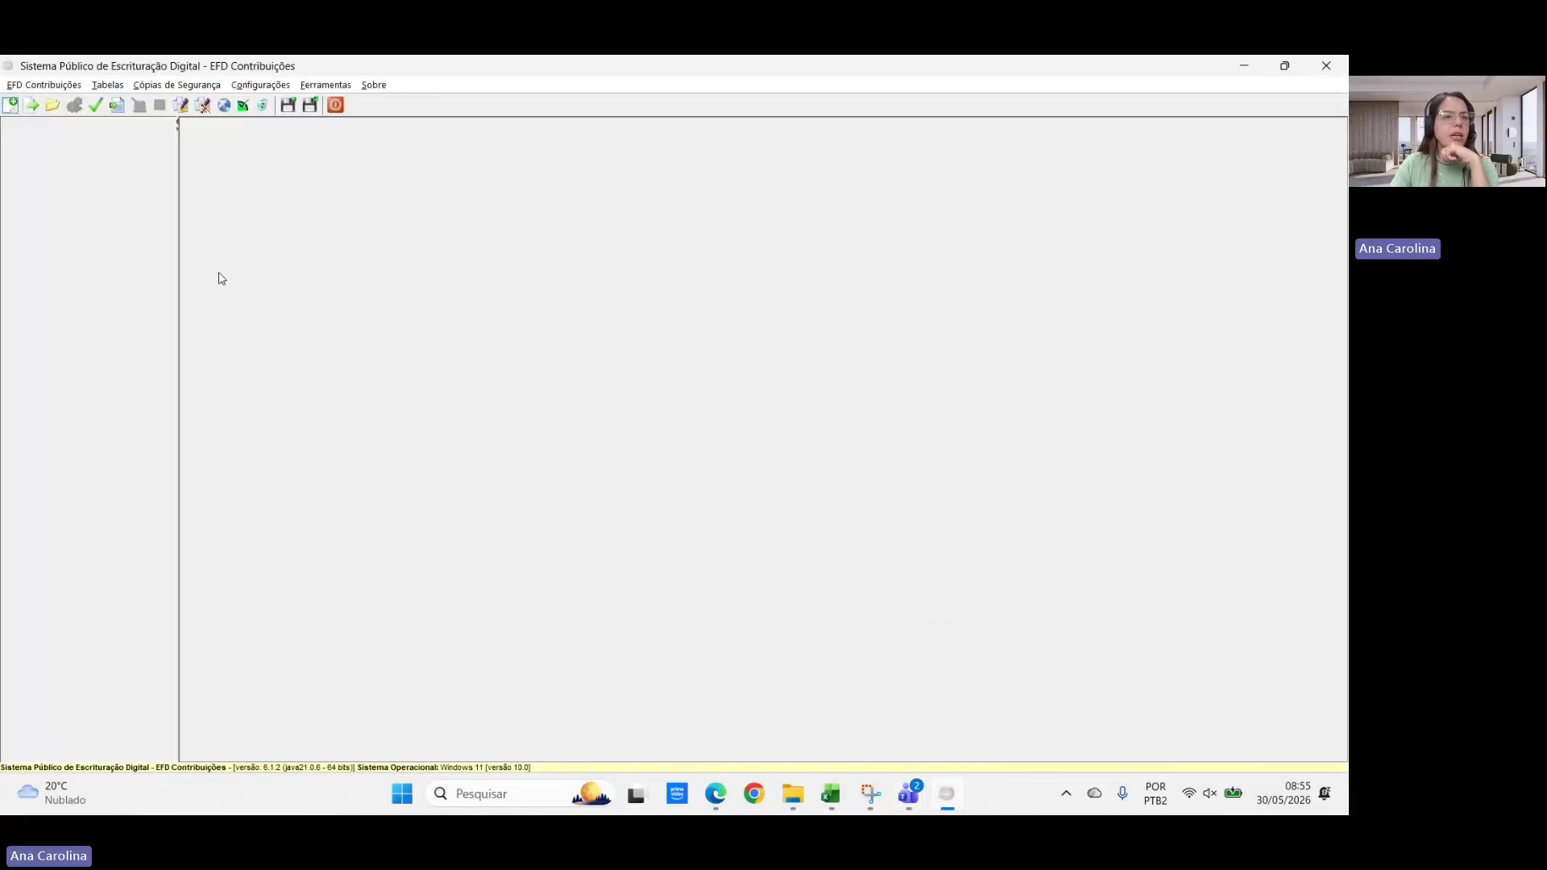
- Start importing a bookkeeping file and browse from the desktop's area folder to EFD CONTRIBUIÇÕES, AULA MAIO 2026, ARQUIVOS TESTE
{"action": "left_click", "coordinate": [32, 105]}
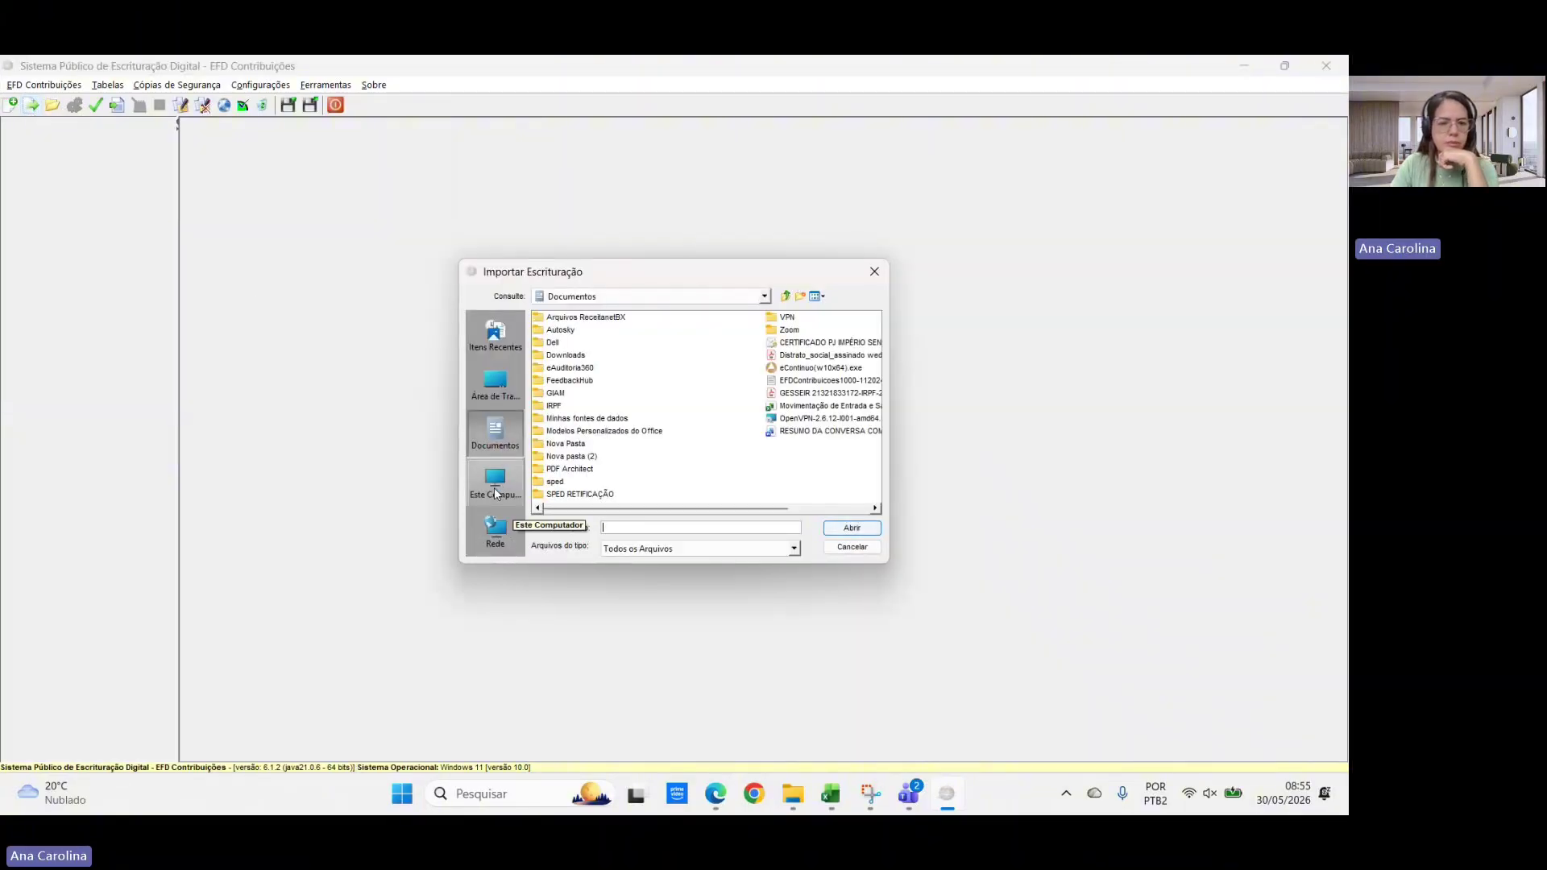
{"action": "left_click", "coordinate": [495, 382]}
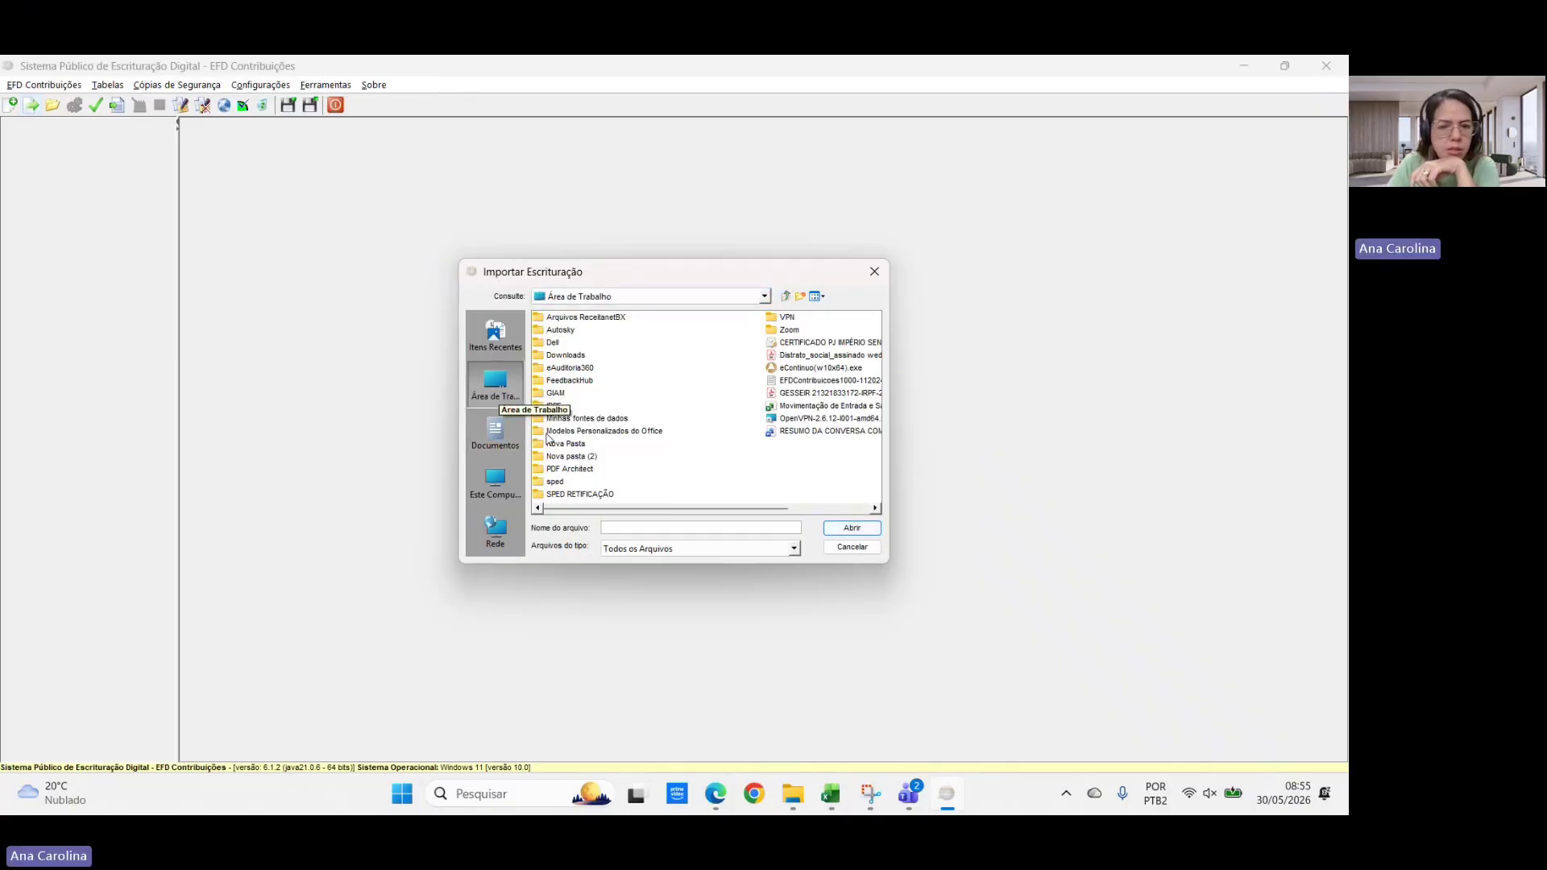
{"action": "left_click", "coordinate": [561, 472]}
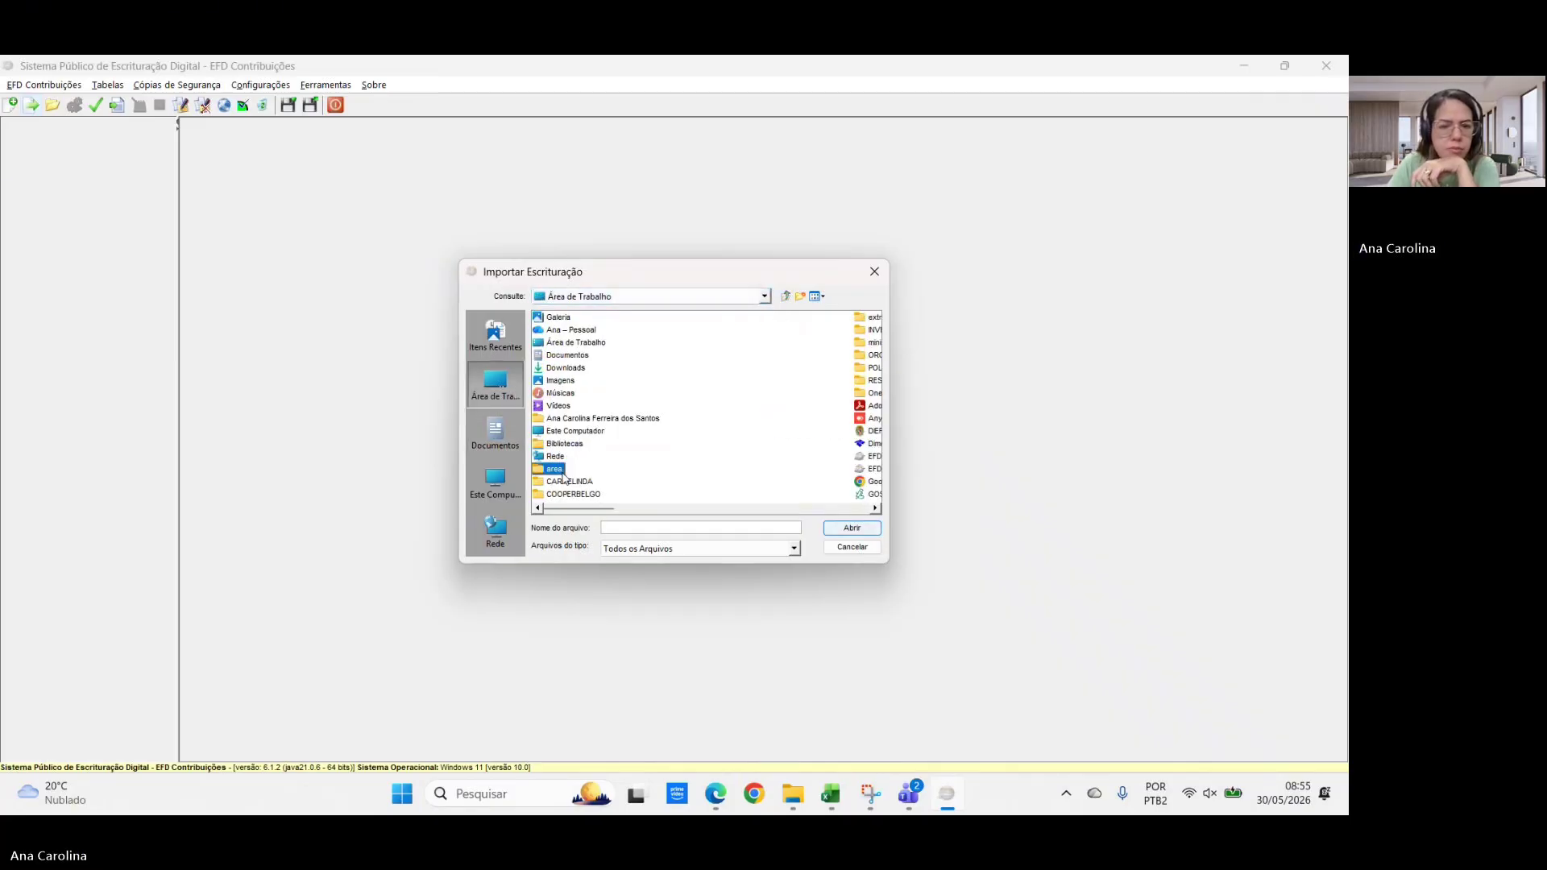
{"action": "double_click", "coordinate": [561, 472]}
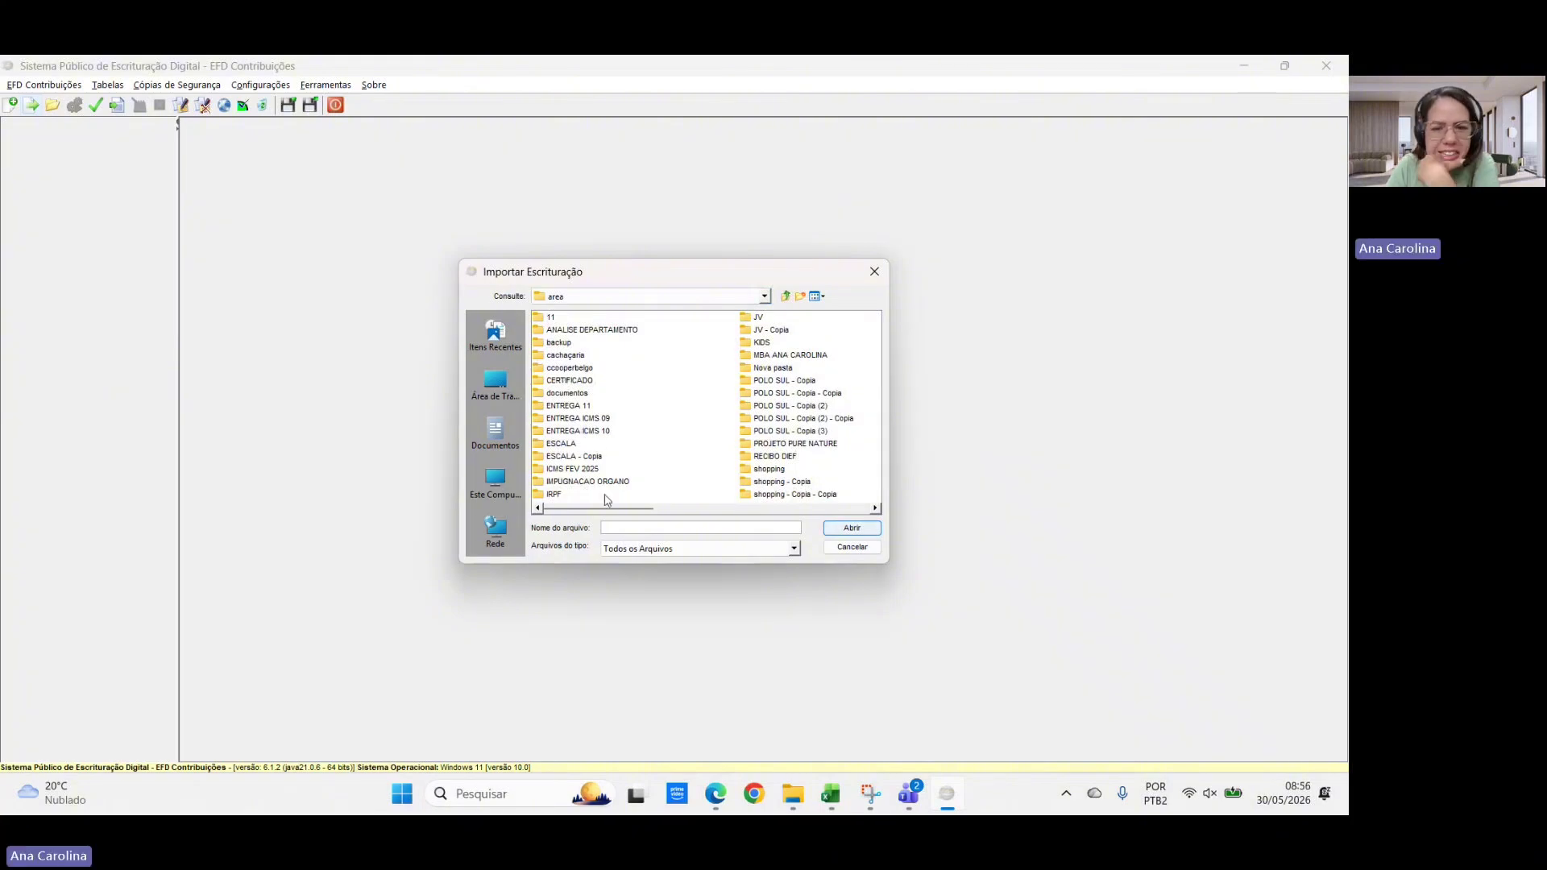
{"action": "double_click", "coordinate": [789, 356]}
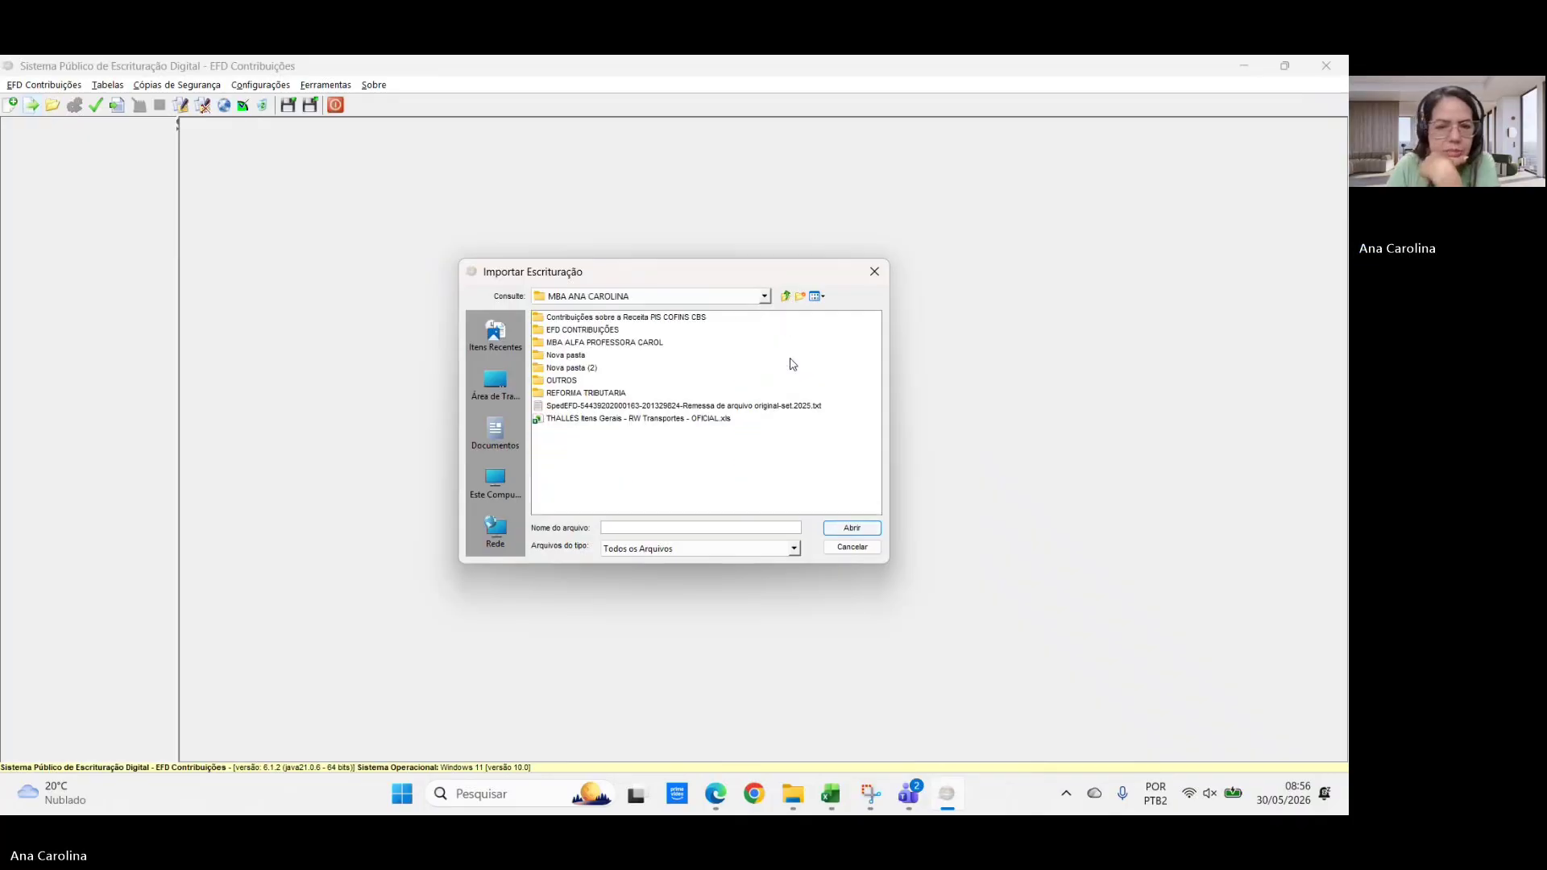
{"action": "double_click", "coordinate": [580, 331]}
{"action": "left_click", "coordinate": [577, 332]}
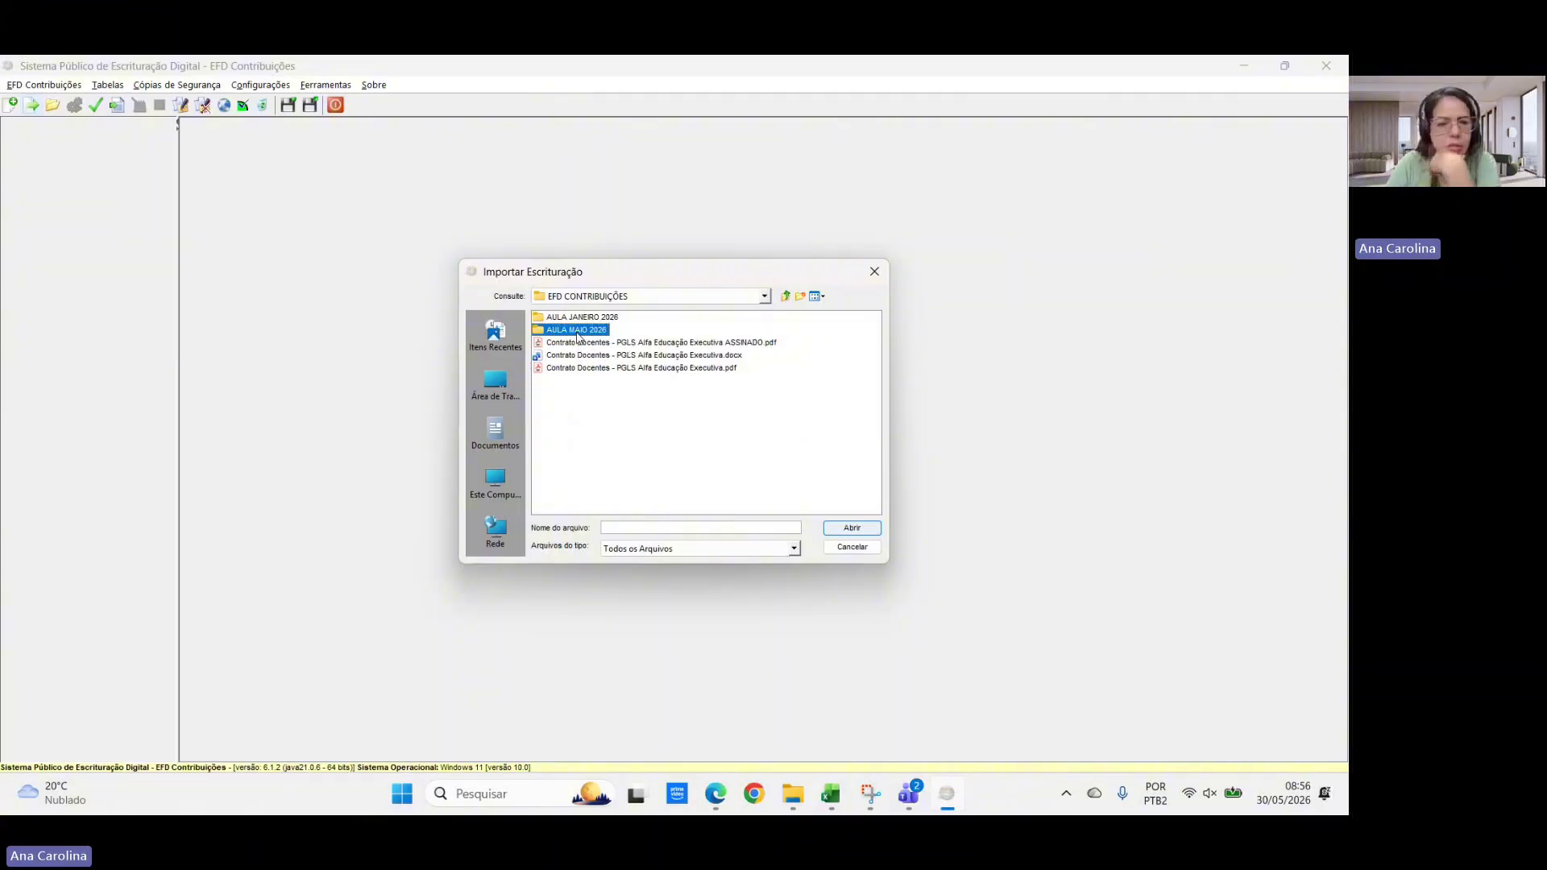
{"action": "double_click", "coordinate": [577, 332]}
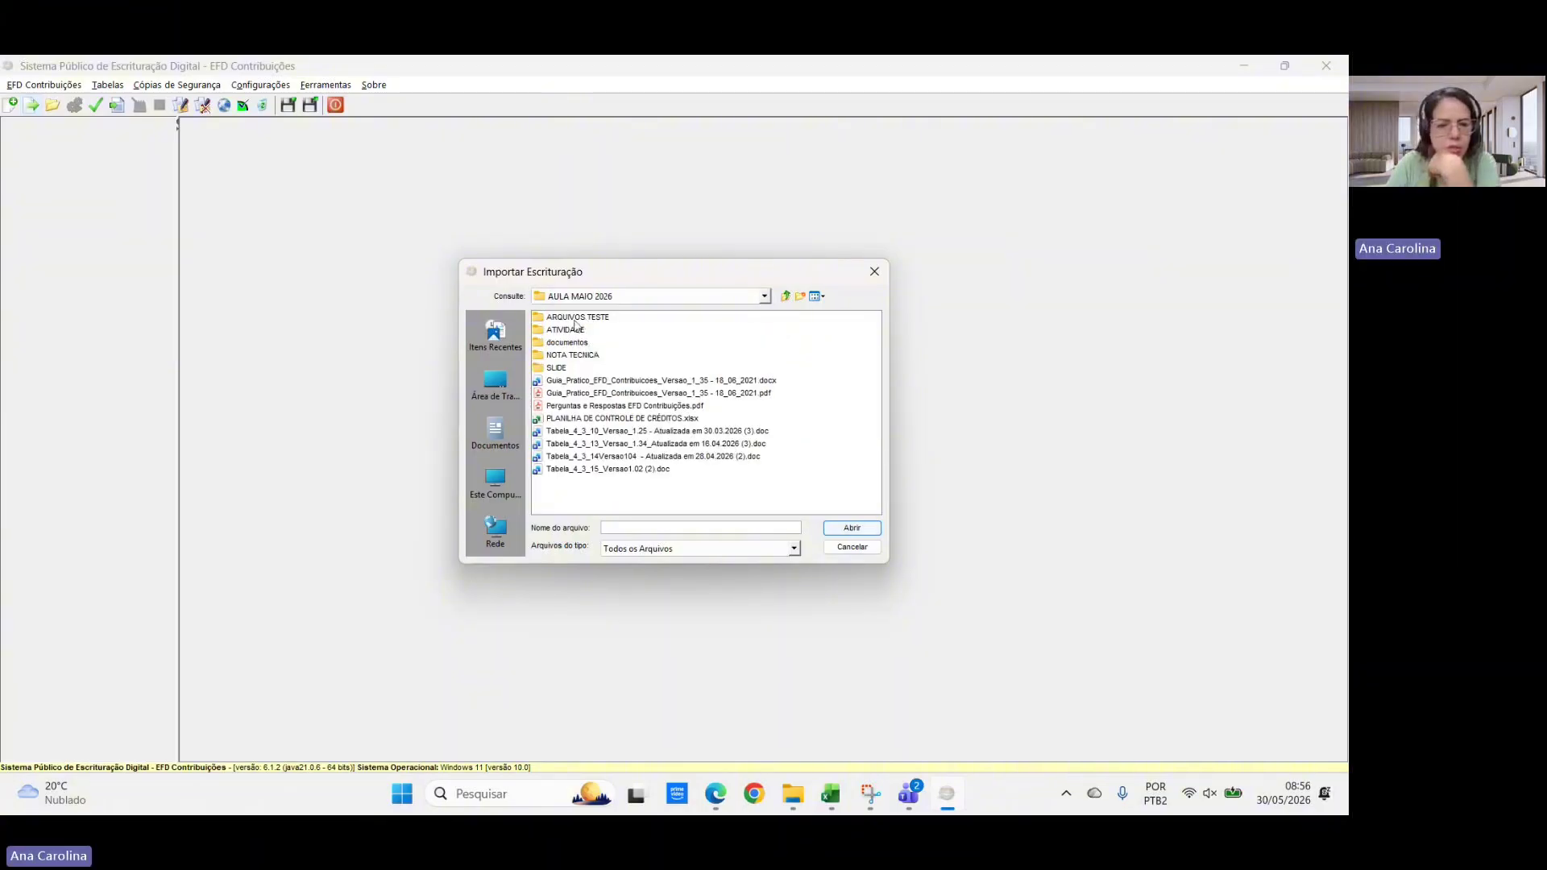
{"action": "double_click", "coordinate": [575, 319]}
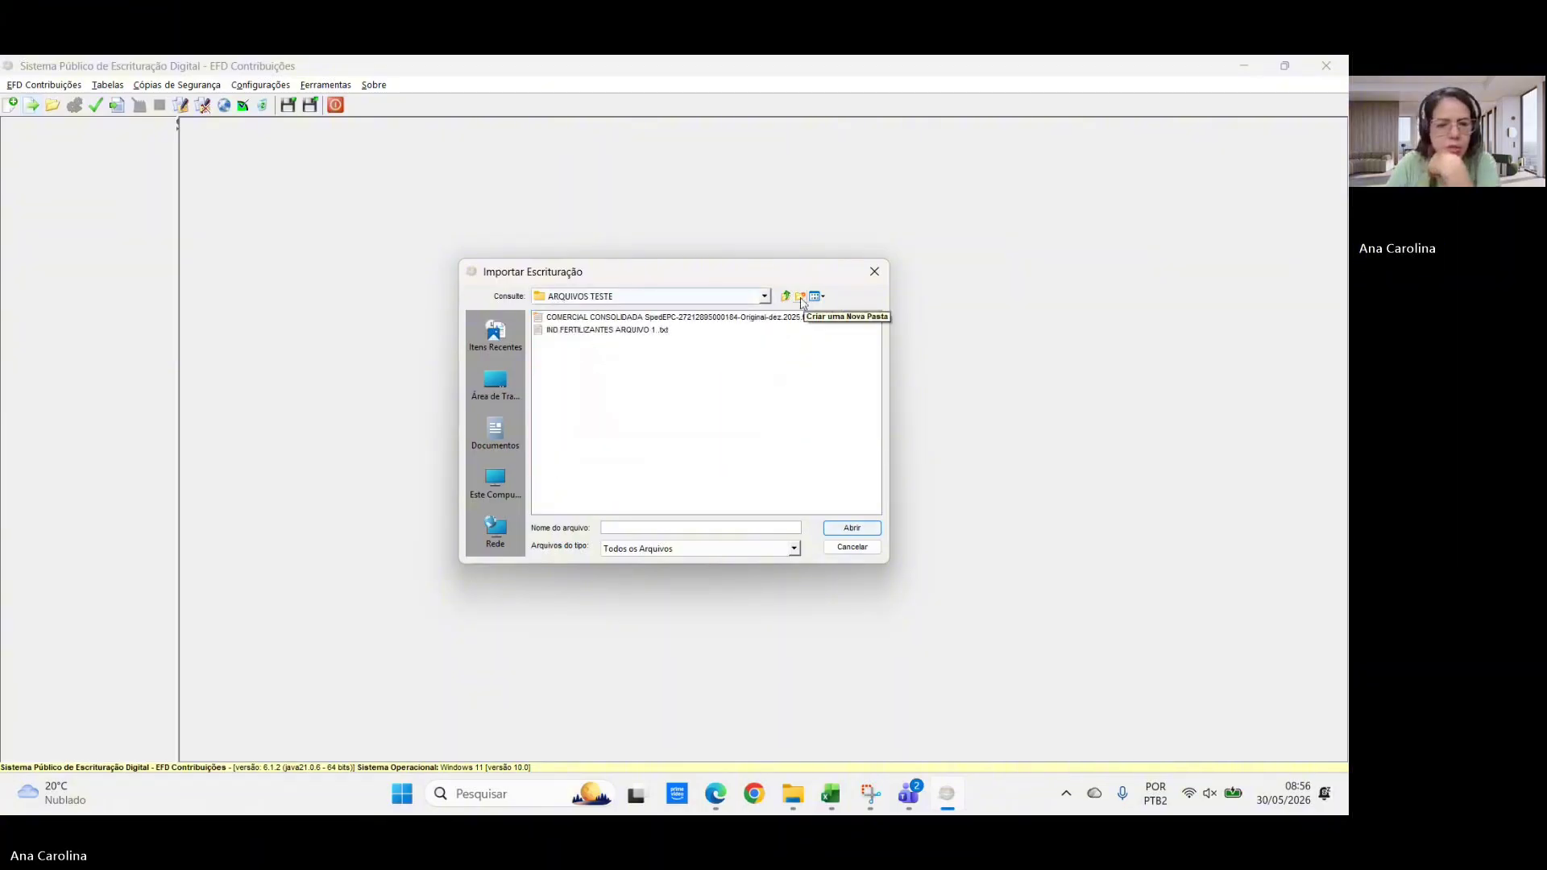
- Import ARQUIVO PARA ATIVIDADE.txt from the ATIVIDADE folder inside AULA MAIO 2026
{"action": "left_click", "coordinate": [785, 296]}
{"action": "double_click", "coordinate": [564, 329]}
{"action": "left_click", "coordinate": [597, 317]}
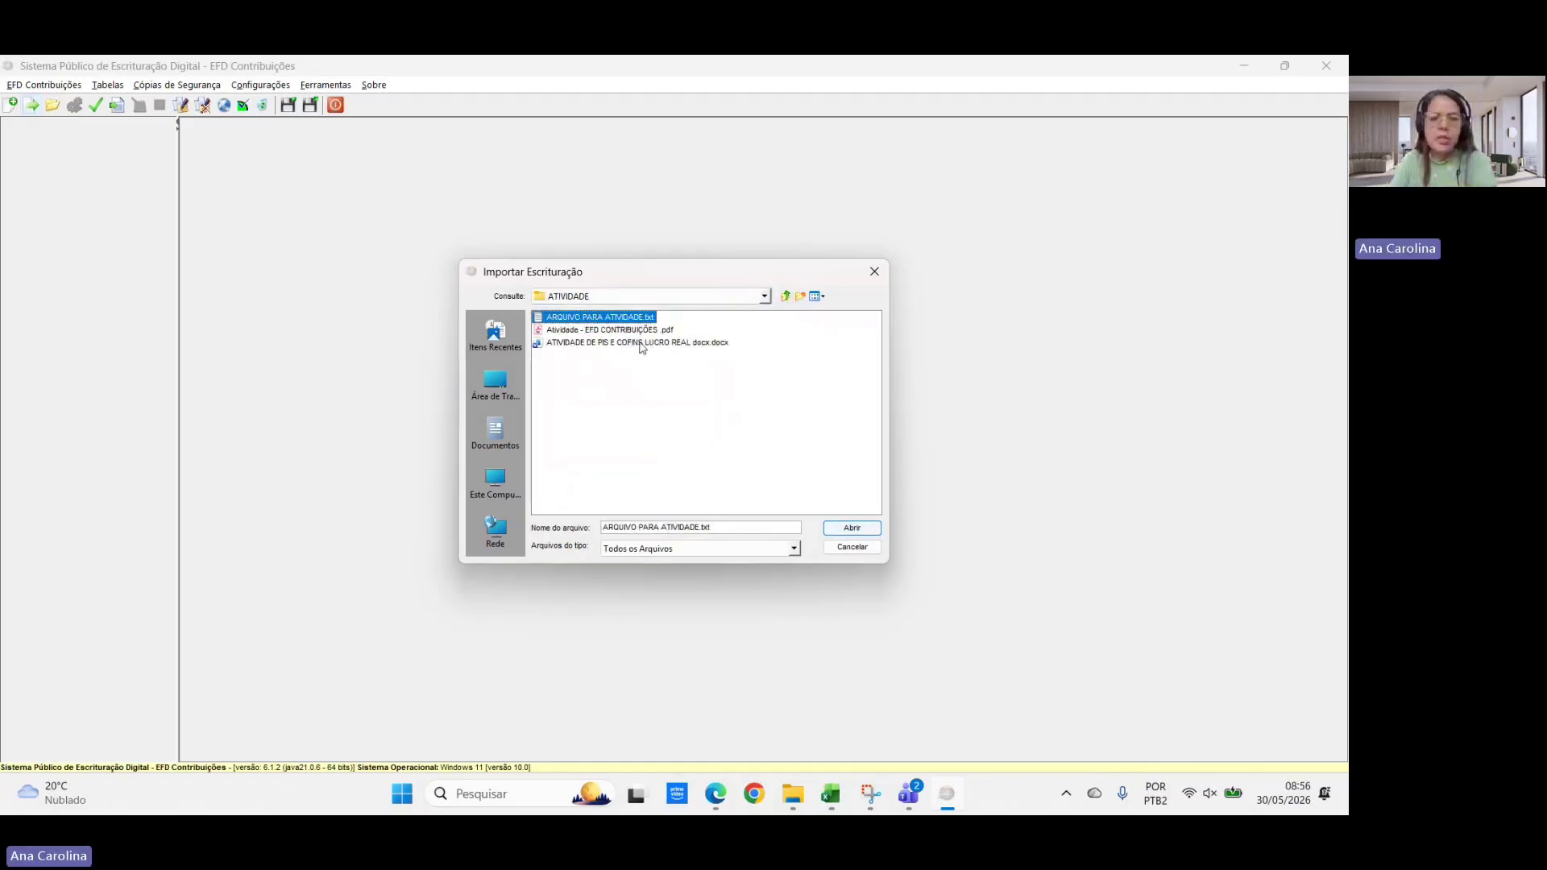
{"action": "left_click", "coordinate": [848, 529]}
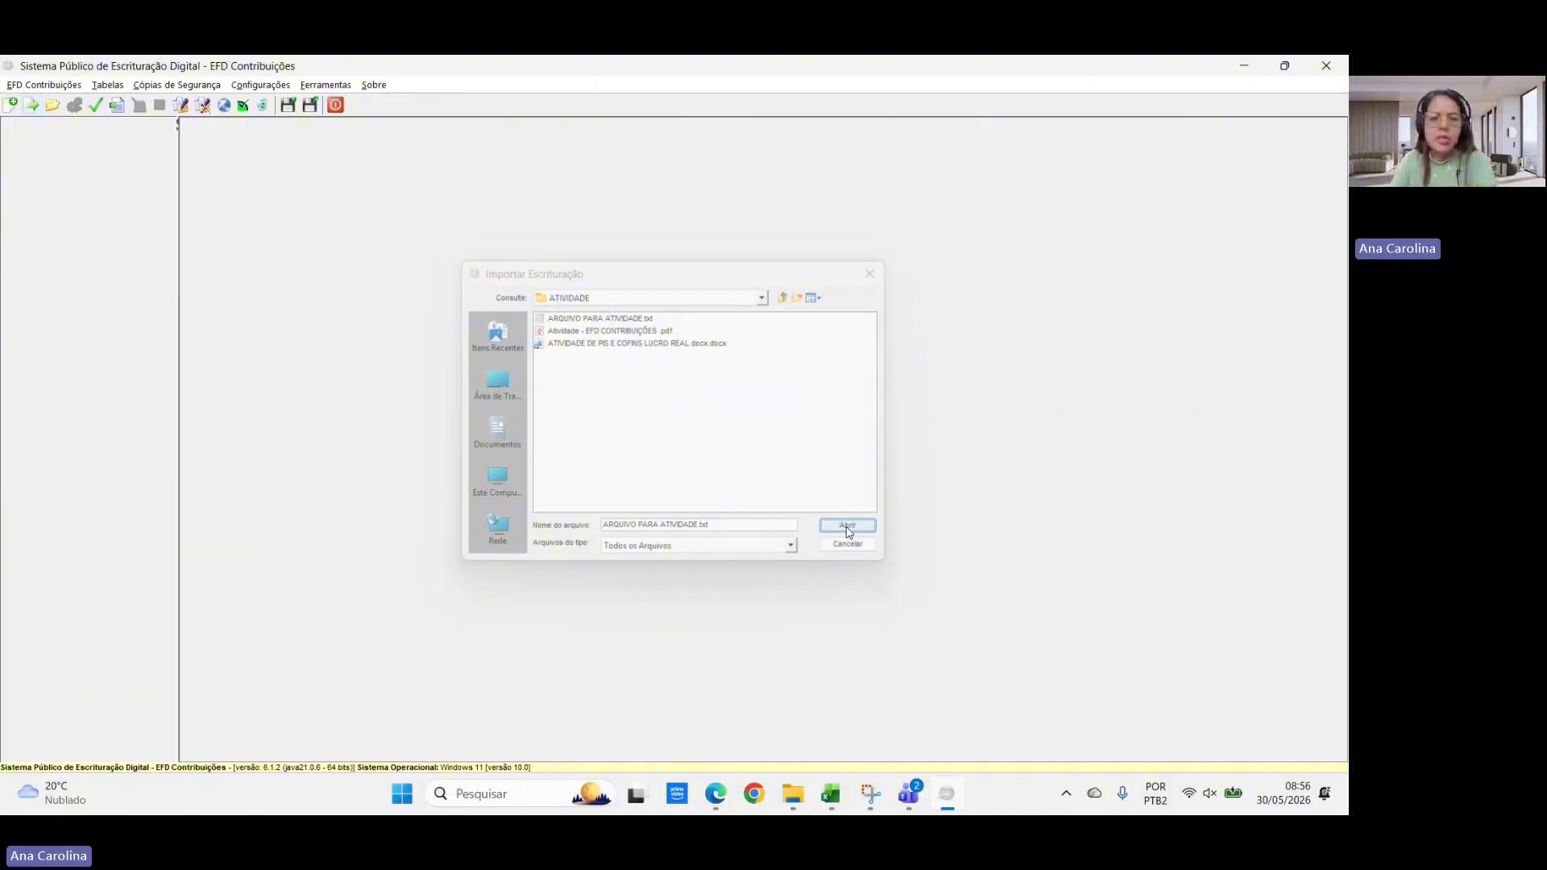
- Switch to File Explorer and open the EFD Contribuições activity PDF from the ATIVIDADE folder under AULA MAIO 2026
{"action": "mouse_move", "coordinate": [790, 804]}
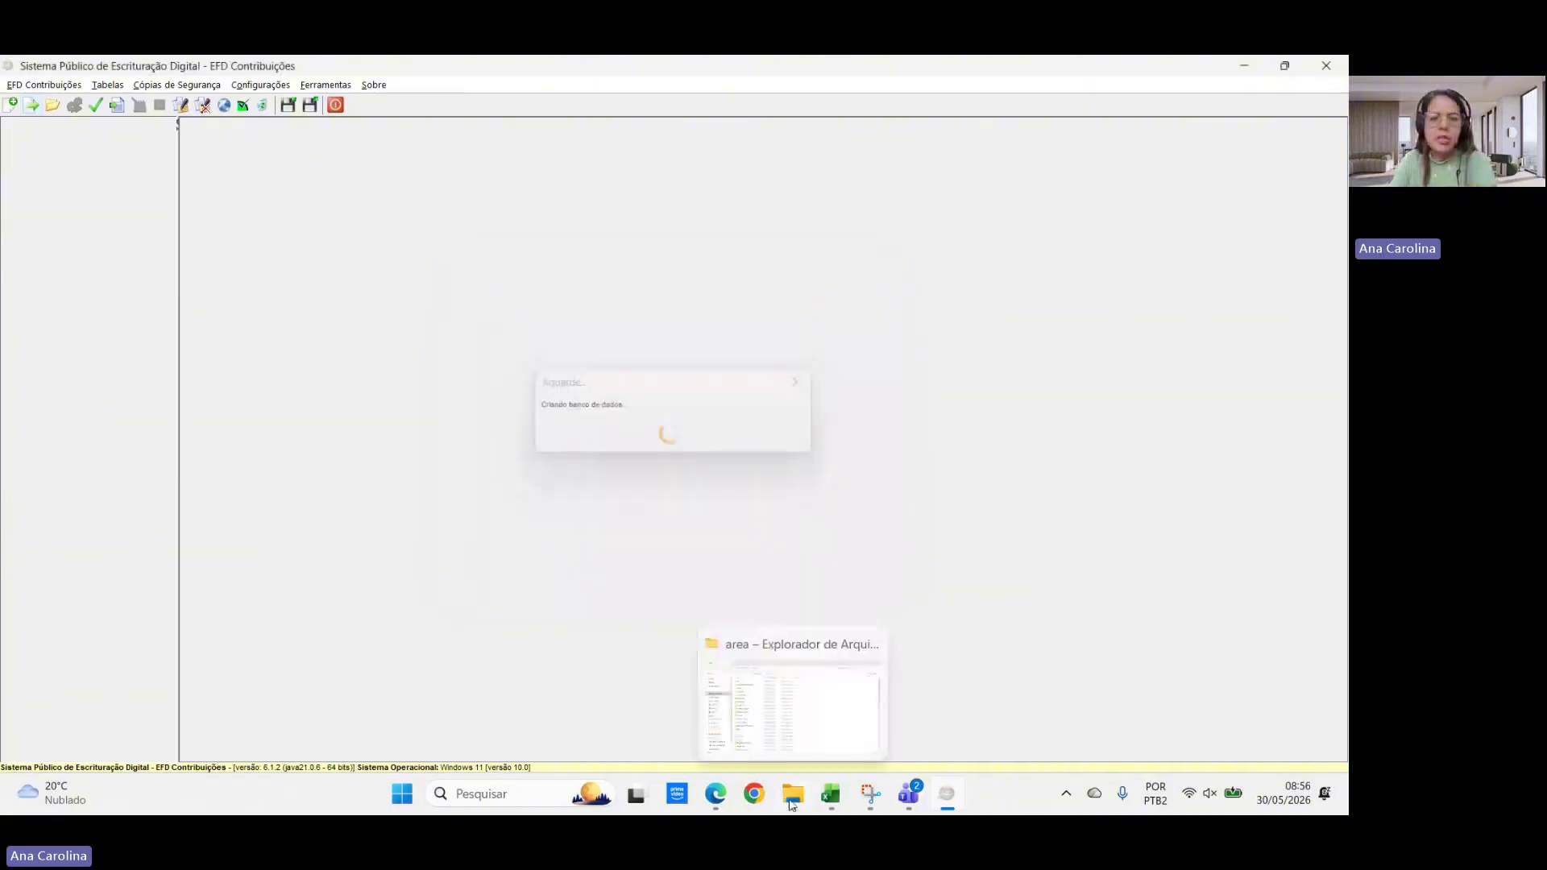
{"action": "left_click", "coordinate": [780, 748]}
{"action": "scroll", "coordinate": [484, 524], "scroll_direction": "down", "scroll_amount": 1}
{"action": "scroll", "coordinate": [475, 596], "scroll_direction": "up", "scroll_amount": 1}
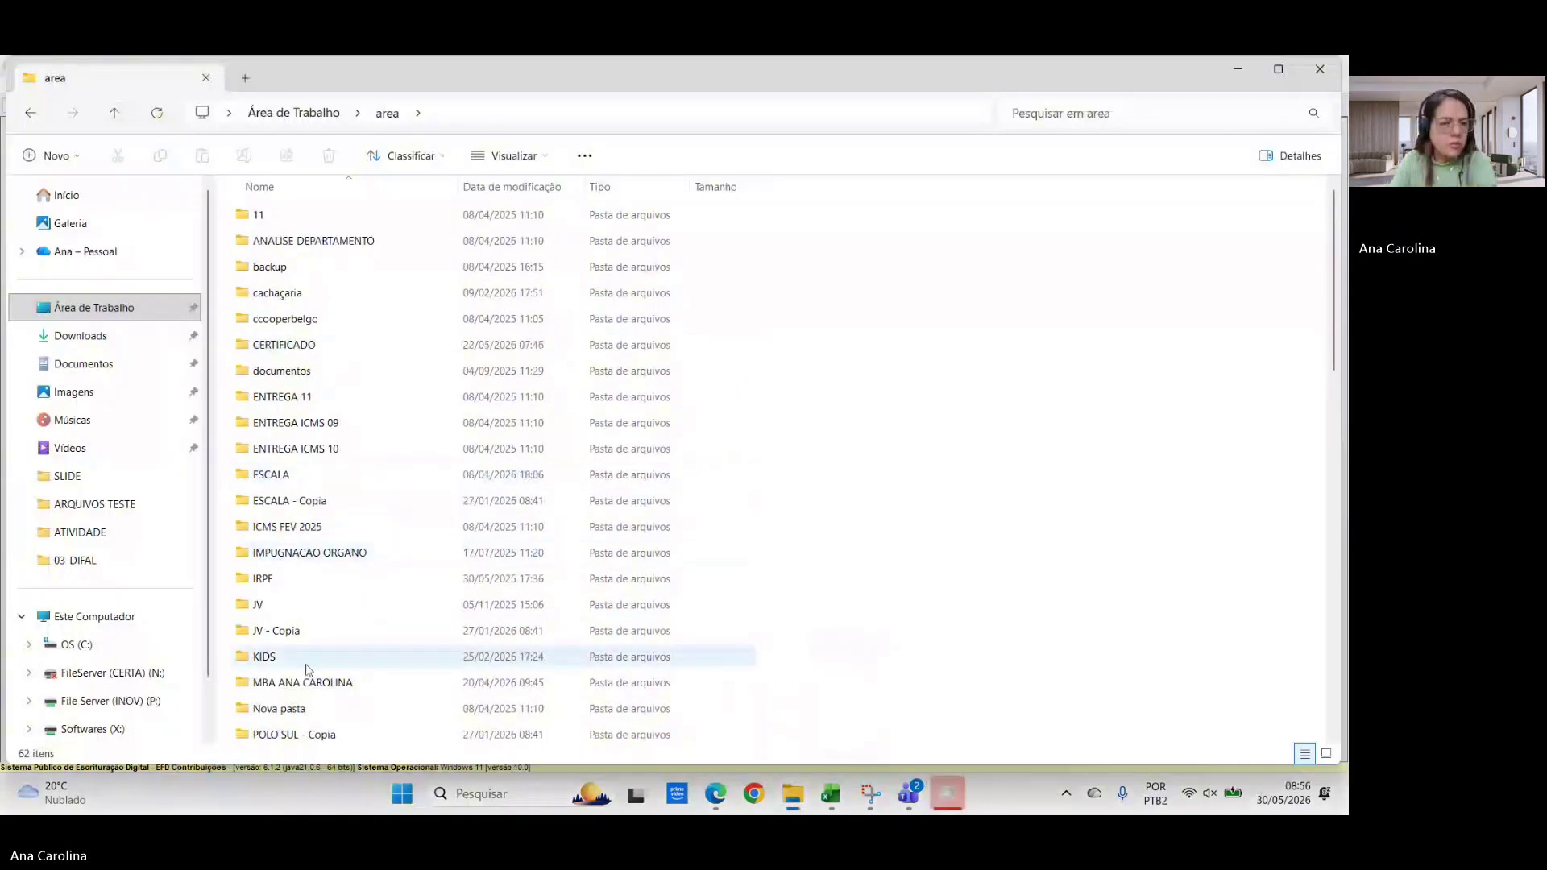
{"action": "scroll", "coordinate": [305, 661], "scroll_direction": "down", "scroll_amount": 1}
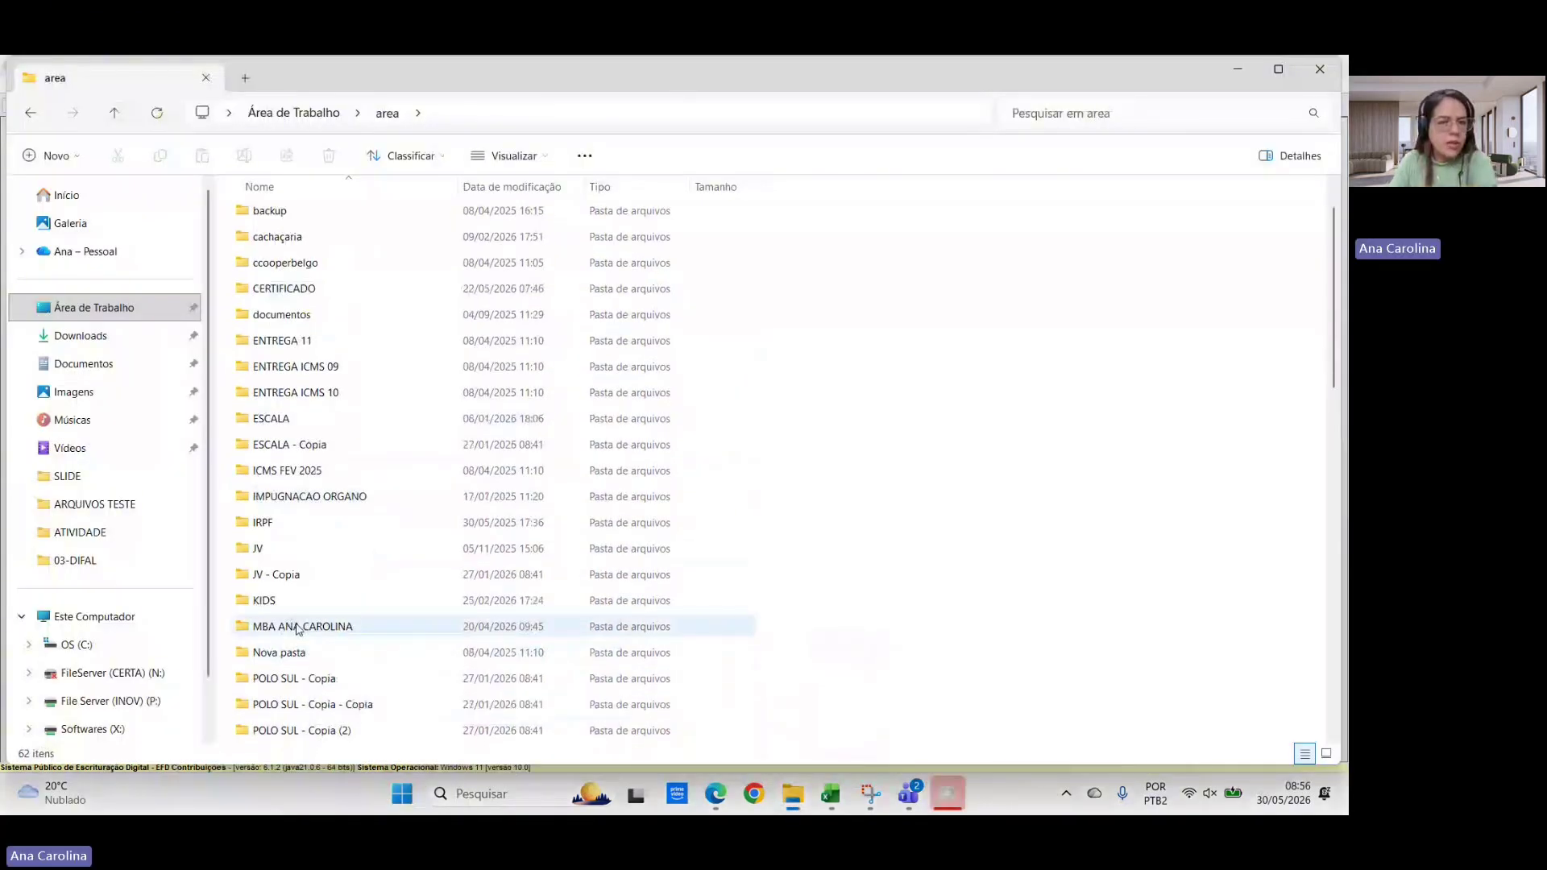
{"action": "double_click", "coordinate": [298, 627]}
{"action": "left_click", "coordinate": [294, 241]}
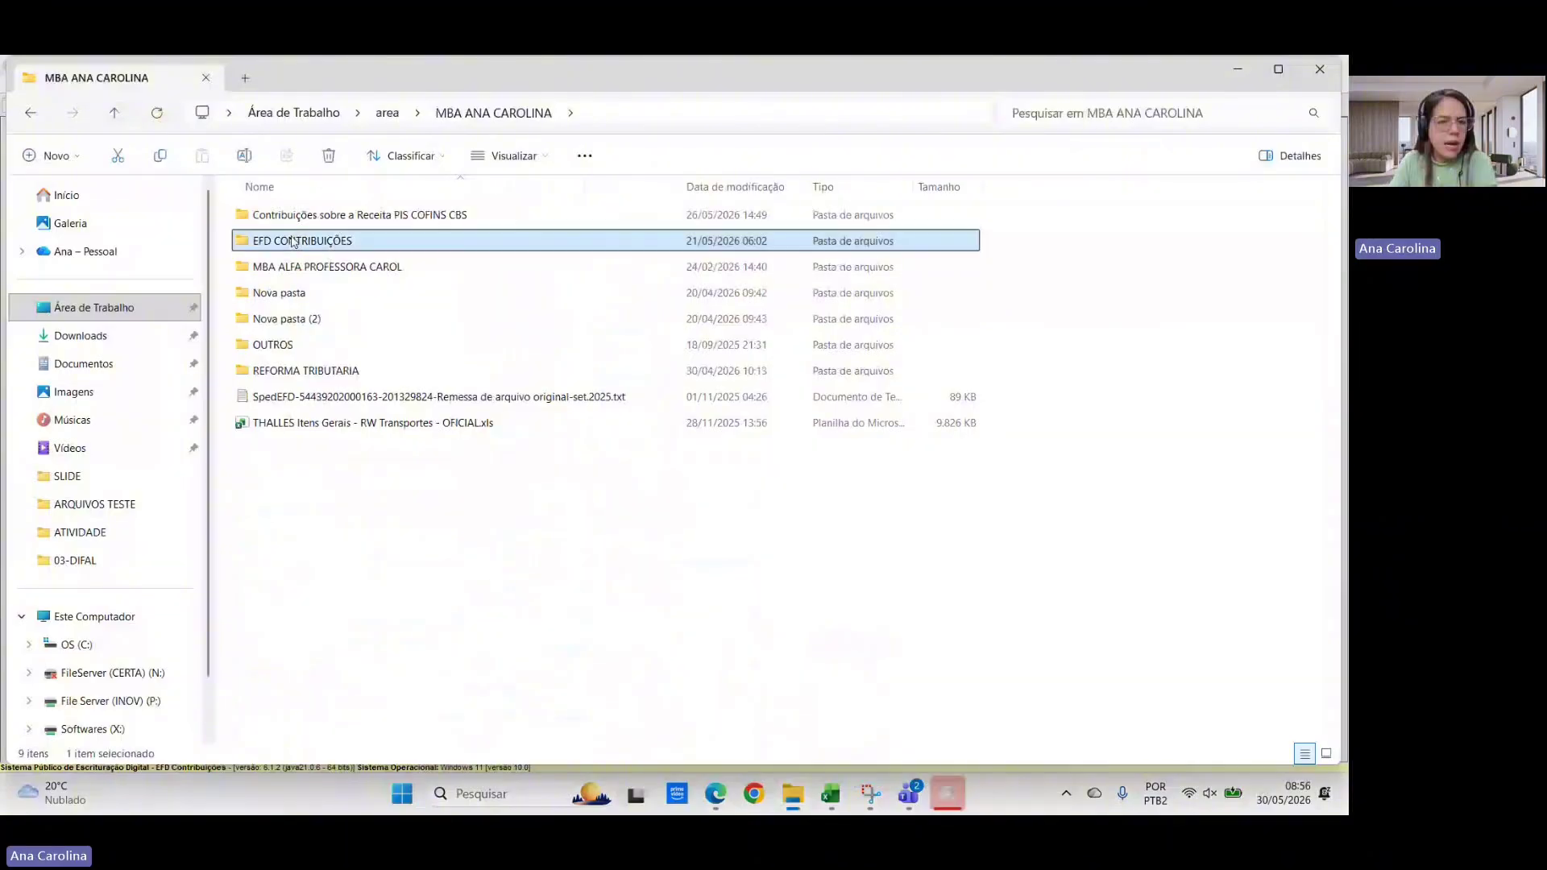
{"action": "double_click", "coordinate": [294, 241]}
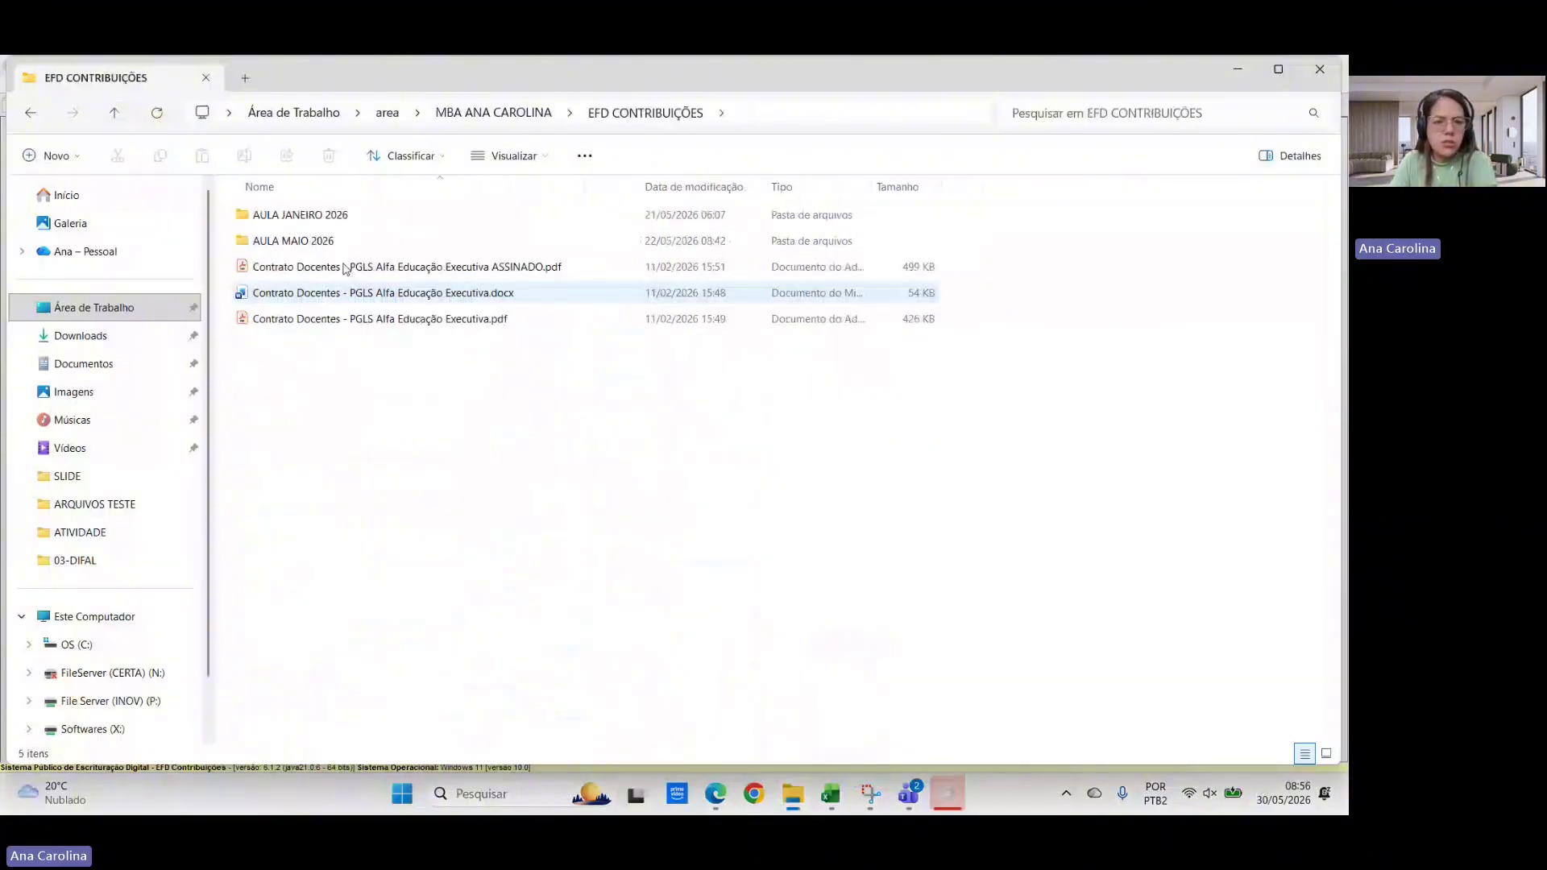
{"action": "left_click", "coordinate": [302, 245]}
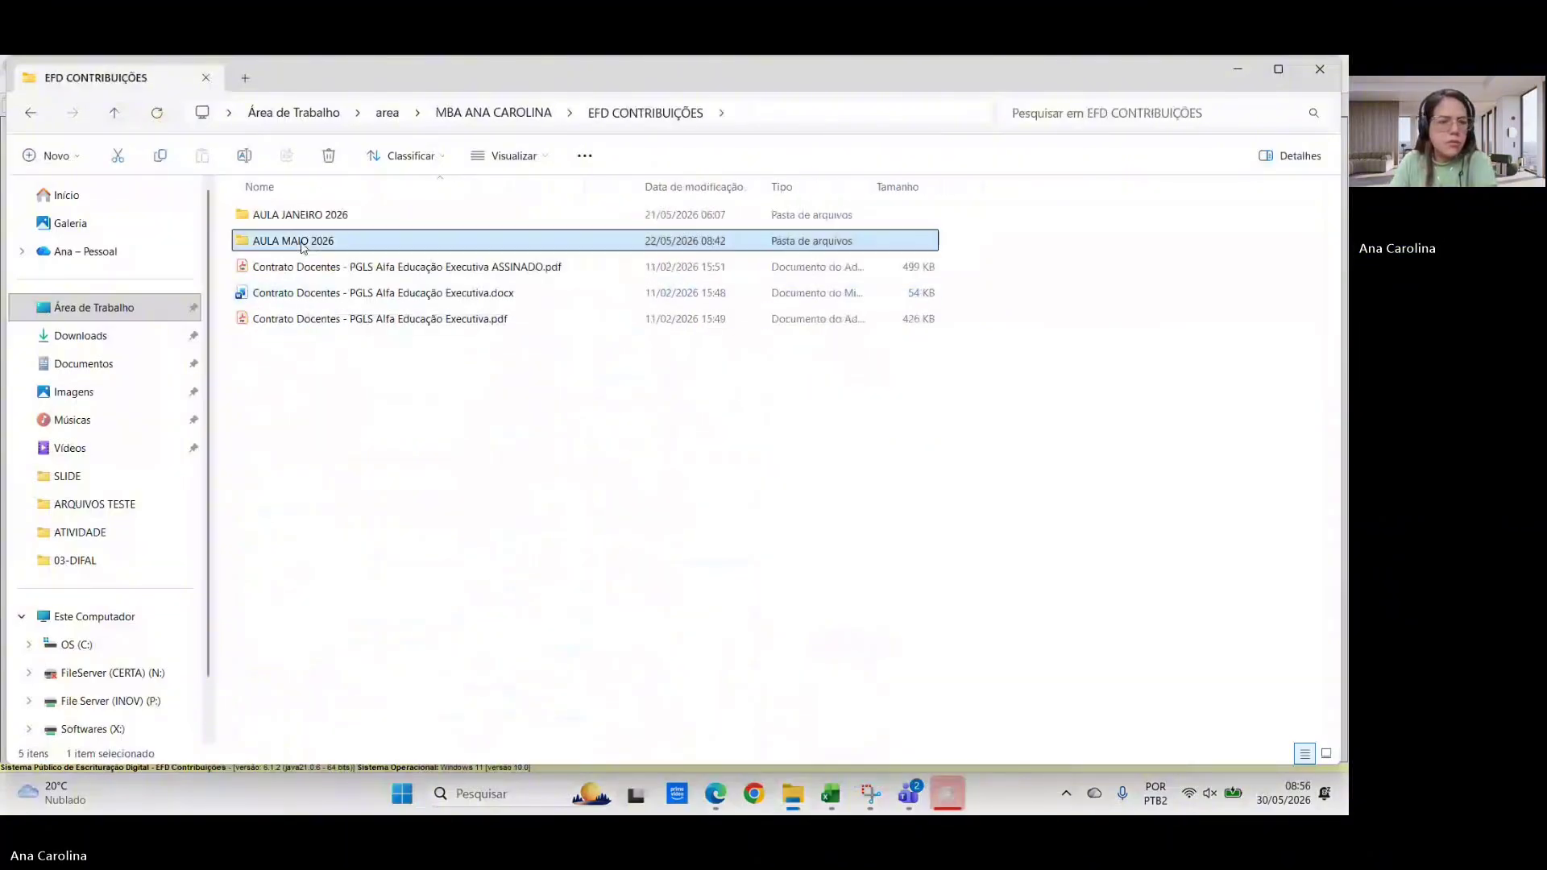
{"action": "double_click", "coordinate": [302, 243]}
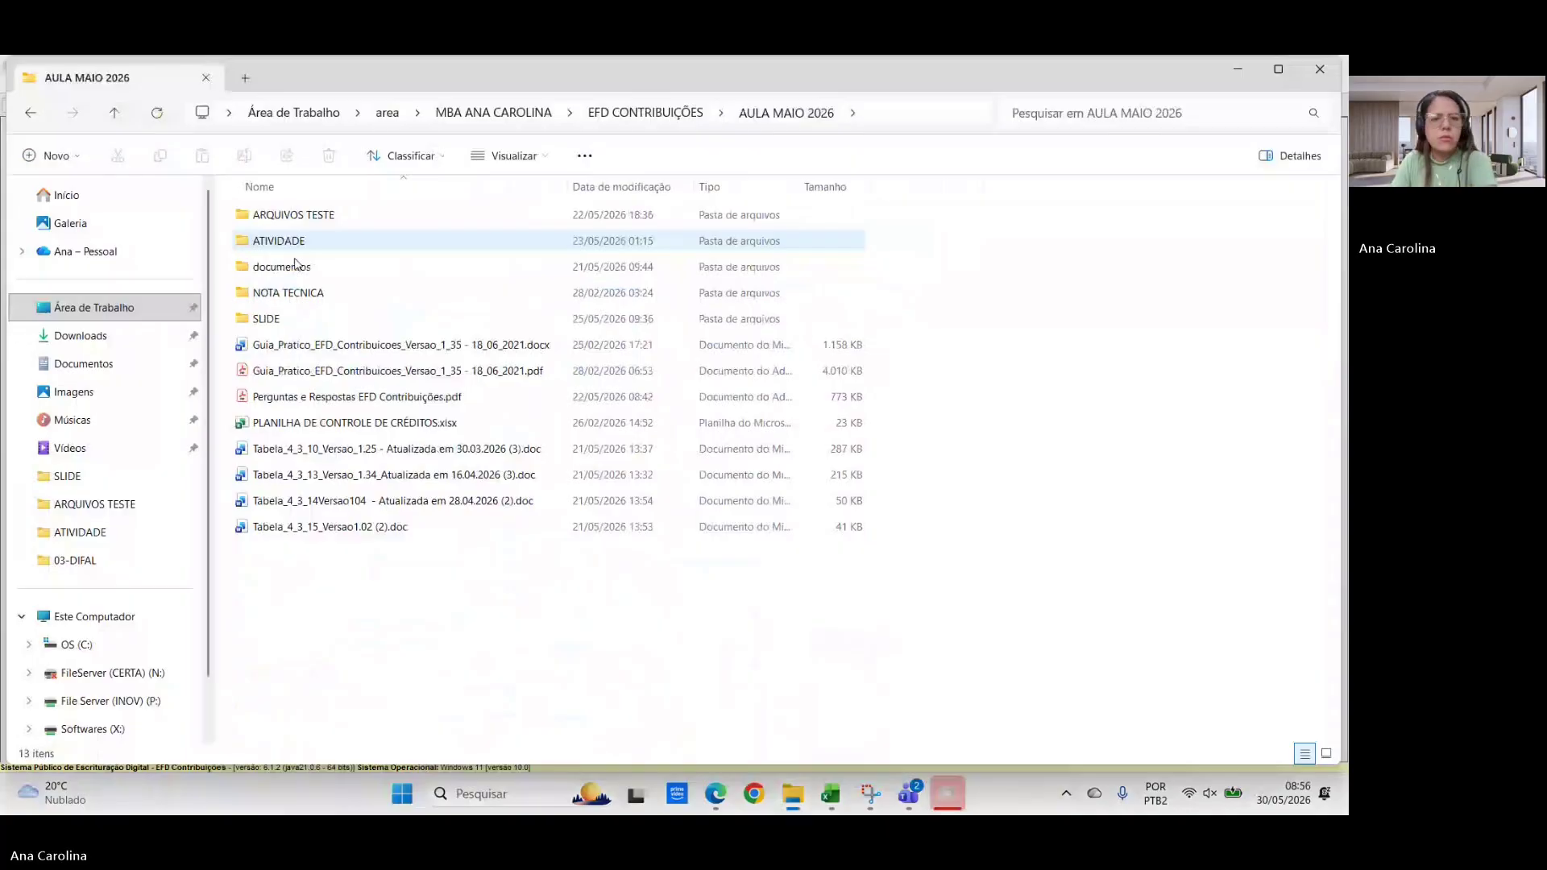
{"action": "double_click", "coordinate": [291, 241]}
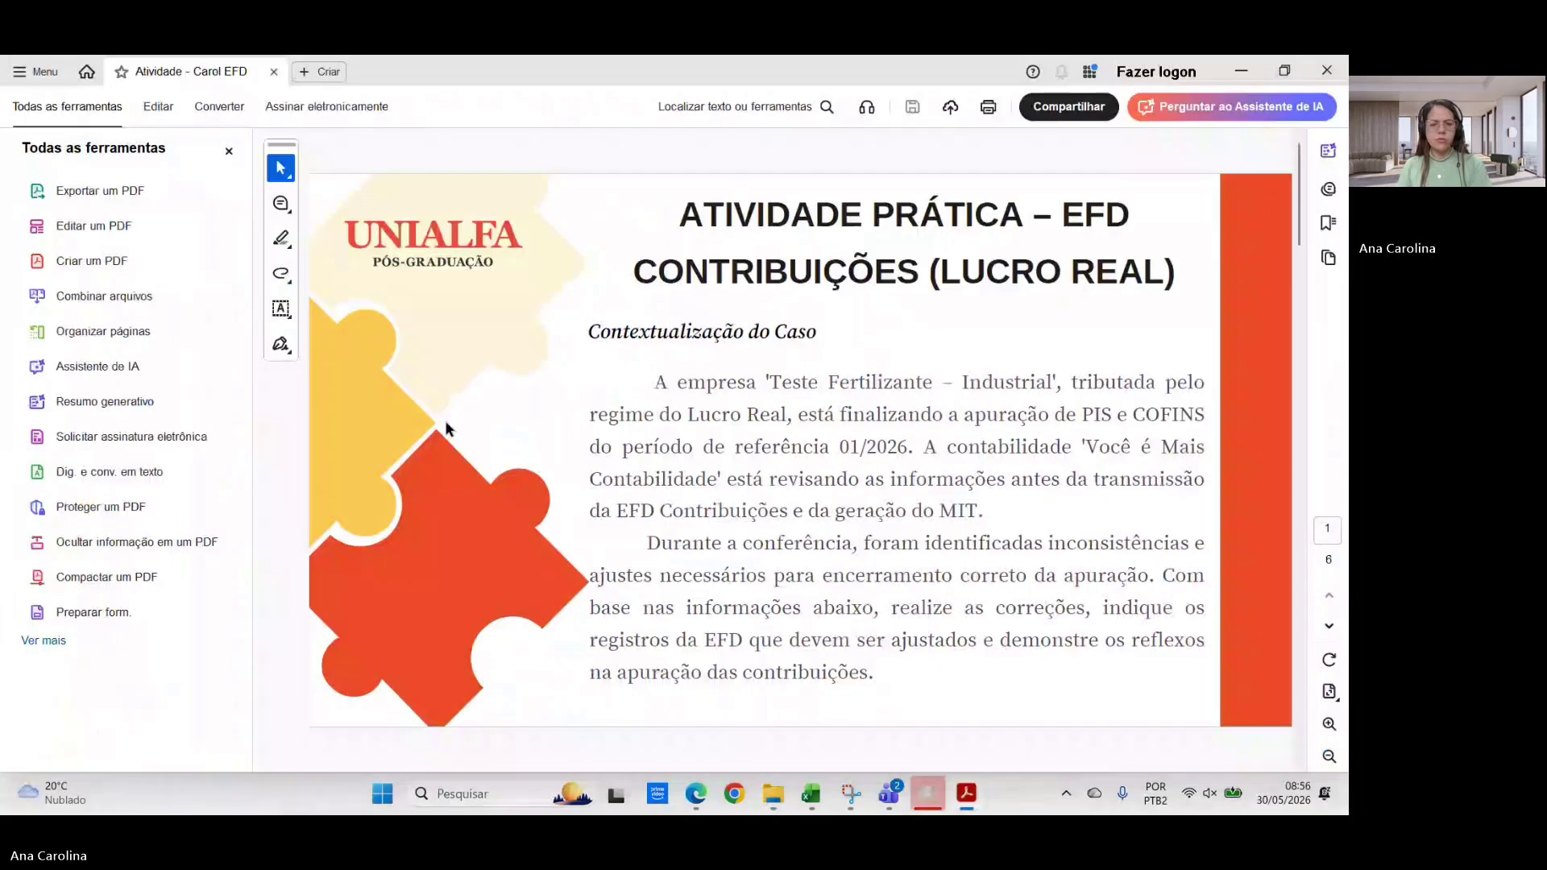
- Return to EFD Contribuições, acknowledge the validation error, and view the pending-issues report and the expanded Escrituração tree
{"action": "key", "text": "alt+Tab"}
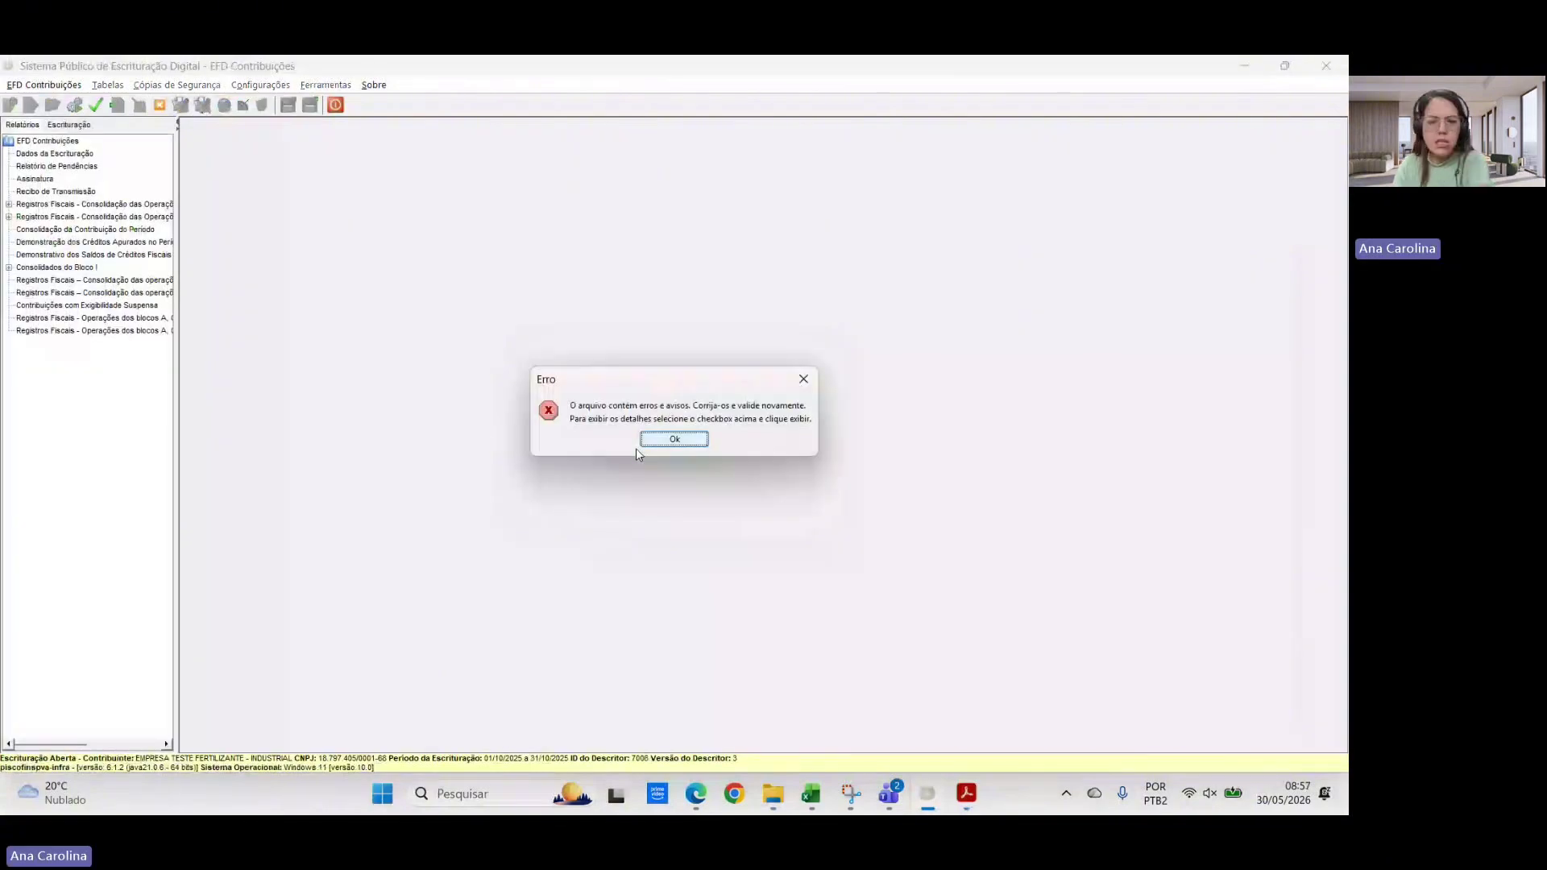
{"action": "left_click", "coordinate": [637, 445]}
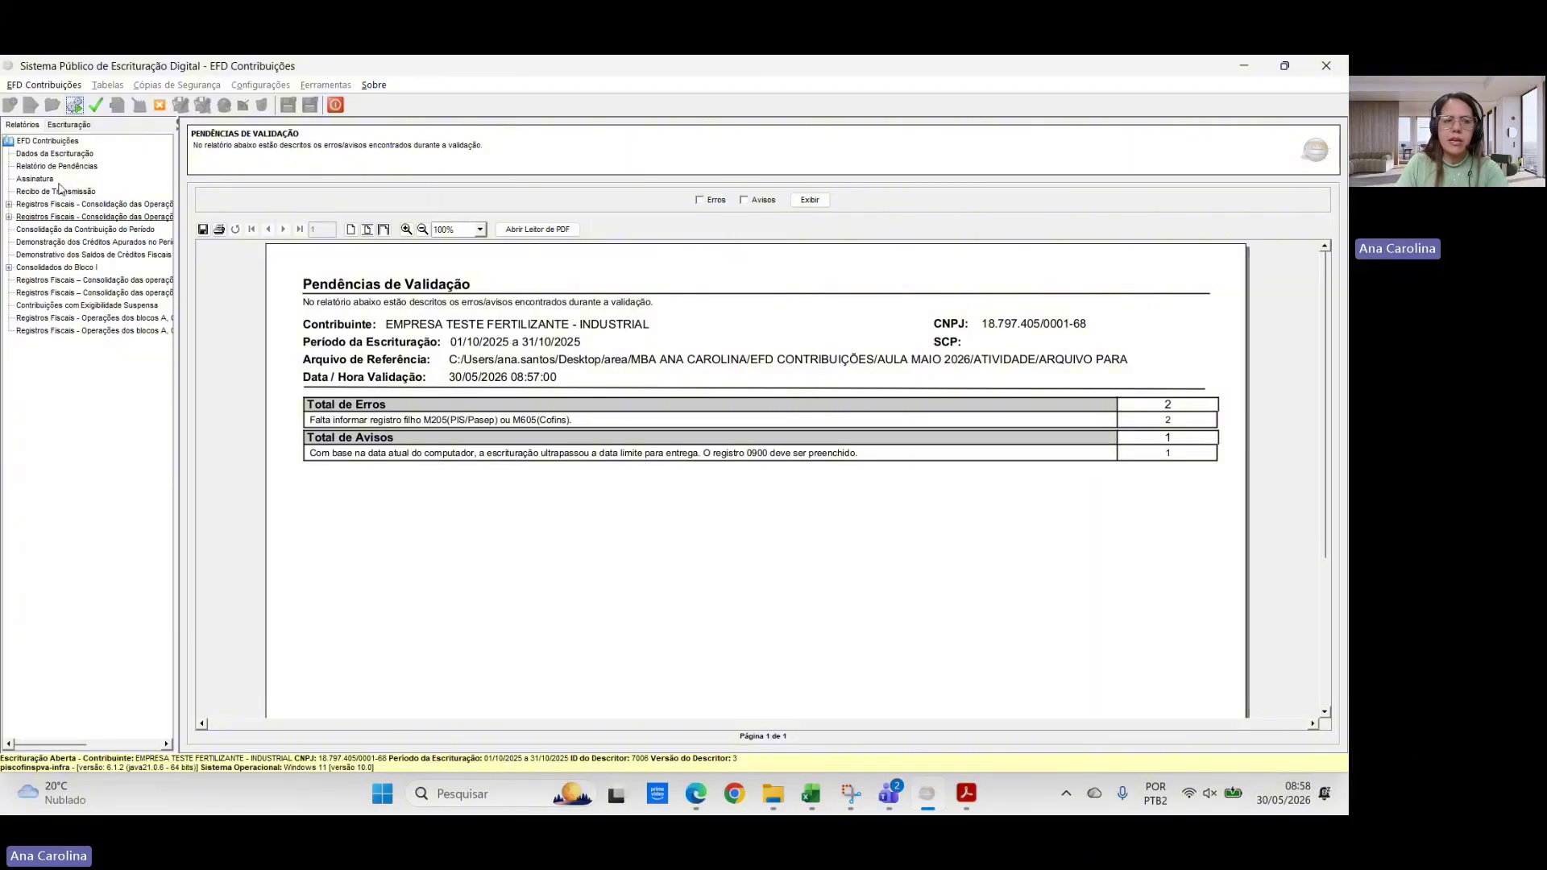
{"action": "left_click", "coordinate": [66, 123]}
{"action": "double_click", "coordinate": [39, 143]}
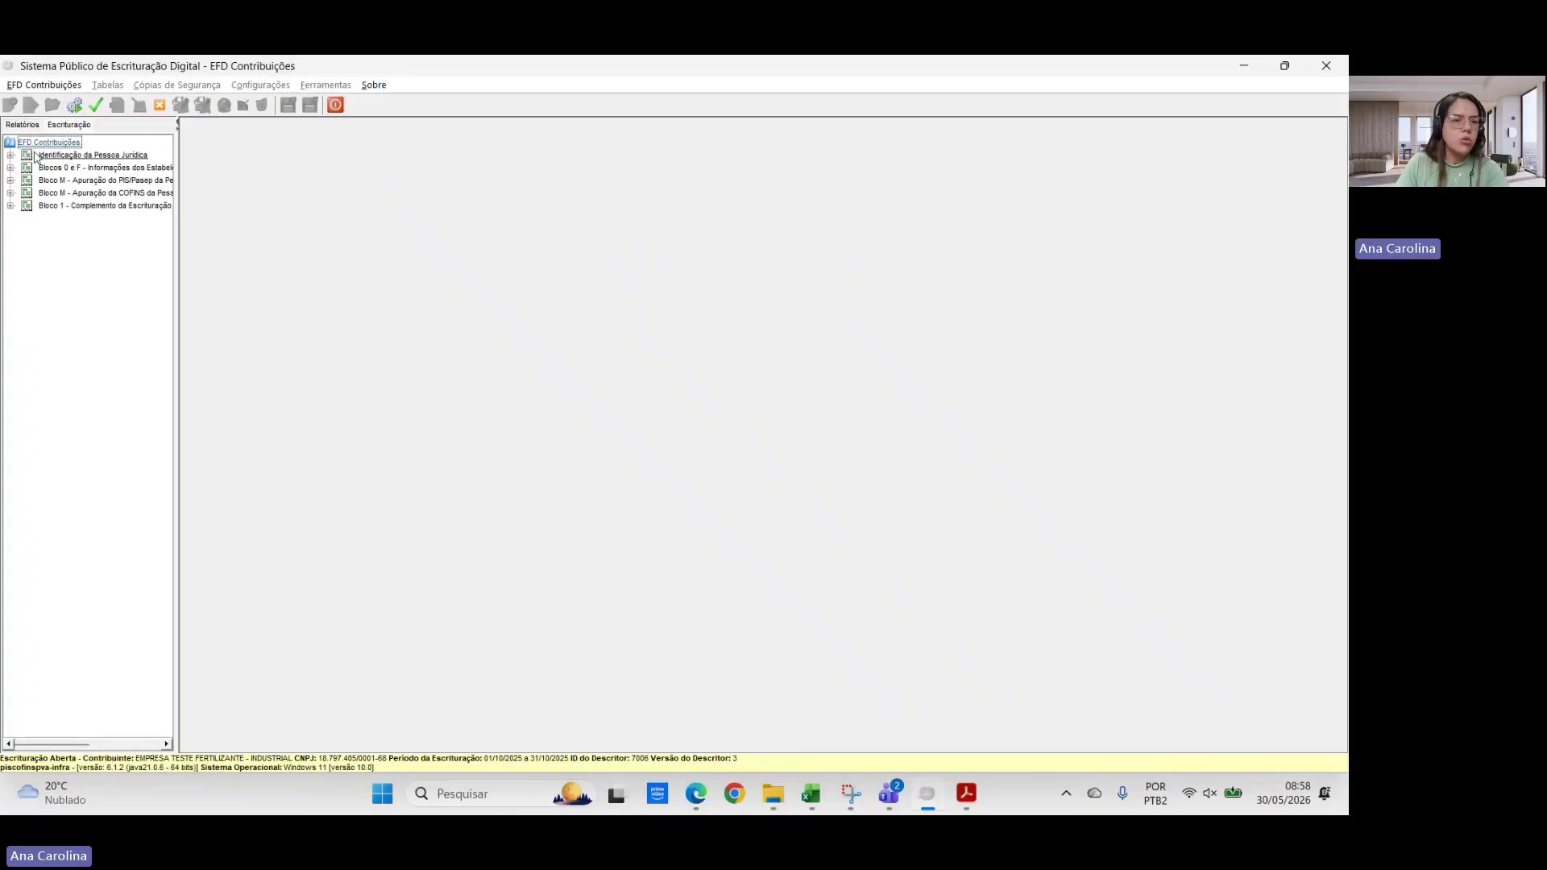
{"action": "left_click", "coordinate": [29, 128]}
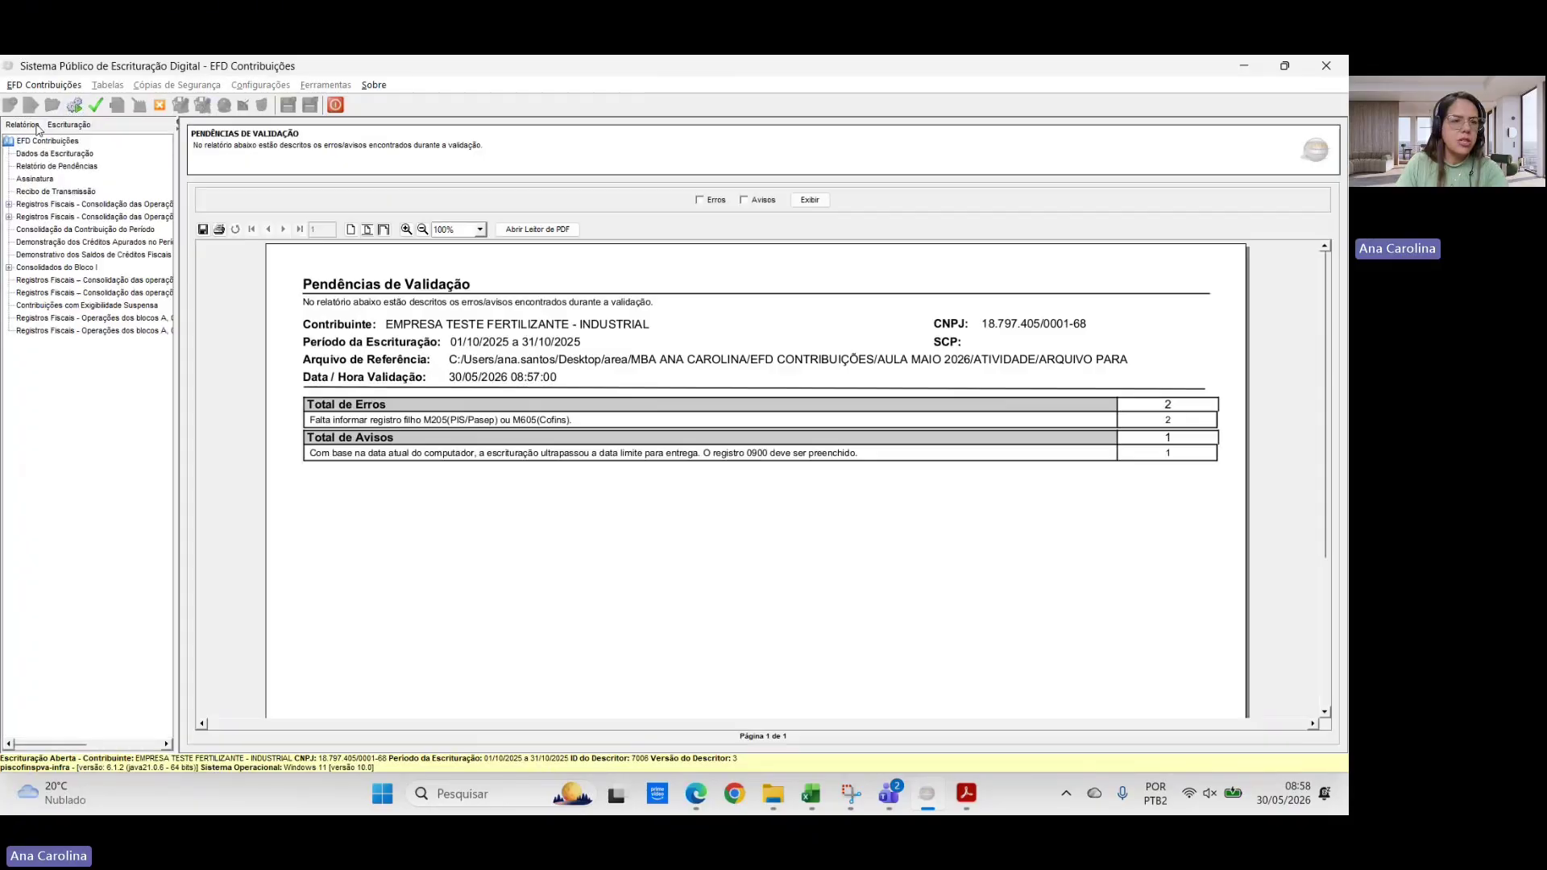
{"action": "left_click", "coordinate": [77, 127]}
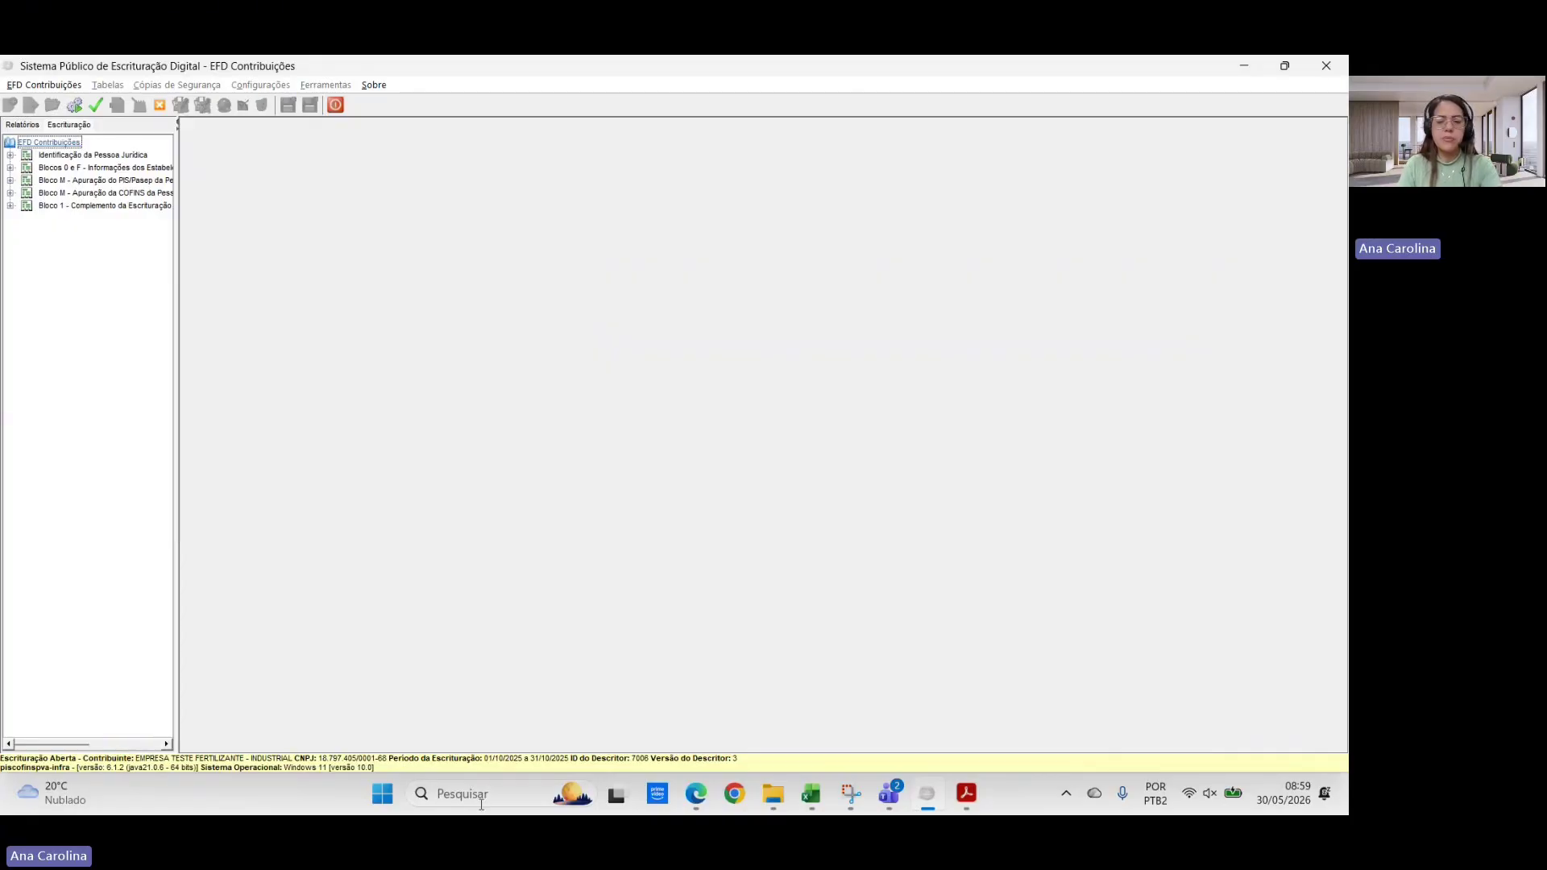
- Switch to the activity PDF in Acrobat and read the case context and the information posted for the period
{"action": "left_click", "coordinate": [971, 798]}
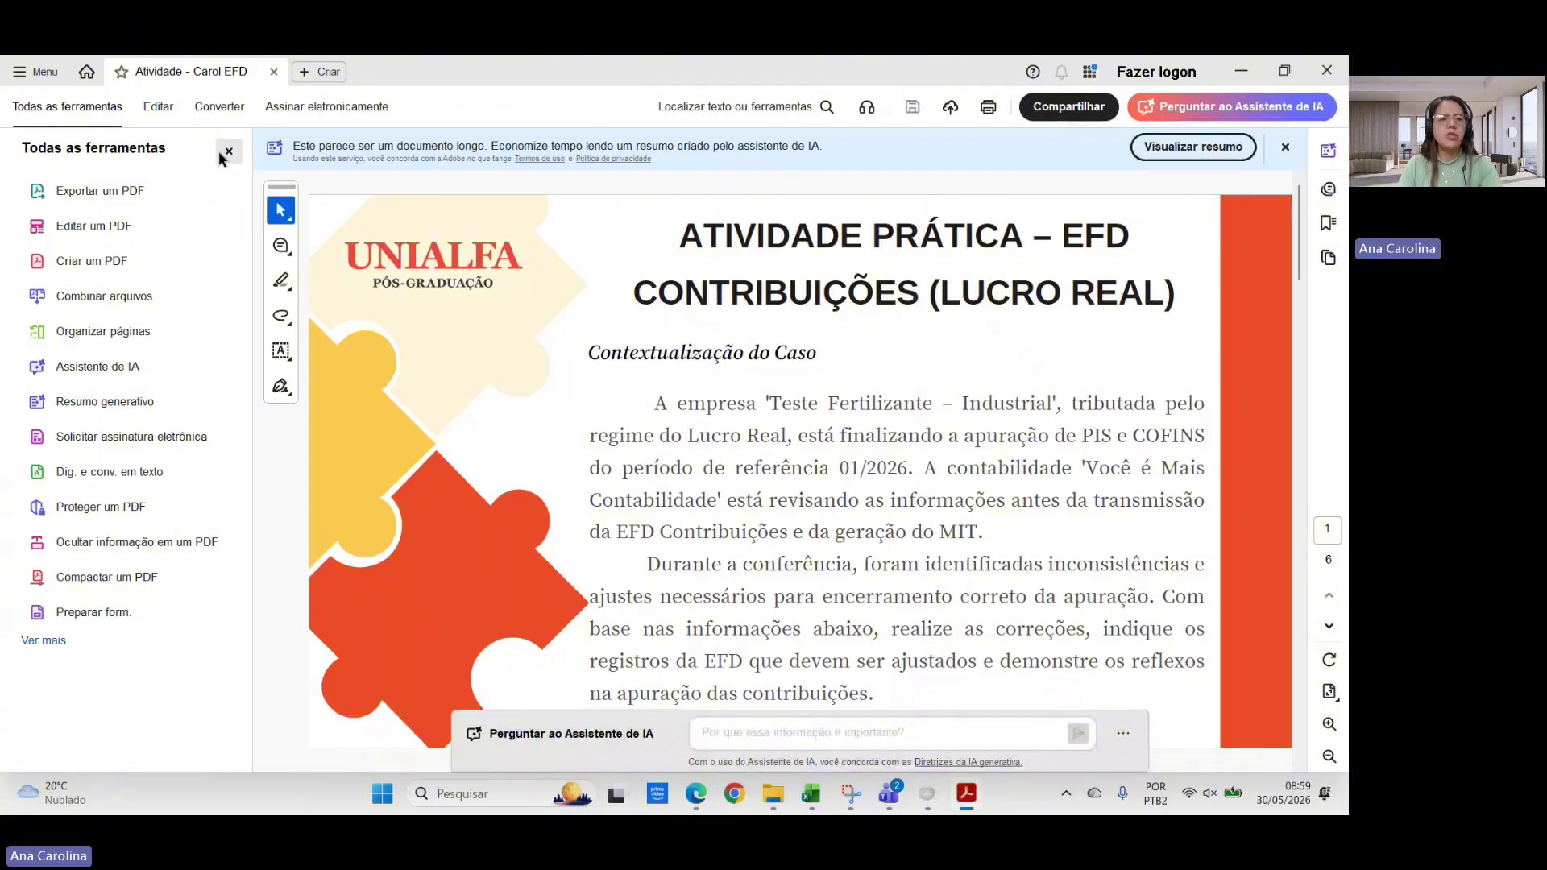
{"action": "scroll", "coordinate": [917, 448], "scroll_direction": "down", "scroll_amount": 2}
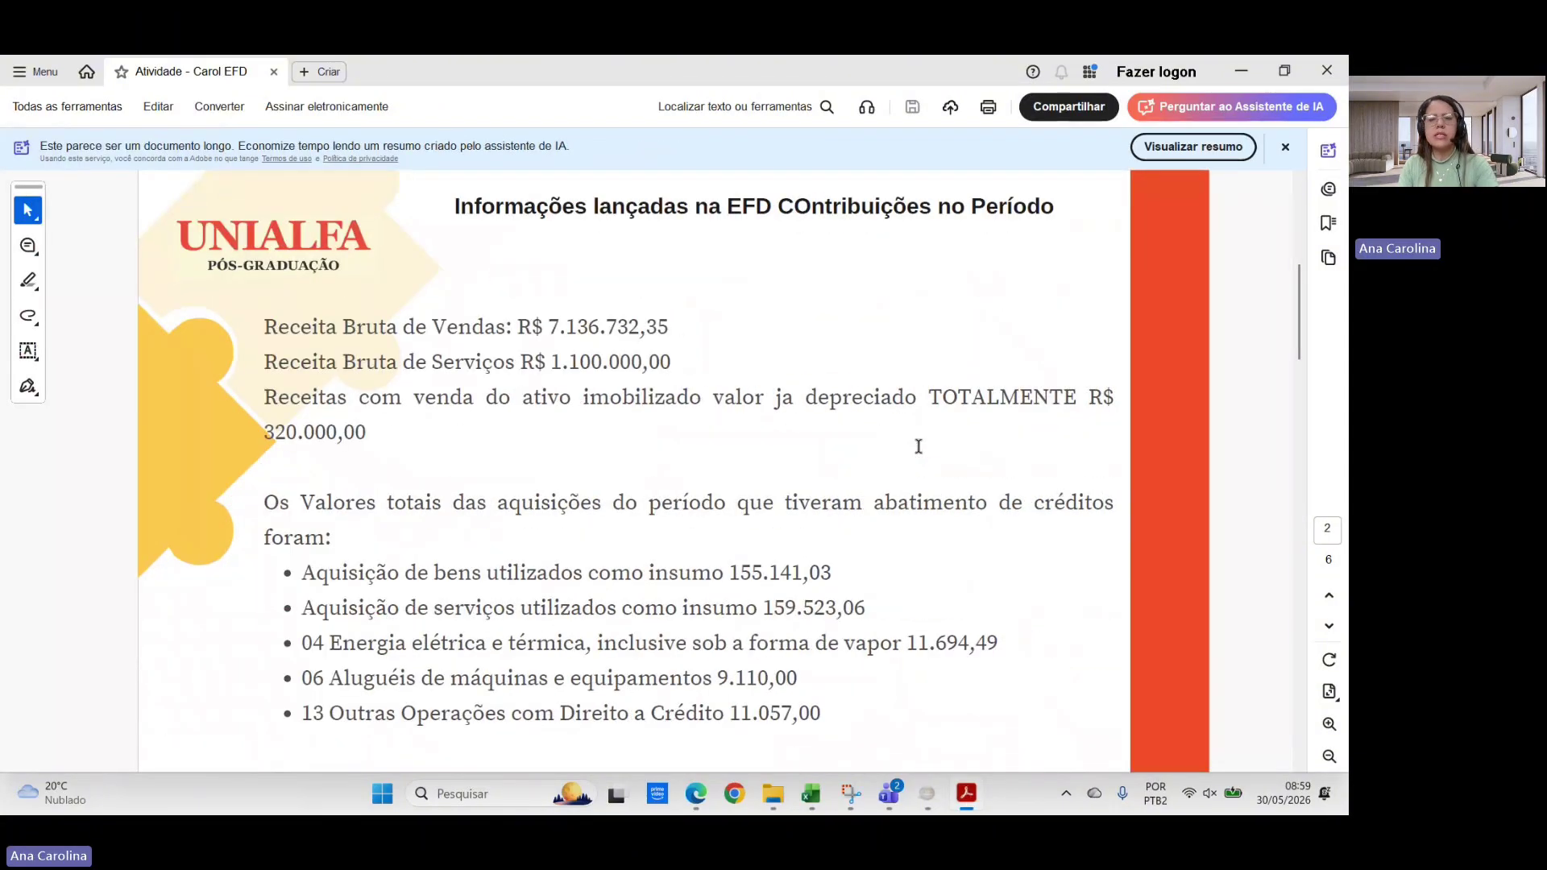
{"action": "scroll", "coordinate": [1265, 501], "scroll_direction": "up", "scroll_amount": 2}
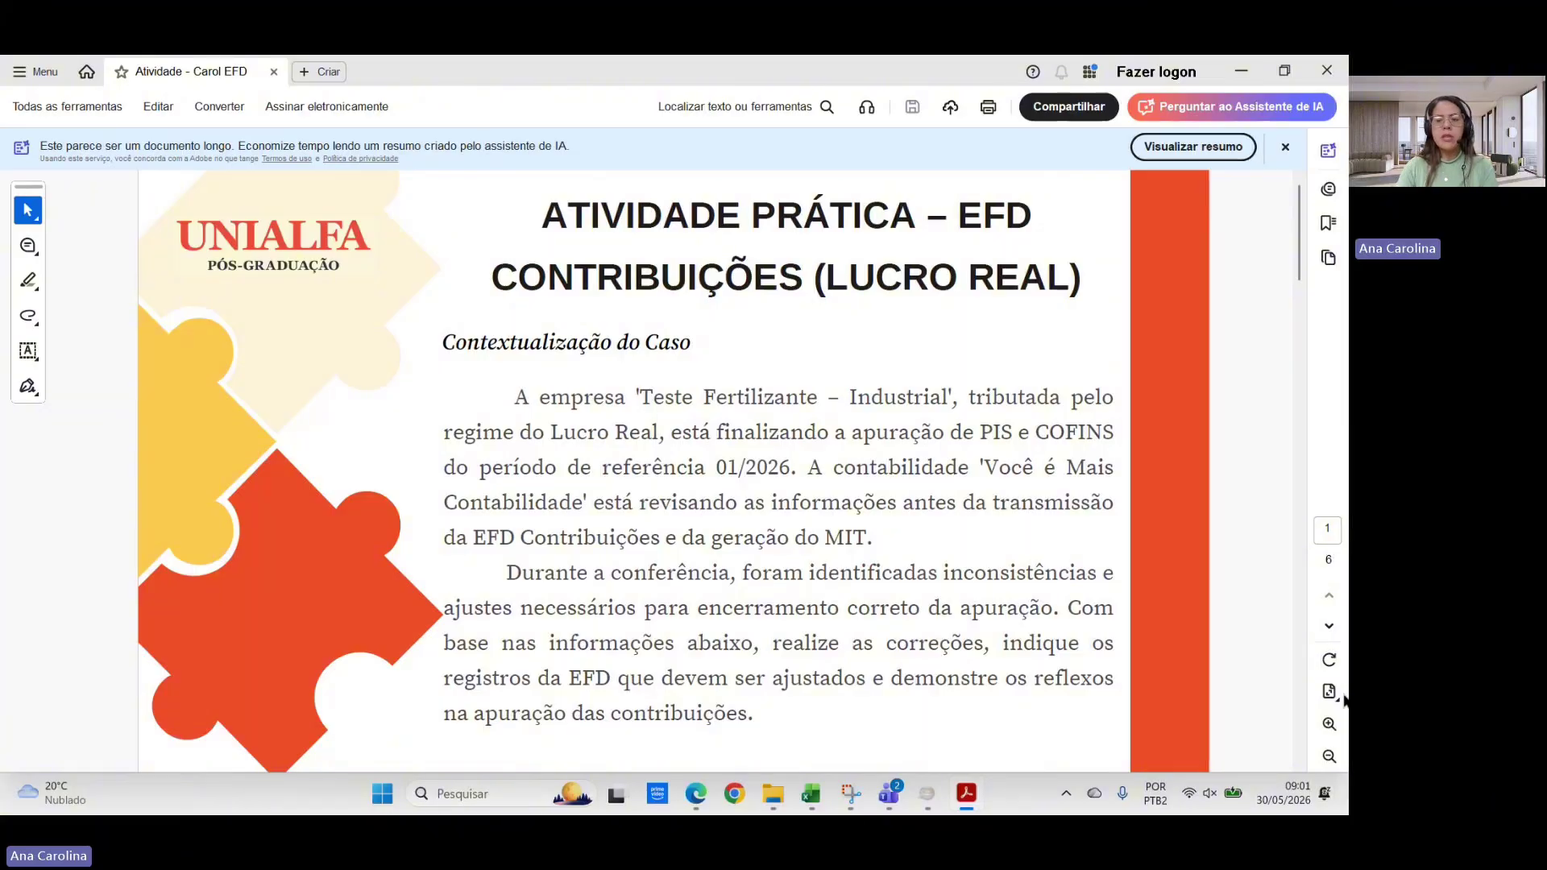
{"action": "scroll", "coordinate": [820, 541], "scroll_direction": "down", "scroll_amount": 3}
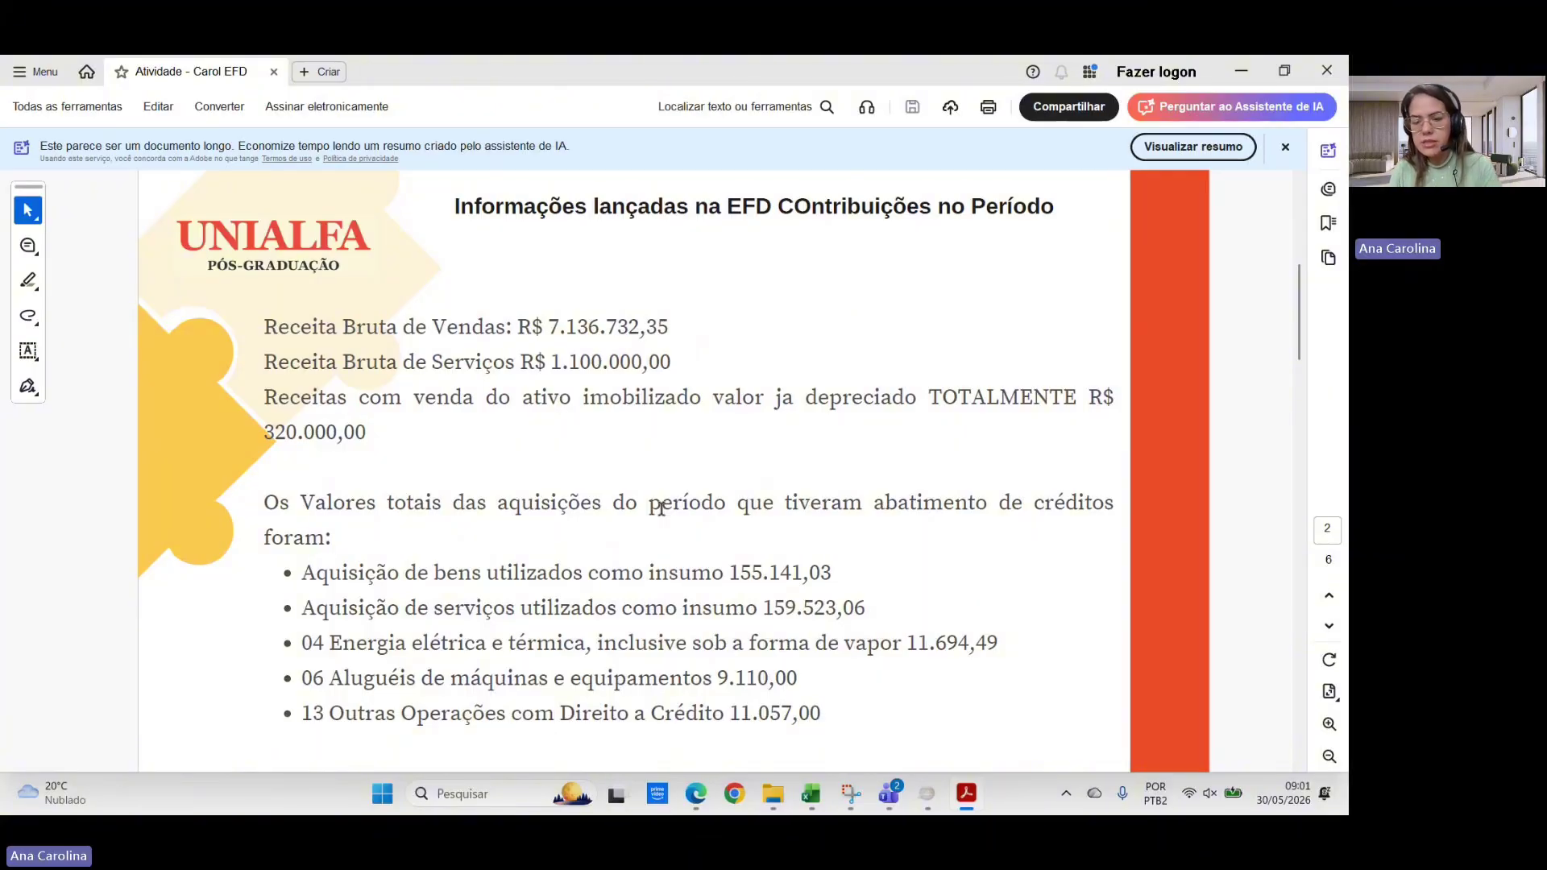
- In EFD Contribuições, generate the Detalhado por Estabelecimento report of operations consolidated by CST for TODOS establishments
{"action": "left_click", "coordinate": [925, 796]}
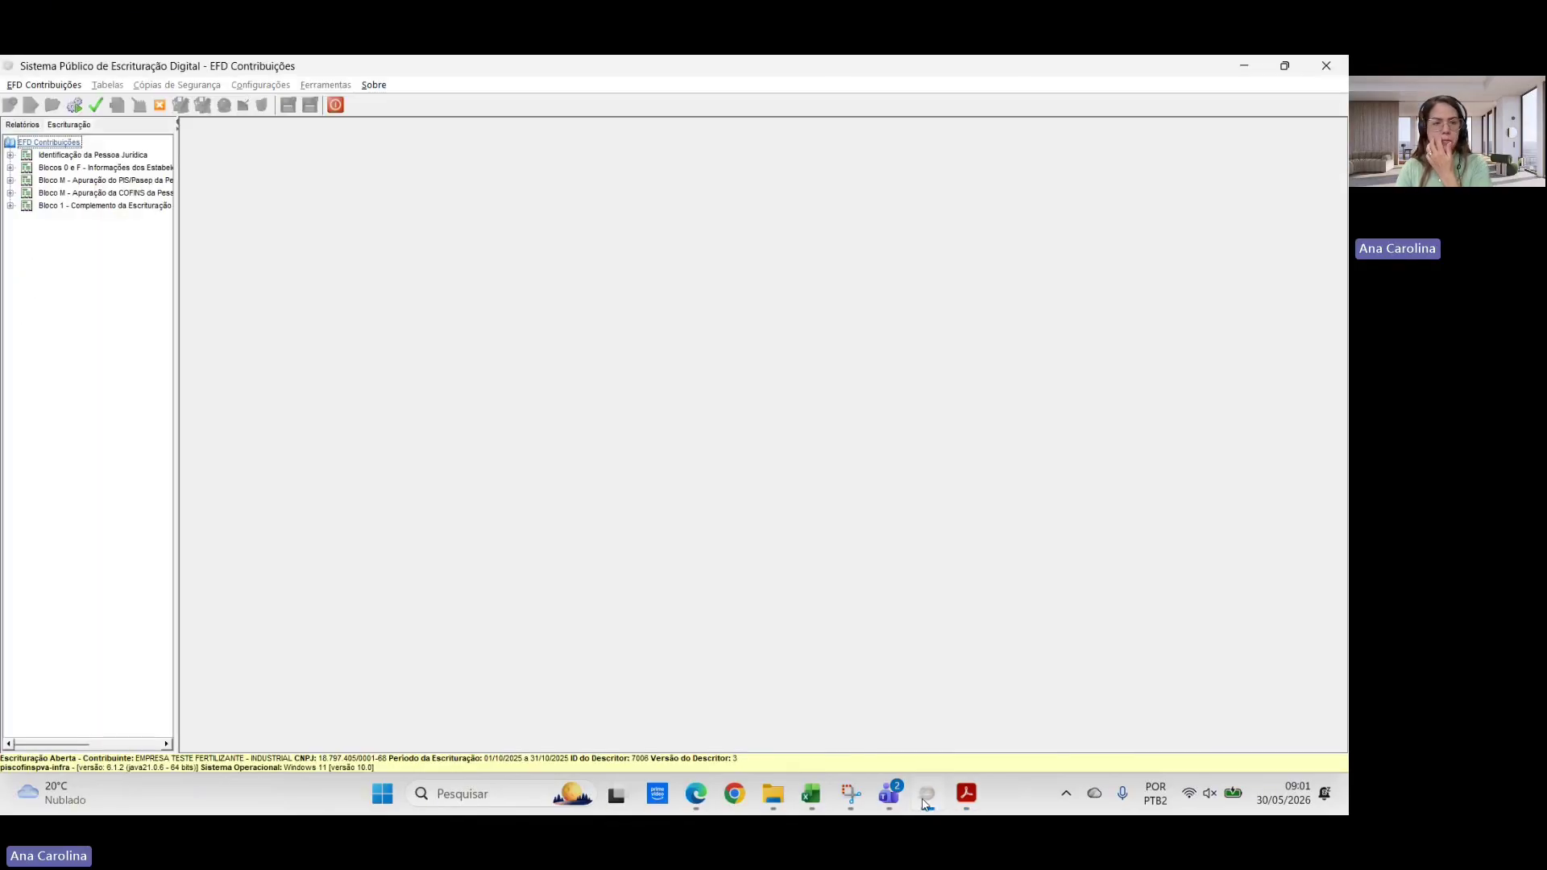
{"action": "left_click", "coordinate": [20, 125]}
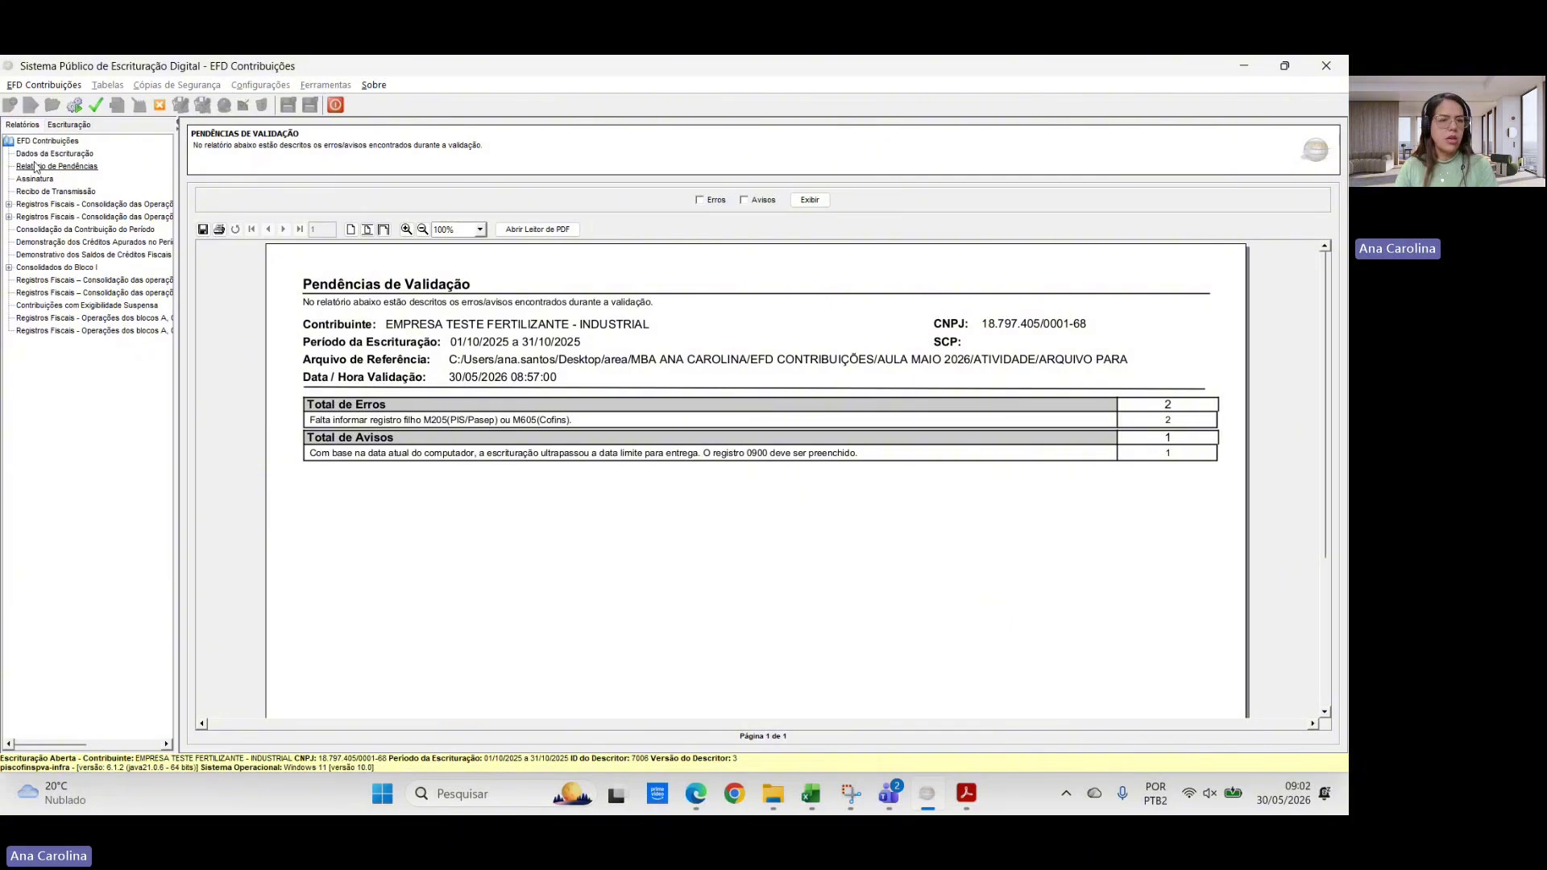
{"action": "double_click", "coordinate": [113, 205]}
{"action": "left_click", "coordinate": [104, 218]}
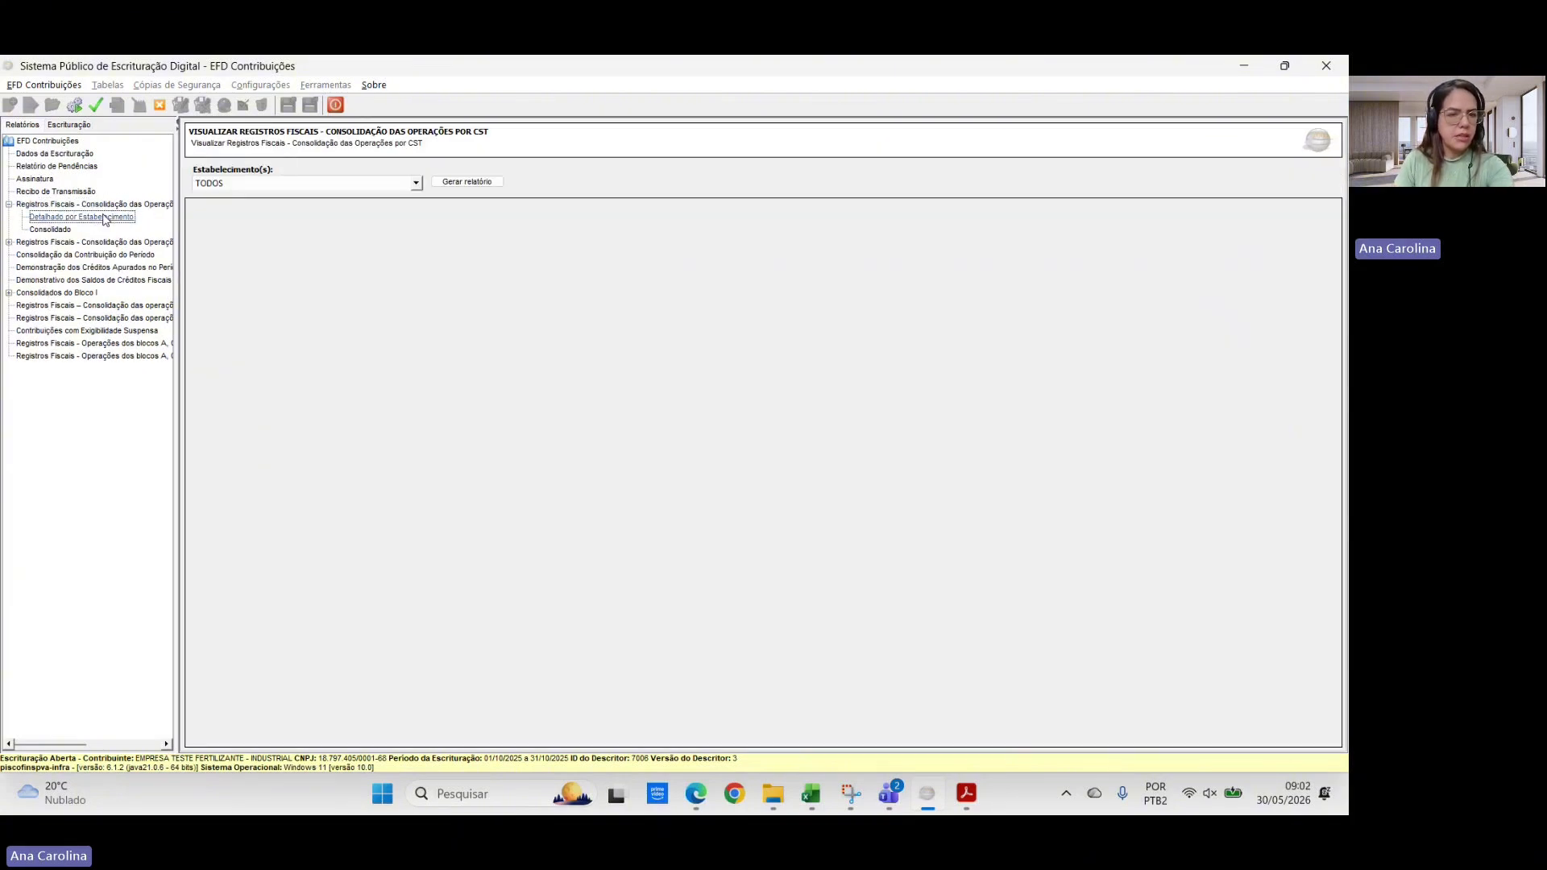
{"action": "left_click", "coordinate": [459, 184]}
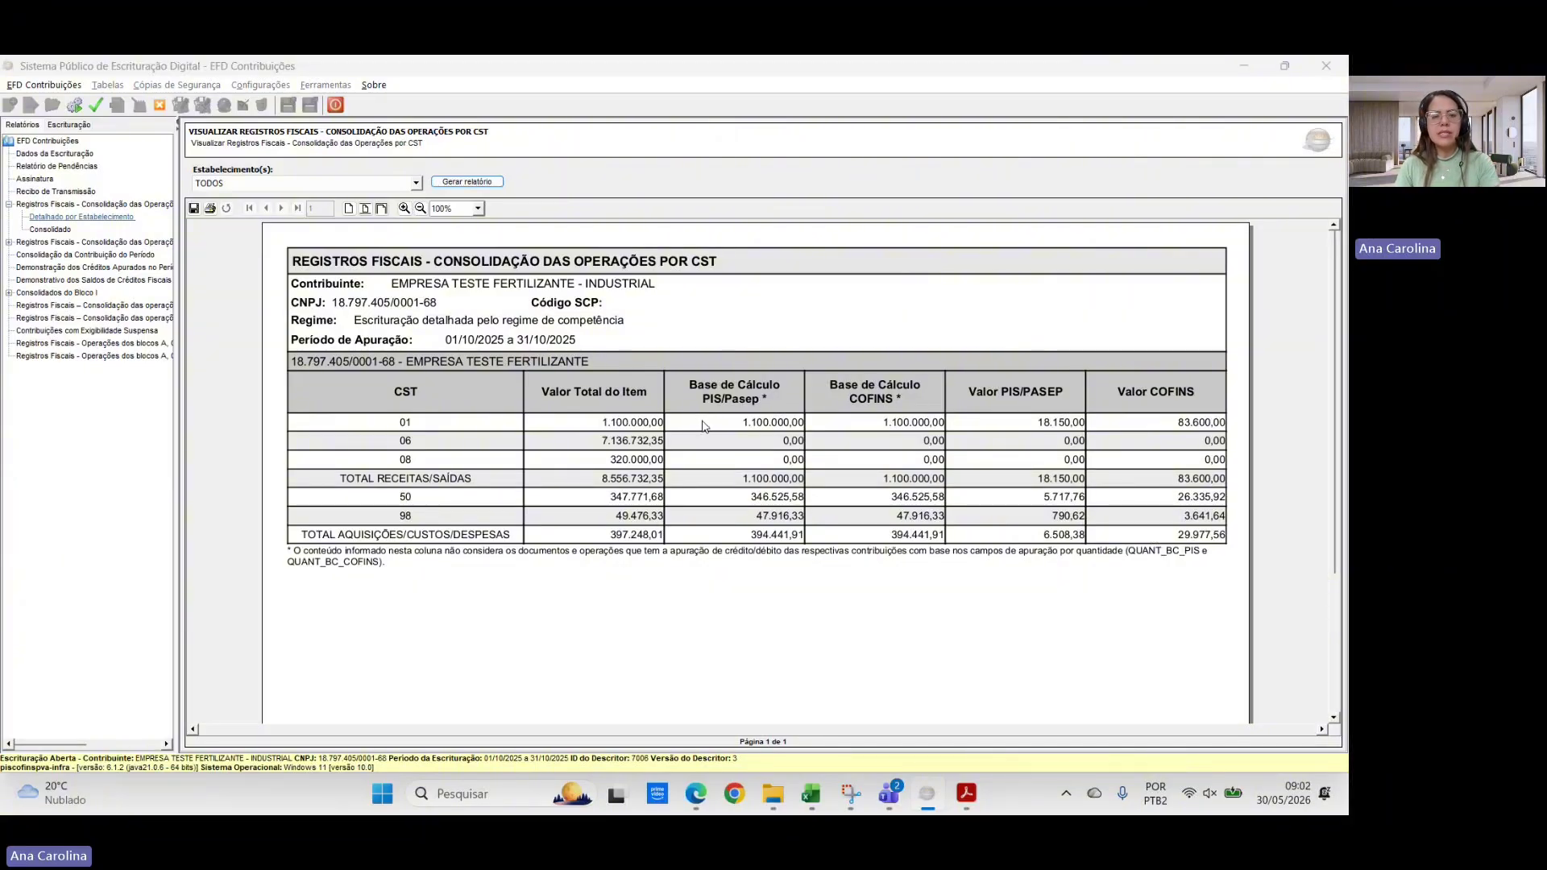
- Compare the revenues and acquisitions in the report by CST with the values listed in the activity PDF
{"action": "key", "text": "alt+Tab"}
{"action": "key", "text": "alt+Tab"}
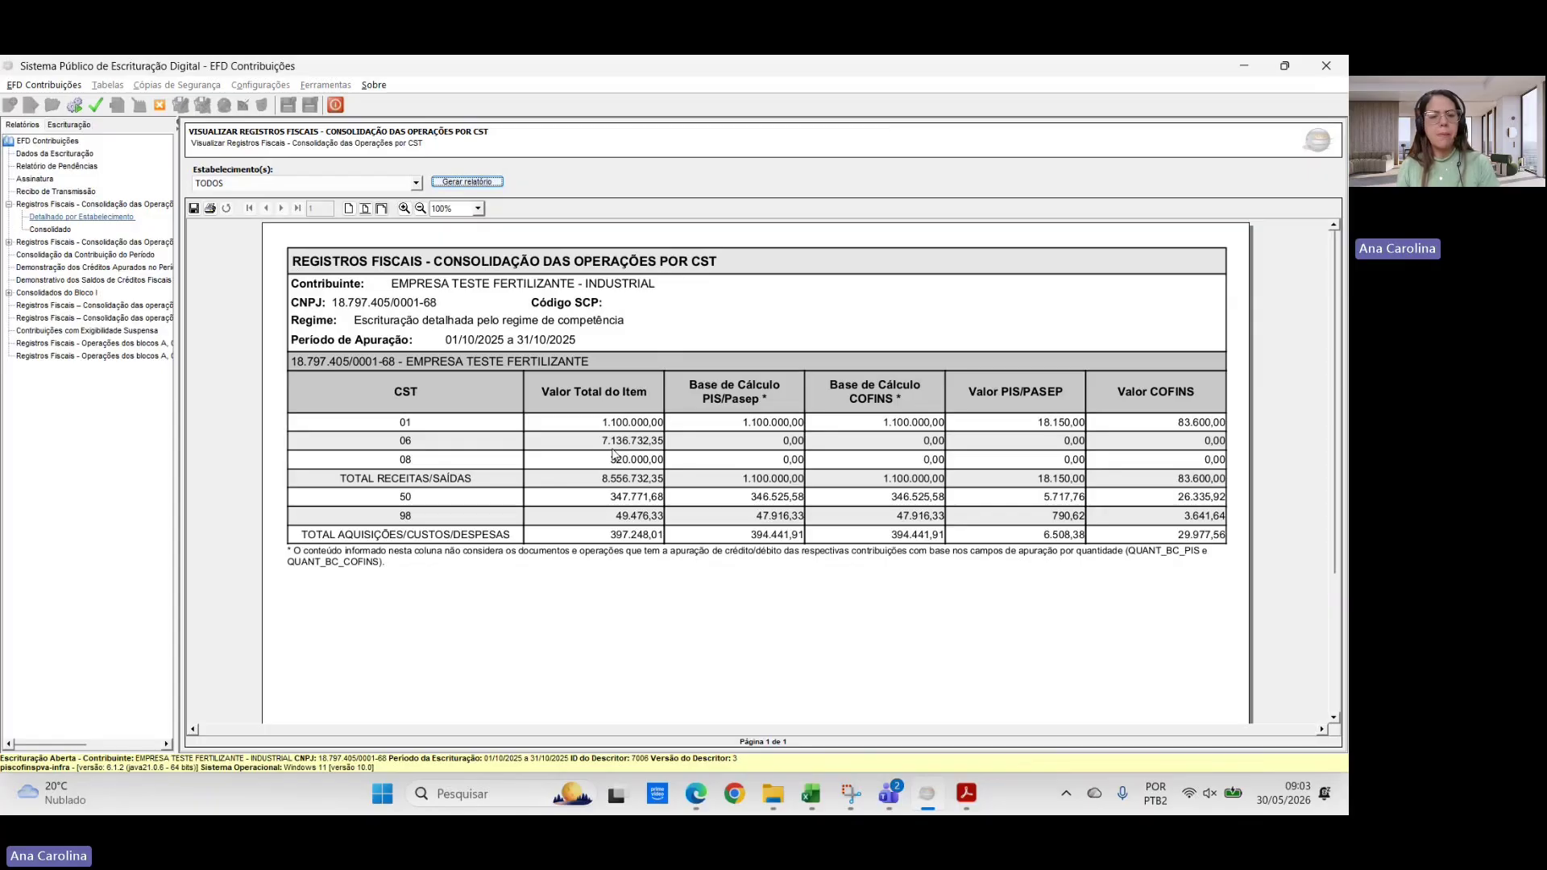
{"action": "key", "text": "alt+Tab"}
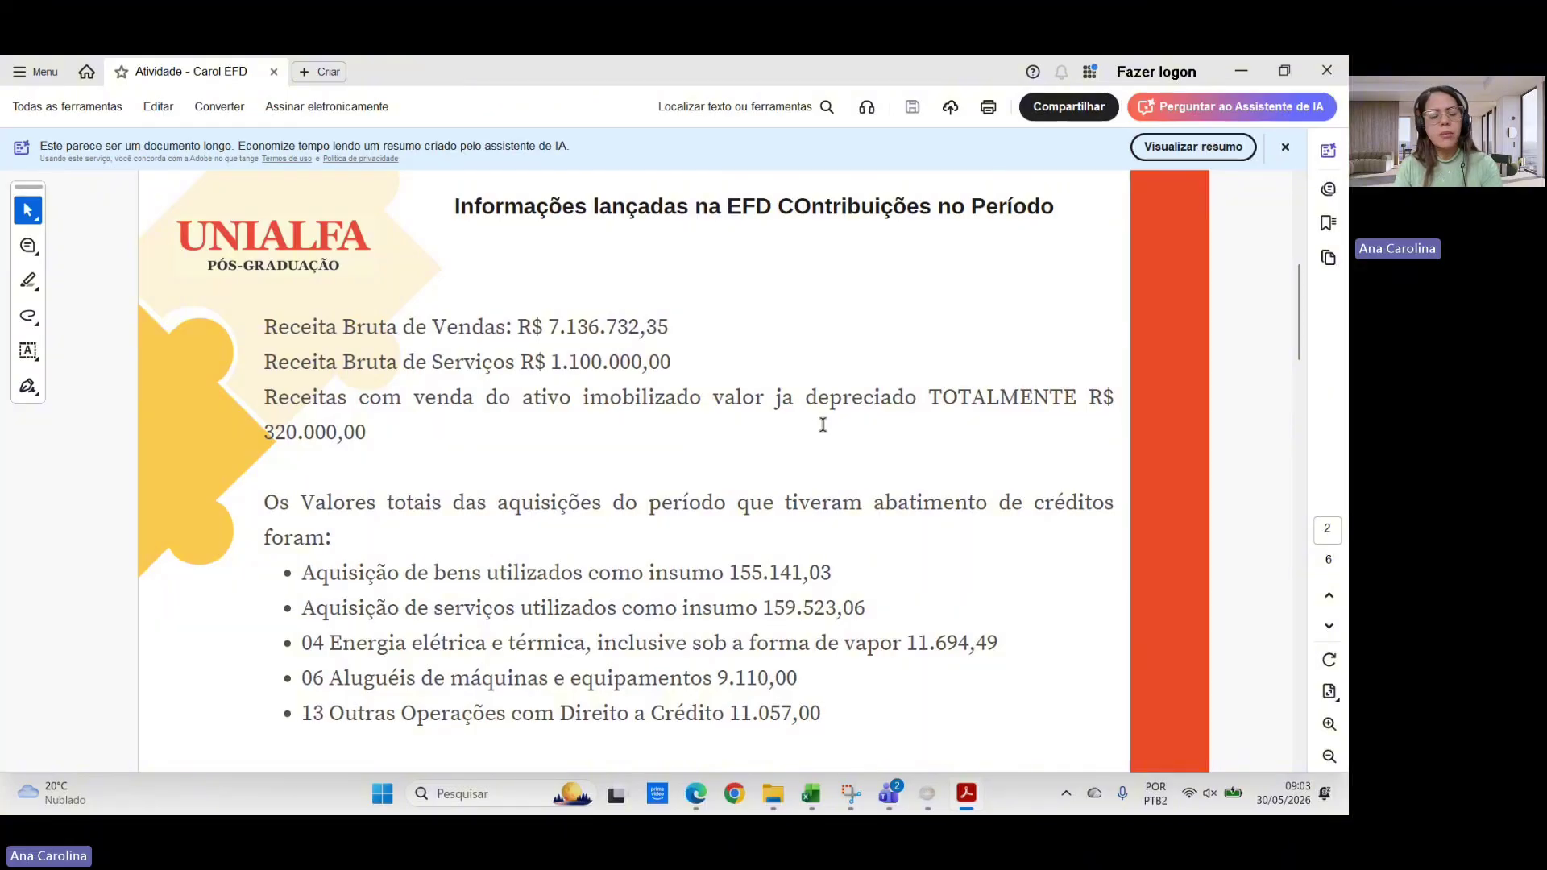
{"action": "key", "text": "alt+Tab"}
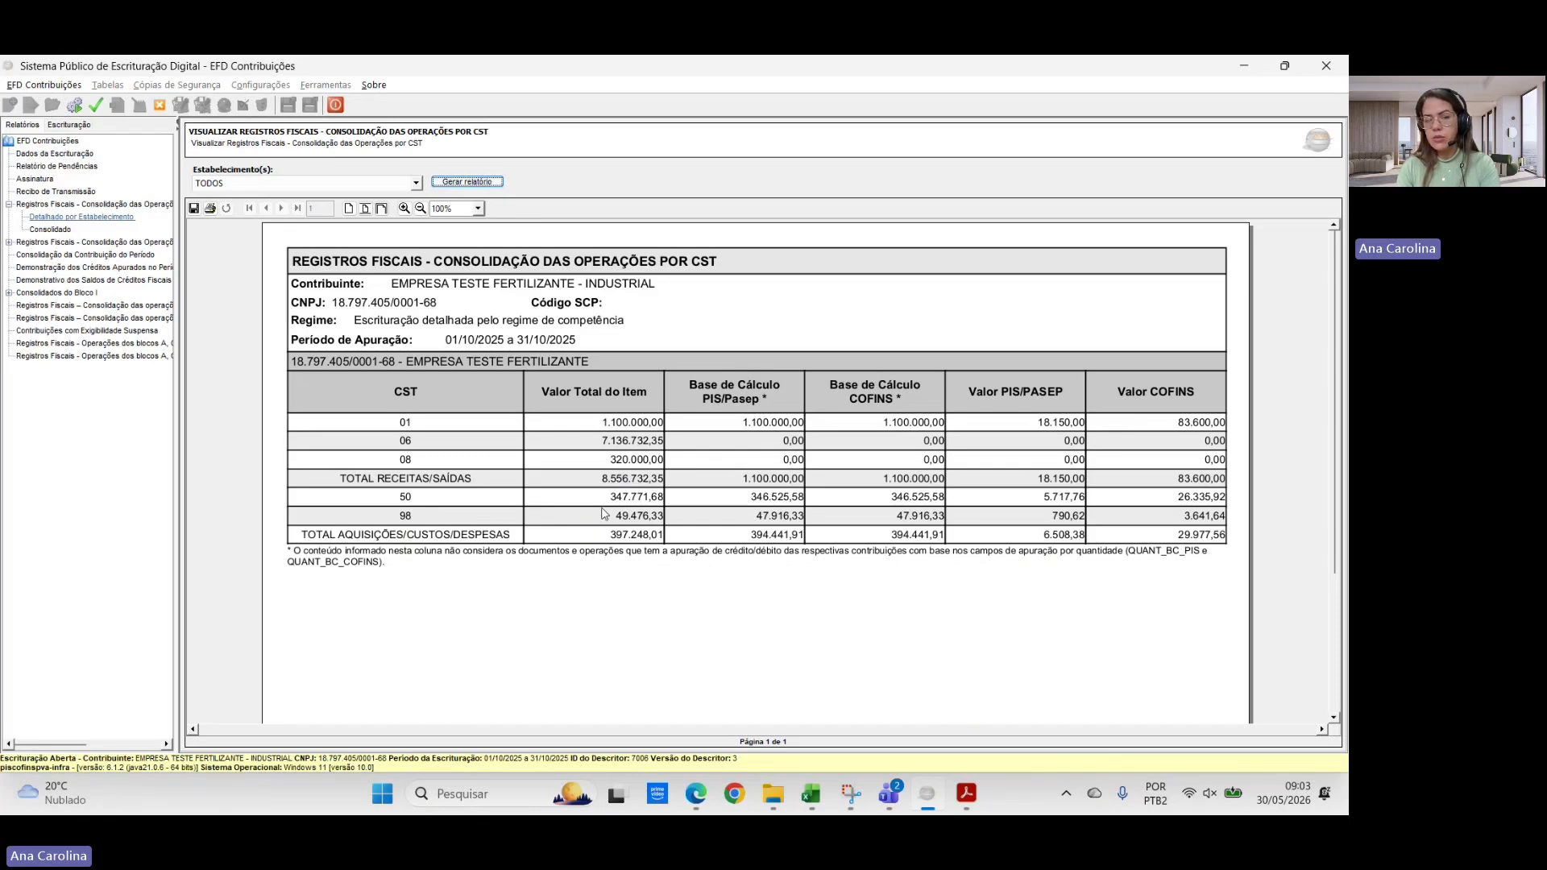
{"action": "key", "text": "alt+Tab"}
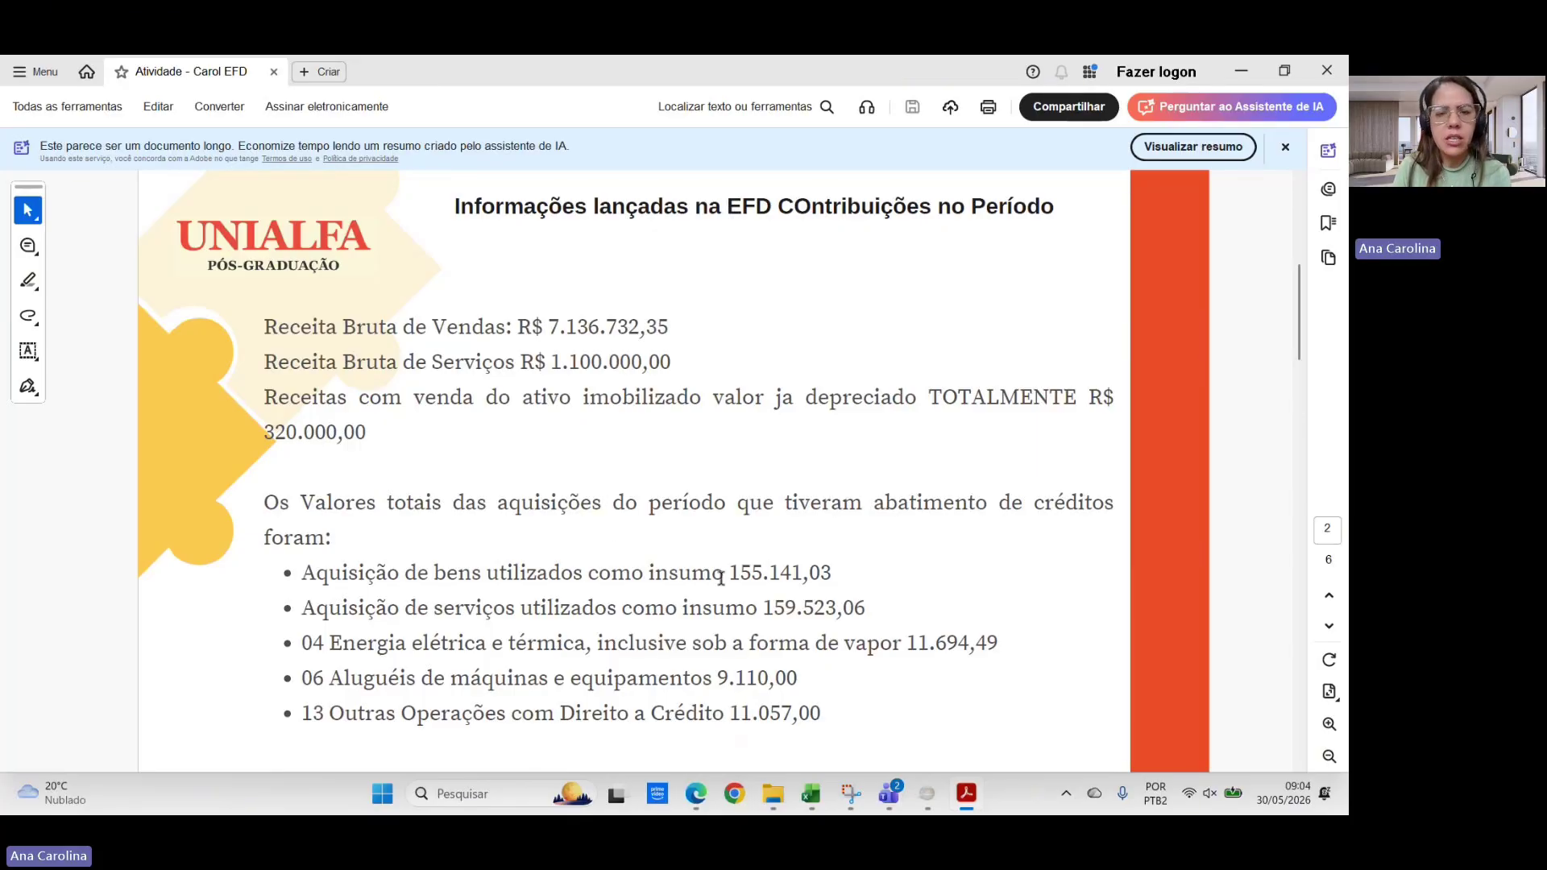
- In EFD Contribuições, review the M105 calculation-base breakdown of the type 101 credit in register M100 of the PIS/Pasep Bloco M
{"action": "scroll", "coordinate": [721, 577], "scroll_direction": "up", "scroll_amount": 3}
{"action": "scroll", "coordinate": [731, 564], "scroll_direction": "down", "scroll_amount": 3}
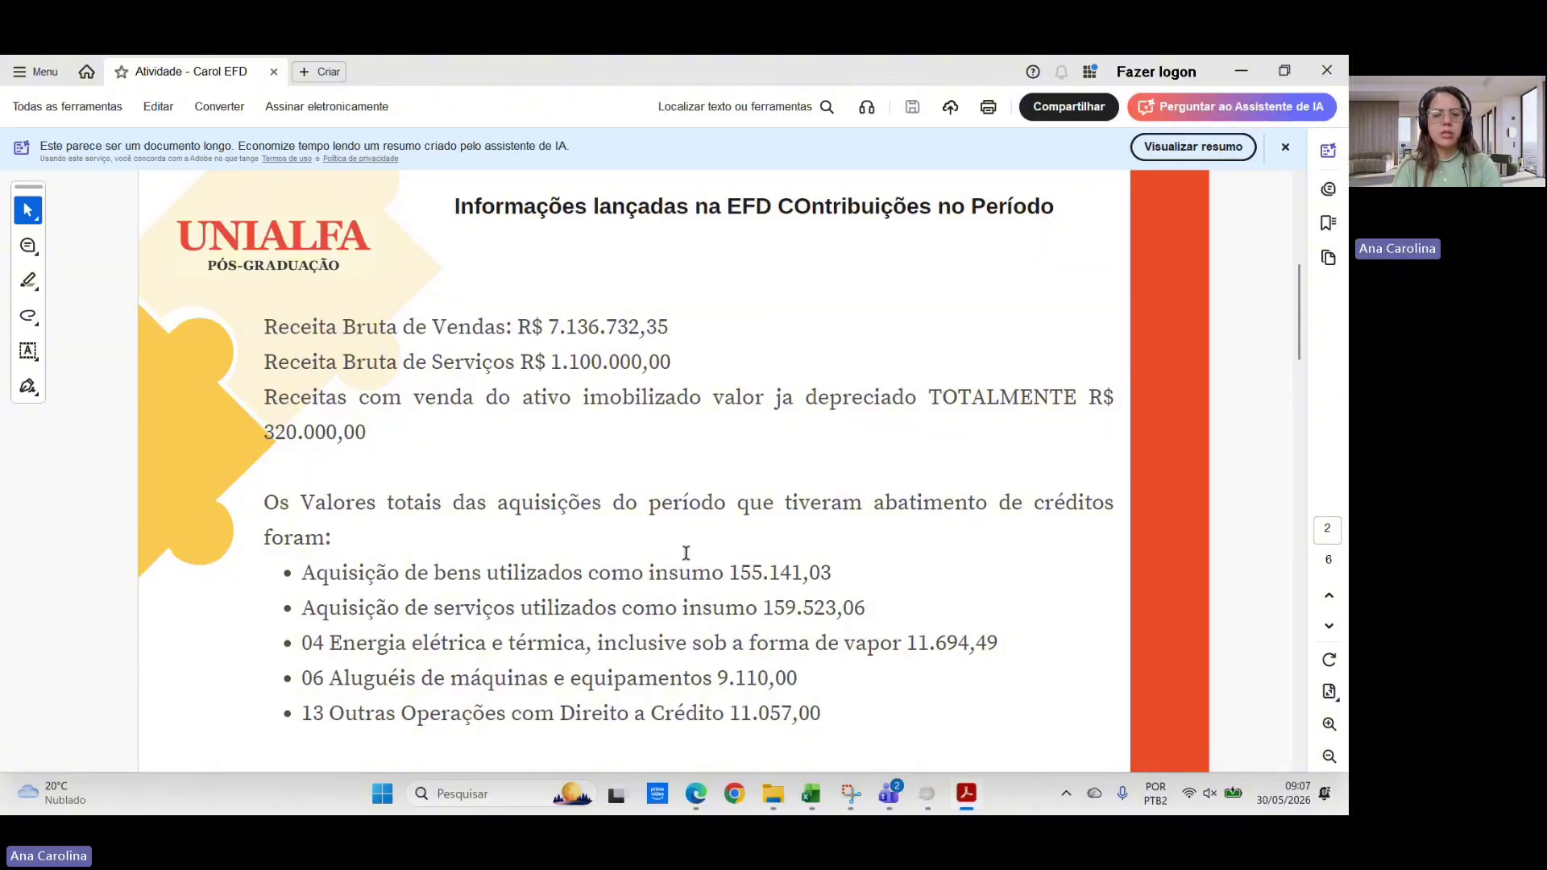
{"action": "mouse_move", "coordinate": [727, 712]}
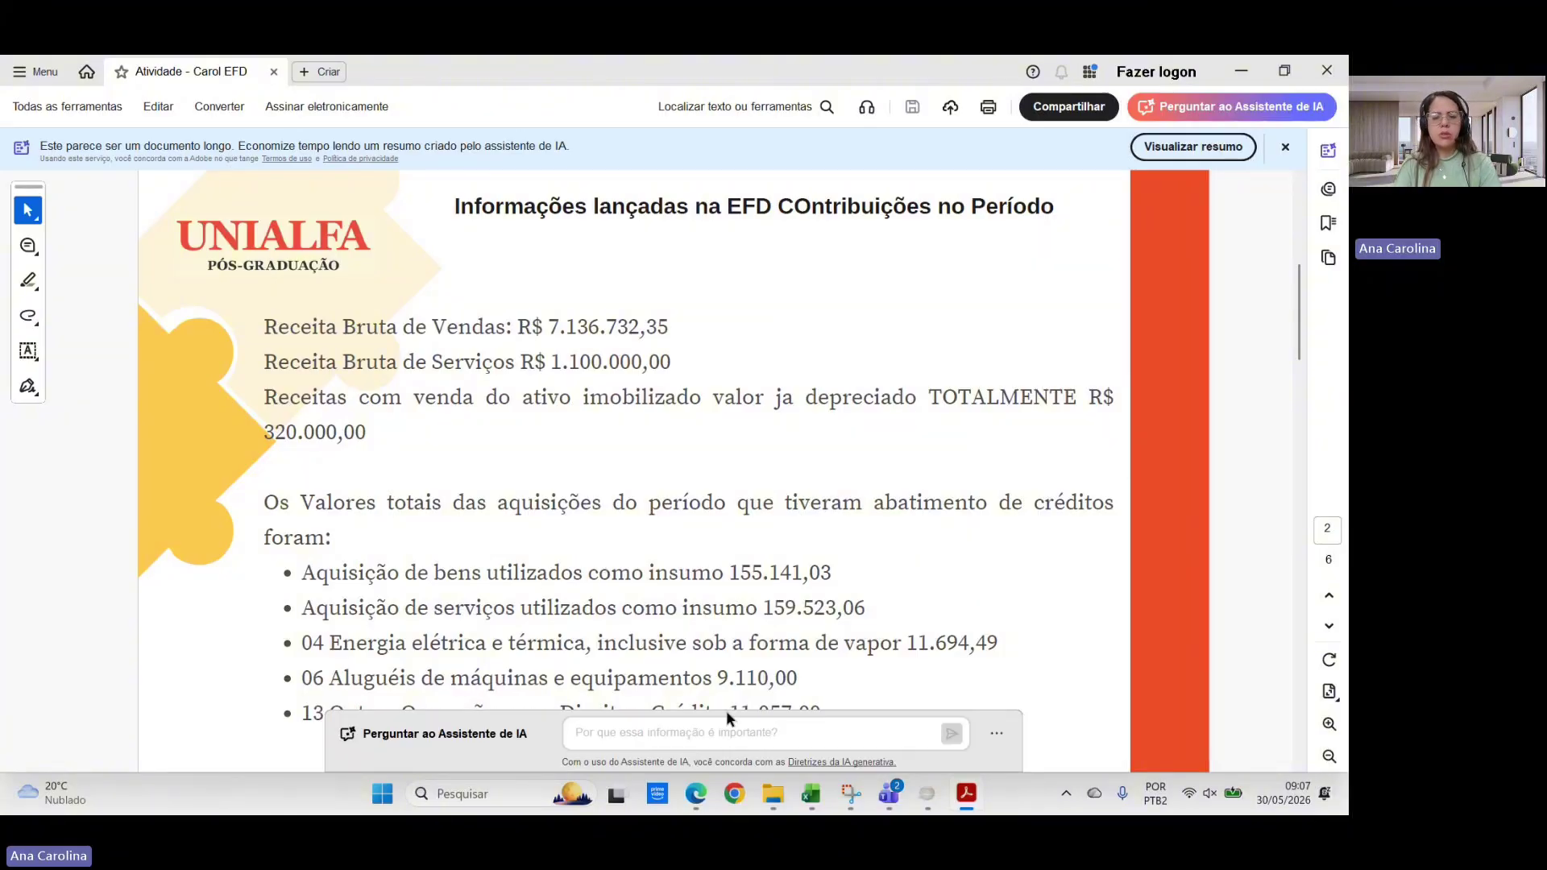
{"action": "left_click", "coordinate": [924, 802]}
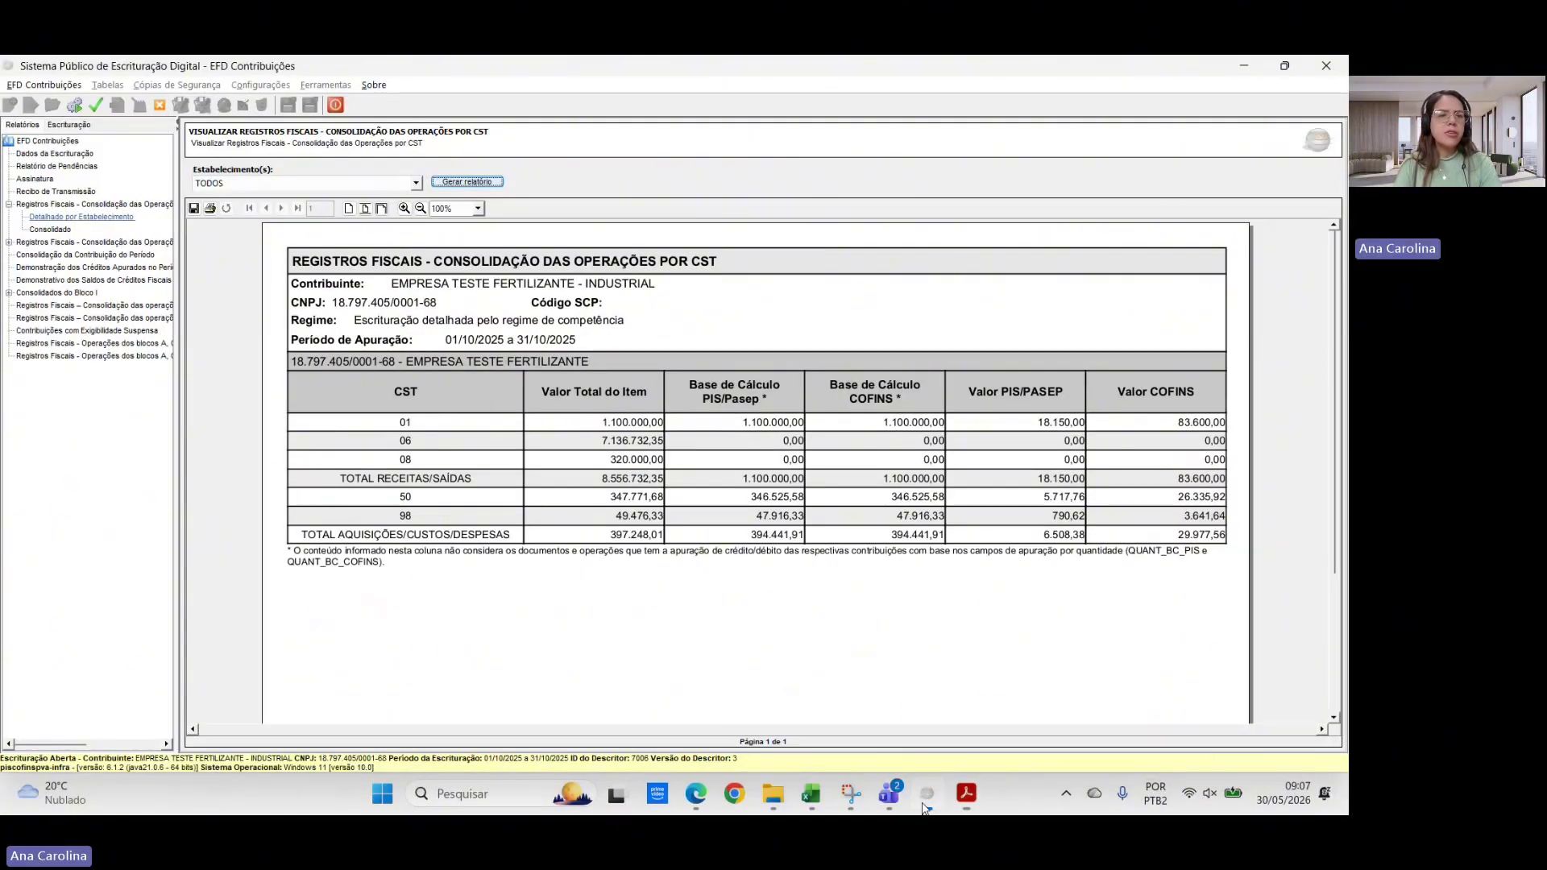
{"action": "left_click", "coordinate": [74, 126]}
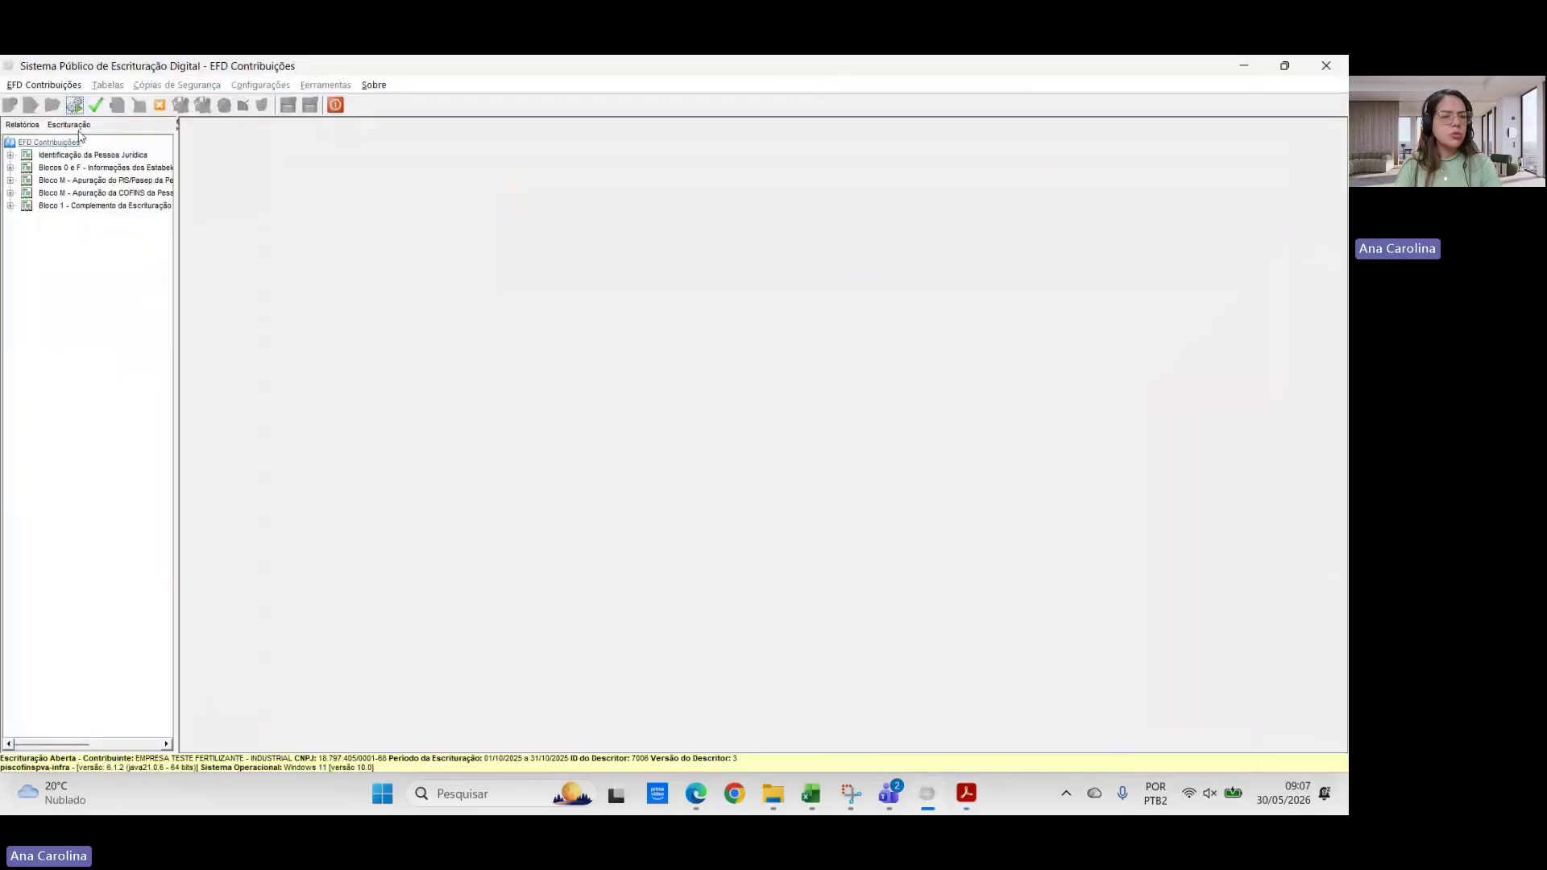
{"action": "double_click", "coordinate": [60, 181]}
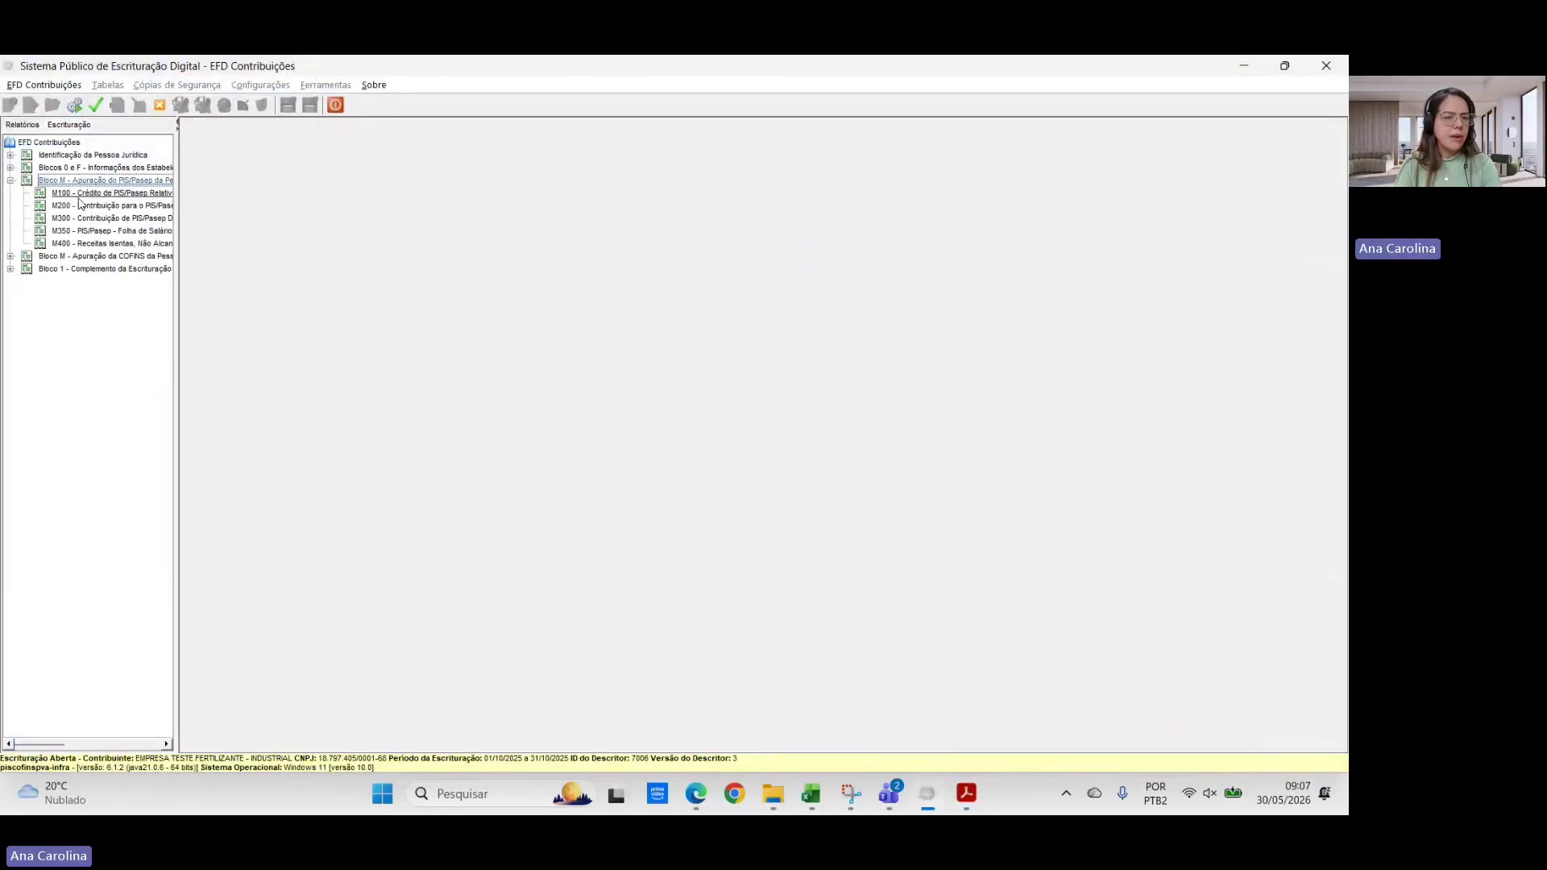
{"action": "left_click", "coordinate": [88, 196]}
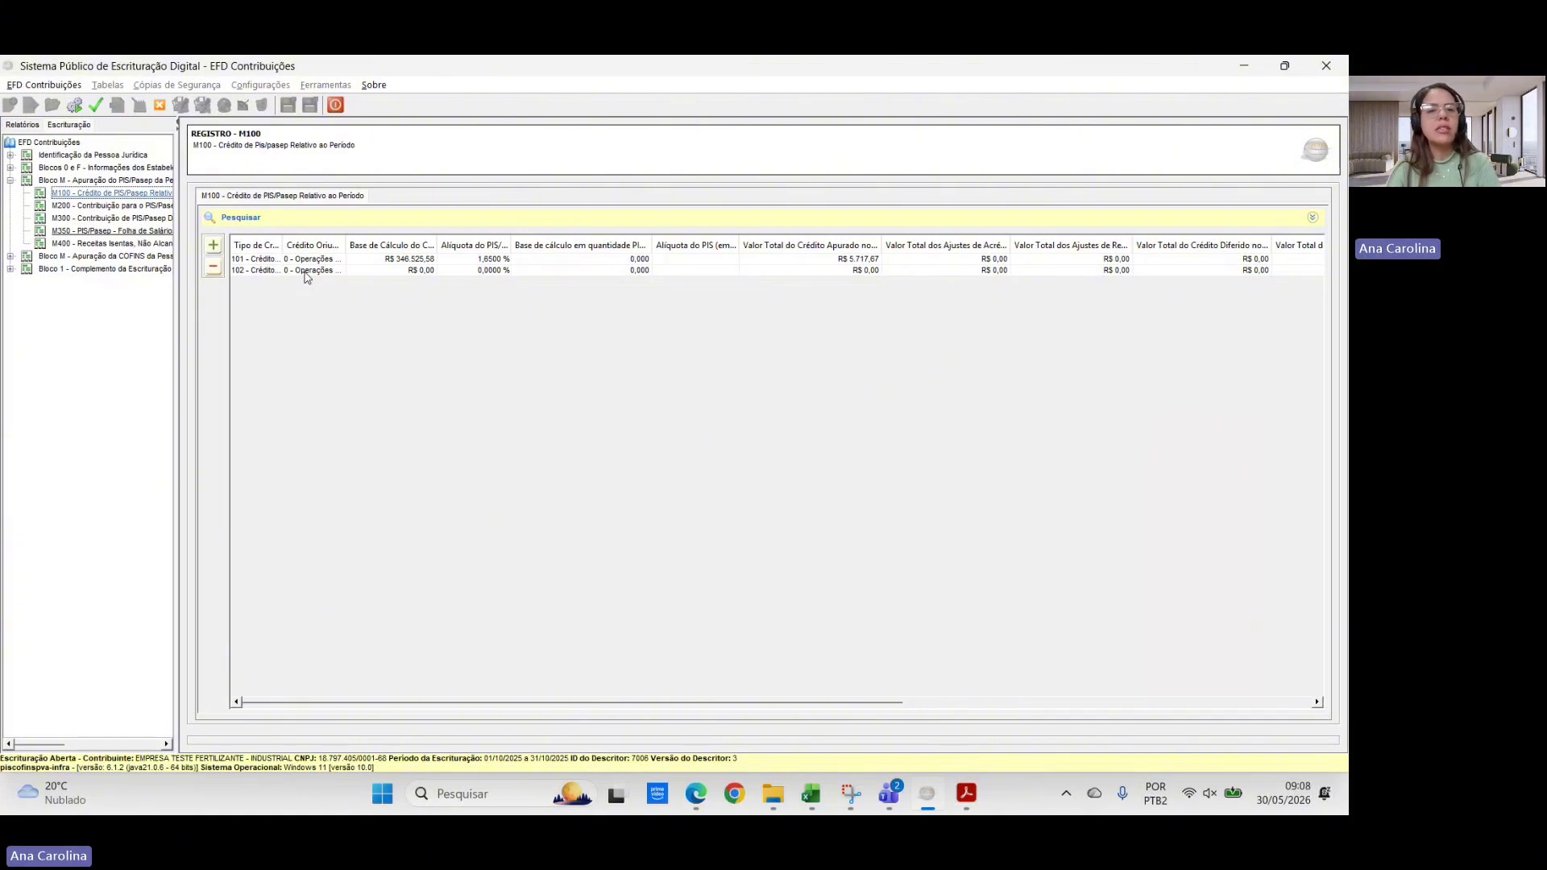
{"action": "left_click", "coordinate": [383, 263]}
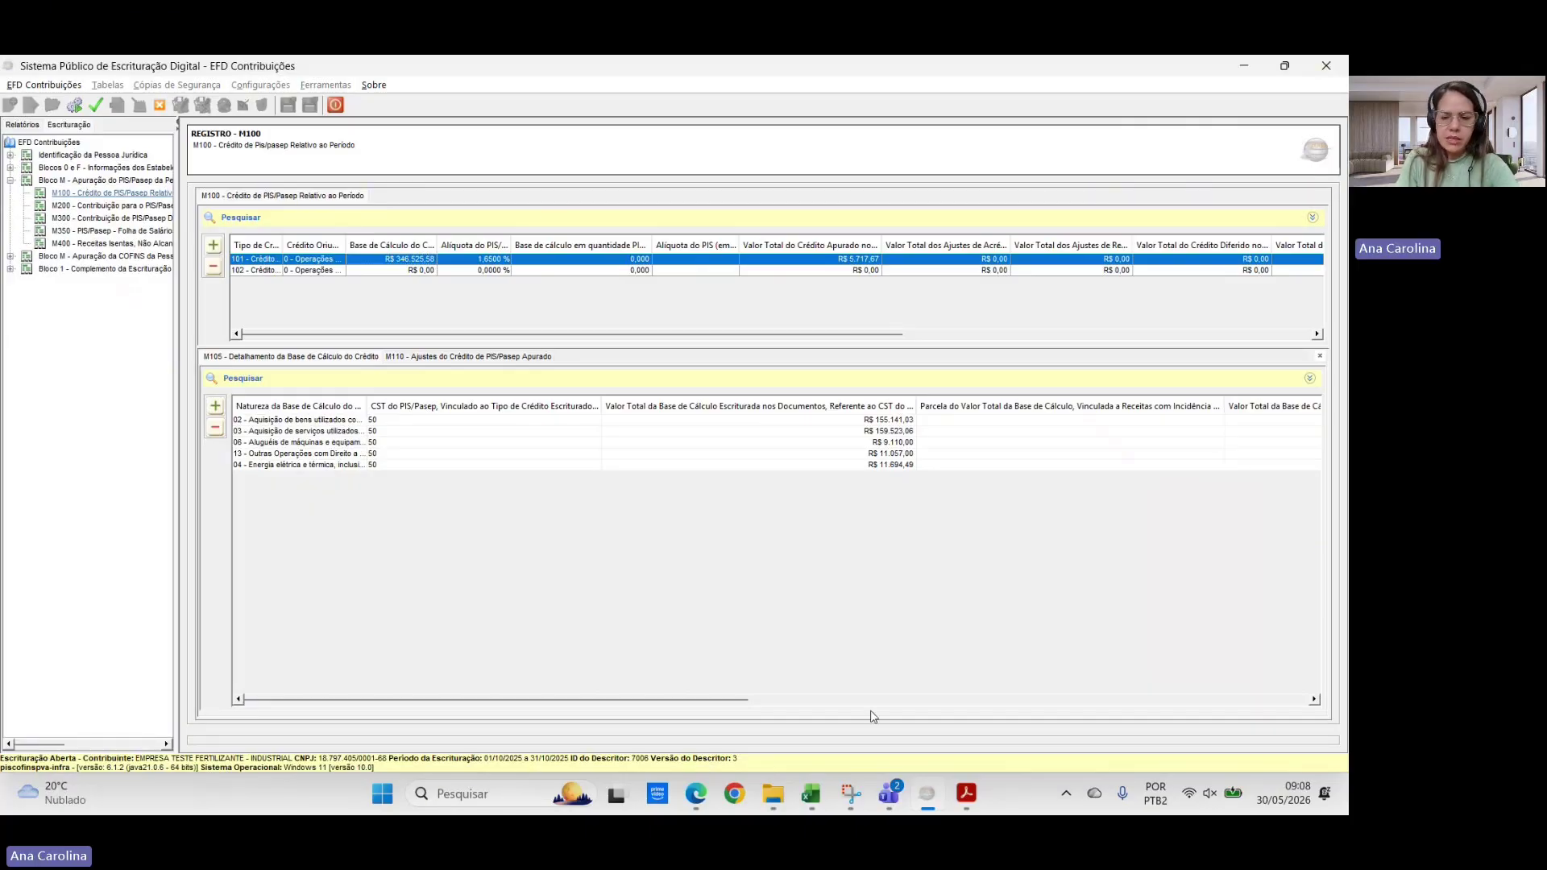
- Switch to the activity PDF in Acrobat and read the page on the points that need correction
{"action": "left_click", "coordinate": [972, 810]}
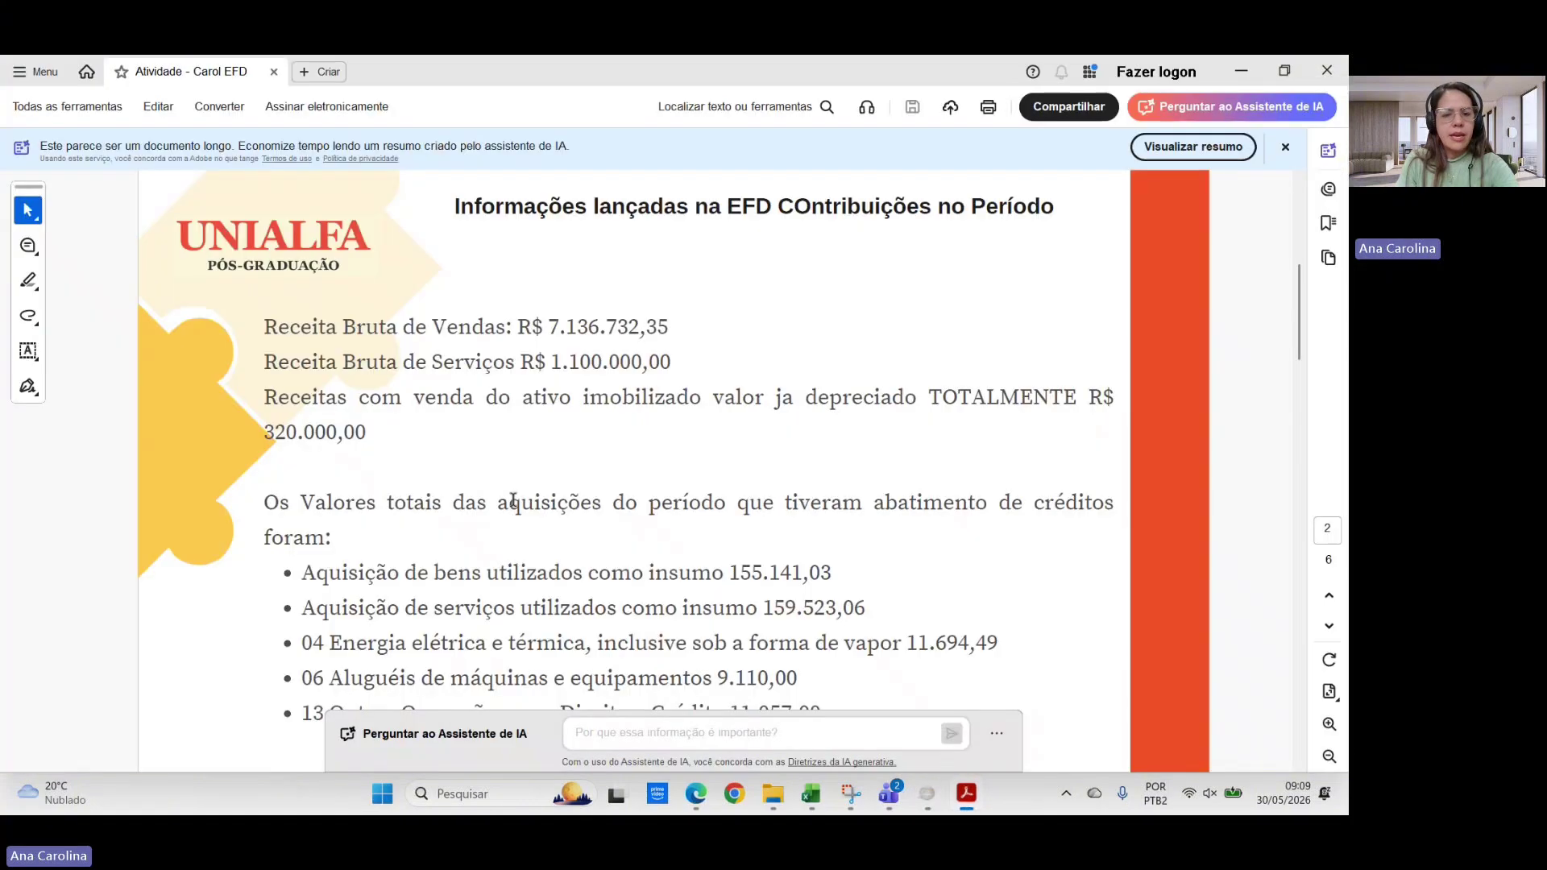
{"action": "scroll", "coordinate": [513, 500], "scroll_direction": "down", "scroll_amount": 10}
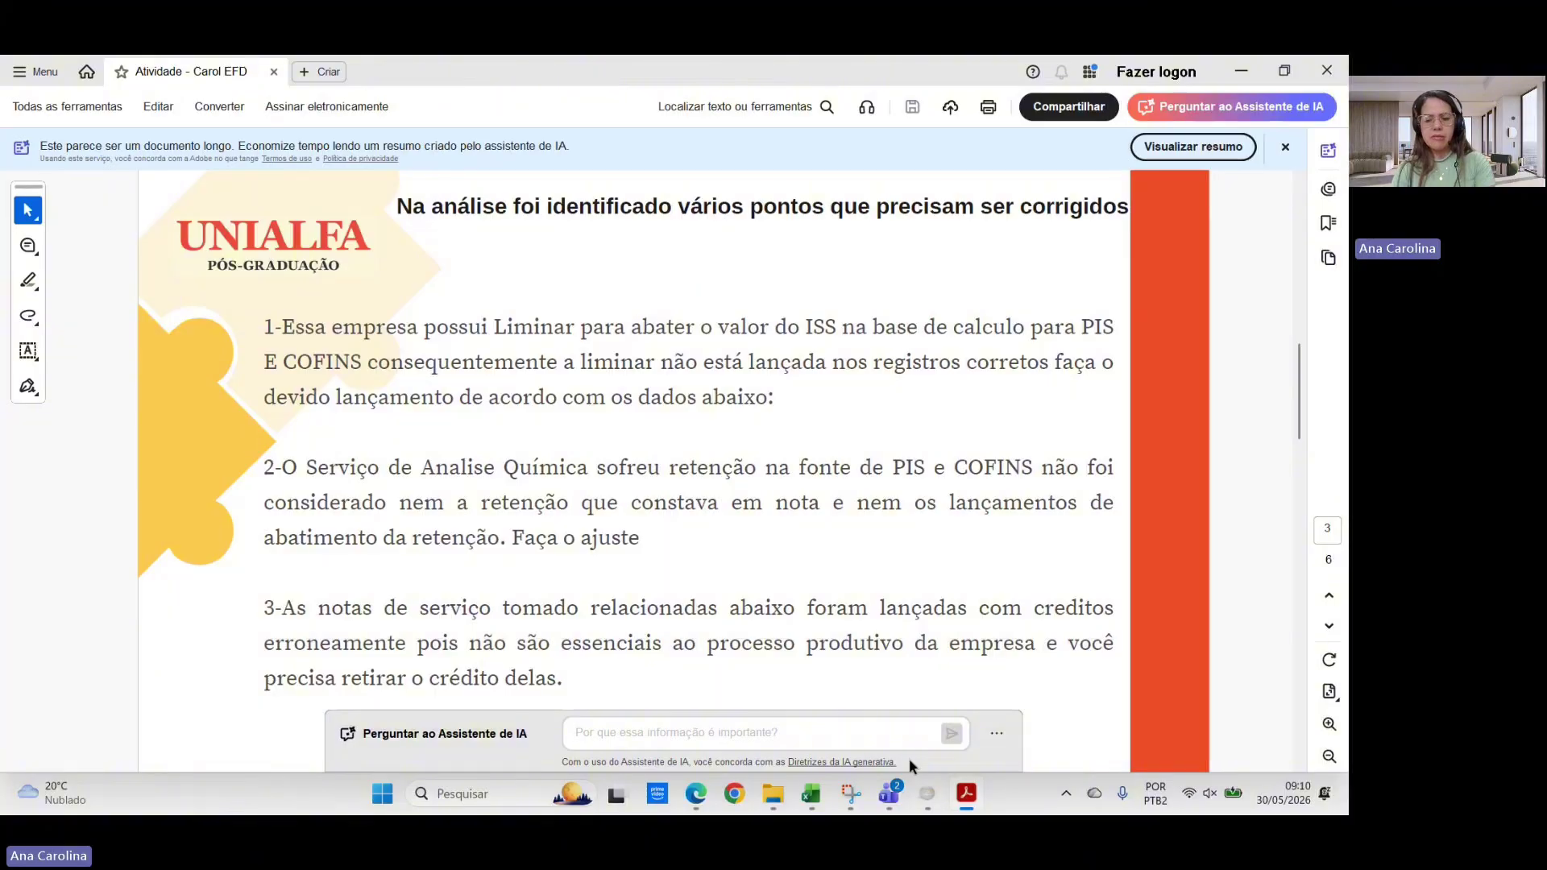
- Return to EFD Contribuições and open register 1010, Processo Referenciado - Ação Judicial, in Bloco 1
{"action": "left_click", "coordinate": [935, 802]}
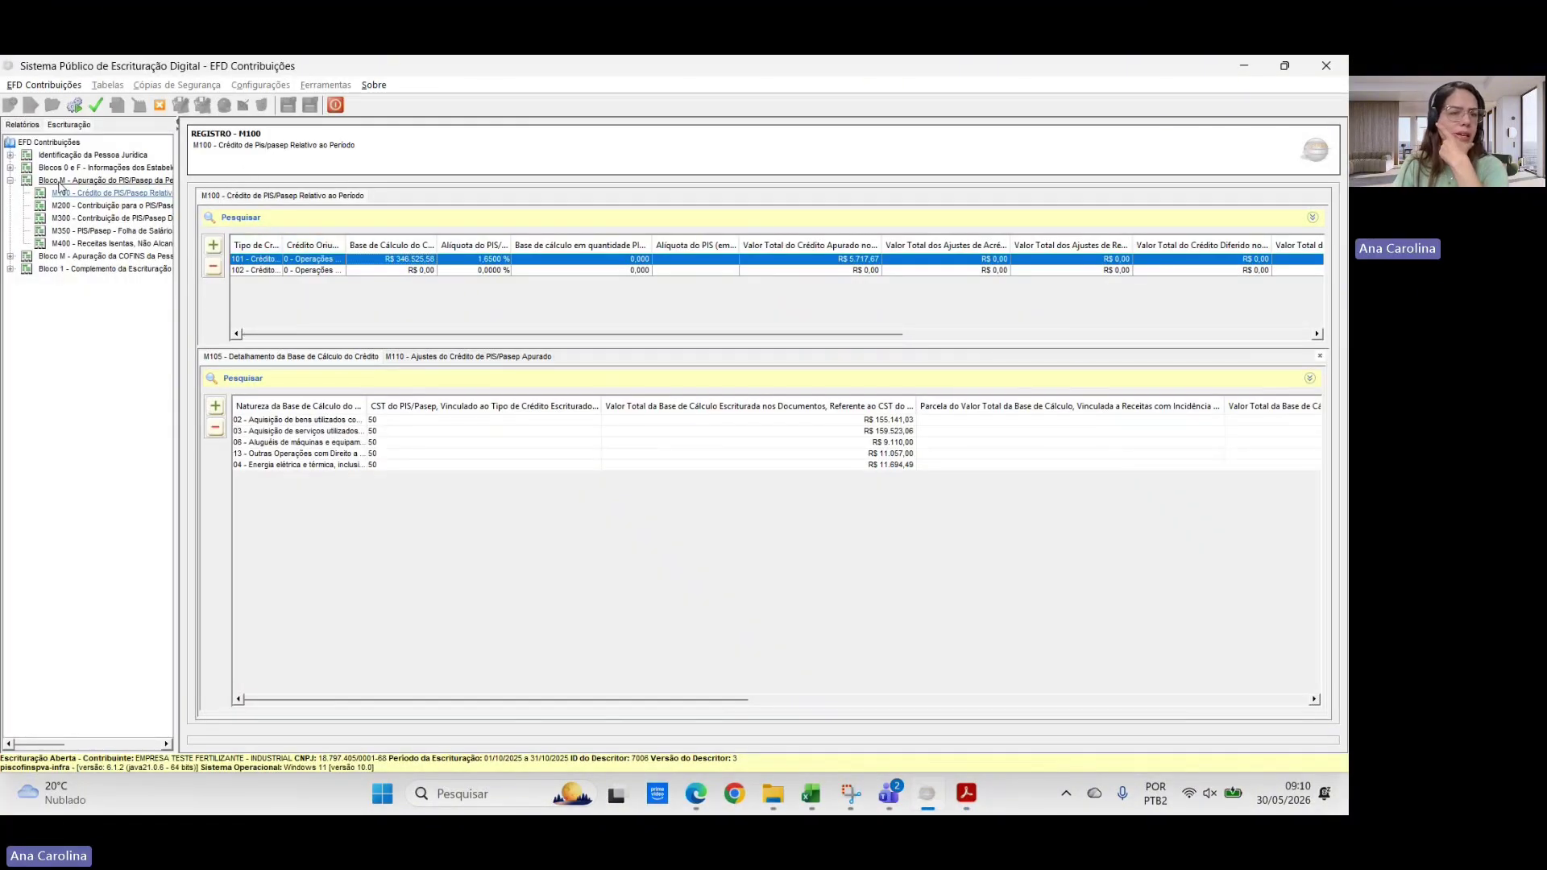
{"action": "left_click", "coordinate": [10, 183]}
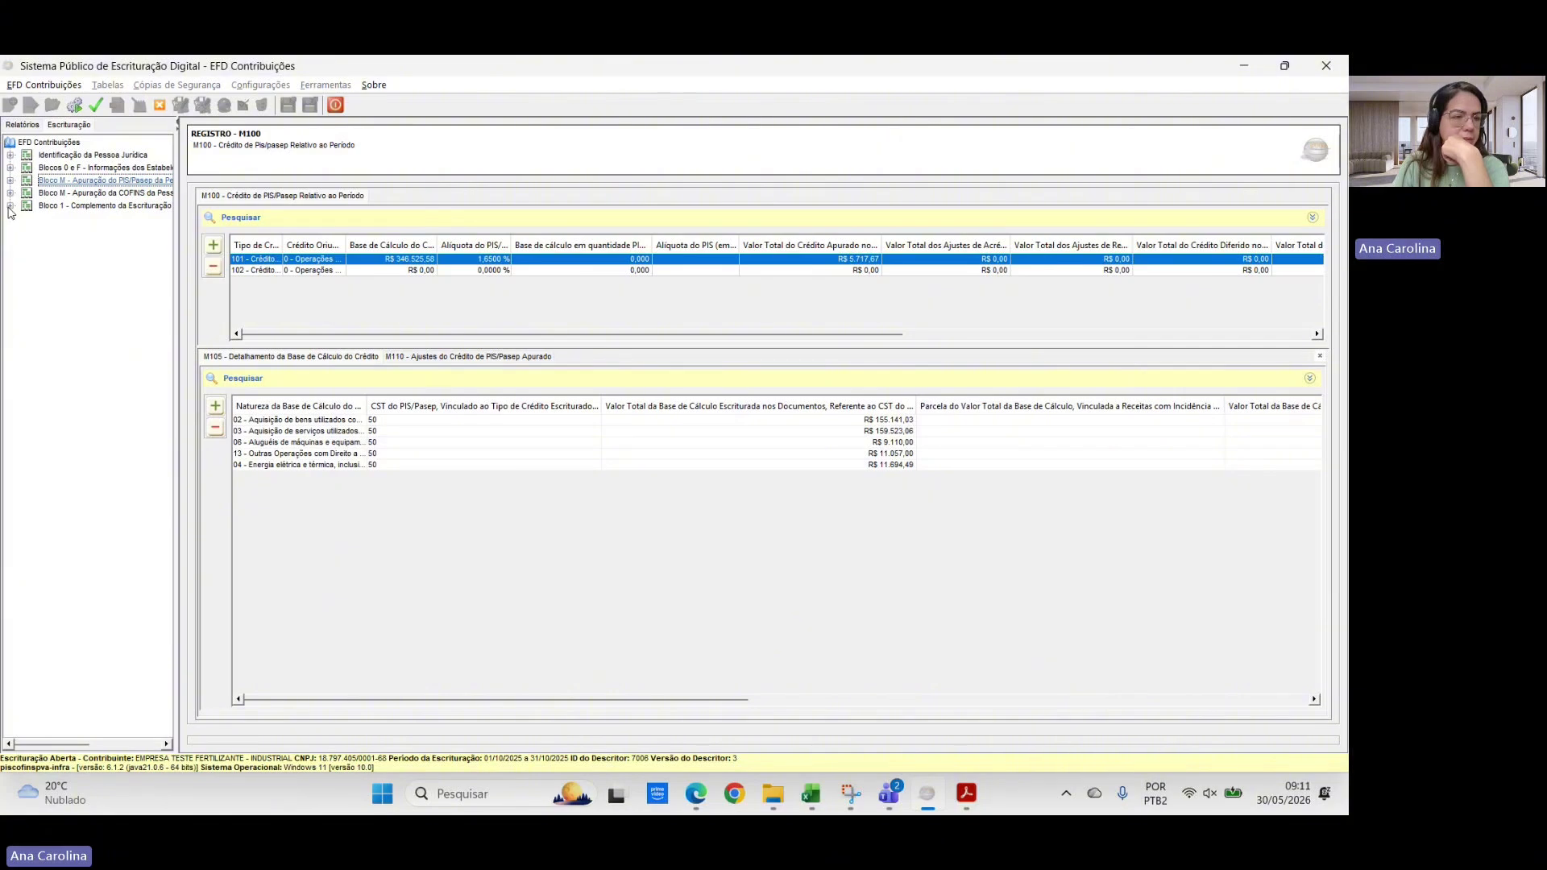
{"action": "left_click", "coordinate": [11, 206]}
{"action": "left_click", "coordinate": [89, 218]}
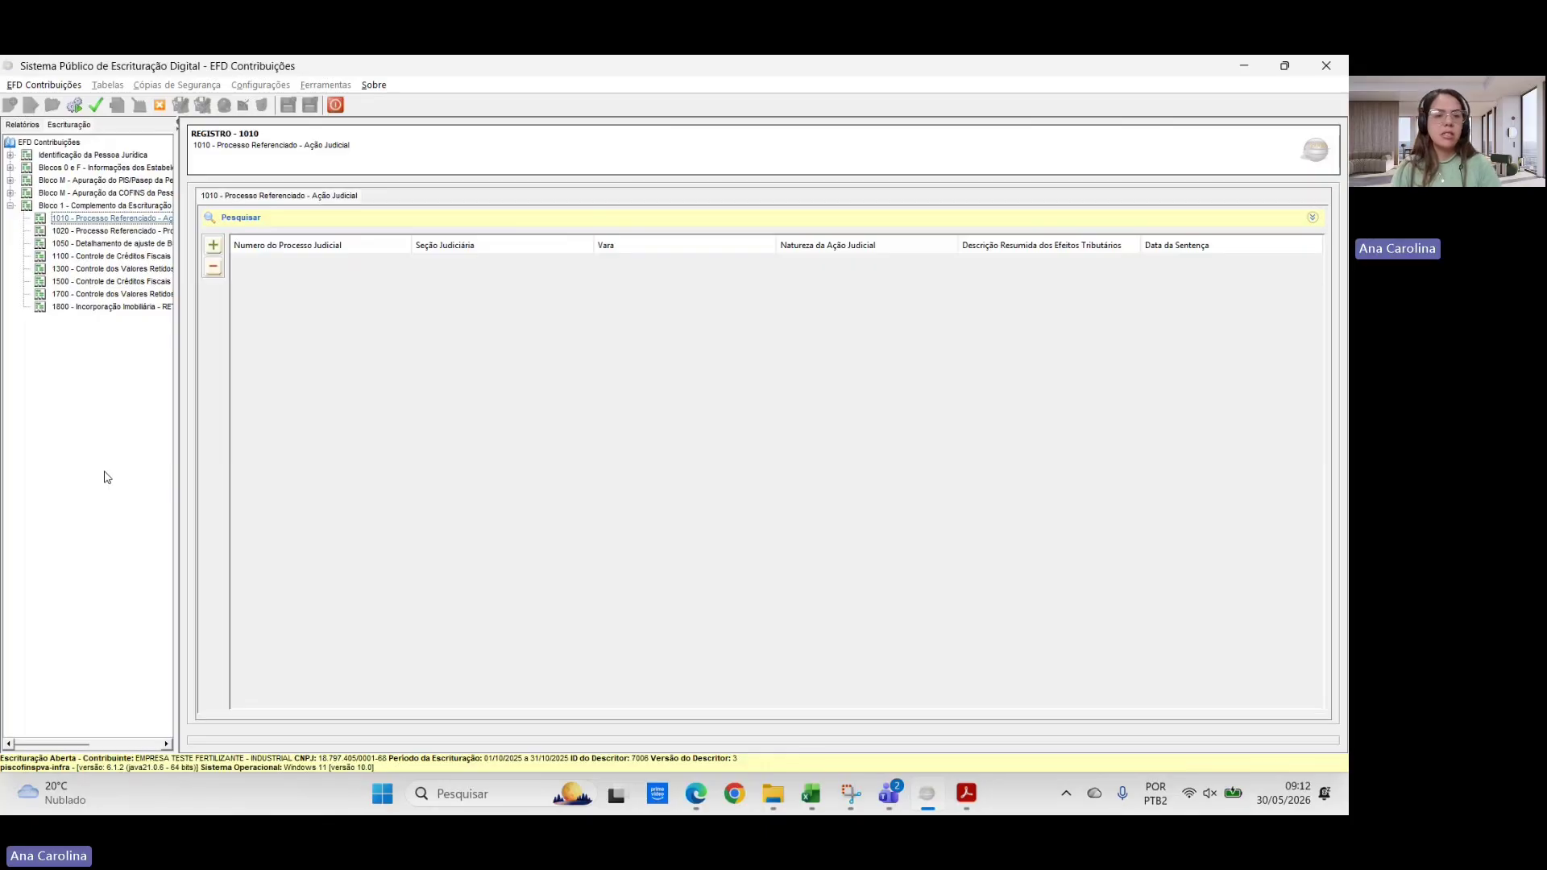
- Add a 1010 record, entering the judicial process number, Seção Judiciária 3 and Vara 3
{"action": "left_click", "coordinate": [214, 247]}
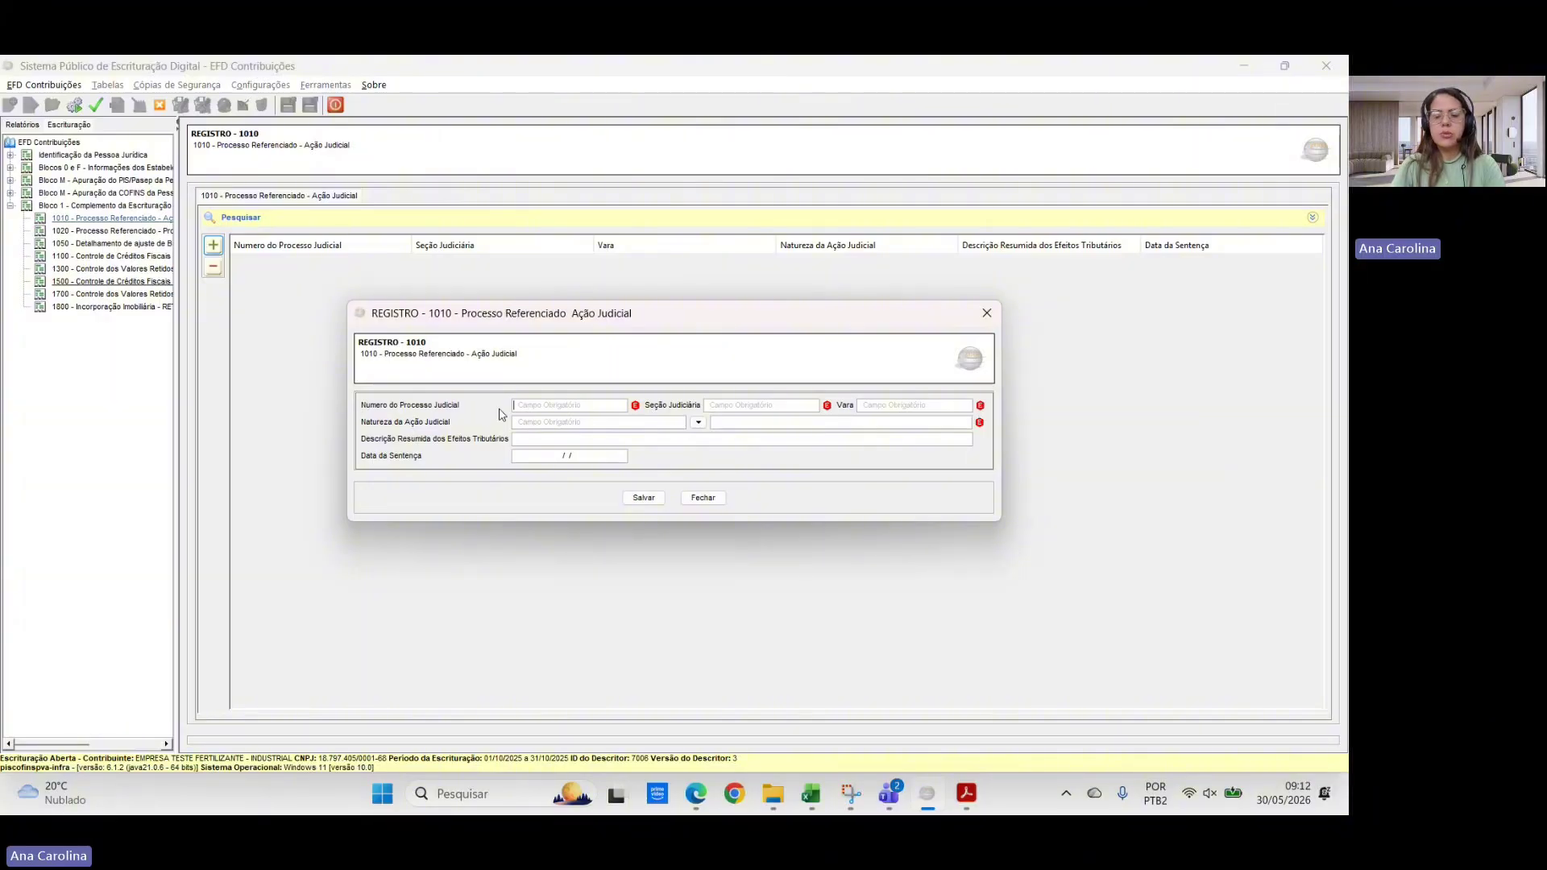
{"action": "type", "text": "202520265254"}
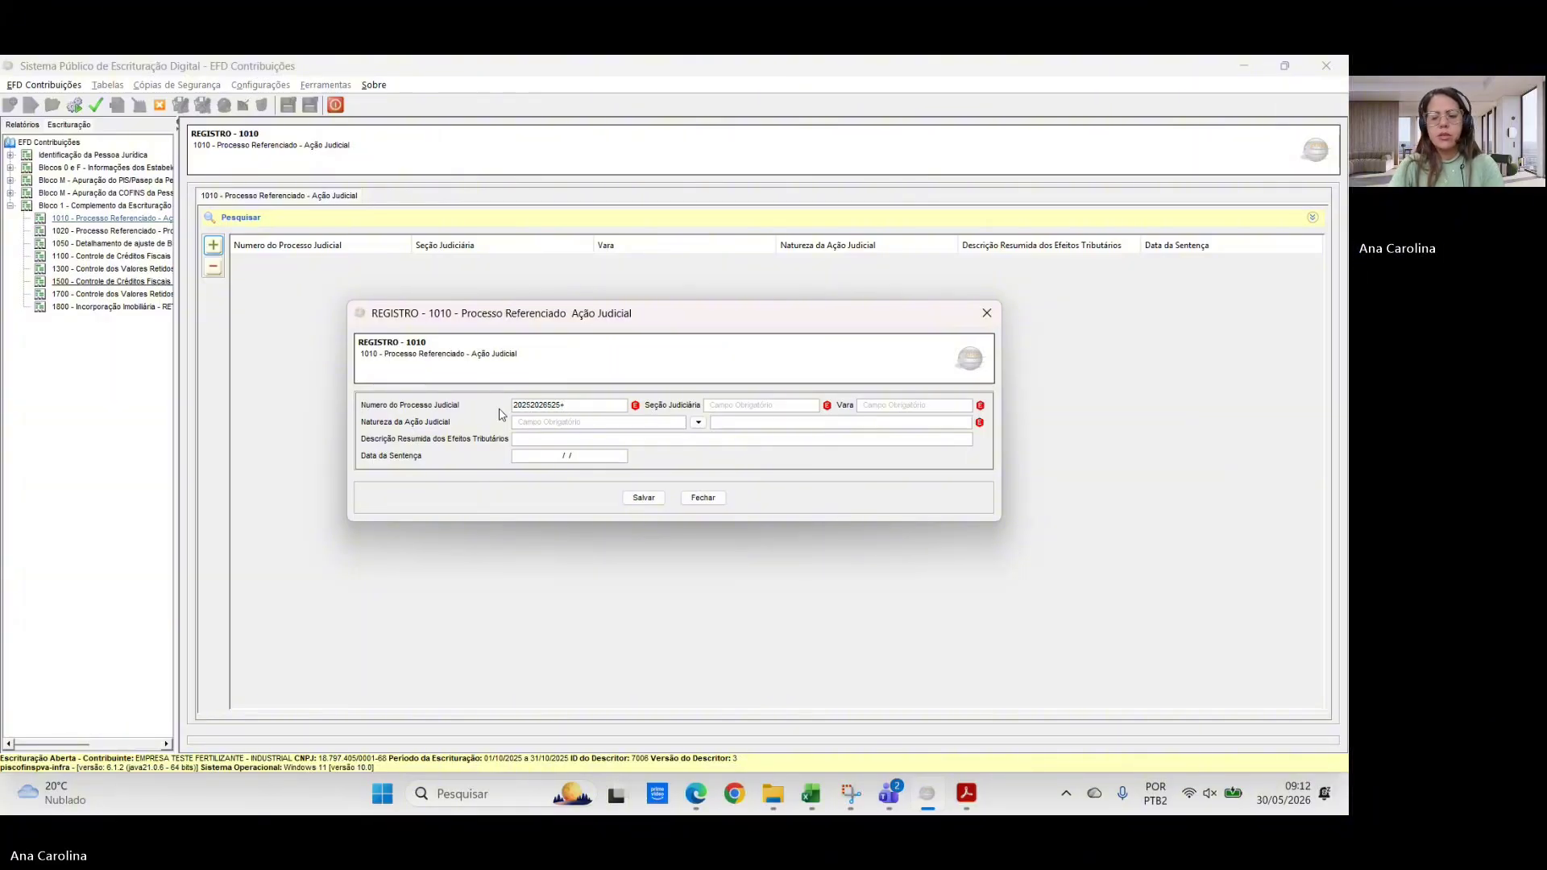
{"action": "type", "text": "01"}
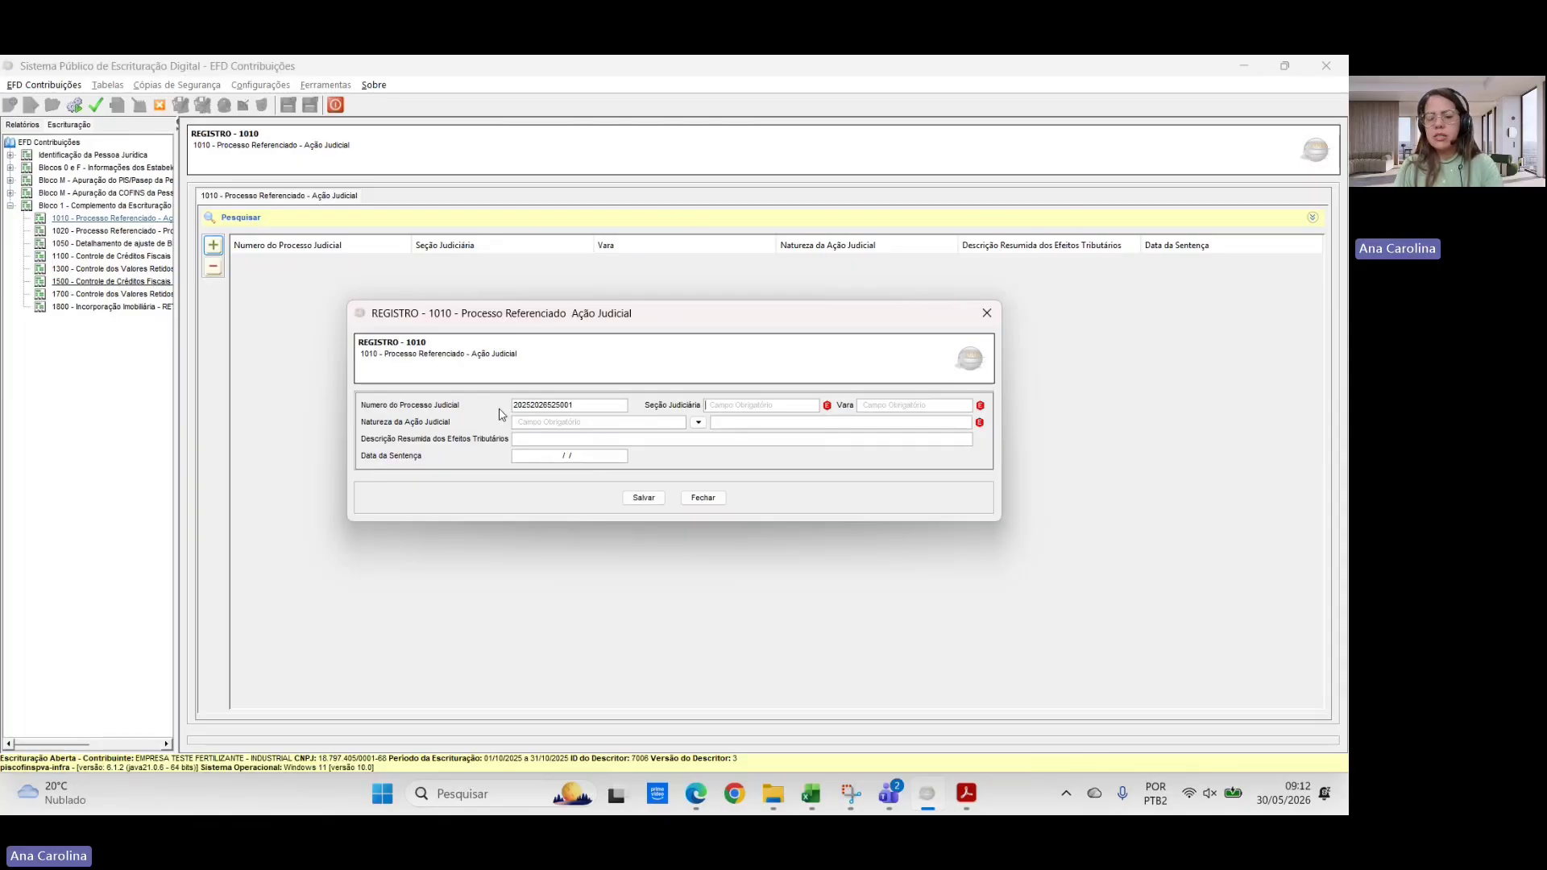
{"action": "key", "text": "Tab"}
{"action": "type", "text": "3"}
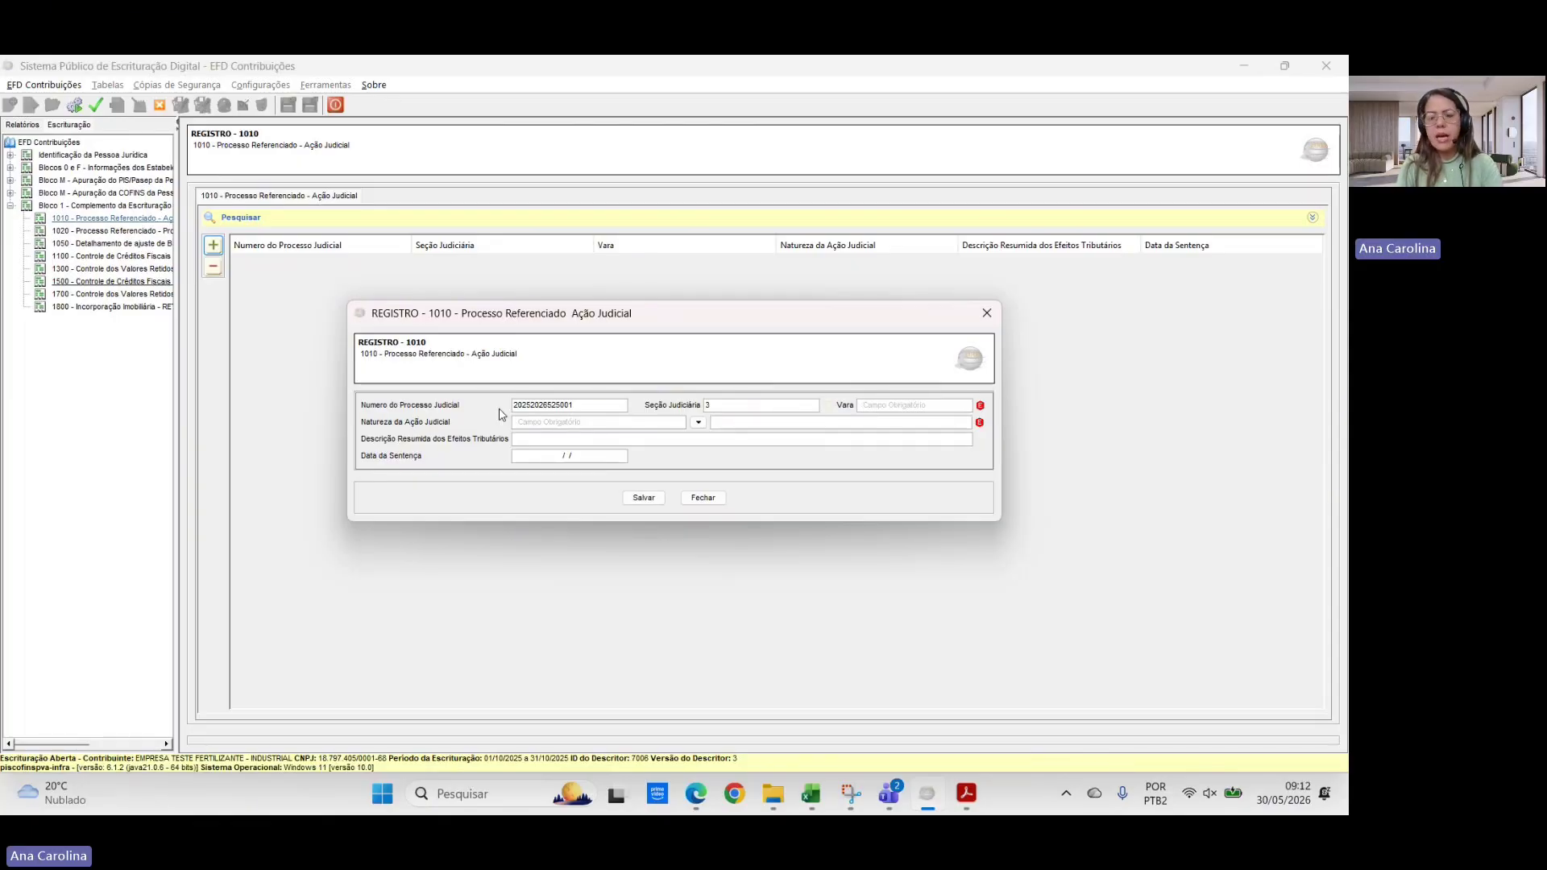
{"action": "type", "text": "3"}
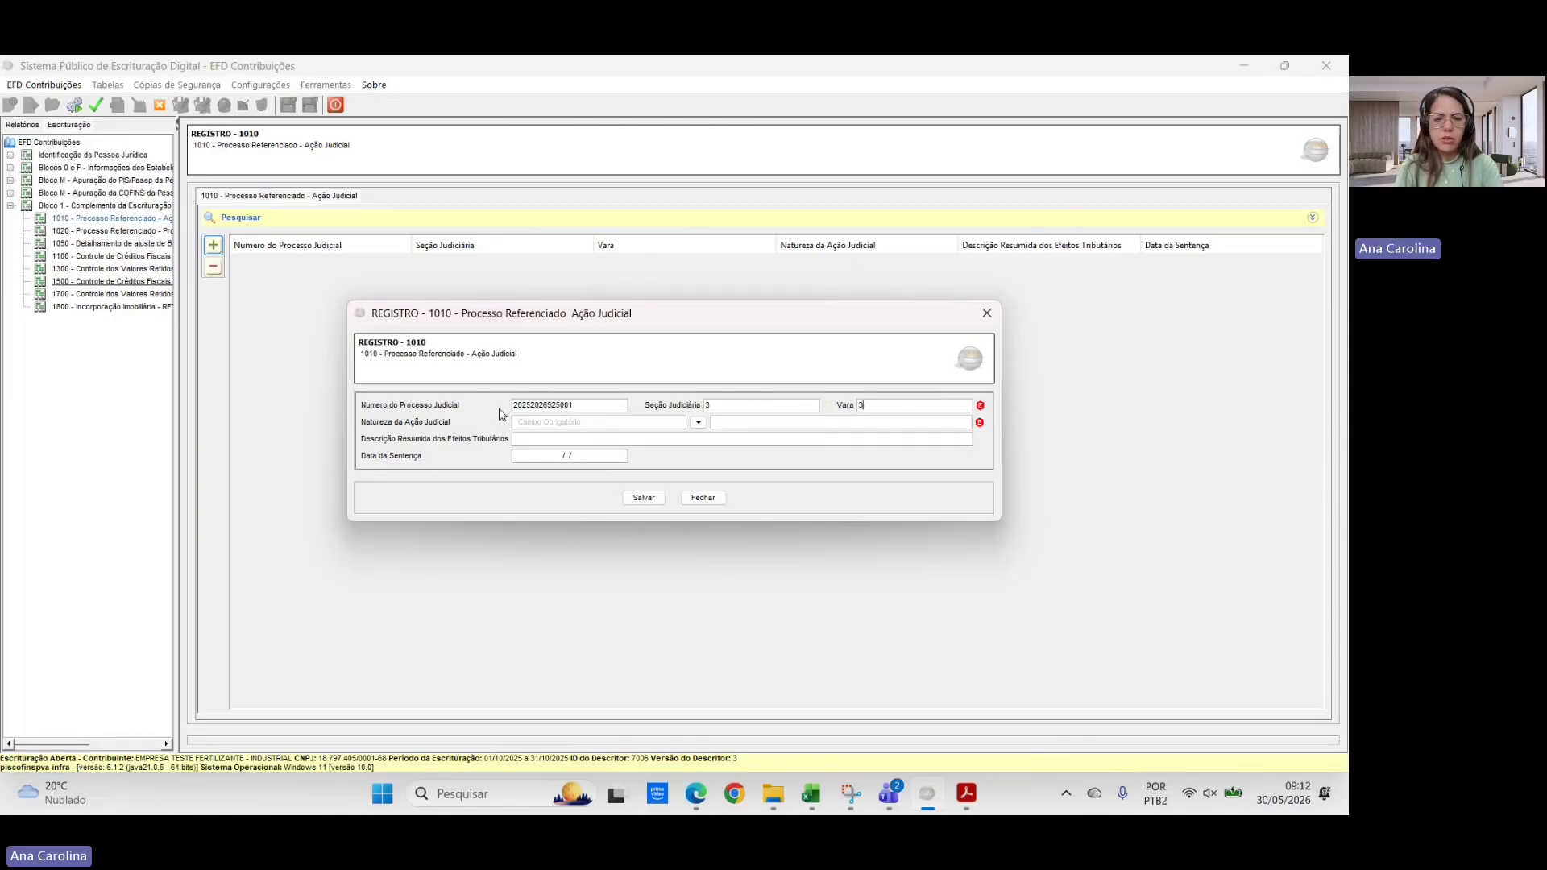
{"action": "key", "text": "Tab"}
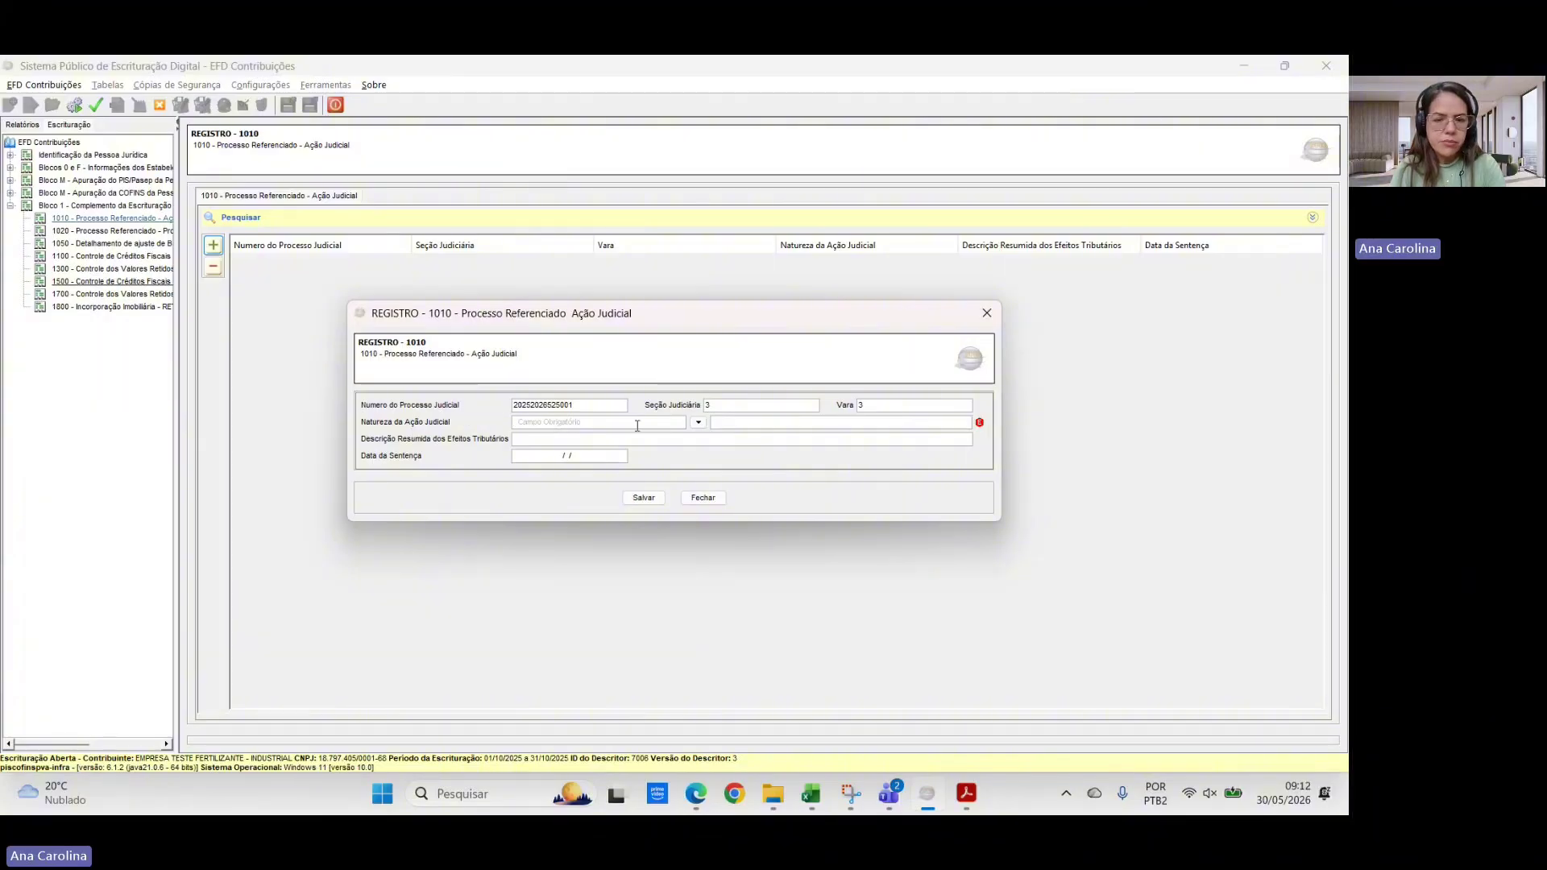
- Set Natureza da Ação Judicial to 13, the liminar em mandado de segurança with suspended exigibility, and save the record
{"action": "left_click", "coordinate": [698, 423]}
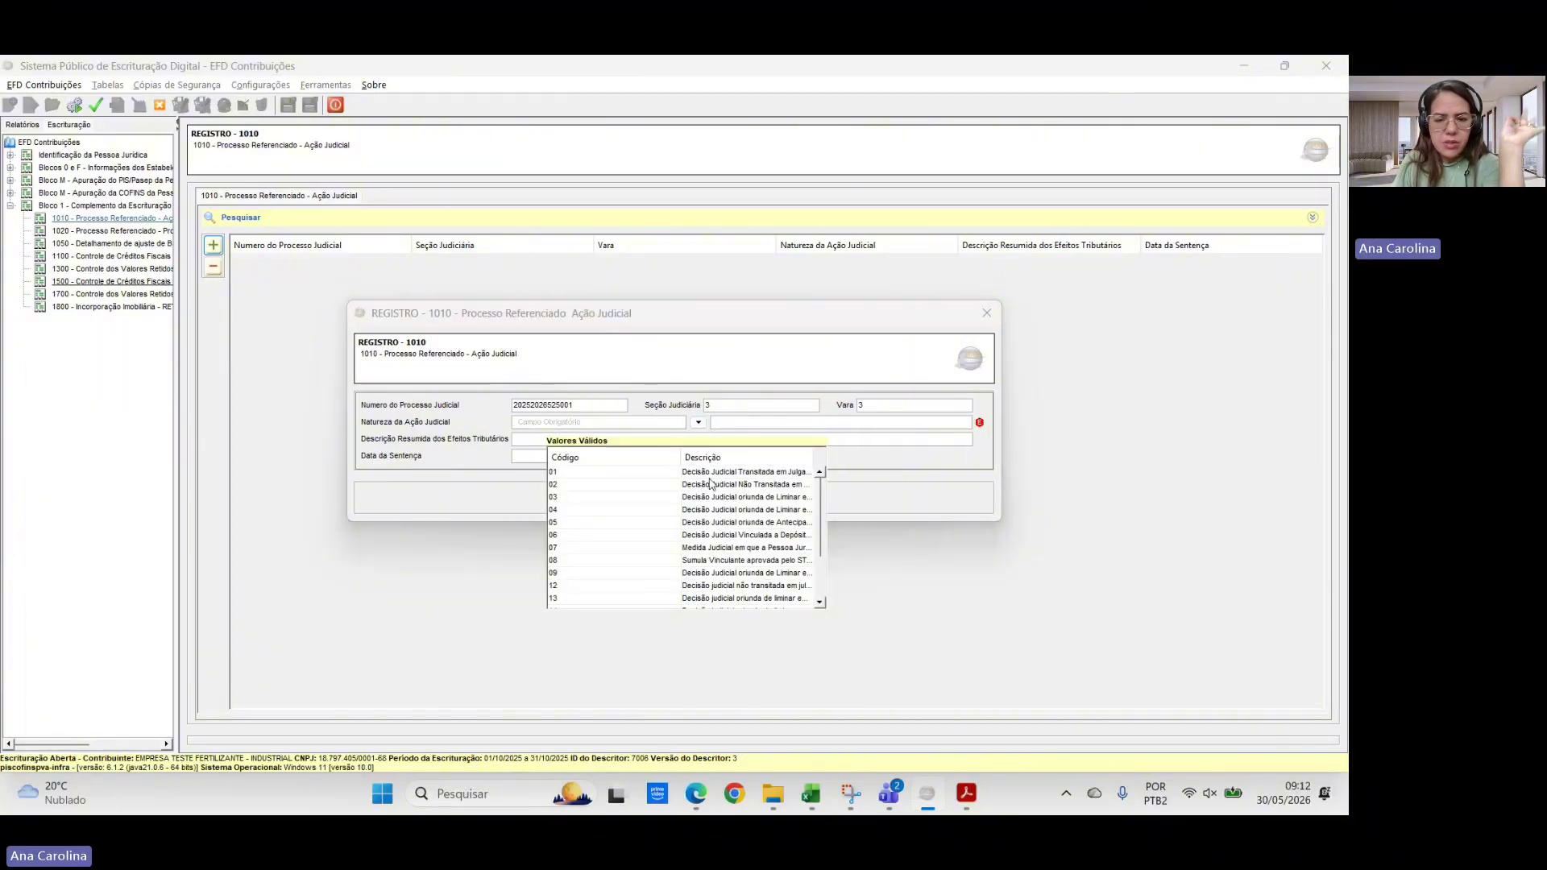
{"action": "scroll", "coordinate": [746, 497], "scroll_direction": "down", "scroll_amount": 2}
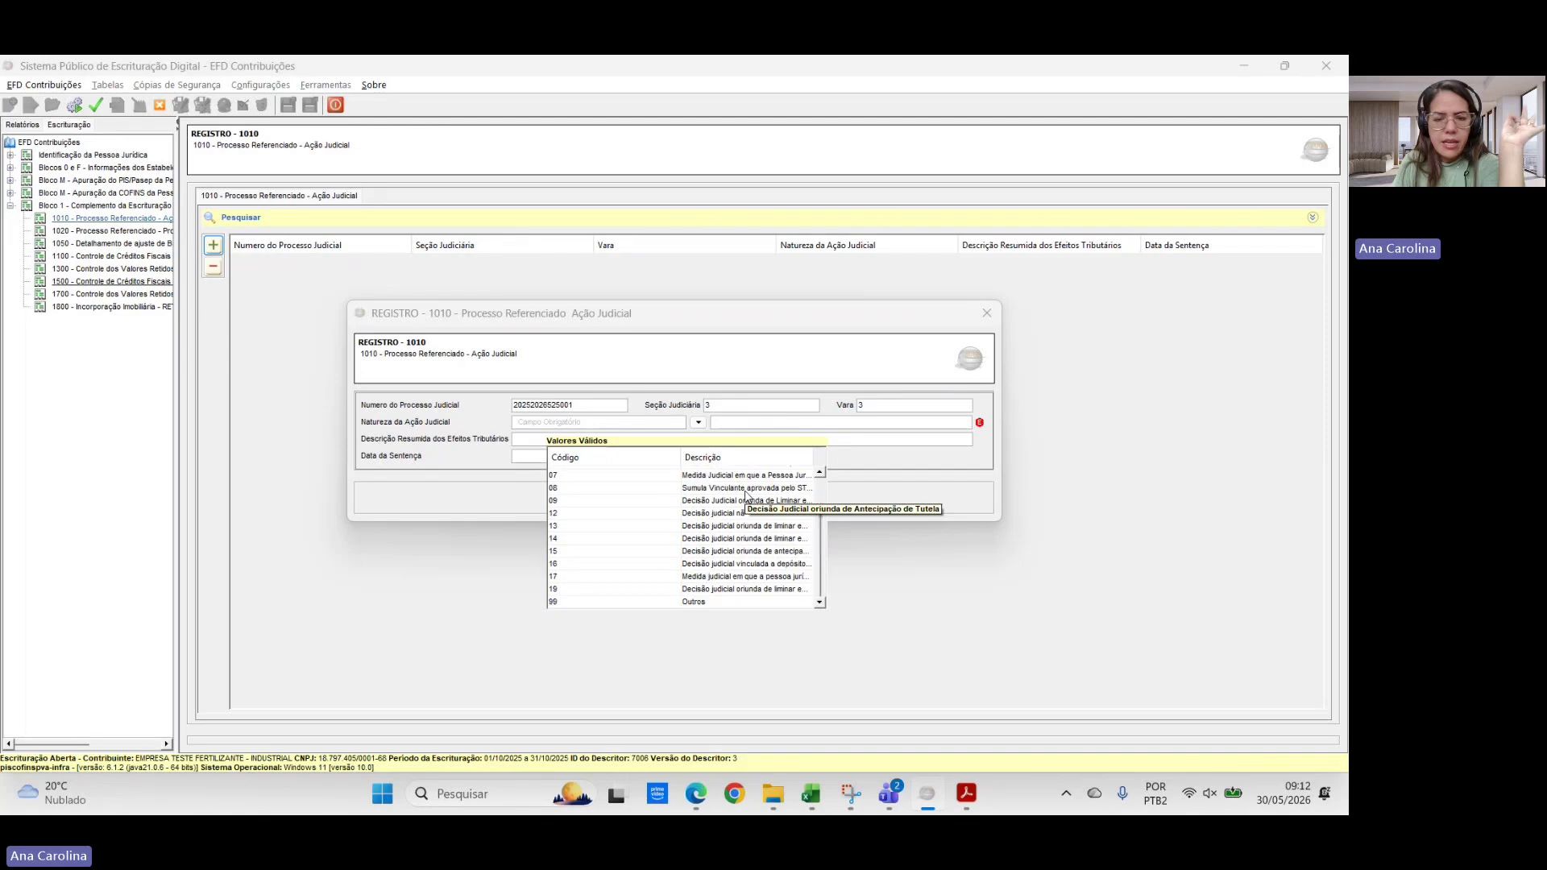
{"action": "scroll", "coordinate": [746, 497], "scroll_direction": "up", "scroll_amount": 2}
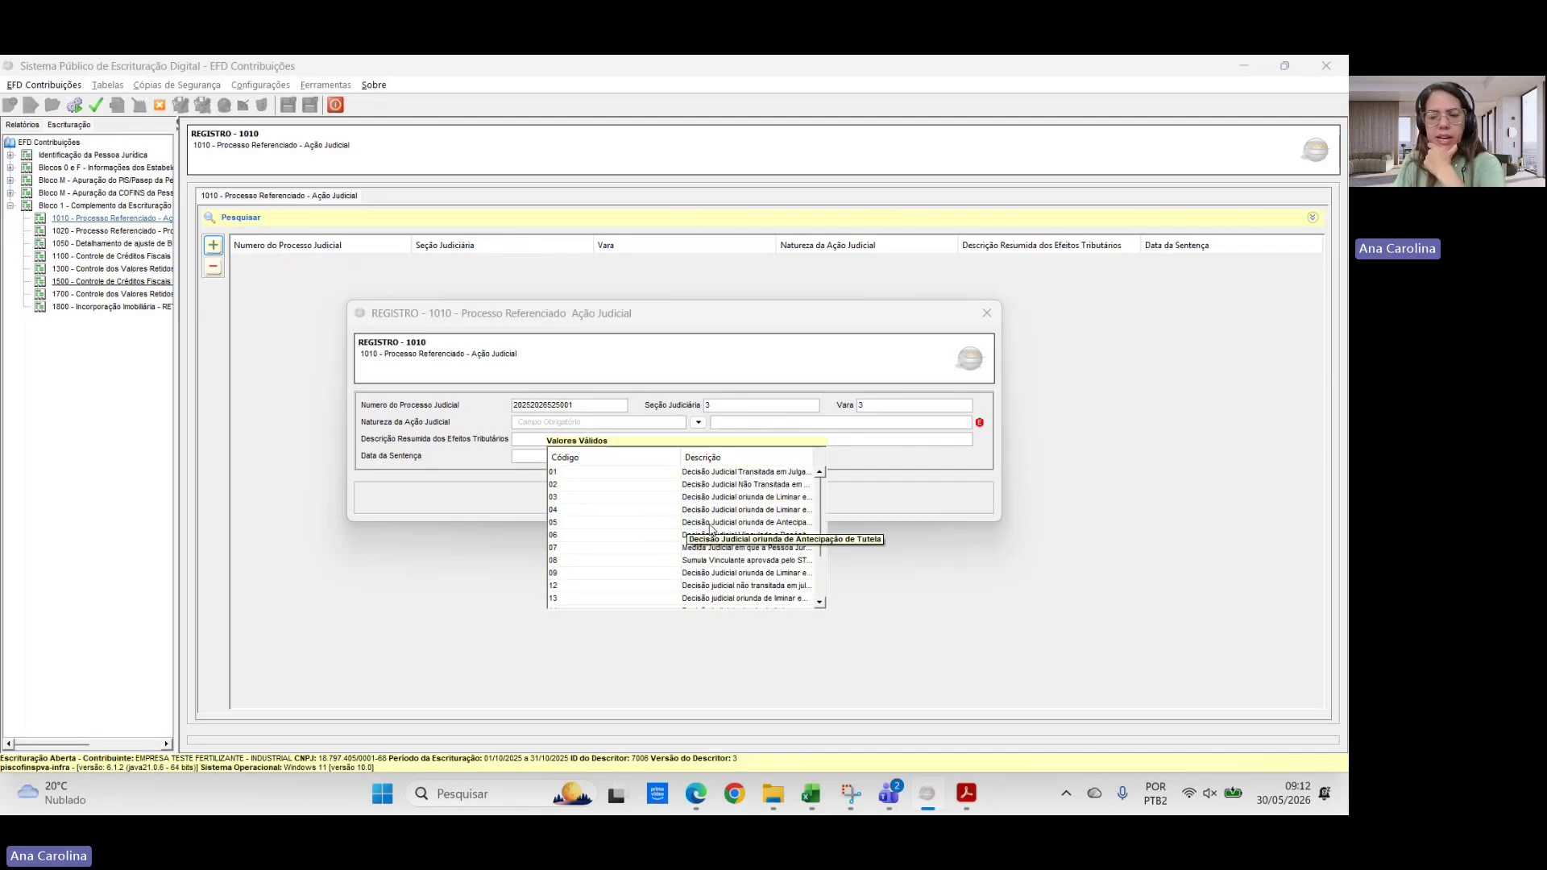
{"action": "scroll", "coordinate": [712, 536], "scroll_direction": "down", "scroll_amount": 2}
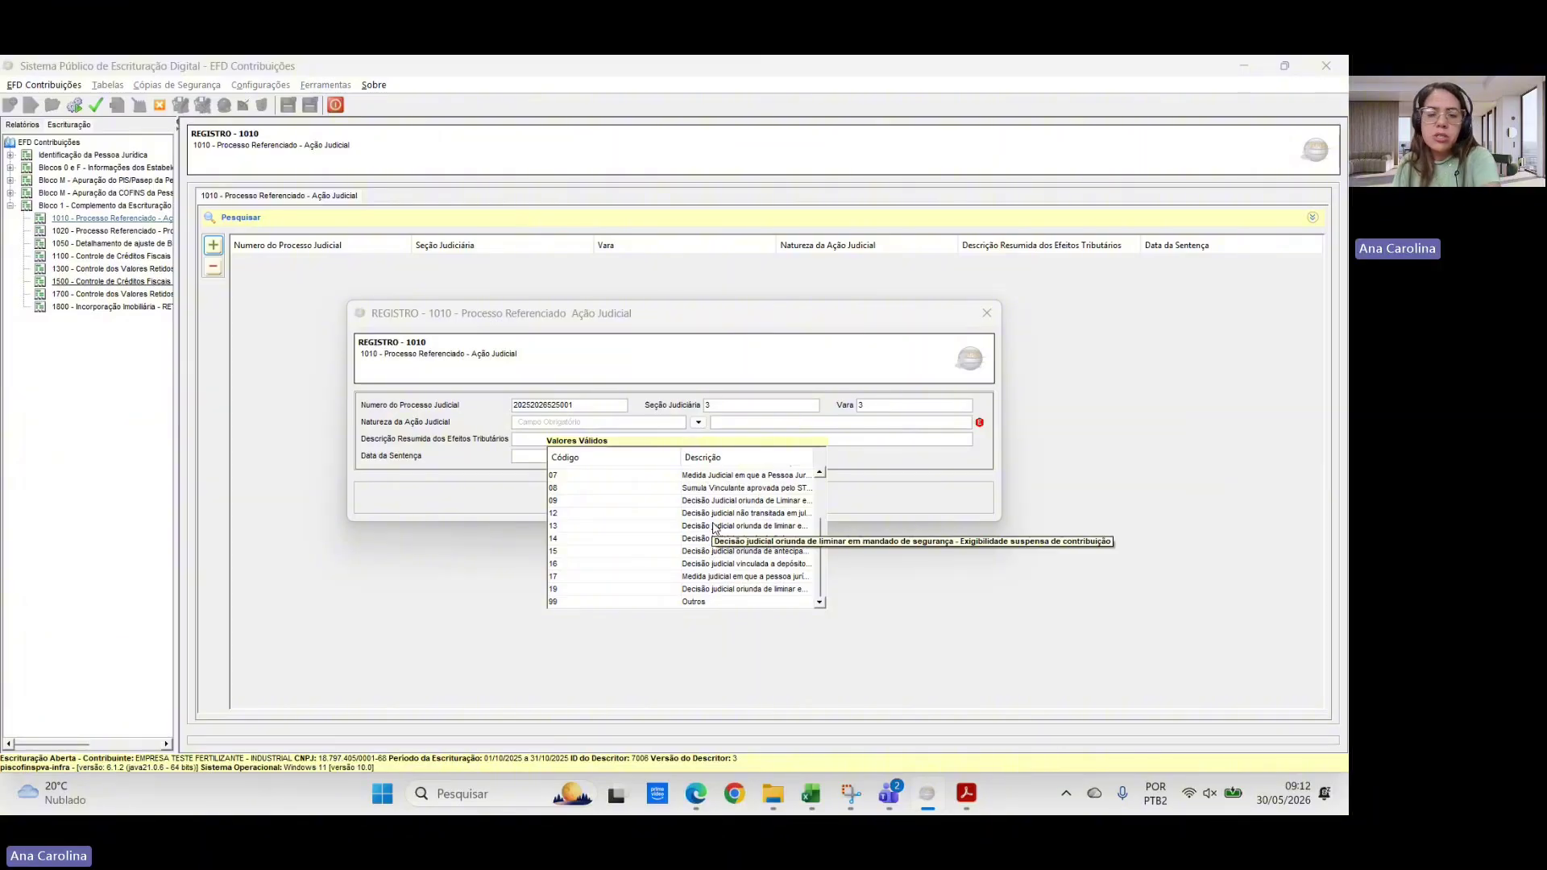
{"action": "scroll", "coordinate": [746, 532], "scroll_direction": "up", "scroll_amount": 2}
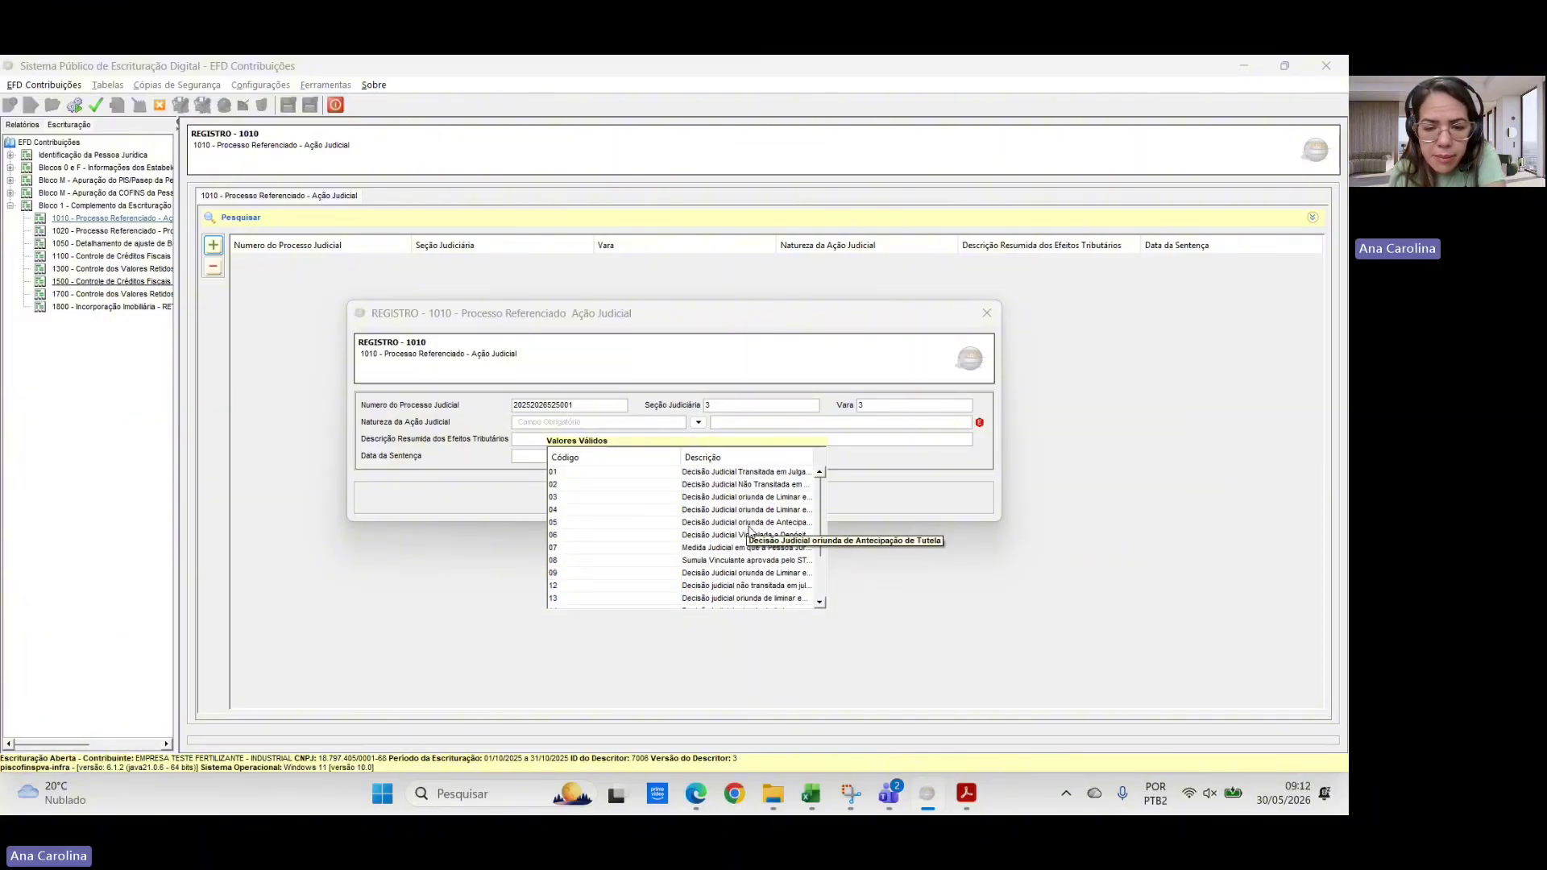
{"action": "scroll", "coordinate": [749, 548], "scroll_direction": "down", "scroll_amount": 2}
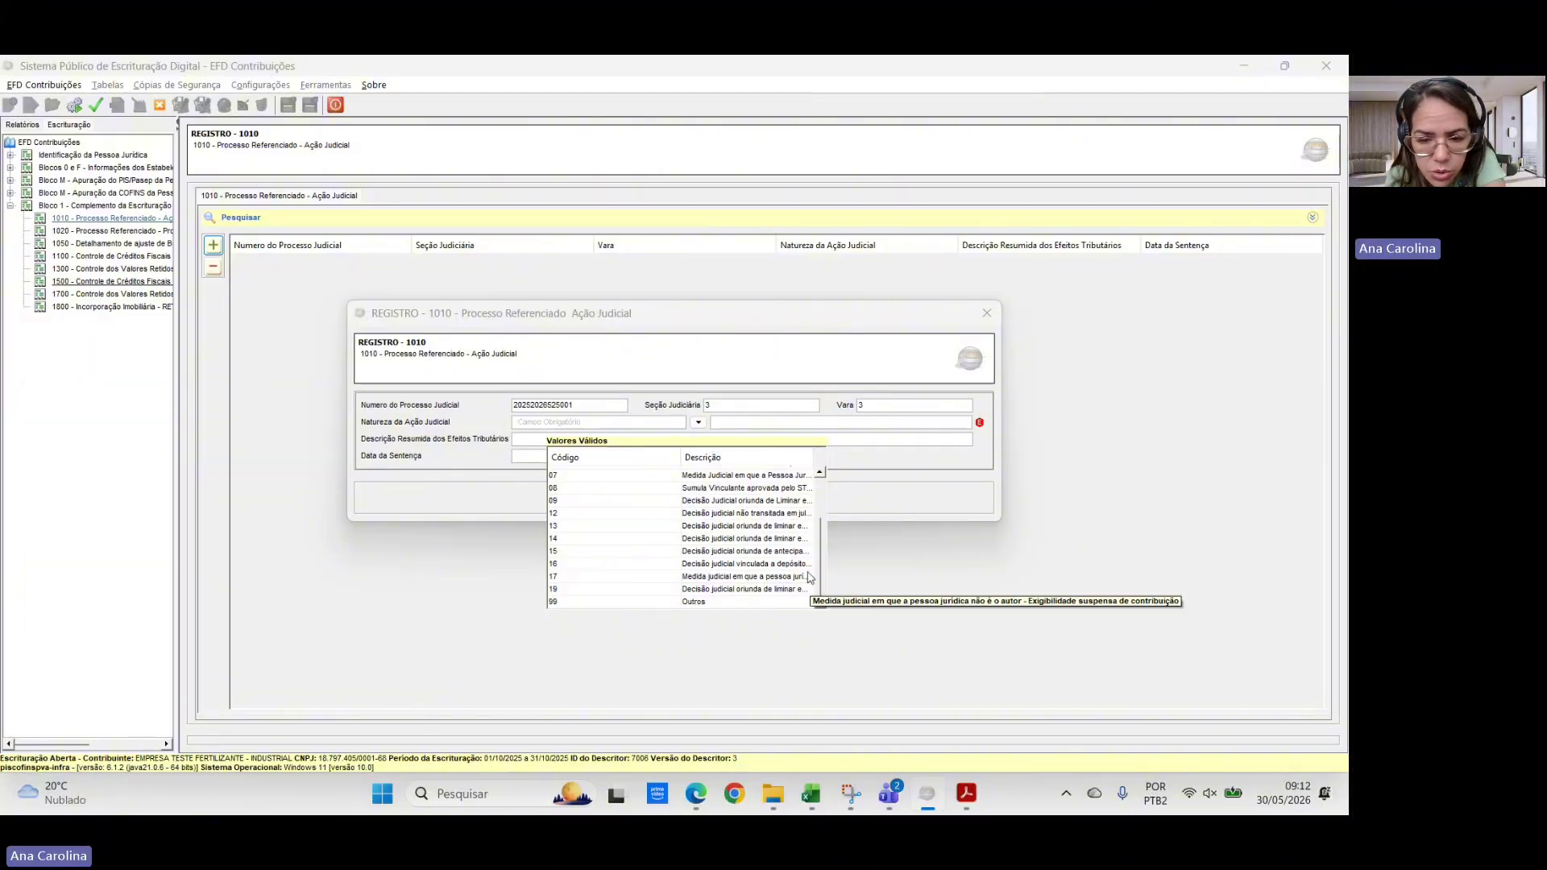
{"action": "left_click", "coordinate": [777, 527]}
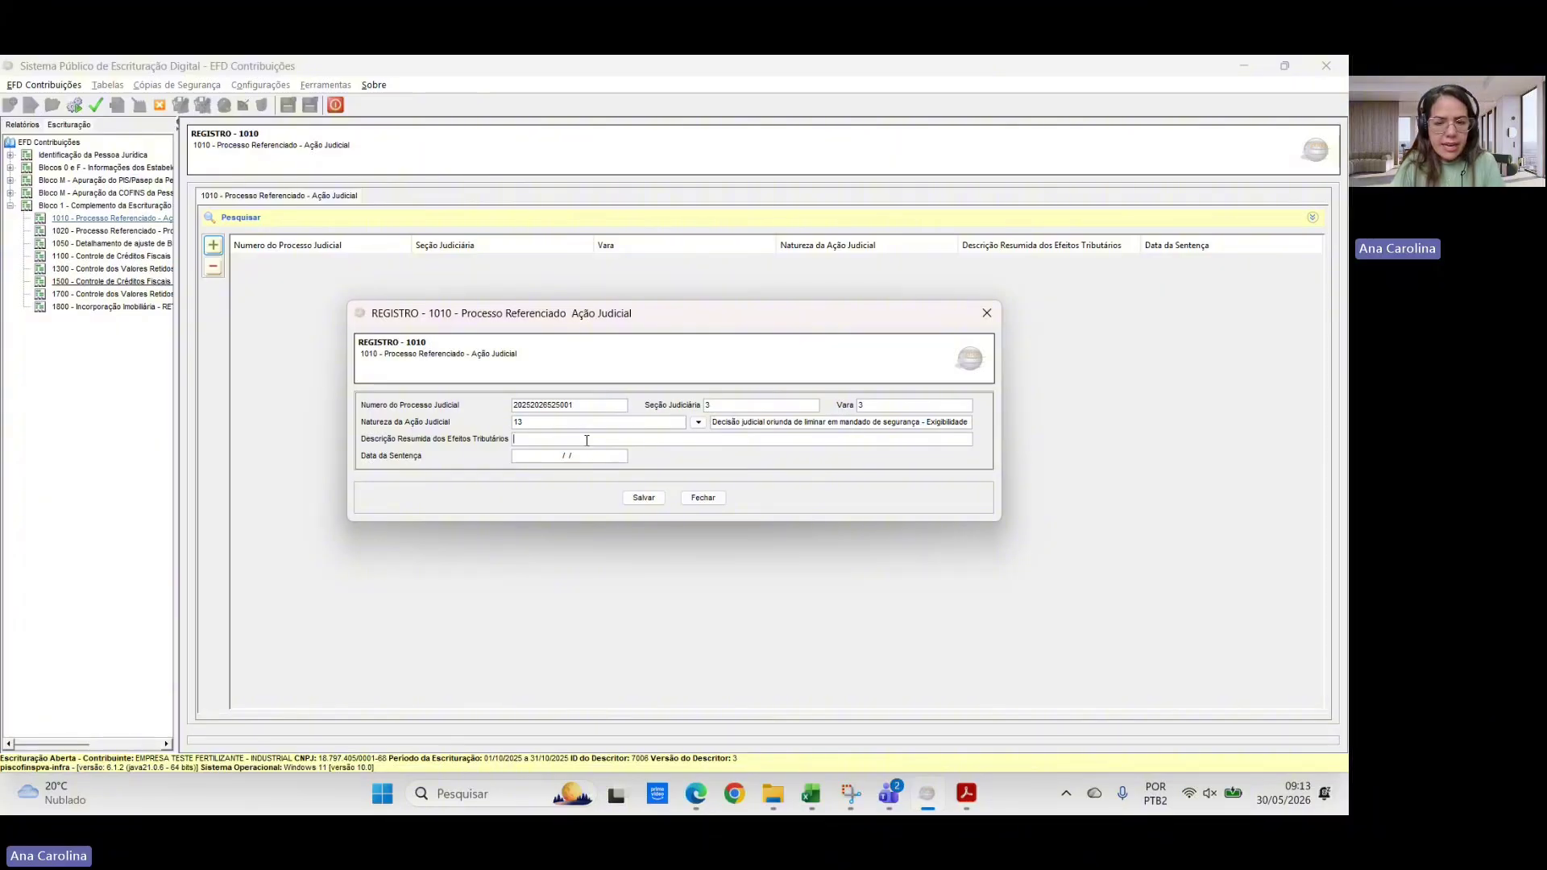
{"action": "left_click", "coordinate": [644, 497]}
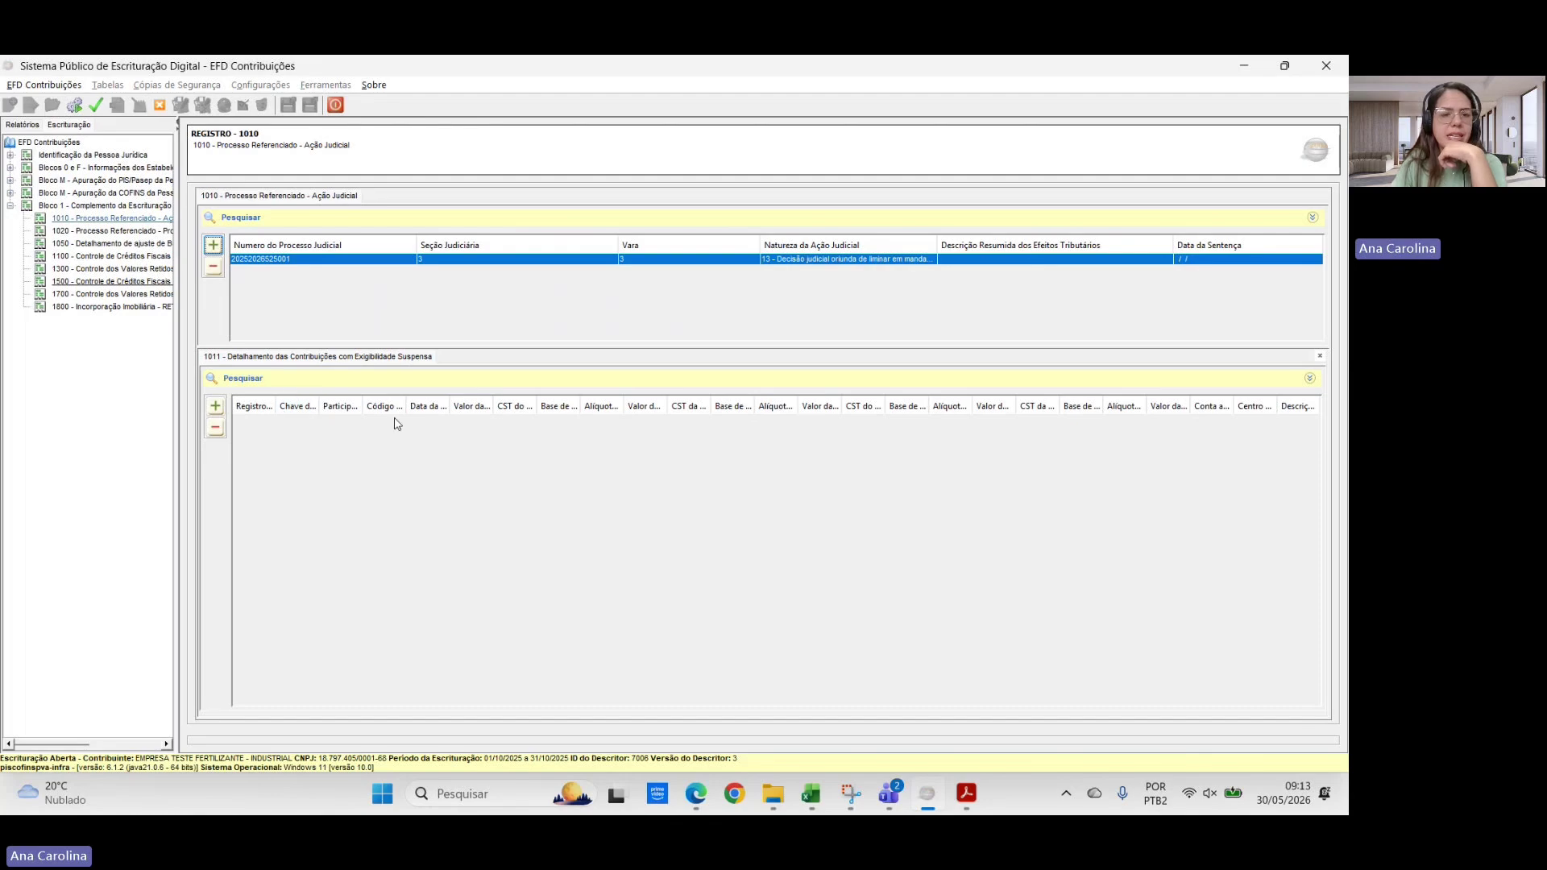
- Look over the fields of a new register 1011 suspended-contribution detail entry and close it without saving
{"action": "left_click", "coordinate": [214, 410]}
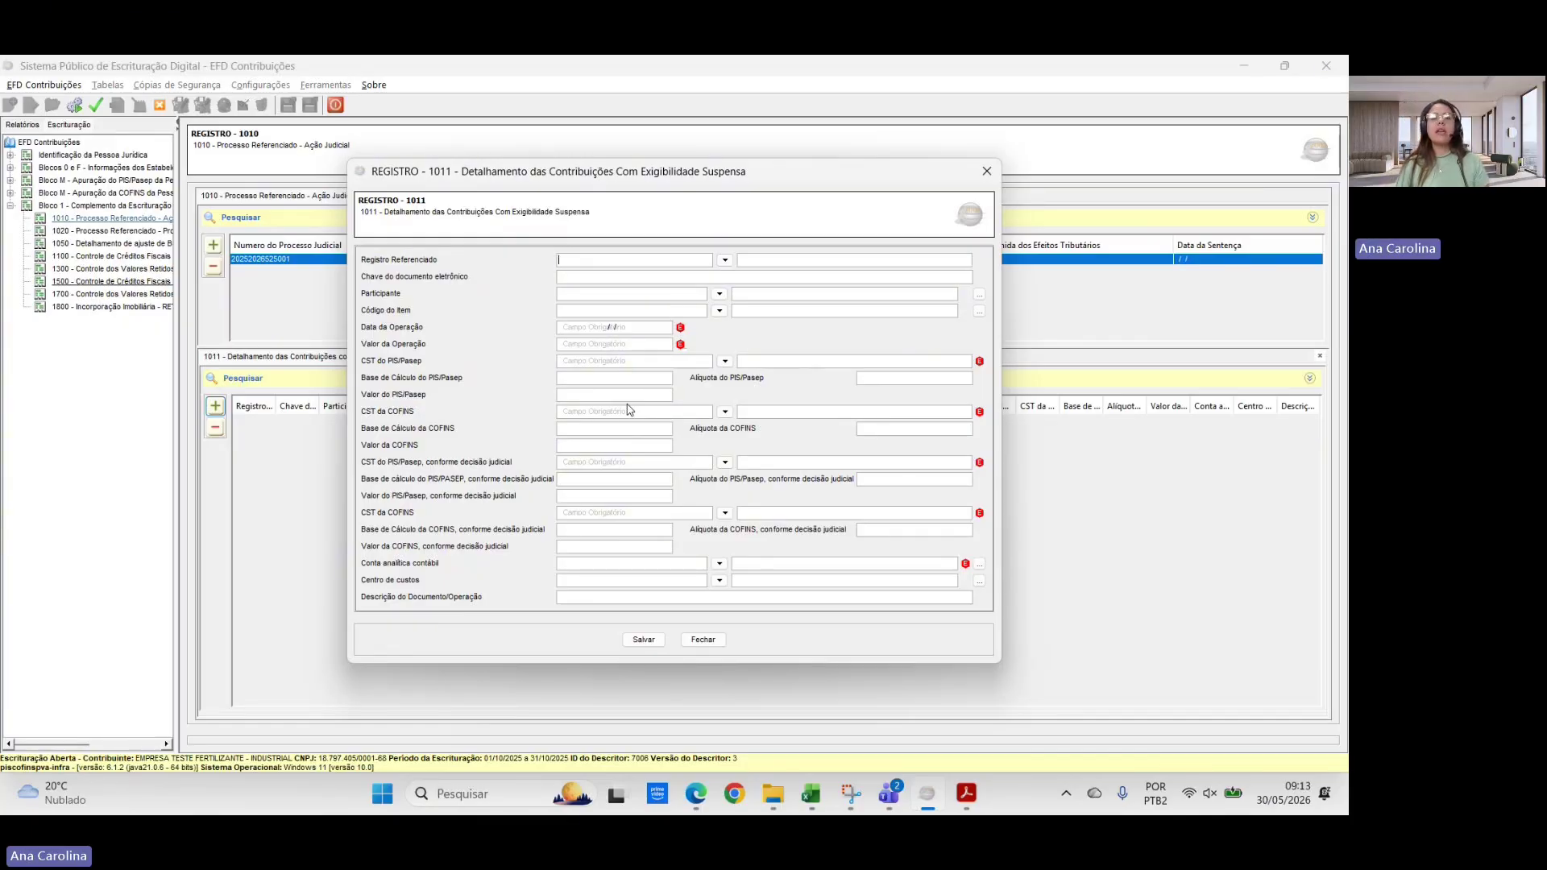
{"action": "left_click", "coordinate": [988, 171]}
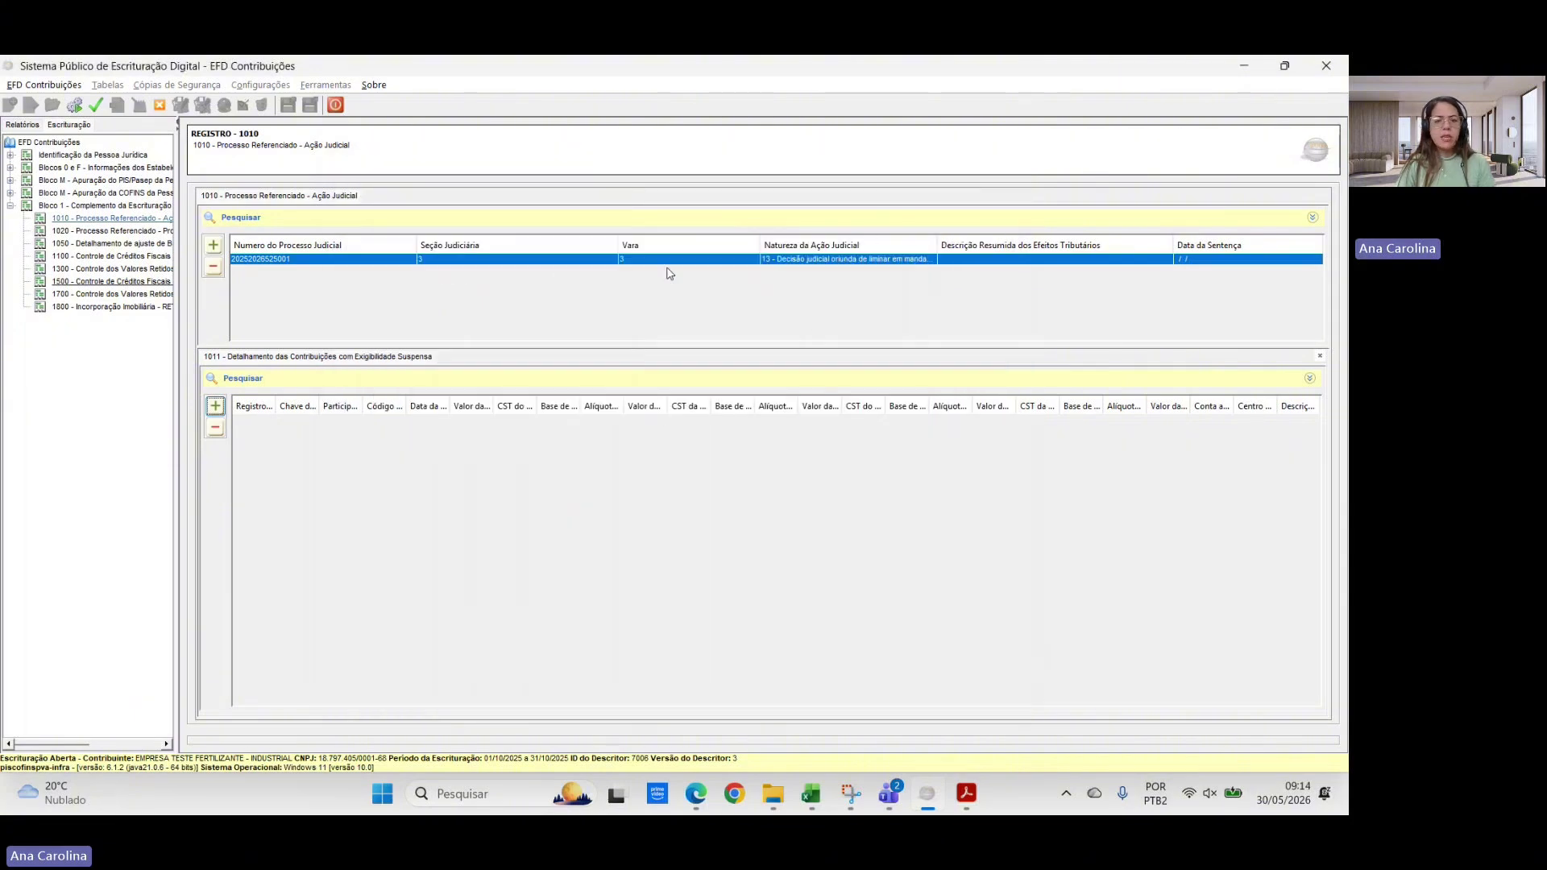
- Reopen the 1010 judicial process record and set Natureza da Ação Judicial to 01, Decisão Judicial Transitada em Julgado, a favor da Pessoa Jurídica
{"action": "double_click", "coordinate": [620, 259]}
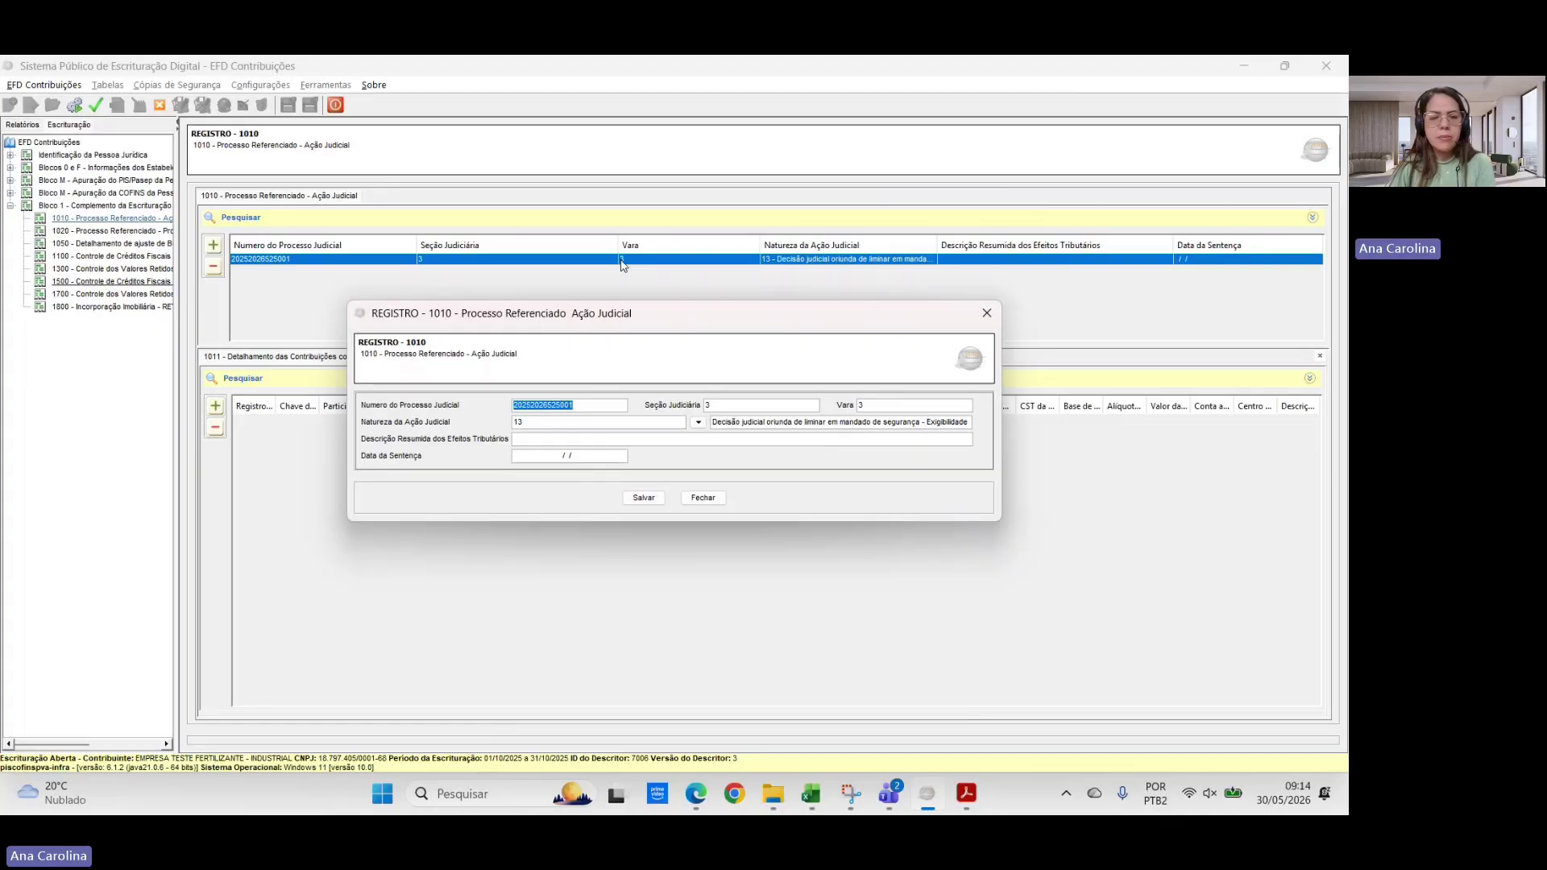
{"action": "left_click", "coordinate": [698, 423]}
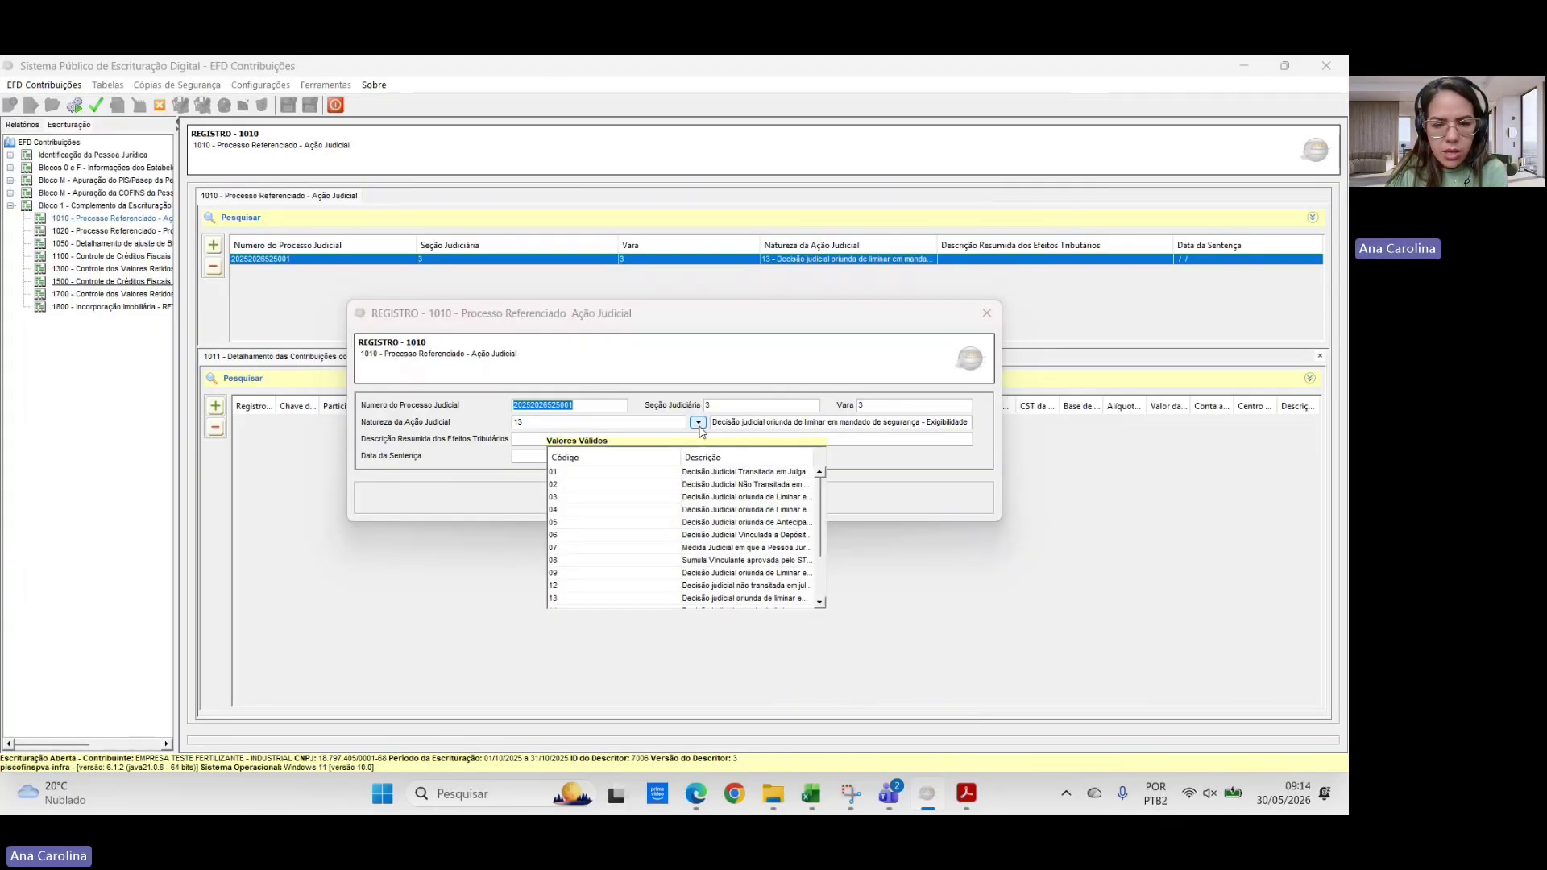
{"action": "left_click", "coordinate": [771, 474]}
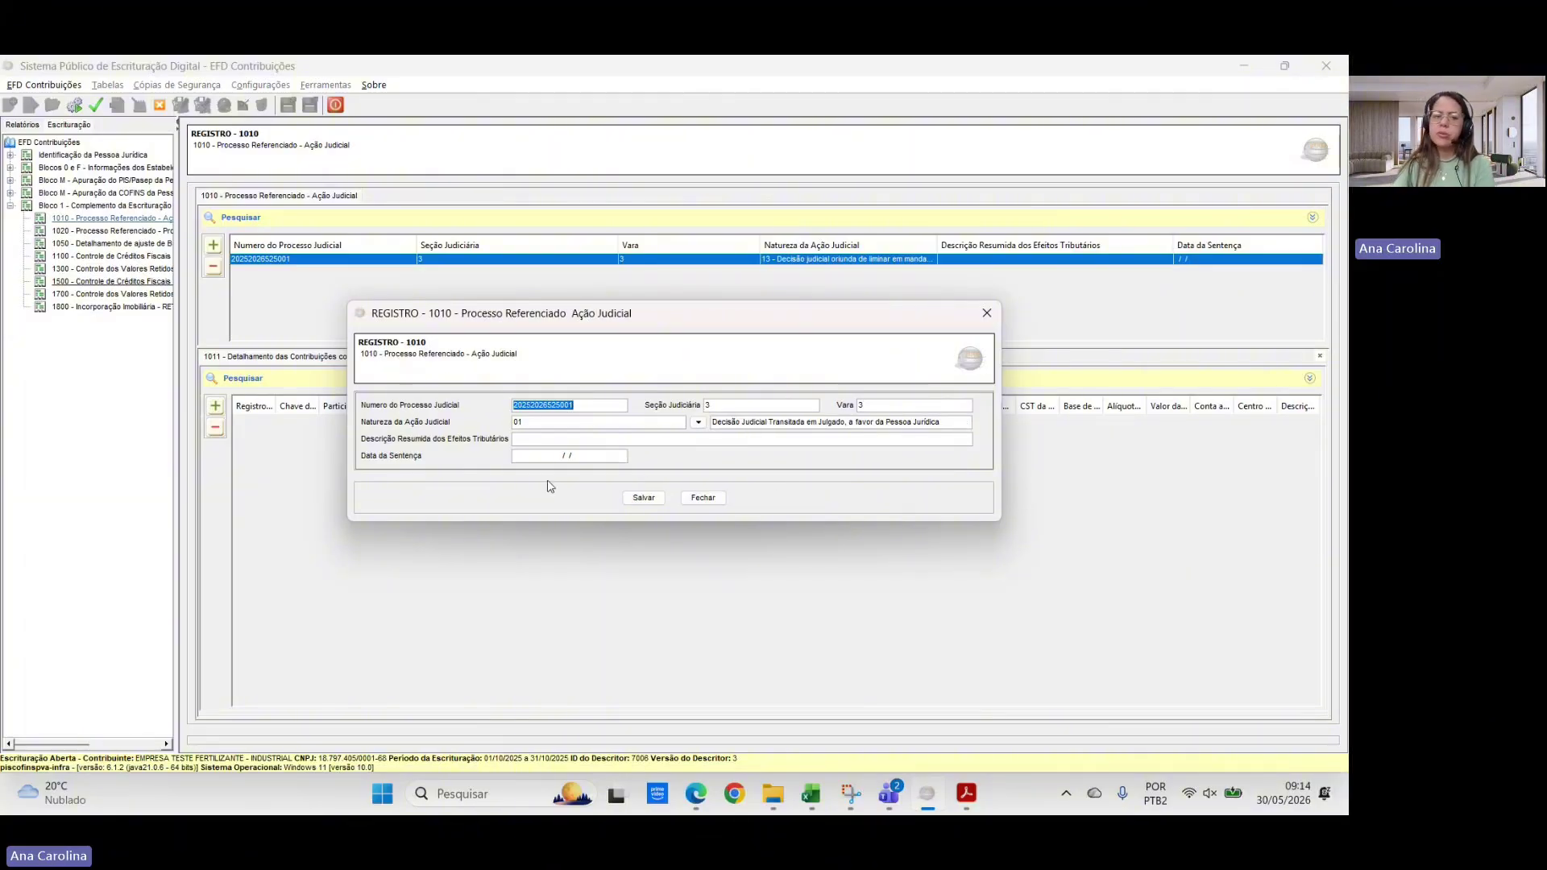
- Set the record's Data da Sentença to 01/01/2024 and save it
{"action": "left_click", "coordinate": [526, 455]}
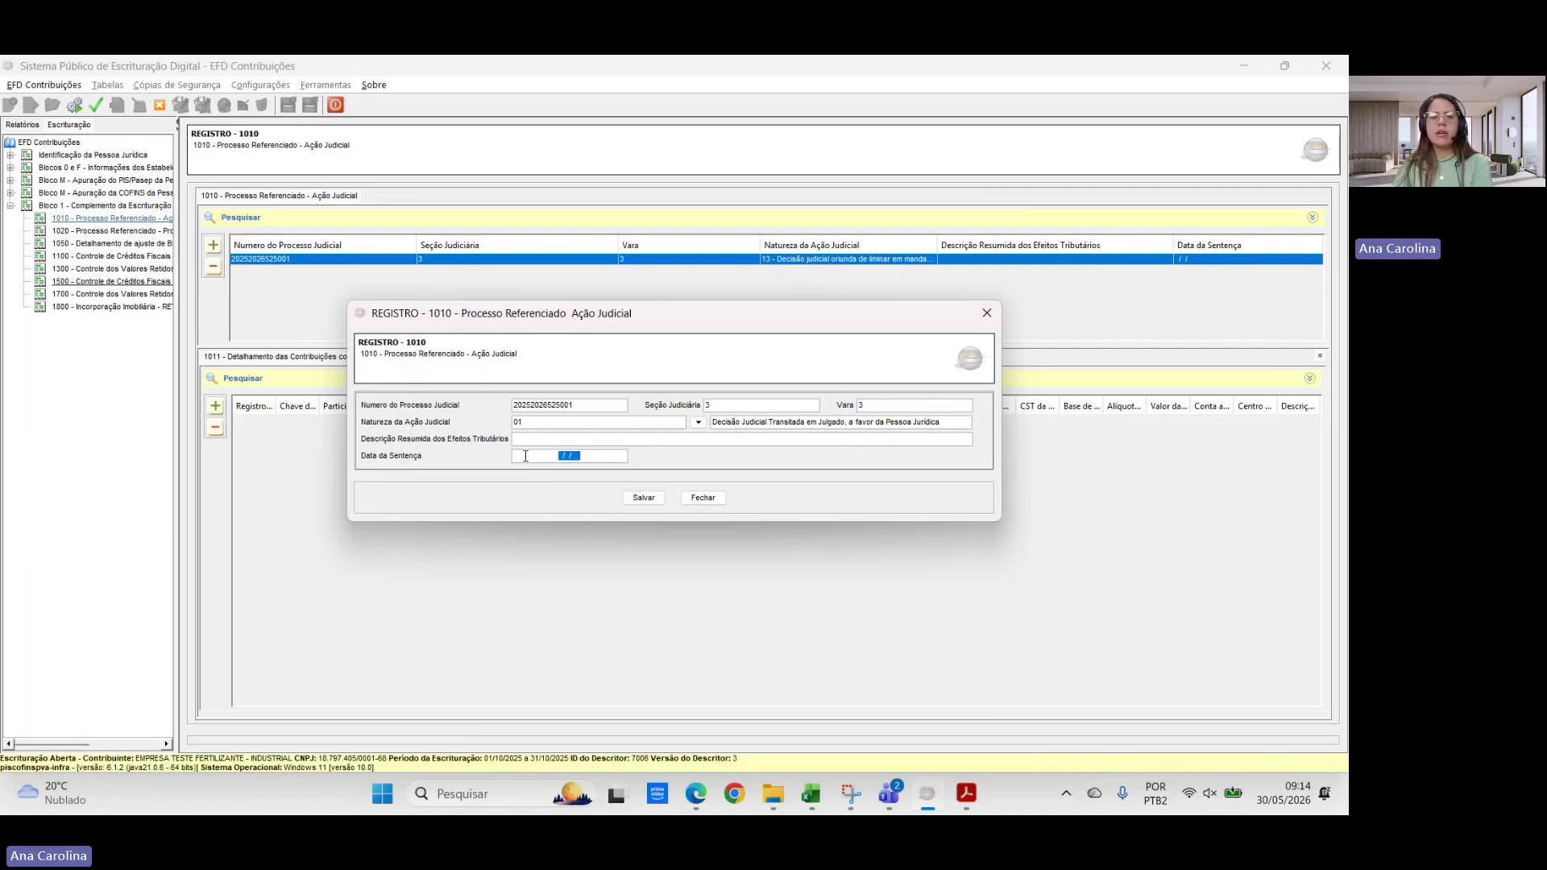
{"action": "type", "text": "01/"}
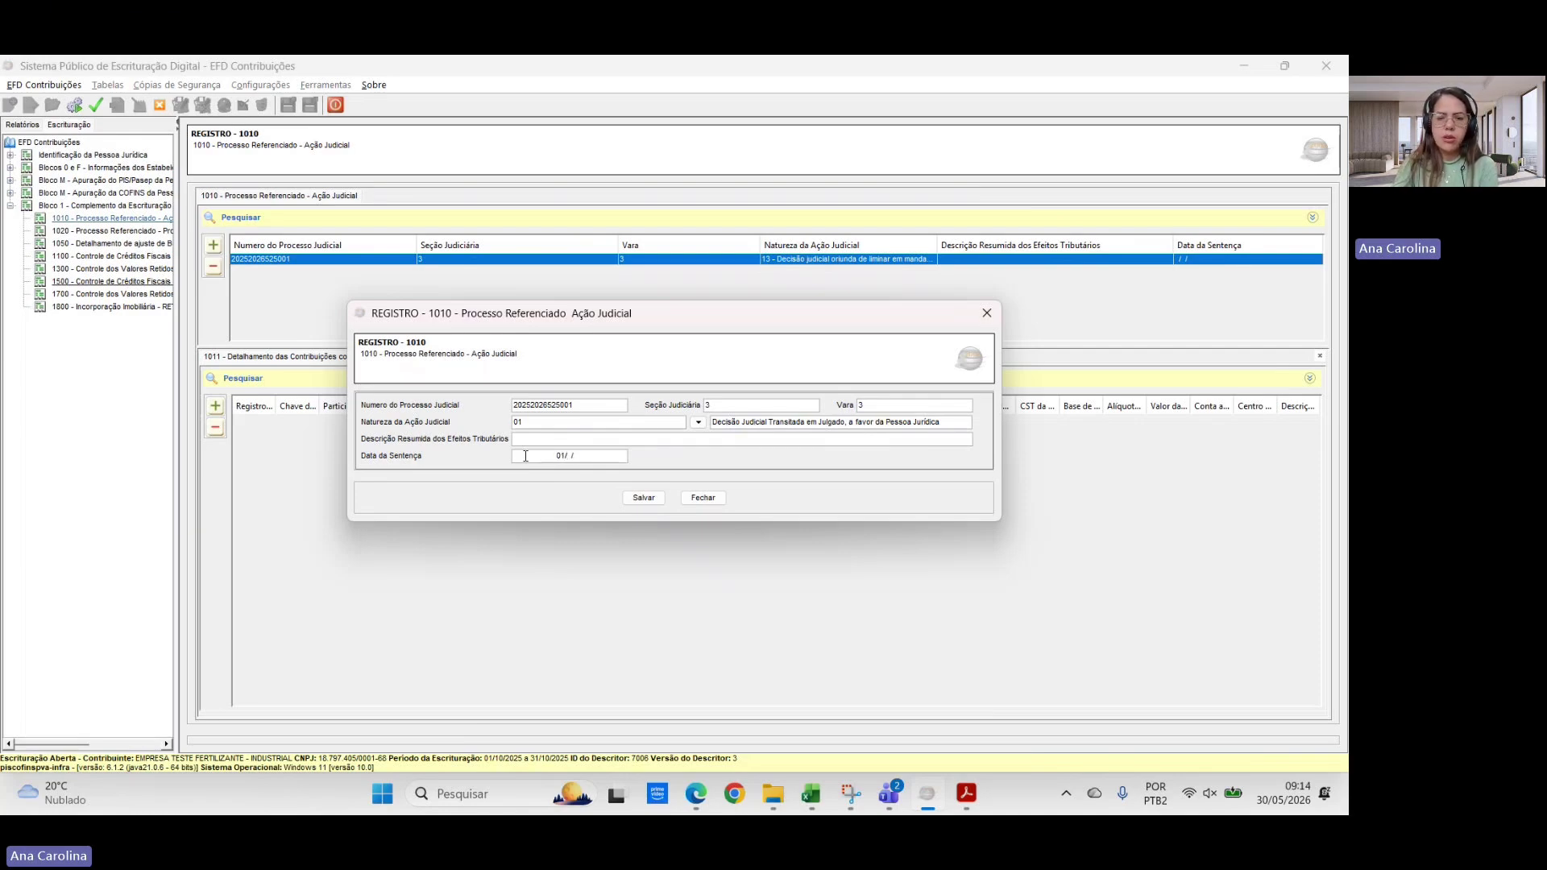
{"action": "type", "text": "10/20"}
{"action": "key", "text": "BackSpace"}
{"action": "key", "text": "BackSpace"}
{"action": "key", "text": "BackSpace"}
{"action": "key", "text": "BackSpace"}
{"action": "key", "text": "BackSpace"}
{"action": "key", "text": "BackSpace"}
{"action": "type", "text": "01/01/2024"}
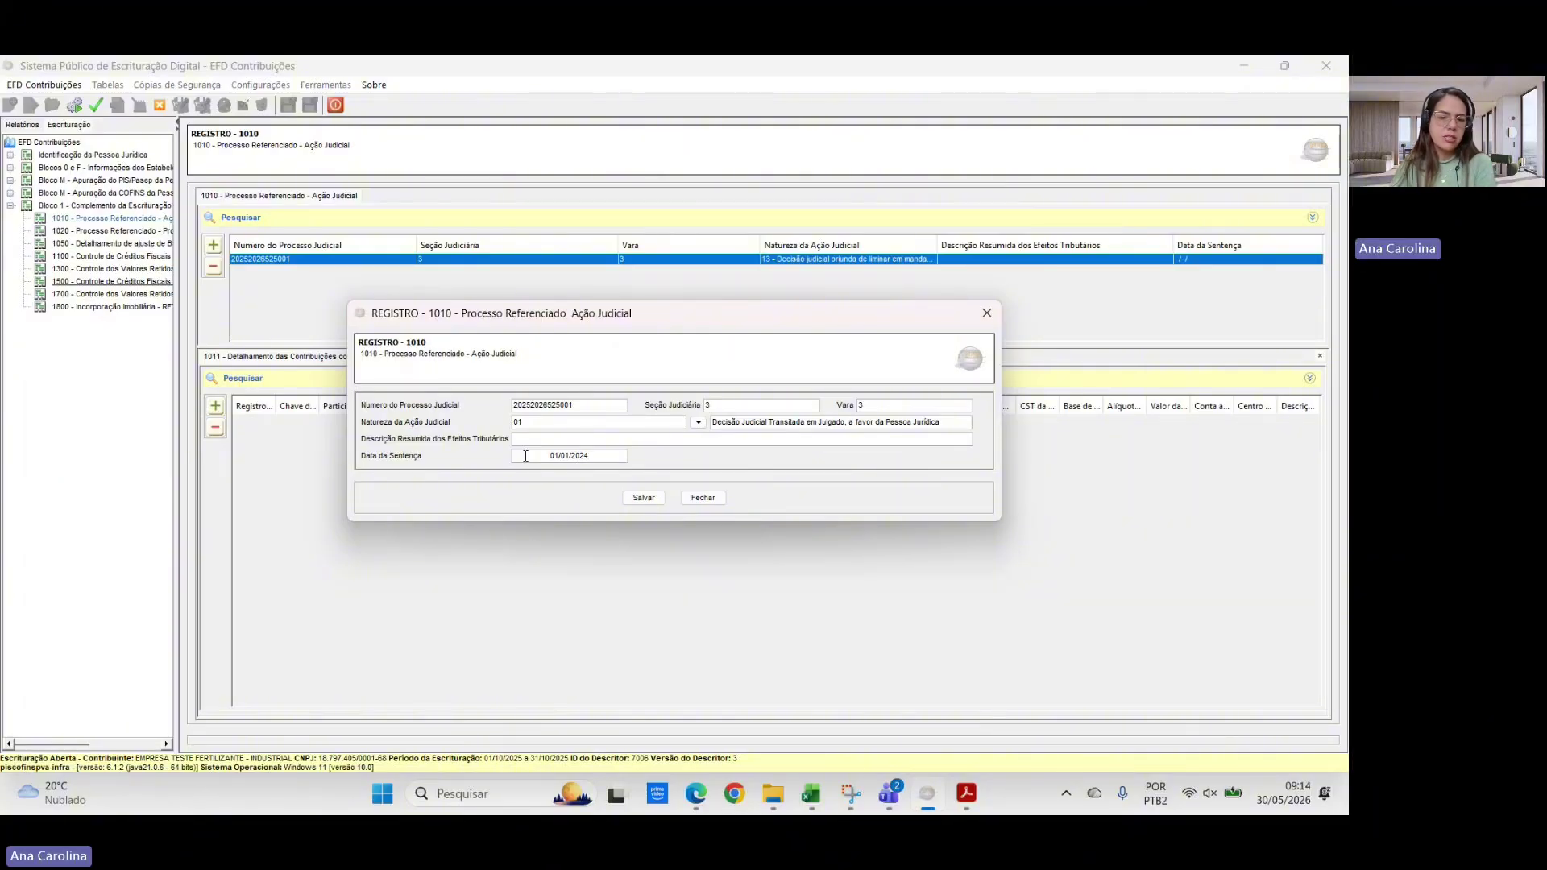
{"action": "left_click", "coordinate": [643, 498]}
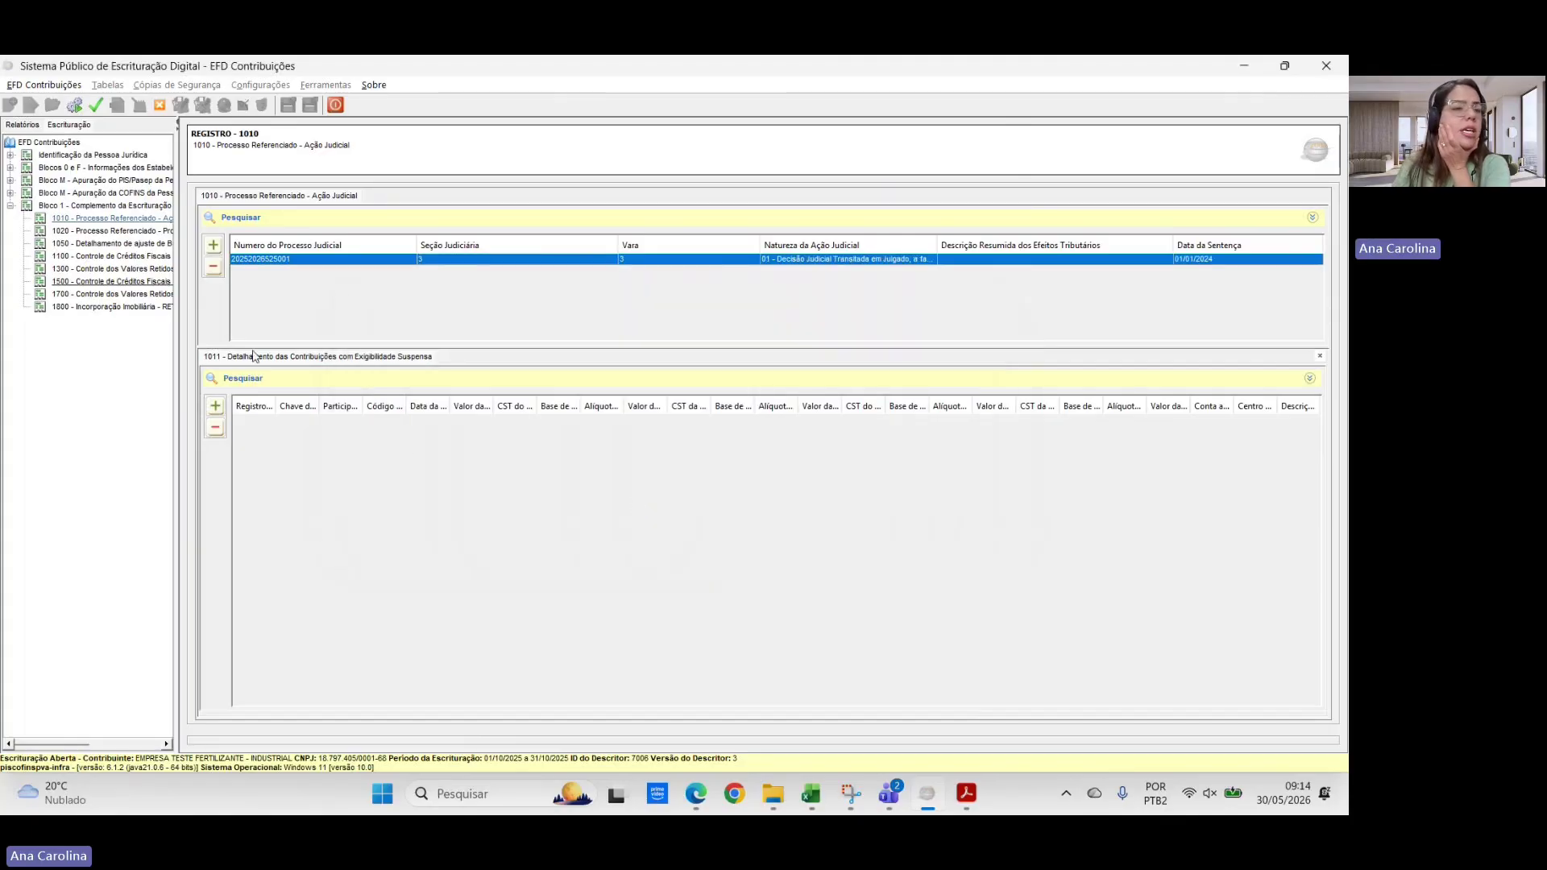
- Open register A100 - NF de Serviços in the establishment's outgoing documents and display the A170 items of the 03/10/2025 invoice
{"action": "left_click", "coordinate": [11, 206]}
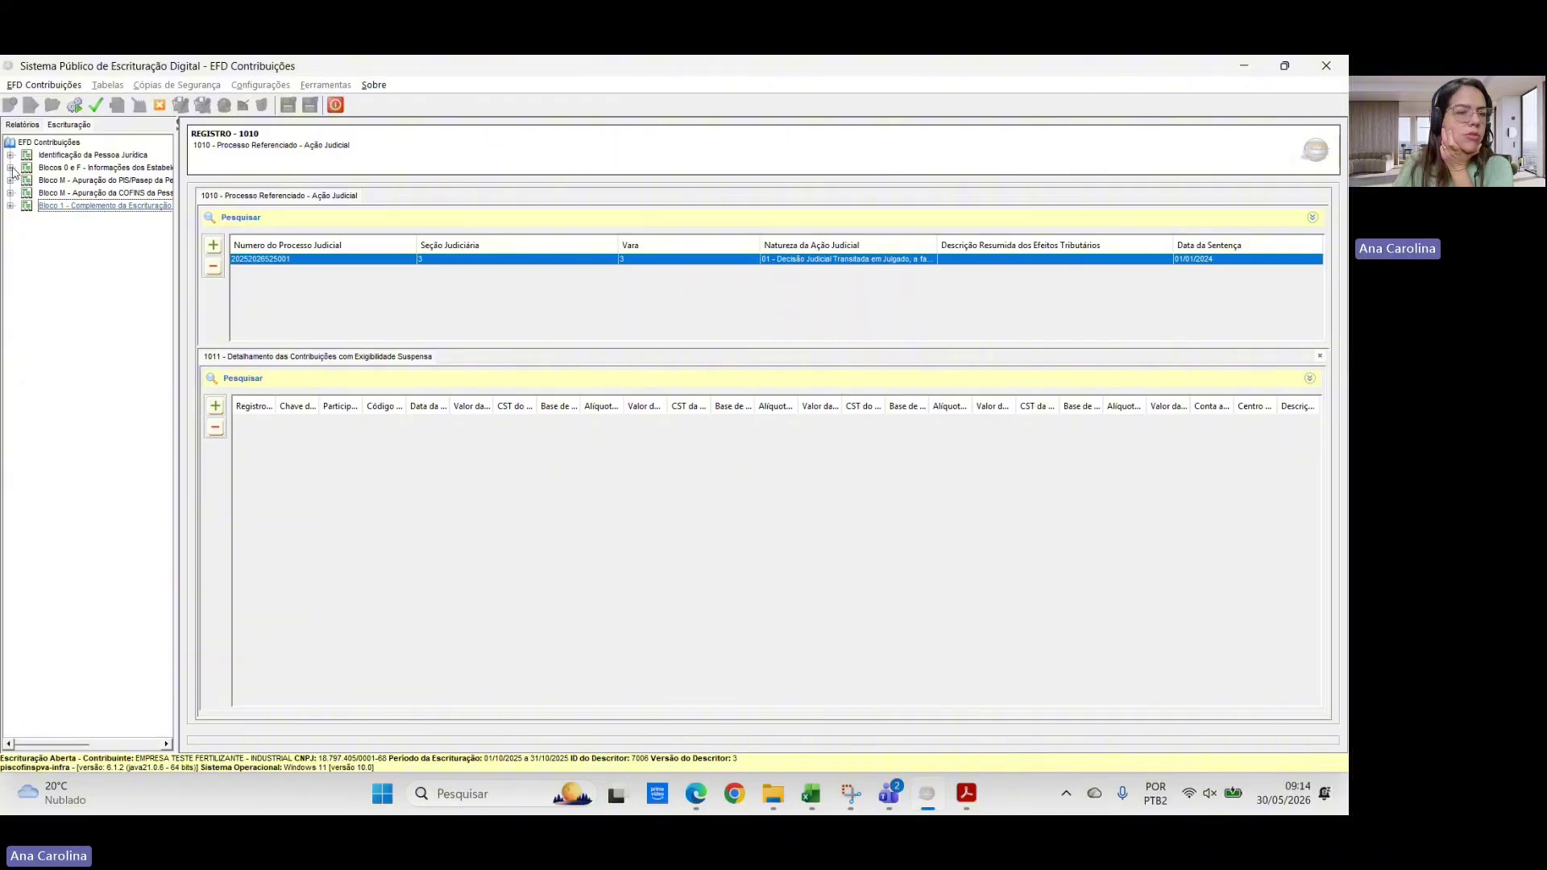
{"action": "left_click", "coordinate": [11, 167]}
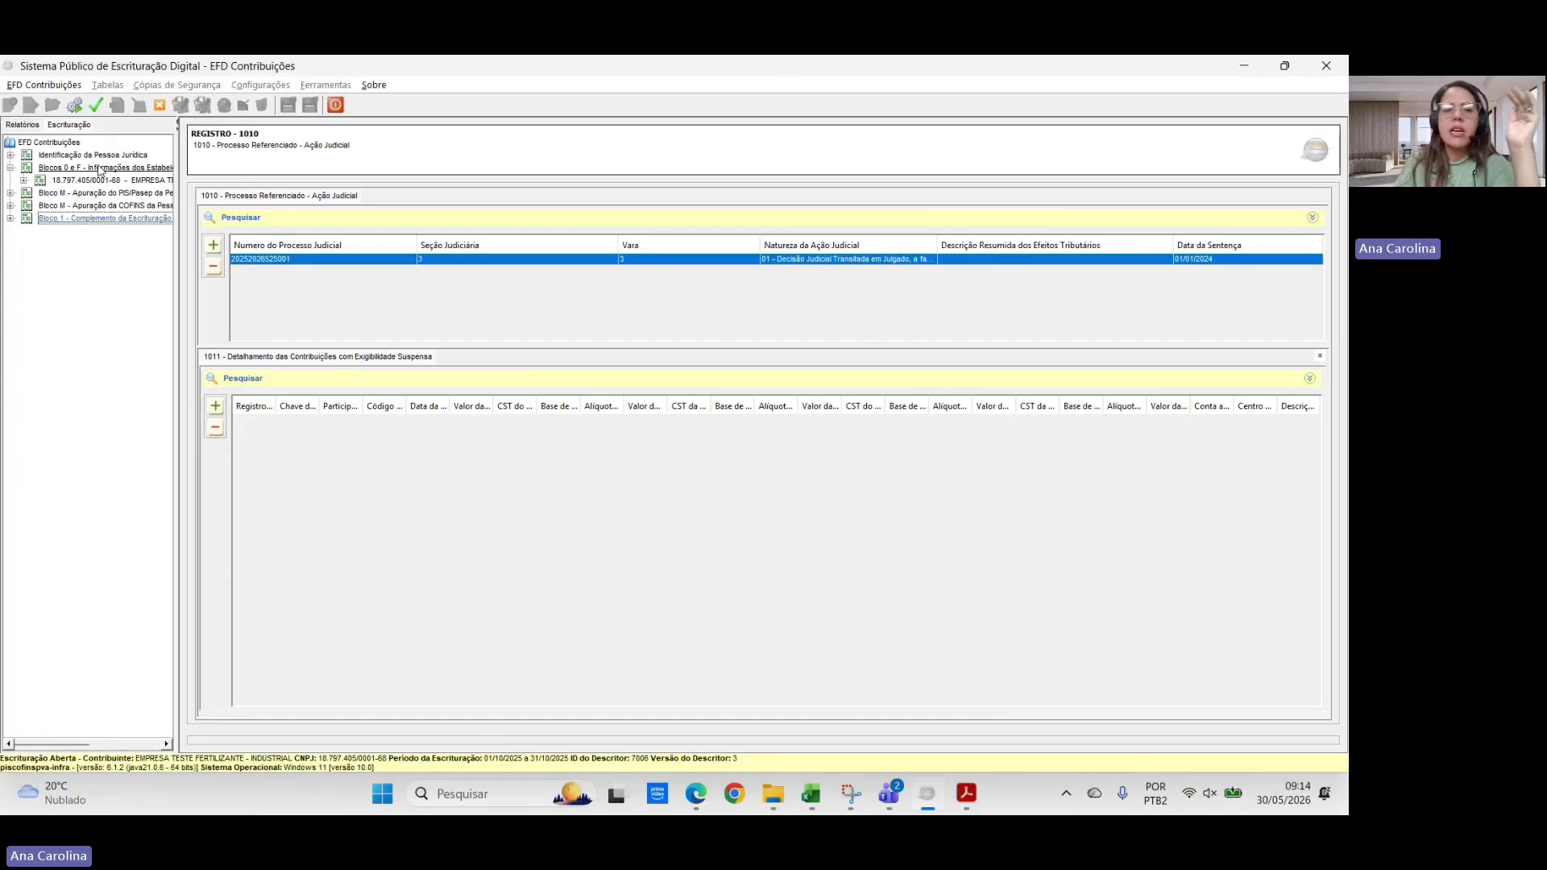
{"action": "left_click", "coordinate": [23, 181]}
{"action": "double_click", "coordinate": [130, 182]}
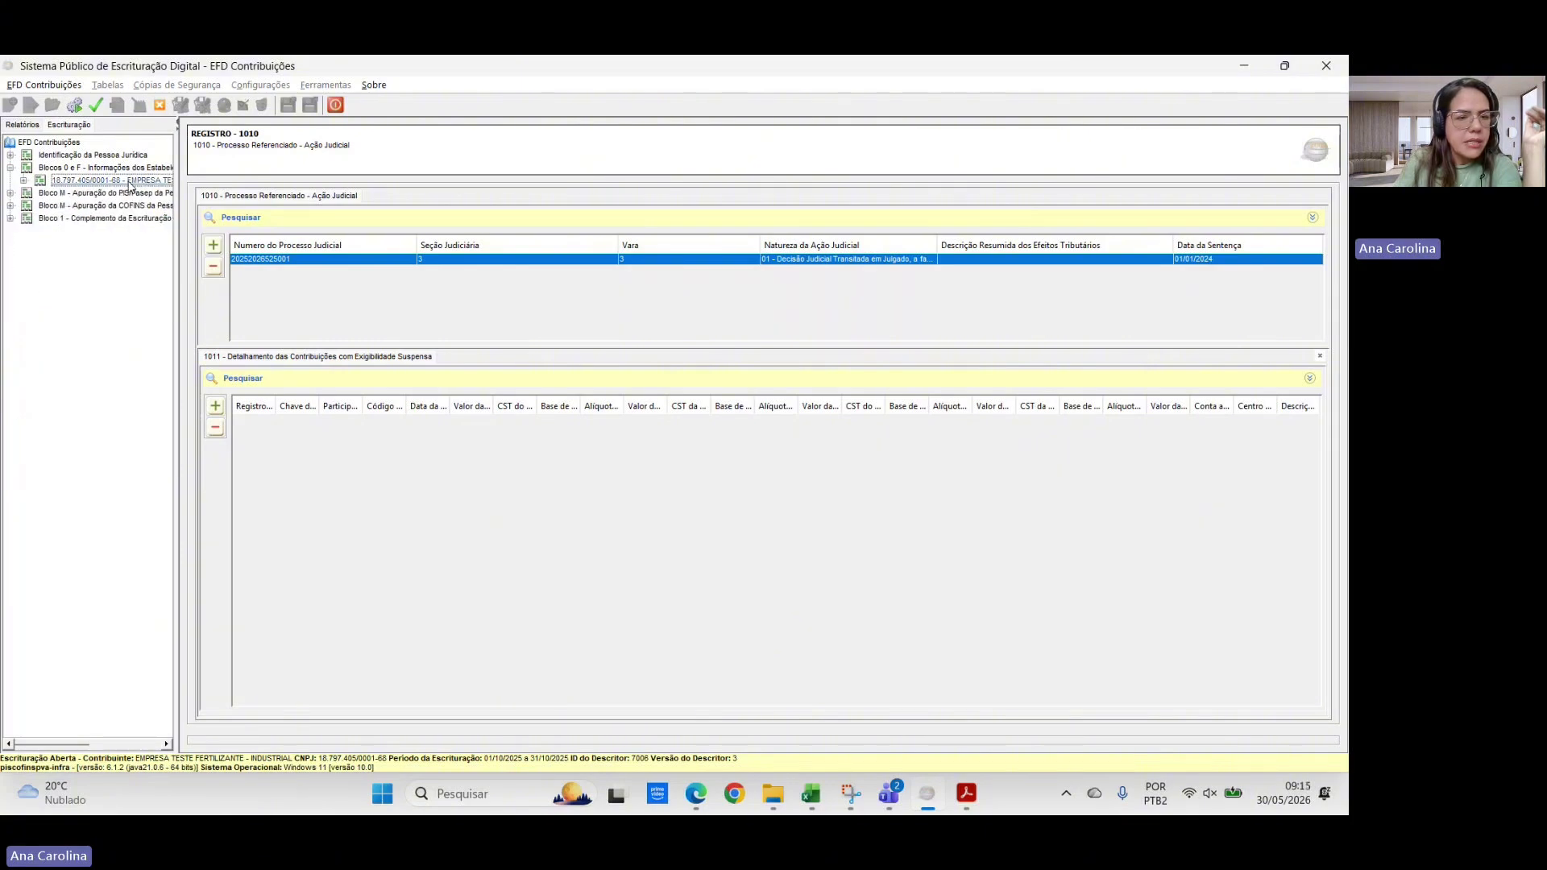
{"action": "double_click", "coordinate": [130, 182]}
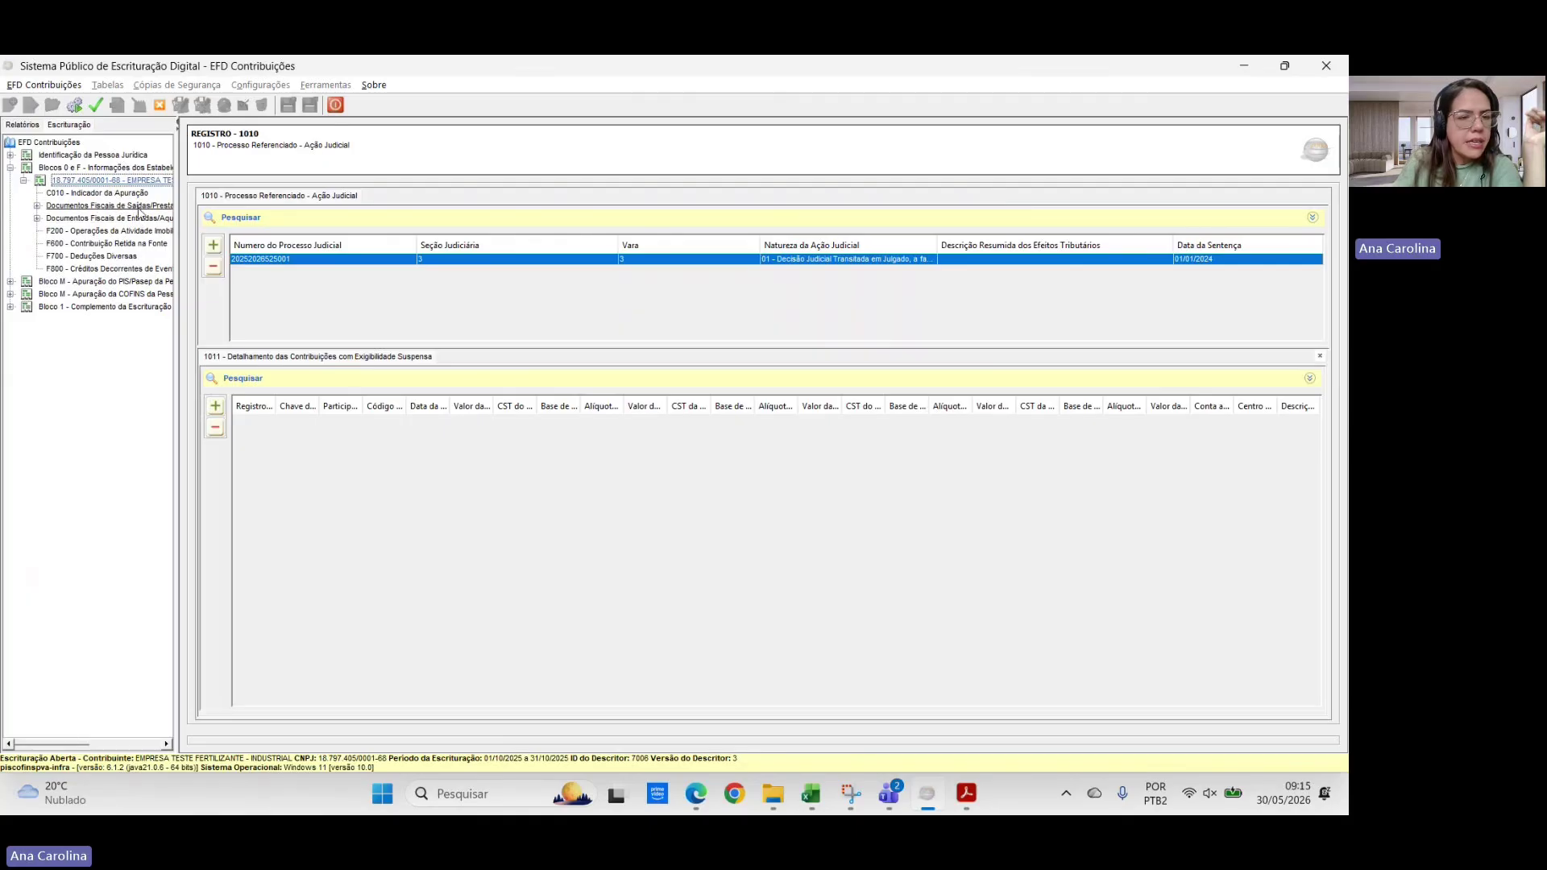
{"action": "double_click", "coordinate": [139, 207]}
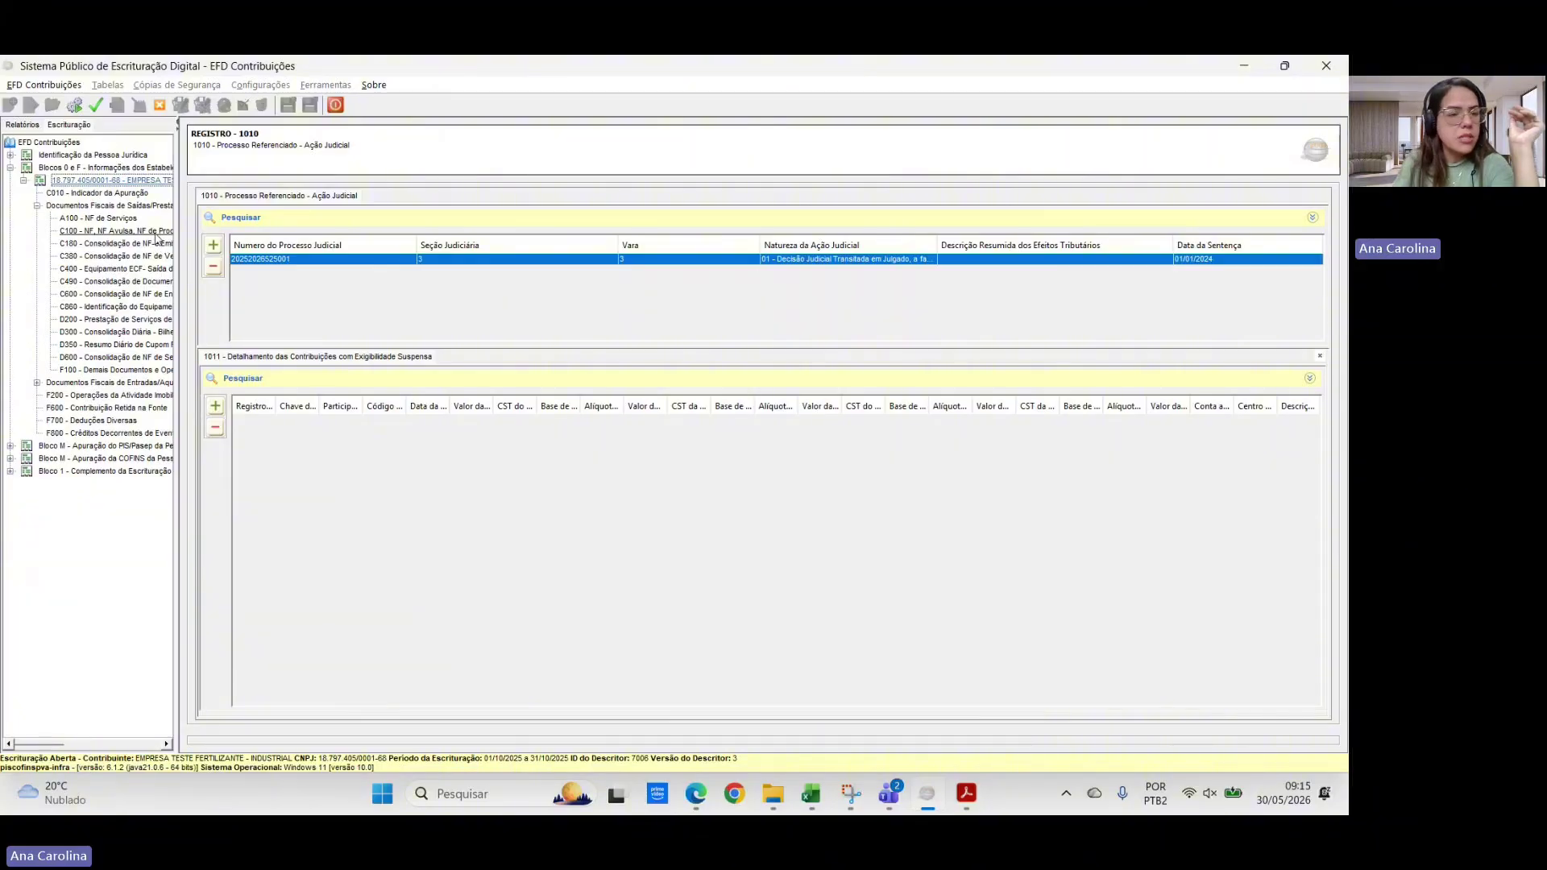
{"action": "left_click", "coordinate": [107, 220]}
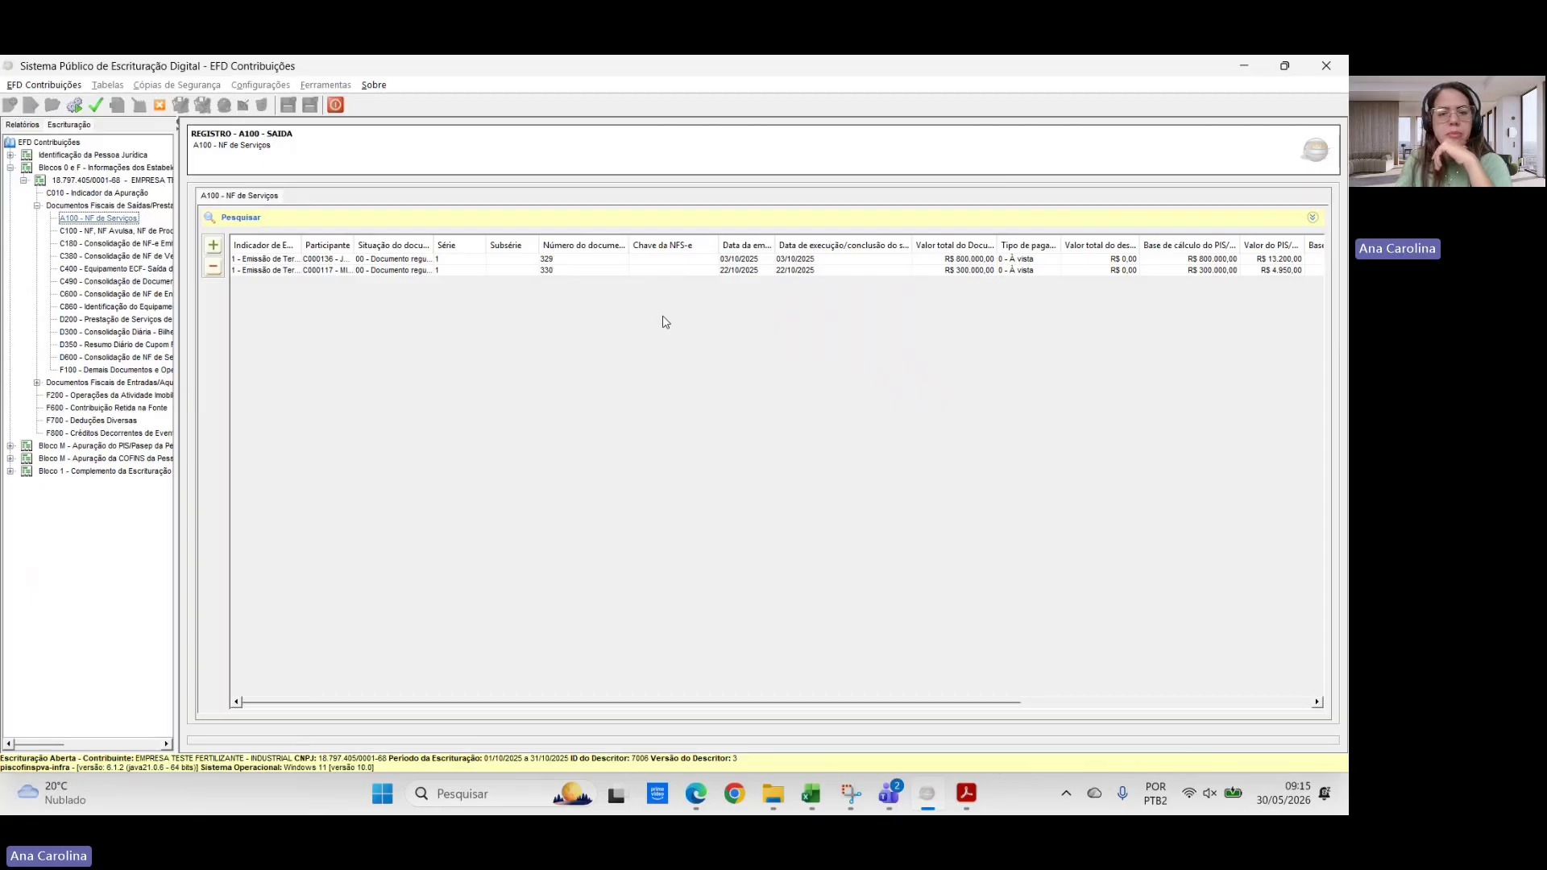
{"action": "left_click", "coordinate": [355, 261]}
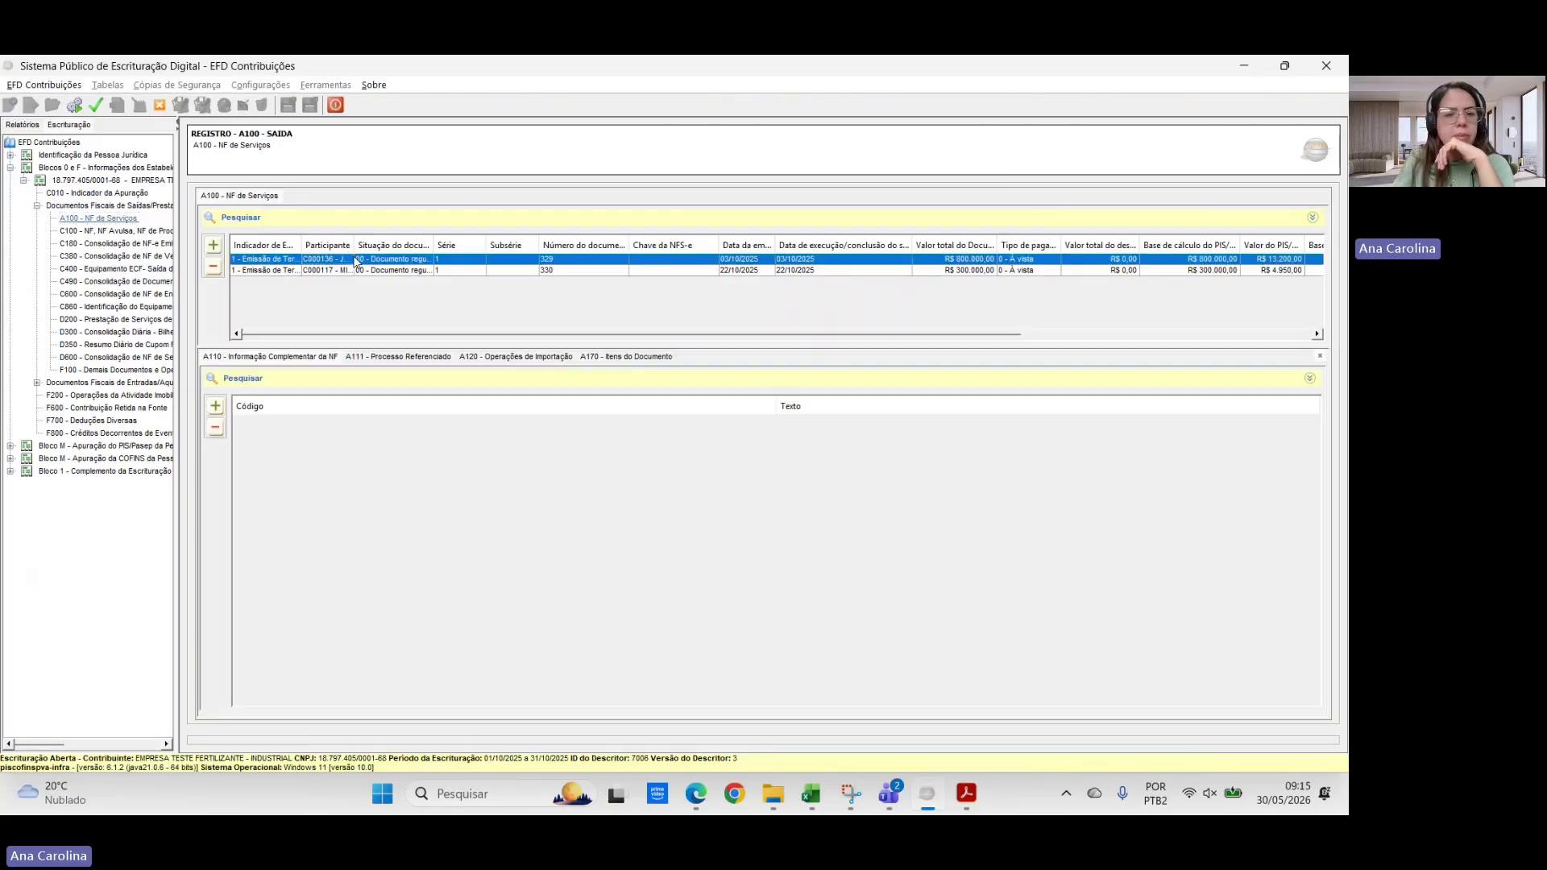
{"action": "left_click", "coordinate": [619, 357]}
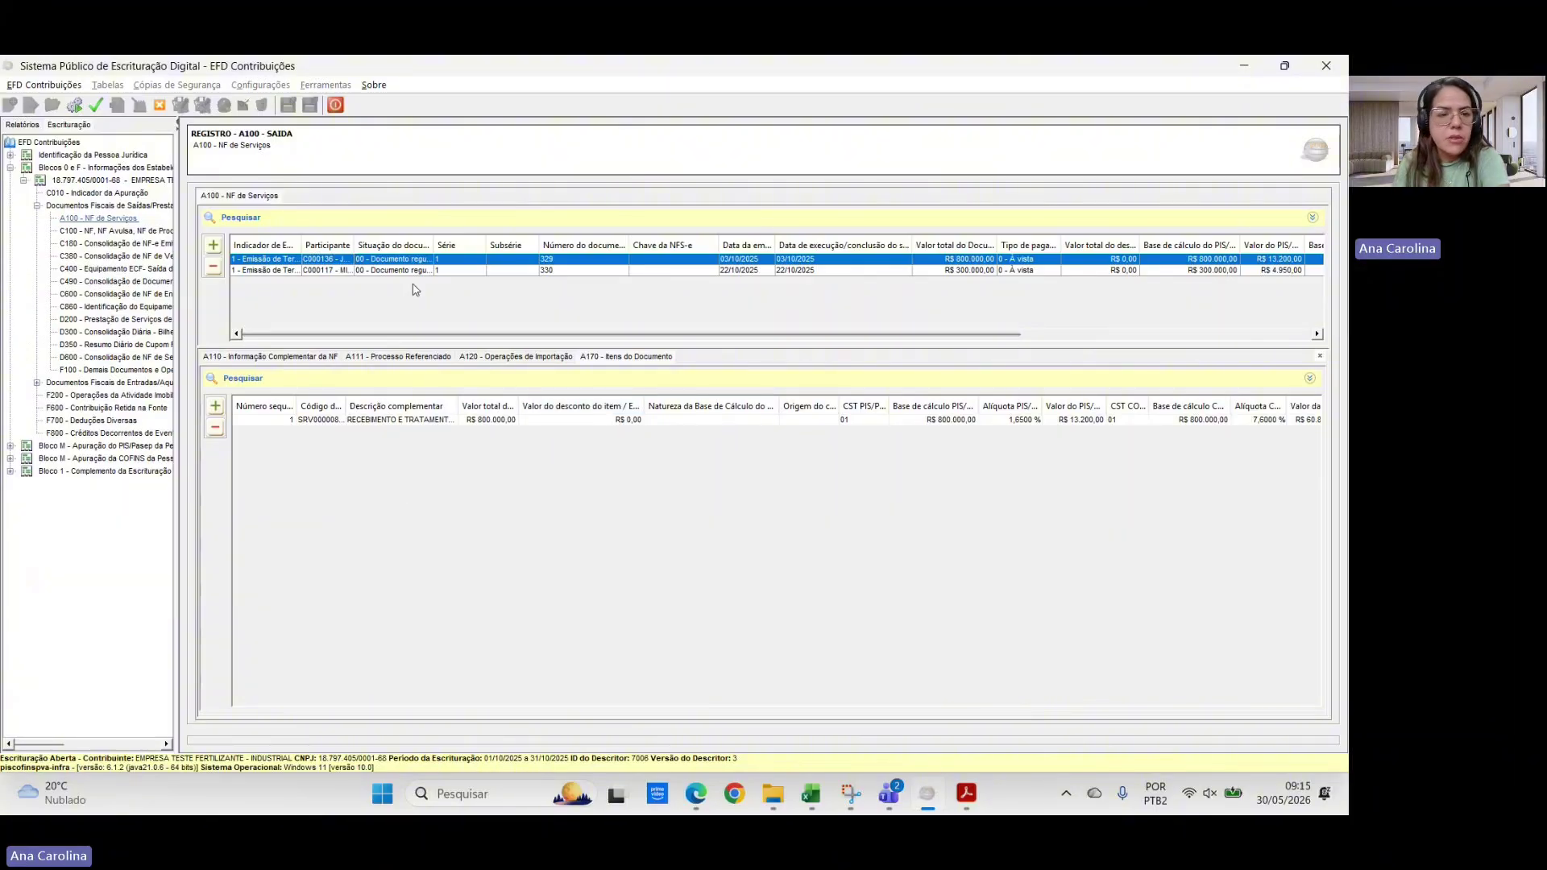
- Open the 03/10/2025 invoice record and copy its Base de cálculo do PIS/Pasep, 800000, into cell E14 of the blank Excel sheet
{"action": "double_click", "coordinate": [413, 262]}
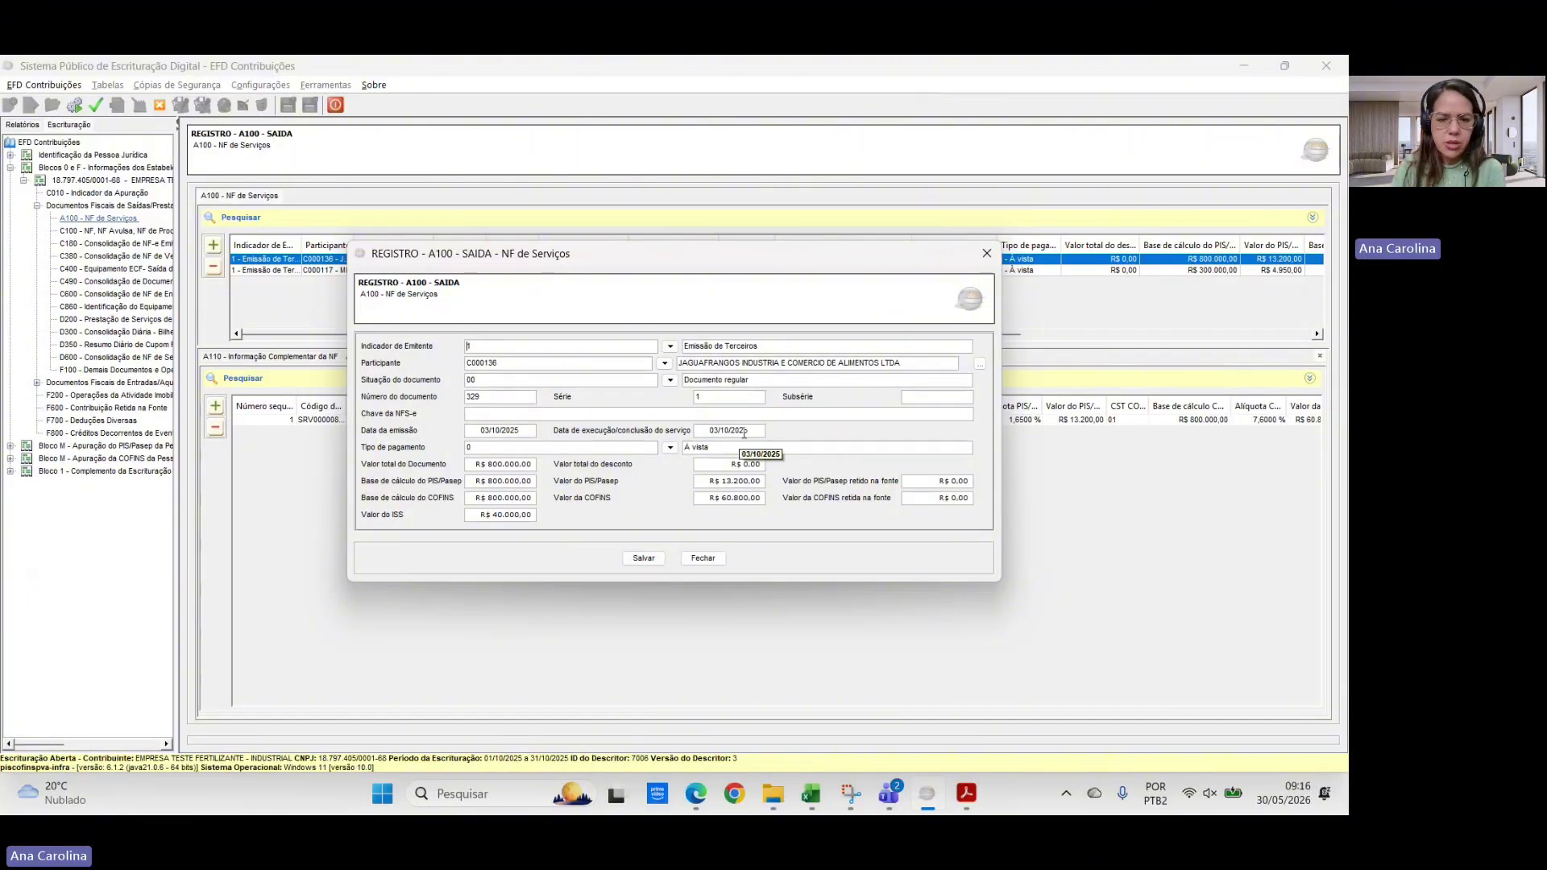
{"action": "left_click", "coordinate": [508, 481]}
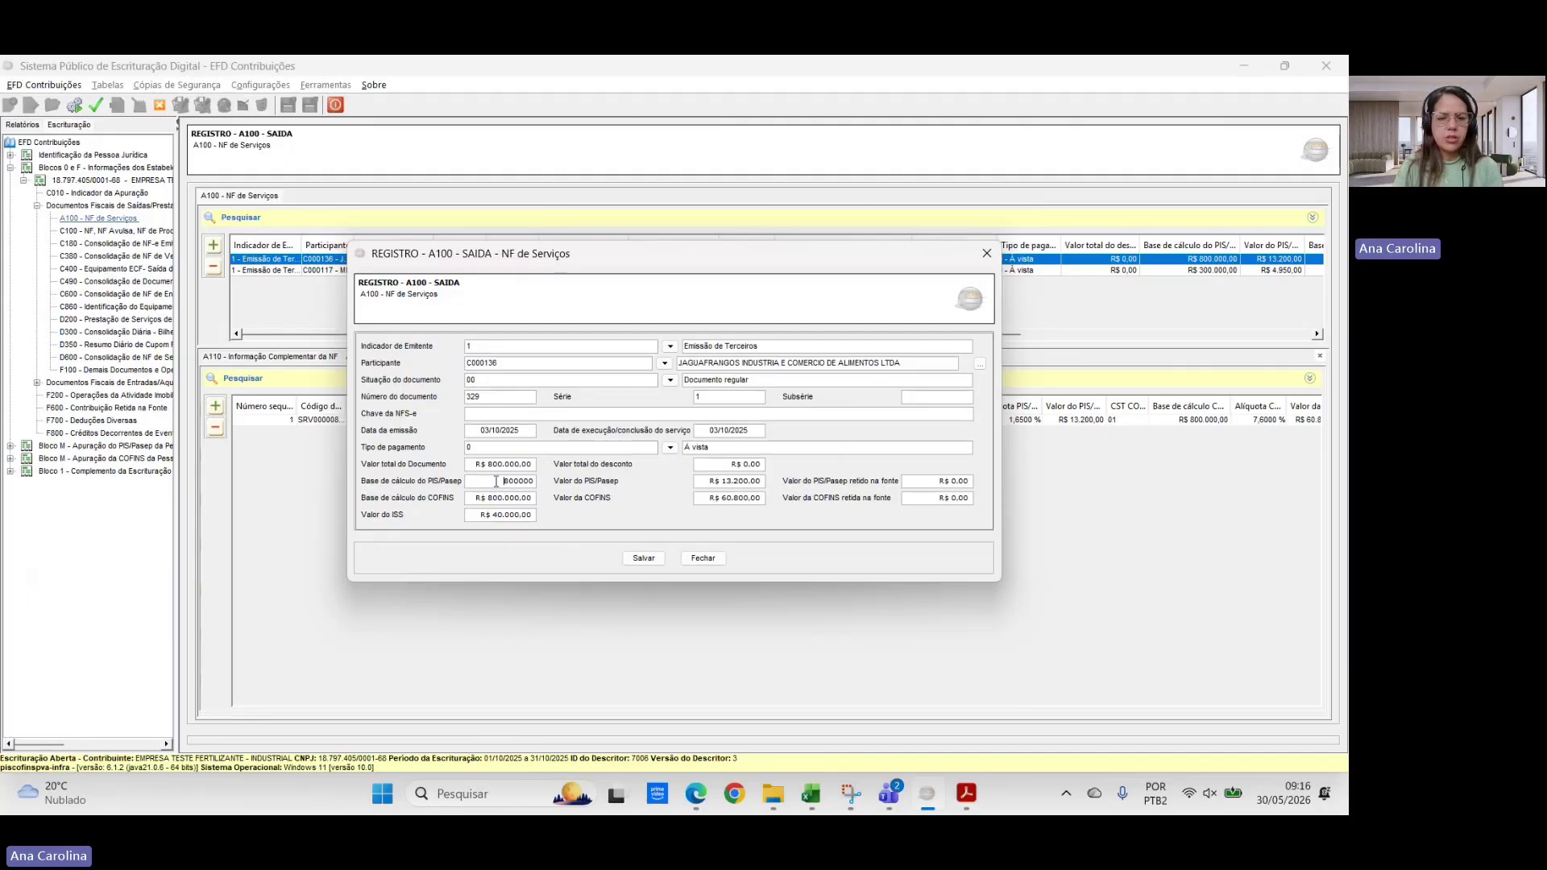
{"action": "double_click", "coordinate": [516, 481]}
{"action": "key", "text": "ctrl+c"}
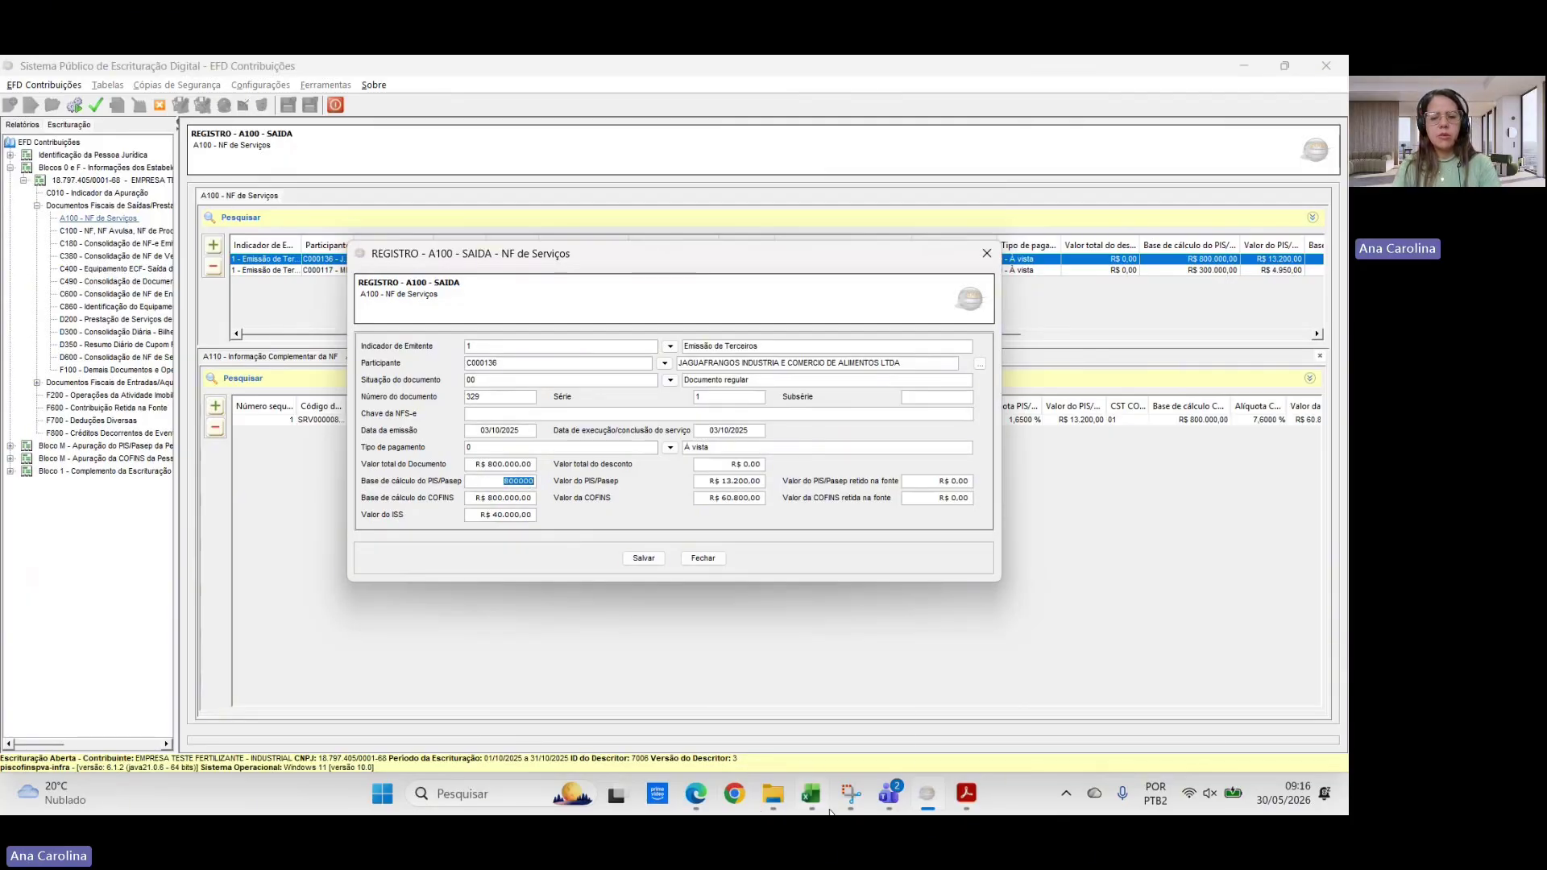
{"action": "left_click", "coordinate": [811, 794]}
{"action": "left_click", "coordinate": [681, 375]}
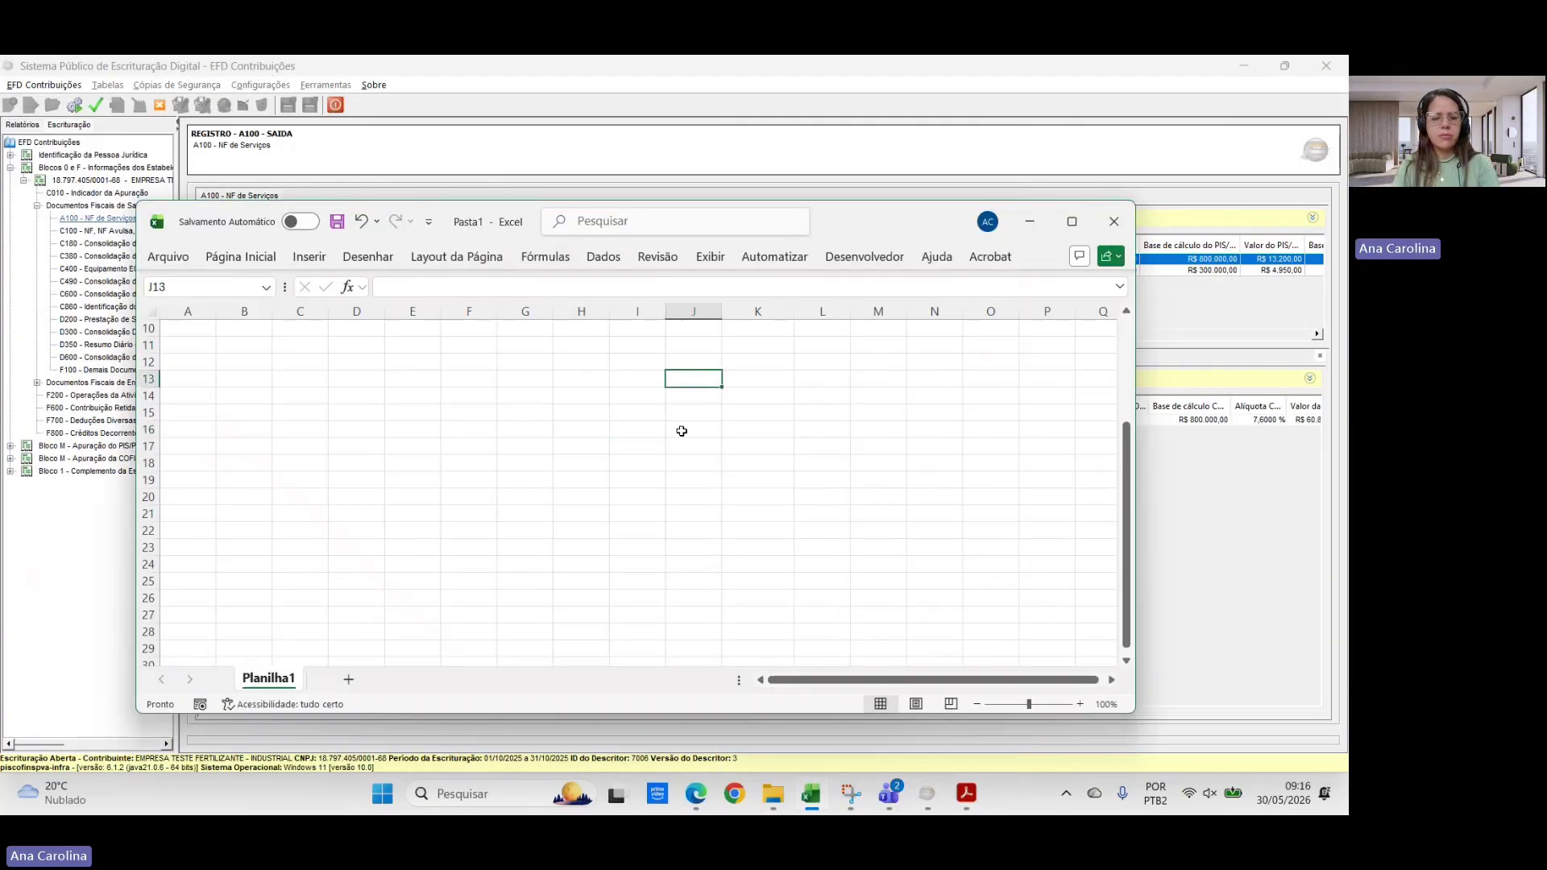
{"action": "left_click", "coordinate": [410, 401]}
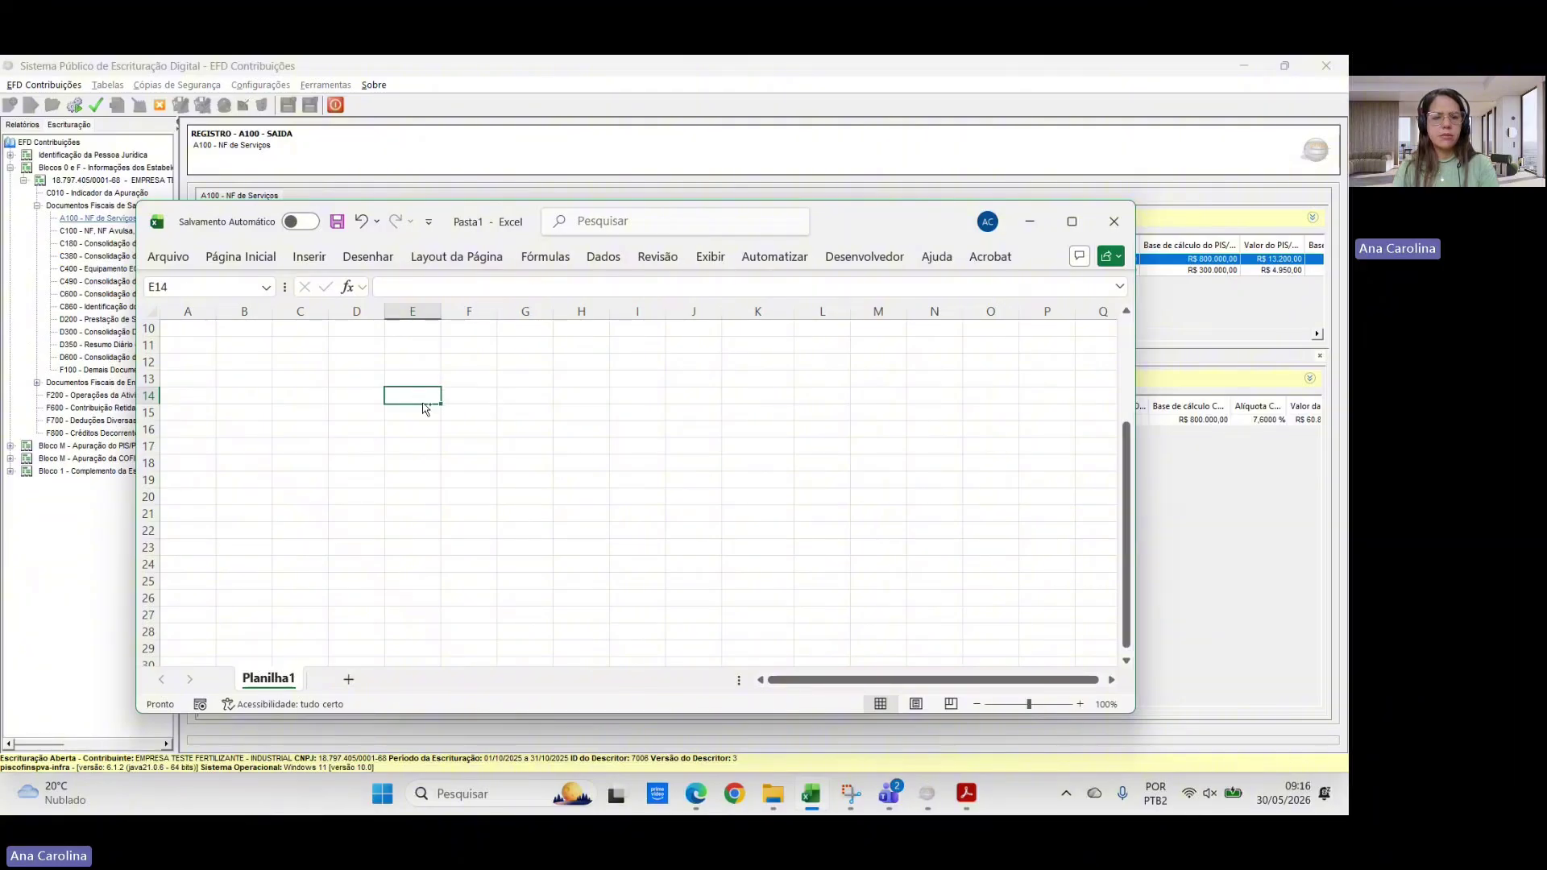
{"action": "key", "text": "ctrl+v"}
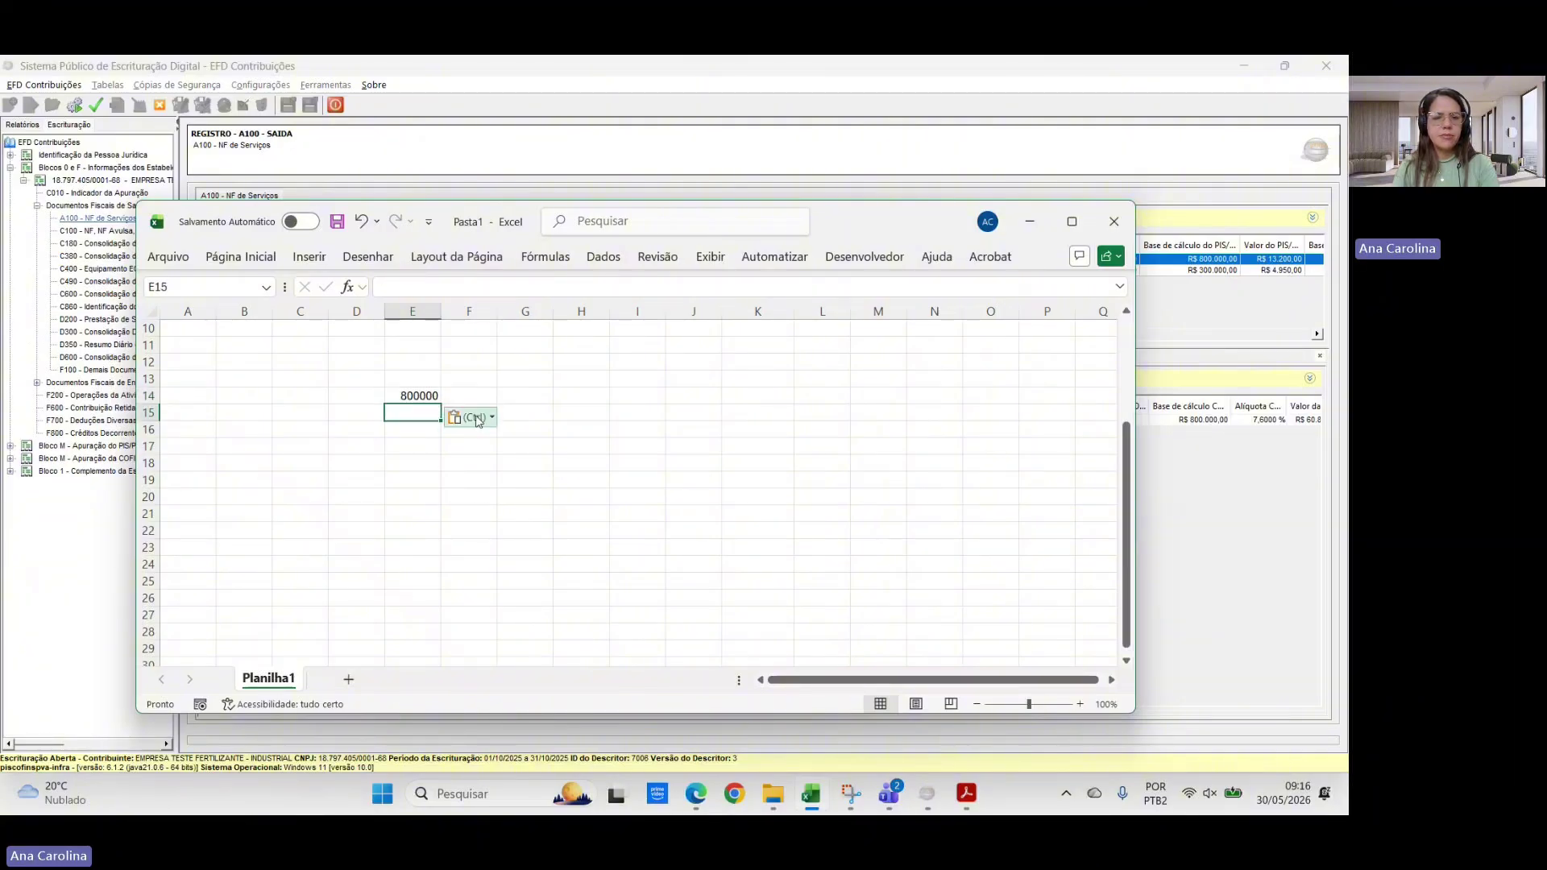
- Switch back to EFD Contribuições, enter 40000 as the invoice's Valor do ISS, and copy it into cell F14 of the Excel sheet
{"action": "left_click", "coordinate": [471, 396]}
{"action": "key", "text": "alt+Tab"}
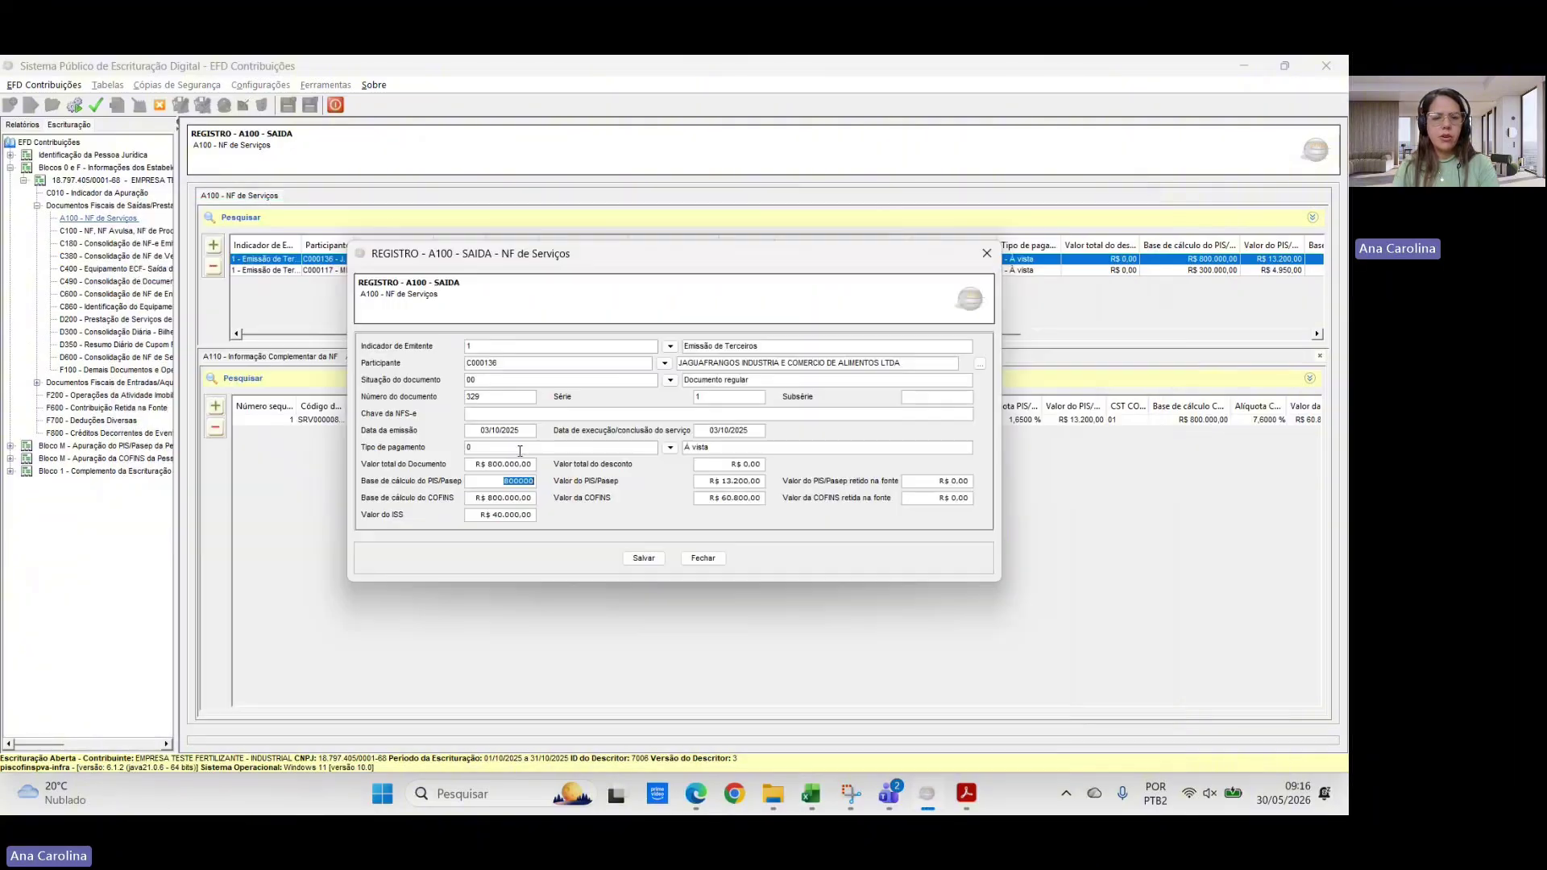
{"action": "left_click", "coordinate": [499, 515]}
{"action": "key", "text": "ctrl+v"}
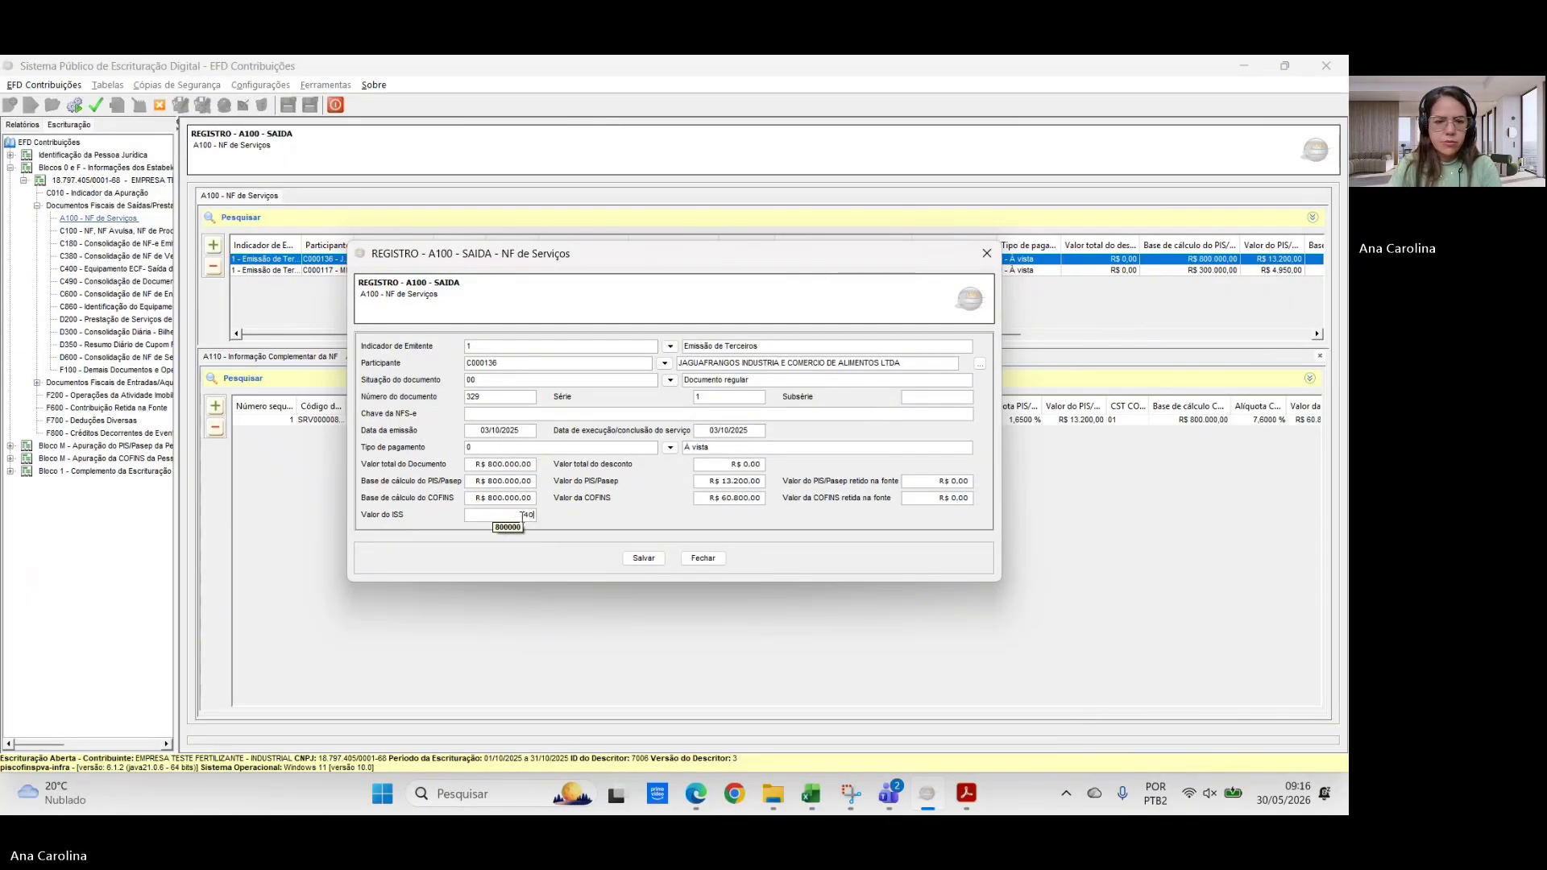
{"action": "type", "text": "000"}
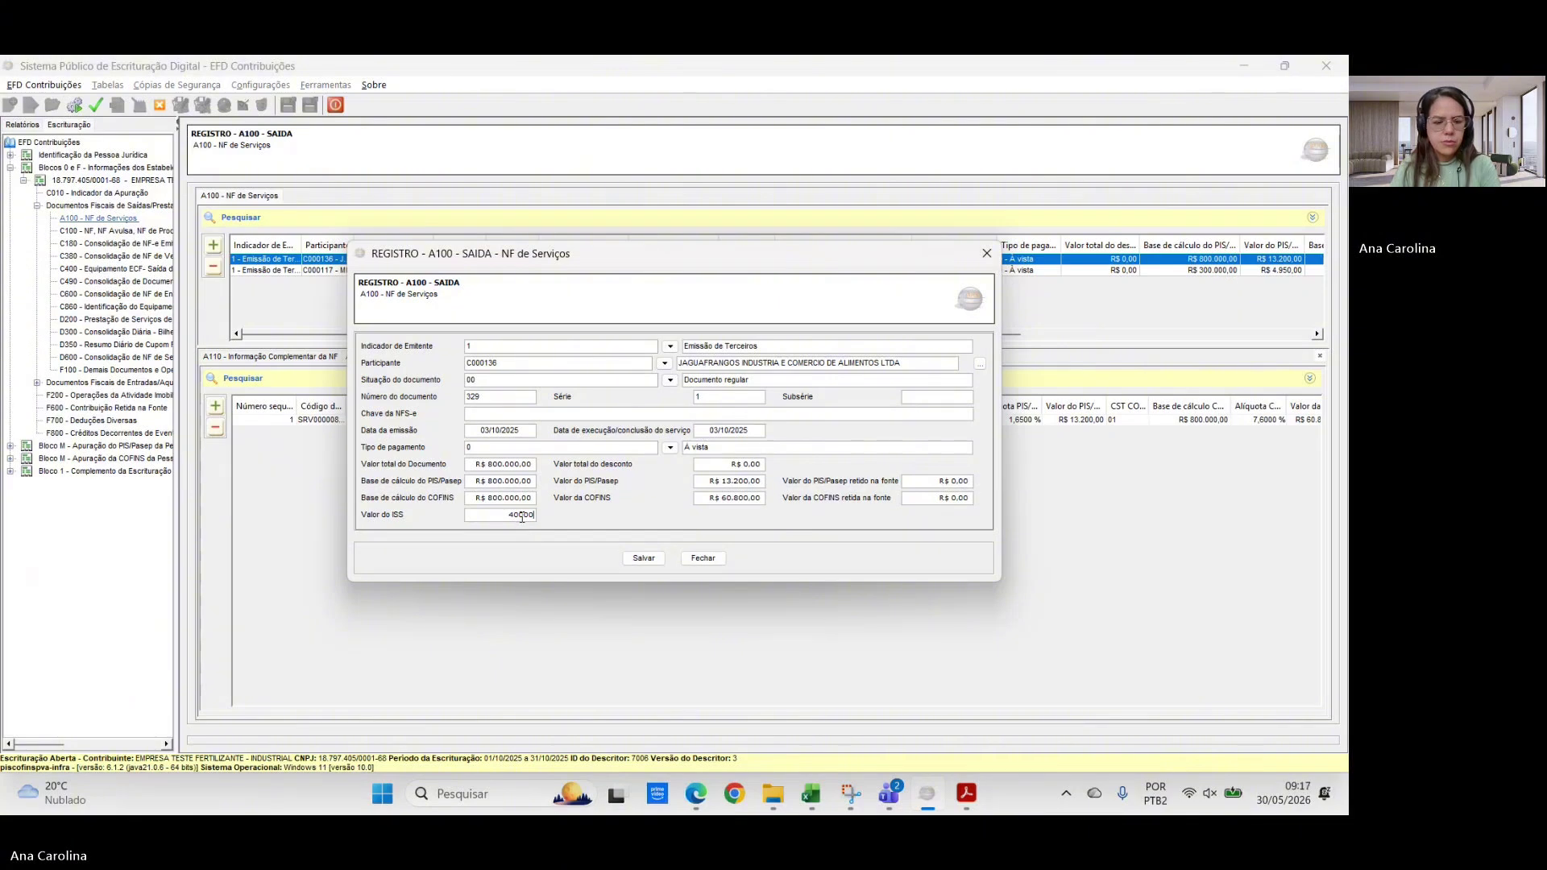
{"action": "double_click", "coordinate": [506, 517]}
{"action": "key", "text": "ctrl+c"}
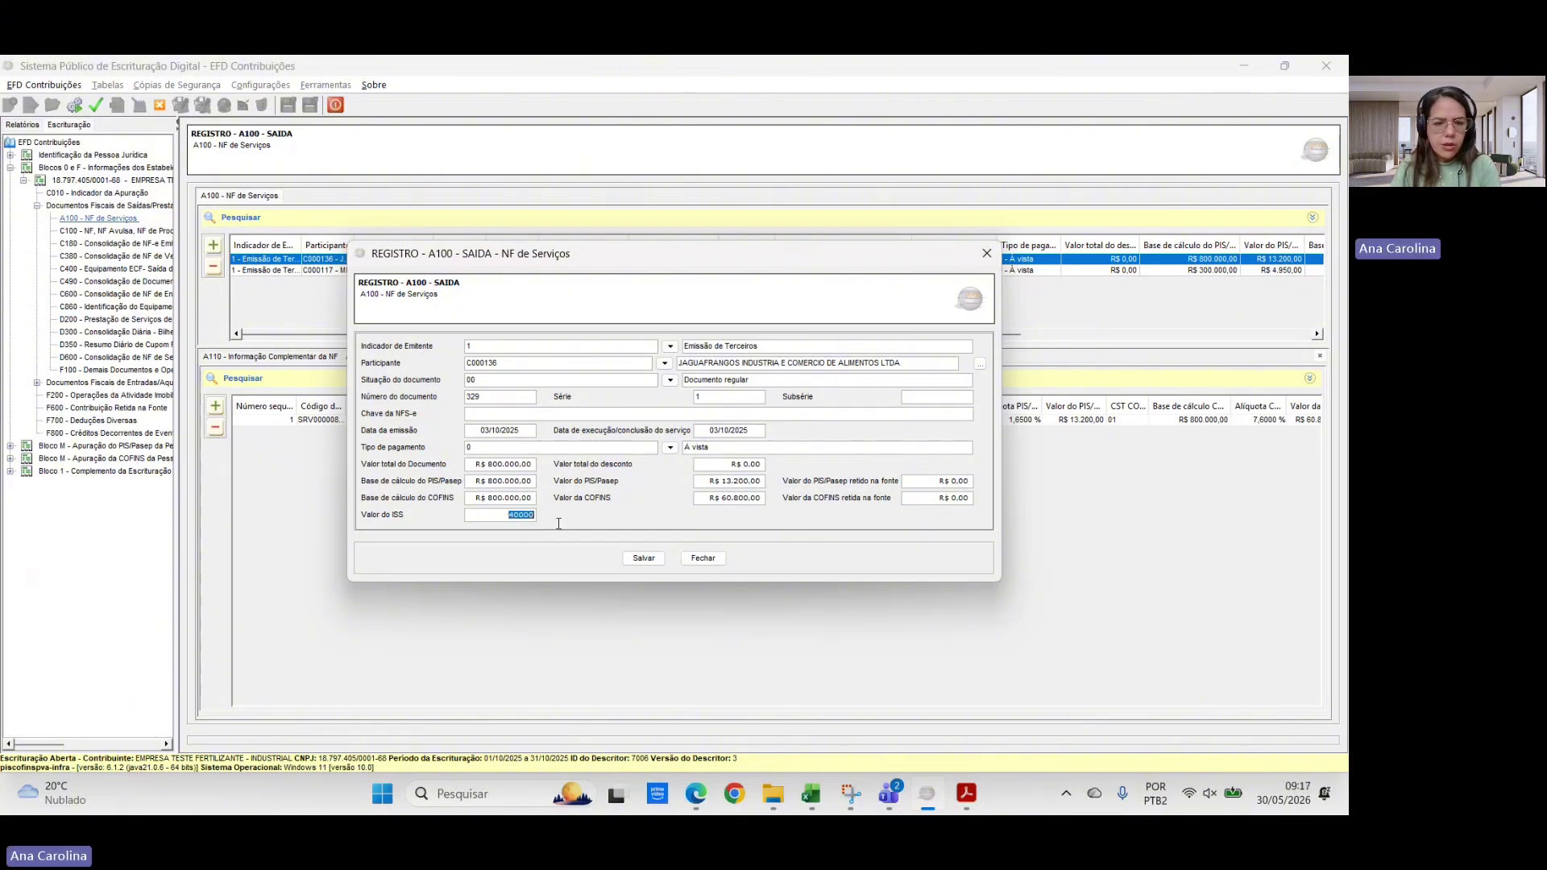
{"action": "key", "text": "alt+Tab"}
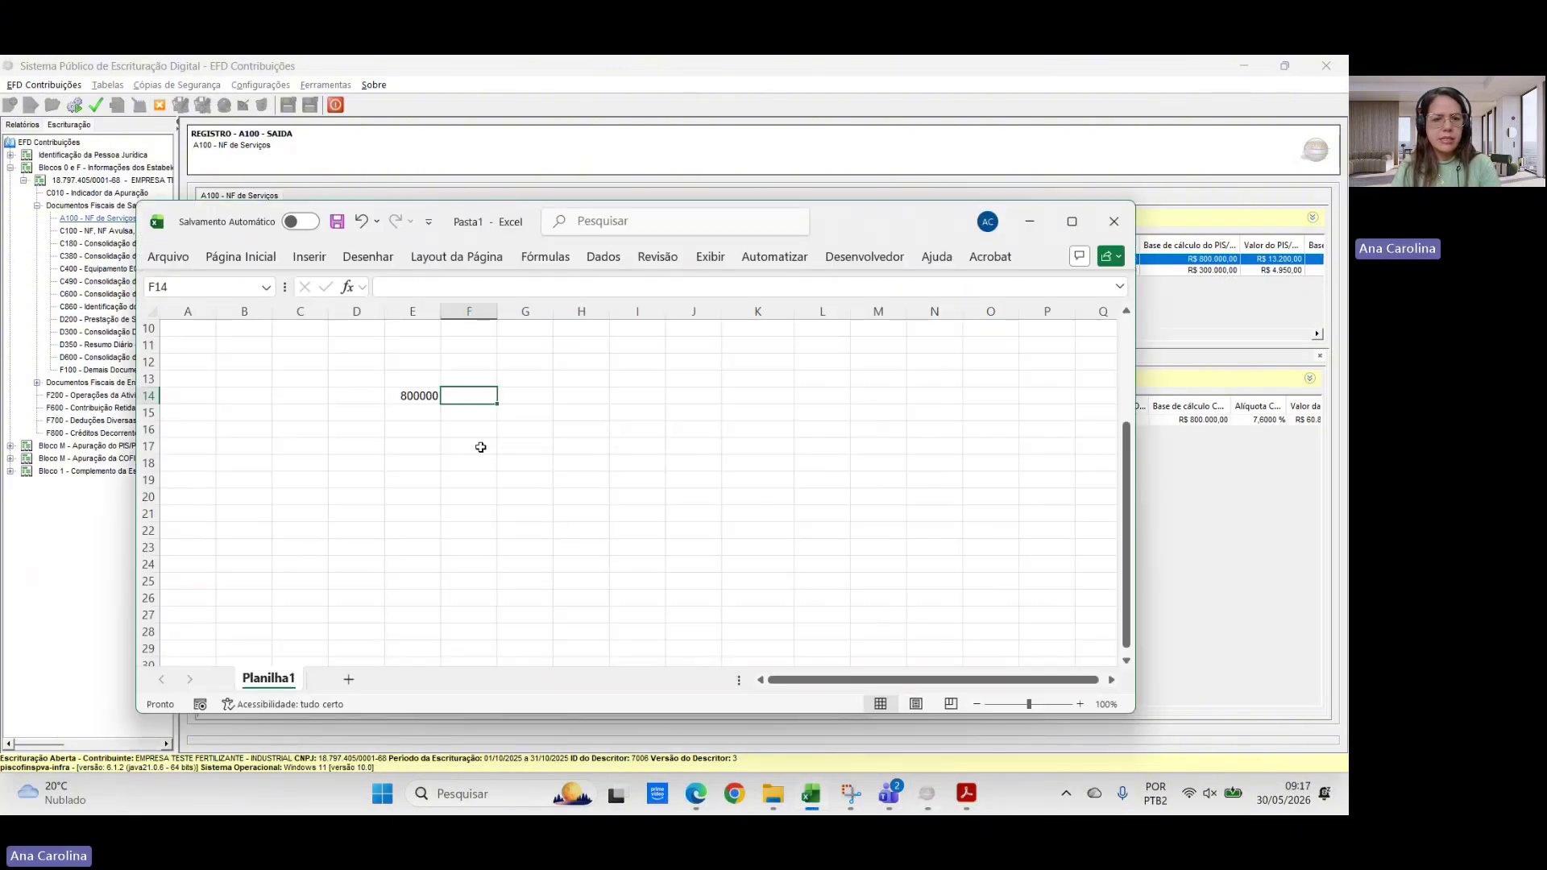
{"action": "key", "text": "ctrl+v"}
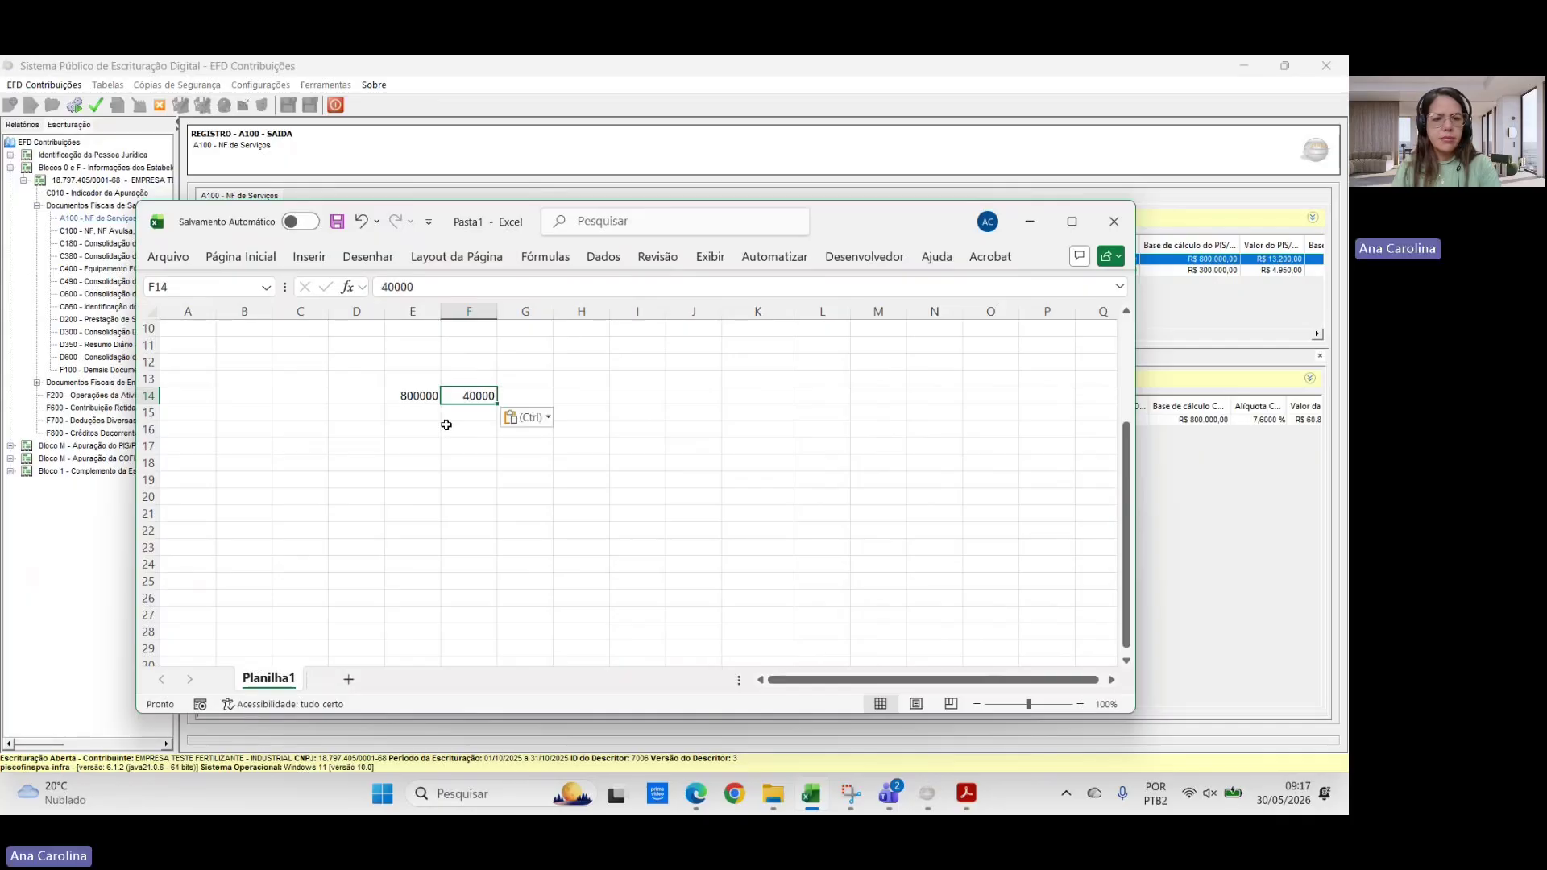
{"action": "key", "text": "Return"}
- Label cell G13 as BASE DE CALCULO
{"action": "left_click", "coordinate": [412, 378]}
{"action": "key", "text": "shift+Down"}
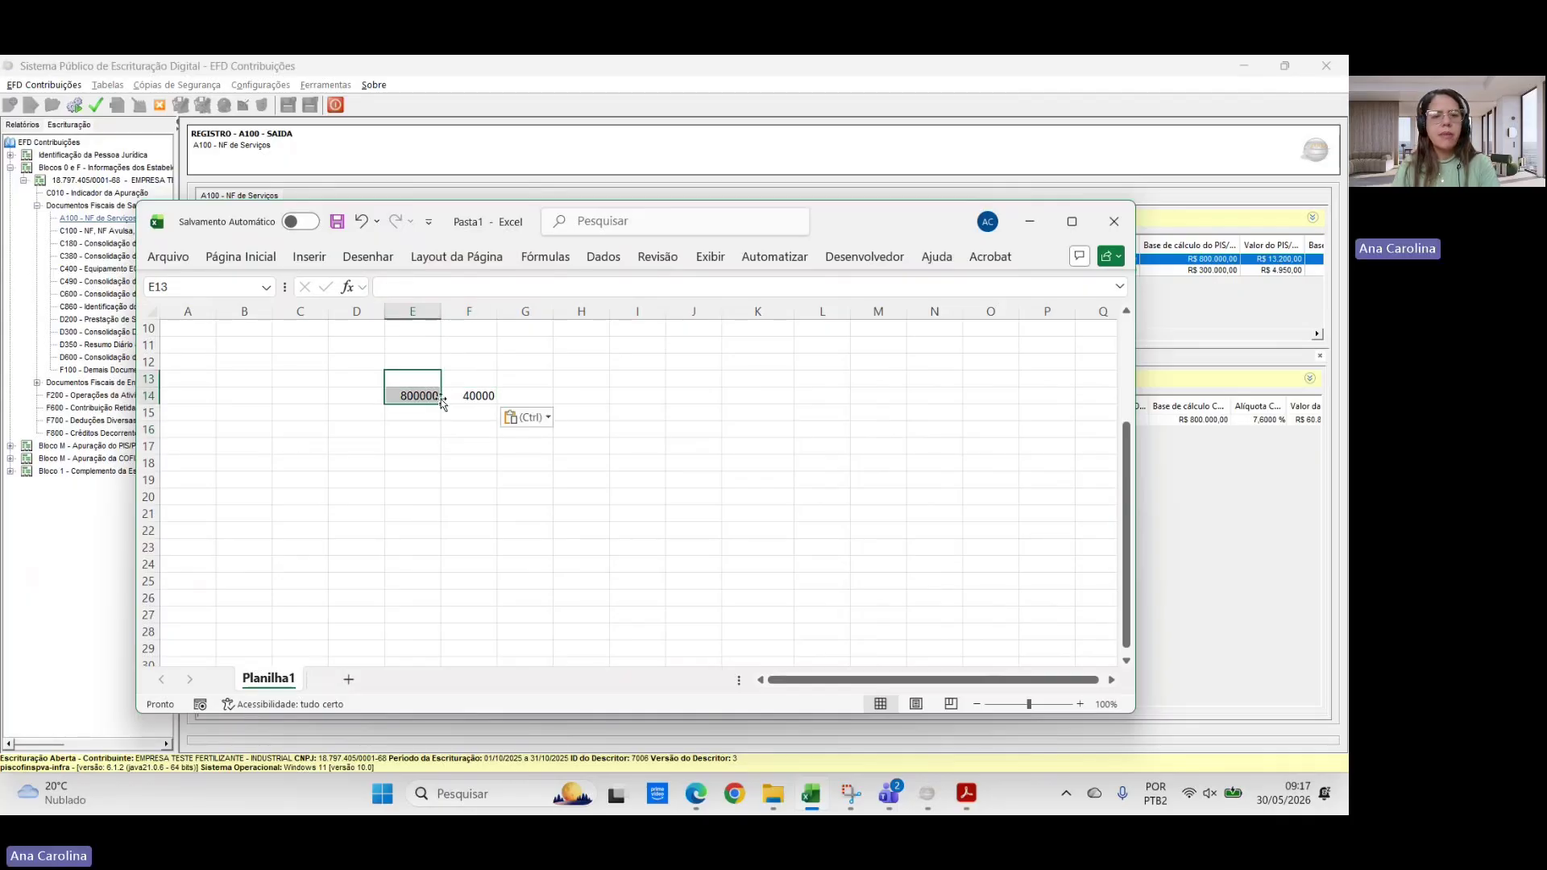
{"action": "left_click", "coordinate": [455, 427]}
{"action": "left_click", "coordinate": [531, 395]}
{"action": "left_click", "coordinate": [533, 380]}
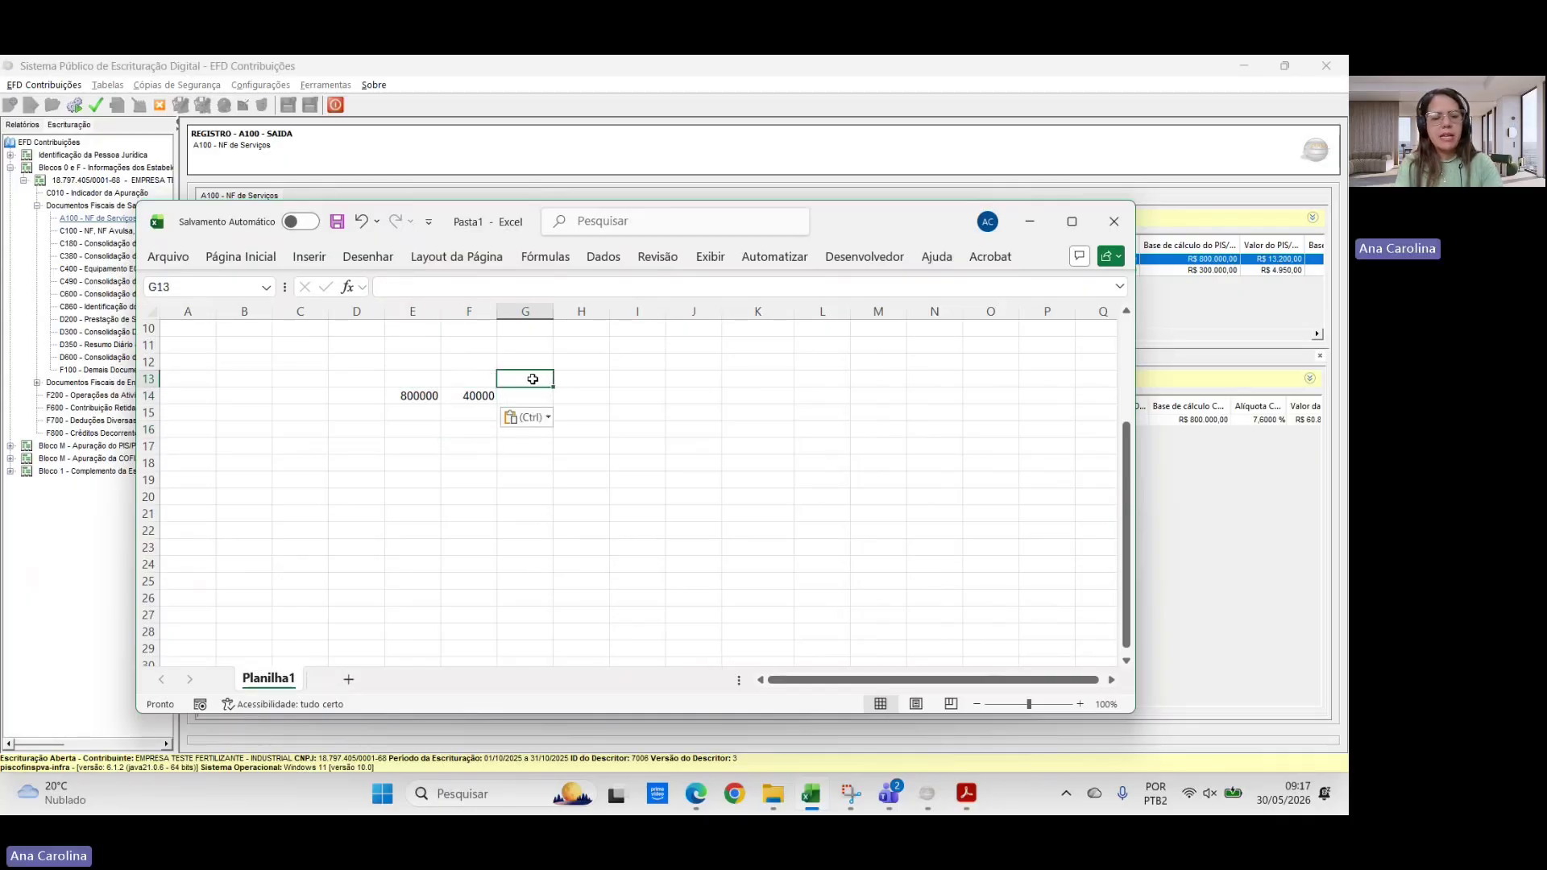
{"action": "type", "text": "BASE DE CALCULO"}
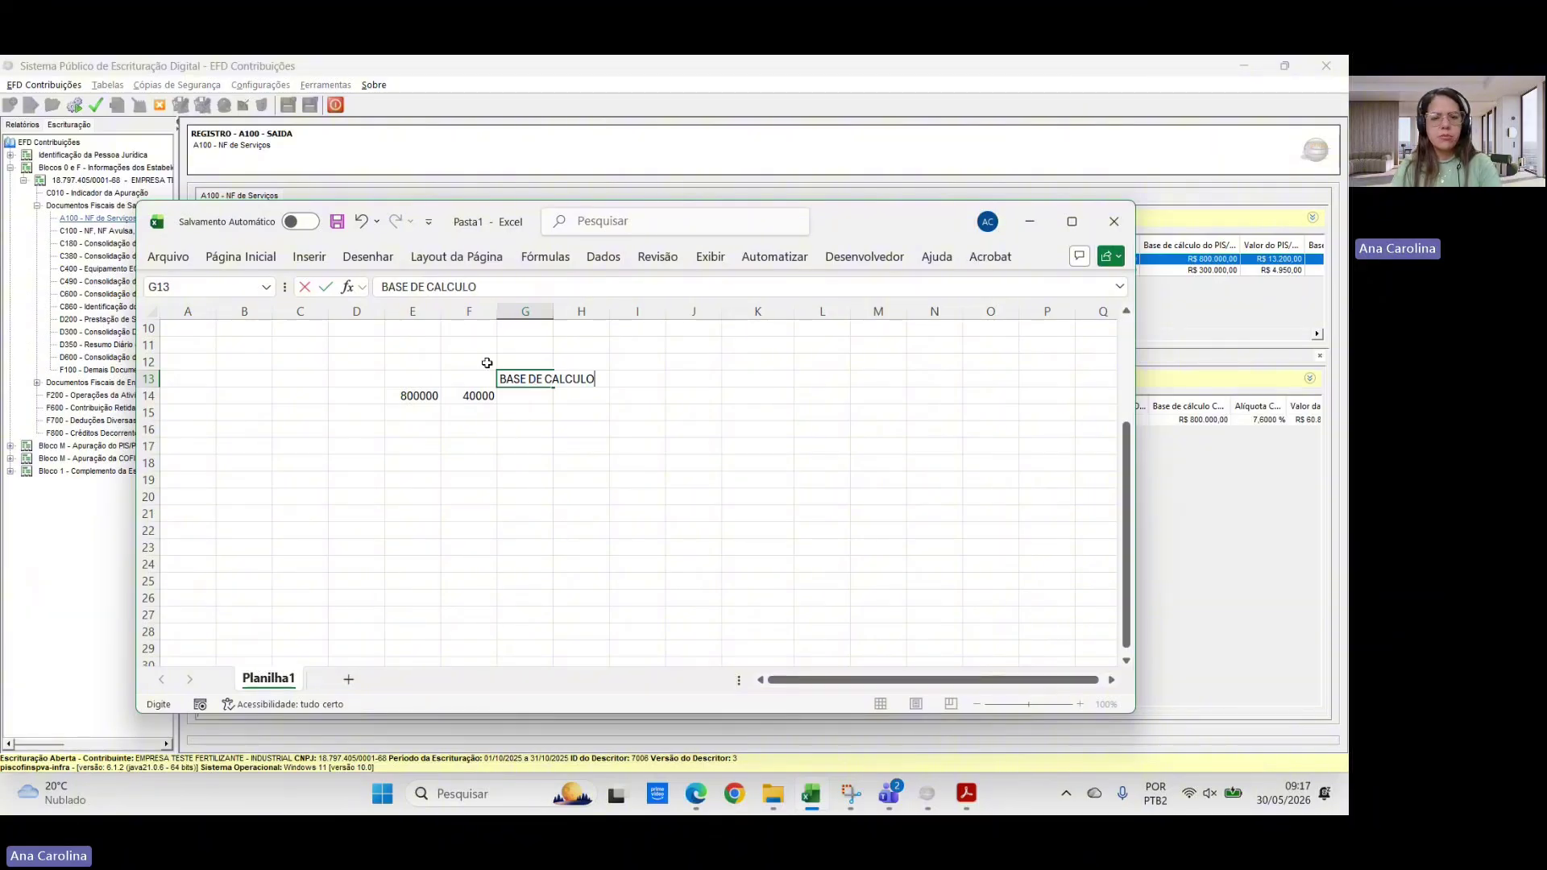
{"action": "key", "text": "Return"}
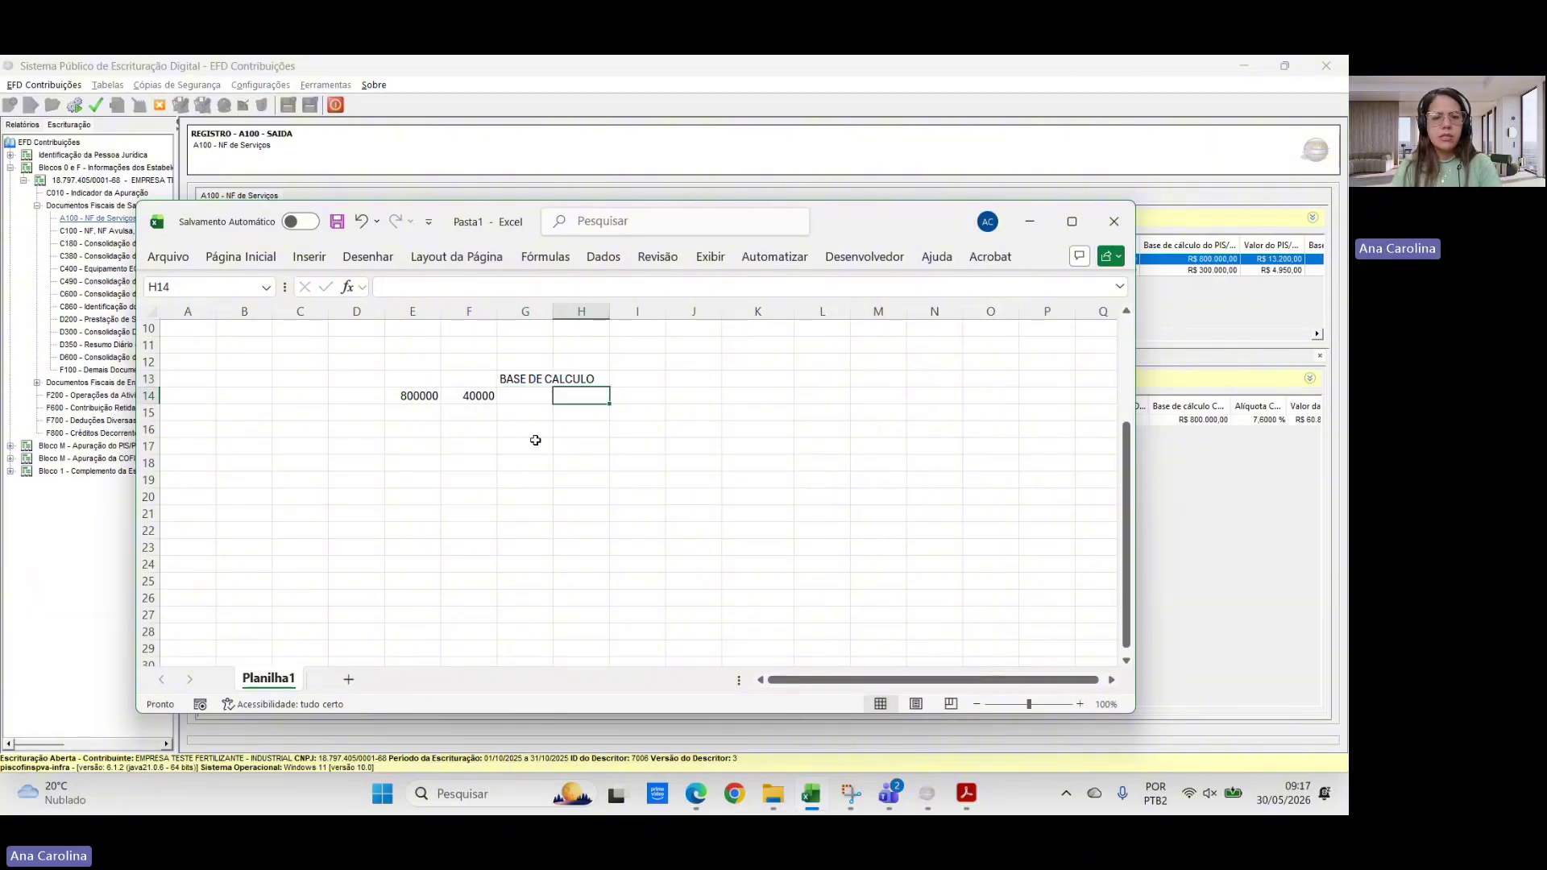
- Calculate the base without ISS in cell G14 with the formula =E14-F14
{"action": "left_click", "coordinate": [535, 443]}
{"action": "left_click", "coordinate": [533, 398]}
{"action": "type", "text": "="}
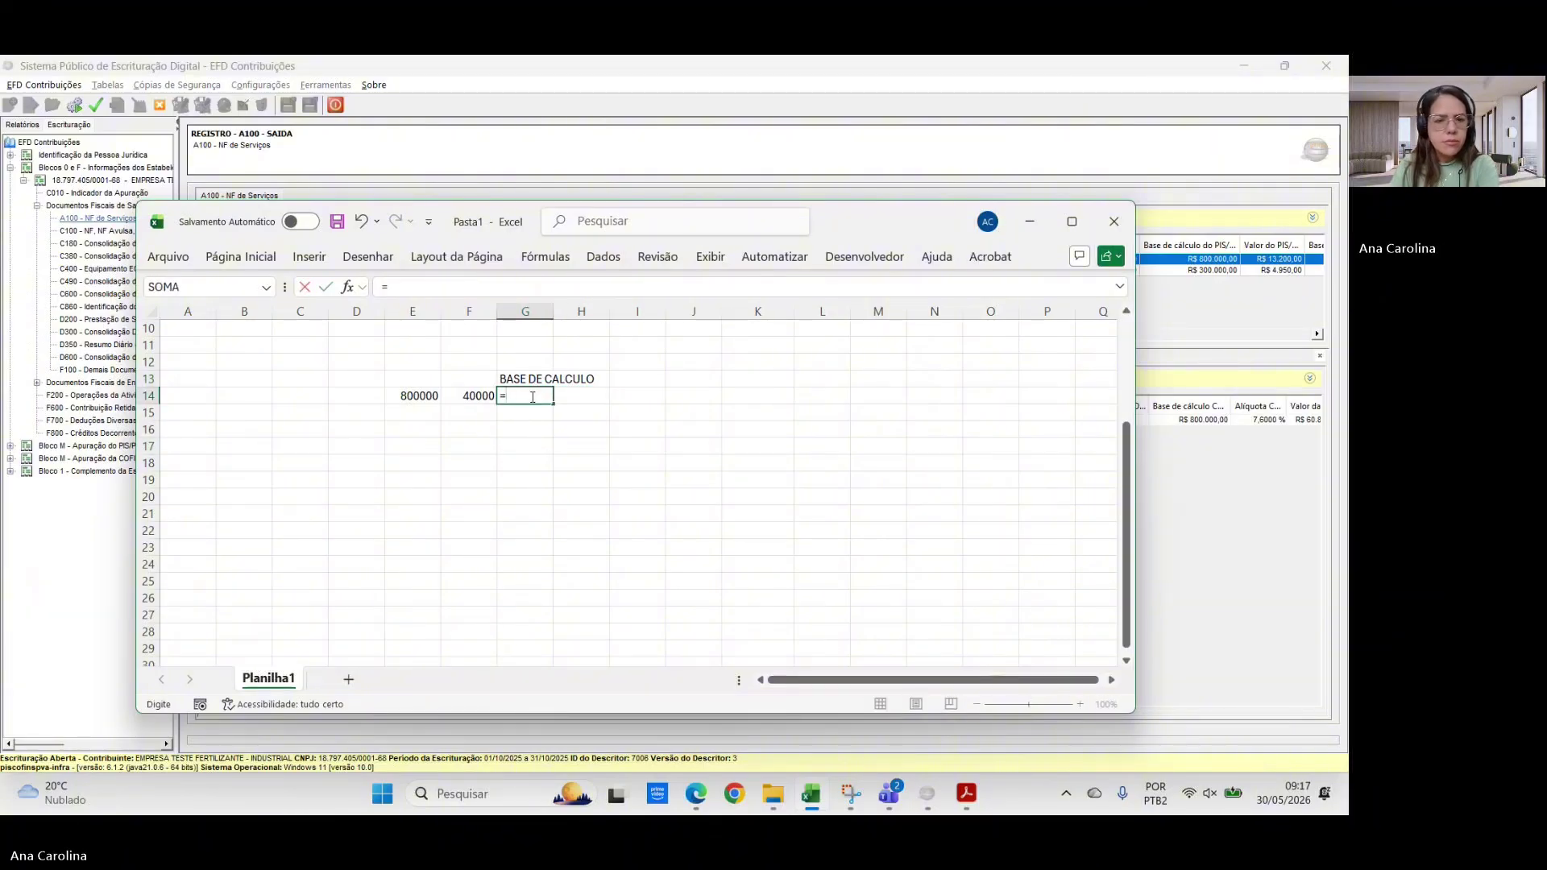
{"action": "left_click", "coordinate": [419, 400]}
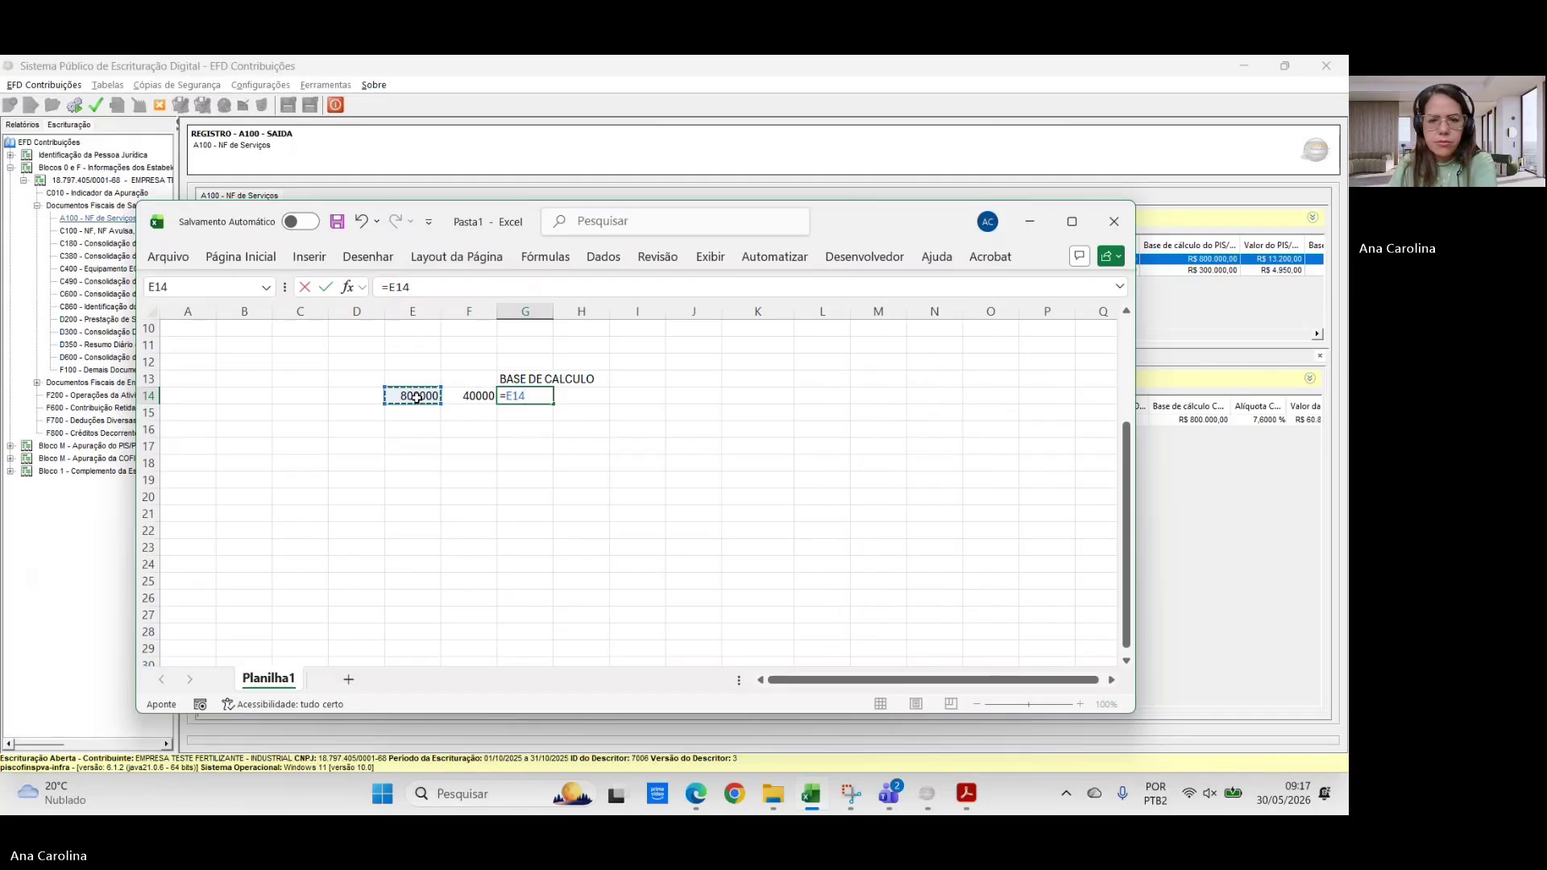
{"action": "type", "text": "-"}
{"action": "left_click", "coordinate": [469, 400]}
{"action": "key", "text": "Return"}
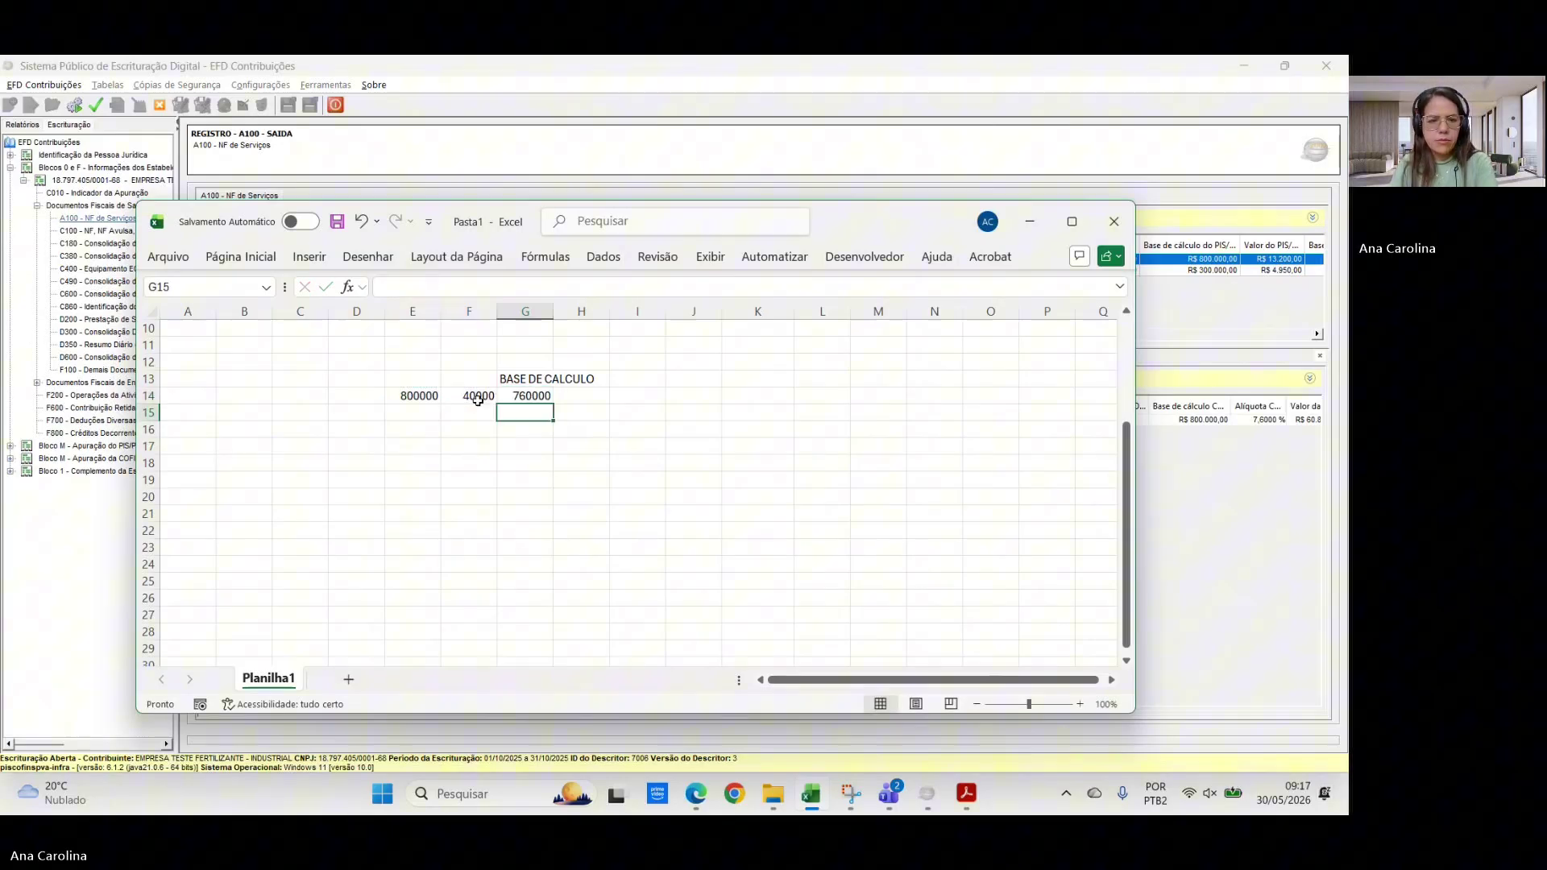
- Format cells E13:G14 with a thousands separator and two decimal places
{"action": "left_click", "coordinate": [566, 445]}
{"action": "left_click", "coordinate": [529, 403]}
{"action": "left_click_drag", "start_coordinate": [383, 379], "coordinate": [514, 395]}
{"action": "left_click", "coordinate": [240, 257]}
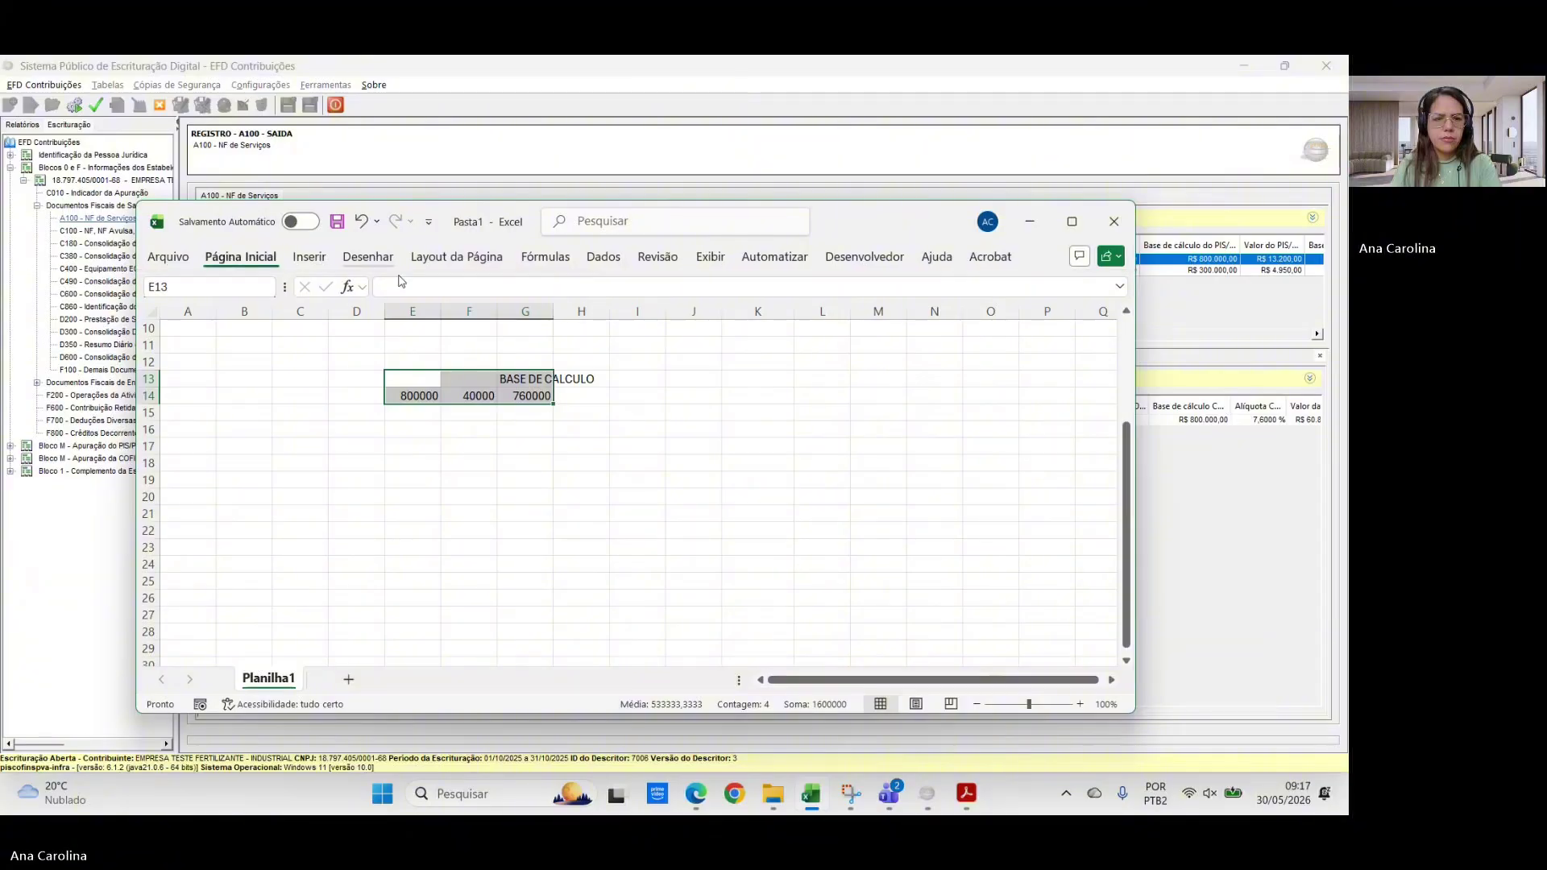
{"action": "left_click", "coordinate": [589, 305]}
{"action": "left_click", "coordinate": [560, 475]}
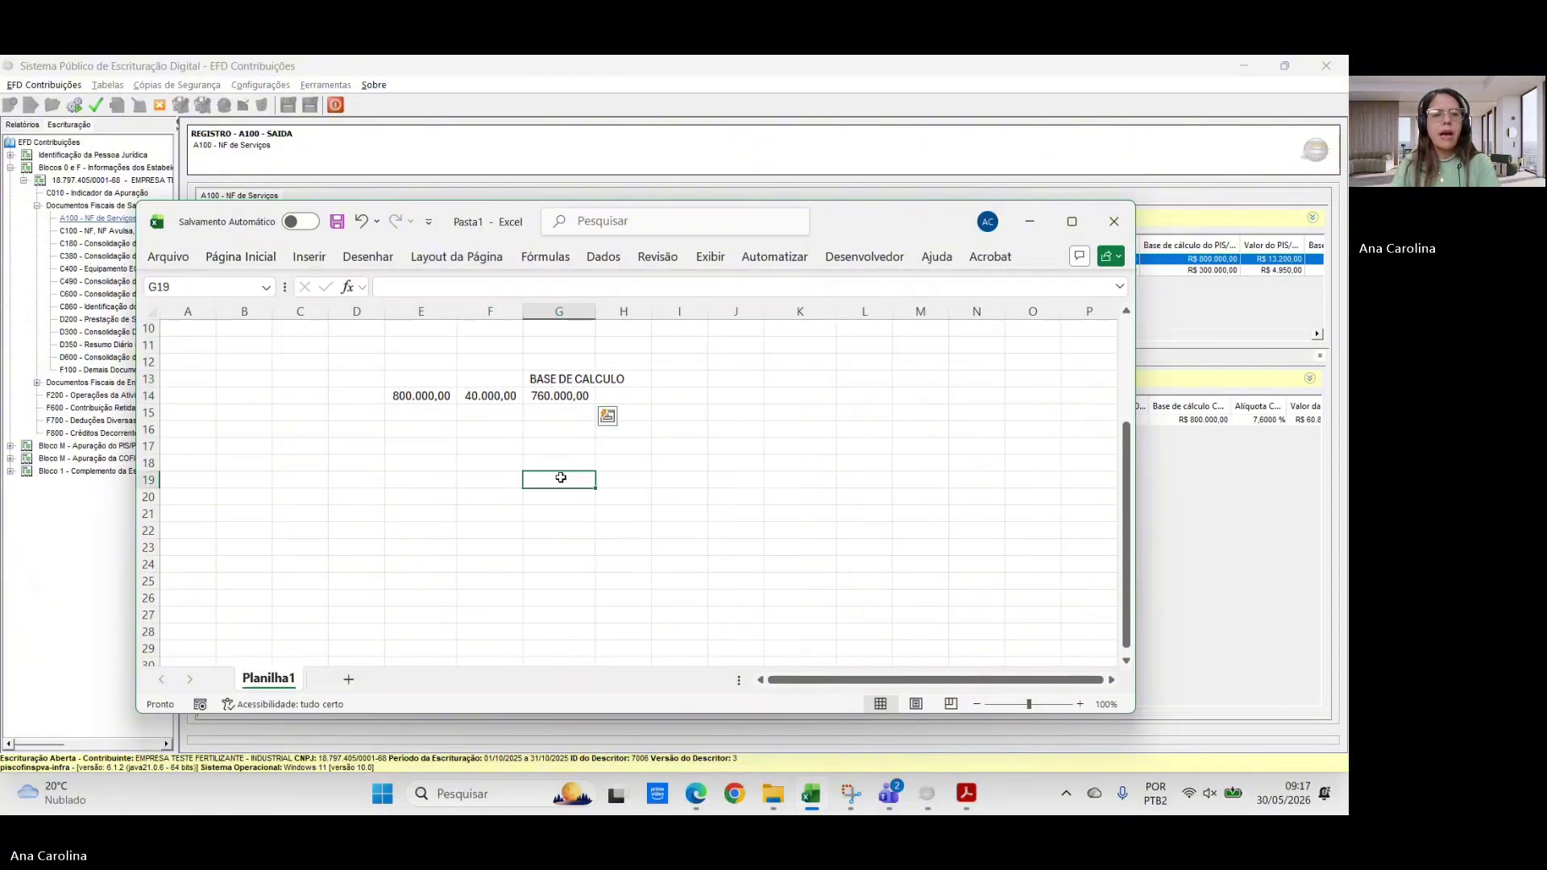
- Enter the PIS rate 1,65% in cell F16 and the COFINS rate 7,60% in cell F17
{"action": "left_click", "coordinate": [487, 461]}
{"action": "left_click", "coordinate": [562, 398]}
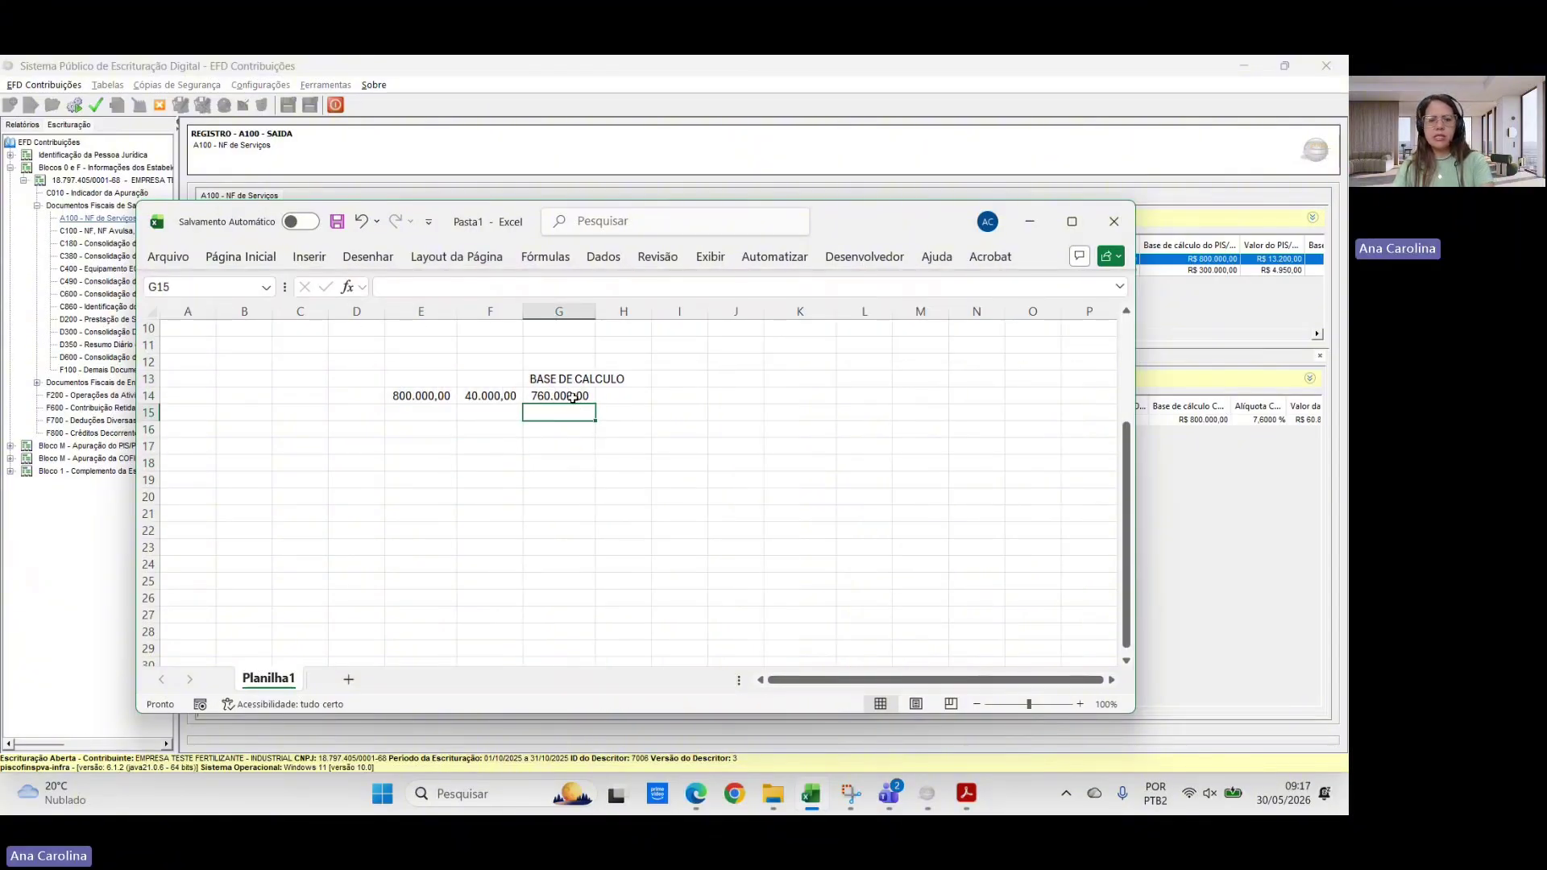
{"action": "left_click", "coordinate": [542, 431]}
{"action": "left_click", "coordinate": [500, 432]}
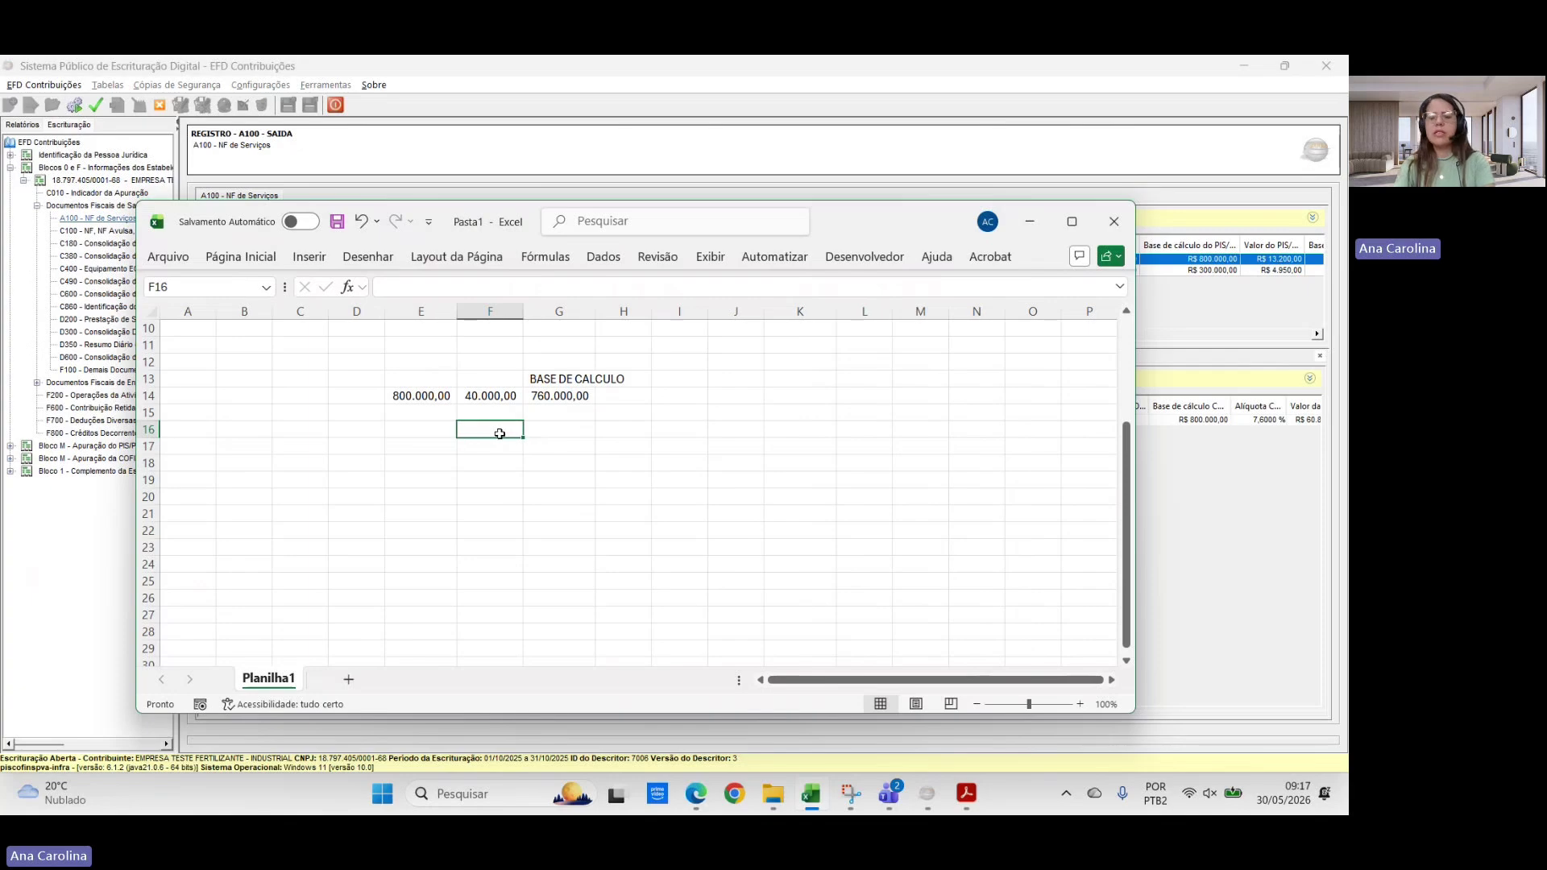
{"action": "type", "text": "1,65"}
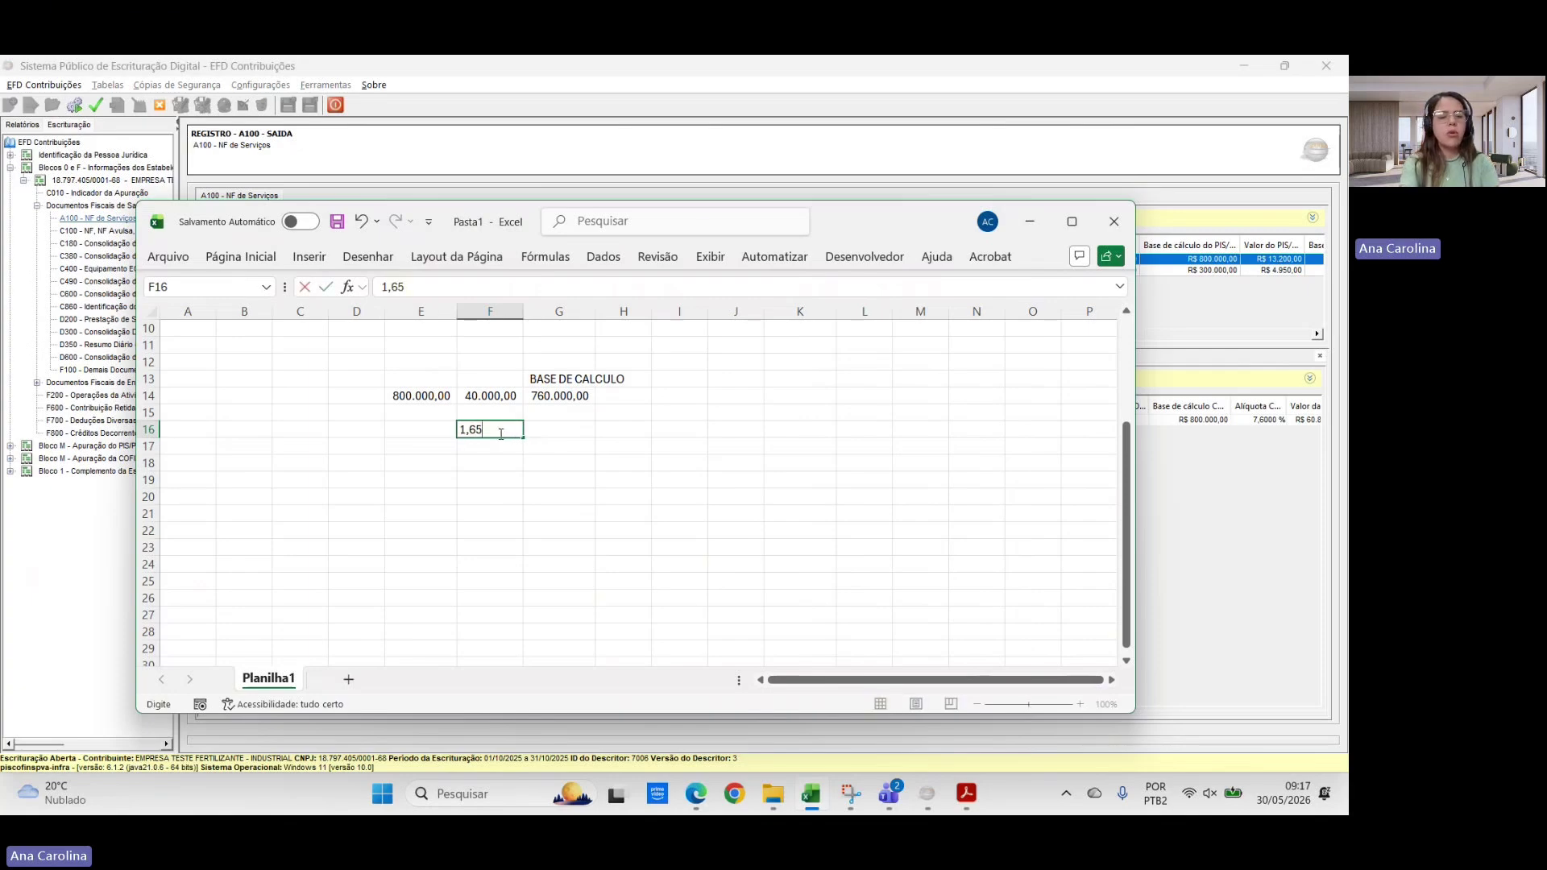
{"action": "type", "text": "%"}
{"action": "left_click", "coordinate": [496, 449]}
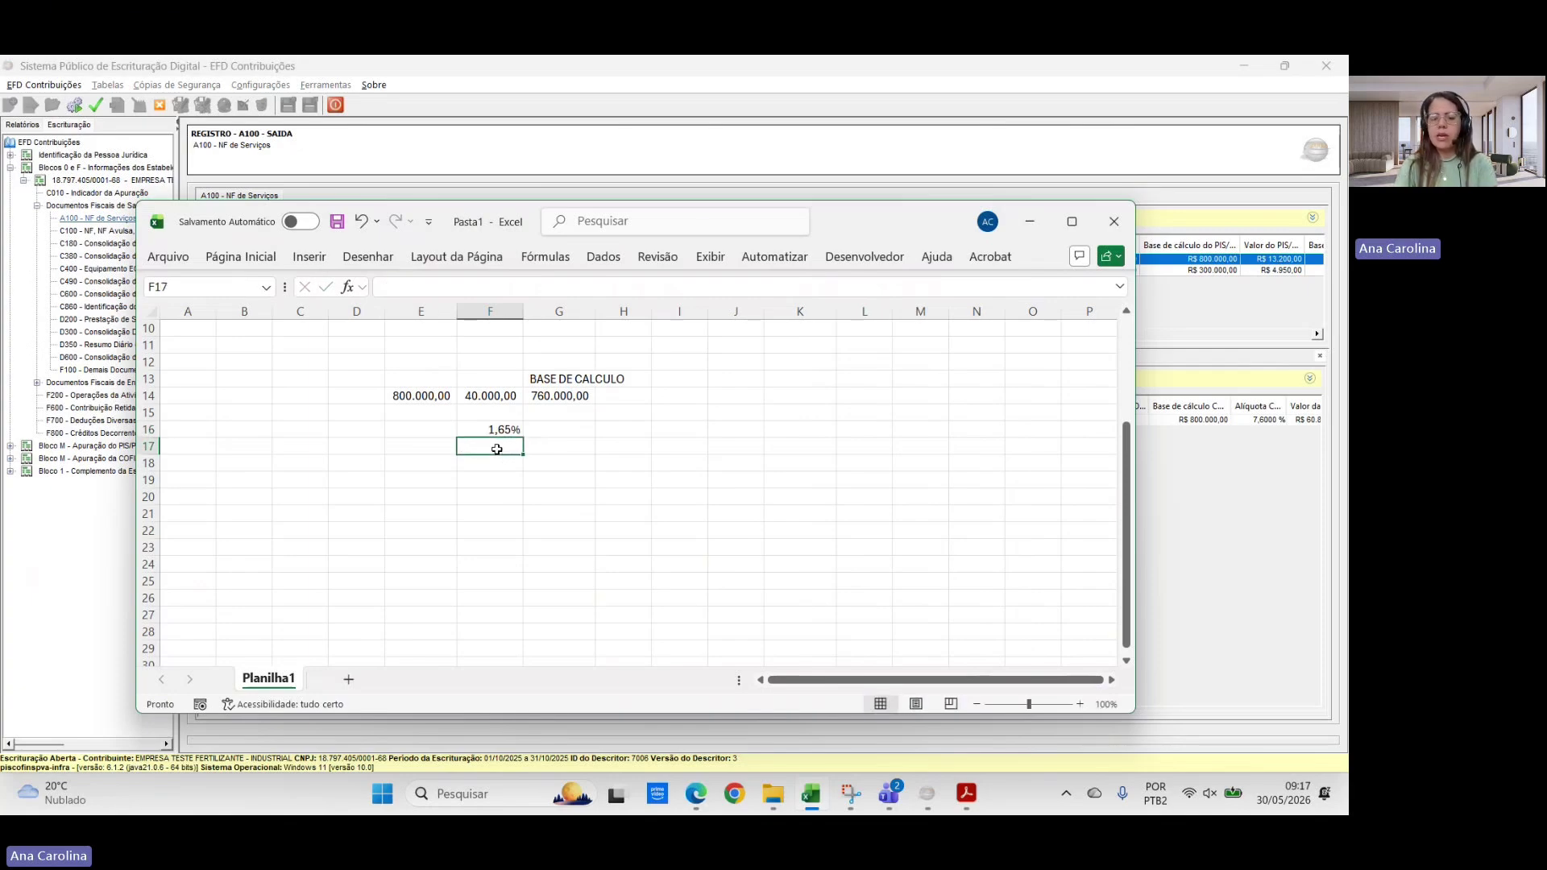
{"action": "type", "text": "7,6"}
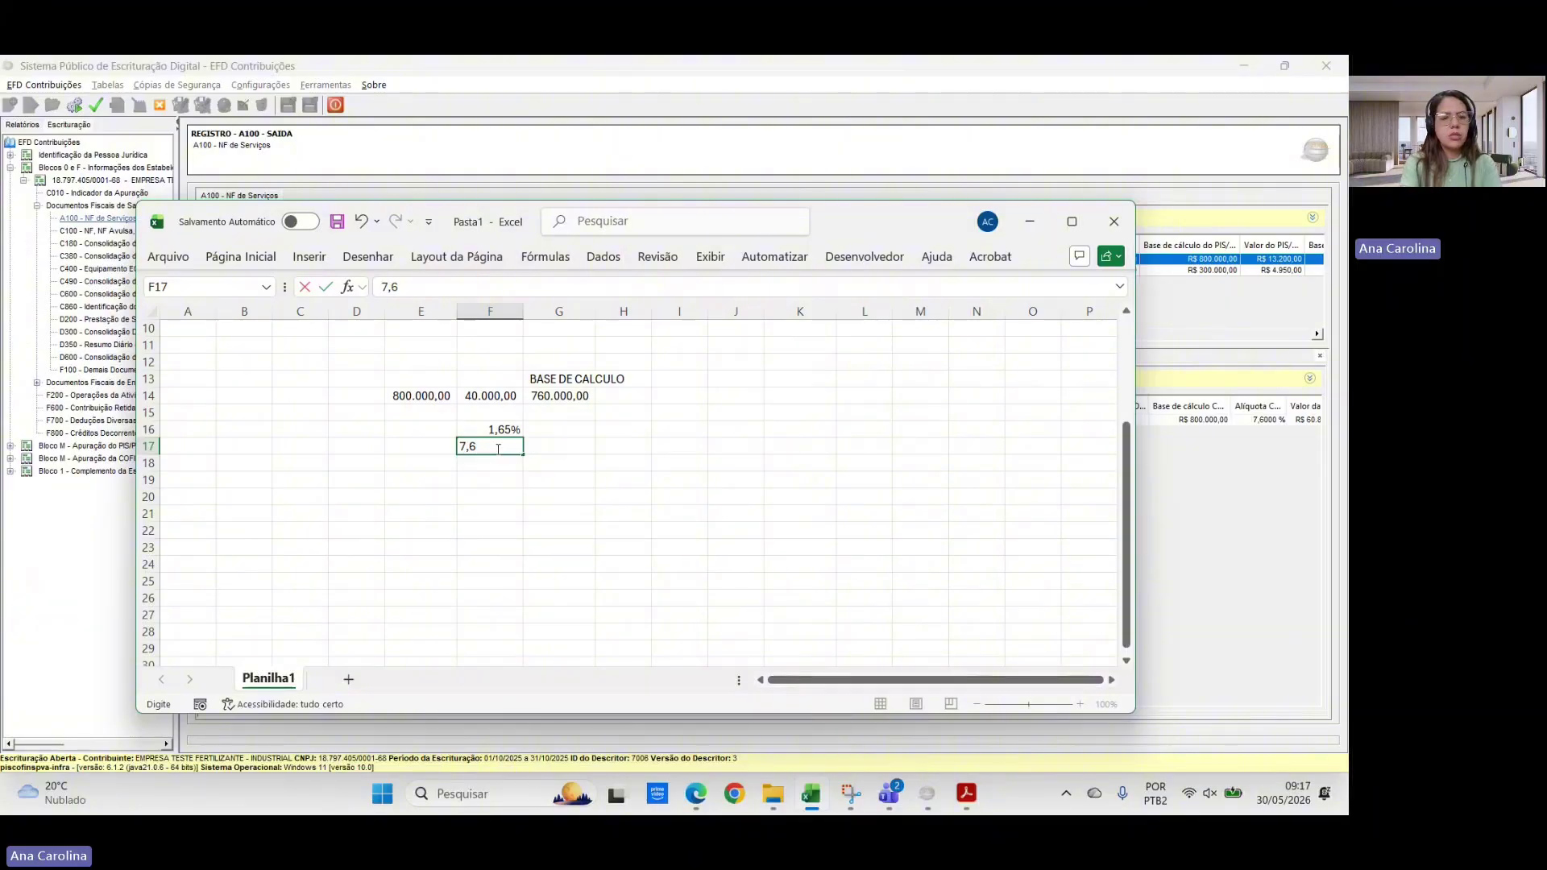
{"action": "type", "text": "0%"}
{"action": "left_click", "coordinate": [563, 520]}
{"action": "left_click_drag", "start_coordinate": [493, 431], "coordinate": [493, 447]}
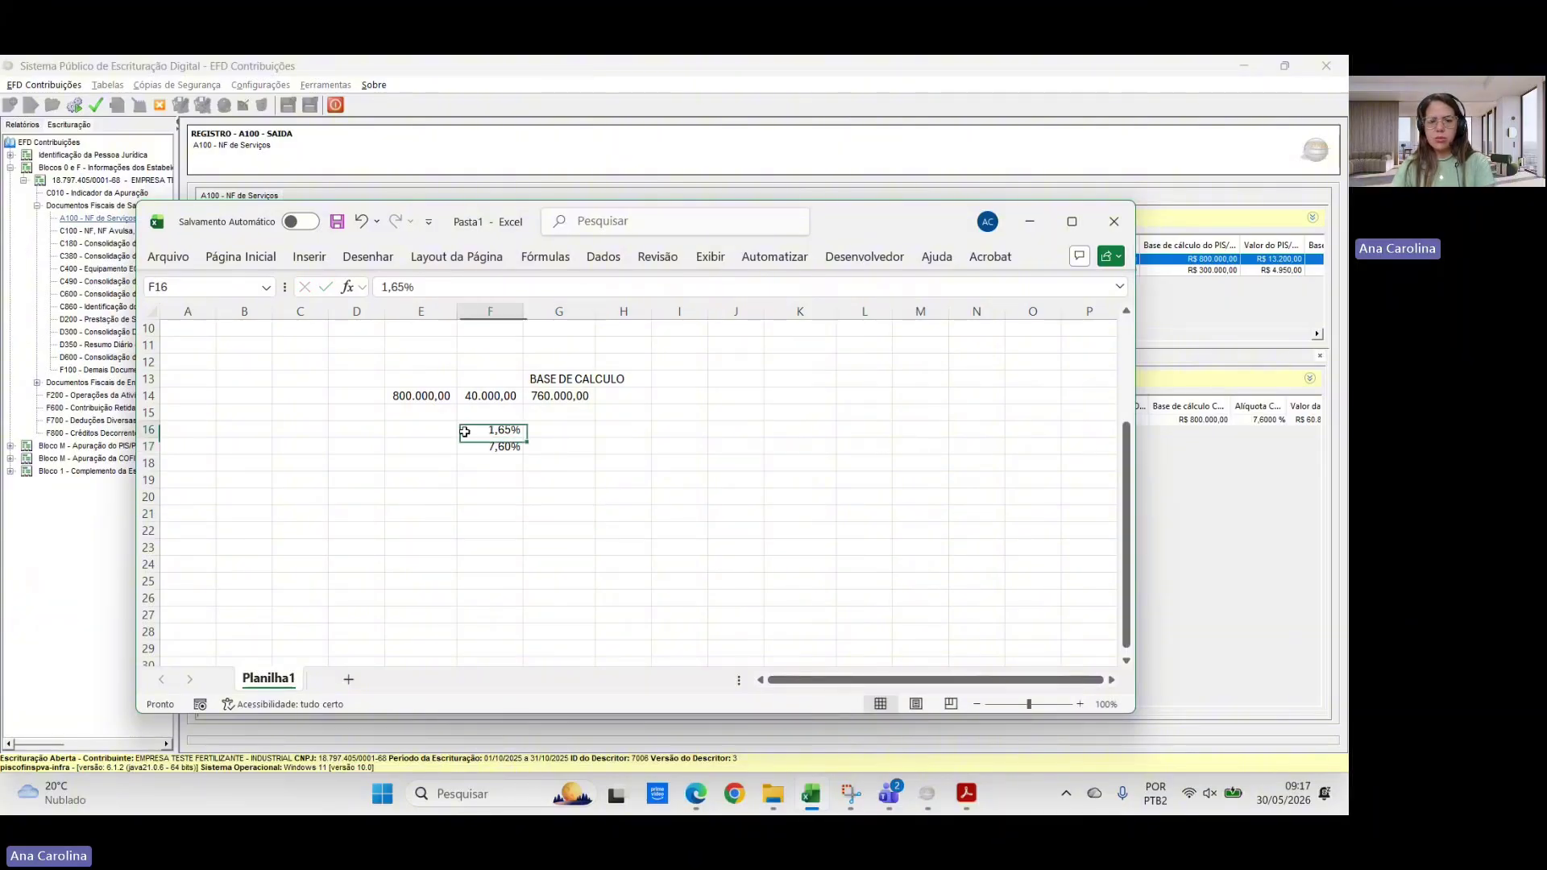
- Calculate the PIS amount in cell G16 with the formula =G14*F16
{"action": "left_click", "coordinate": [561, 431]}
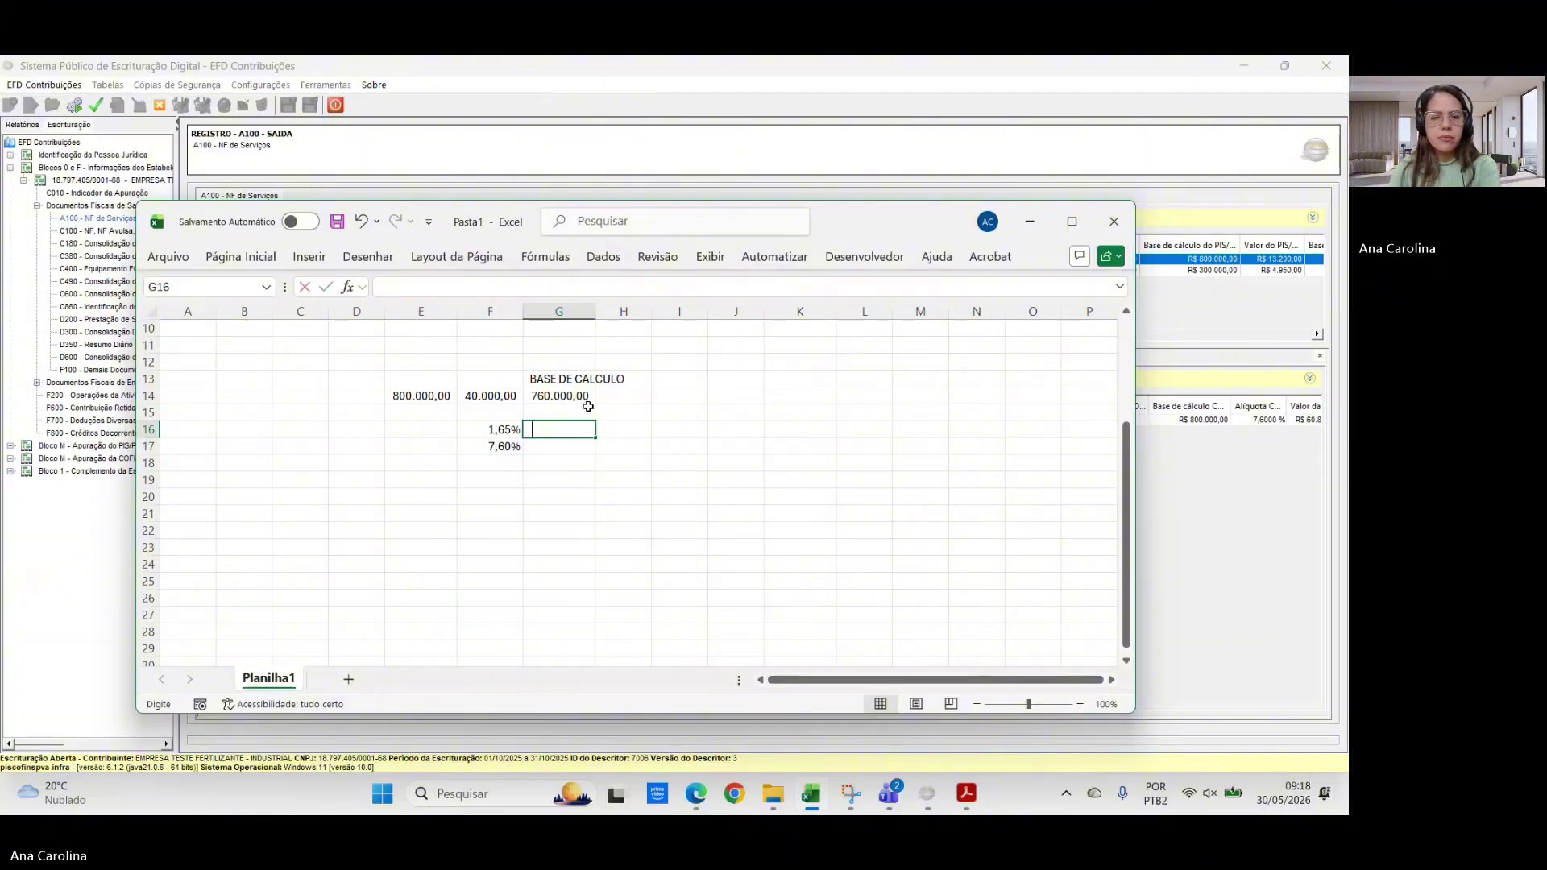
{"action": "type", "text": "="}
{"action": "left_click", "coordinate": [558, 395]}
{"action": "type", "text": "*"}
{"action": "left_click", "coordinate": [499, 433]}
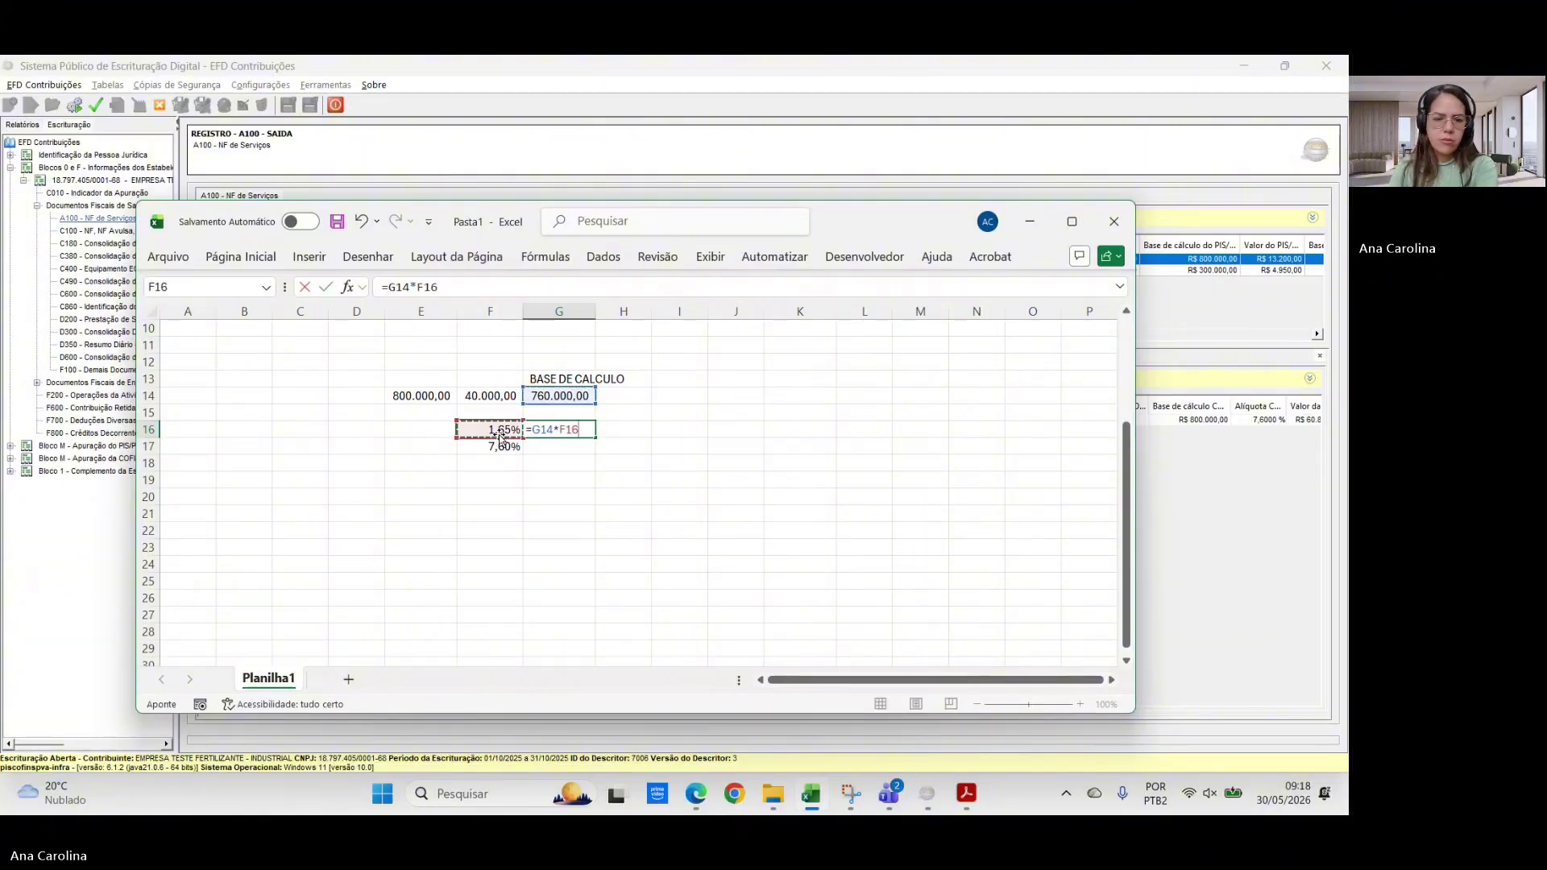
{"action": "key", "text": "Return"}
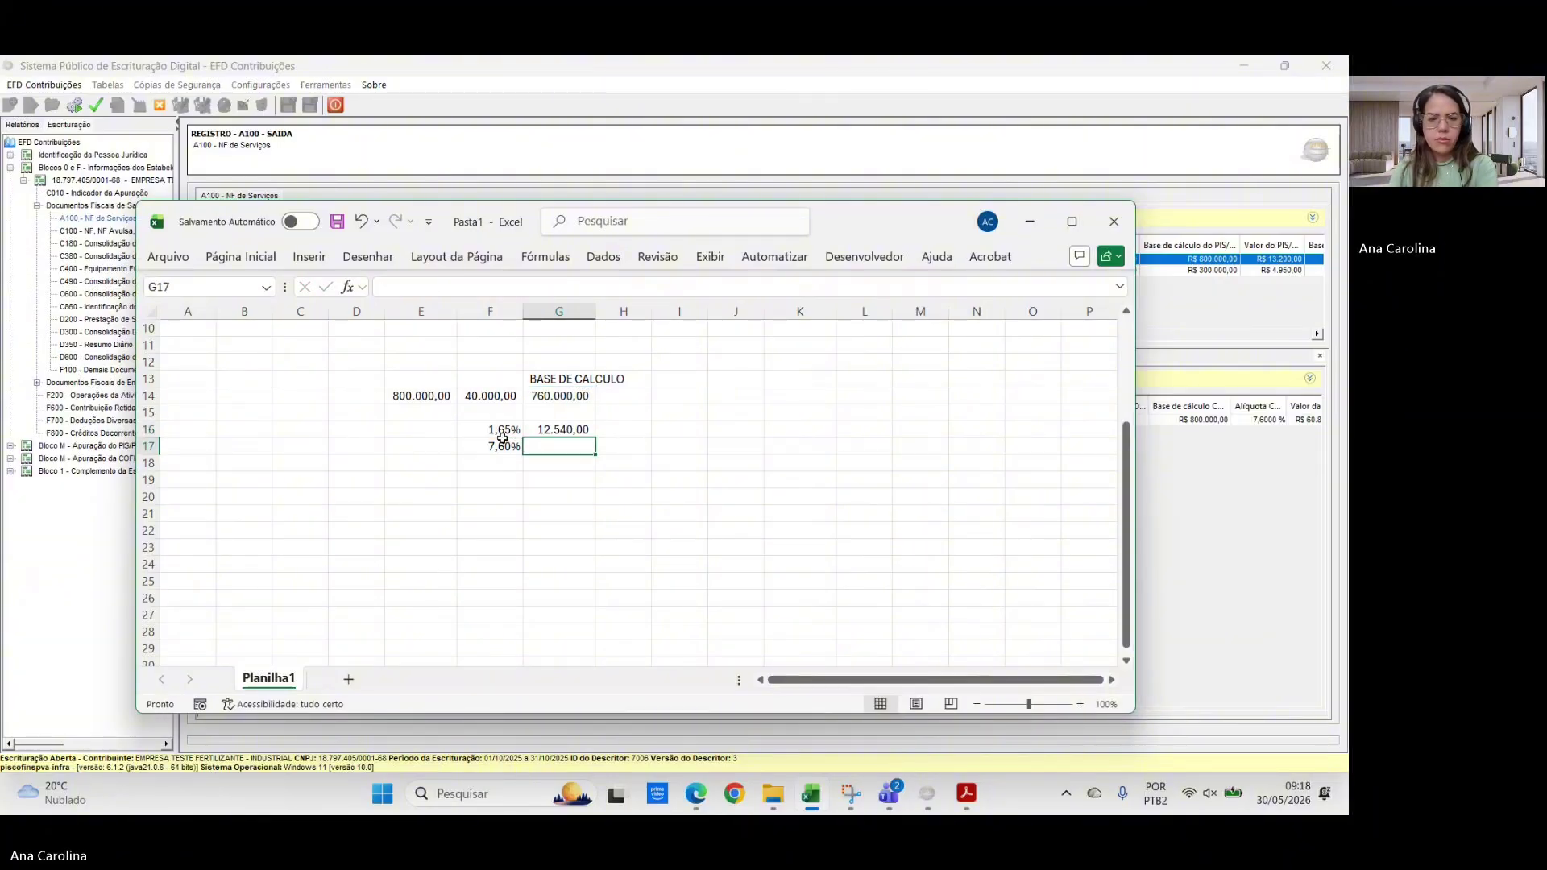
- Calculate the COFINS amount in cell G17 with the formula =G14*F17
{"action": "type", "text": "="}
{"action": "key", "text": "Up"}
{"action": "key", "text": "Up"}
{"action": "key", "text": "Up"}
{"action": "type", "text": "*"}
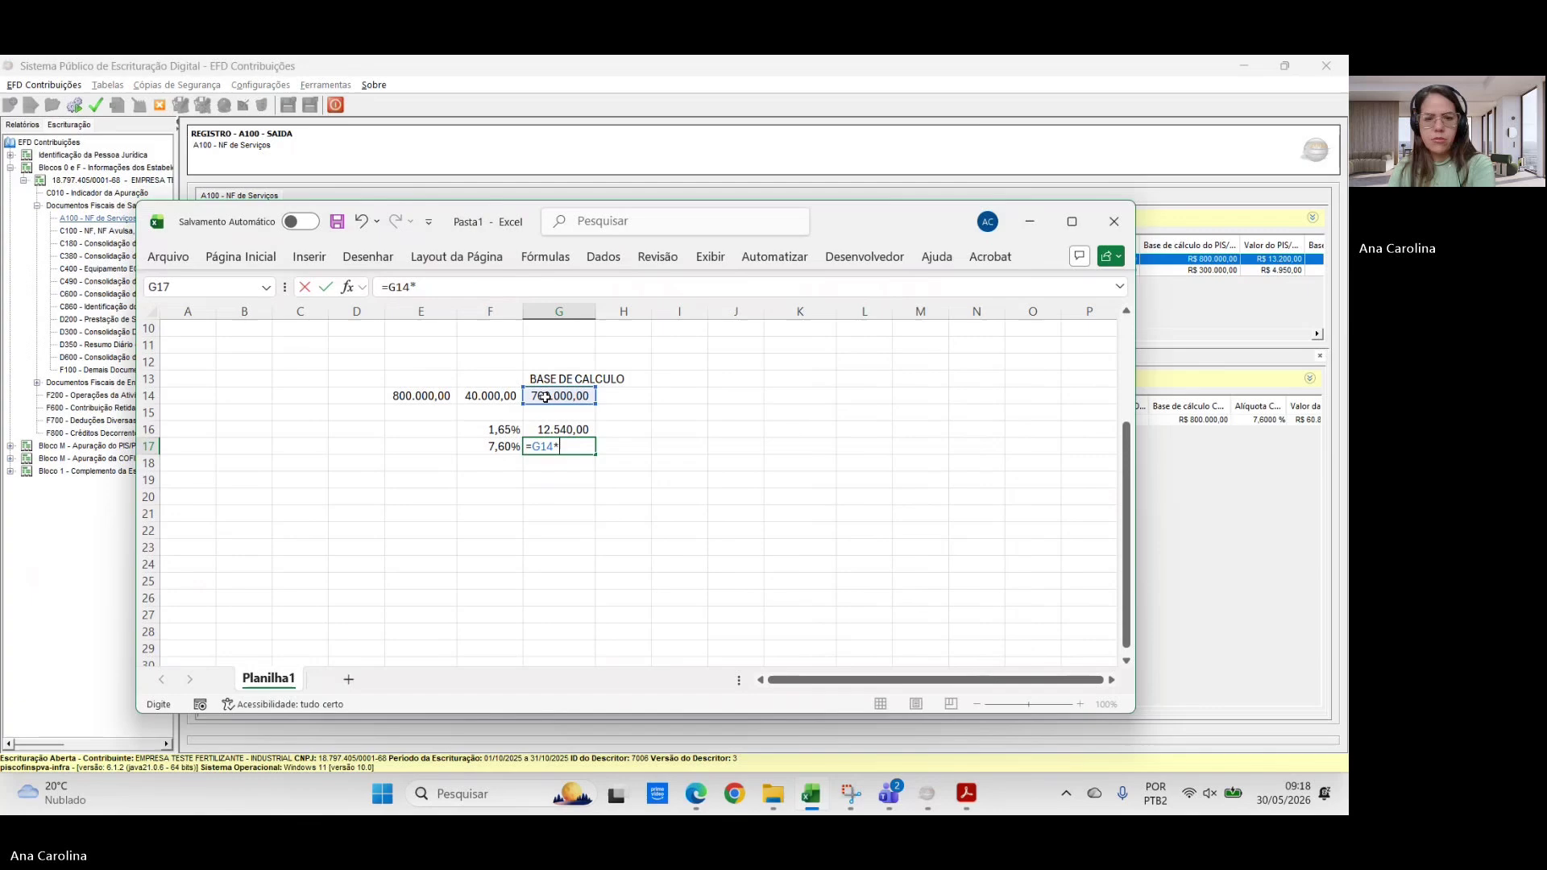
{"action": "left_click", "coordinate": [504, 446]}
{"action": "key", "text": "Return"}
- Widen column G so the BASE DE CALCULO label fits inside its cell
{"action": "left_click", "coordinate": [573, 499]}
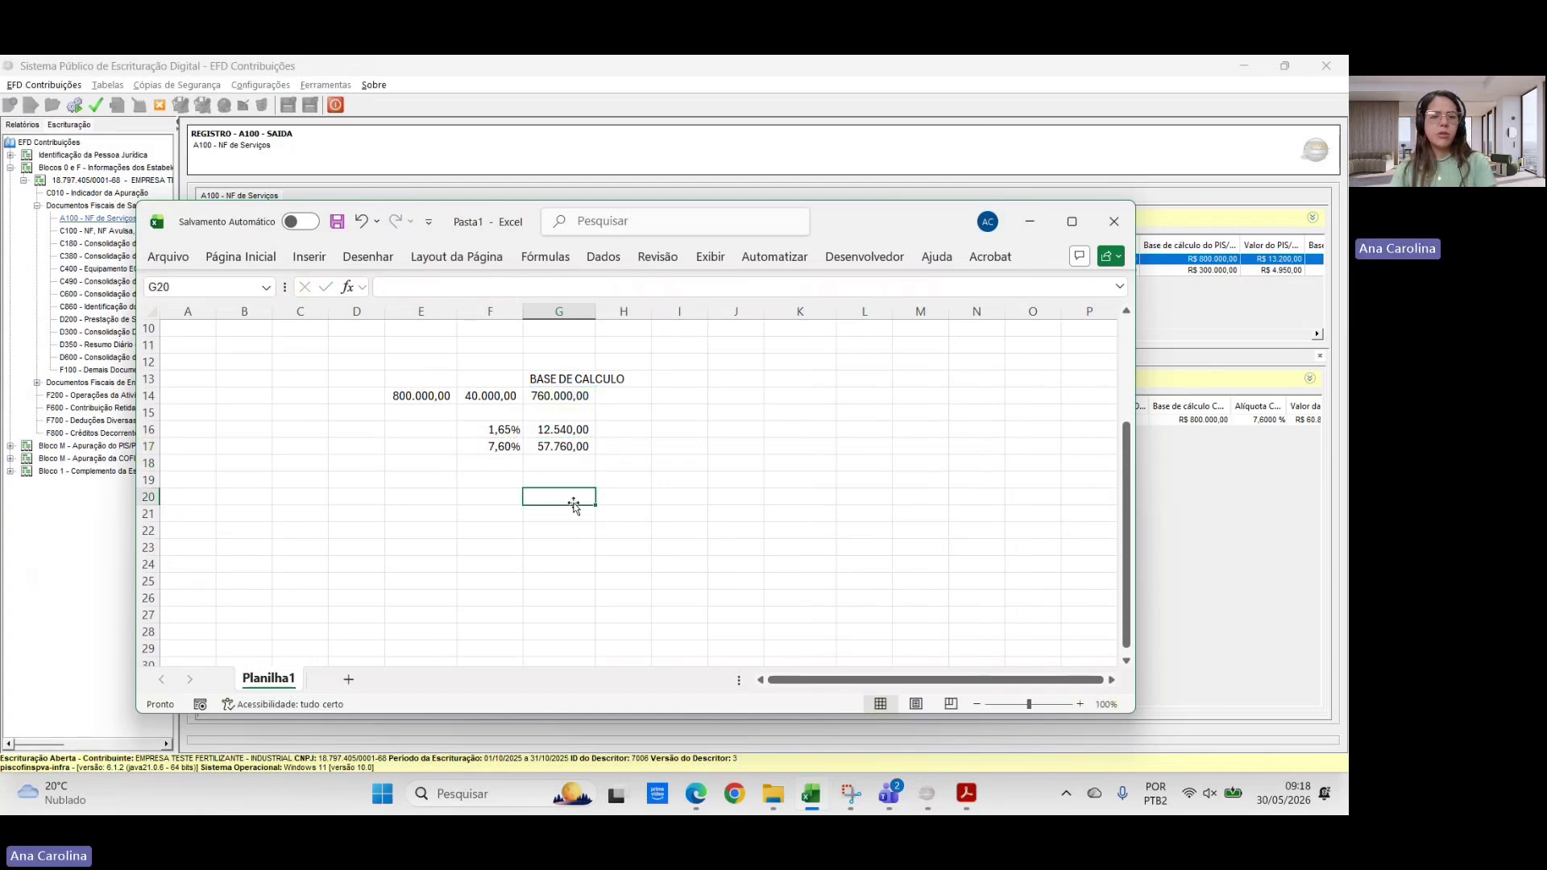
{"action": "left_click", "coordinate": [589, 513]}
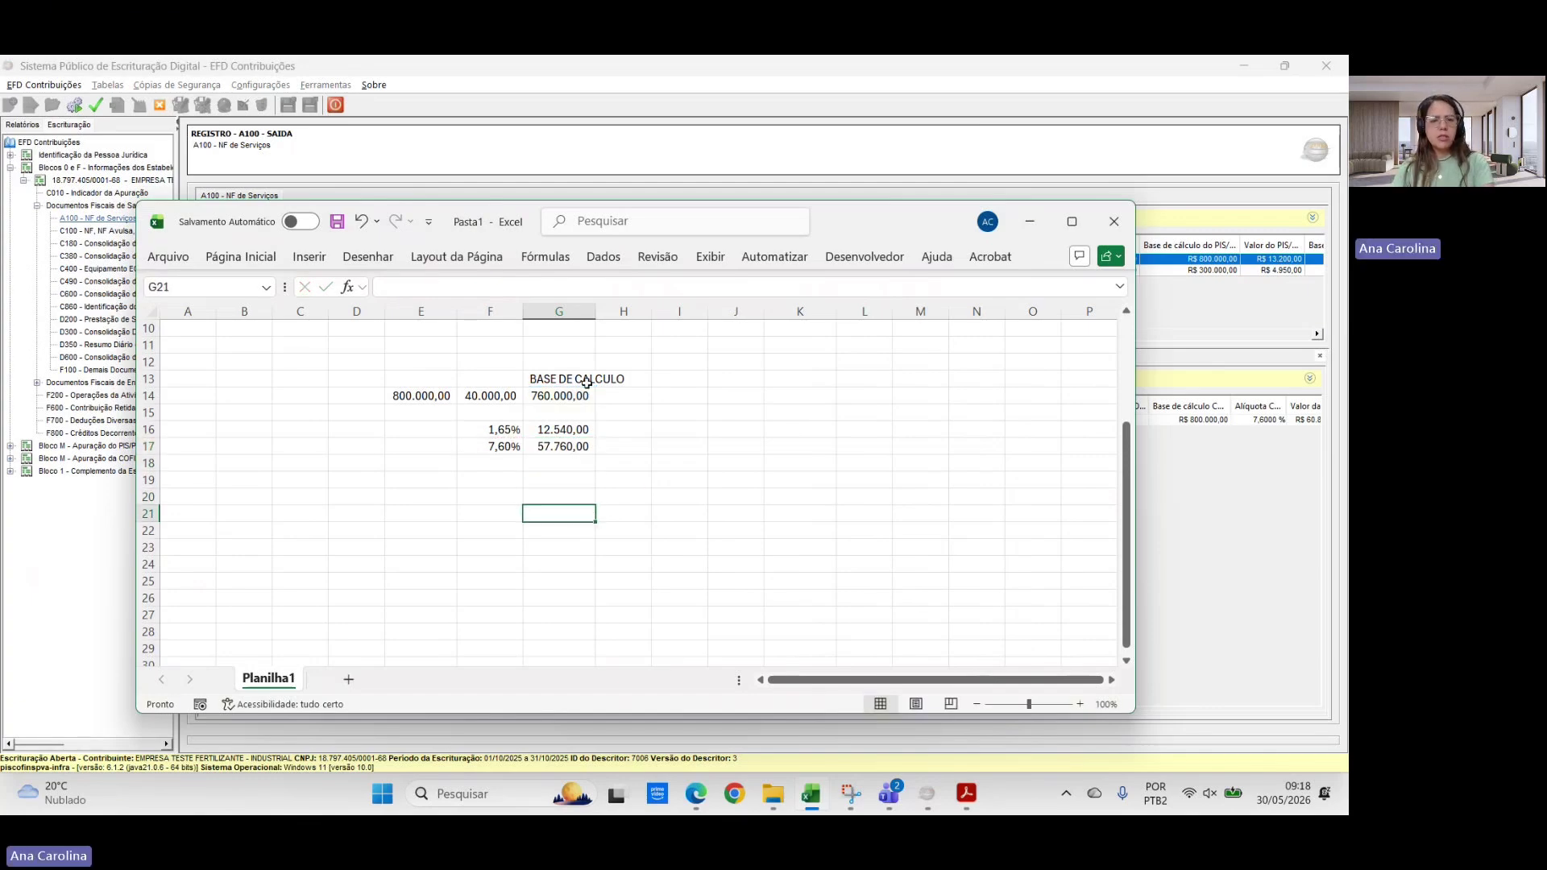
{"action": "left_click_drag", "start_coordinate": [597, 311], "coordinate": [647, 311]}
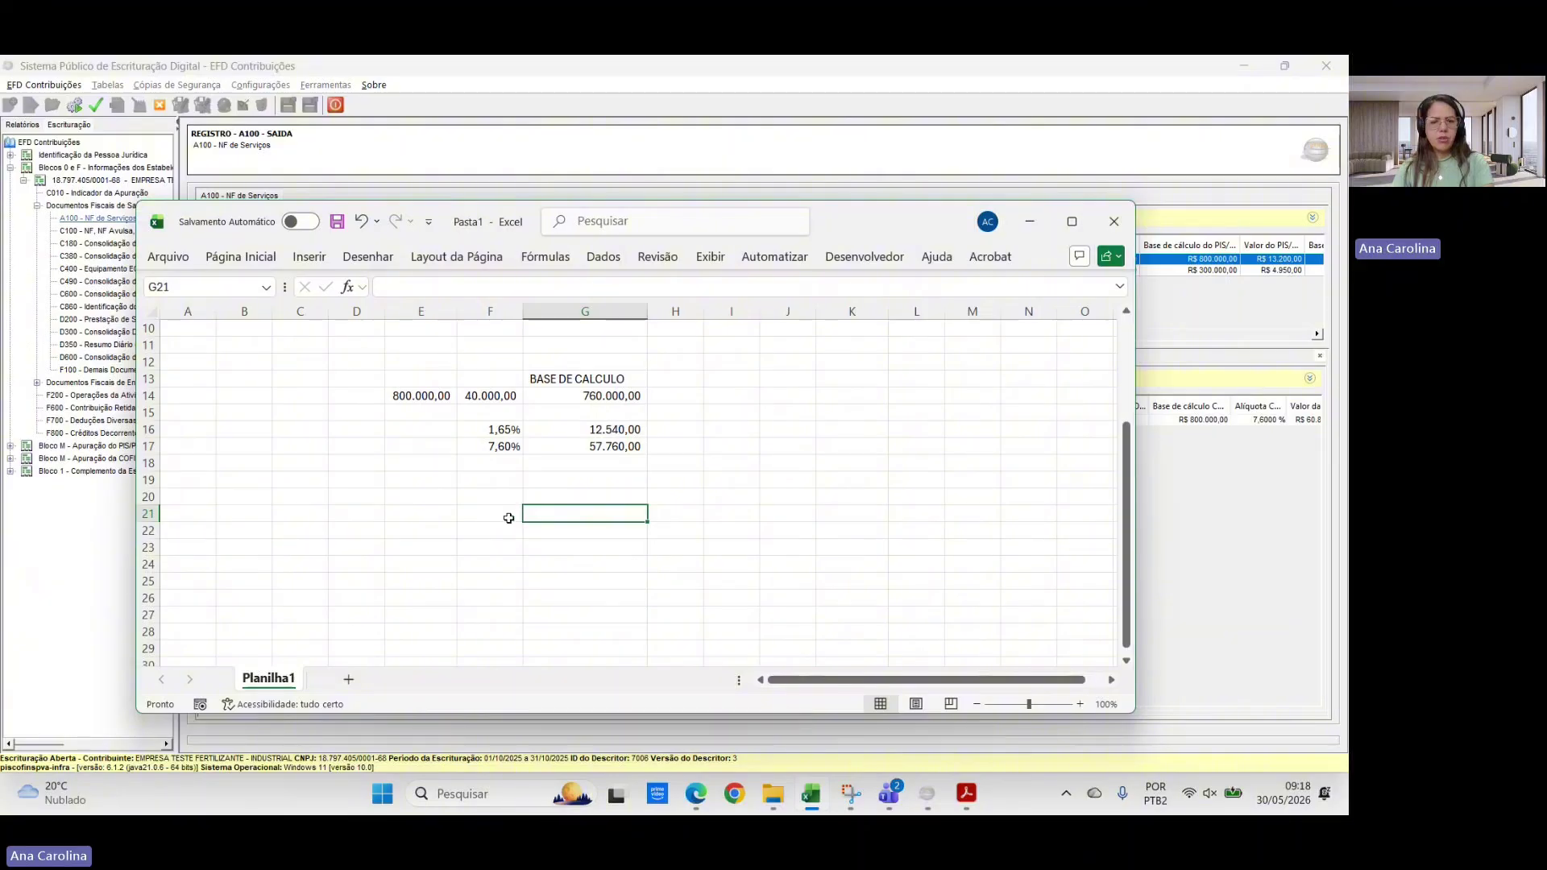
- Switch to EFD Contribuições and set Valor do PIS/Pasep to 12.540,00 in the open A100 service invoice
{"action": "key", "text": "alt+Tab"}
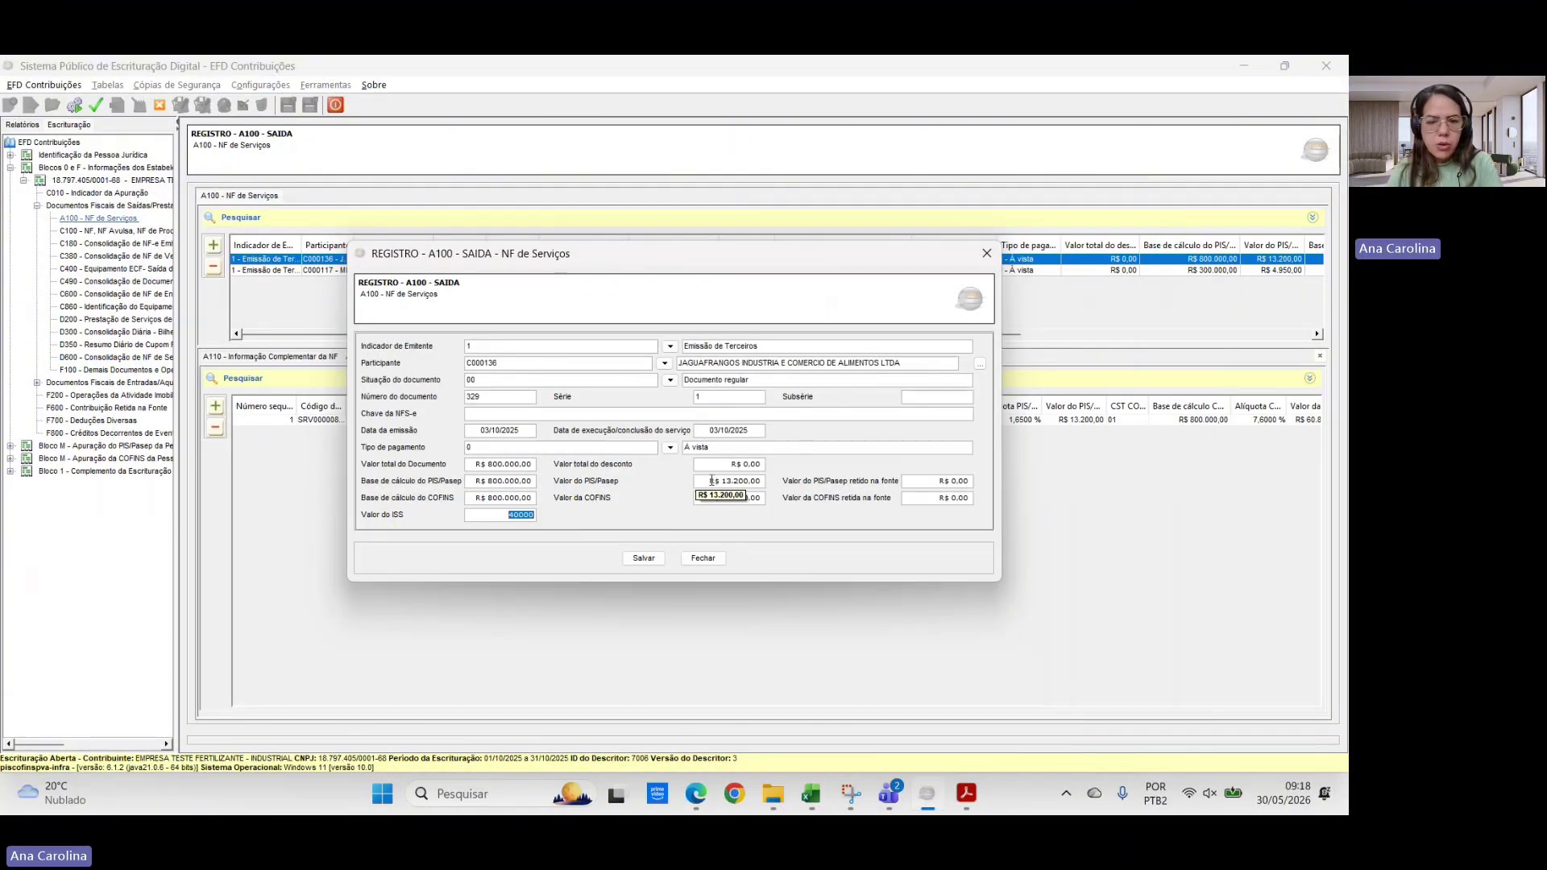
{"action": "left_click", "coordinate": [722, 484]}
{"action": "type", "text": "1"}
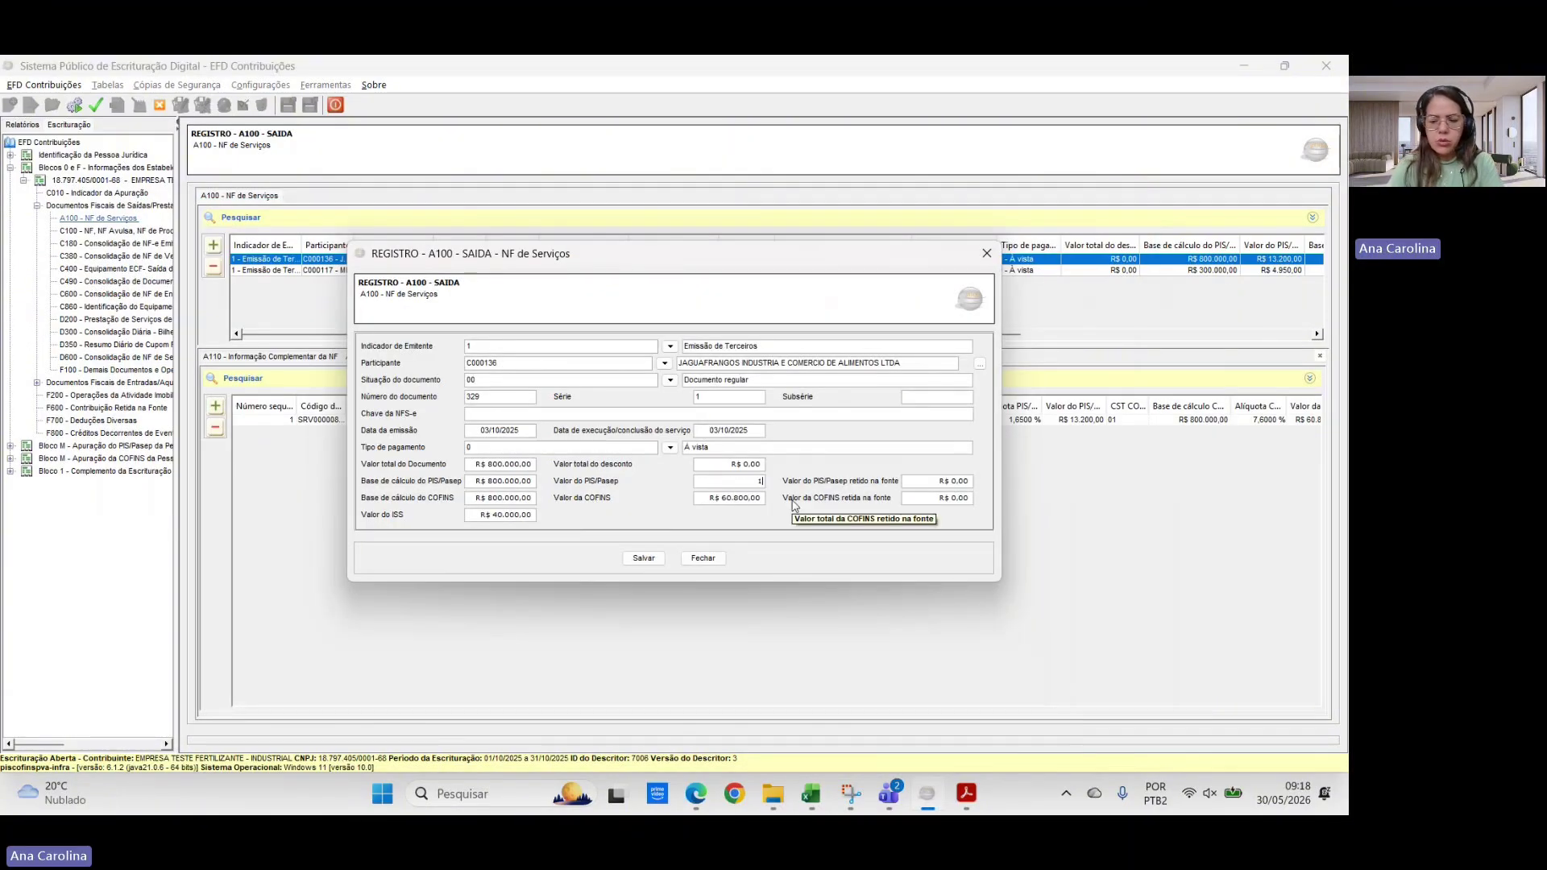
{"action": "type", "text": "2.540"}
{"action": "key", "text": "Tab"}
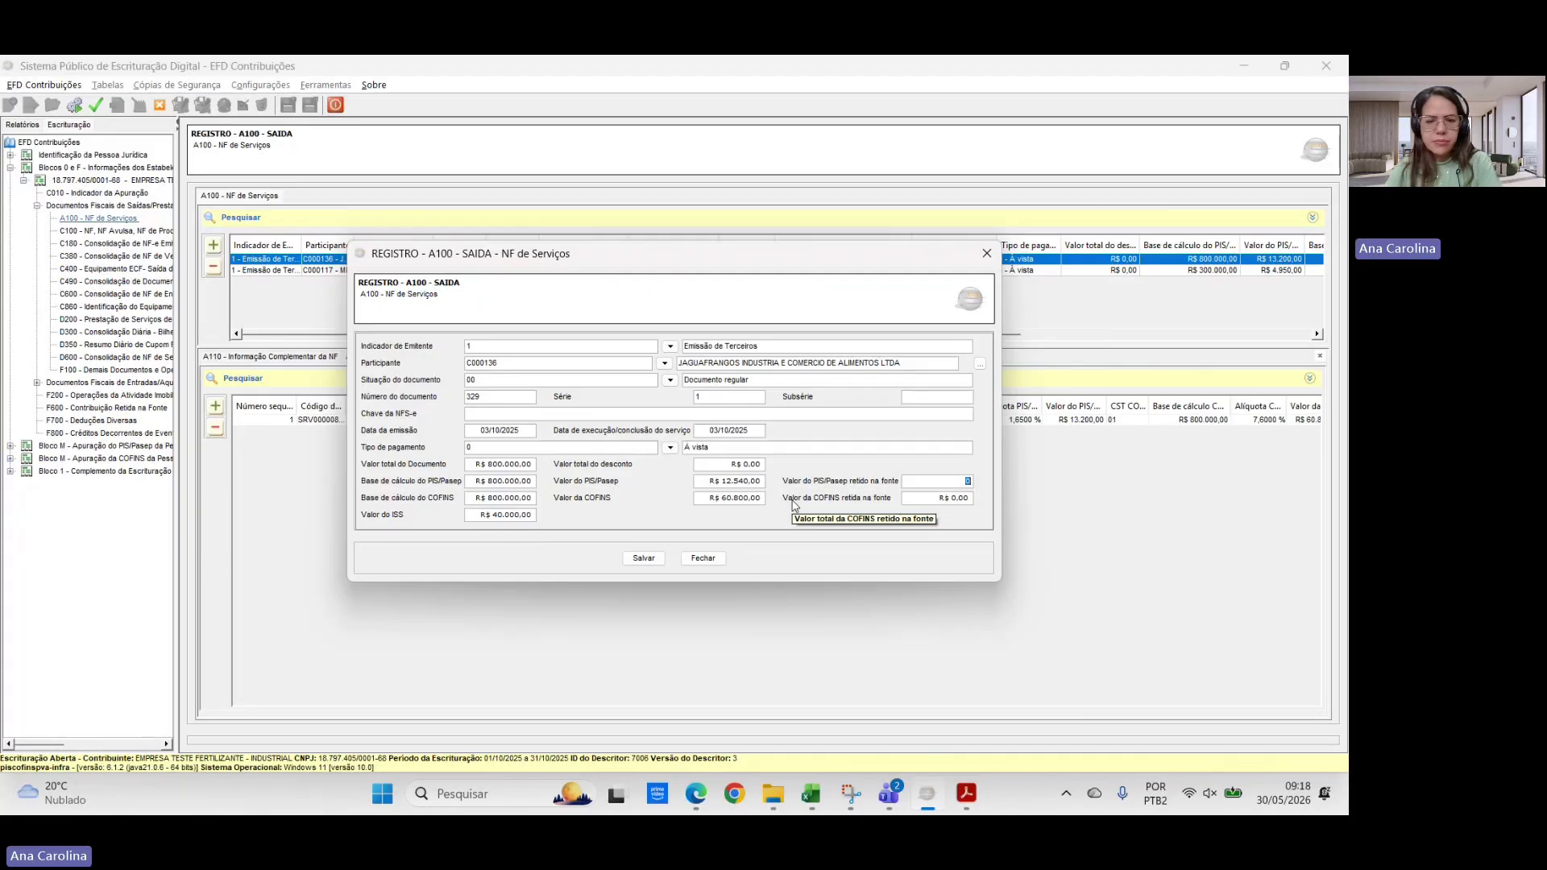
- Set Valor da COFINS to 57.760,00 from the worksheet in the A100 invoice, save it and recheck the record
{"action": "left_click", "coordinate": [730, 498]}
{"action": "key", "text": "alt+Tab"}
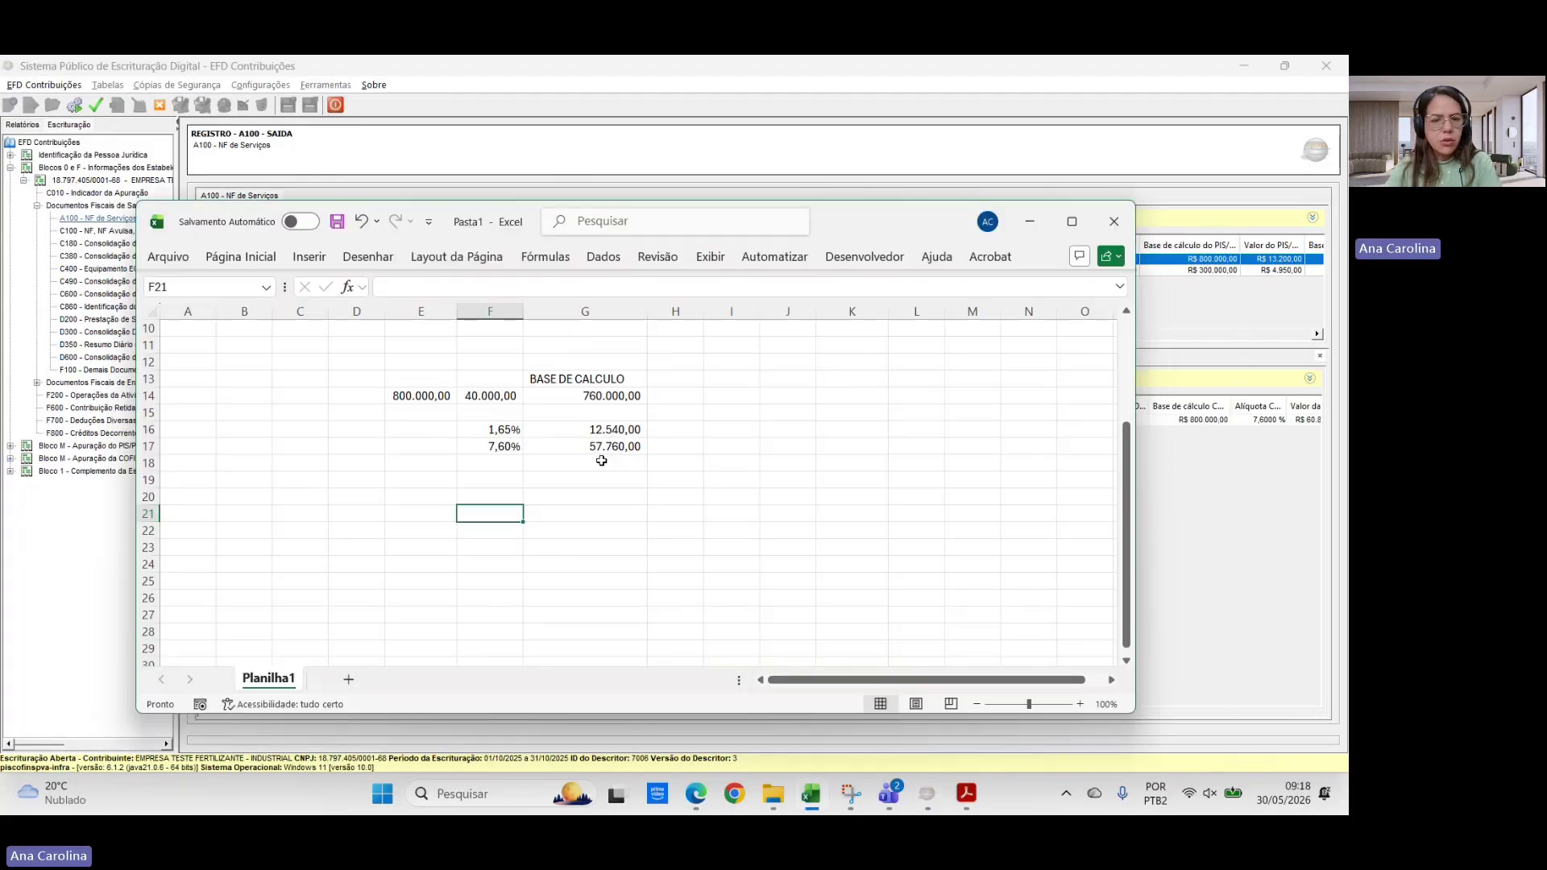
{"action": "key", "text": "alt+Tab"}
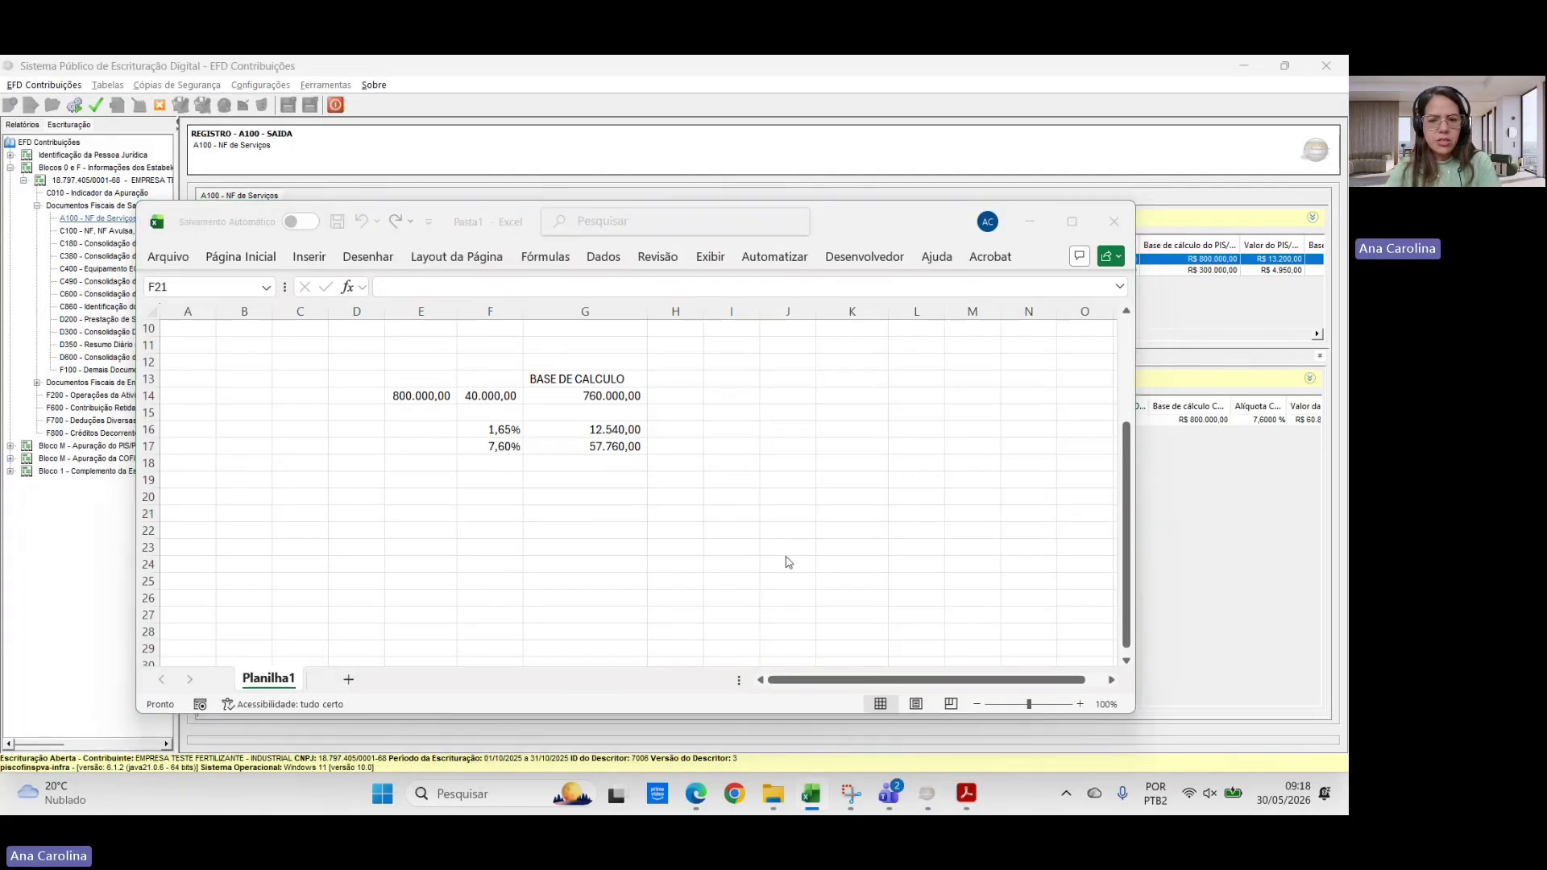
{"action": "type", "text": "57760"}
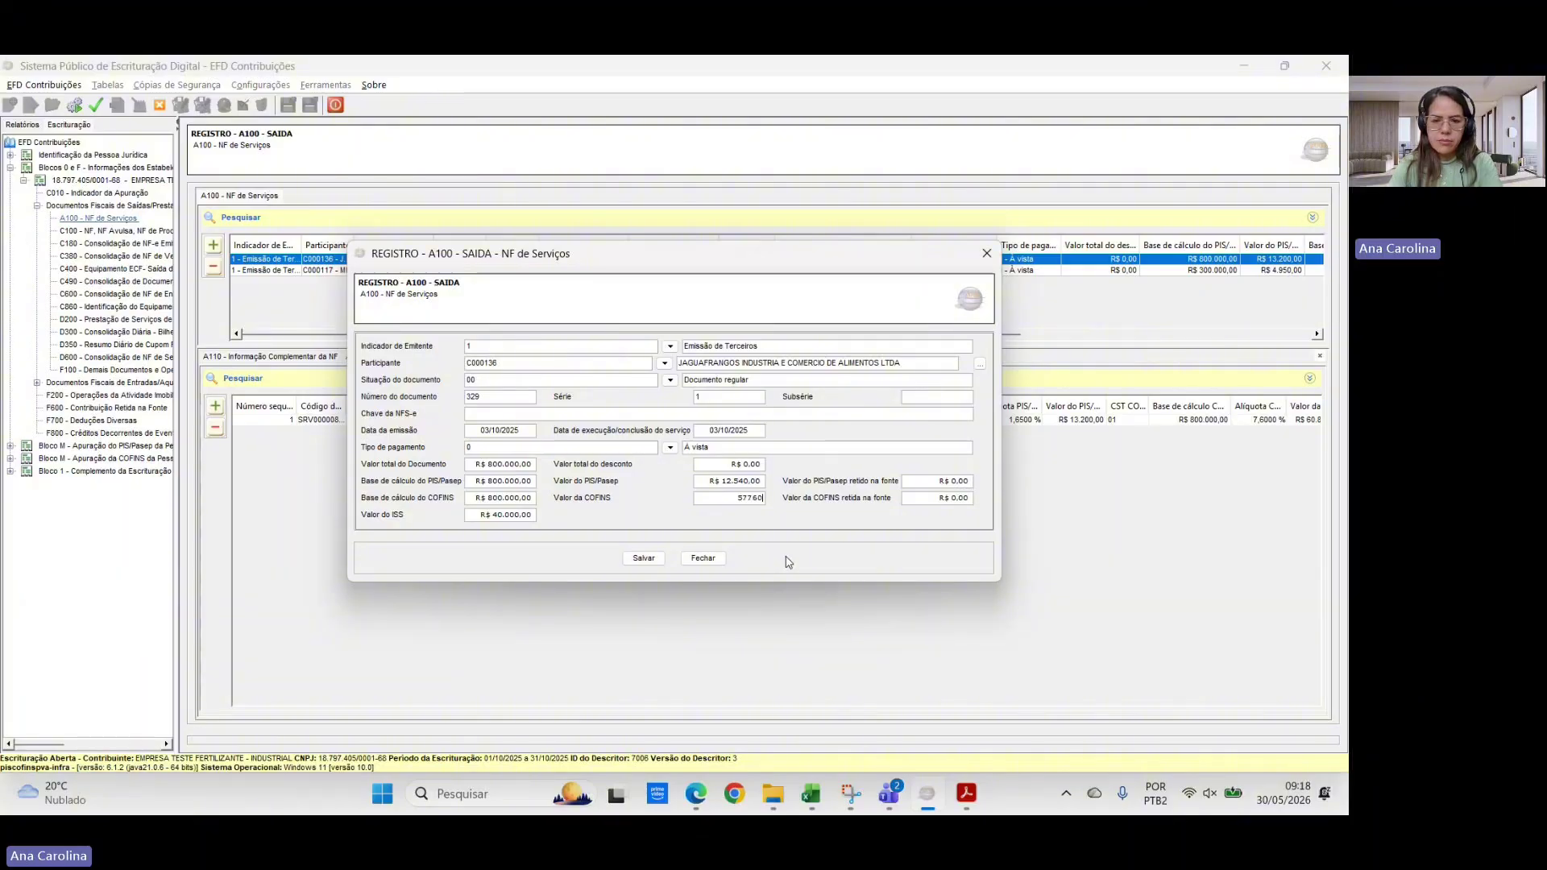
{"action": "key", "text": "alt+Tab"}
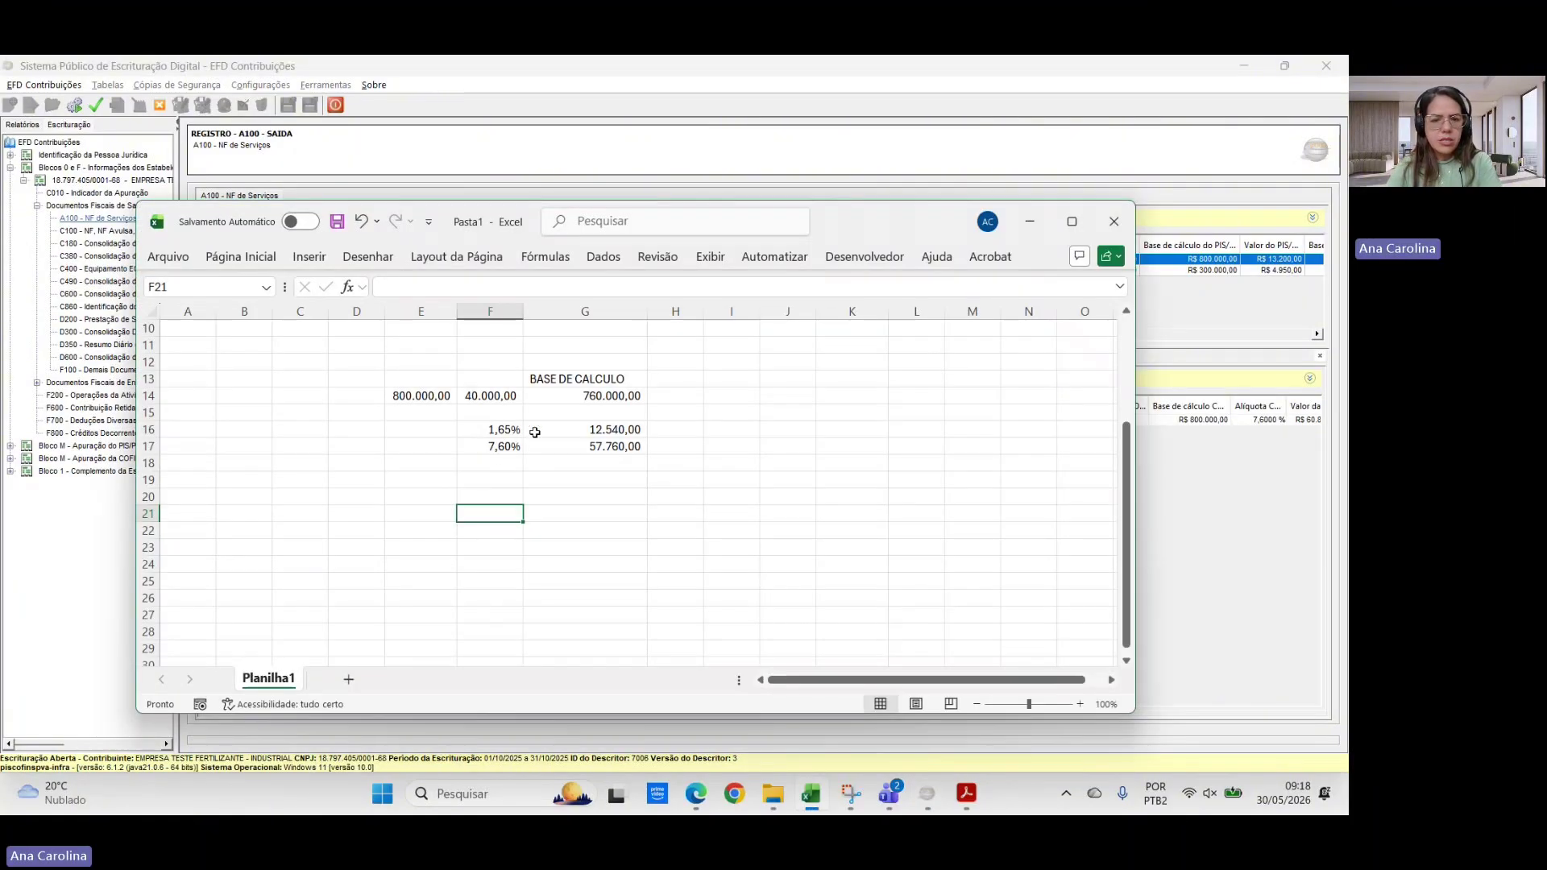
{"action": "key", "text": "alt+Tab"}
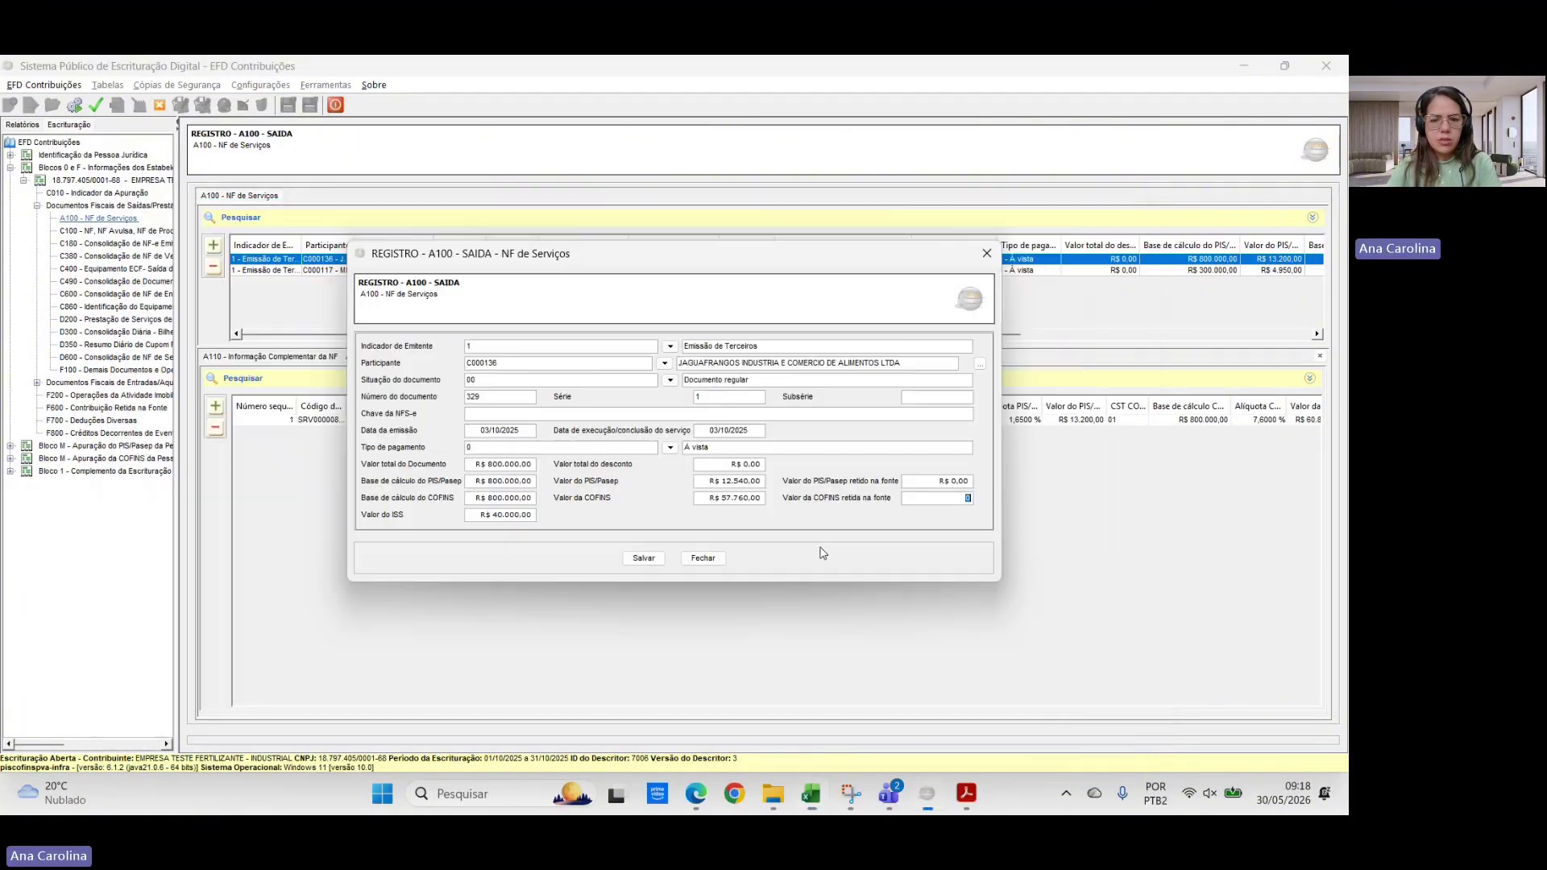
{"action": "left_click", "coordinate": [642, 560]}
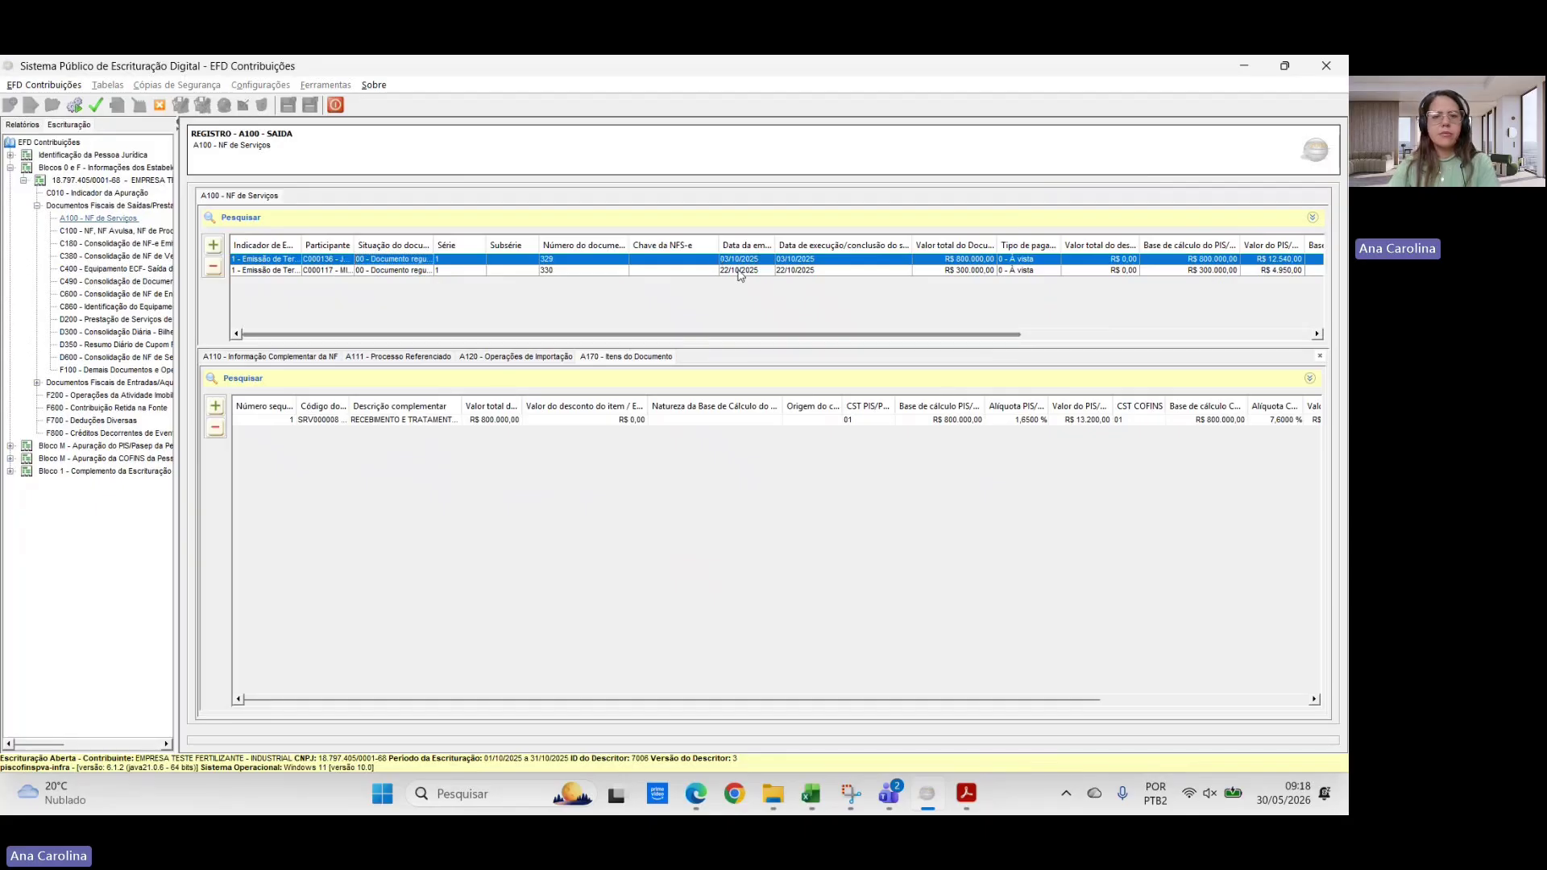
{"action": "double_click", "coordinate": [742, 263]}
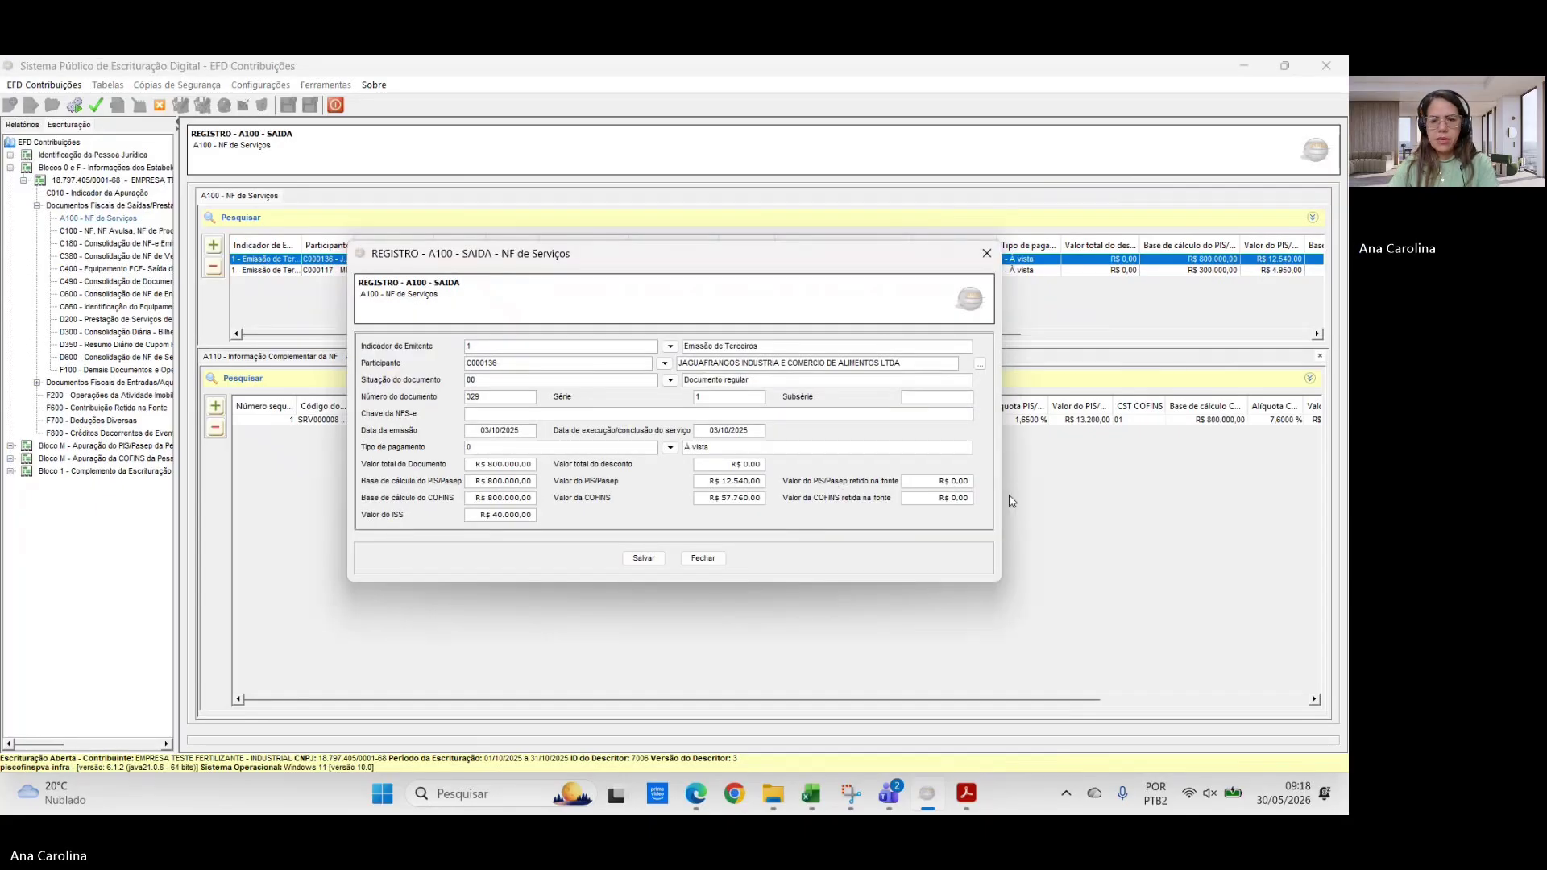
{"action": "left_click", "coordinate": [643, 560]}
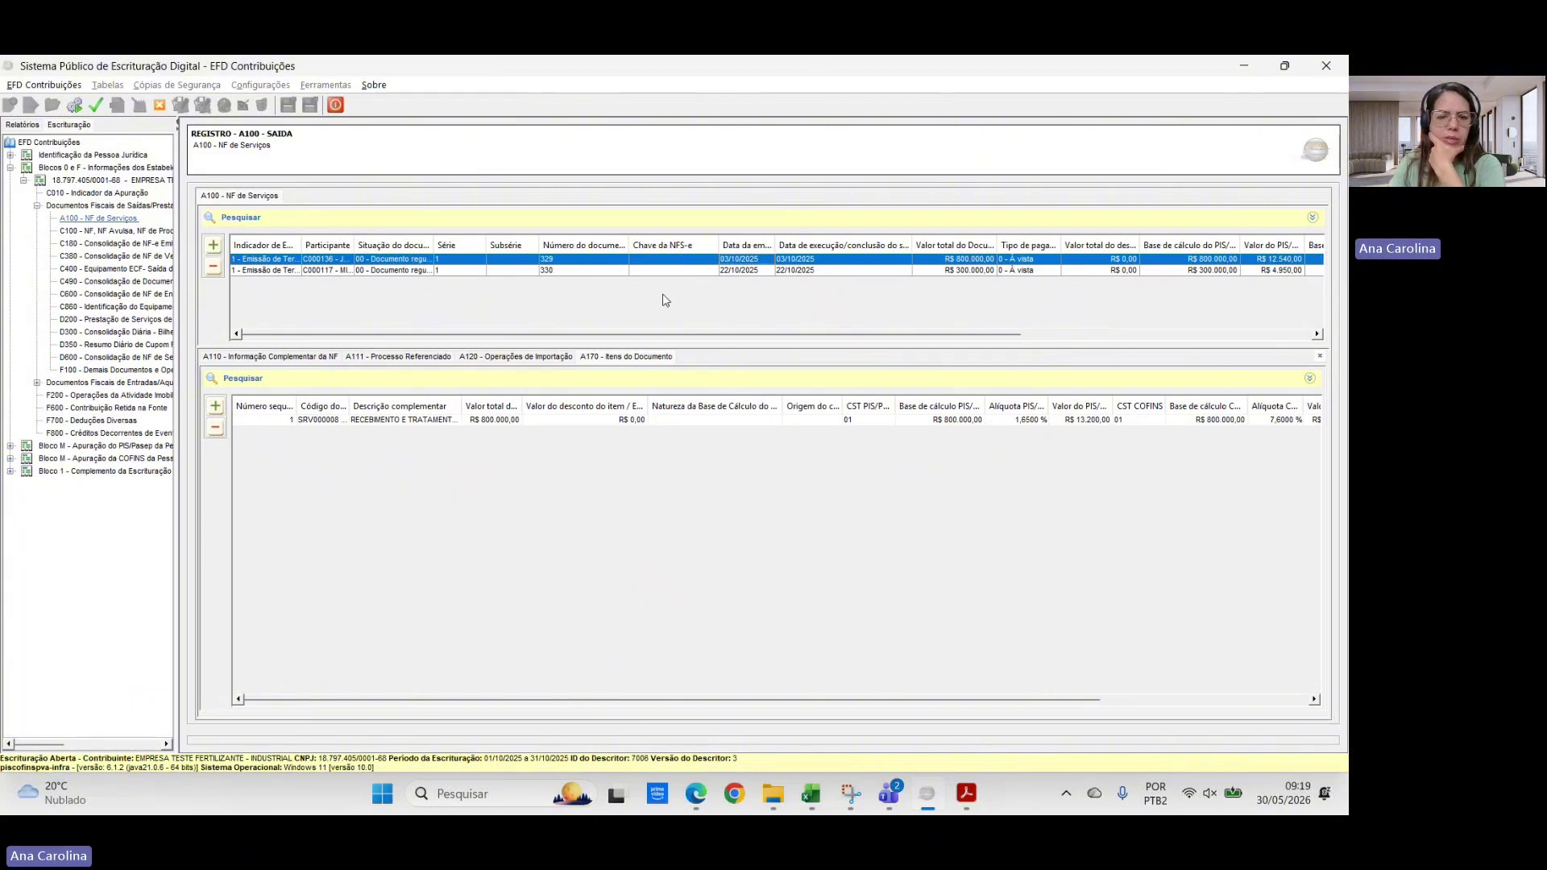
- In the invoice's A170 item RECEBIMENTO E TRATAMENTO DE RESIDUO, set the PIS/Pasep and COFINS calculation bases to 760.000,00
{"action": "left_click", "coordinate": [622, 358]}
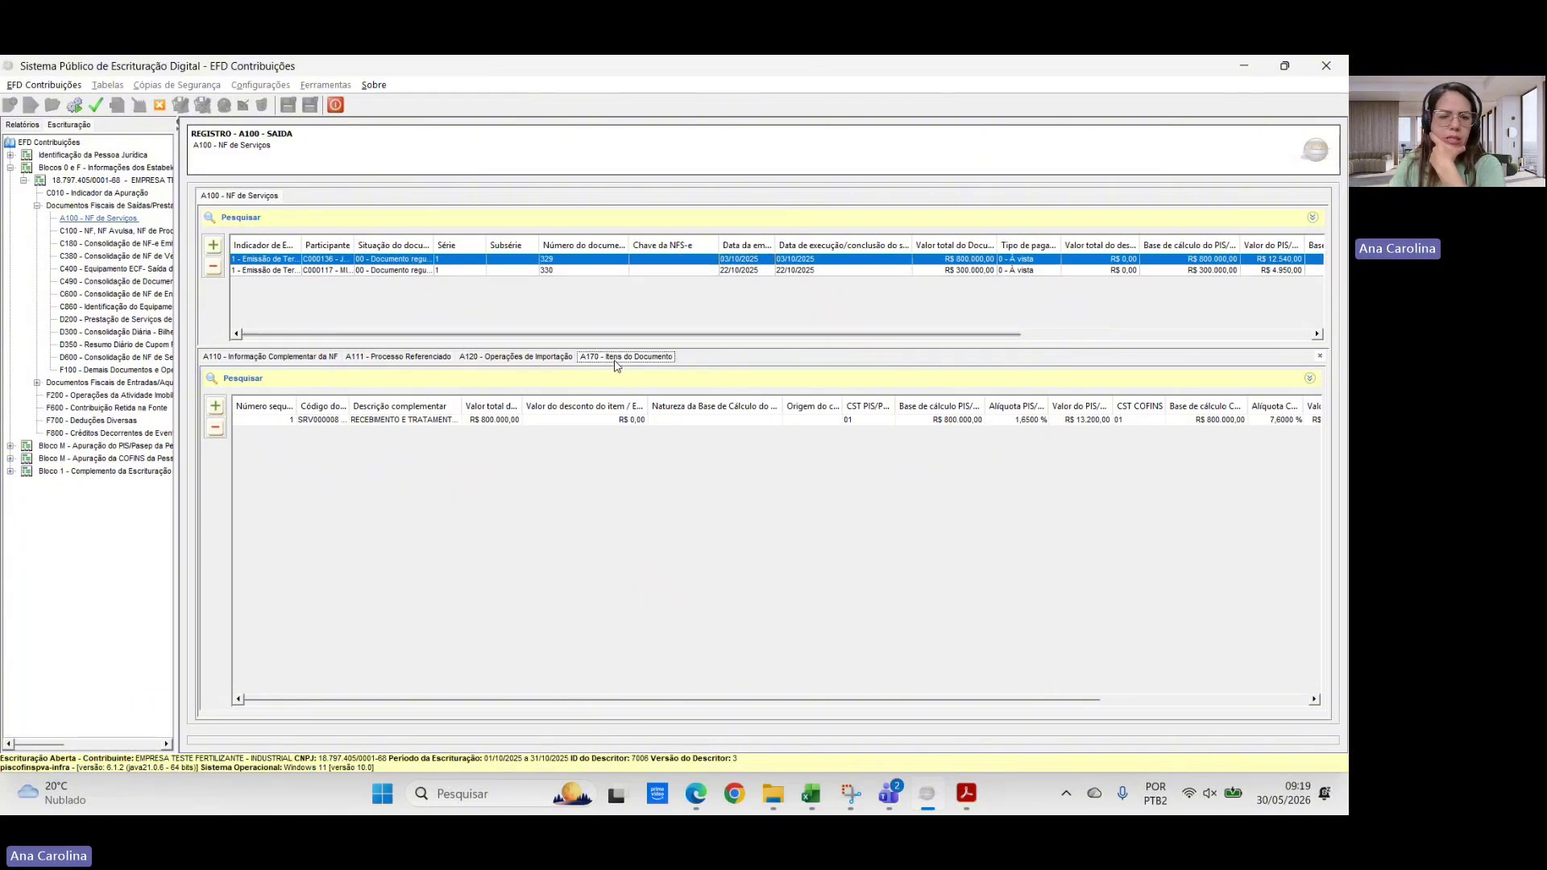
{"action": "double_click", "coordinate": [494, 421]}
{"action": "left_click", "coordinate": [542, 458]}
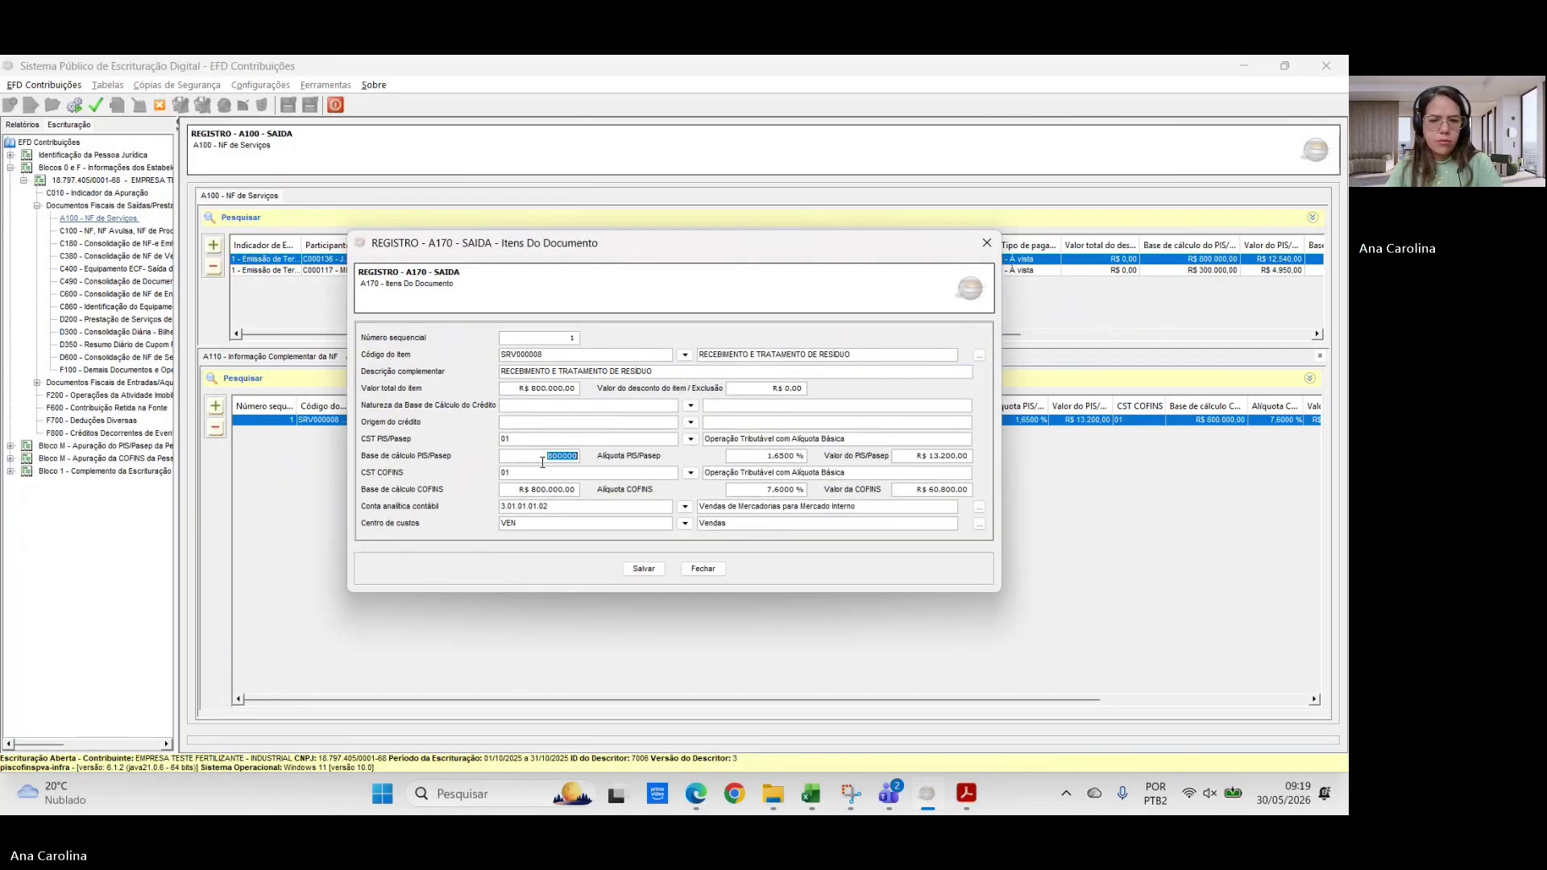
{"action": "key", "text": "alt+Tab"}
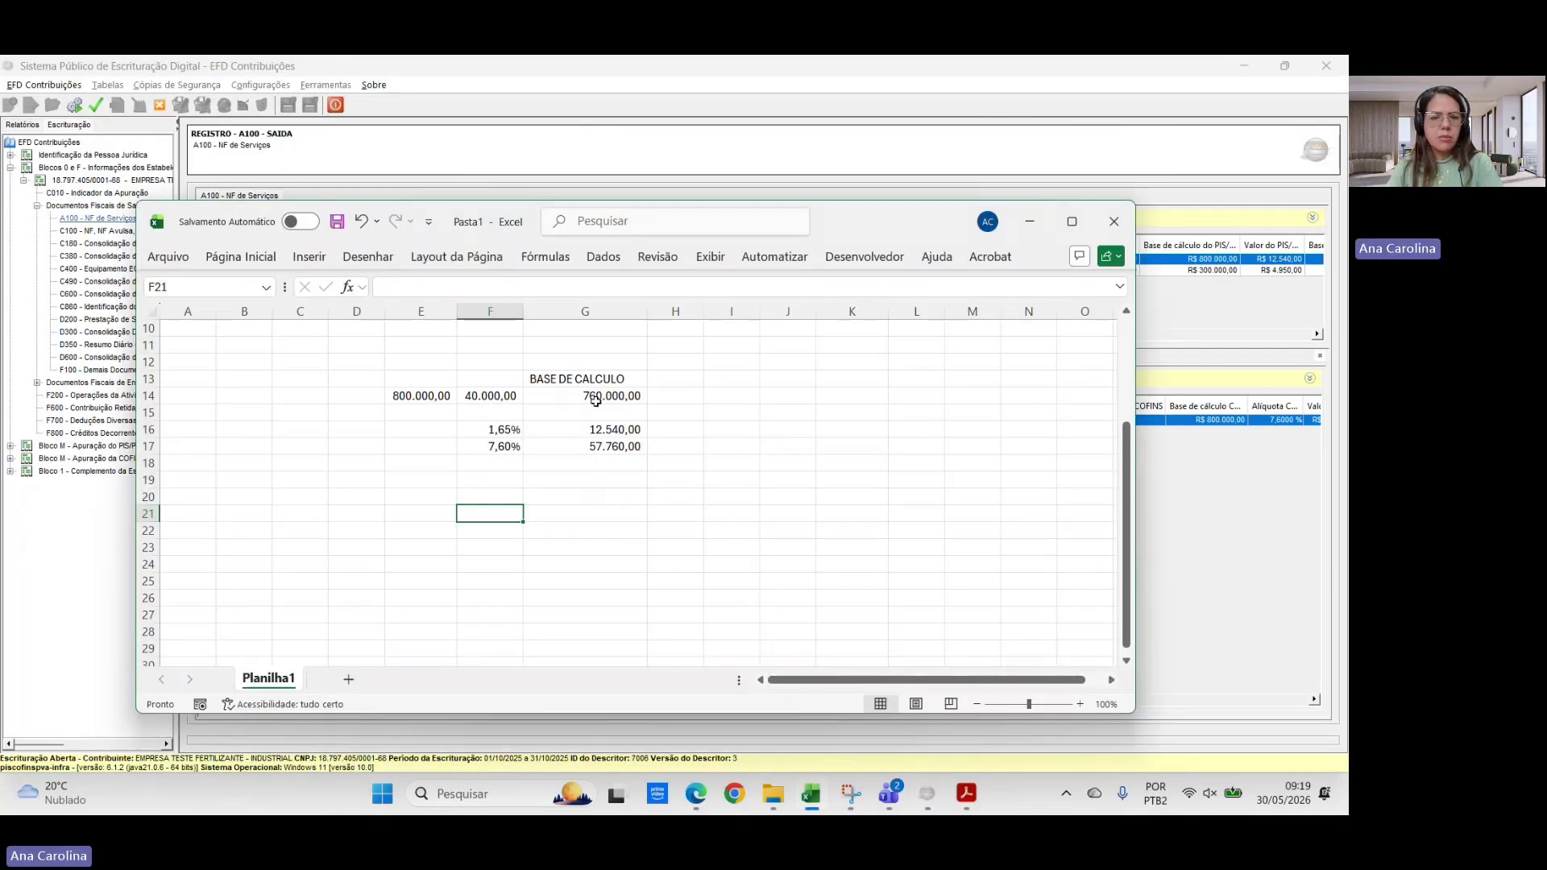
{"action": "key", "text": "alt+Tab"}
{"action": "type", "text": "760000"}
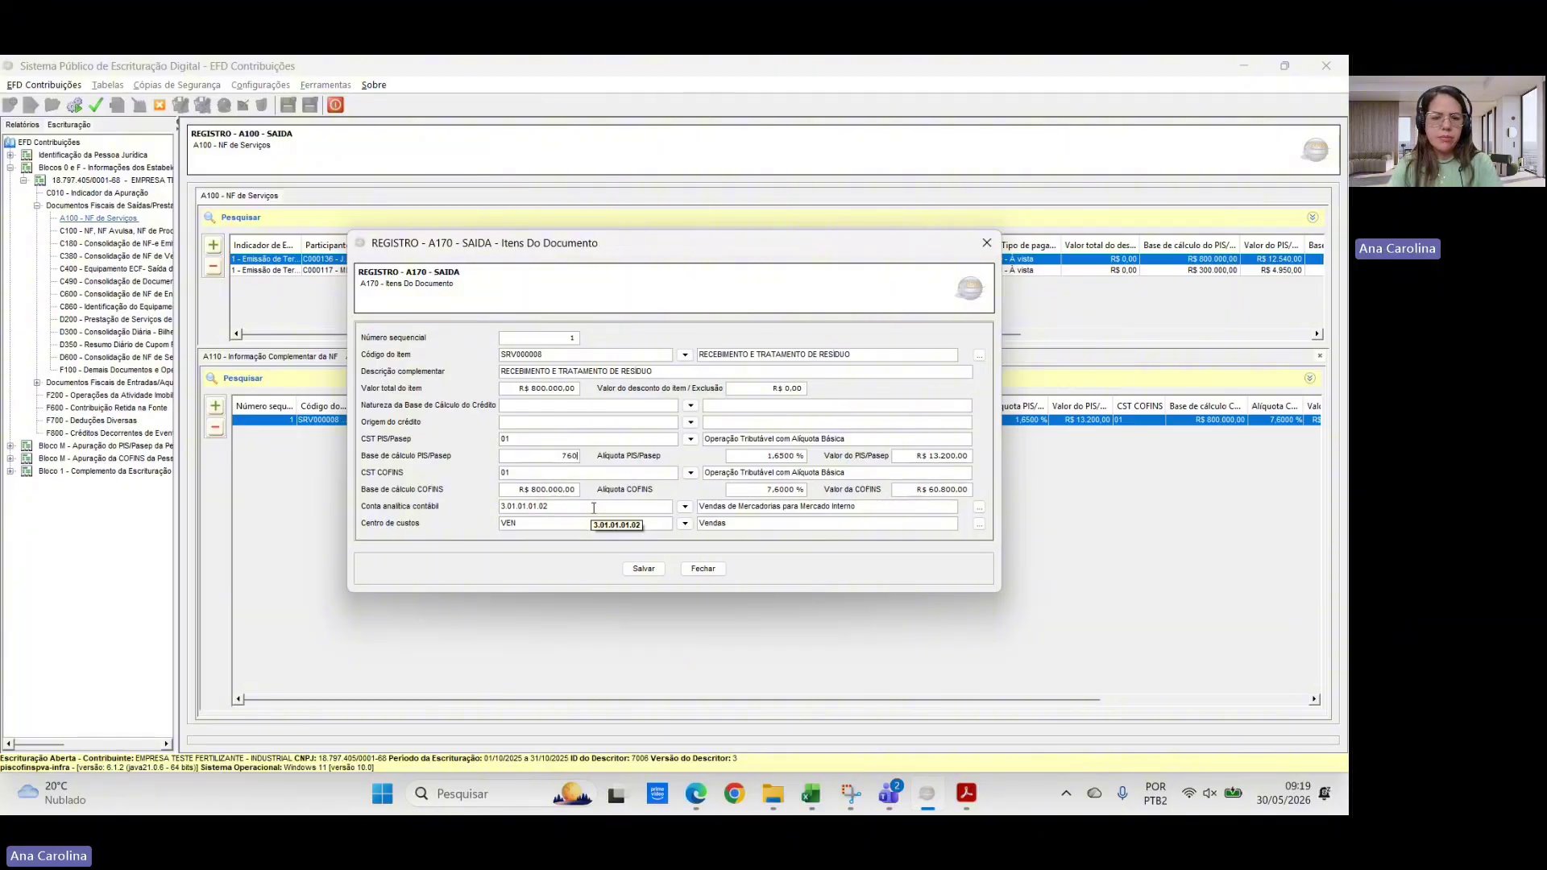
{"action": "key", "text": "Tab"}
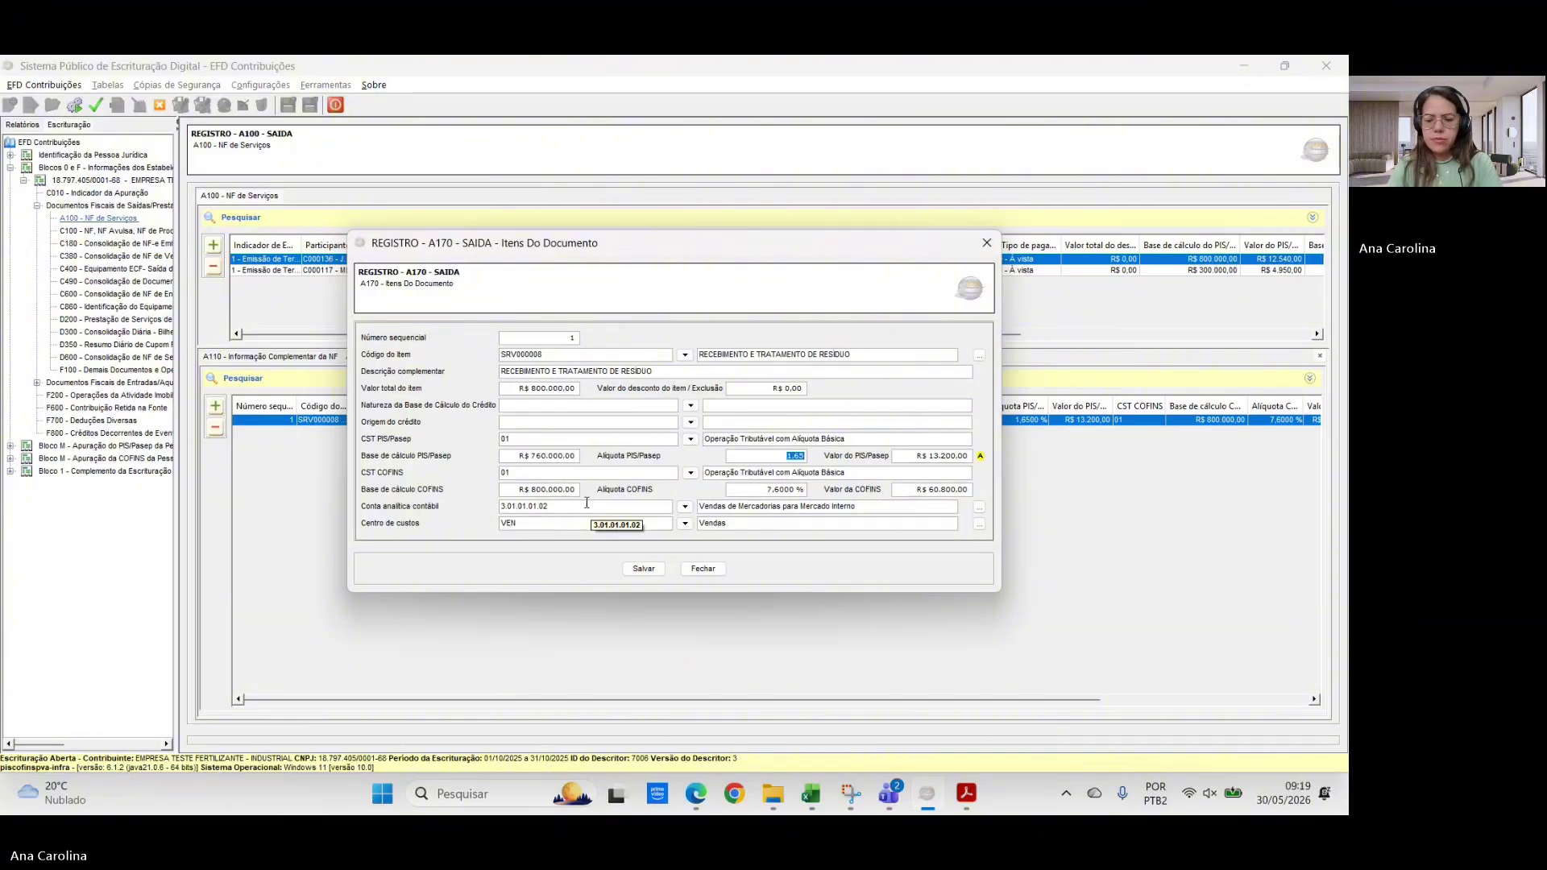
{"action": "left_click", "coordinate": [538, 489]}
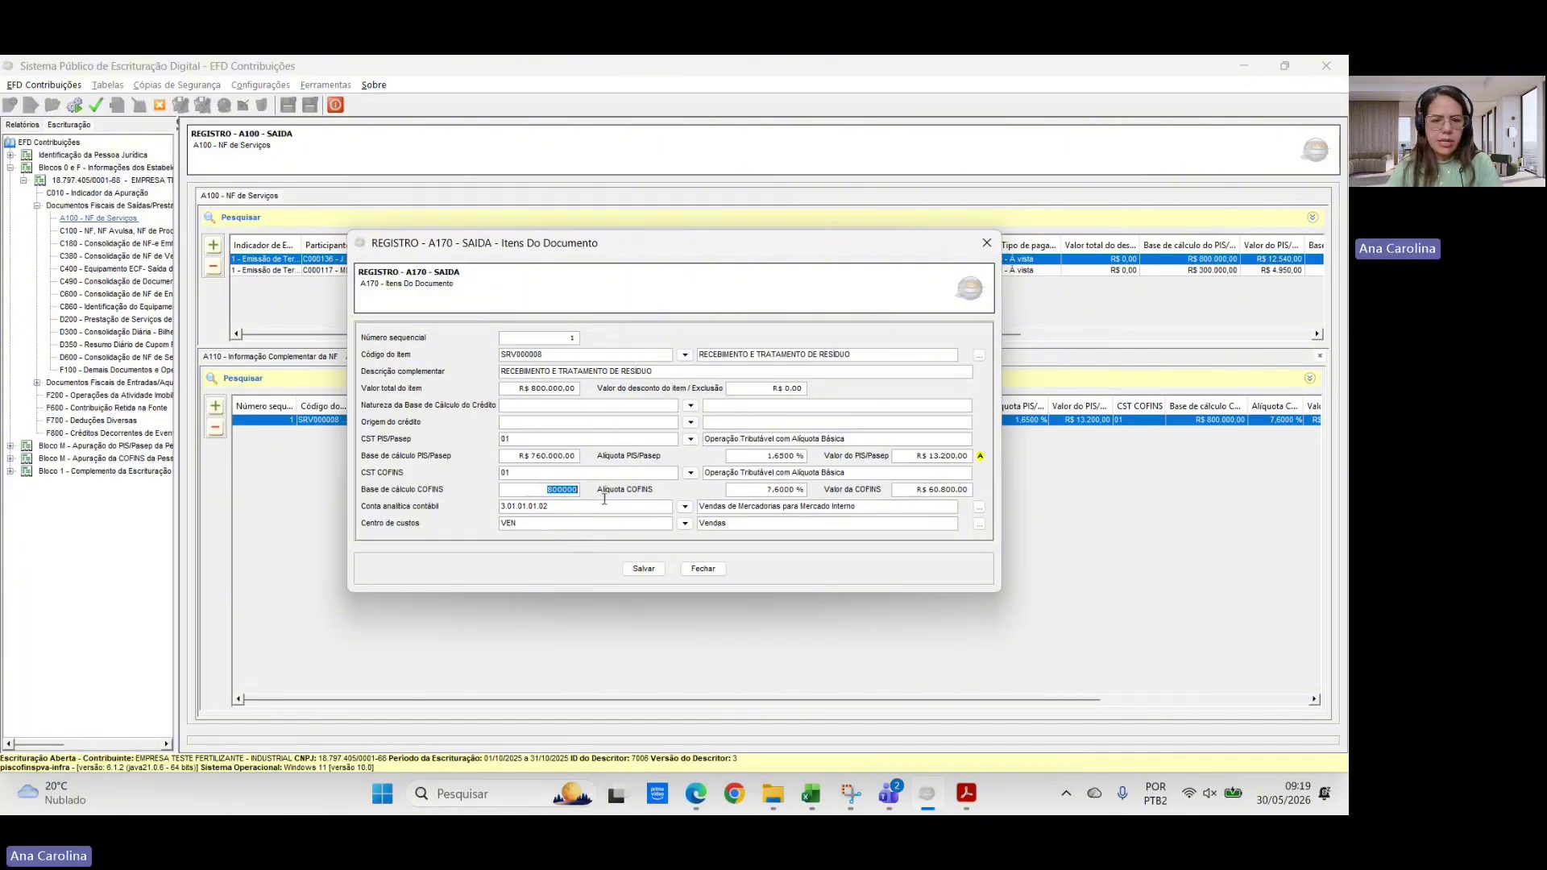
{"action": "type", "text": "760000"}
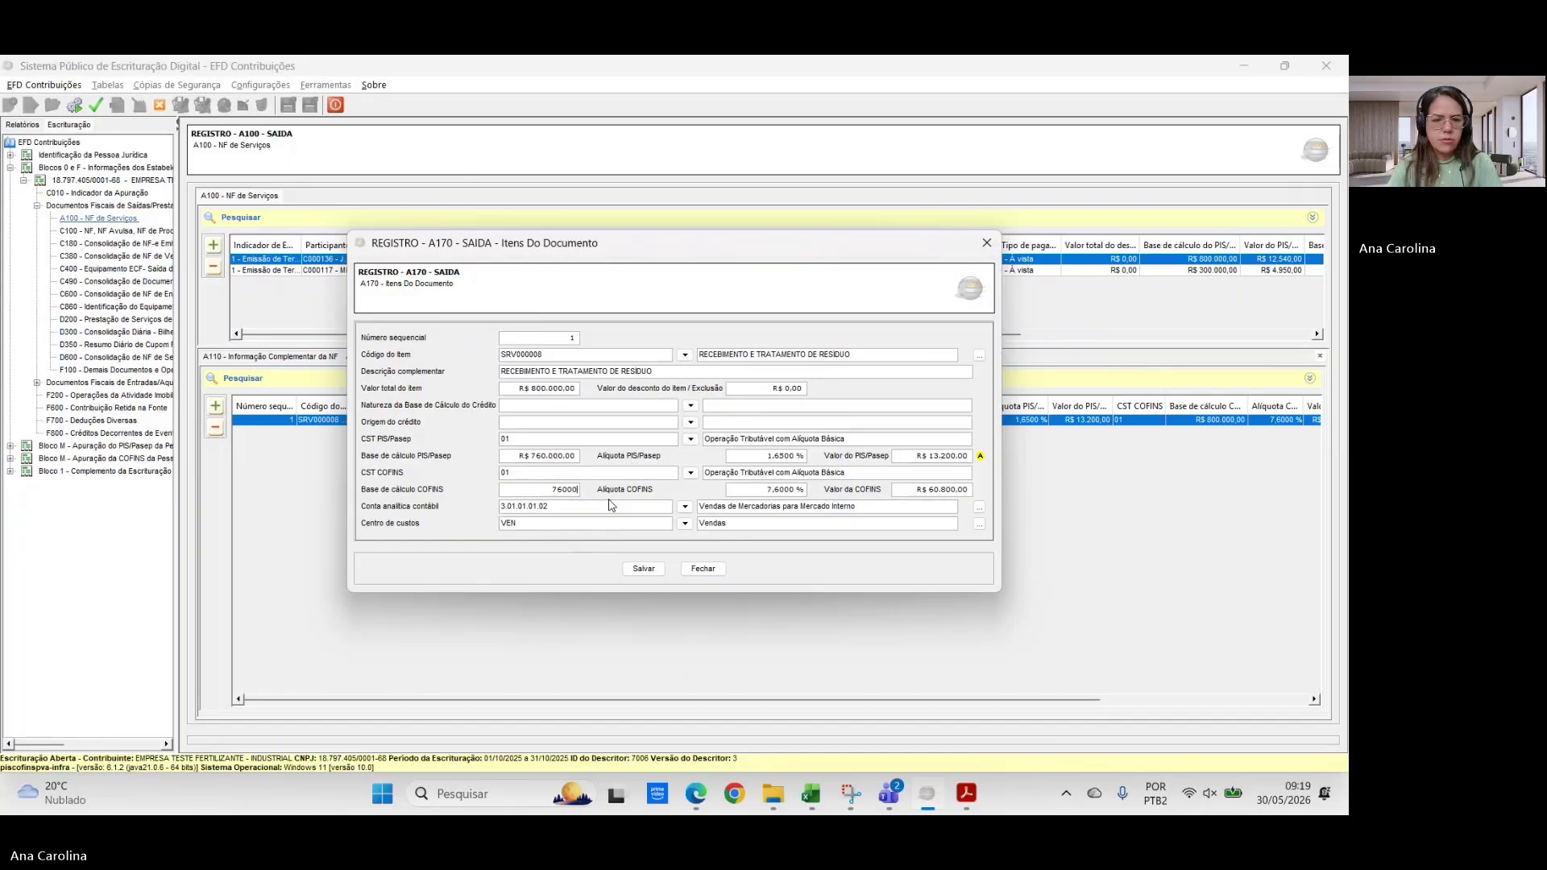
{"action": "key", "text": "Tab"}
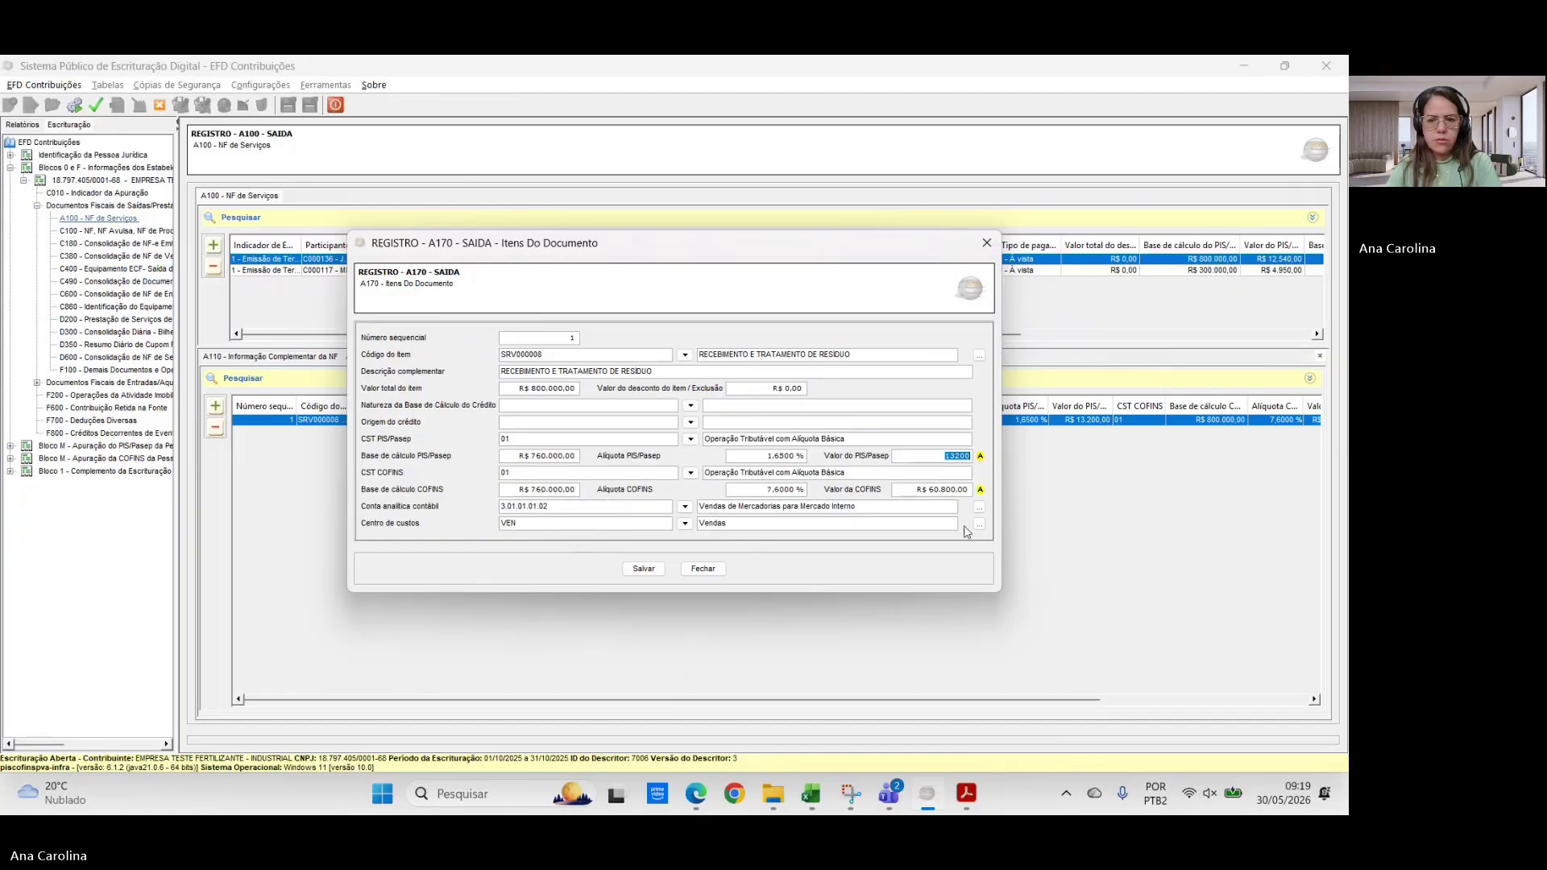
- Set the A170 item's Valor do PIS/Pasep to 12.540,00, taken from the worksheet
{"action": "key", "text": "alt+Tab"}
{"action": "left_click", "coordinate": [682, 469]}
{"action": "left_click", "coordinate": [619, 434]}
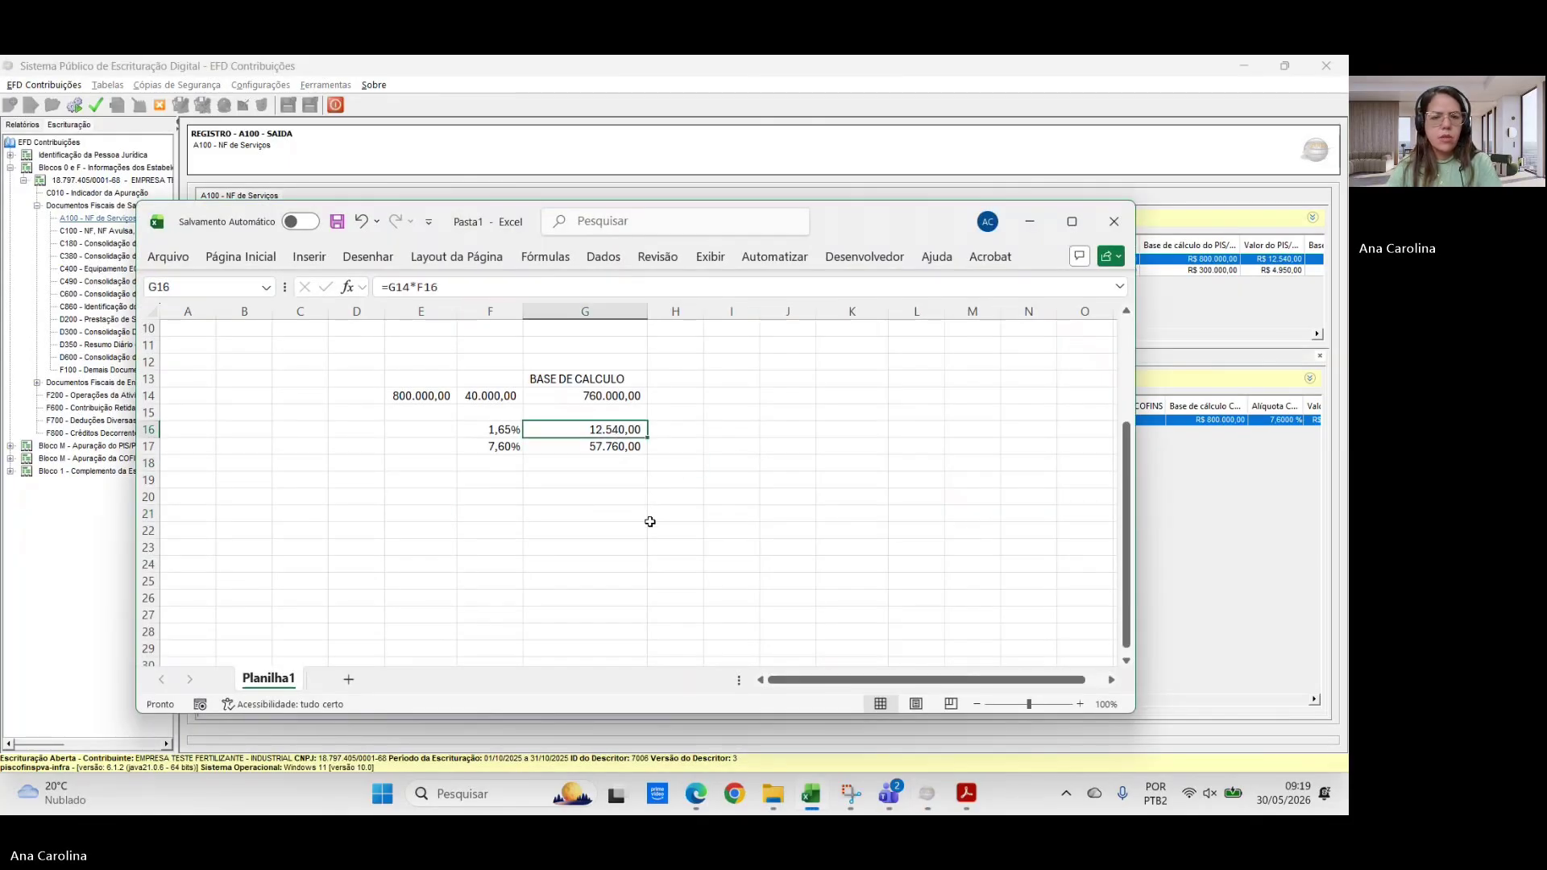
{"action": "key", "text": "alt+Tab"}
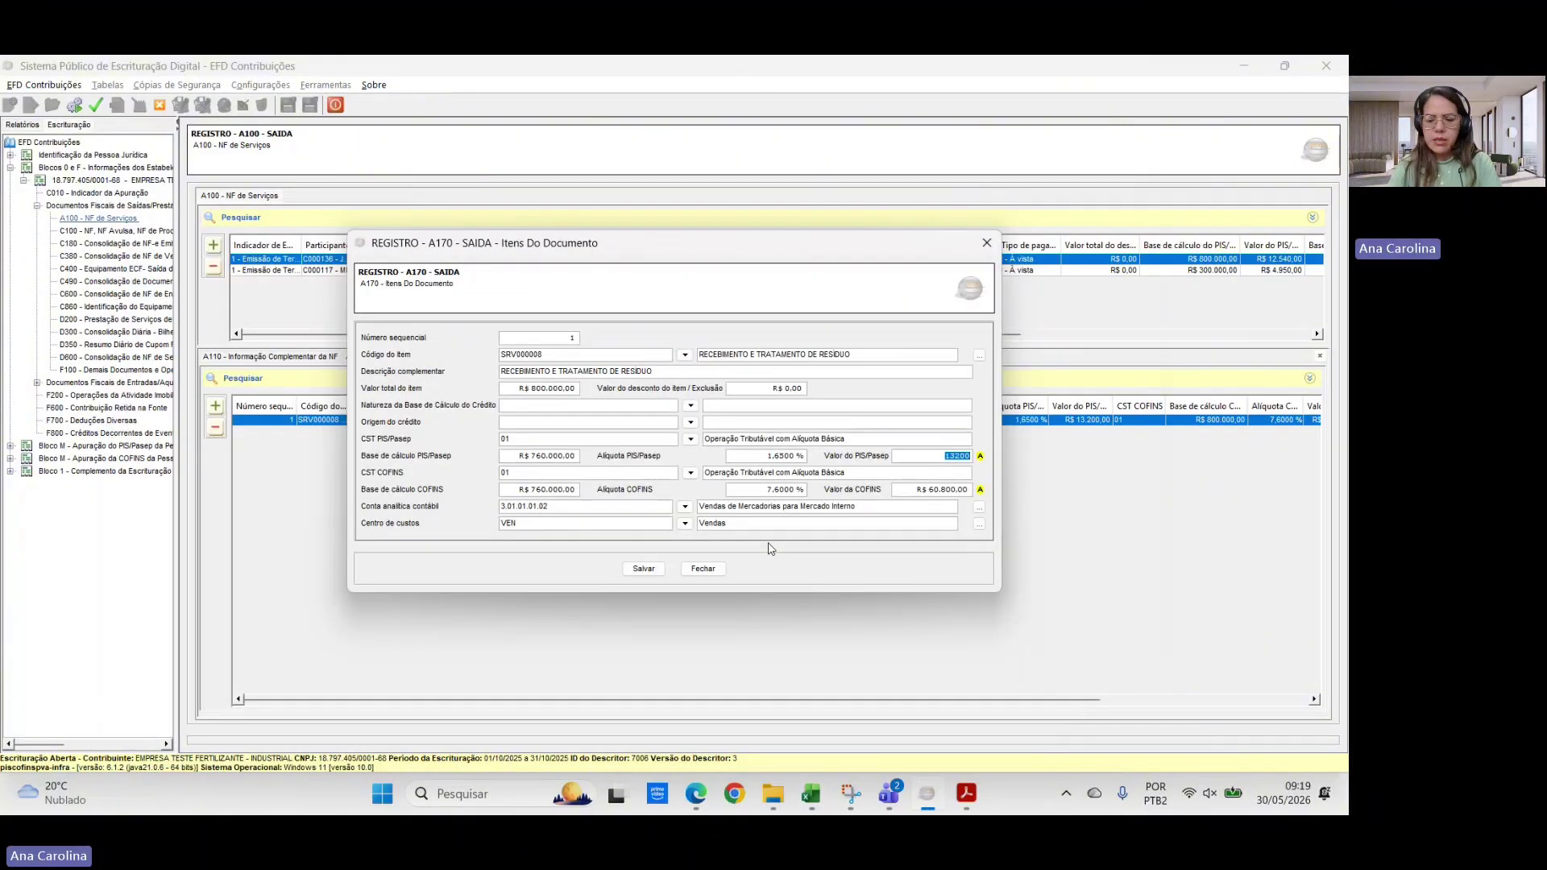
{"action": "type", "text": "12.540"}
{"action": "key", "text": "Tab"}
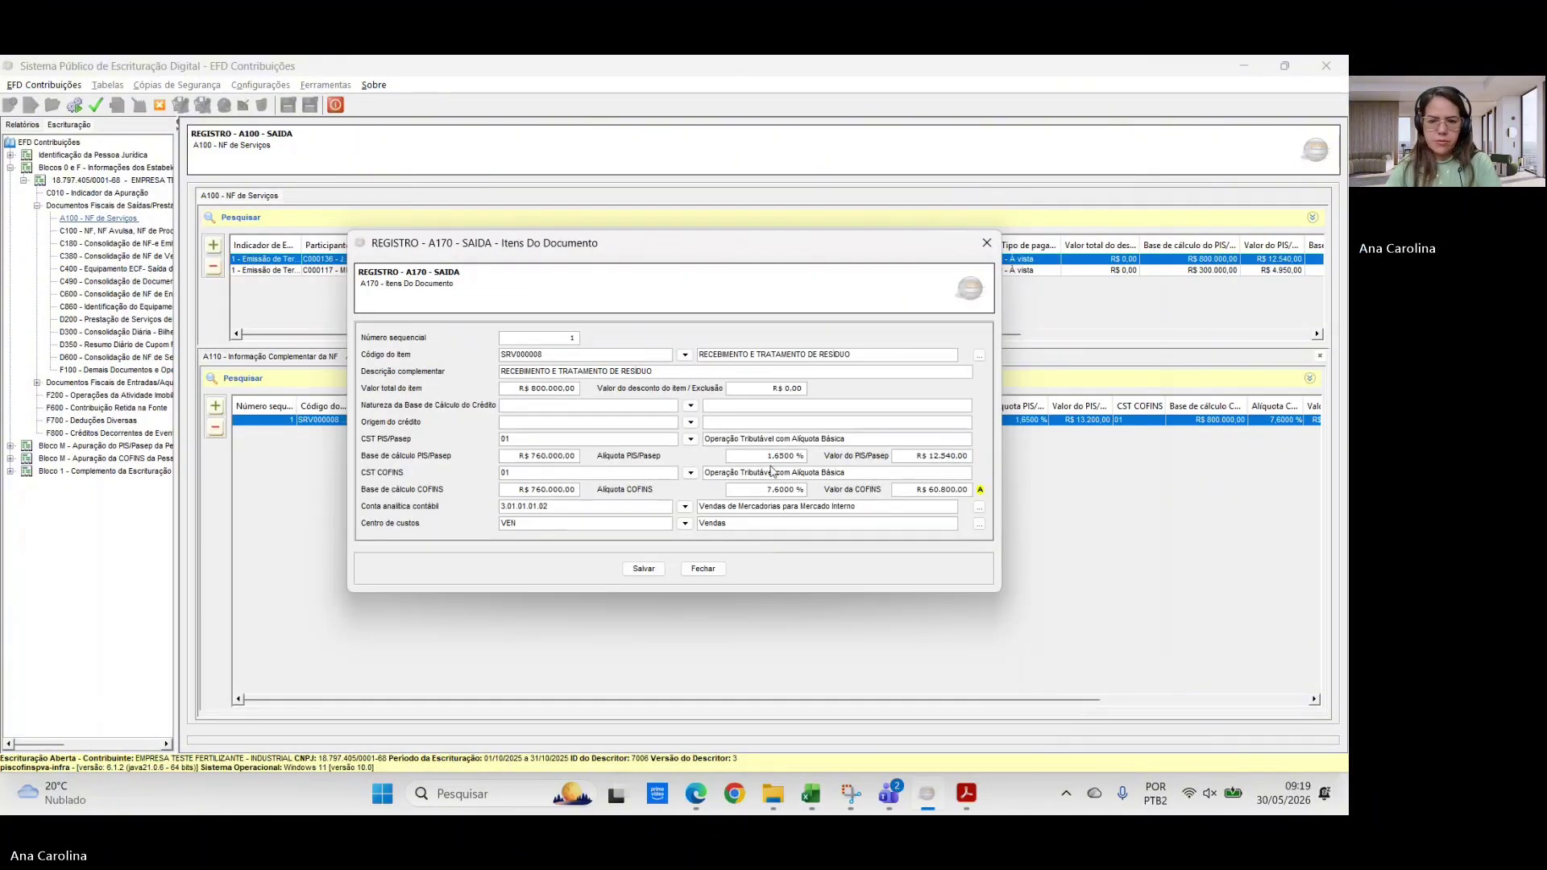
- Set the A170 item's Valor da COFINS to 57.760,00, check it against the worksheet and save the item
{"action": "left_click_drag", "start_coordinate": [913, 489], "coordinate": [969, 494]}
{"action": "key", "text": "alt+Tab"}
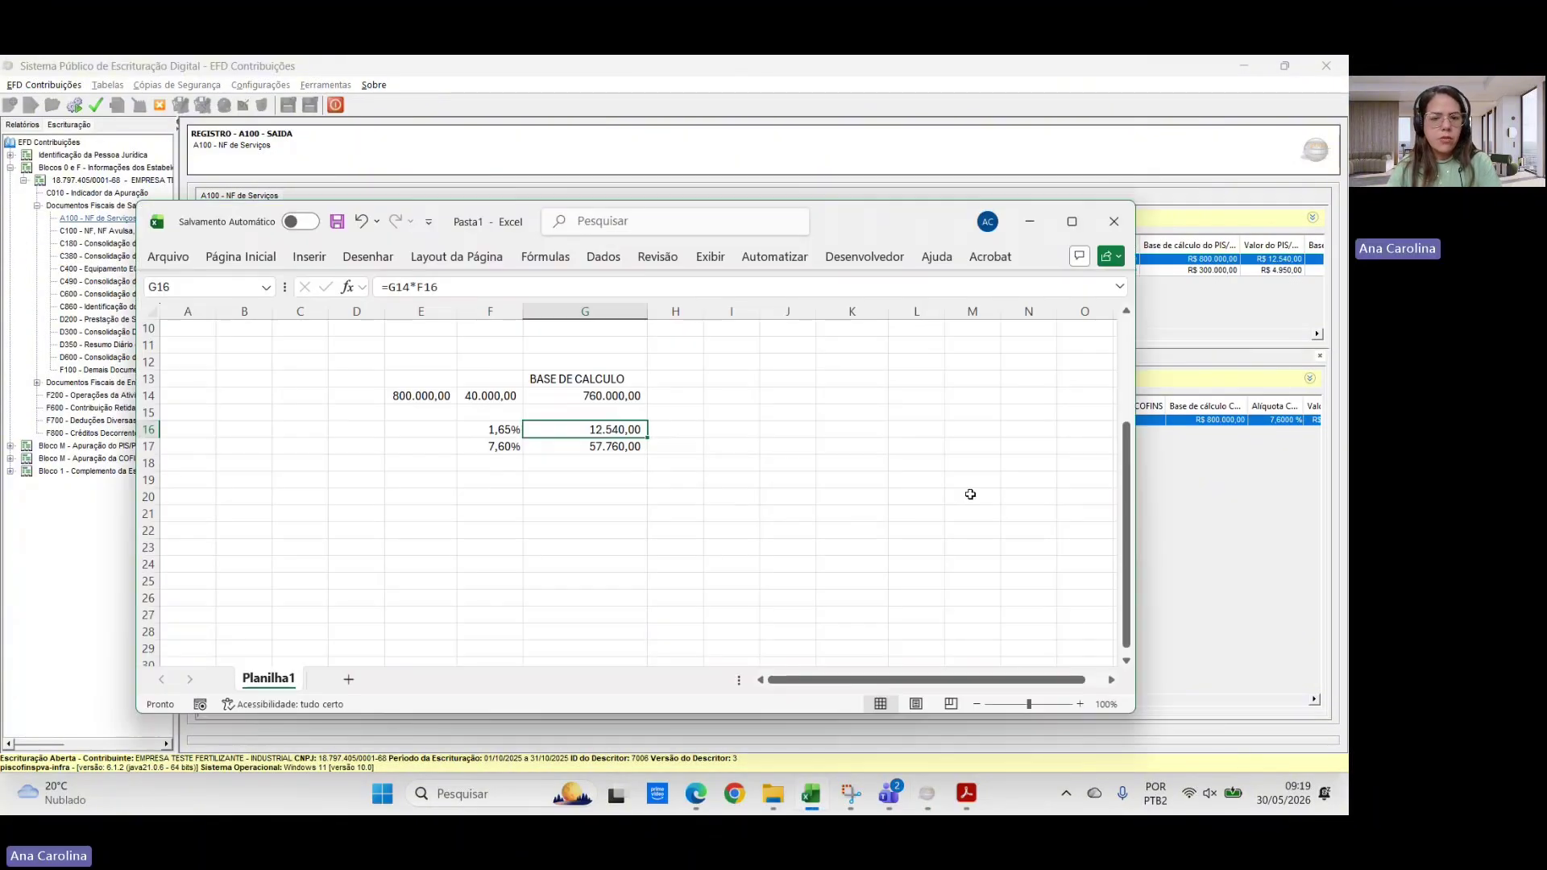
{"action": "key", "text": "alt+Tab"}
{"action": "type", "text": "57."}
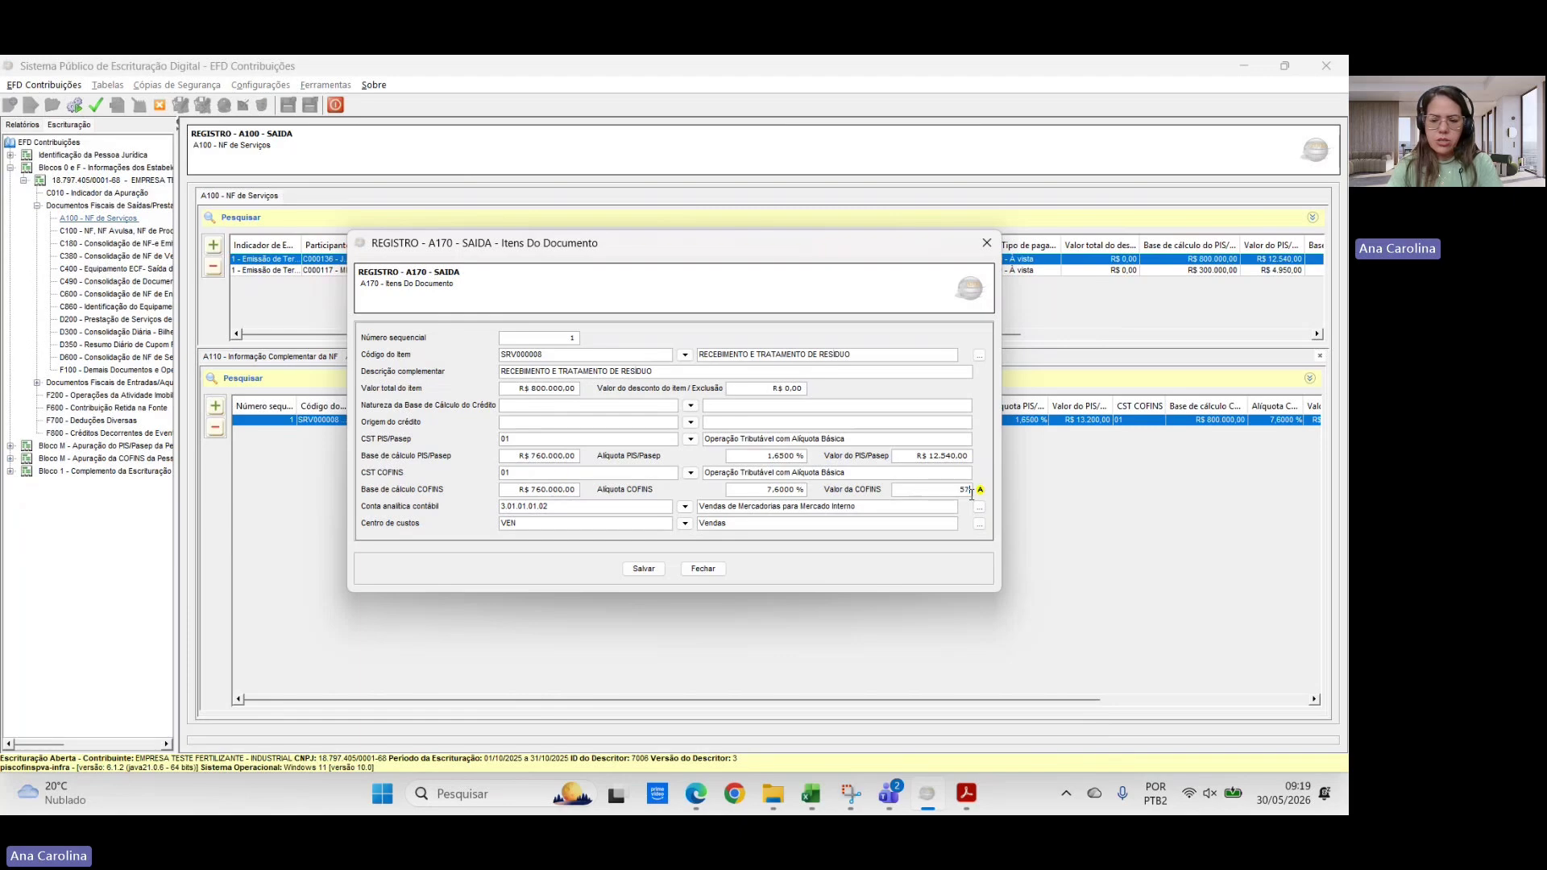
{"action": "type", "text": "760"}
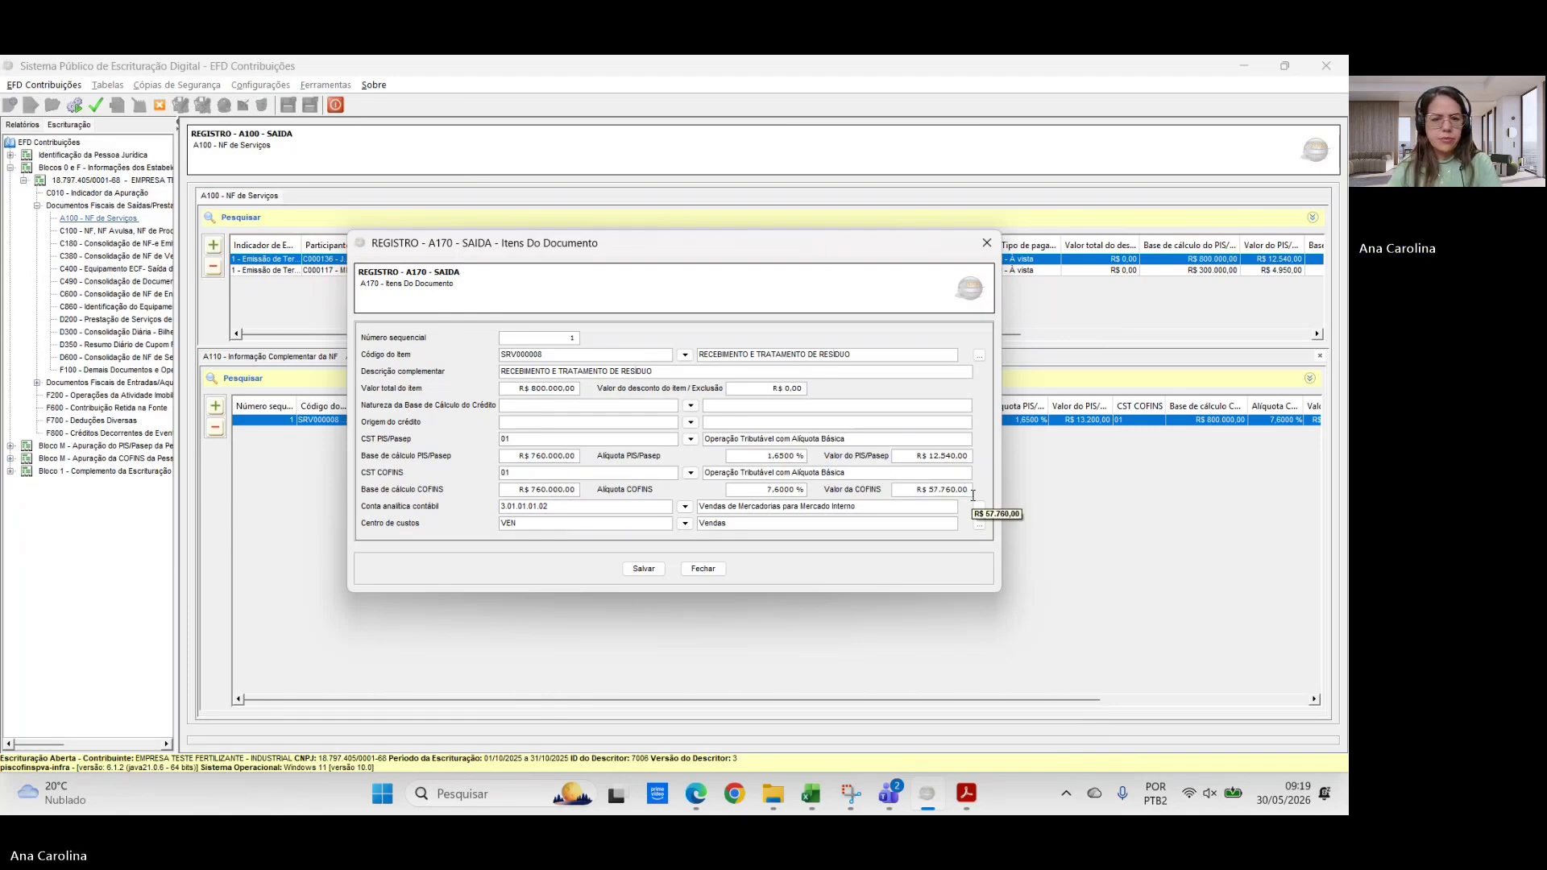
{"action": "key", "text": "alt+Tab"}
{"action": "key", "text": "alt+Tab"}
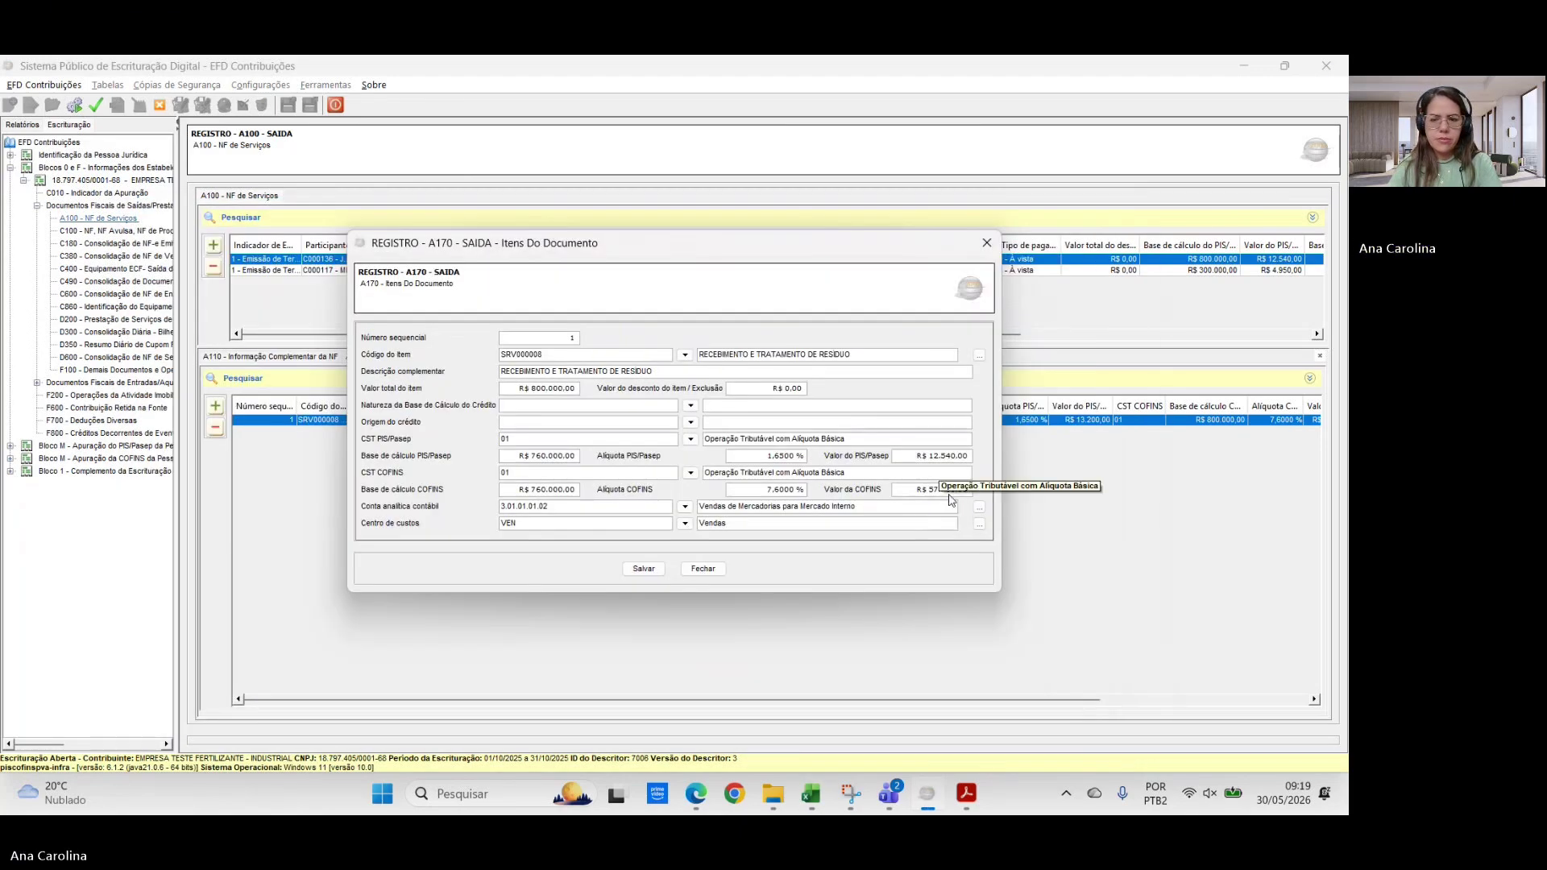
{"action": "left_click", "coordinate": [643, 568]}
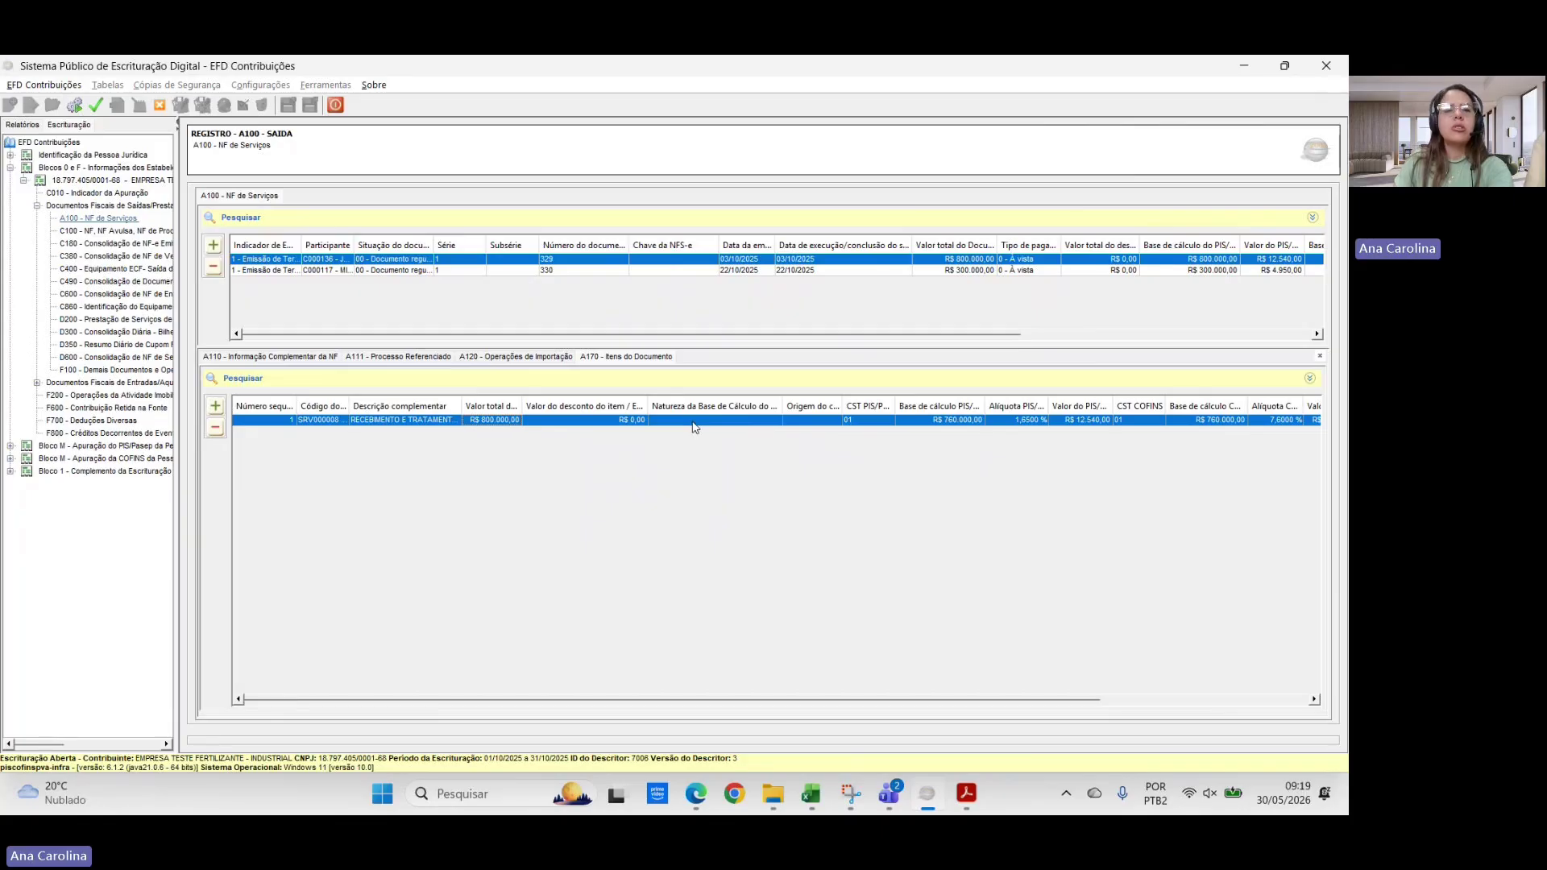
- Add an A111 Processo Referenciado record to the R$ 800.000,00 service invoice with origin 1 - Justiça Federal and save it
{"action": "left_click", "coordinate": [389, 357]}
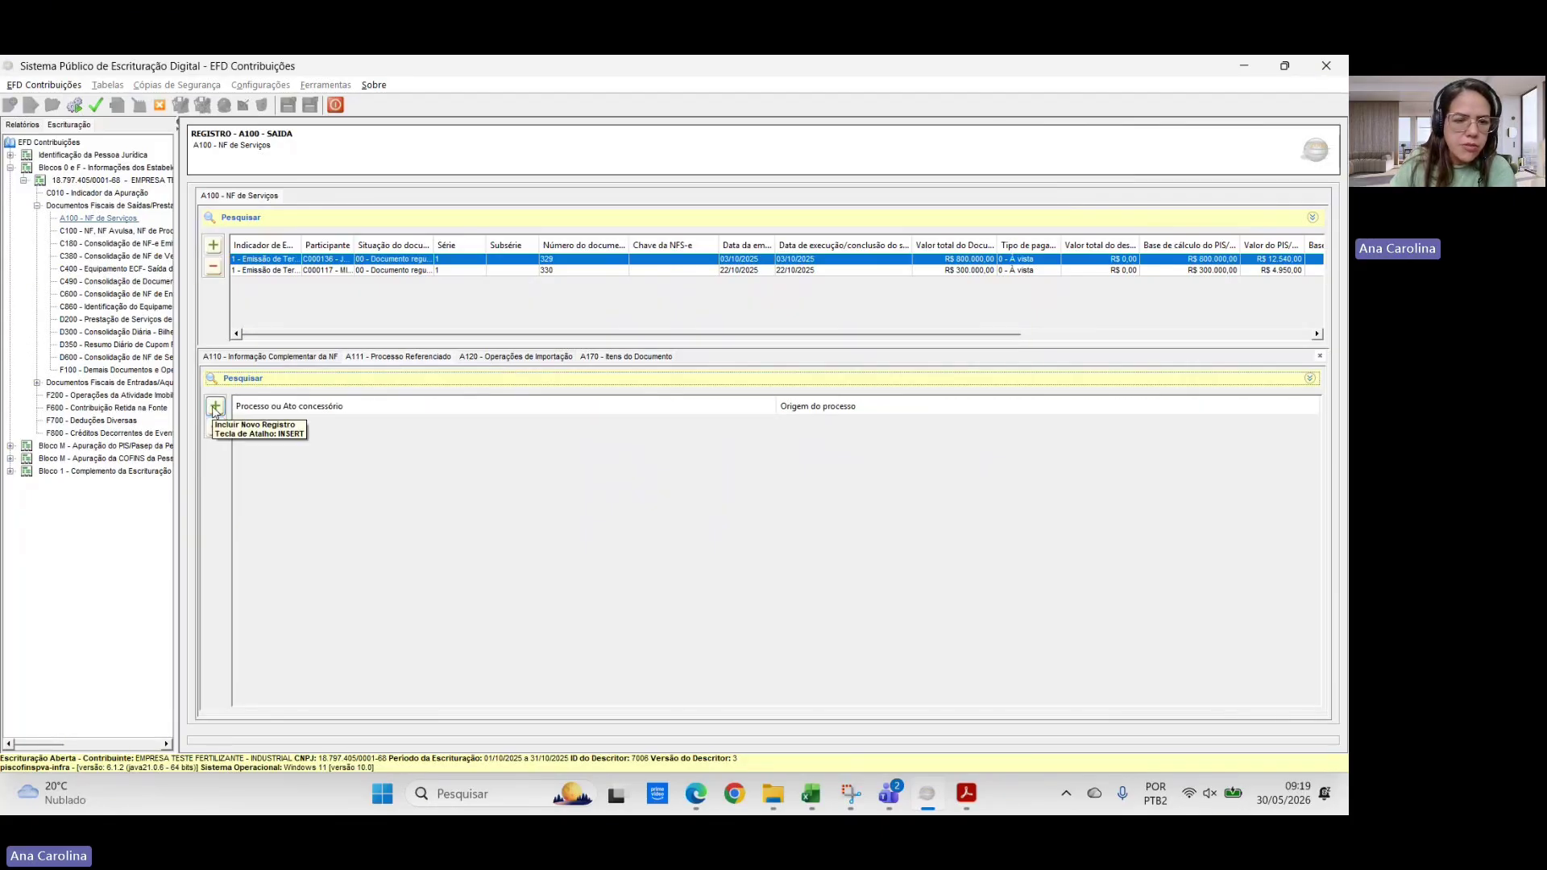
{"action": "left_click", "coordinate": [215, 406]}
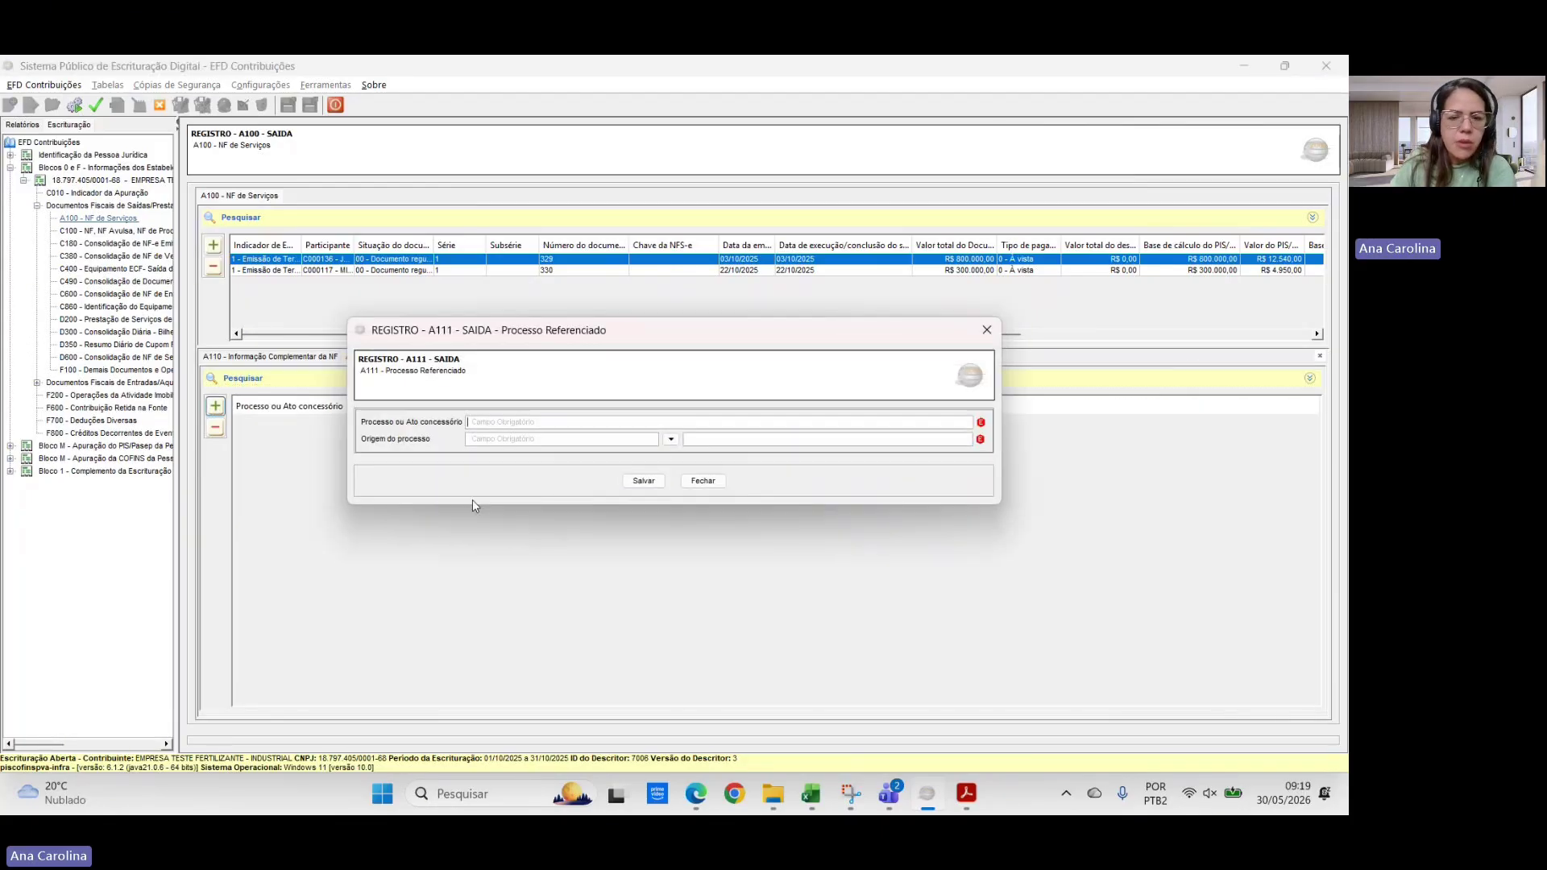
{"action": "left_click", "coordinate": [671, 439]}
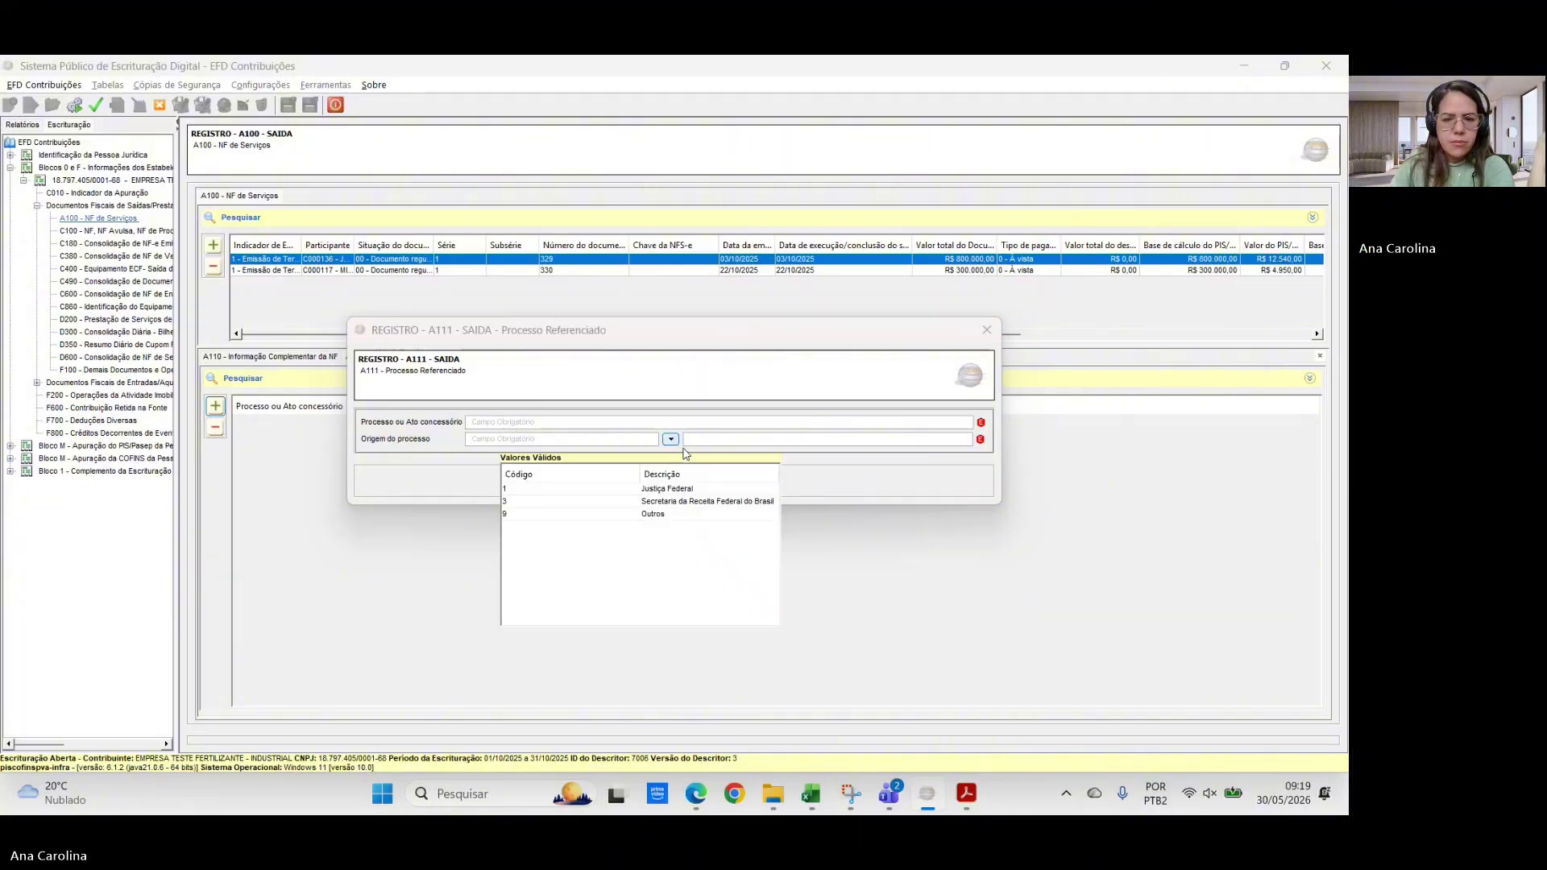
{"action": "double_click", "coordinate": [674, 490]}
{"action": "left_click", "coordinate": [646, 482]}
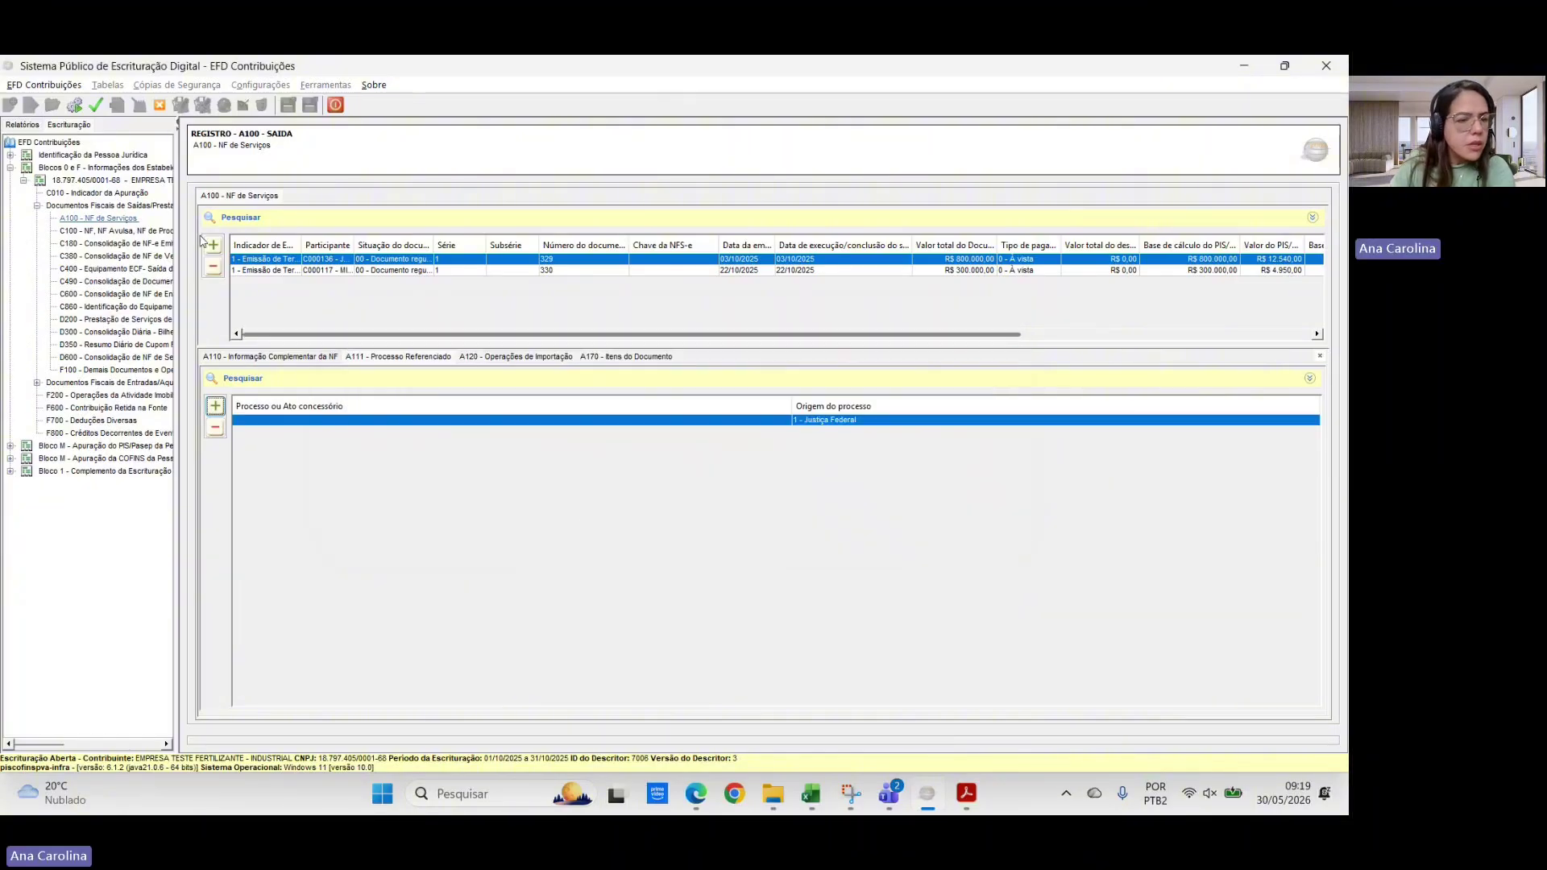
- In Bloco 1, open the judicial action in record 1010, copy its Número do Processo Judicial and save the record
{"action": "double_click", "coordinate": [72, 447]}
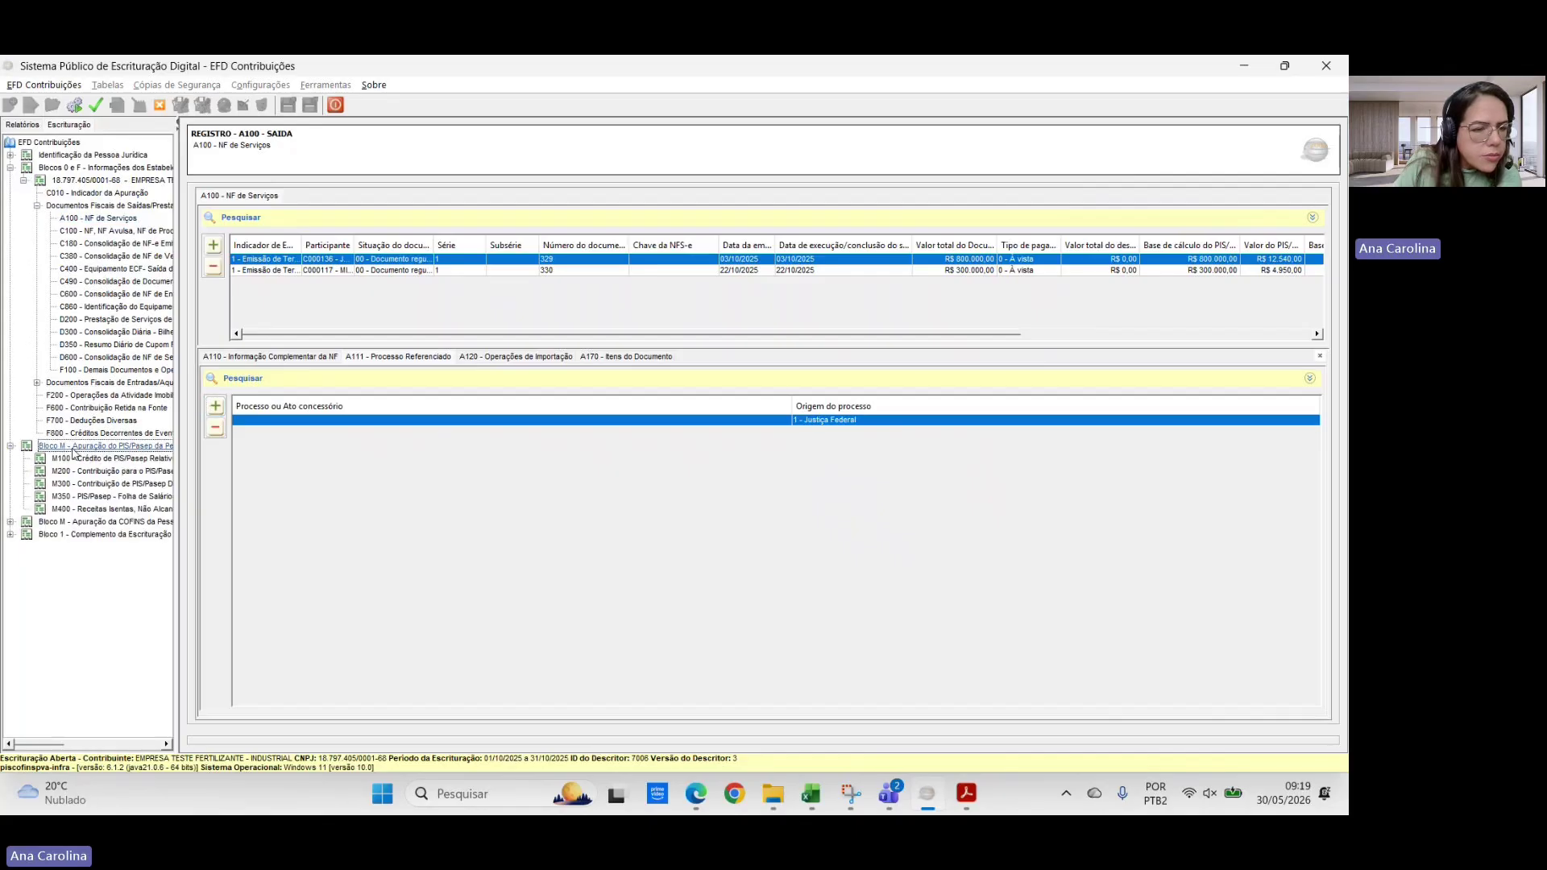
{"action": "double_click", "coordinate": [72, 448]}
{"action": "double_click", "coordinate": [61, 473]}
{"action": "left_click", "coordinate": [89, 484]}
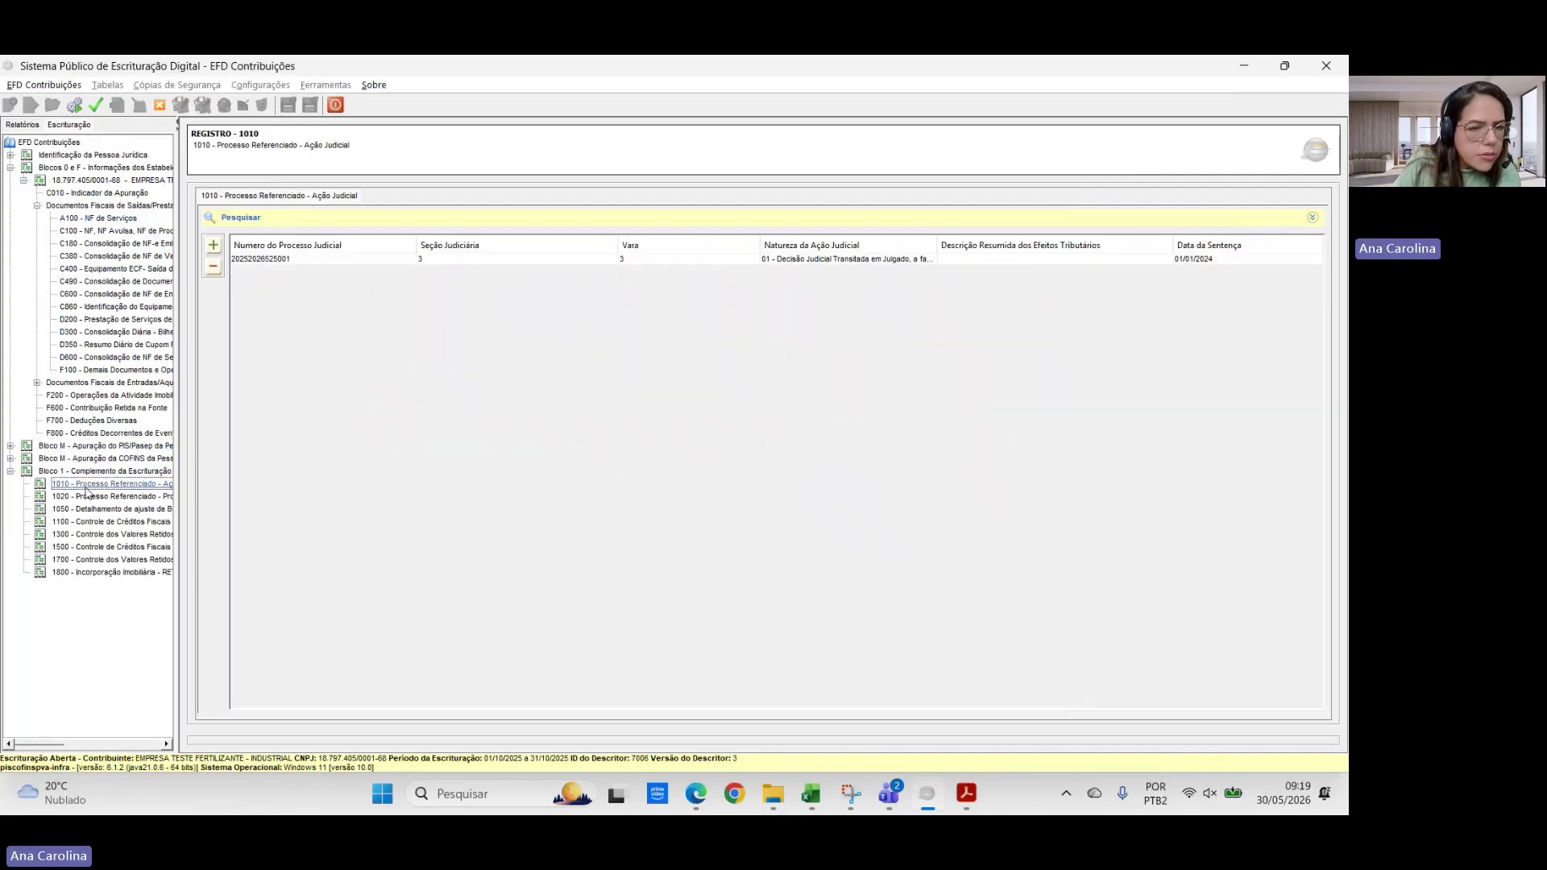
{"action": "left_click", "coordinate": [343, 259]}
{"action": "double_click", "coordinate": [342, 261]}
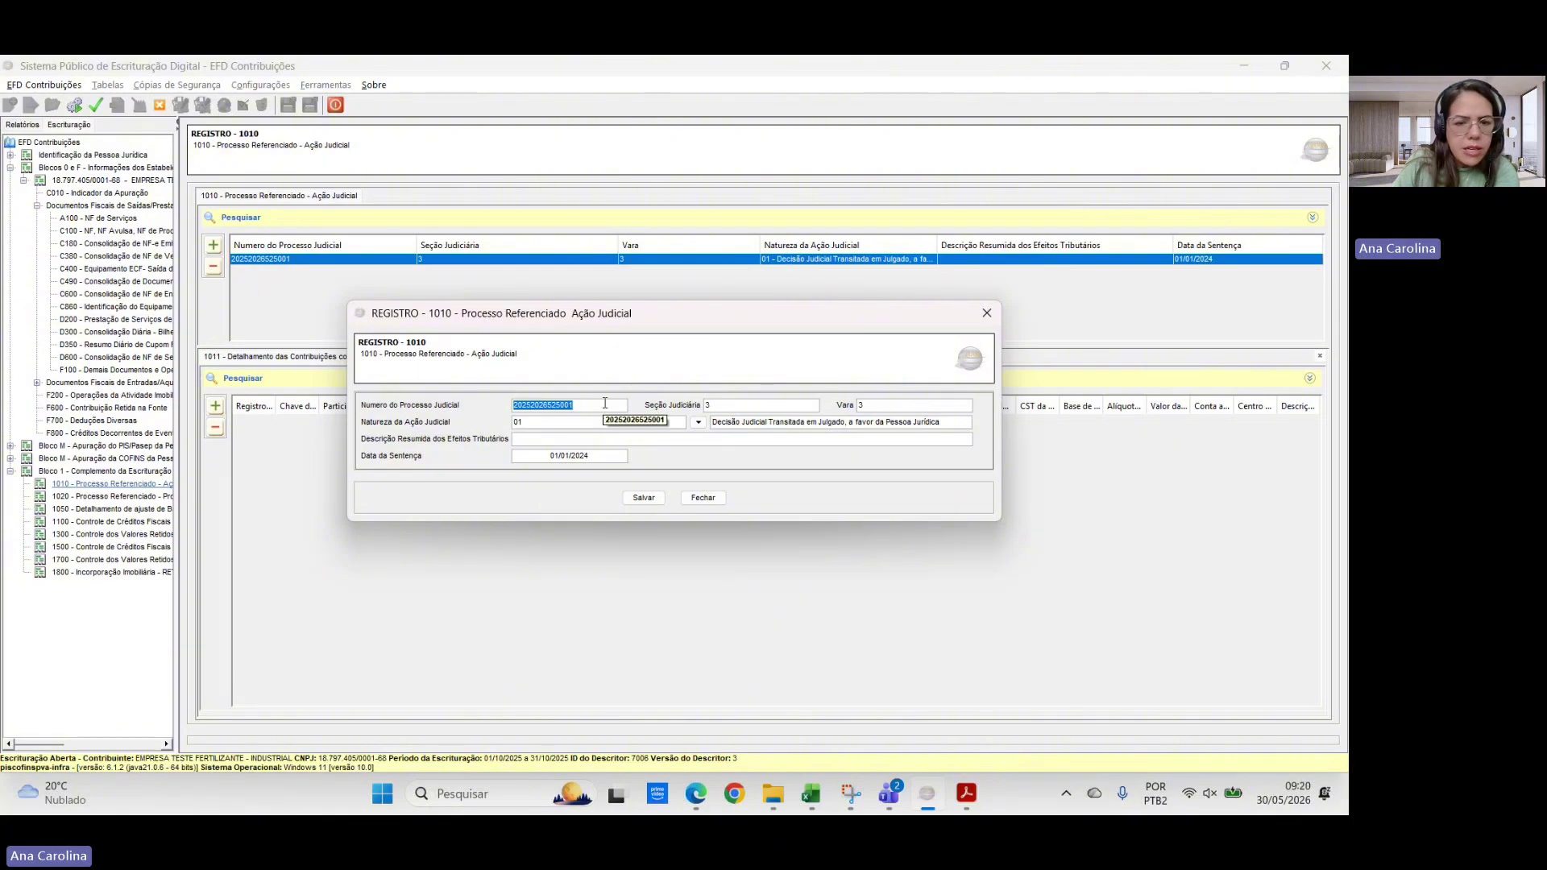
{"action": "left_click_drag", "start_coordinate": [522, 407], "coordinate": [586, 405]}
{"action": "key", "text": "ctrl+c"}
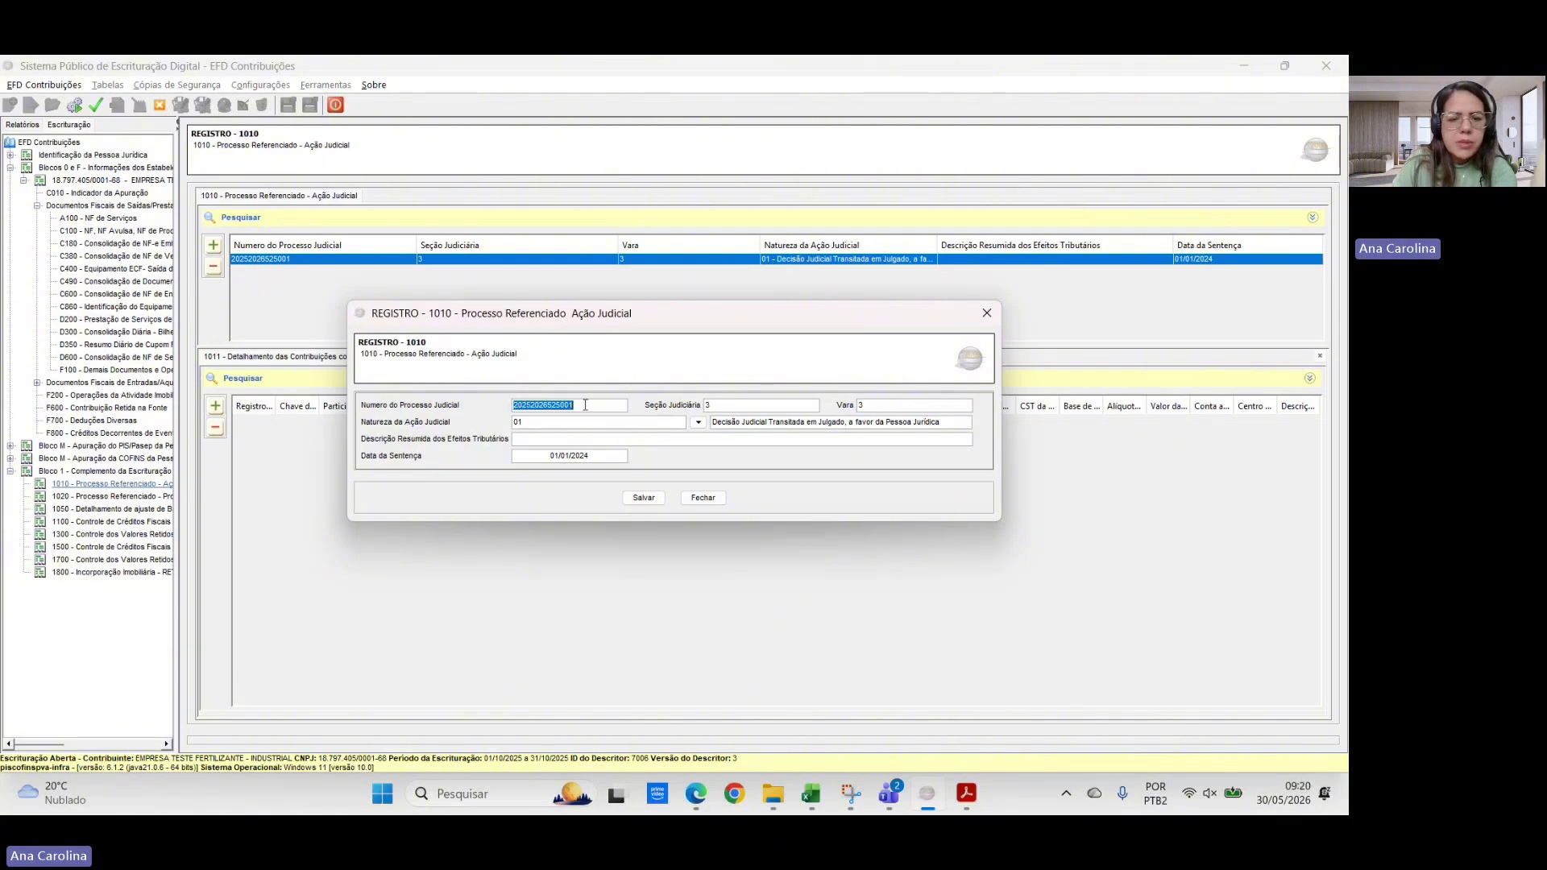
{"action": "left_click", "coordinate": [644, 497]}
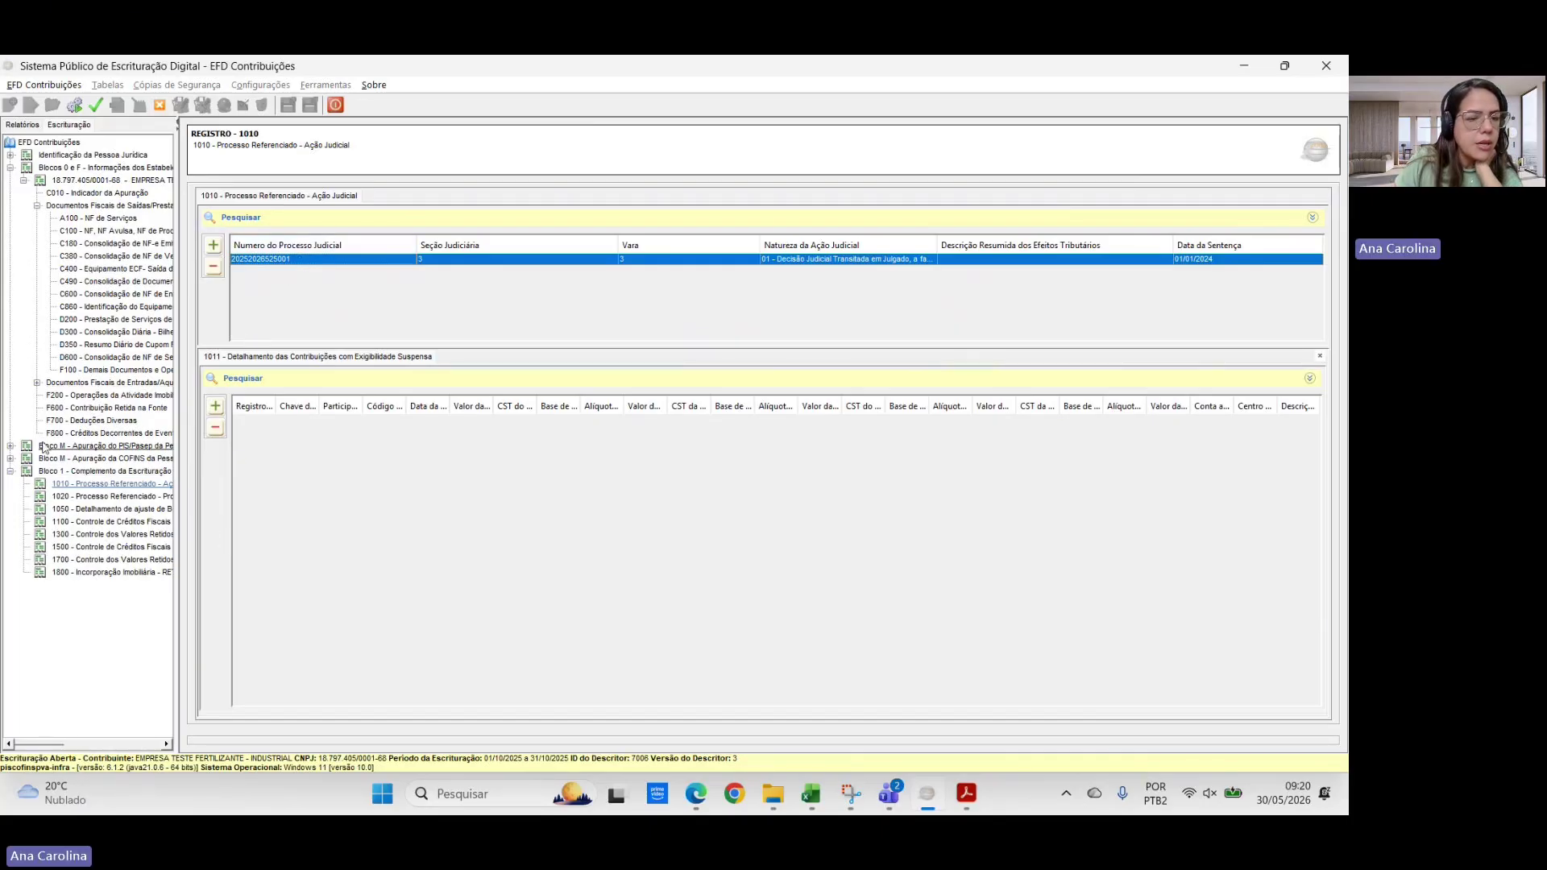
- Paste the judicial process number into Processo ou Ato concessório of the R$ 800.000,00 invoice's A111 record and save it
{"action": "left_click", "coordinate": [74, 486]}
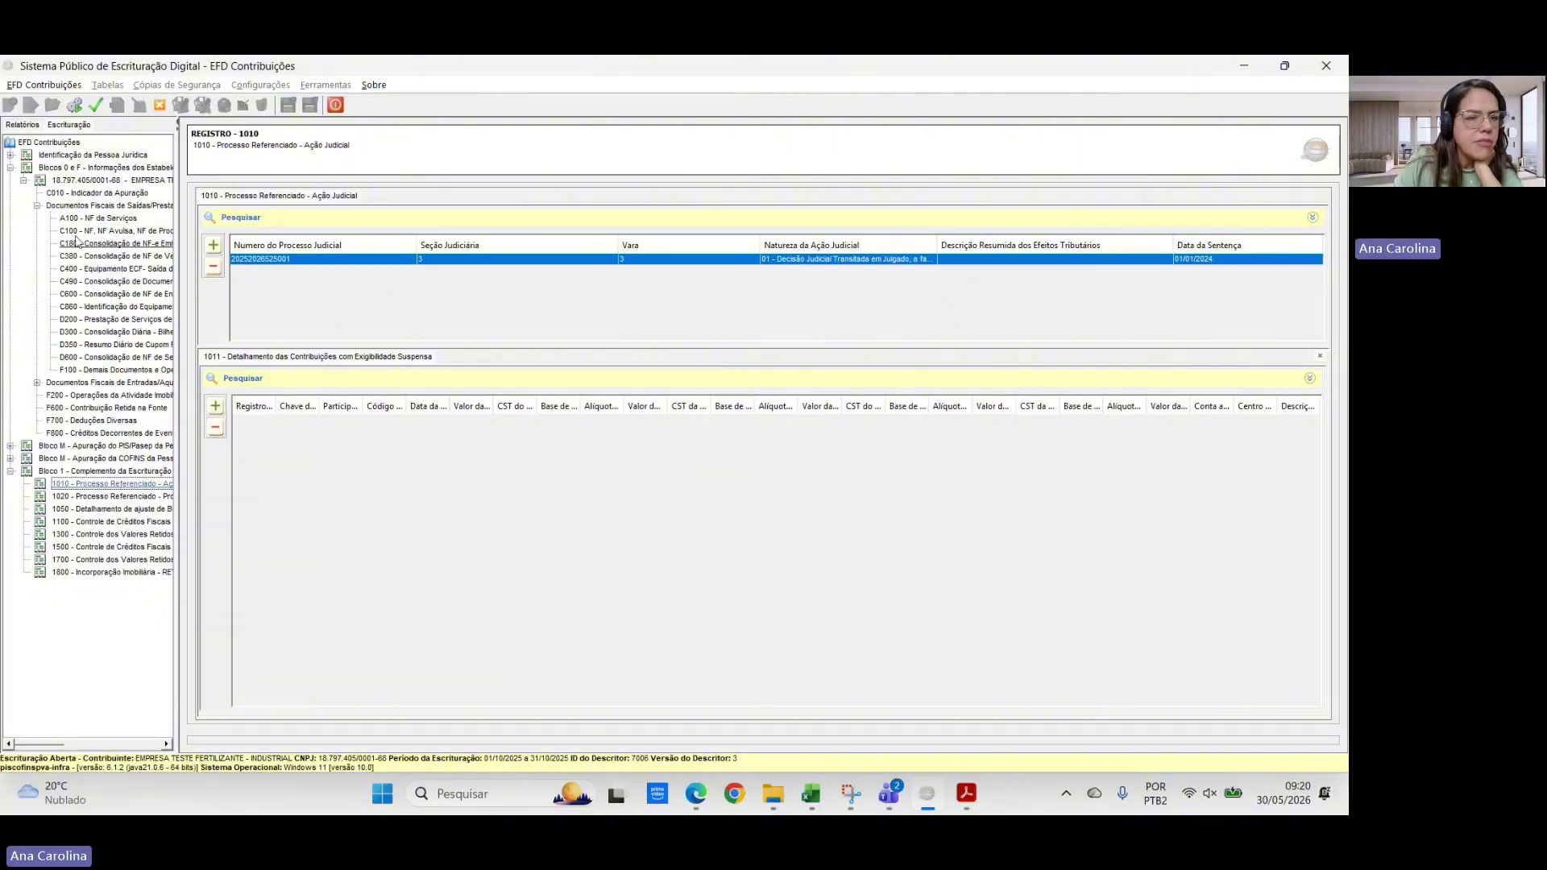
{"action": "left_click", "coordinate": [95, 219]}
{"action": "double_click", "coordinate": [454, 259]}
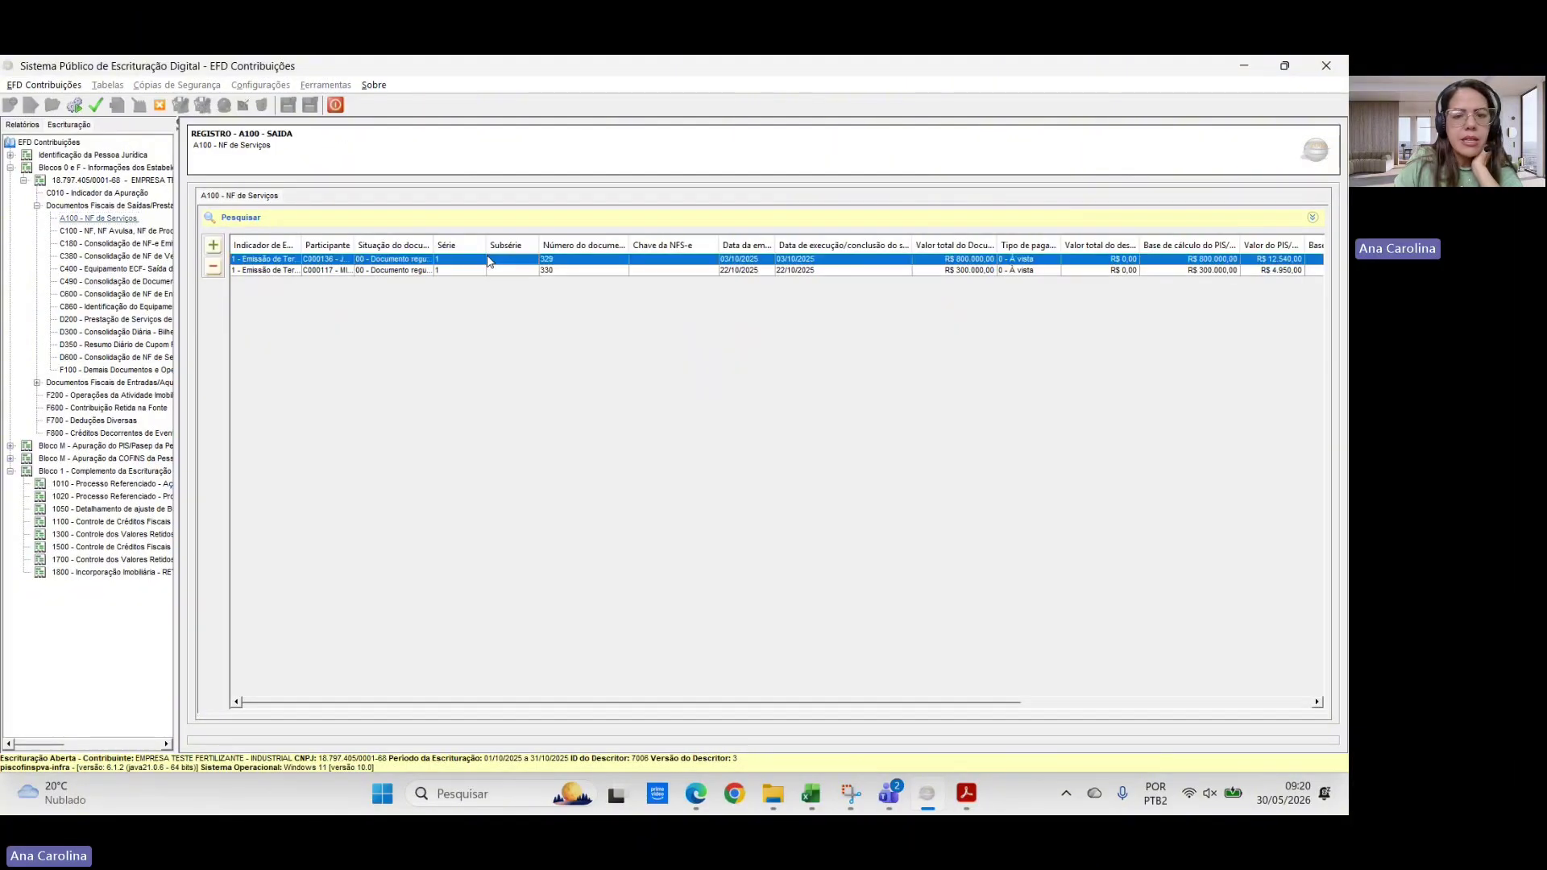
{"action": "left_click", "coordinate": [987, 255]}
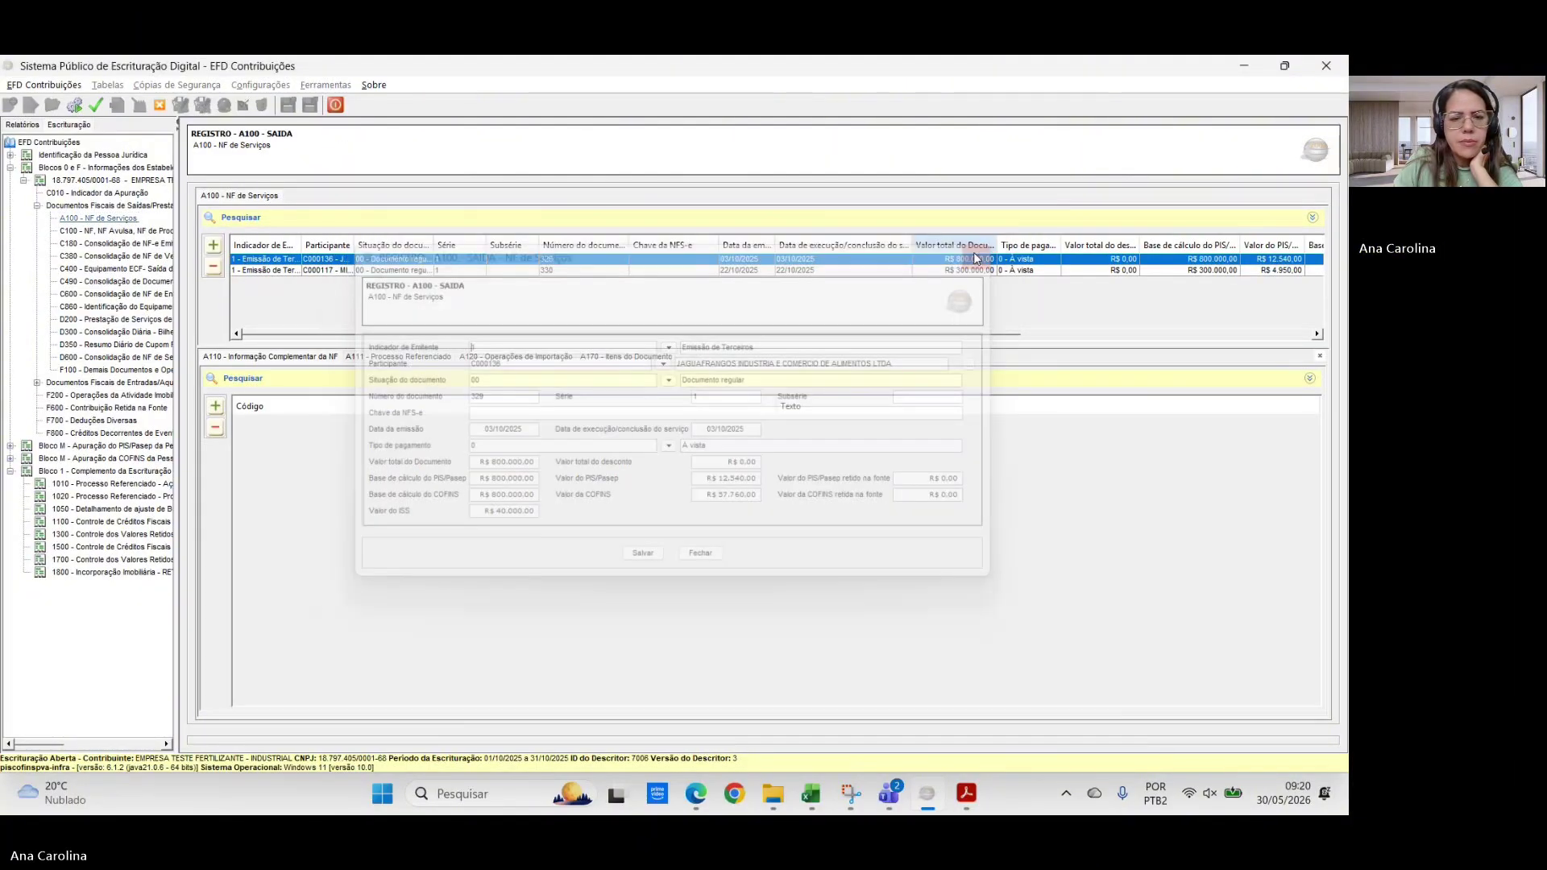
{"action": "left_click", "coordinate": [398, 357]}
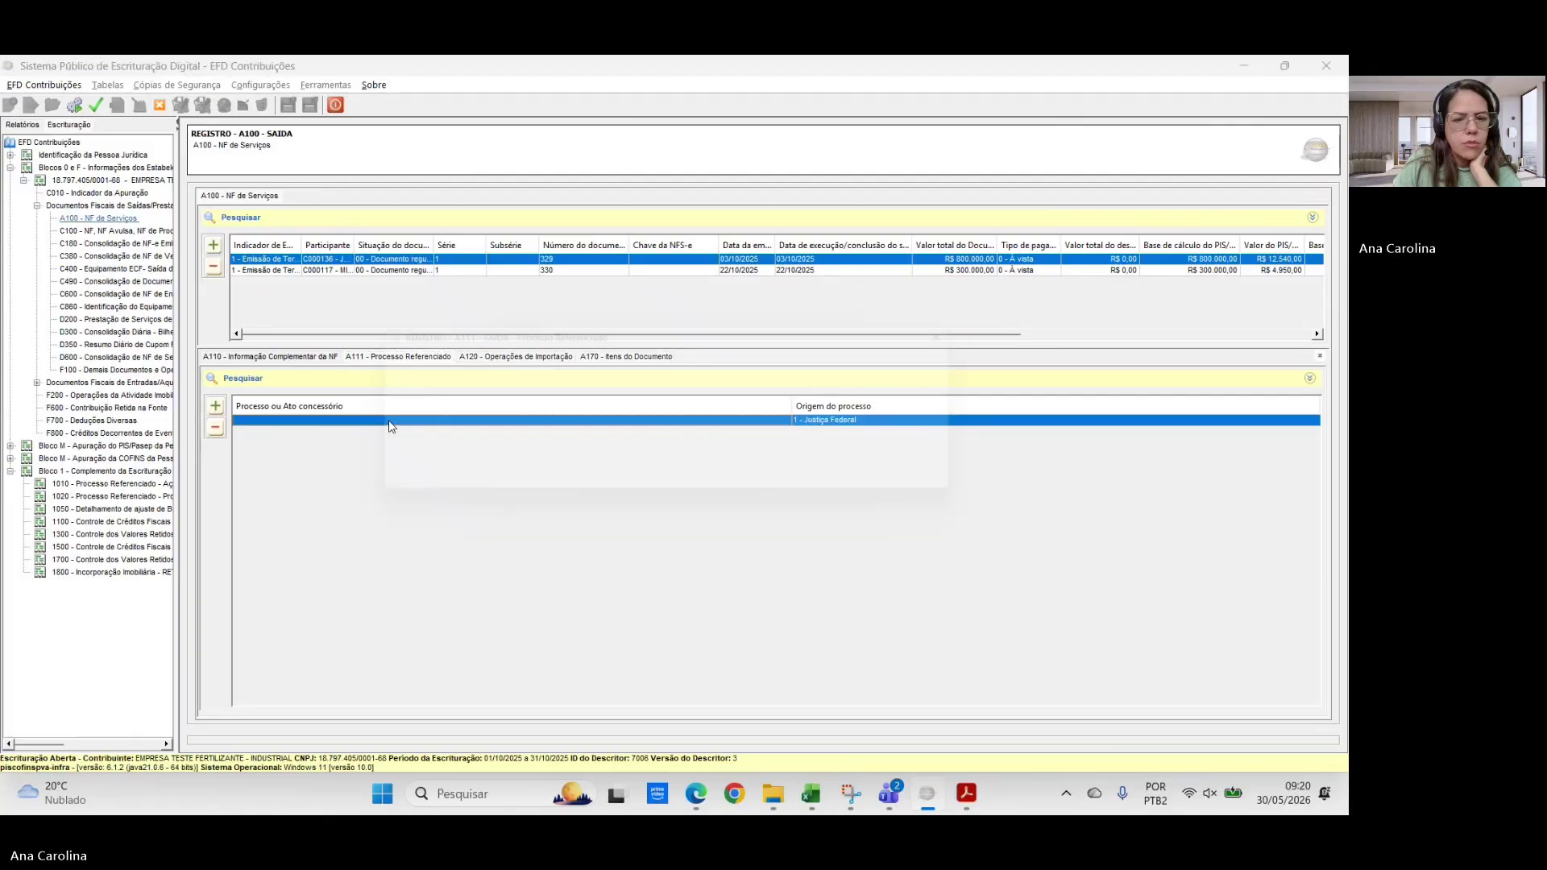
{"action": "double_click", "coordinate": [389, 422]}
{"action": "left_click", "coordinate": [473, 422]}
{"action": "key", "text": "ctrl+v"}
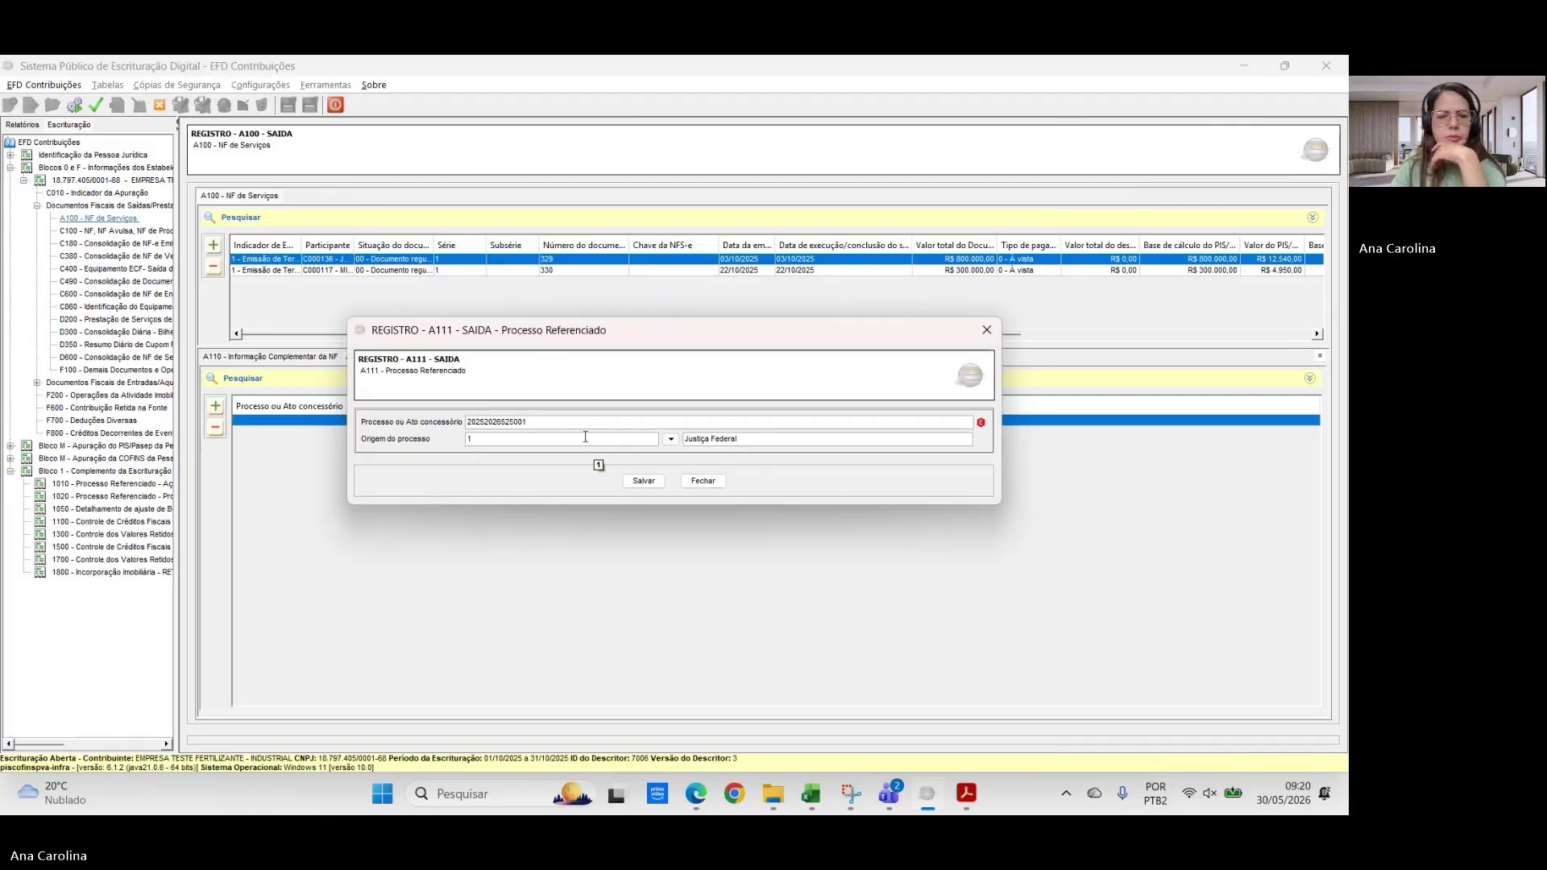
{"action": "left_click", "coordinate": [643, 481]}
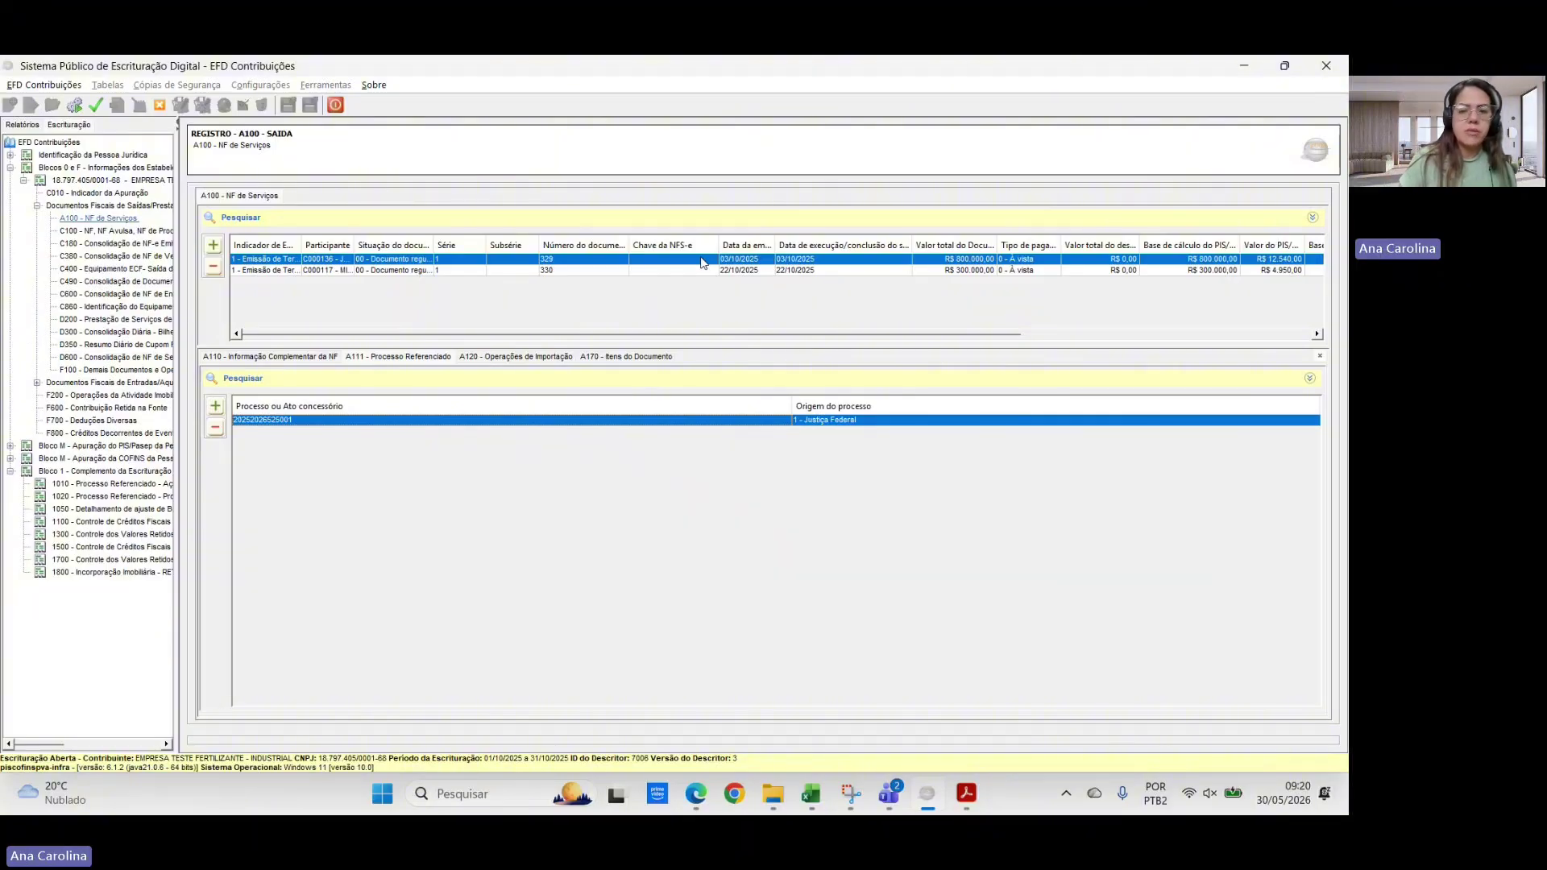
- Open the A100 service invoice dated 22/10/2025 and enter its total of 300.000,00 in cell E14 of the Excel worksheet
{"action": "left_click", "coordinate": [487, 273]}
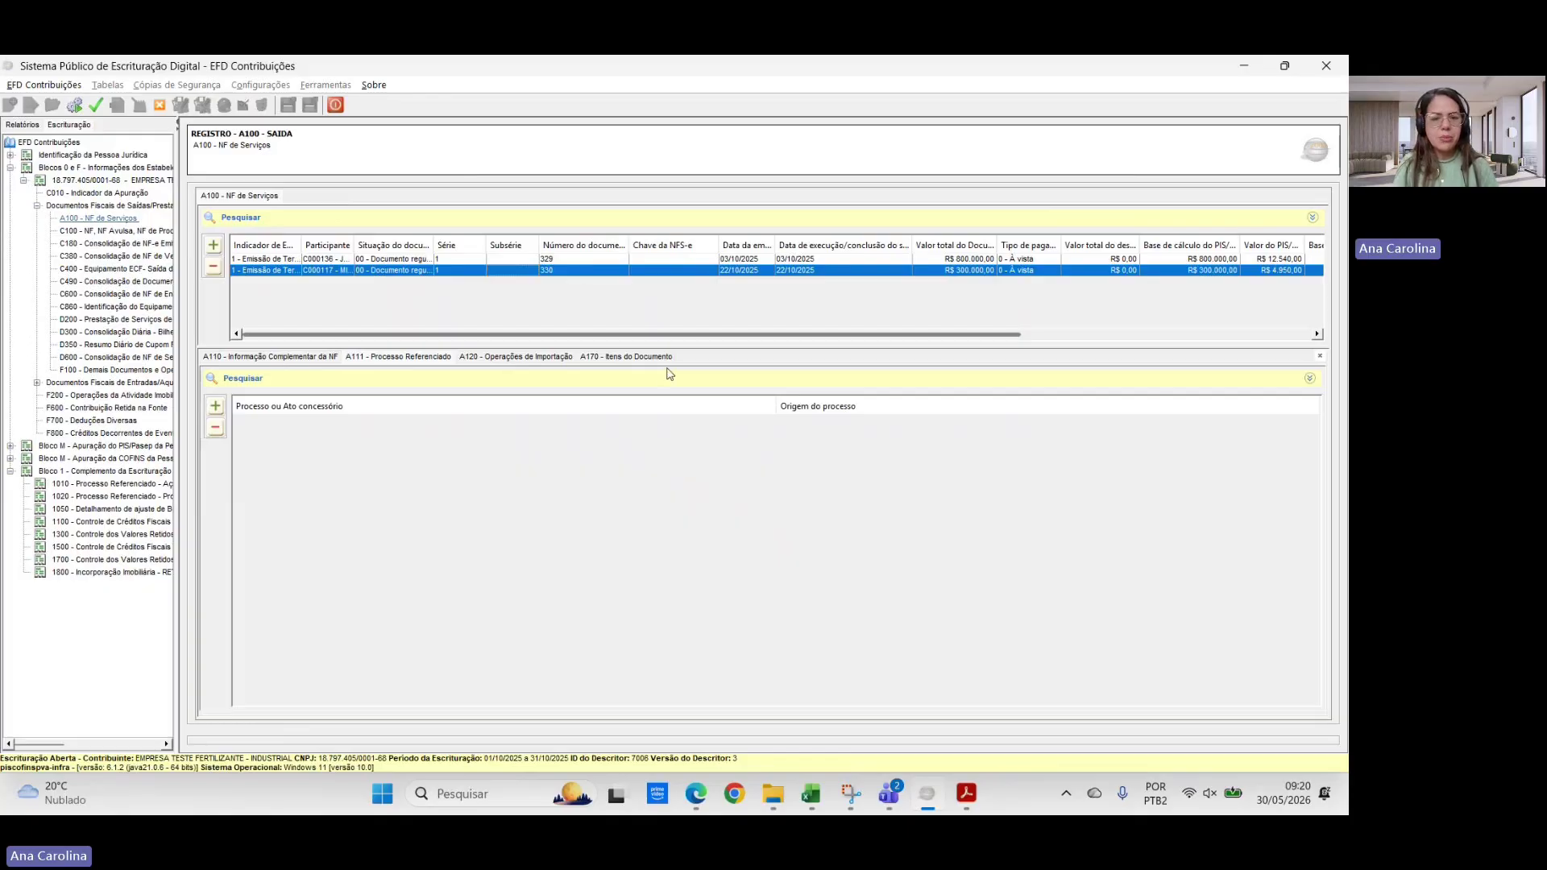
{"action": "left_click", "coordinate": [627, 357]}
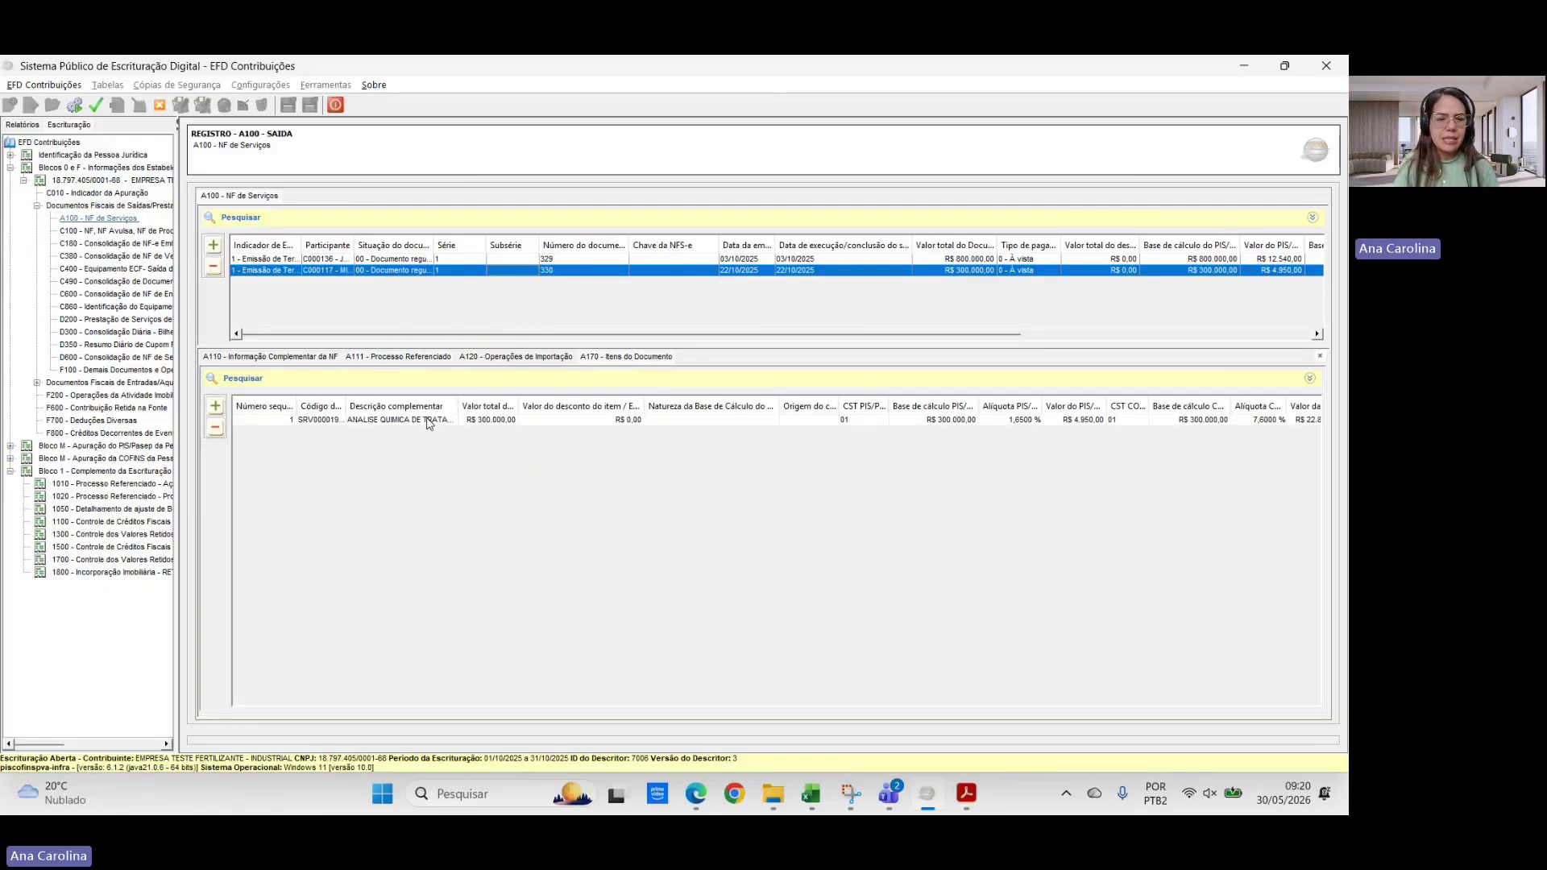
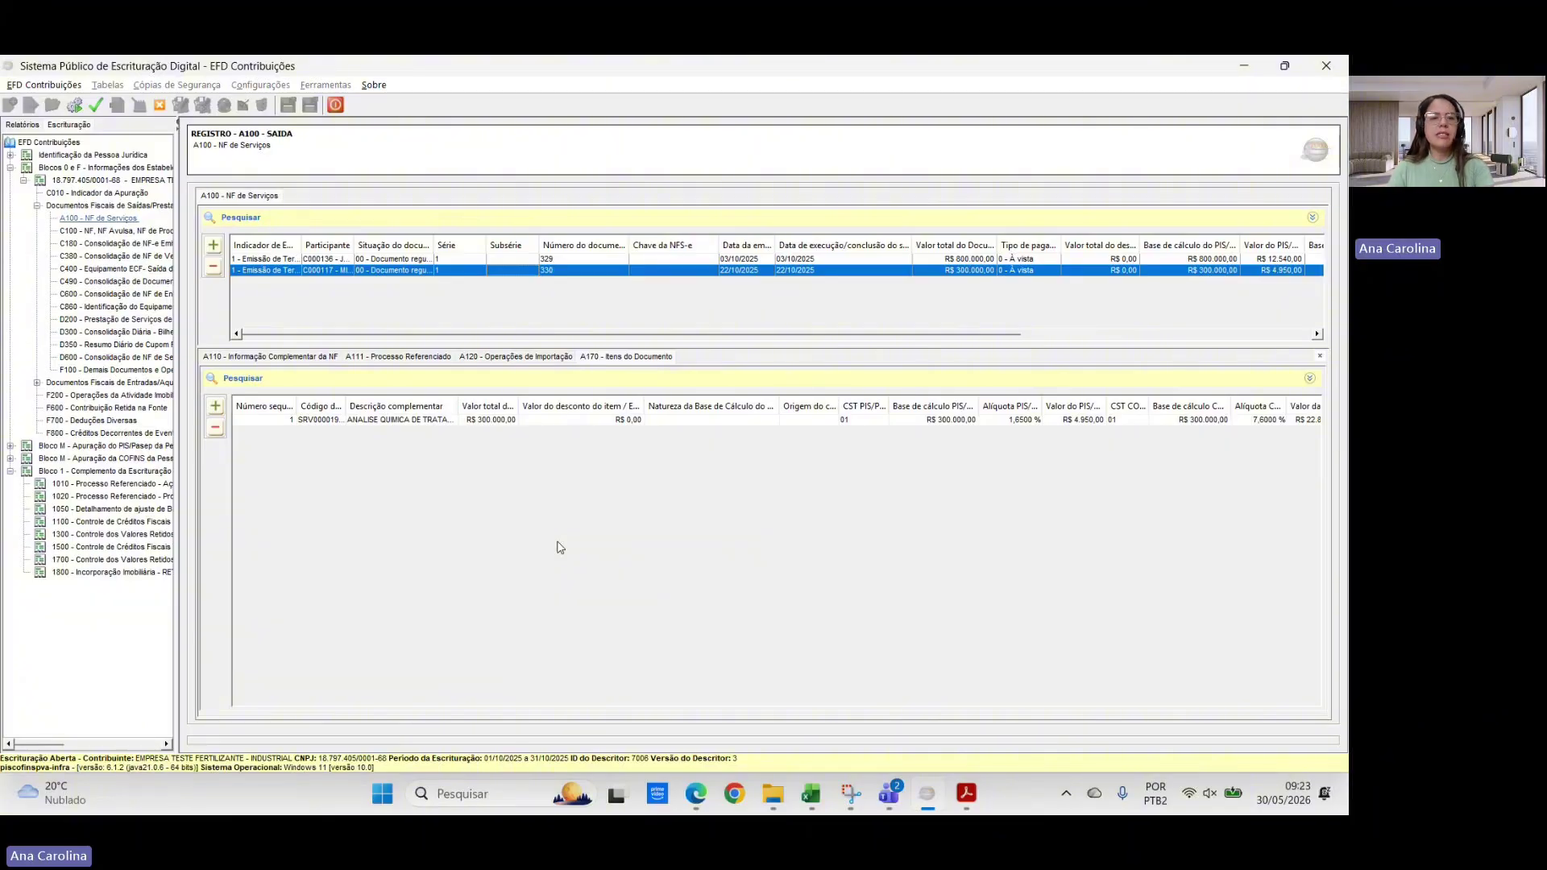
{"action": "double_click", "coordinate": [755, 273]}
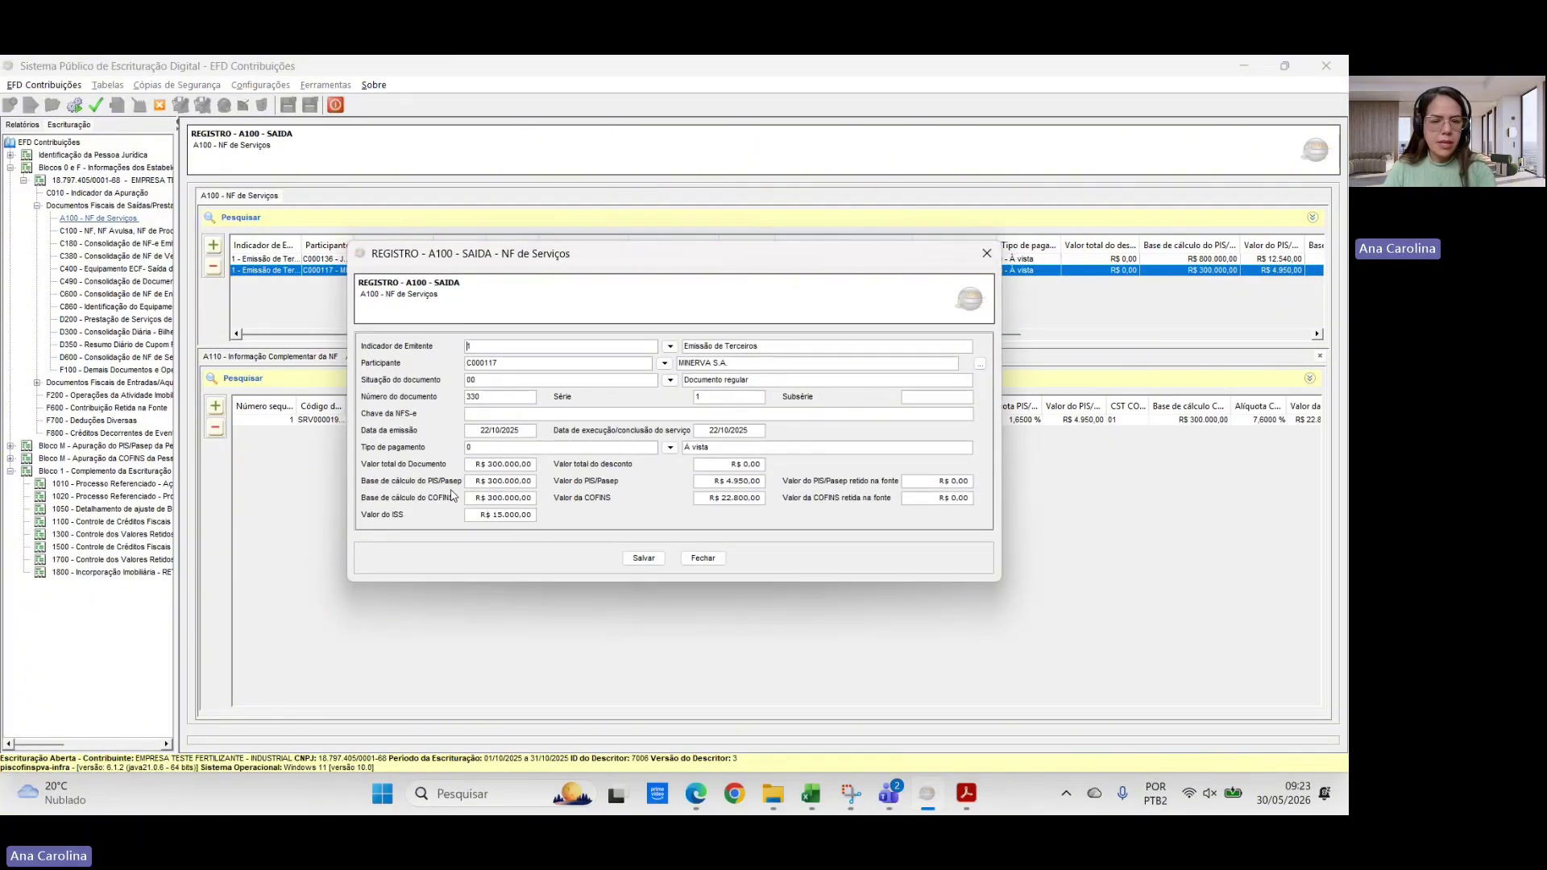
{"action": "left_click", "coordinate": [504, 465]}
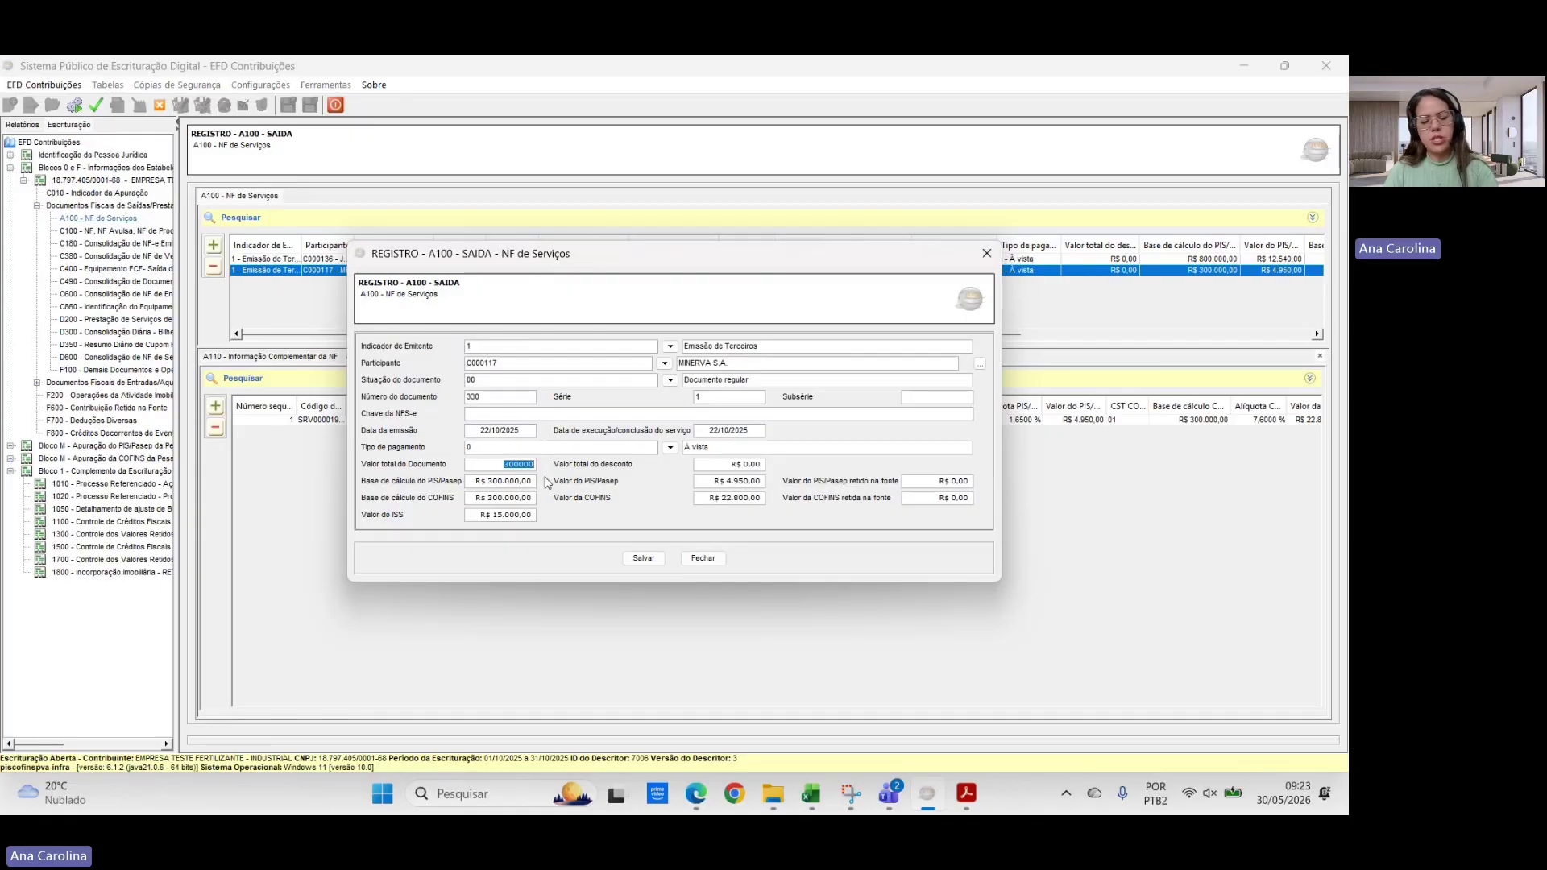
{"action": "key", "text": "alt+Tab"}
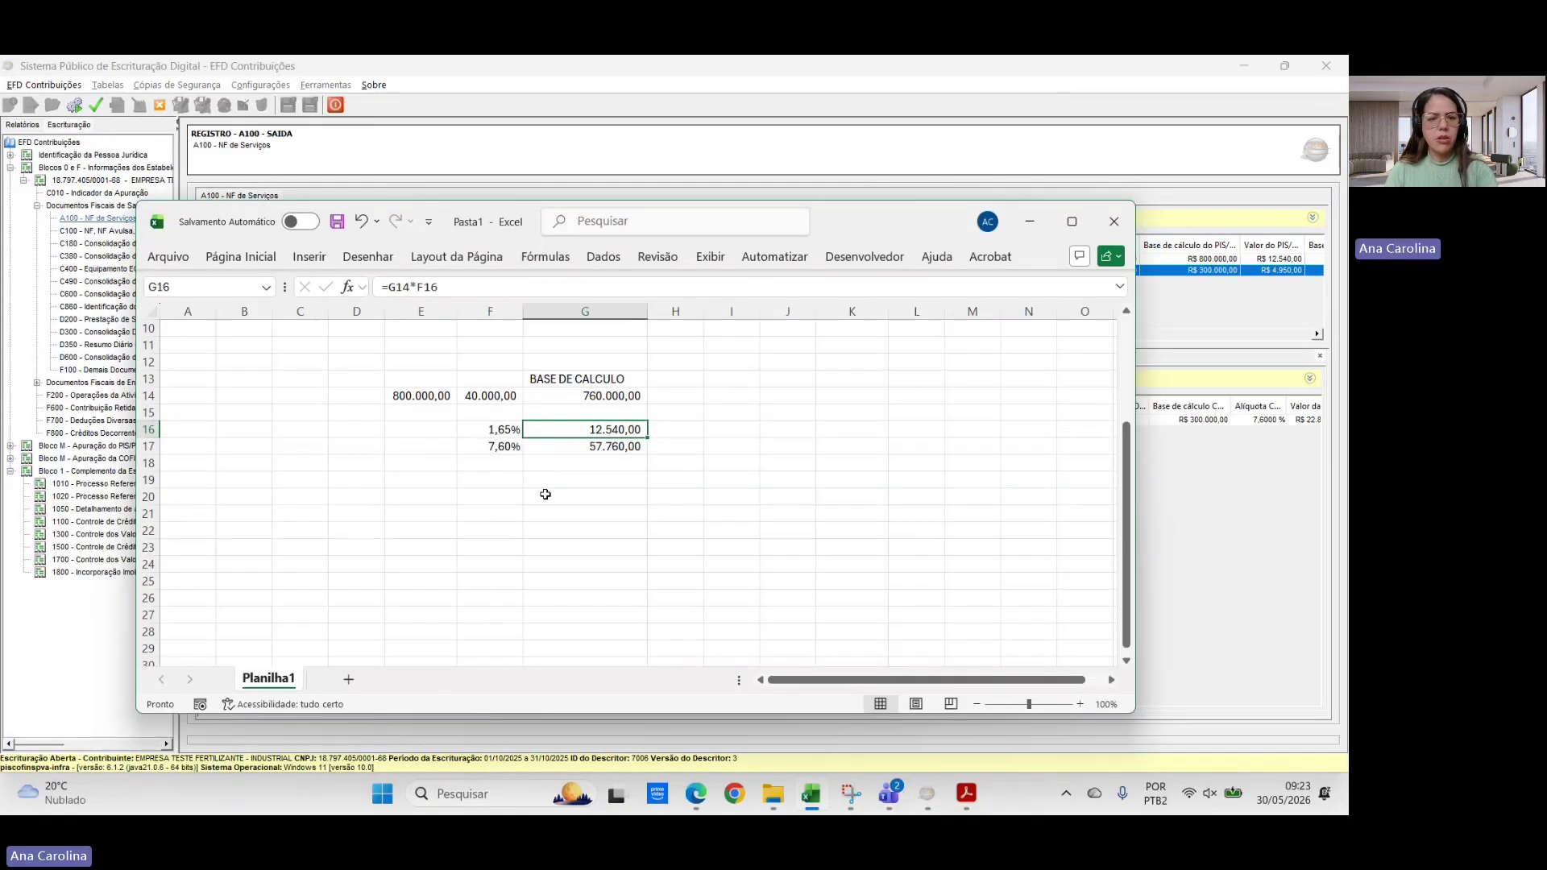
{"action": "left_click", "coordinate": [534, 493]}
{"action": "left_click", "coordinate": [436, 396]}
{"action": "type", "text": "300000"}
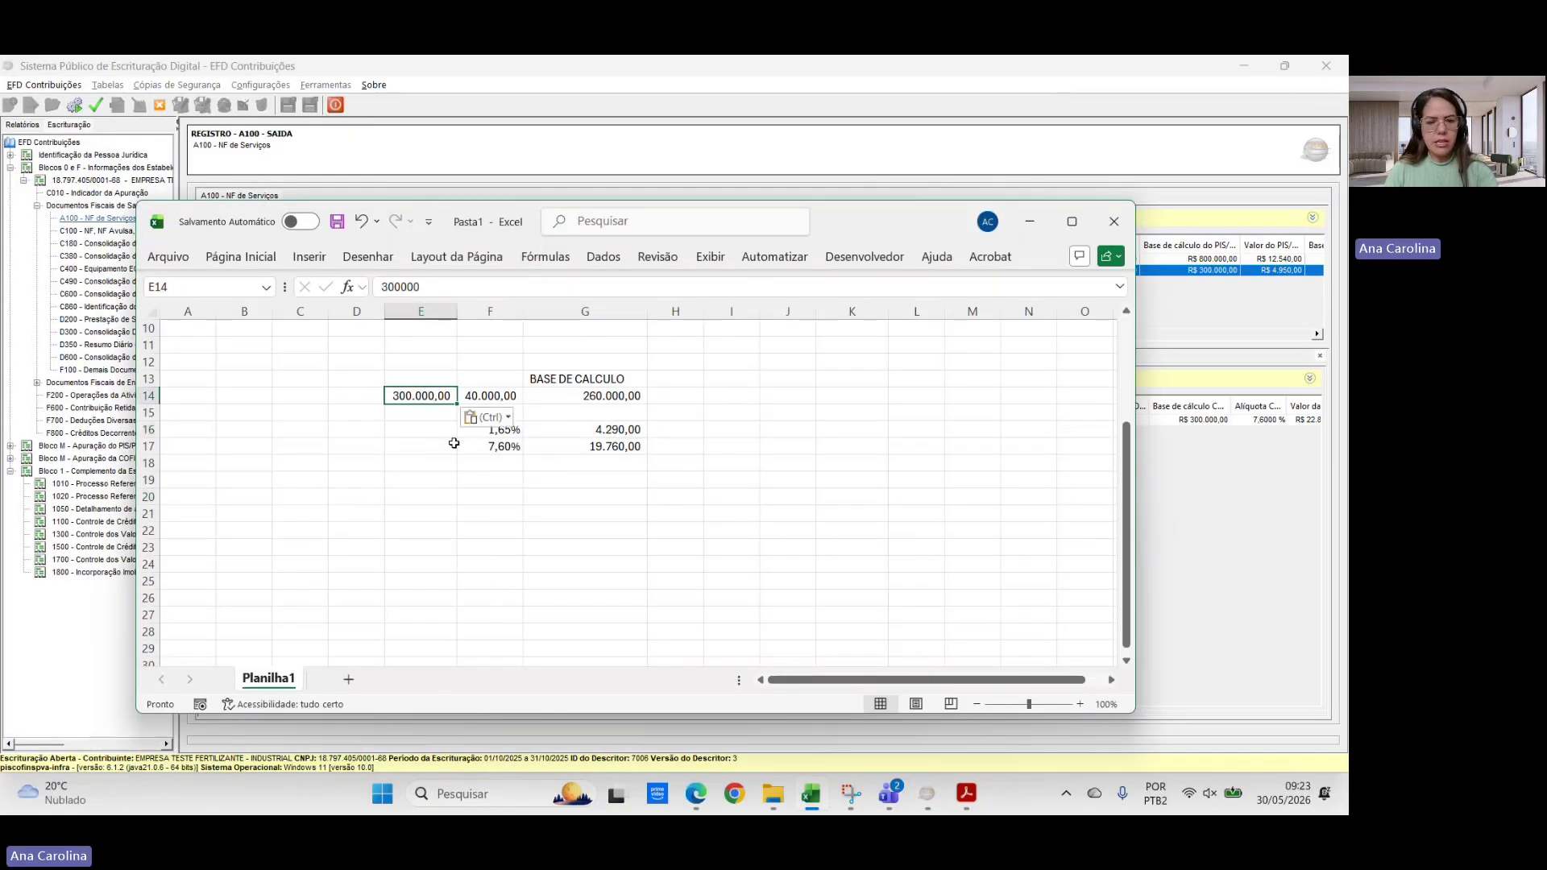
- Copy the invoice's Valor do ISS of 15.000,00 into worksheet cell F14 to recalculate the base and contributions
{"action": "key", "text": "alt+Tab"}
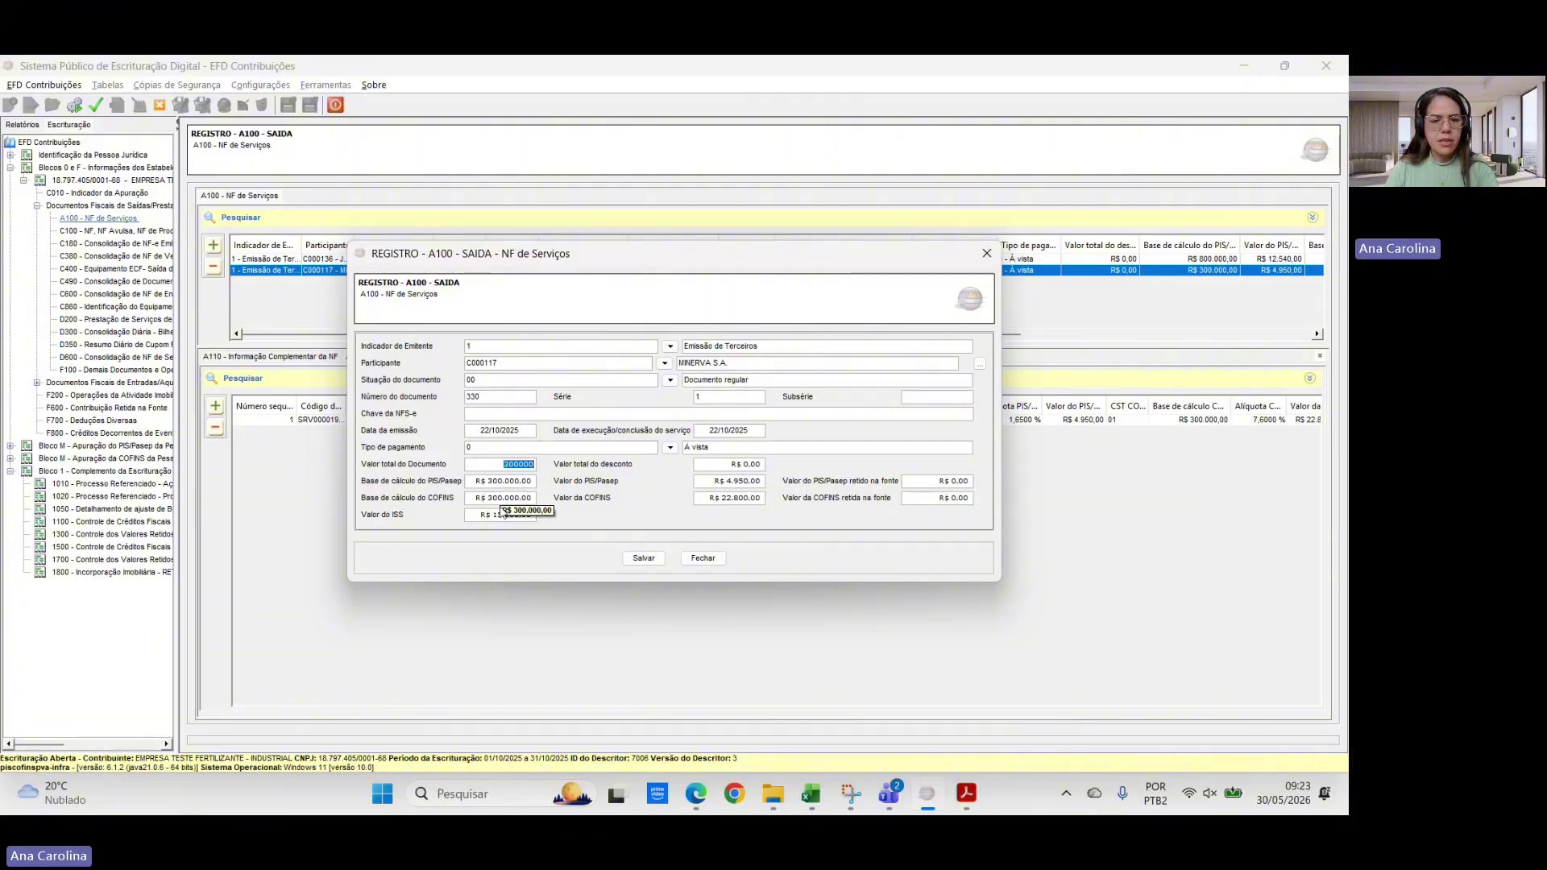
{"action": "left_click", "coordinate": [494, 516]}
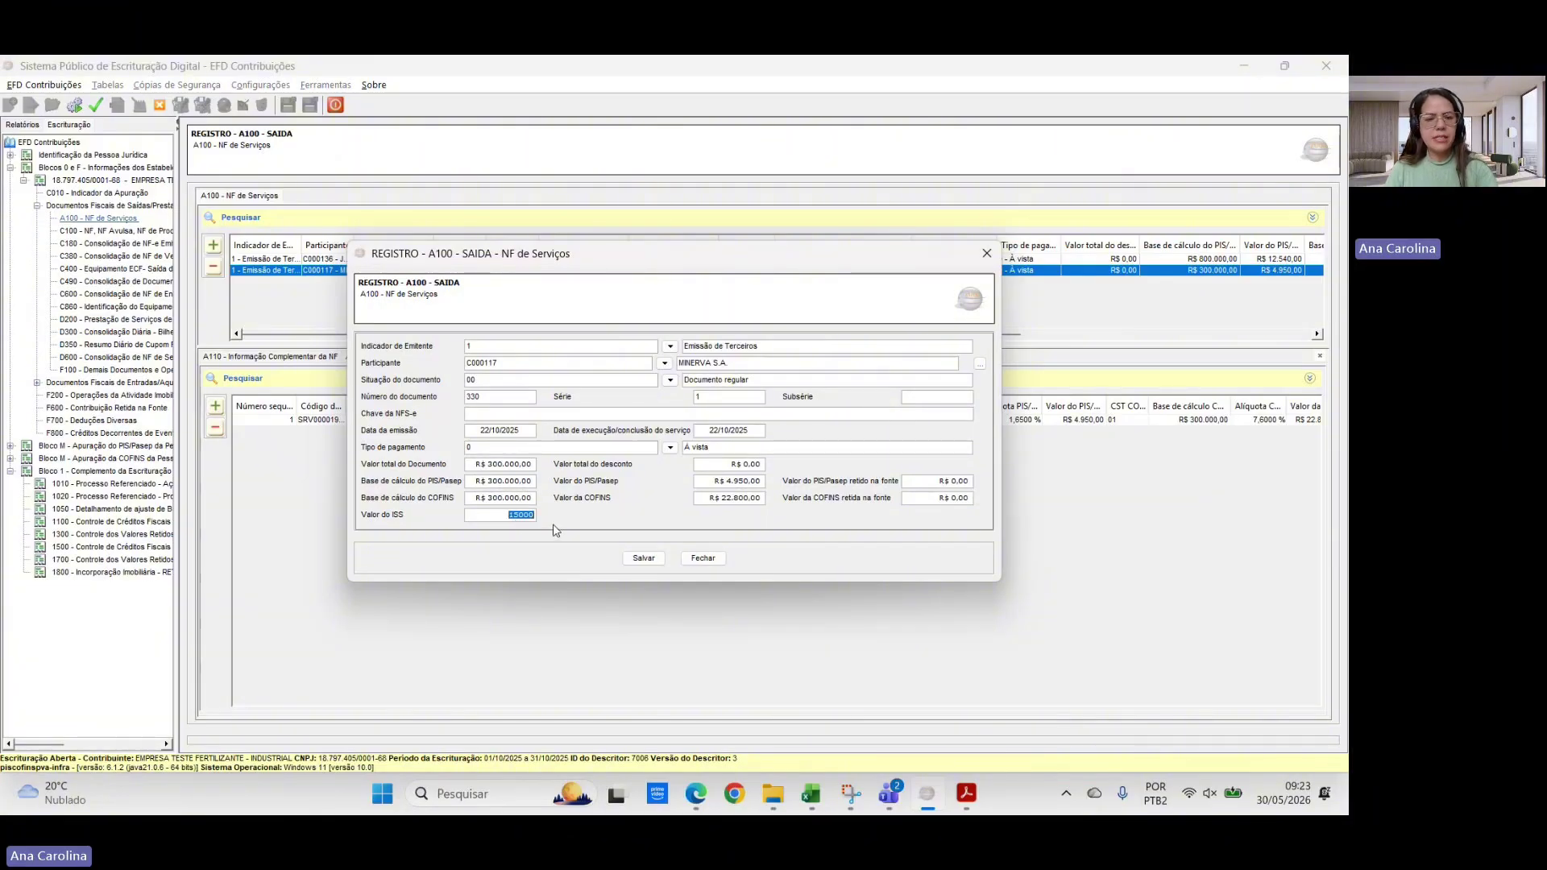
{"action": "key", "text": "ctrl+c"}
{"action": "key", "text": "alt+Tab"}
{"action": "left_click", "coordinate": [509, 395]}
{"action": "key", "text": "ctrl+v"}
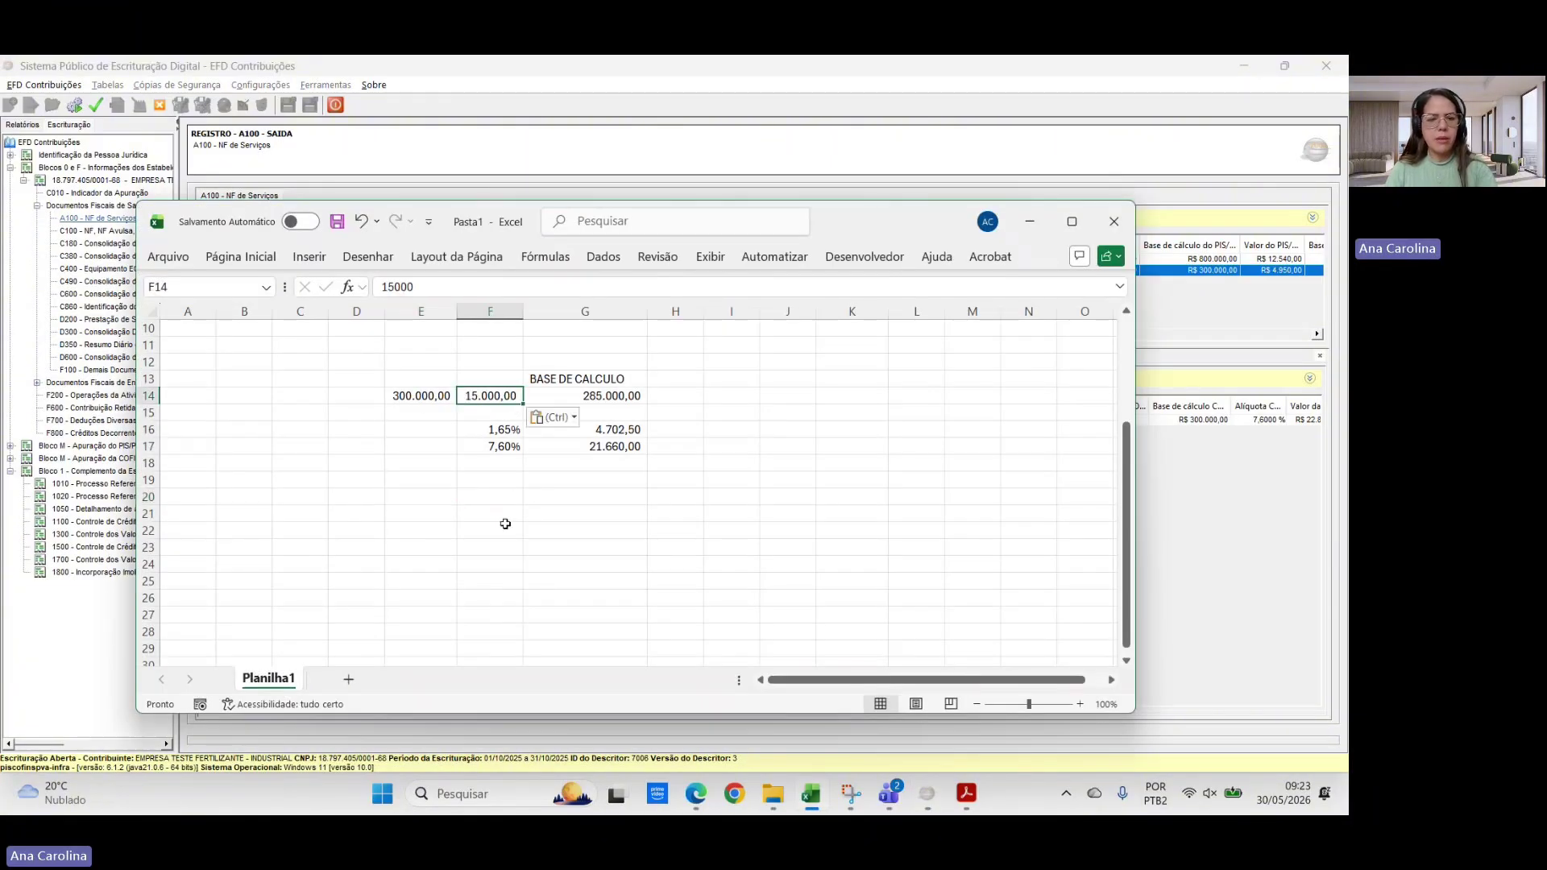
{"action": "left_click", "coordinate": [564, 560]}
{"action": "left_click", "coordinate": [603, 400]}
{"action": "left_click", "coordinate": [743, 463]}
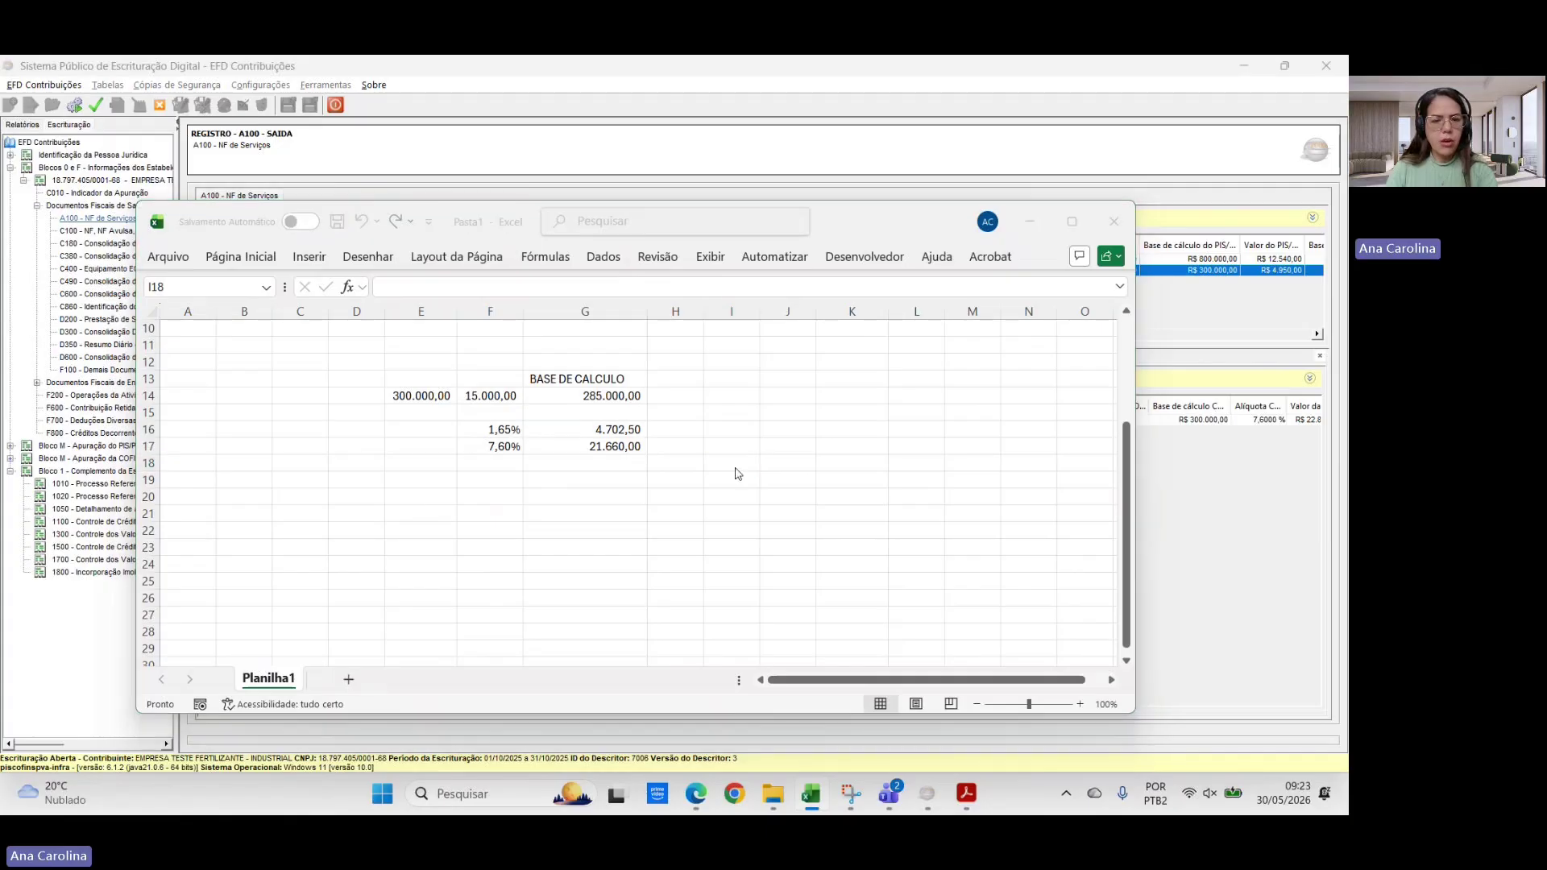
- Set the PIS/Pasep and COFINS calculation bases of the invoice dated 22/10/2025 to 285.000,00, as calculated in the worksheet
{"action": "key", "text": "alt+Tab"}
{"action": "left_click", "coordinate": [507, 482]}
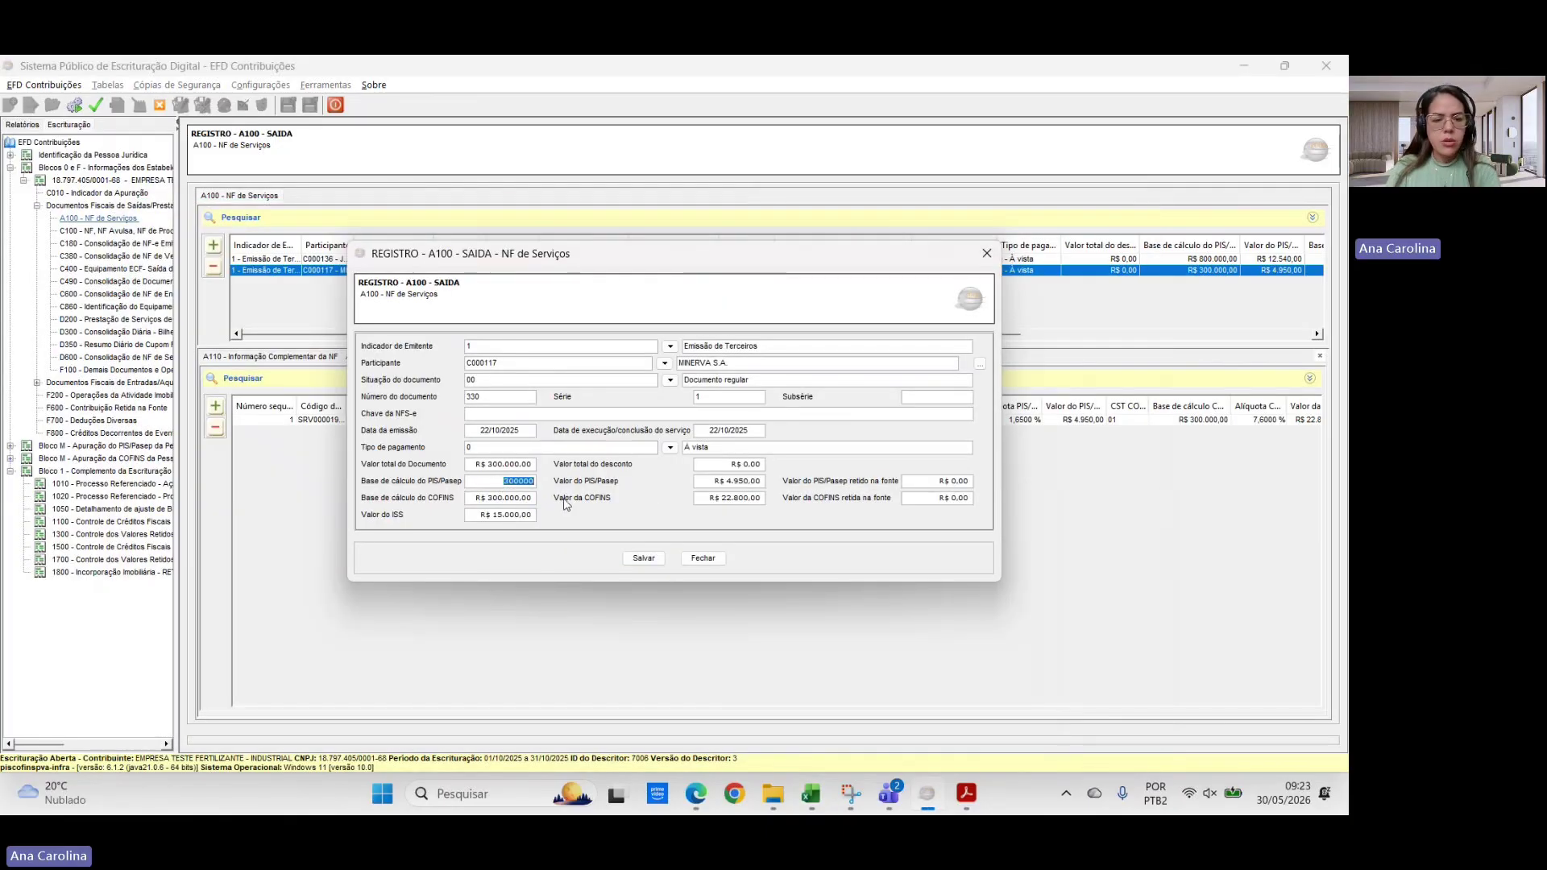
{"action": "key", "text": "alt+Tab"}
{"action": "key", "text": "alt+Tab"}
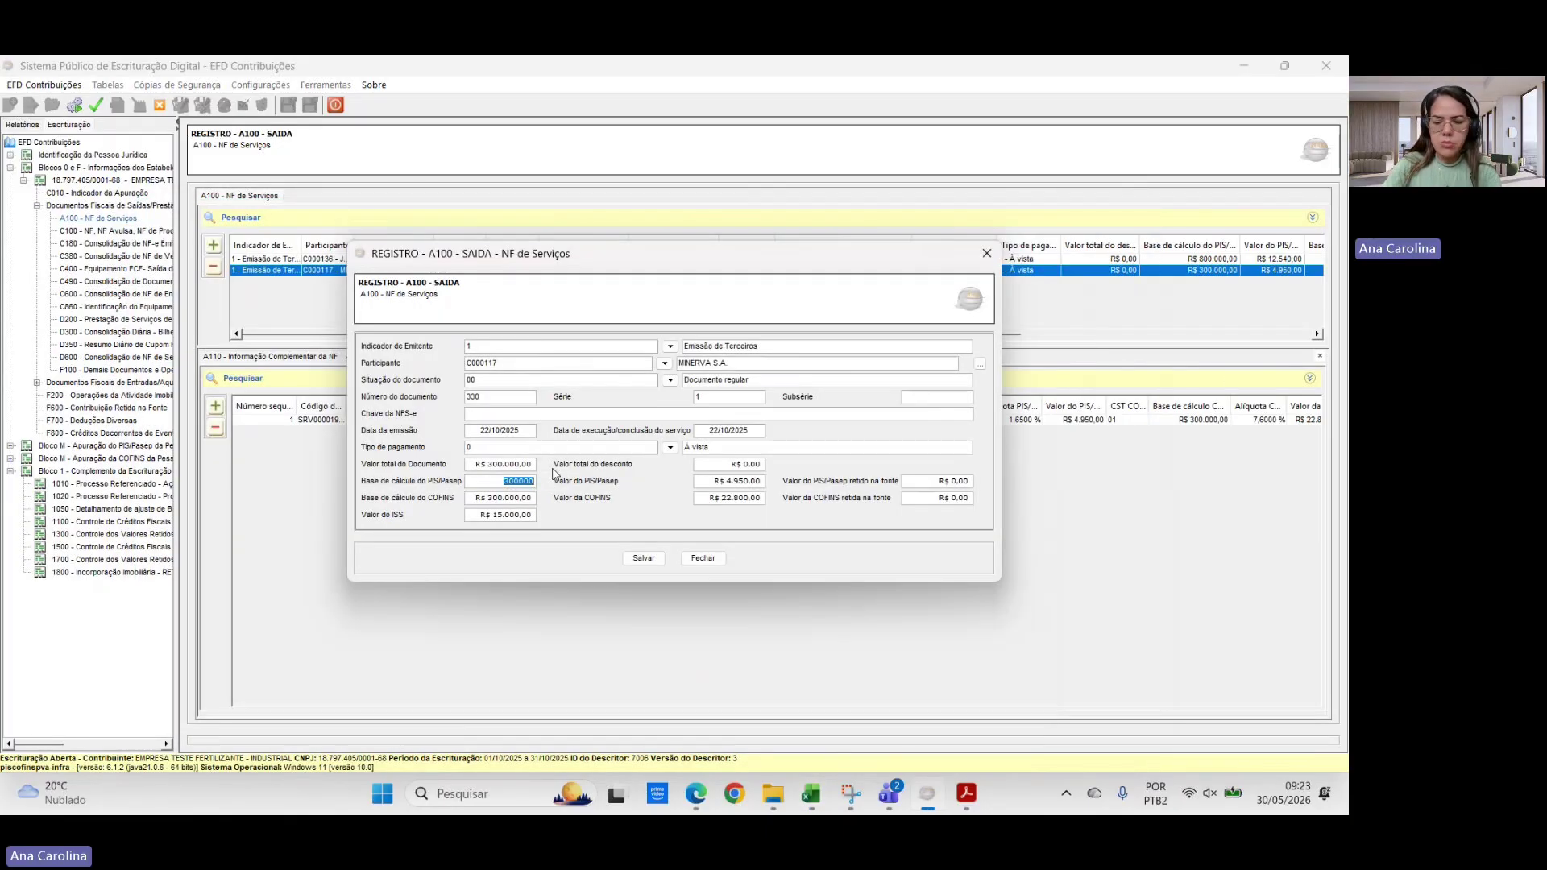
{"action": "type", "text": "285000"}
{"action": "key", "text": "Tab"}
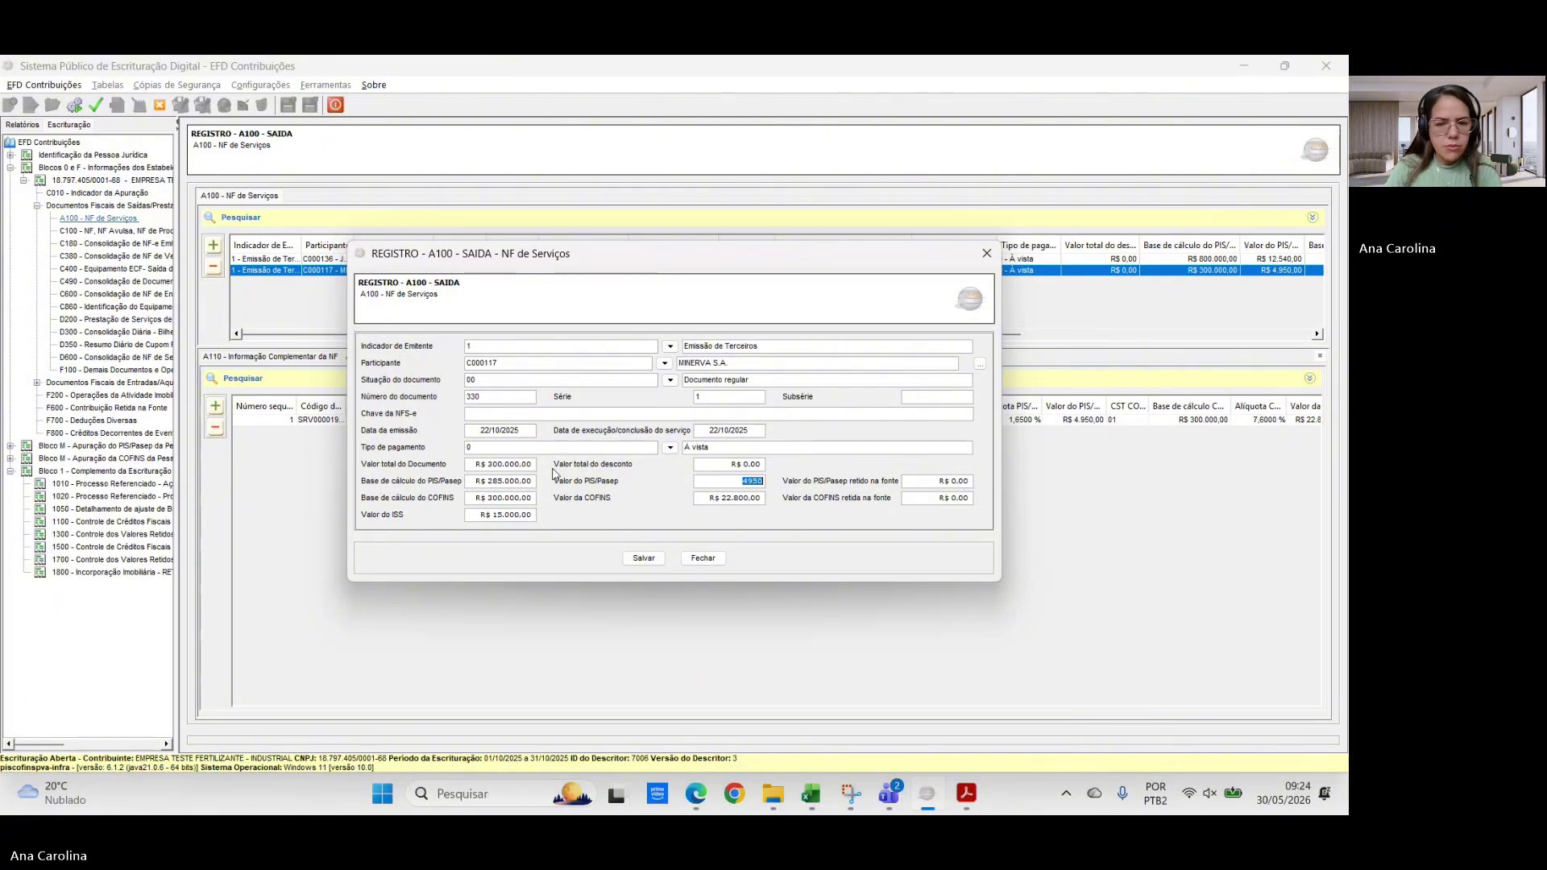
{"action": "left_click", "coordinate": [516, 500]}
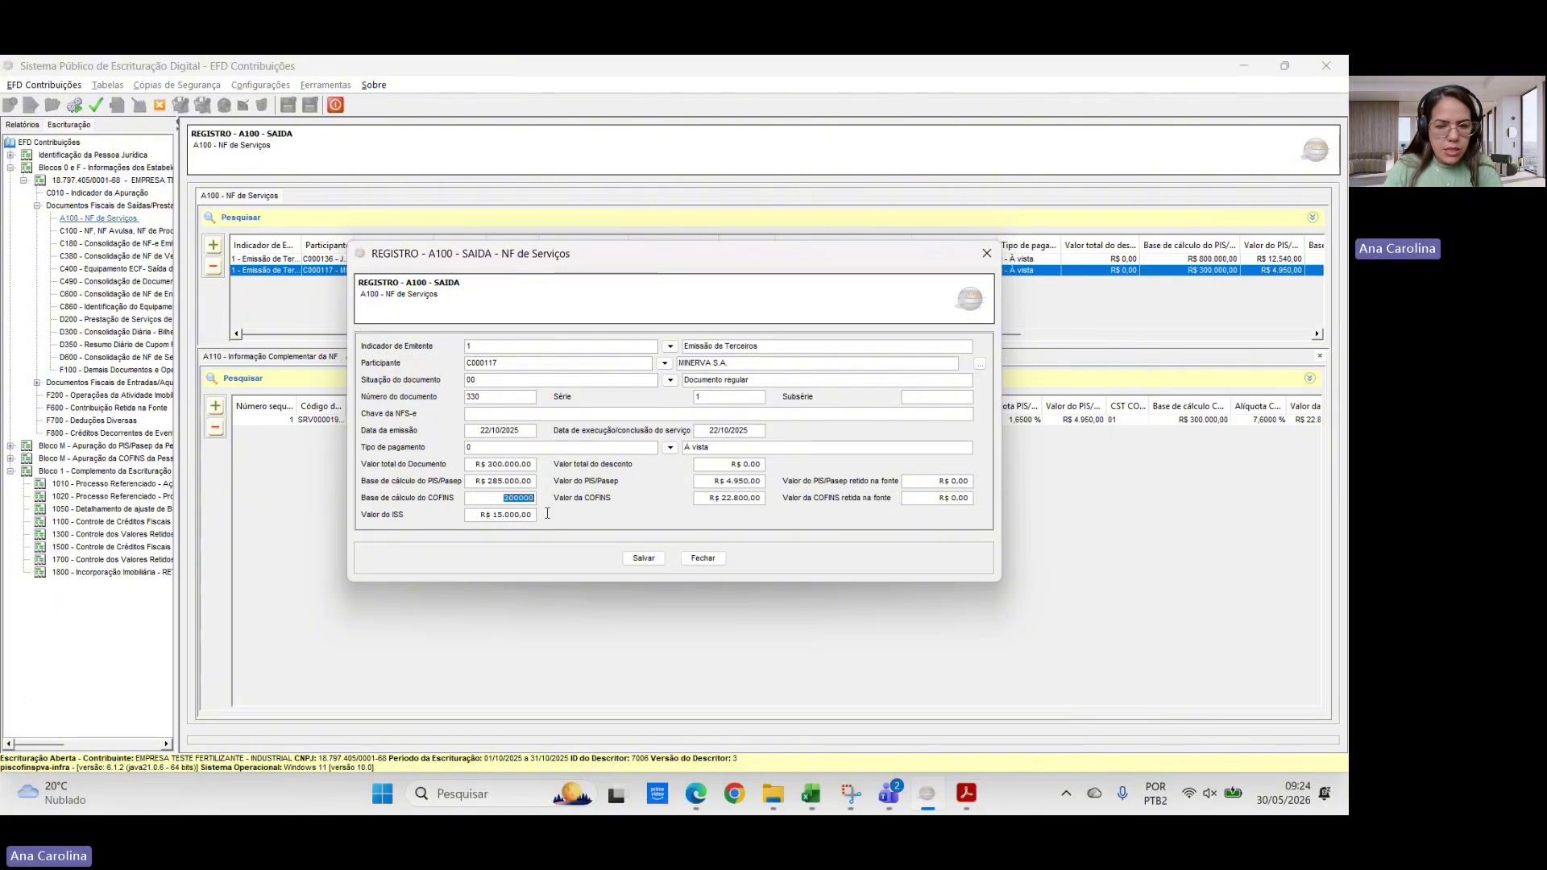
{"action": "key", "text": "BackSpace"}
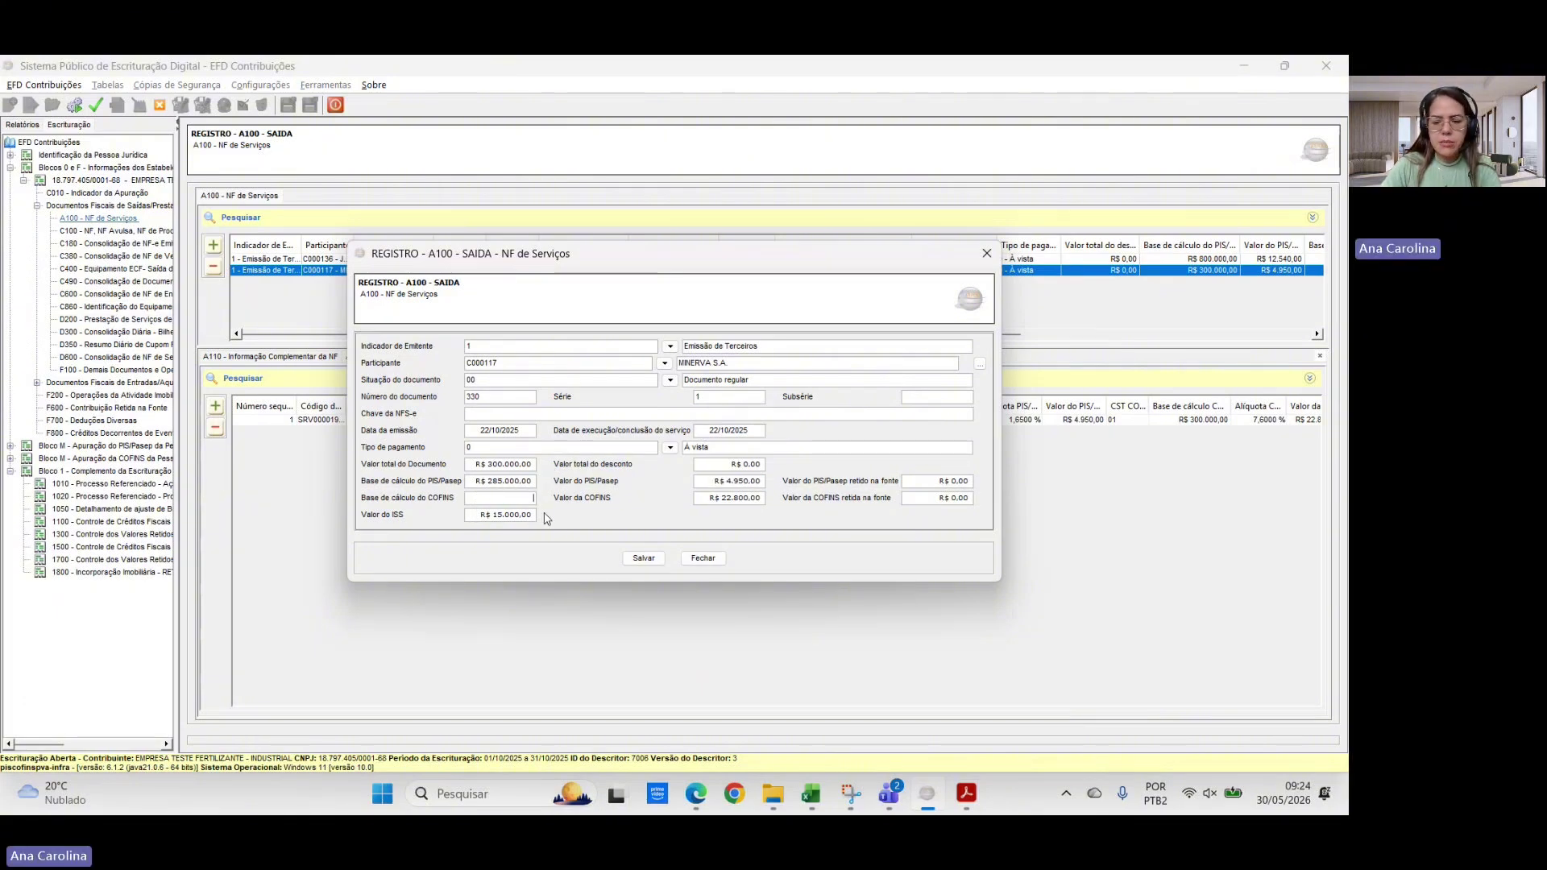
{"action": "type", "text": "285.000"}
{"action": "key", "text": "Tab"}
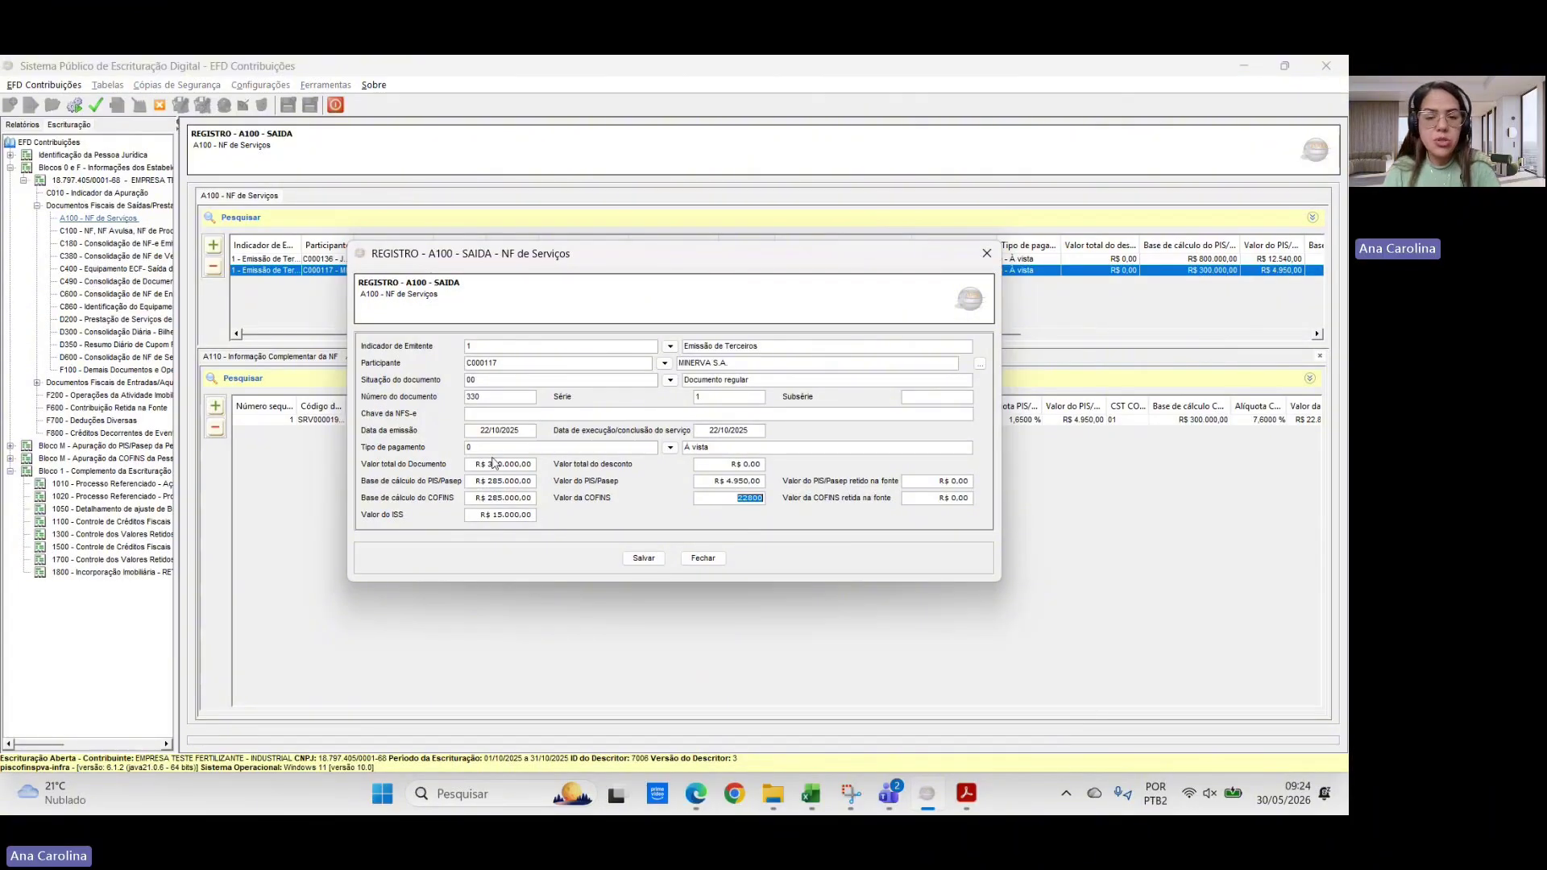
- Set the Valor do PIS/Pasep of the A100 invoice dated 22/10/2025 to 4.702,50, as calculated in the Excel worksheet
{"action": "left_click", "coordinate": [739, 486]}
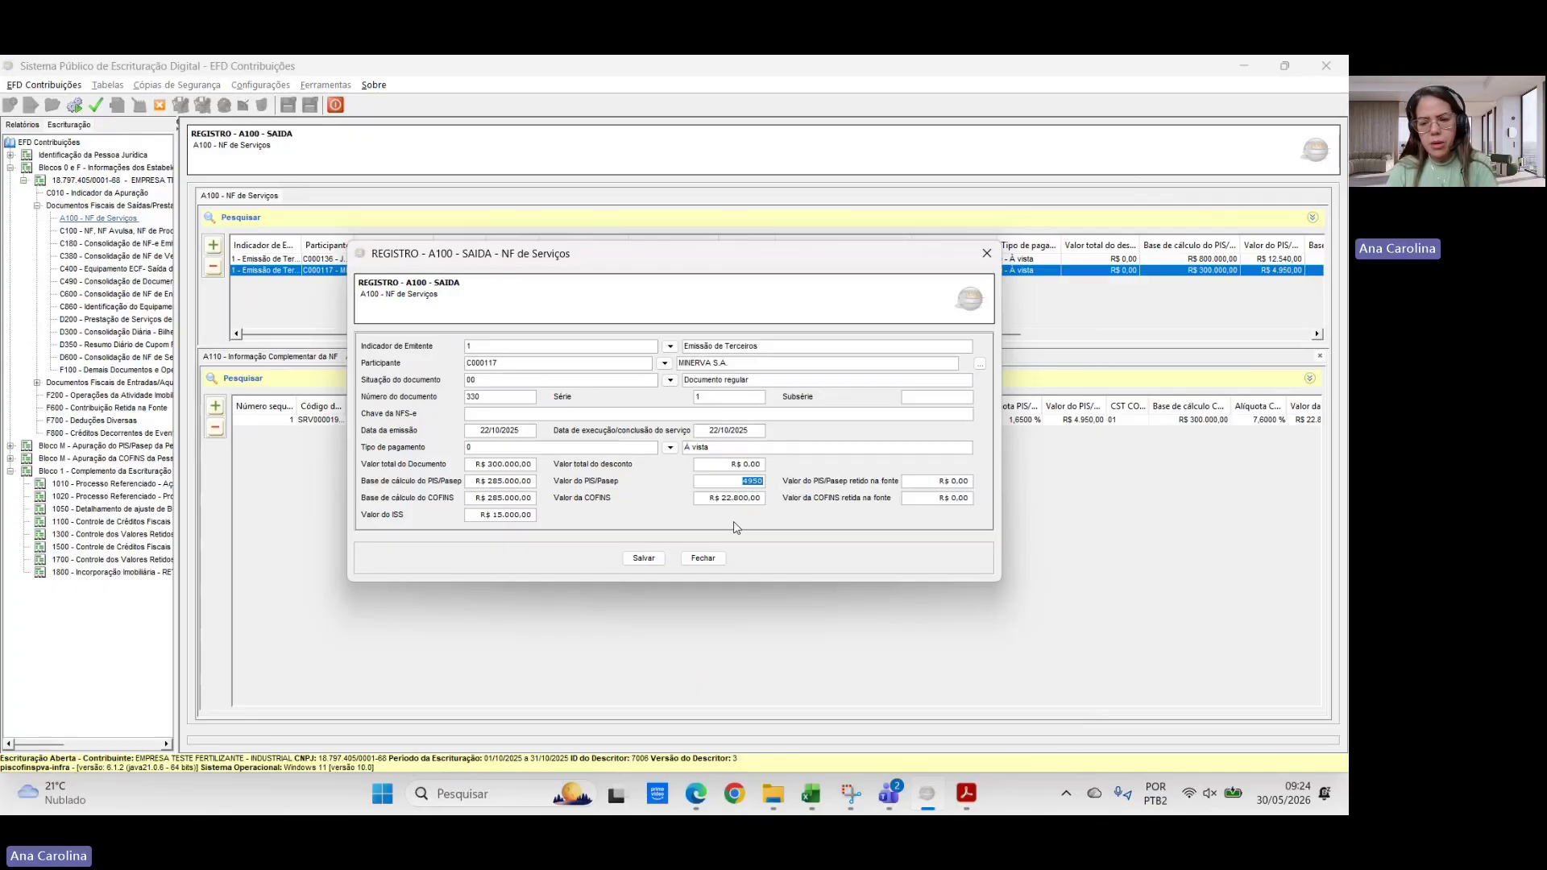
{"action": "key", "text": "alt+Tab"}
{"action": "left_click", "coordinate": [596, 511]}
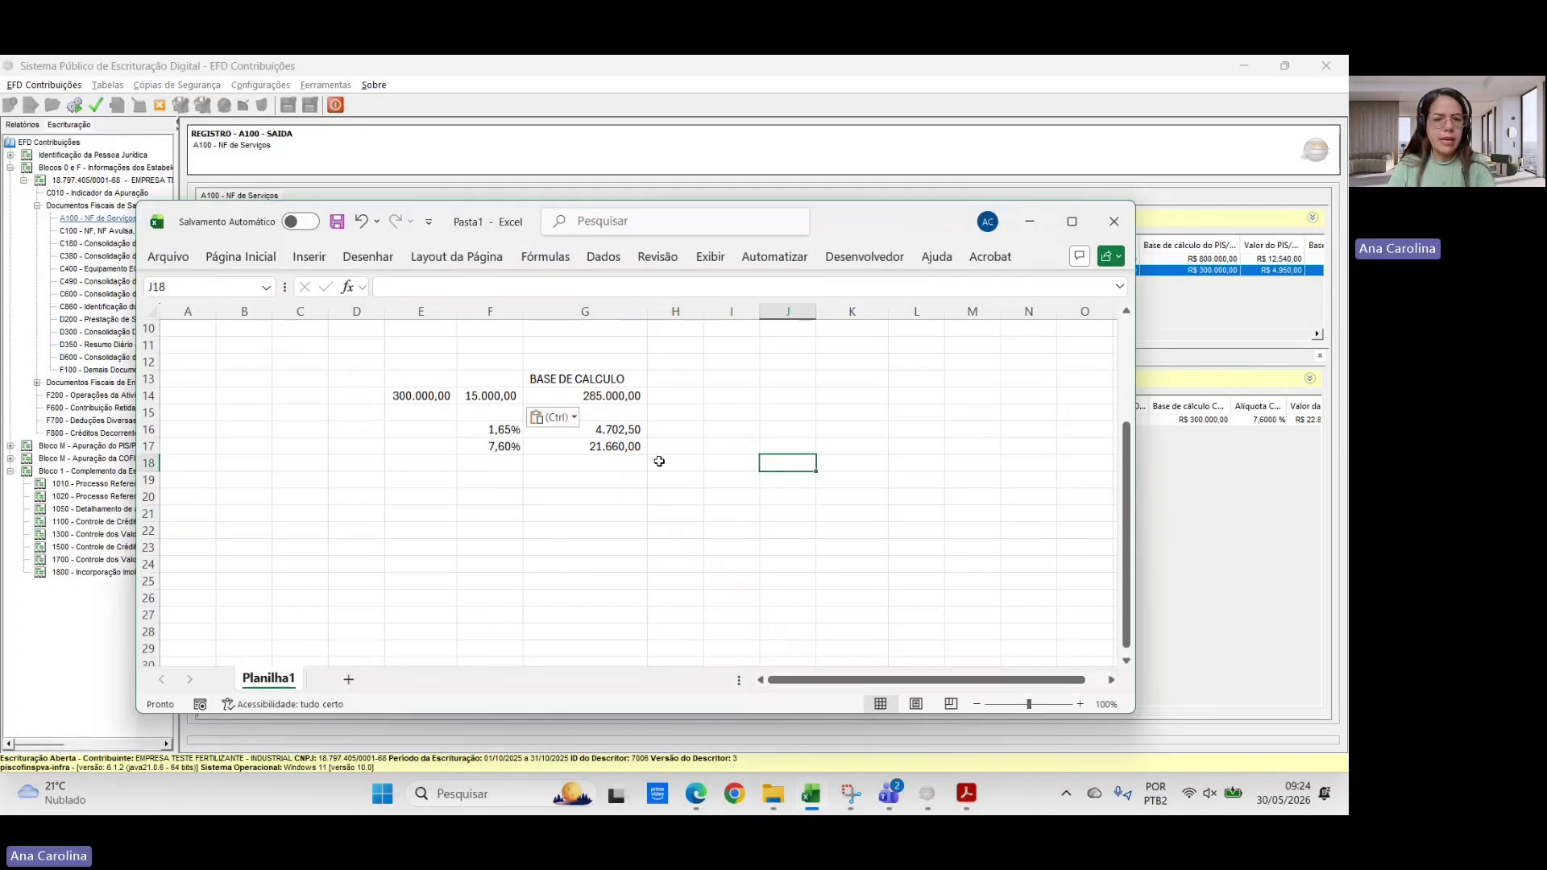
{"action": "left_click", "coordinate": [626, 518]}
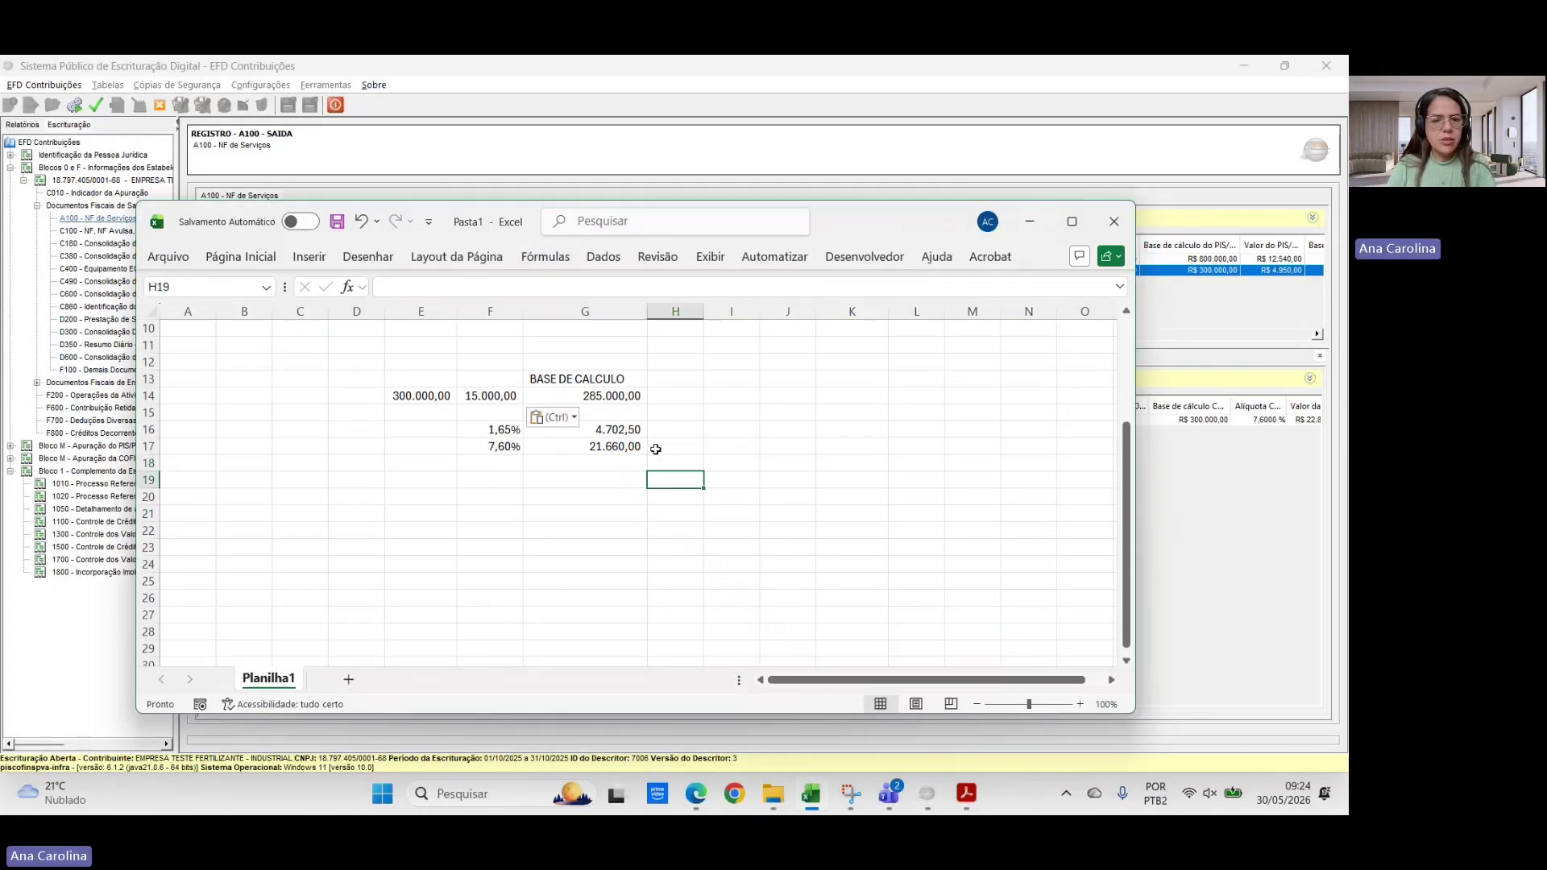
{"action": "key", "text": "alt+Tab"}
{"action": "key", "text": "alt+Tab"}
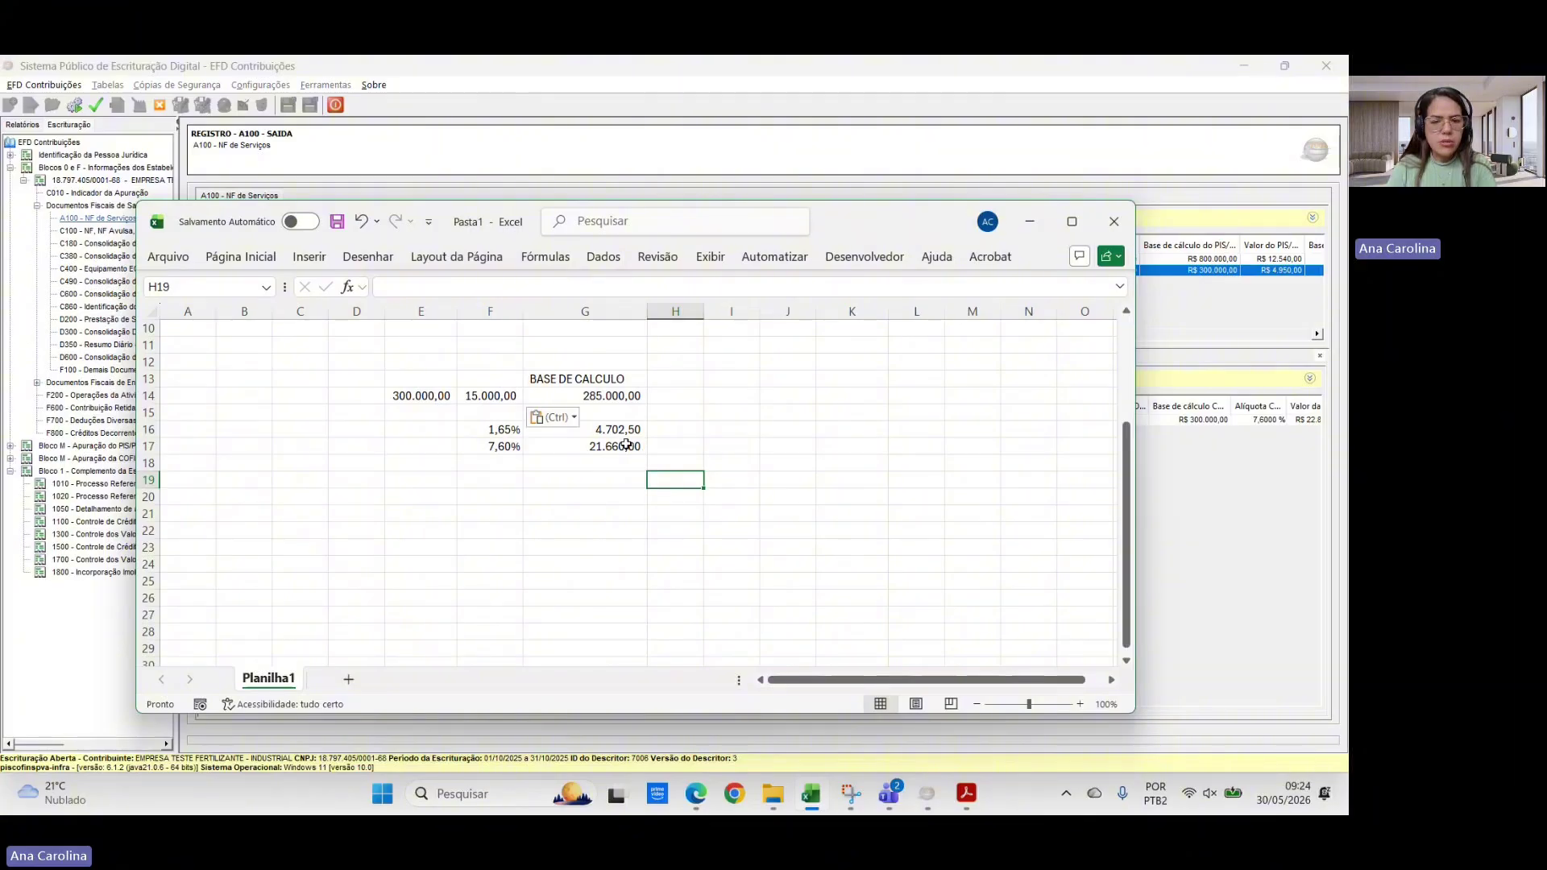
{"action": "key", "text": "alt+Tab"}
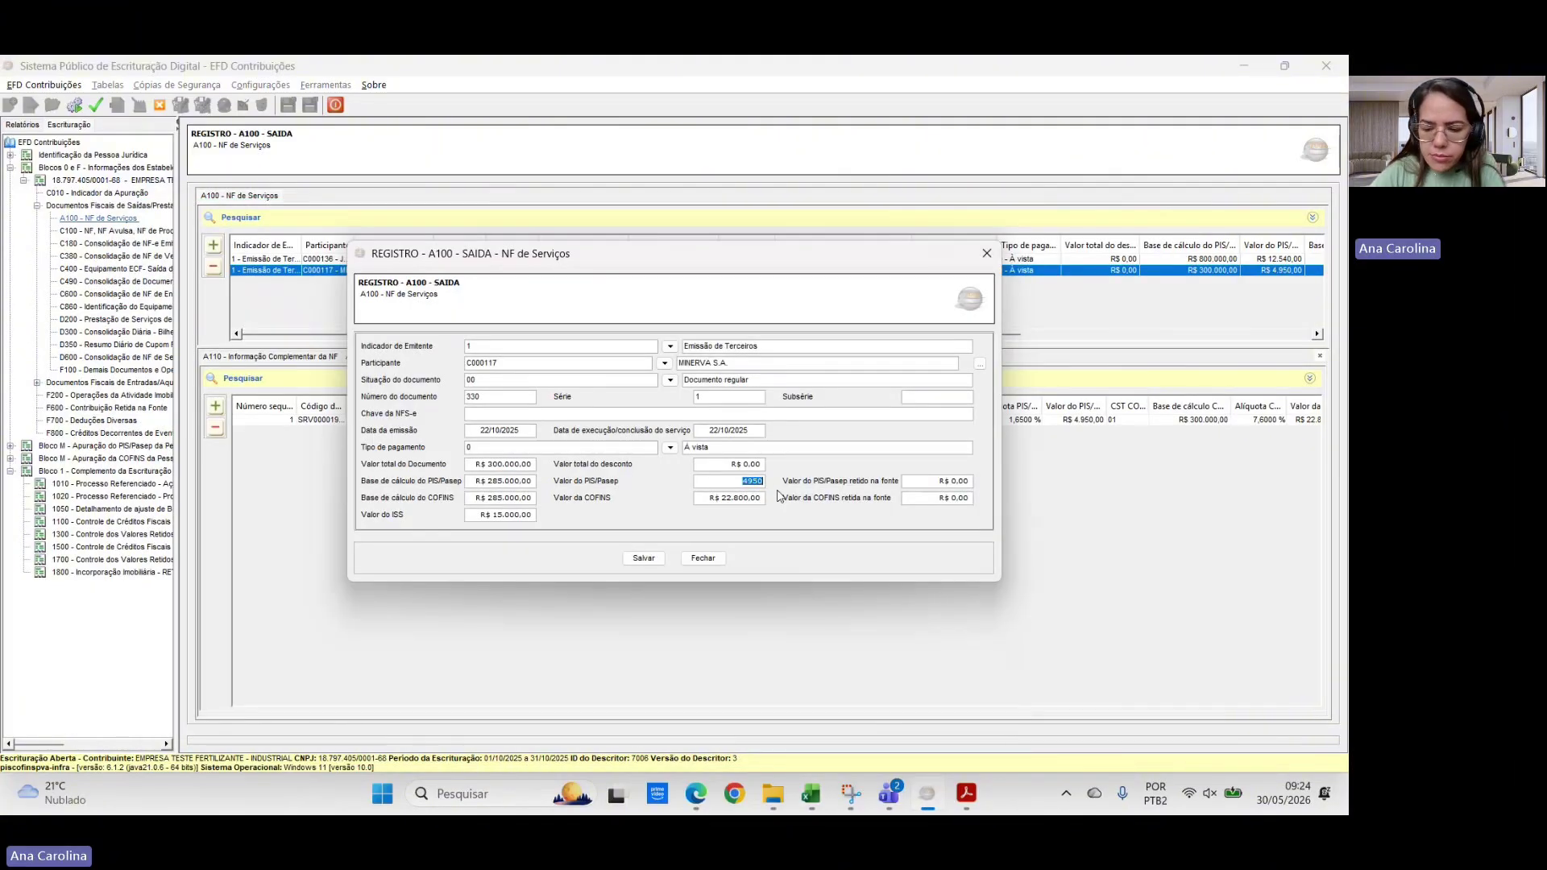
{"action": "type", "text": "4.702,50"}
{"action": "key", "text": "Tab"}
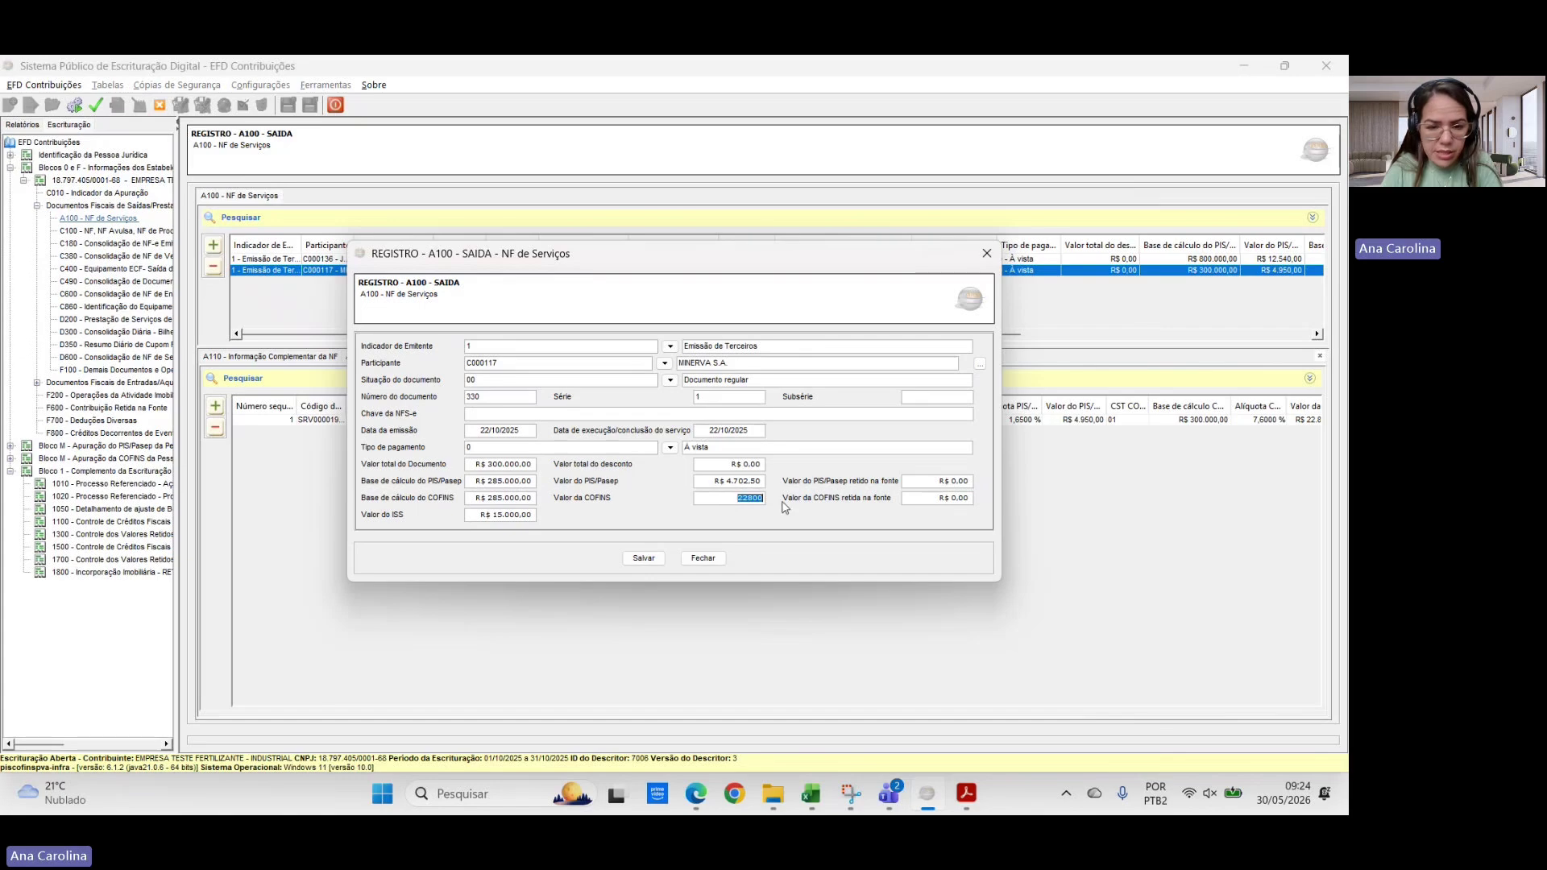
- Set the invoice's Valor da COFINS to 21.660,00 and save the A100 record
{"action": "key", "text": "alt+Tab"}
{"action": "key", "text": "alt+Tab"}
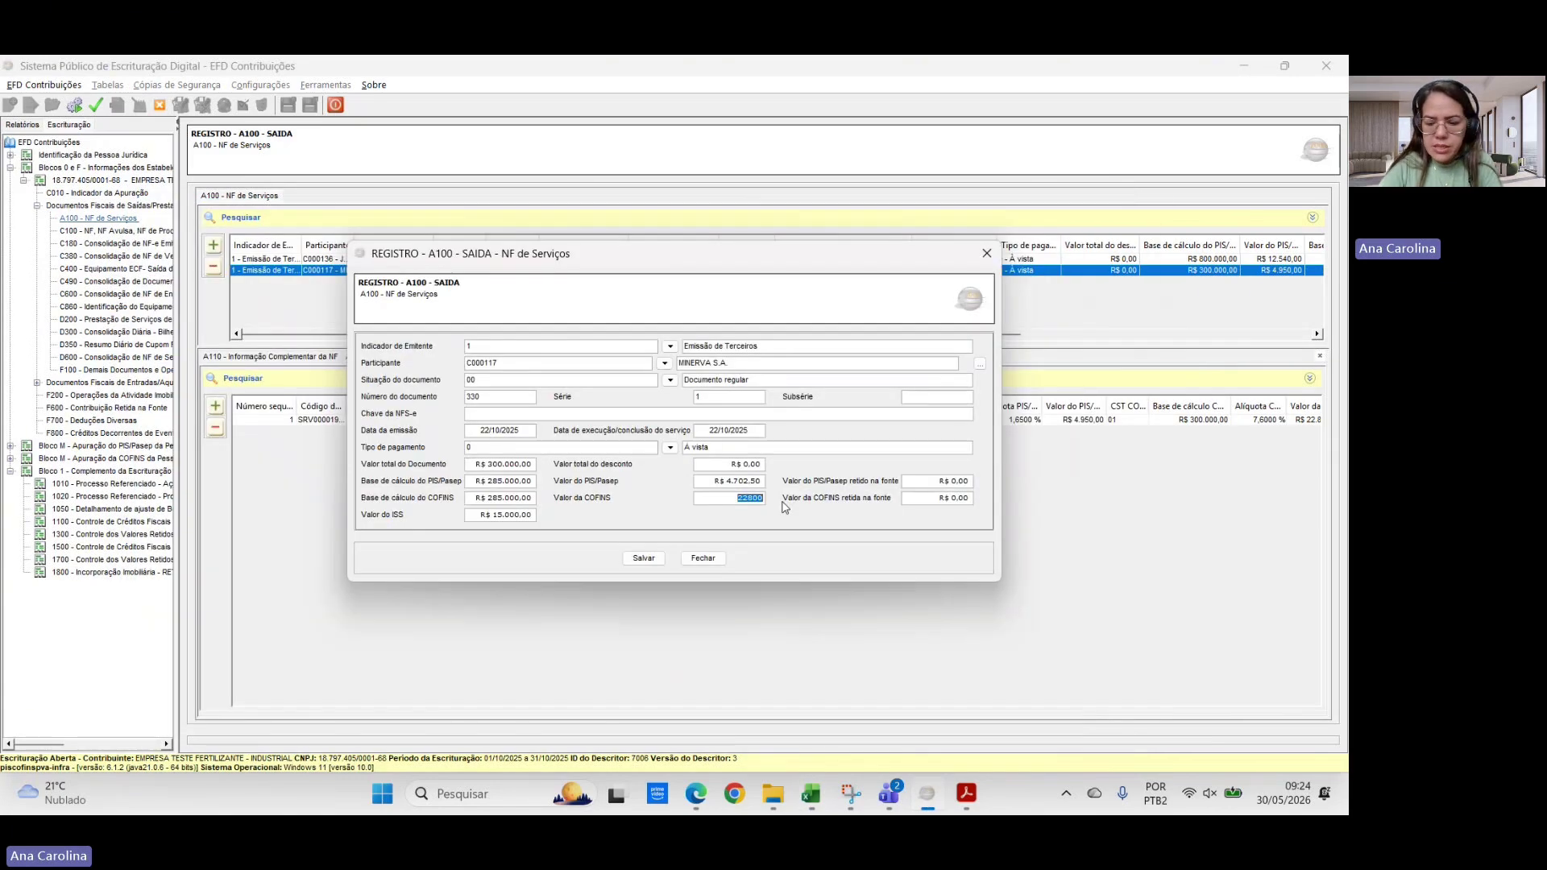
{"action": "type", "text": "21."}
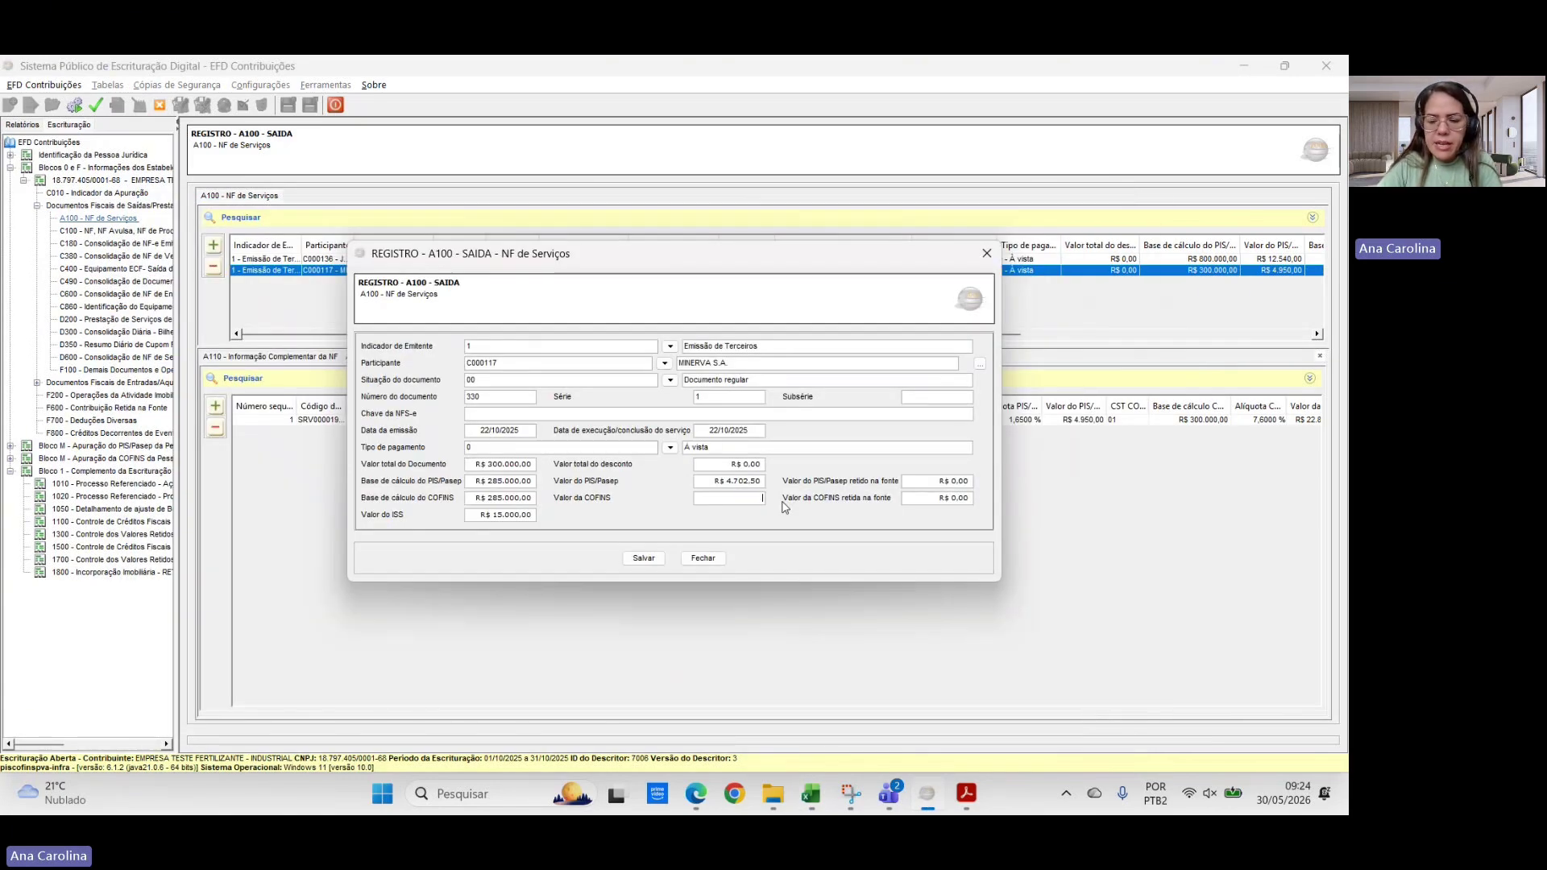
{"action": "type", "text": "660"}
{"action": "key", "text": "Tab"}
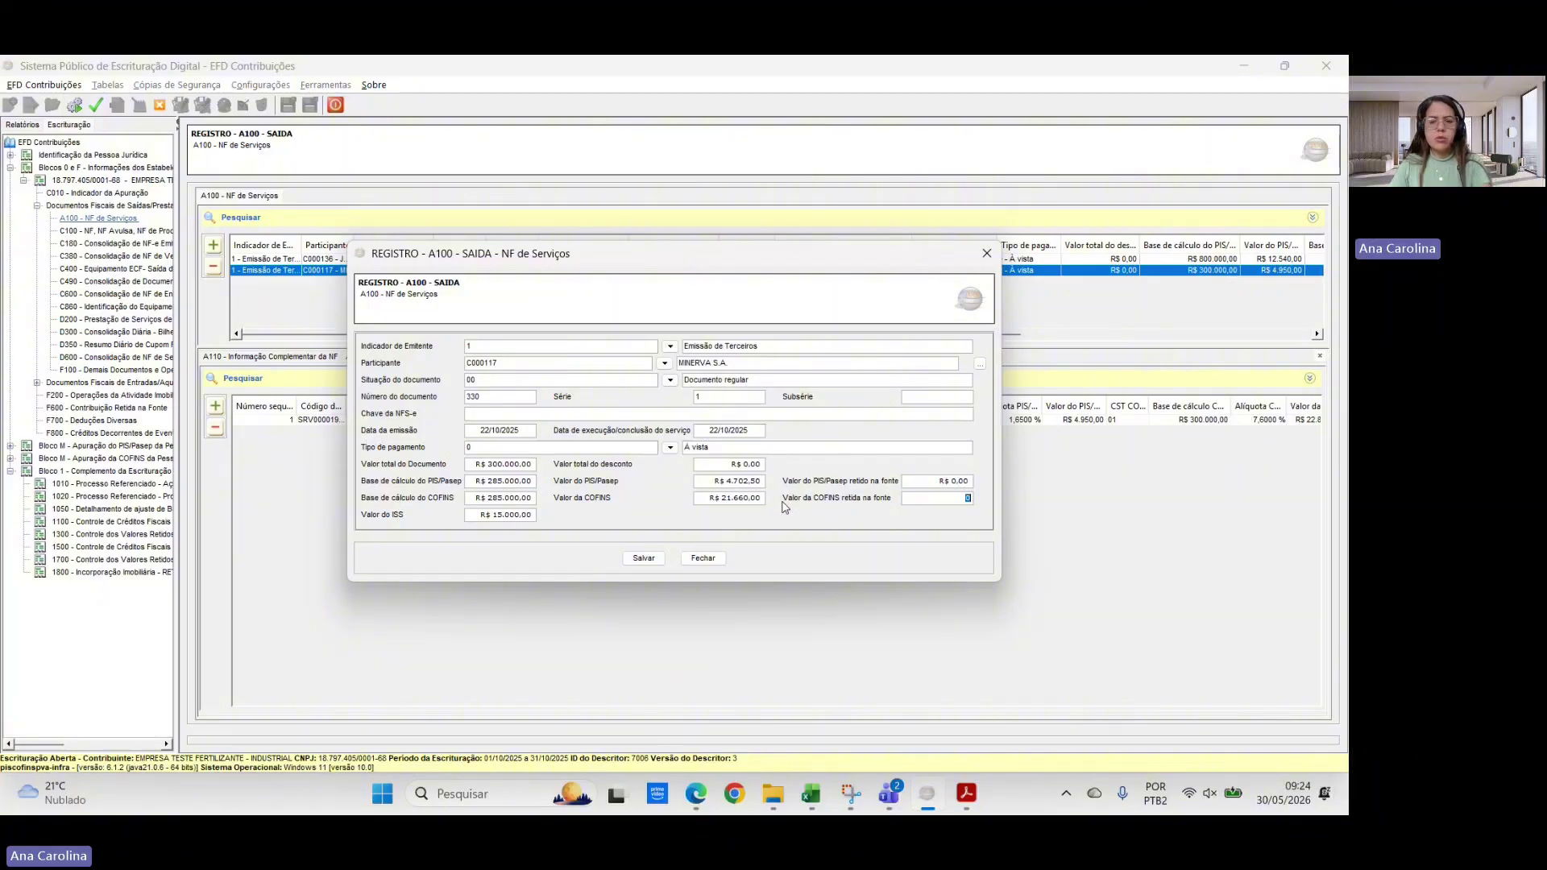
{"action": "left_click", "coordinate": [643, 558]}
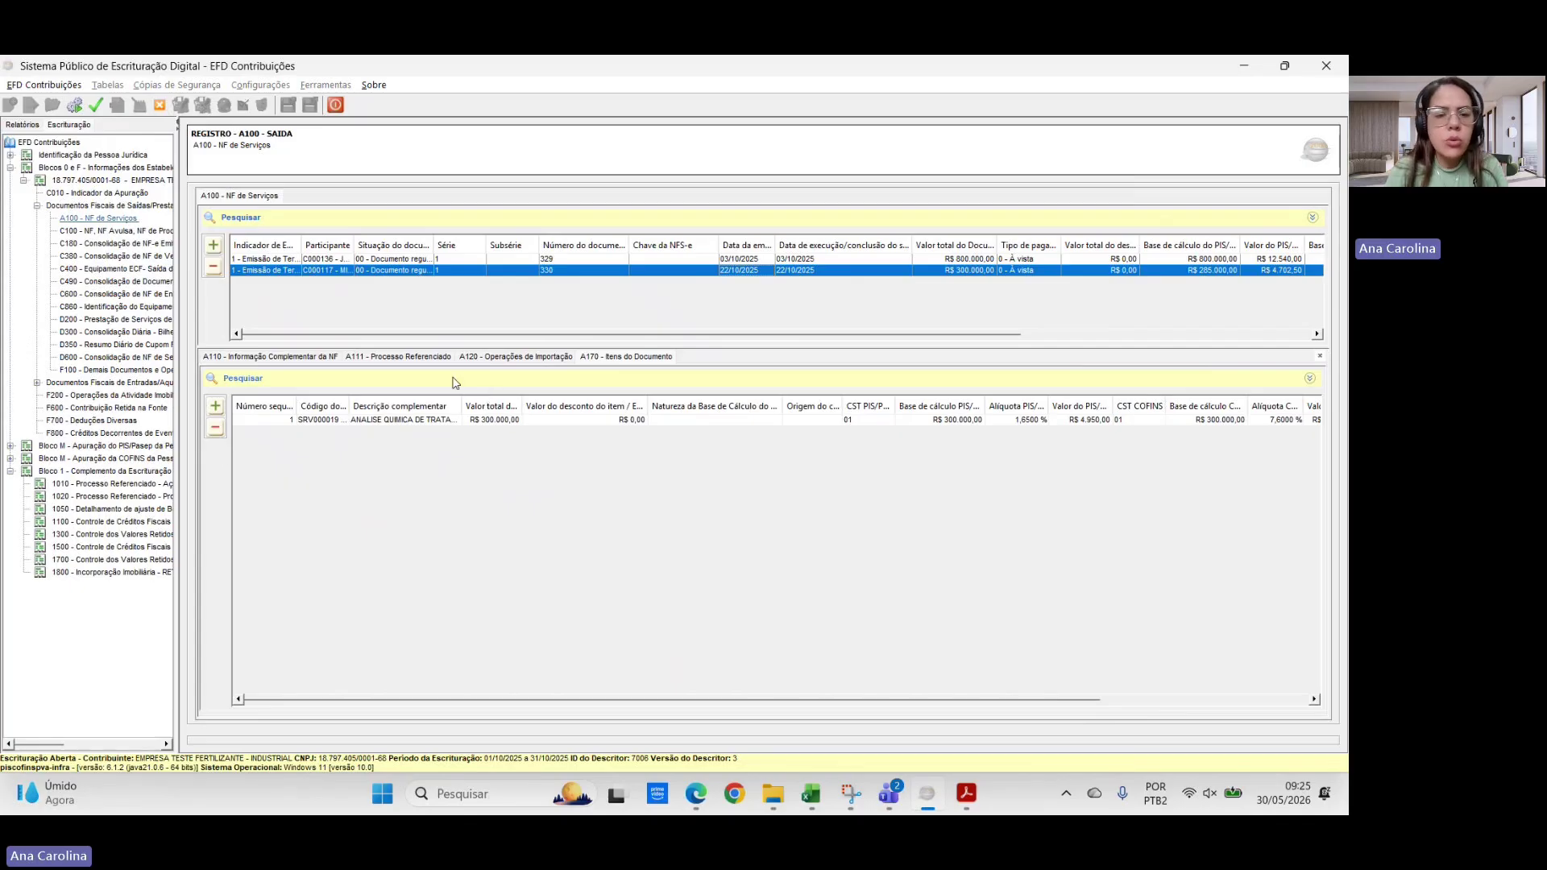
- Open the invoice's A170 item ANALISE QUIMICA and set its PIS/Pasep and COFINS calculation bases to 285.000,00
{"action": "double_click", "coordinate": [514, 422]}
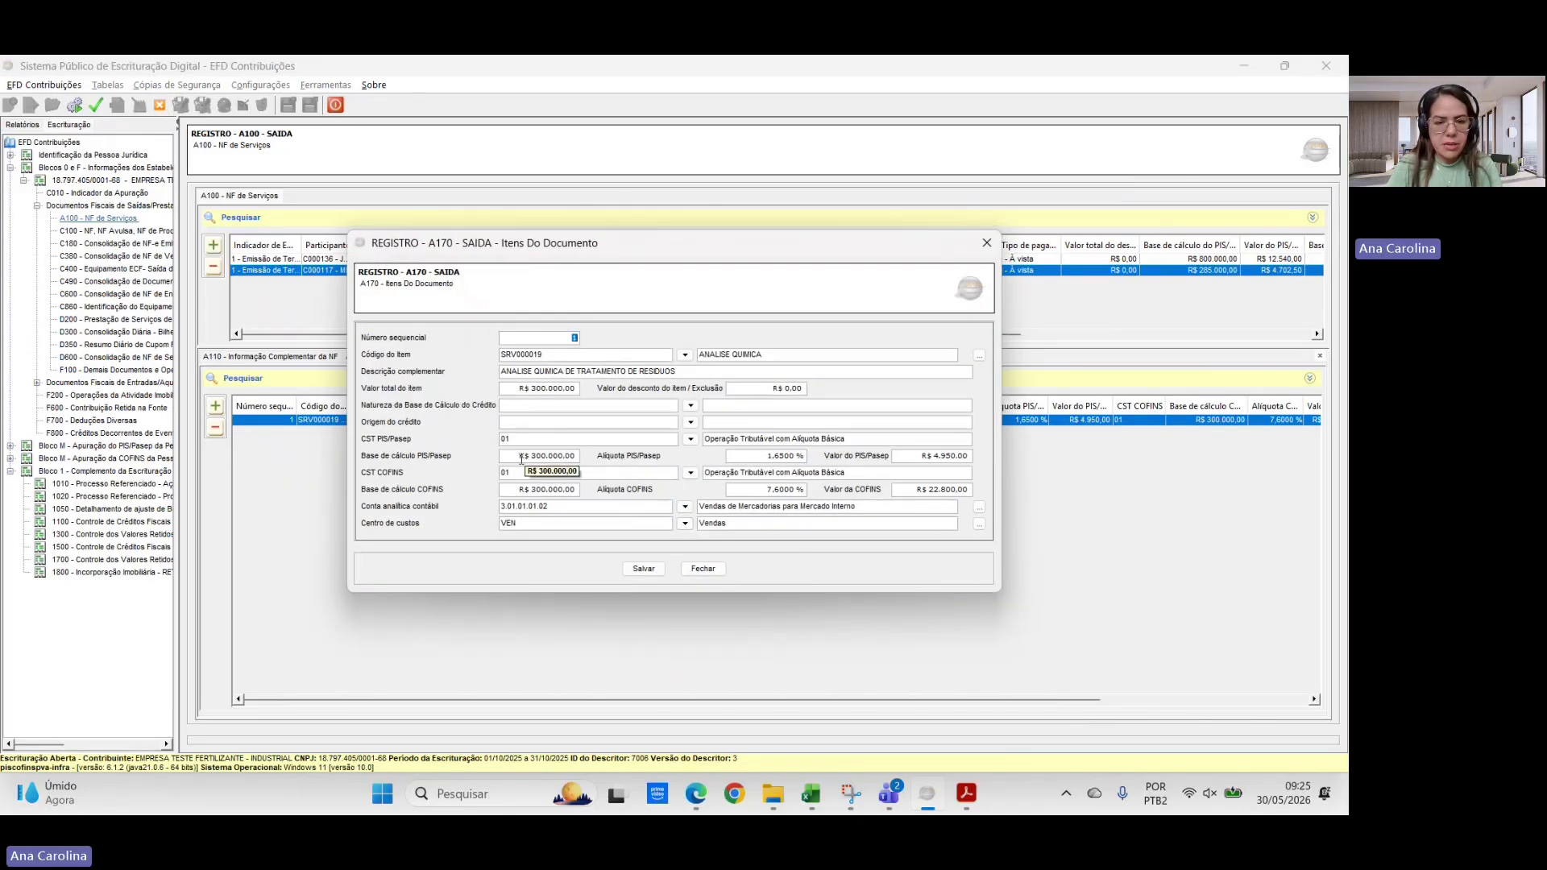
{"action": "left_click", "coordinate": [557, 457]}
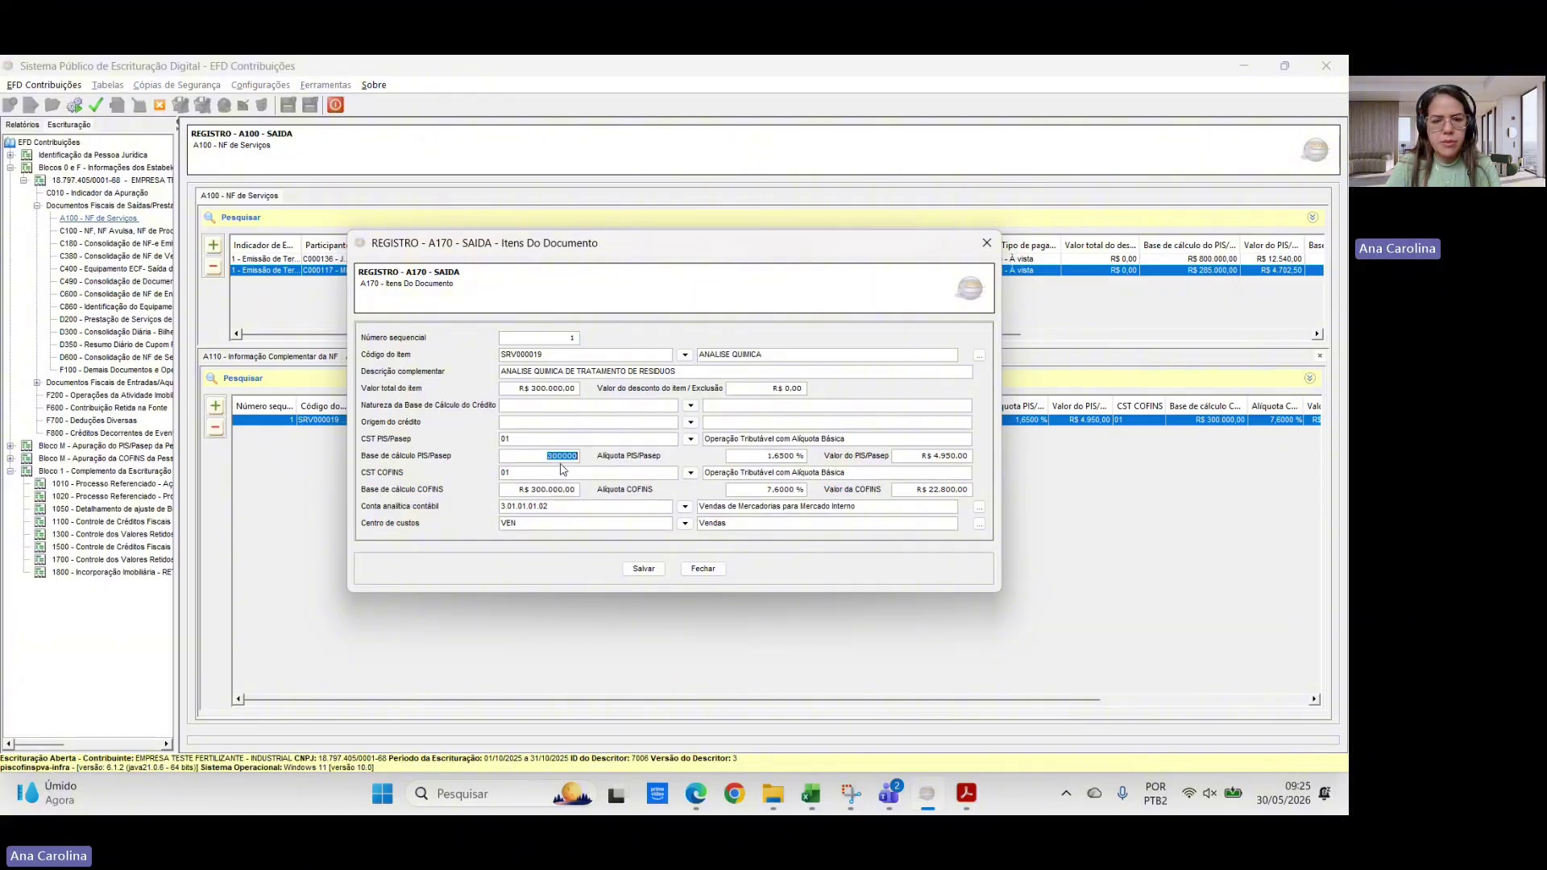
{"action": "key", "text": "alt+Tab"}
{"action": "key", "text": "alt+Tab"}
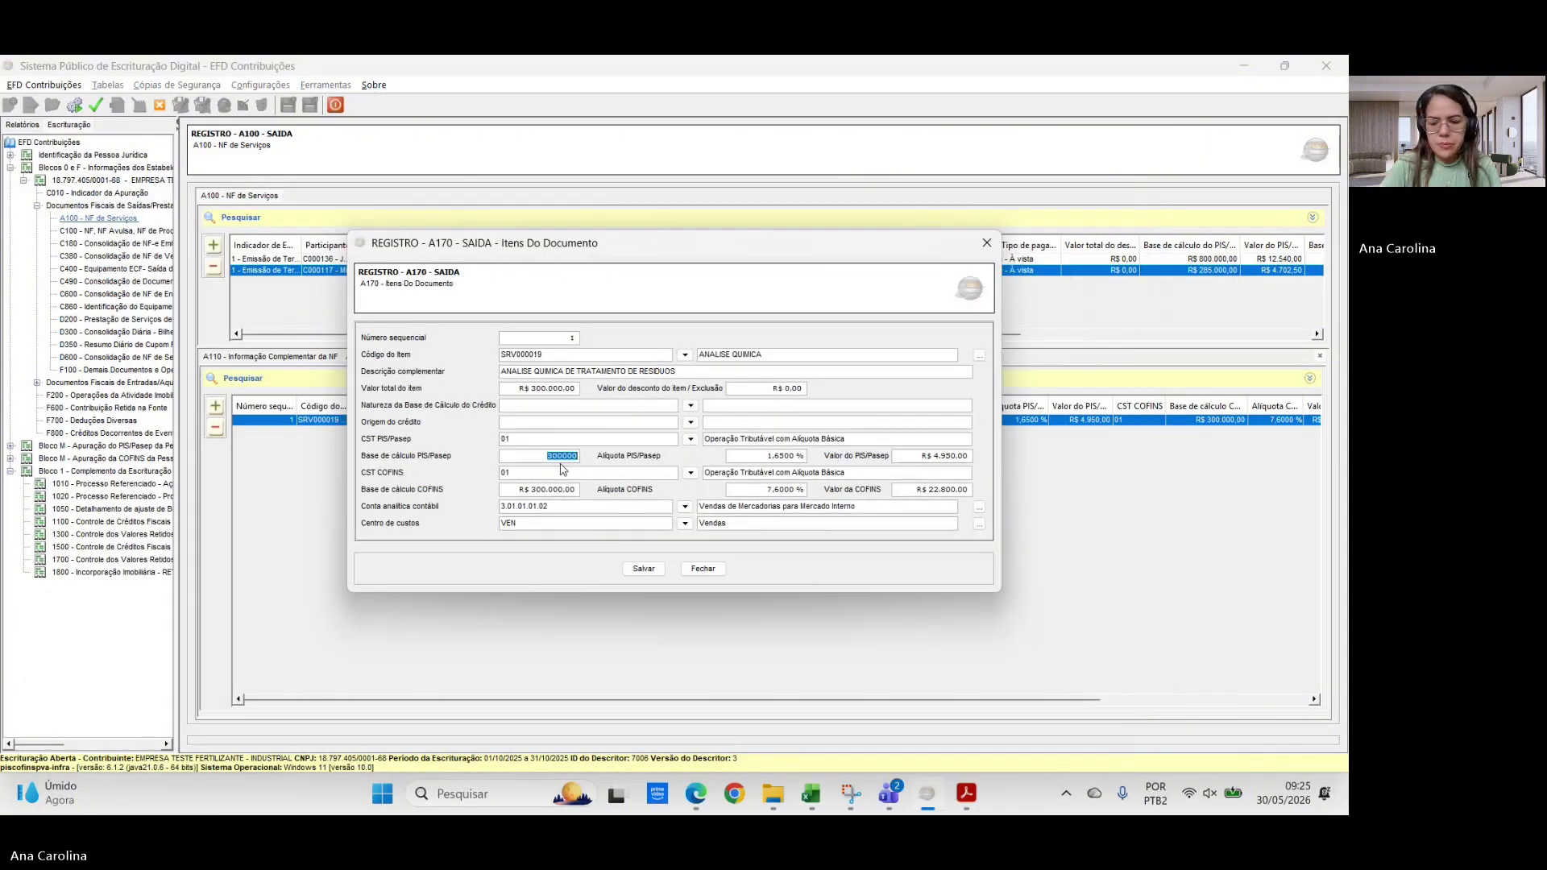
{"action": "type", "text": "285000"}
{"action": "key", "text": "Tab"}
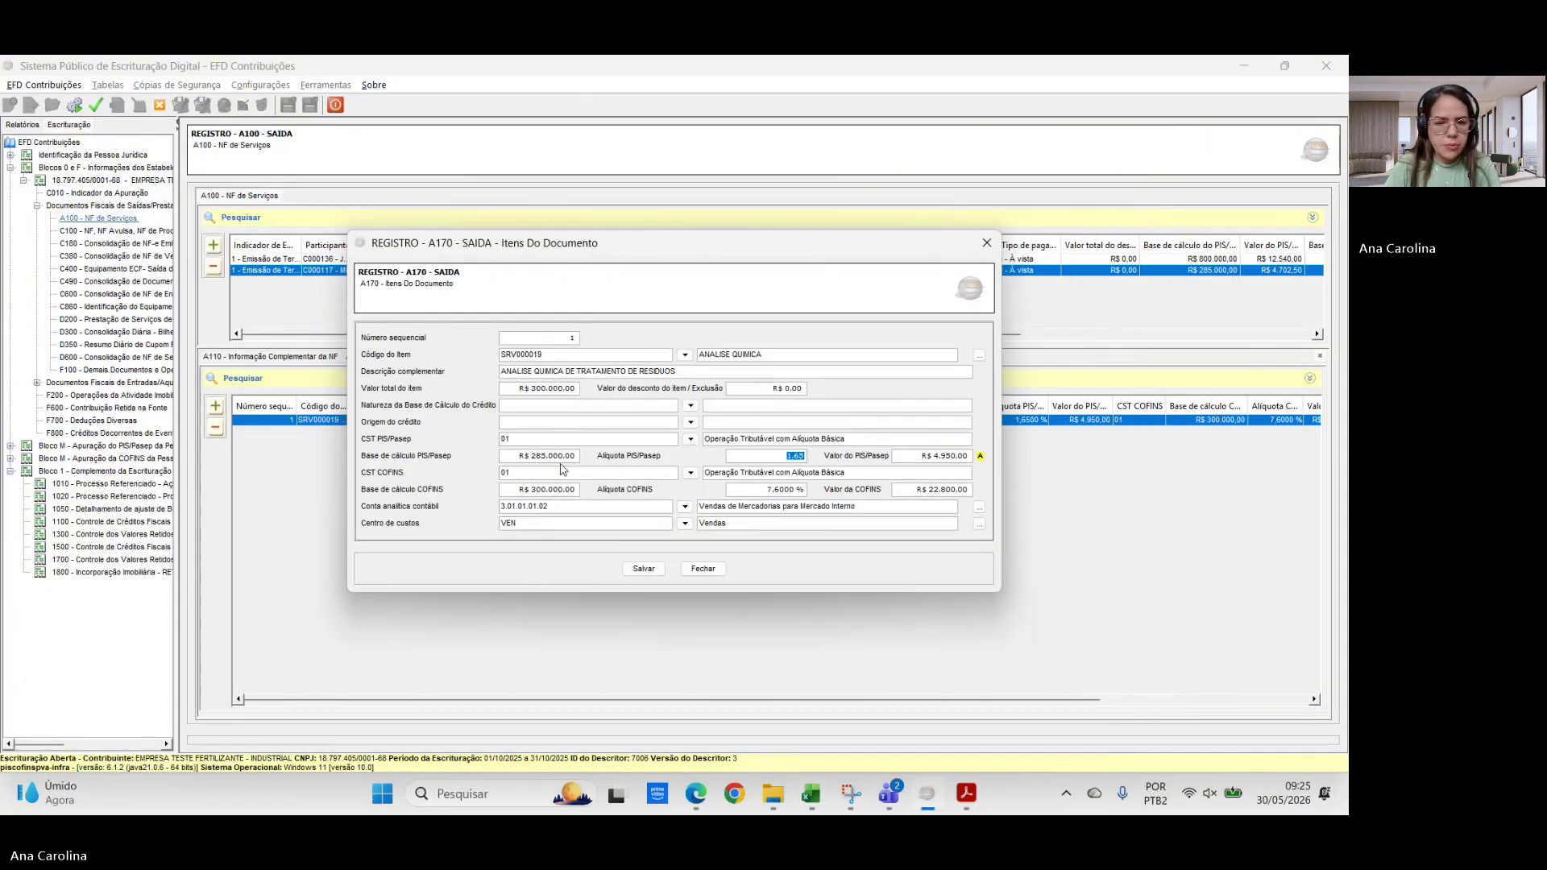
{"action": "left_click", "coordinate": [537, 492]}
{"action": "type", "text": "28"}
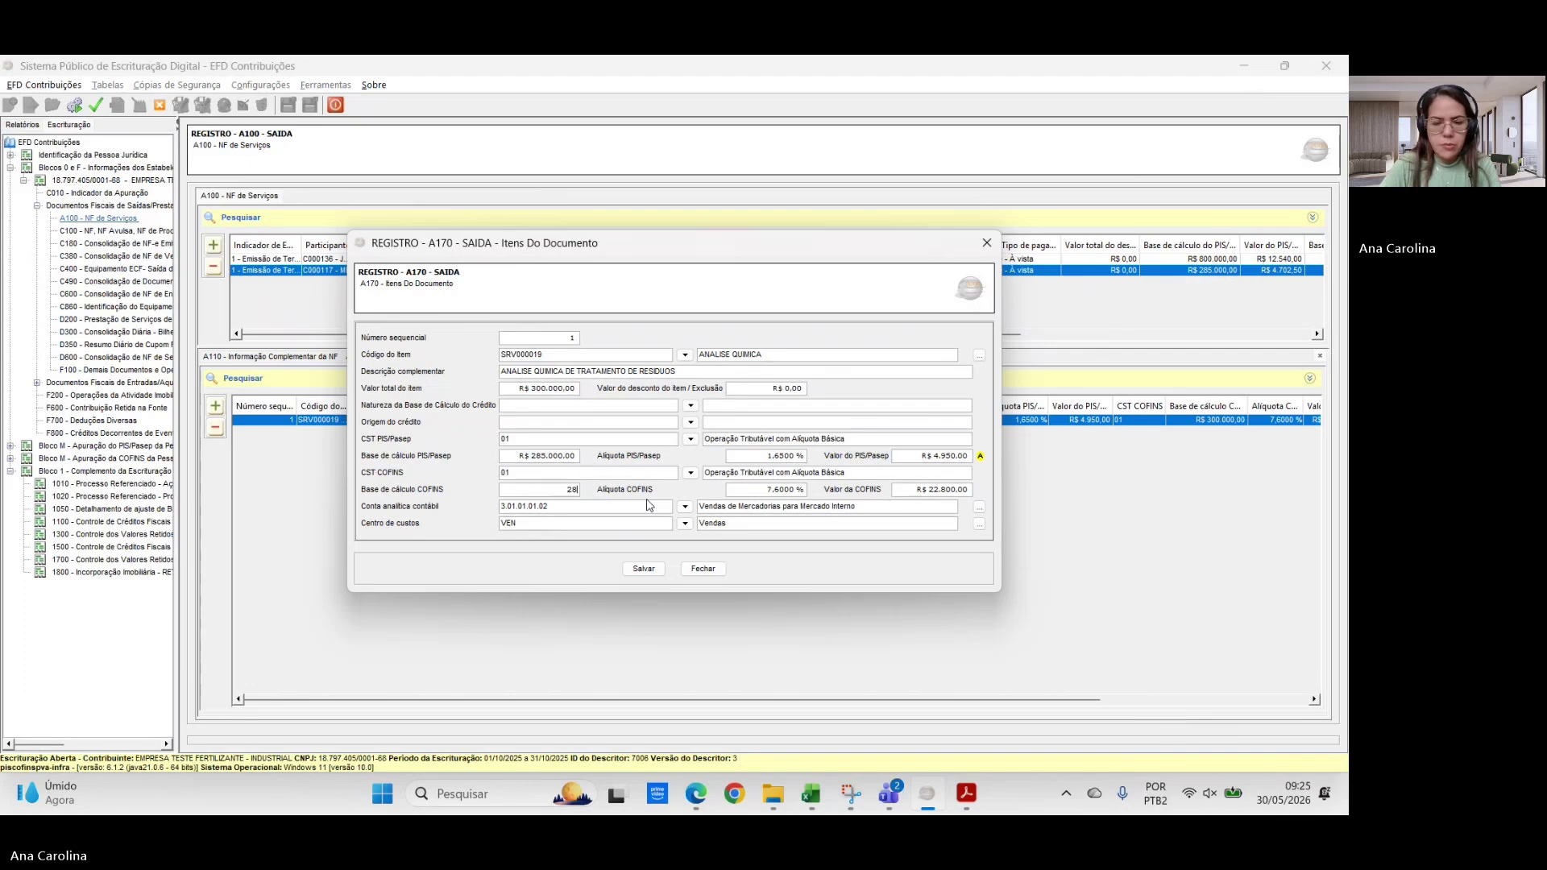
{"action": "type", "text": "5.0000"}
{"action": "key", "text": "Tab"}
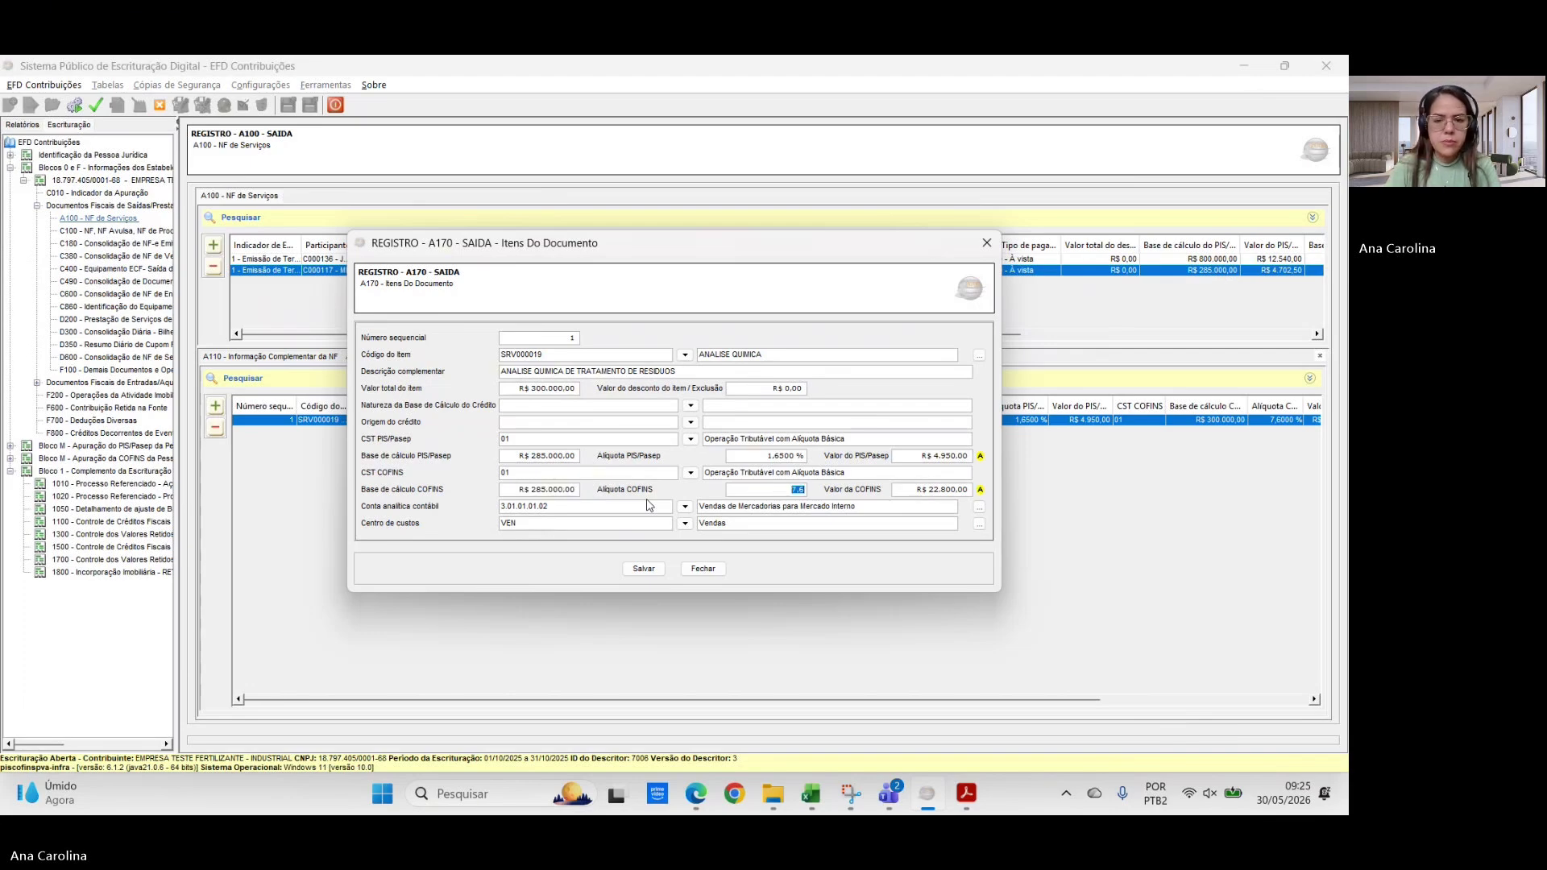
- Set the A170 item's Valor do PIS/Pasep to 4.702,50 from the Excel worksheet calculation
{"action": "key", "text": "alt+Tab"}
{"action": "left_click", "coordinate": [606, 494]}
{"action": "left_click", "coordinate": [619, 440]}
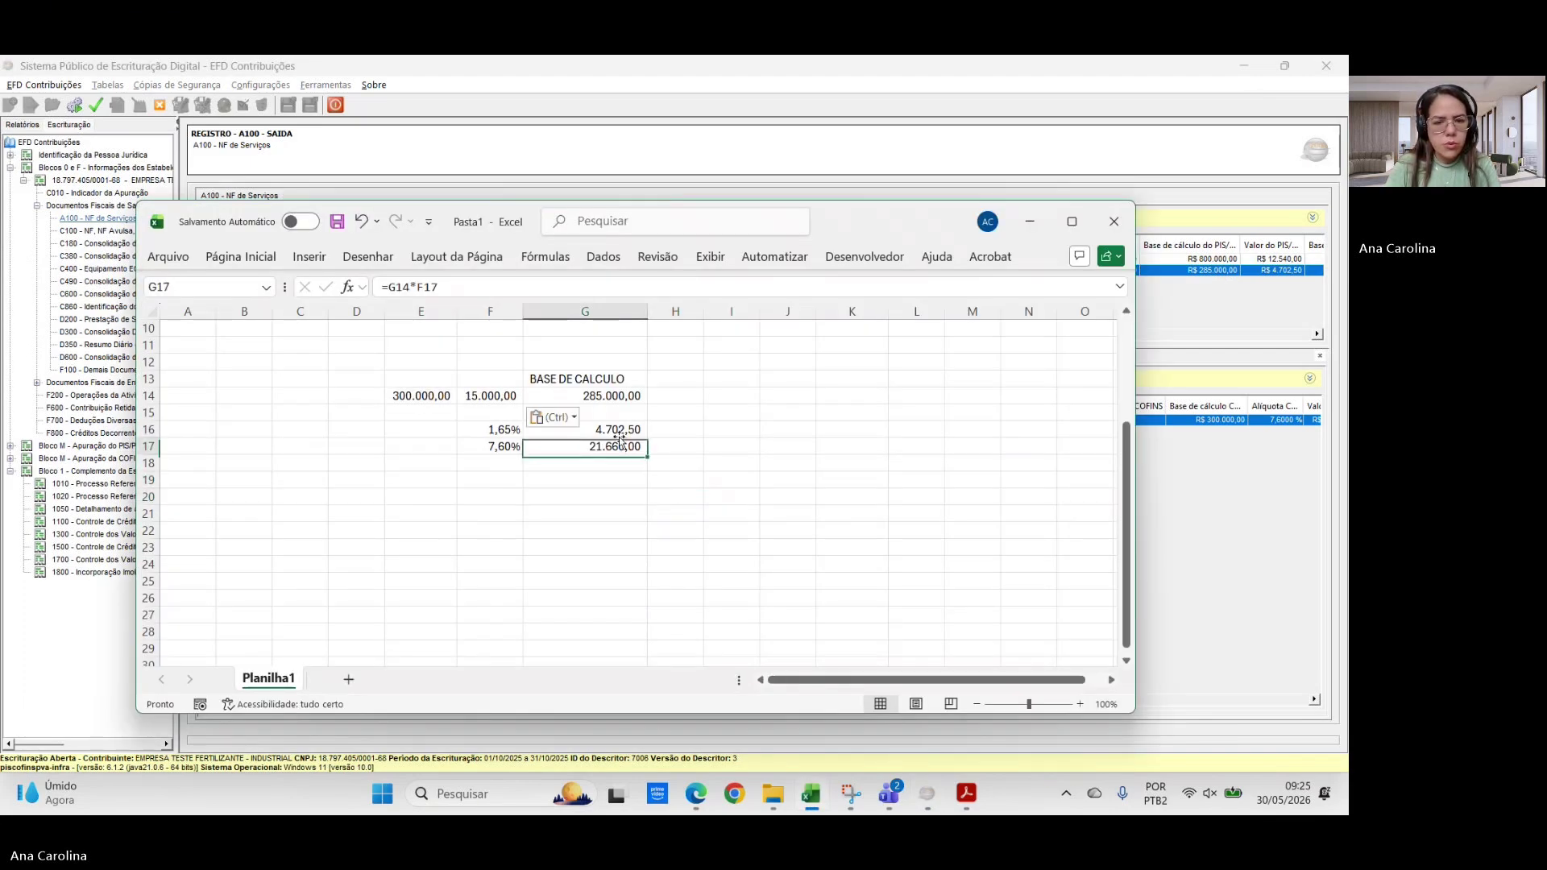
{"action": "key", "text": "alt+Tab"}
{"action": "left_click", "coordinate": [981, 457]}
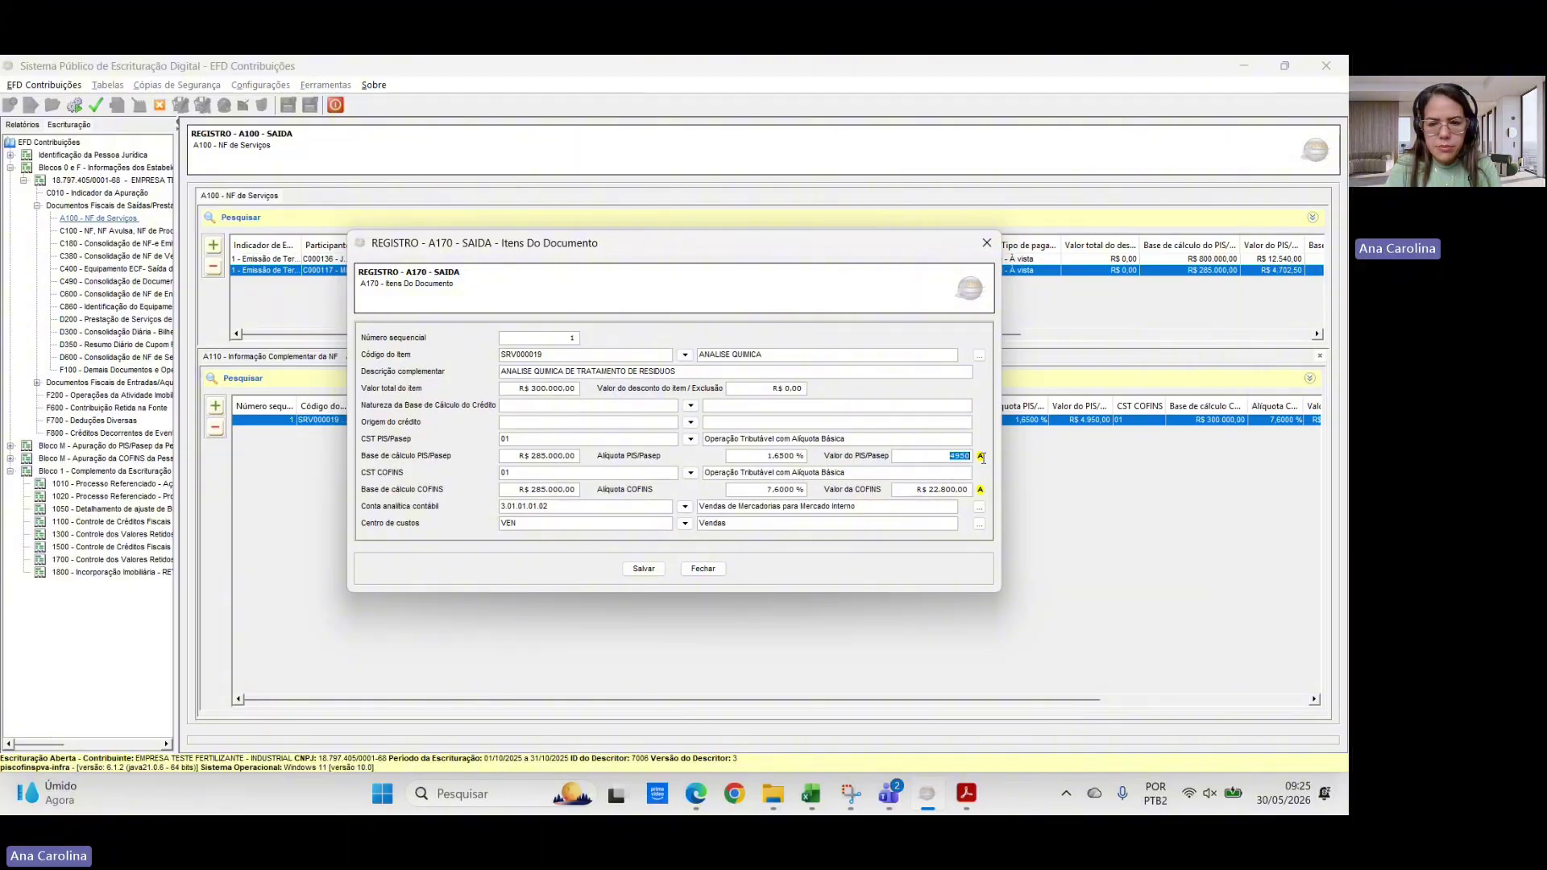
{"action": "type", "text": "4702,50"}
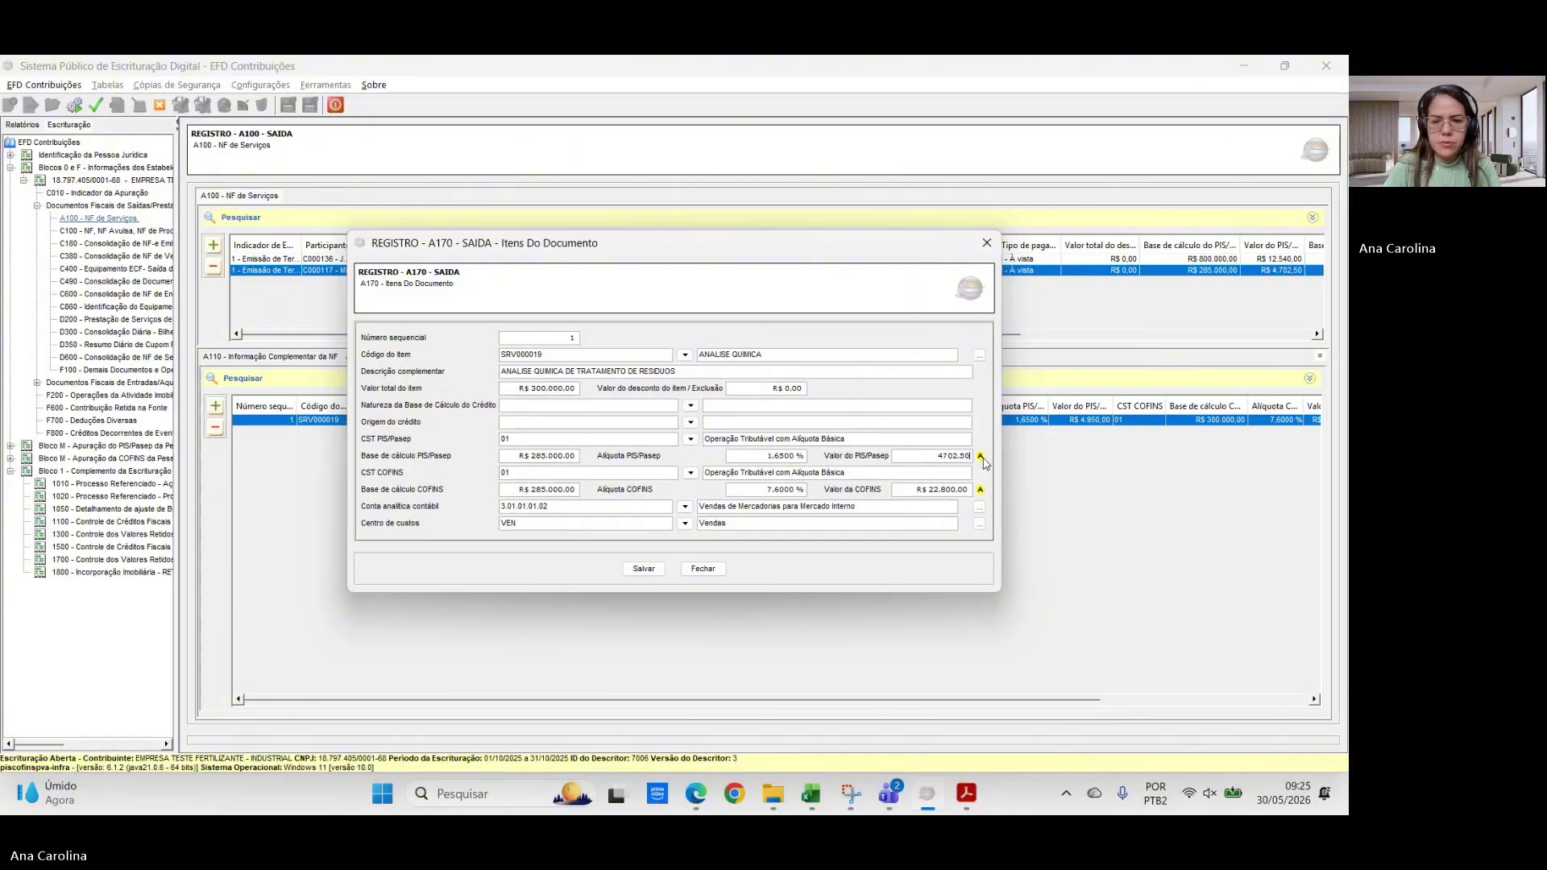
- Set the A170 item's Valor da COFINS to 21.660,00 from the worksheet and save the item
{"action": "key", "text": "alt+Tab"}
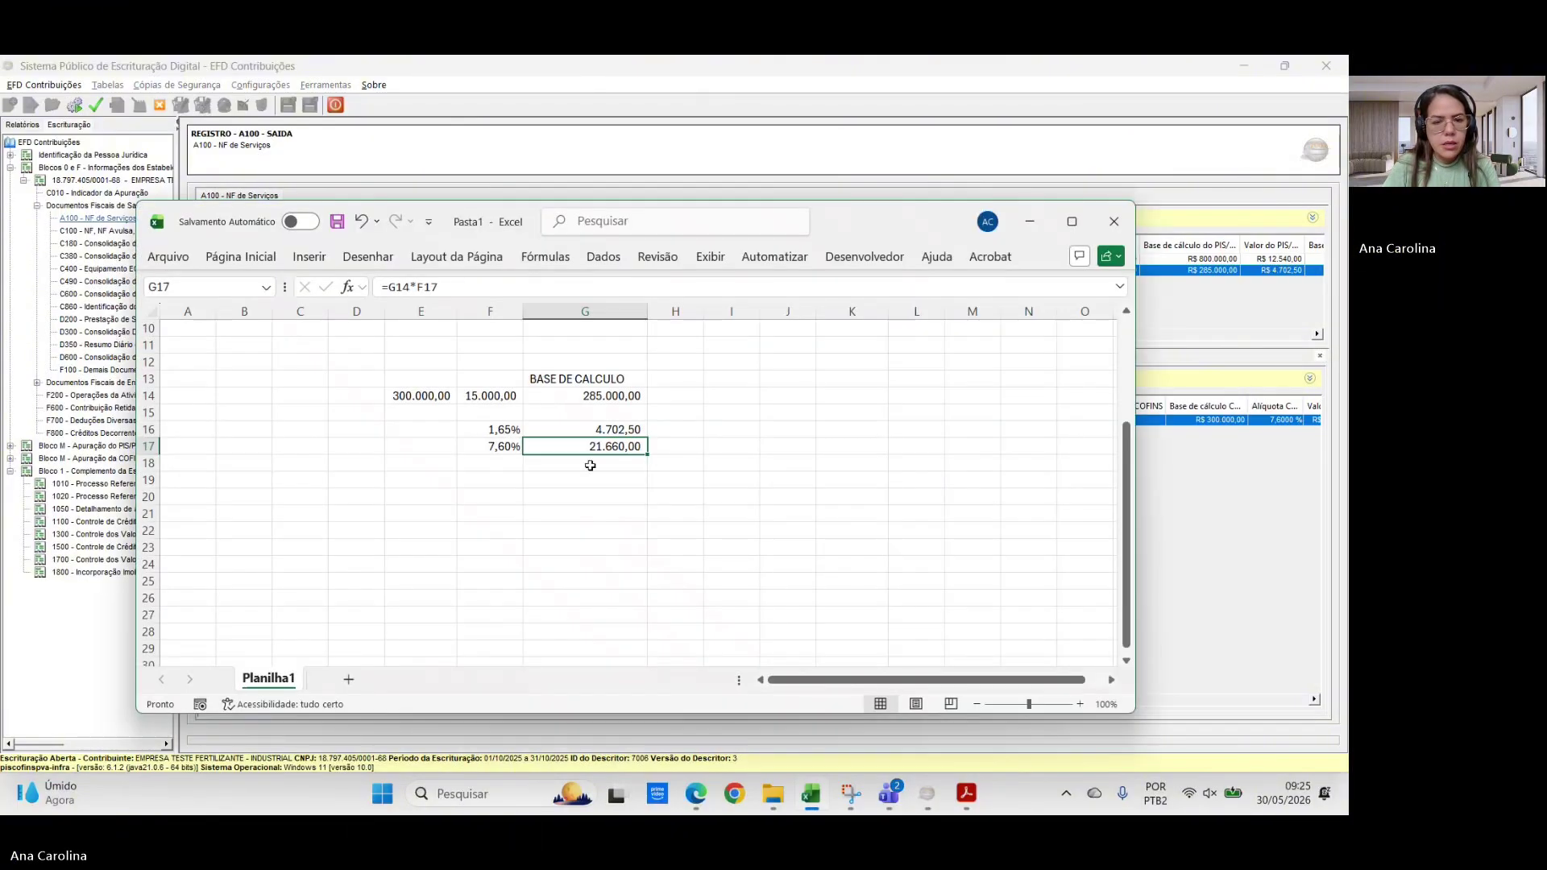
{"action": "key", "text": "alt+Tab"}
{"action": "left_click_drag", "start_coordinate": [926, 487], "coordinate": [984, 504]}
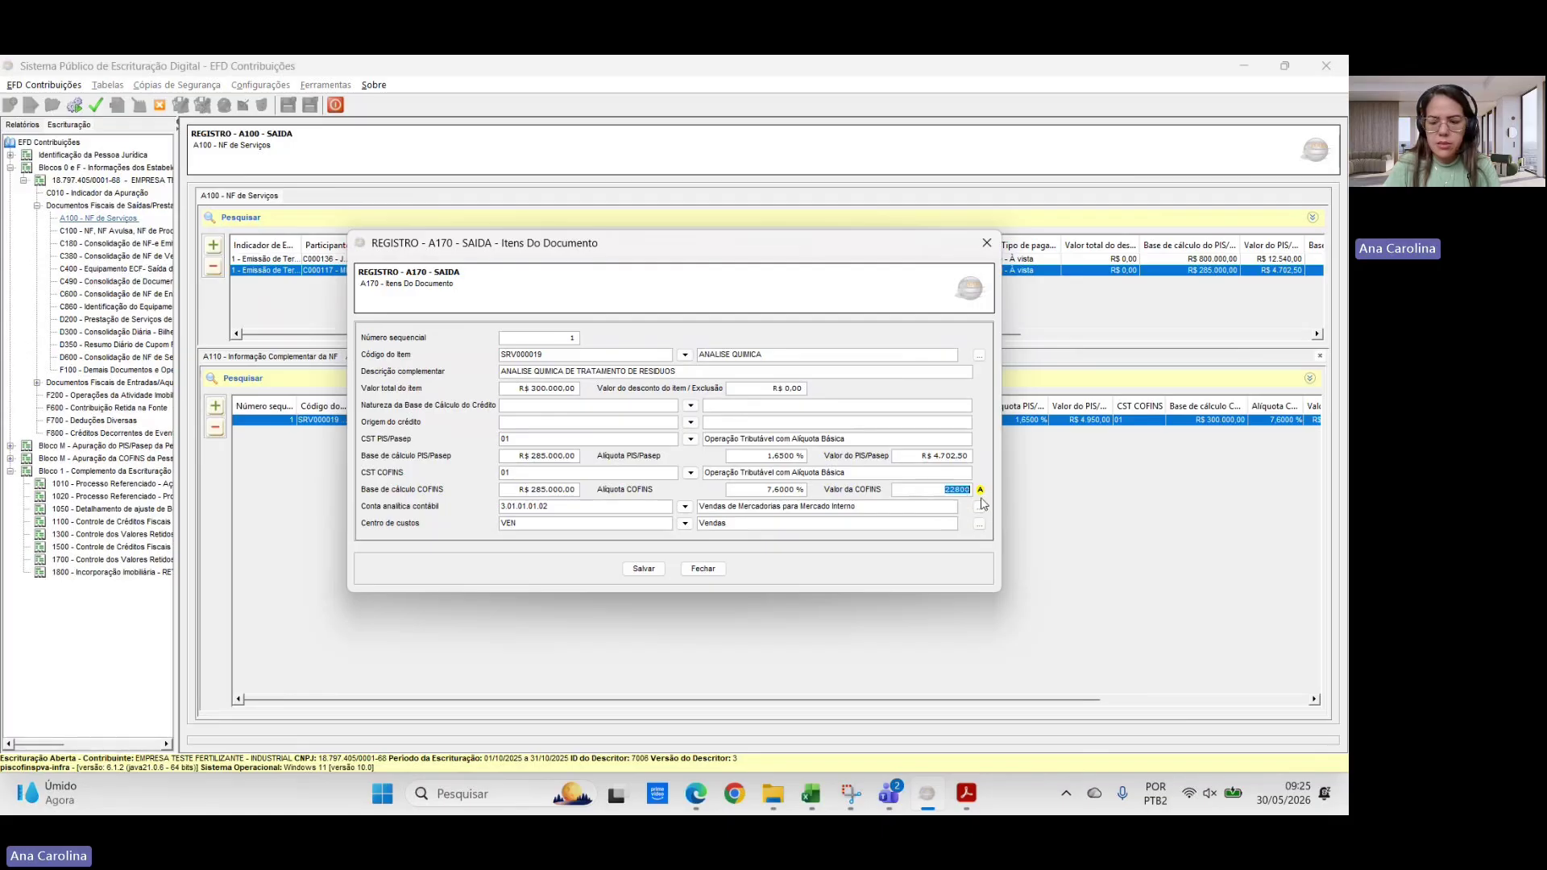
{"action": "type", "text": "21660"}
{"action": "key", "text": "Tab"}
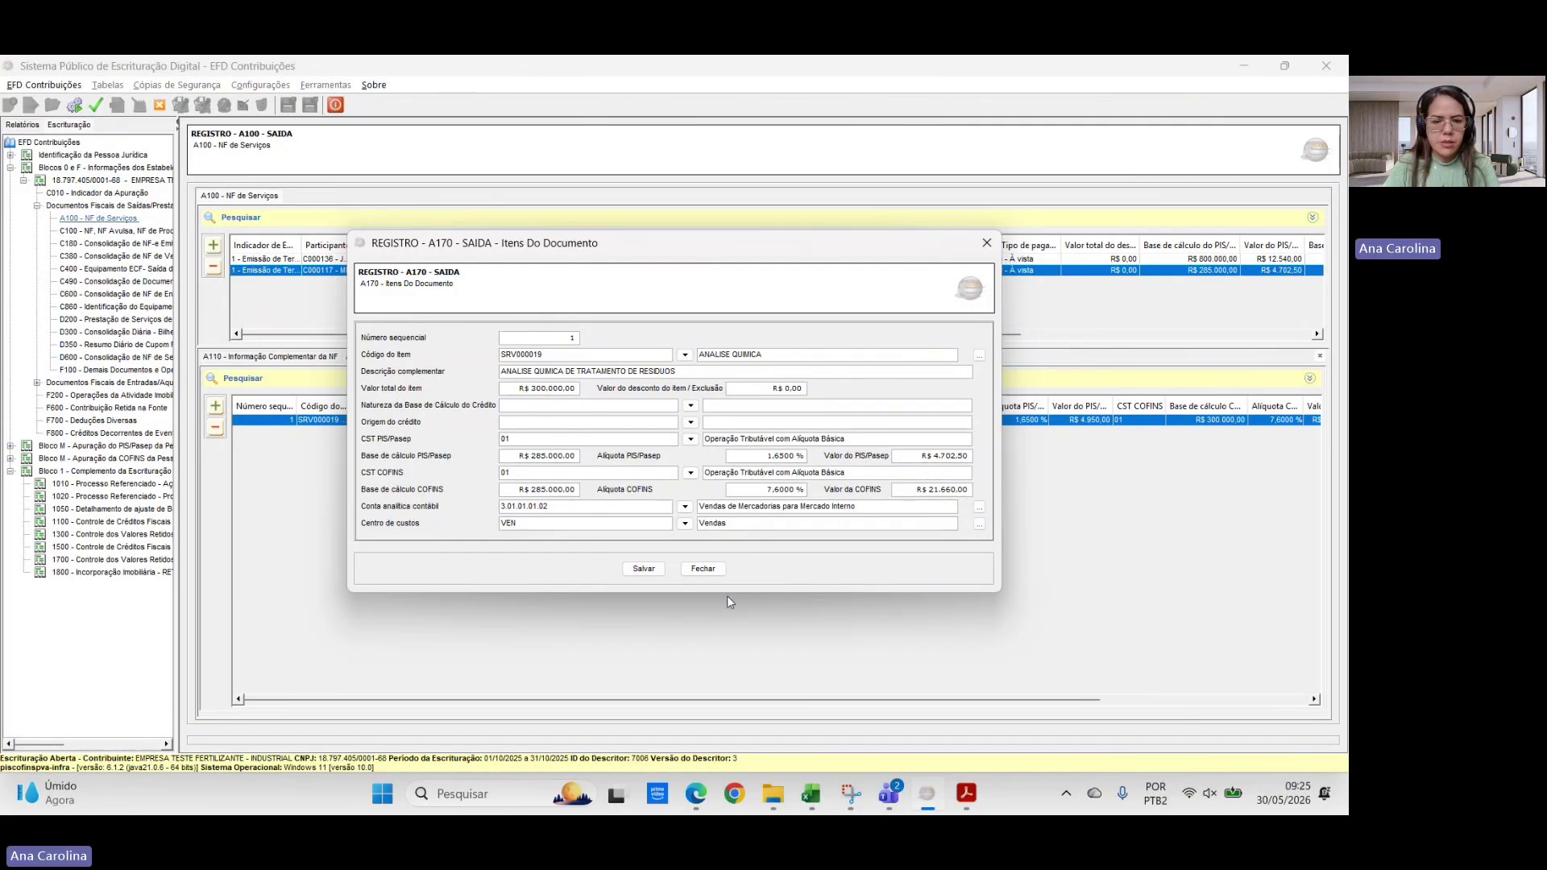
{"action": "left_click", "coordinate": [644, 569]}
- Add an A111 Processo Referenciado record to the 22/10/2025 invoice with origin 1 - Justiça Federal, leaving the process number blank, and save it
{"action": "left_click", "coordinate": [425, 357]}
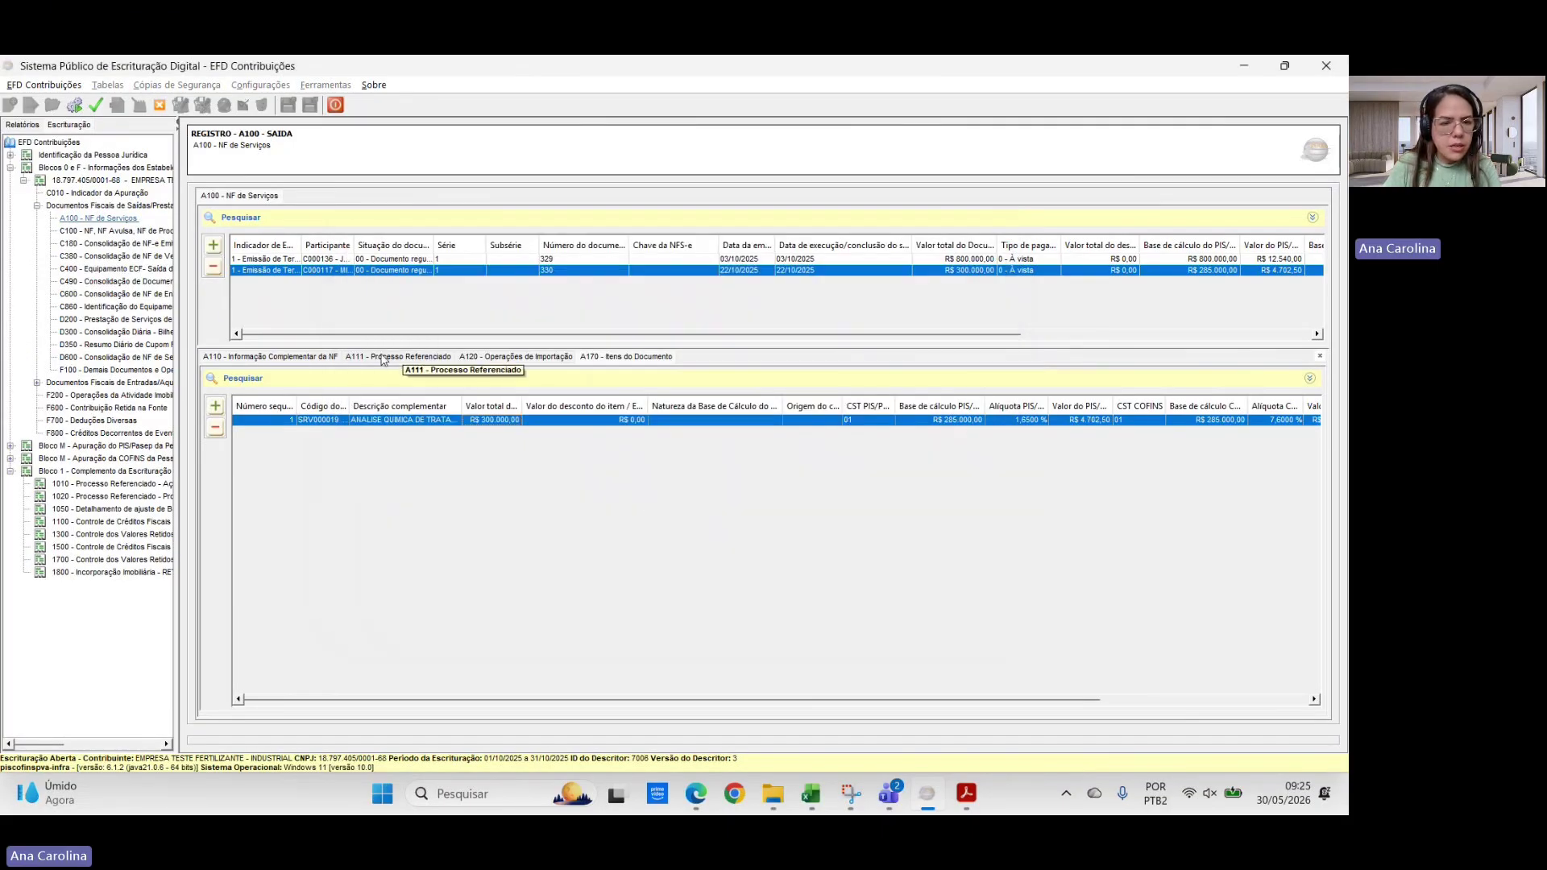
{"action": "left_click", "coordinate": [215, 406]}
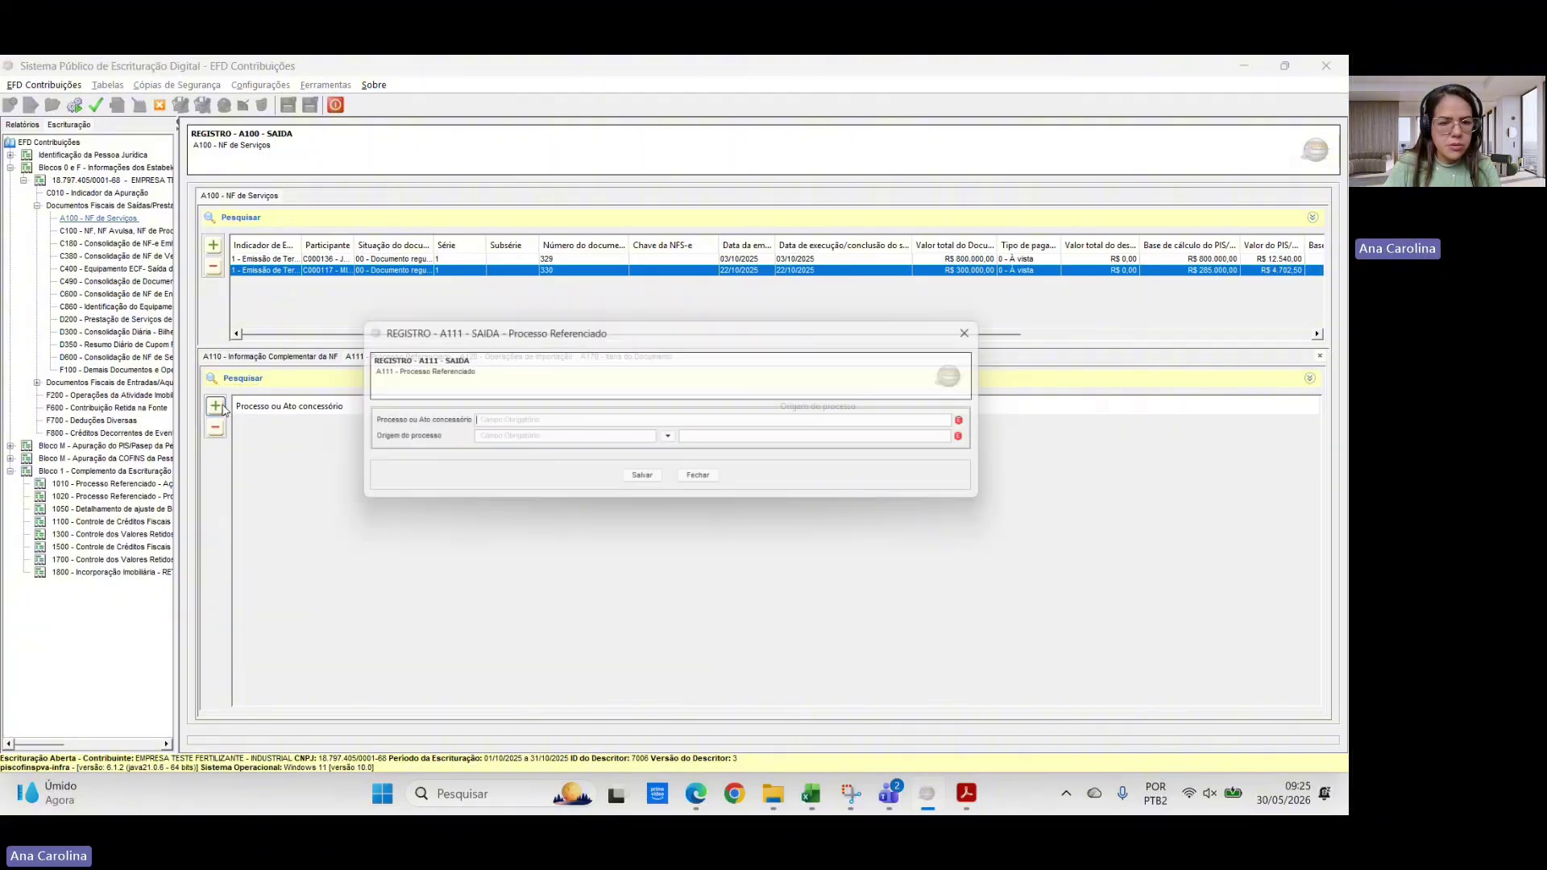
{"action": "type", "text": "15000"}
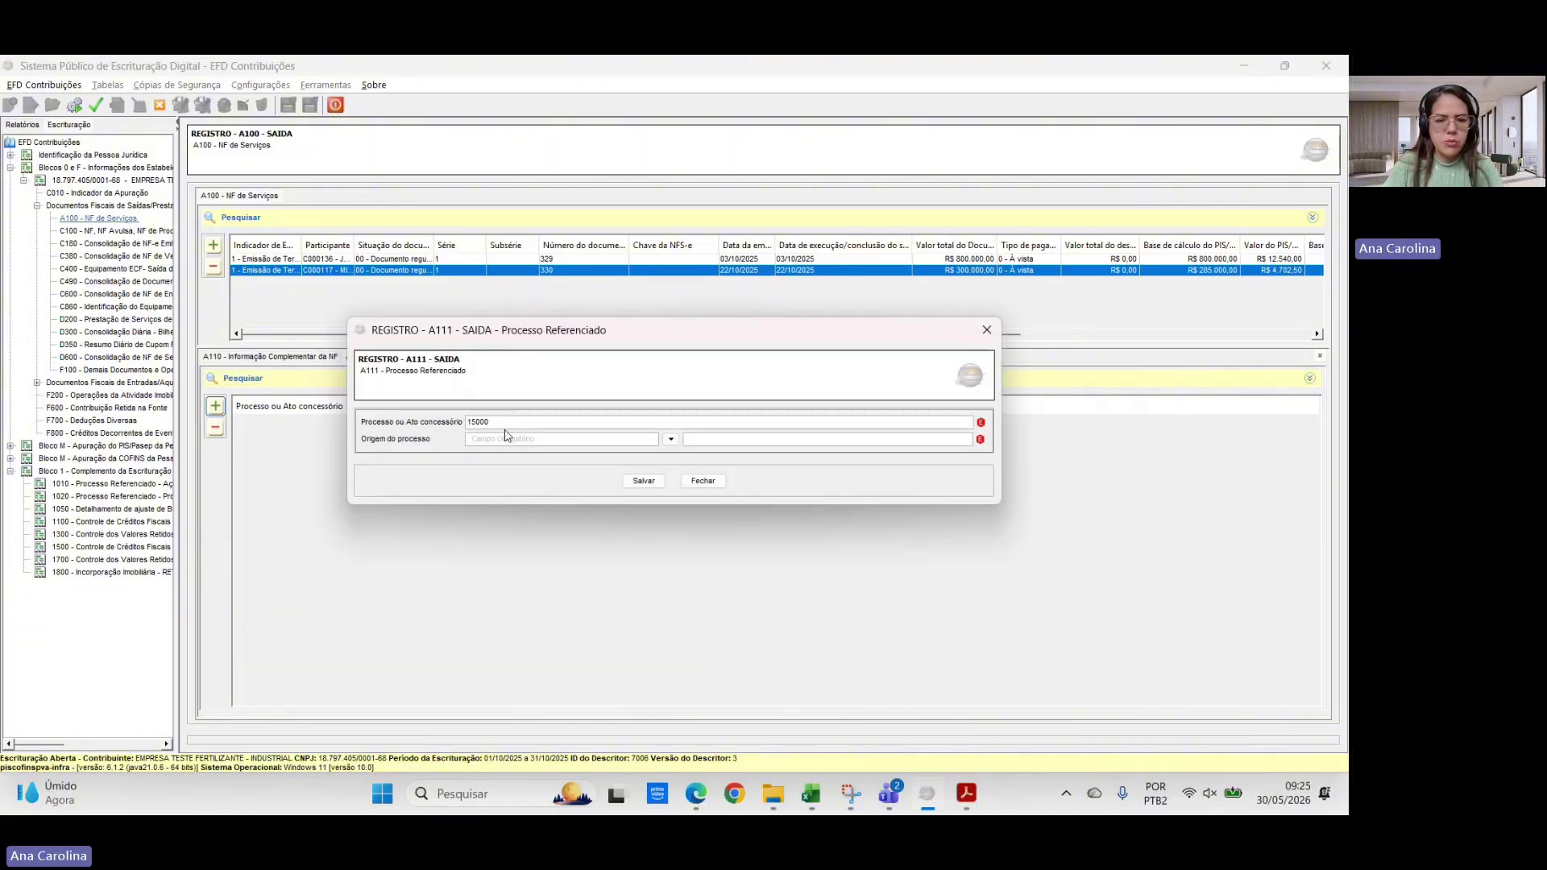
{"action": "key", "text": "BackSpace"}
{"action": "key", "text": "BackSpace"}
{"action": "key", "text": "BackSpace"}
{"action": "key", "text": "BackSpace"}
{"action": "key", "text": "BackSpace"}
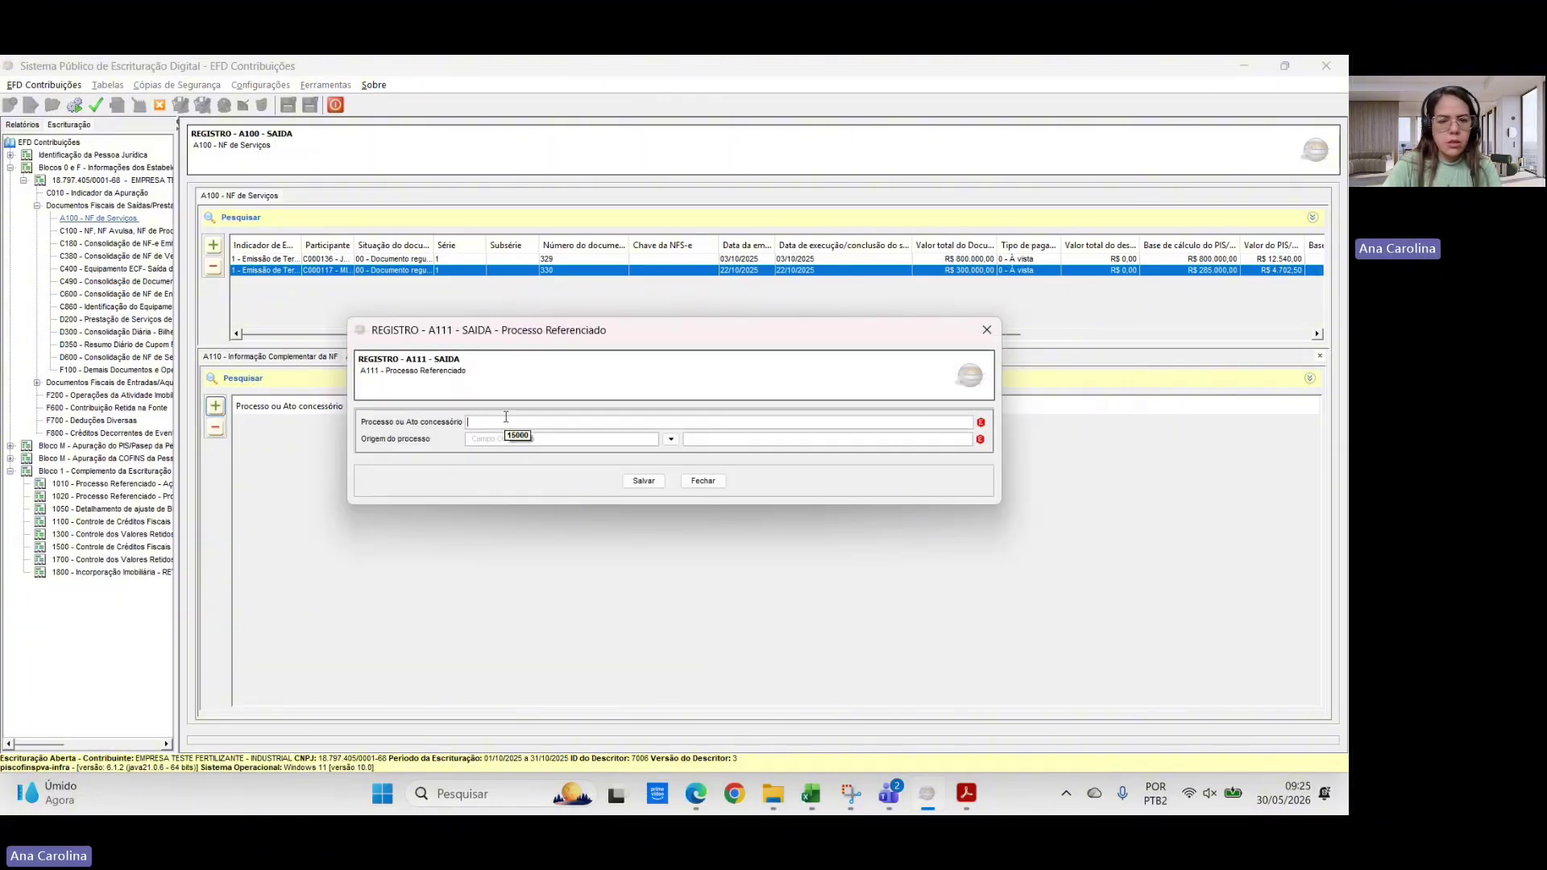
{"action": "left_click", "coordinate": [671, 440]}
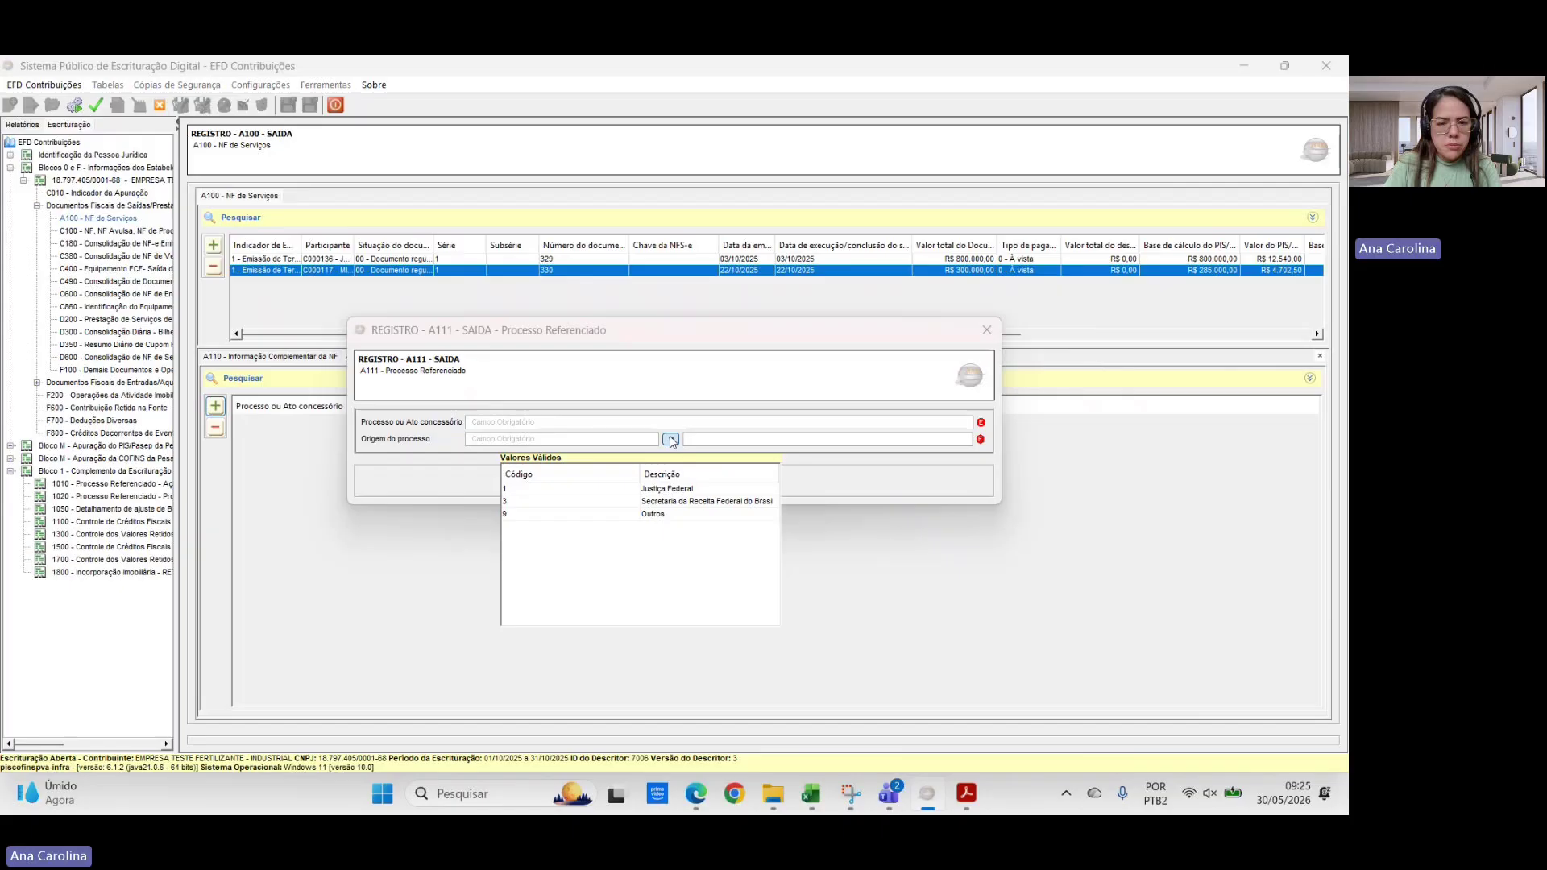
{"action": "left_click", "coordinate": [681, 490]}
{"action": "left_click", "coordinate": [639, 481]}
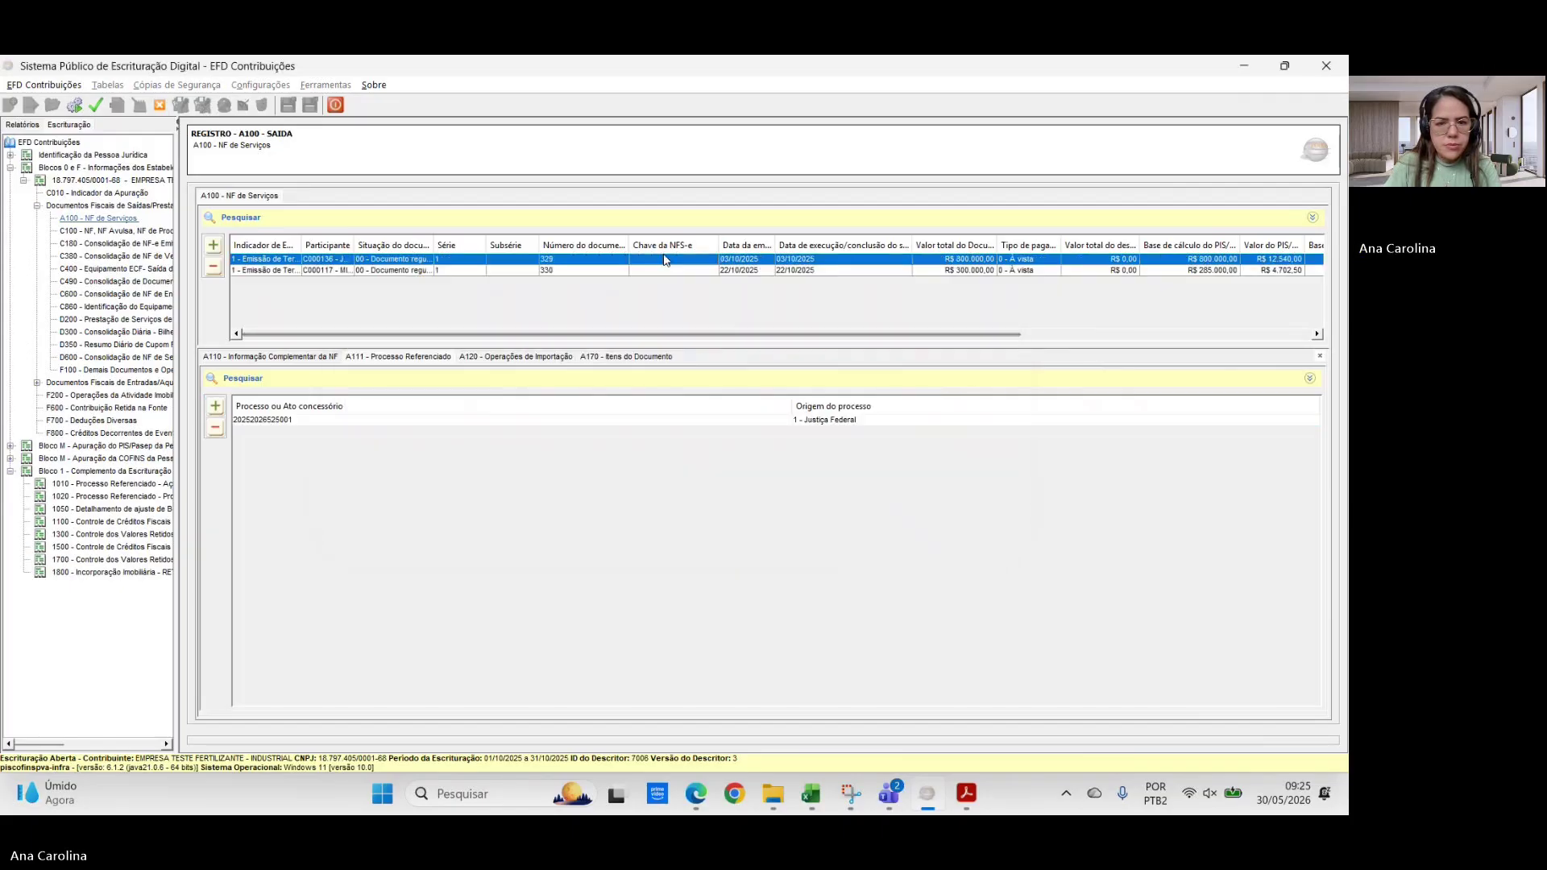
- Copy the judicial process number from the A111 record of the invoice dated 03/10/2025 and close the record without changes
{"action": "double_click", "coordinate": [664, 259]}
{"action": "left_click", "coordinate": [985, 253]}
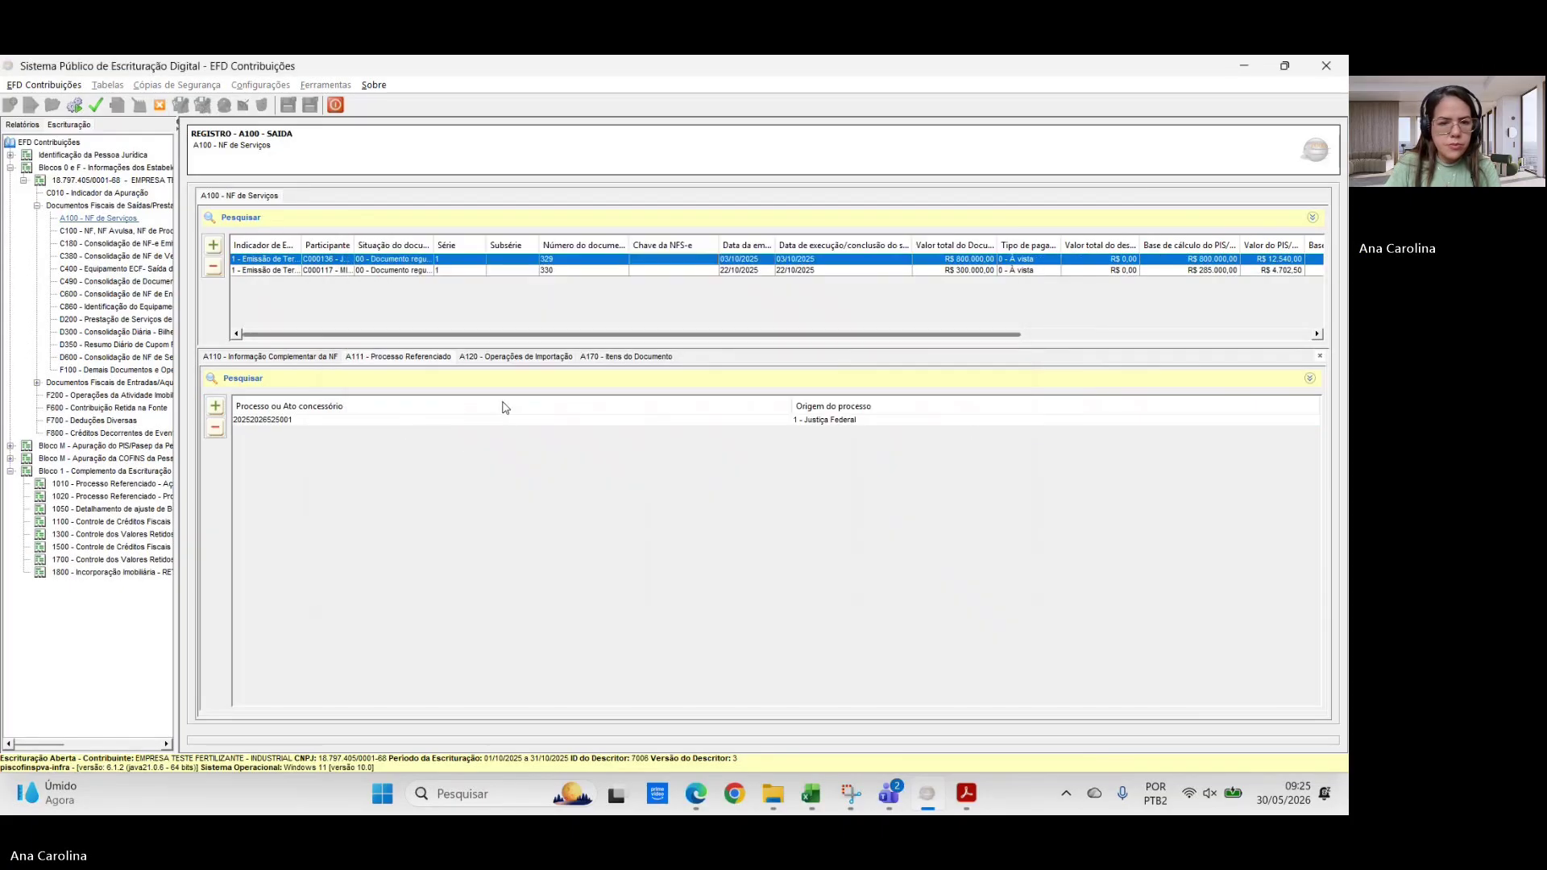
{"action": "double_click", "coordinate": [302, 420]}
{"action": "left_click_drag", "start_coordinate": [548, 424], "coordinate": [476, 421]}
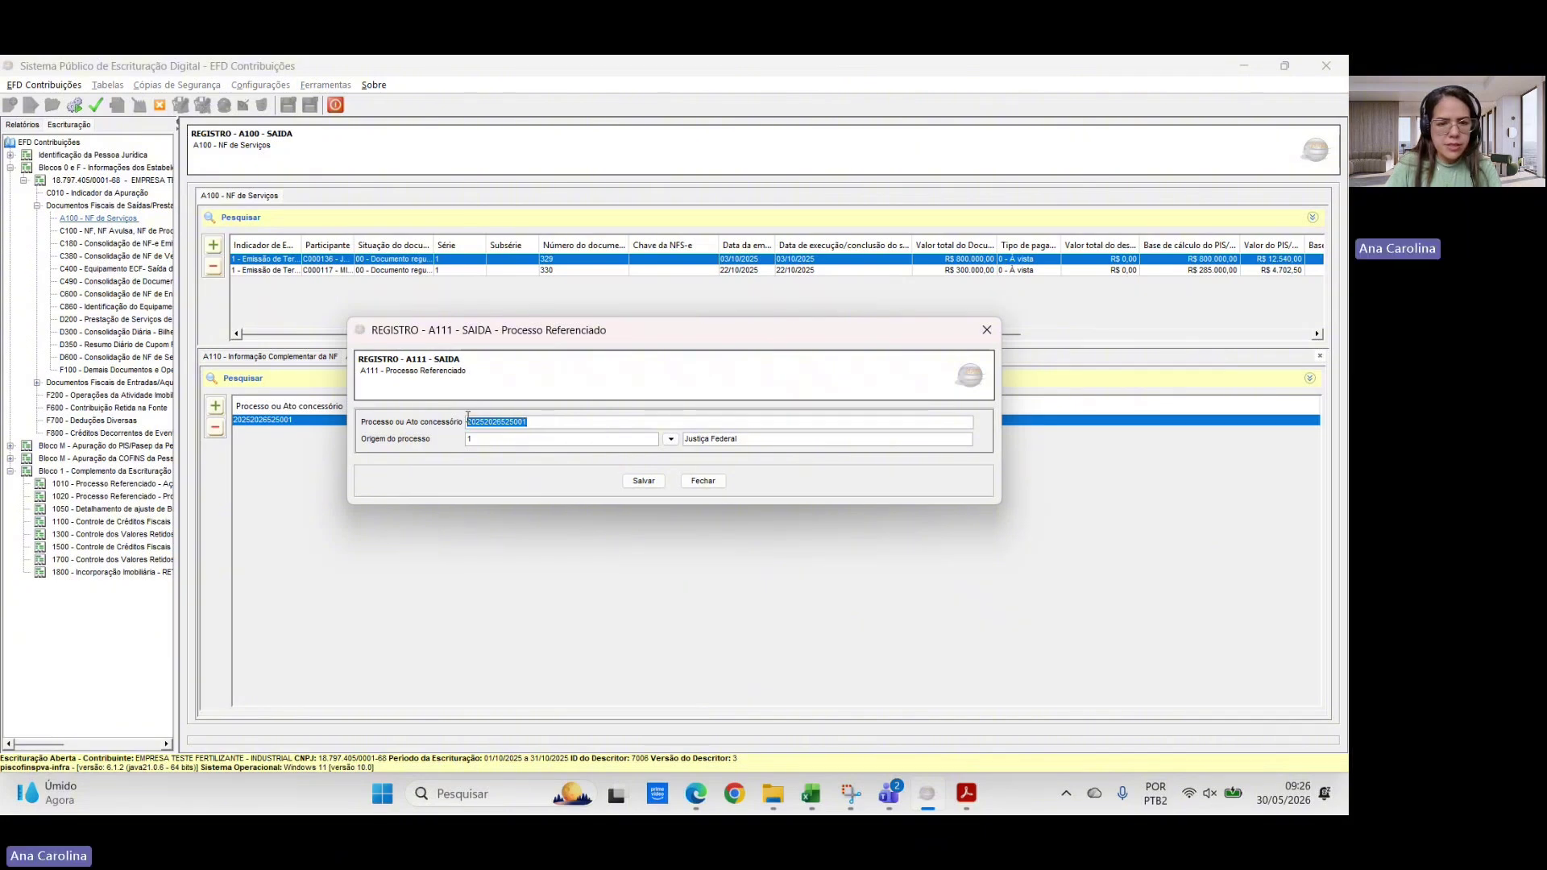
{"action": "left_click", "coordinate": [703, 481]}
- Paste the judicial process number into the A111 record of the invoice dated 22/10/2025, save it, and display the invoice's A170 items
{"action": "left_click", "coordinate": [594, 270]}
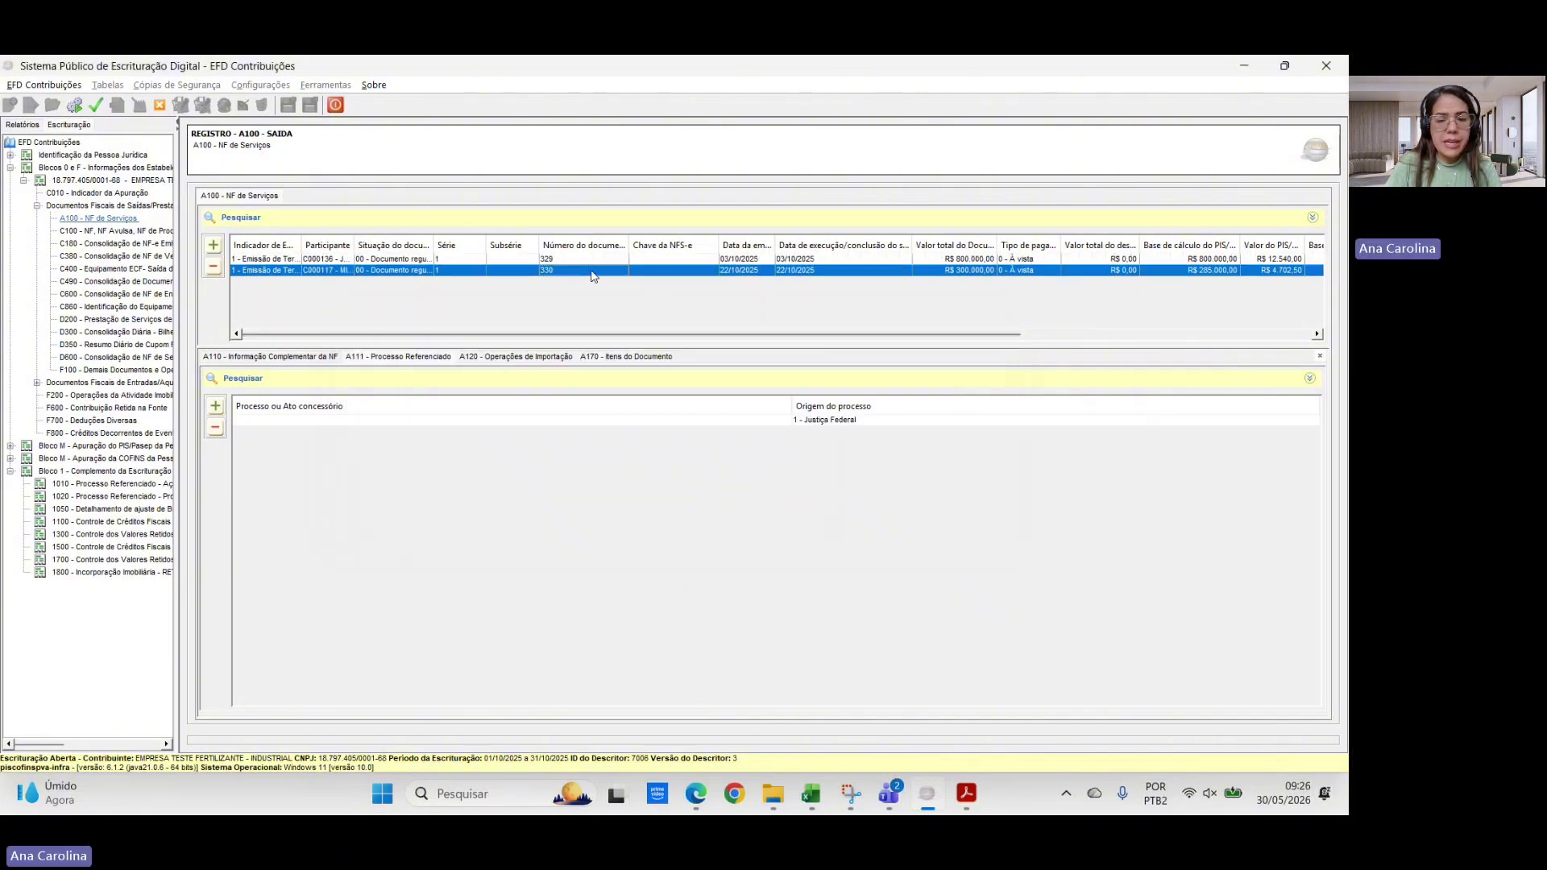
{"action": "double_click", "coordinate": [287, 419]}
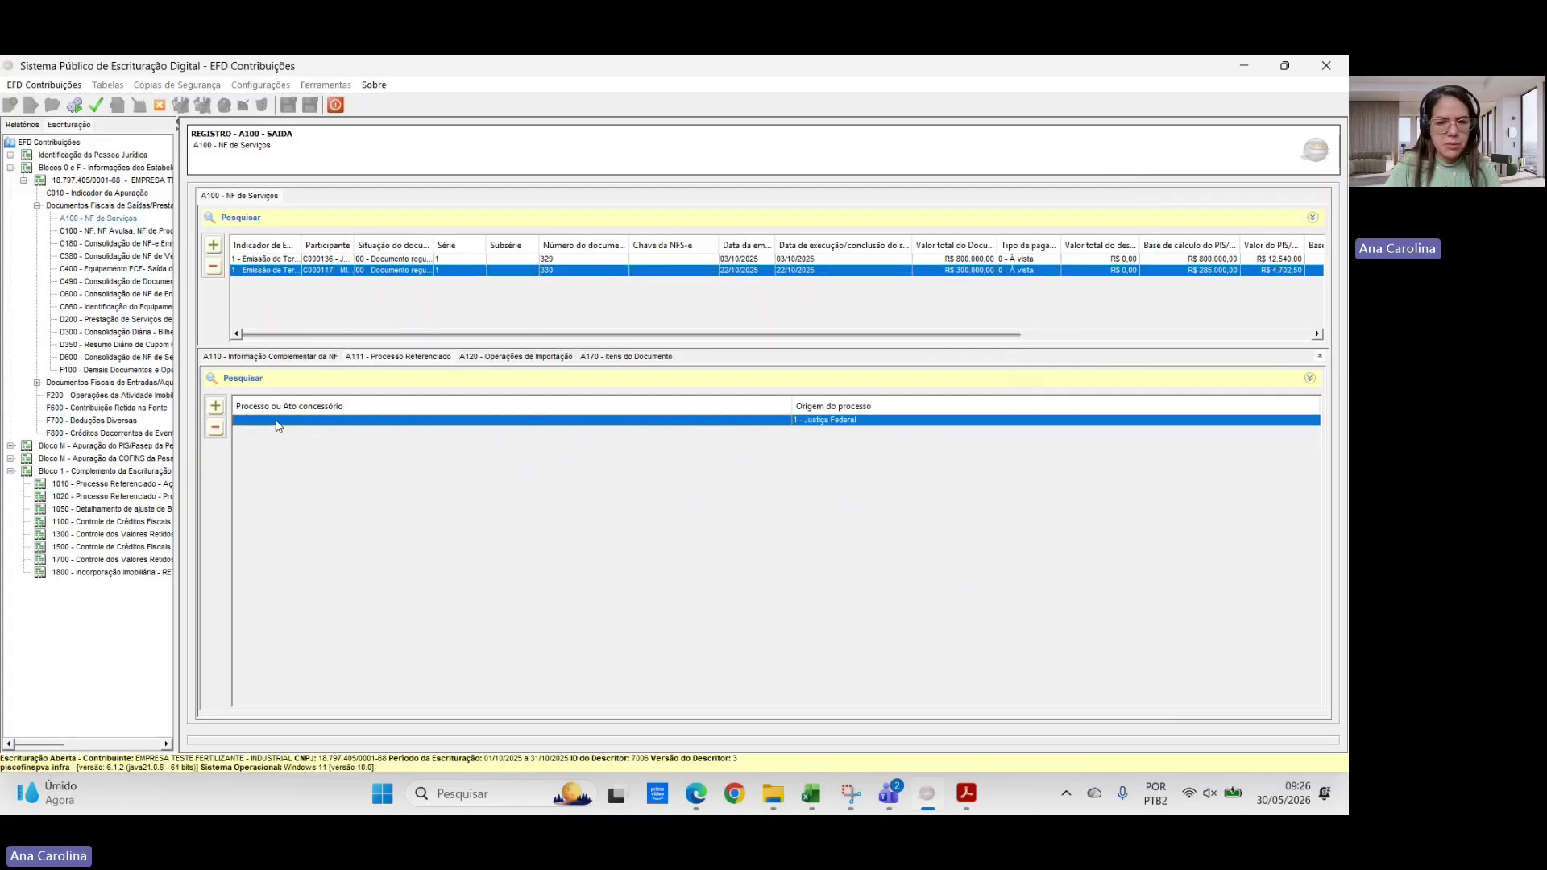
{"action": "key", "text": "ctrl+v"}
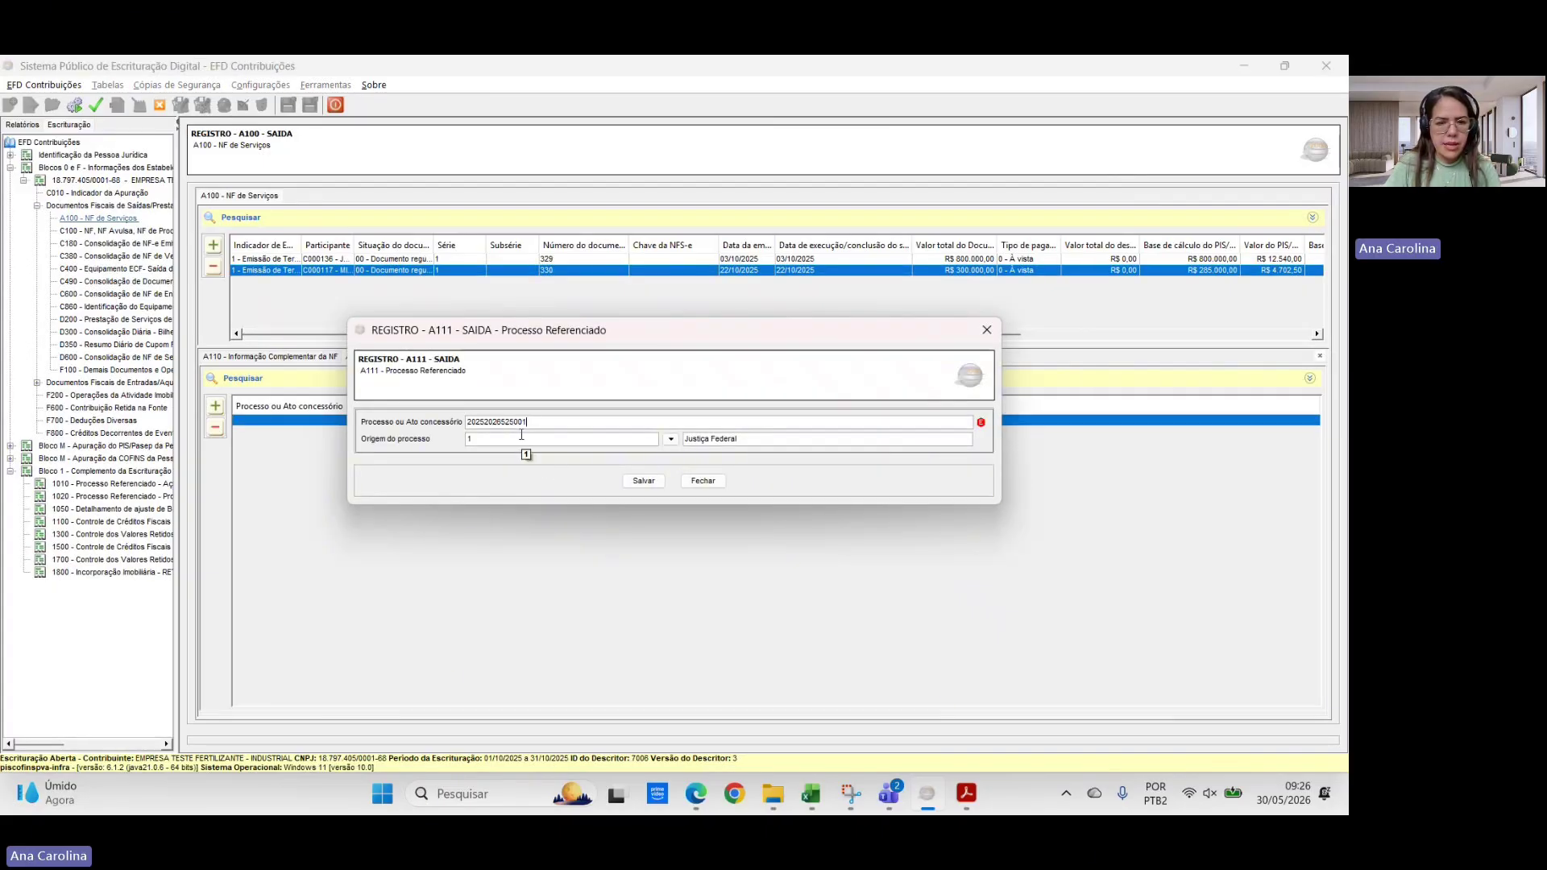
{"action": "left_click", "coordinate": [643, 481]}
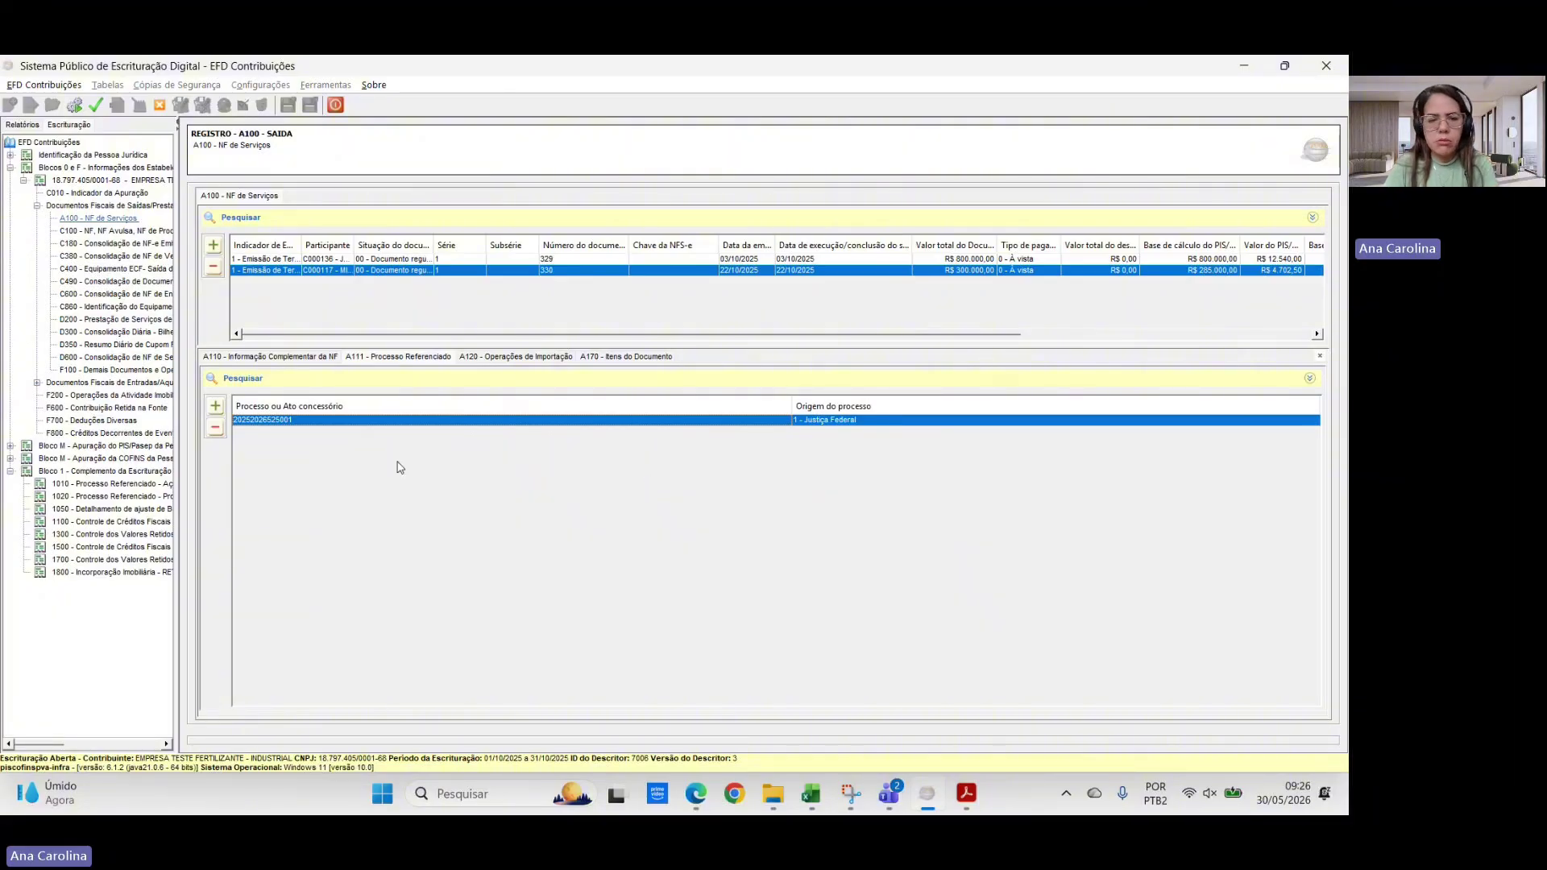
{"action": "left_click", "coordinate": [604, 360]}
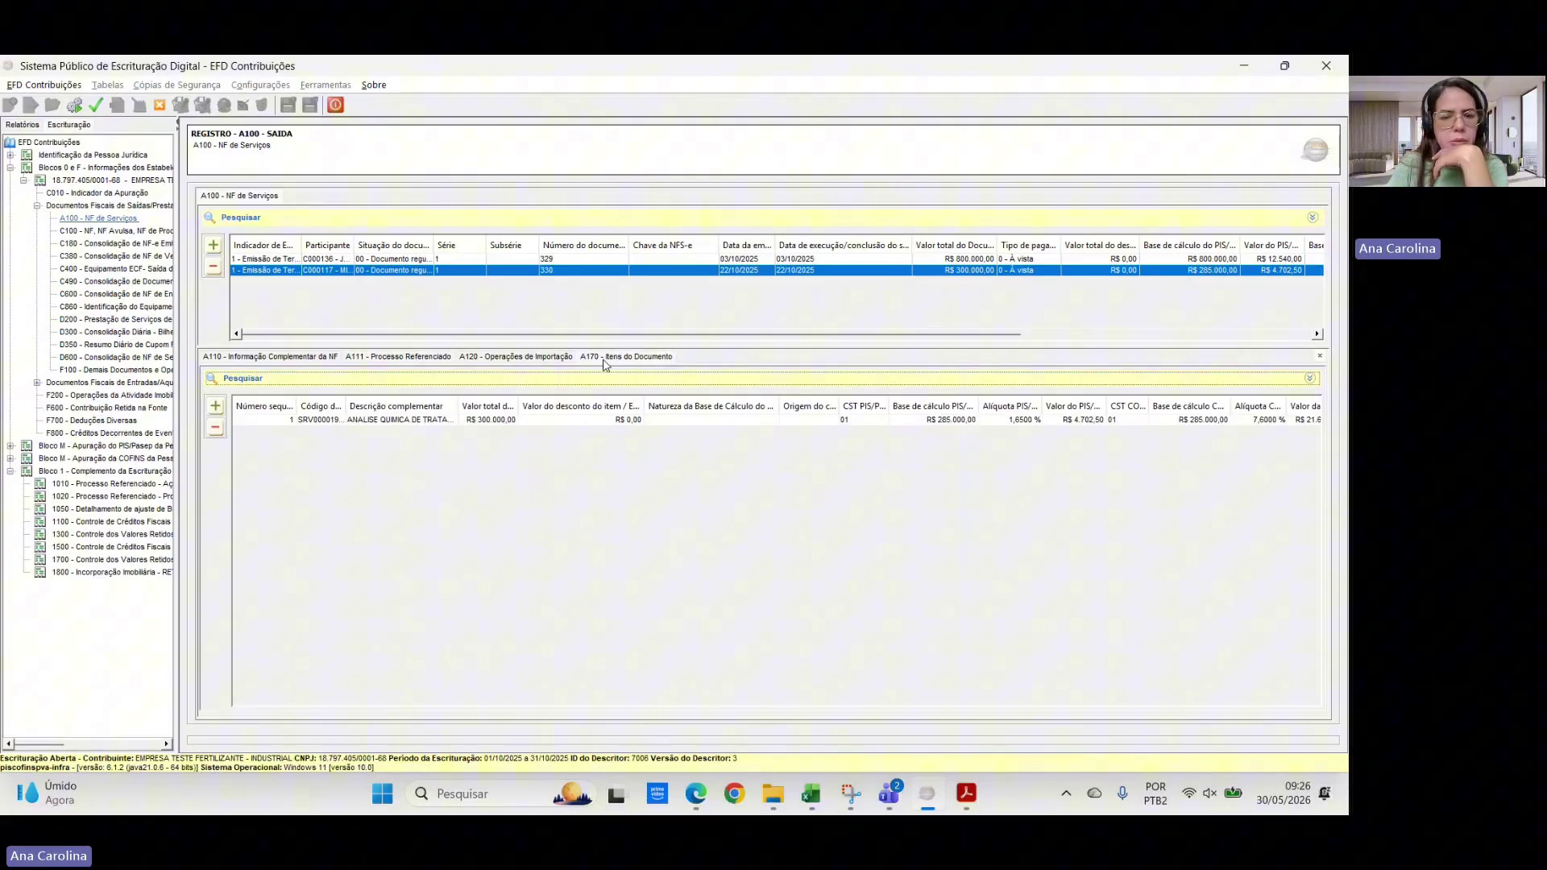
- Check the A170 item of the invoice dated 22/10/2025, save it without changes, and switch to the Excel worksheet
{"action": "double_click", "coordinate": [612, 421]}
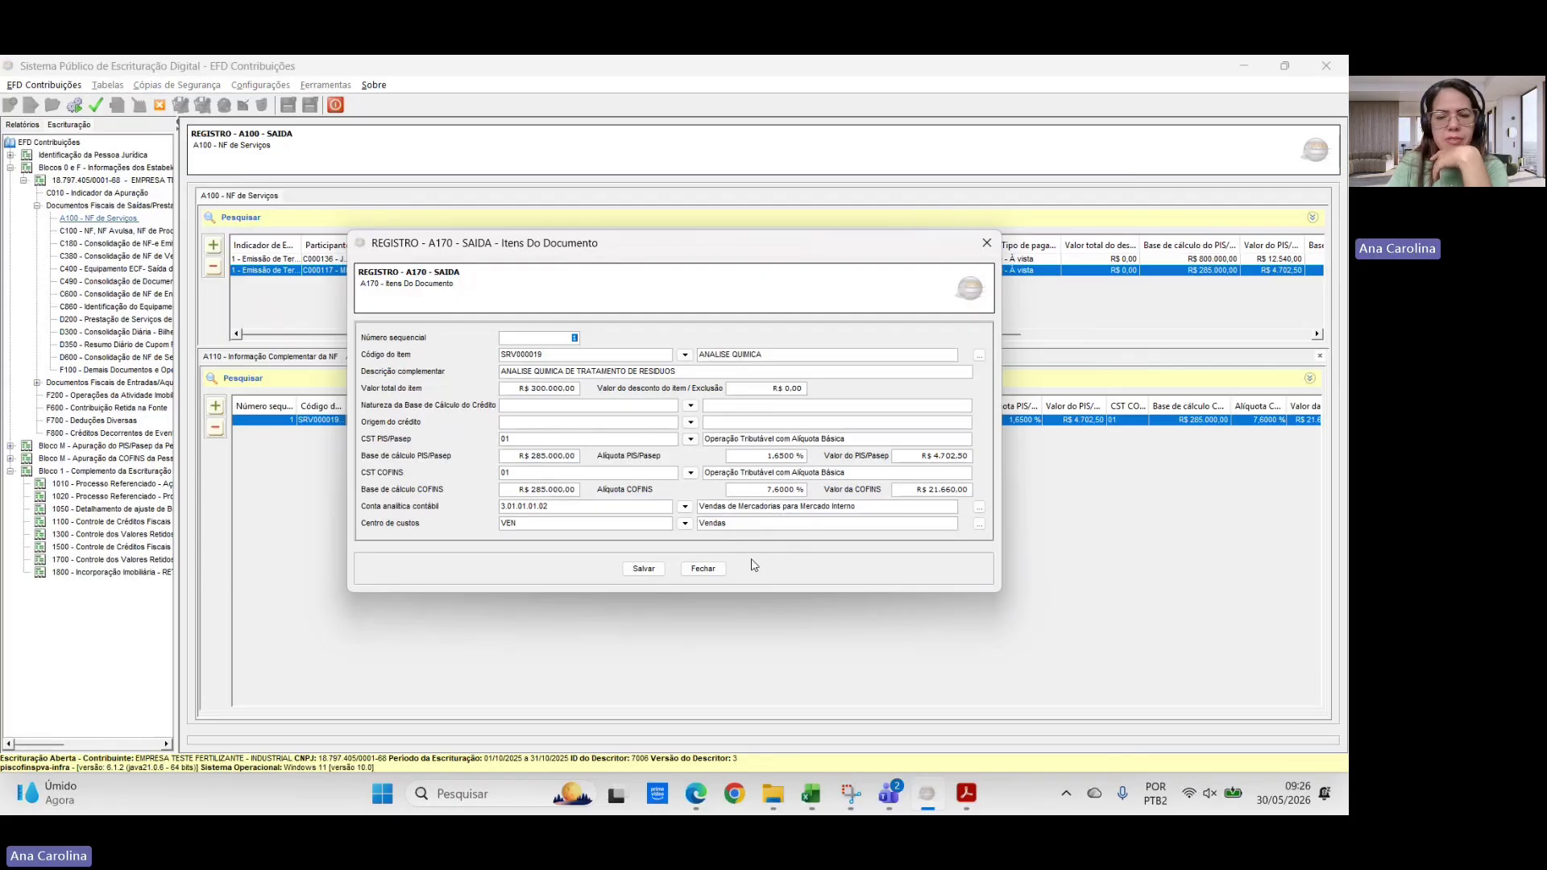
{"action": "left_click", "coordinate": [643, 570]}
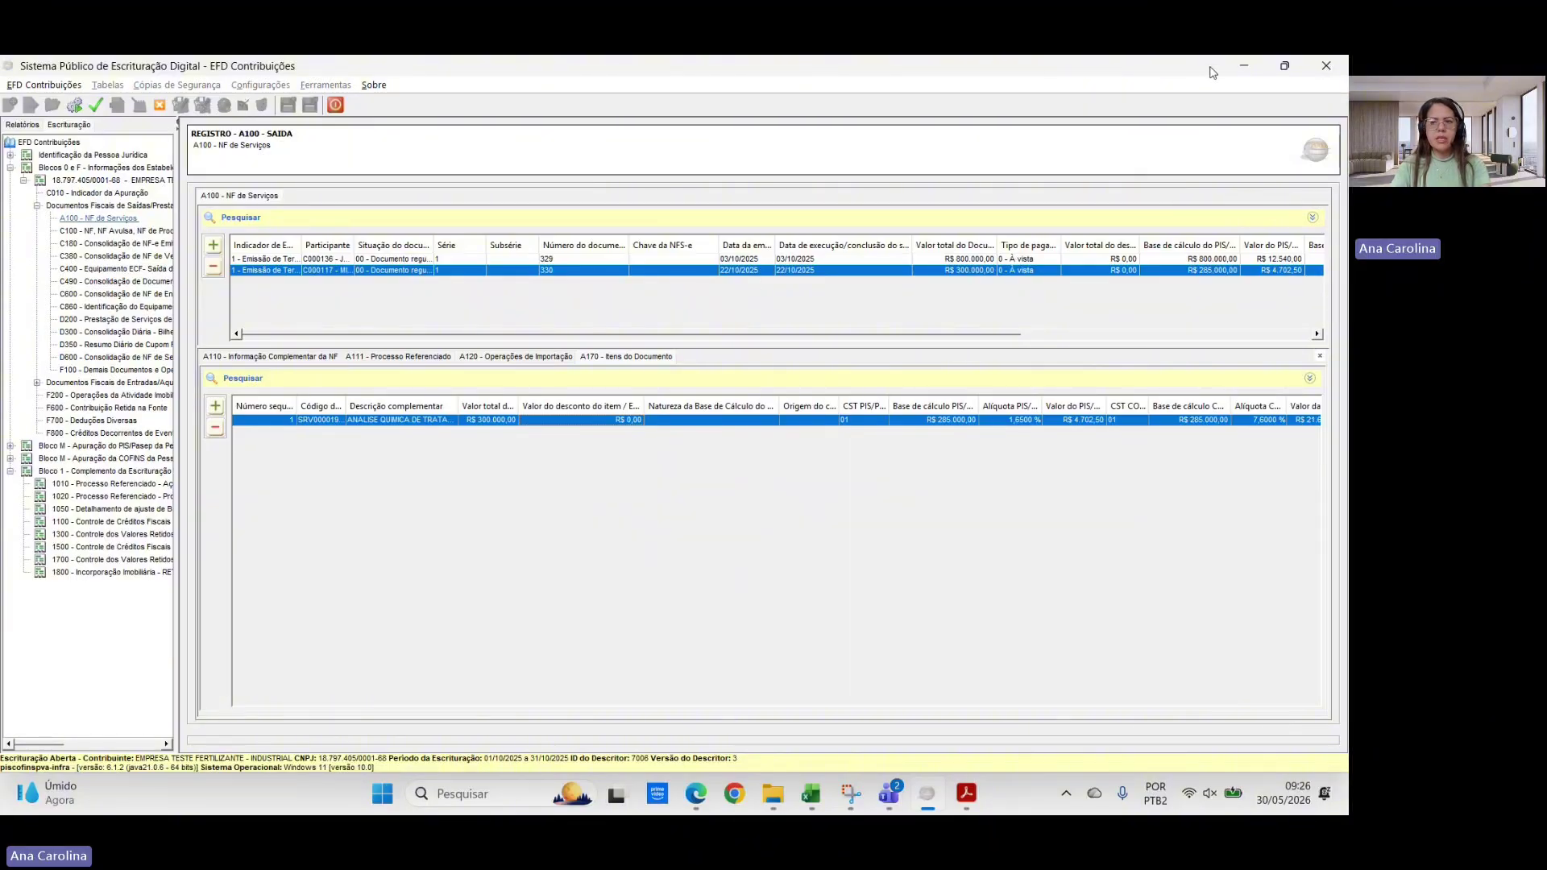
{"action": "left_click", "coordinate": [1244, 66]}
{"action": "left_click", "coordinate": [594, 497]}
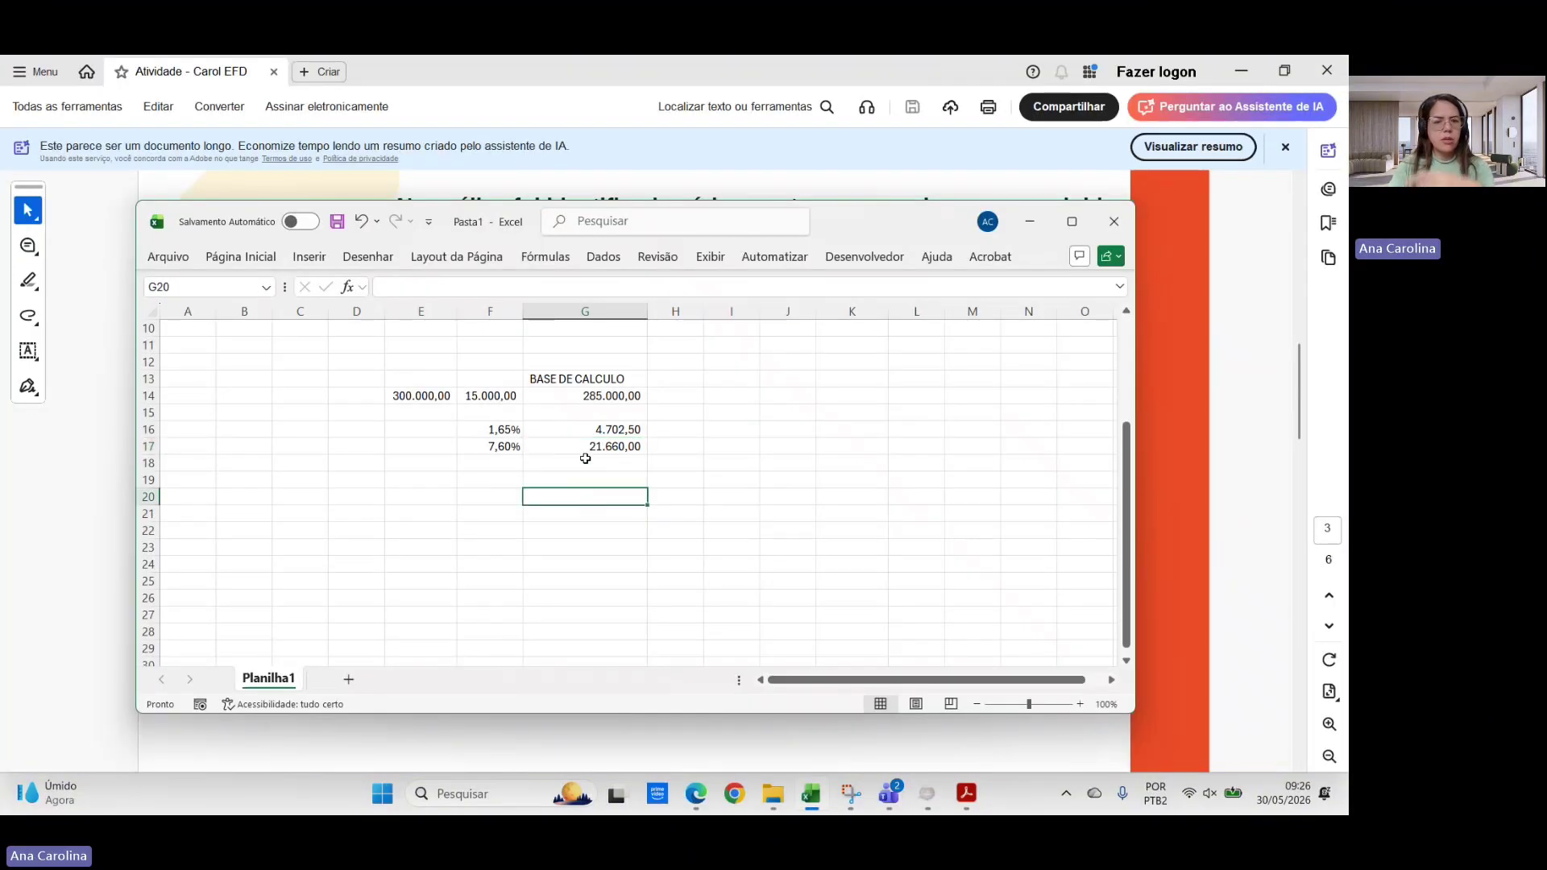
- Calculate the withheld PIS in cell H14 as 0,65% of the calculation base in G14
{"action": "left_click", "coordinate": [411, 396]}
{"action": "left_click", "coordinate": [493, 398]}
{"action": "left_click", "coordinate": [592, 396]}
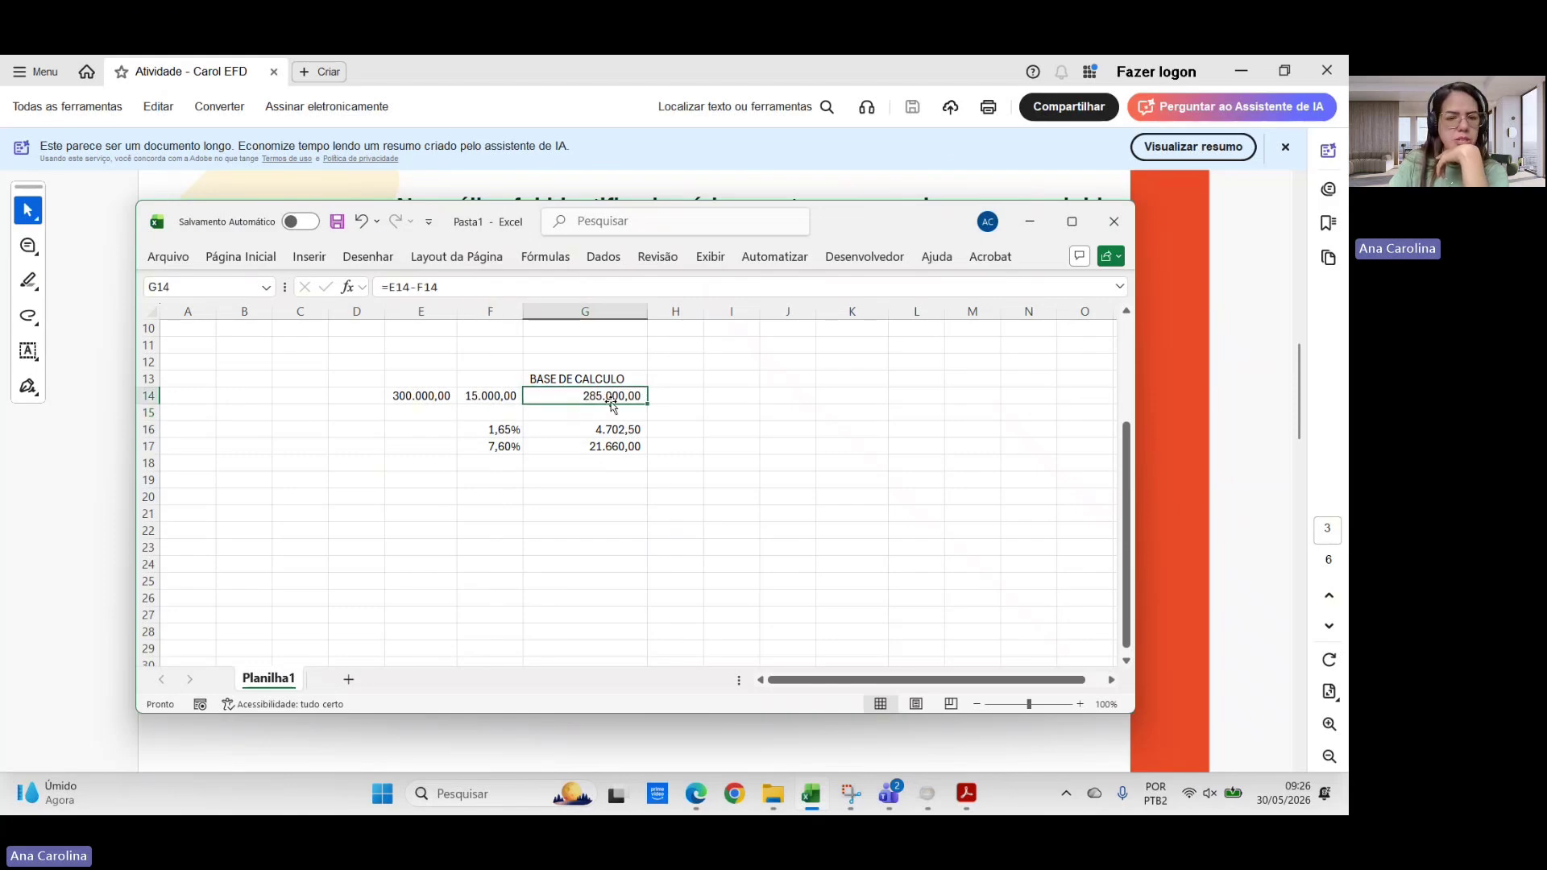
{"action": "left_click", "coordinate": [681, 396]}
{"action": "left_click", "coordinate": [680, 376]}
{"action": "left_click", "coordinate": [680, 395]}
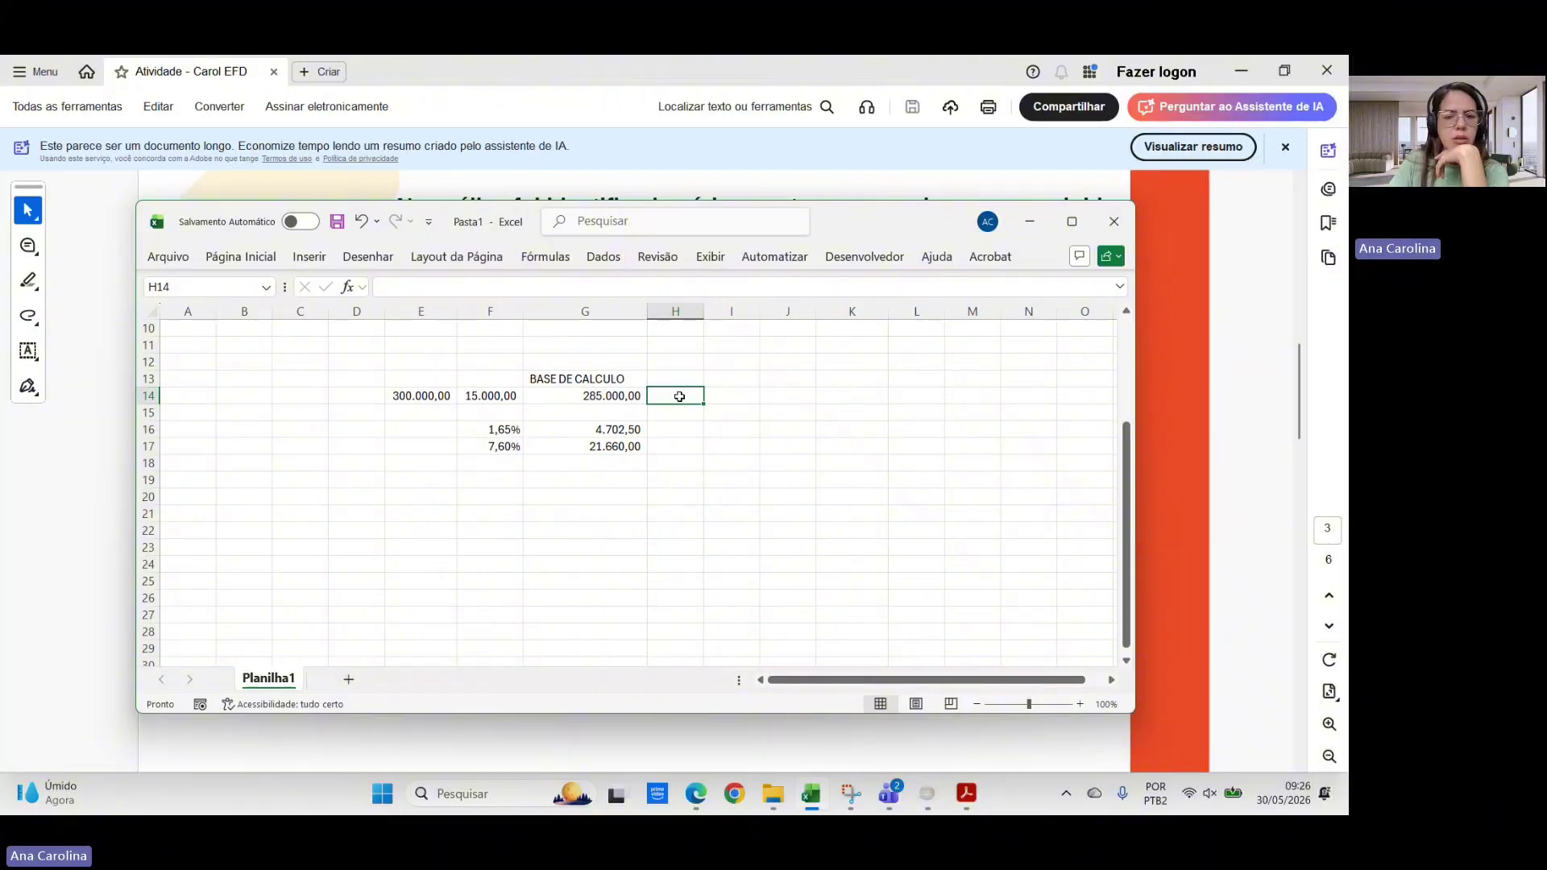
{"action": "type", "text": "="}
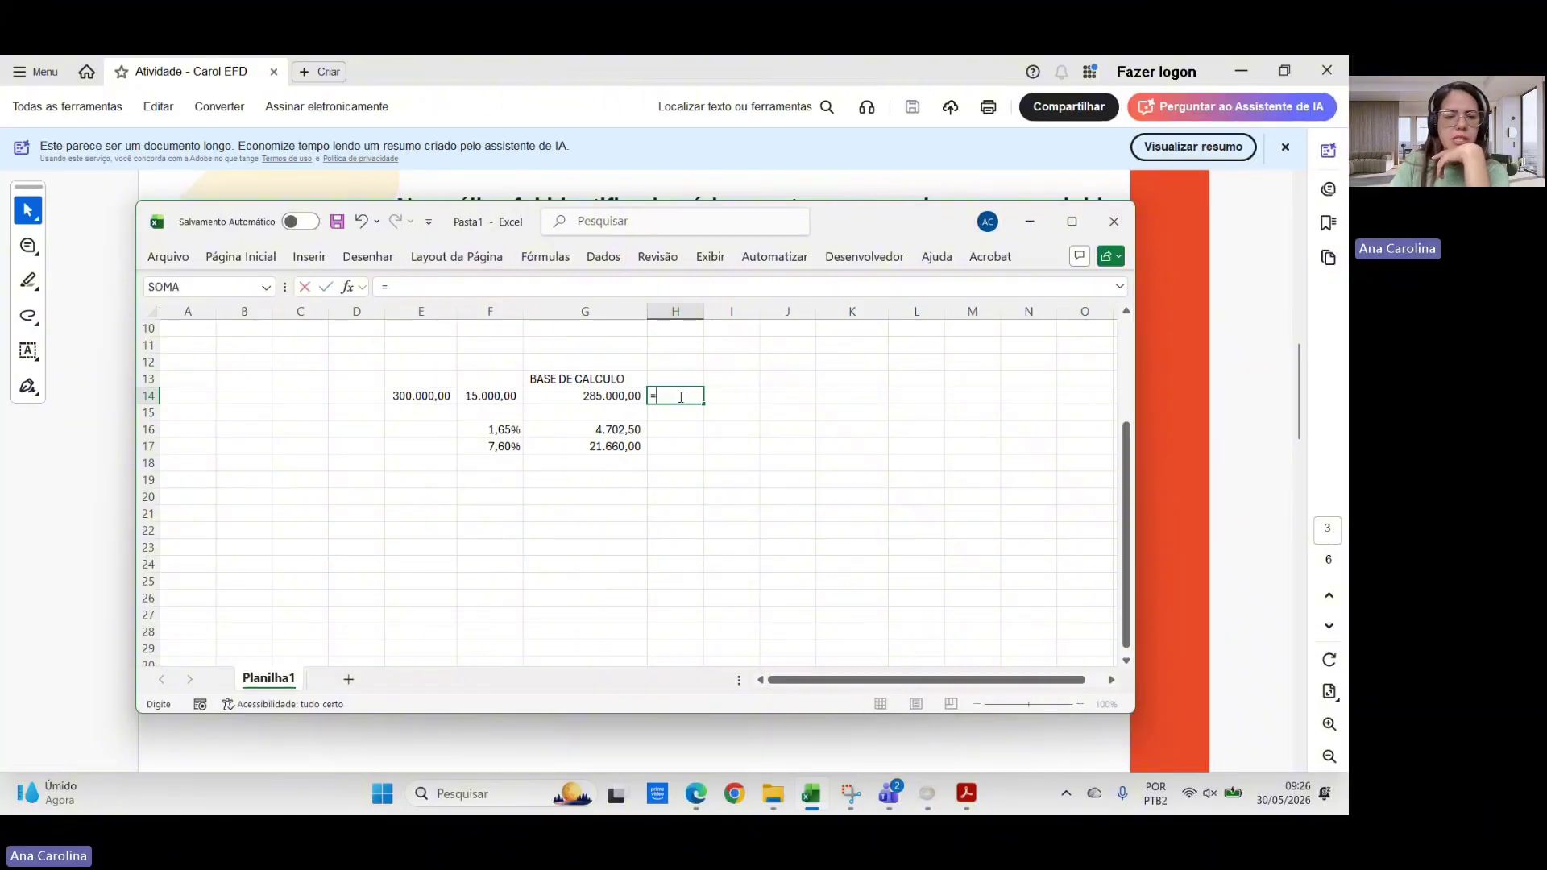
{"action": "left_click", "coordinate": [614, 396]}
{"action": "type", "text": "*0,65%"}
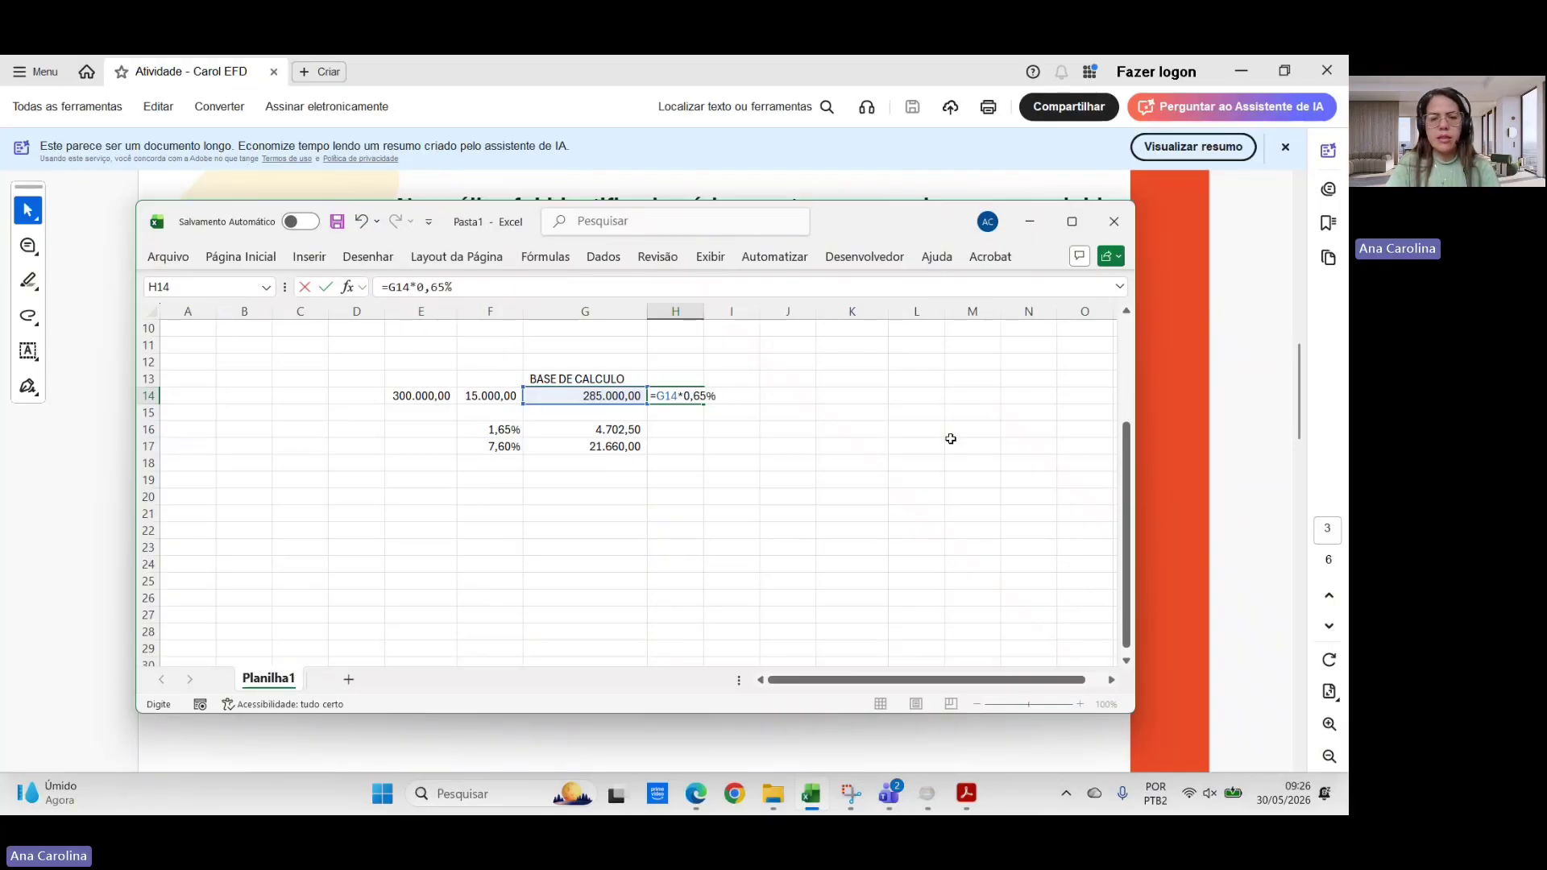
{"action": "key", "text": "Return"}
- Calculate the withheld COFINS in cell I14 as 3% of the calculation base in G14
{"action": "left_click", "coordinate": [748, 397]}
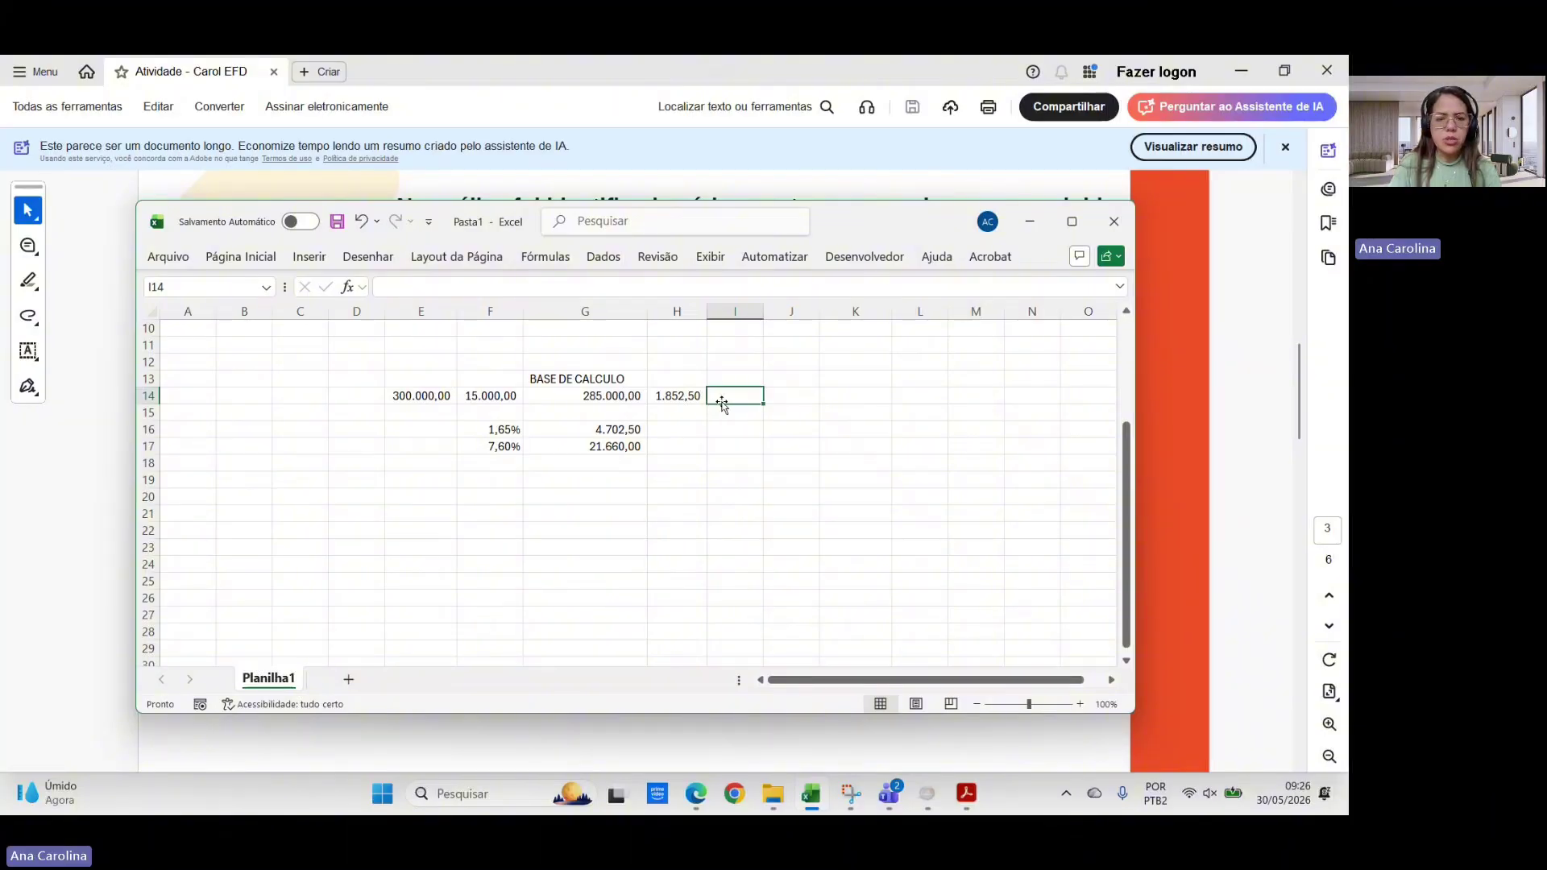
{"action": "type", "text": "="}
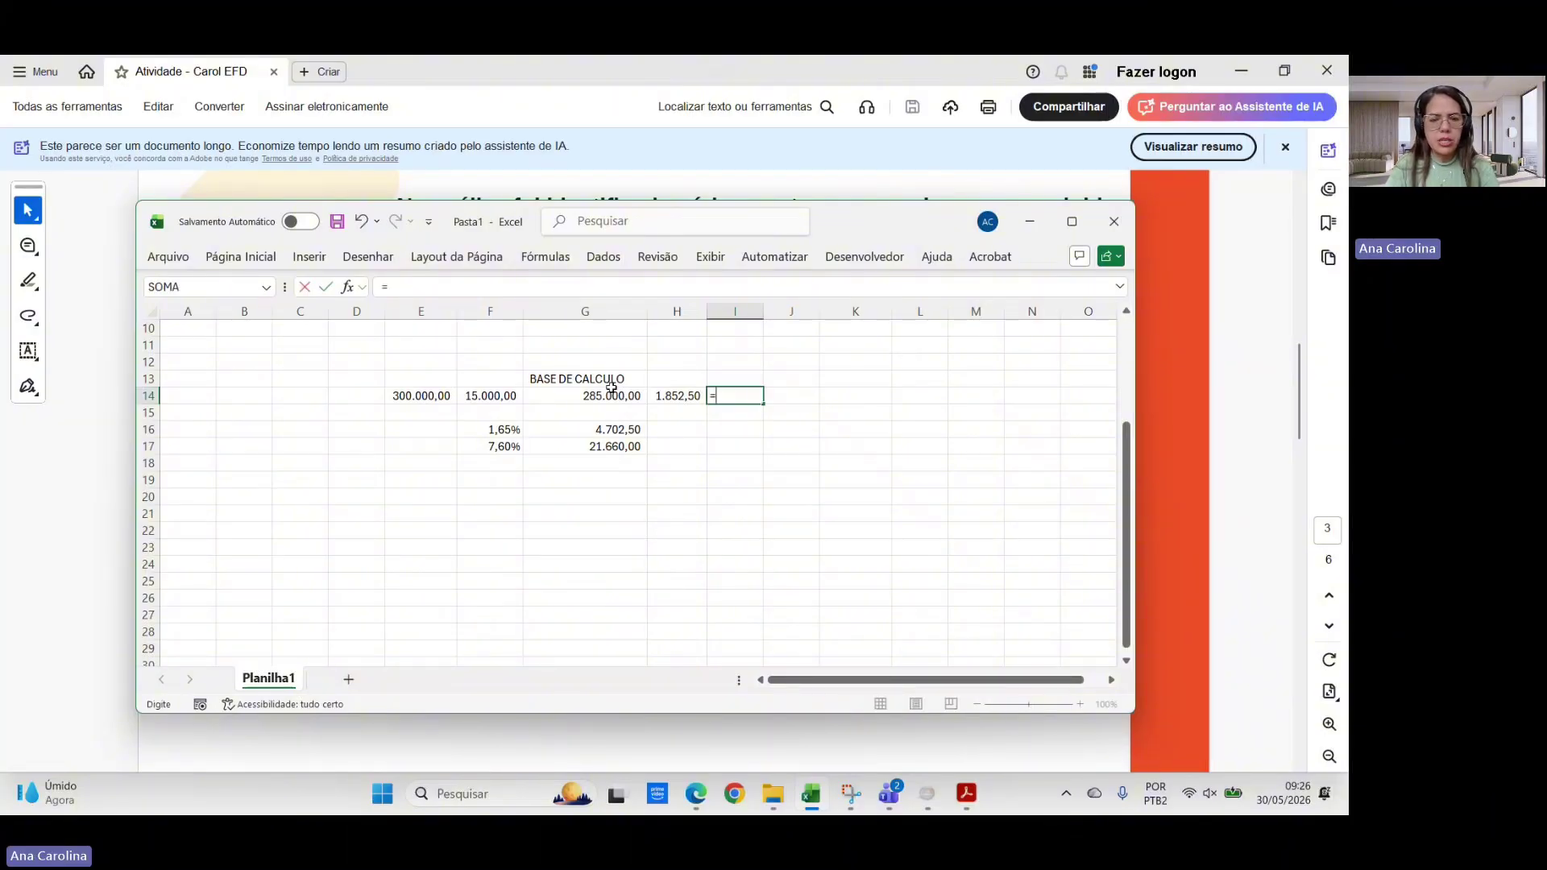
{"action": "left_click", "coordinate": [612, 392]}
{"action": "type", "text": "*3"}
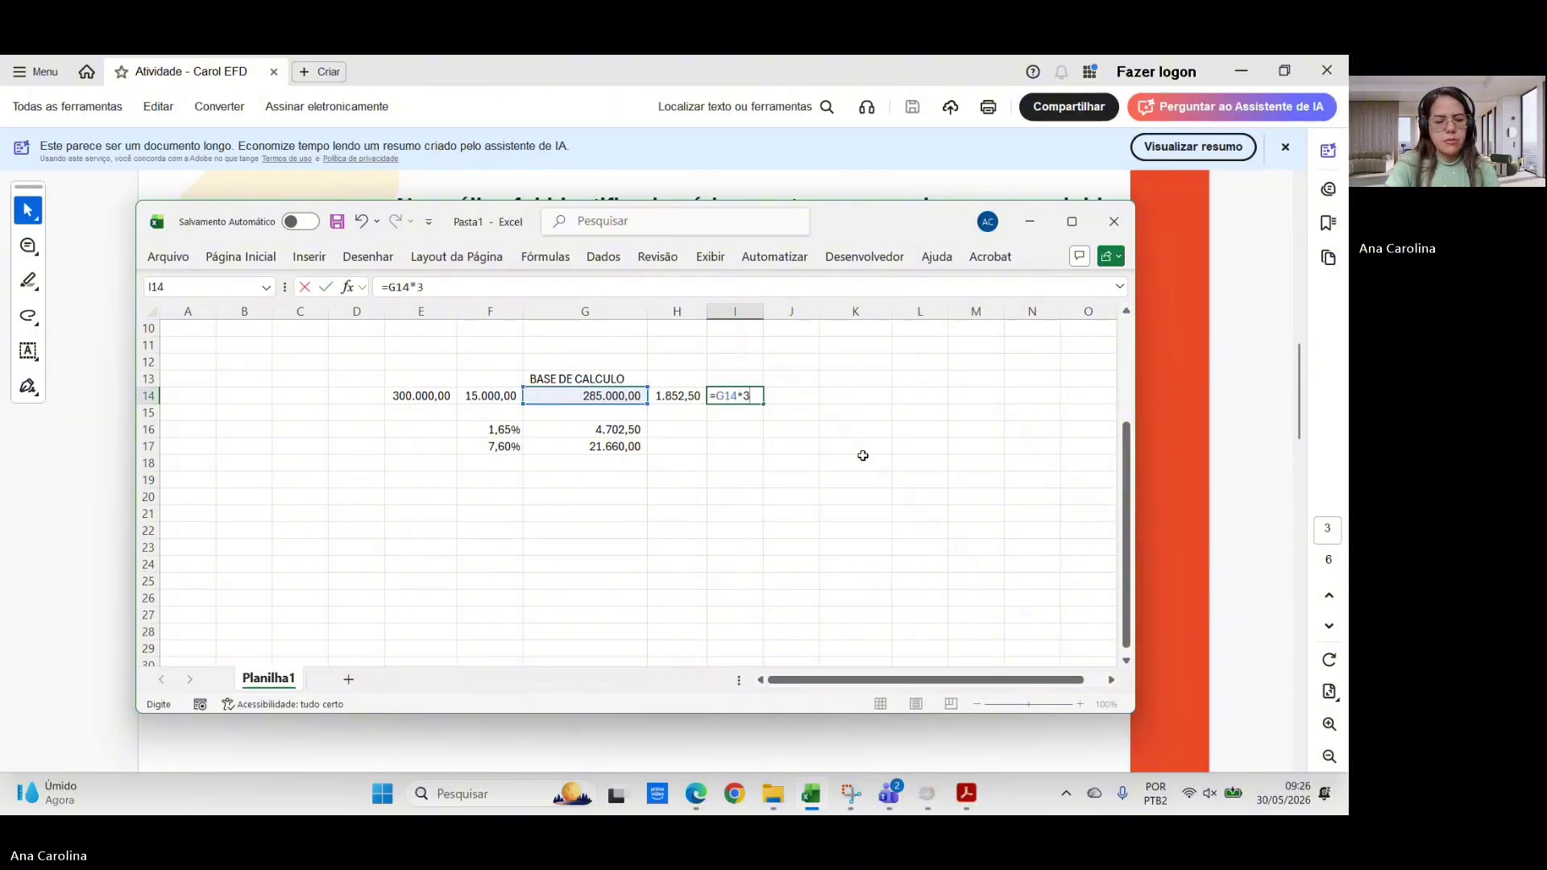
{"action": "type", "text": "%"}
{"action": "key", "text": "Return"}
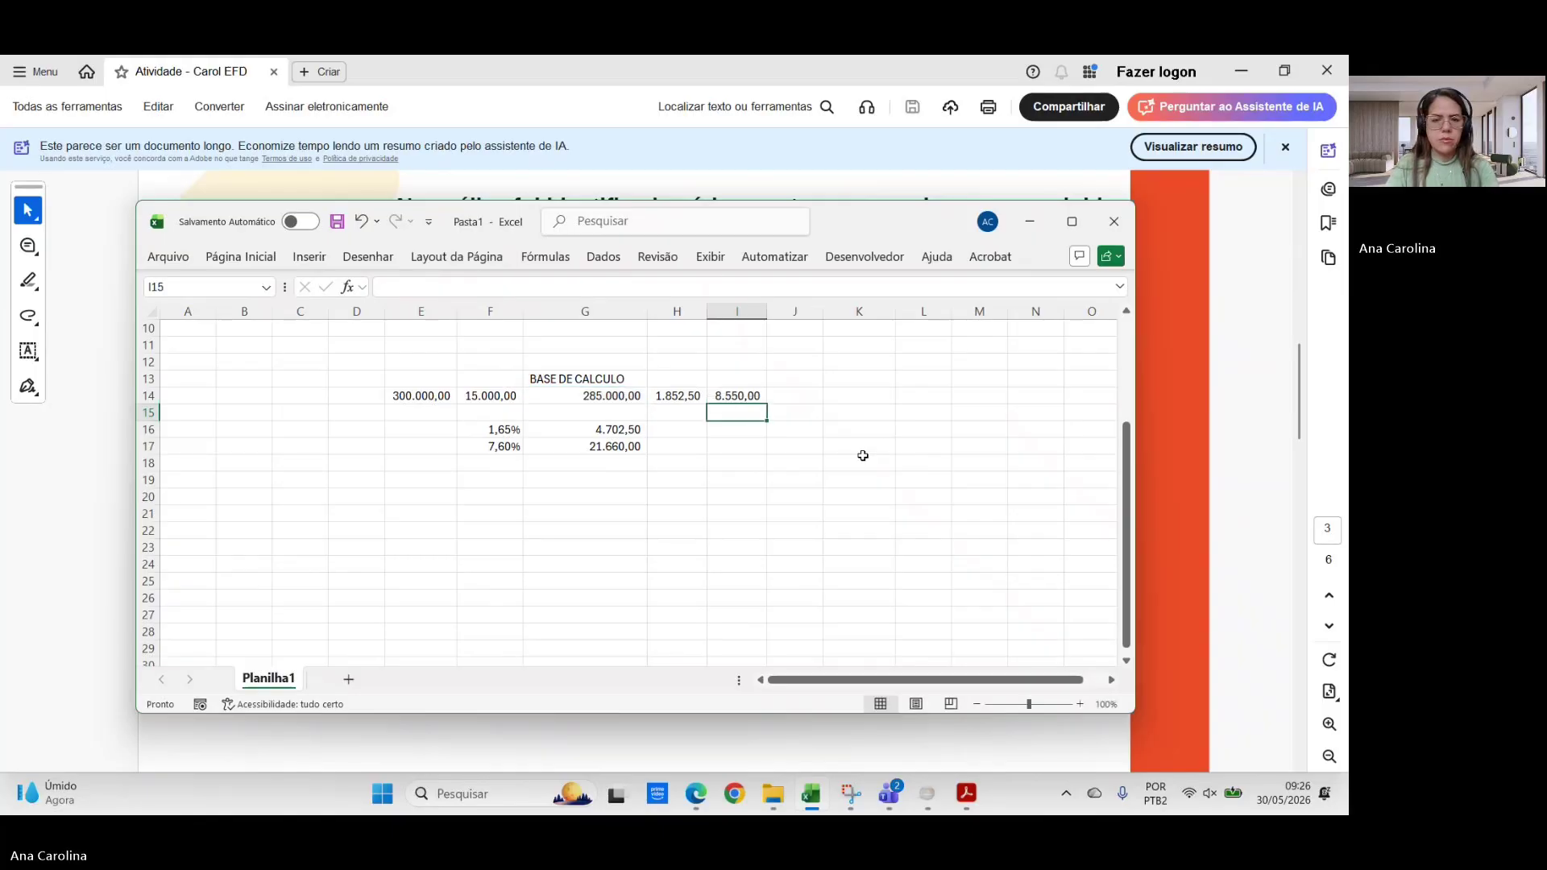
{"action": "left_click", "coordinate": [794, 464]}
- Switch to EFD Contribuições and set Valor do PIS/Pasep retido na fonte to 1.852,50 in the A100 invoice dated 22/10/2025
{"action": "key", "text": "alt+Tab"}
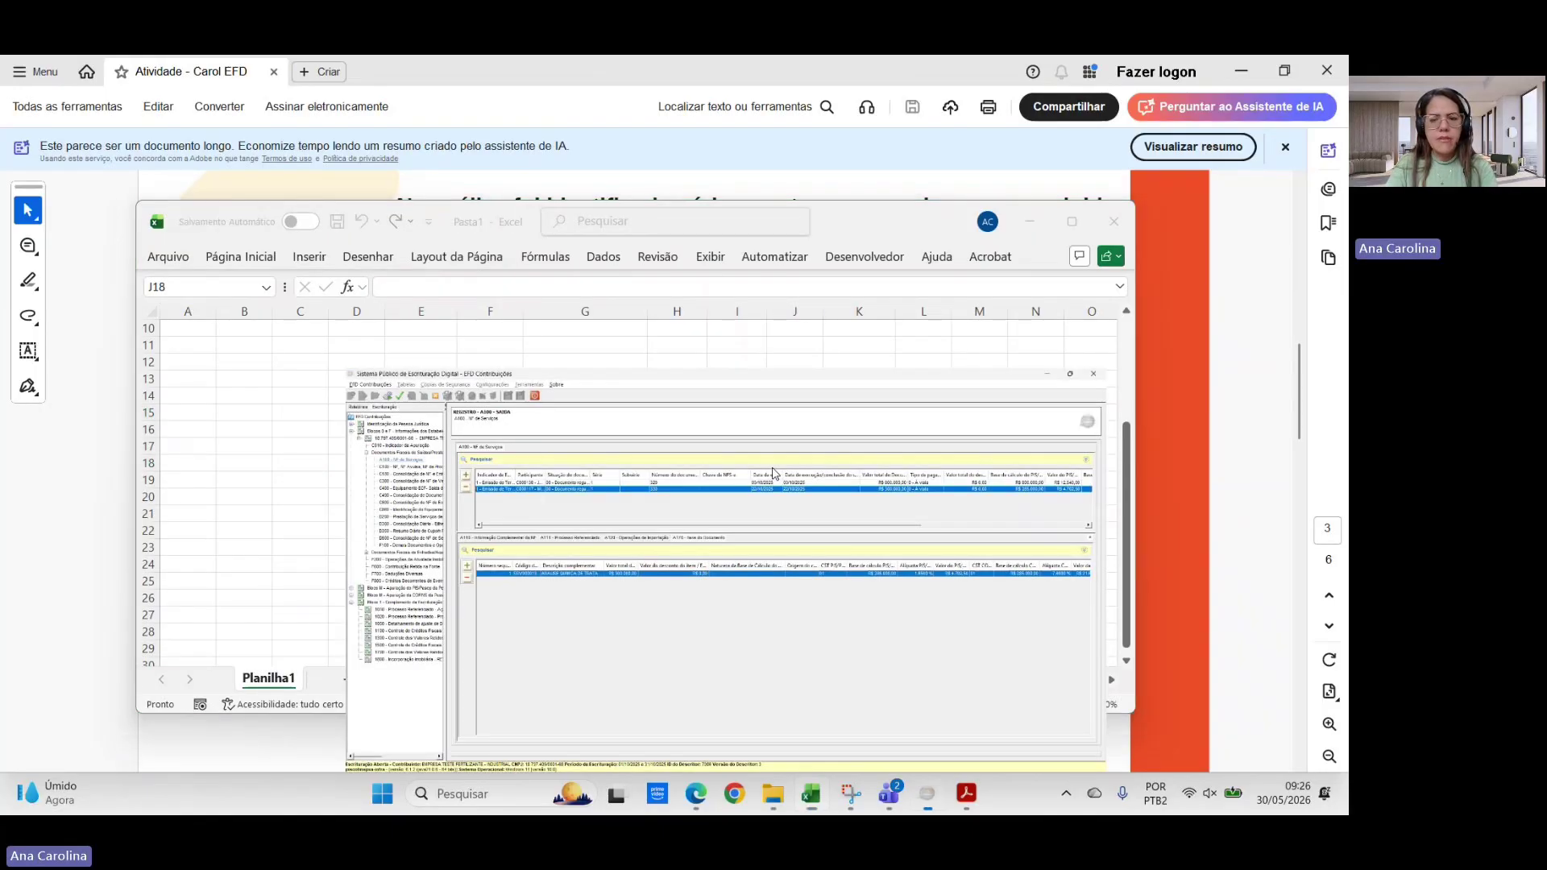
{"action": "key", "text": "alt+Tab"}
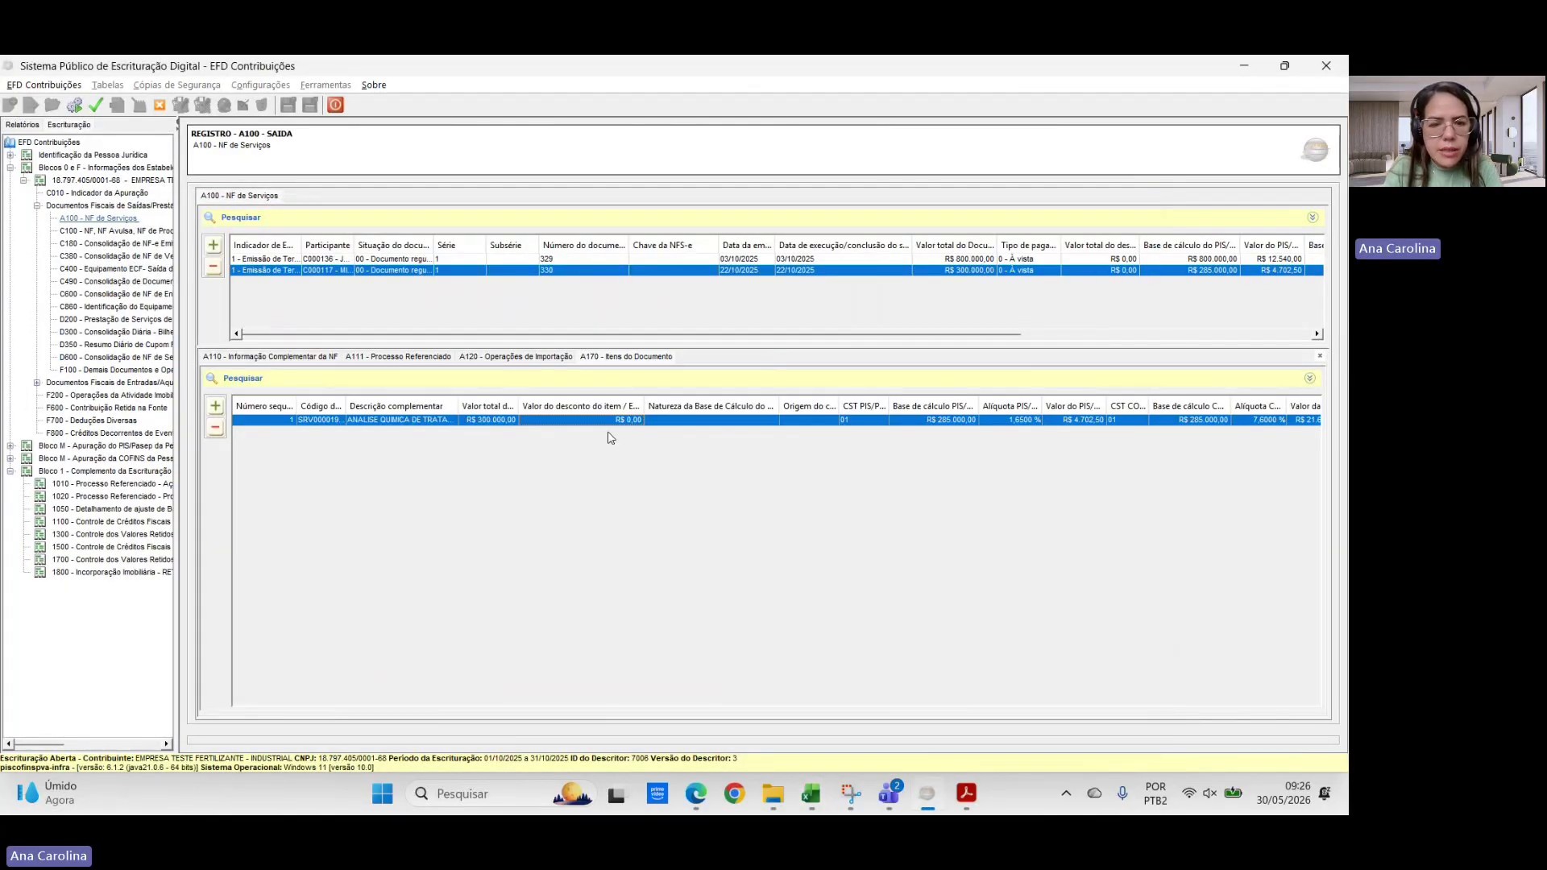
{"action": "double_click", "coordinate": [592, 275]}
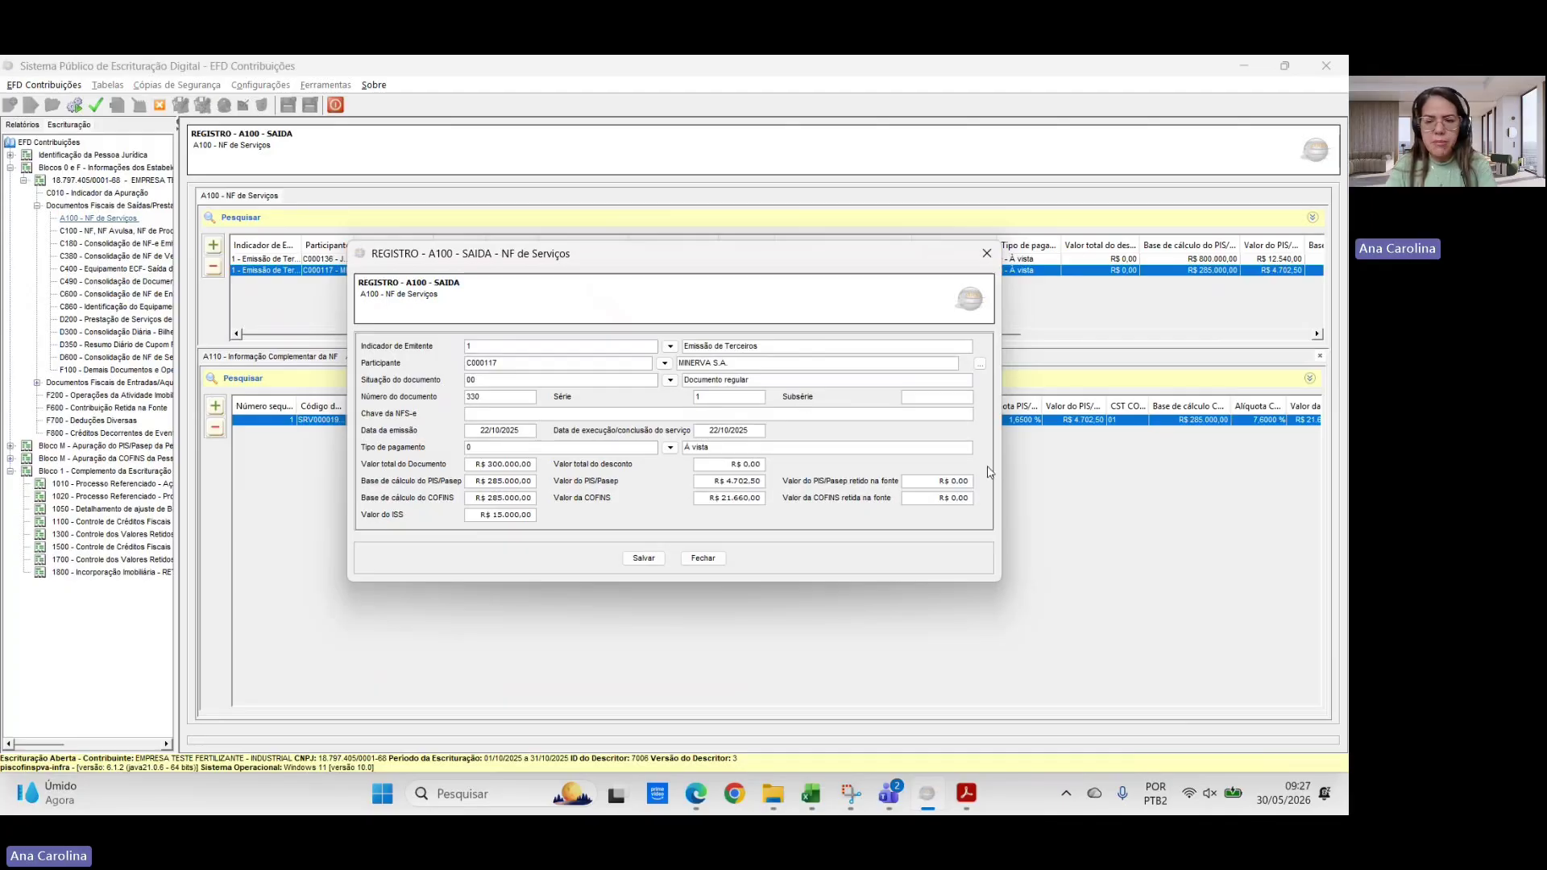
{"action": "left_click", "coordinate": [955, 483]}
{"action": "key", "text": "alt+Tab"}
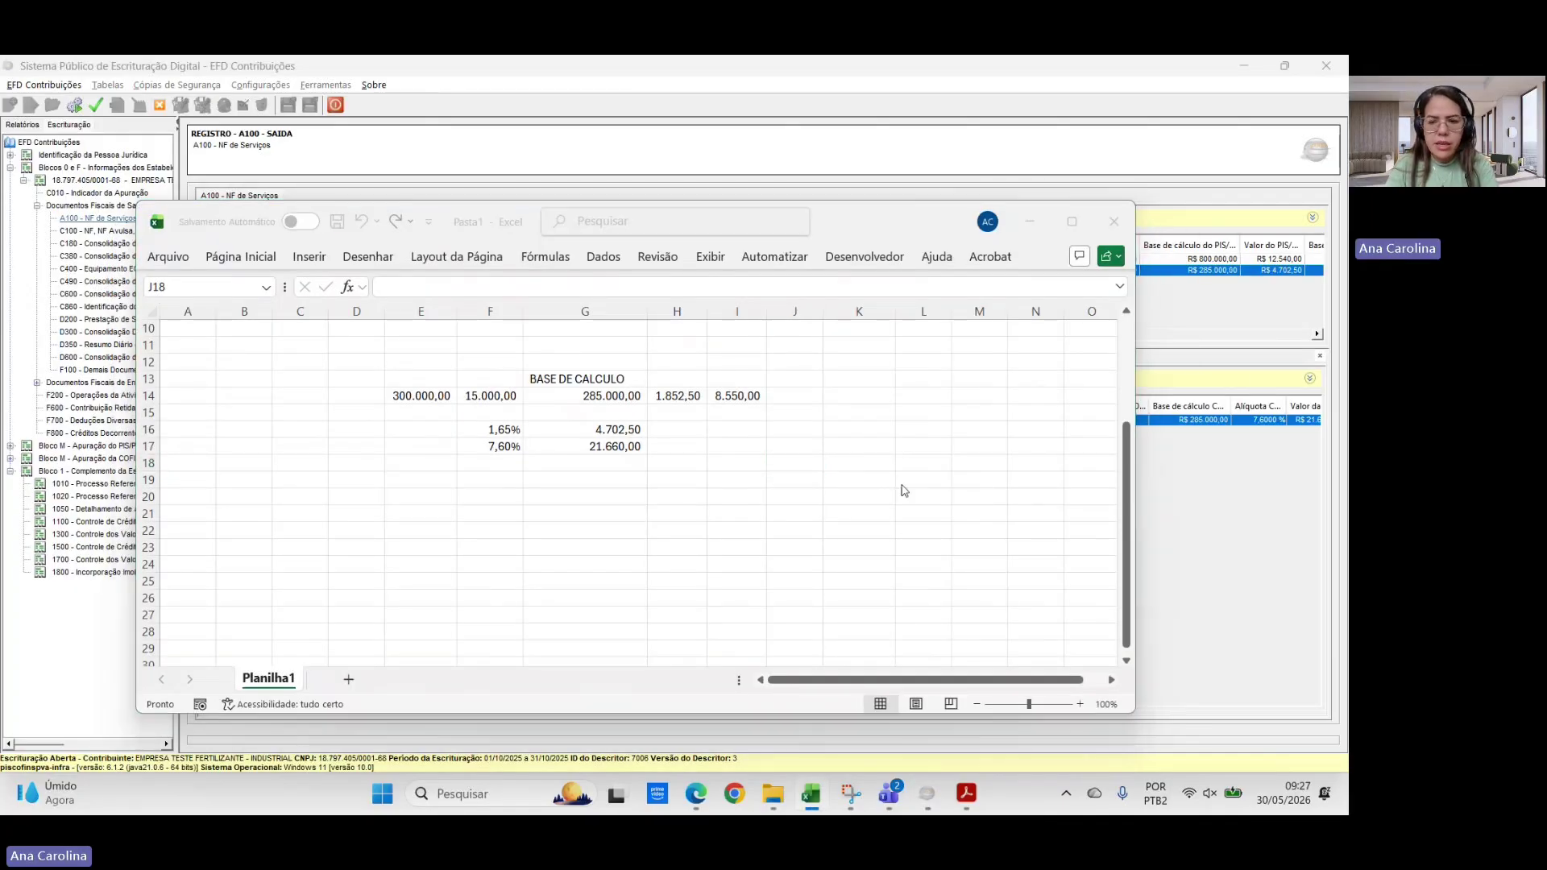
{"action": "key", "text": "alt+Tab"}
{"action": "type", "text": "1.882,50"}
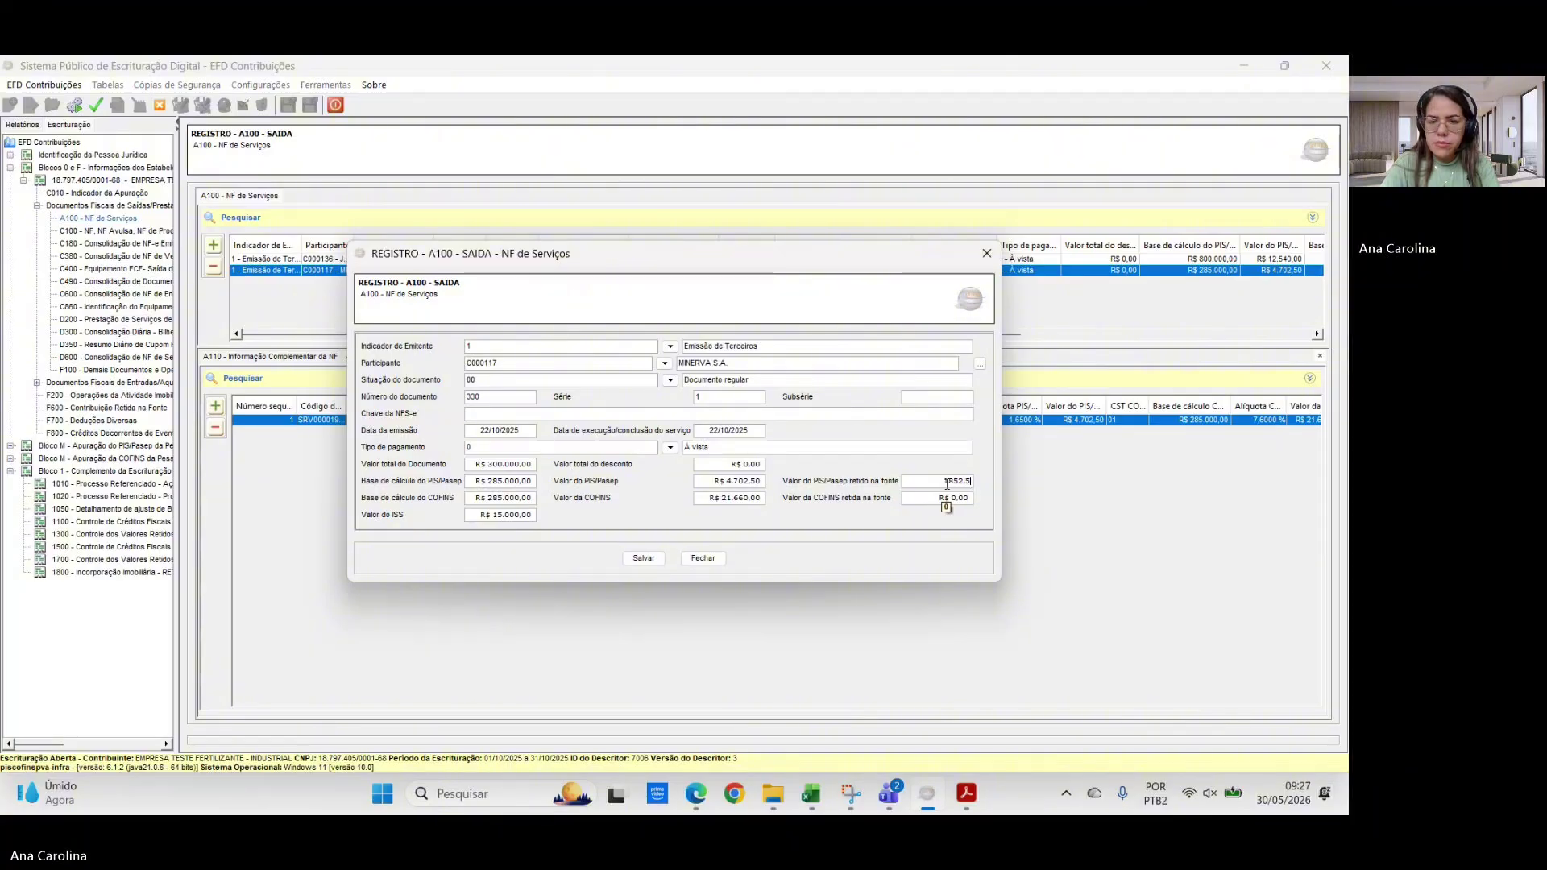
{"action": "key", "text": "Tab"}
- Set the invoice's Valor da COFINS retida na fonte to 8.550,00 from the worksheet and save the A100 record
{"action": "left_click", "coordinate": [951, 499]}
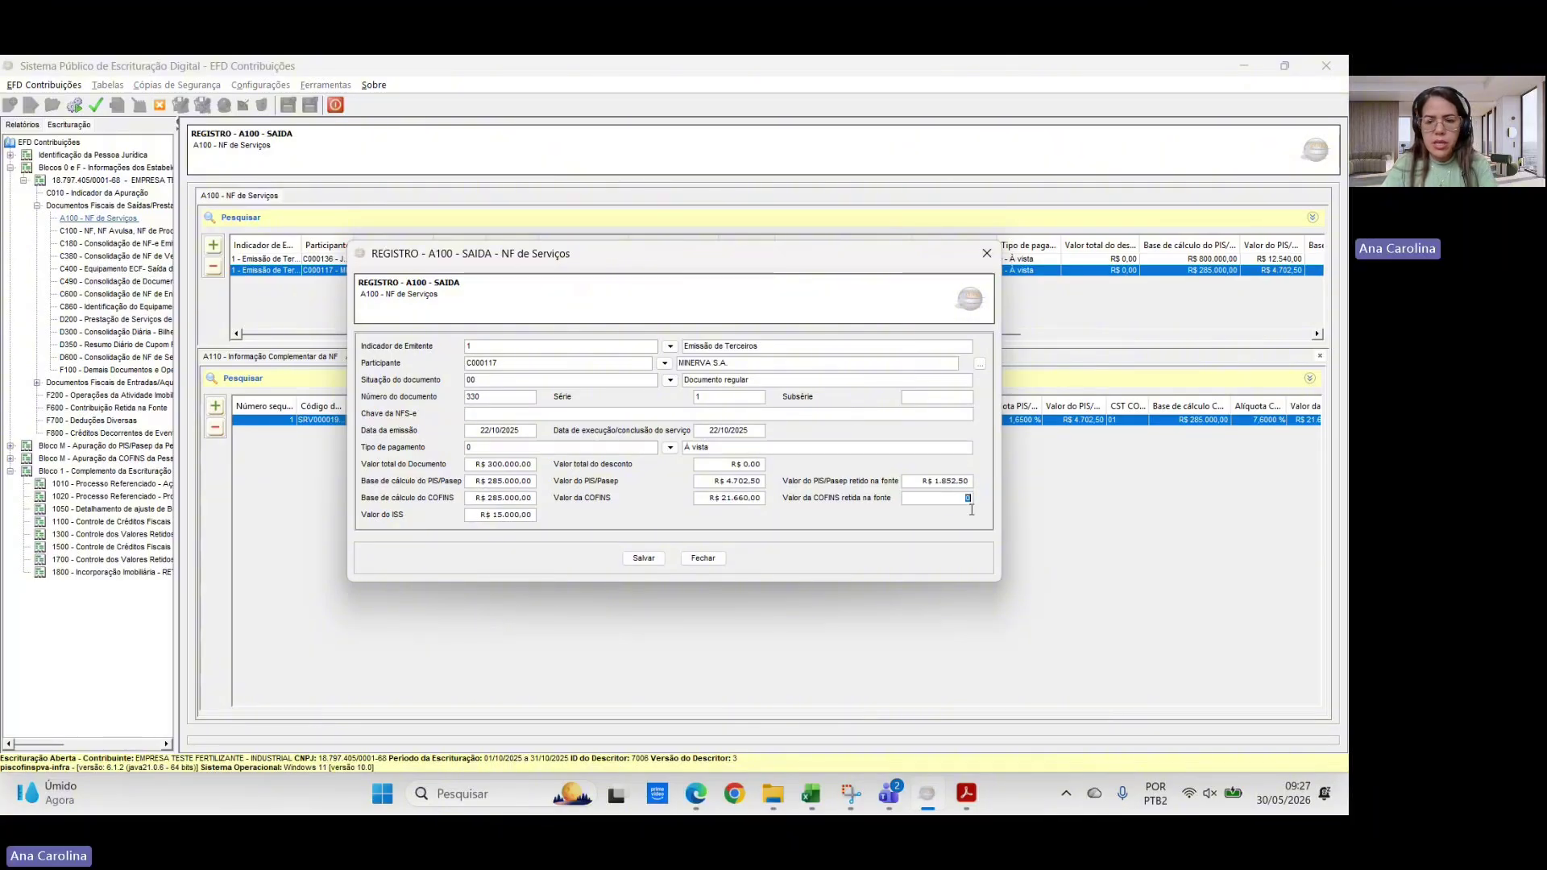
{"action": "key", "text": "alt+Tab"}
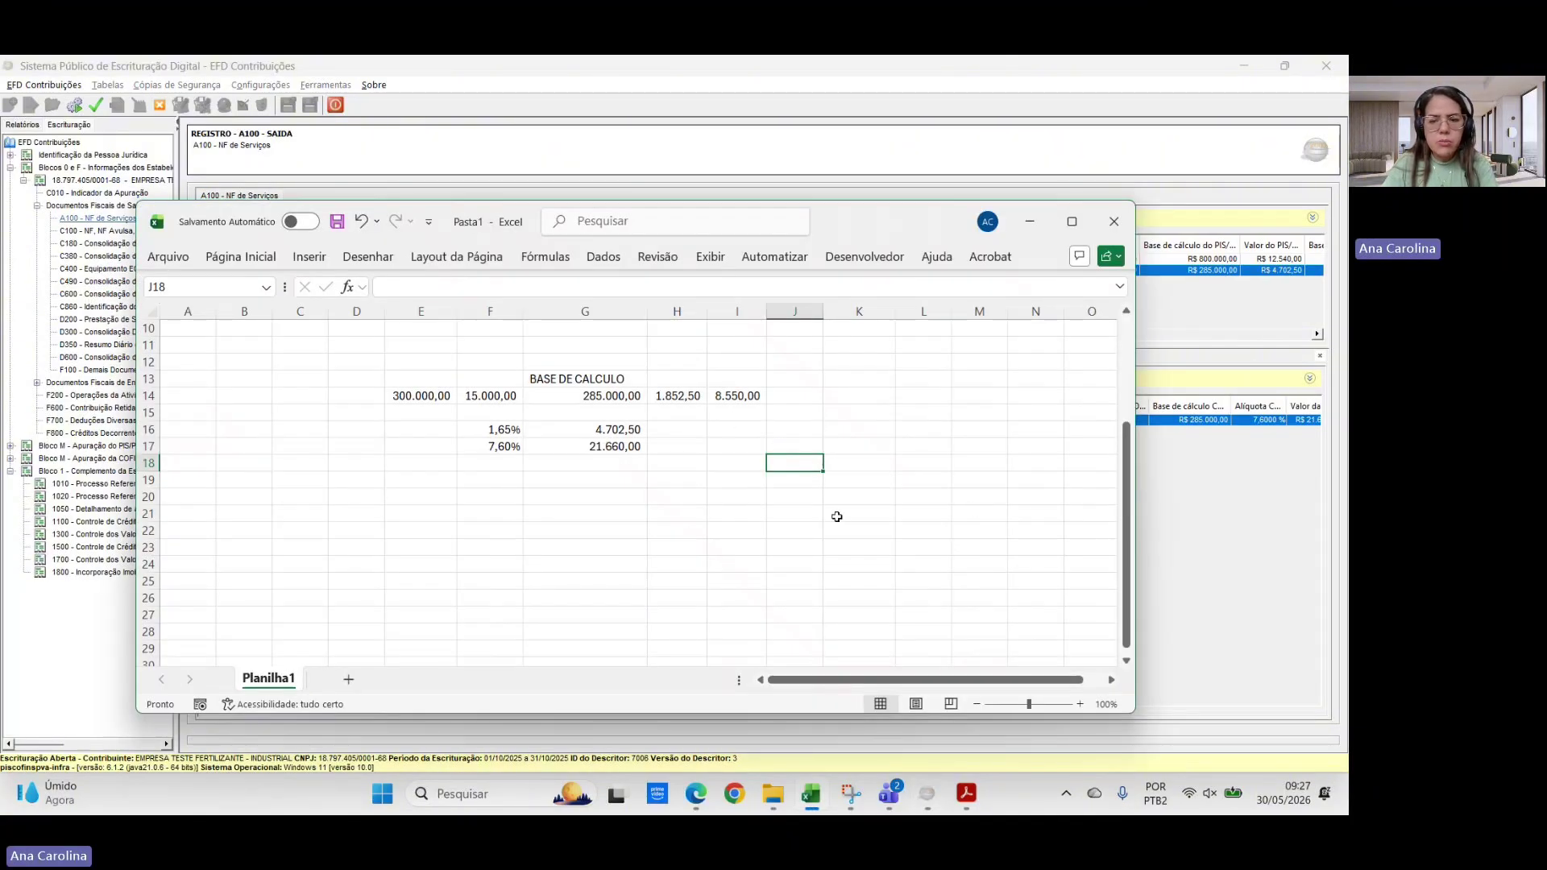
{"action": "key", "text": "alt+Tab"}
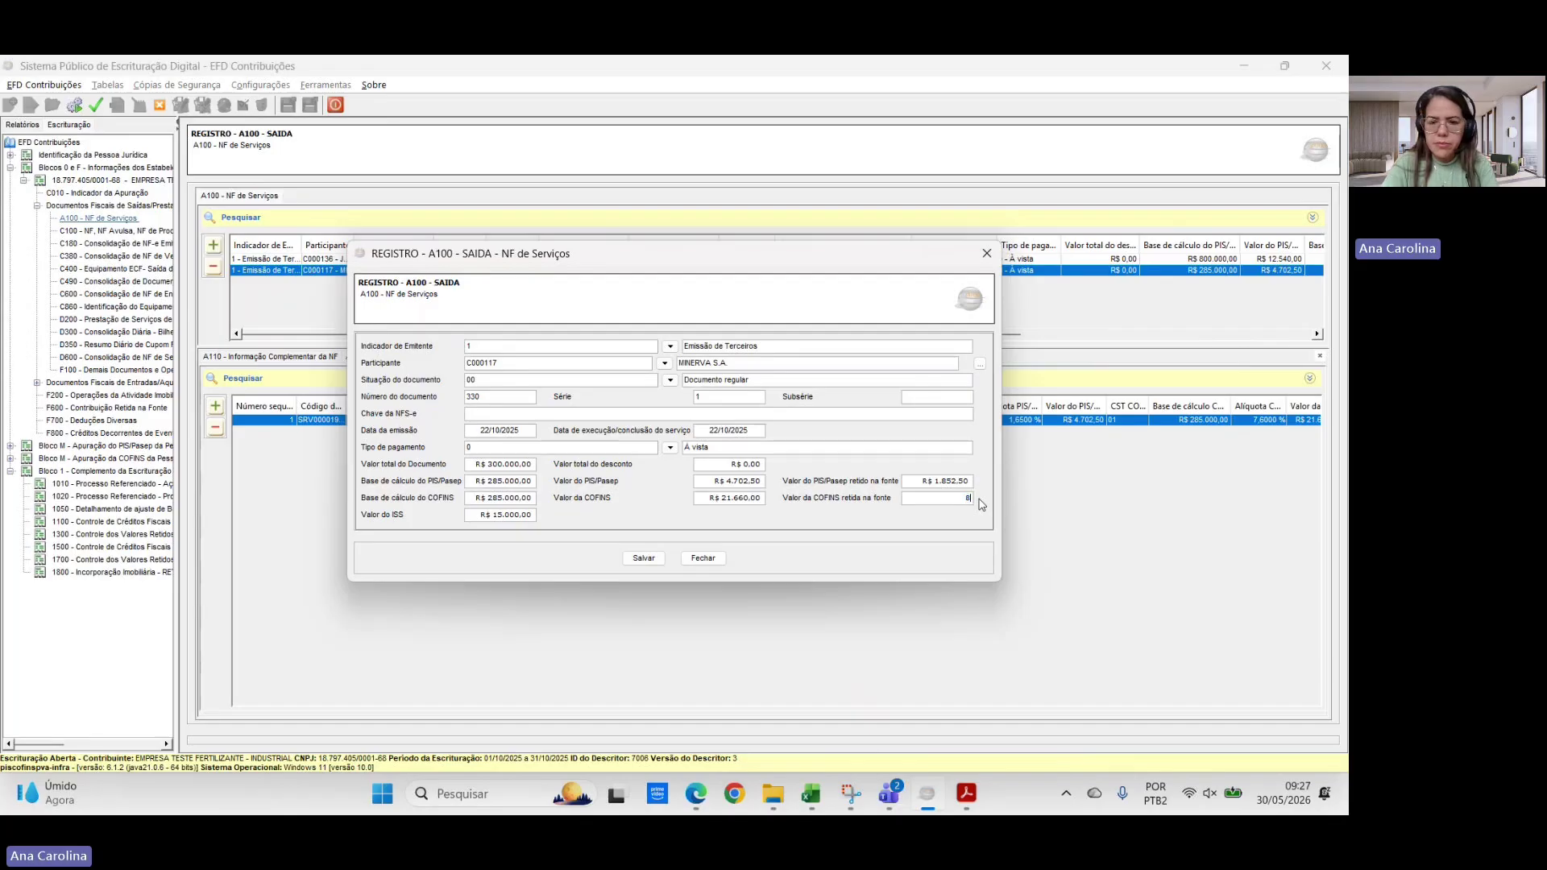
{"action": "type", "text": "8550"}
{"action": "key", "text": "Tab"}
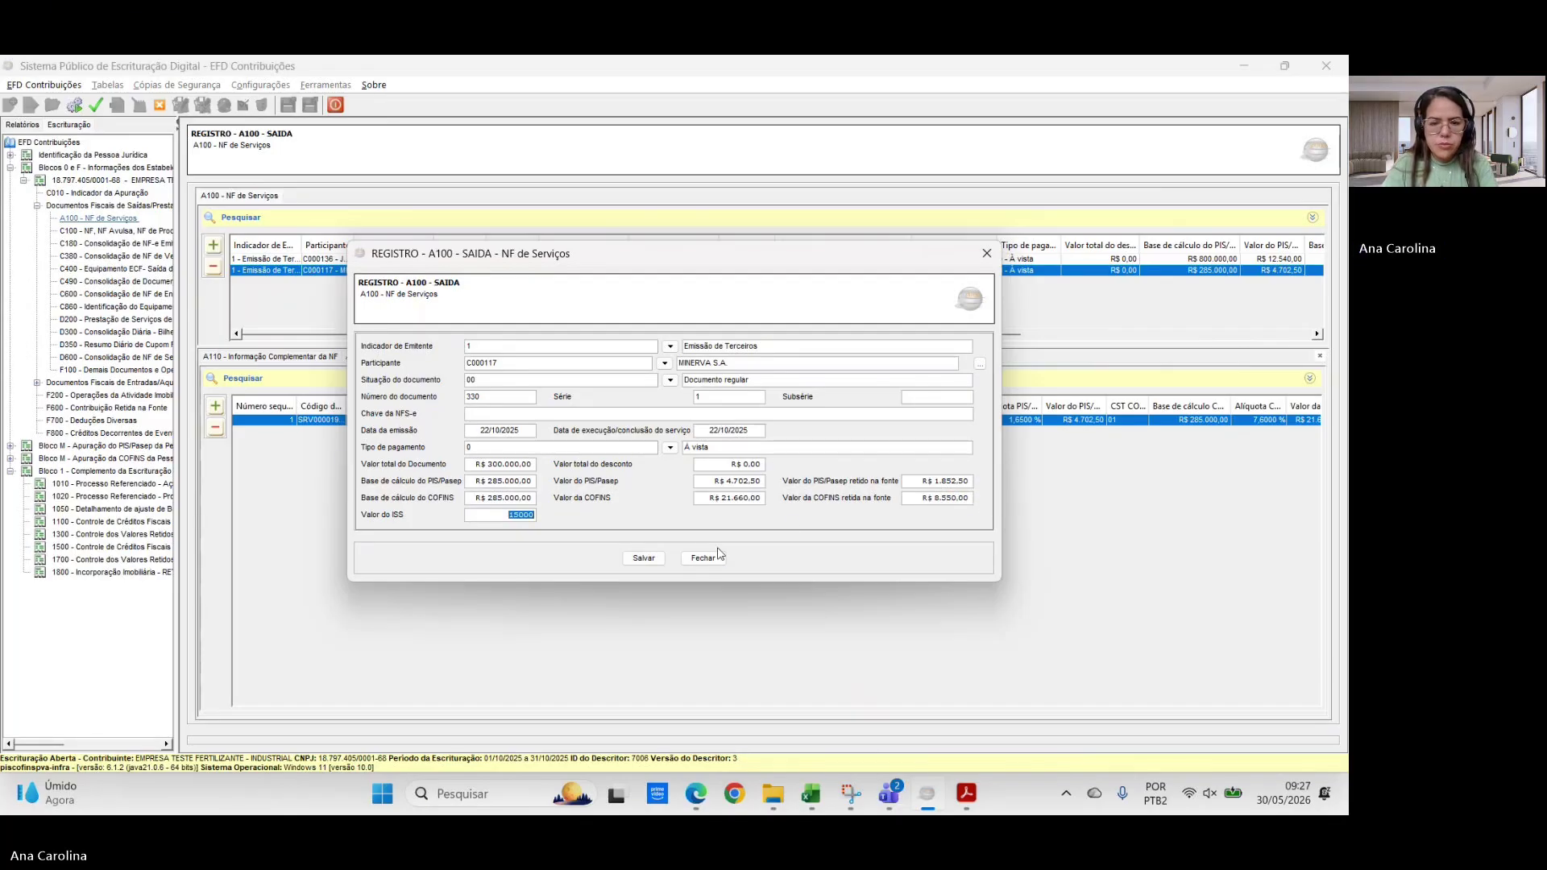
{"action": "left_click", "coordinate": [645, 558]}
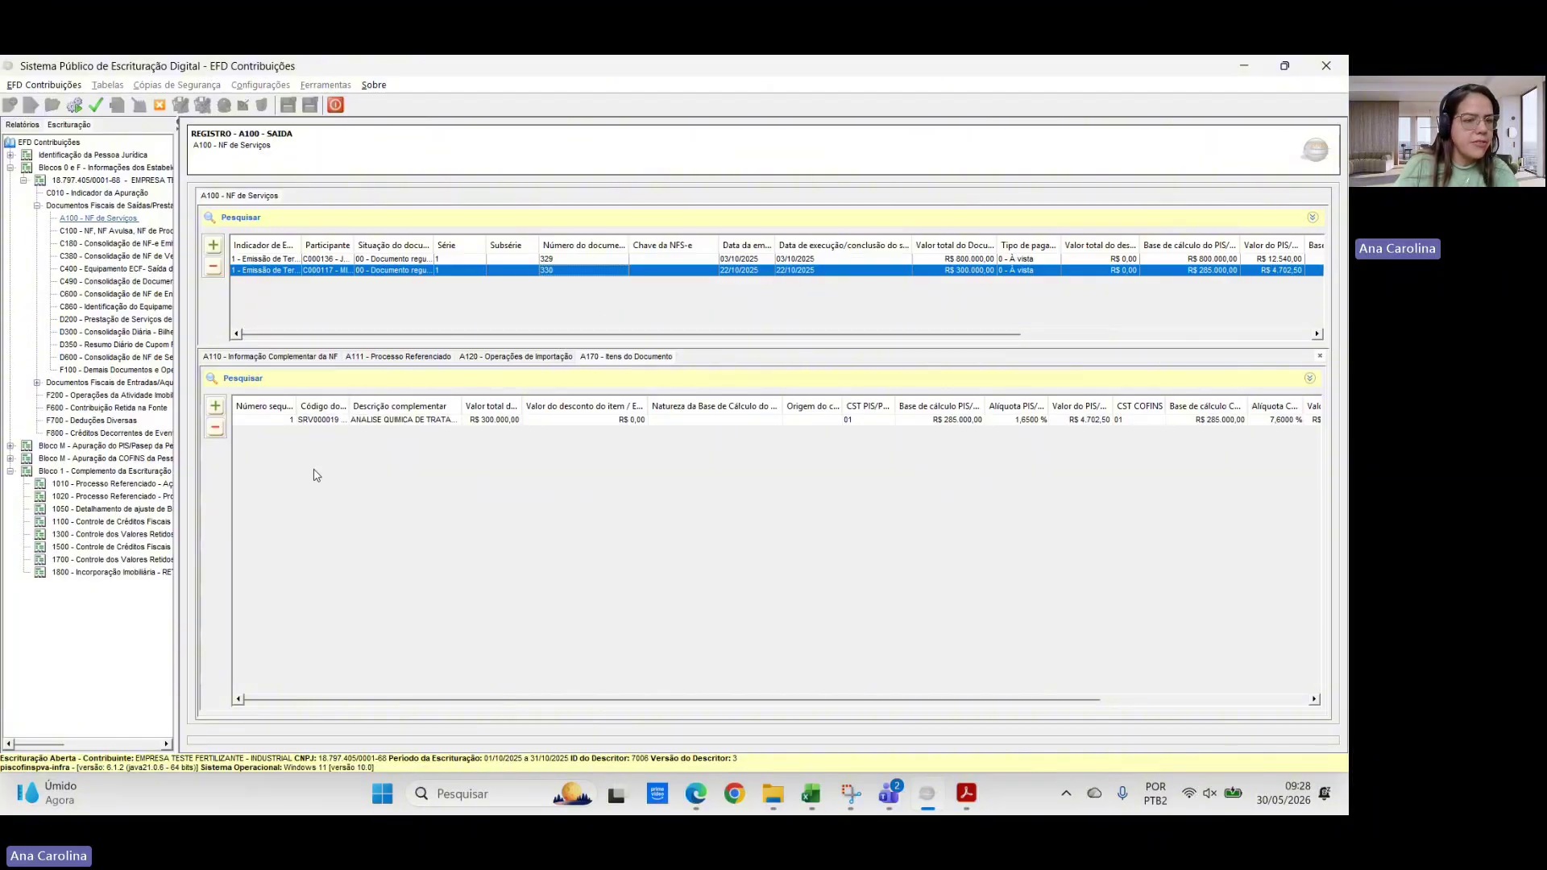
- Start a new F600 Contribuição Retida na Fonte record with nature 03 - Retenção por Pessoas Jurídicas de Direito Privado and retention date 01/10/2025
{"action": "left_click", "coordinate": [37, 384]}
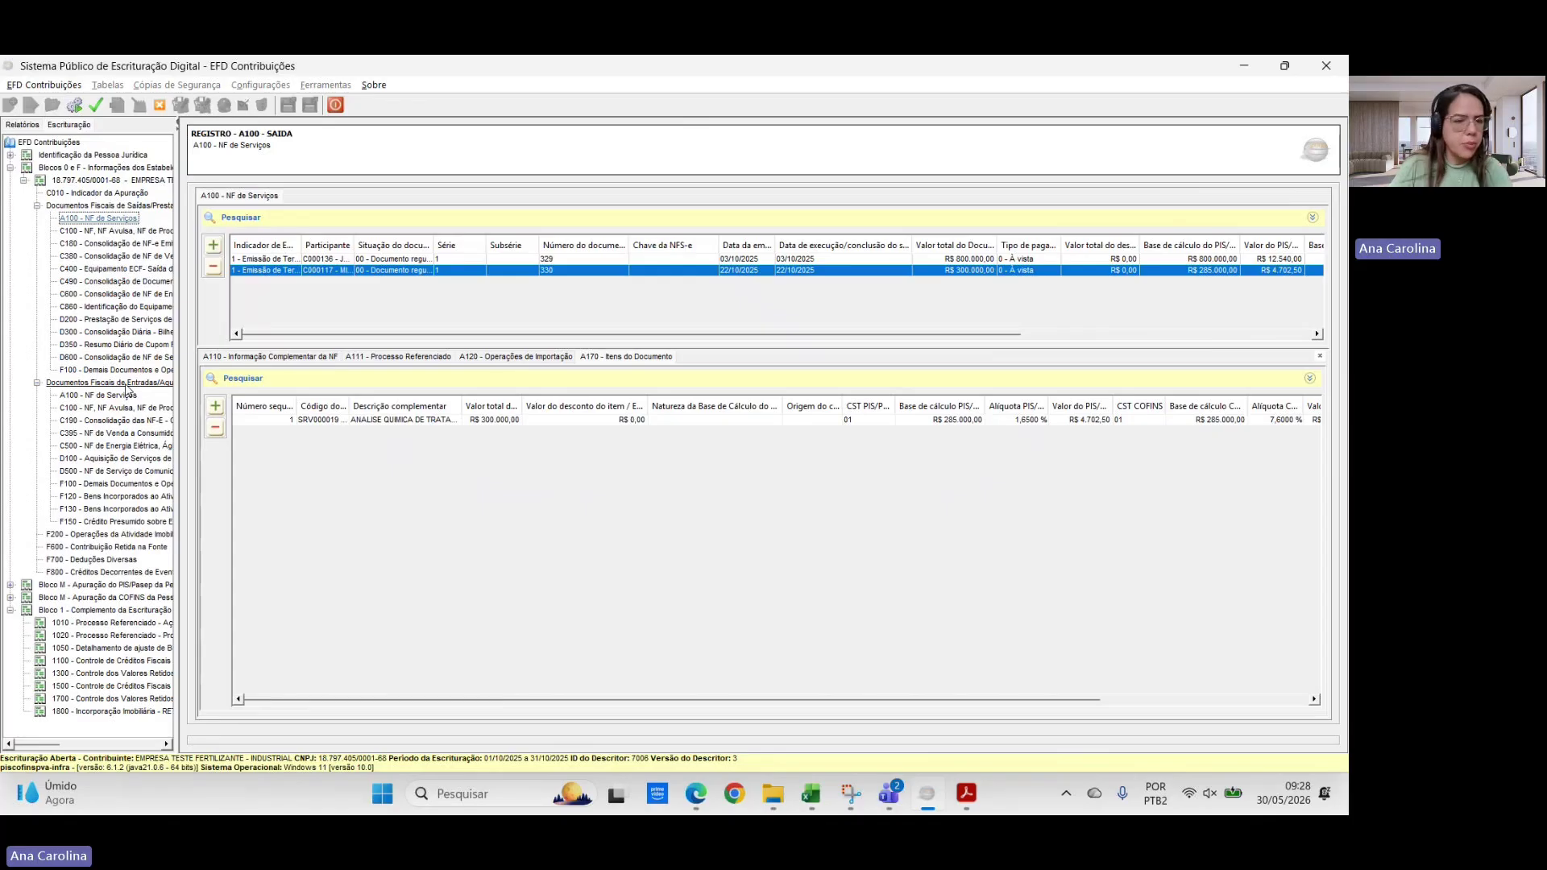
{"action": "left_click", "coordinate": [79, 548]}
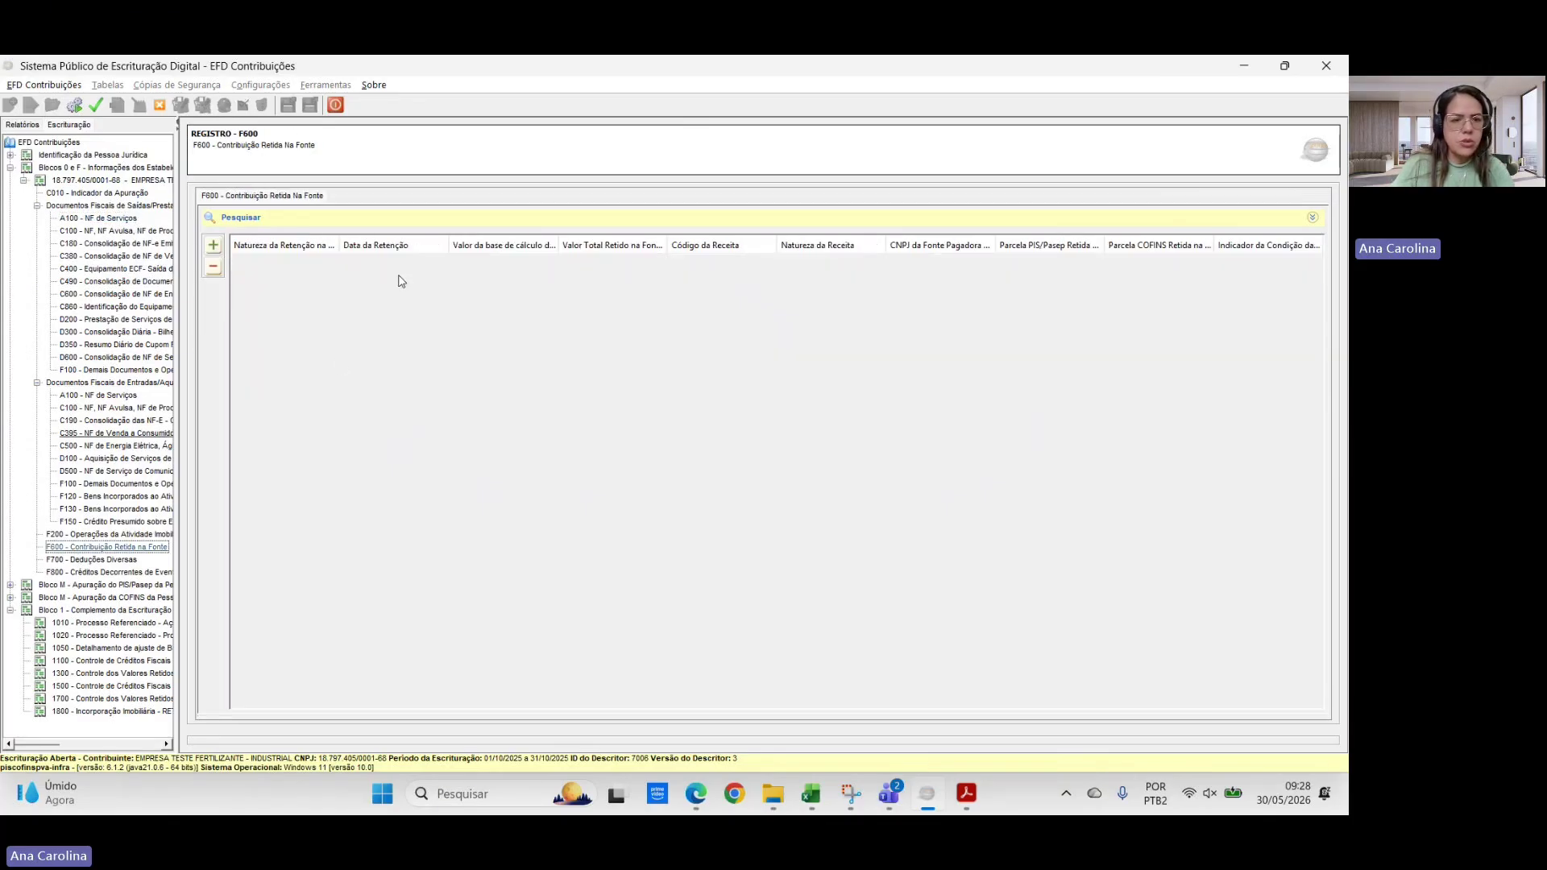
{"action": "left_click", "coordinate": [213, 250]}
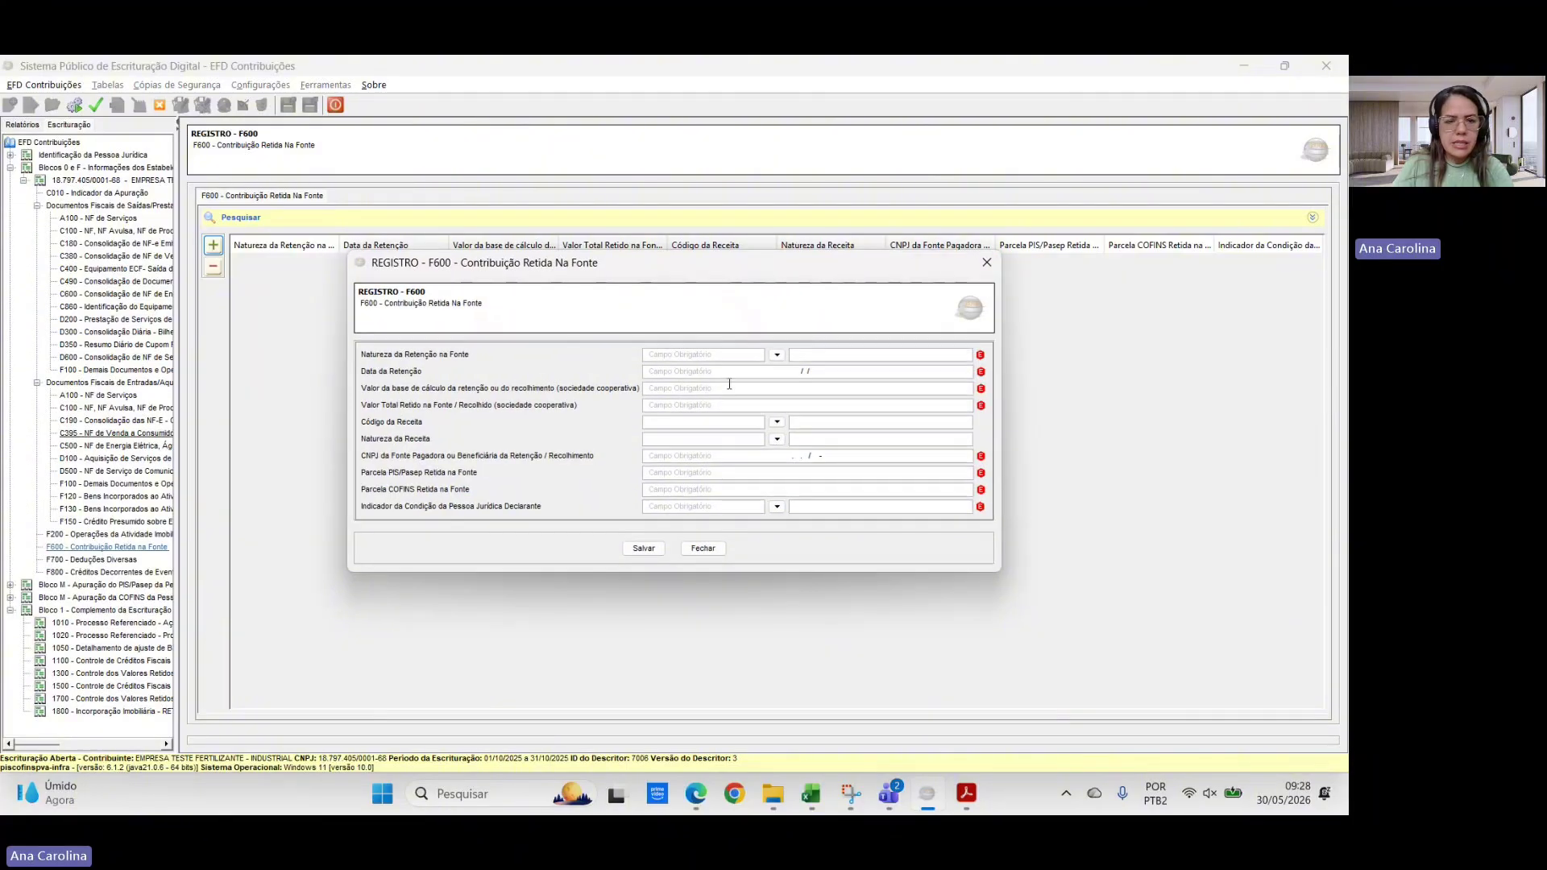
{"action": "left_click", "coordinate": [777, 356]}
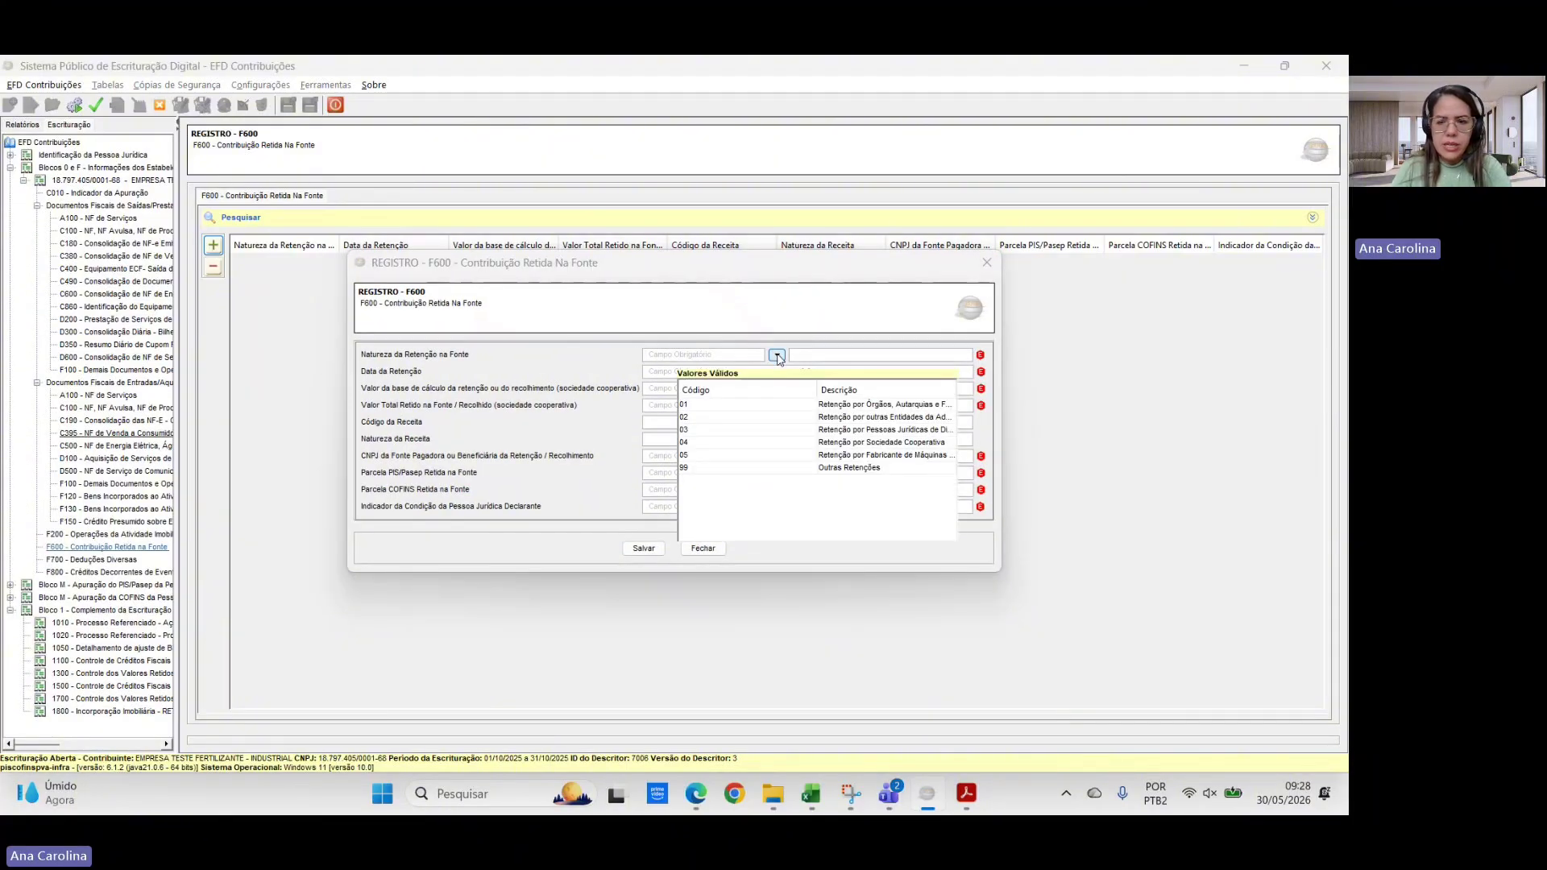
{"action": "double_click", "coordinate": [916, 433]}
{"action": "left_click", "coordinate": [776, 373]}
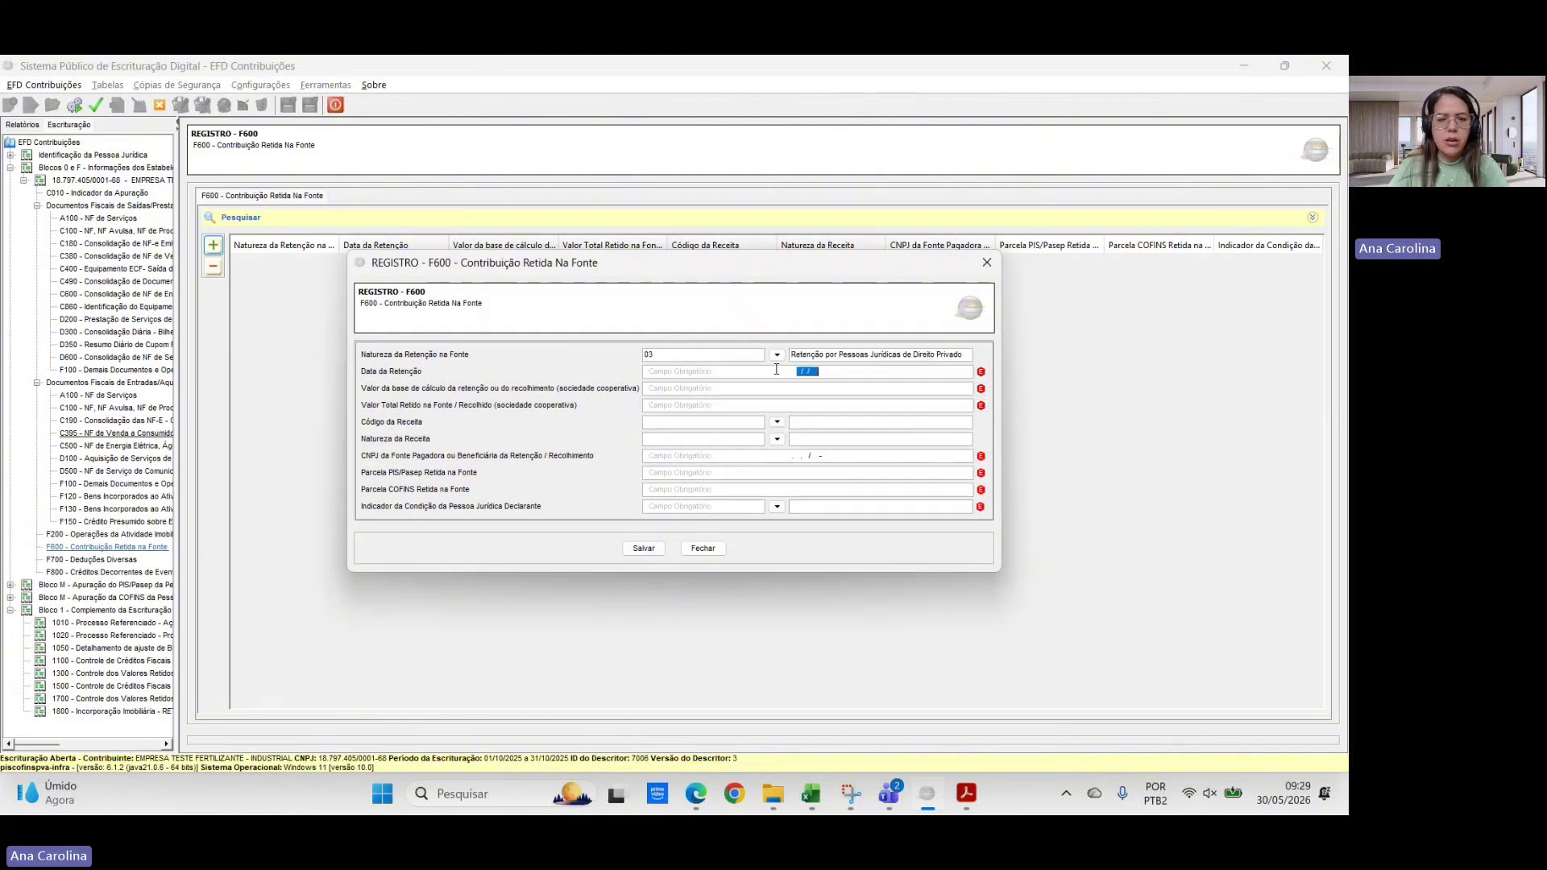
{"action": "type", "text": "01102025"}
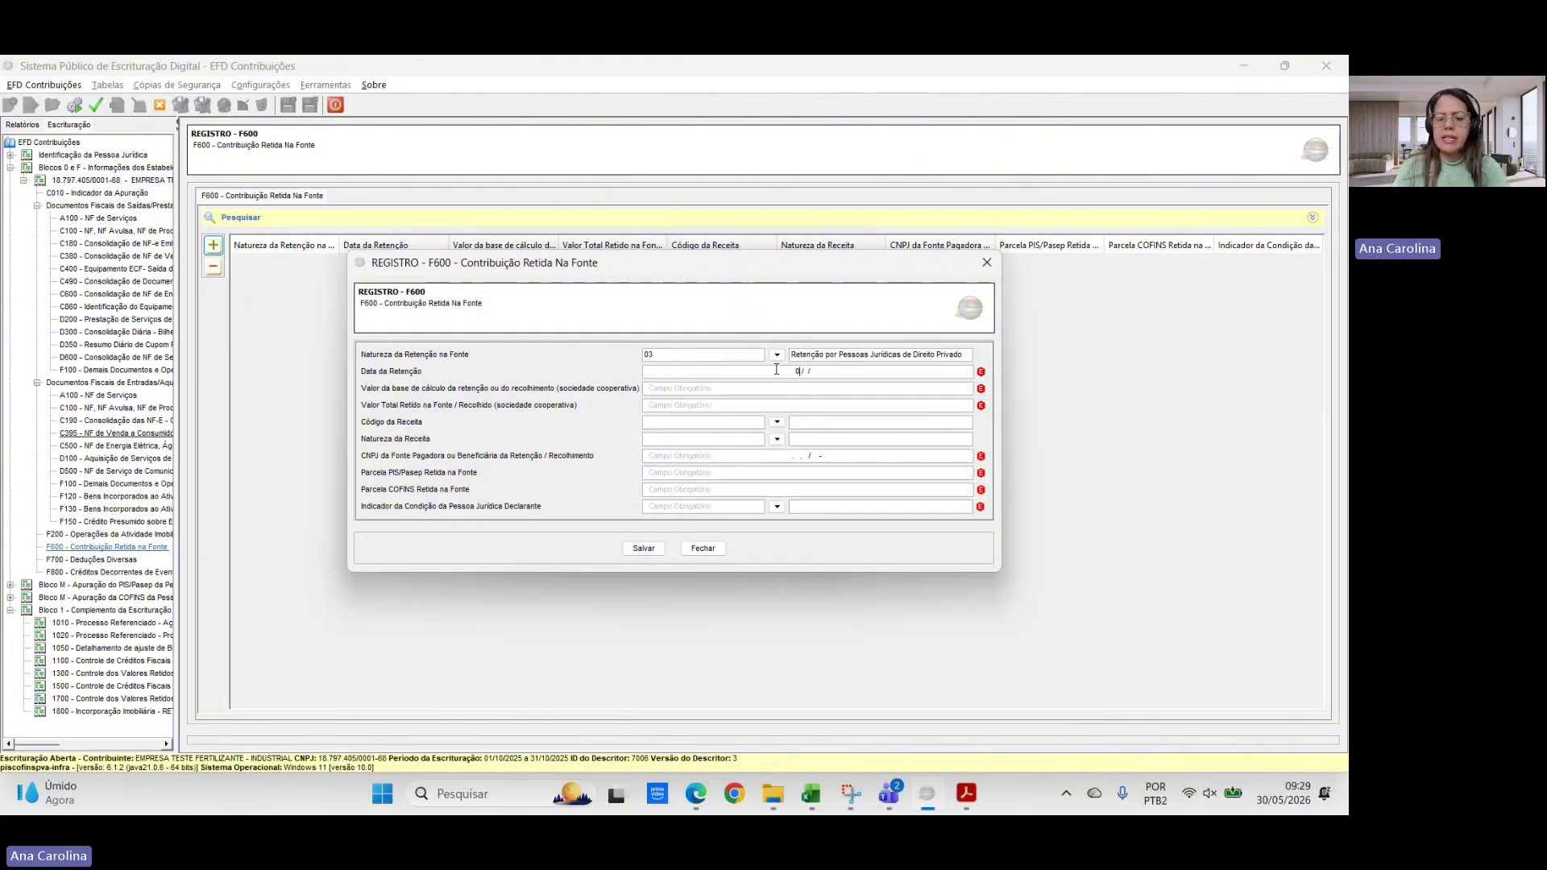
{"action": "key", "text": "Tab"}
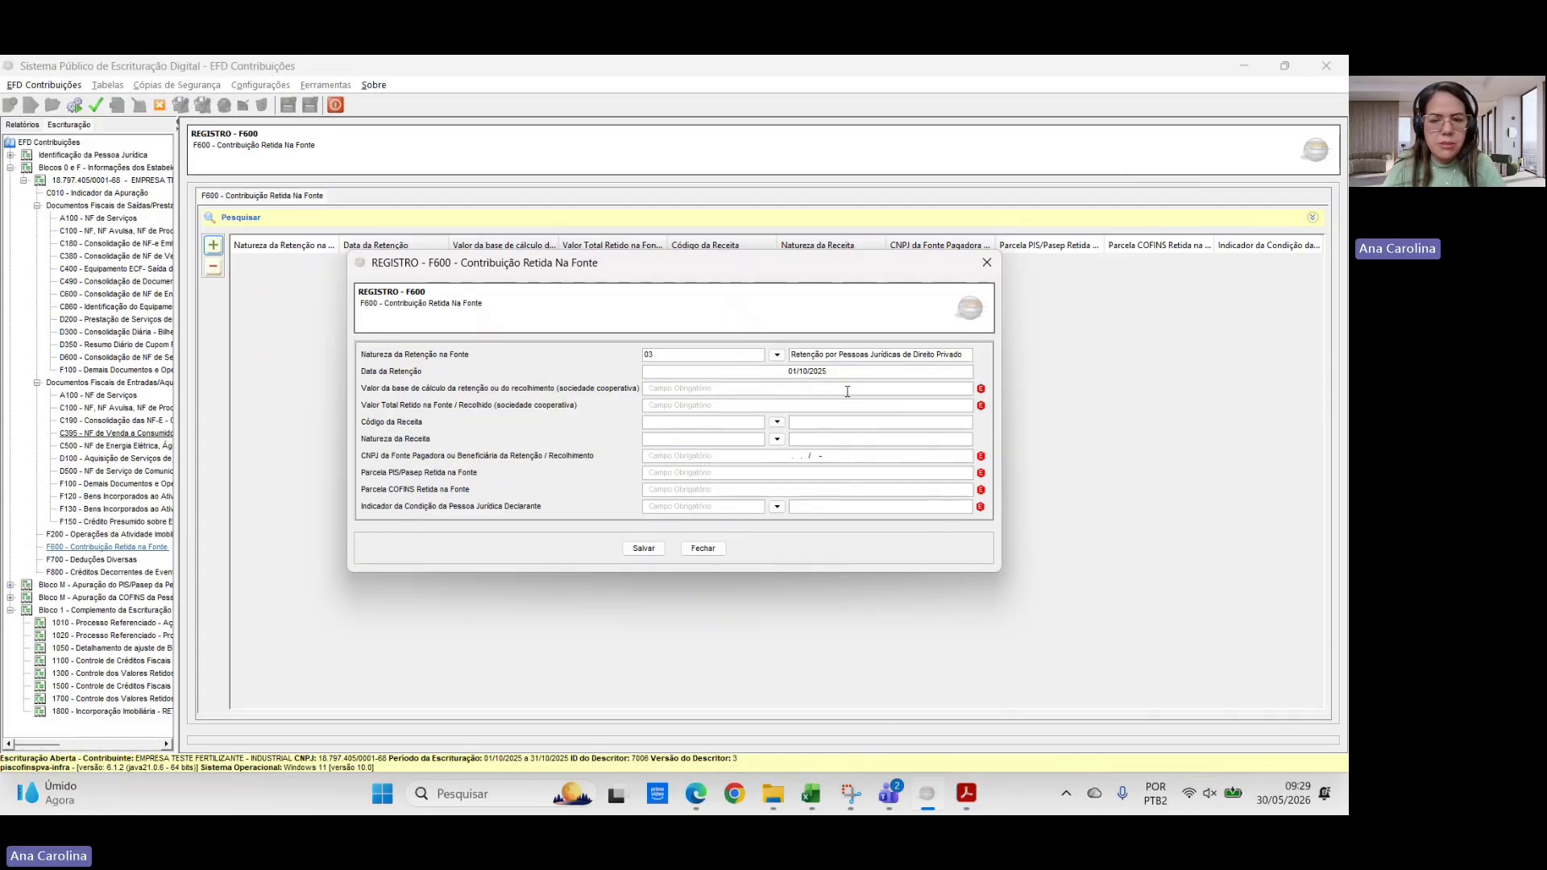
- Set the F600 record's retention calculation base to 285.000,00 from the worksheet
{"action": "key", "text": "alt+Tab"}
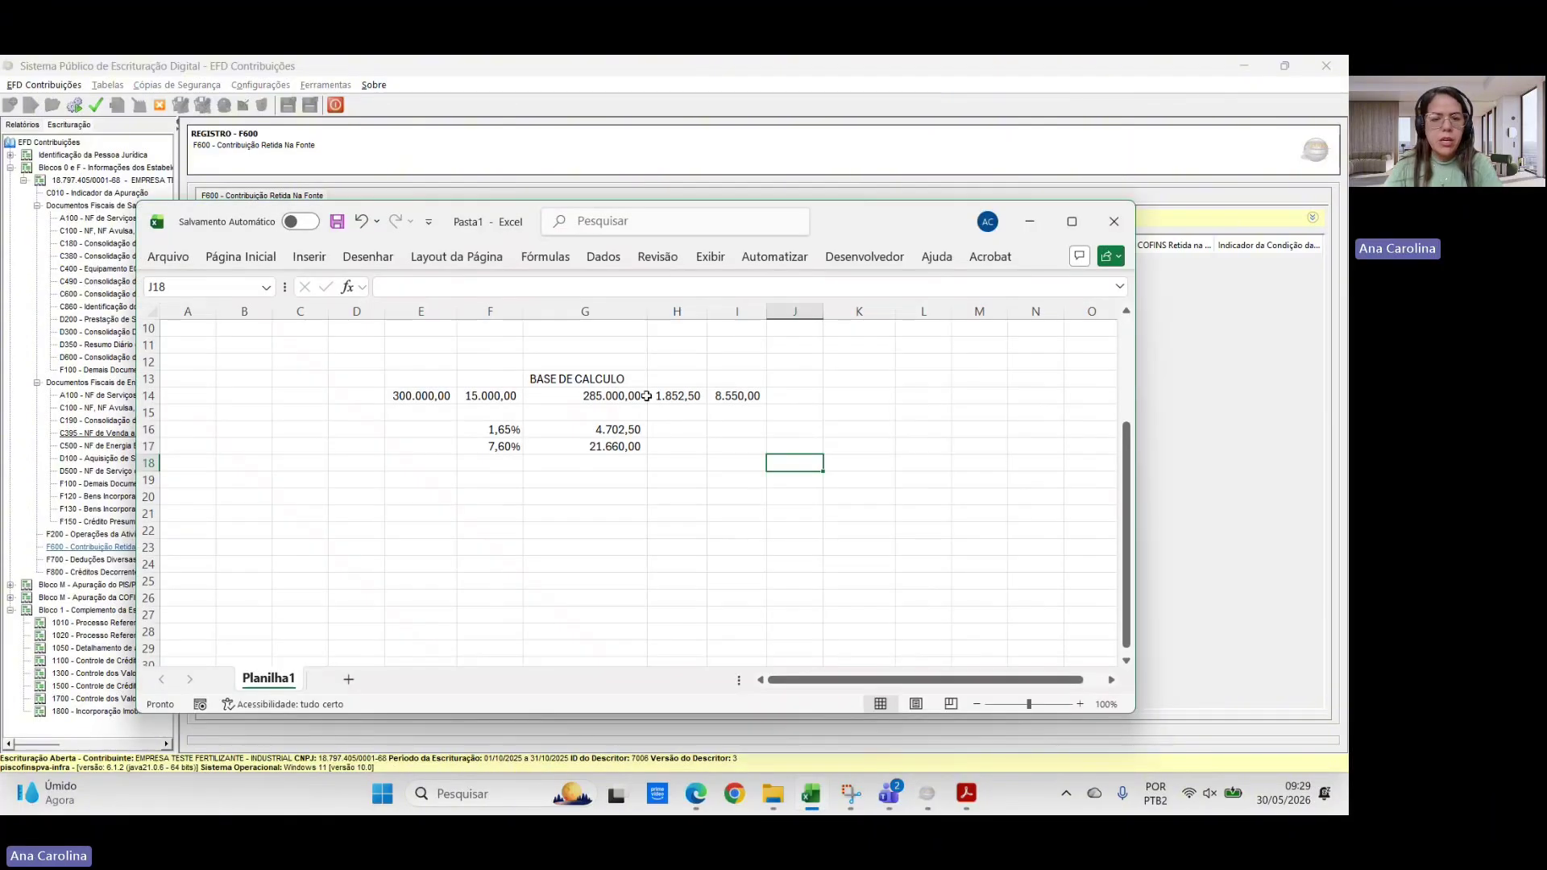
{"action": "left_click", "coordinate": [612, 399]}
{"action": "key", "text": "alt+Tab"}
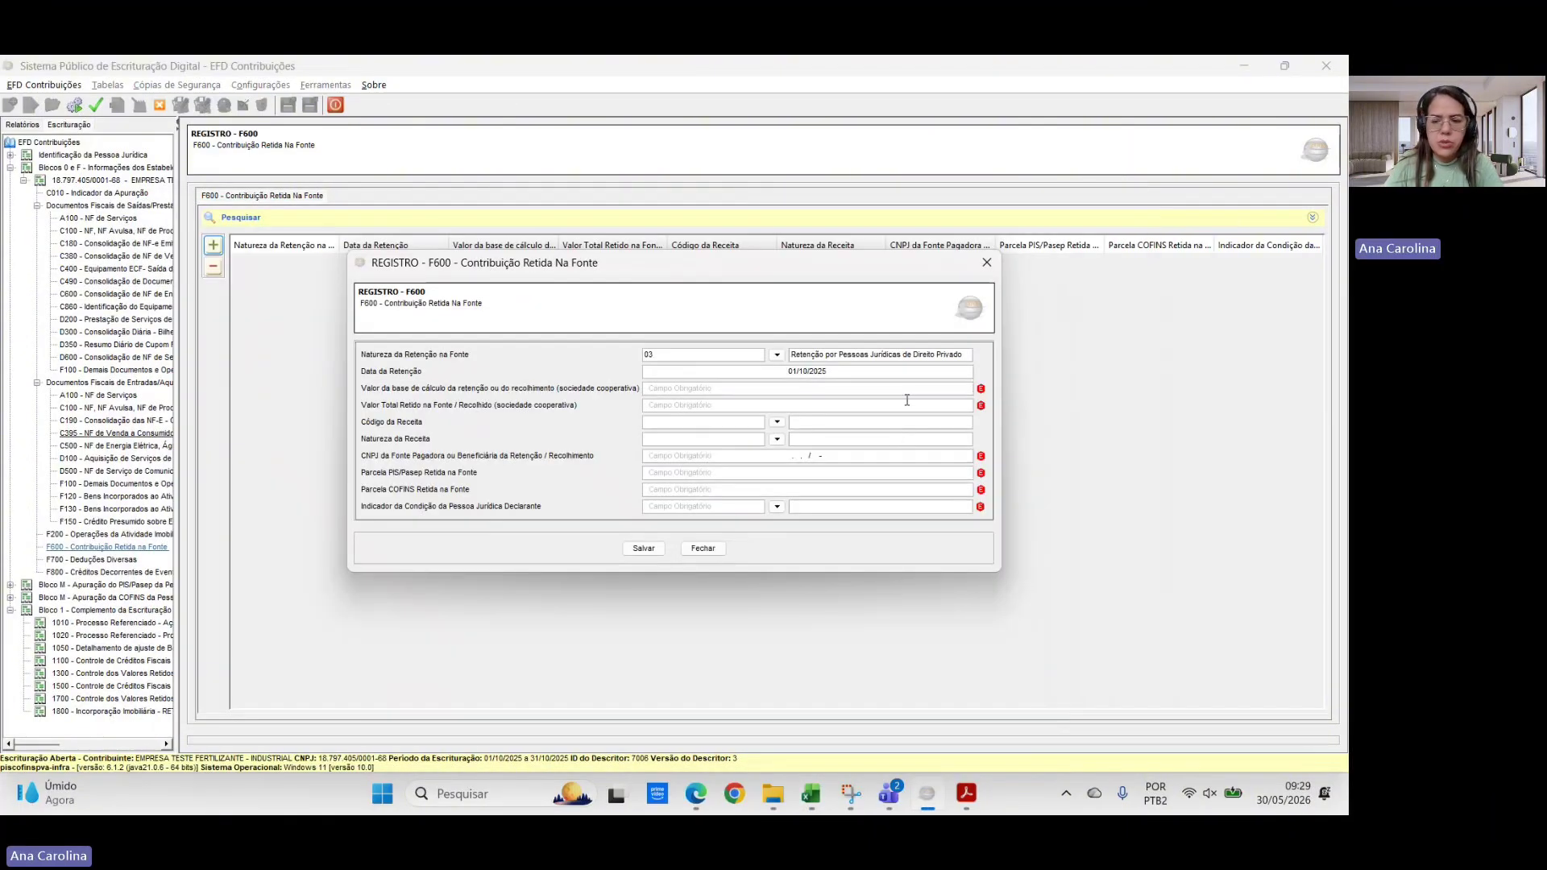
{"action": "type", "text": "285000"}
{"action": "key", "text": "Tab"}
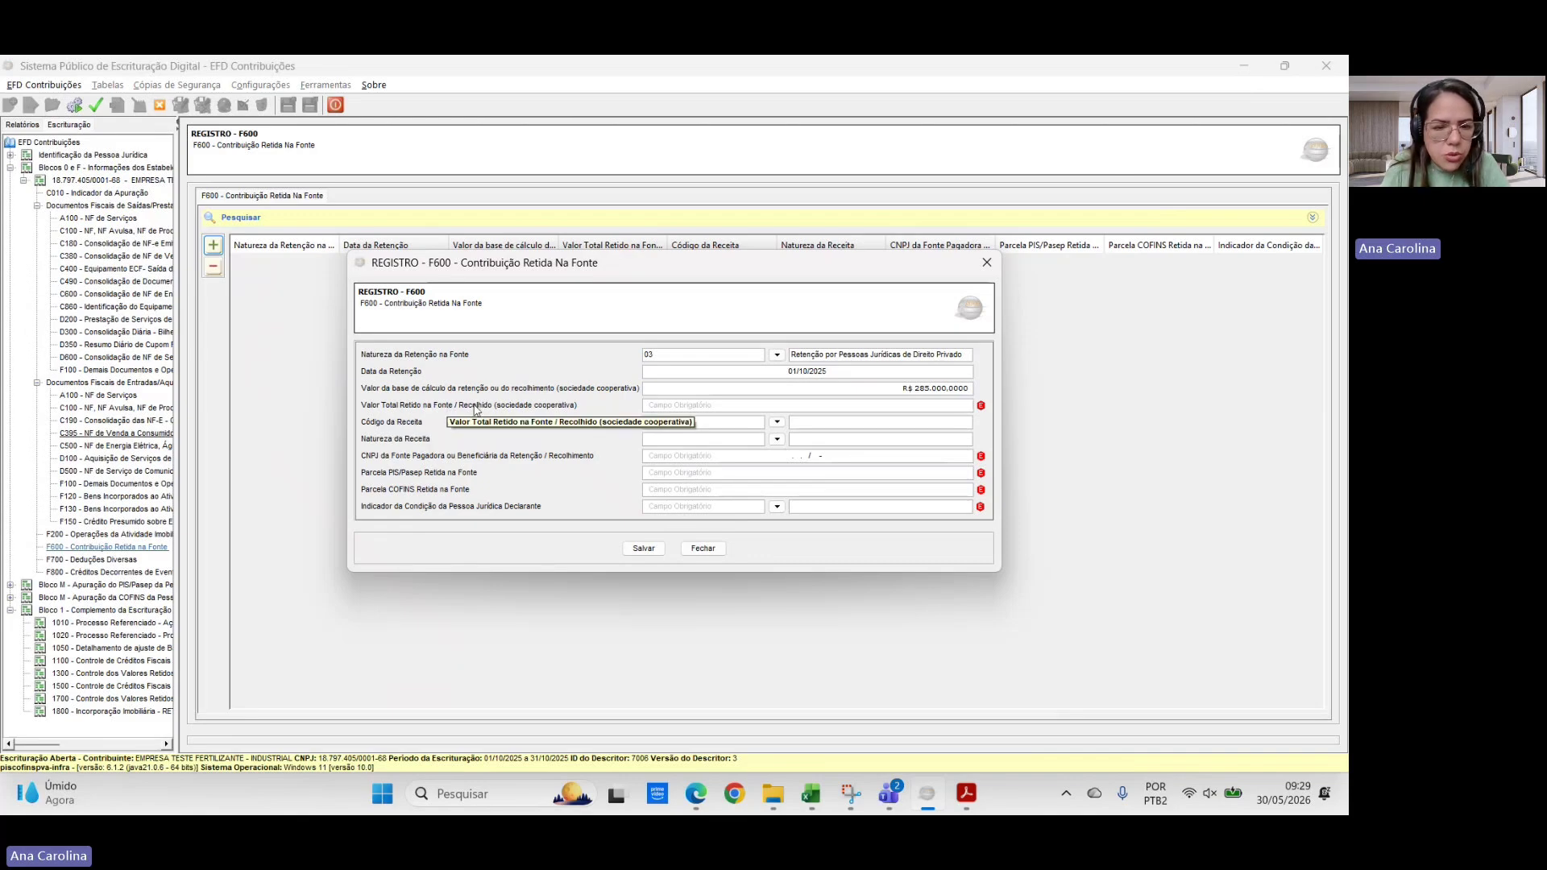
- Sum the two retention amounts in the Excel worksheet and set the F600 record's Valor Total Retido na Fonte to 10.402,50
{"action": "key", "text": "alt+Tab"}
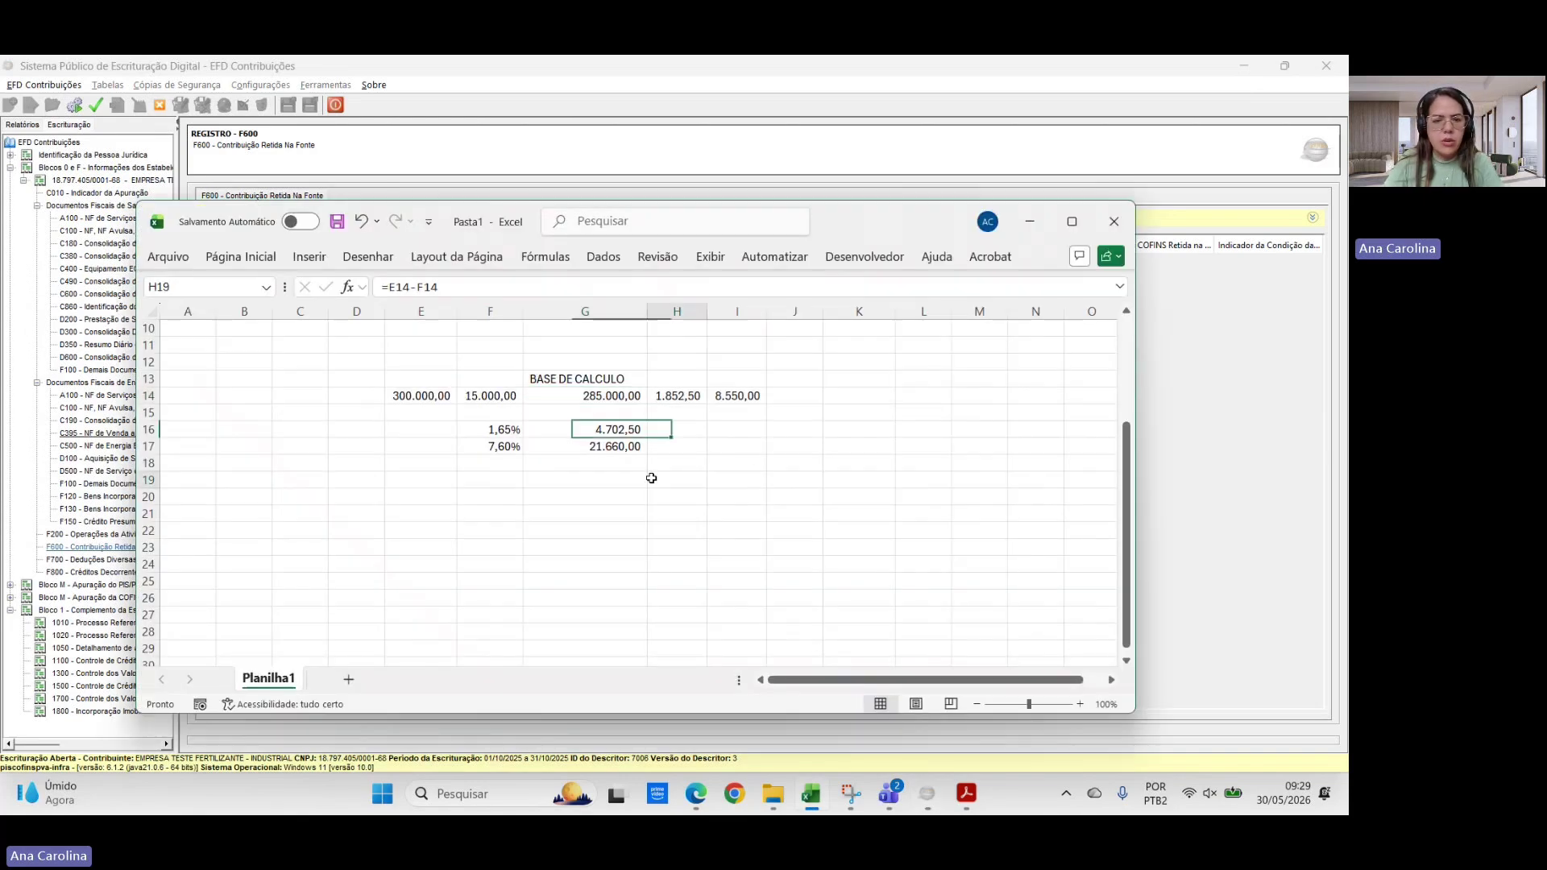
{"action": "left_click", "coordinate": [661, 480]}
{"action": "left_click_drag", "start_coordinate": [677, 398], "coordinate": [738, 396]}
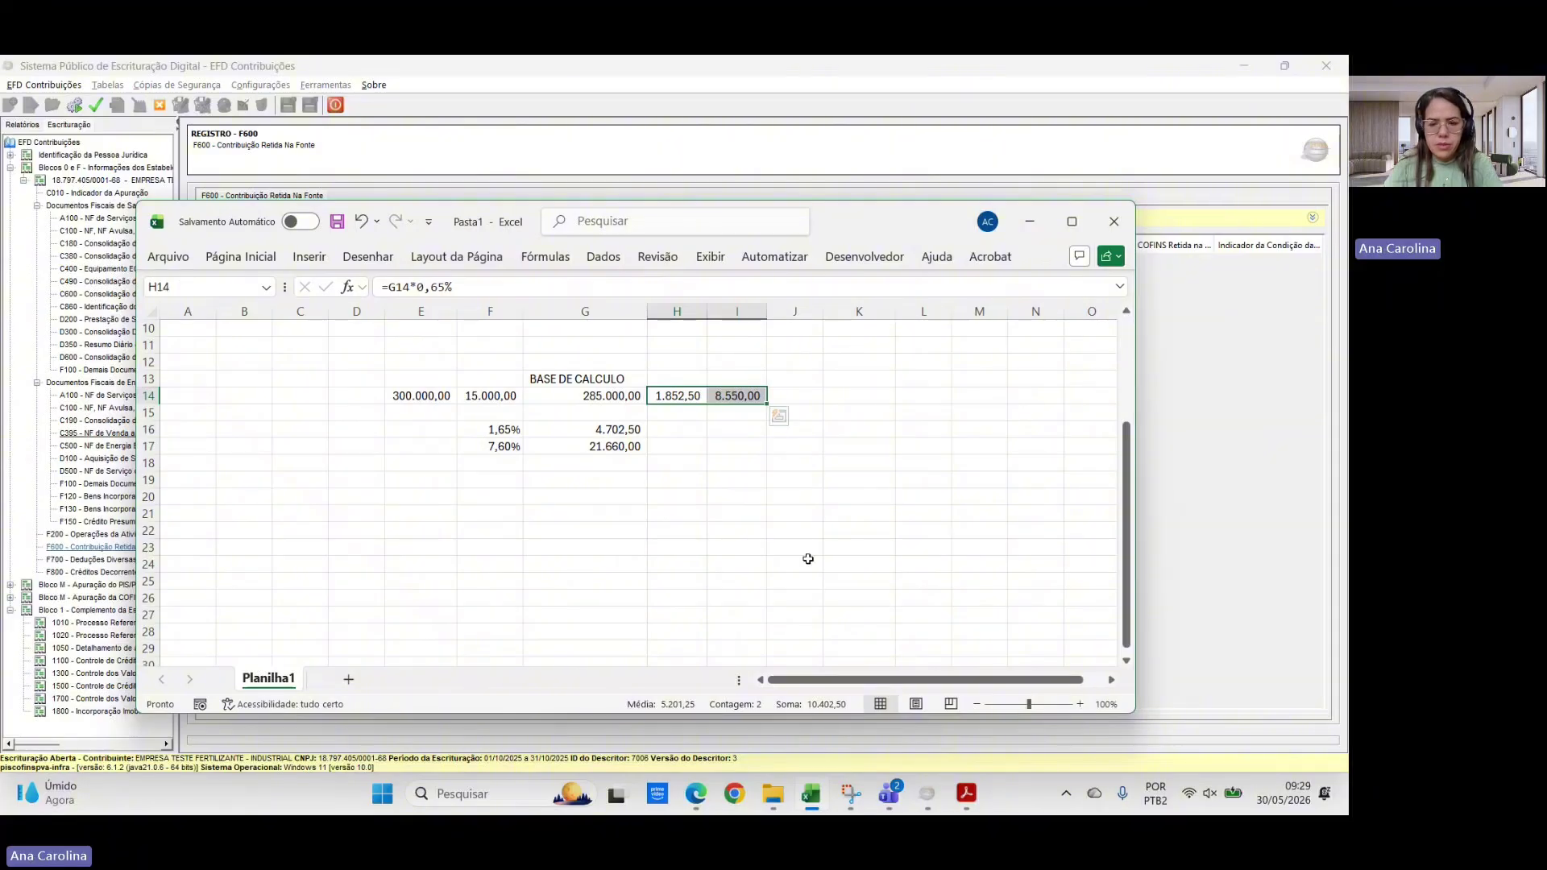
{"action": "key", "text": "alt+Tab"}
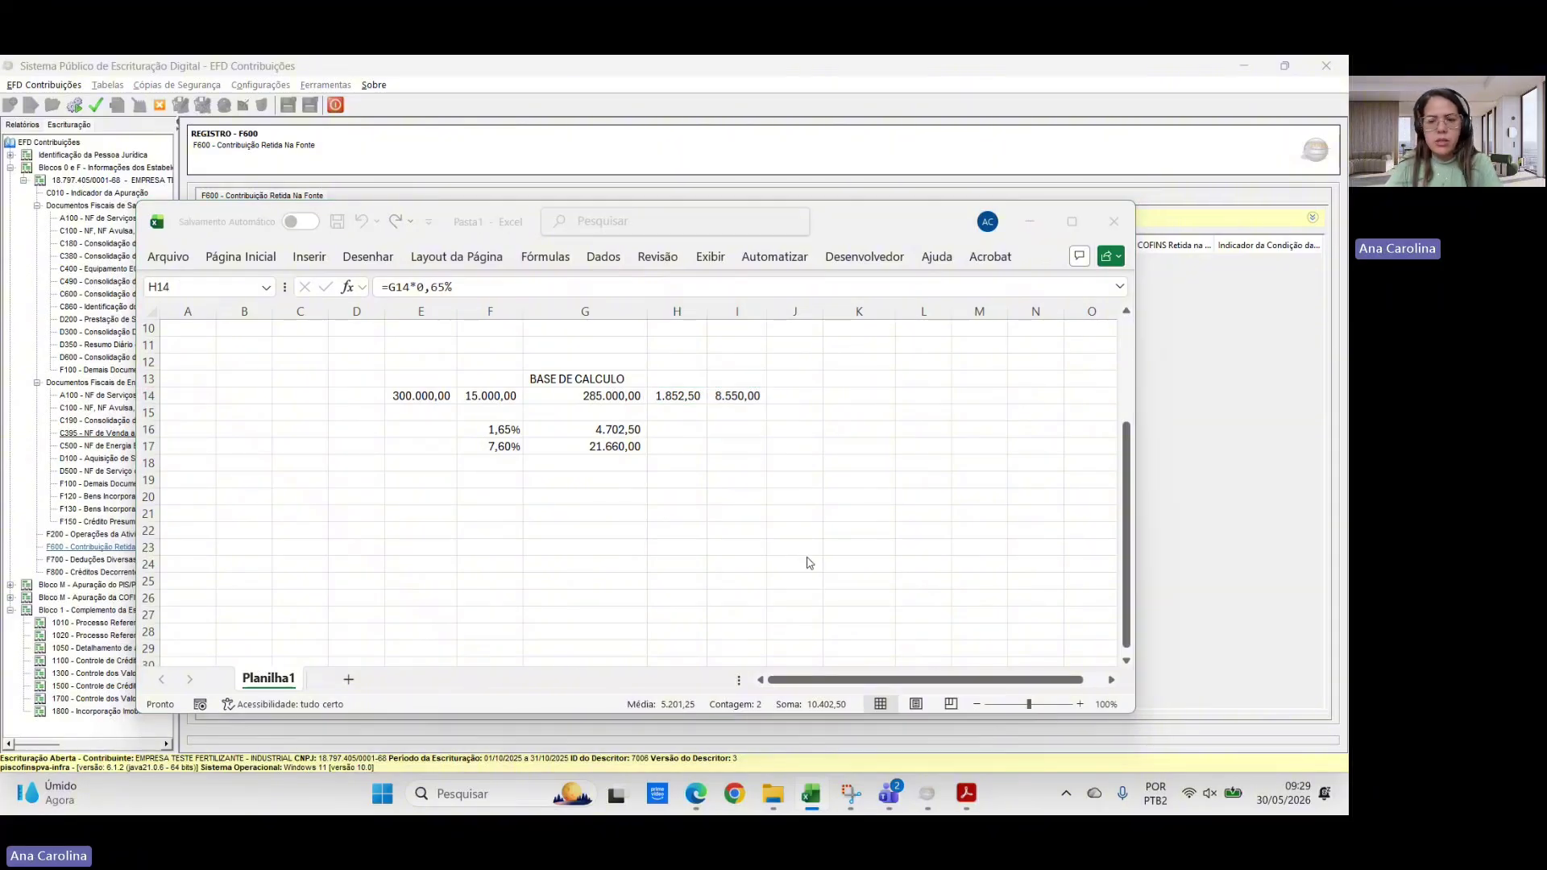
{"action": "type", "text": "10.402,"}
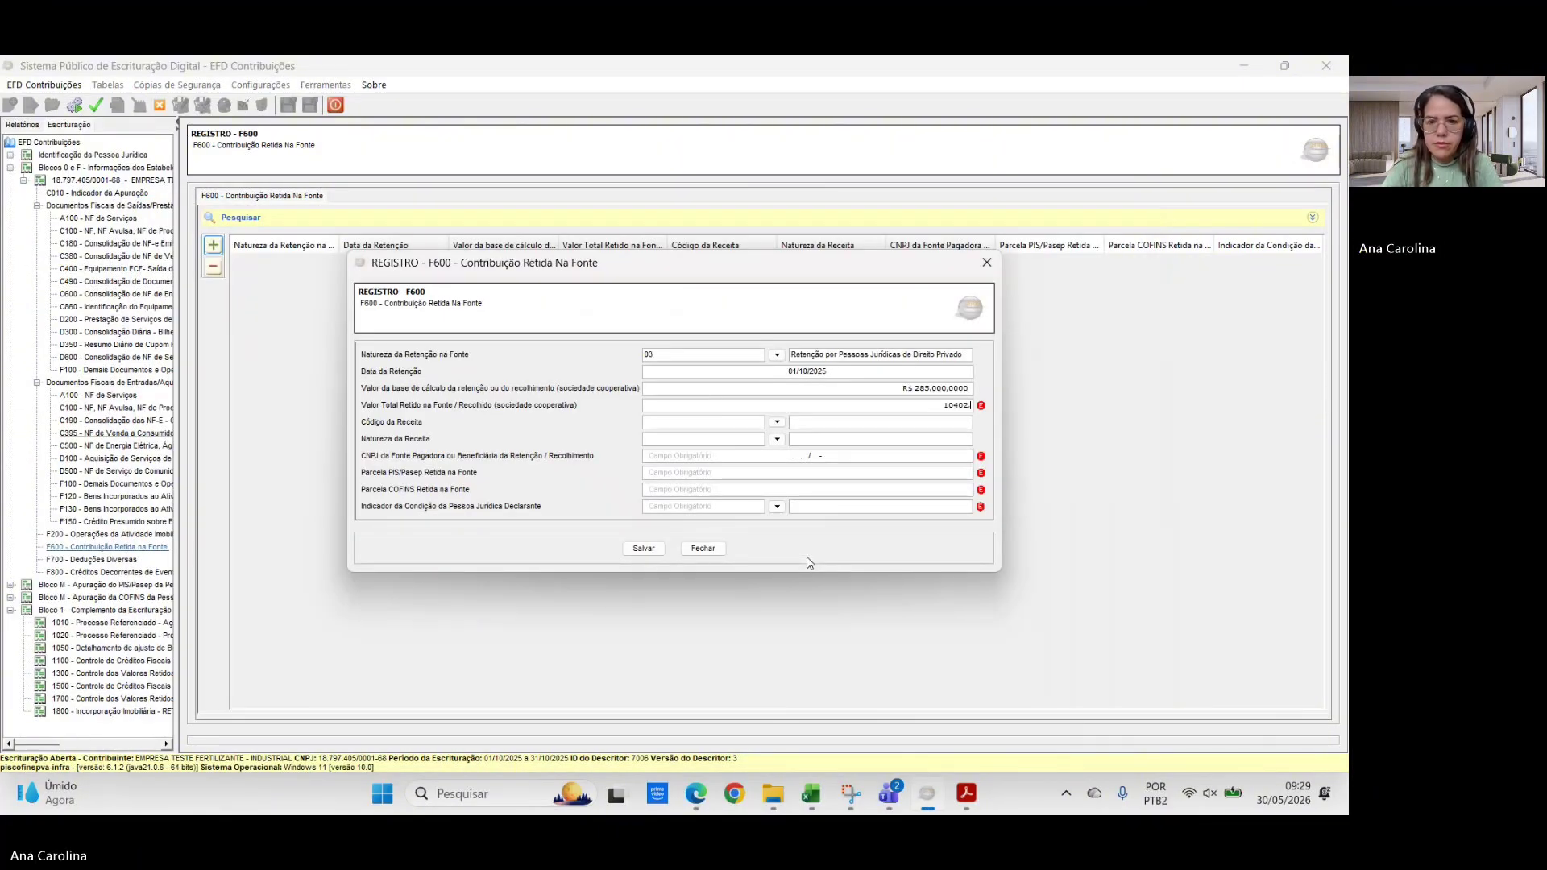
{"action": "type", "text": "50"}
{"action": "key", "text": "Tab"}
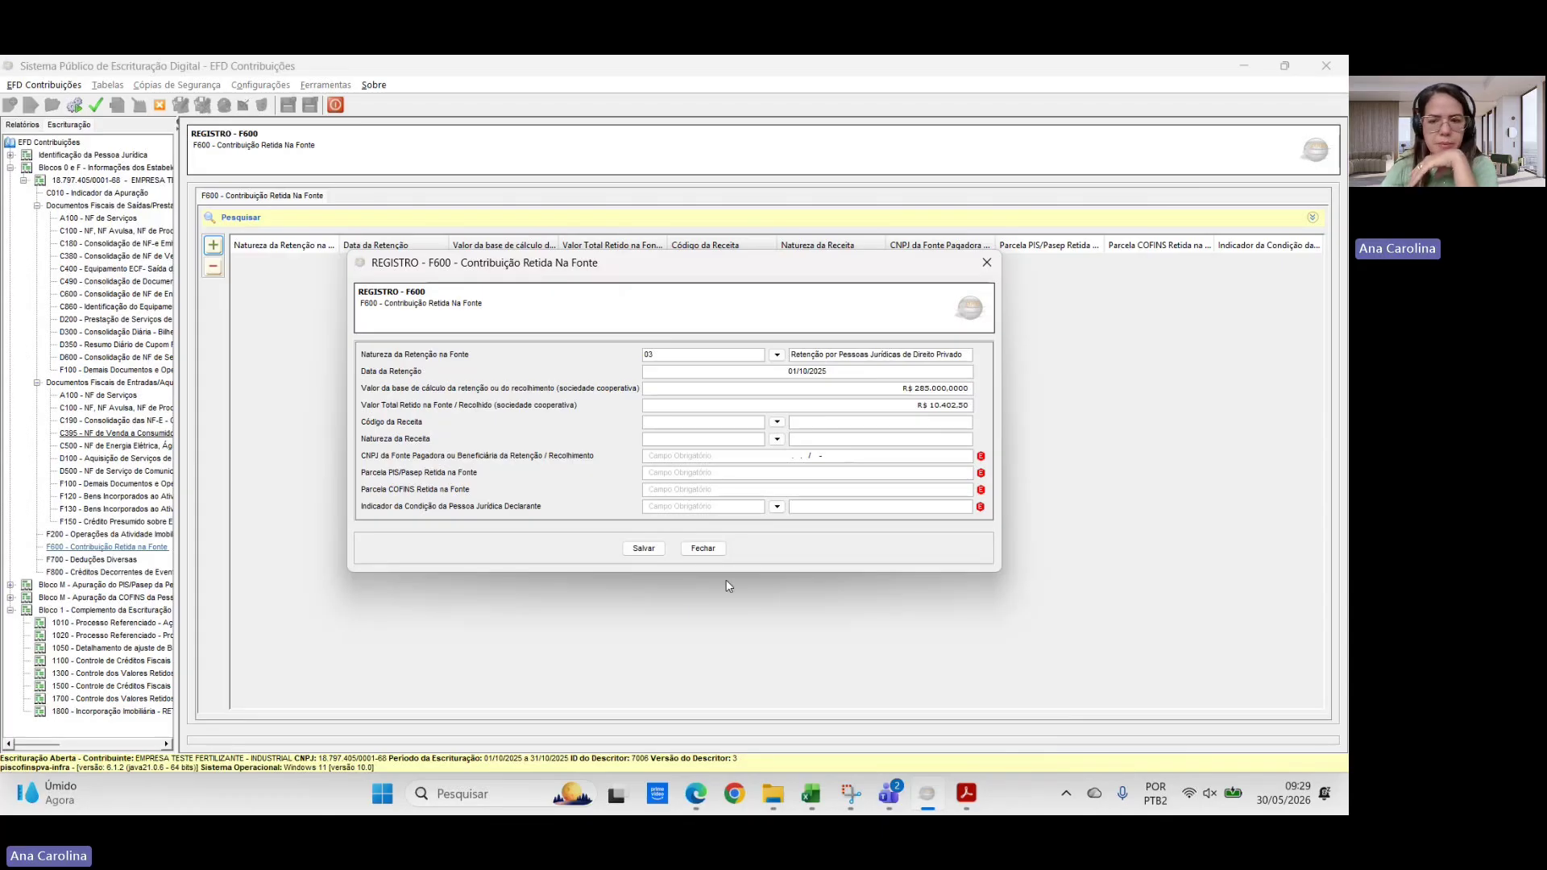
- Set the F600 record's Parcela PIS/Pasep Retida na Fonte to 1.852,50 and Parcela COFINS Retida na Fonte to 8.550,00, per the worksheet
{"action": "left_click", "coordinate": [768, 459]}
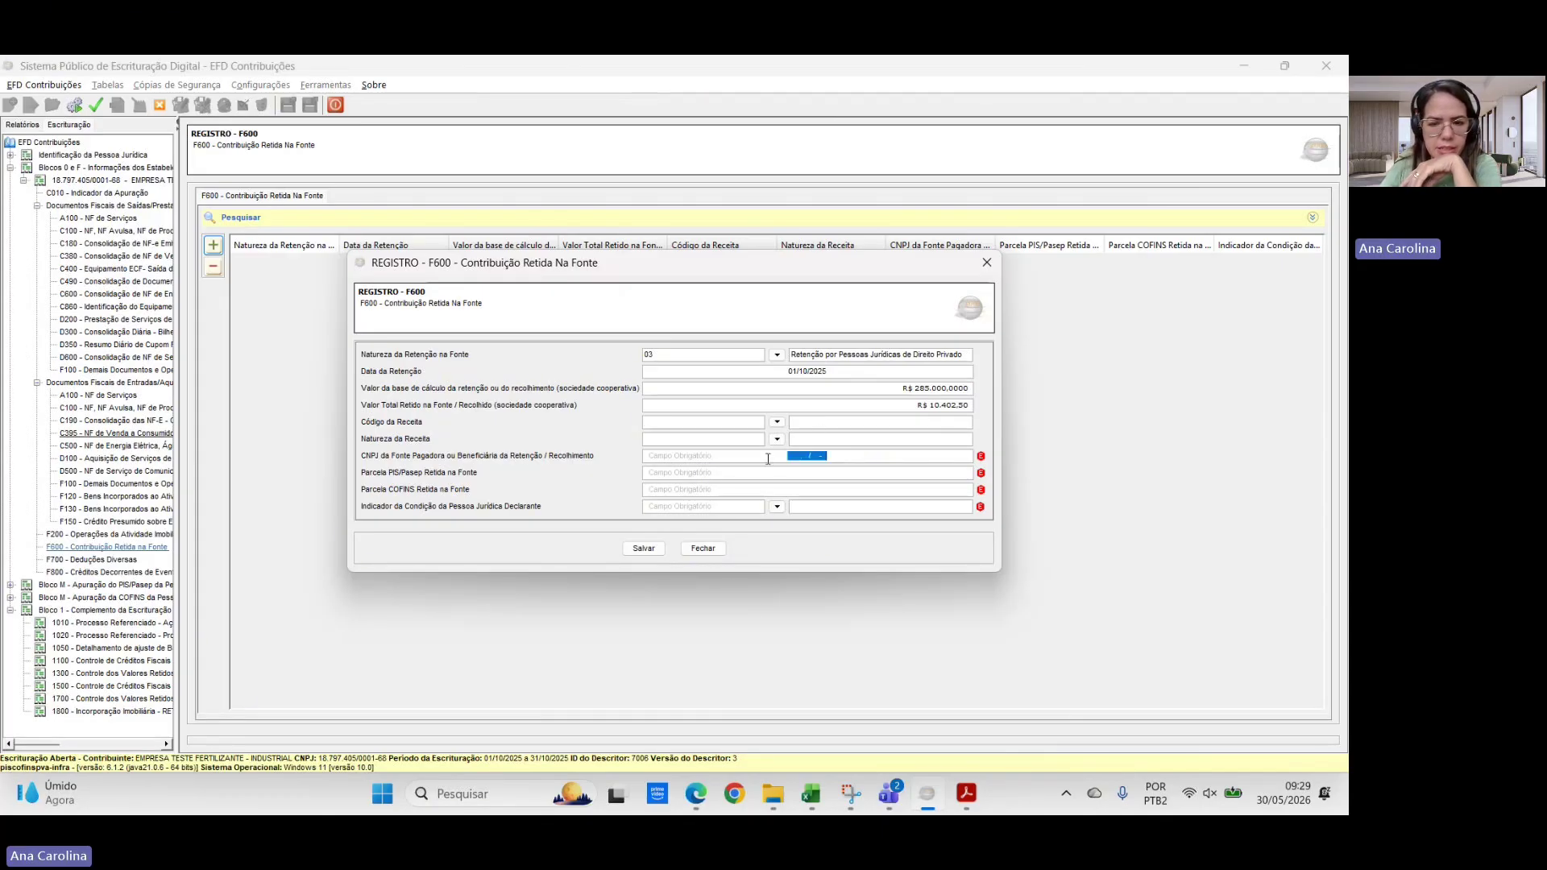
{"action": "left_click", "coordinate": [862, 477]}
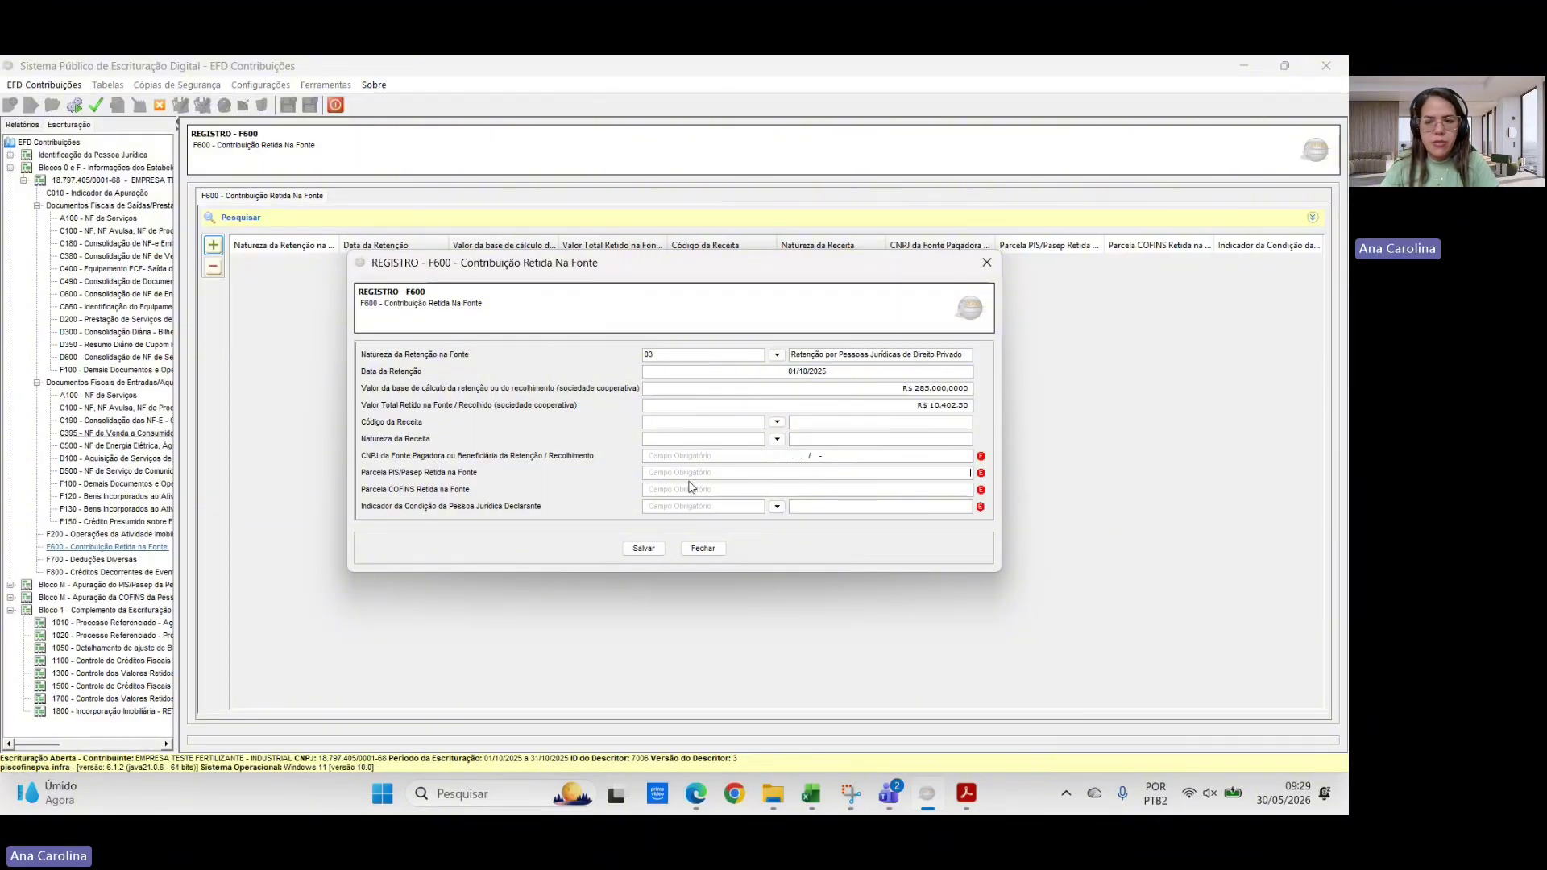
{"action": "key", "text": "alt+Tab"}
{"action": "left_click", "coordinate": [712, 509]}
{"action": "key", "text": "alt+Tab"}
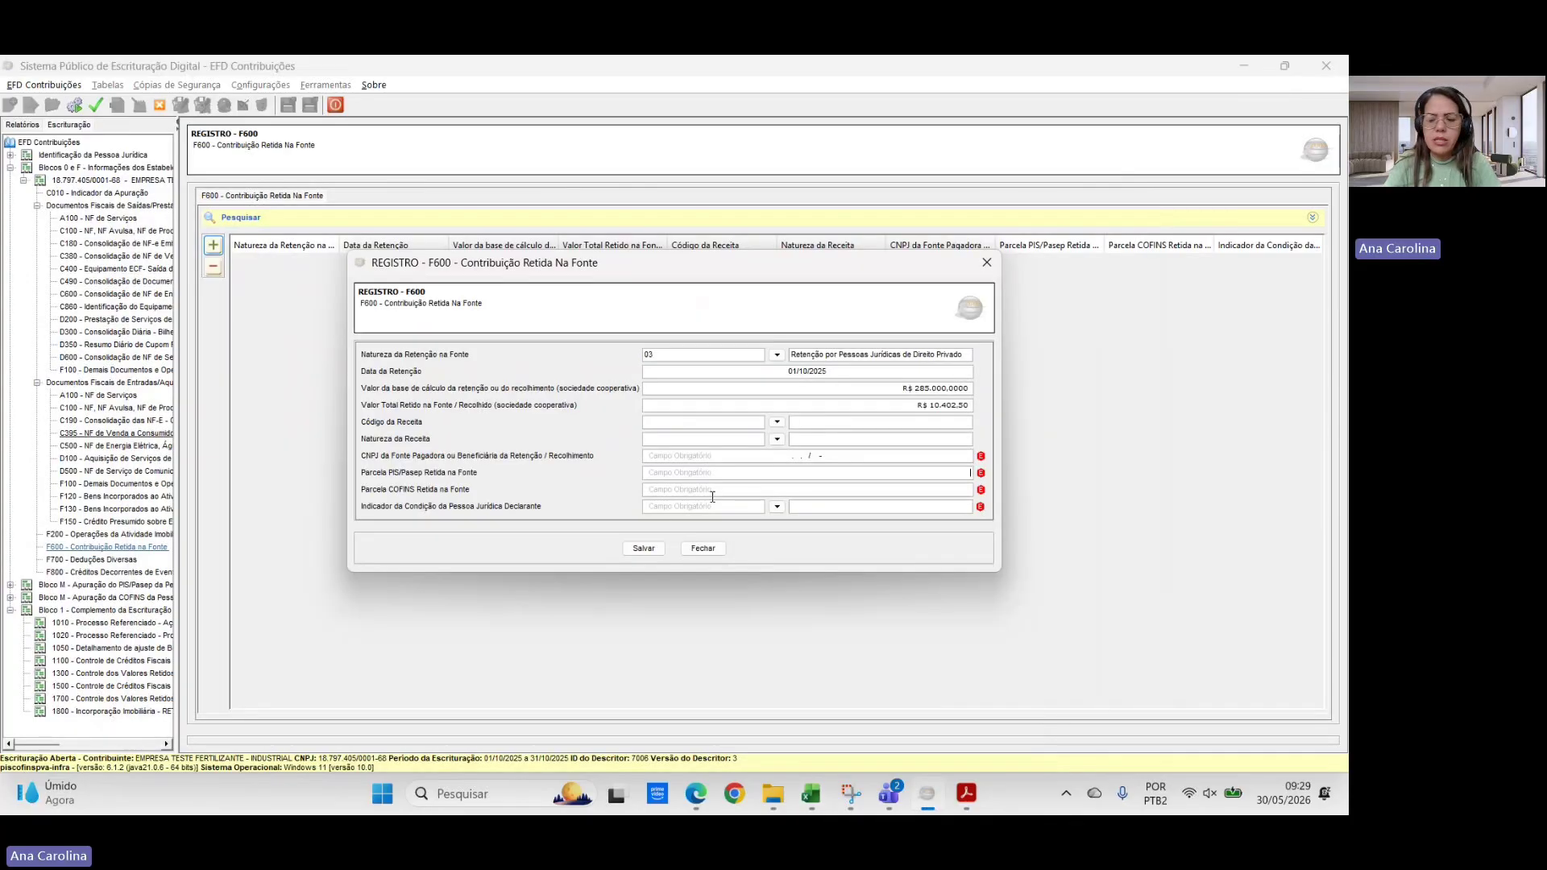
{"action": "type", "text": "1.852,50"}
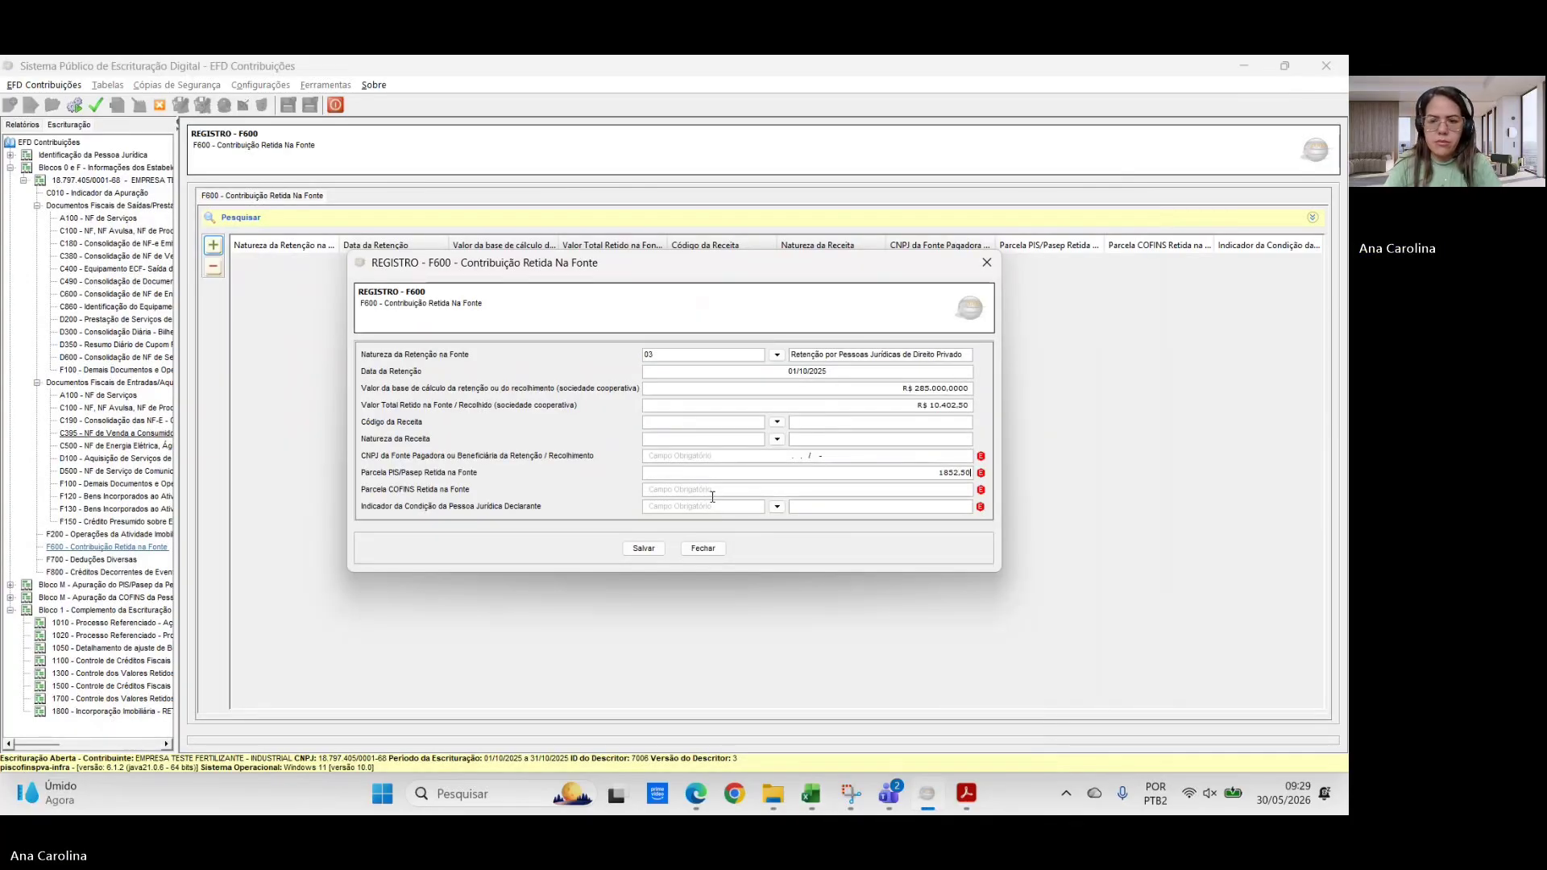
{"action": "key", "text": "alt+Tab"}
{"action": "key", "text": "alt+Tab"}
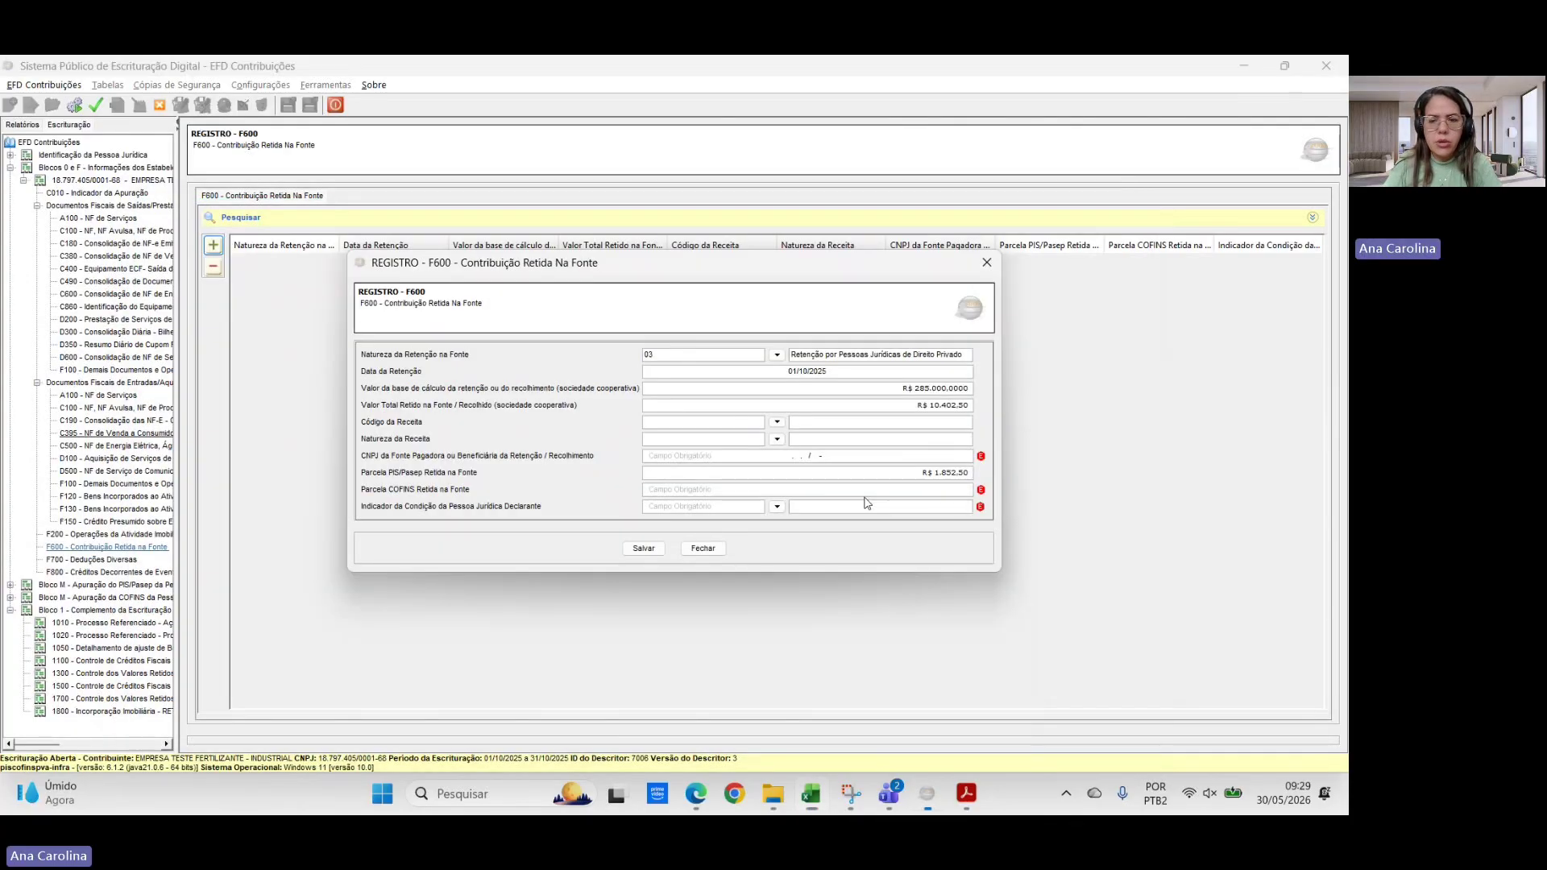
{"action": "type", "text": "8550"}
{"action": "key", "text": "Tab"}
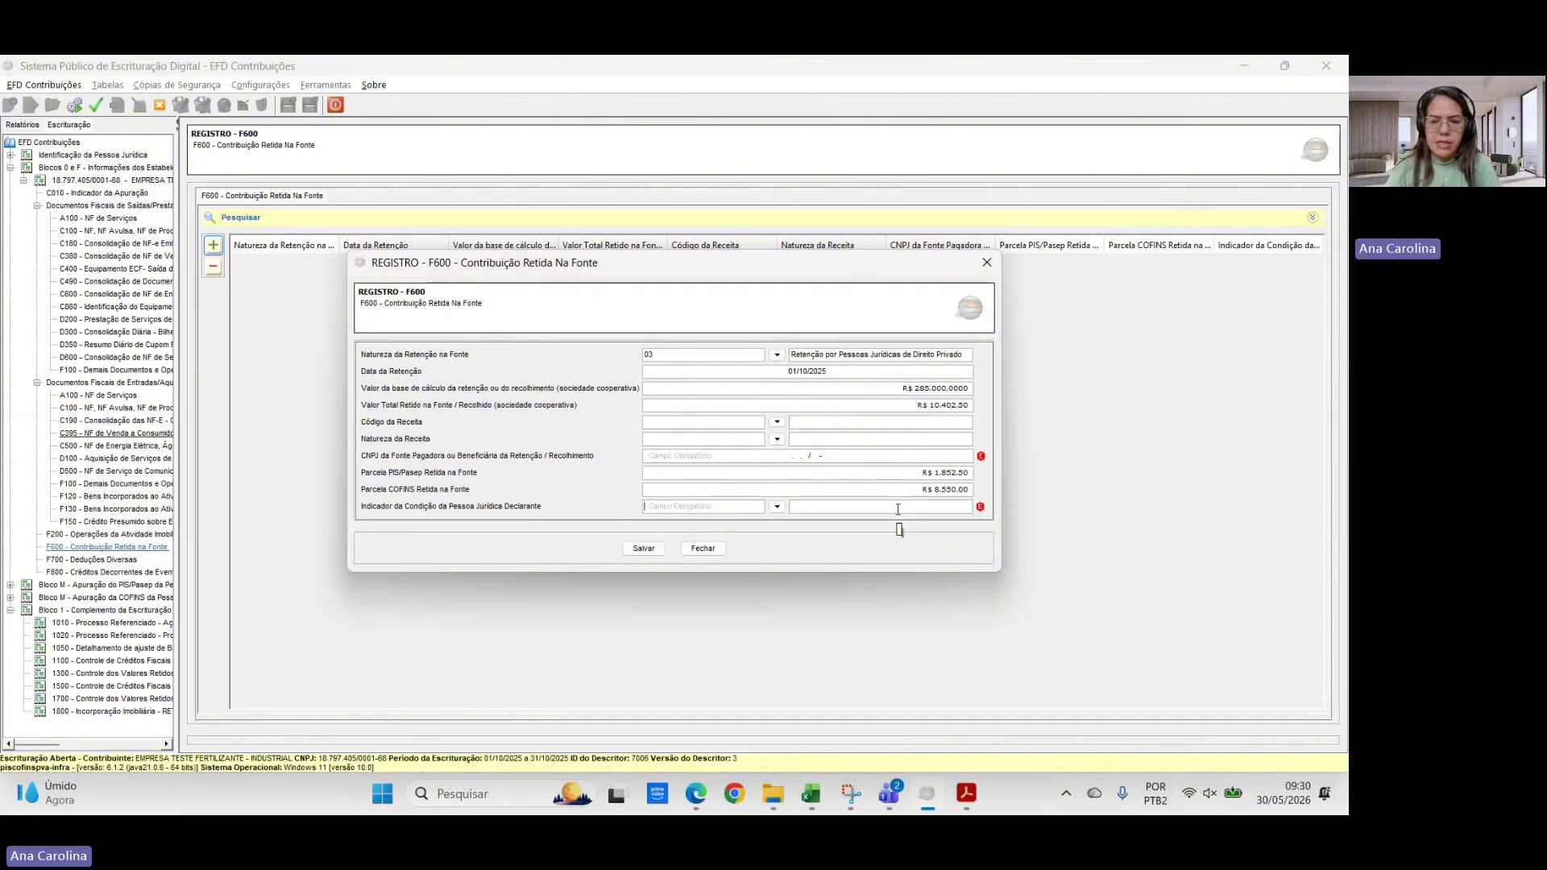
- Set the declarant's condition indicator to 0 - Beneficiária da Retenção / Recolhimento and save the F600 record
{"action": "left_click", "coordinate": [777, 507]}
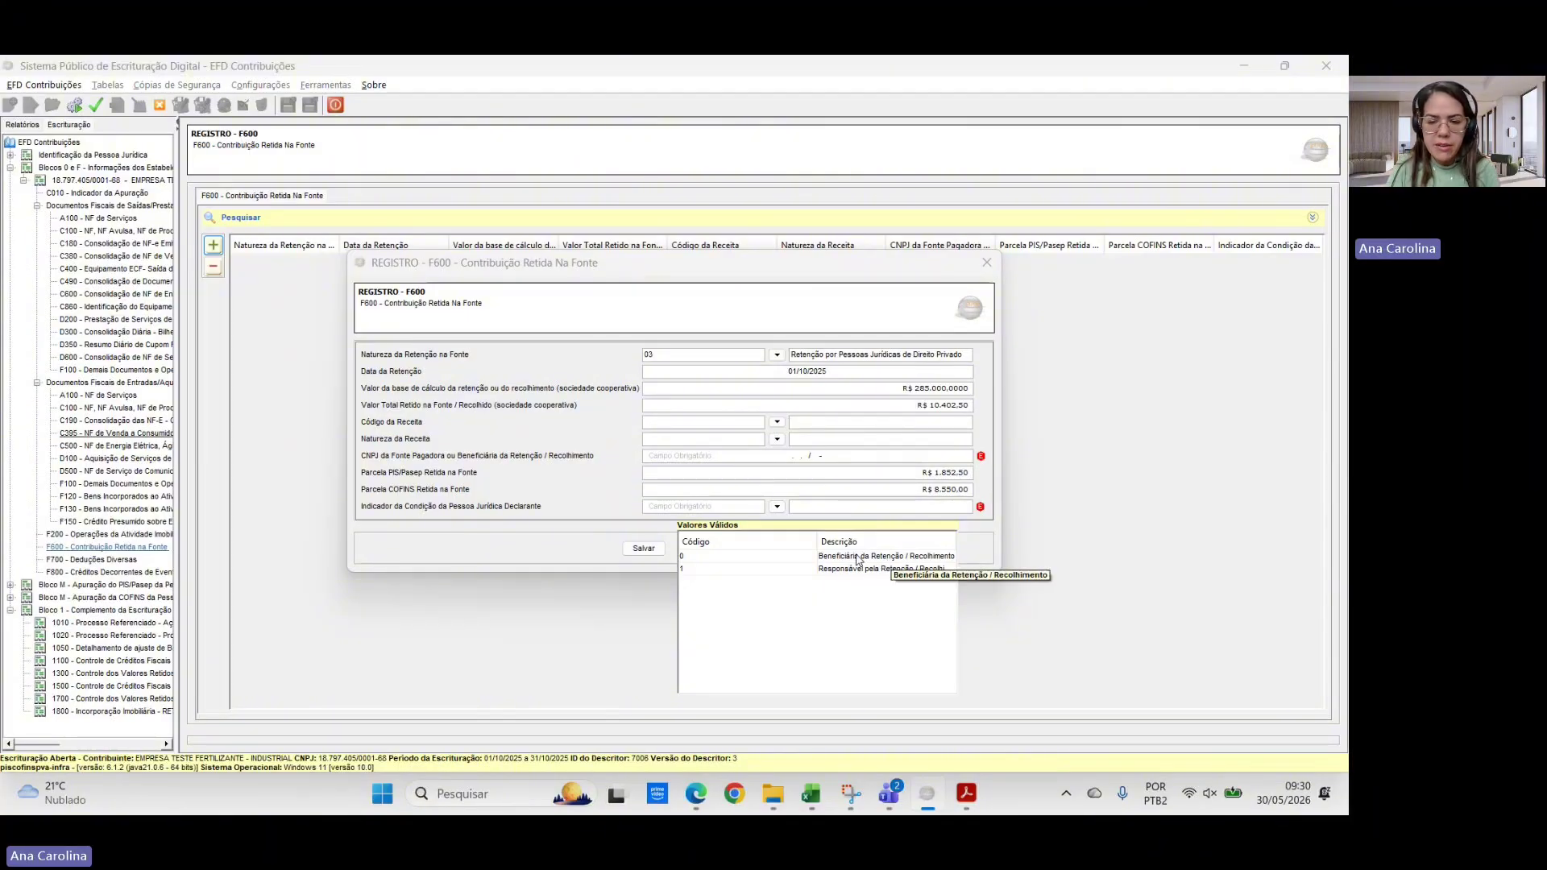
{"action": "double_click", "coordinate": [860, 558]}
{"action": "left_click", "coordinate": [776, 457]}
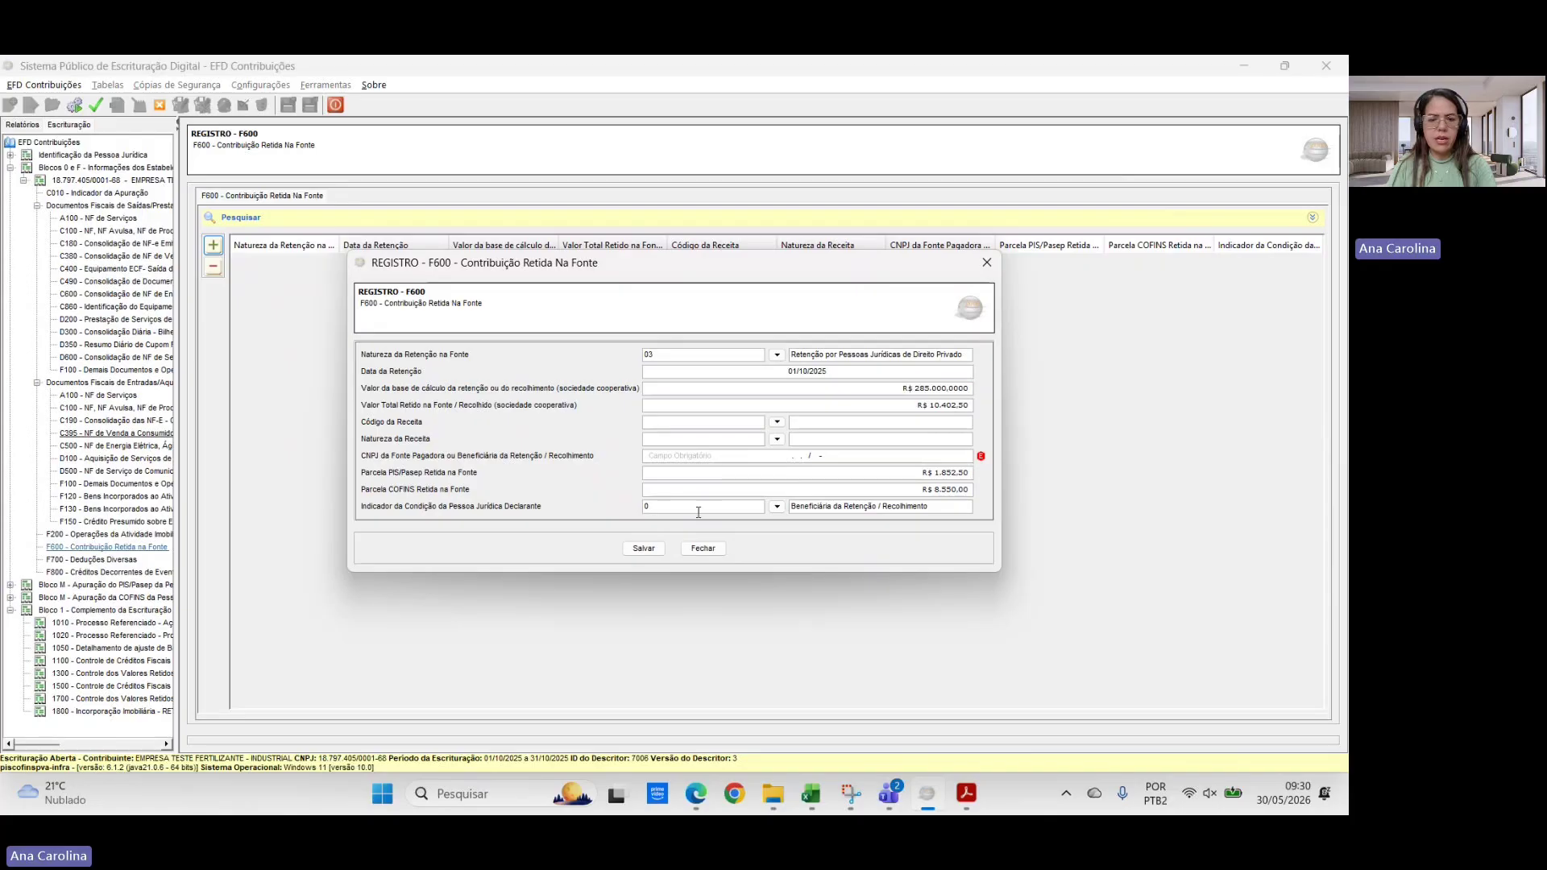
{"action": "left_click", "coordinate": [644, 548]}
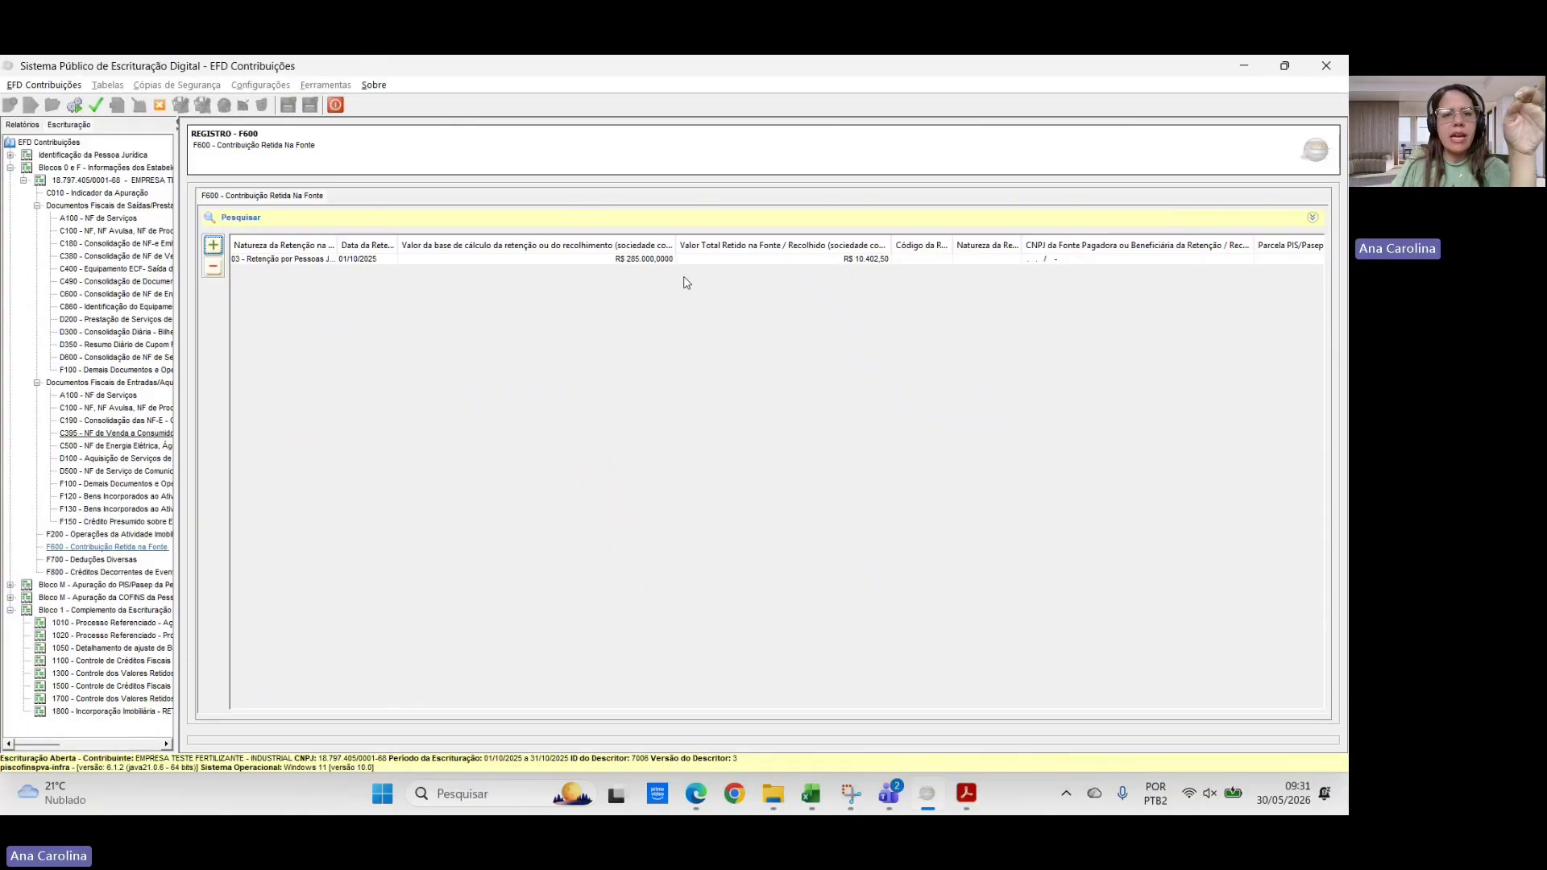
- In the M200 PIS/Pasep record of Bloco M, set Valor Retido na Fonte Deduzido no Período (Não Cumulativo) to 1.852,50 and save it
{"action": "double_click", "coordinate": [57, 587]}
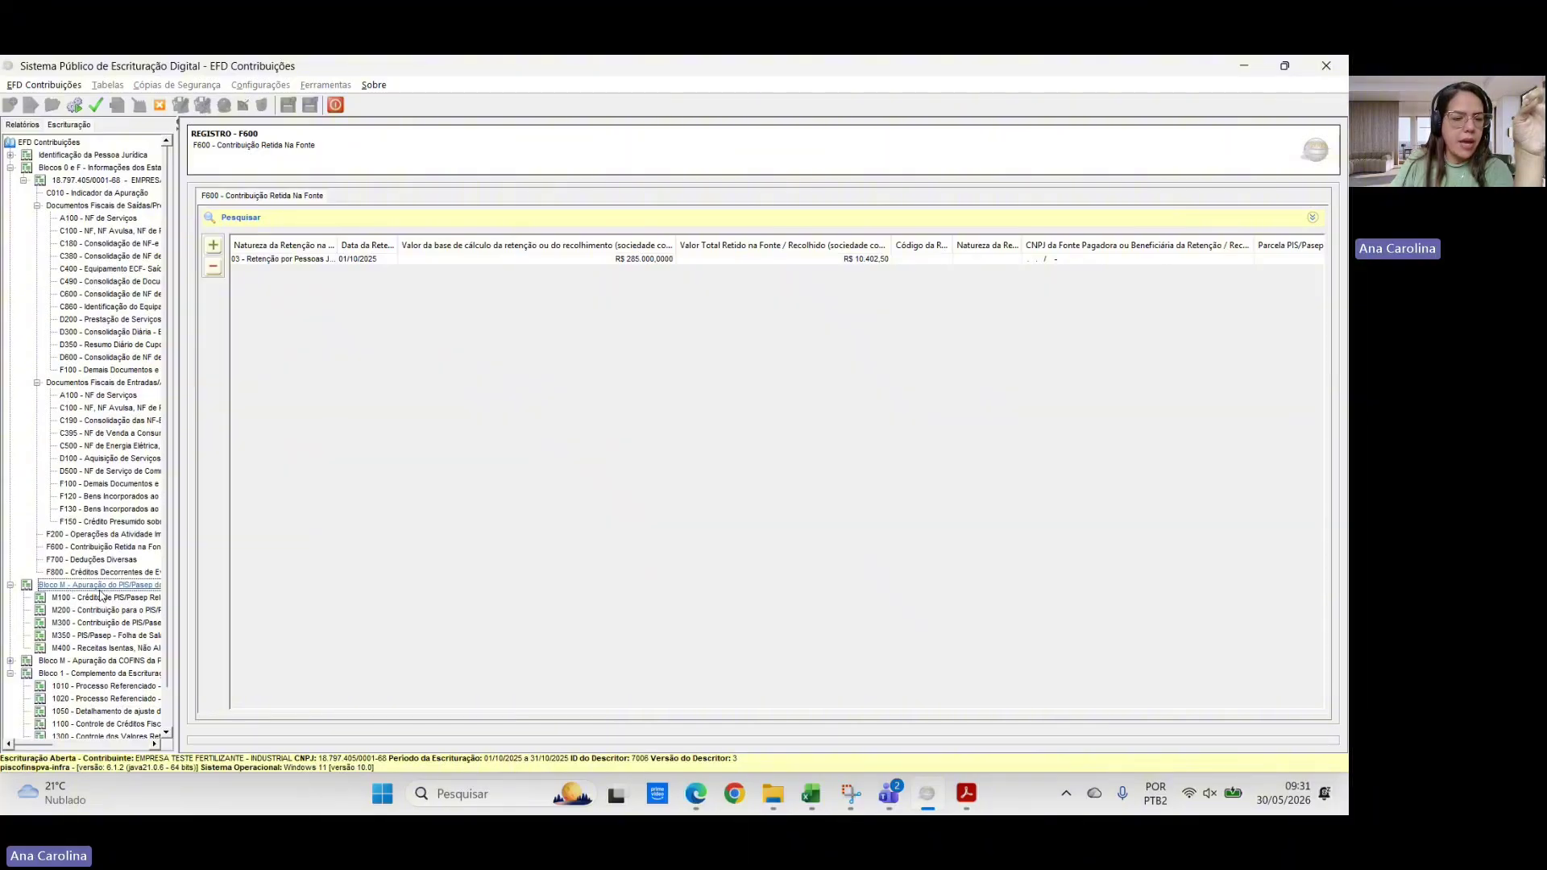
{"action": "left_click", "coordinate": [88, 610]}
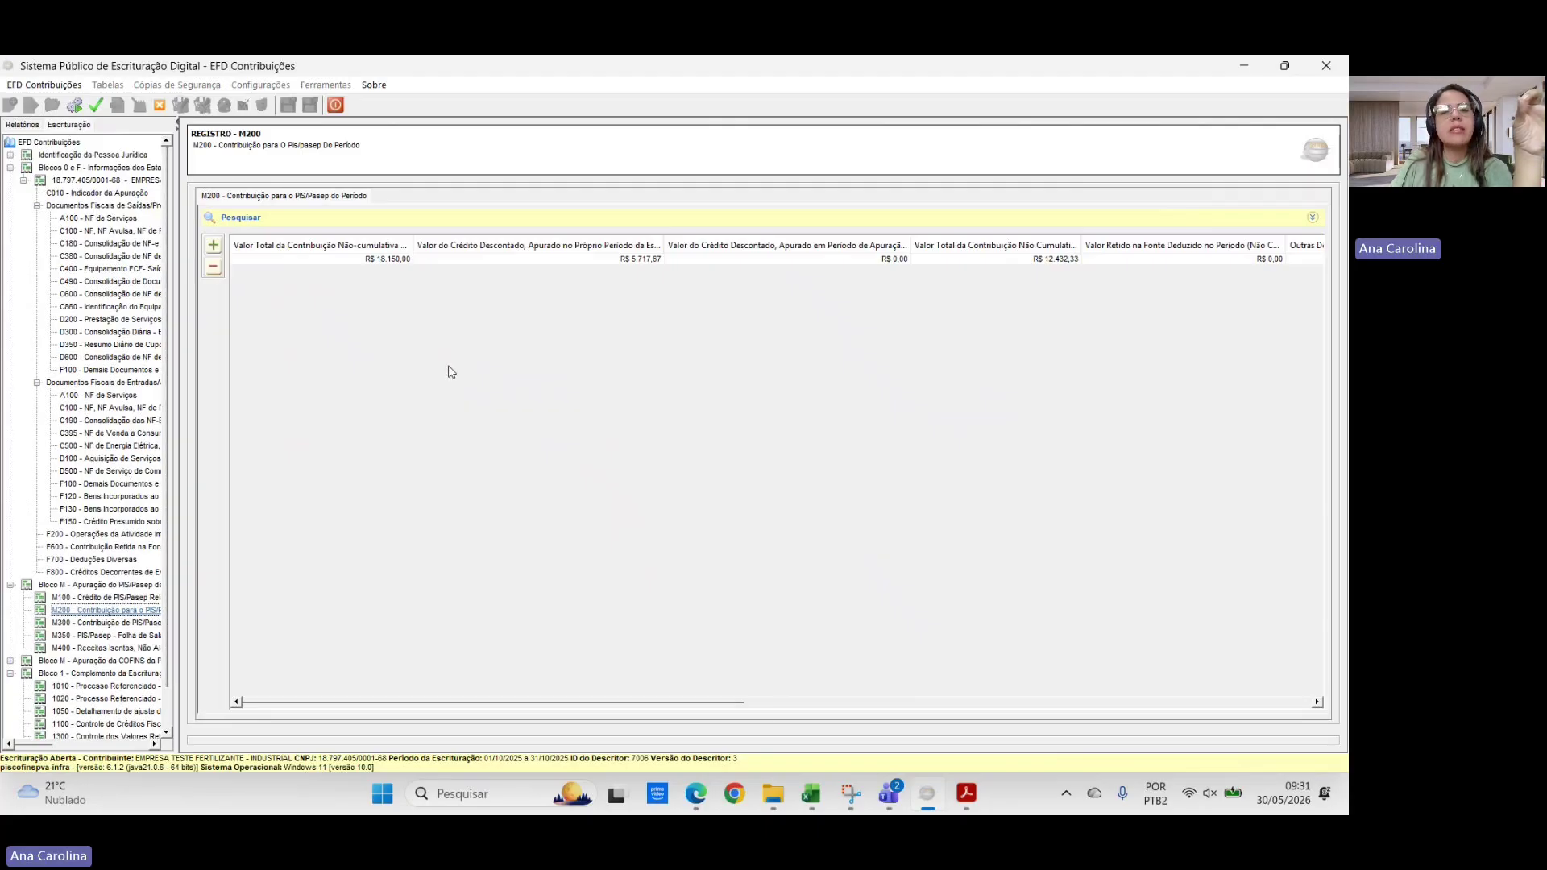
{"action": "double_click", "coordinate": [632, 261]}
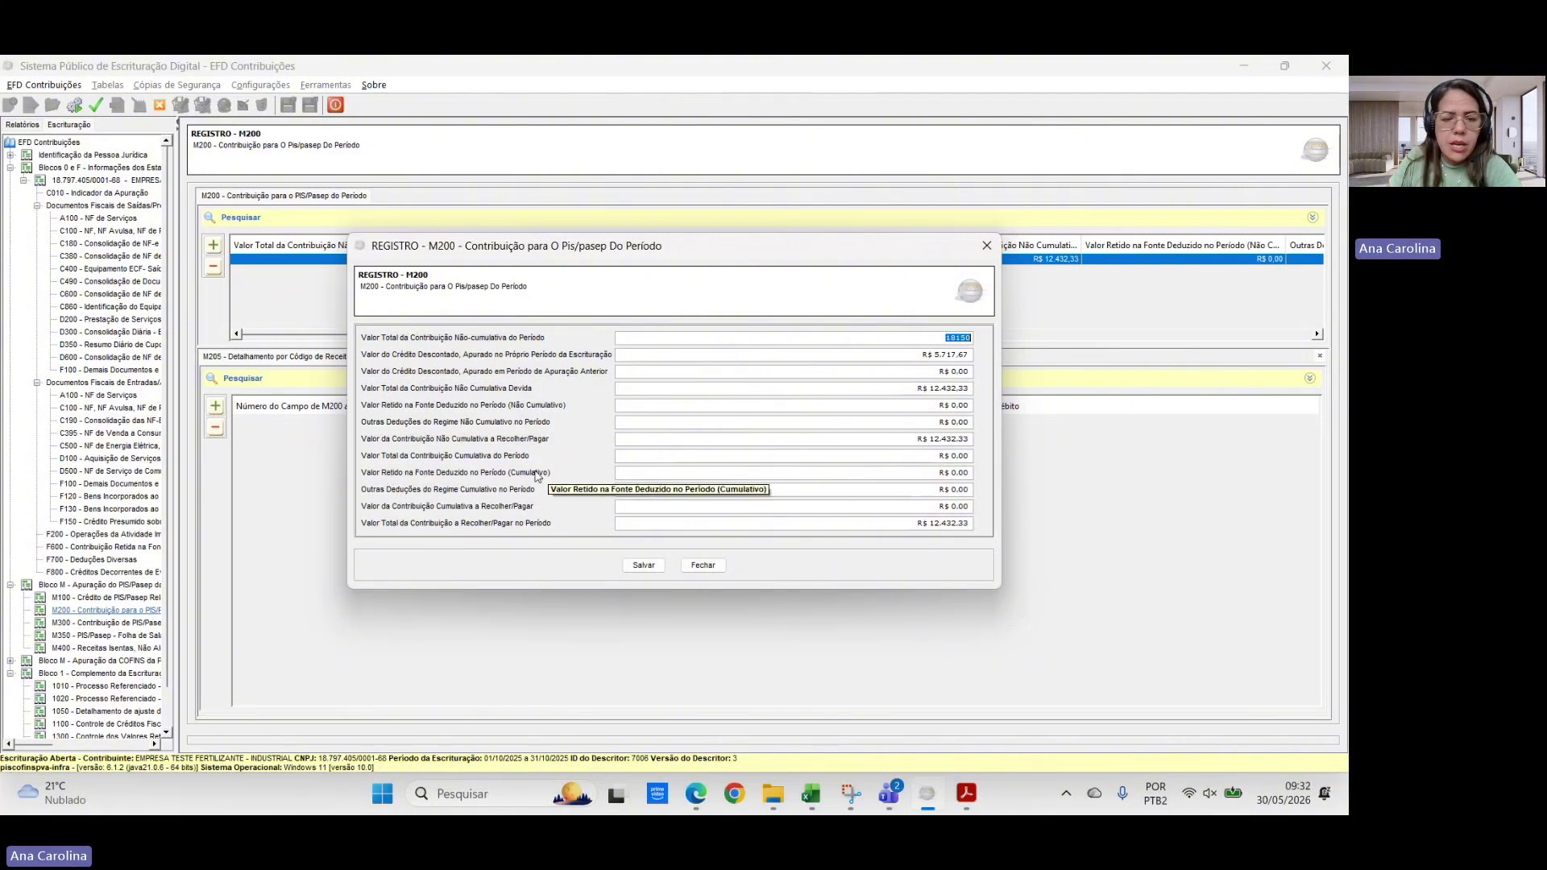
{"action": "left_click", "coordinate": [929, 408]}
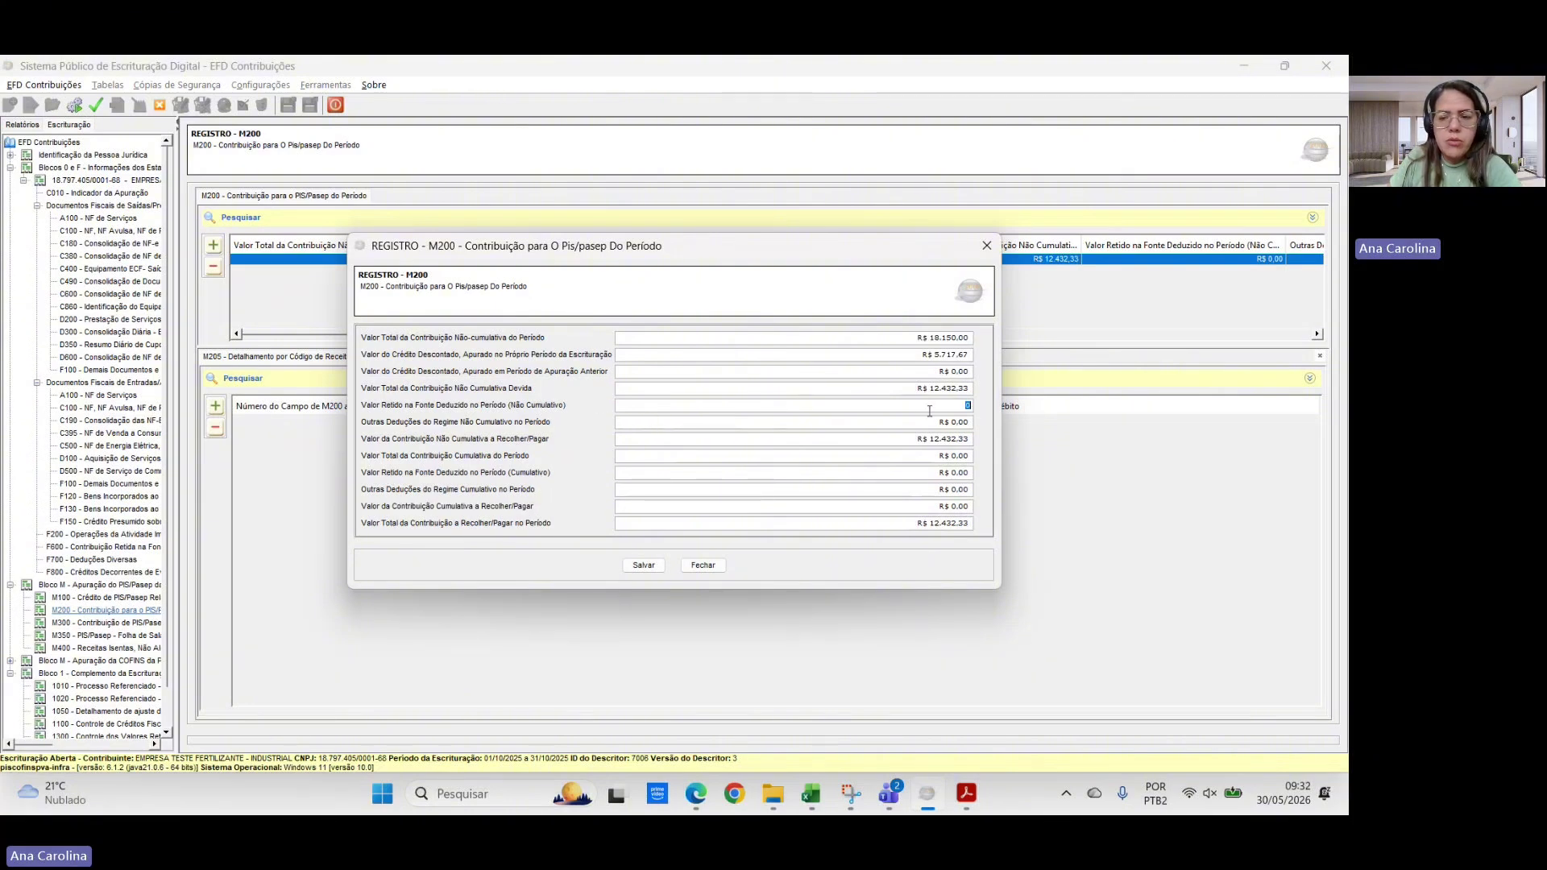
{"action": "key", "text": "alt+Tab"}
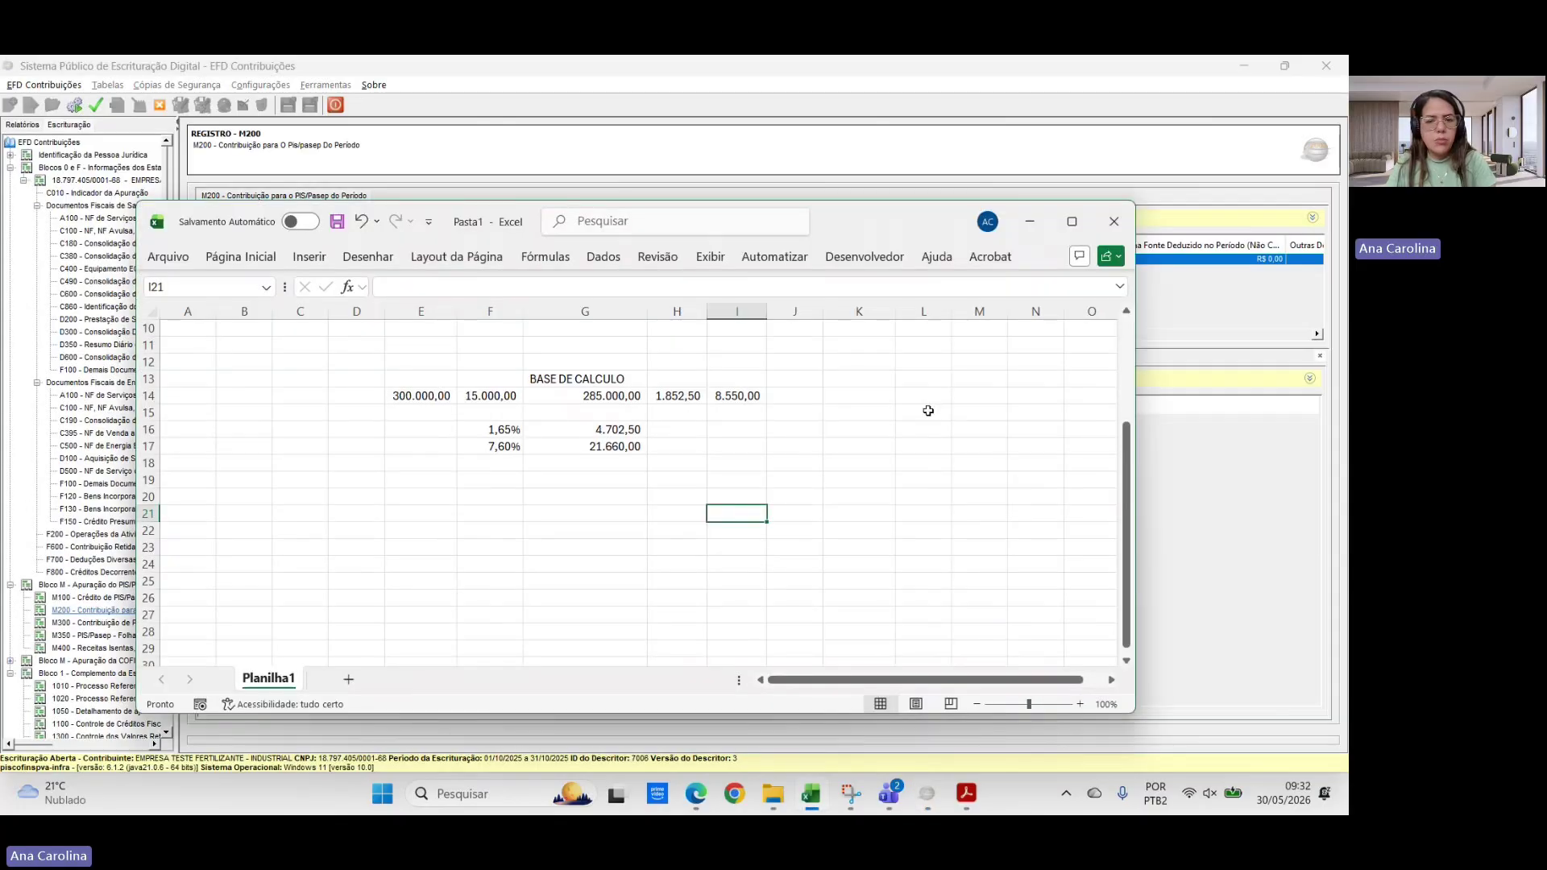
{"action": "key", "text": "alt+Tab"}
{"action": "type", "text": "1852.5"}
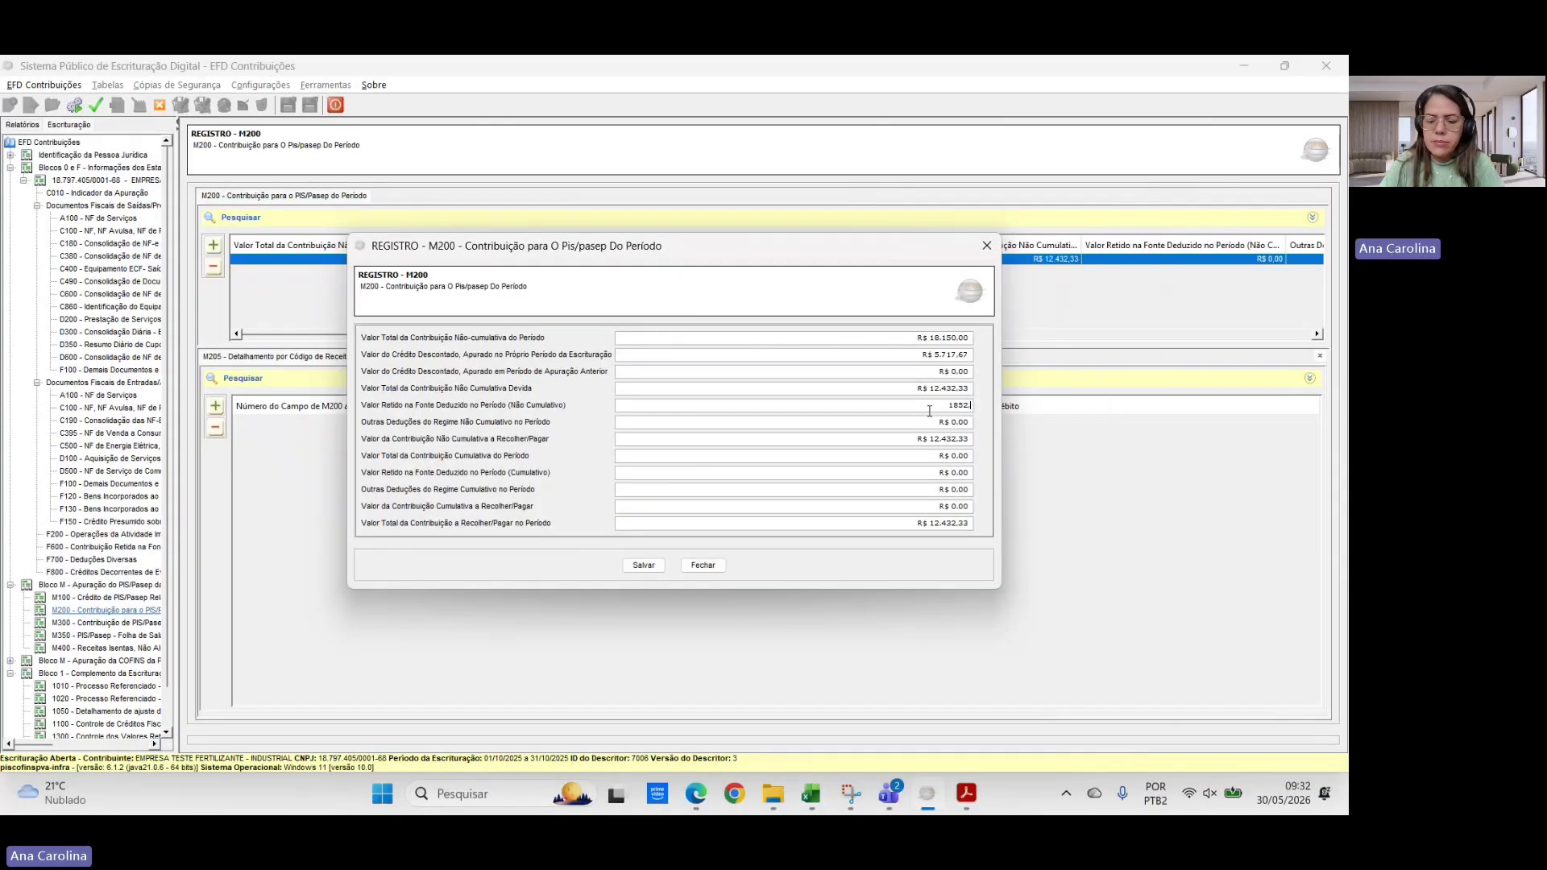
{"action": "key", "text": "Tab"}
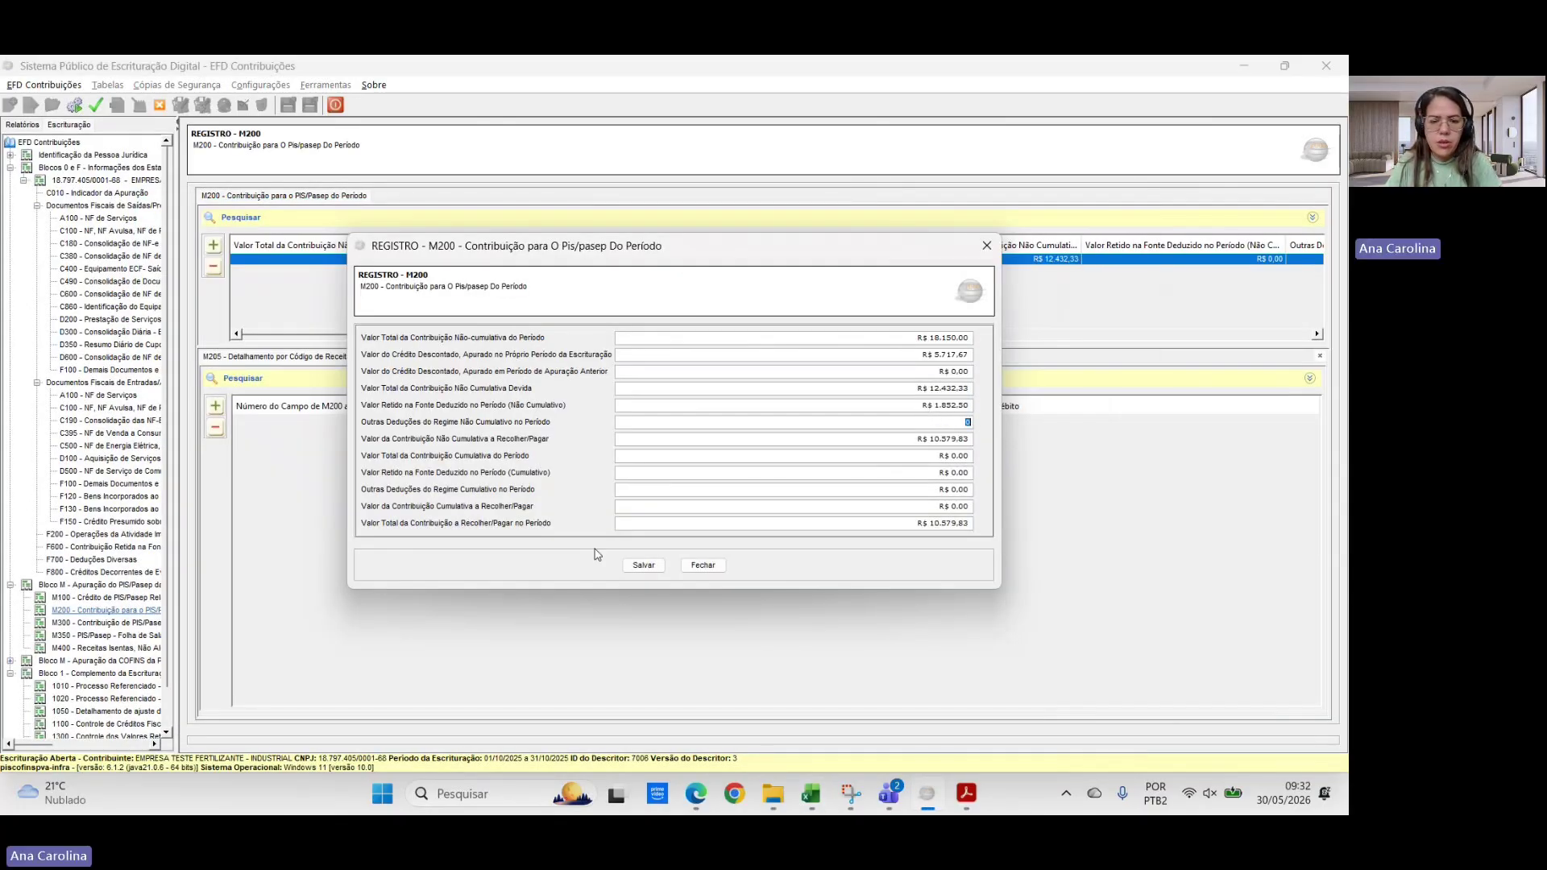
{"action": "left_click", "coordinate": [643, 566]}
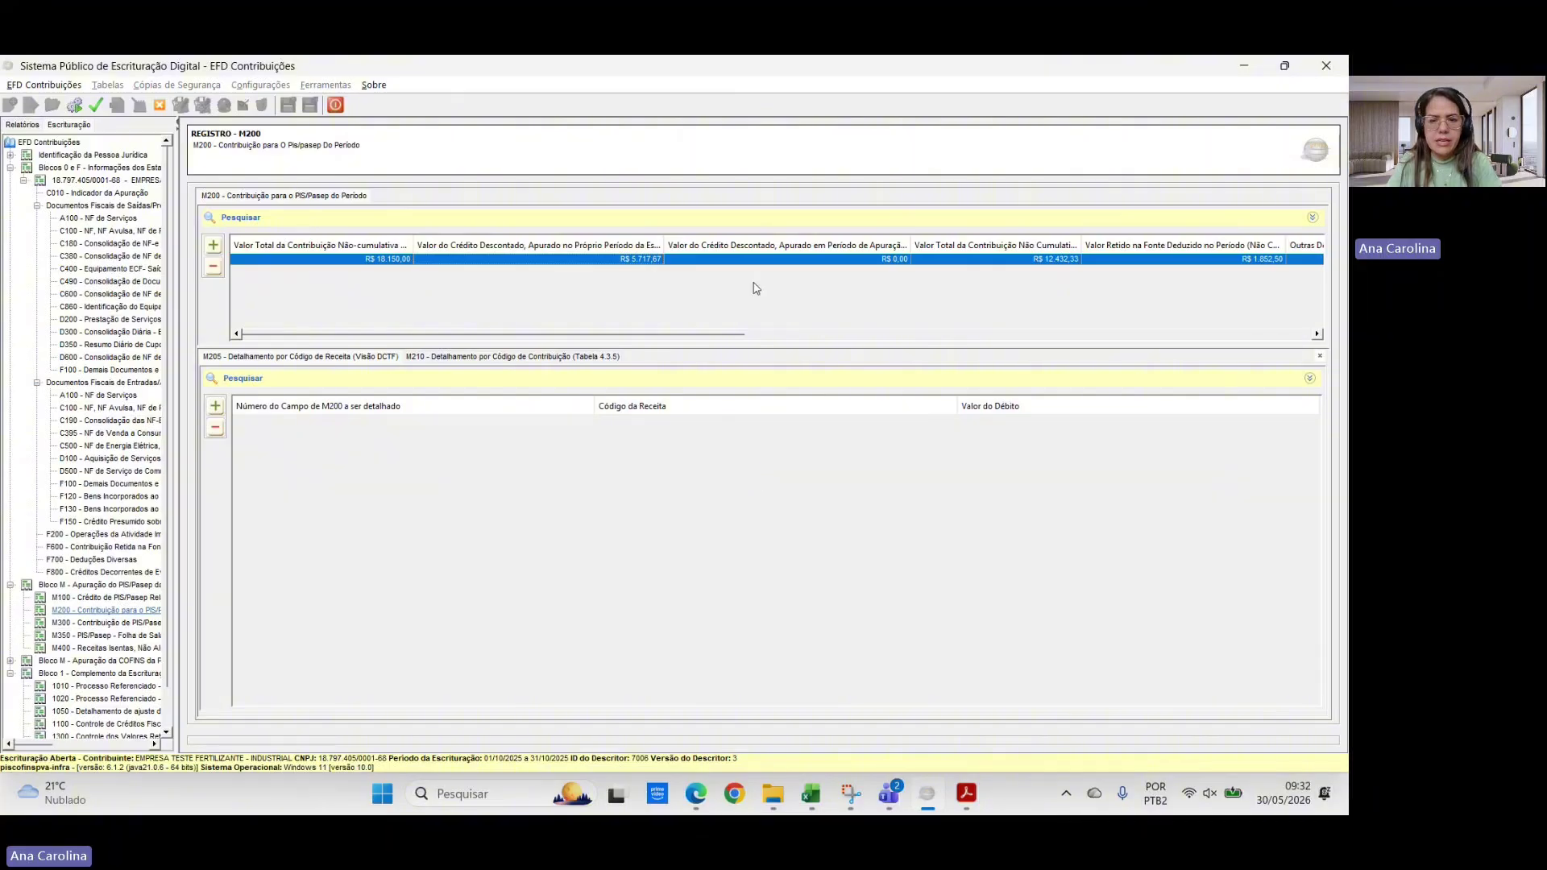
{"action": "double_click", "coordinate": [653, 260]}
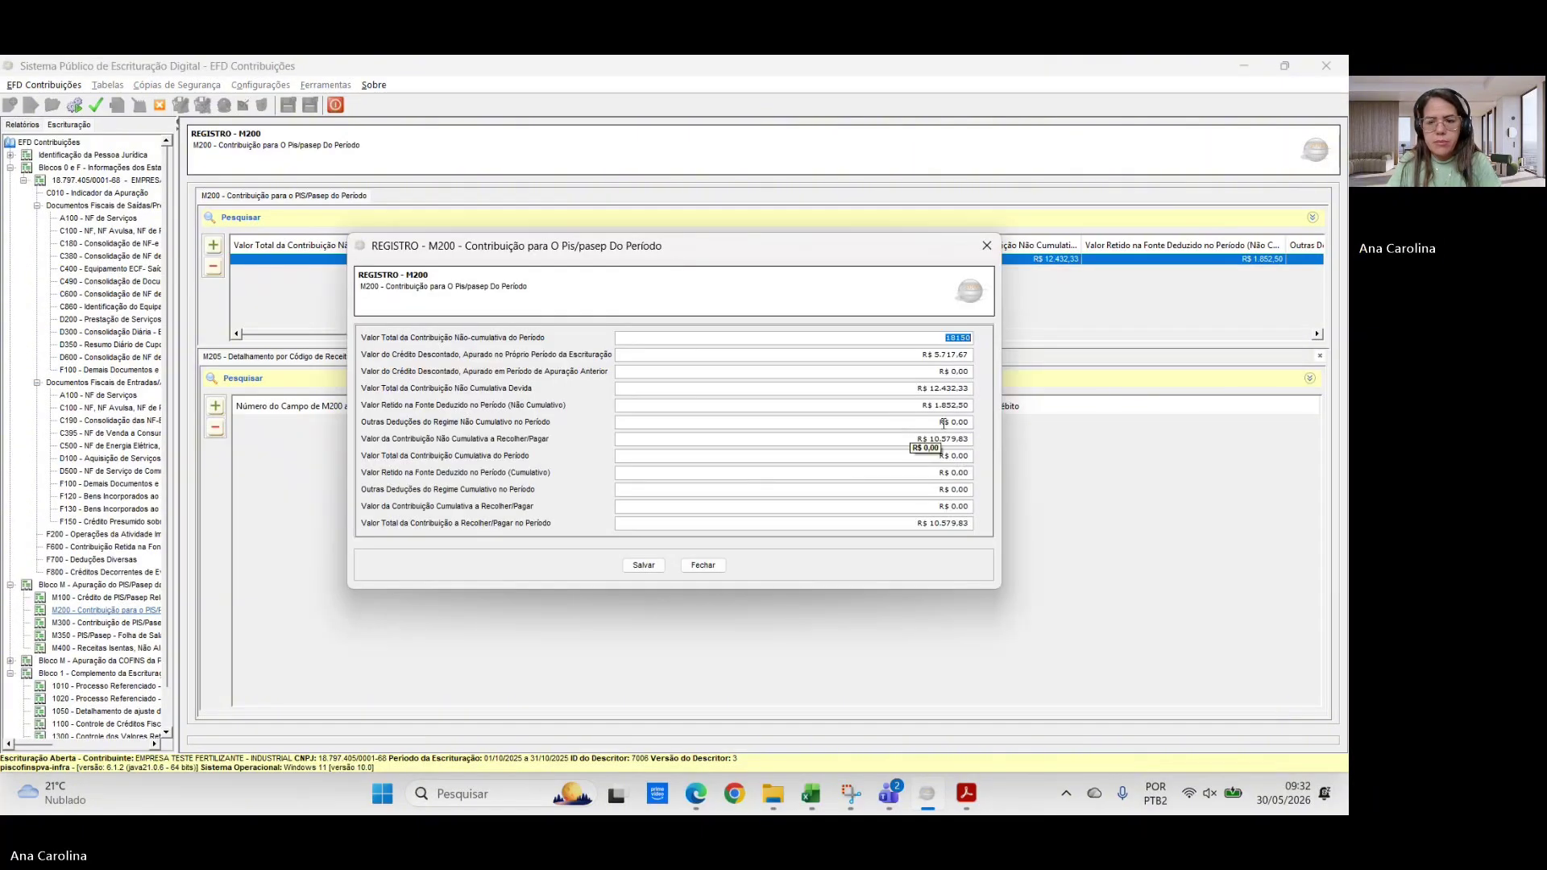
{"action": "left_click", "coordinate": [647, 565]}
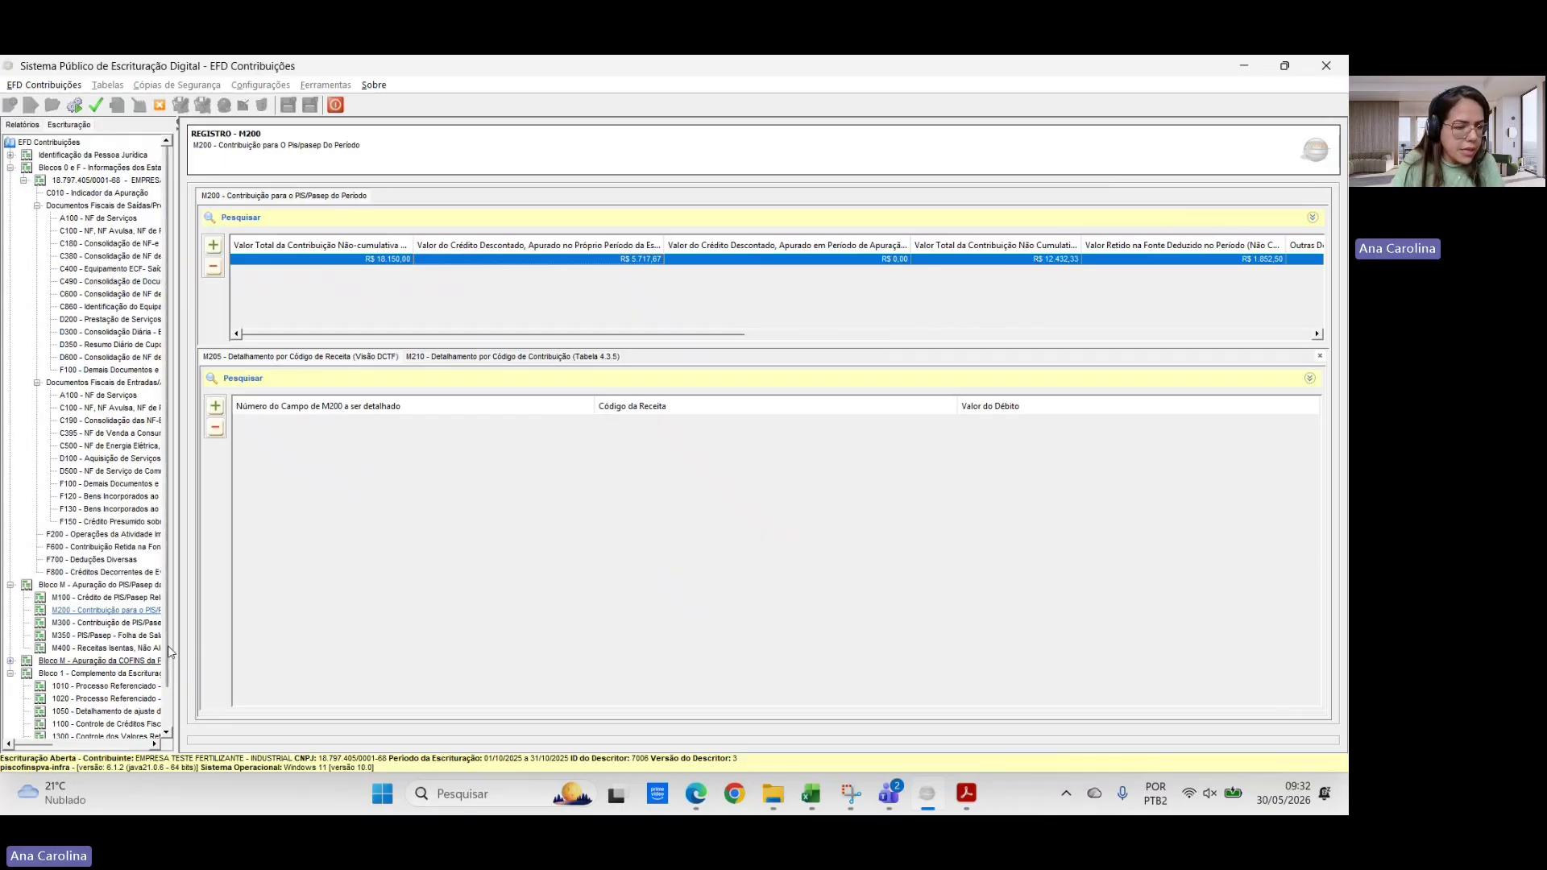
- Open the period's M600 COFINS record in Bloco M and look up the COFINS retention amount in worksheet cell I14
{"action": "left_click", "coordinate": [10, 661]}
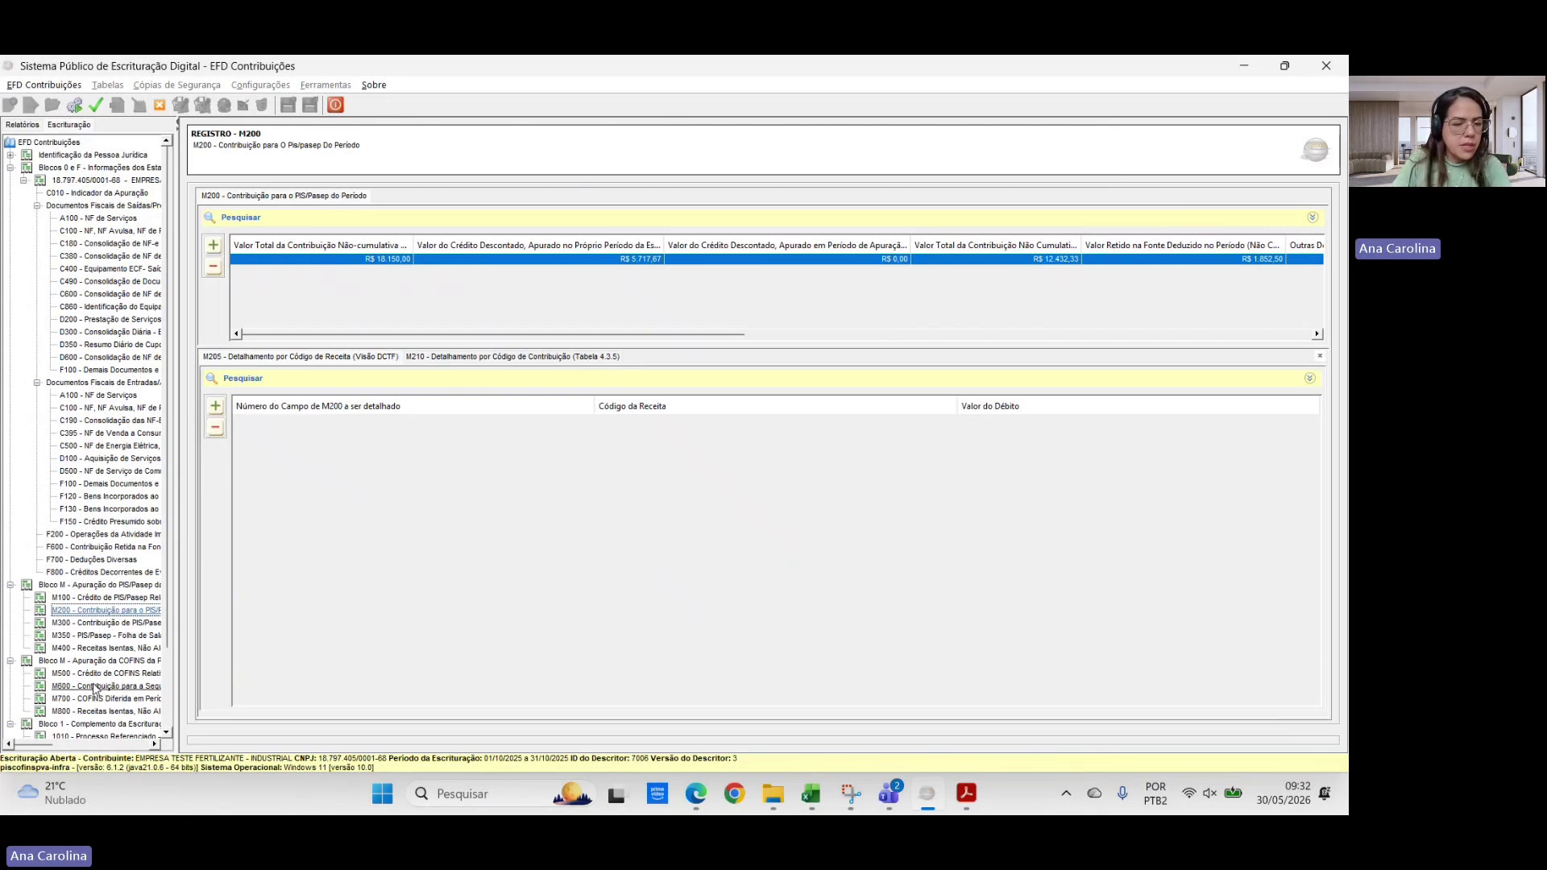
{"action": "left_click", "coordinate": [78, 688]}
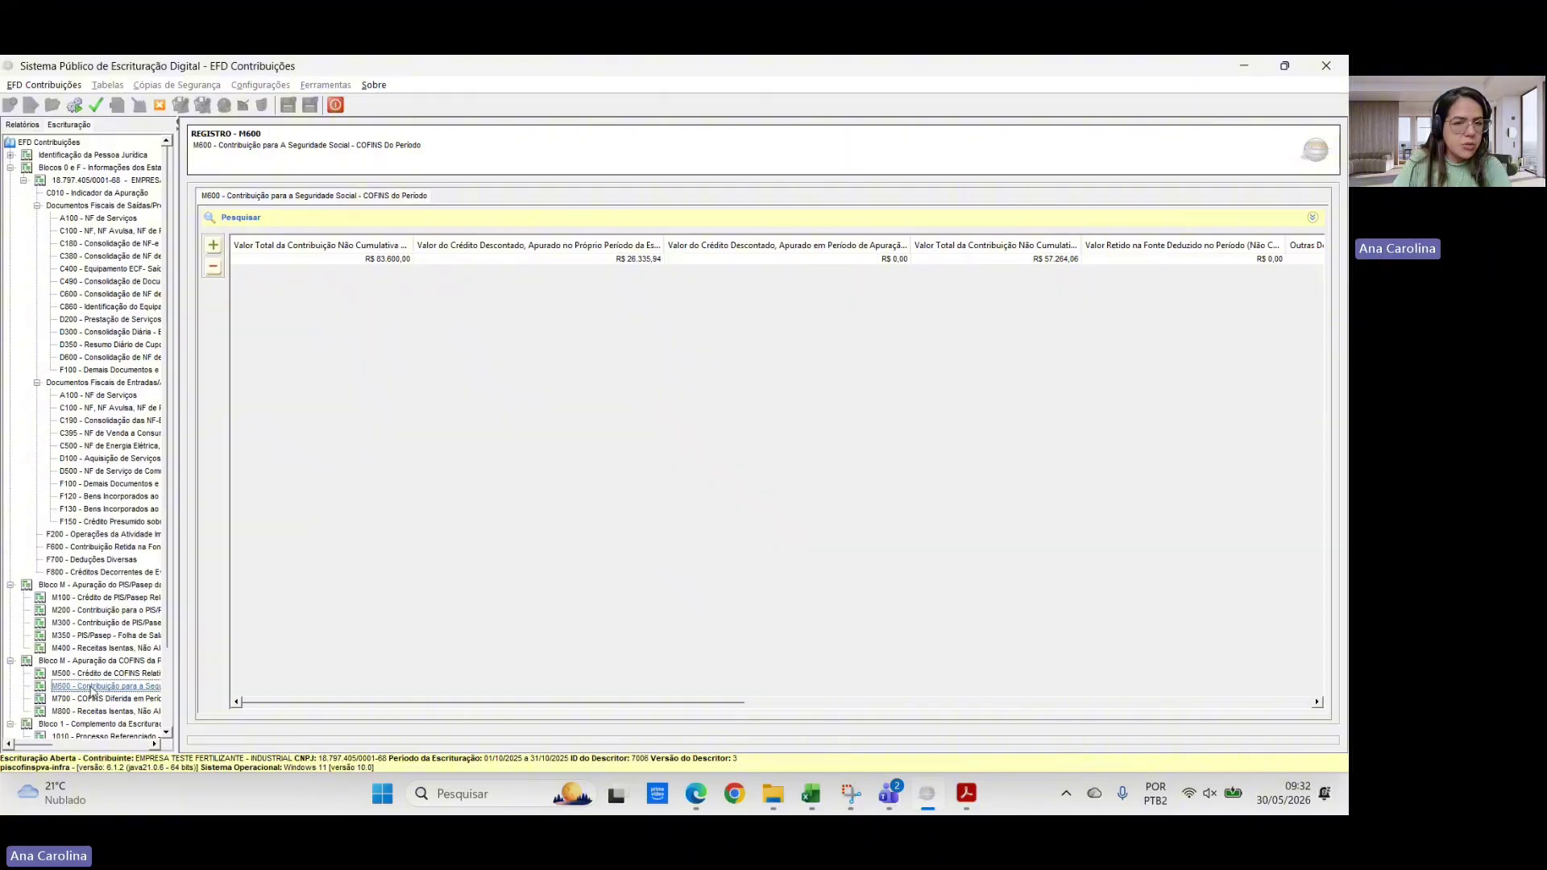
{"action": "double_click", "coordinate": [661, 259]}
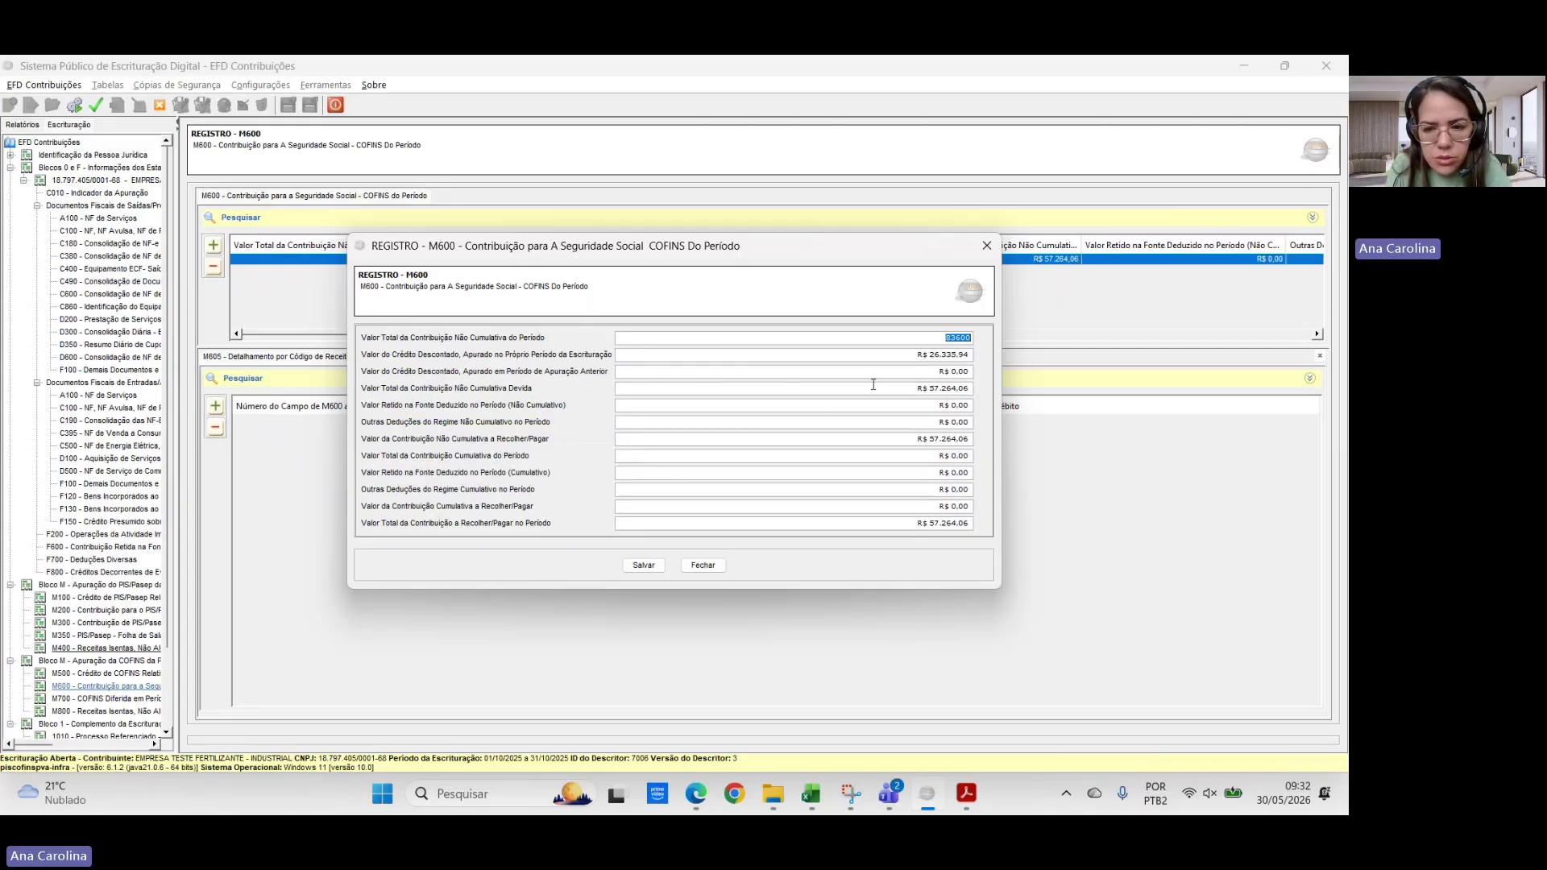
{"action": "left_click", "coordinate": [906, 389]}
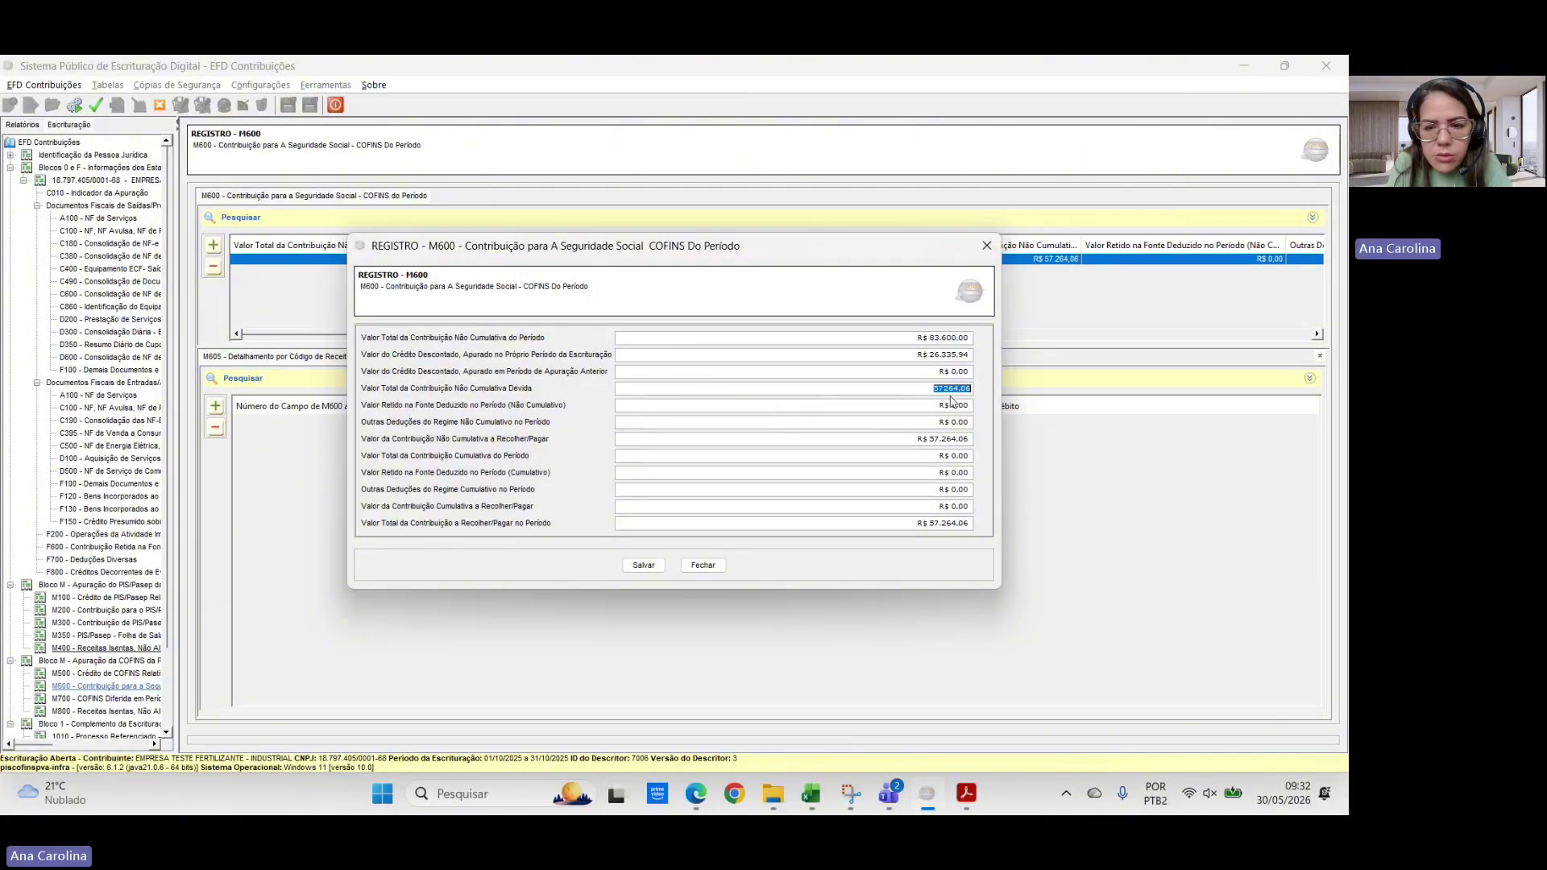
{"action": "key", "text": "alt+Tab"}
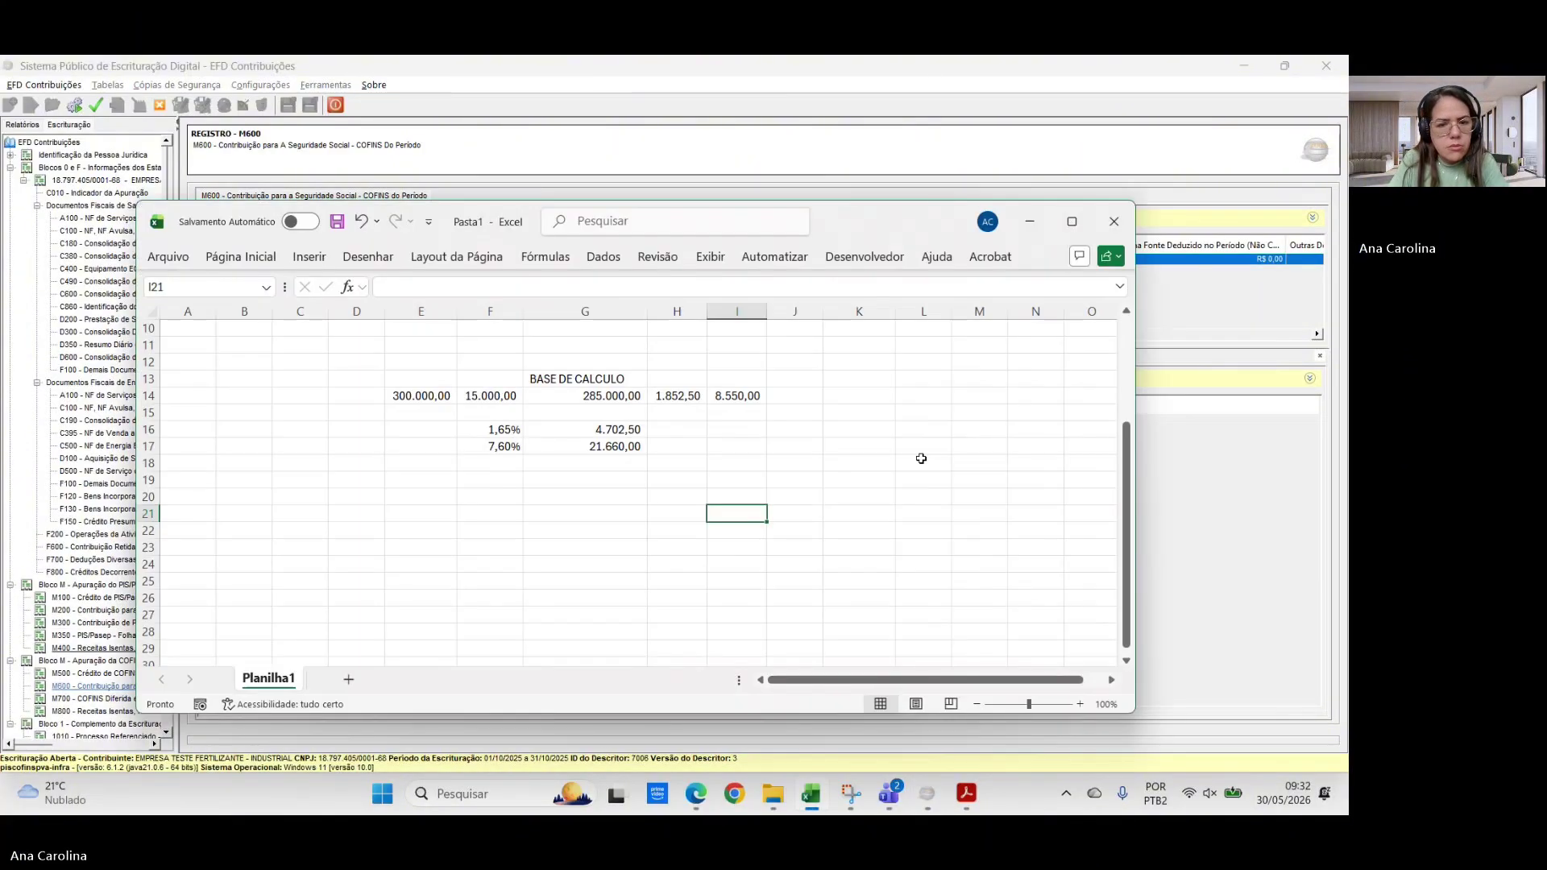
{"action": "key", "text": "Up"}
{"action": "key", "text": "Up"}
{"action": "key", "text": "Up"}
{"action": "key", "text": "Up"}
{"action": "key", "text": "Up"}
{"action": "left_click", "coordinate": [732, 397]}
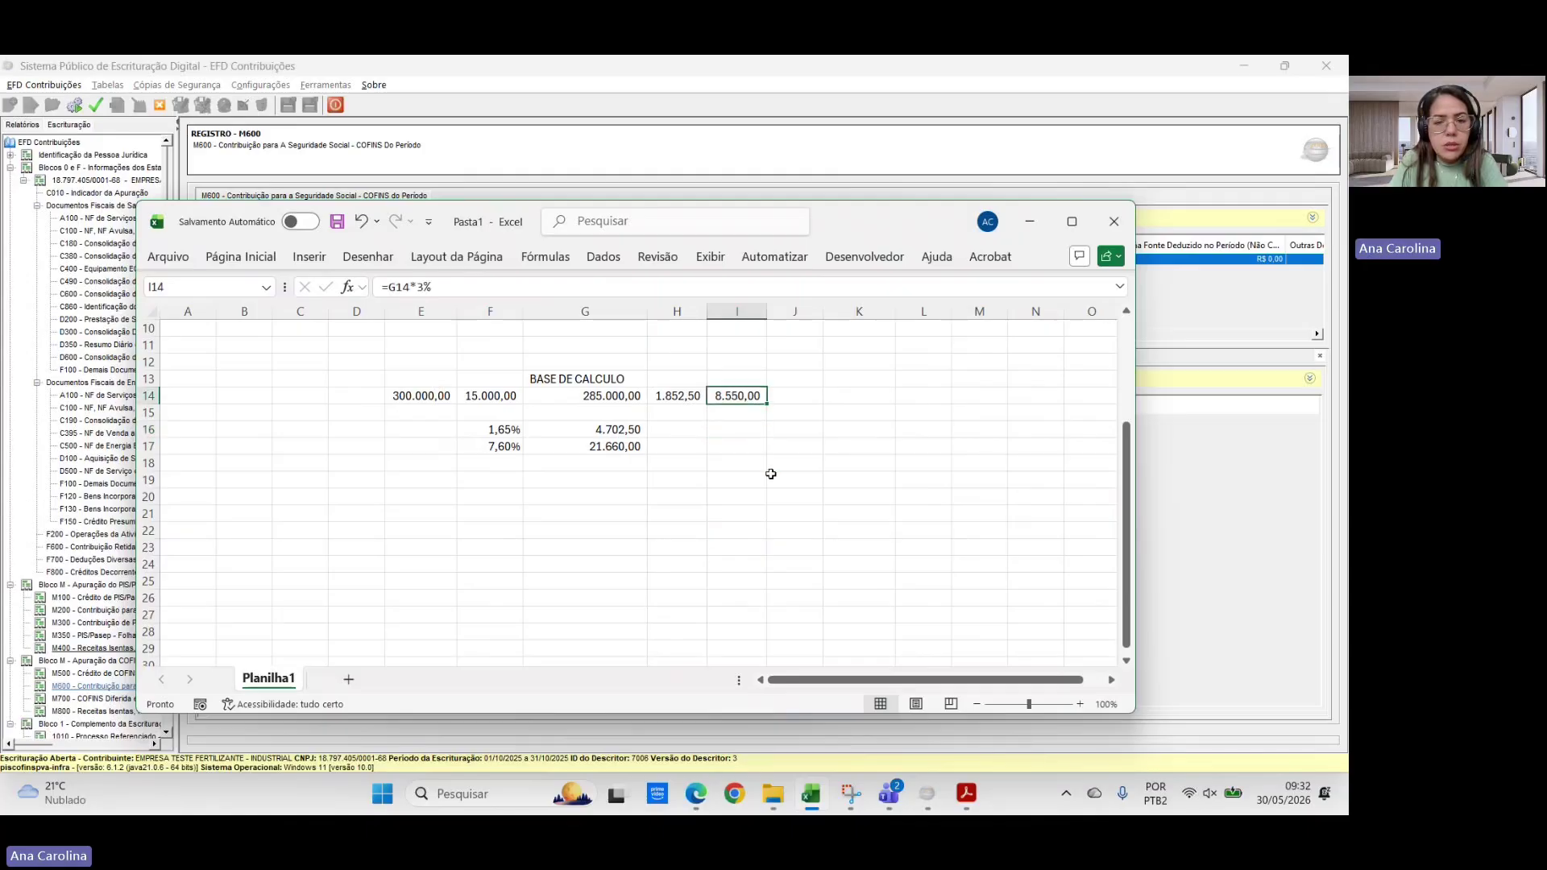
{"action": "key", "text": "alt+Tab"}
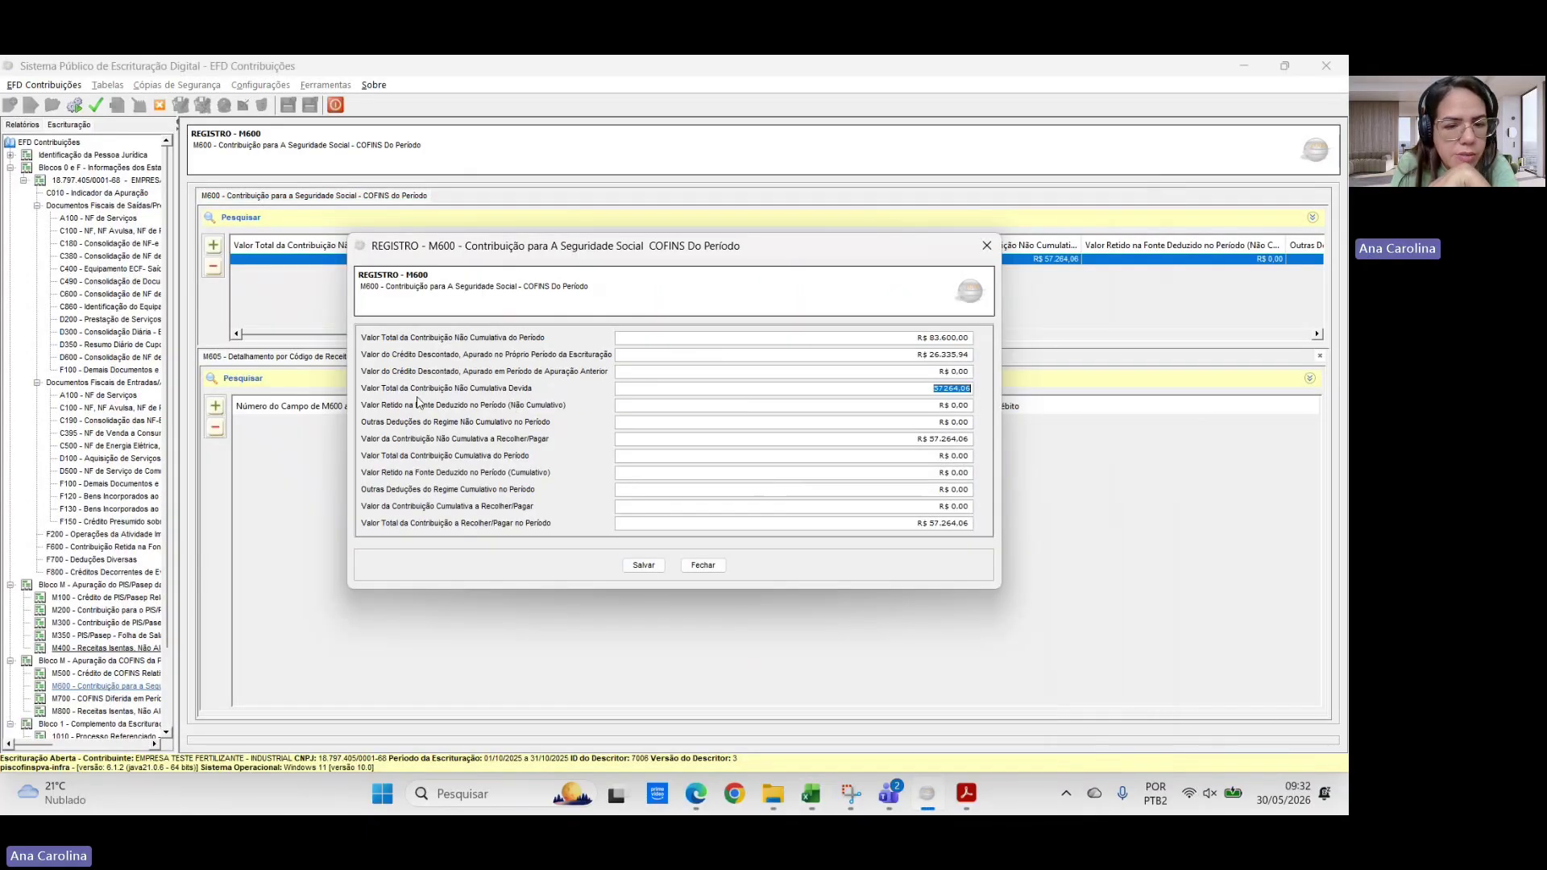
- Set the M600 record's Valor Retido na Fonte Deduzido no Período (Não Cumulativo) to 8.550,00 and save it
{"action": "left_click", "coordinate": [957, 407]}
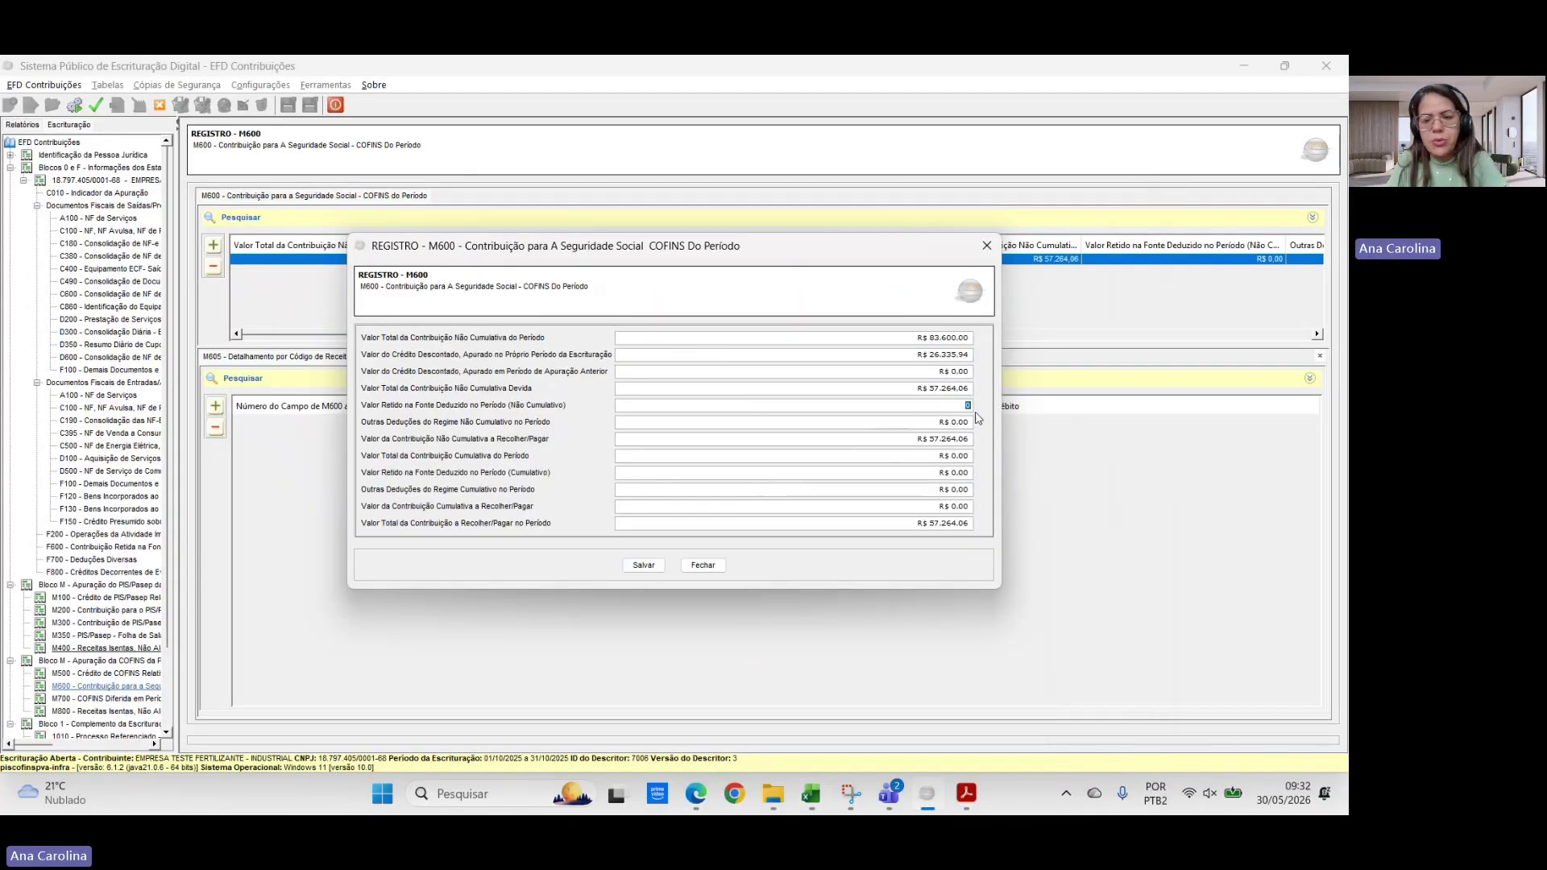
{"action": "key", "text": "alt+Tab"}
{"action": "key", "text": "alt+Tab"}
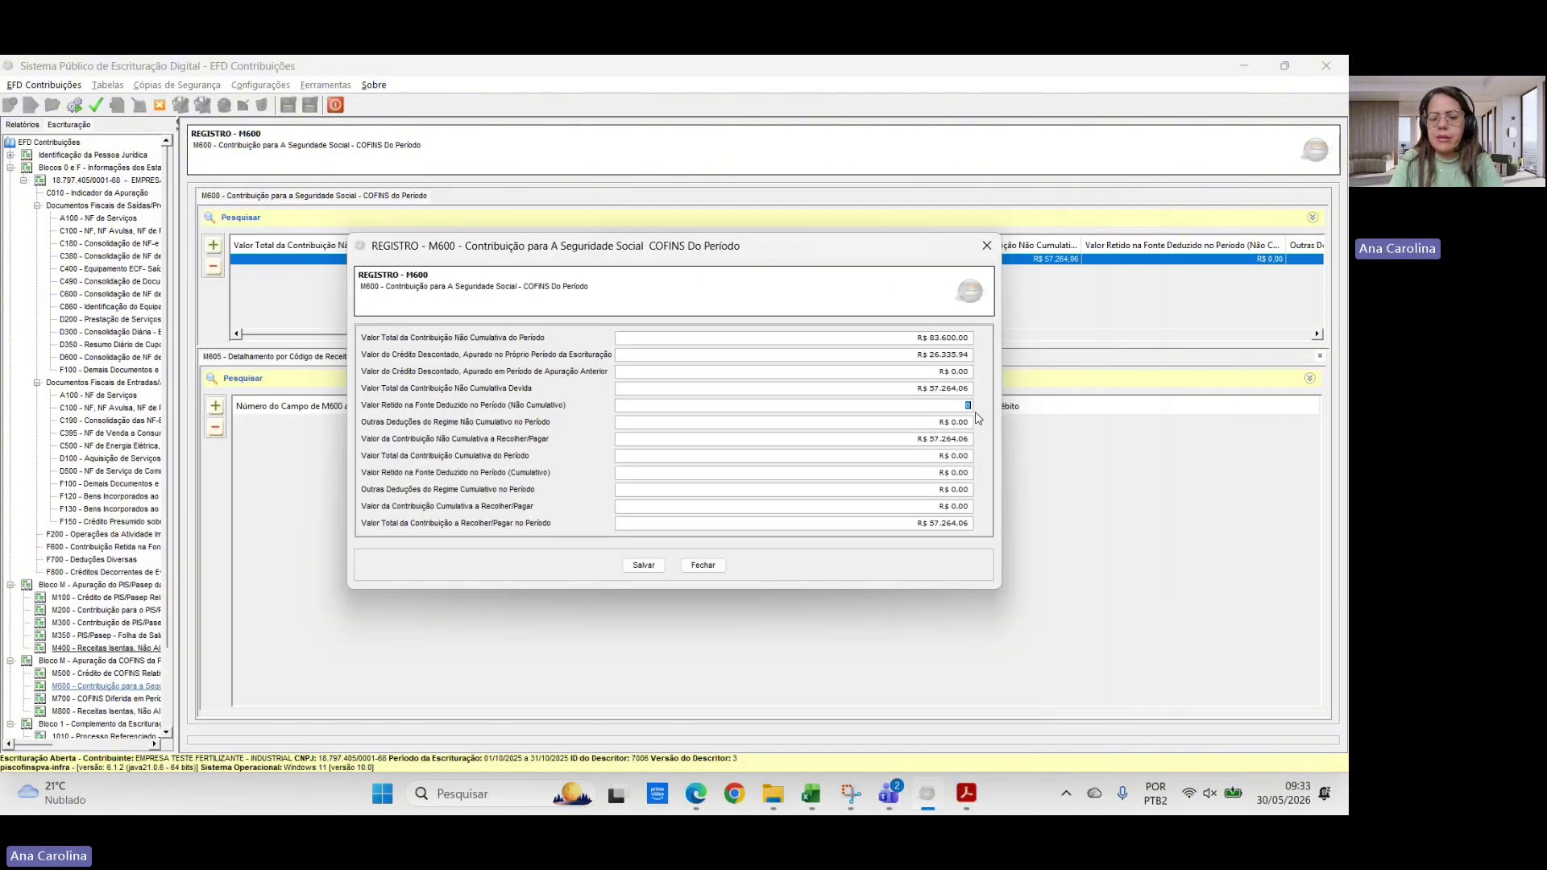
{"action": "type", "text": "8."}
{"action": "type", "text": "550"}
{"action": "key", "text": "Tab"}
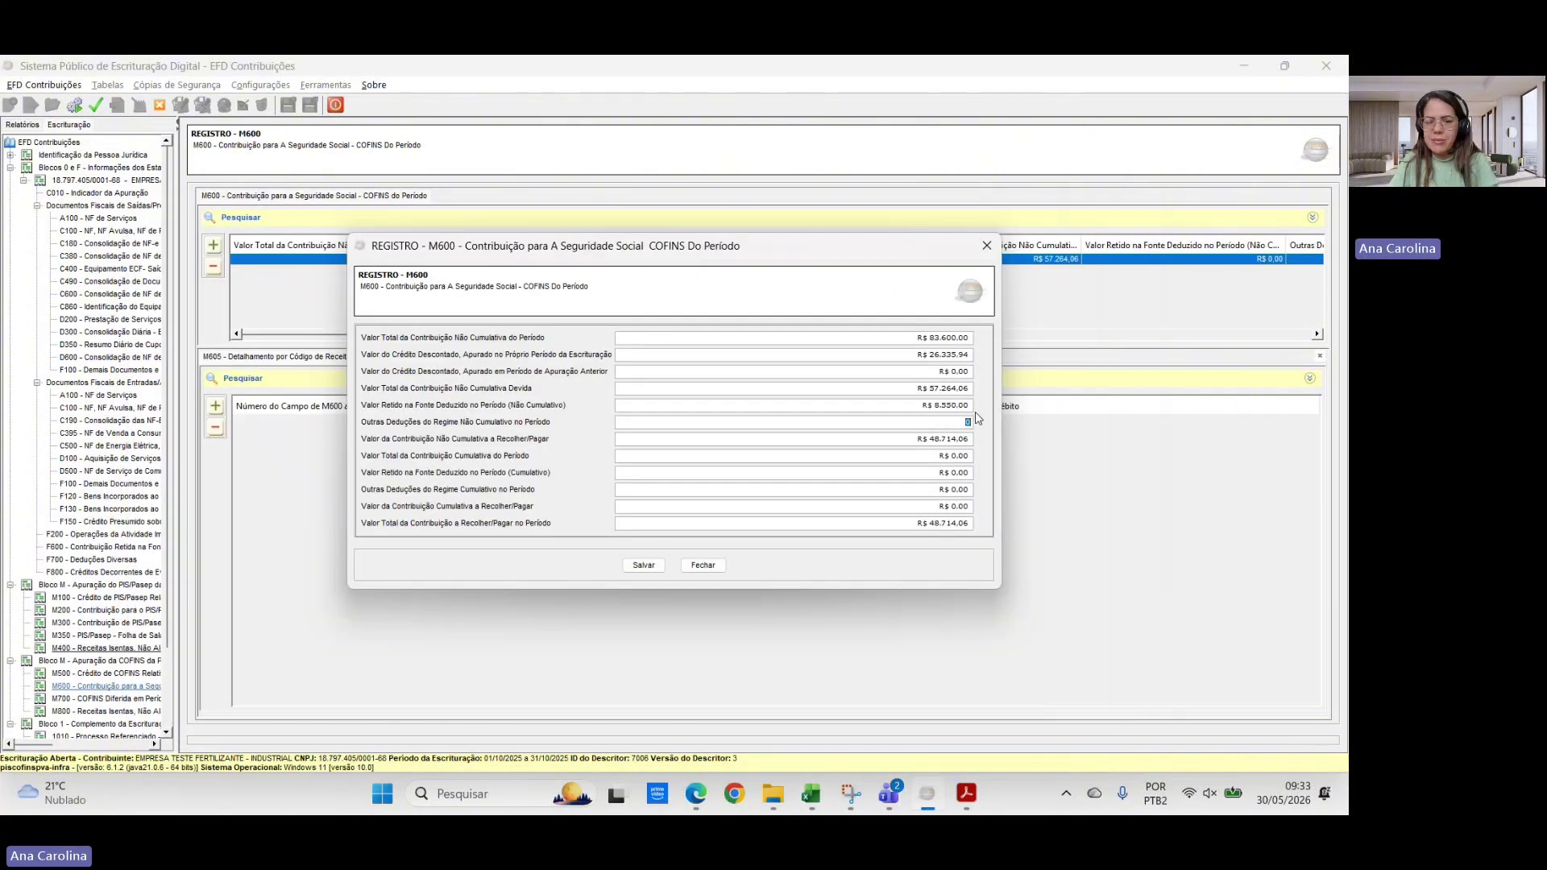
{"action": "left_click", "coordinate": [644, 565]}
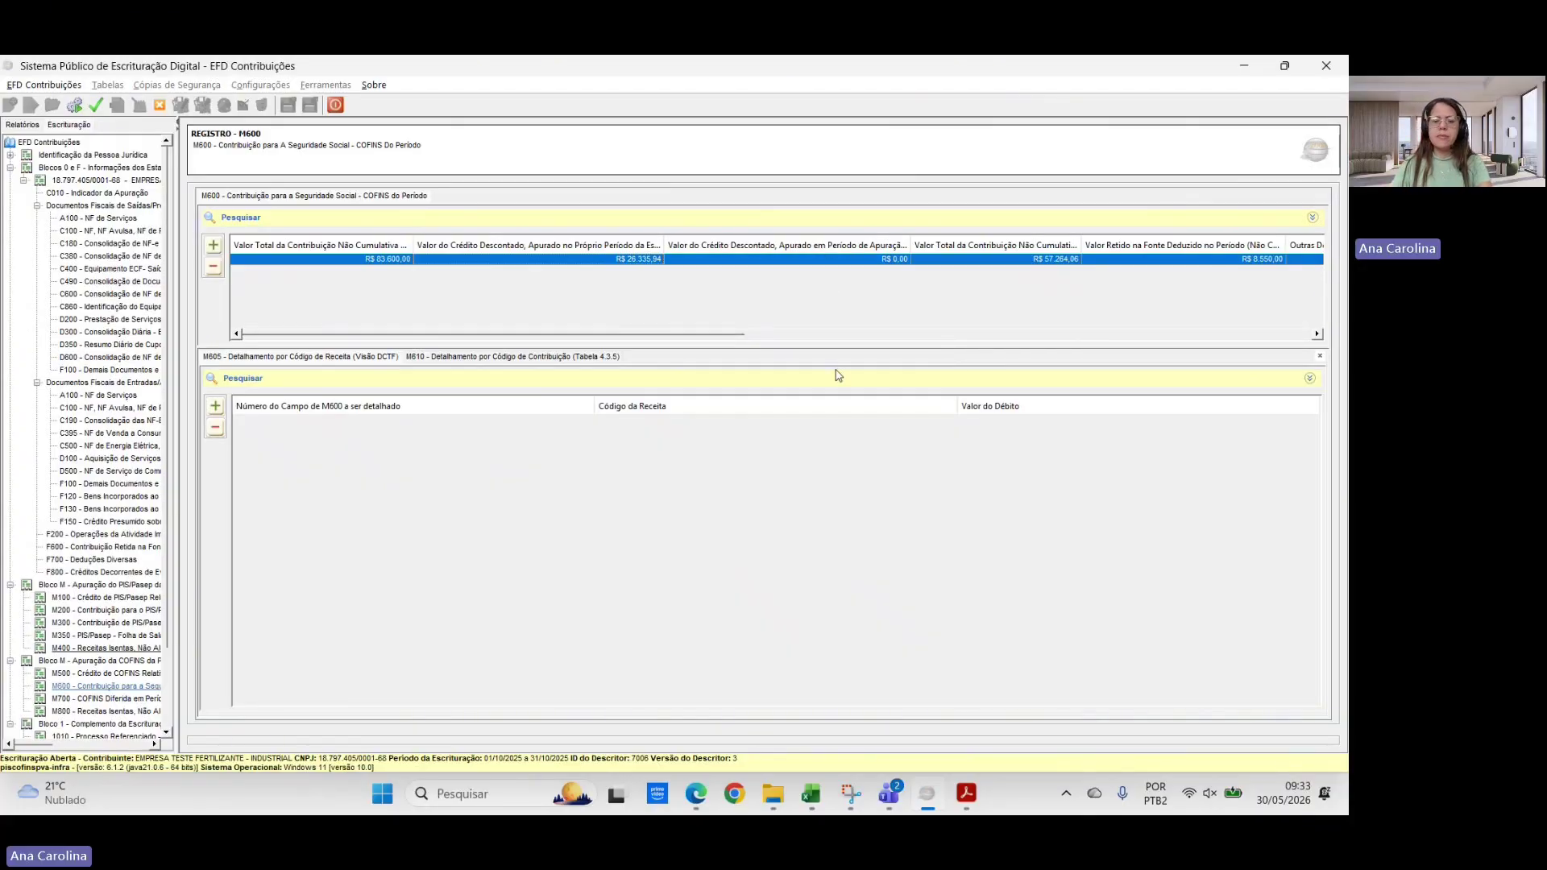
- Review the correction items listed on page 3 of the exercise PDF and return to EFD Contribuições
{"action": "key", "text": "alt+Tab"}
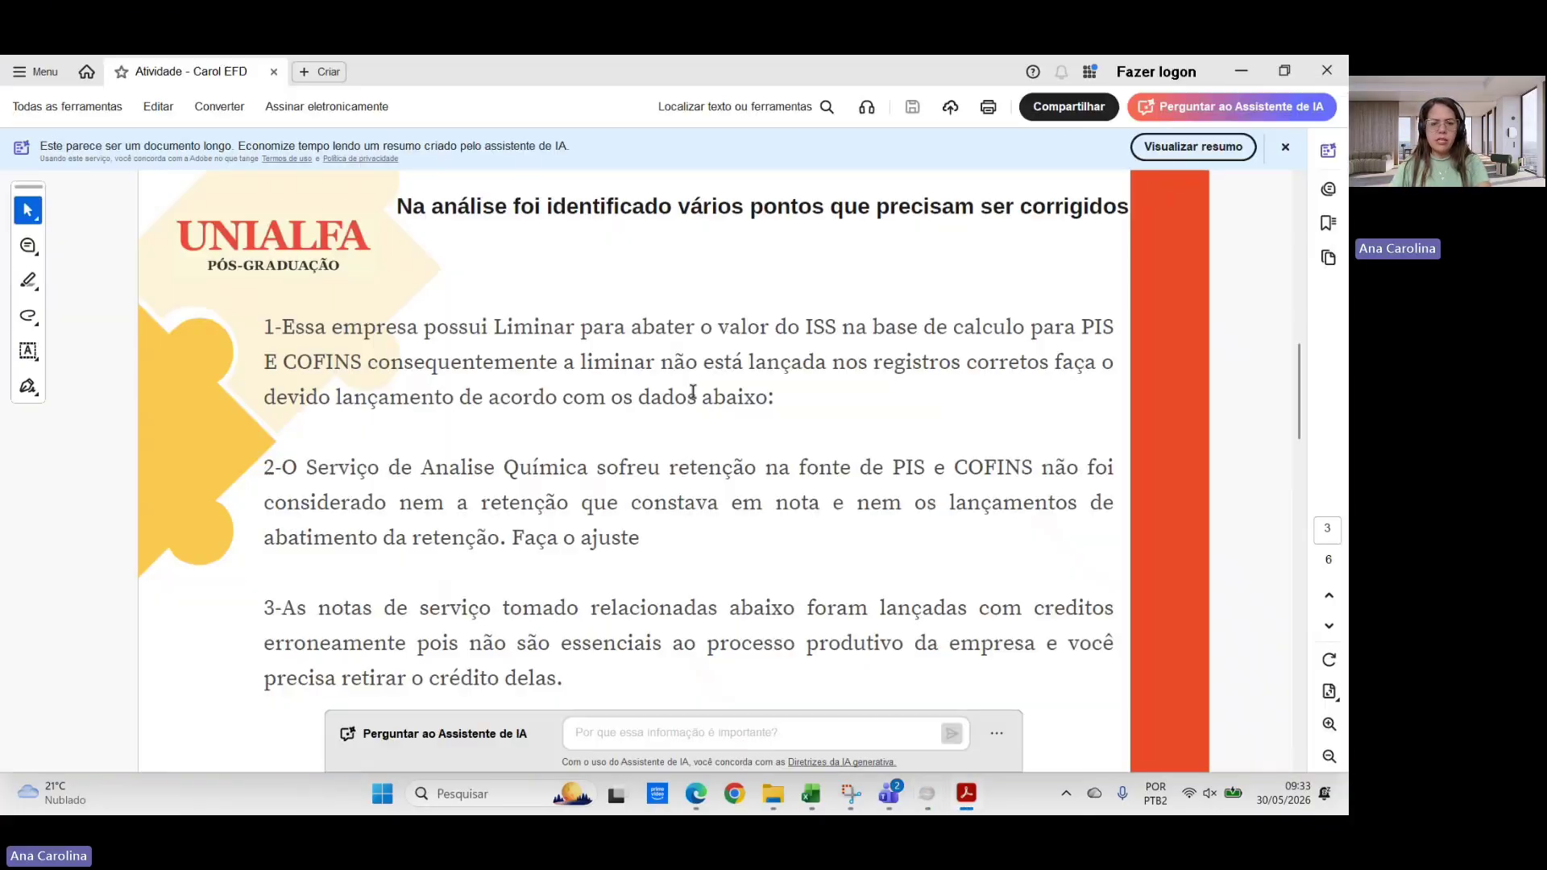
{"action": "scroll", "coordinate": [696, 413], "scroll_direction": "down", "scroll_amount": 1}
{"action": "scroll", "coordinate": [718, 412], "scroll_direction": "up", "scroll_amount": 1}
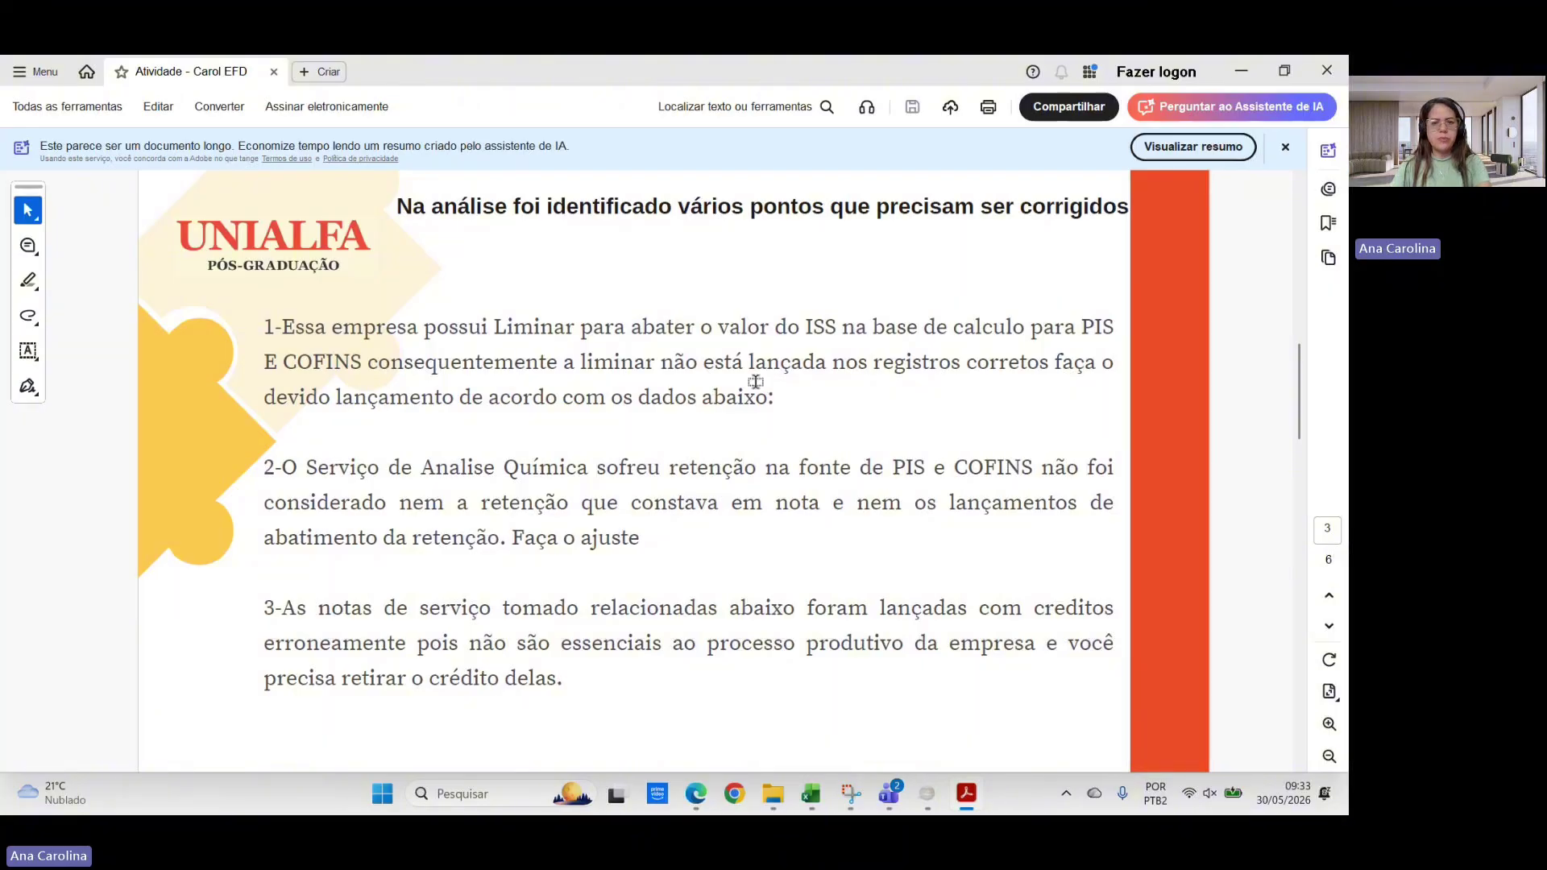
{"action": "key", "text": "alt+Tab"}
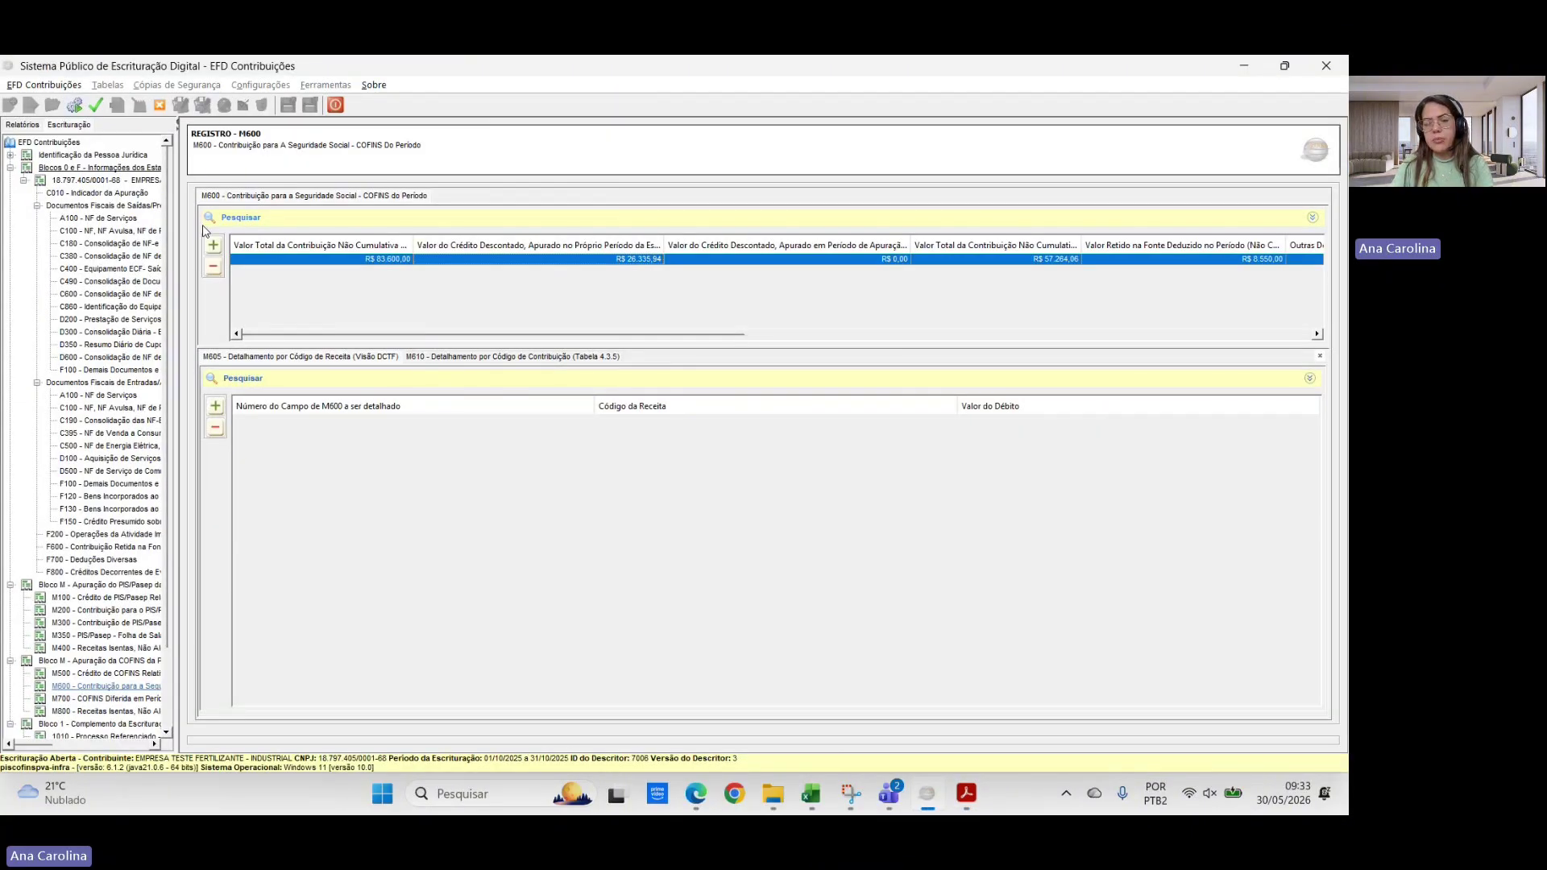
- Regenerate the period's PIS/COFINS contribution and credit assessment records in the bookkeeping
{"action": "left_click", "coordinate": [74, 107]}
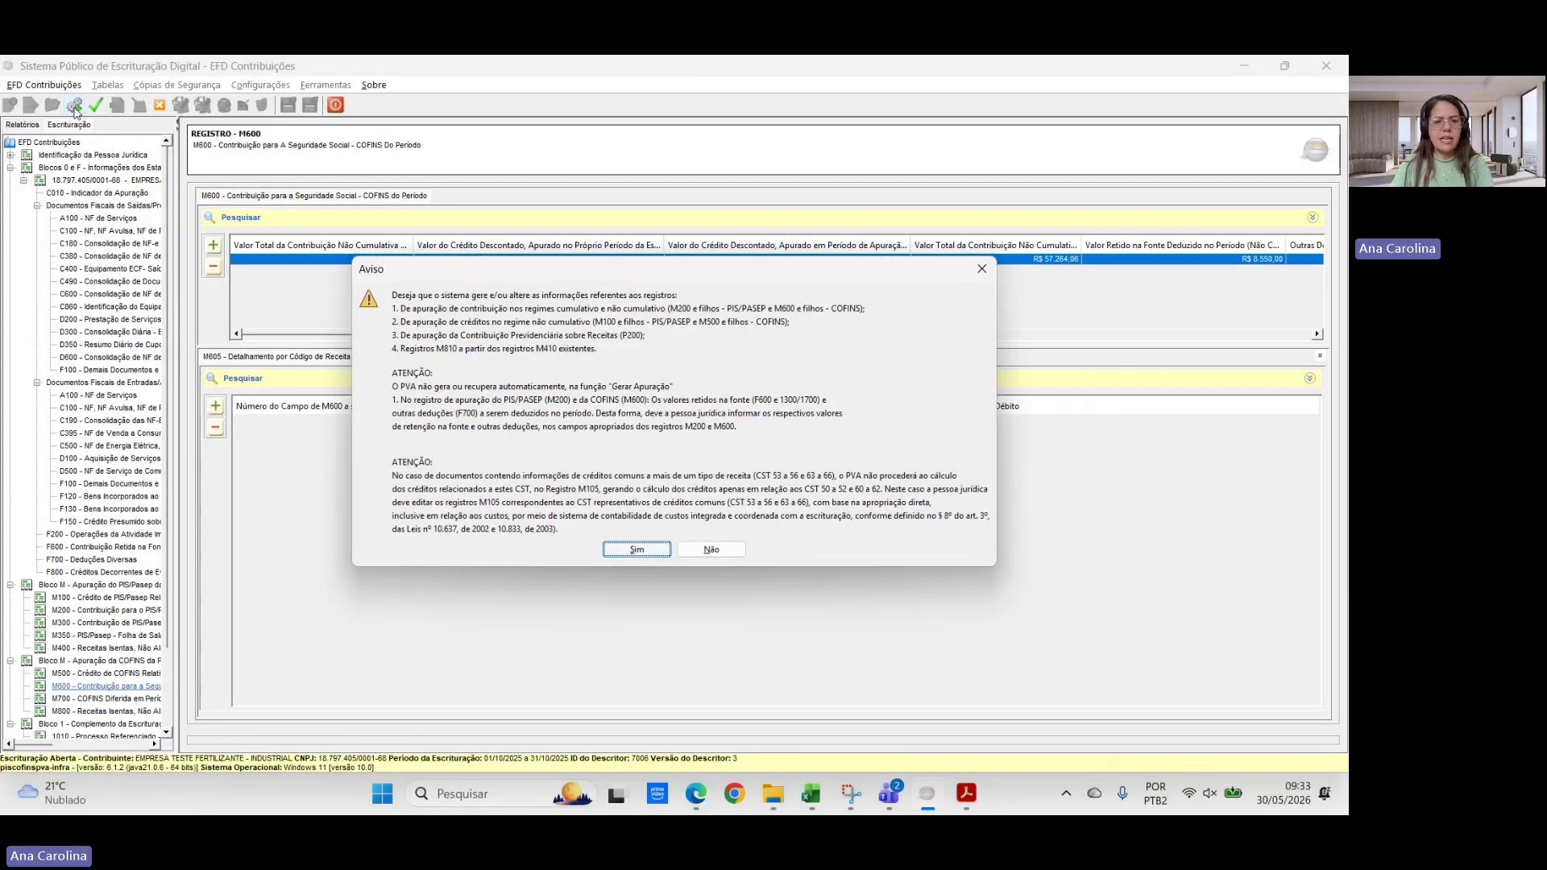
{"action": "left_click", "coordinate": [634, 552]}
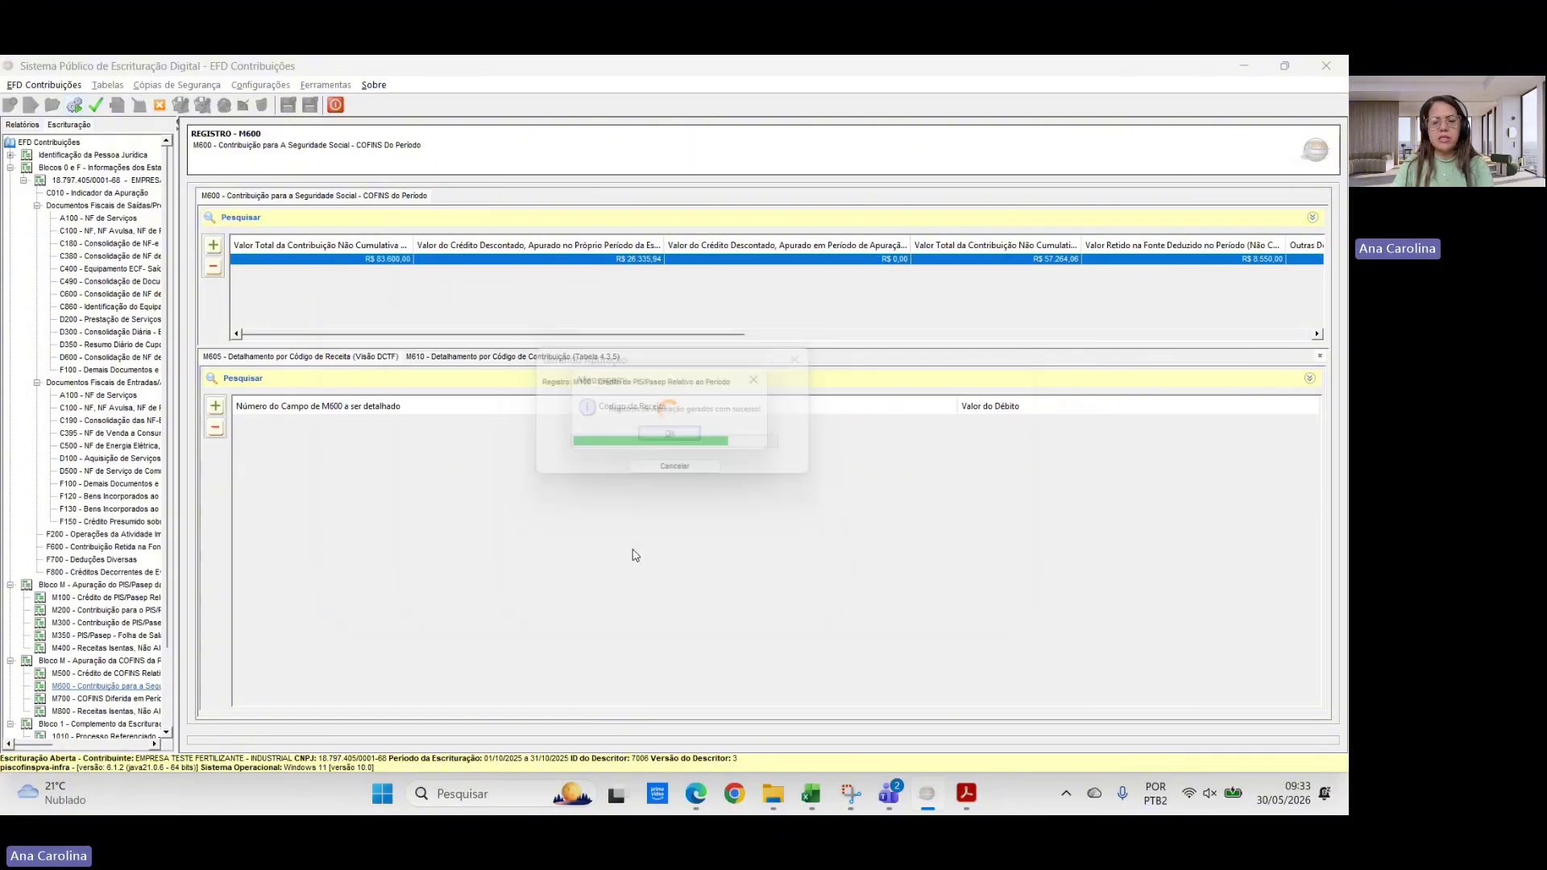
{"action": "left_click", "coordinate": [670, 437]}
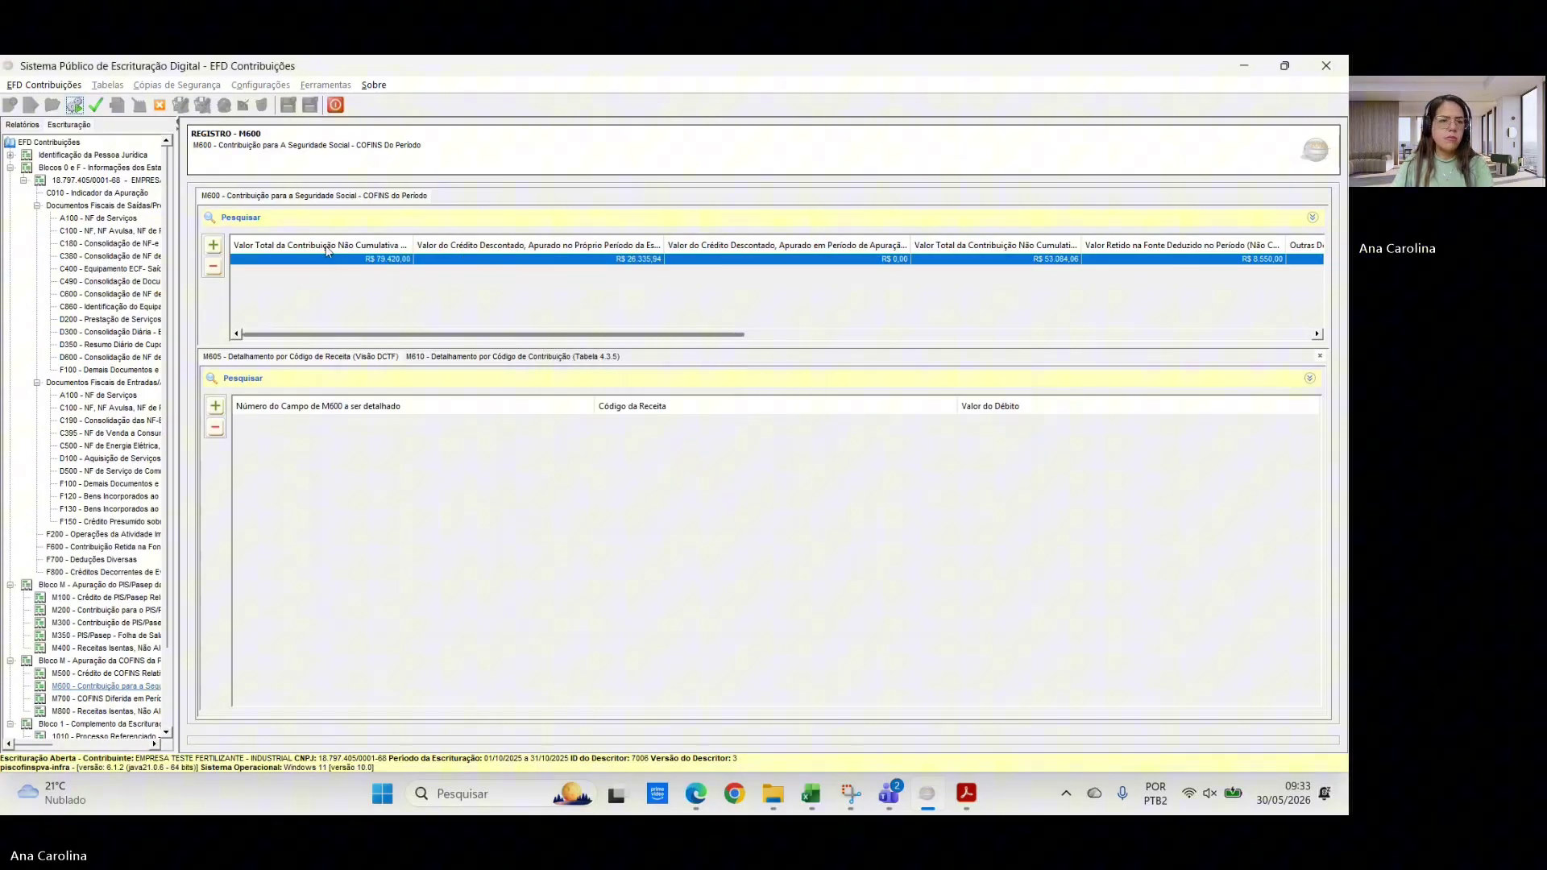
- Validate the bookkeeping and display the detailed errors in the validation report, including the F600, M200 and M600 entries
{"action": "left_click", "coordinate": [96, 104]}
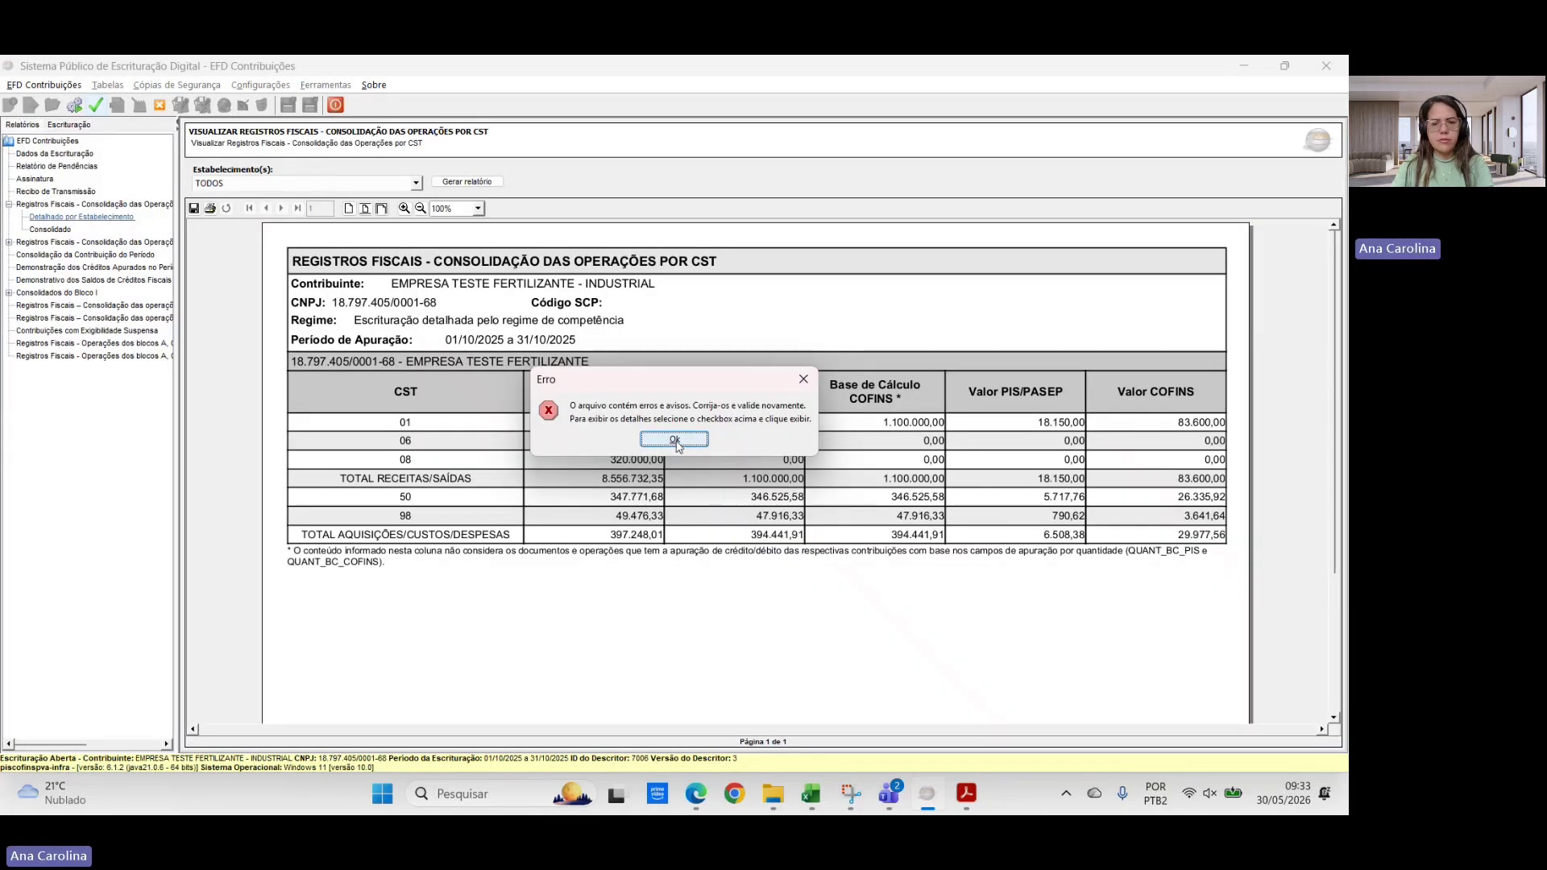
{"action": "left_click", "coordinate": [675, 443]}
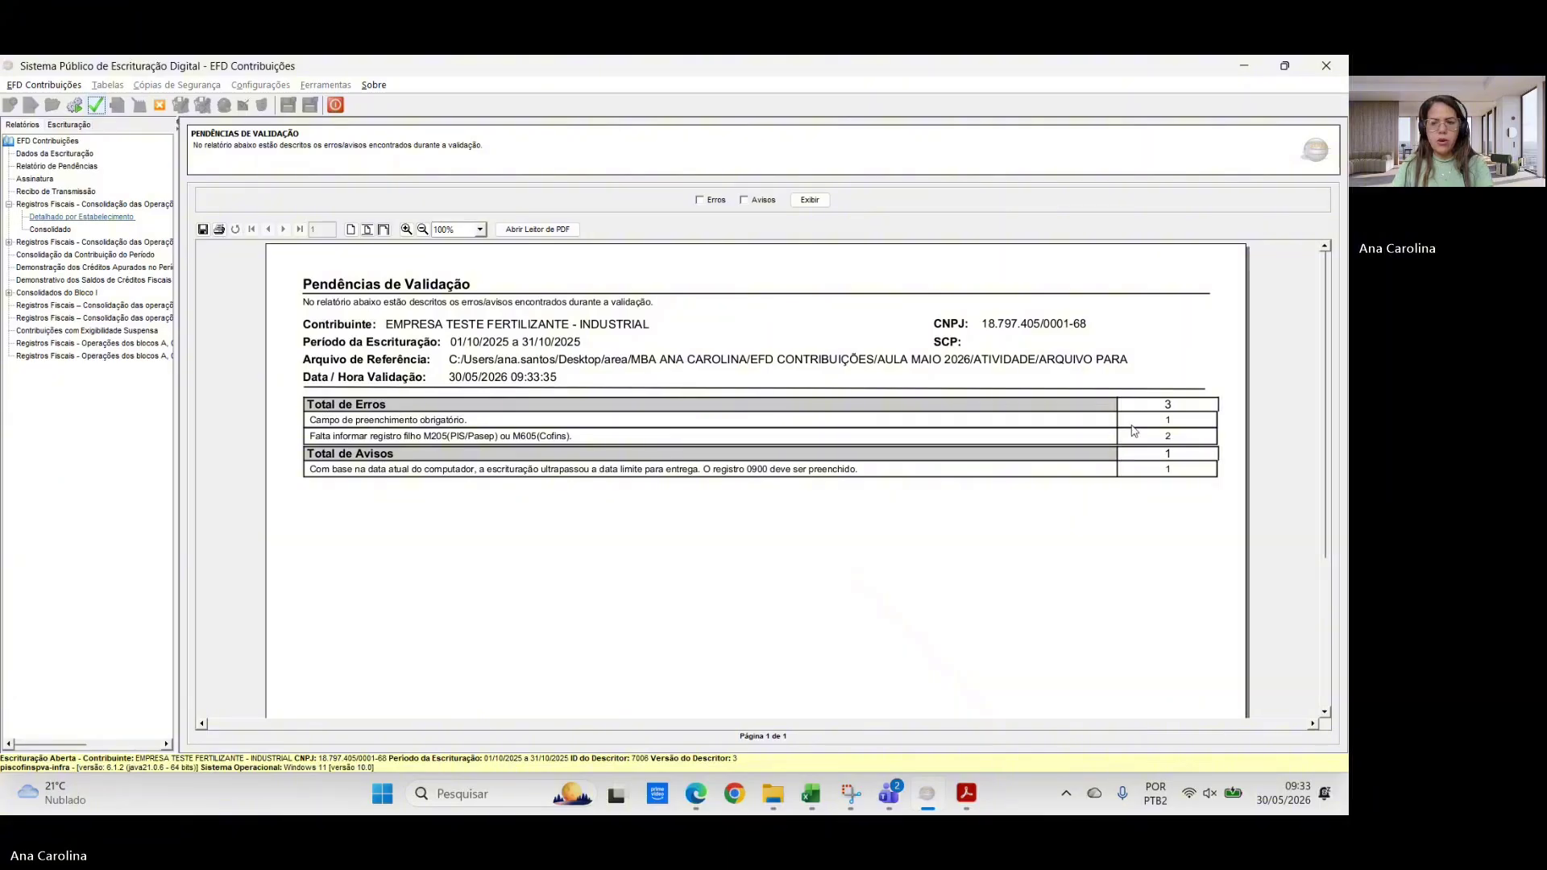
{"action": "left_click", "coordinate": [699, 200]}
{"action": "left_click", "coordinate": [810, 200]}
{"action": "scroll", "coordinate": [611, 517], "scroll_direction": "down", "scroll_amount": 1}
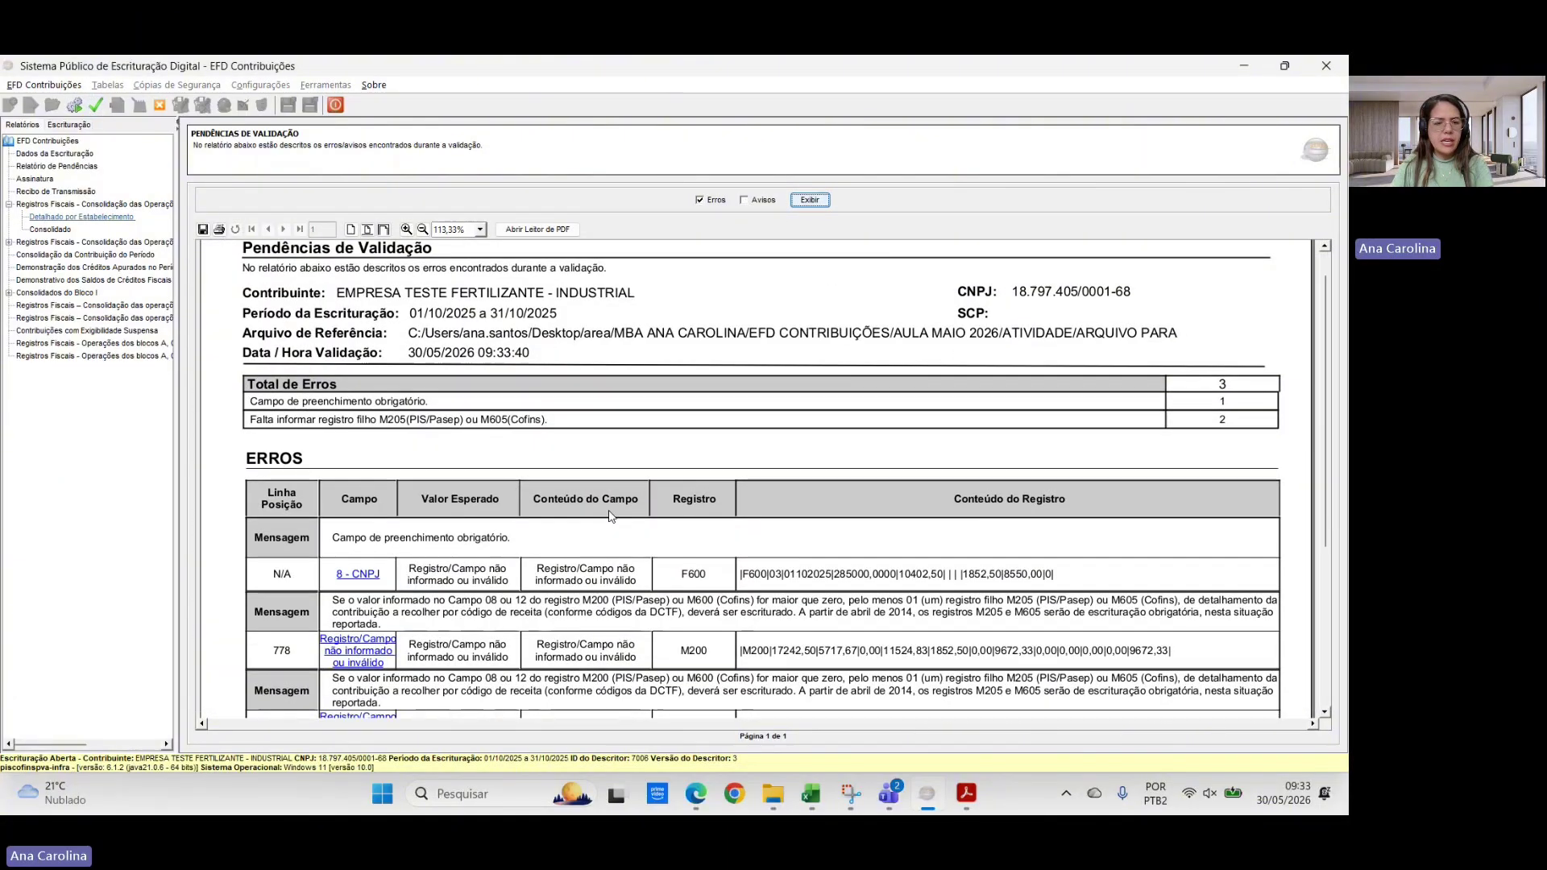
{"action": "scroll", "coordinate": [611, 516], "scroll_direction": "down", "scroll_amount": 1}
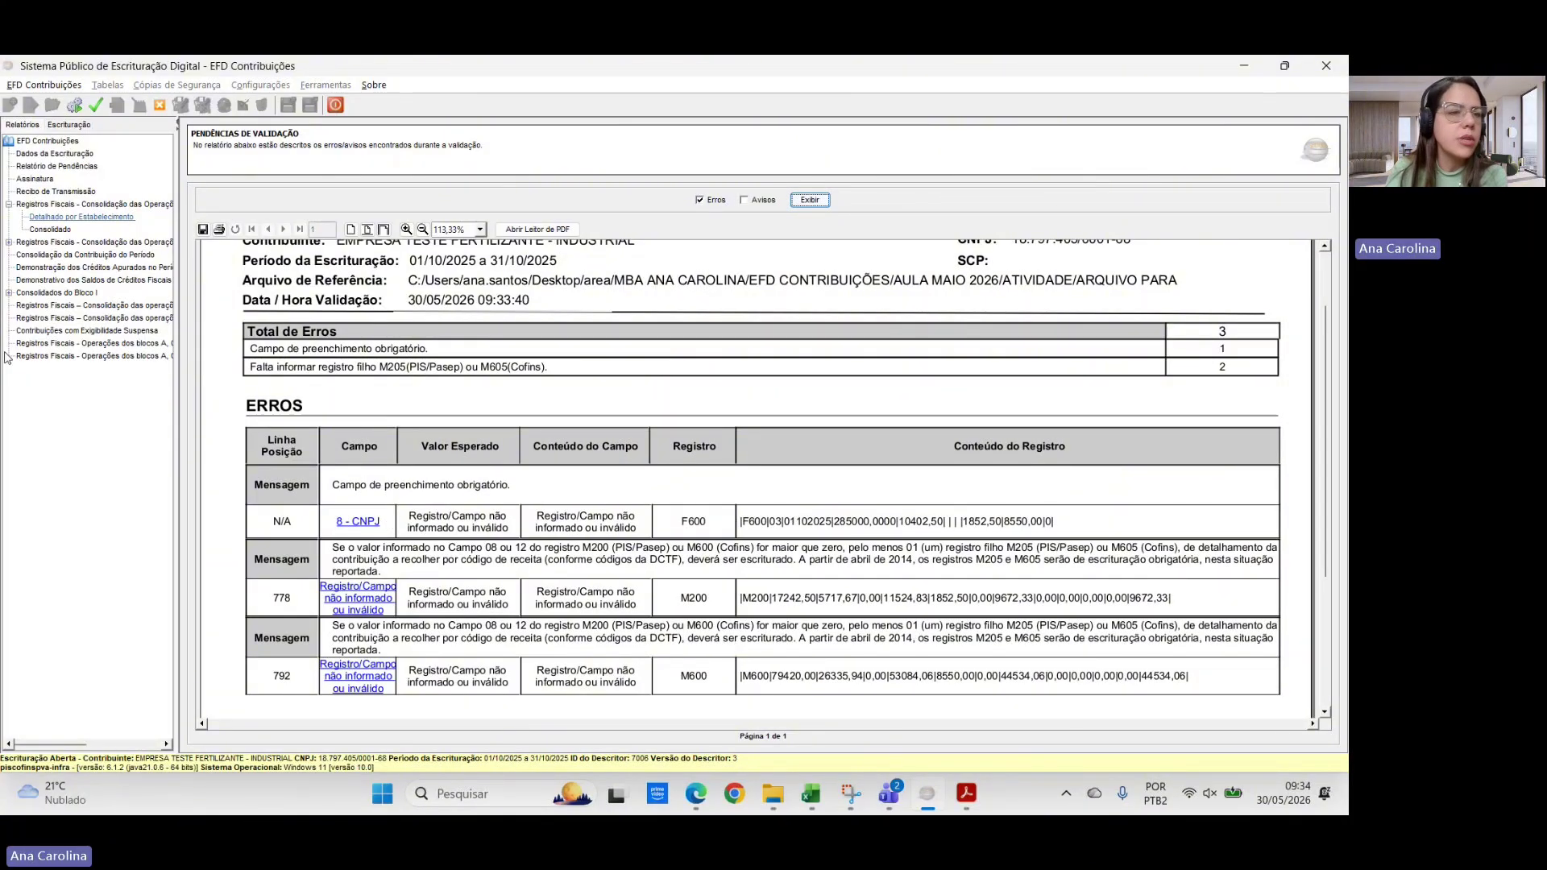
- Return to the Escrituração record tree and consult item 3 of the exercise PDF and its list of service invoices on page 4
{"action": "left_click", "coordinate": [68, 125]}
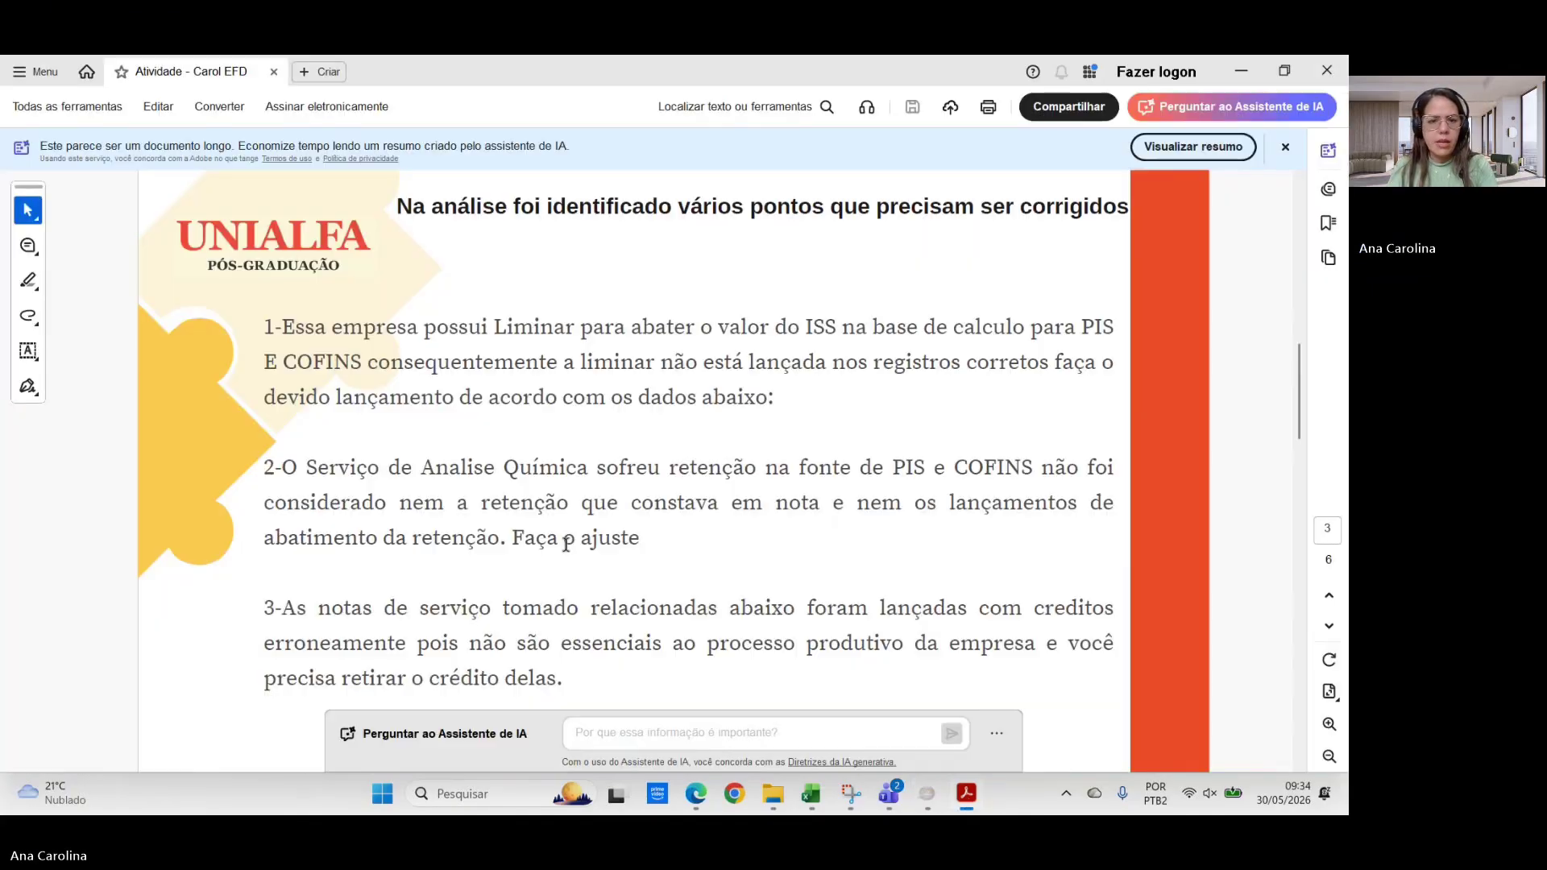
{"action": "left_click", "coordinate": [966, 798]}
{"action": "scroll", "coordinate": [556, 470], "scroll_direction": "down", "scroll_amount": 10}
{"action": "scroll", "coordinate": [554, 493], "scroll_direction": "up", "scroll_amount": 15}
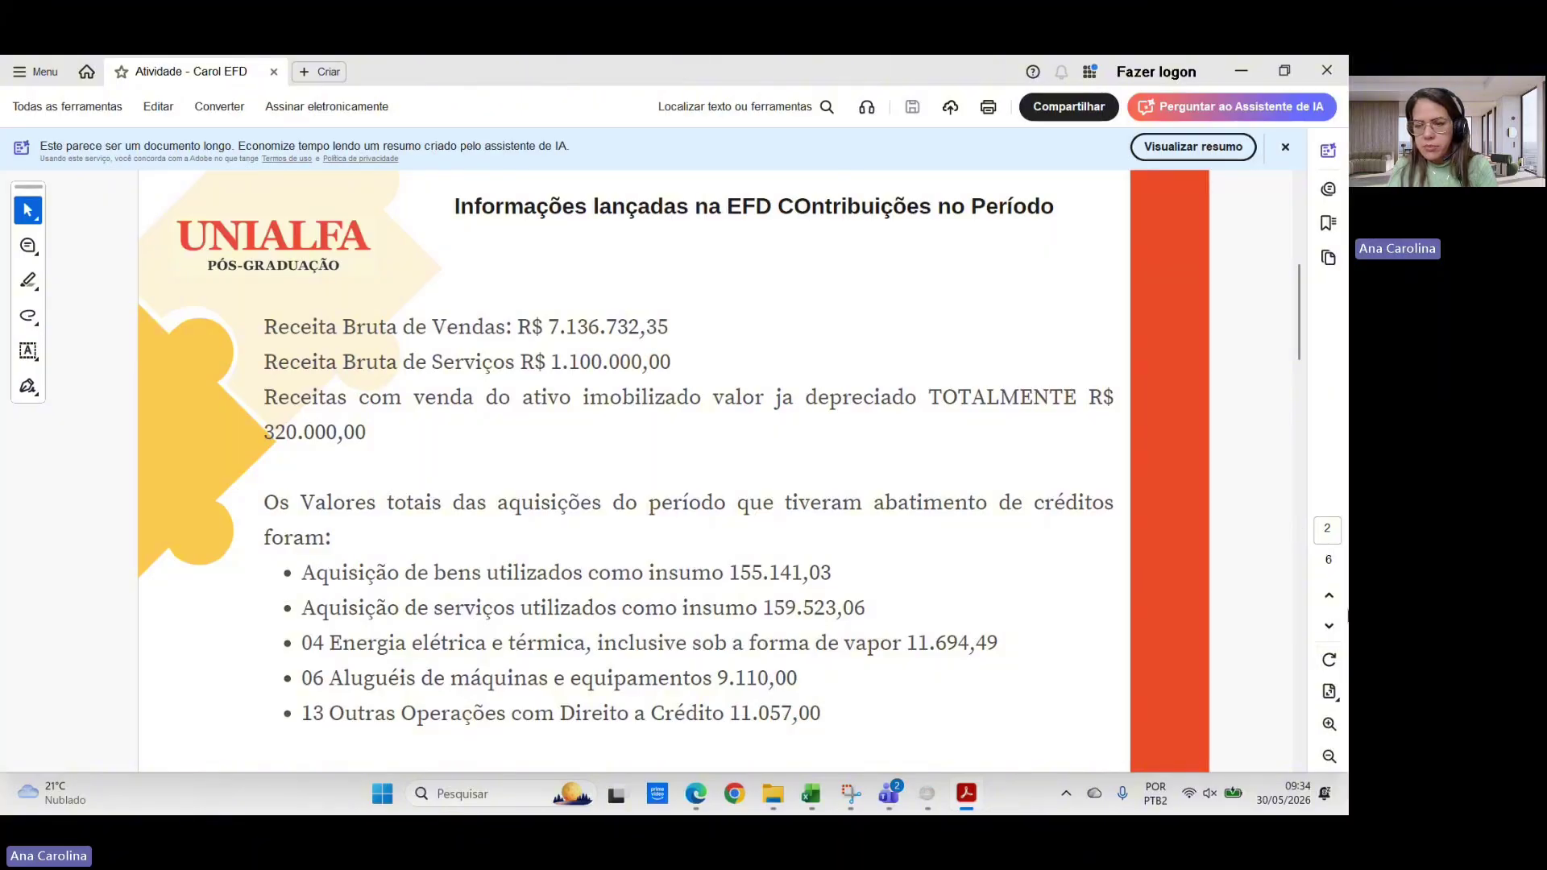
{"action": "left_click", "coordinate": [1329, 626]}
{"action": "left_click", "coordinate": [1334, 628]}
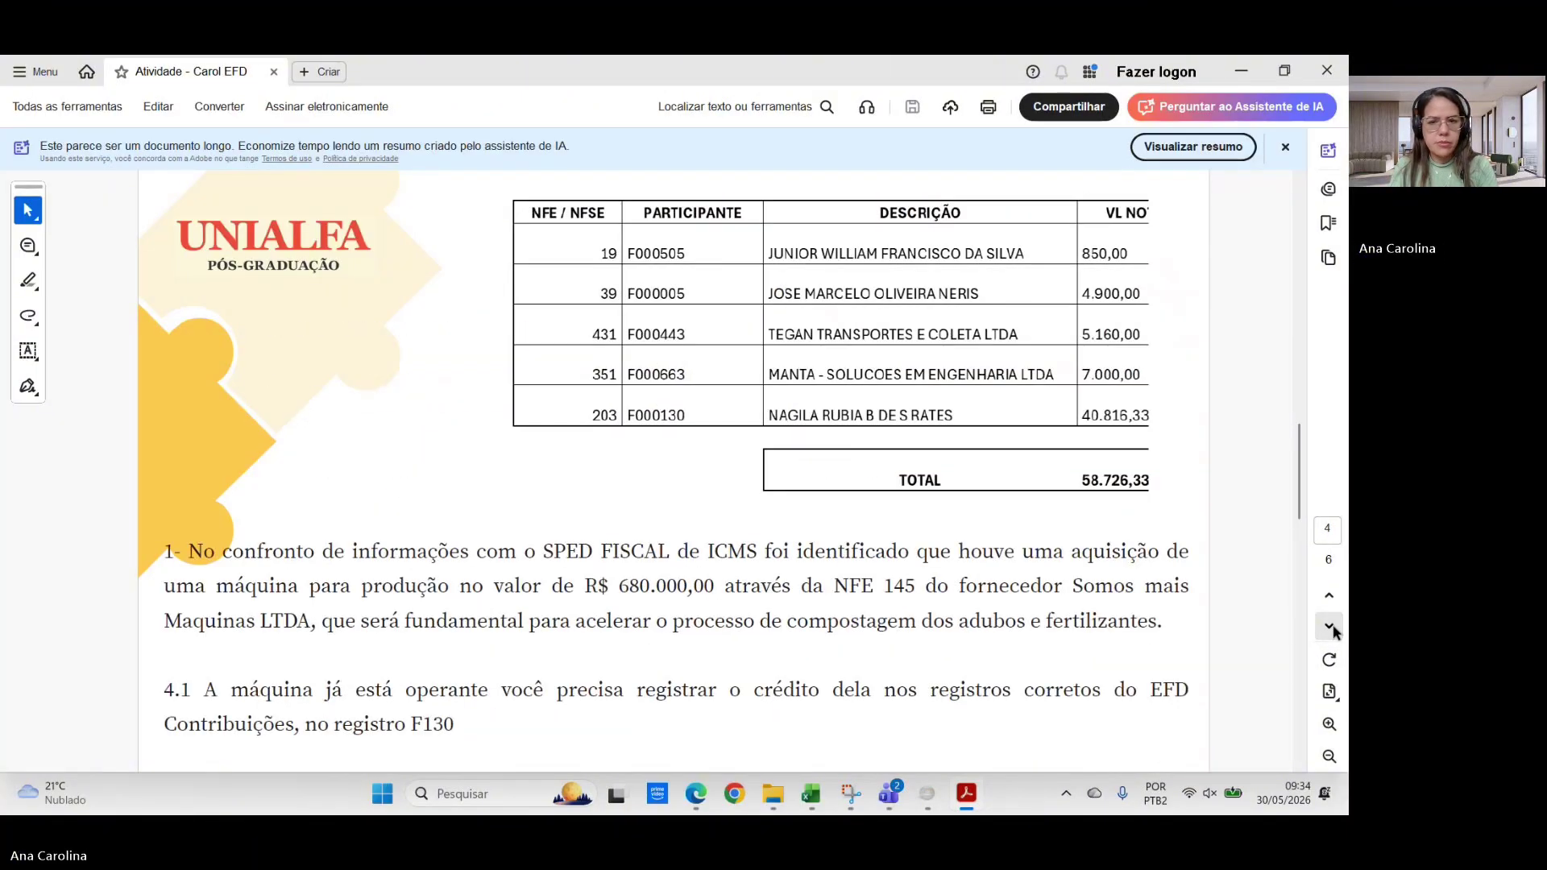
{"action": "left_click", "coordinate": [1329, 599]}
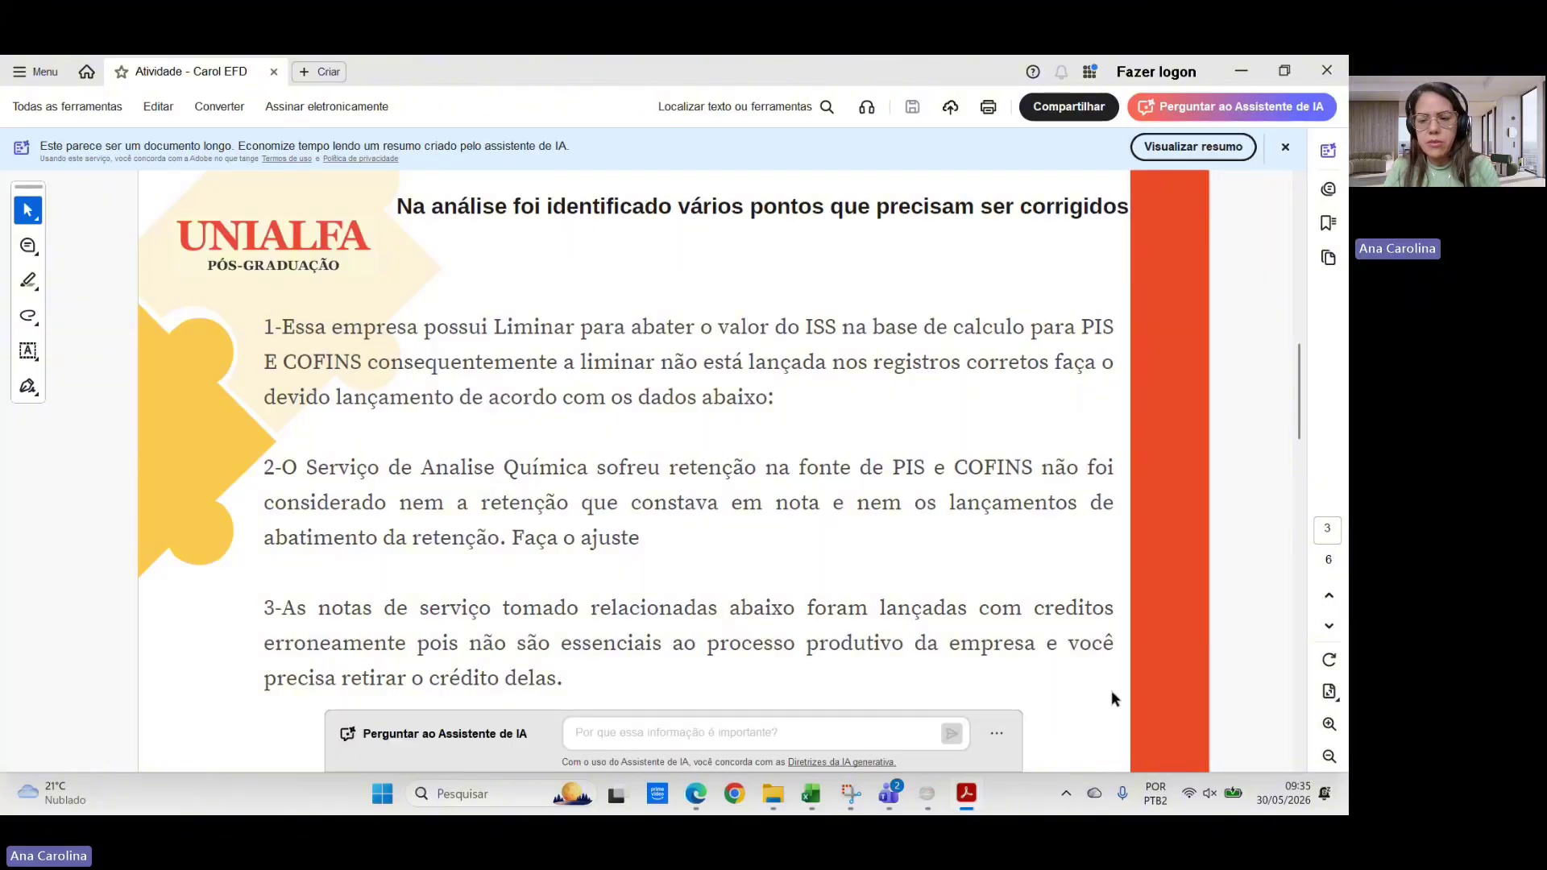
{"action": "left_click", "coordinate": [1329, 627]}
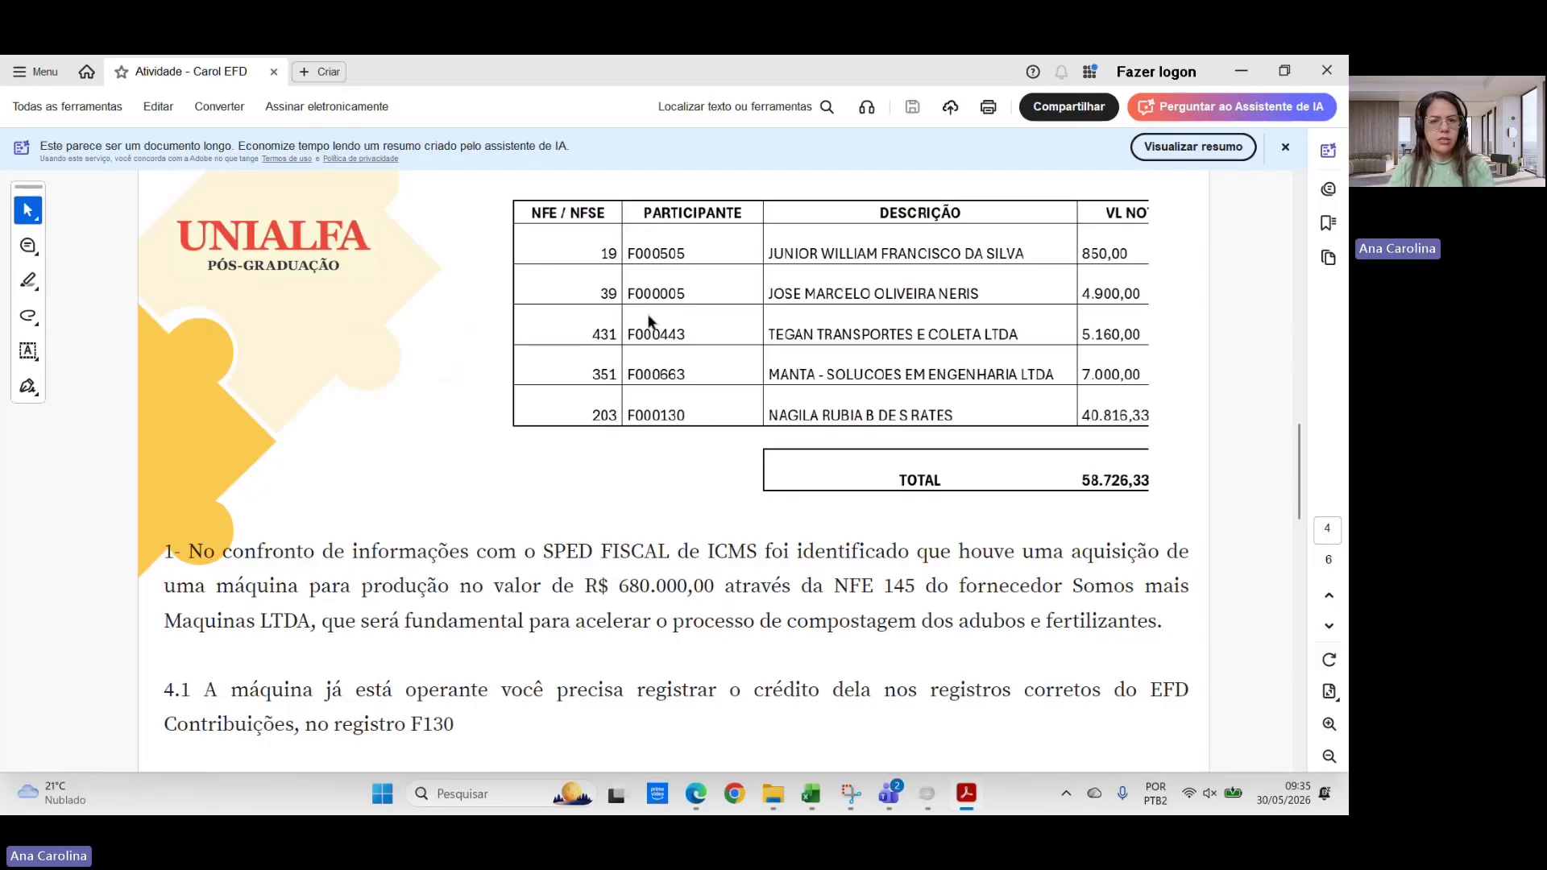
- Open the A100 service invoices under Entradas/Aquisições and search by Número do documento for 19
{"action": "key", "text": "alt+Tab"}
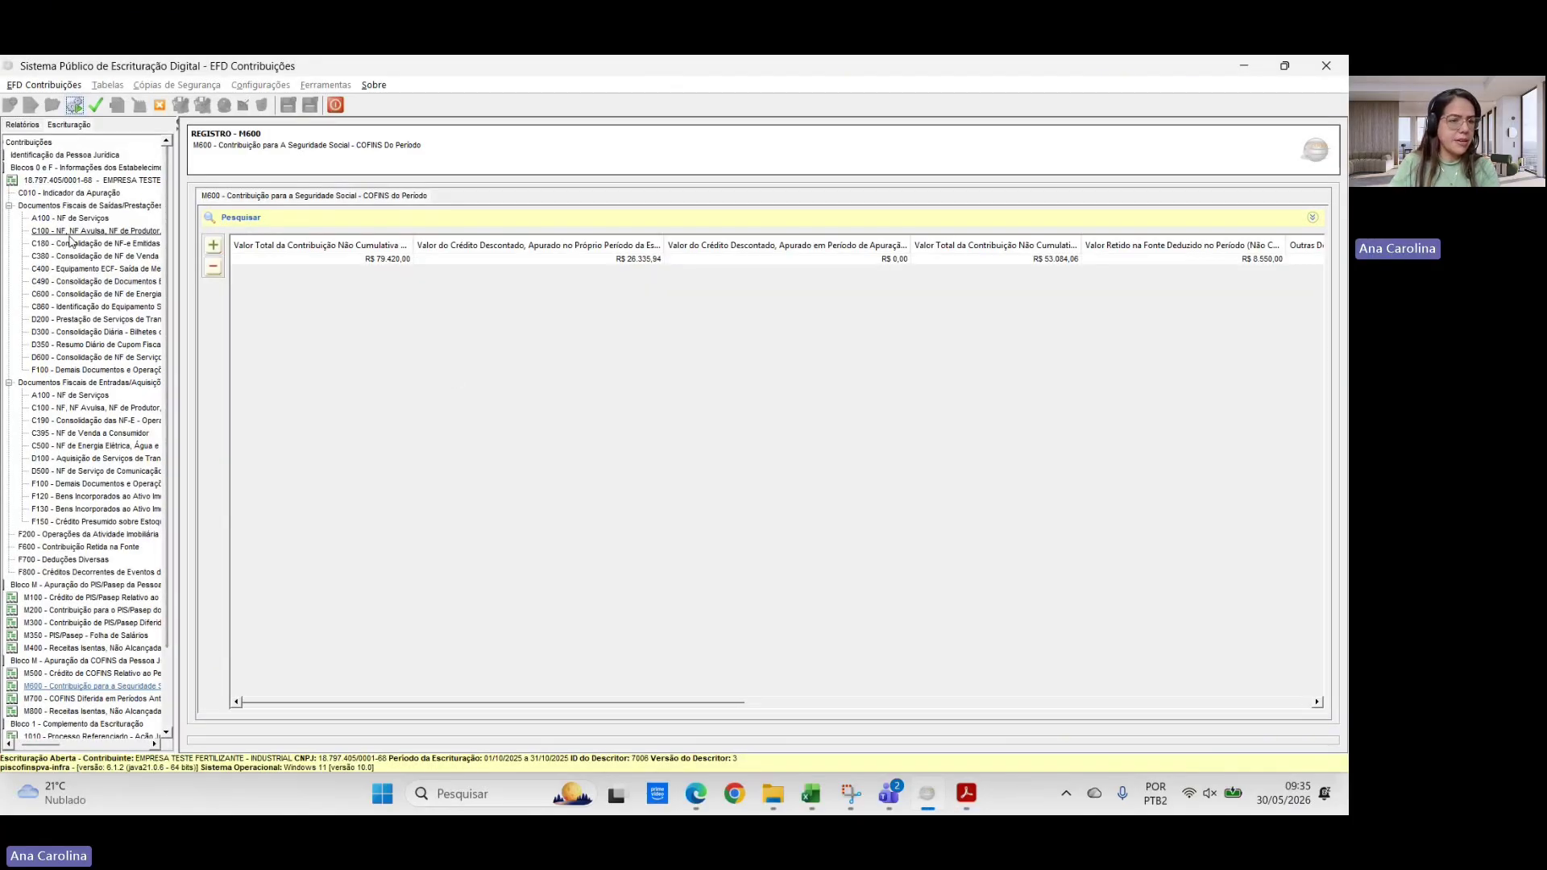
{"action": "left_click", "coordinate": [9, 206]}
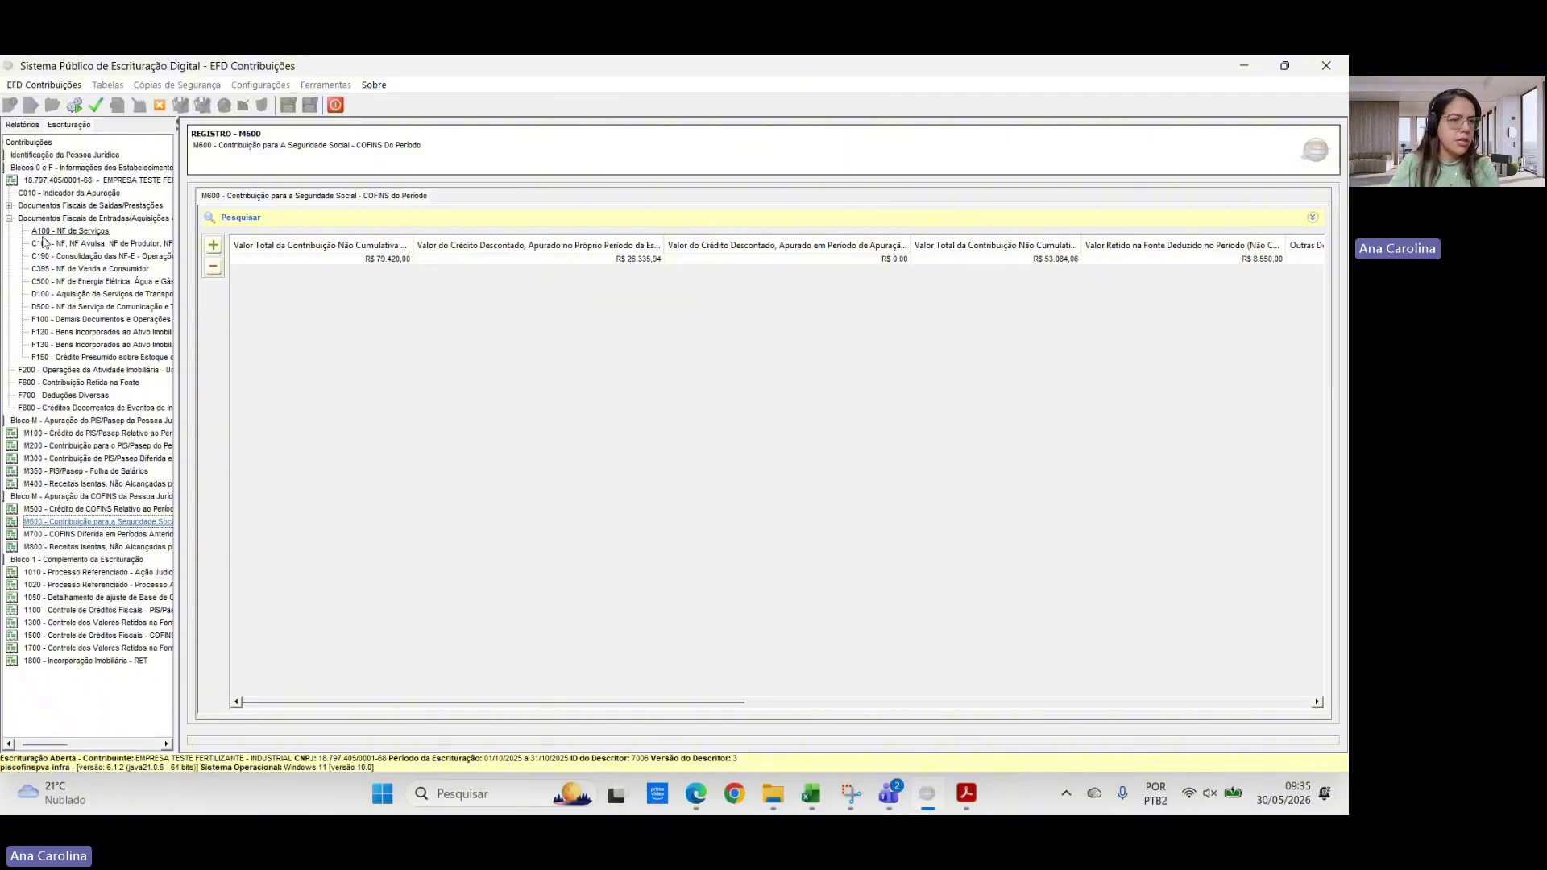
{"action": "left_click", "coordinate": [56, 232]}
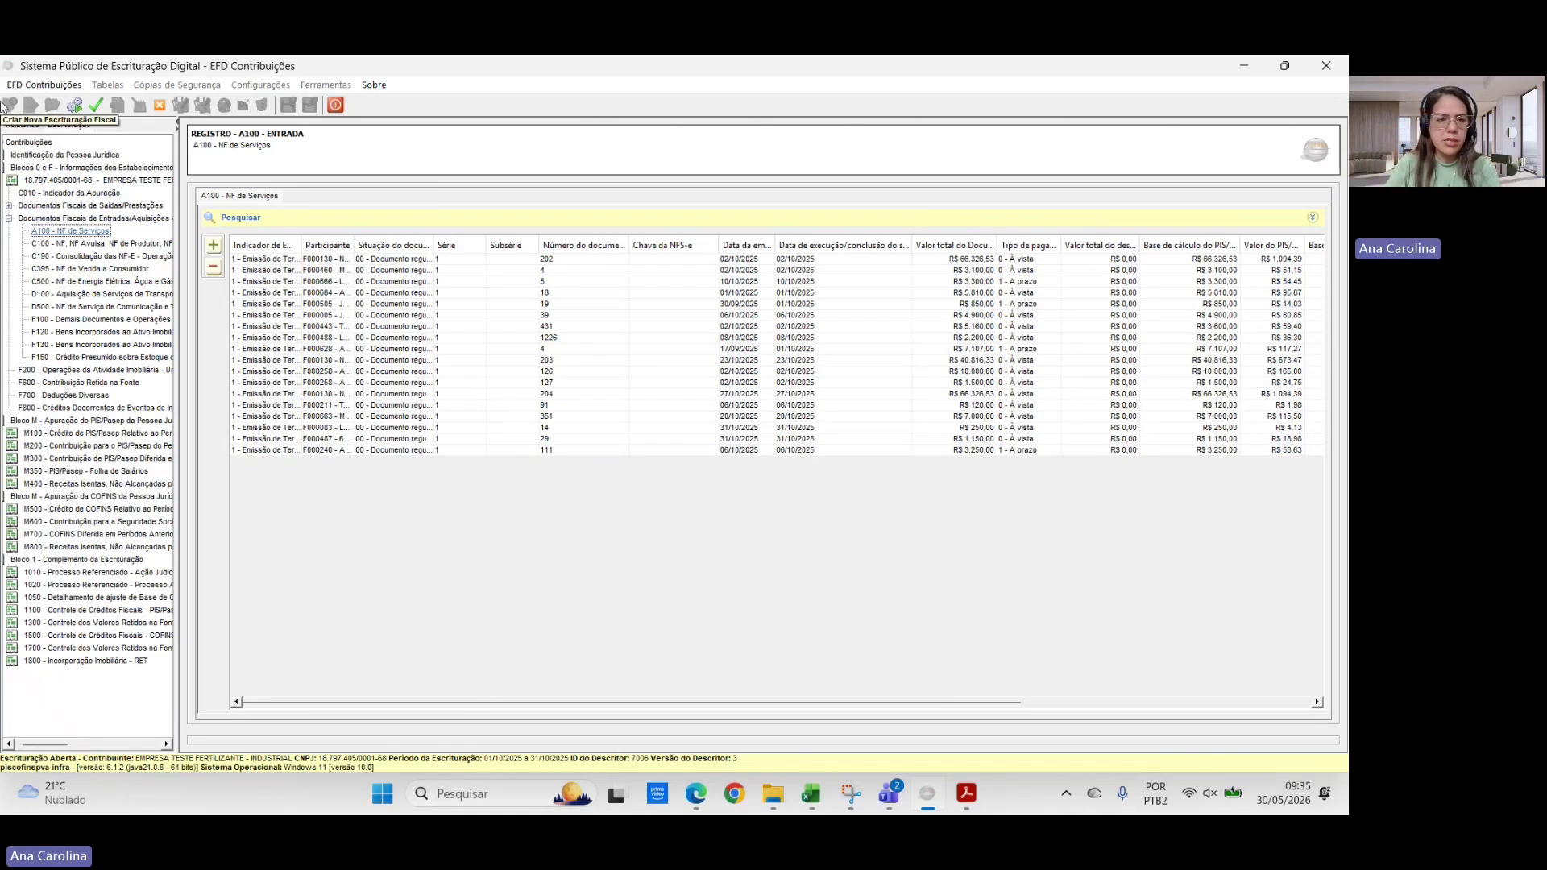
{"action": "left_click", "coordinate": [289, 218]}
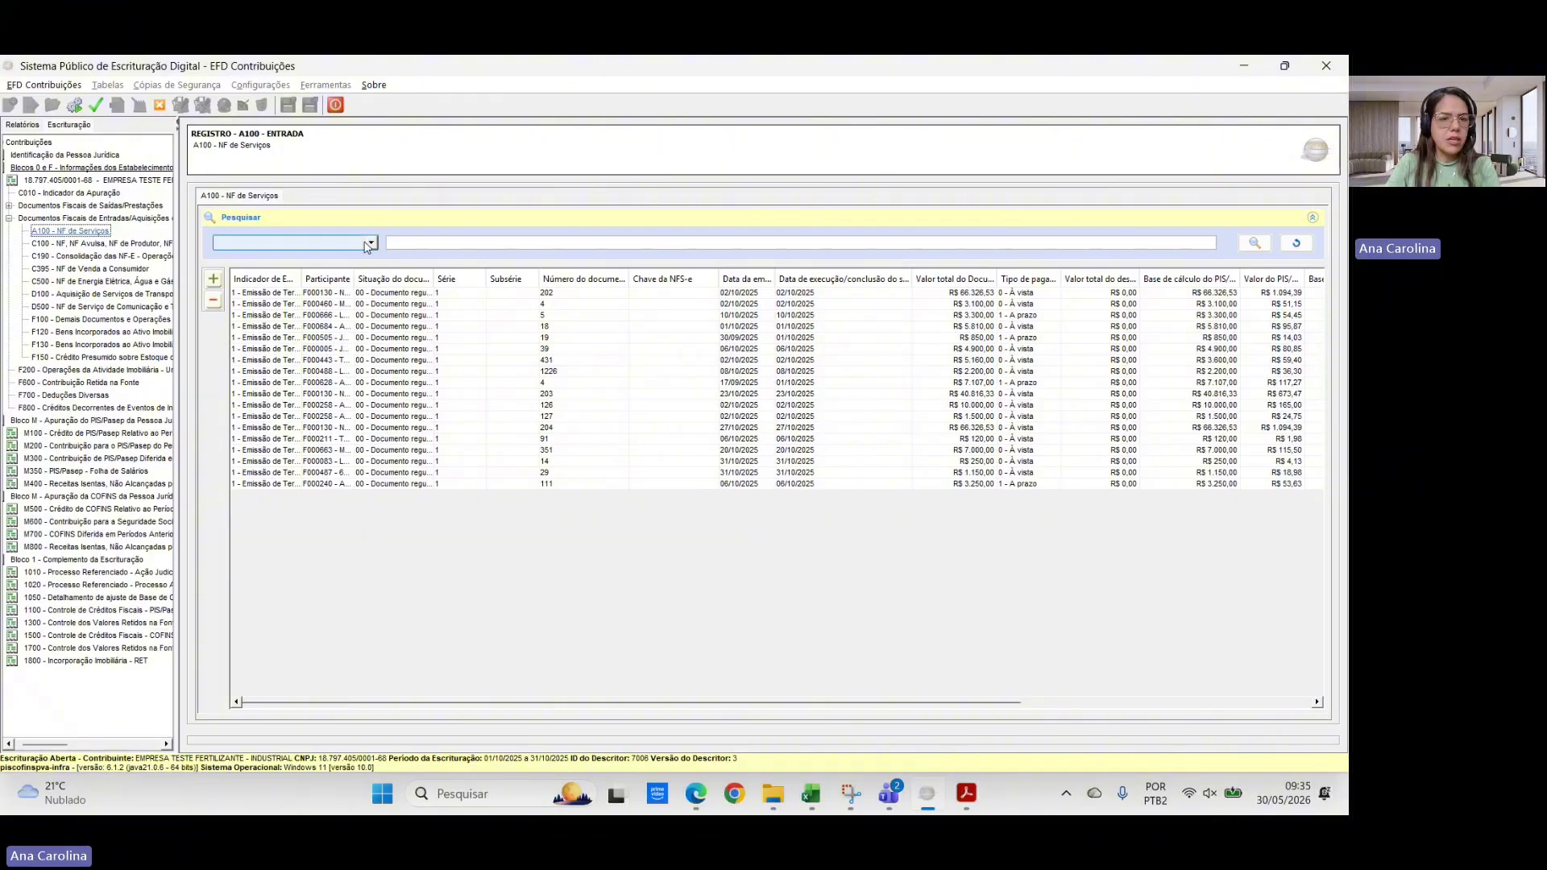
{"action": "left_click", "coordinate": [372, 243]}
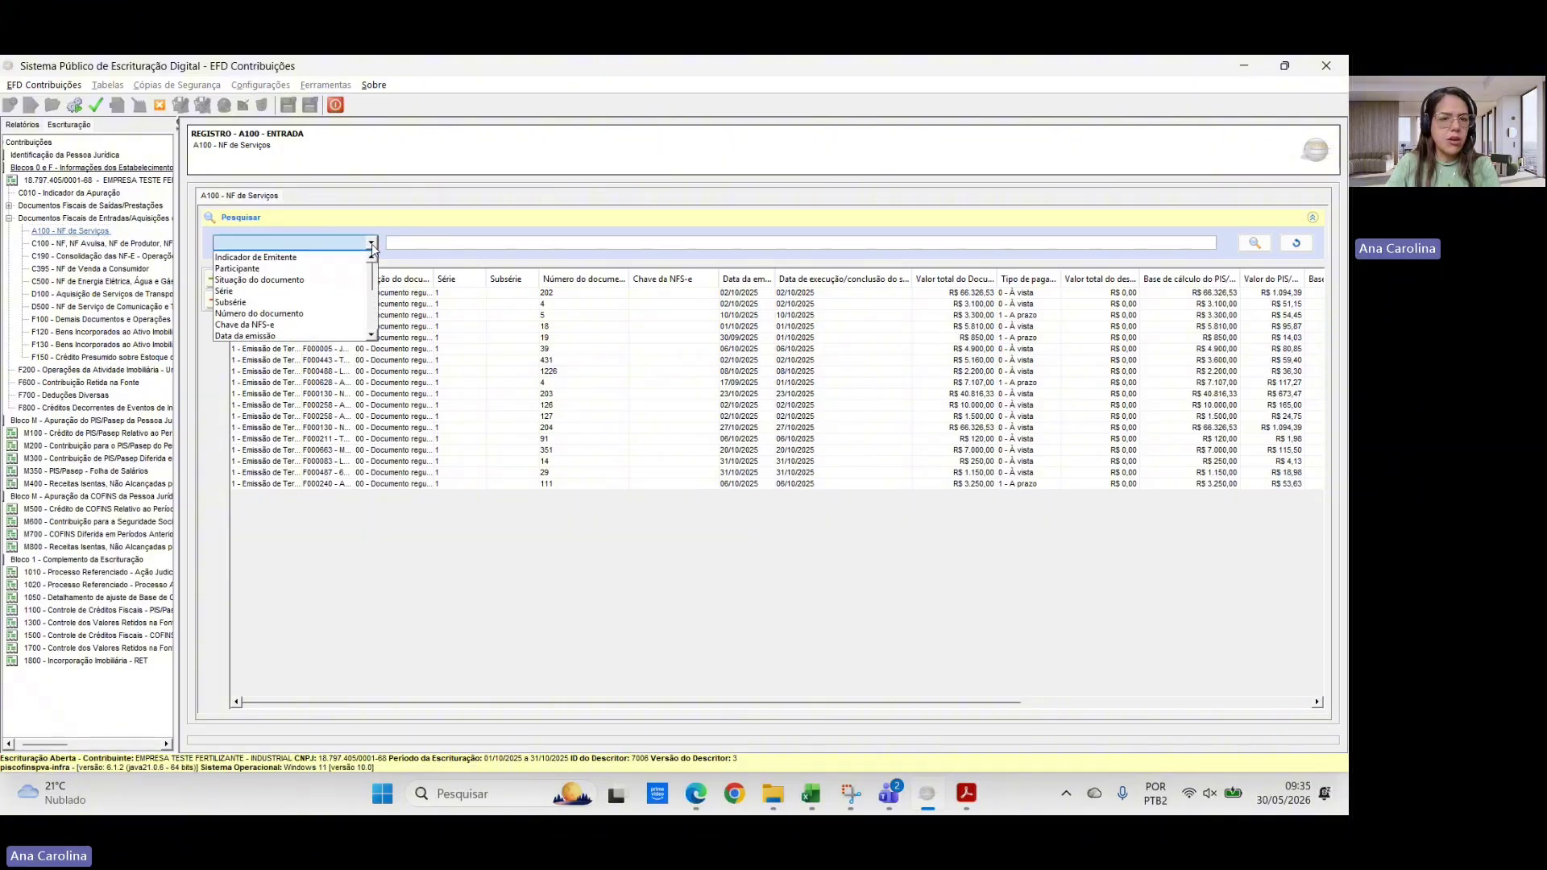
{"action": "left_click", "coordinate": [250, 313]}
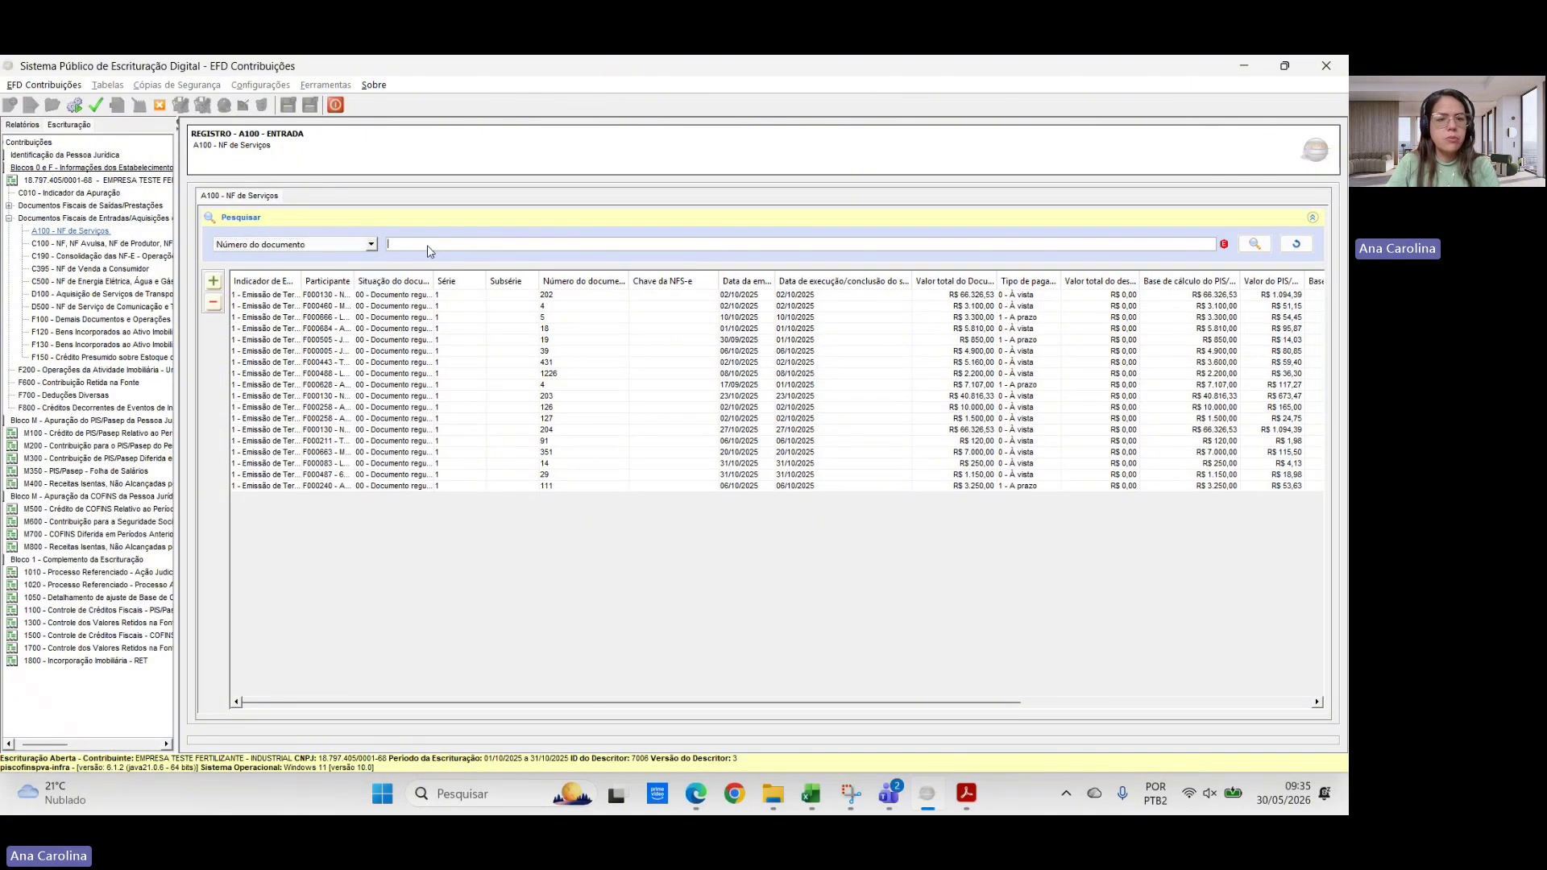
{"action": "key", "text": "alt+Tab"}
{"action": "key", "text": "alt+Tab"}
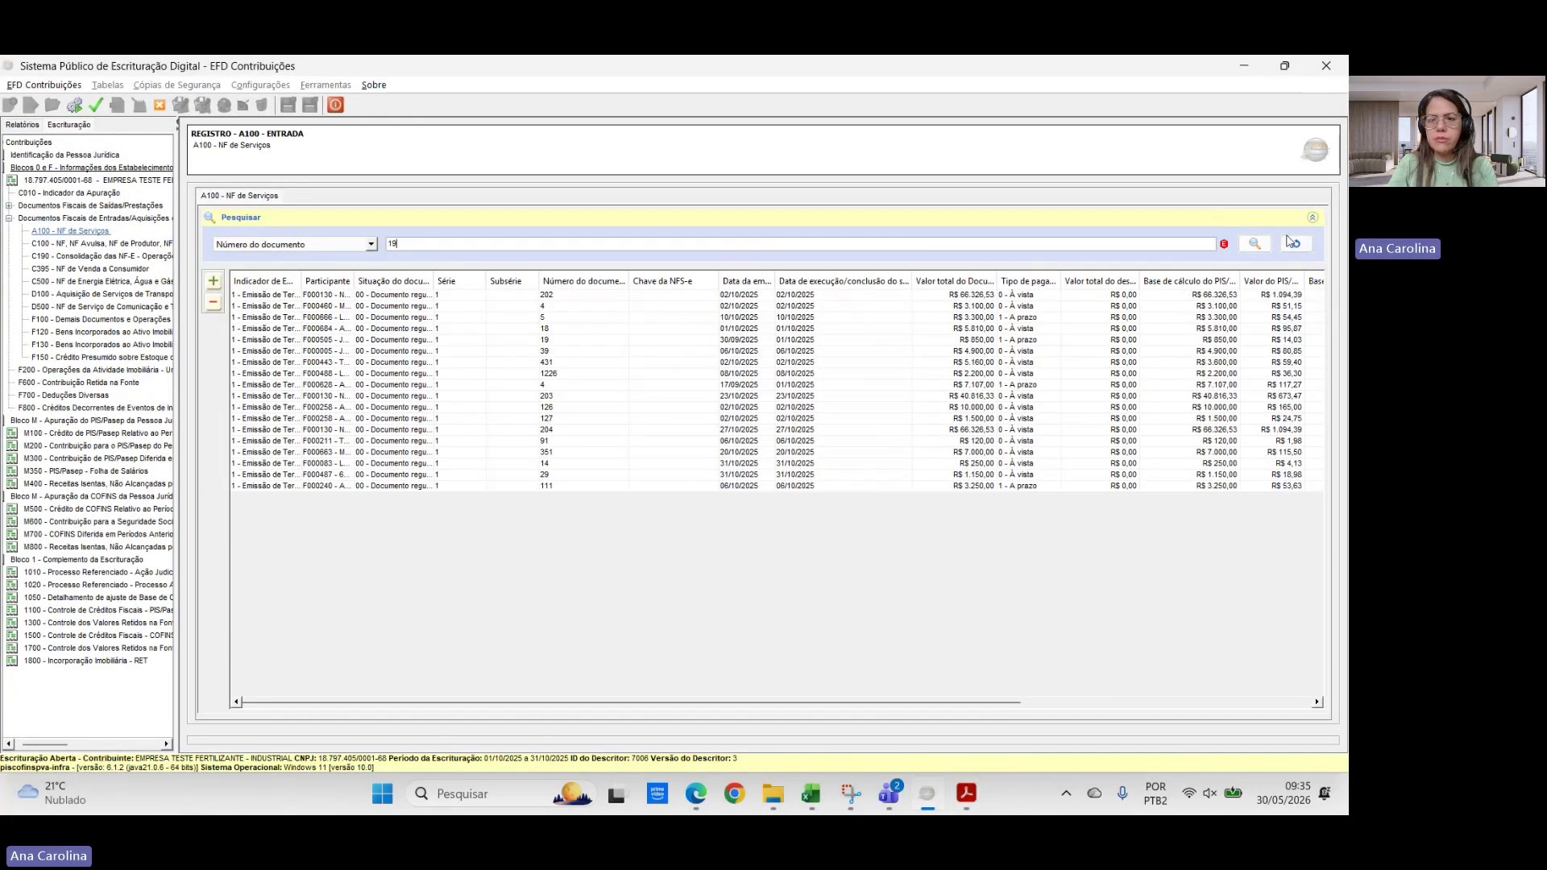
{"action": "left_click", "coordinate": [1255, 244]}
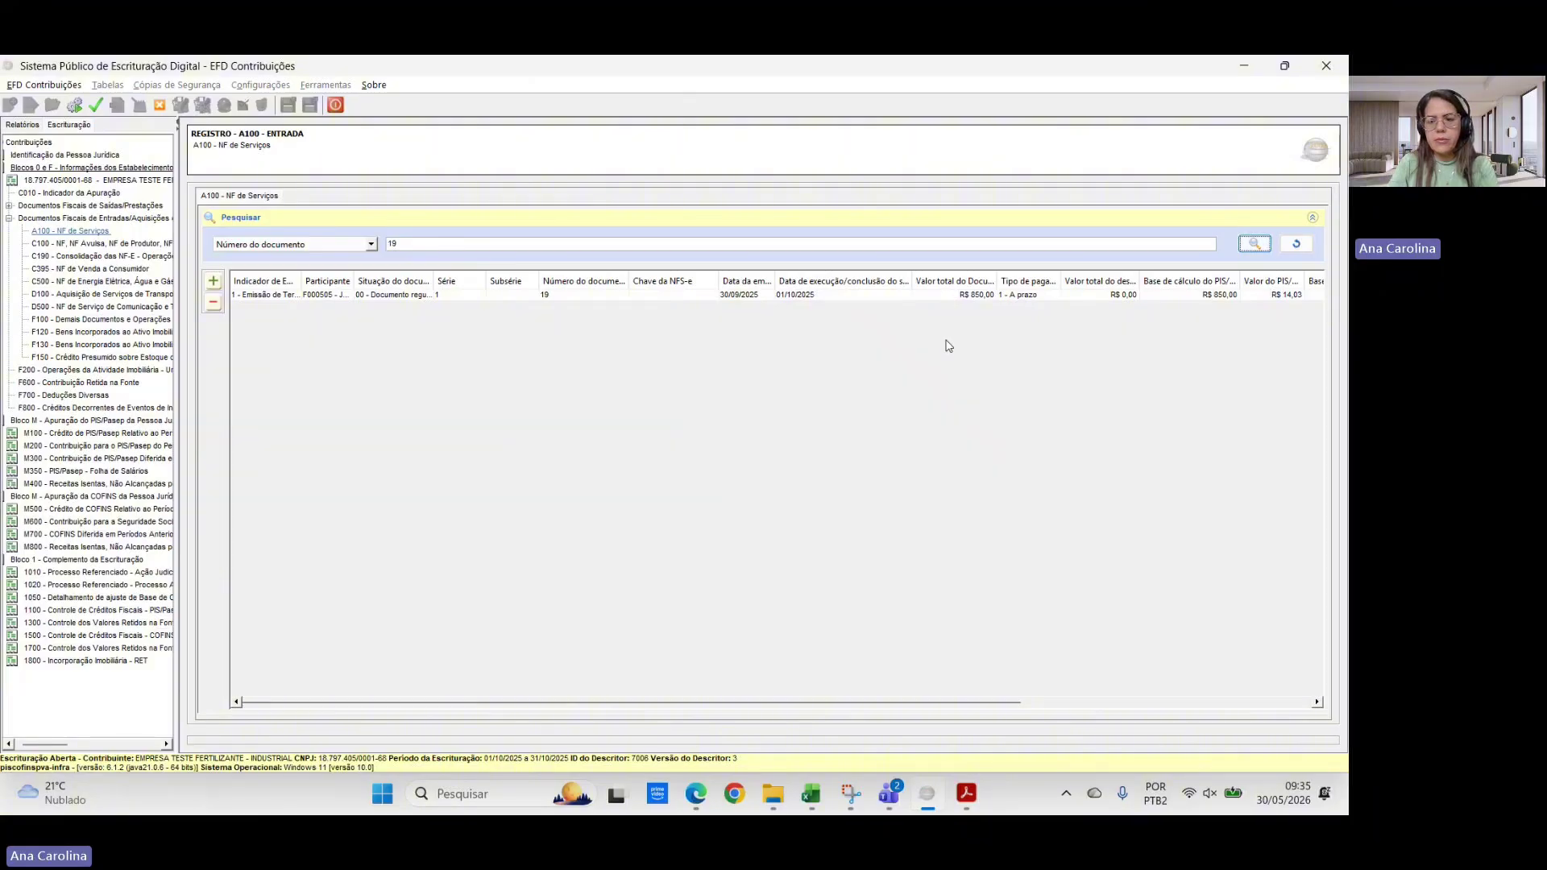
- Edit invoice 19's A100 record, setting Valor do PIS/Pasep and Base de cálculo do COFINS to 0
{"action": "double_click", "coordinate": [894, 295]}
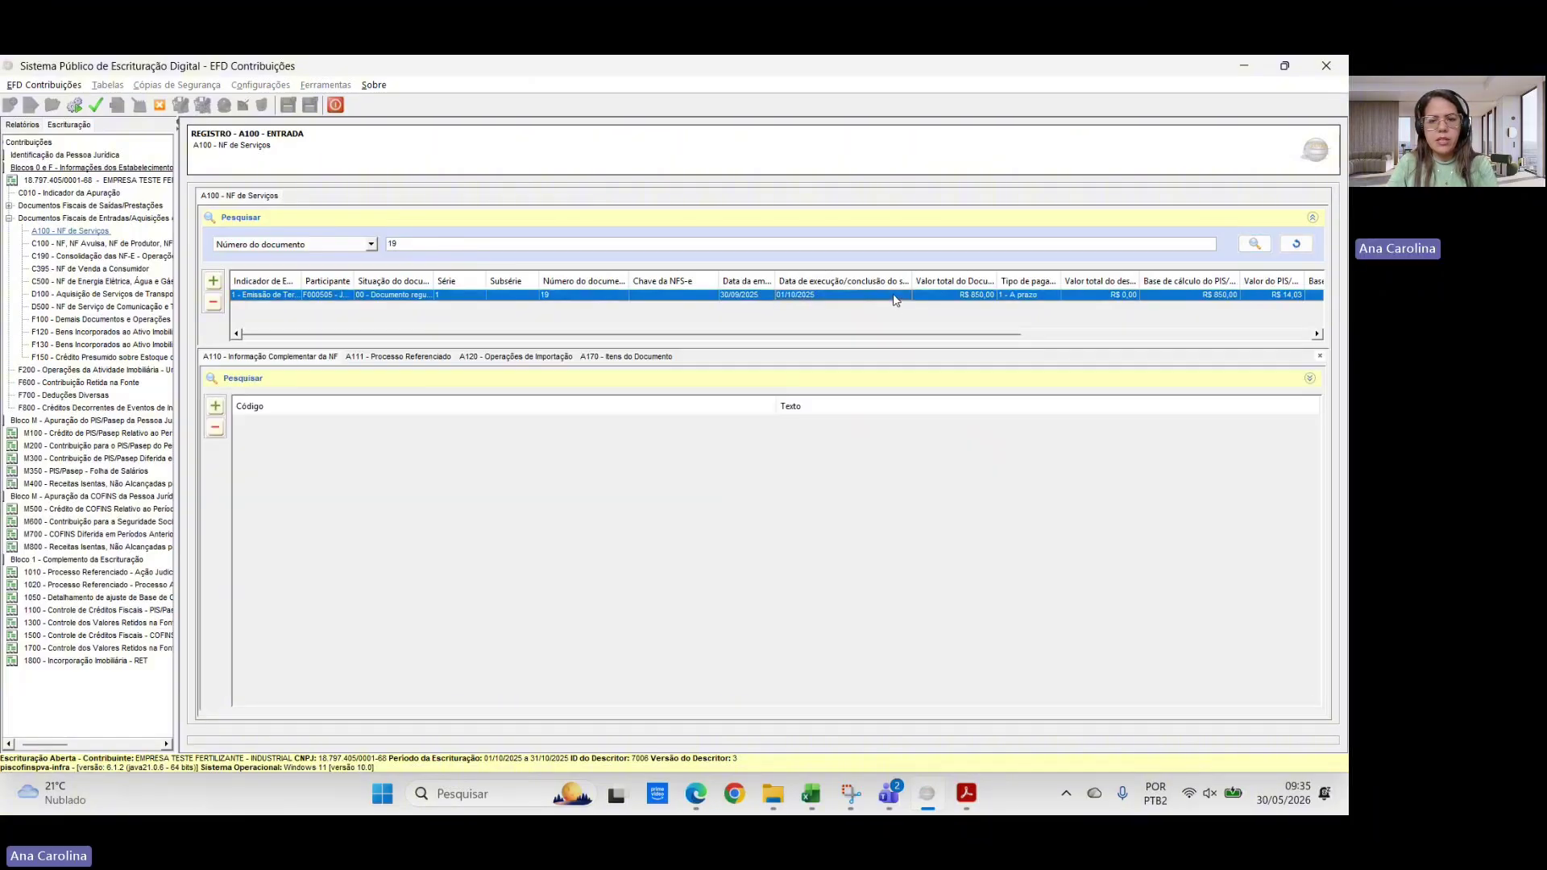
{"action": "left_click", "coordinate": [735, 481]}
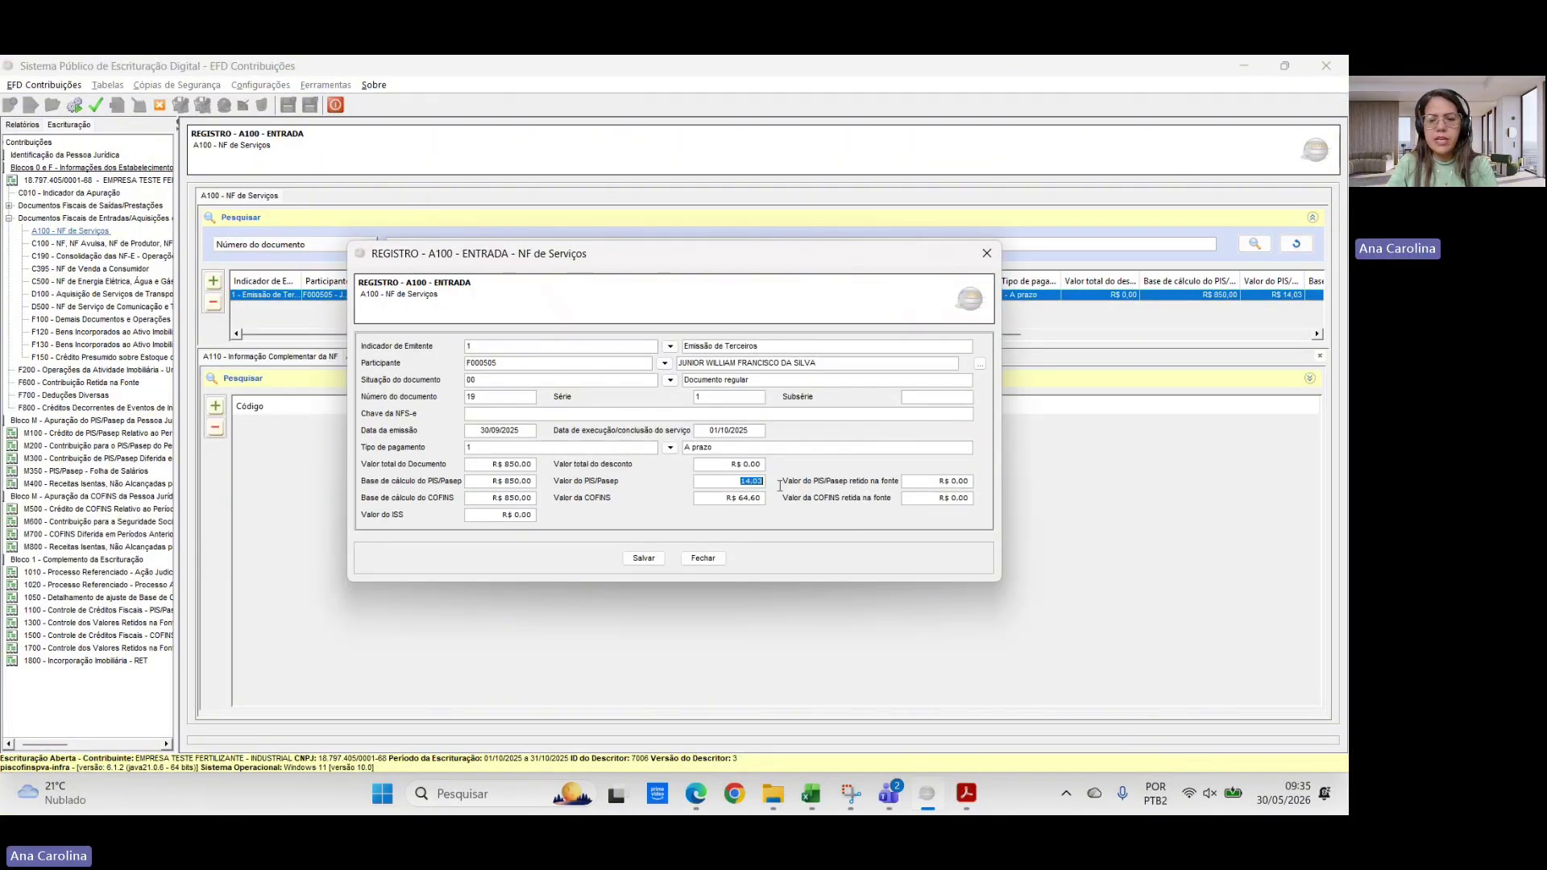
{"action": "type", "text": "0"}
{"action": "key", "text": "Tab"}
{"action": "key", "text": "Tab"}
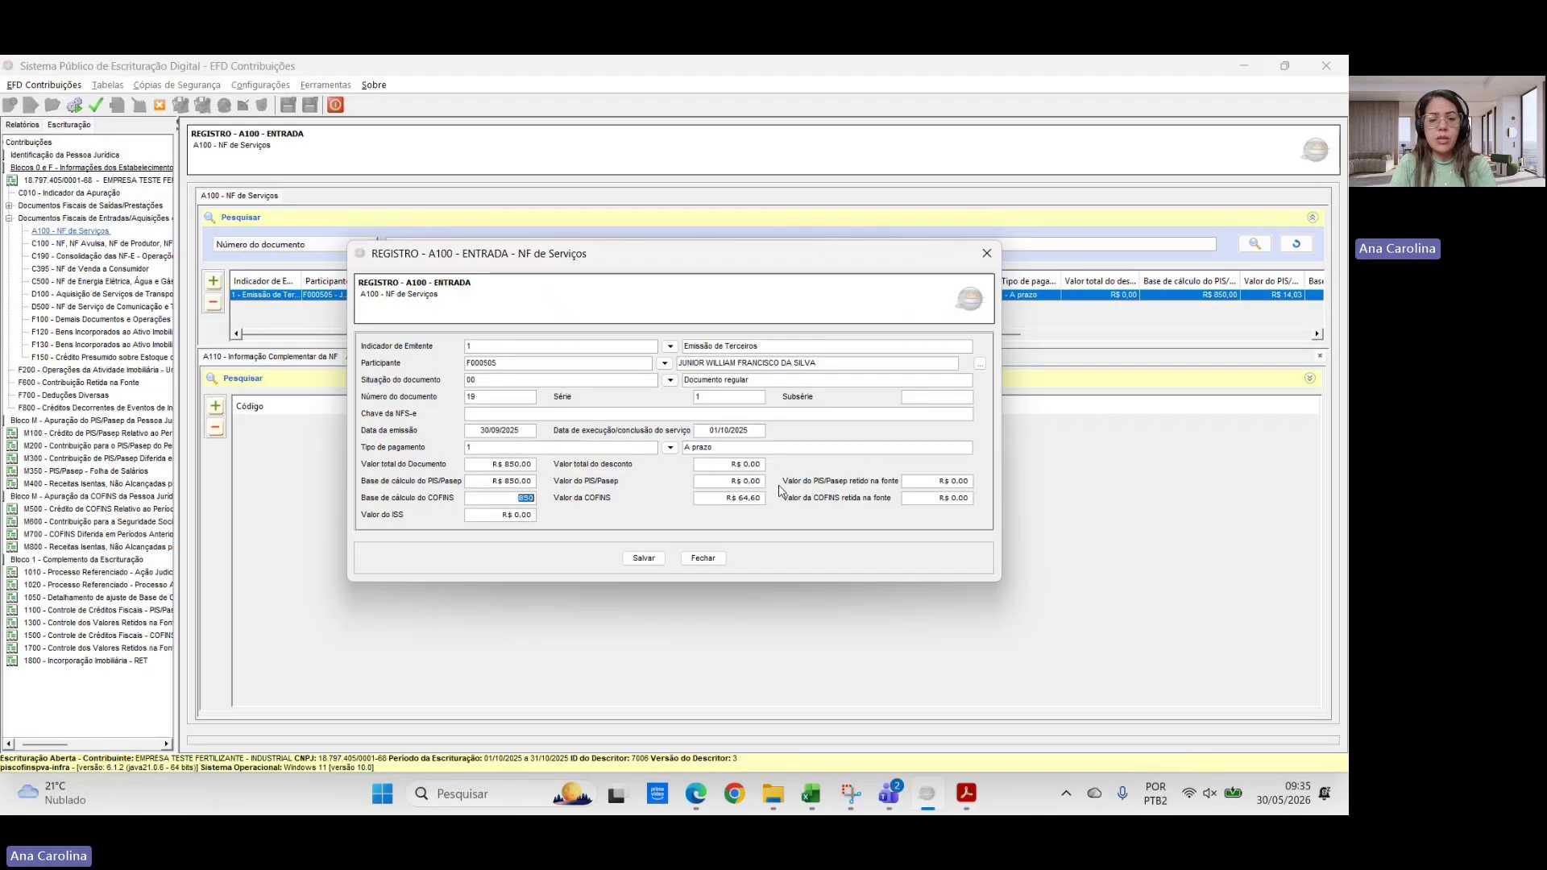
{"action": "type", "text": "0"}
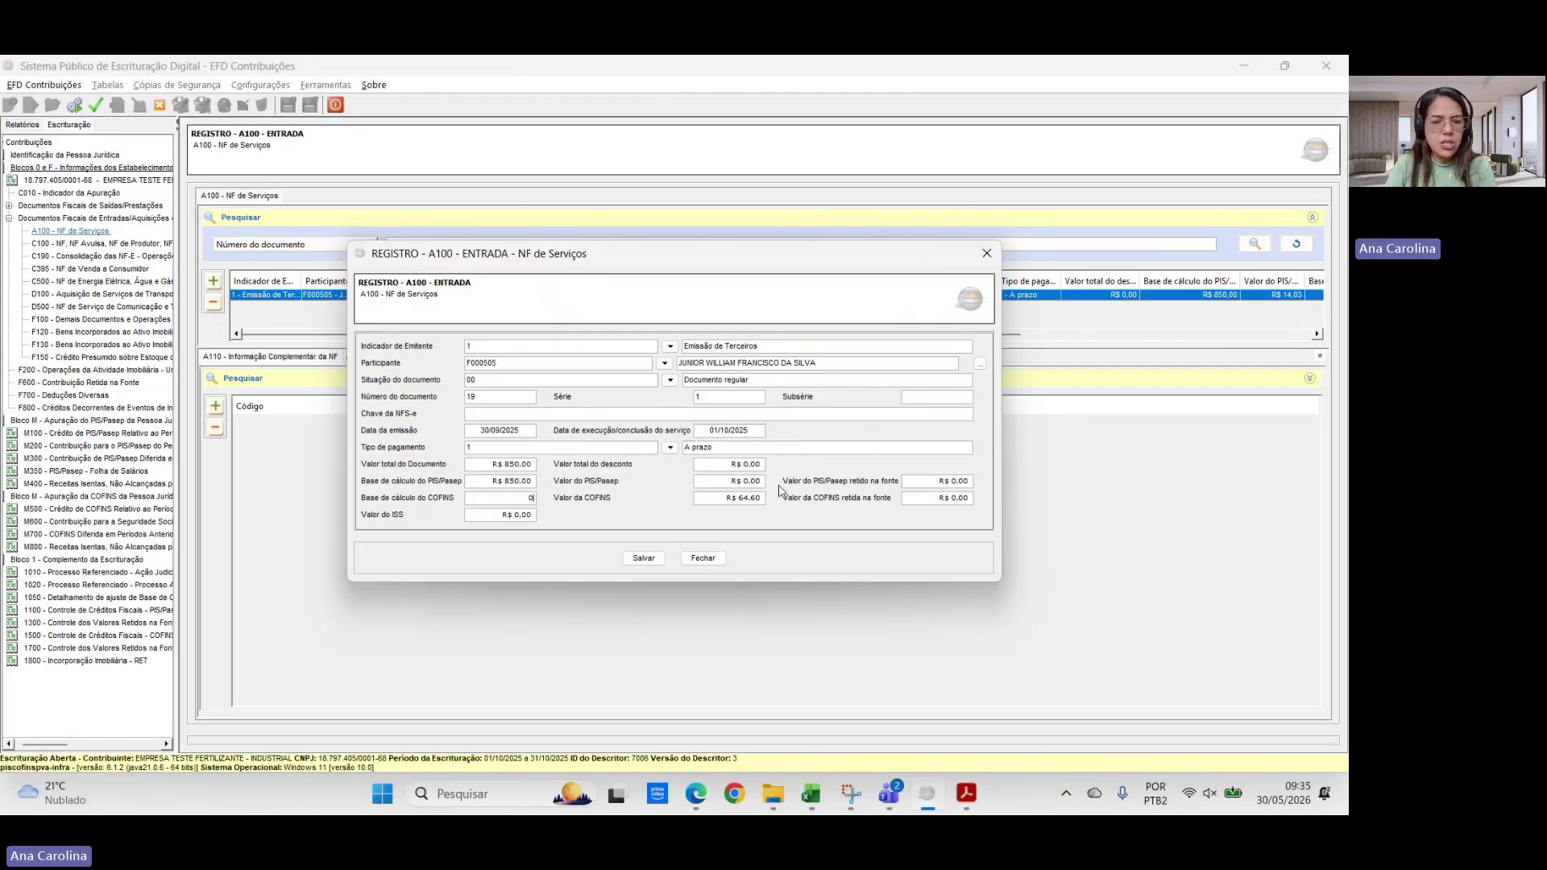
- Set invoice 19's Base de cálculo do PIS/Pasep and Valor da COFINS to 0 and save the record
{"action": "left_click", "coordinate": [498, 485]}
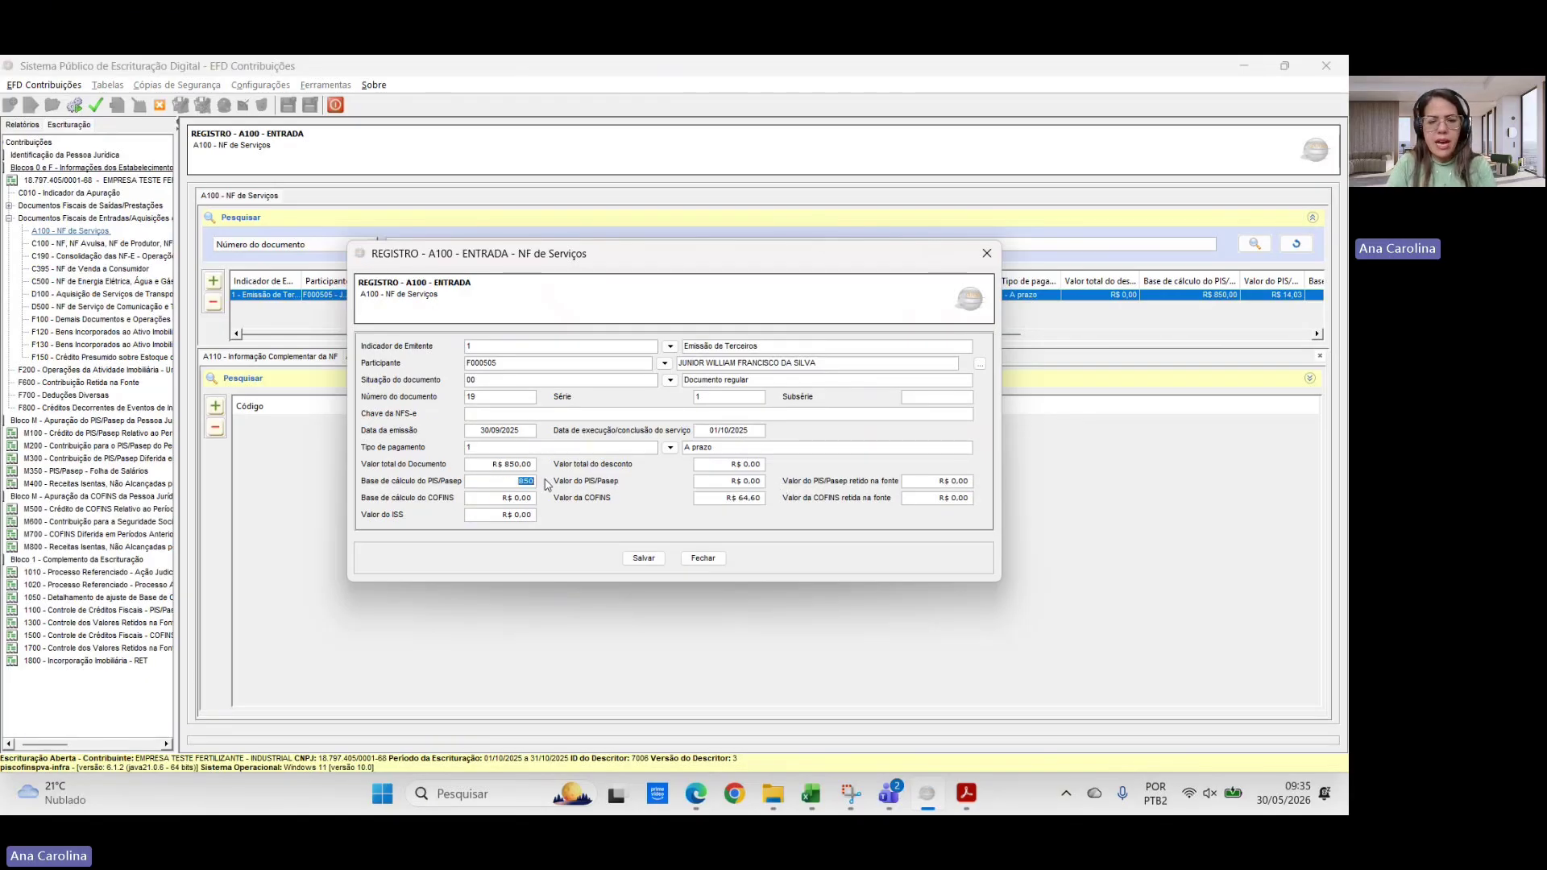
{"action": "type", "text": "0"}
{"action": "key", "text": "Tab"}
{"action": "key", "text": "Tab"}
{"action": "key", "text": "Tab"}
{"action": "key", "text": "Tab"}
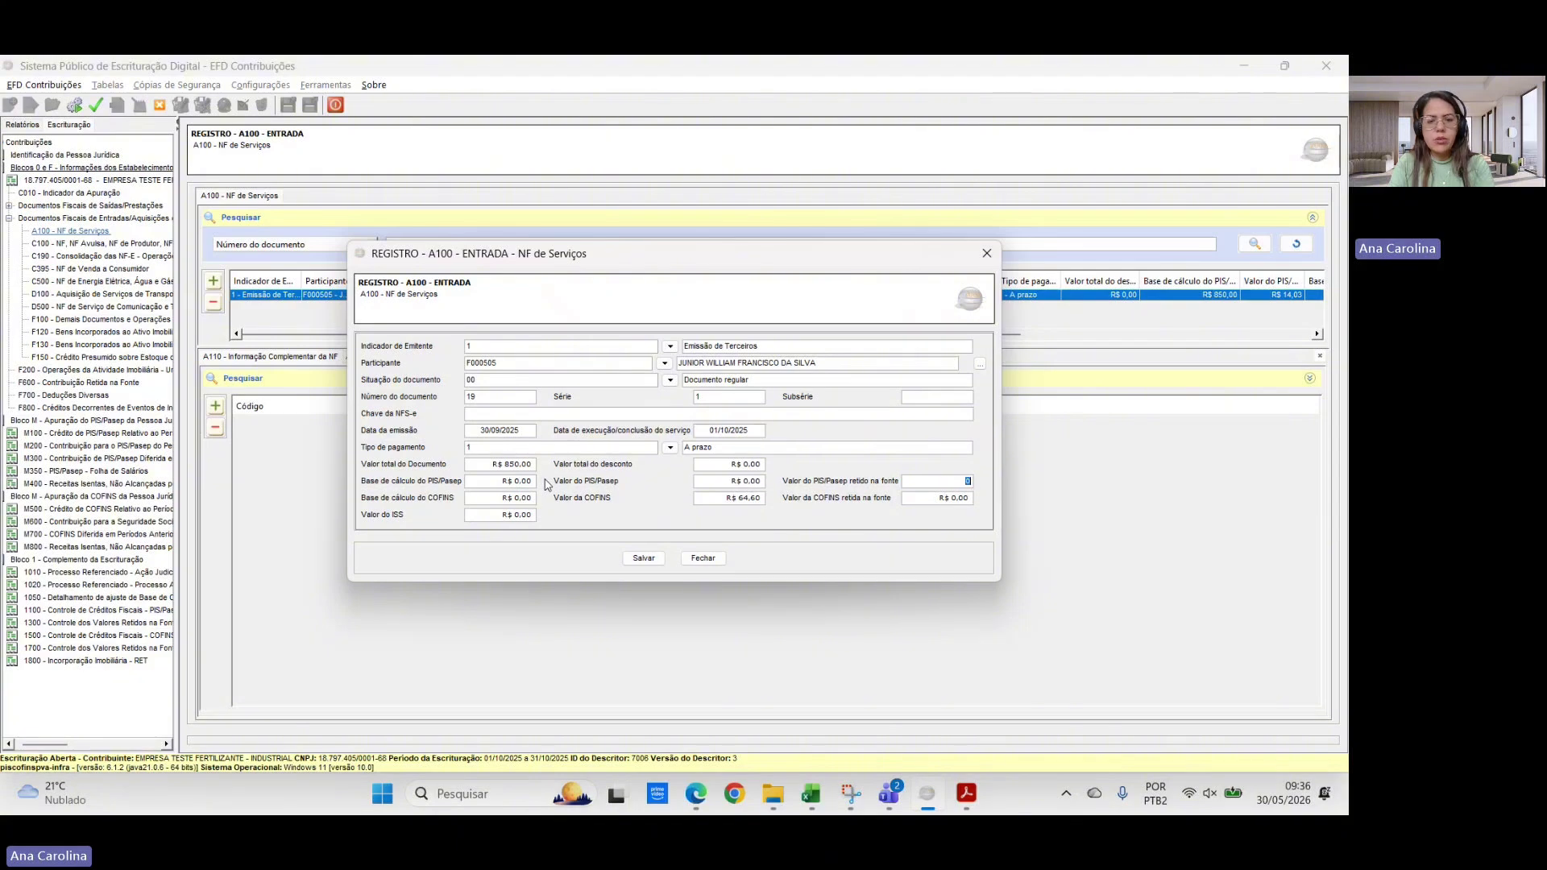
{"action": "type", "text": "0"}
{"action": "key", "text": "Tab"}
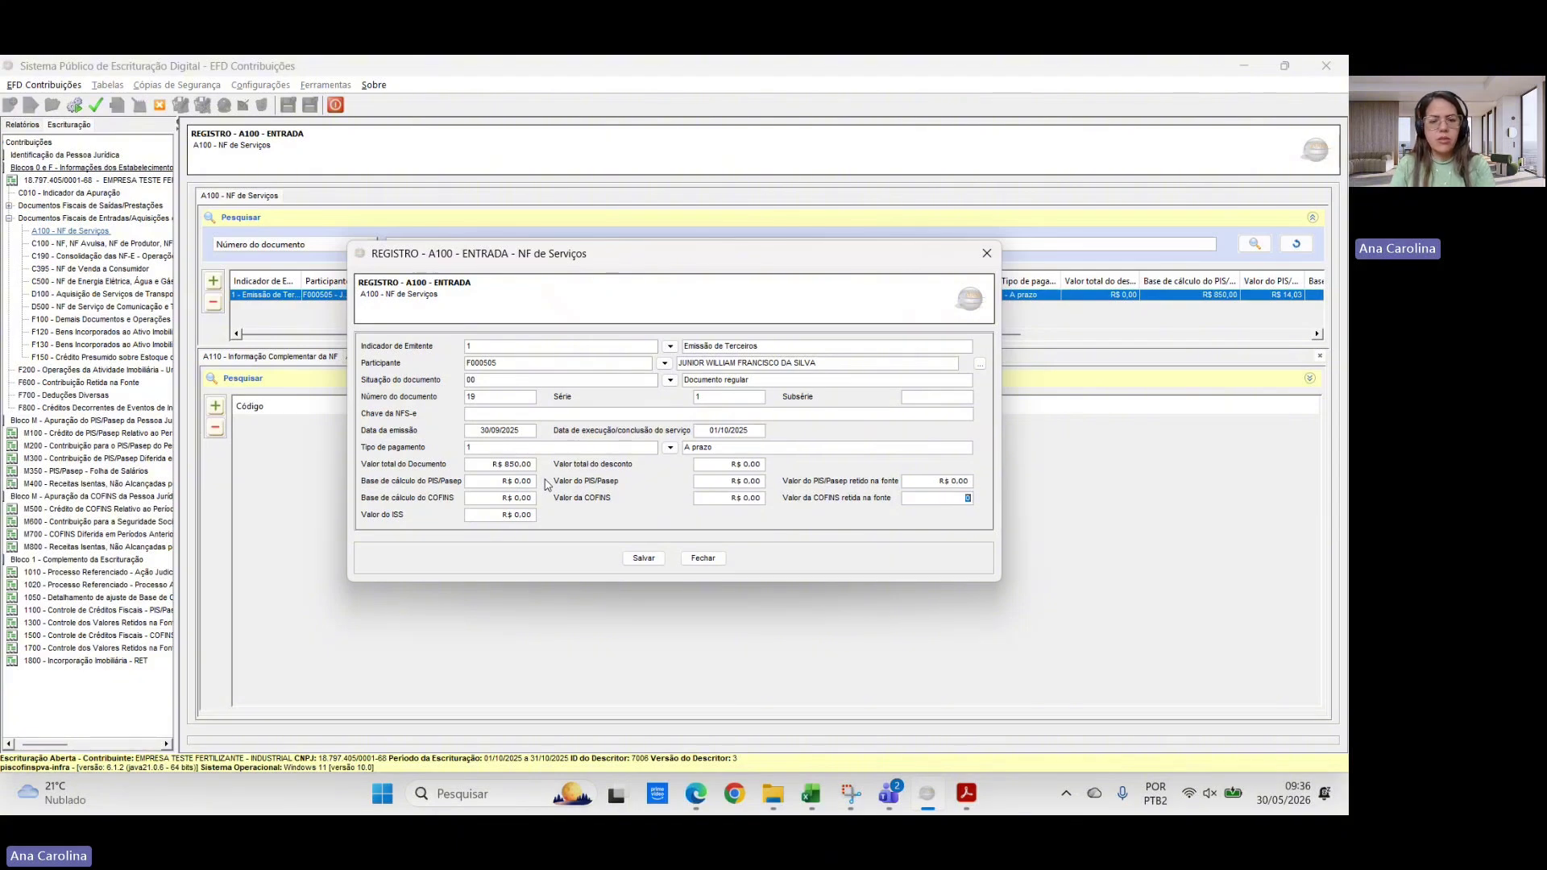
{"action": "left_click", "coordinate": [644, 559]}
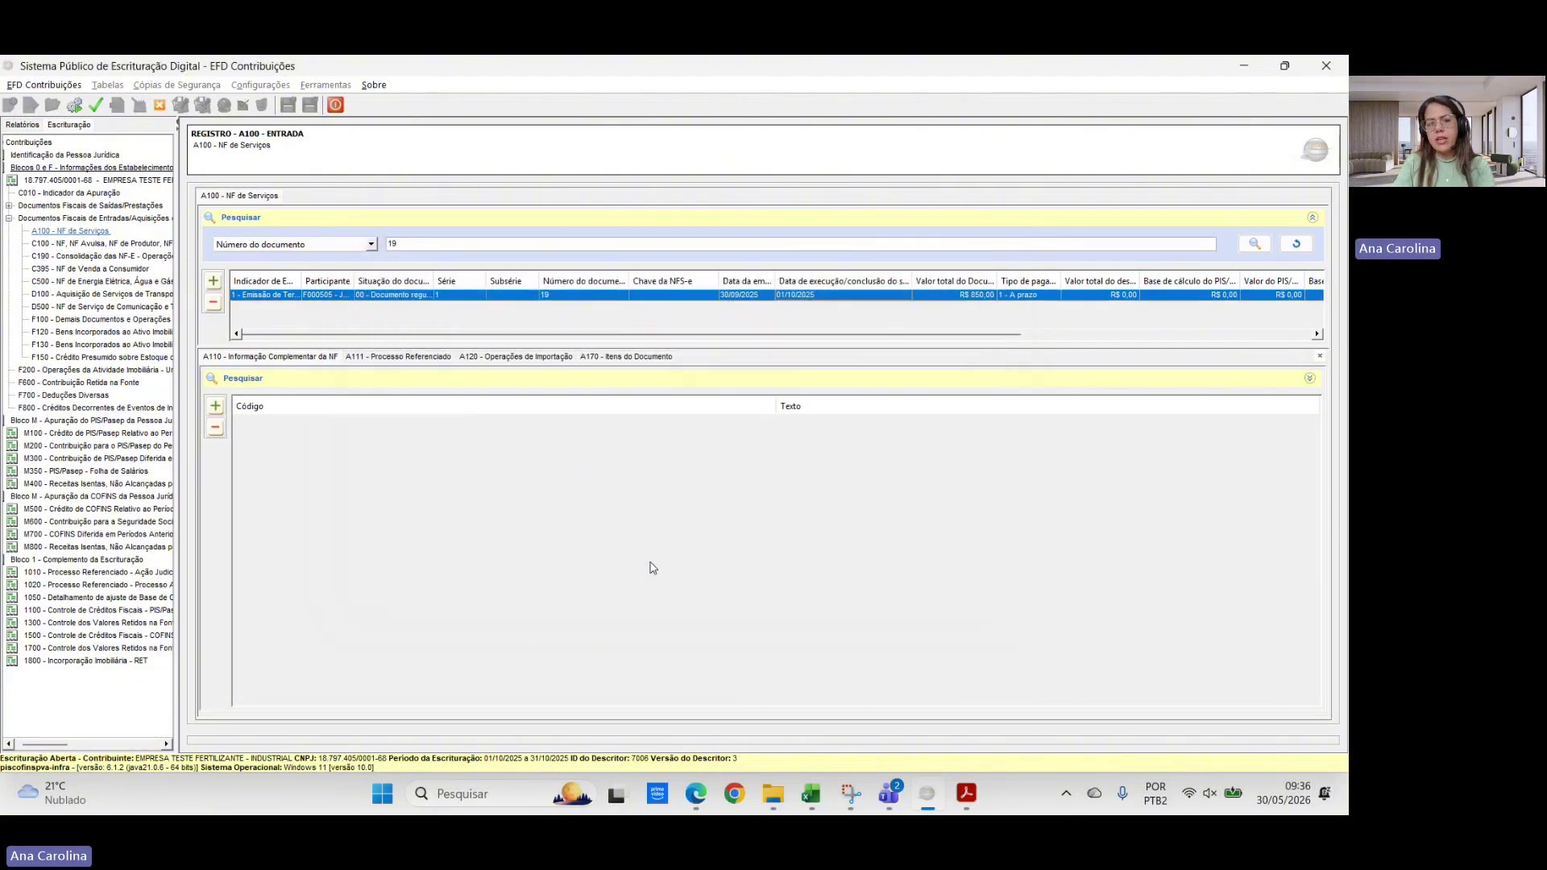
- Examine the CST and credit fields of invoice 19's A170 item, close it and consult the exercise's invoice list
{"action": "left_click", "coordinate": [587, 359]}
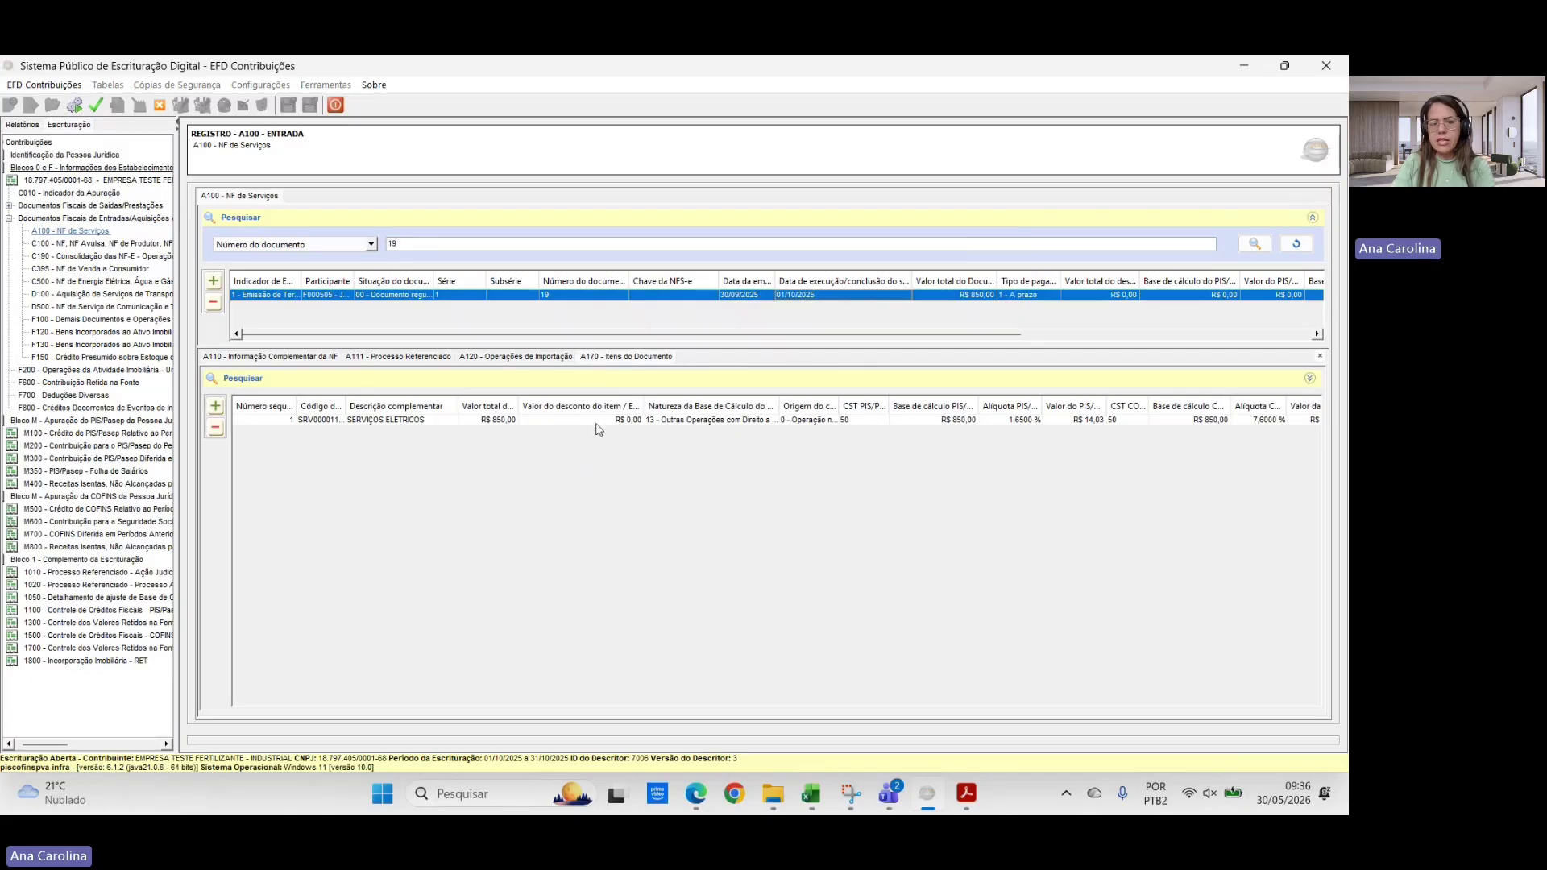
{"action": "double_click", "coordinate": [597, 421]}
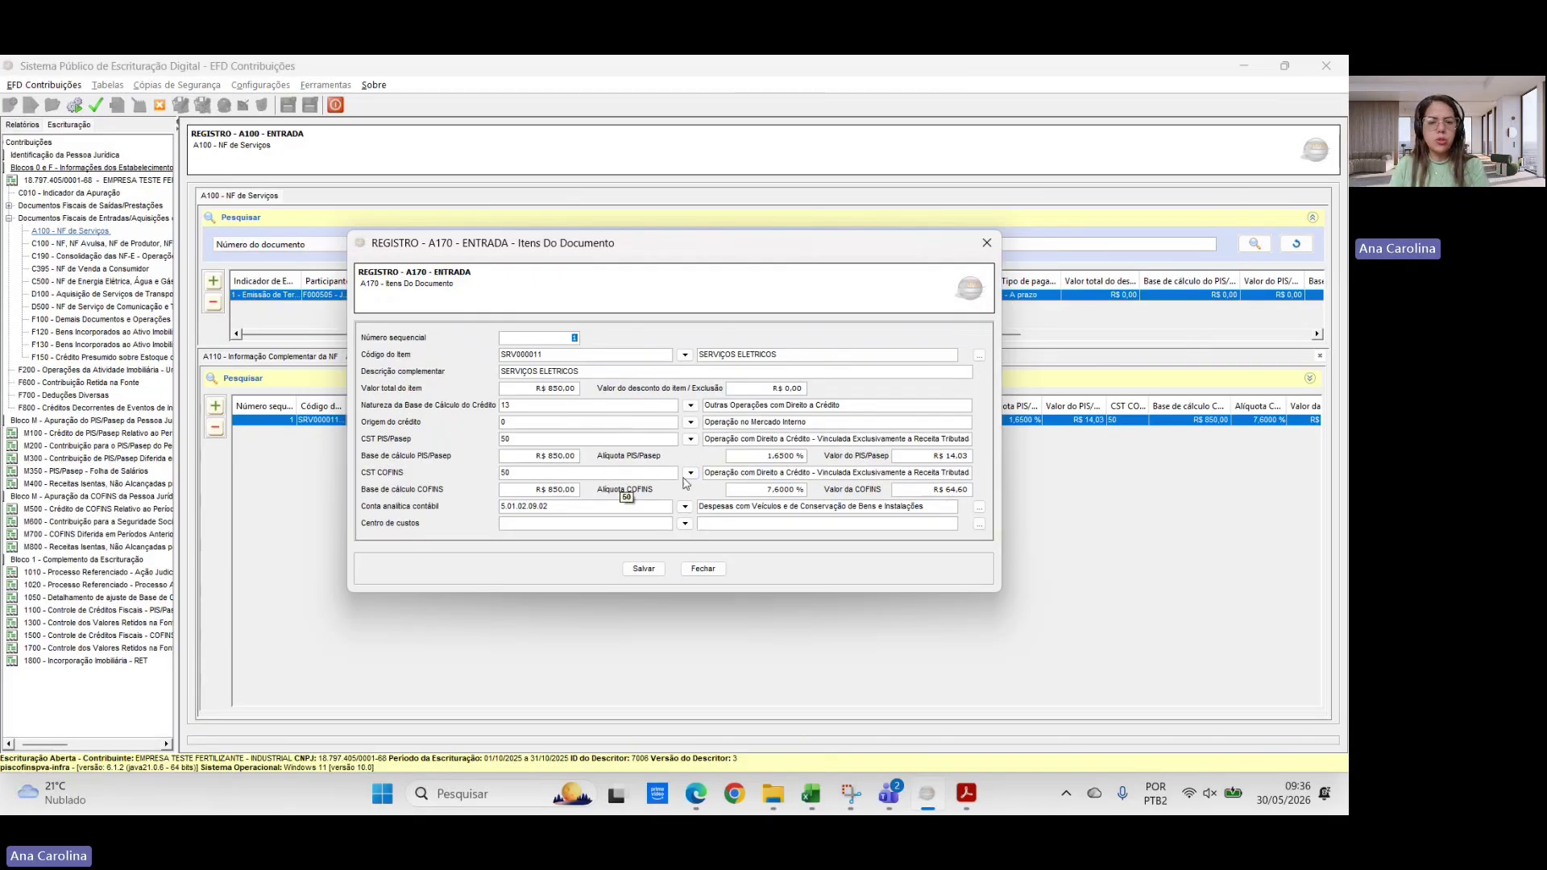
{"action": "left_click", "coordinate": [986, 243]}
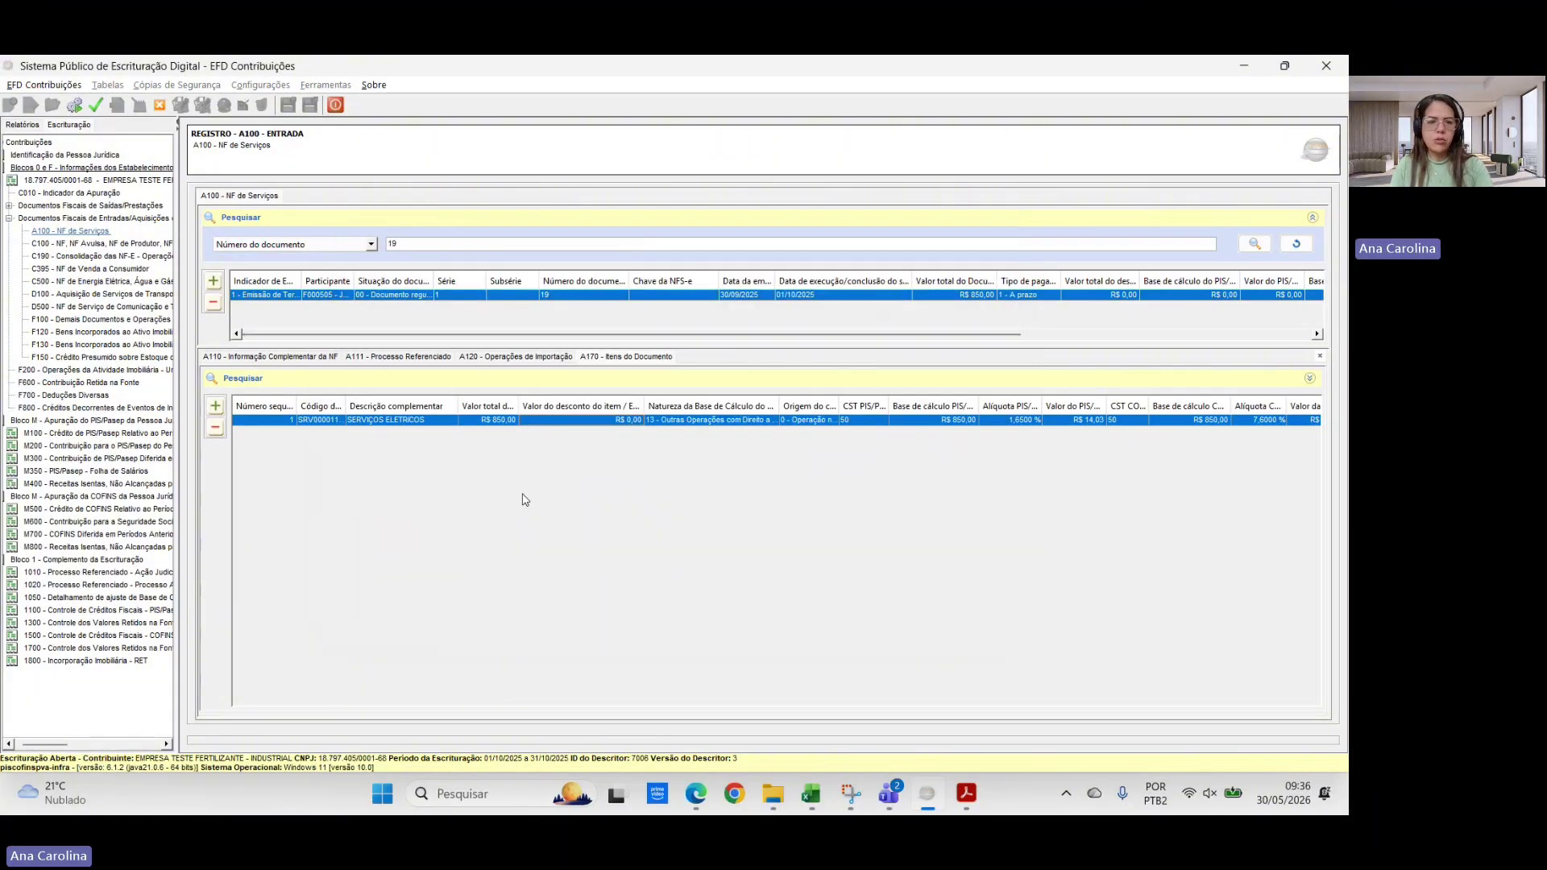
{"action": "key", "text": "alt+Tab"}
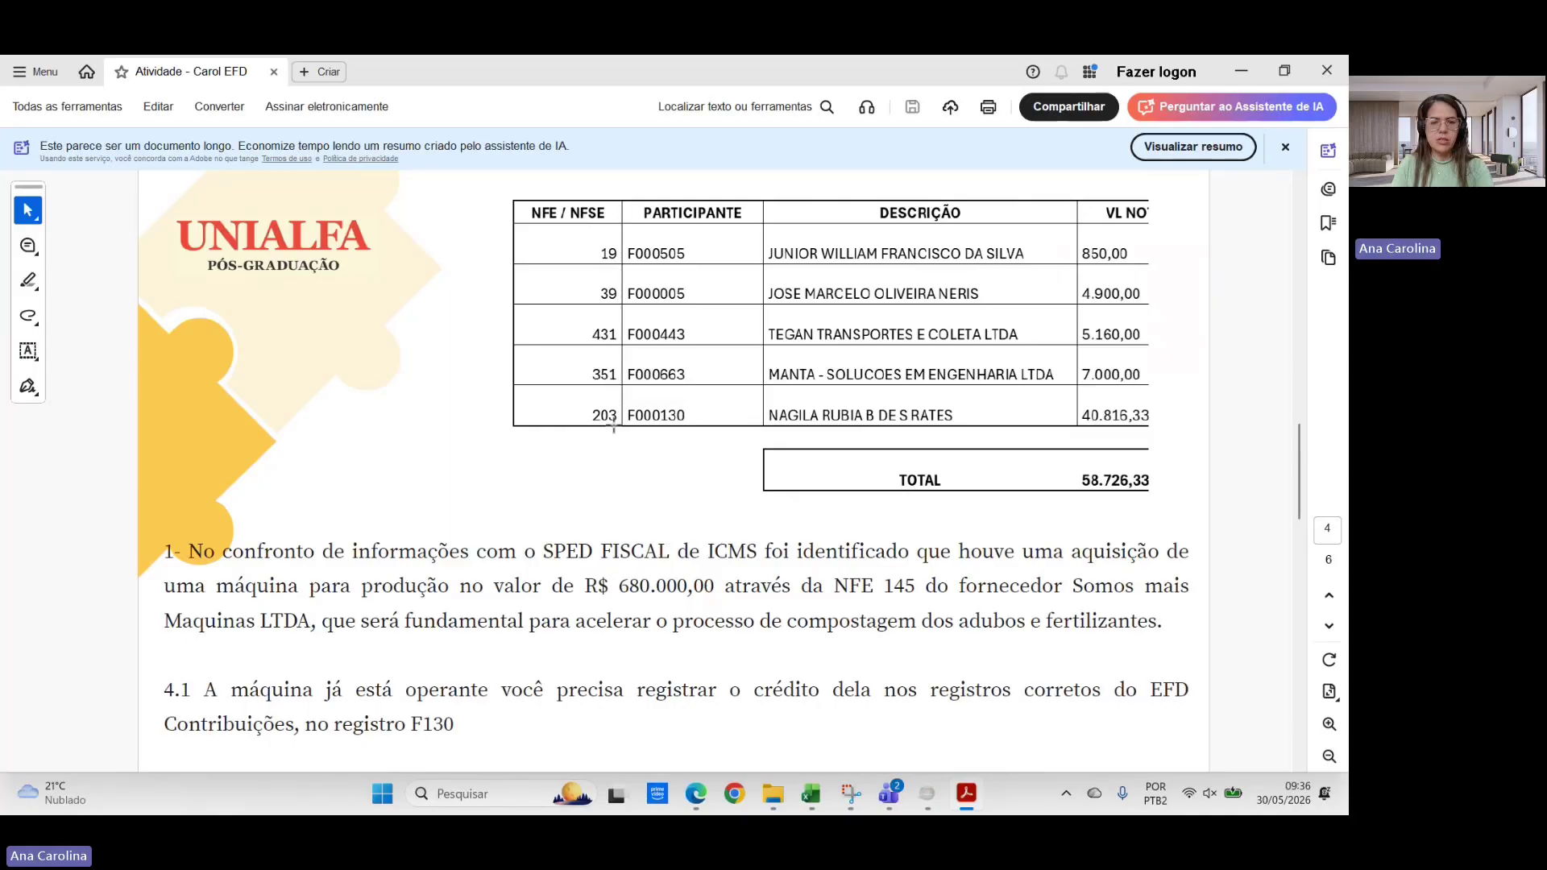
- Switch to EFD Contribuições, reopen invoice 19's A100 record to check its PIS and COFINS fields, and save it
{"action": "key", "text": "alt+Tab"}
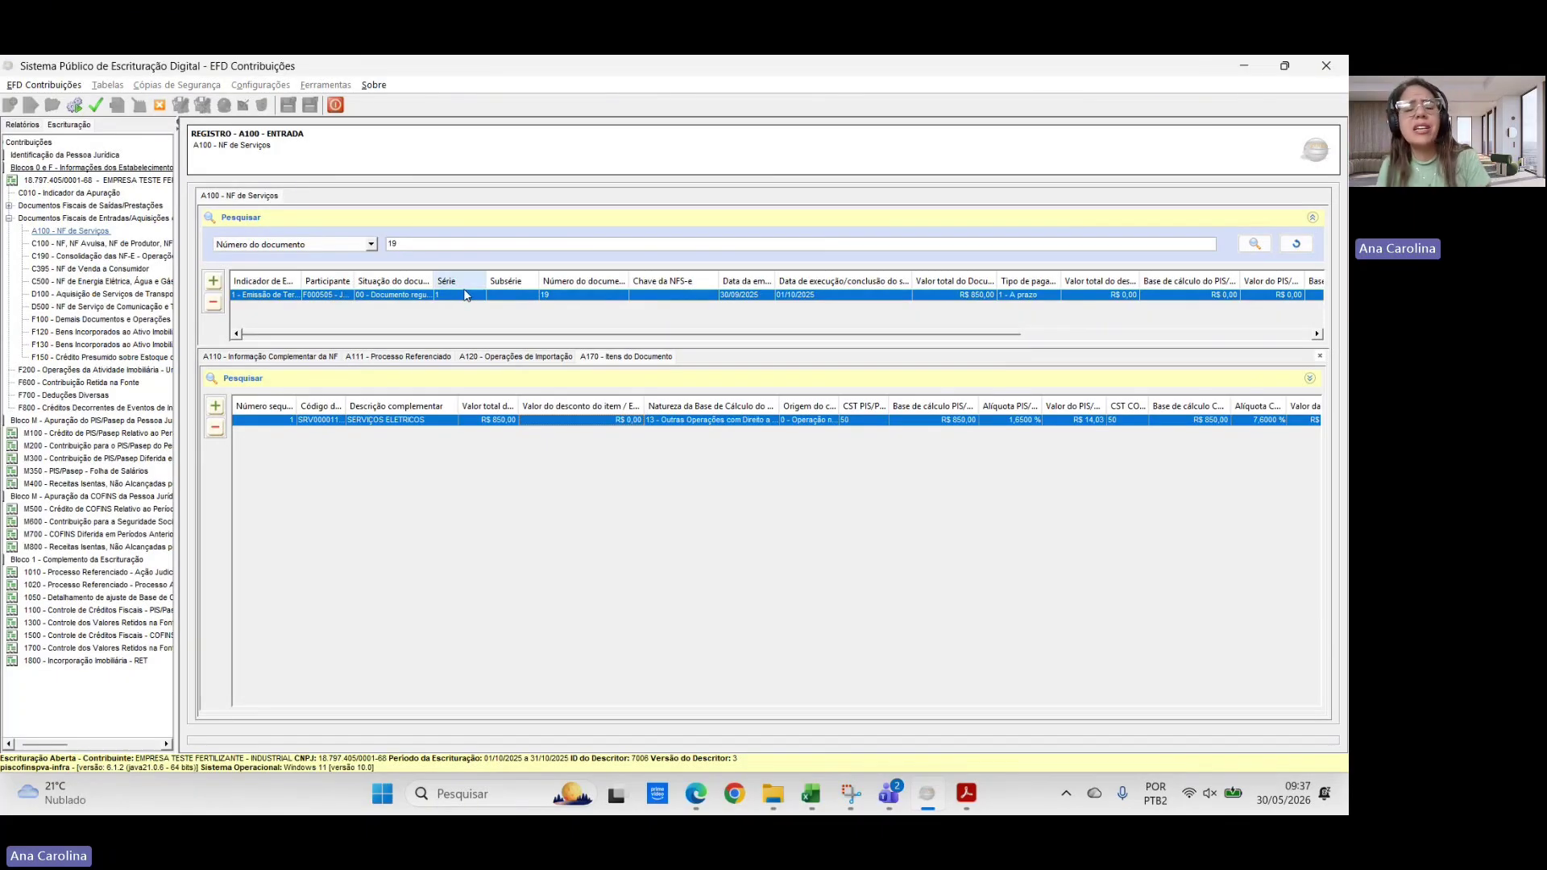
{"action": "double_click", "coordinate": [544, 295]}
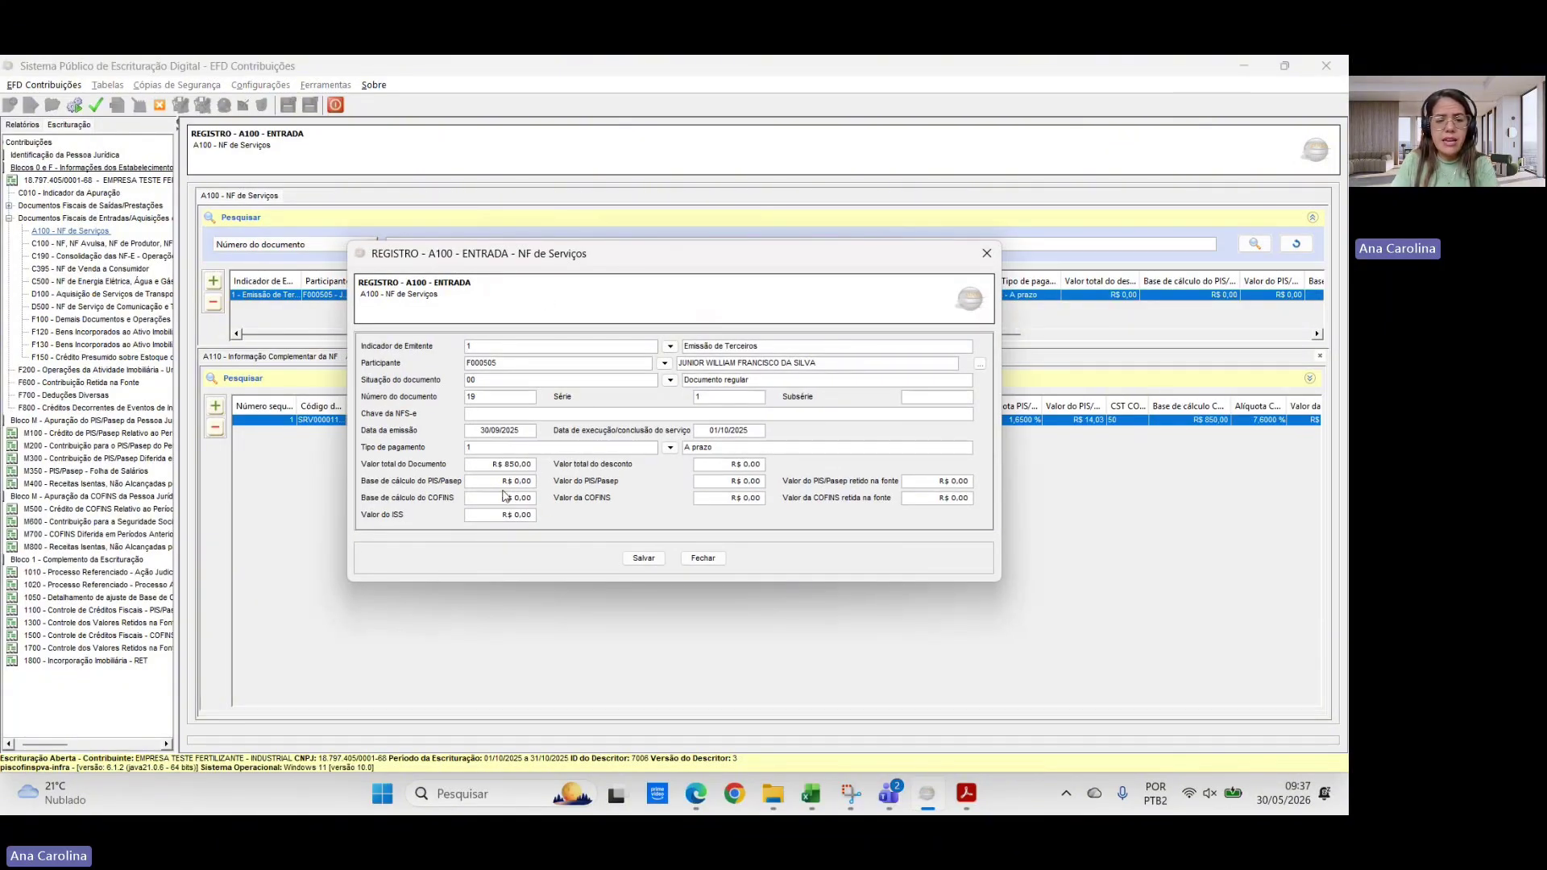
{"action": "left_click", "coordinate": [644, 558]}
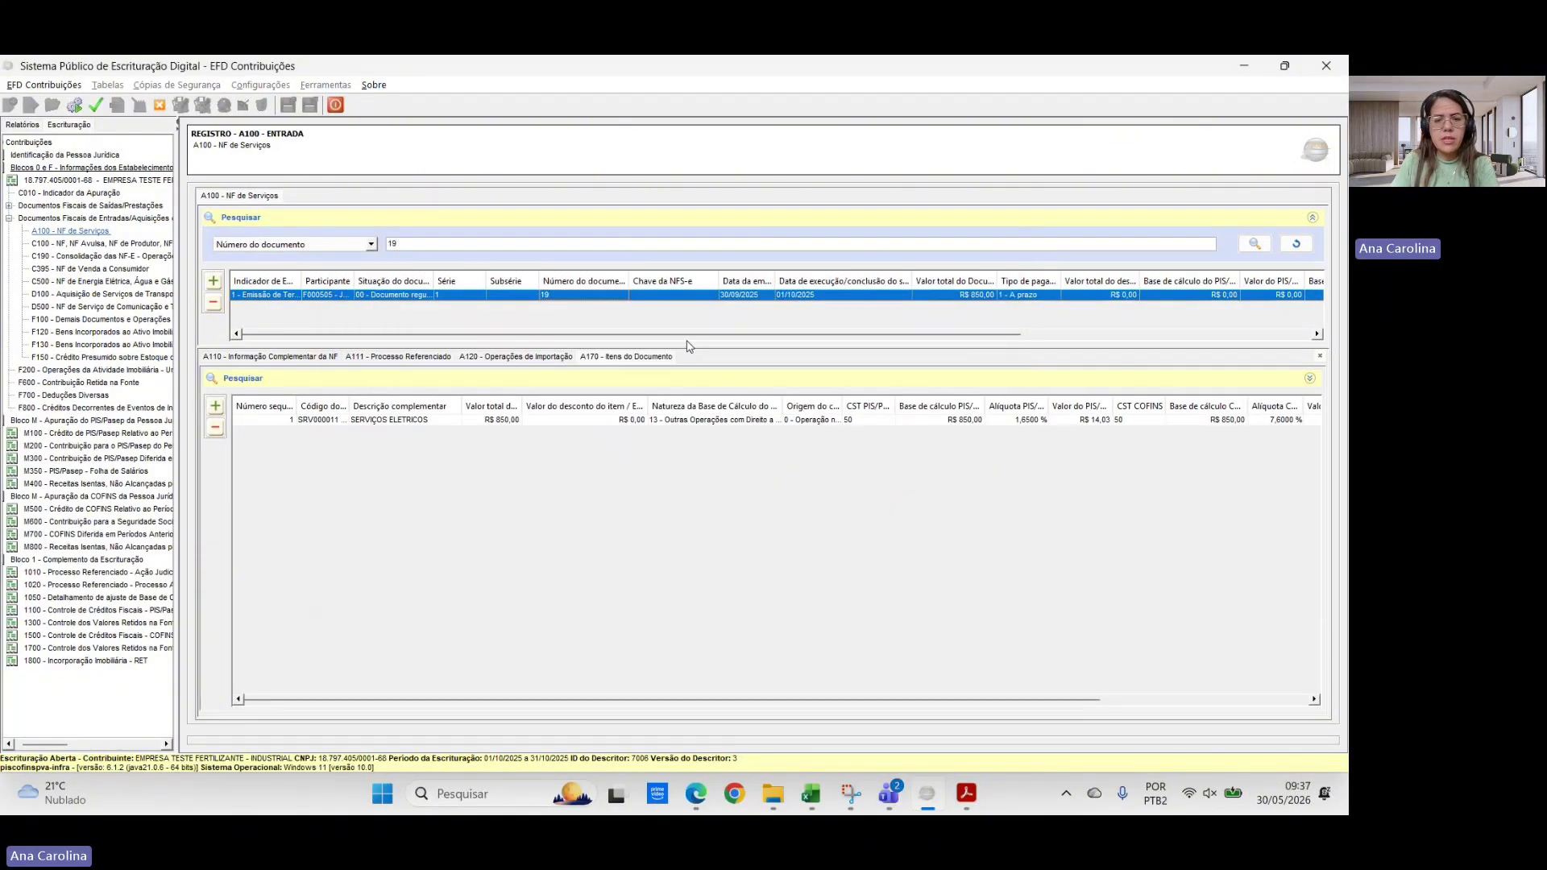
- Edit invoice 19's A170 item, setting CST PIS/Pasep to 98 and the PIS/Pasep base, alíquota and valor to 0
{"action": "double_click", "coordinate": [691, 418]}
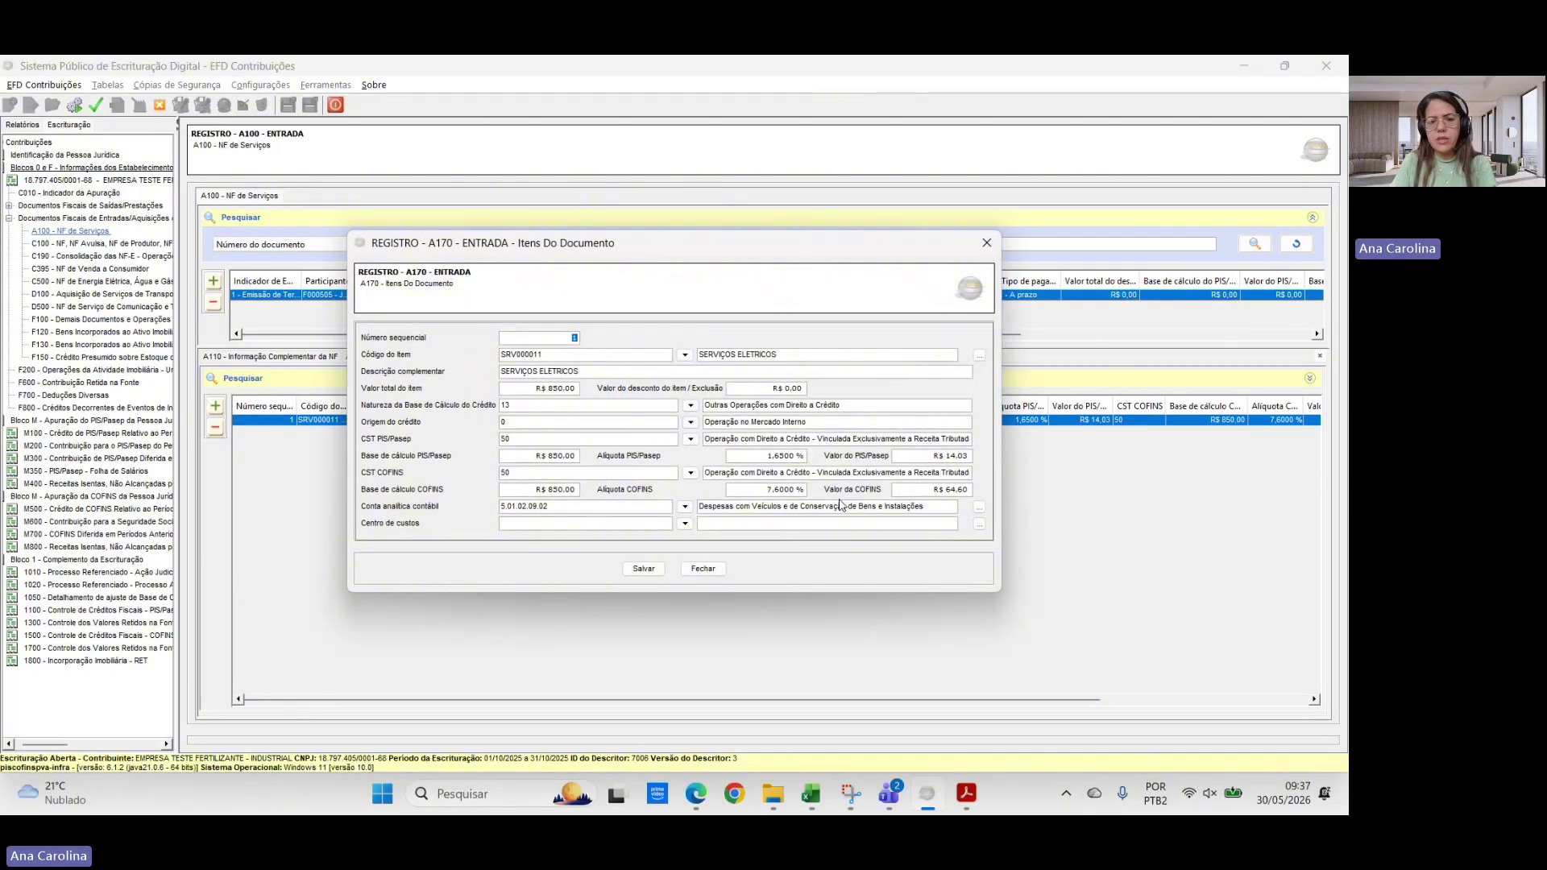
{"action": "left_click", "coordinate": [503, 439]}
{"action": "type", "text": "98"}
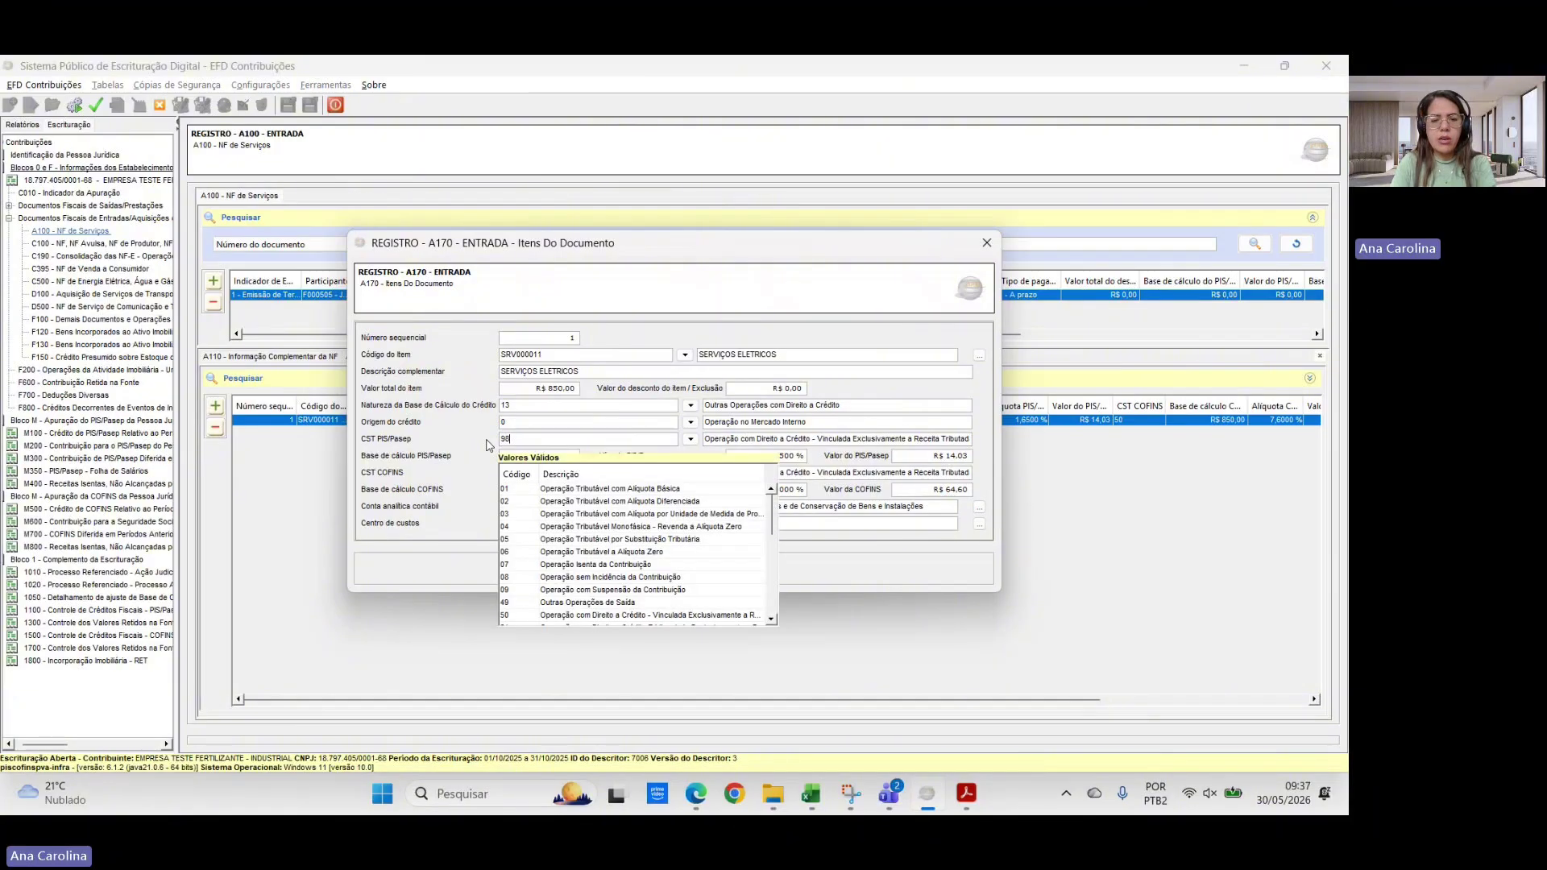
{"action": "key", "text": "Tab"}
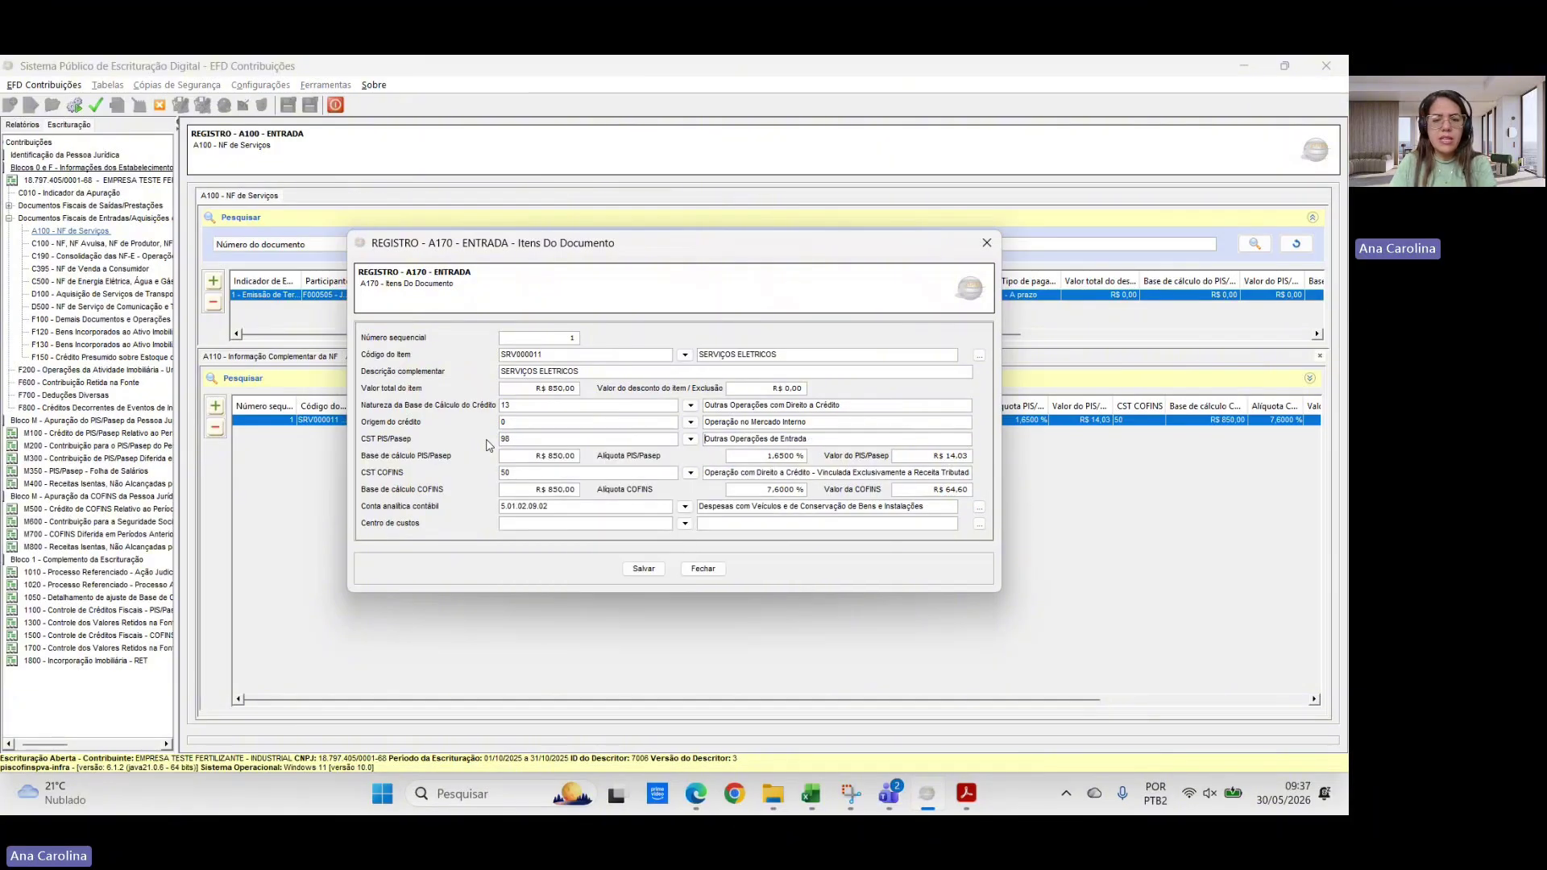
{"action": "left_click", "coordinate": [577, 458]}
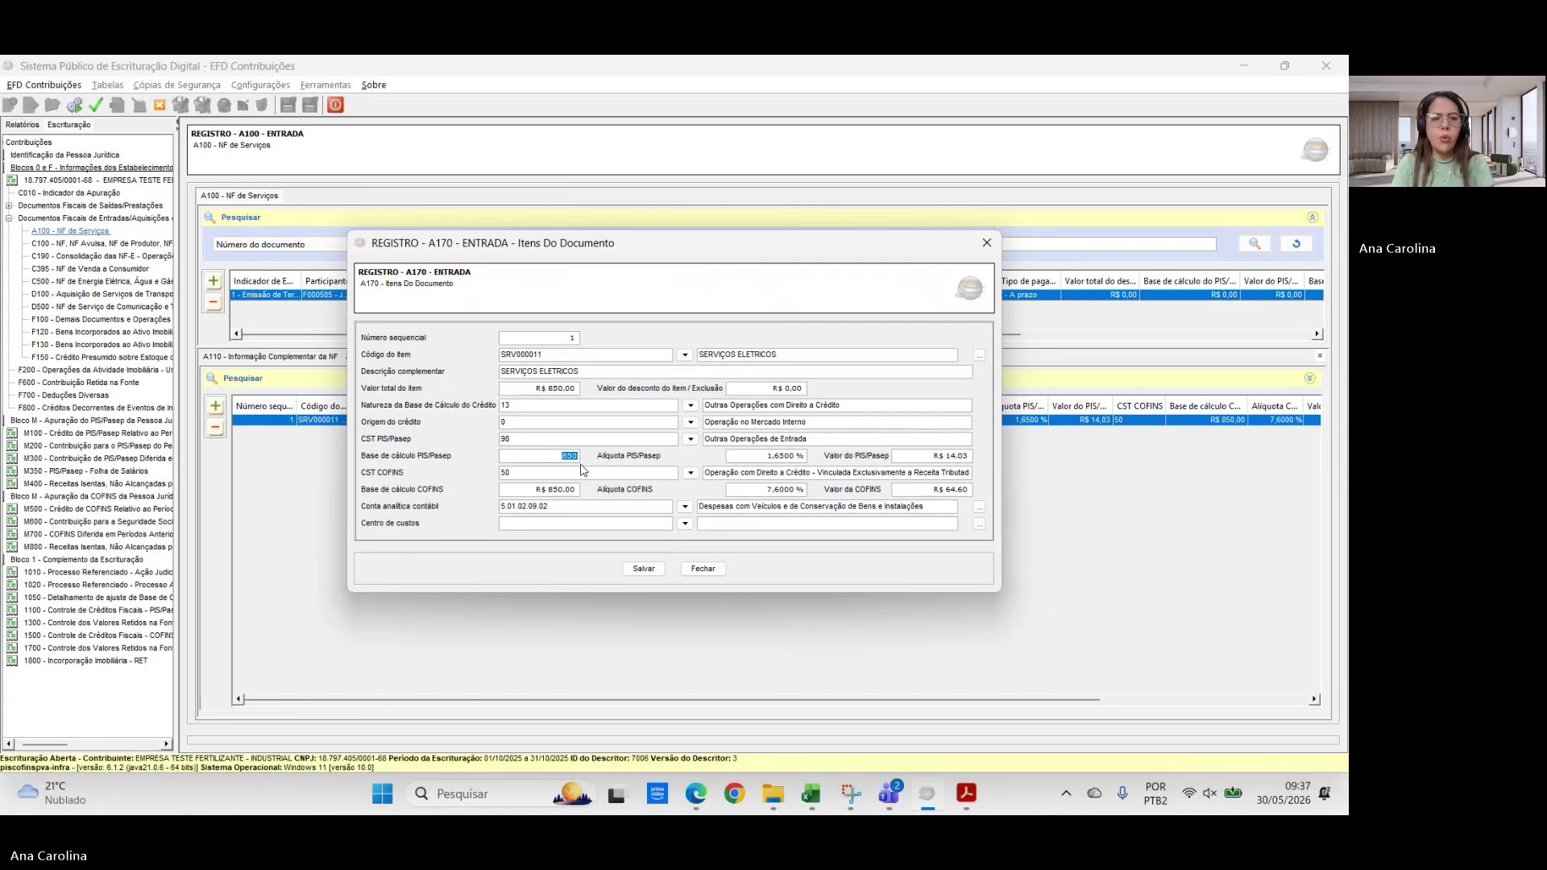
{"action": "key", "text": "BackSpace"}
{"action": "key", "text": "Tab"}
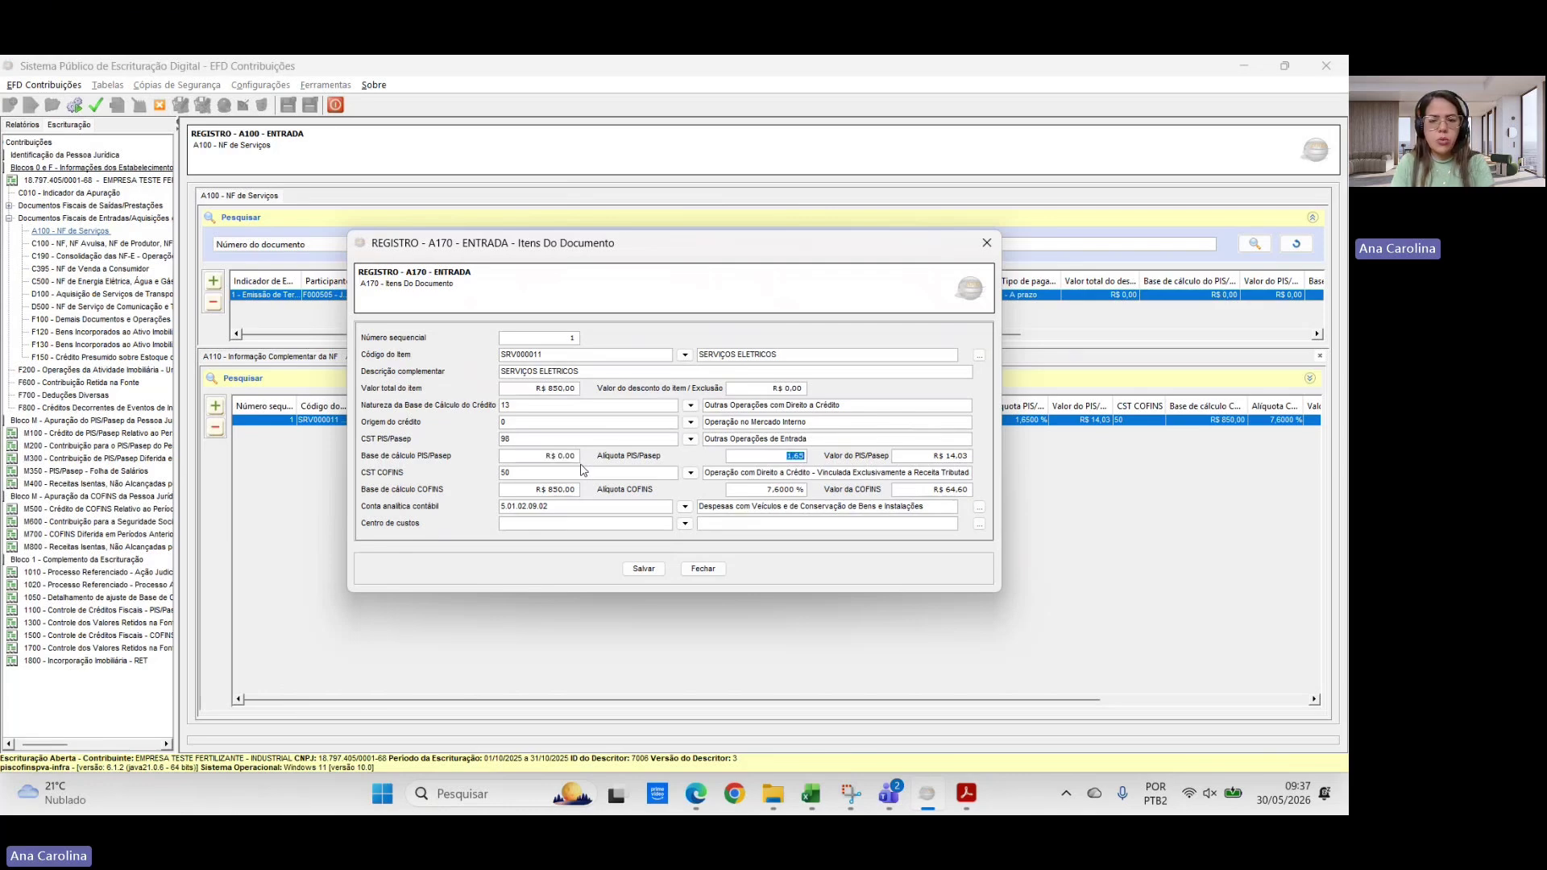
{"action": "key", "text": "BackSpace"}
{"action": "key", "text": "Tab"}
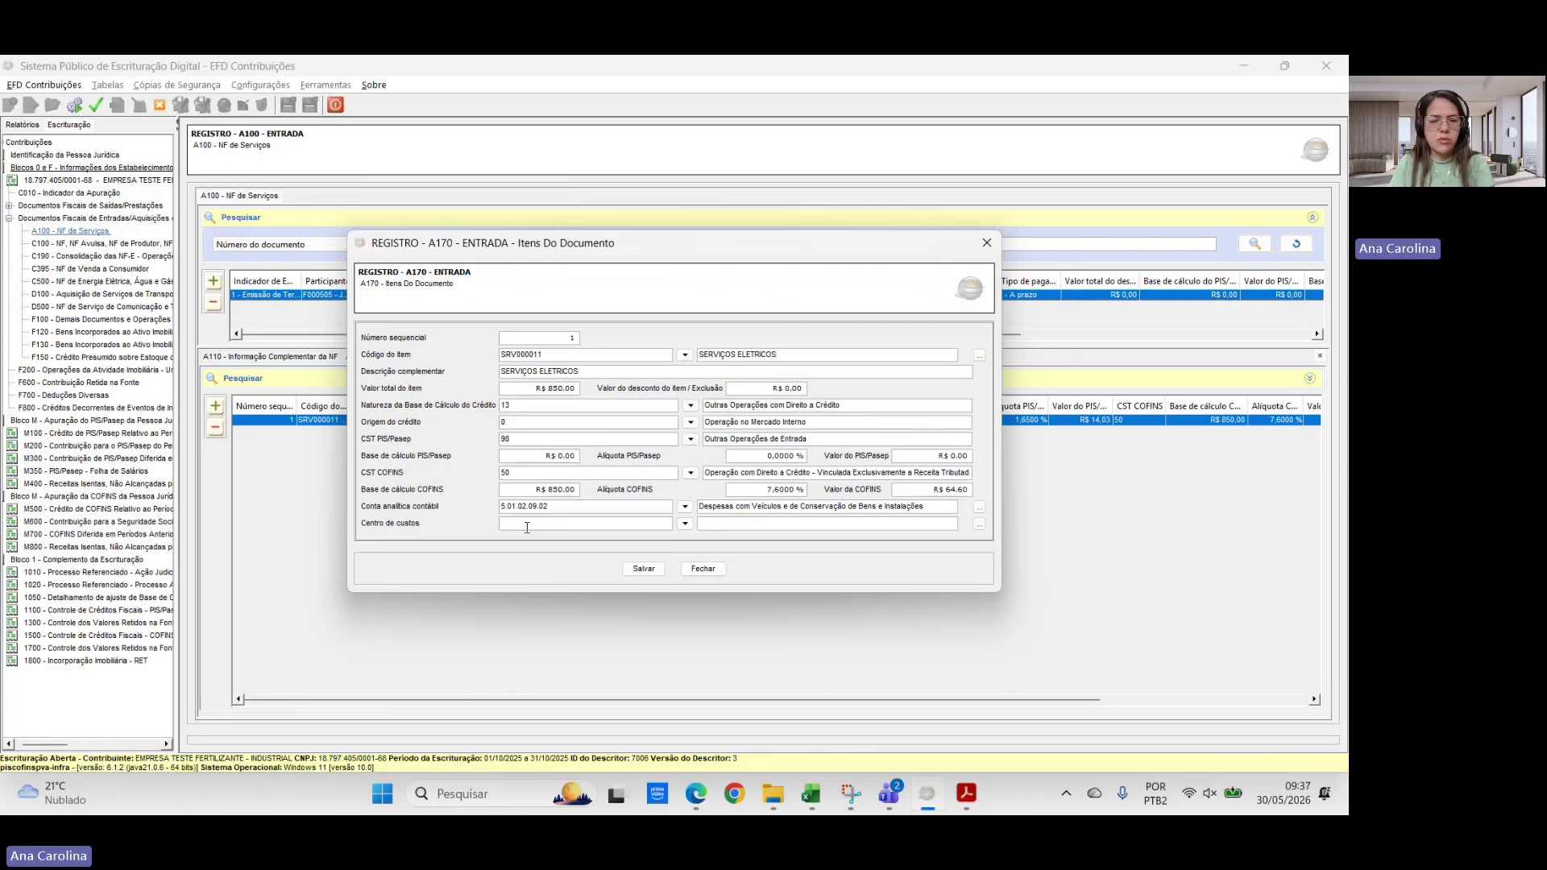
- Set the item's CST COFINS to 98 and the COFINS base, alíquota and valor to 0, and save the item
{"action": "left_click", "coordinate": [501, 473]}
{"action": "type", "text": "98"}
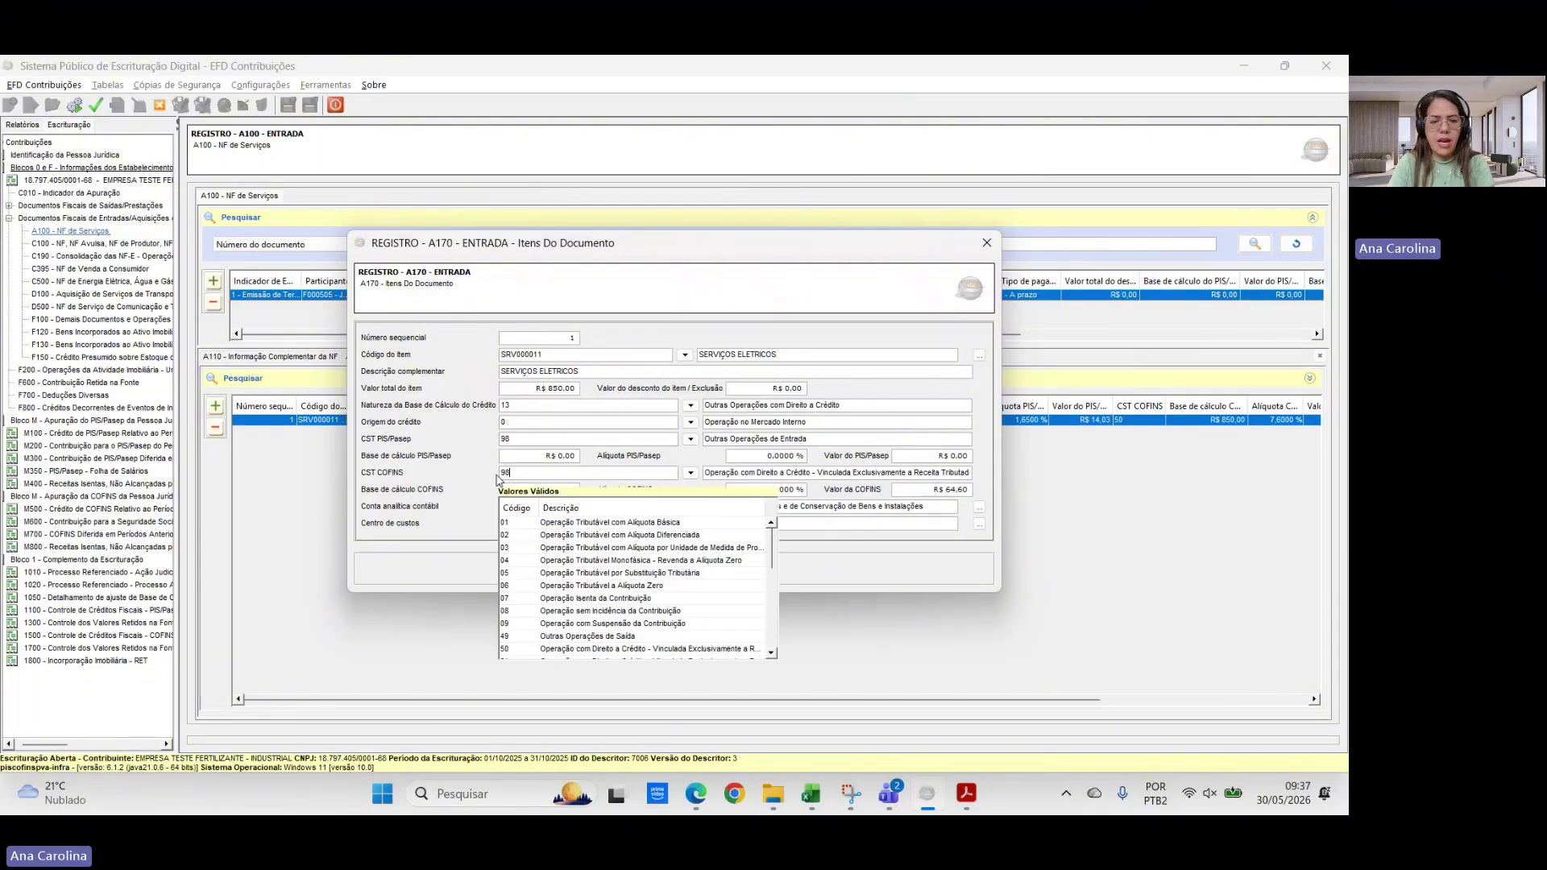
{"action": "key", "text": "Return"}
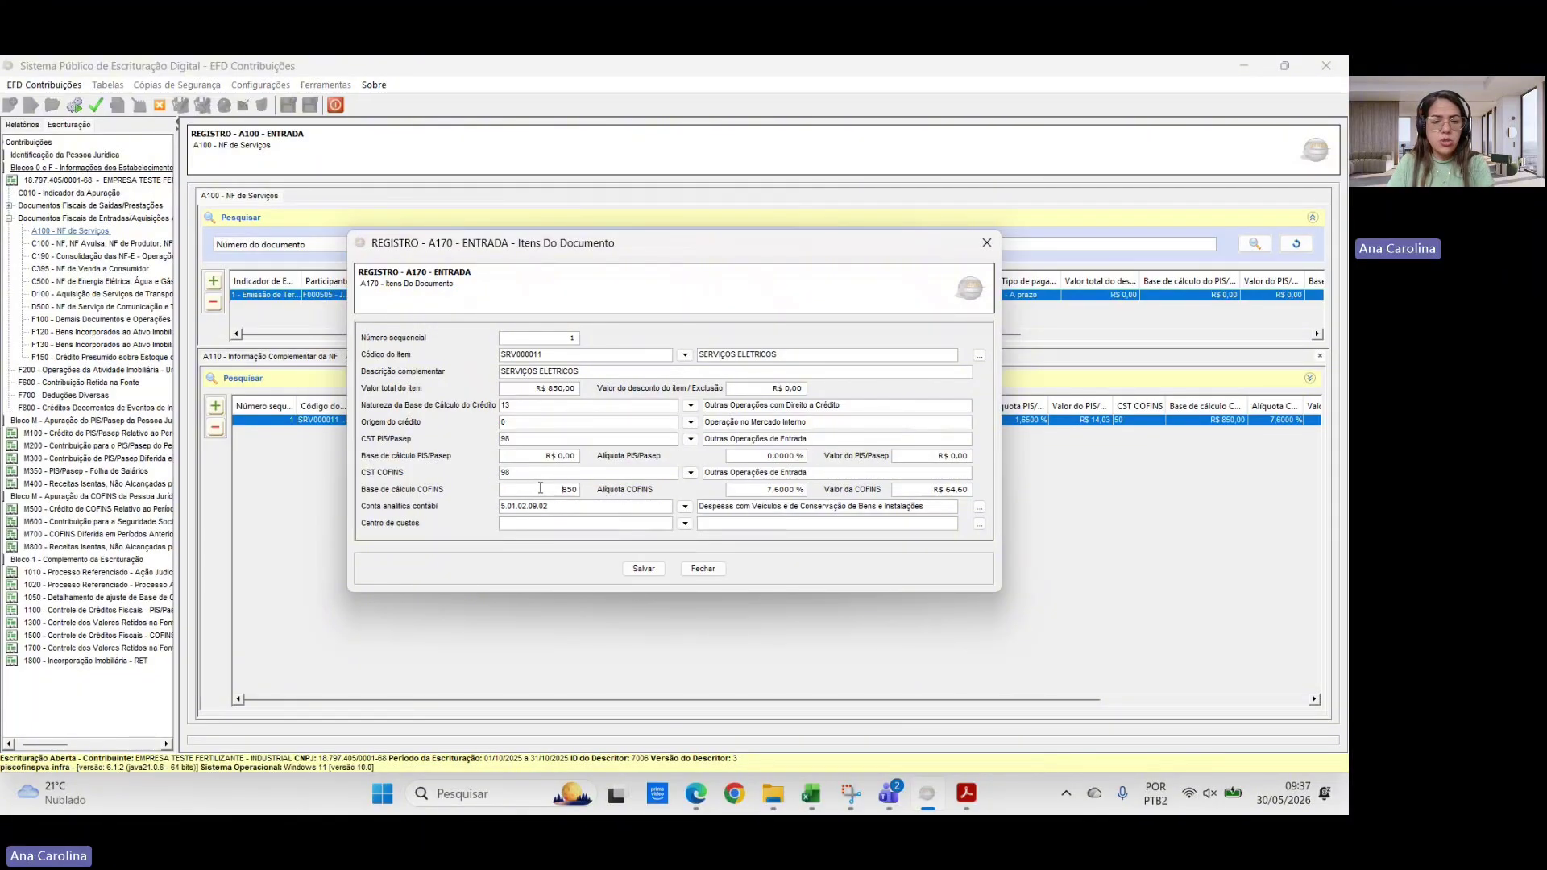
{"action": "key", "text": "BackSpace"}
{"action": "key", "text": "Tab"}
{"action": "key", "text": "BackSpace"}
{"action": "key", "text": "Tab"}
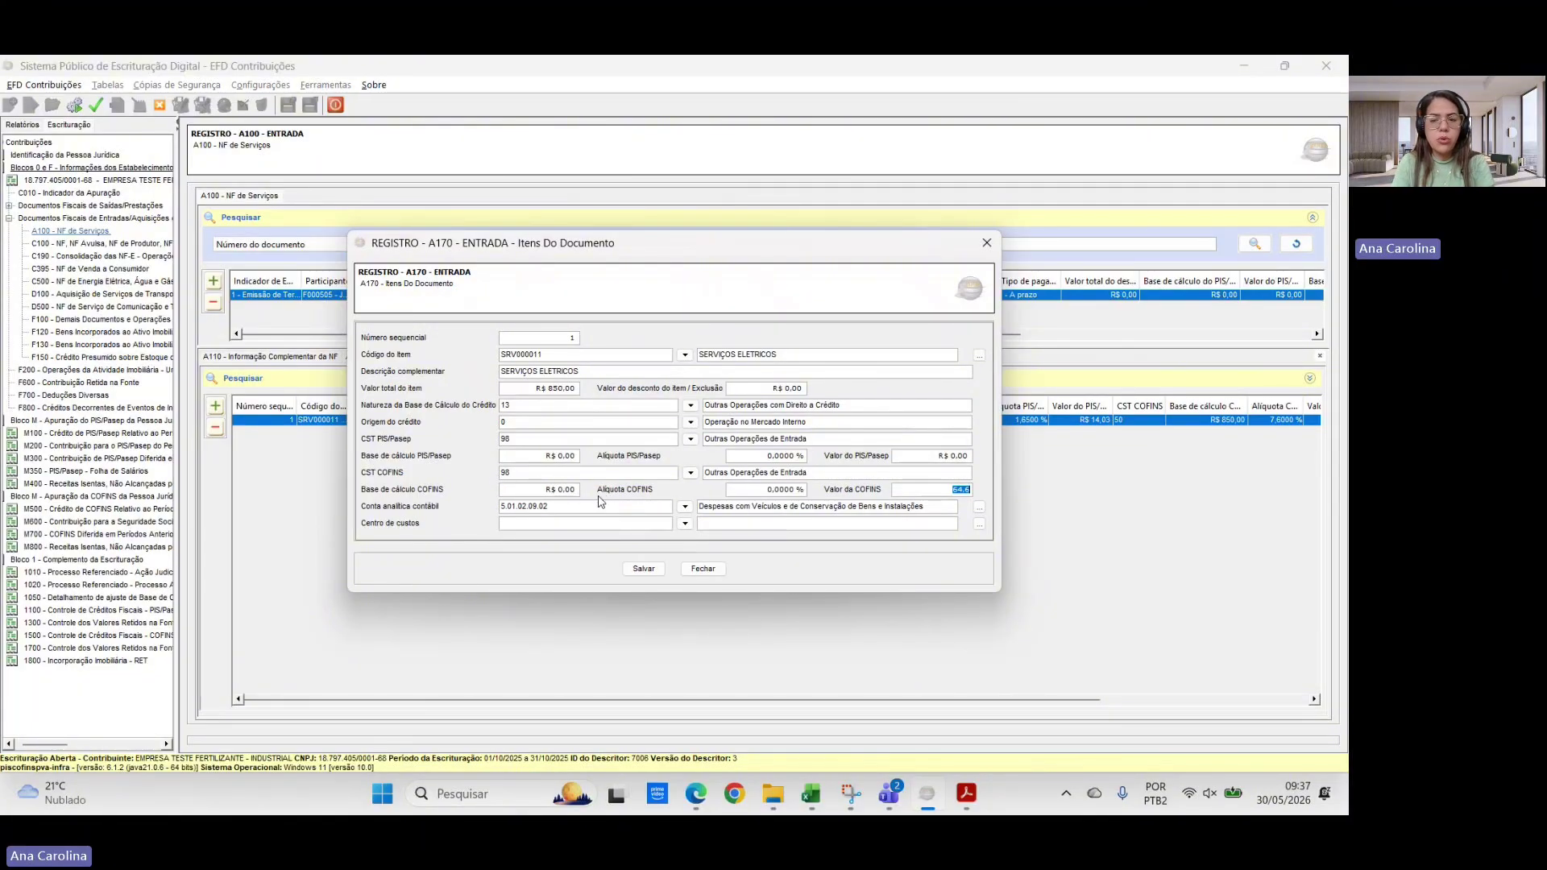
{"action": "key", "text": "BackSpace"}
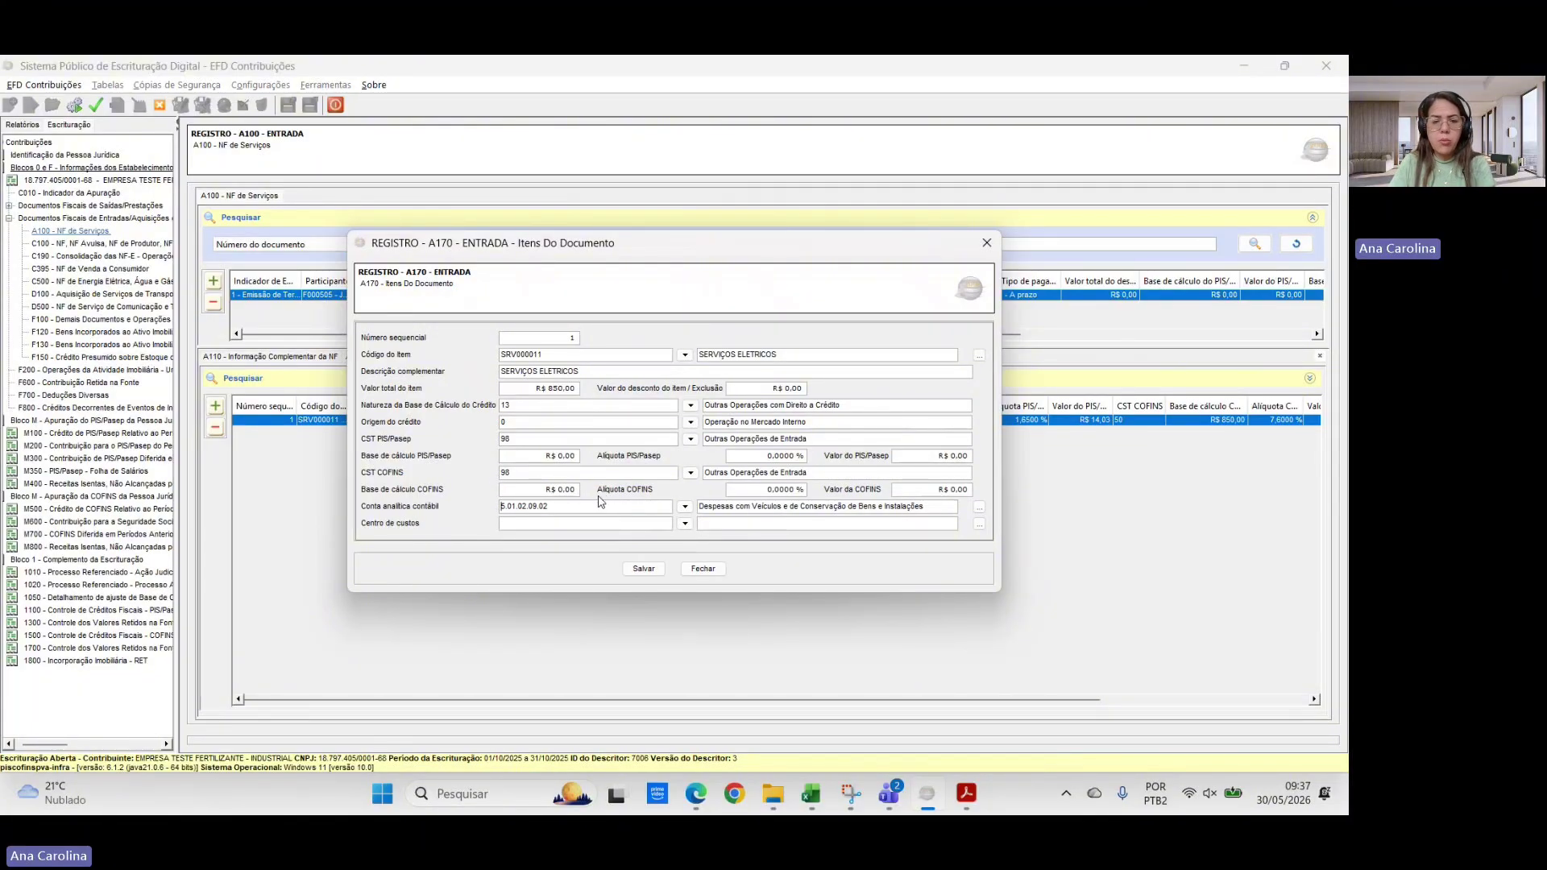
{"action": "left_click", "coordinate": [649, 573]}
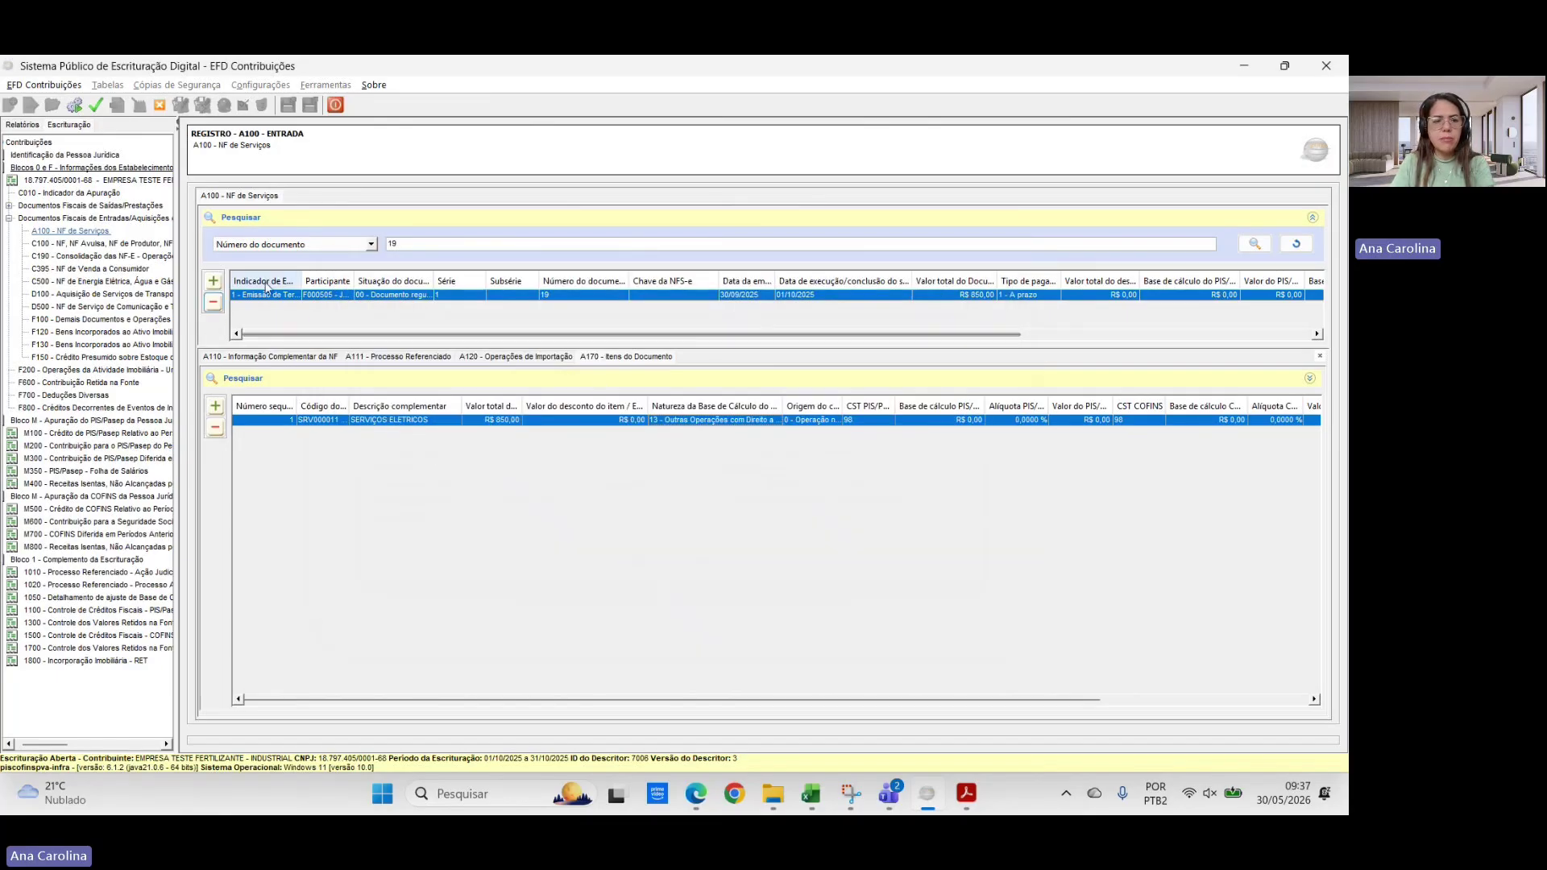
- Delete invoice 19's A100 record and search the service invoices by Número do documento for 39
{"action": "left_click", "coordinate": [214, 304]}
{"action": "left_click", "coordinate": [633, 433]}
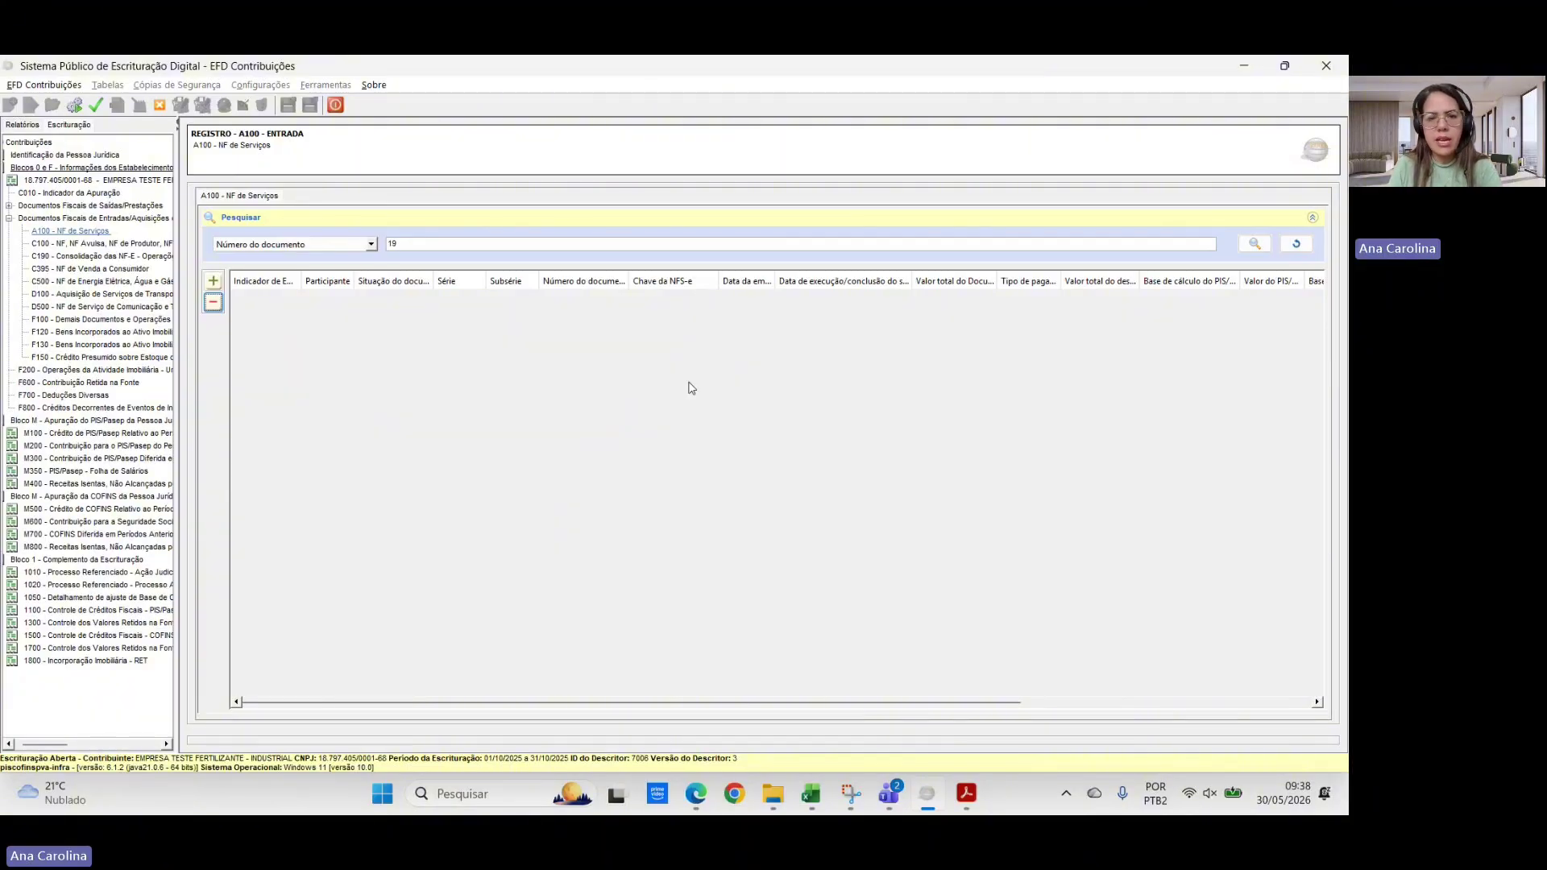
{"action": "key", "text": "alt+Tab"}
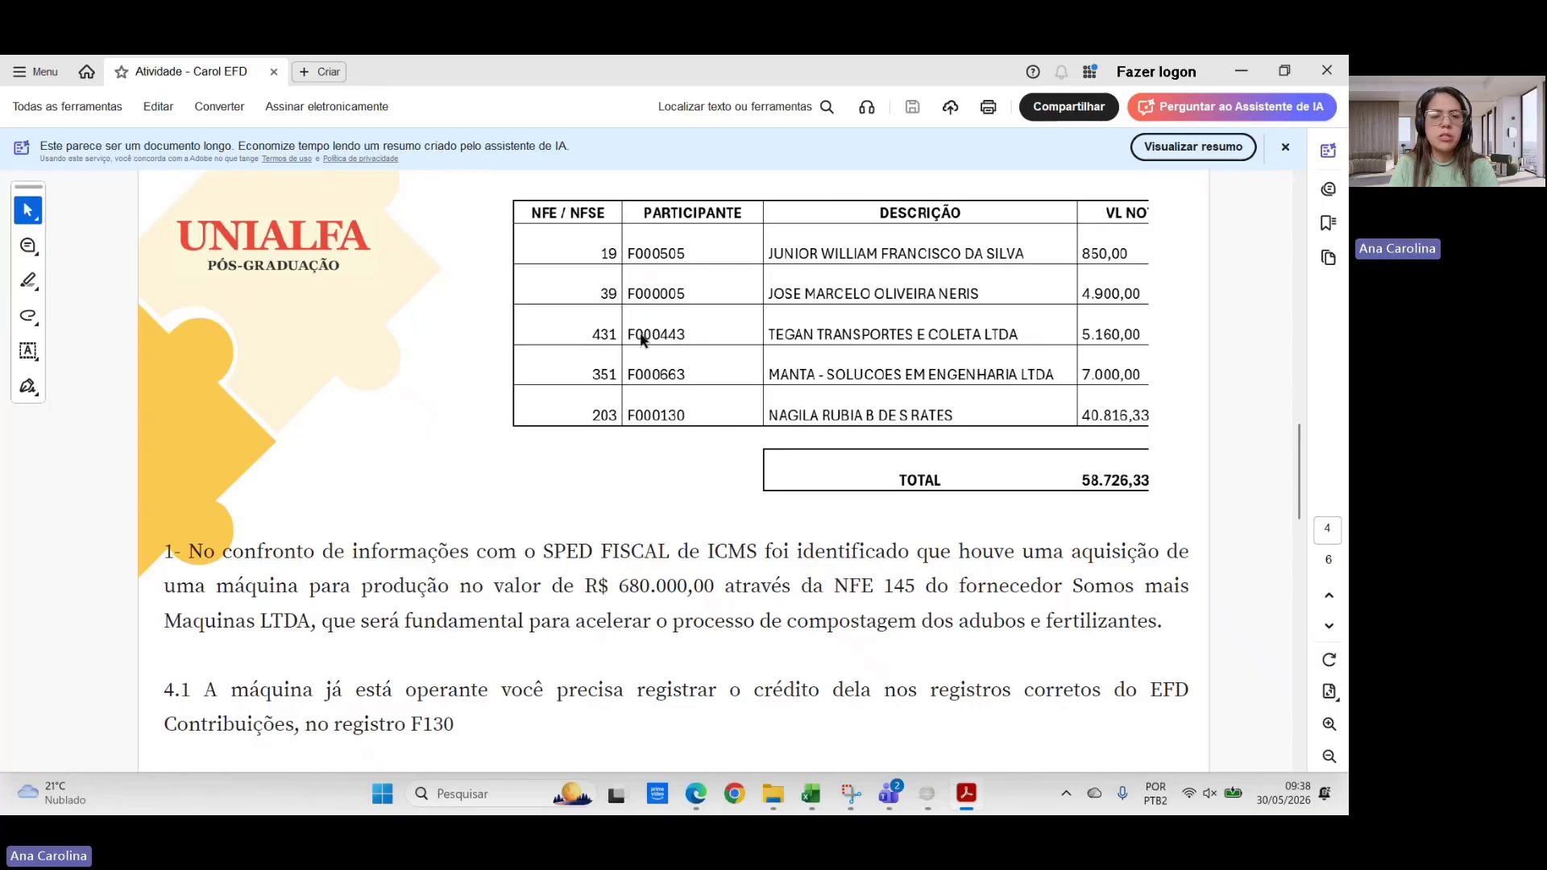
{"action": "key", "text": "alt+Tab"}
{"action": "double_click", "coordinate": [413, 245]}
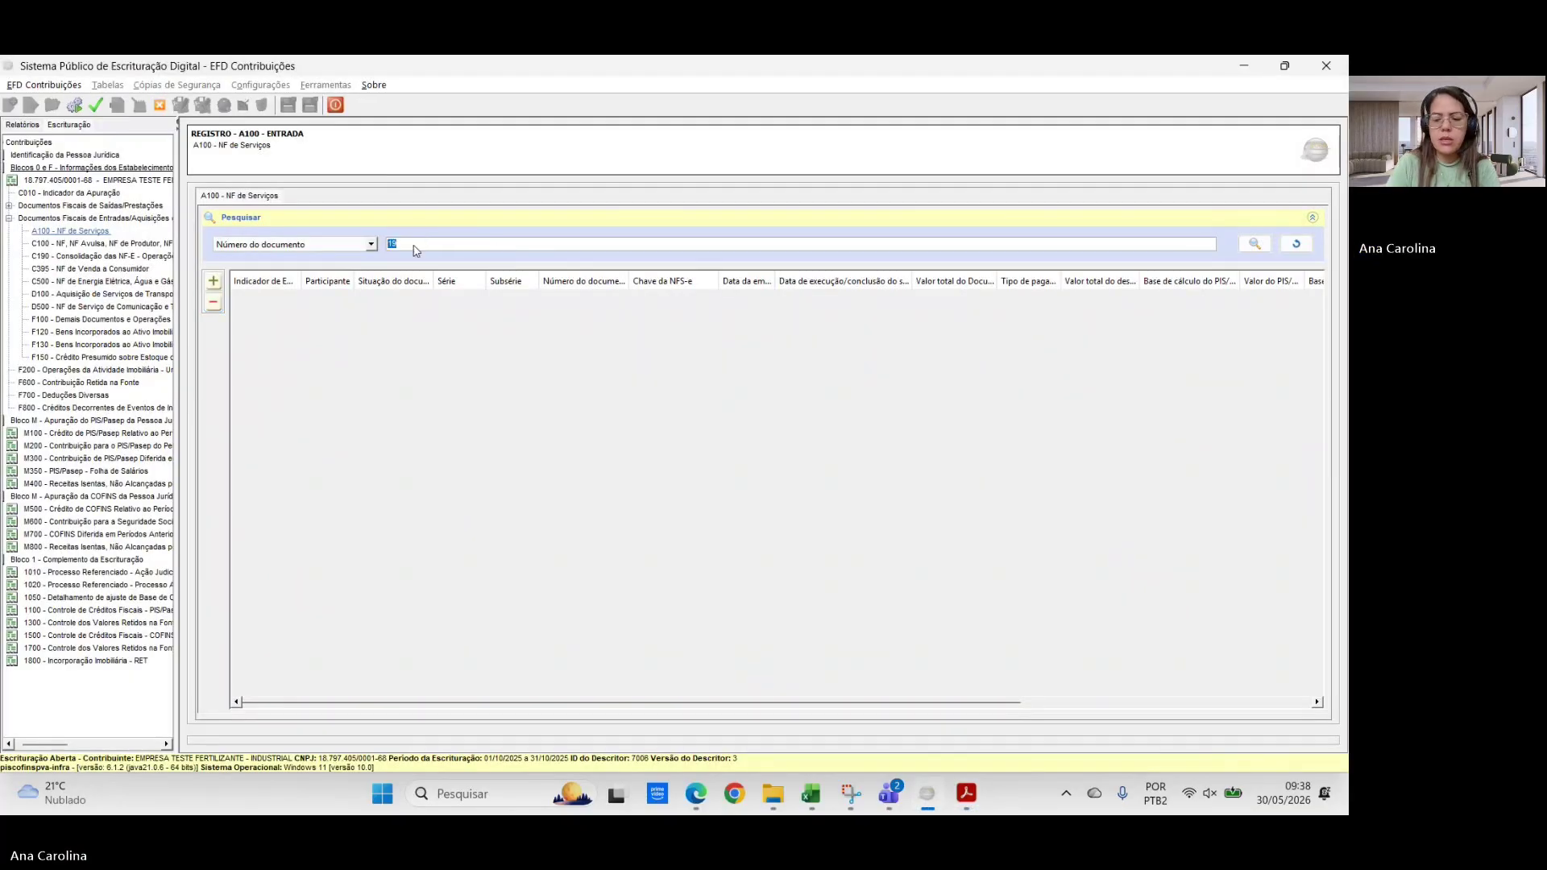
{"action": "type", "text": "39"}
{"action": "left_click", "coordinate": [1254, 244]}
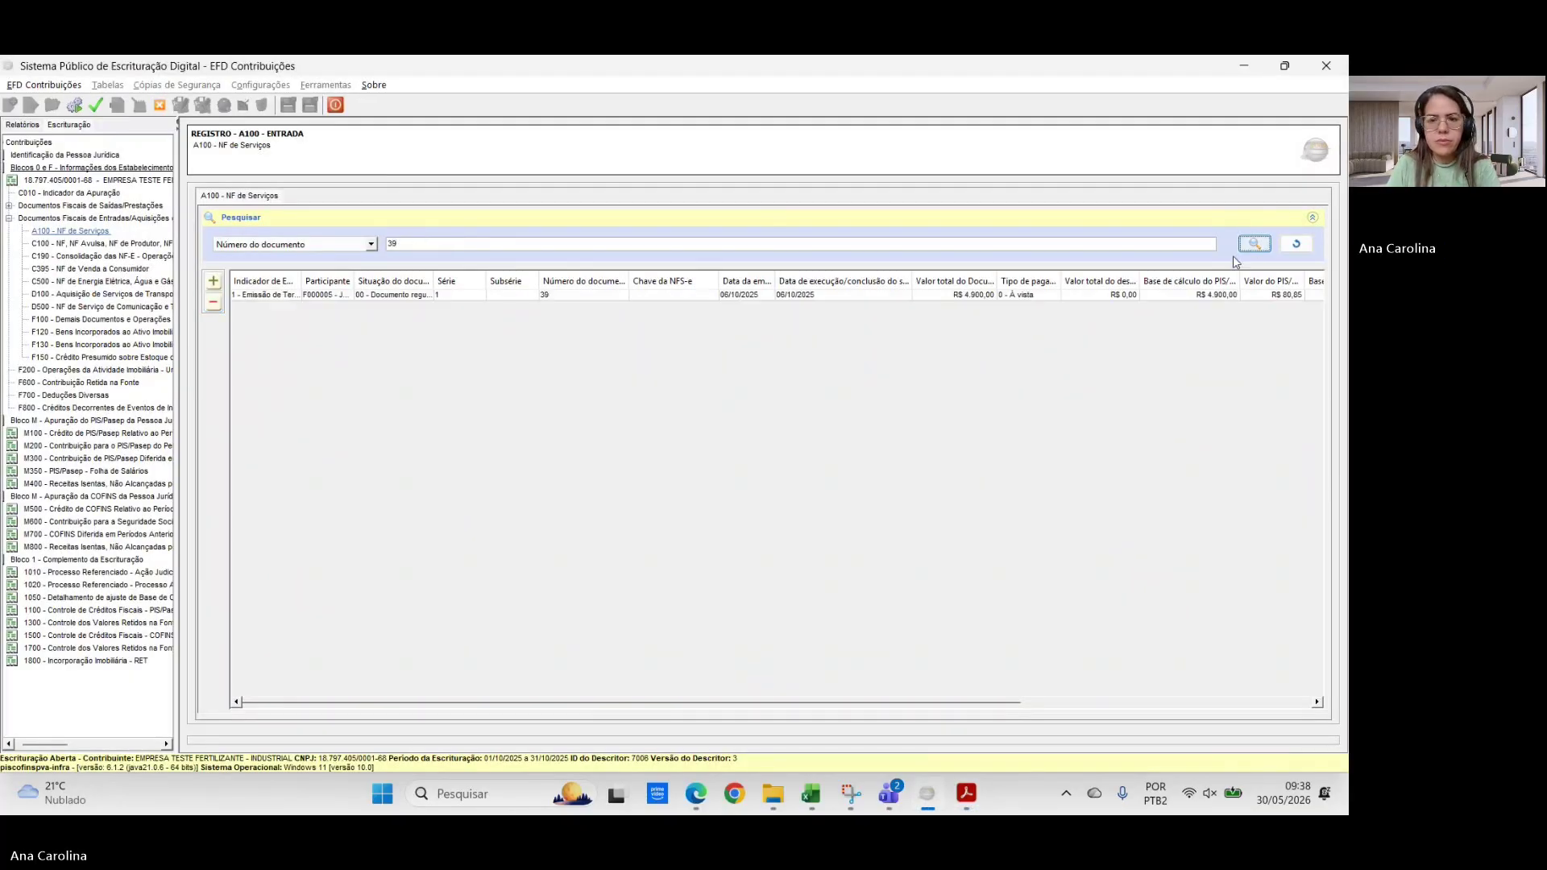
- Edit invoice 39's A100 record, setting Base de cálculo do PIS/Pasep and Valor do PIS/Pasep to 0
{"action": "left_click", "coordinate": [718, 298]}
{"action": "double_click", "coordinate": [718, 299]}
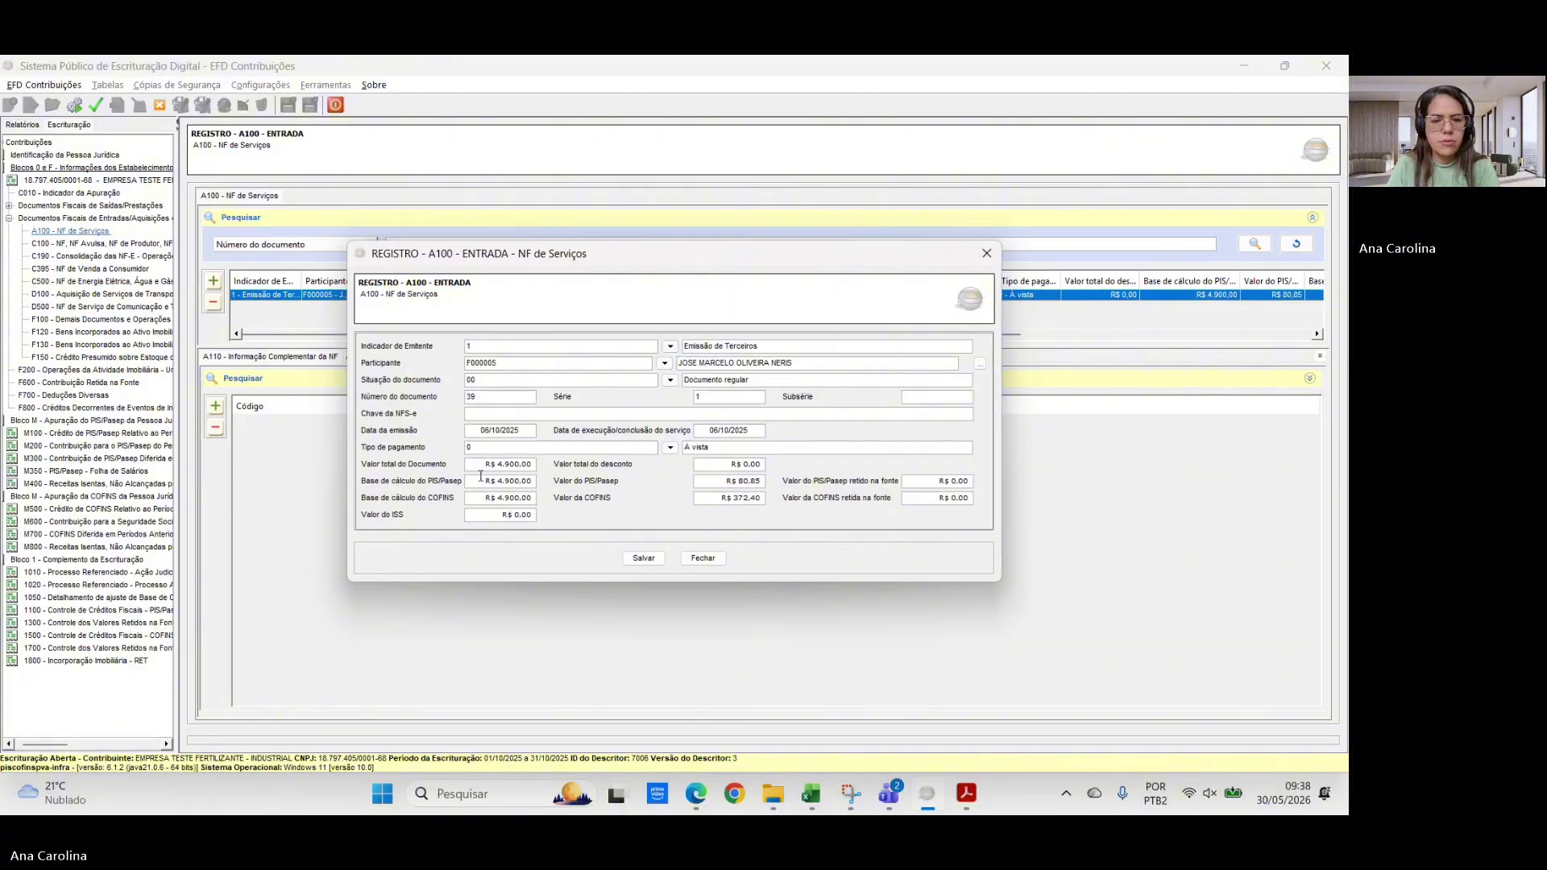
{"action": "left_click", "coordinate": [515, 465]}
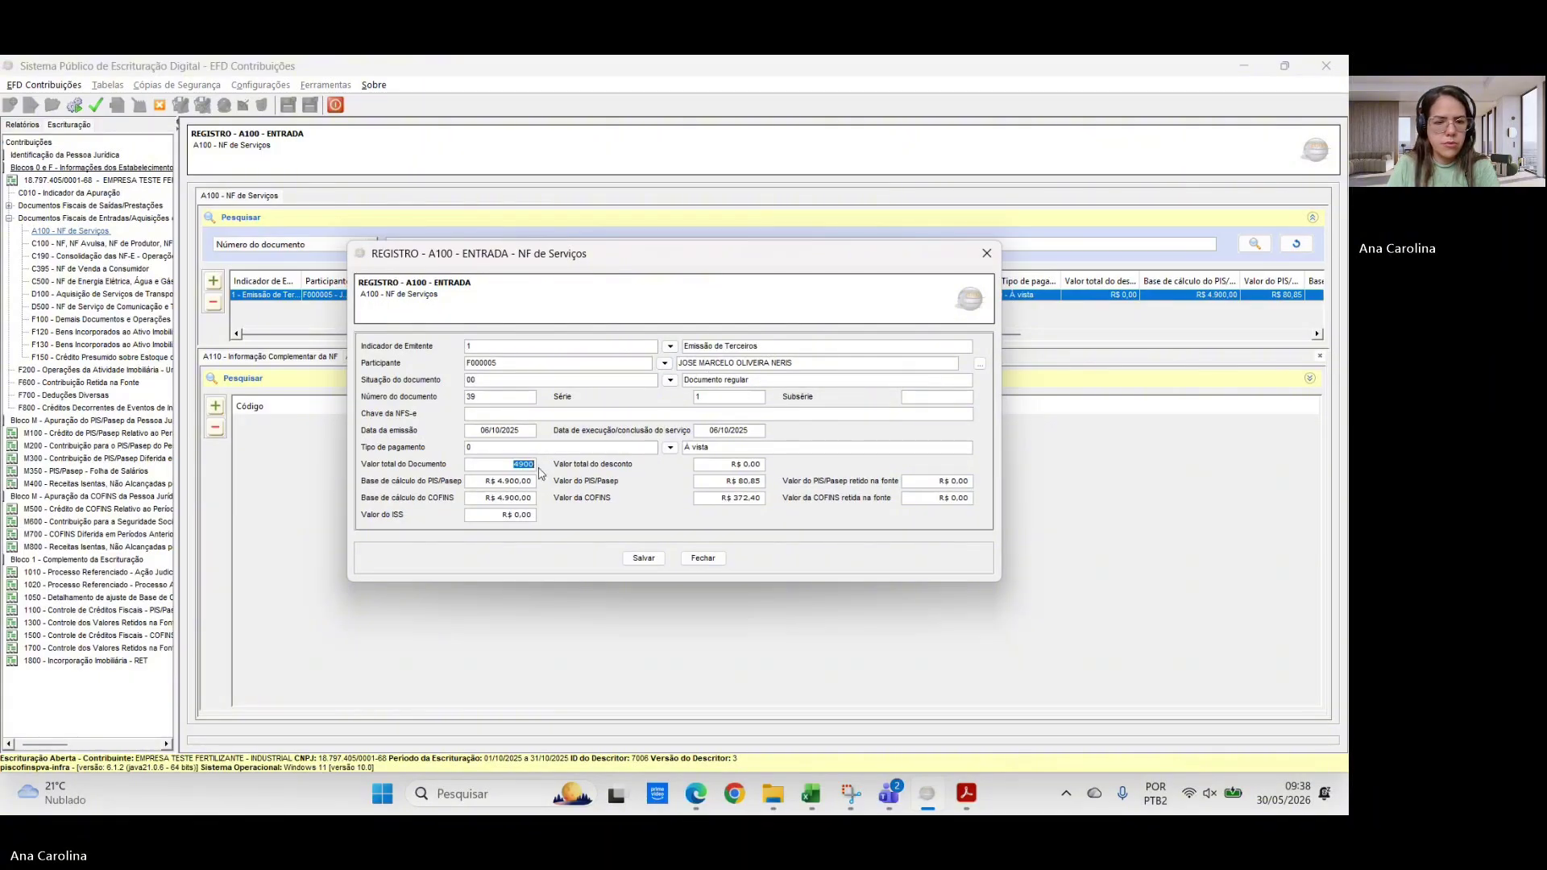
{"action": "left_click", "coordinate": [516, 481]}
{"action": "type", "text": "0"}
{"action": "key", "text": "Tab"}
{"action": "key", "text": "Tab"}
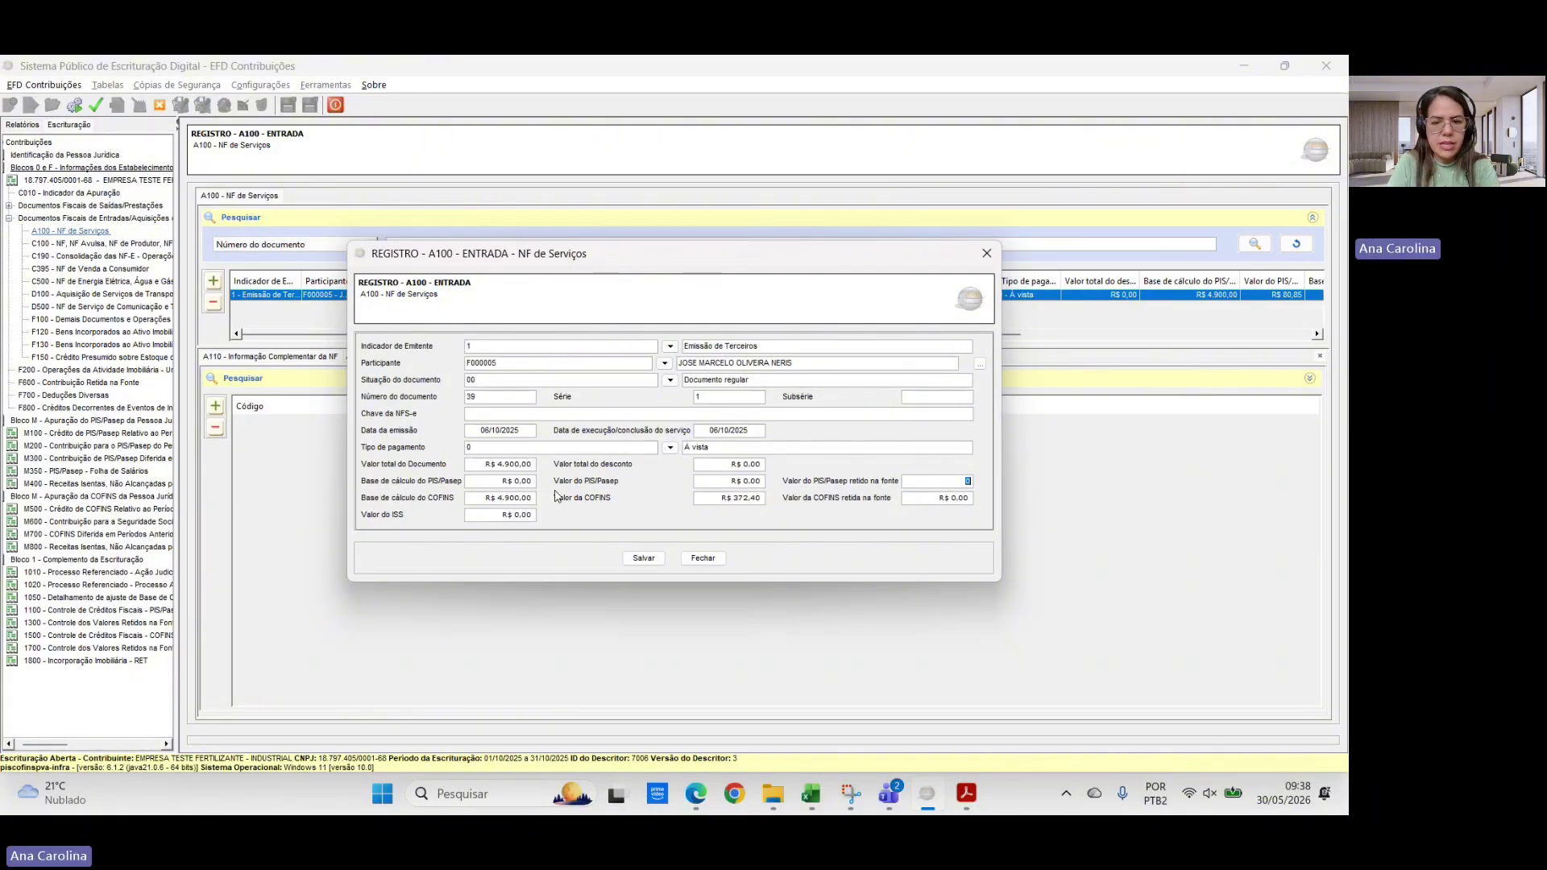
- Set invoice 39's Base de cálculo do COFINS and Valor da COFINS to 0 and save the record
{"action": "left_click", "coordinate": [501, 514]}
{"action": "left_click", "coordinate": [500, 500]}
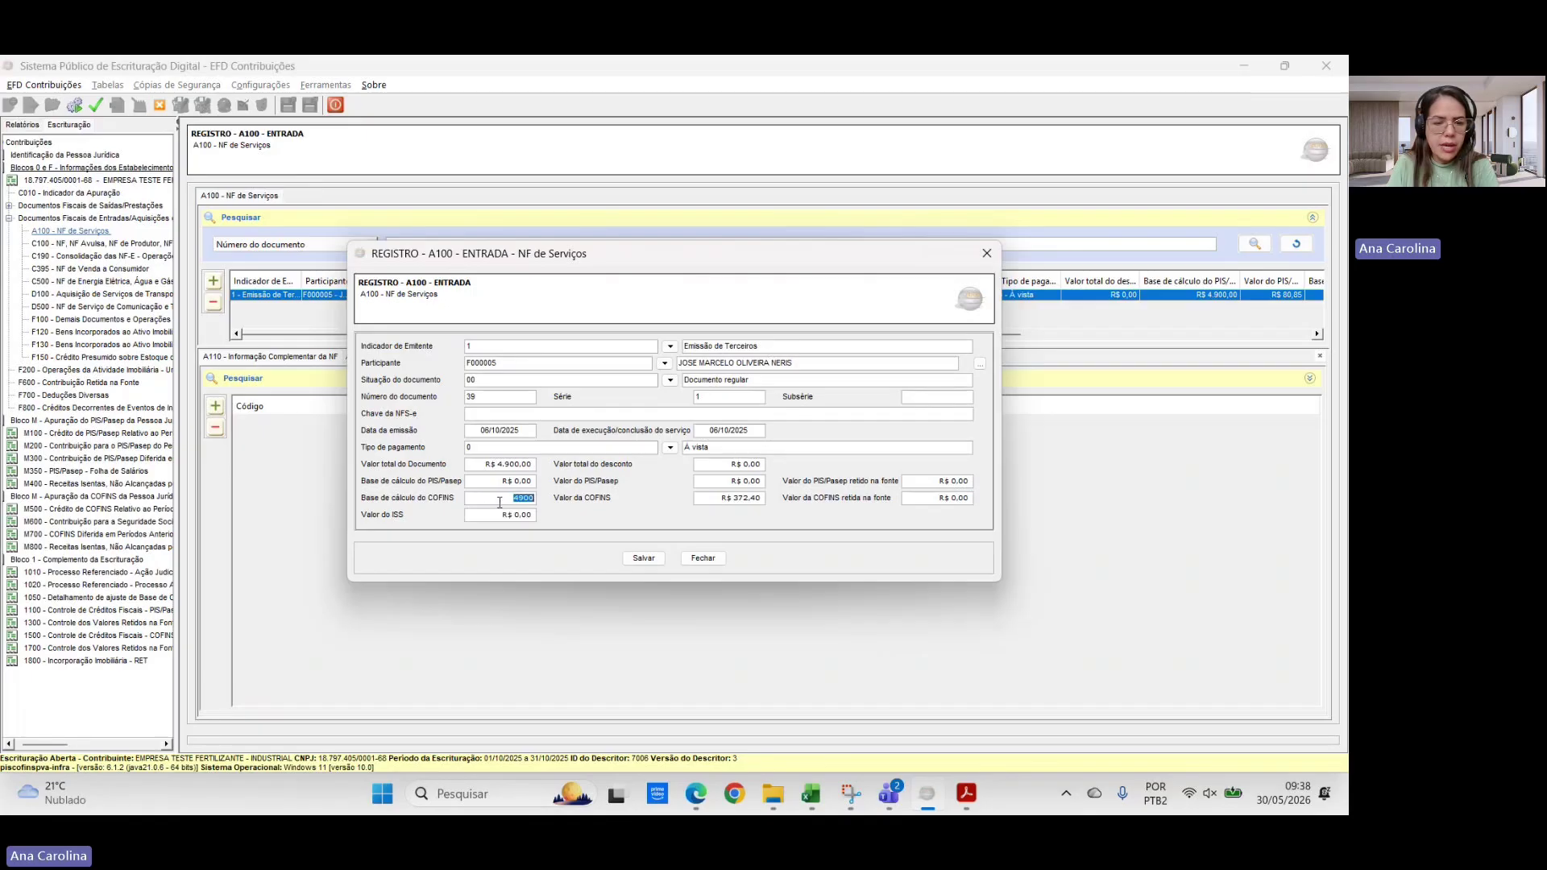
{"action": "type", "text": "0"}
{"action": "key", "text": "Tab"}
{"action": "key", "text": "Tab"}
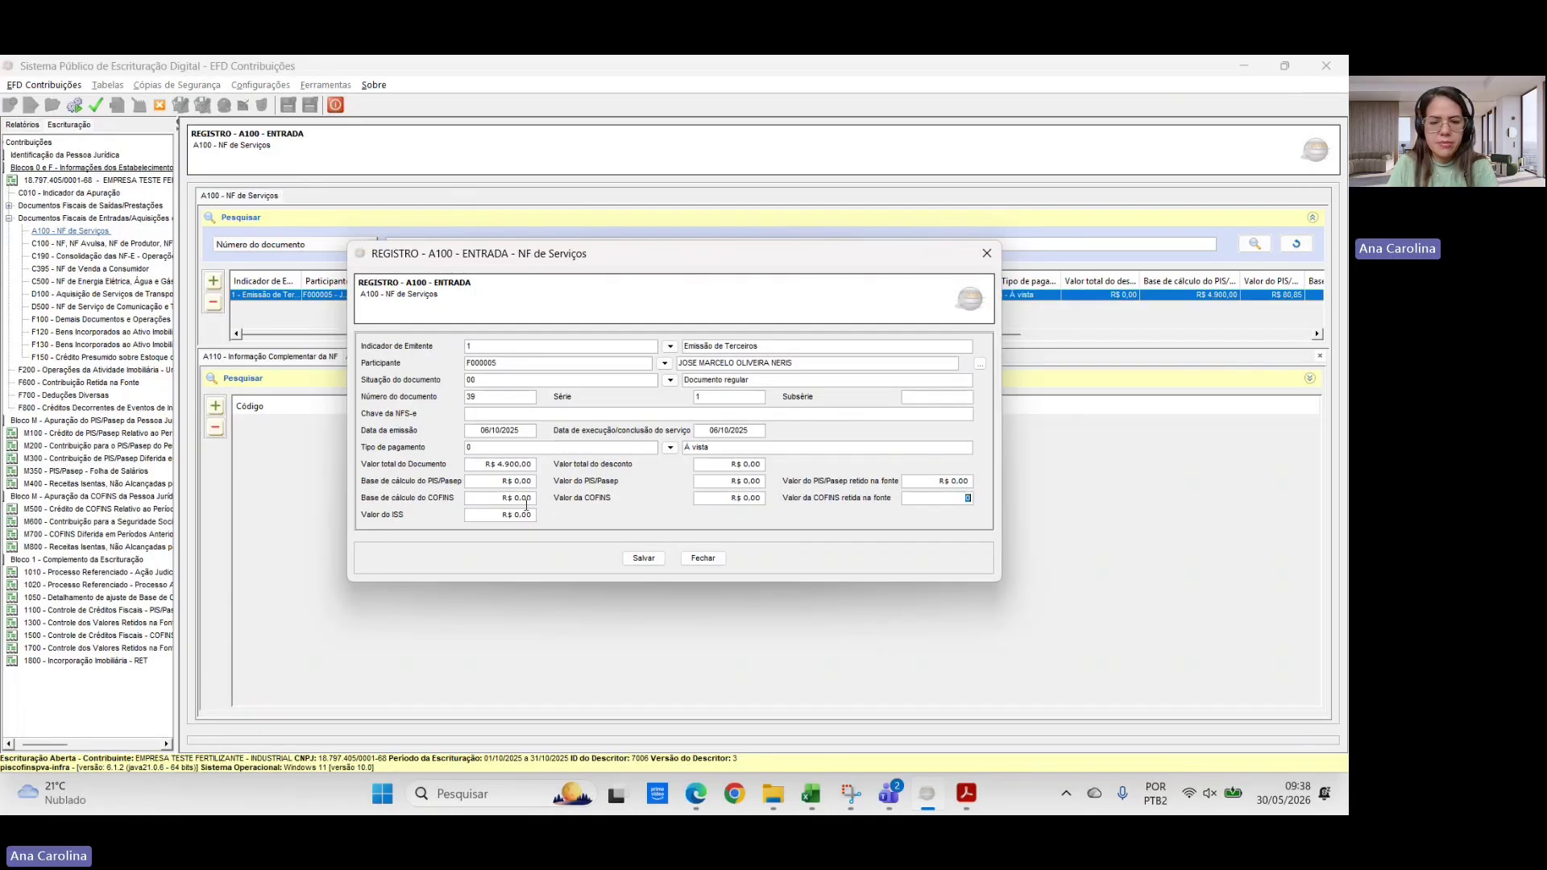
{"action": "left_click", "coordinate": [636, 564]}
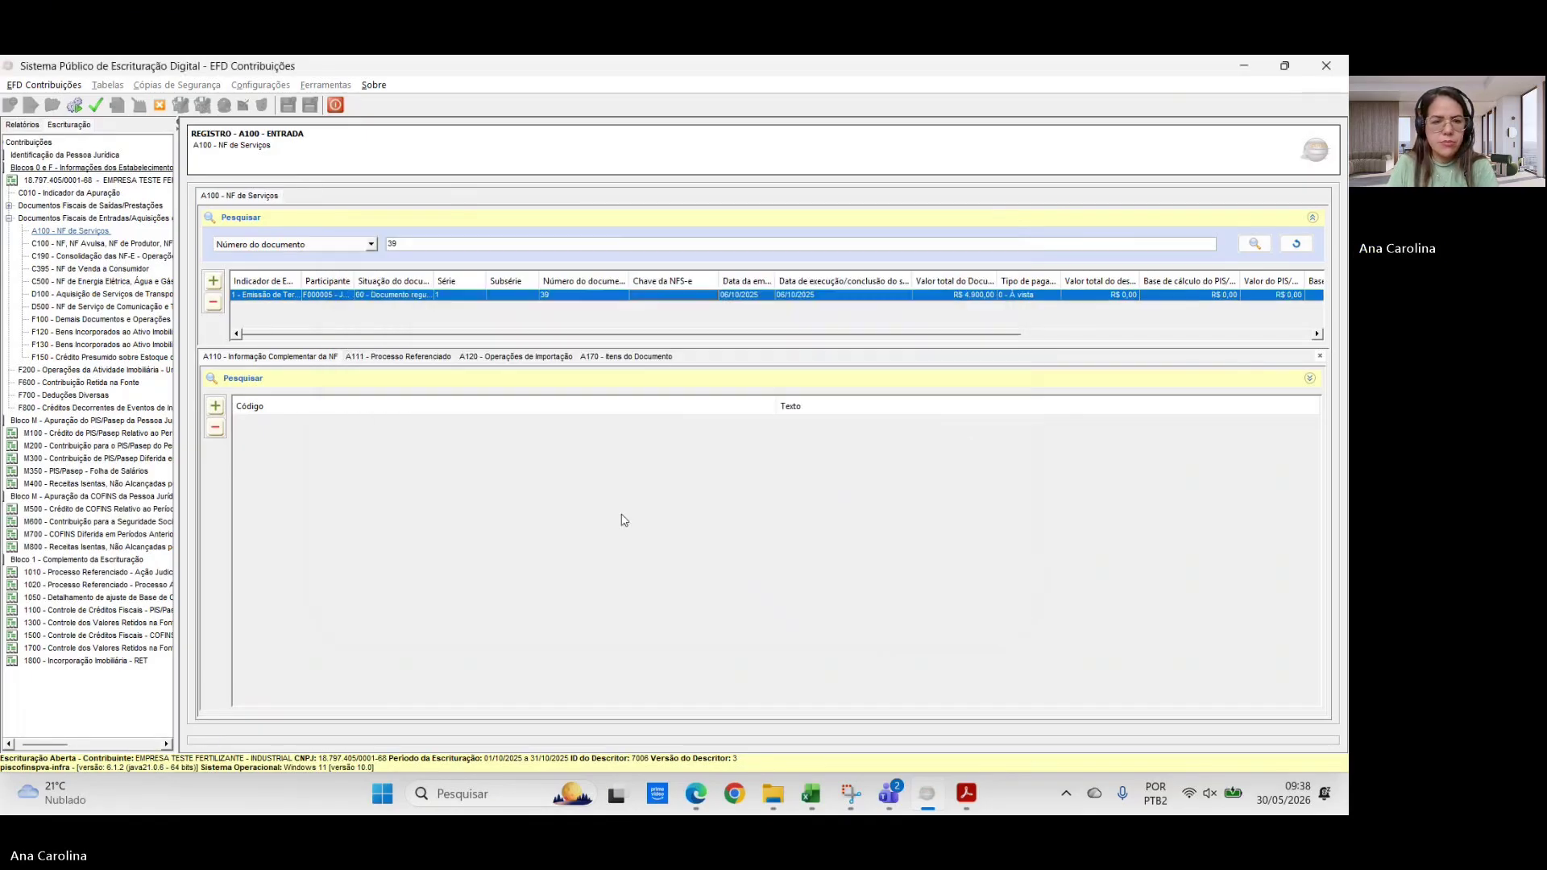
- Edit invoice 39's A170 item, setting the PIS/Pasep base de cálculo, alíquota and valor to 0
{"action": "left_click", "coordinate": [595, 357]}
{"action": "double_click", "coordinate": [593, 419]}
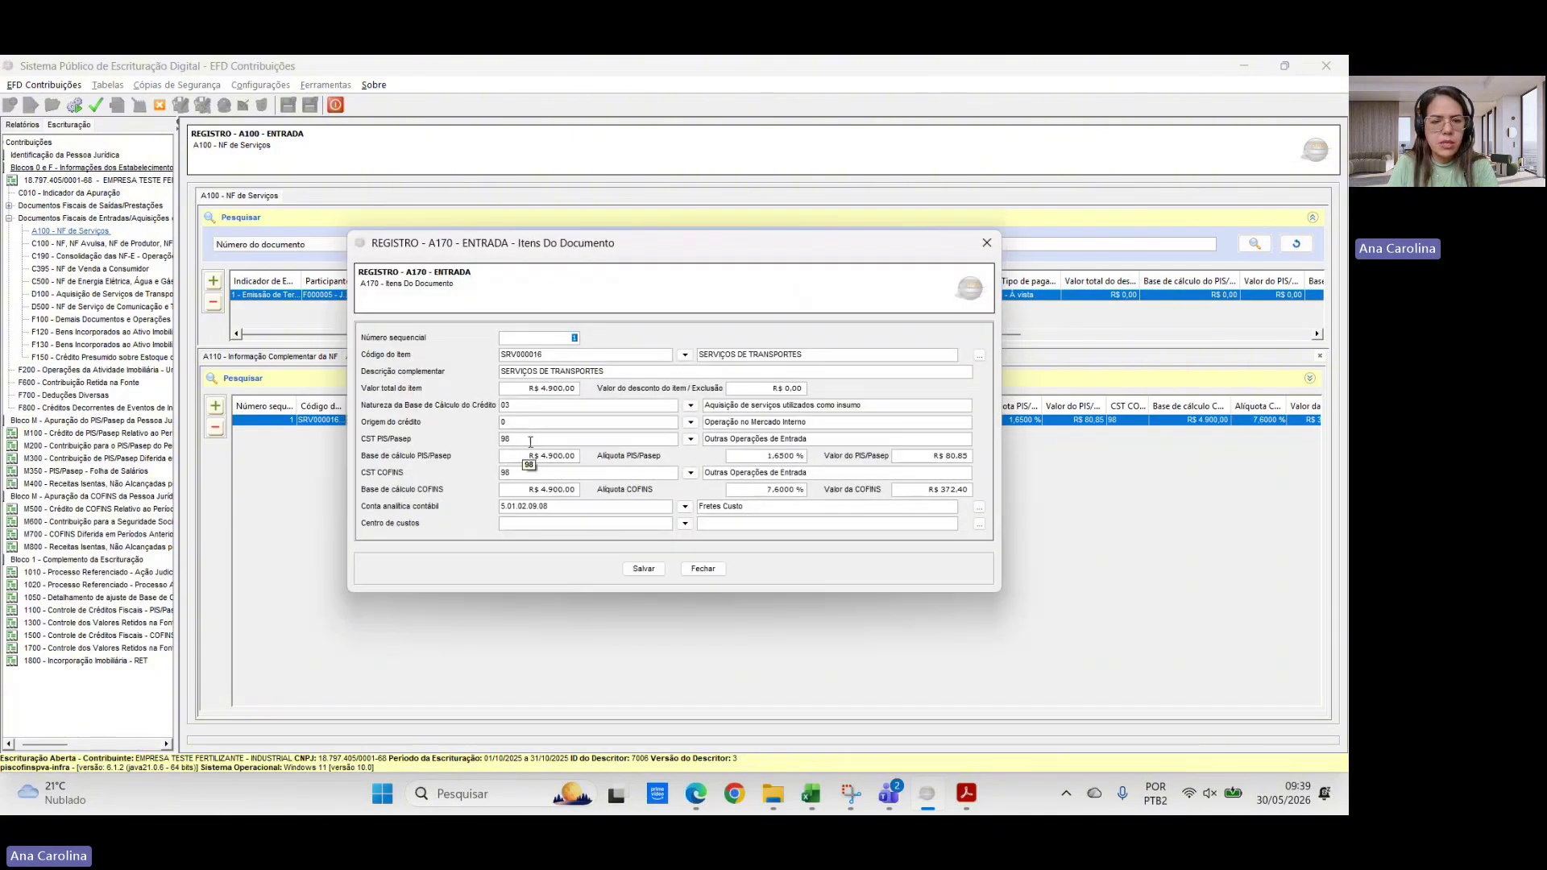
{"action": "left_click", "coordinate": [493, 438]}
{"action": "key", "text": "Tab"}
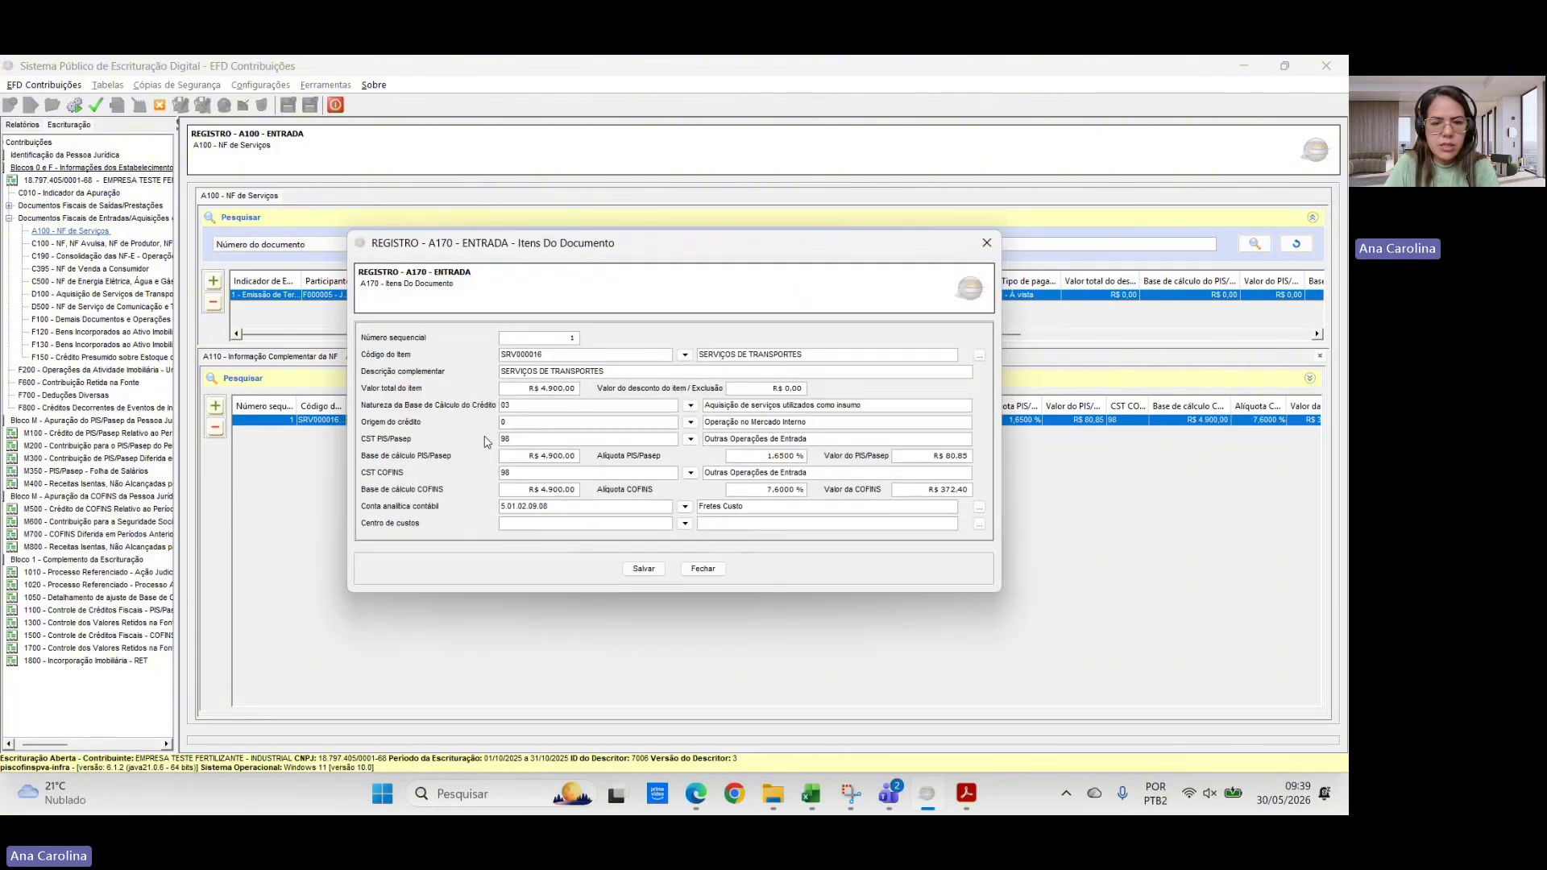
{"action": "type", "text": "0"}
{"action": "key", "text": "Tab"}
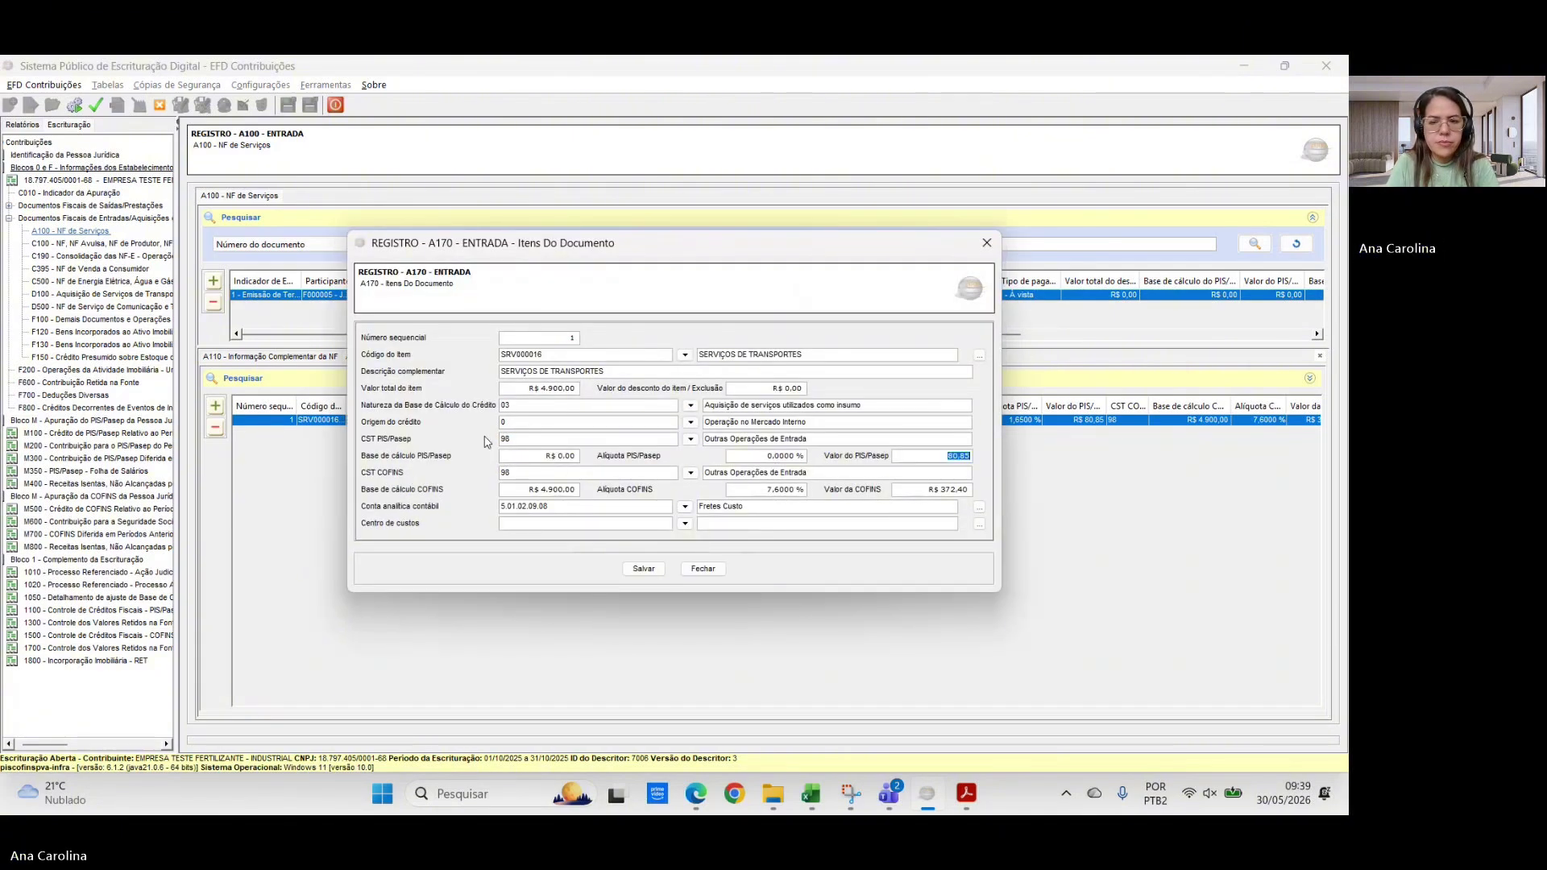
- Set the COFINS base de cálculo, alíquota and valor of invoice 39's item to 0 and save the item
{"action": "left_click", "coordinate": [537, 475]}
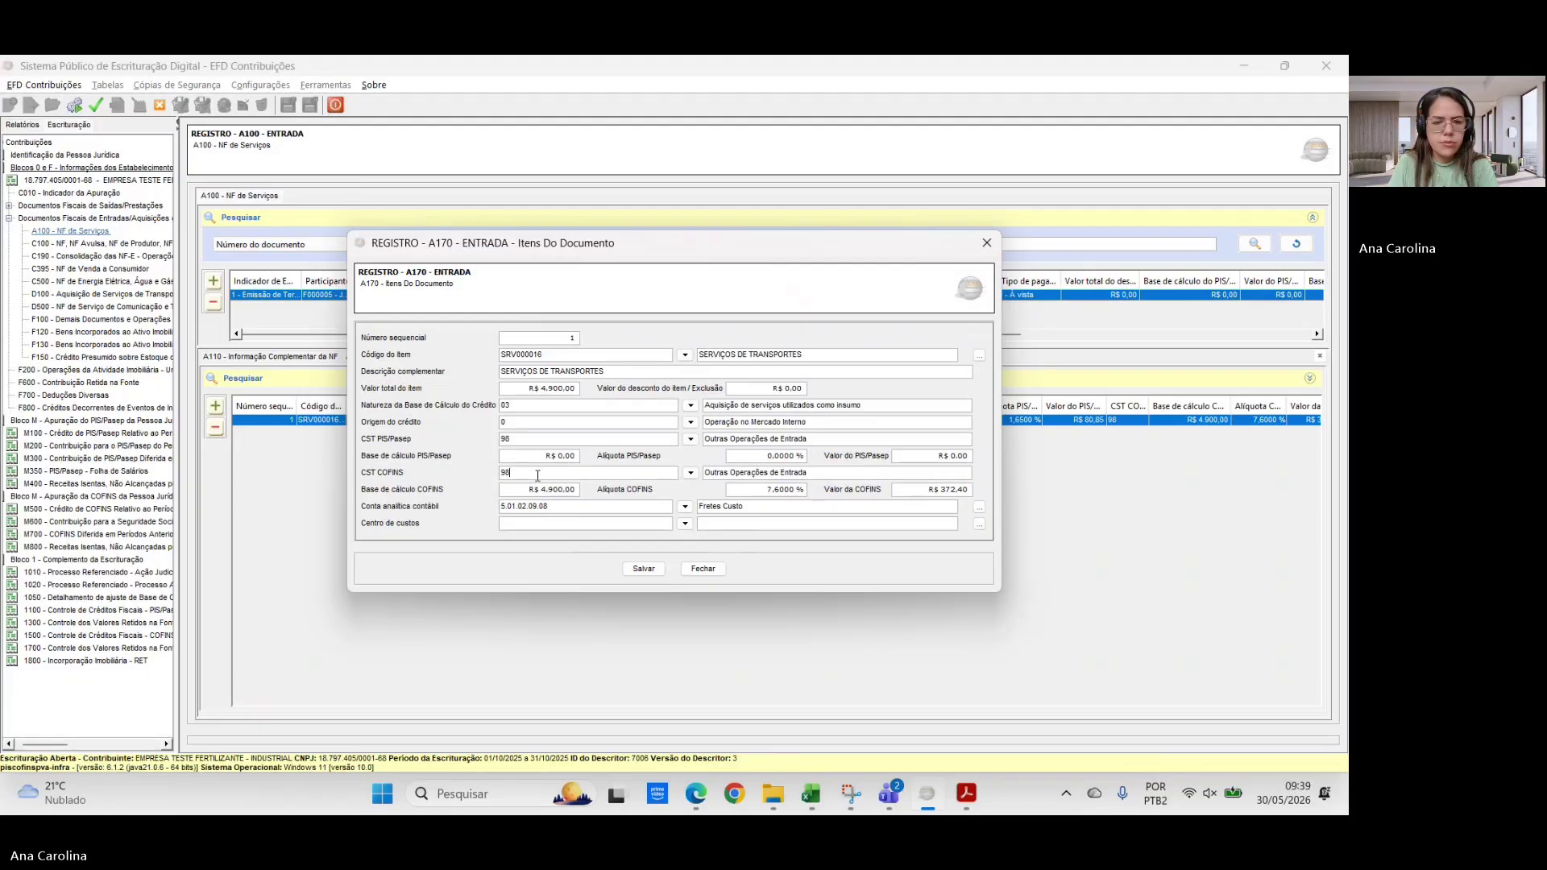
{"action": "key", "text": "Tab"}
{"action": "key", "text": "Tab"}
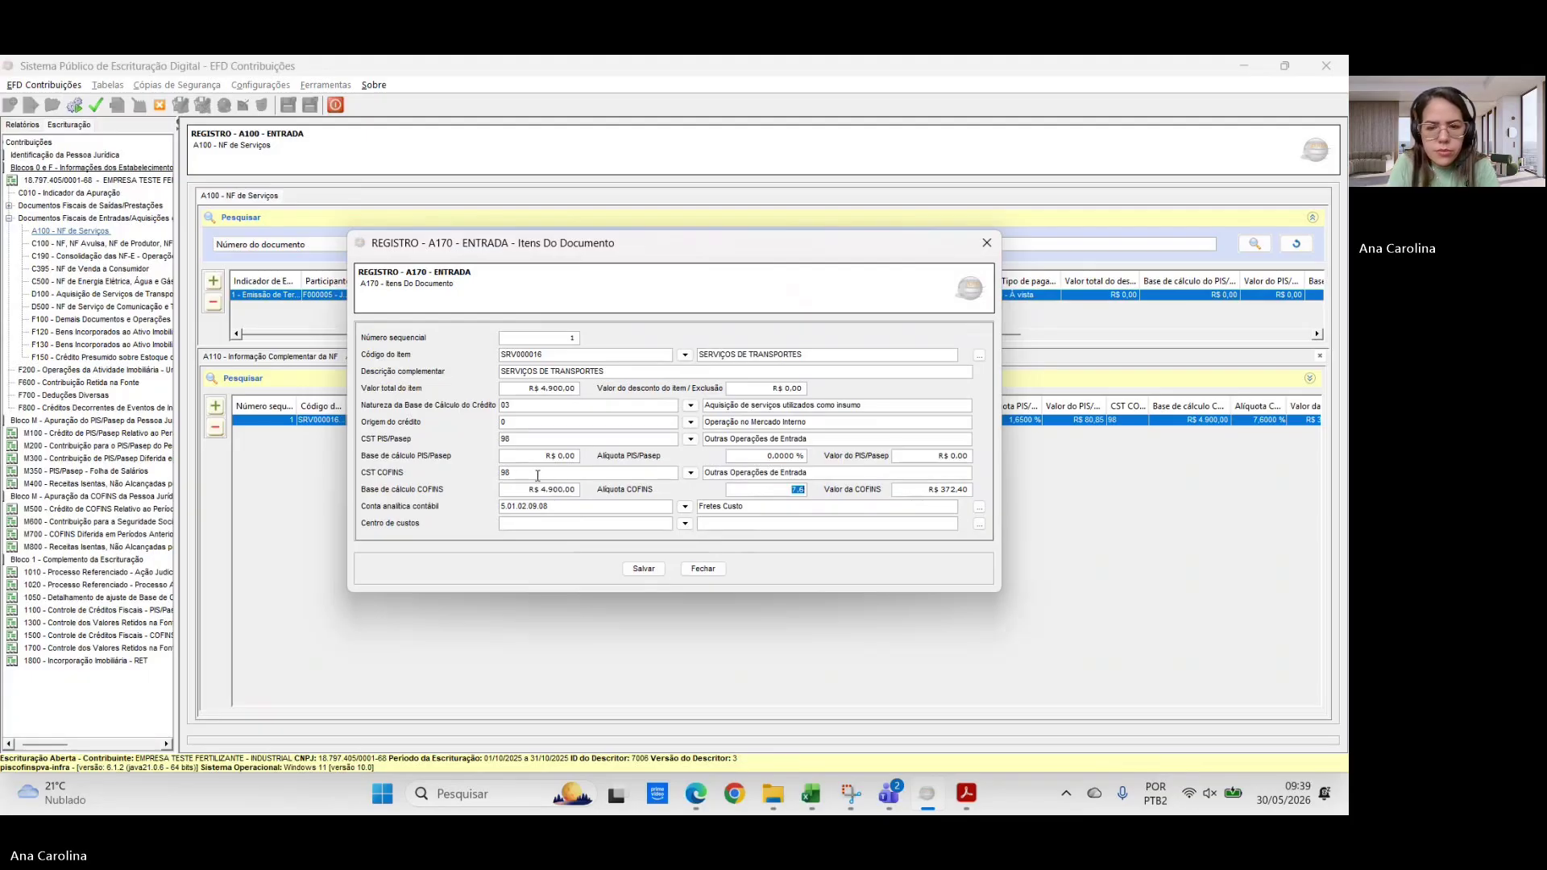
{"action": "left_click_drag", "start_coordinate": [530, 489], "coordinate": [595, 489]}
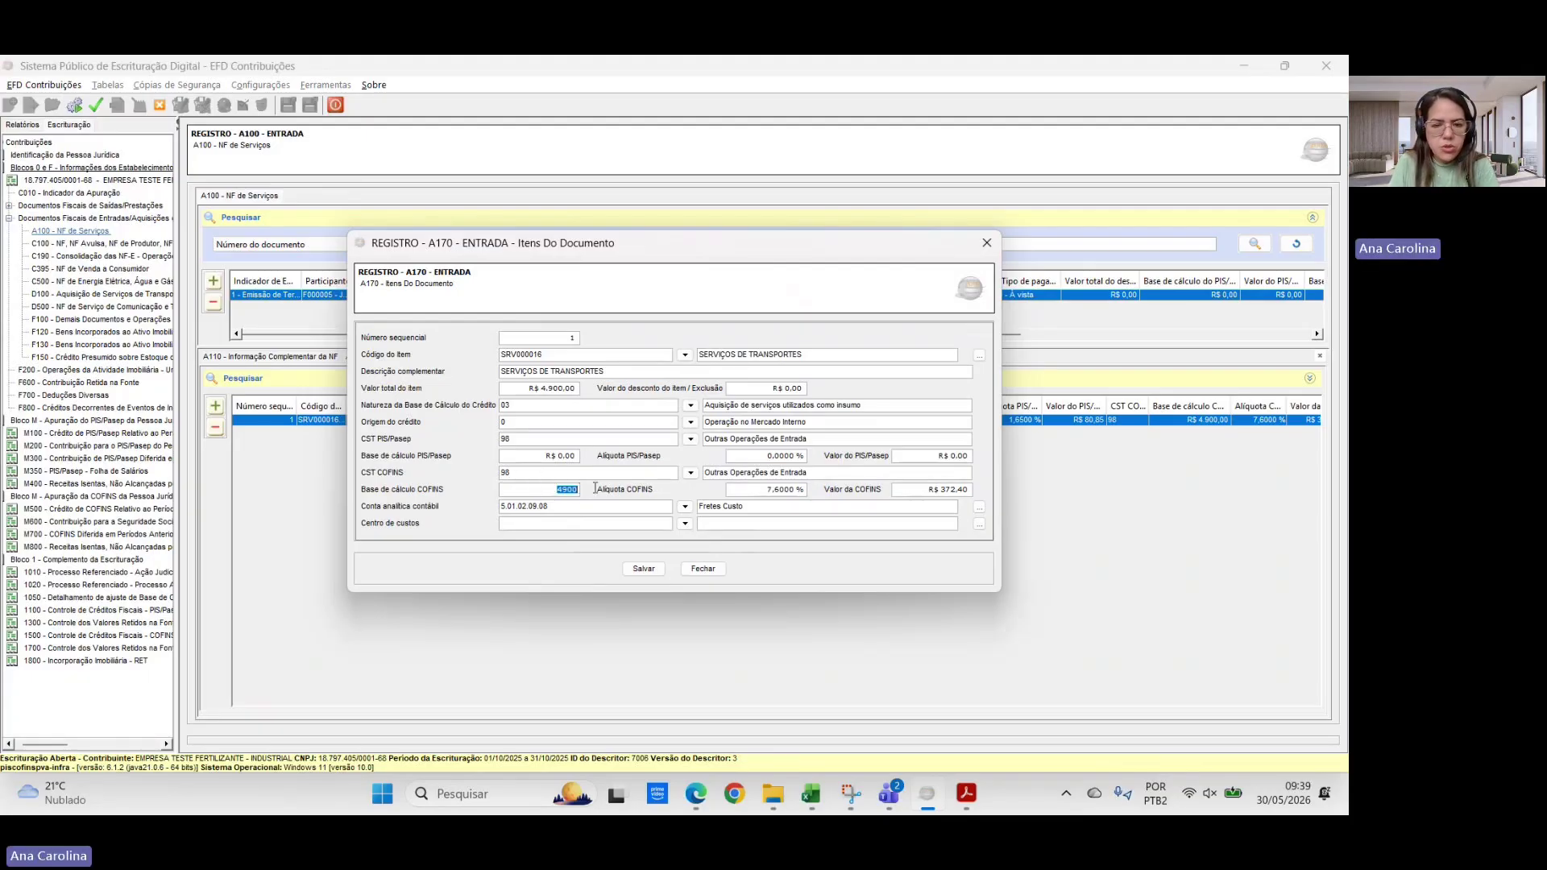
{"action": "type", "text": "0"}
{"action": "key", "text": "Tab"}
{"action": "type", "text": "0"}
{"action": "key", "text": "Tab"}
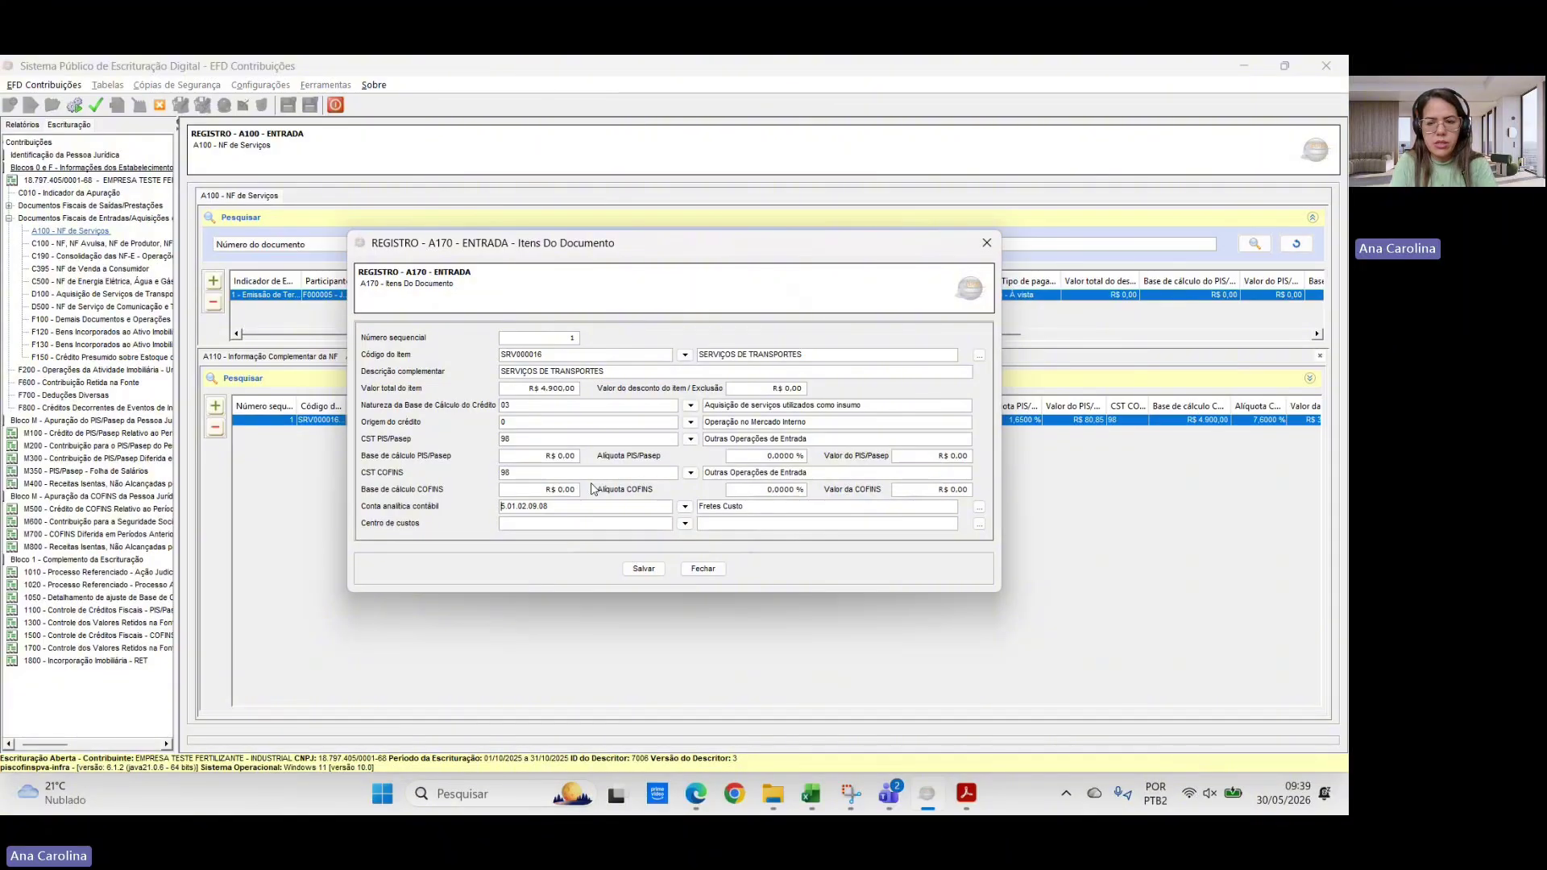
{"action": "left_click", "coordinate": [648, 570]}
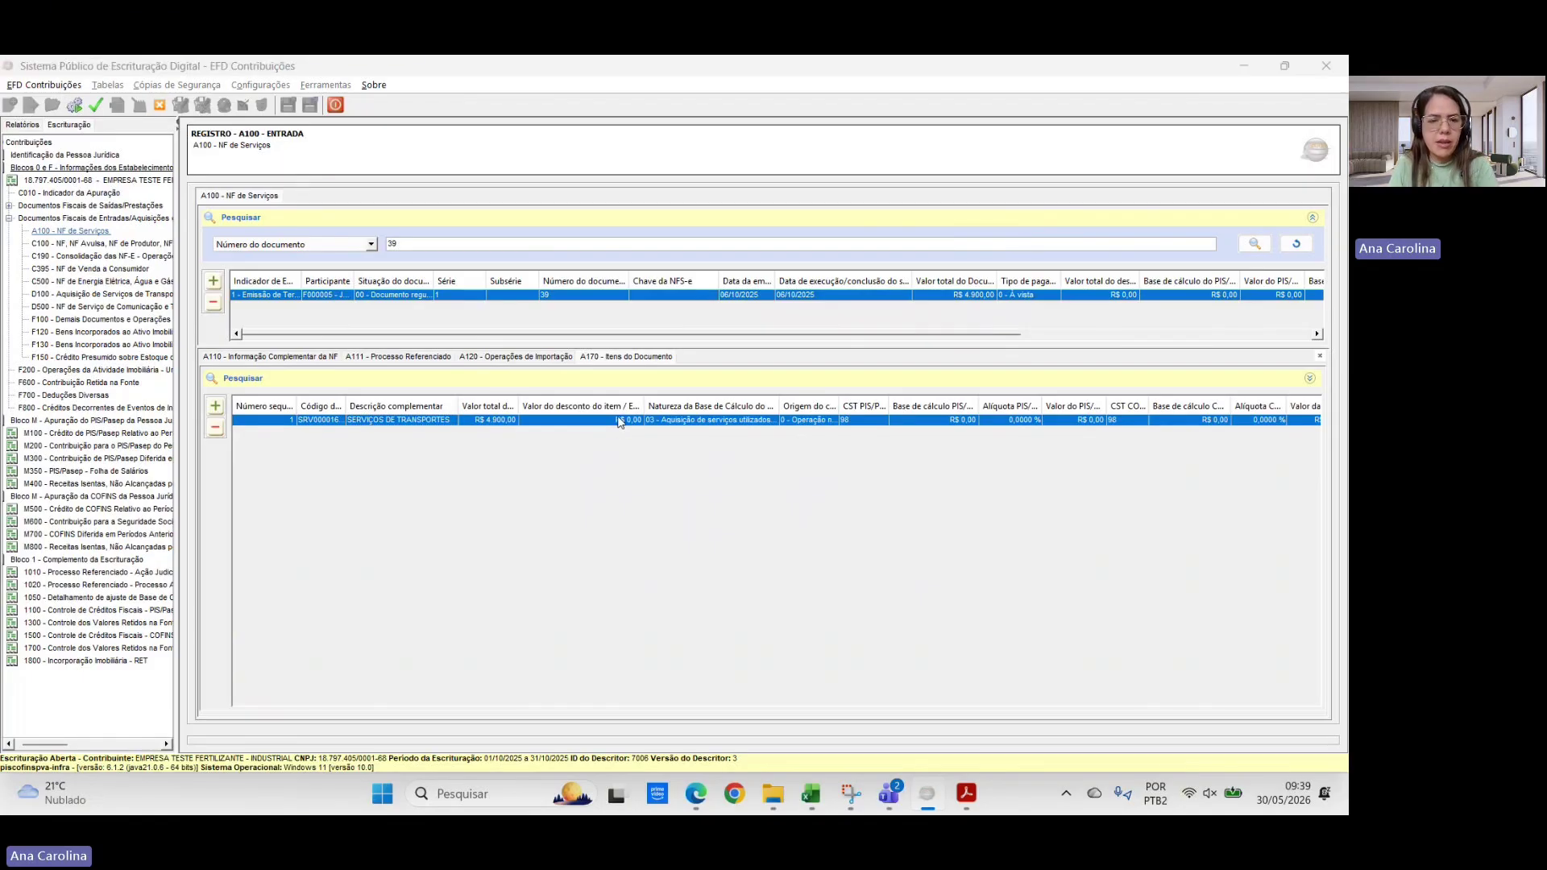
- Check the next listed invoice in the exercise PDF and search the A100 service invoices for document number 431
{"action": "key", "text": "alt+Tab"}
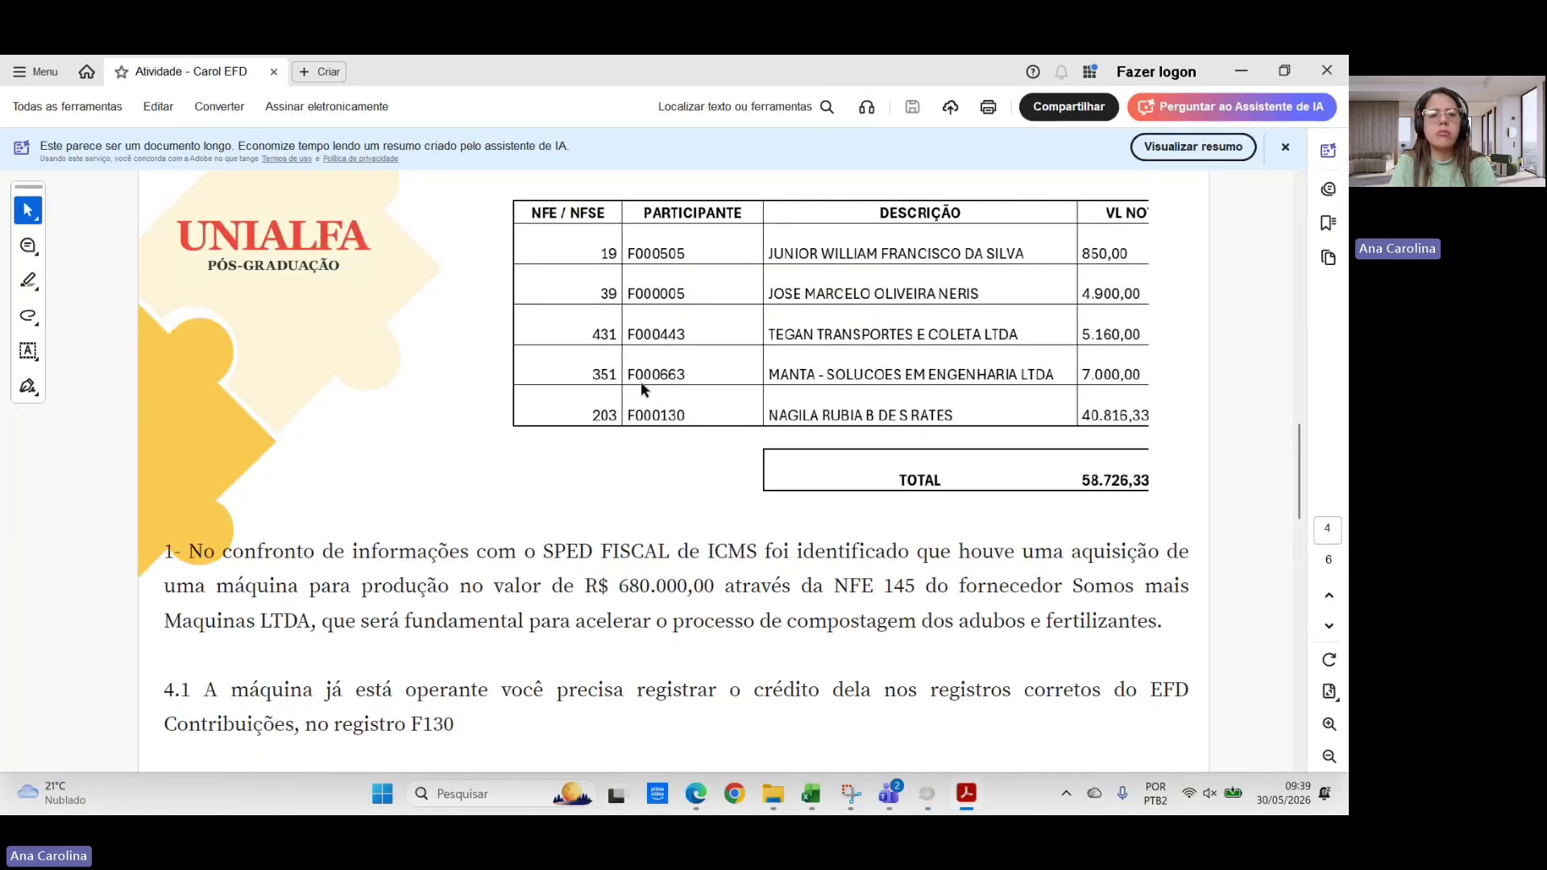
{"action": "key", "text": "alt+Tab"}
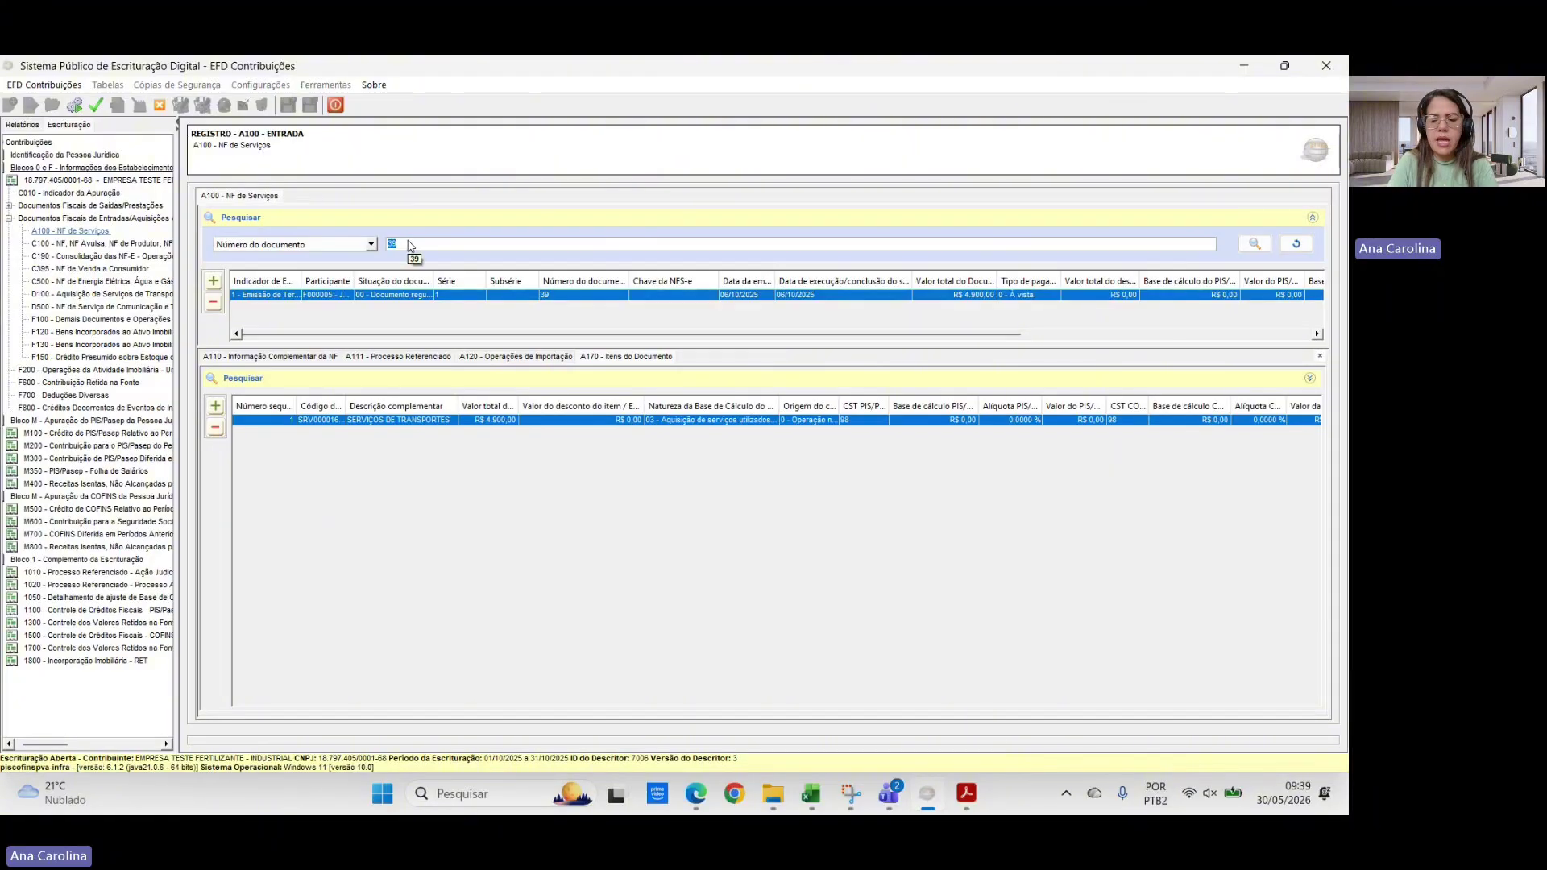
{"action": "type", "text": "431"}
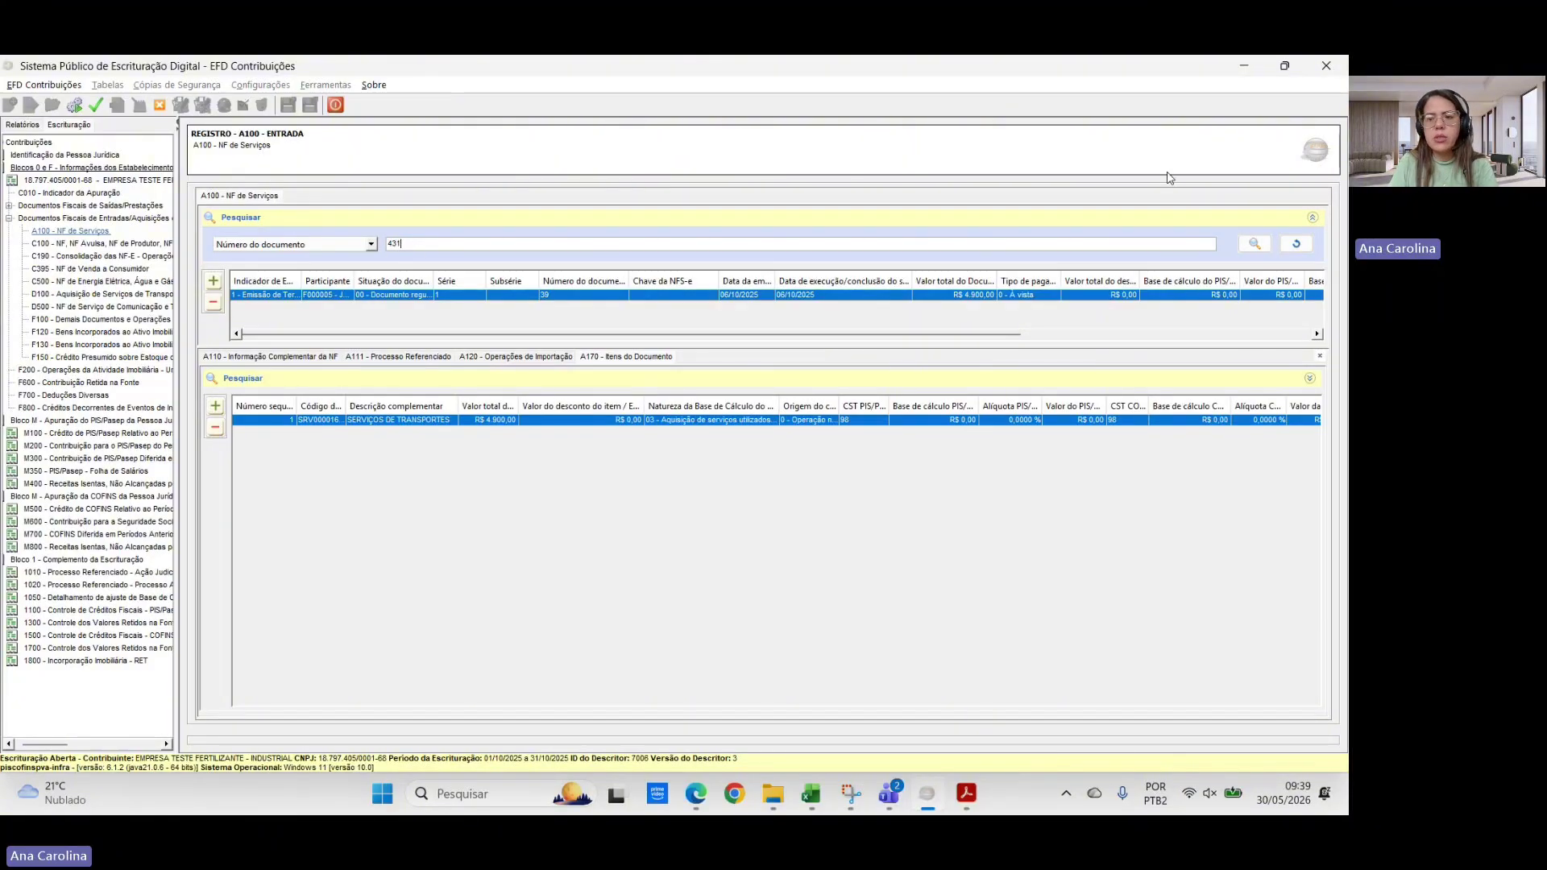
{"action": "left_click", "coordinate": [1255, 243]}
- Edit invoice 431's A100 record, setting the base de cálculo and valor of both PIS/Pasep and COFINS to 0, and save it
{"action": "double_click", "coordinate": [580, 294]}
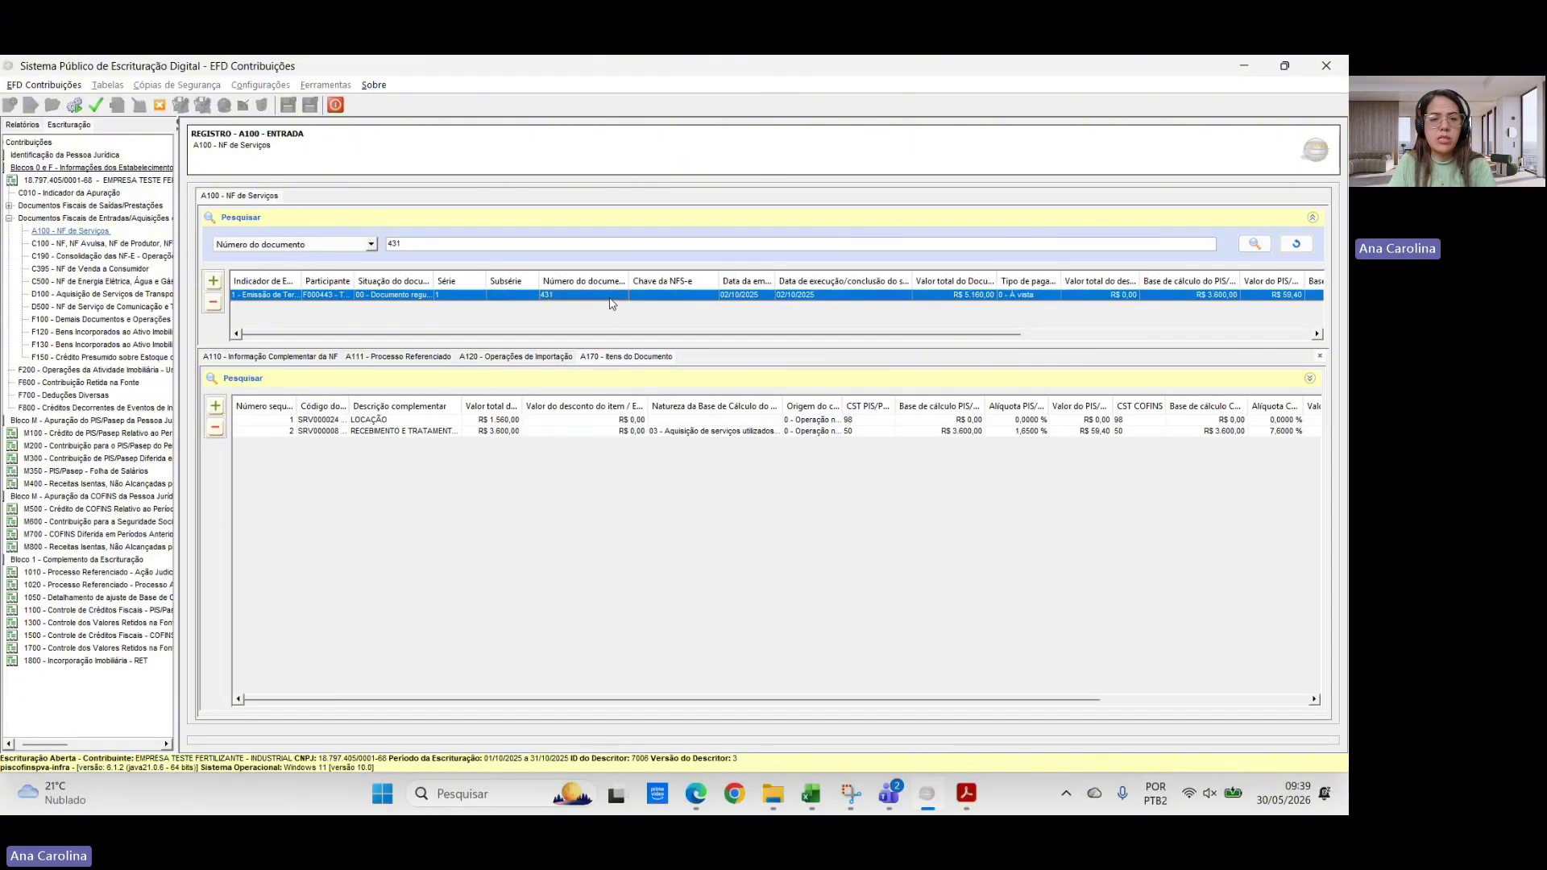
{"action": "left_click", "coordinate": [489, 481]}
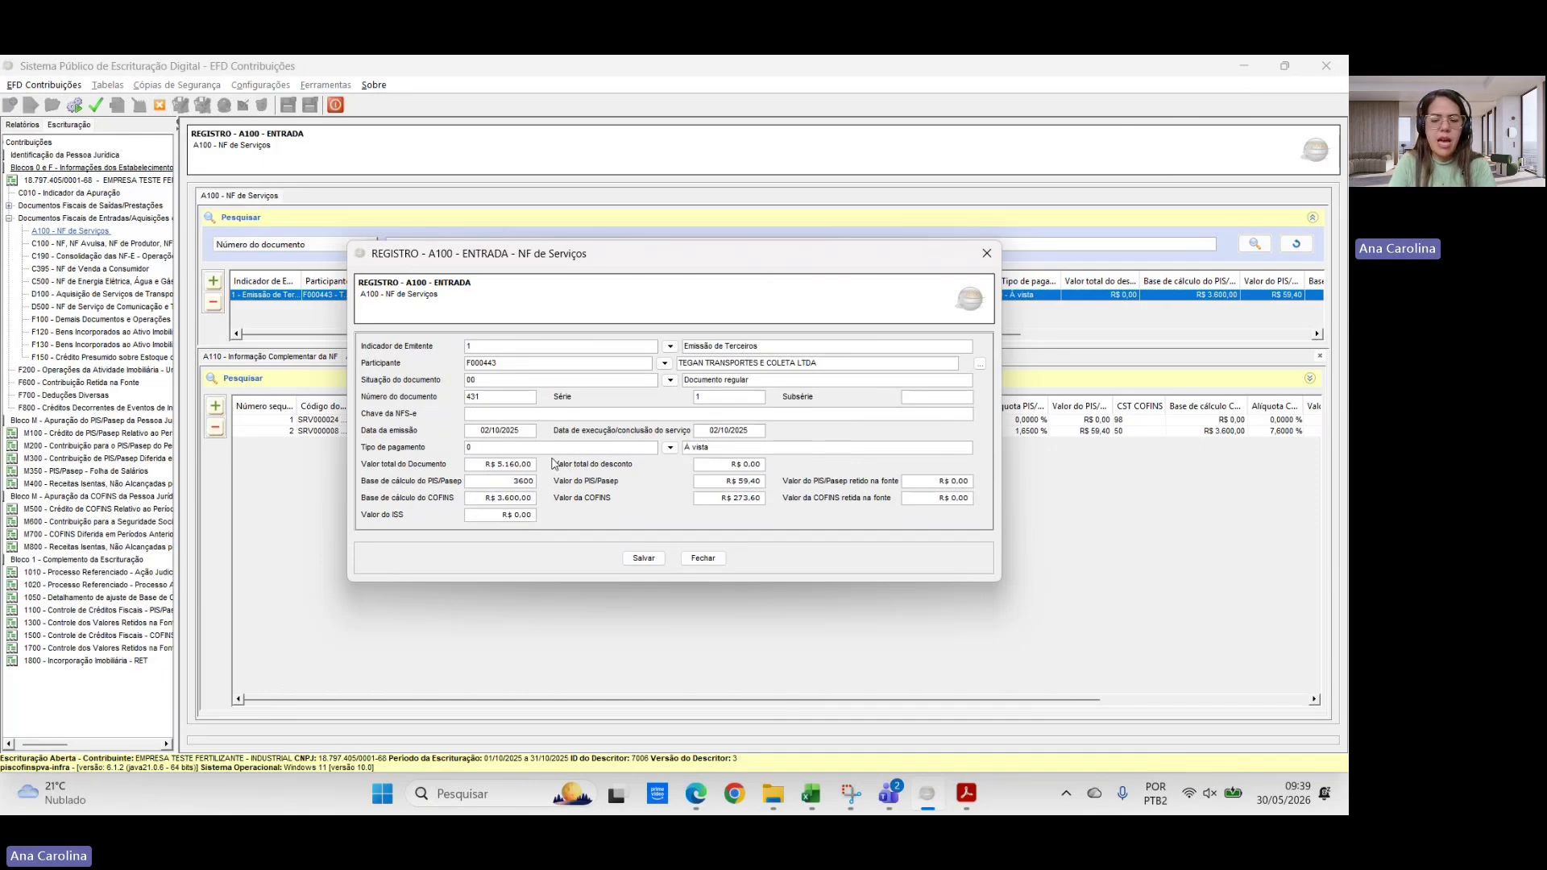
{"action": "key", "text": "BackSpace"}
{"action": "key", "text": "BackSpace"}
{"action": "key", "text": "Tab"}
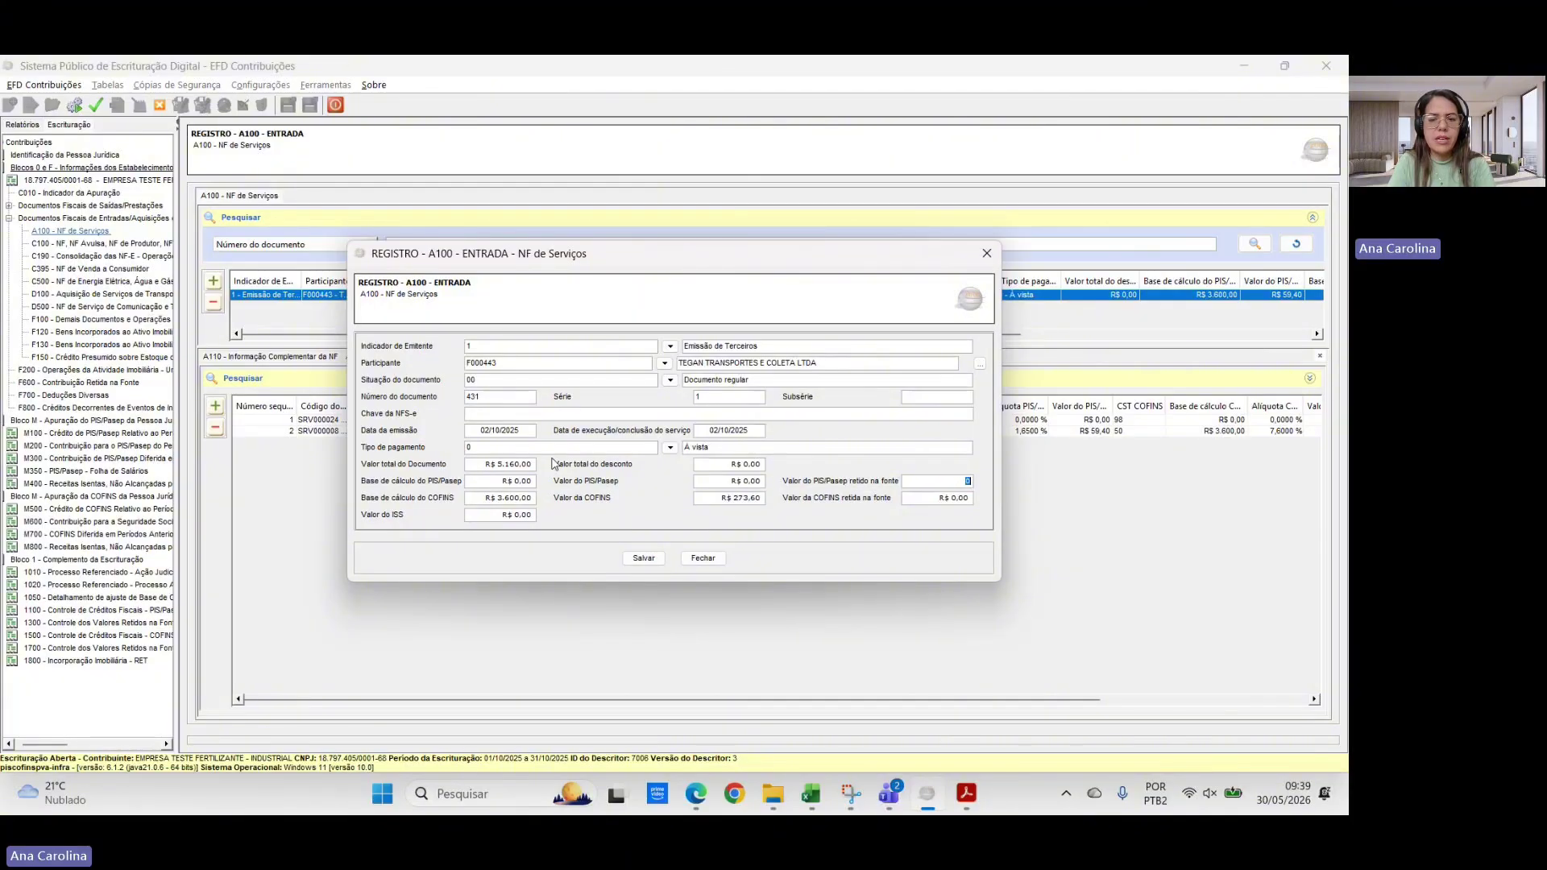
{"action": "key", "text": "BackSpace"}
{"action": "key", "text": "Tab"}
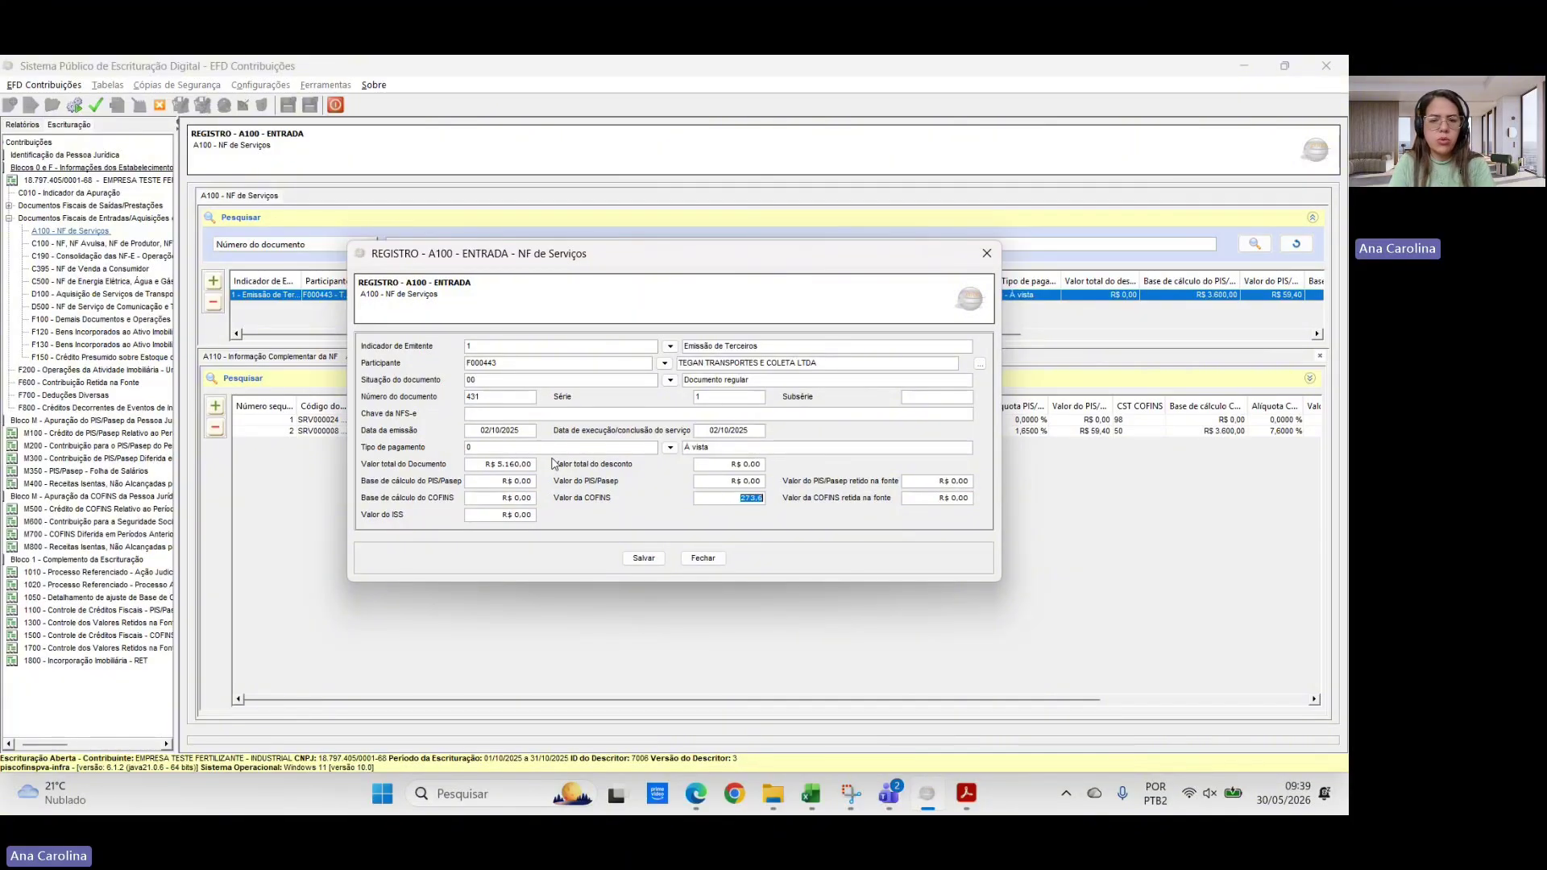
{"action": "left_click", "coordinate": [635, 561]}
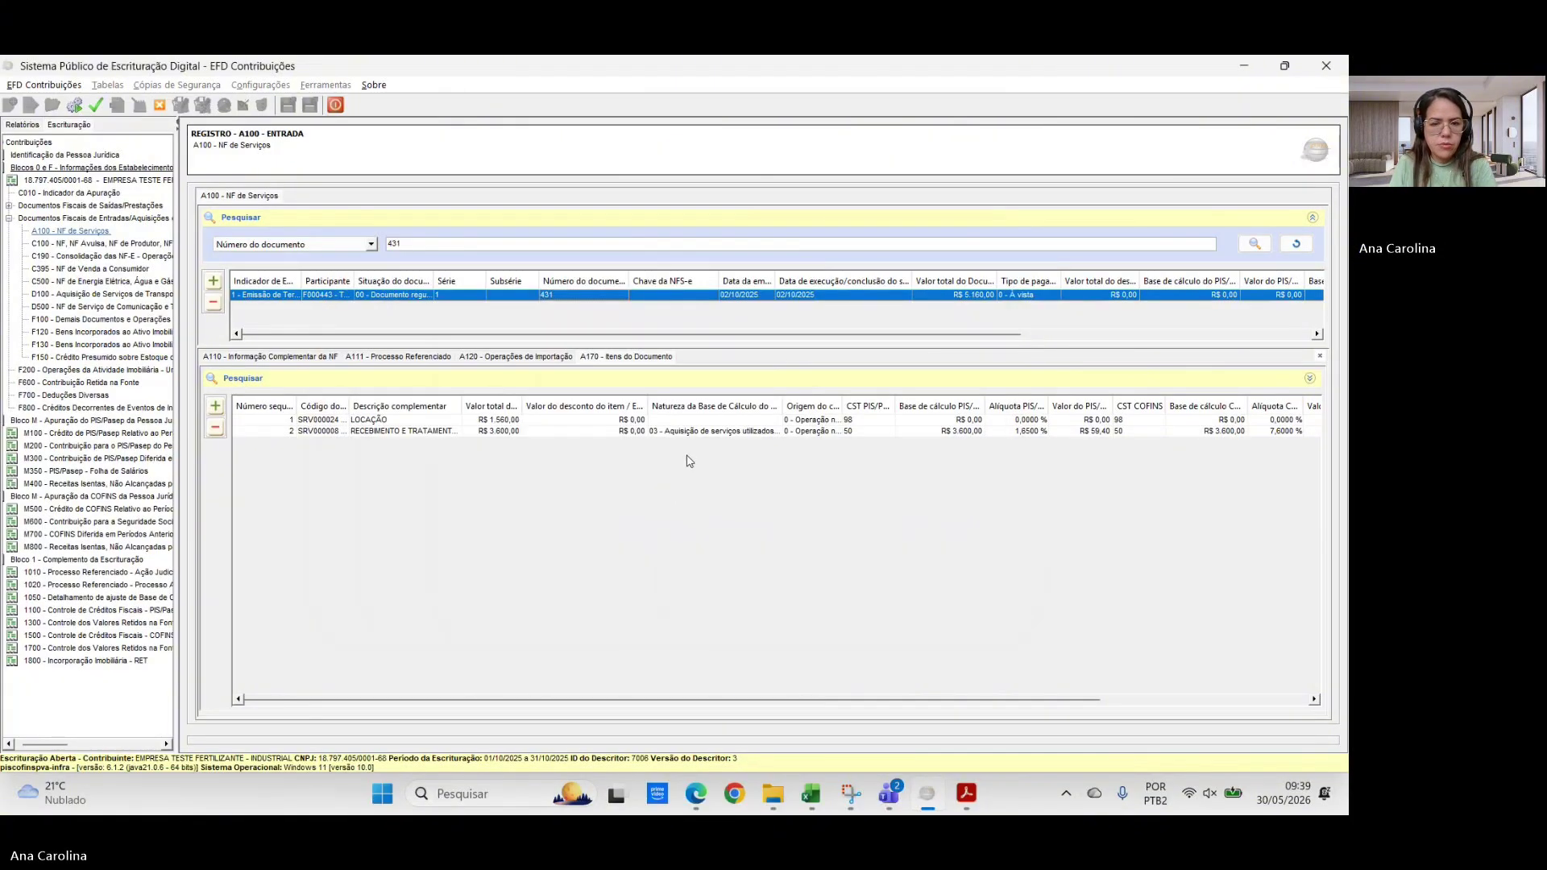
- In invoice 431's waste treatment item, set CST PIS/Pasep to 98 and the PIS/Pasep base de cálculo, alíquota and valor to 0
{"action": "double_click", "coordinate": [442, 421]}
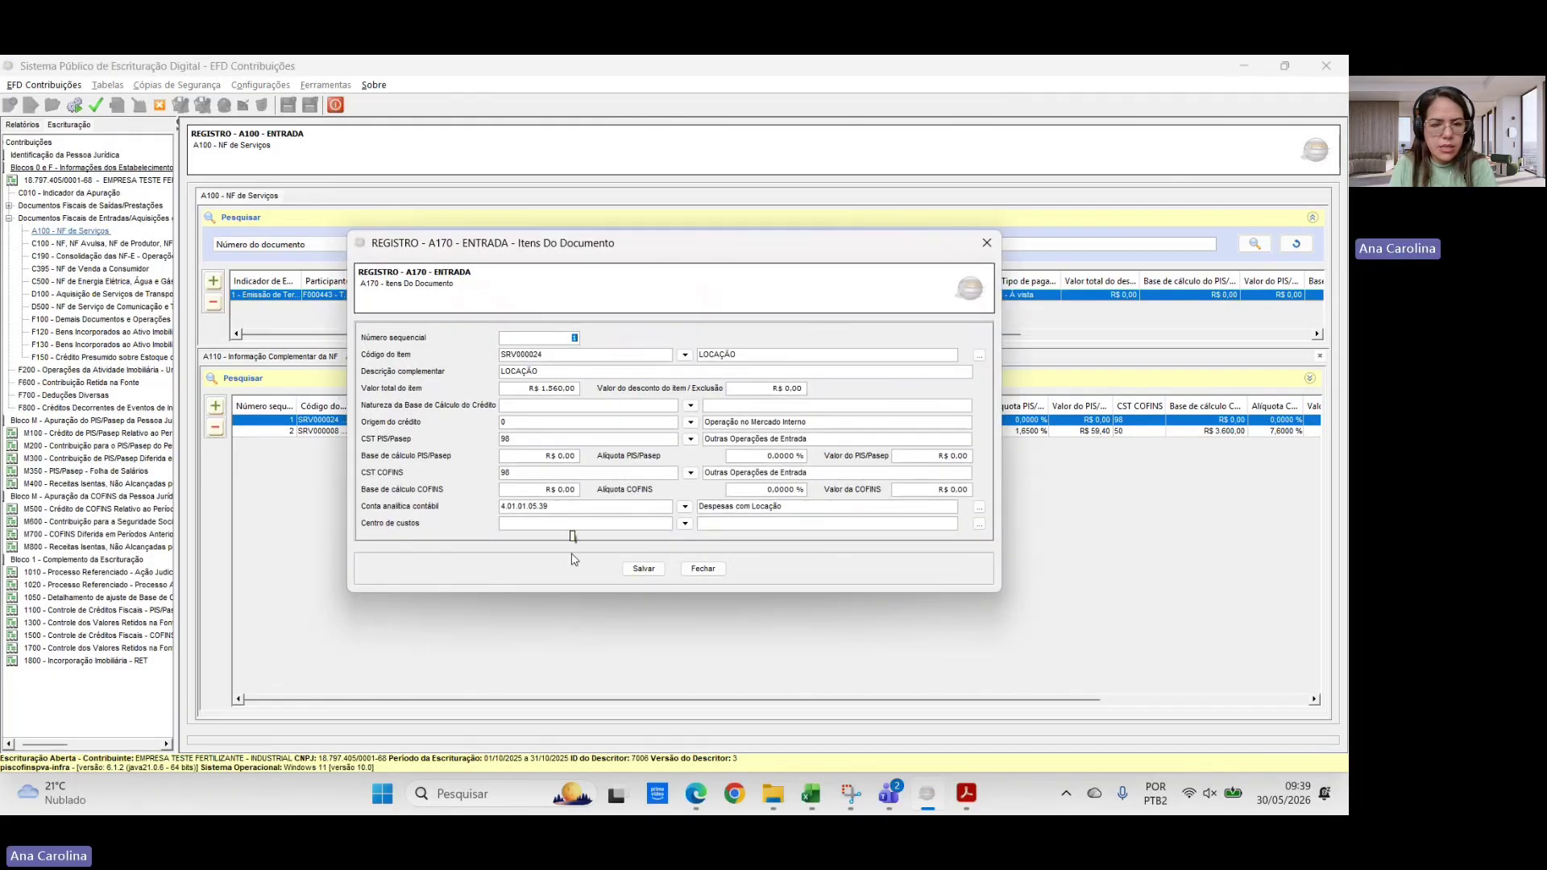
{"action": "left_click", "coordinate": [653, 570]}
{"action": "double_click", "coordinate": [590, 431]}
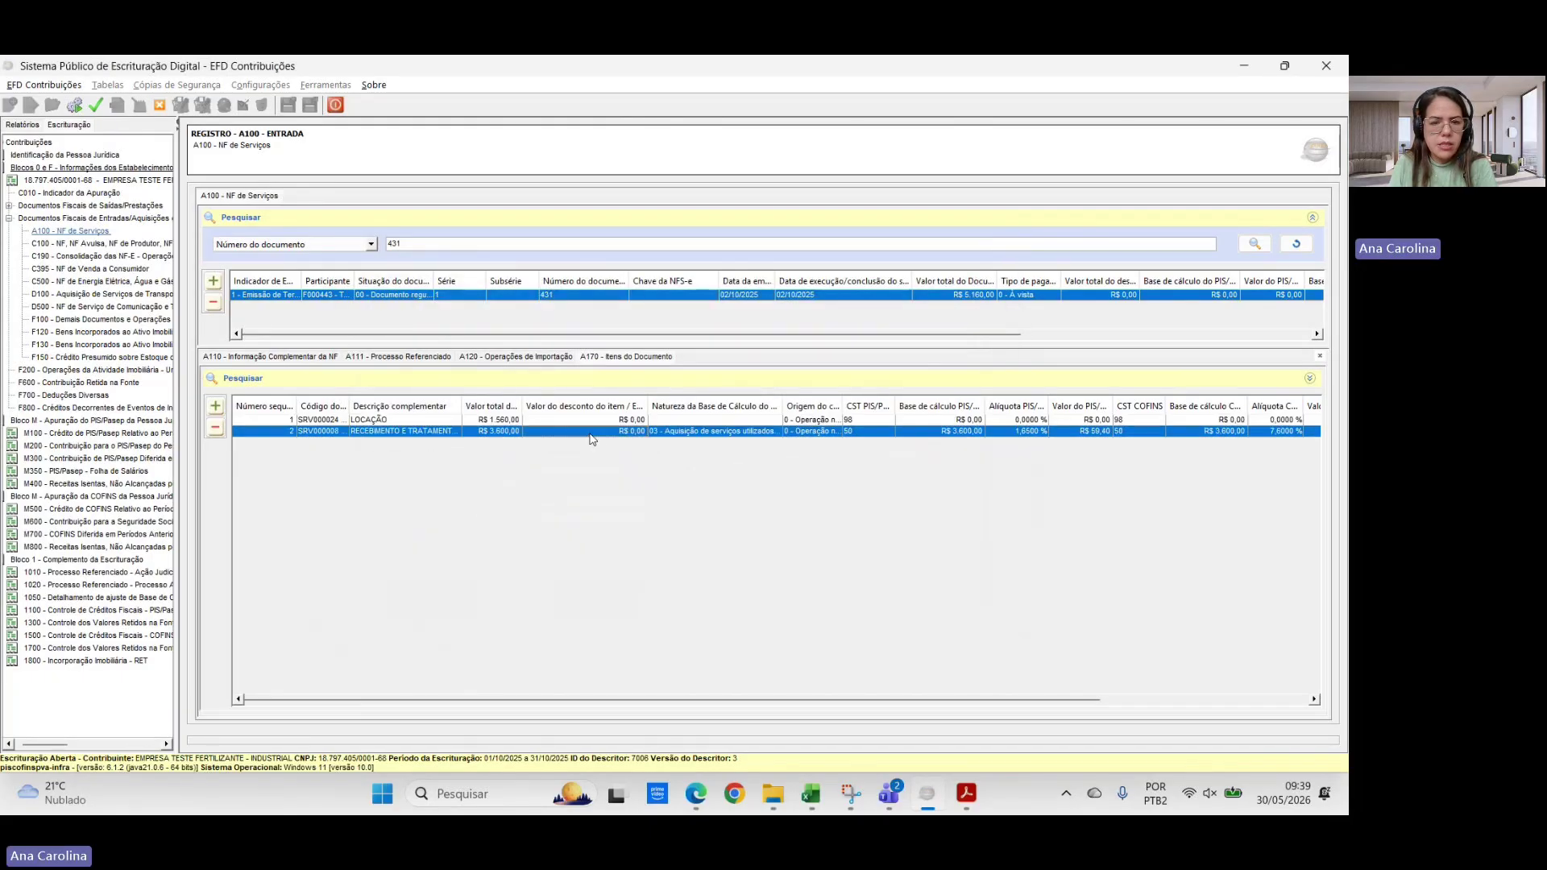
{"action": "double_click", "coordinate": [505, 439]}
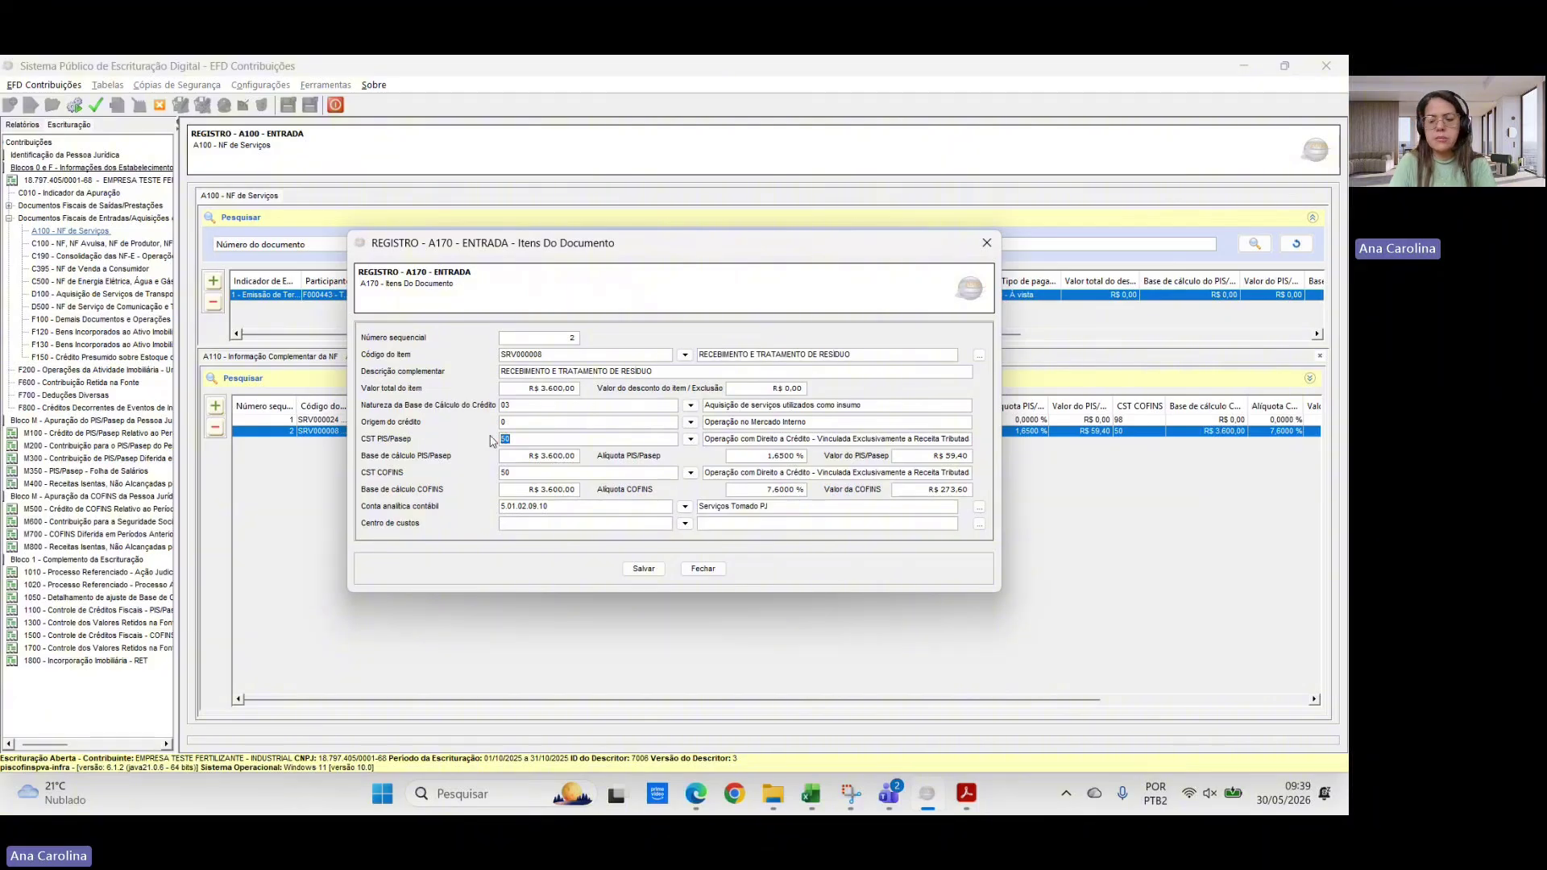
{"action": "type", "text": "98"}
{"action": "key", "text": "Tab"}
{"action": "type", "text": "0"}
{"action": "key", "text": "Tab"}
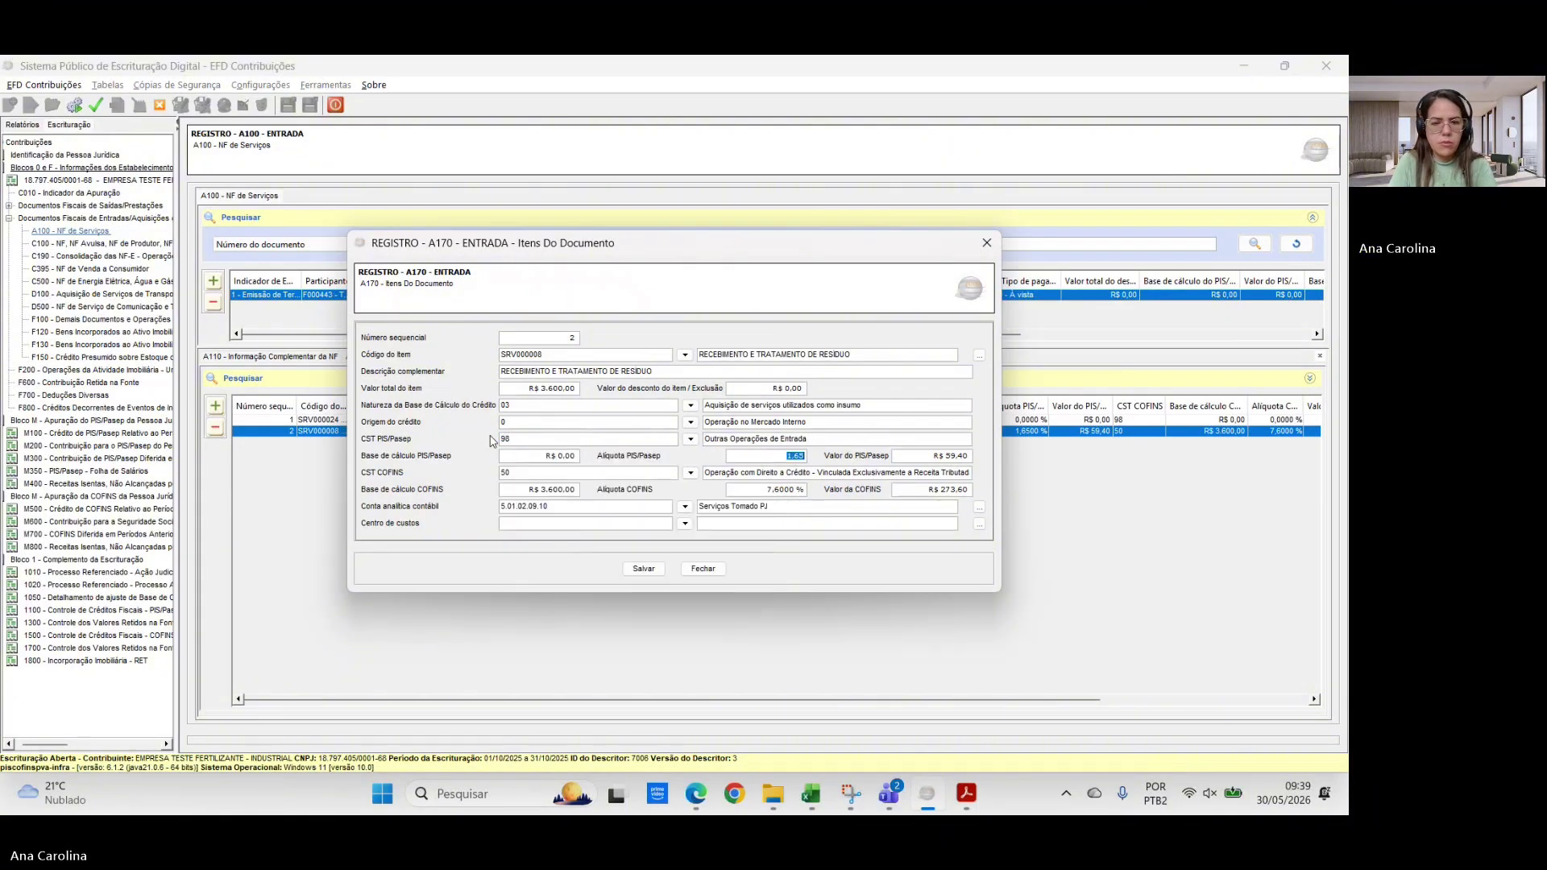
{"action": "type", "text": "0"}
{"action": "key", "text": "Tab"}
{"action": "type", "text": "0"}
{"action": "key", "text": "Tab"}
{"action": "double_click", "coordinate": [505, 472]}
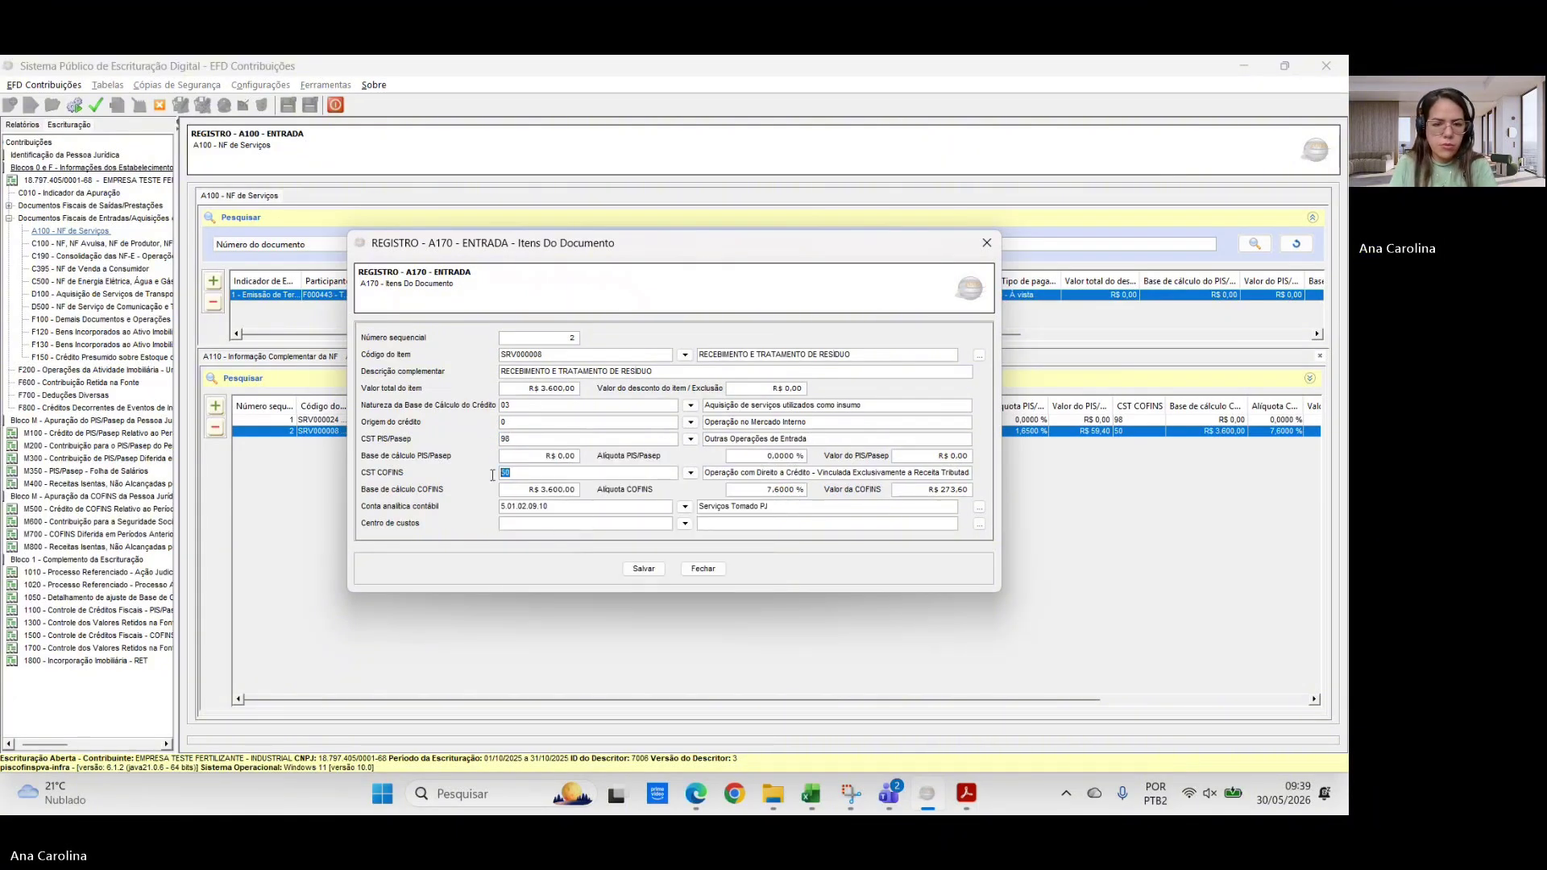
{"action": "type", "text": "98"}
{"action": "key", "text": "BackSpace"}
{"action": "key", "text": "BackSpace"}
{"action": "type", "text": "01"}
{"action": "key", "text": "Tab"}
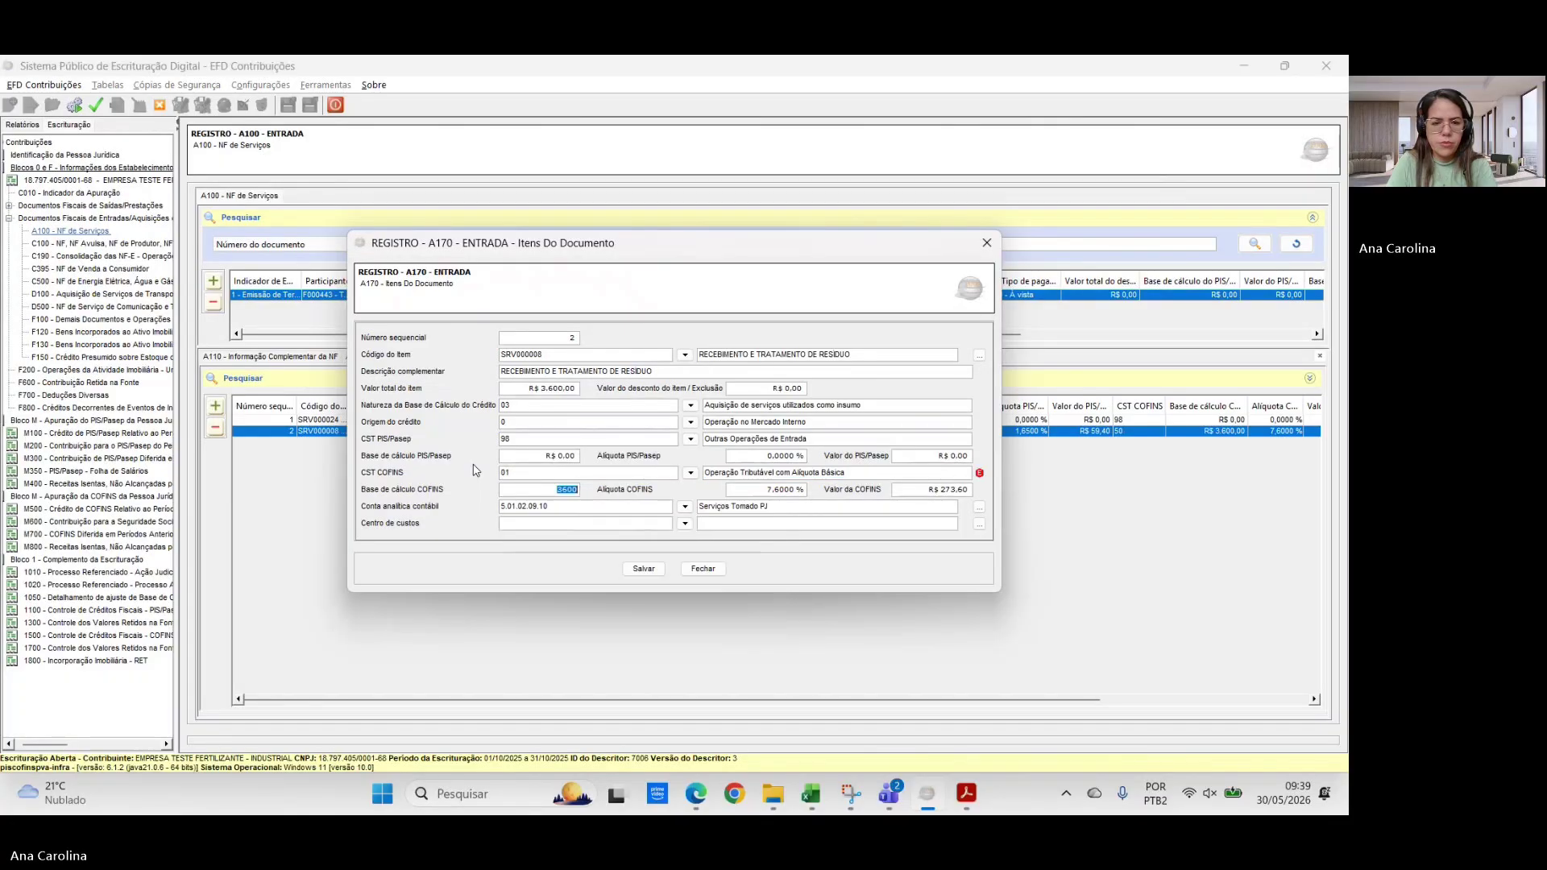
{"action": "left_click", "coordinate": [511, 474]}
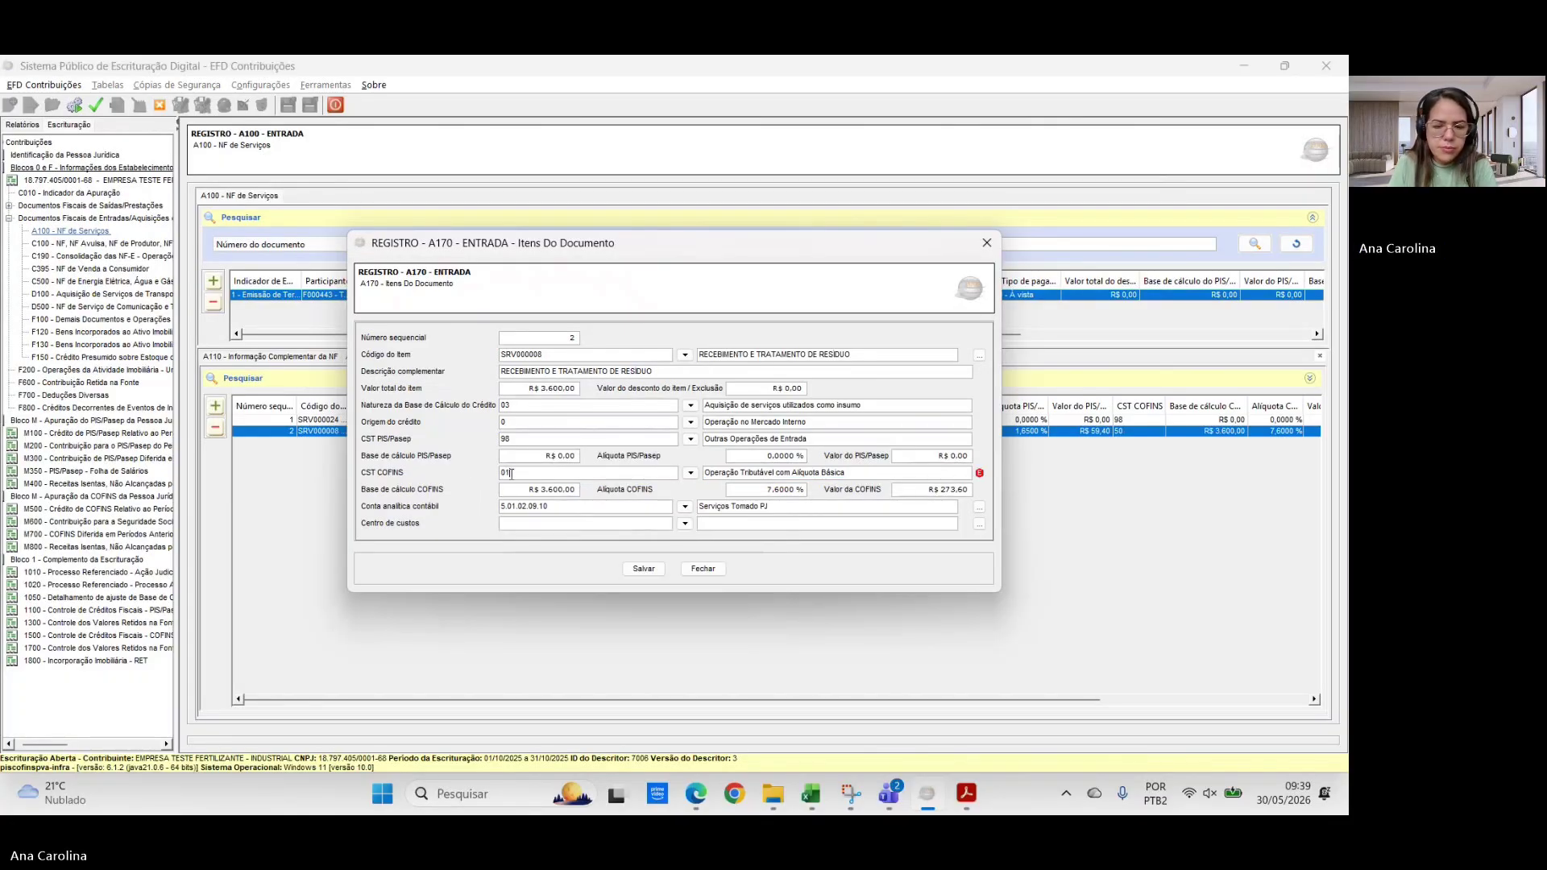
{"action": "key", "text": "BackSpace"}
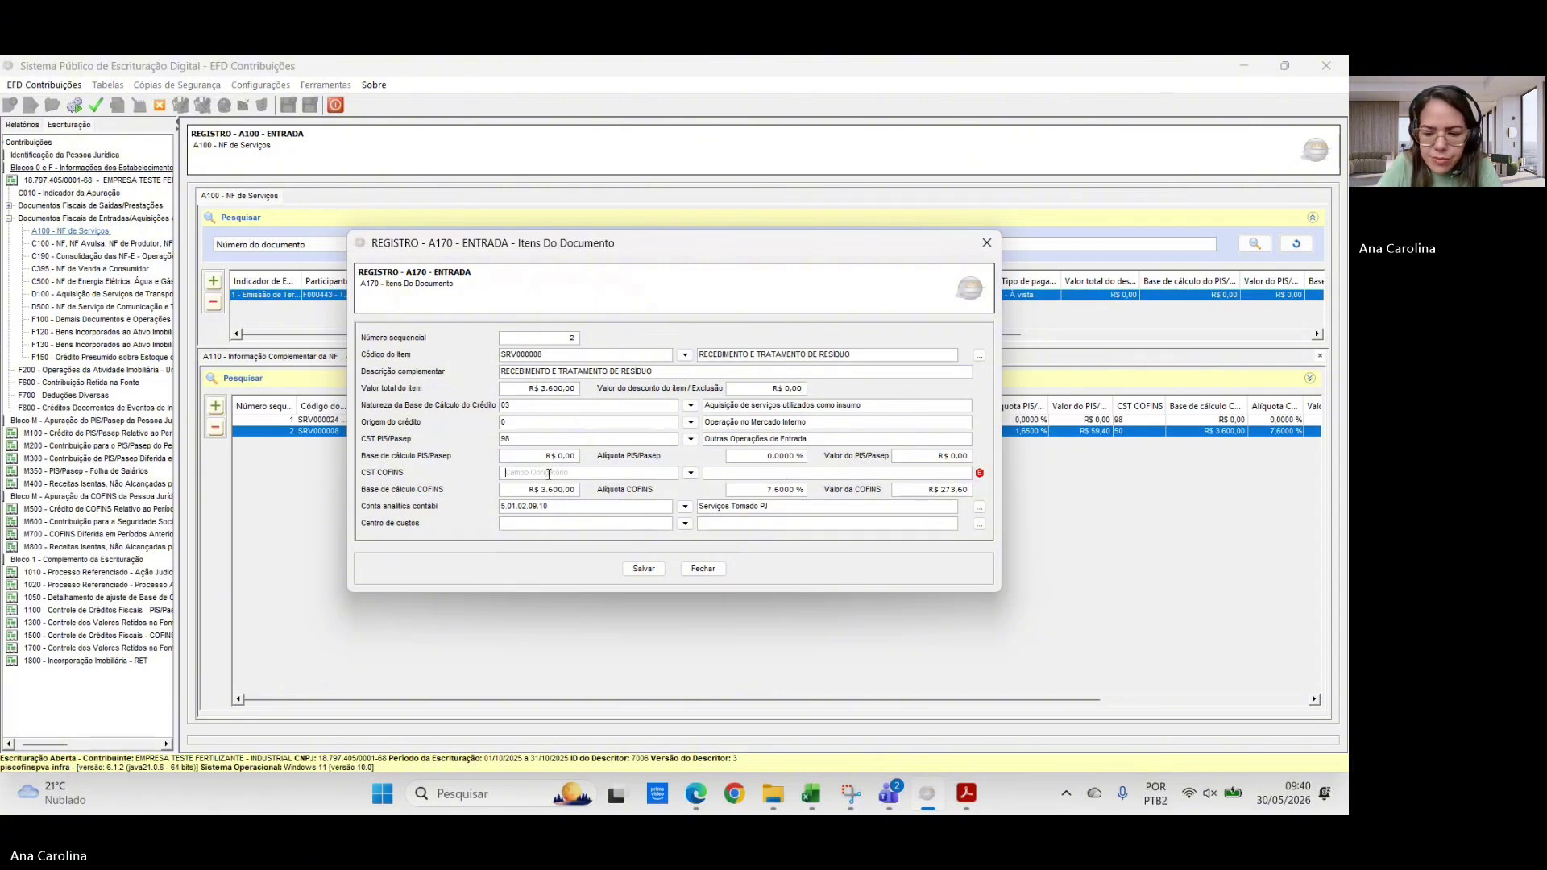
{"action": "left_click", "coordinate": [549, 474]}
{"action": "type", "text": "9"}
{"action": "key", "text": "BackSpace"}
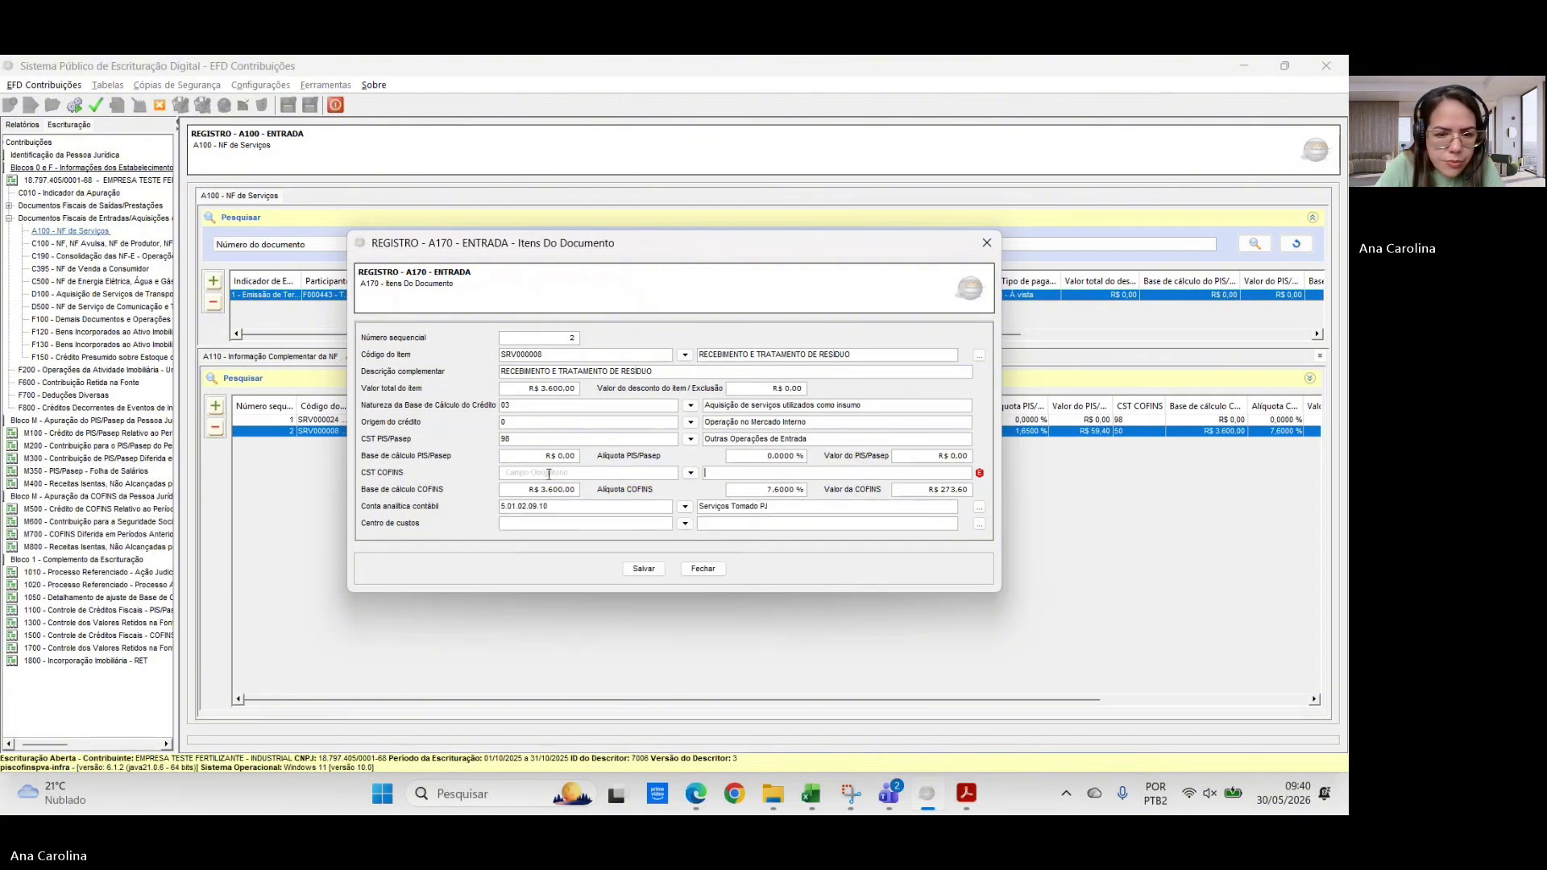
- Set the item's CST COFINS to 98 - Outras Operações de Entrada and its COFINS base de cálculo, alíquota and valor to 0, and save
{"action": "left_click", "coordinate": [690, 476]}
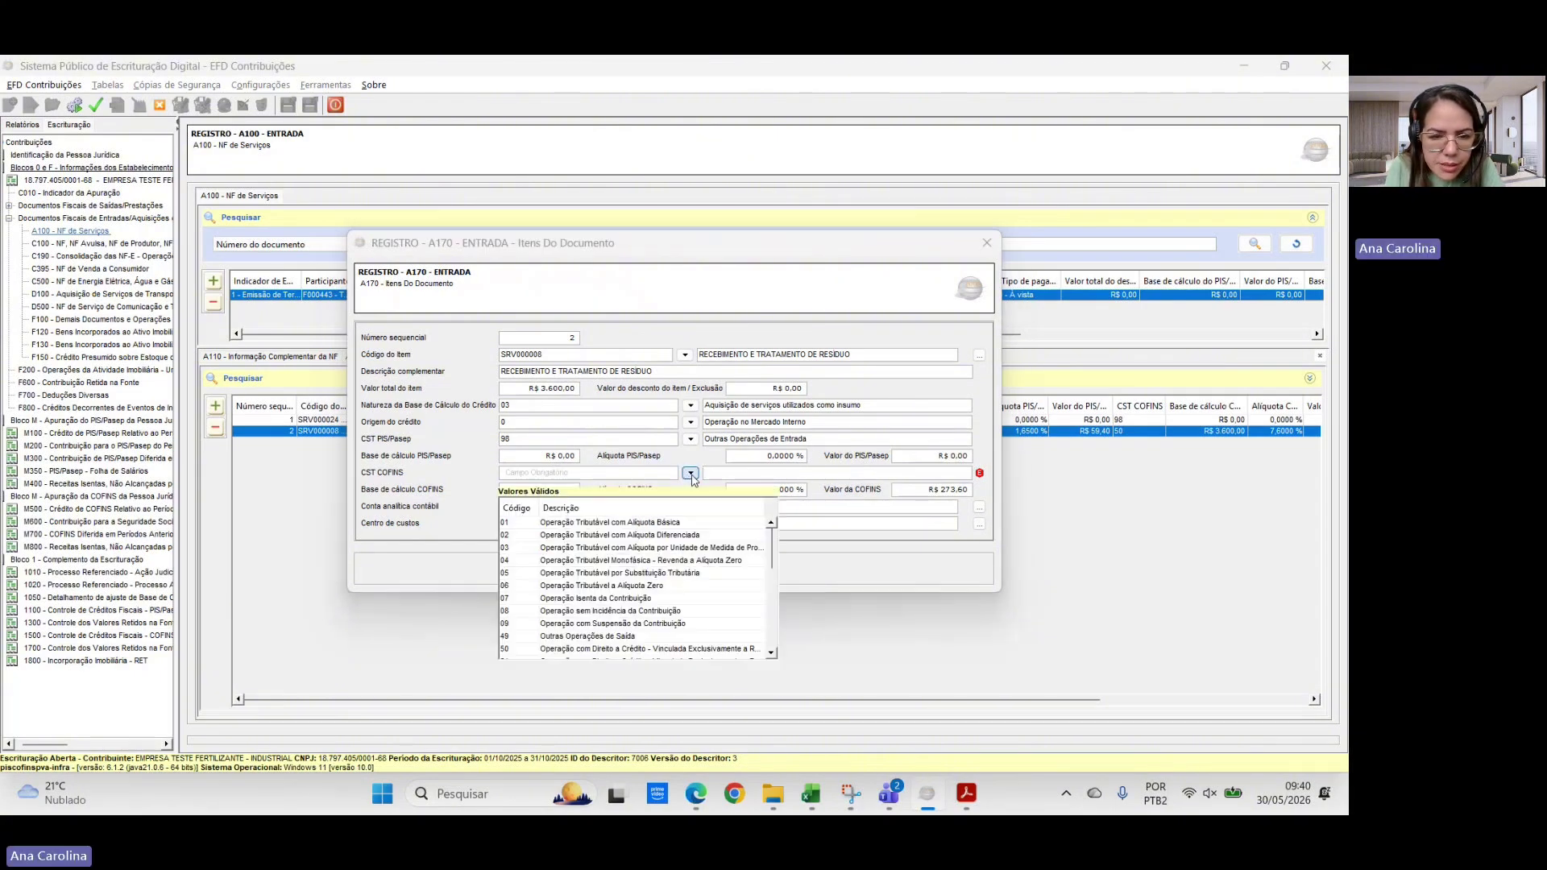
{"action": "scroll", "coordinate": [578, 596], "scroll_direction": "down", "scroll_amount": 5}
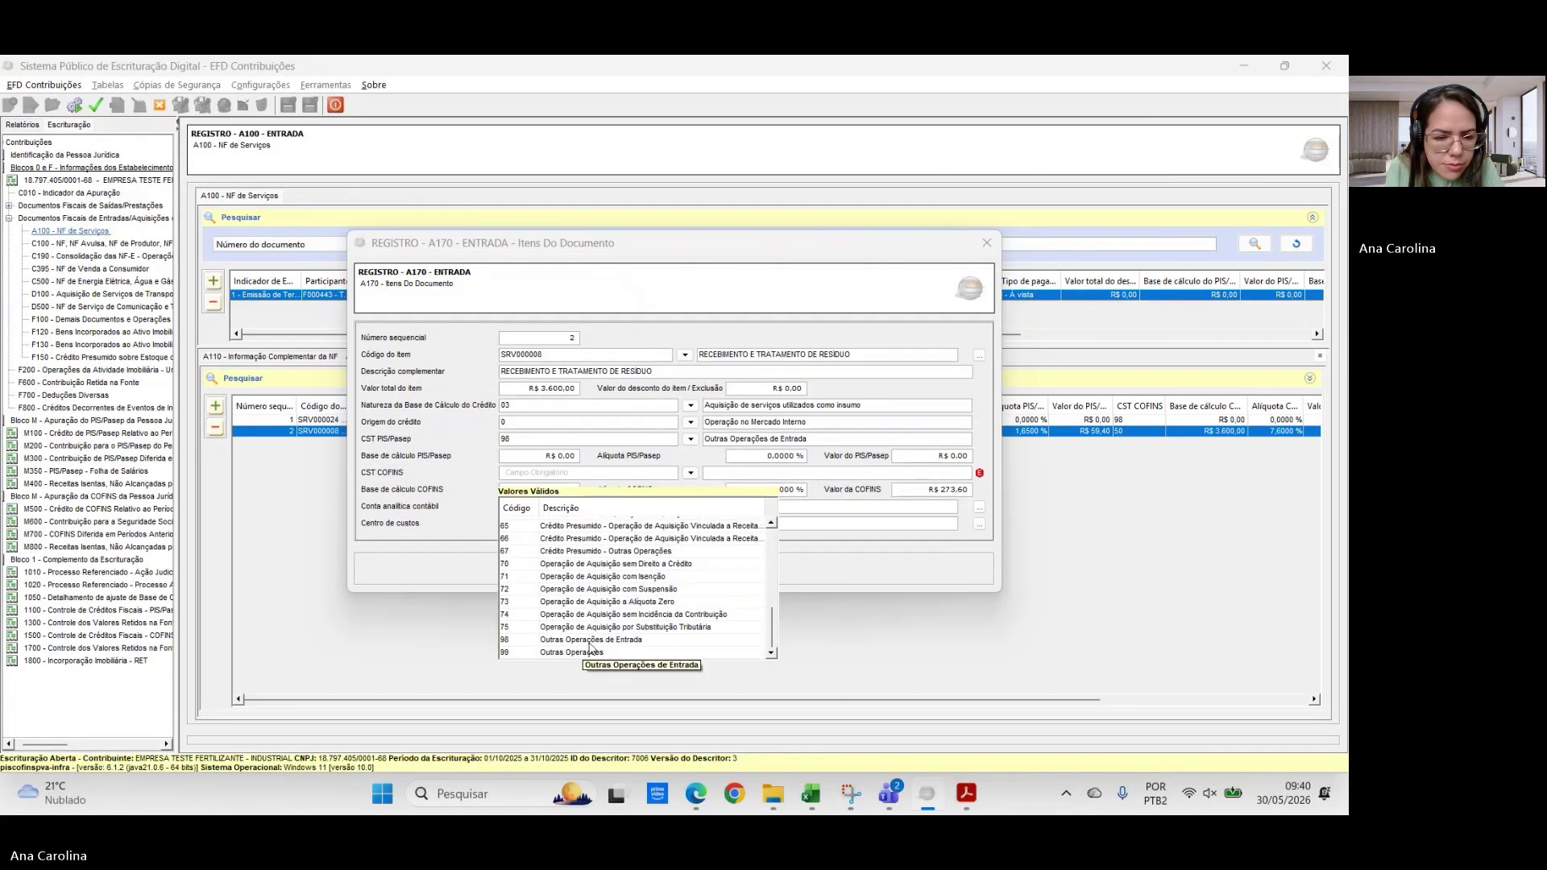
{"action": "left_click", "coordinate": [590, 648]}
{"action": "left_click", "coordinate": [571, 489]}
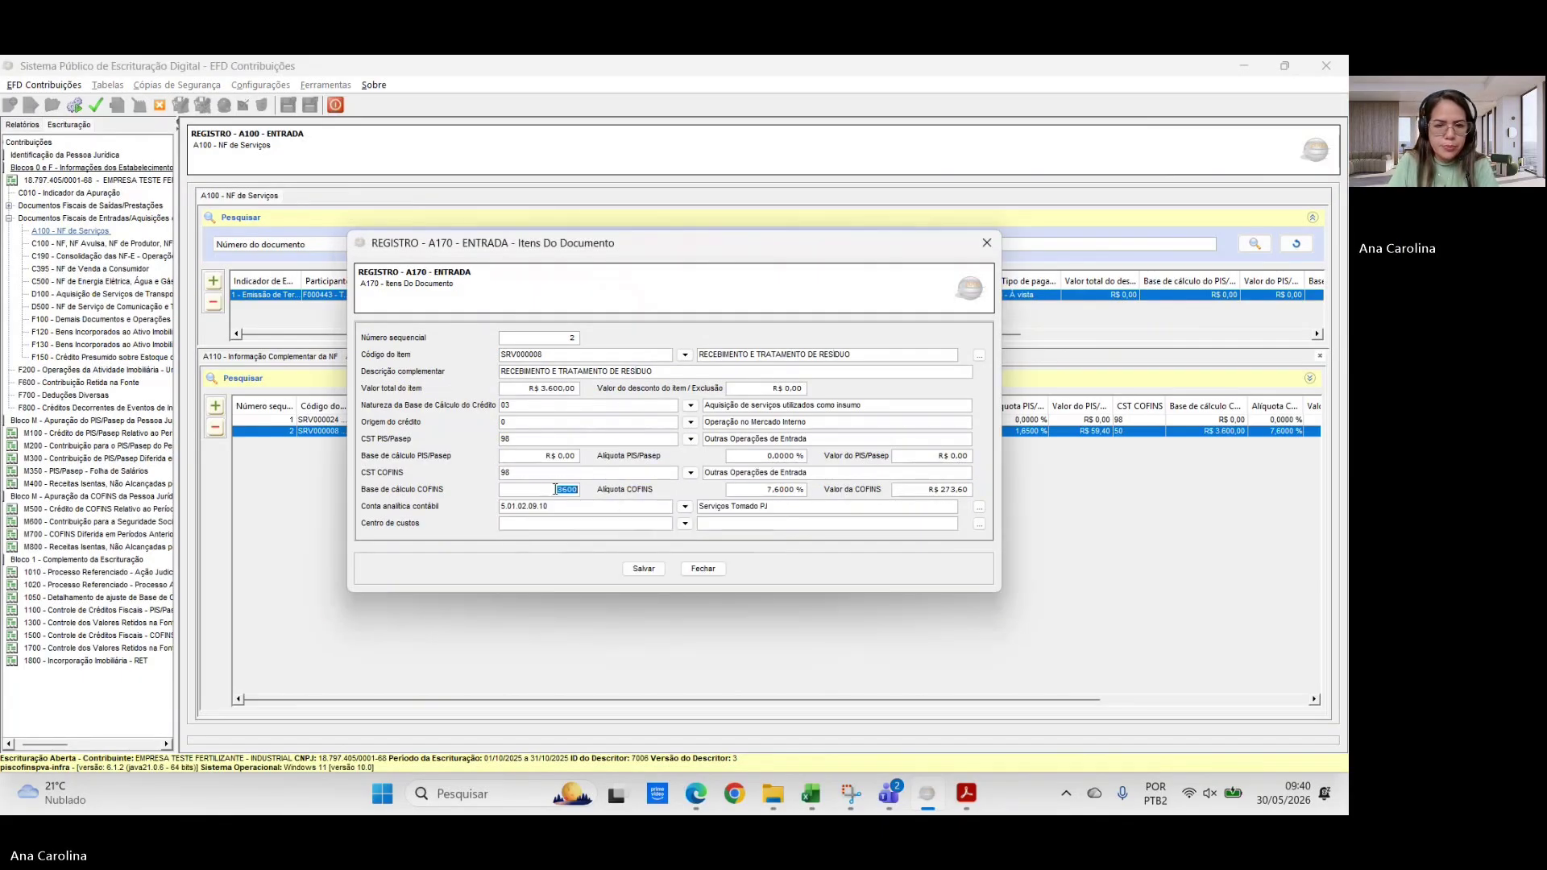
{"action": "double_click", "coordinate": [572, 490]}
{"action": "left_click", "coordinate": [571, 489]}
{"action": "double_click", "coordinate": [571, 489]}
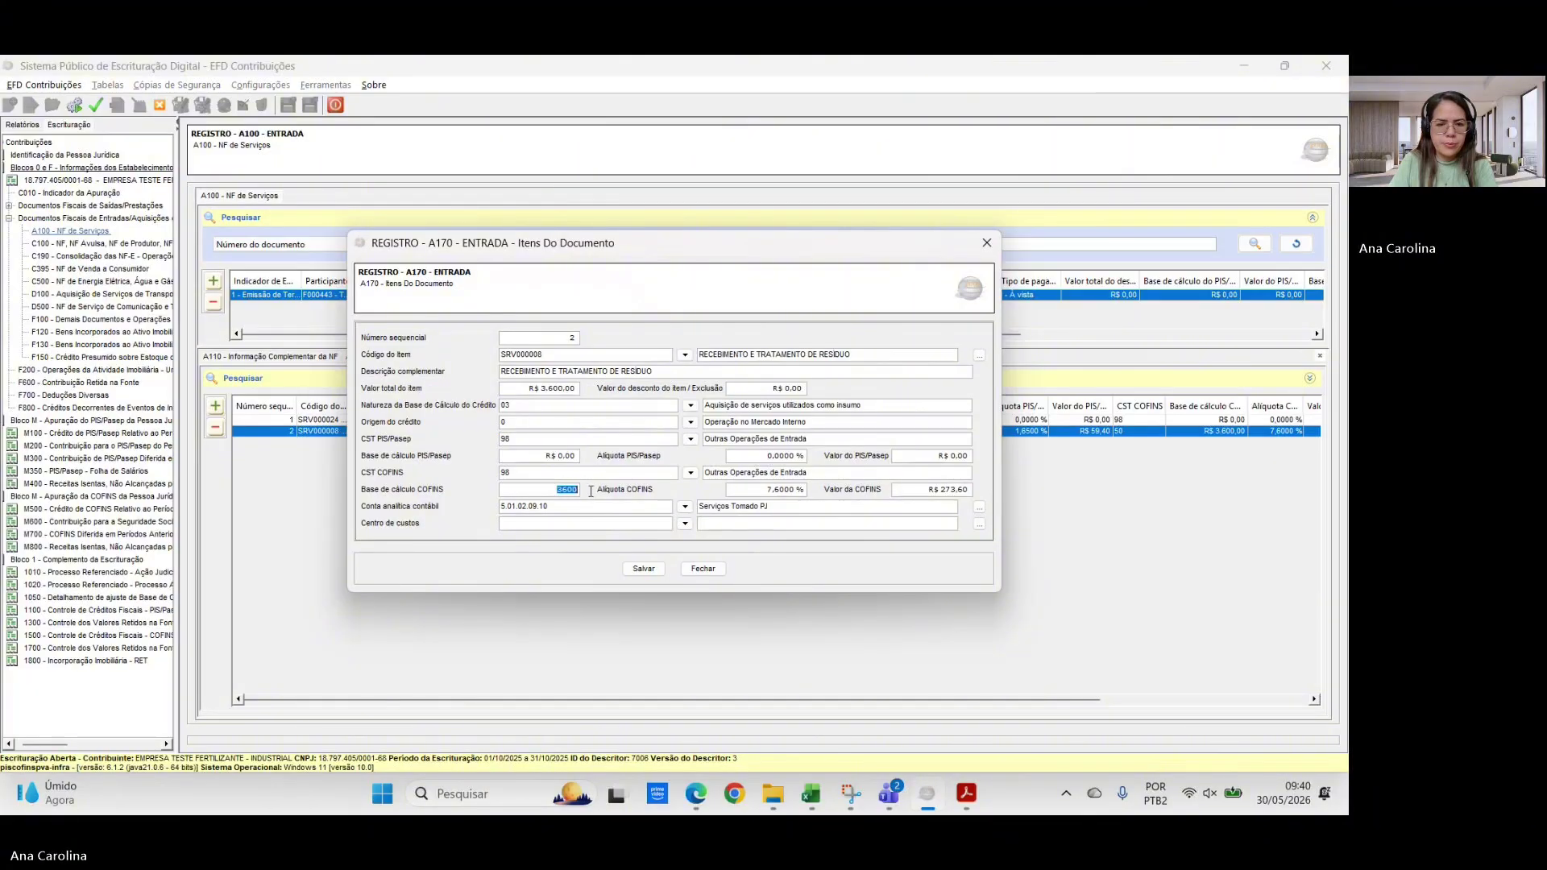
{"action": "type", "text": "0"}
{"action": "key", "text": "Tab"}
{"action": "key", "text": "Tab"}
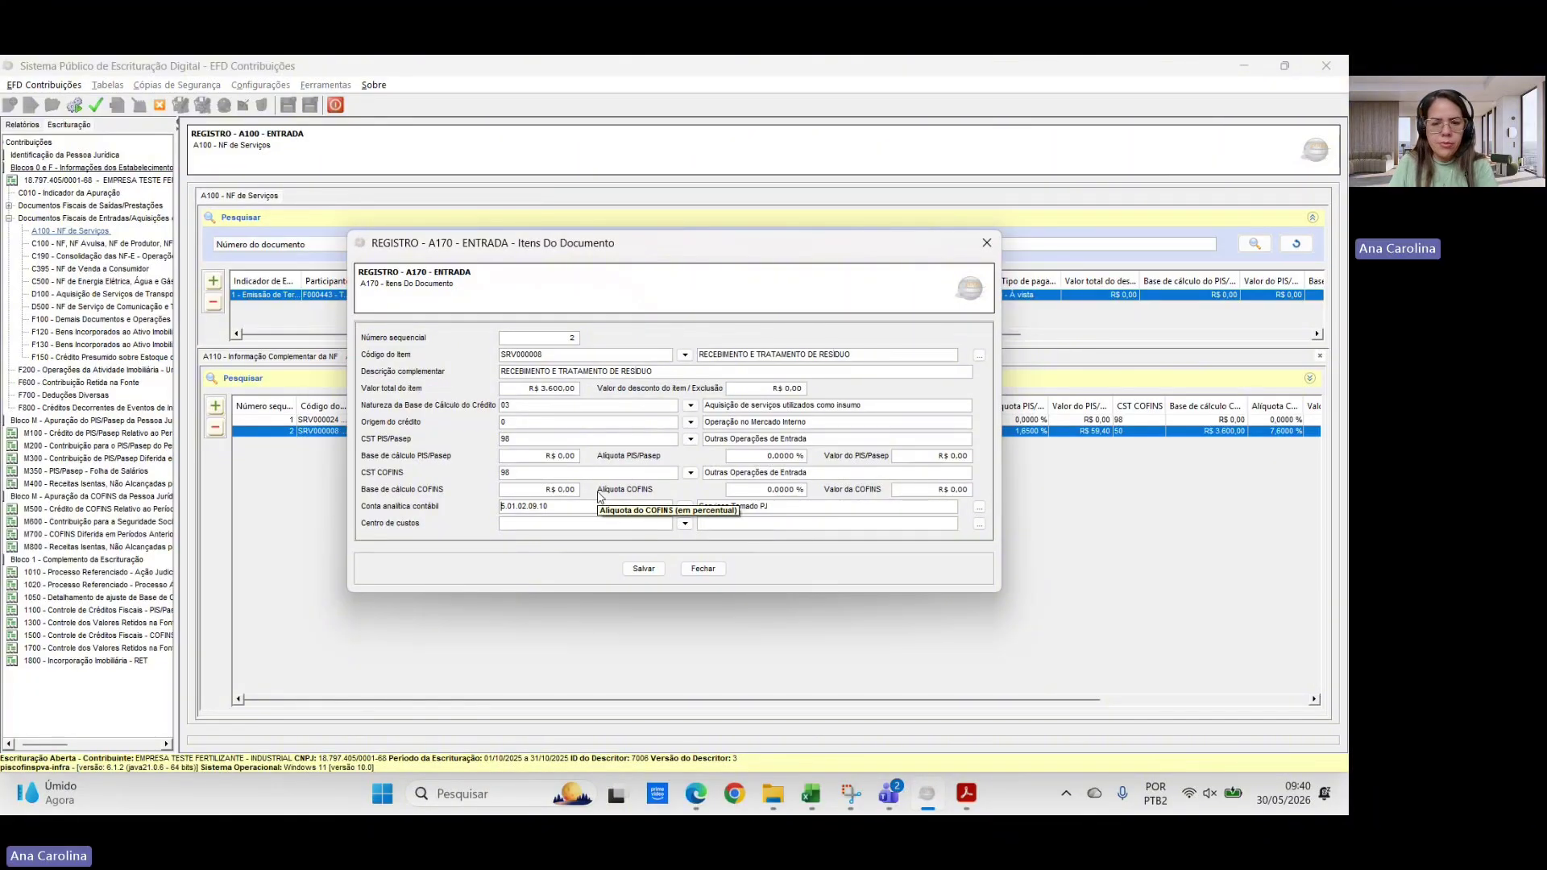
{"action": "left_click", "coordinate": [644, 569]}
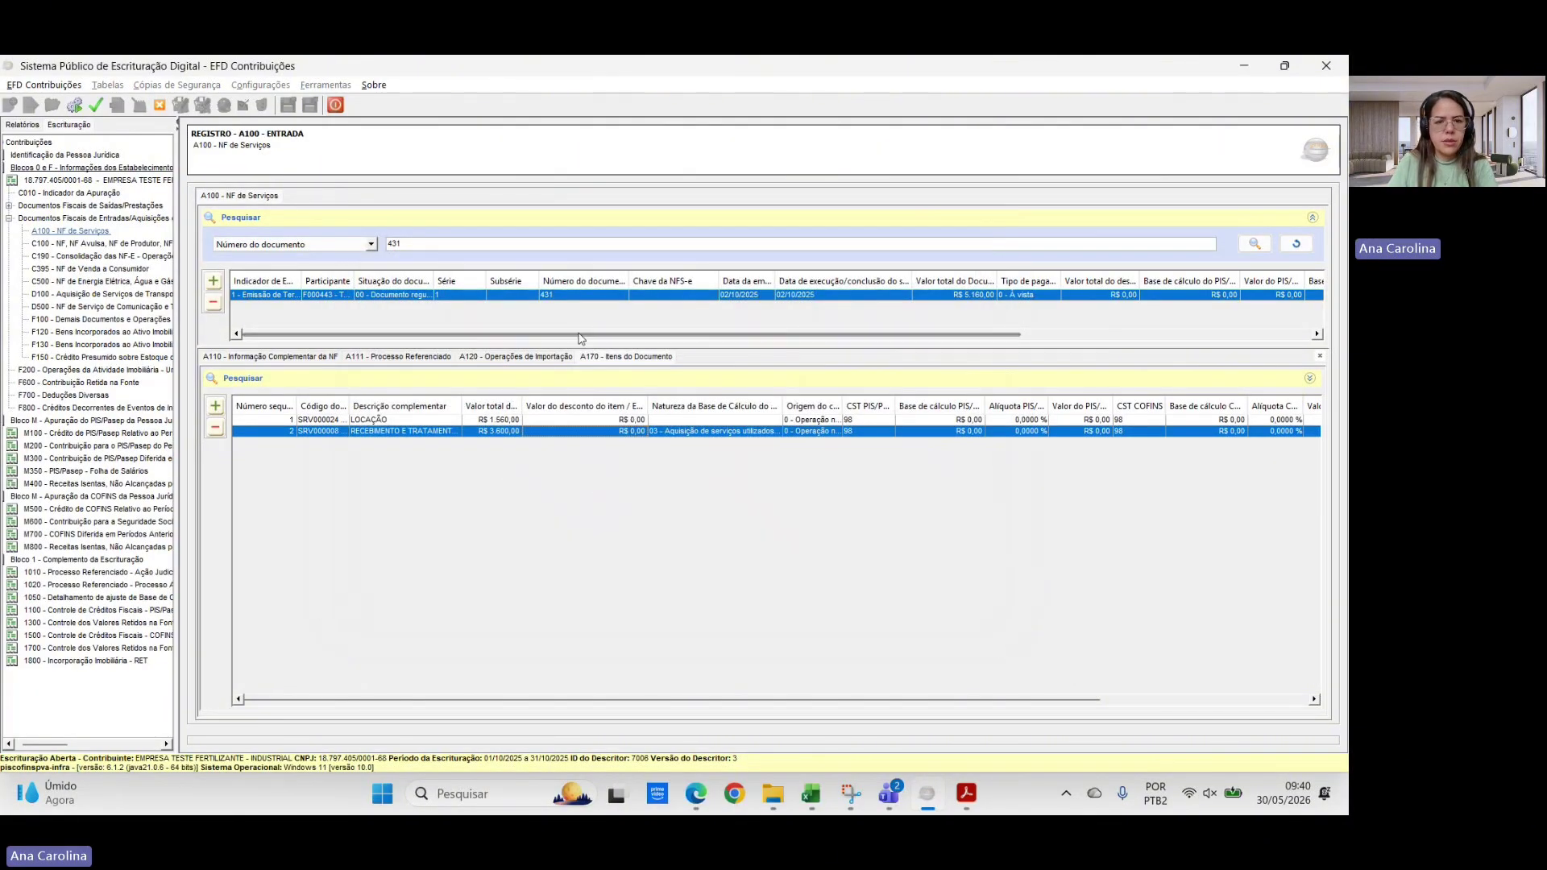
- Check the following invoice in the exercise PDF and search the A100 service invoices for document number 351
{"action": "key", "text": "alt+Tab"}
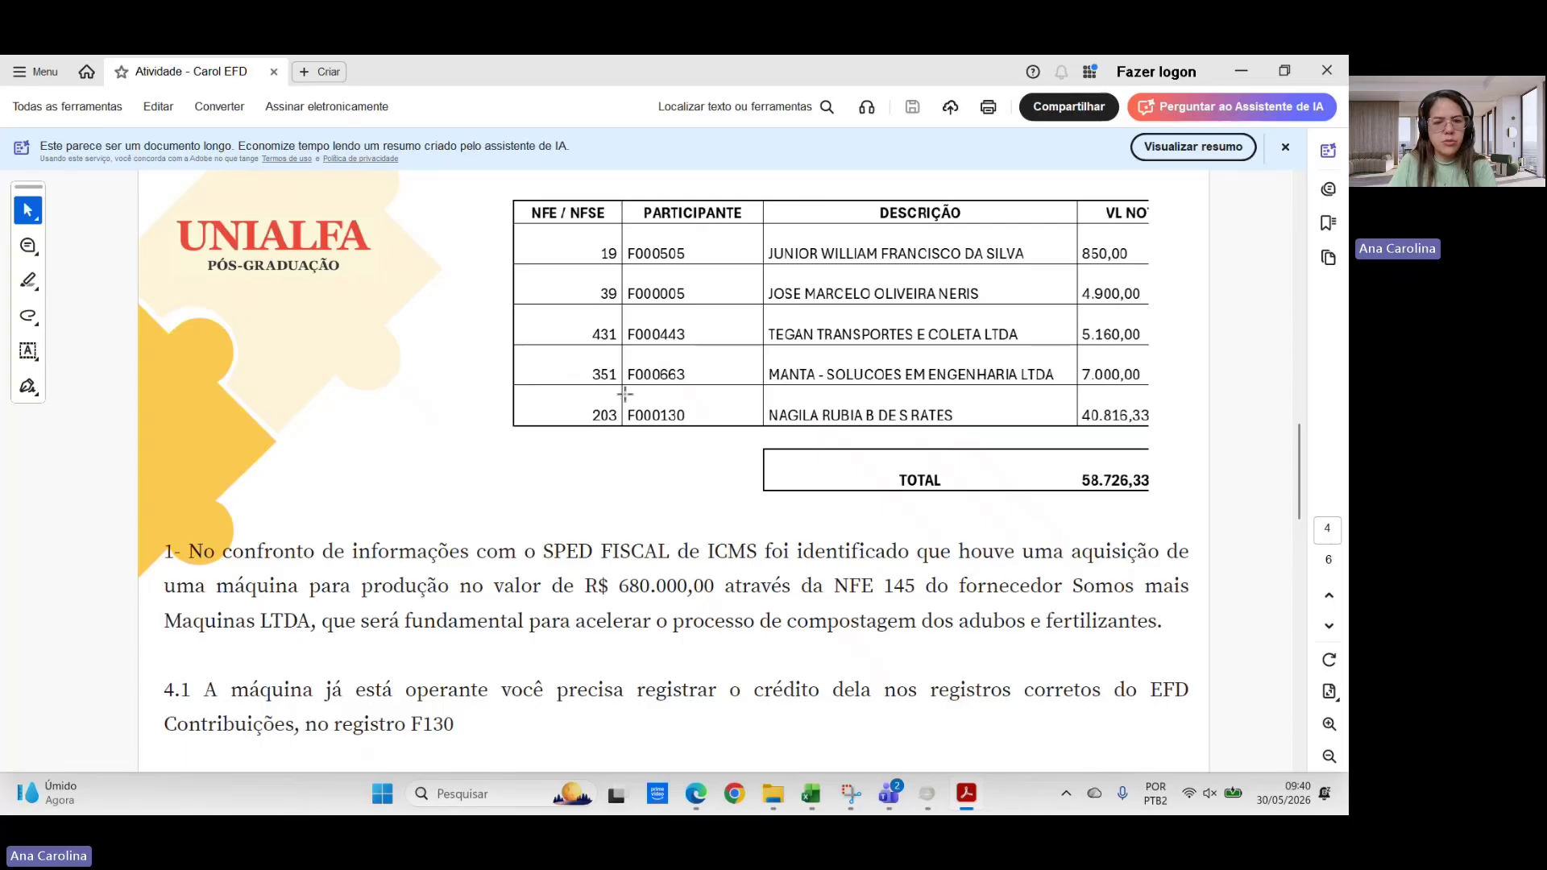
{"action": "key", "text": "alt+Tab"}
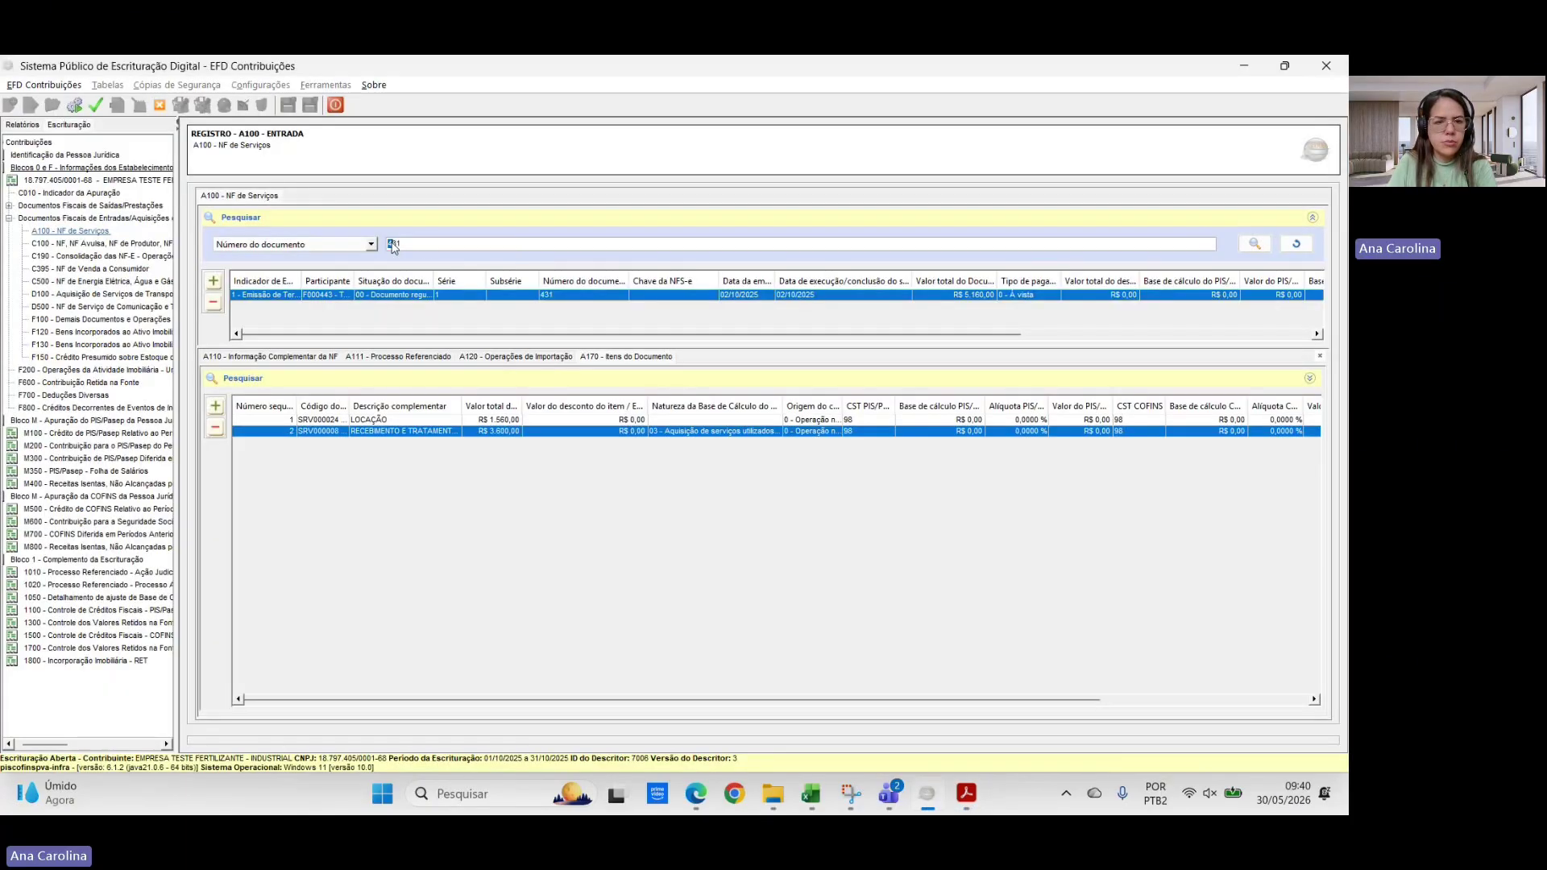
{"action": "type", "text": "3"}
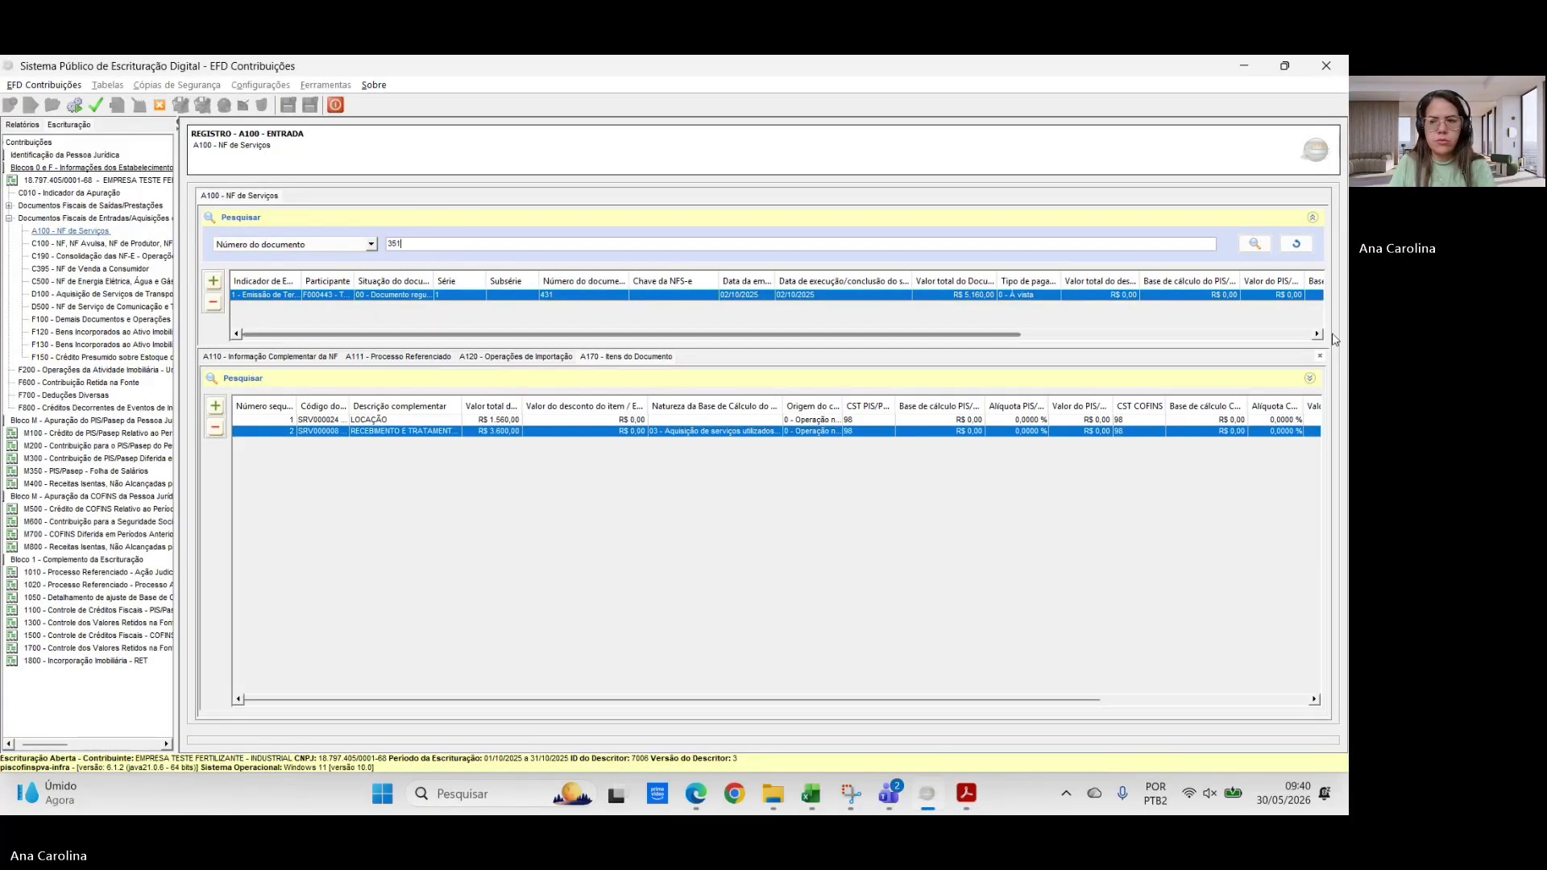
{"action": "key", "text": "Return"}
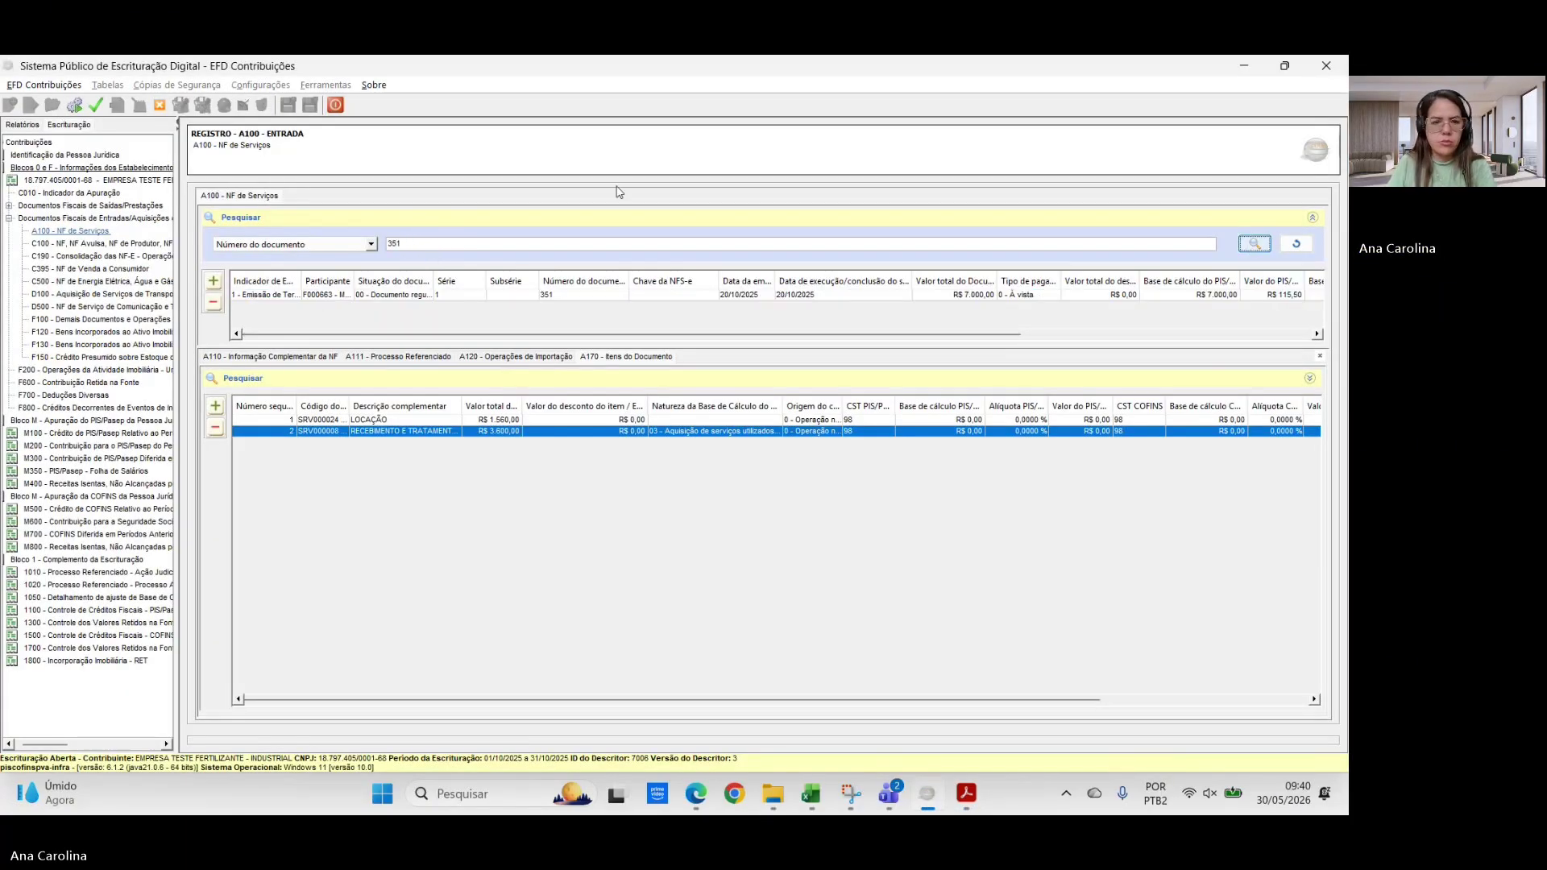
- Edit invoice 351's A100 record, setting Base de cálculo do PIS/Pasep and Valor do PIS/Pasep to 0
{"action": "double_click", "coordinate": [433, 295]}
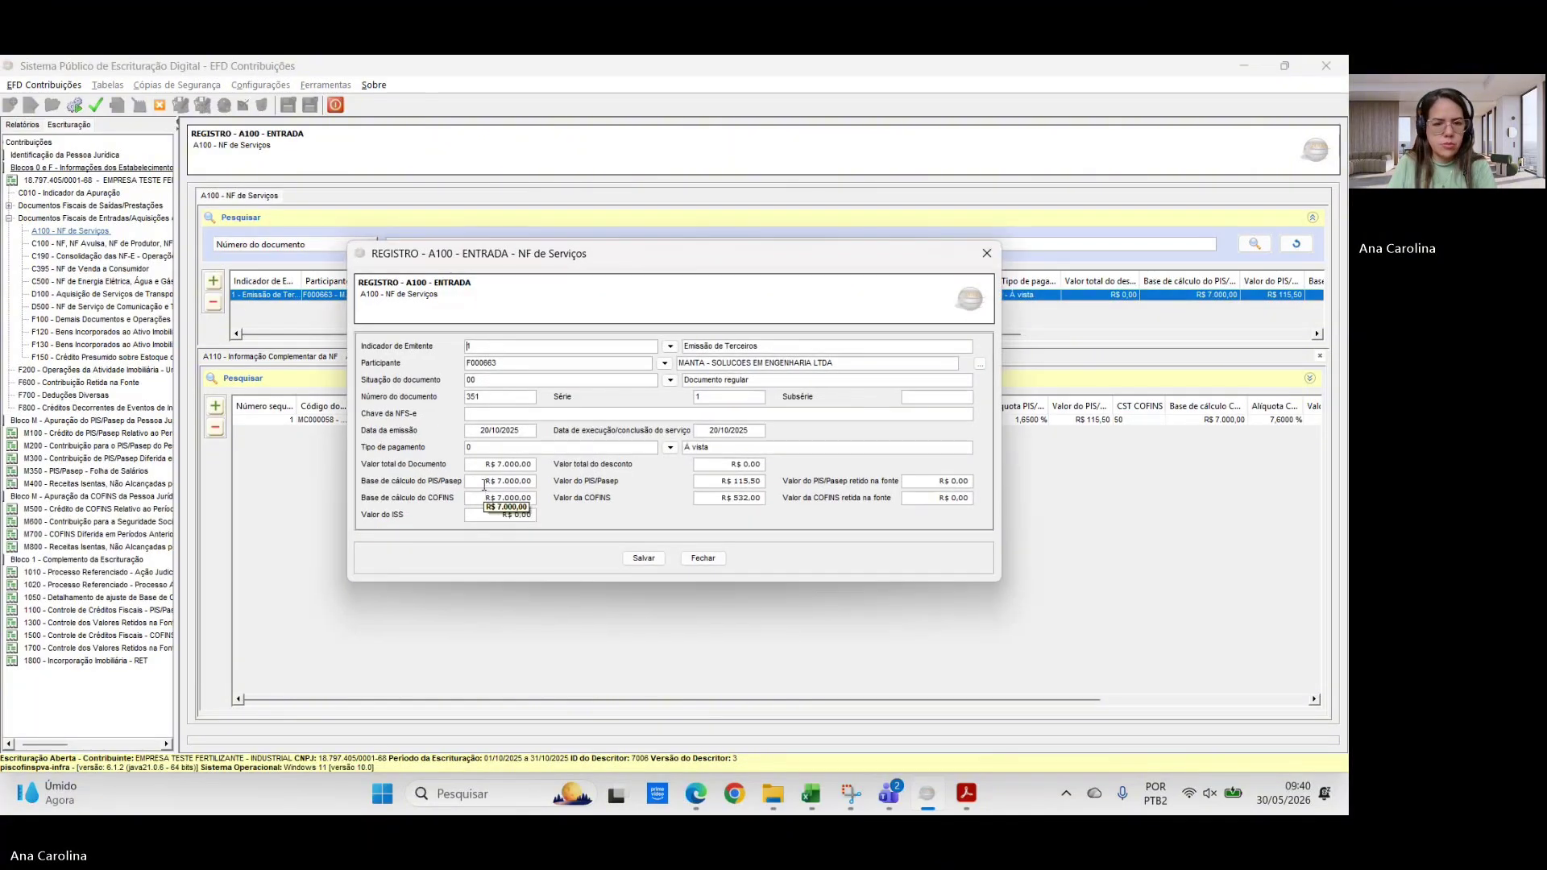
{"action": "left_click", "coordinate": [508, 481]}
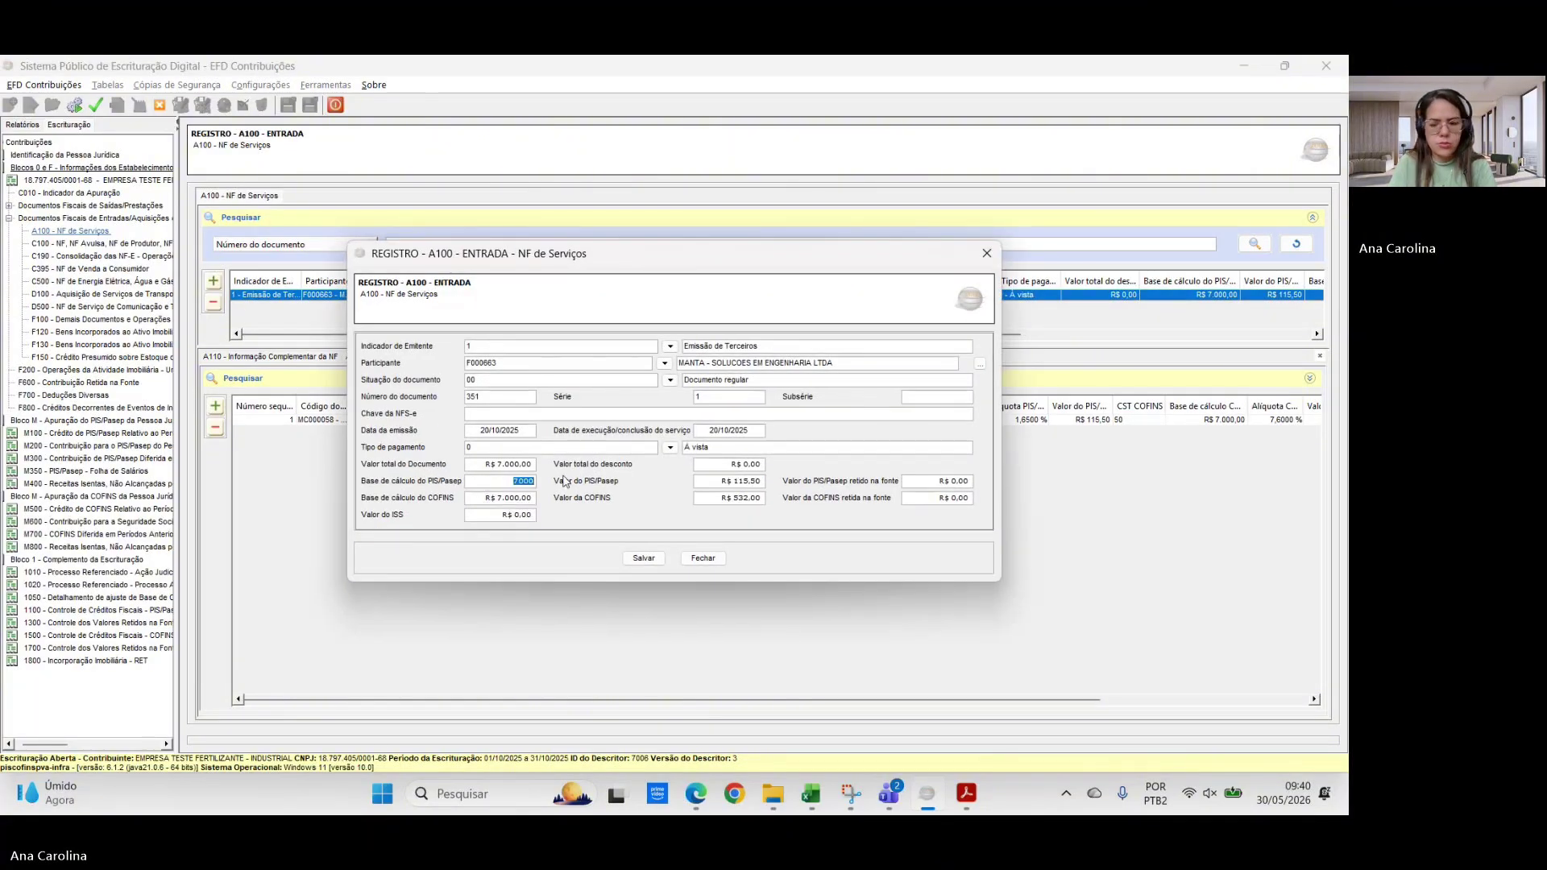
{"action": "type", "text": "0"}
{"action": "key", "text": "Tab"}
{"action": "type", "text": "0"}
{"action": "key", "text": "Tab"}
{"action": "key", "text": "Tab"}
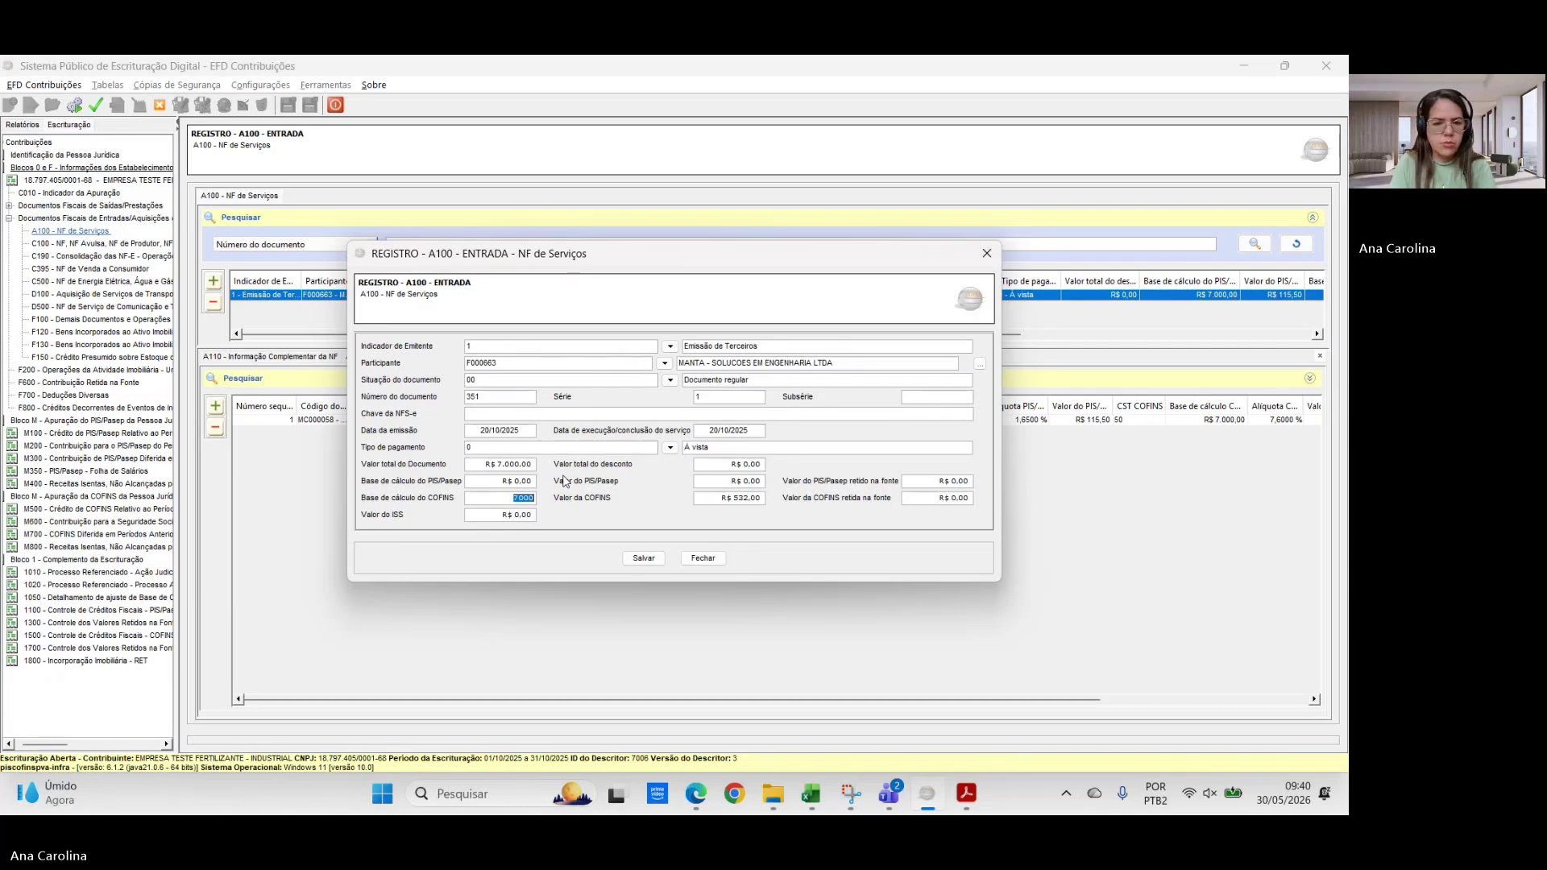
- Set invoice 351's Base de cálculo do COFINS and Valor da COFINS to 0 and save the record
{"action": "type", "text": "0"}
{"action": "key", "text": "Tab"}
{"action": "type", "text": "0"}
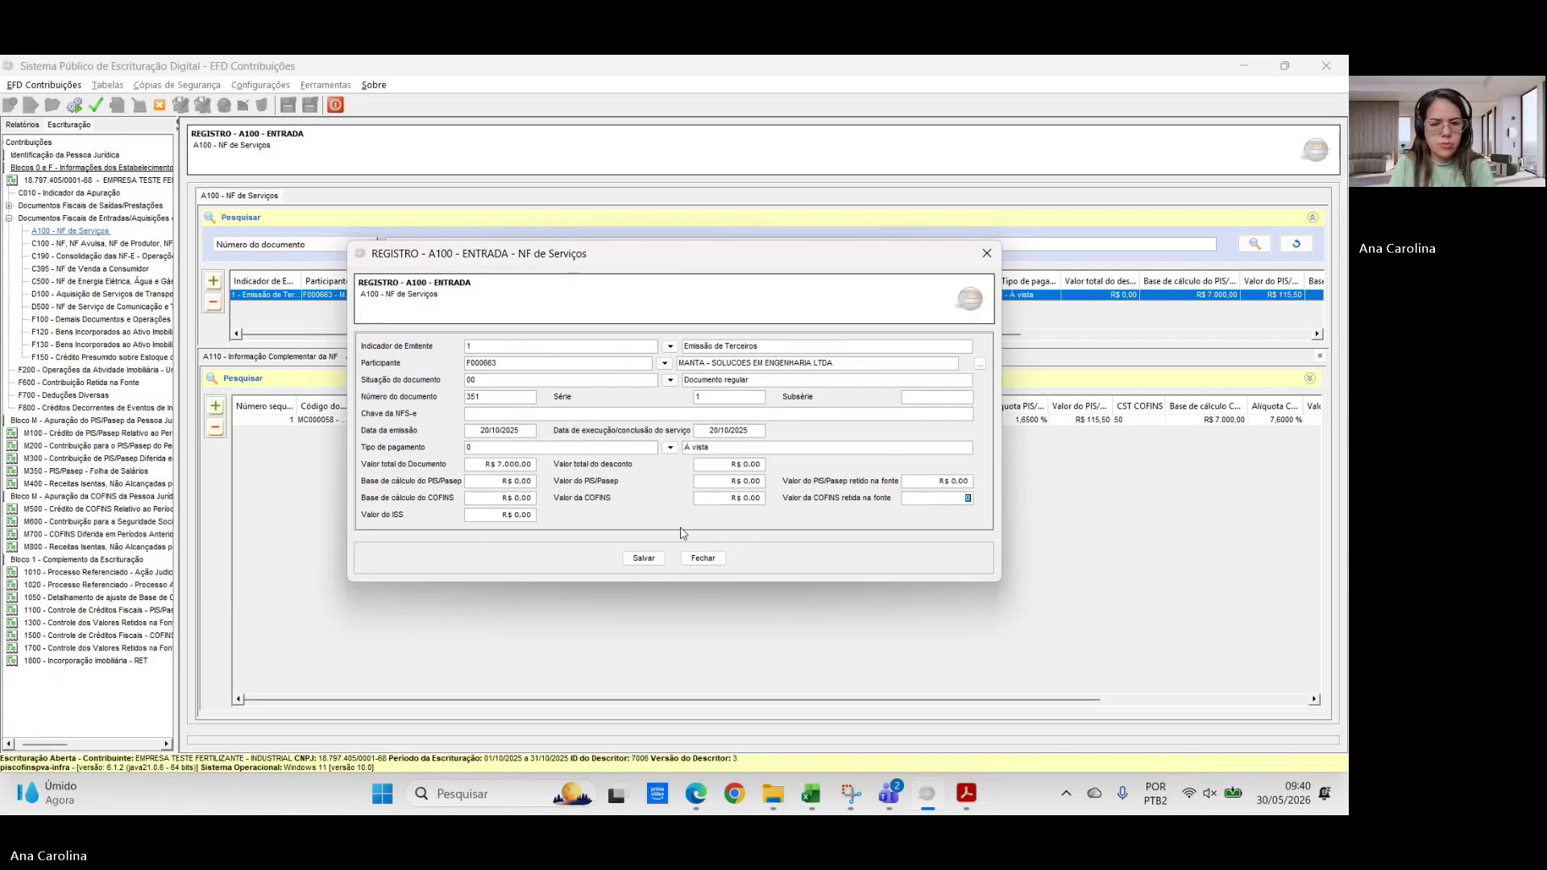
{"action": "left_click", "coordinate": [644, 558]}
- Edit invoice 351's A170 item, setting CST PIS/Pasep to 98 and the PIS/Pasep base de cálculo, alíquota and valor to 0
{"action": "double_click", "coordinate": [596, 420]}
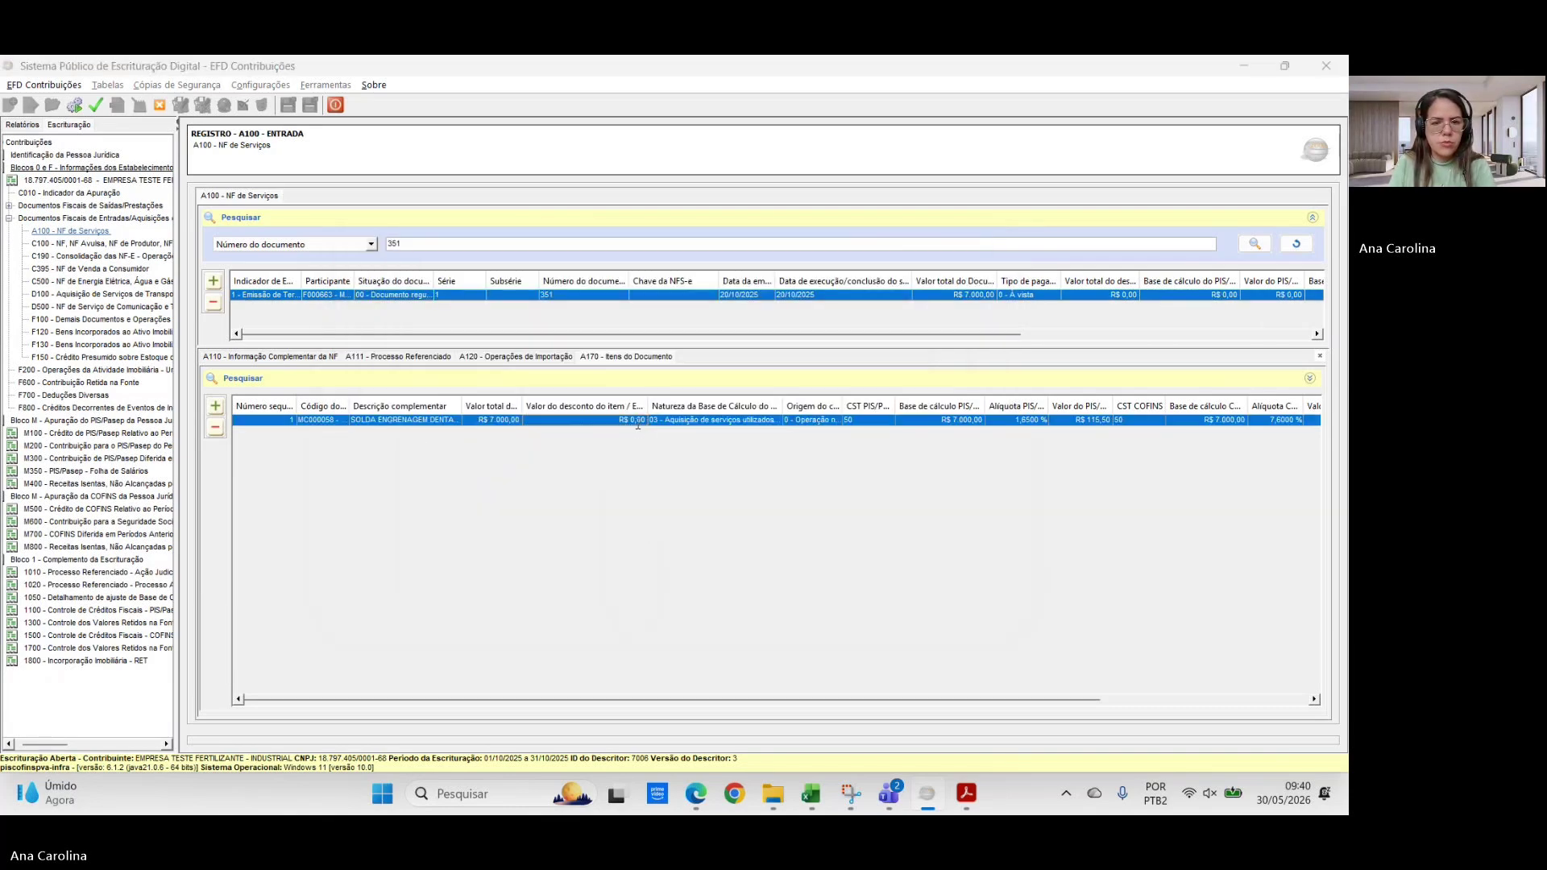
{"action": "double_click", "coordinate": [512, 442]}
{"action": "type", "text": "9"}
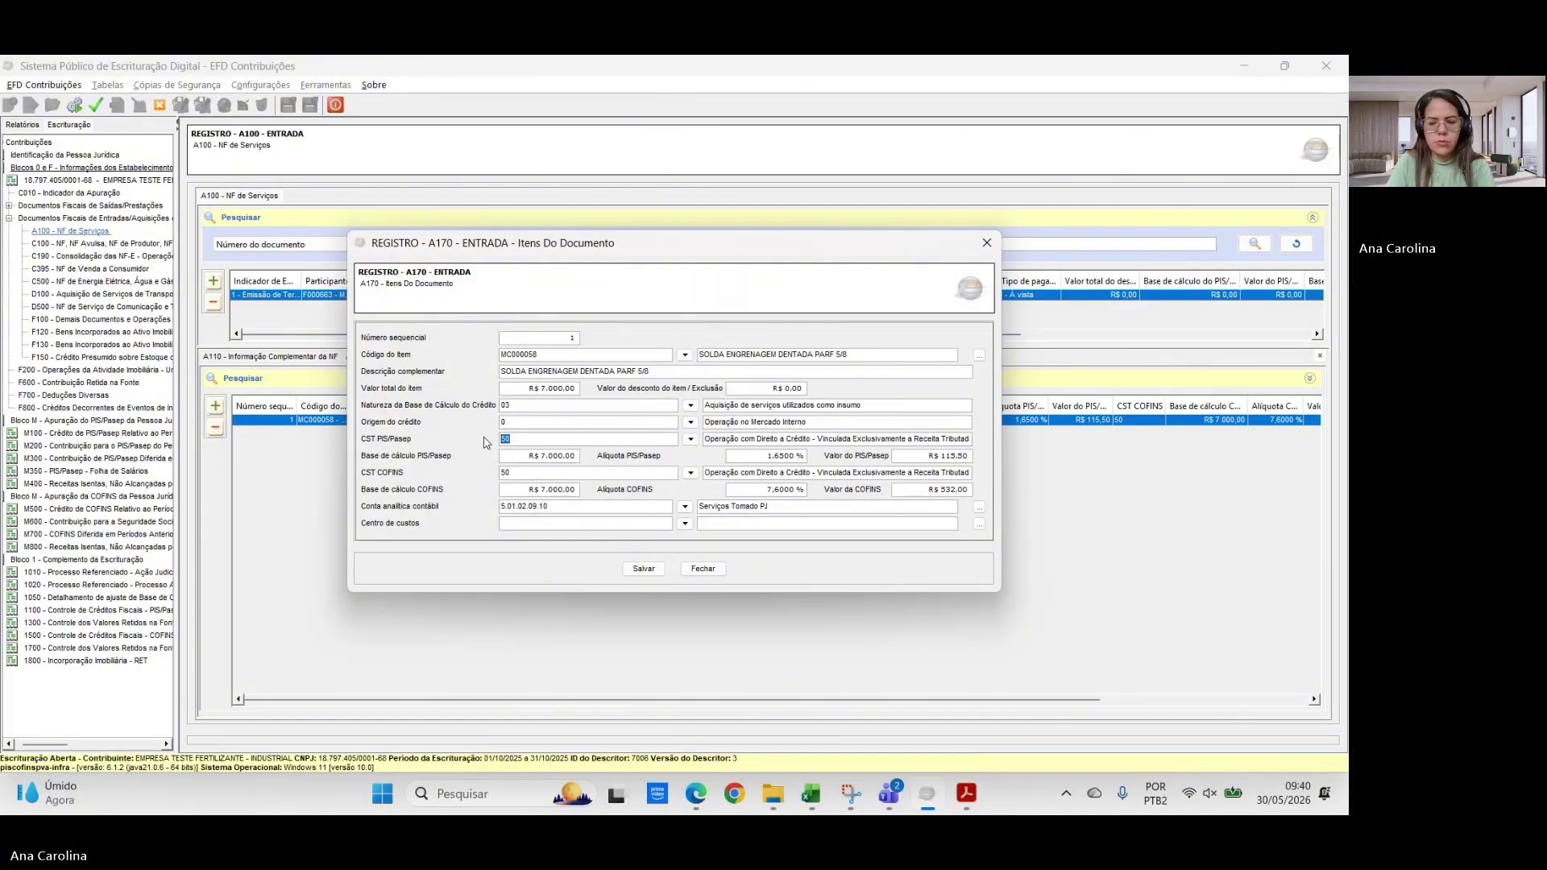
{"action": "type", "text": "8"}
{"action": "key", "text": "Tab"}
{"action": "key", "text": "Tab"}
{"action": "key", "text": "Tab"}
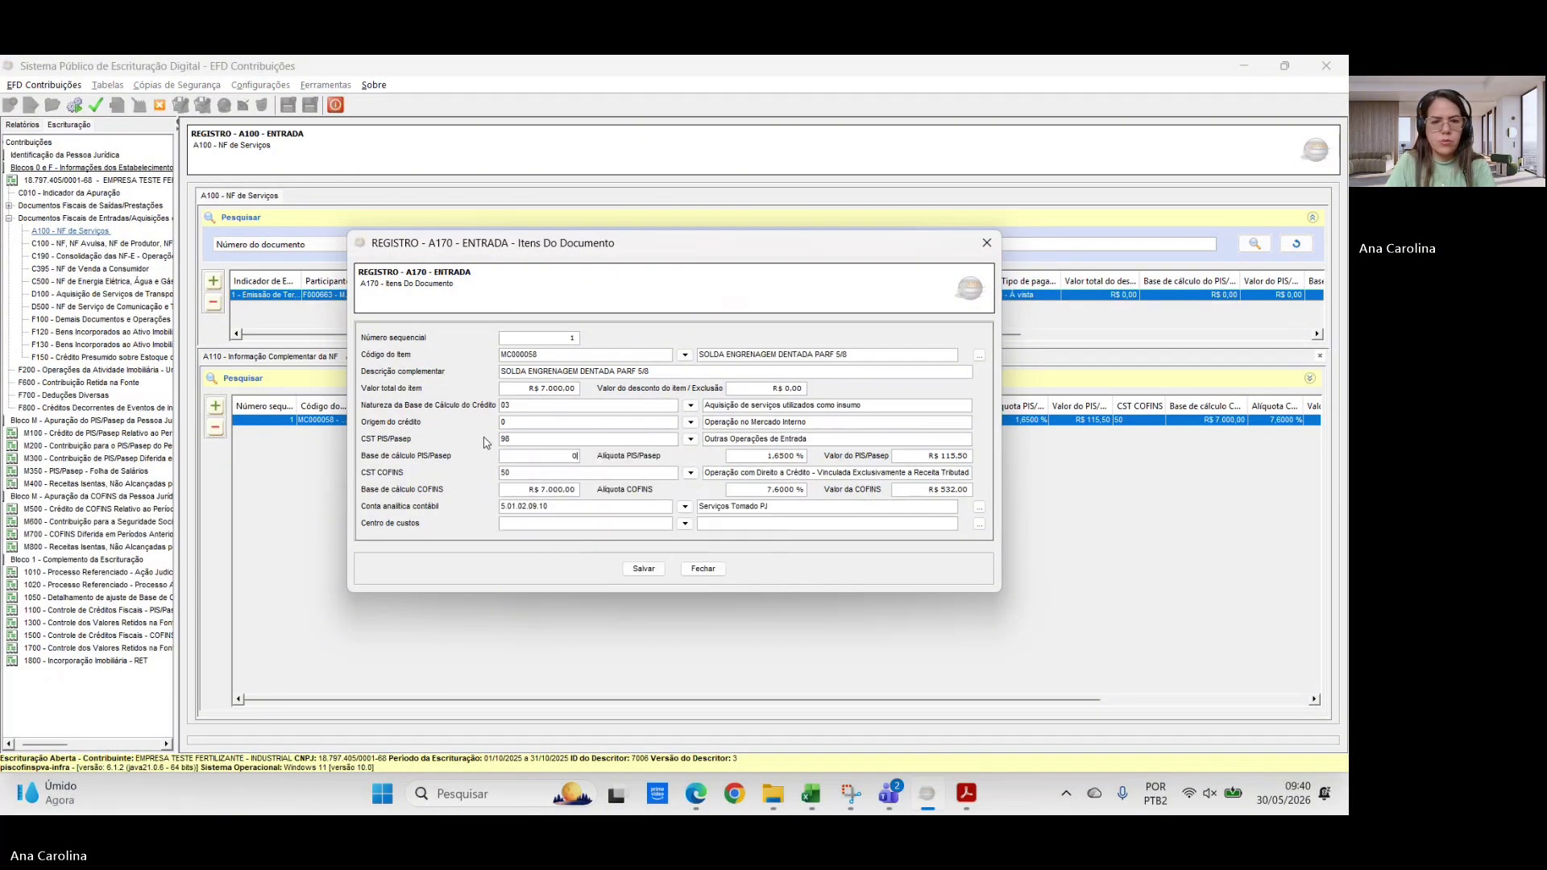
{"action": "type", "text": "0"}
{"action": "key", "text": "Tab"}
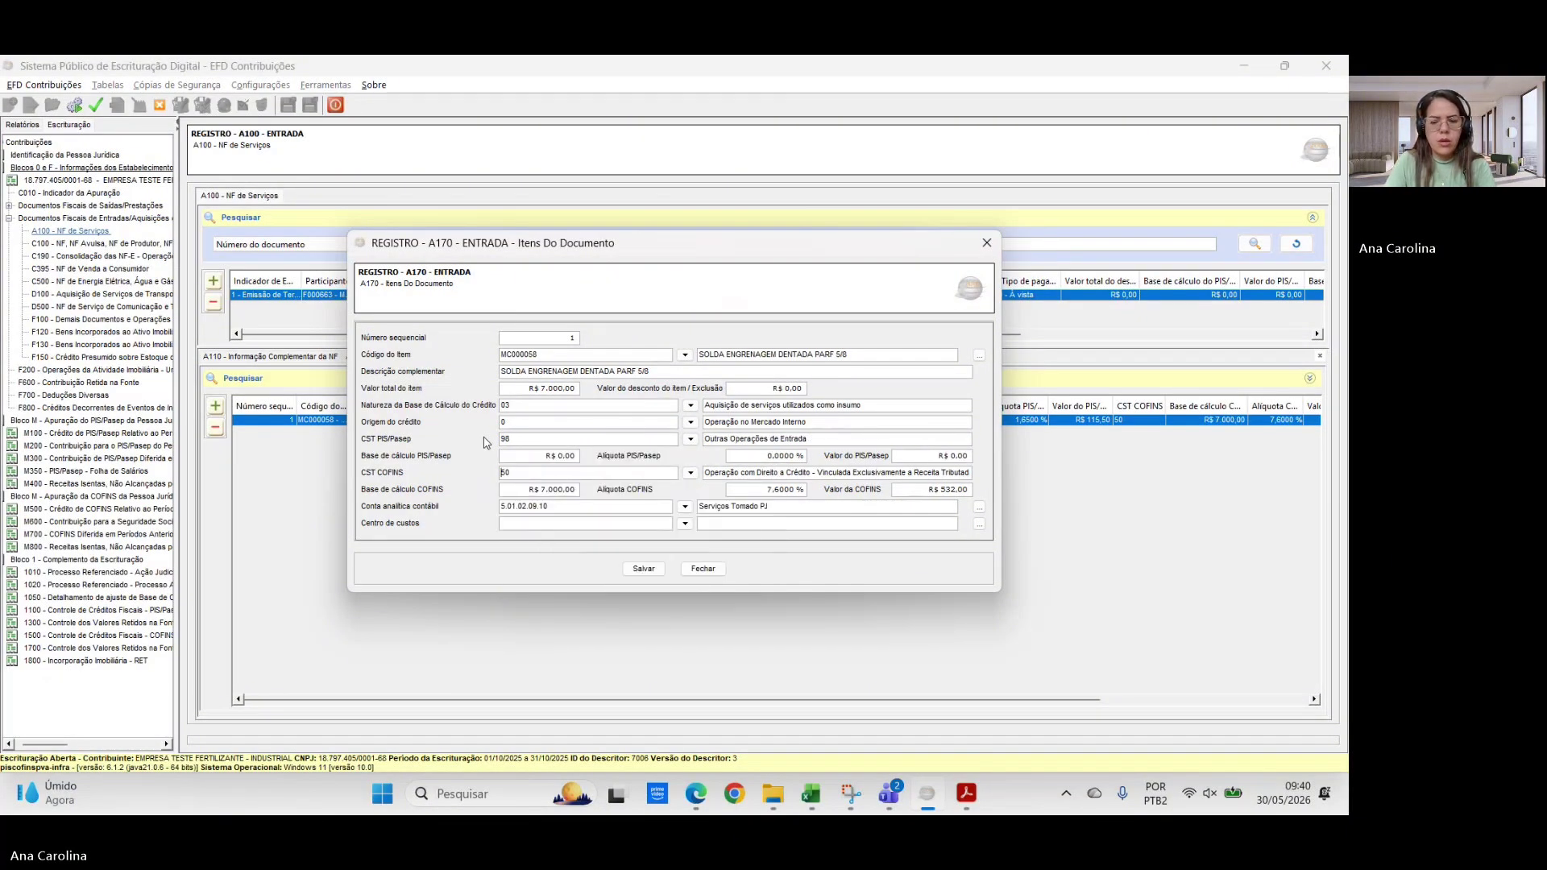
- Set CST COFINS to 98 and the COFINS base de cálculo, alíquota and valor to 0 in invoice 351's A170 item, then save it
{"action": "type", "text": "98"}
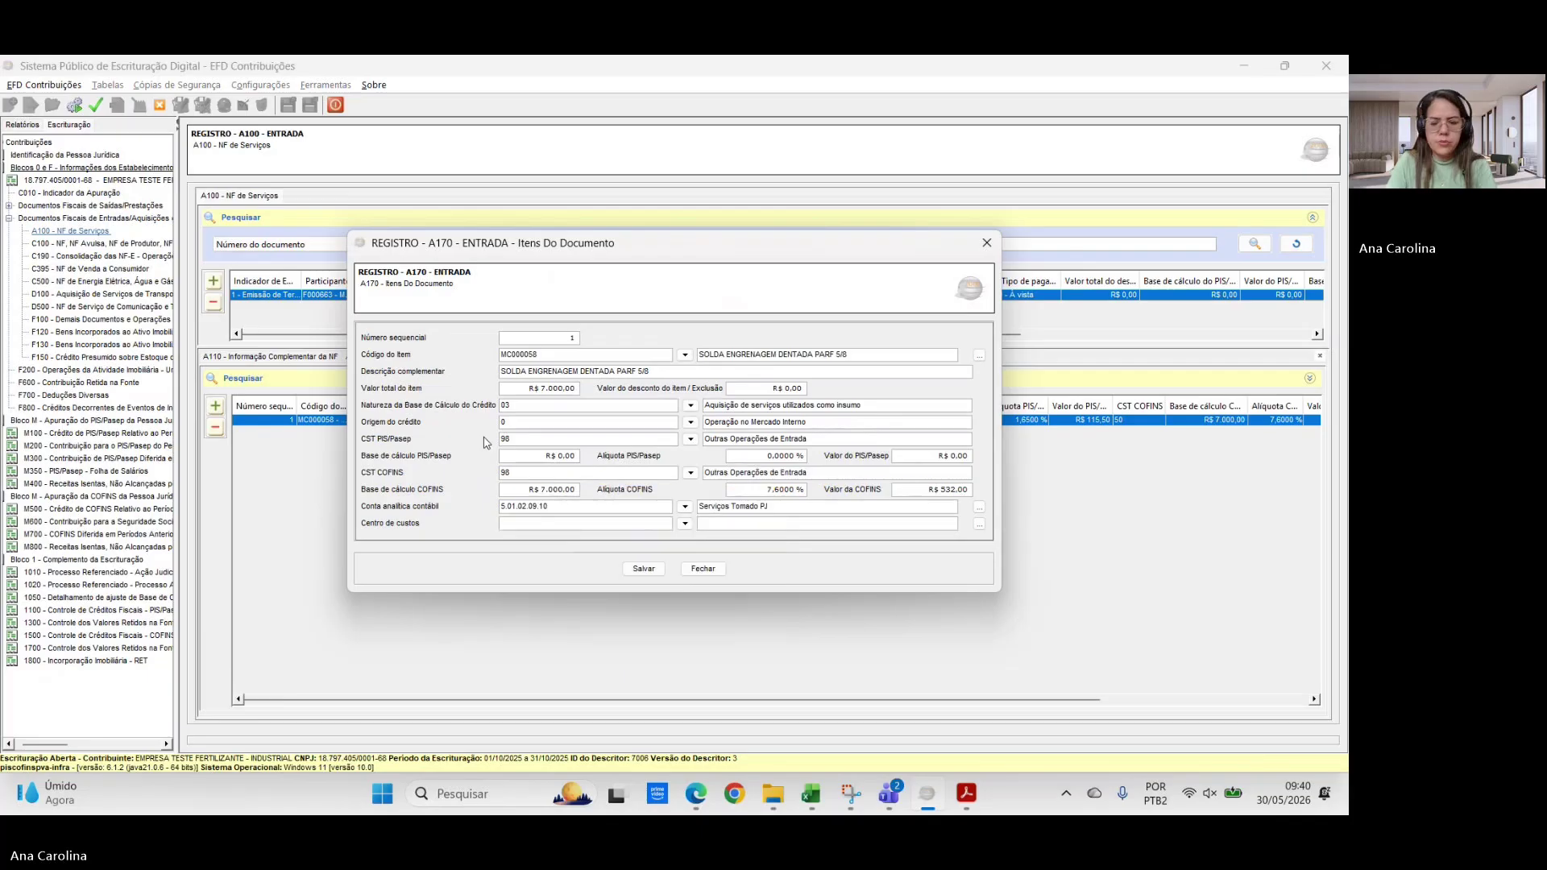
{"action": "key", "text": "Tab"}
{"action": "type", "text": "0"}
{"action": "key", "text": "Tab"}
{"action": "left_click", "coordinate": [644, 569]}
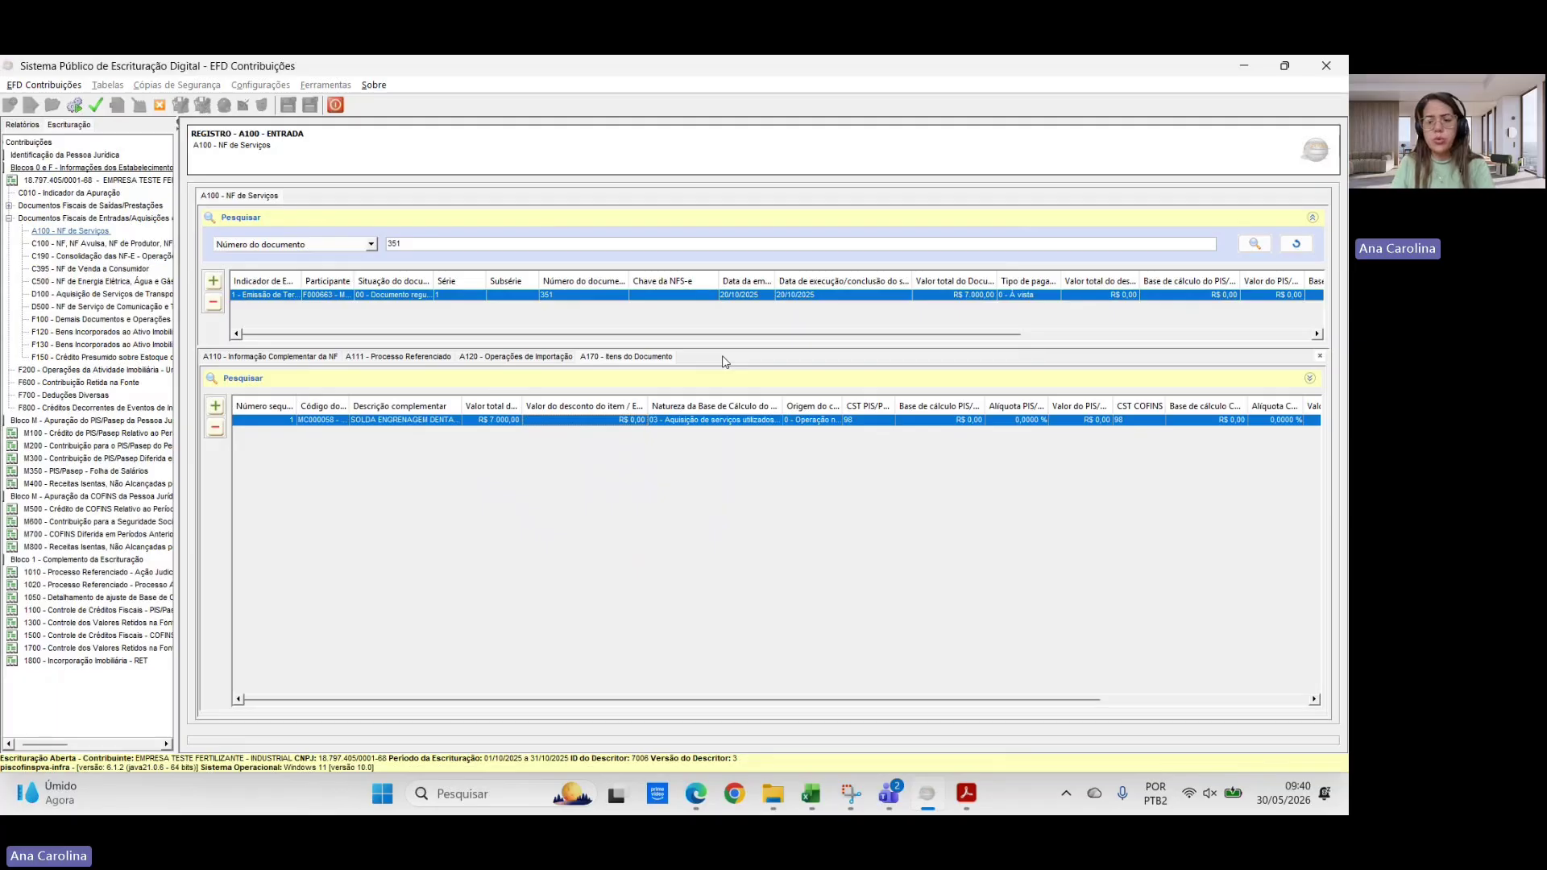
- Check the following invoice in the exercise PDF and search the A100 service invoices for document number 203
{"action": "key", "text": "alt+Tab"}
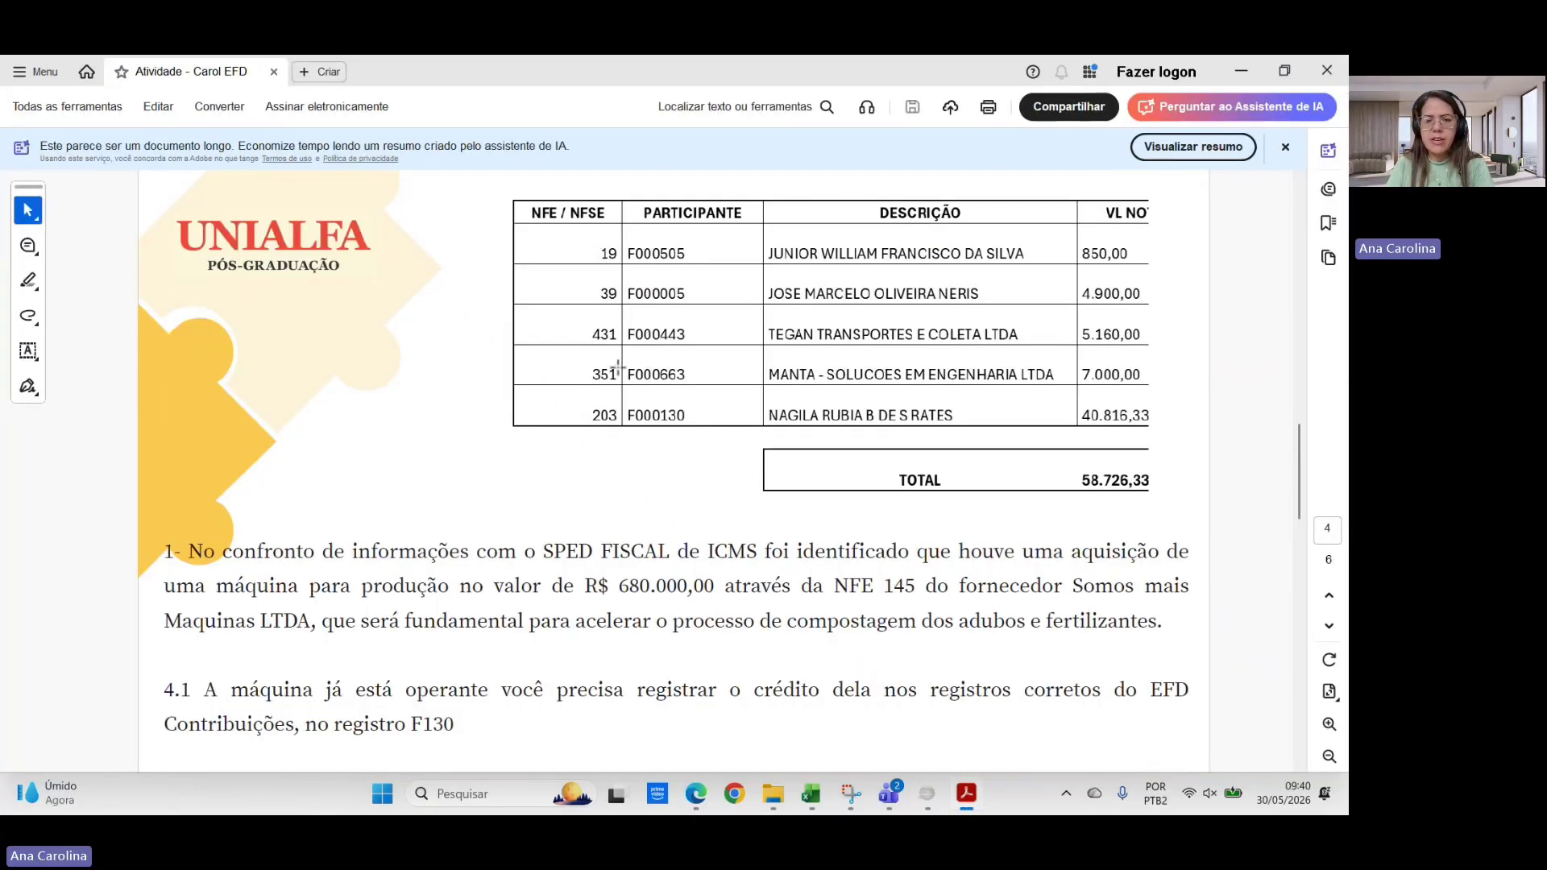
{"action": "key", "text": "alt+Tab"}
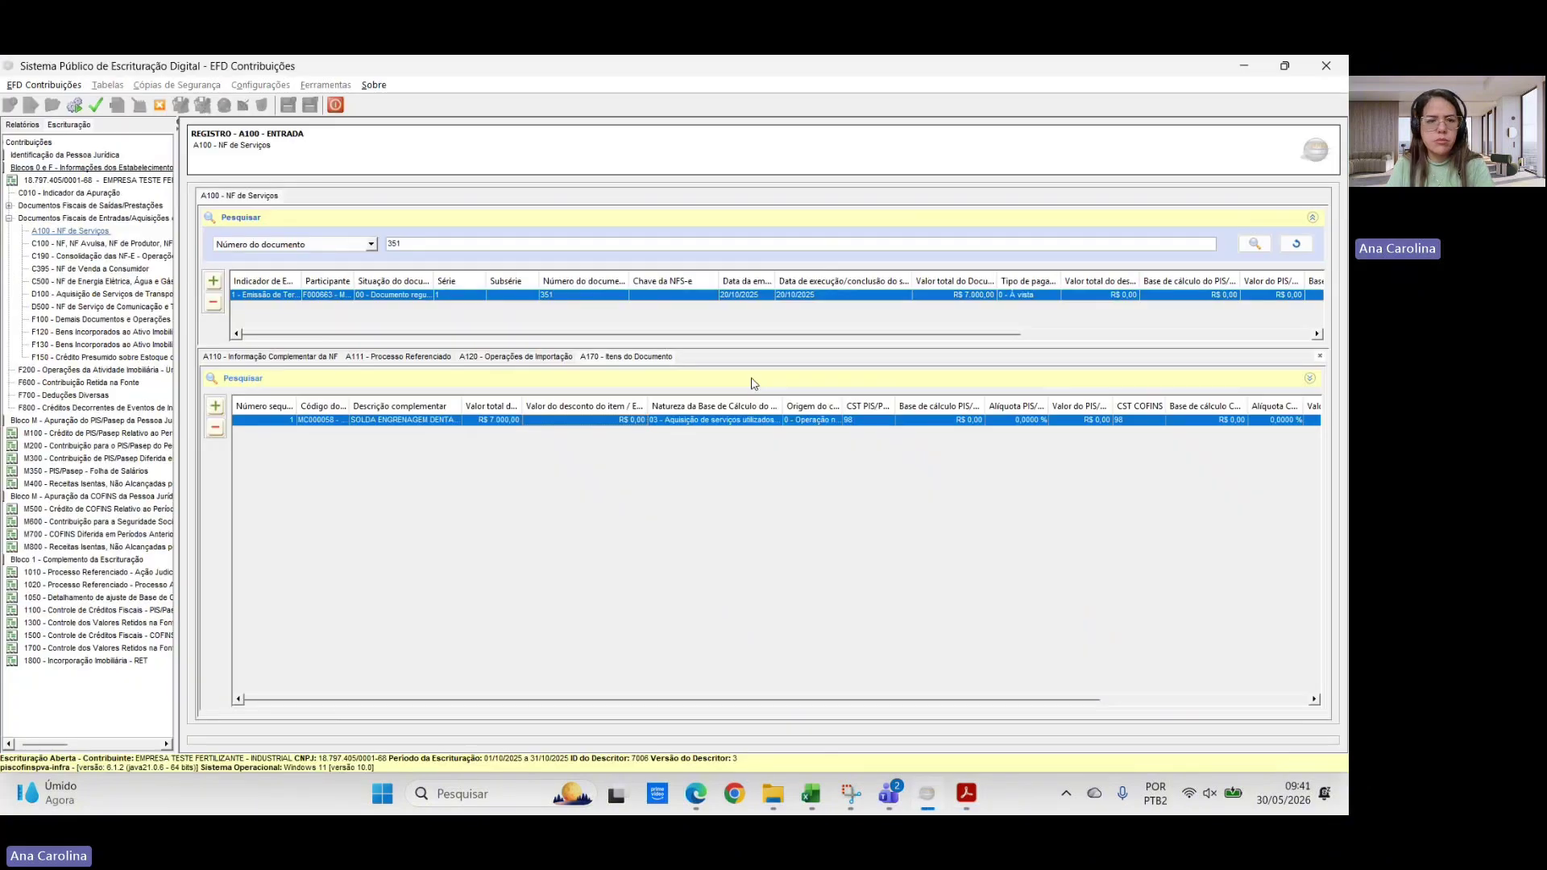
{"action": "key", "text": "alt+Tab"}
{"action": "key", "text": "alt+Tab"}
{"action": "double_click", "coordinate": [396, 245]}
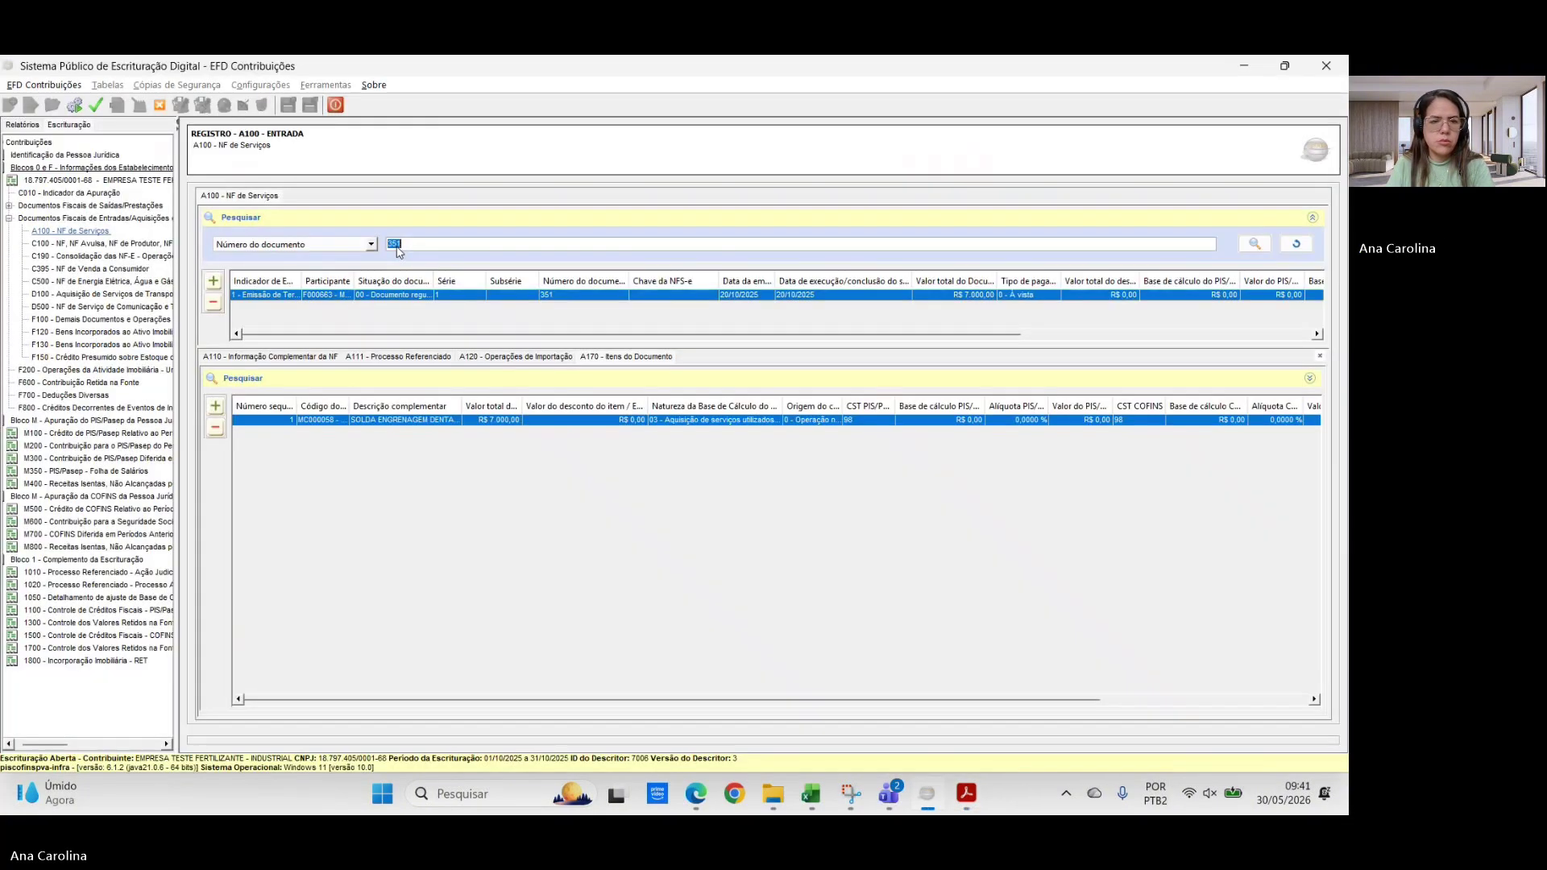
{"action": "left_click", "coordinate": [1255, 243]}
- Edit invoice 203's A100 record, setting Base de cálculo do PIS/Pasep and Valor do PIS/Pasep to 0
{"action": "double_click", "coordinate": [592, 295]}
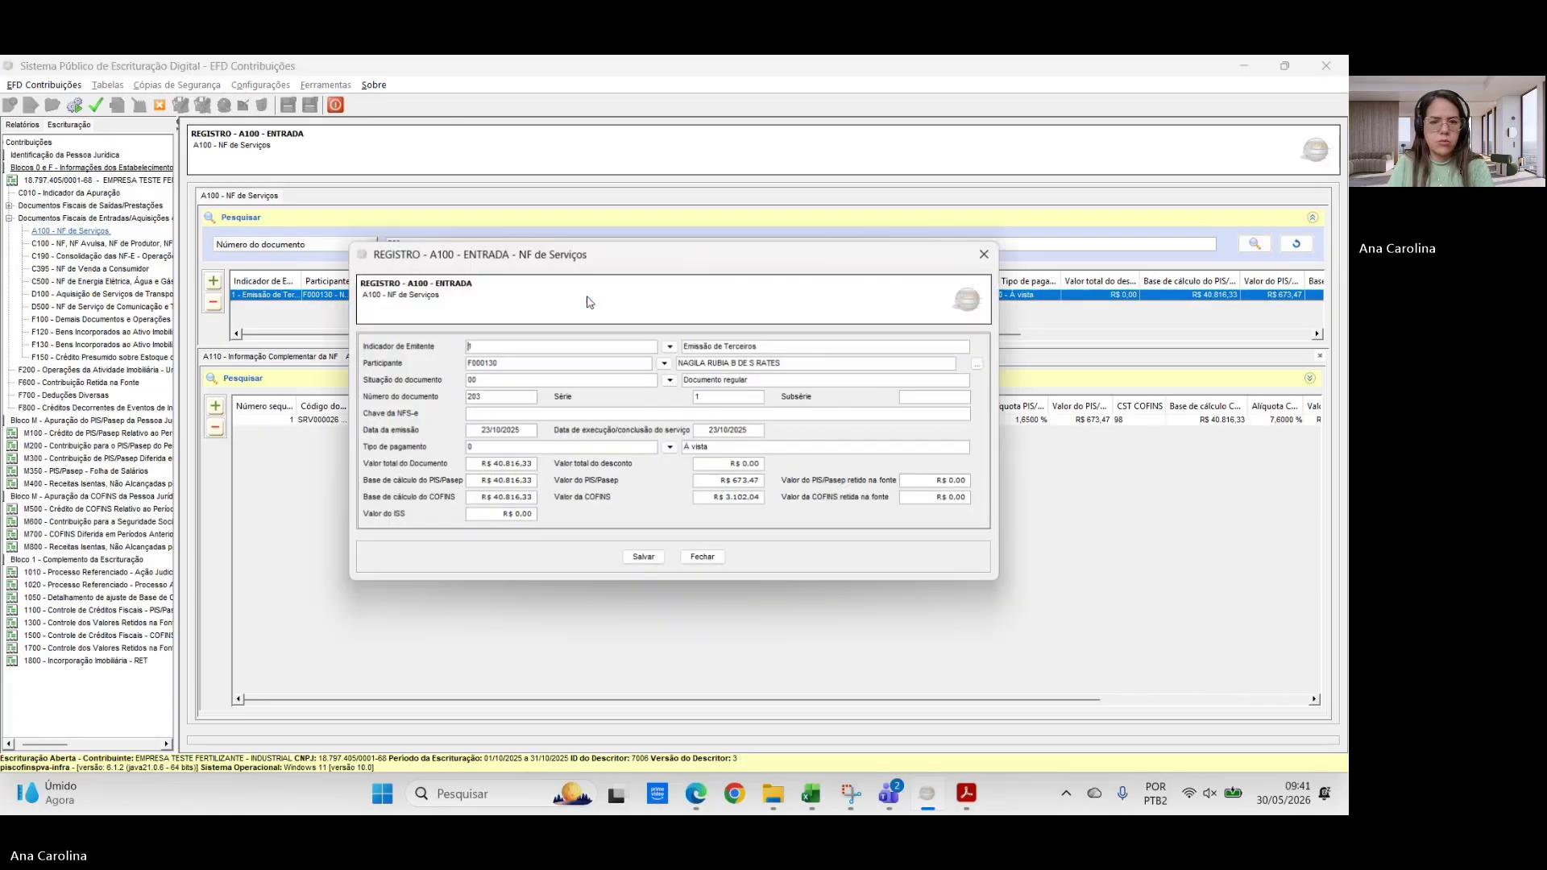
{"action": "left_click", "coordinate": [486, 481]}
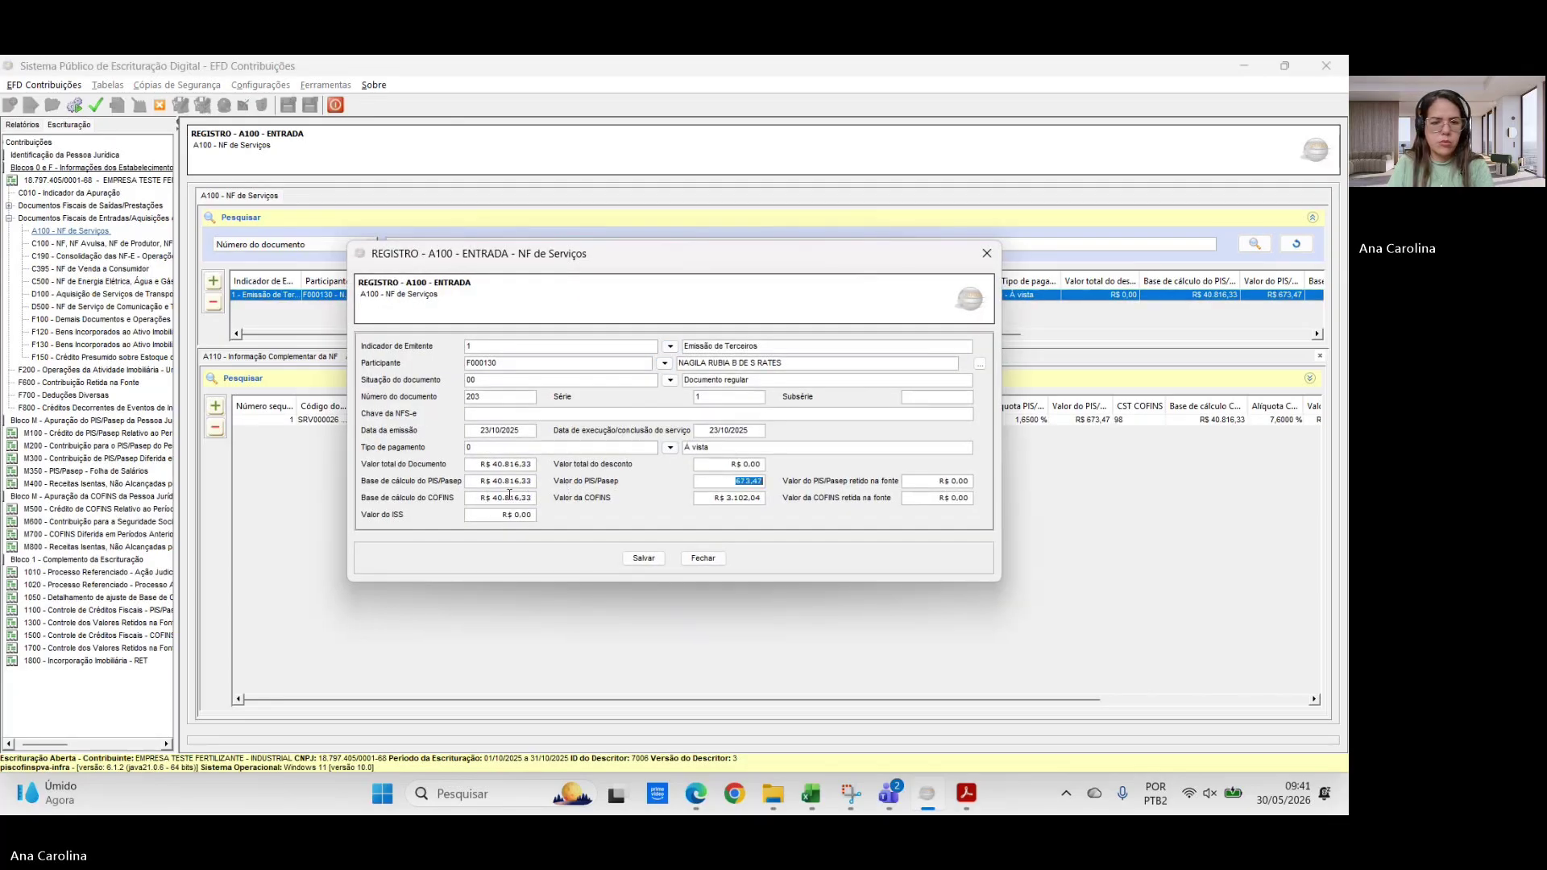
{"action": "key", "text": "Right"}
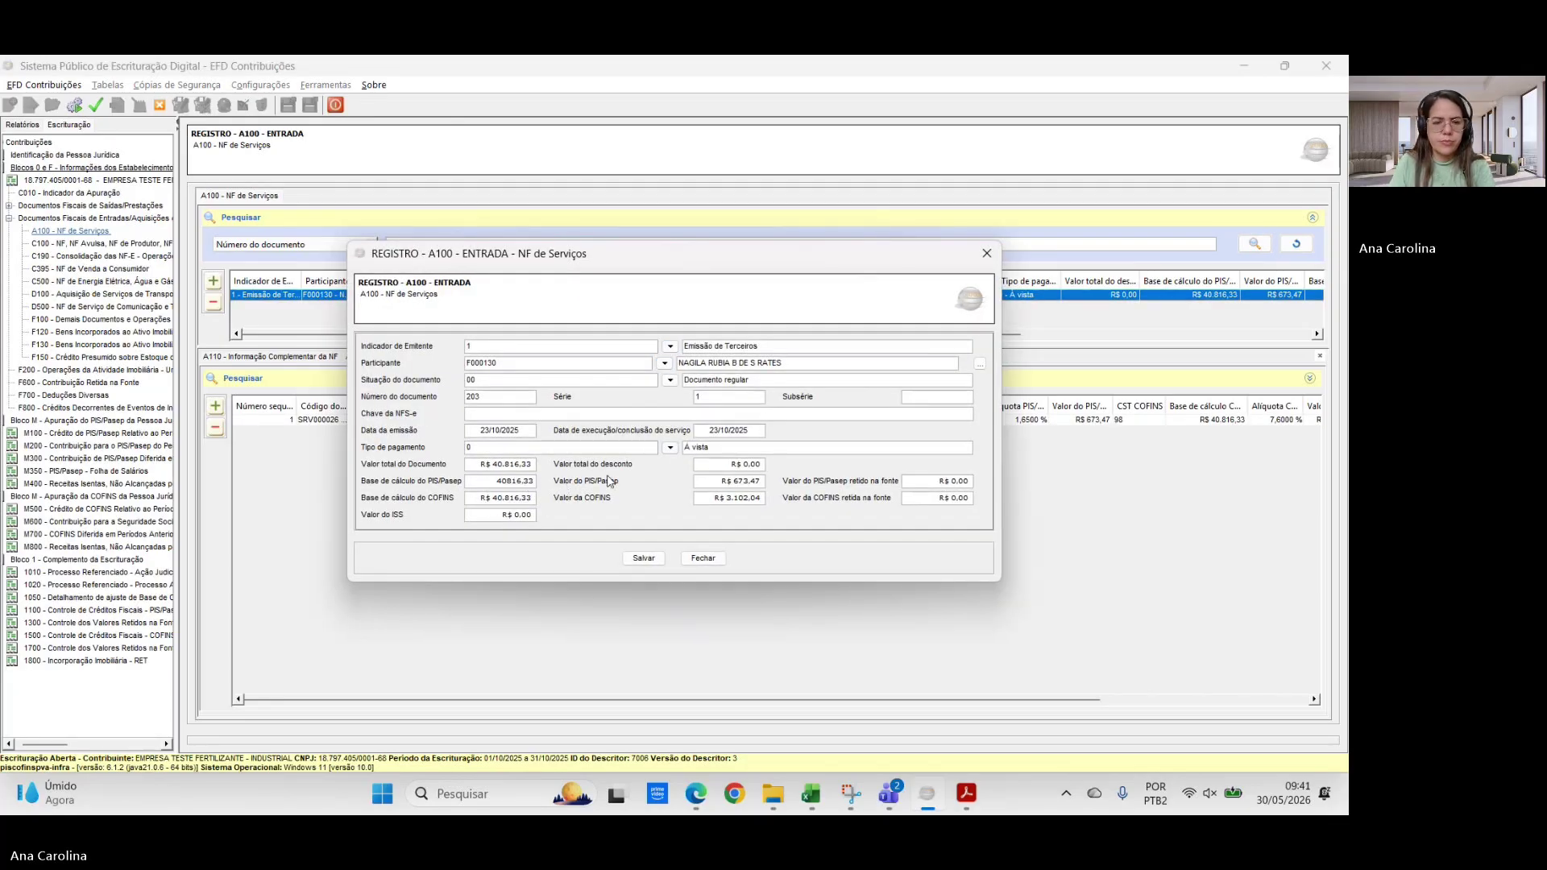
{"action": "double_click", "coordinate": [501, 481]}
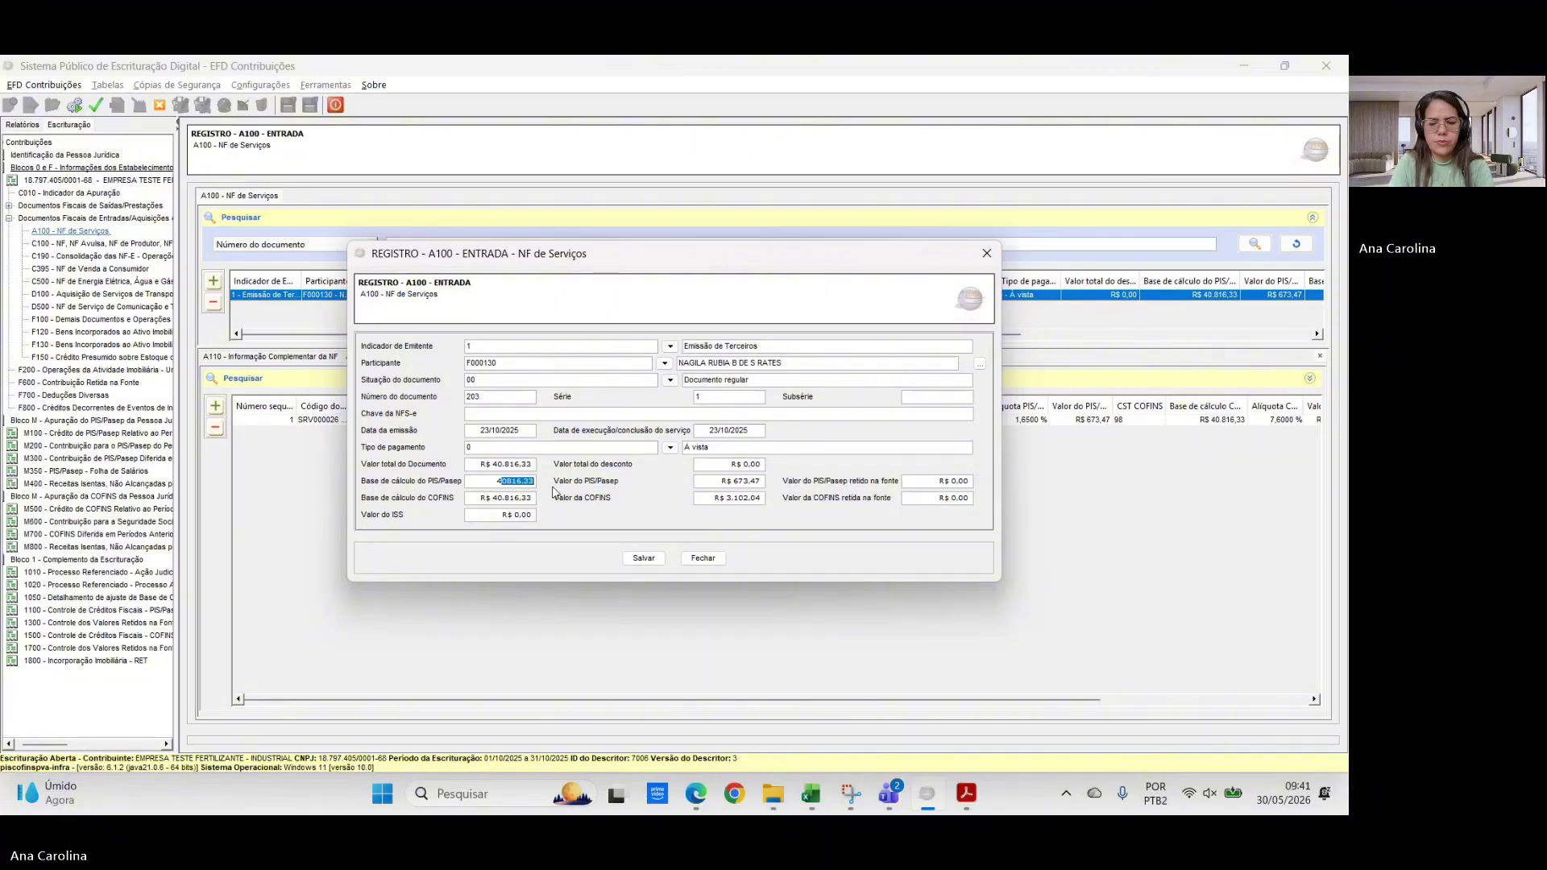
{"action": "key", "text": "BackSpace"}
{"action": "type", "text": "0"}
{"action": "key", "text": "Tab"}
{"action": "type", "text": "0"}
{"action": "key", "text": "Tab"}
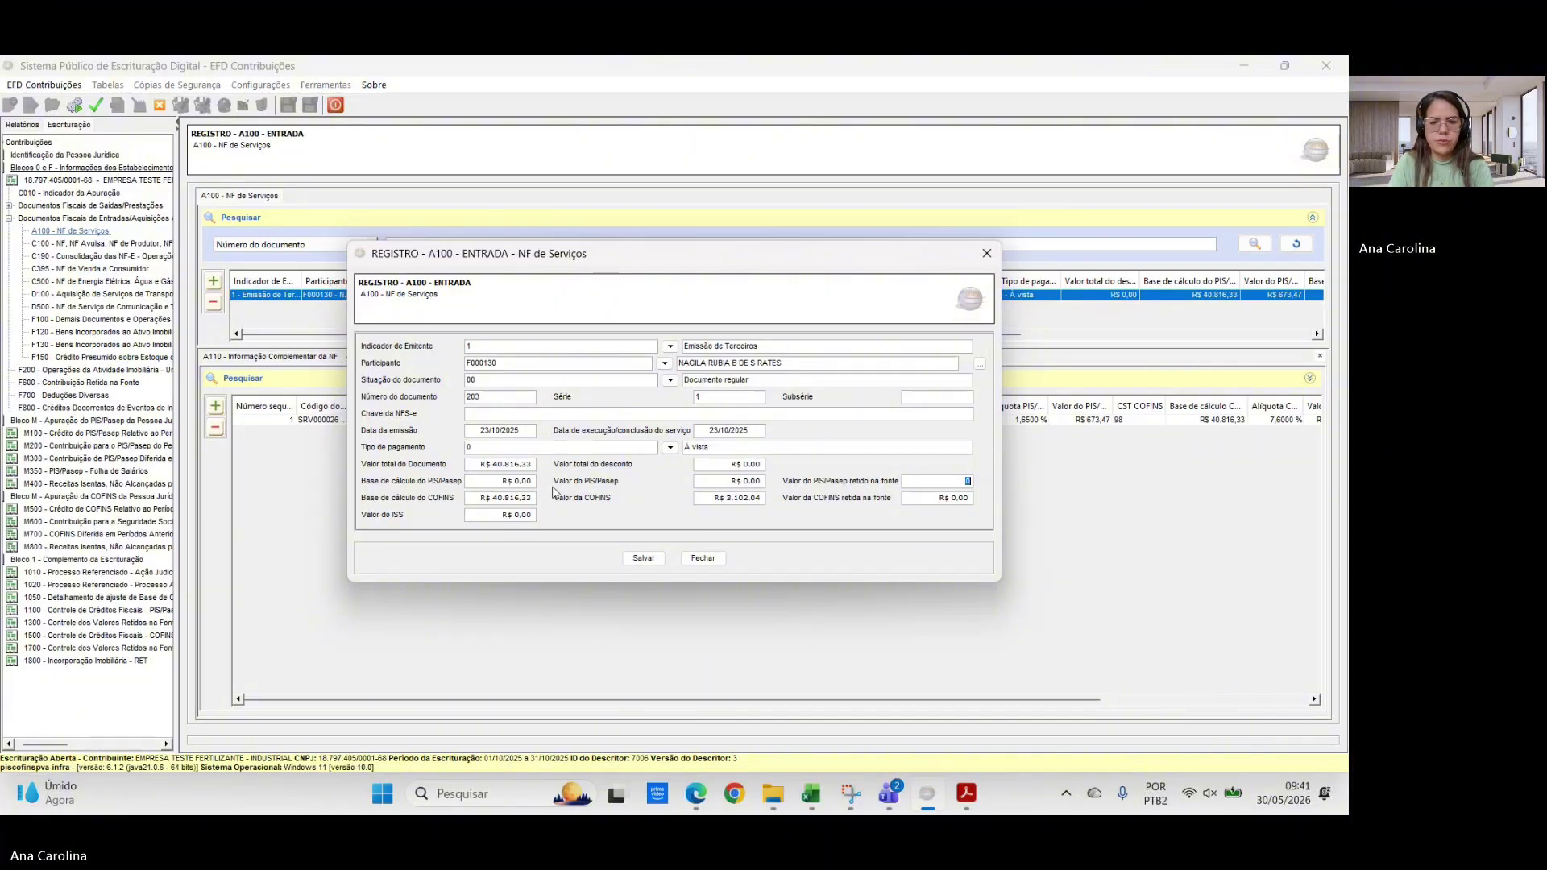
- Set invoice 203's Base de cálculo do COFINS and Valor da COFINS to 0 and save the record
{"action": "key", "text": "Tab"}
{"action": "type", "text": "0"}
{"action": "key", "text": "Tab"}
{"action": "type", "text": "0"}
{"action": "key", "text": "Tab"}
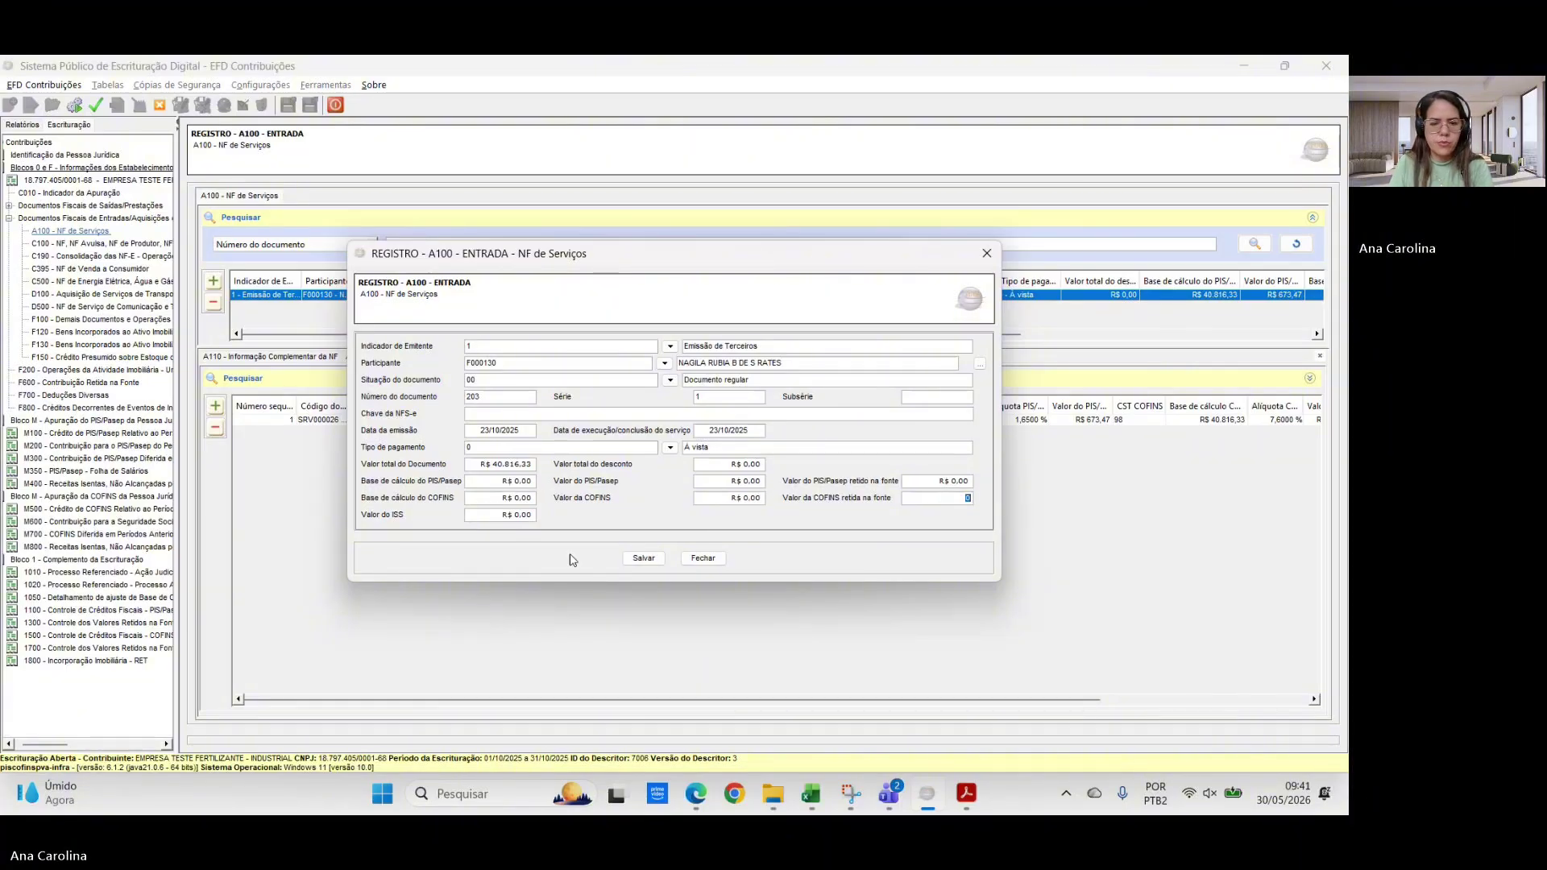
{"action": "left_click", "coordinate": [644, 559]}
- Edit invoice 203's A170 item, setting Alíquota PIS/Pasep and Valor do PIS/Pasep to 0
{"action": "double_click", "coordinate": [491, 420]}
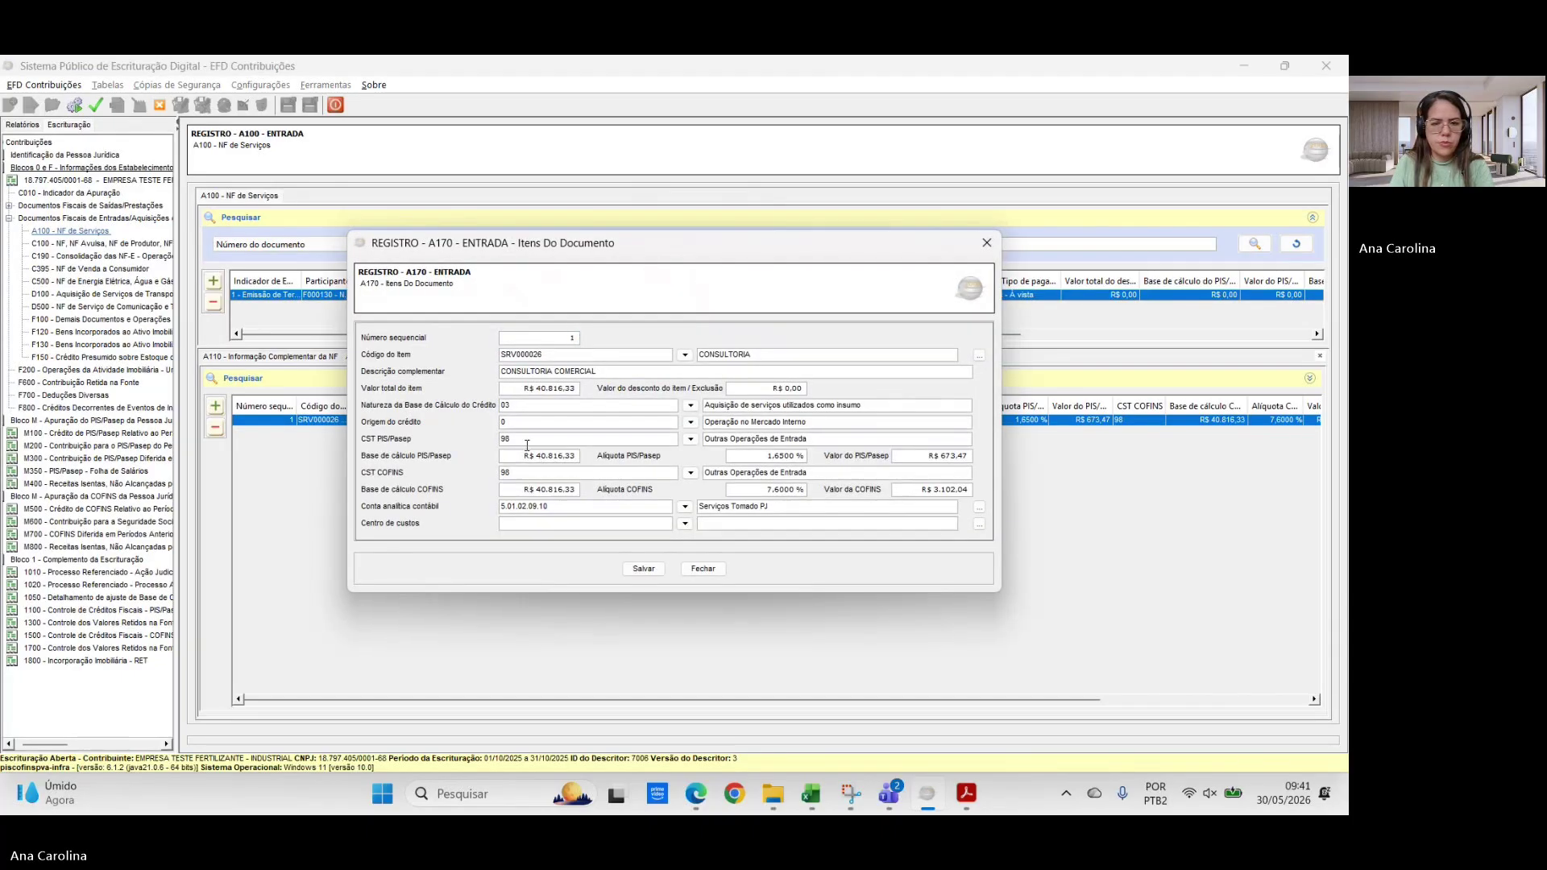
{"action": "key", "text": "Tab"}
{"action": "key", "text": "Tab"}
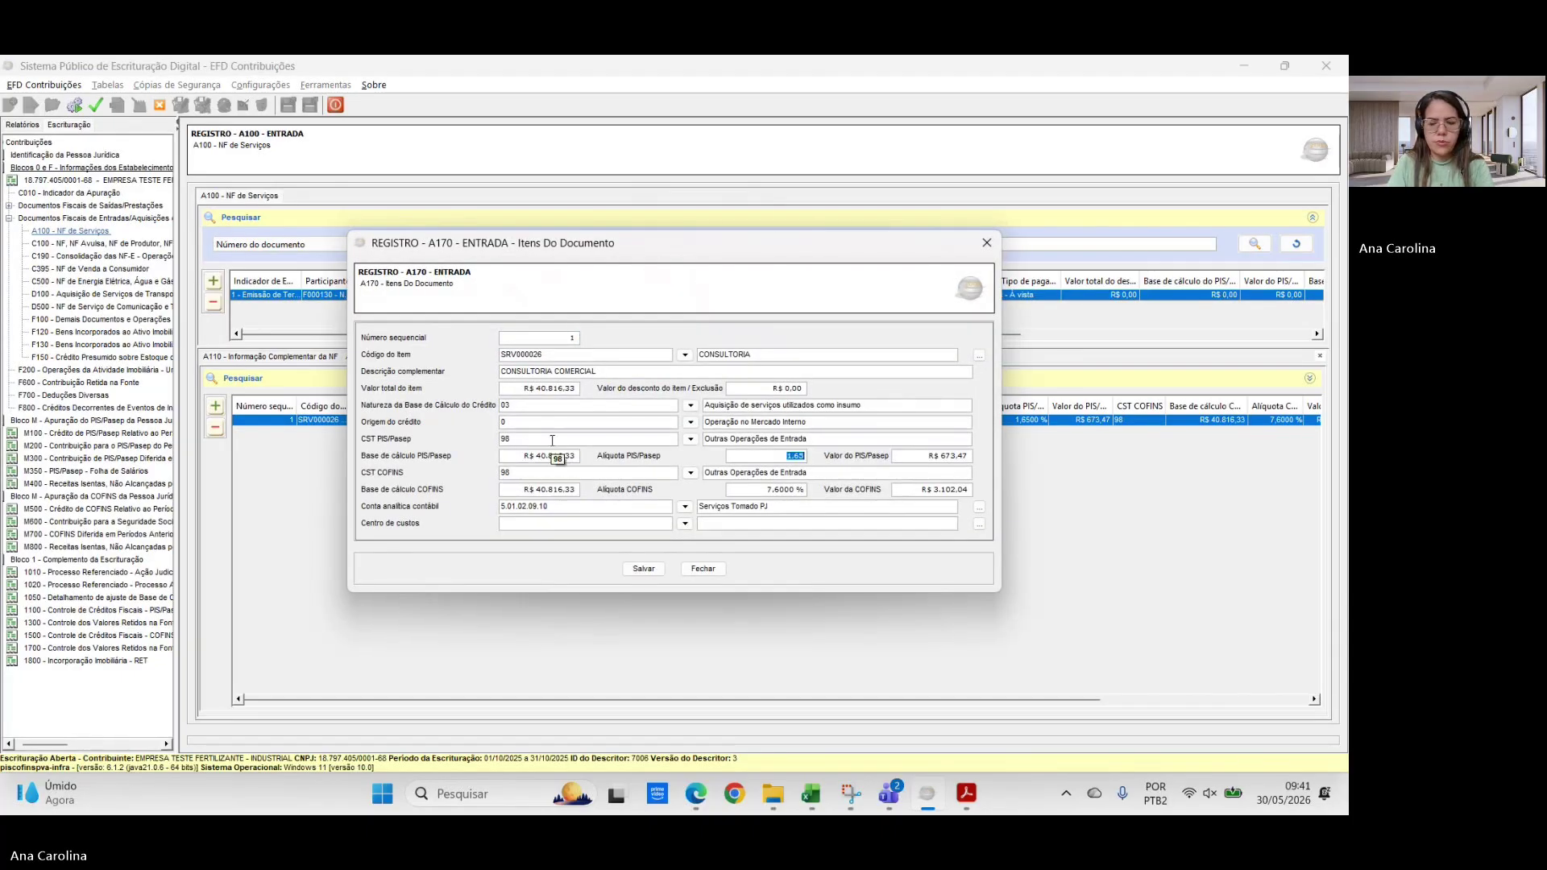
{"action": "type", "text": "0"}
{"action": "key", "text": "Tab"}
{"action": "type", "text": "0"}
{"action": "key", "text": "Tab"}
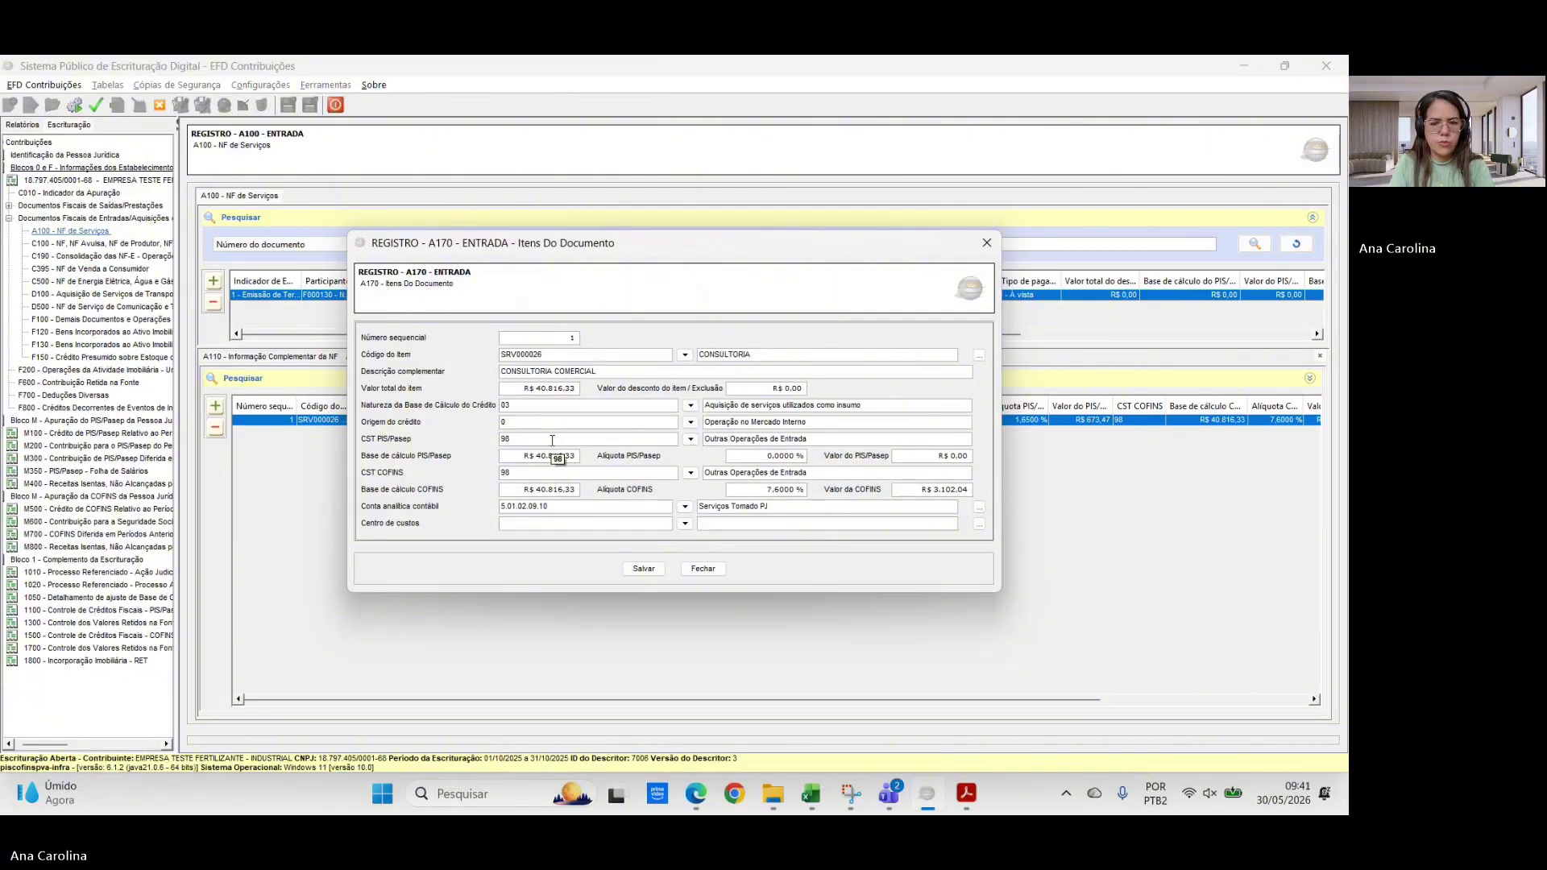
- Set the COFINS base de cálculo, alíquota and valor to 0 in invoice 203's A170 item, save it and return to the exercise PDF
{"action": "key", "text": "Tab"}
{"action": "type", "text": "0"}
{"action": "key", "text": "Tab"}
{"action": "type", "text": "0"}
{"action": "key", "text": "Tab"}
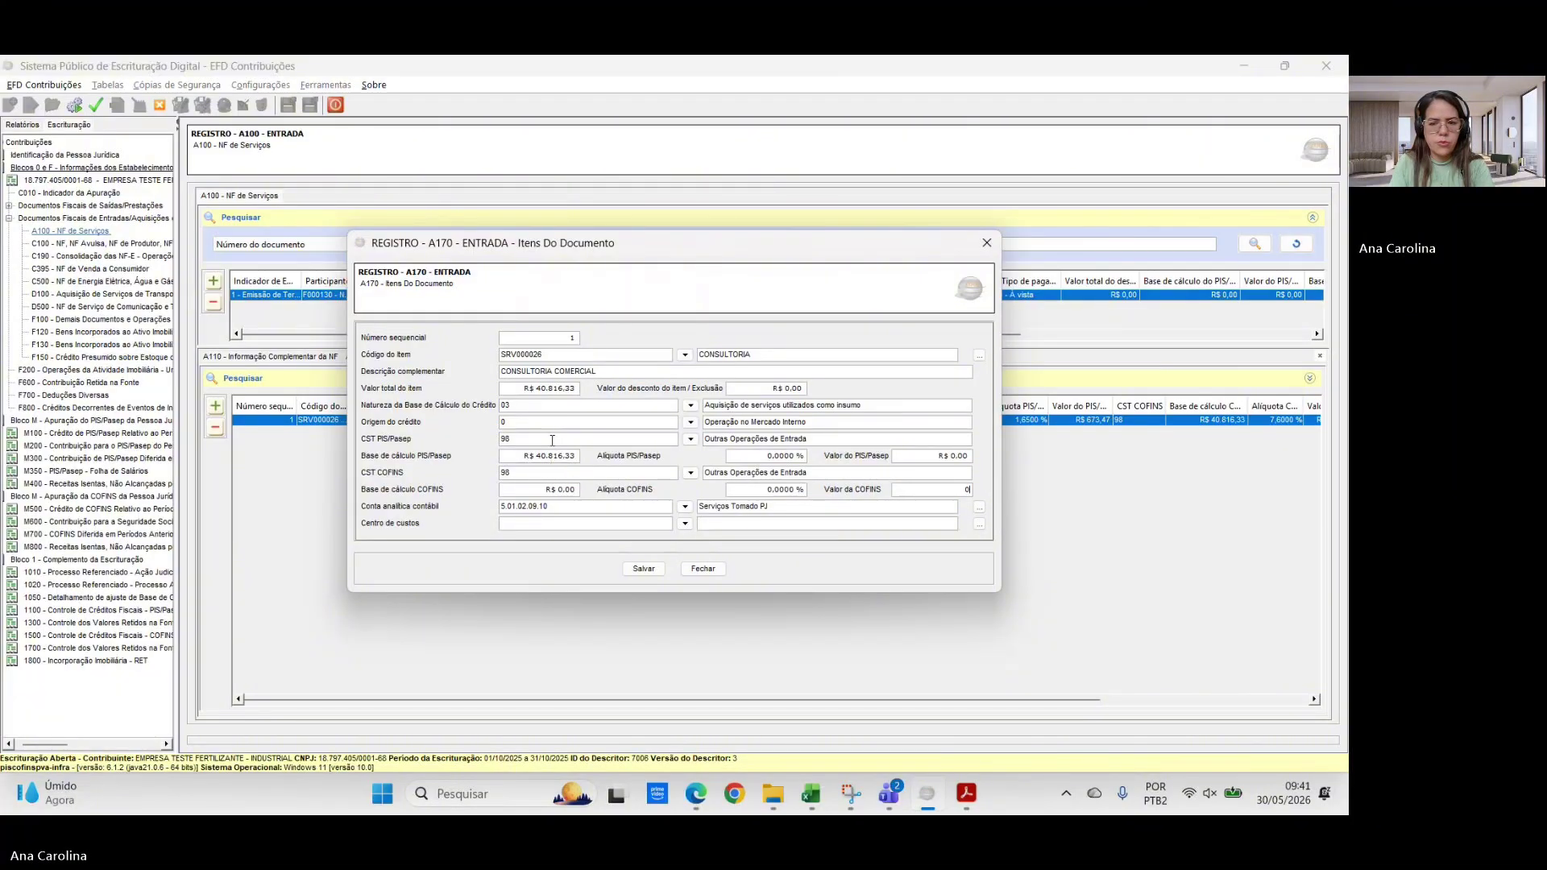
{"action": "left_click", "coordinate": [644, 569]}
{"action": "key", "text": "alt+Tab"}
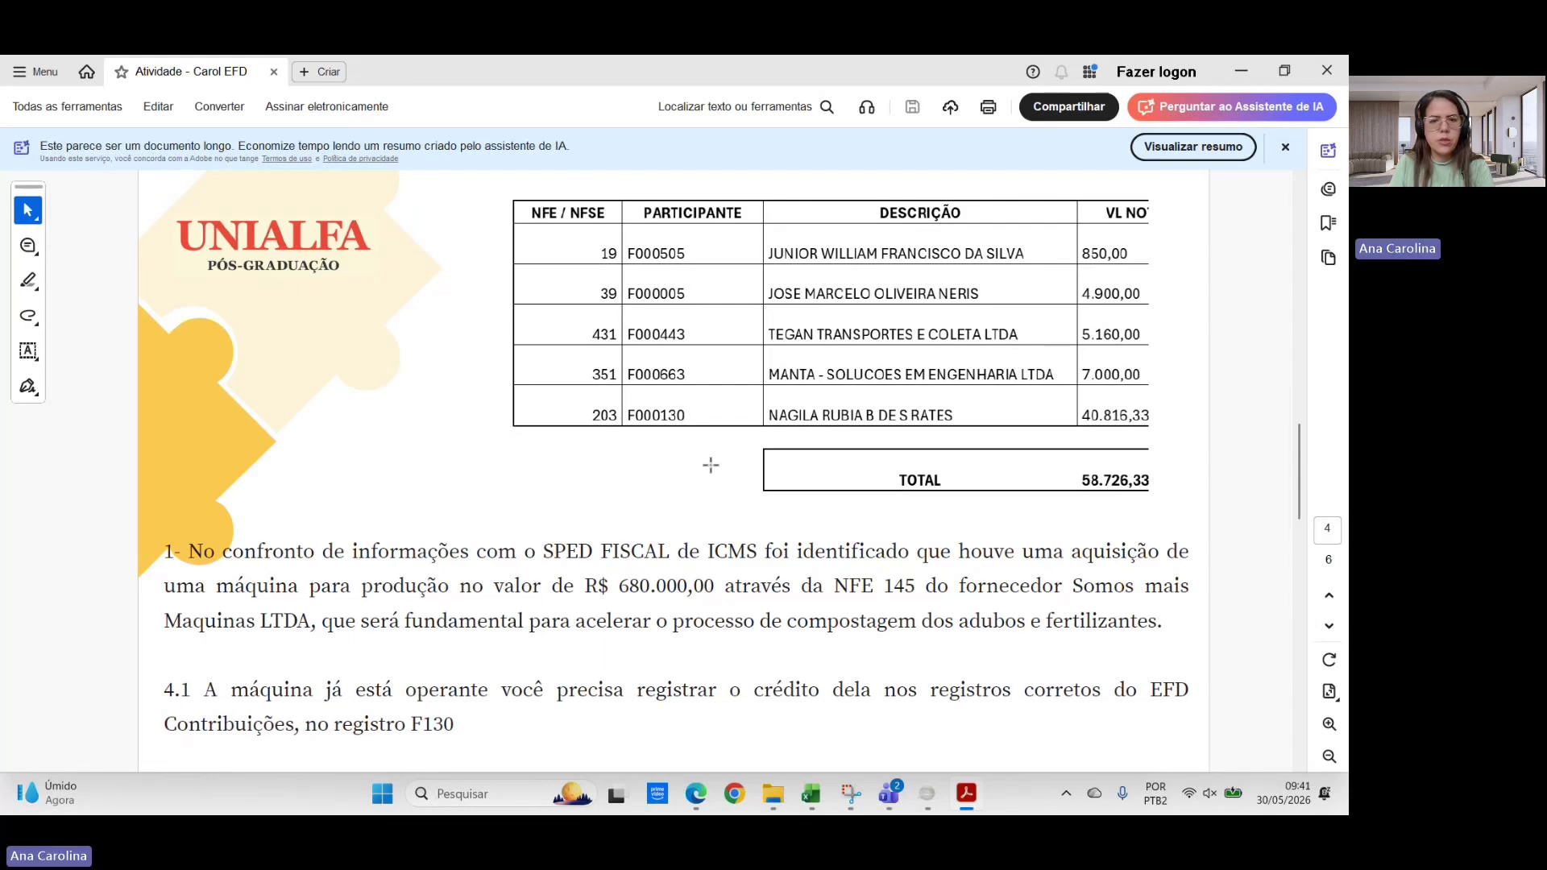
{"action": "key", "text": "alt+Tab"}
{"action": "key", "text": "alt+Tab"}
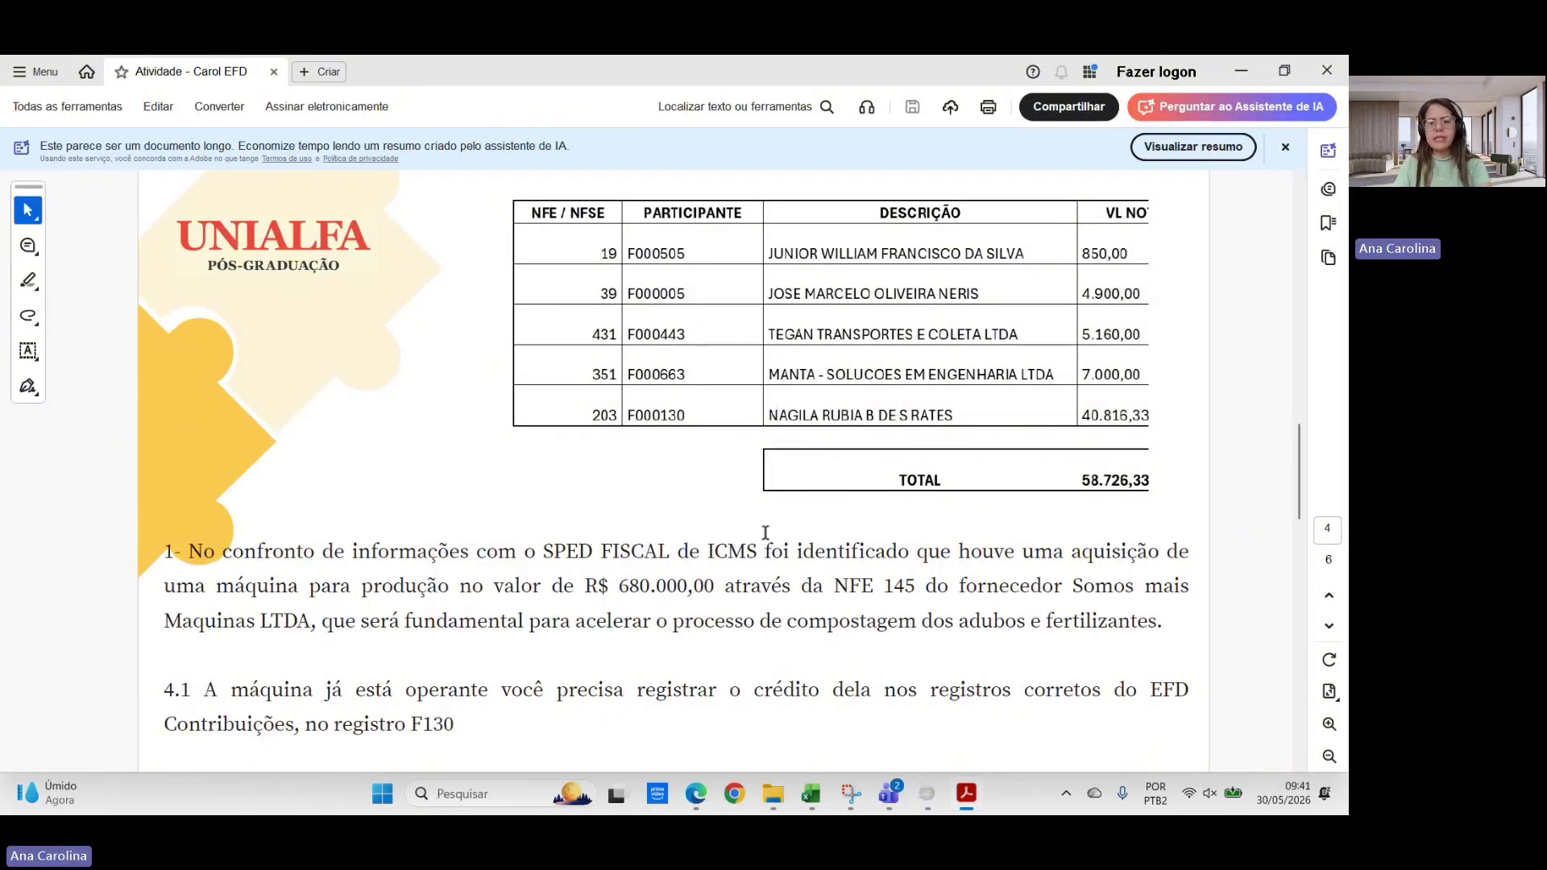
{"action": "scroll", "coordinate": [720, 532], "scroll_direction": "down", "scroll_amount": 1}
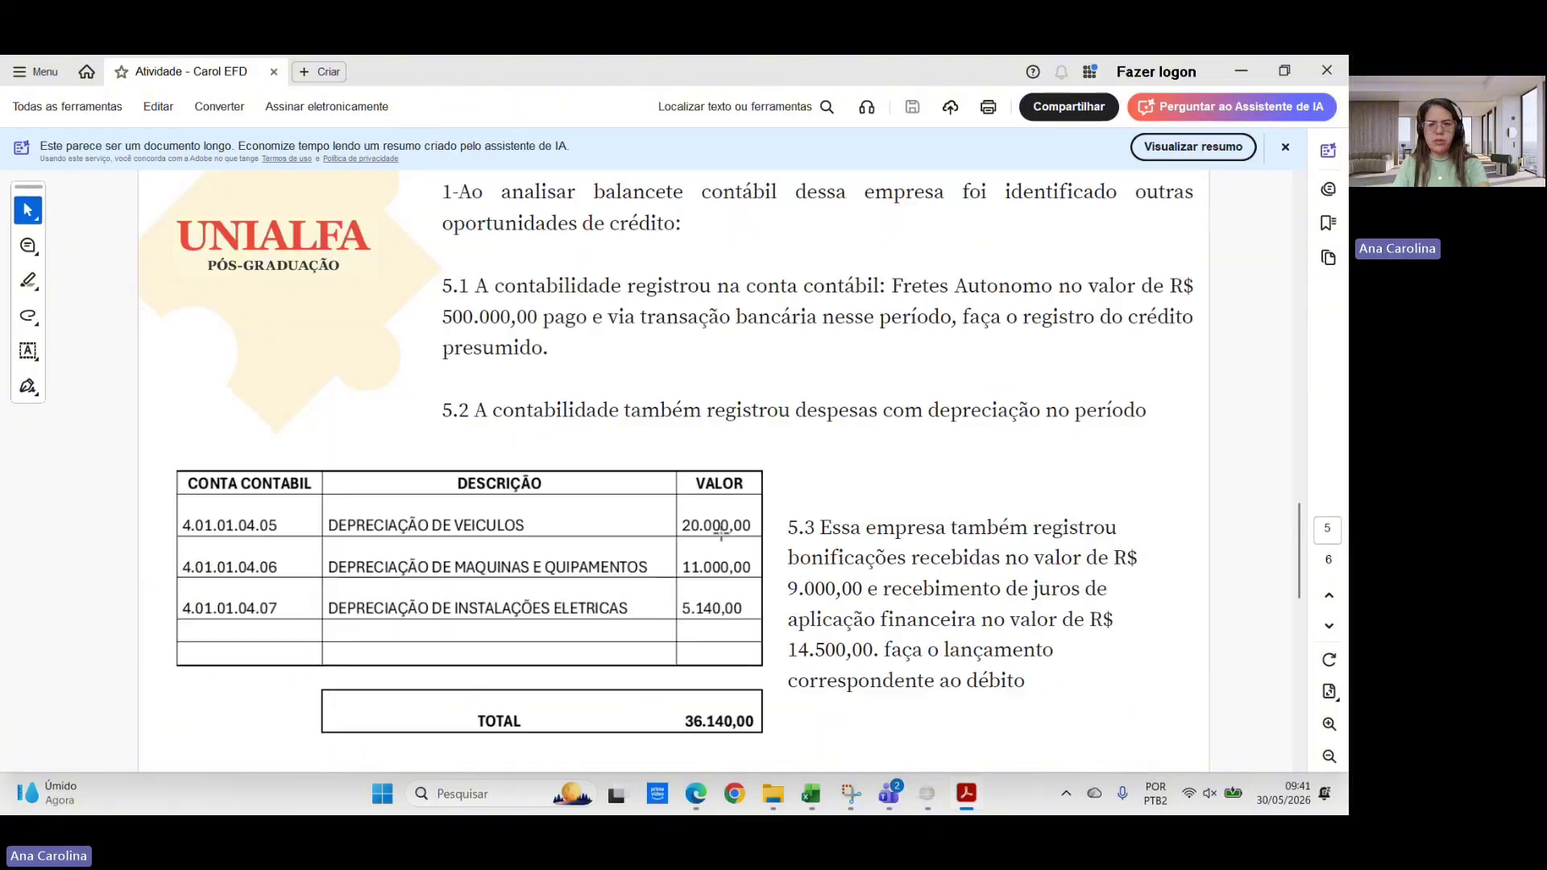
{"action": "scroll", "coordinate": [720, 532], "scroll_direction": "up", "scroll_amount": 1}
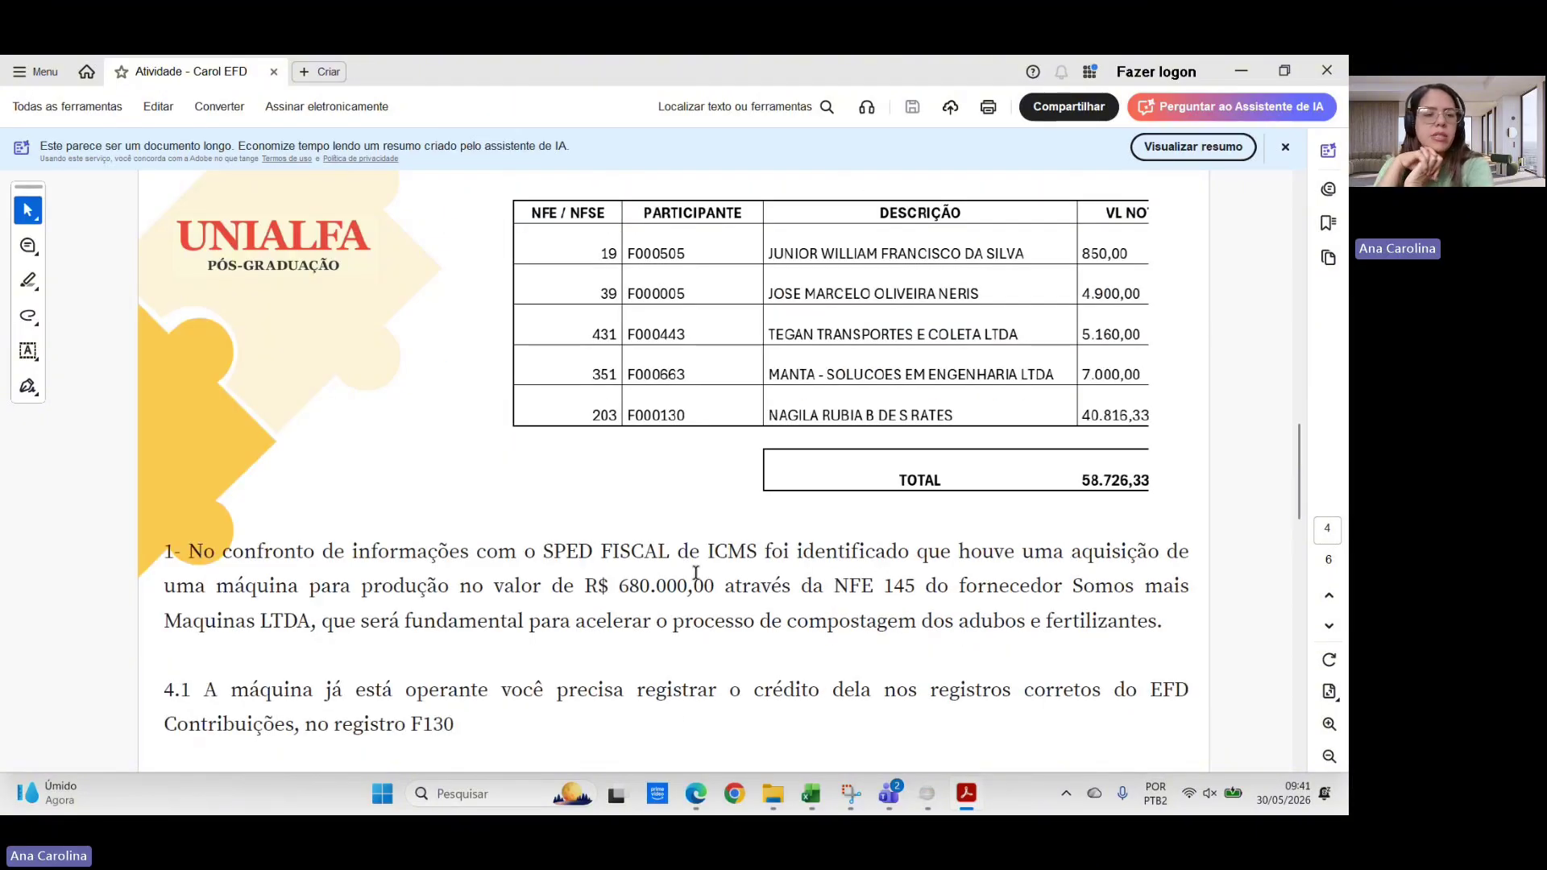
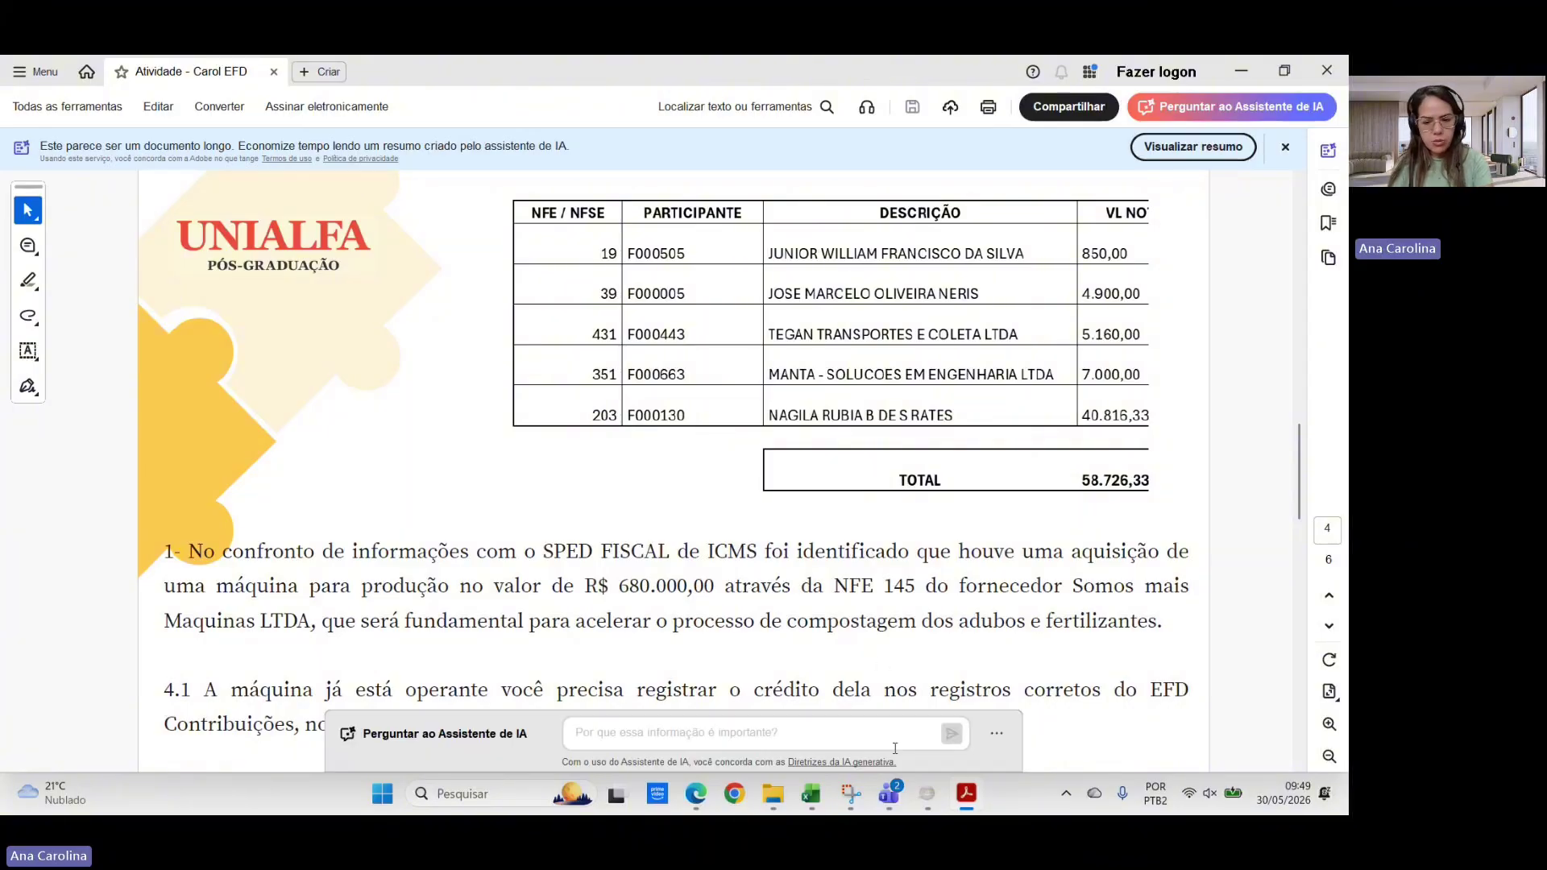
- Switch to EFD Contribuições and start a new F130 entry record for assets credited by acquisition value
{"action": "left_click", "coordinate": [928, 795]}
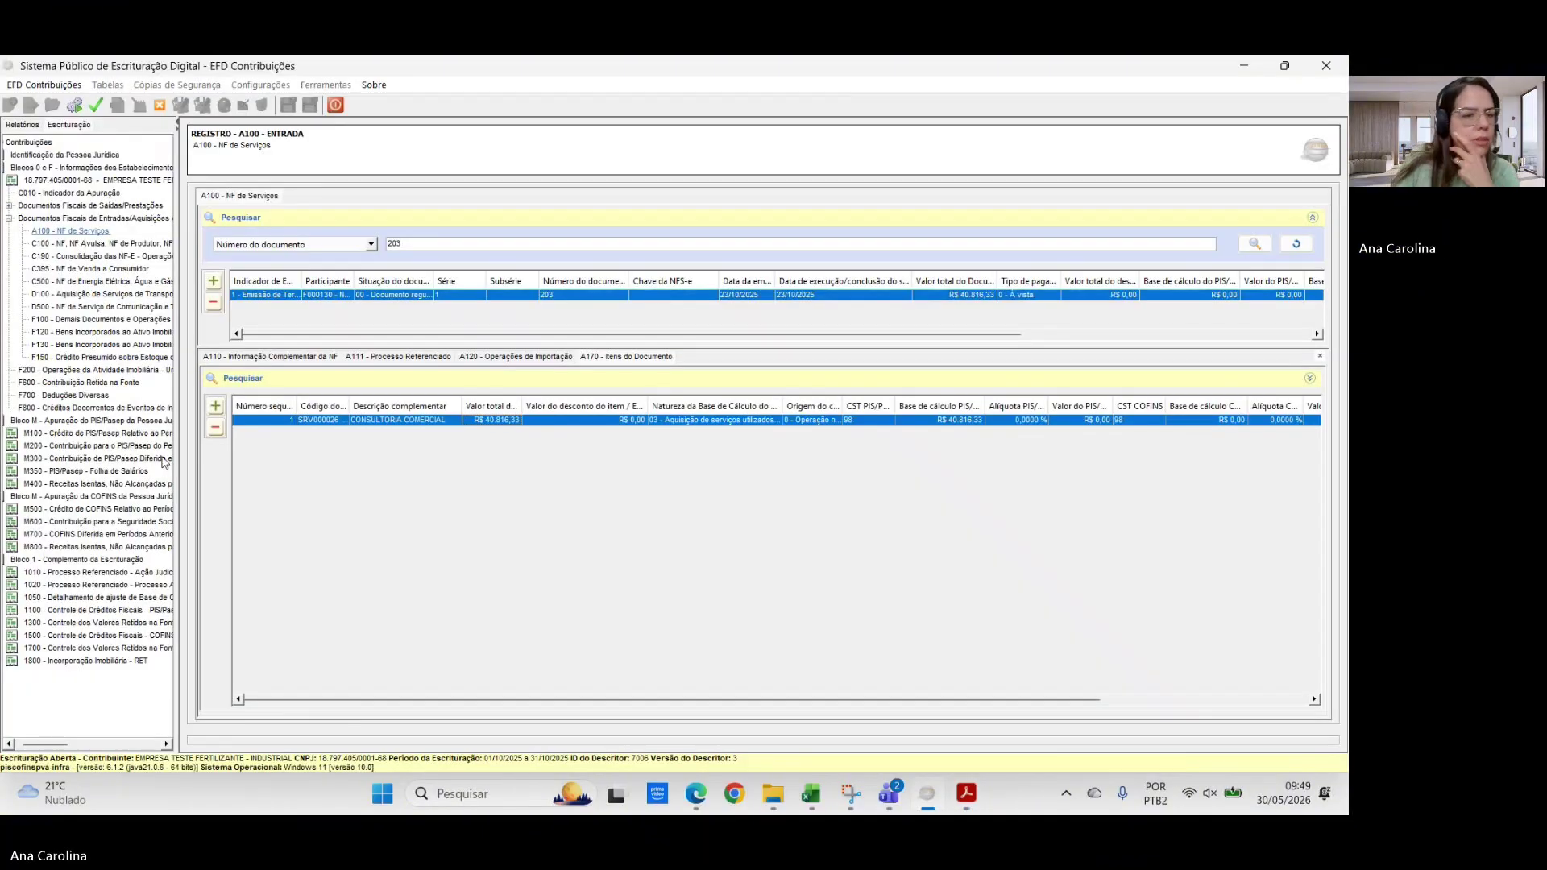
{"action": "left_click", "coordinate": [55, 345]}
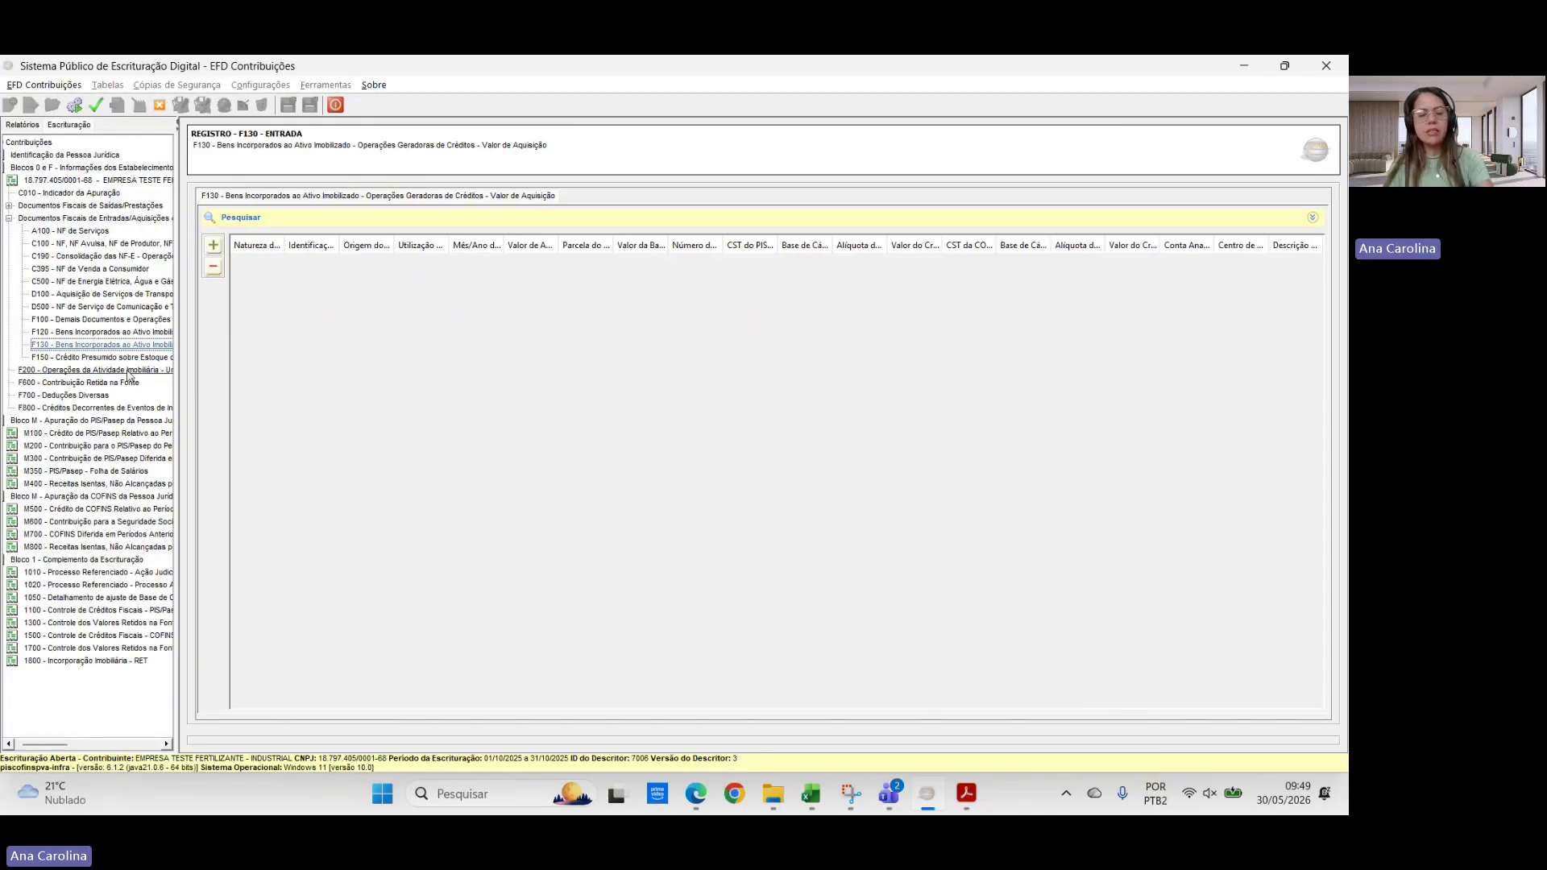
{"action": "left_click", "coordinate": [213, 245]}
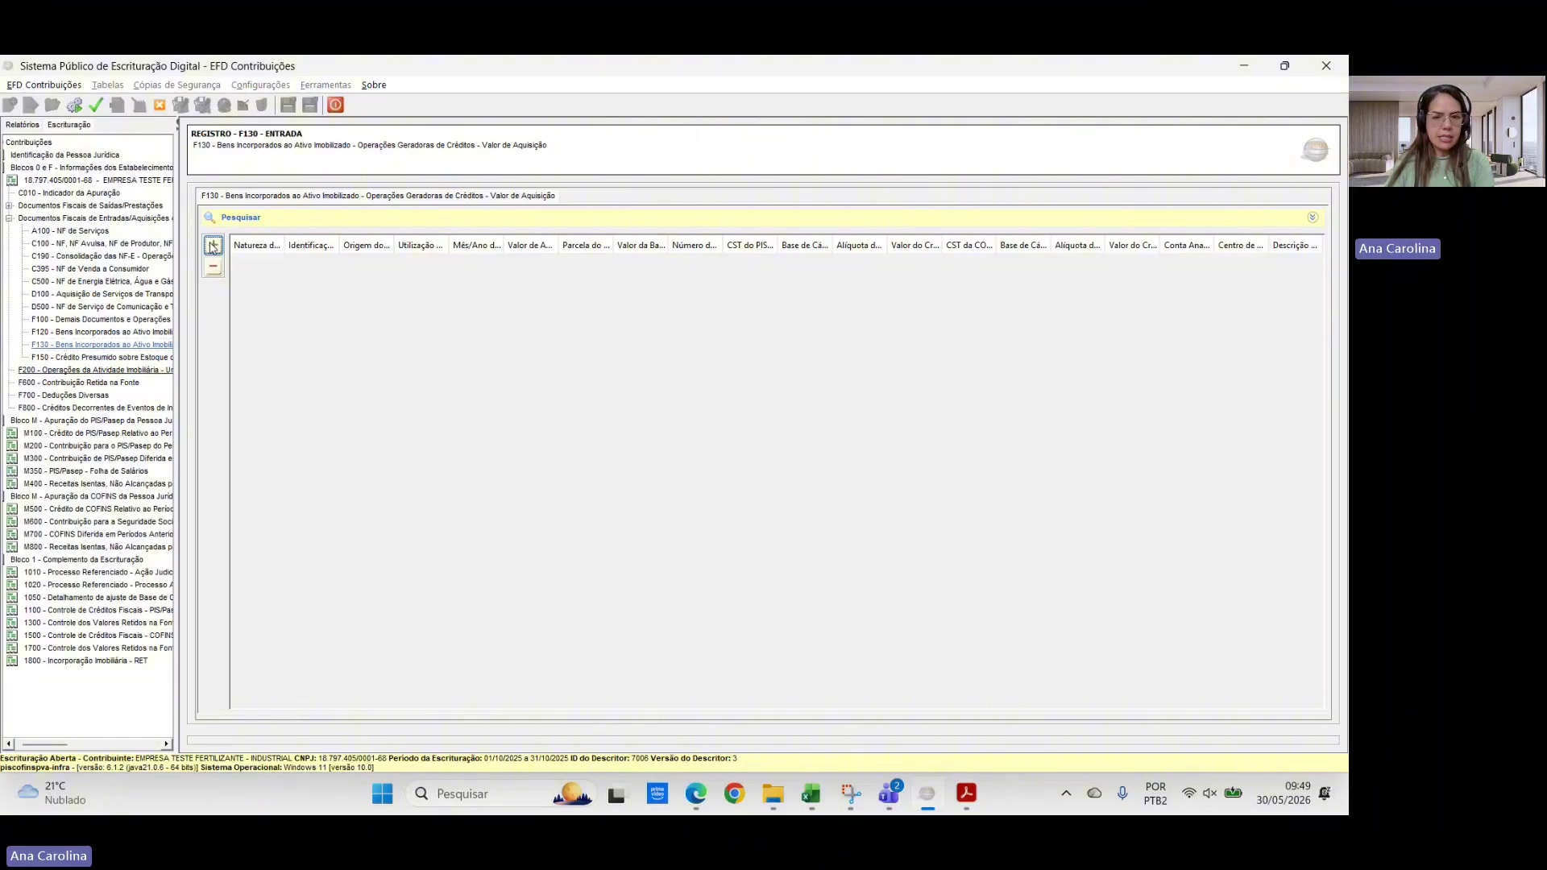
- Set credit nature 10, asset identification 04 Máquinas, origin 0 Aquisição no Mercado Interno, and use 1 Produção de Bens Destinados a Venda
{"action": "left_click", "coordinate": [751, 297]}
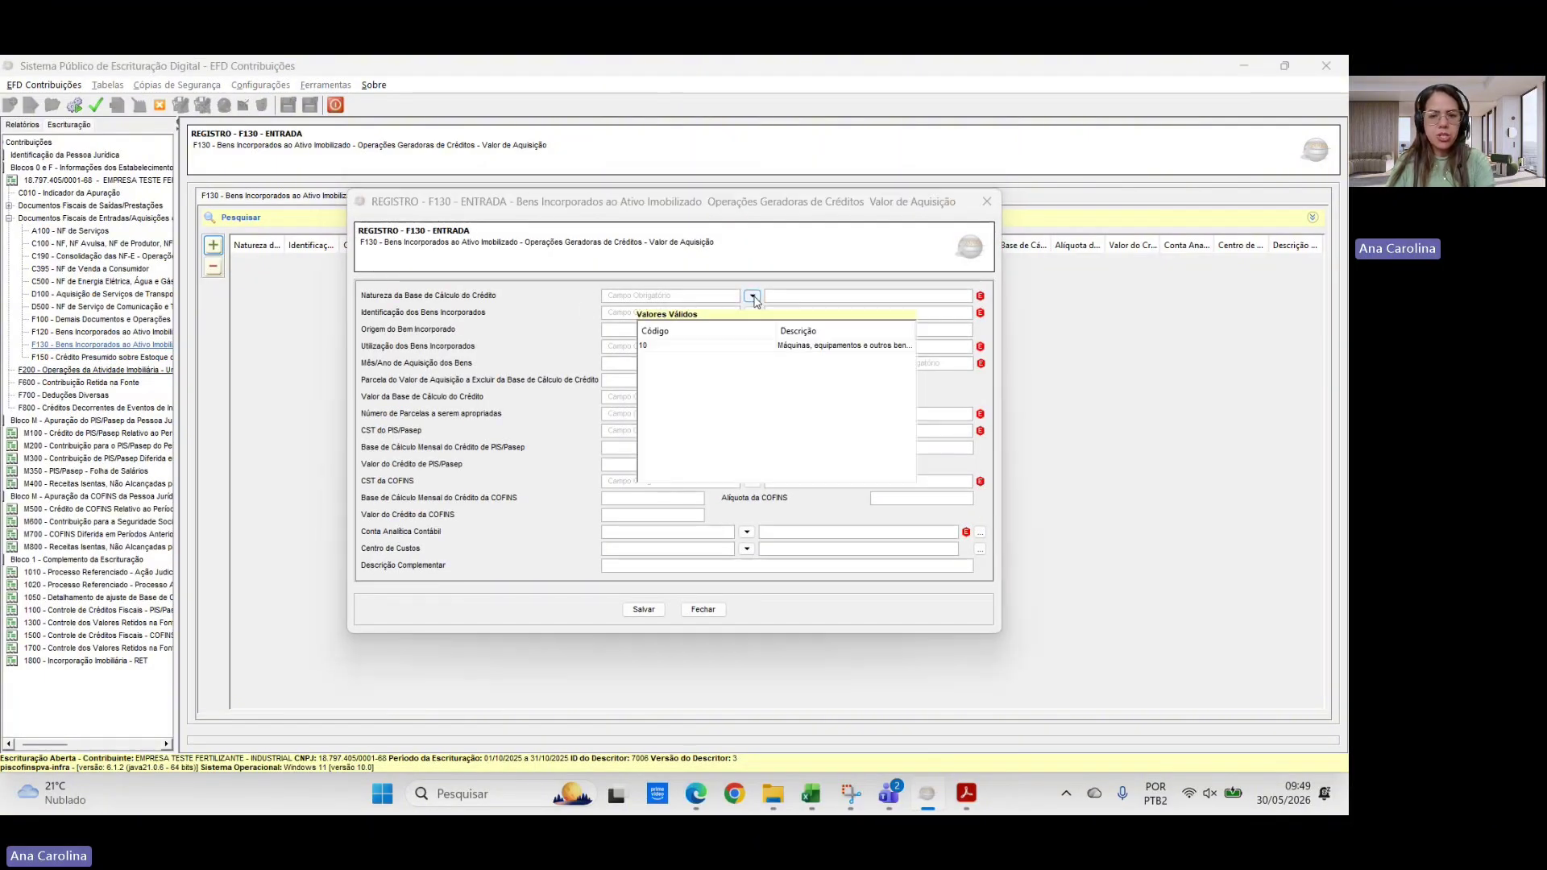
{"action": "left_click", "coordinate": [787, 346]}
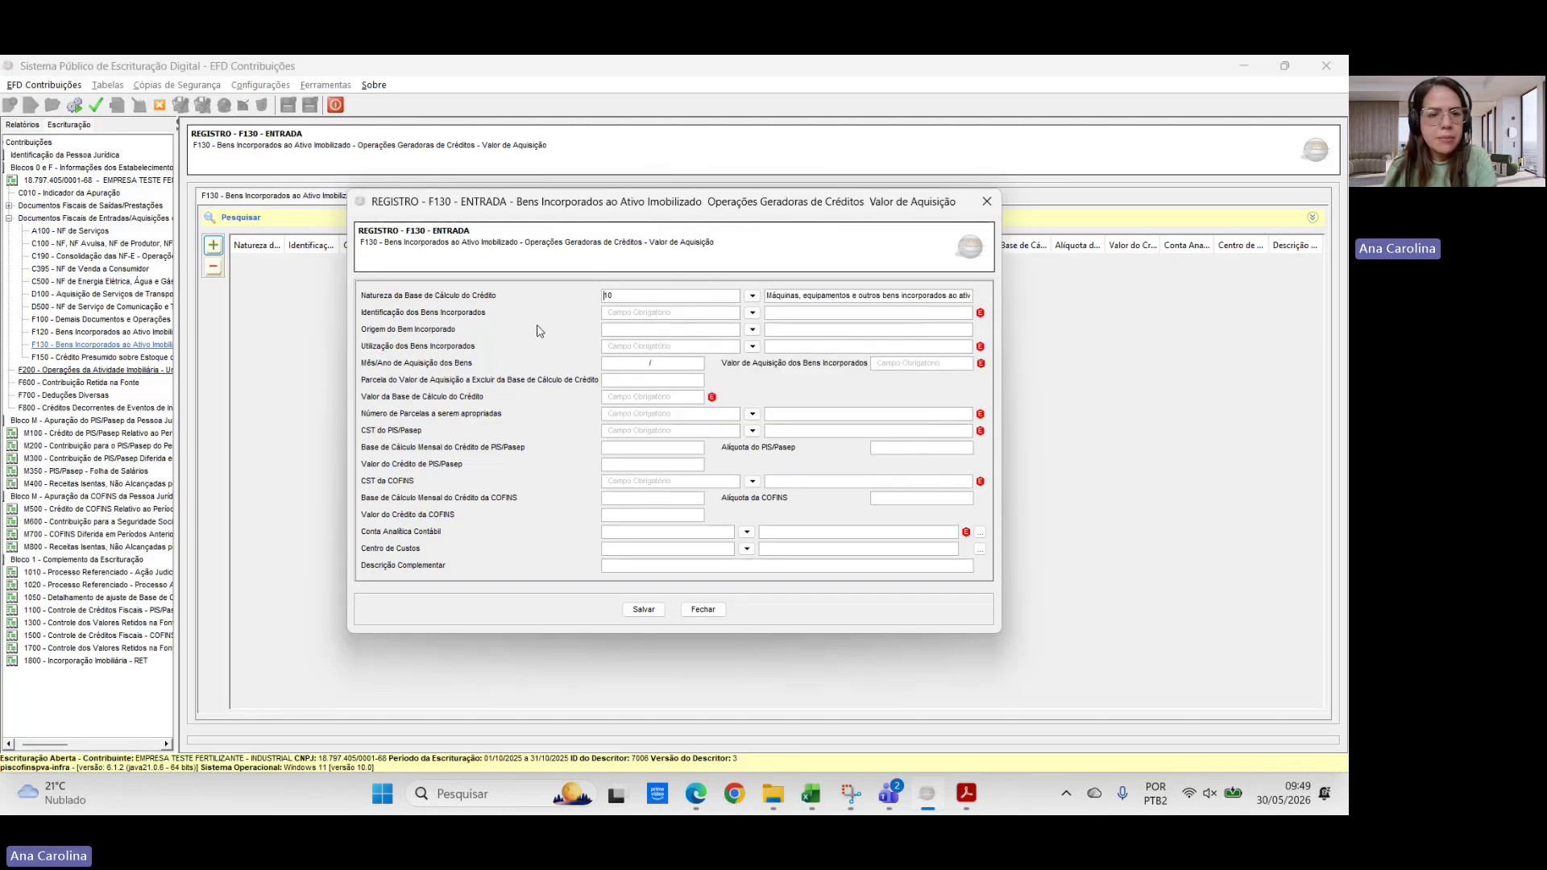
{"action": "left_click", "coordinate": [753, 314]}
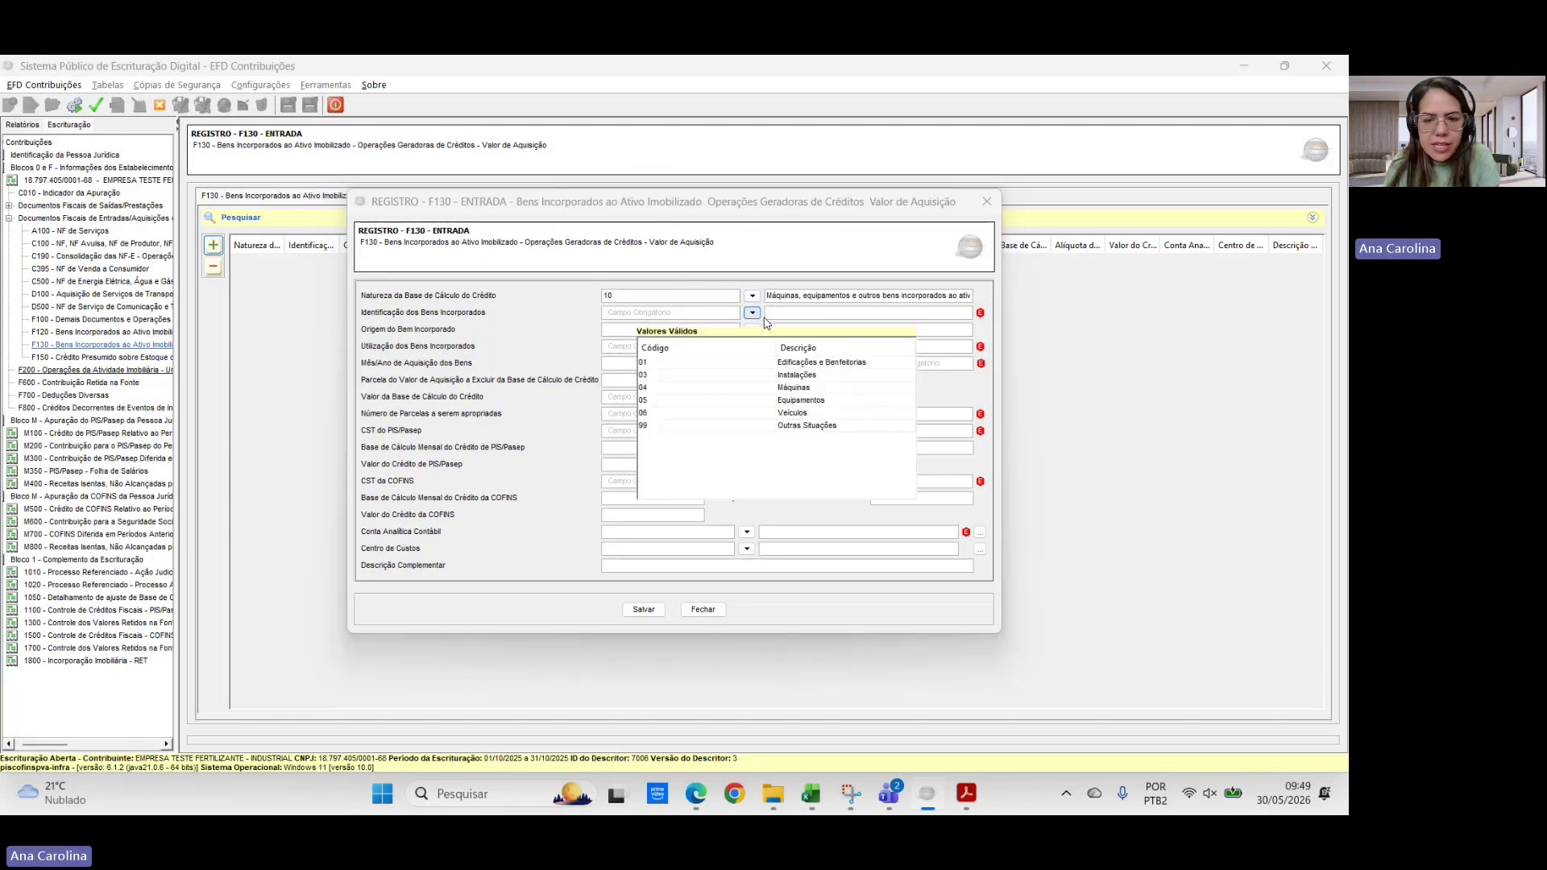
{"action": "left_click", "coordinate": [792, 389]}
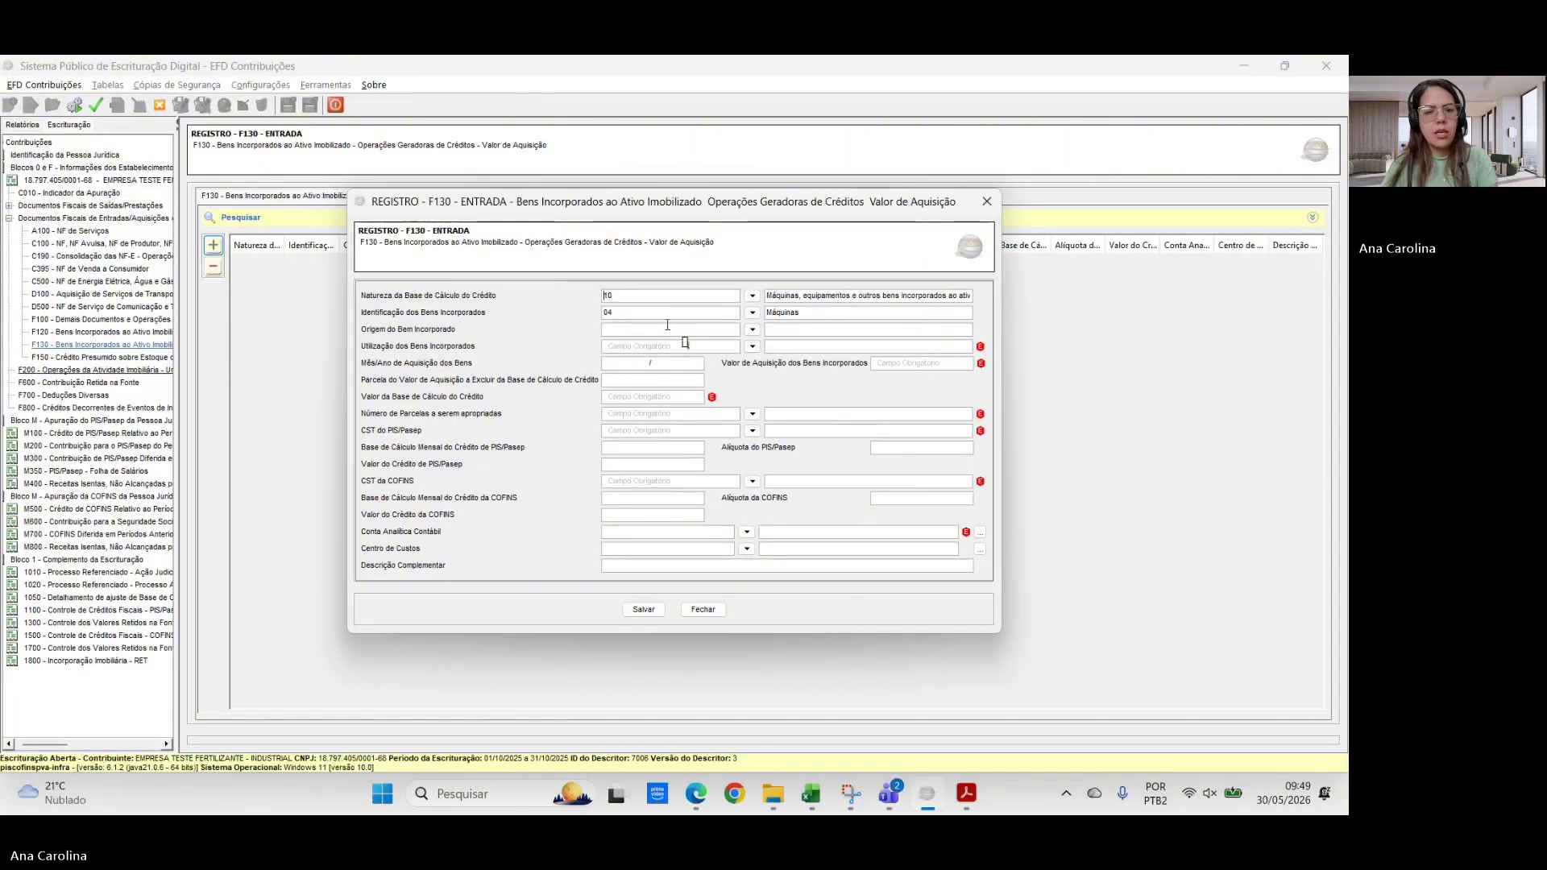
{"action": "left_click", "coordinate": [752, 330]}
{"action": "left_click", "coordinate": [824, 385]}
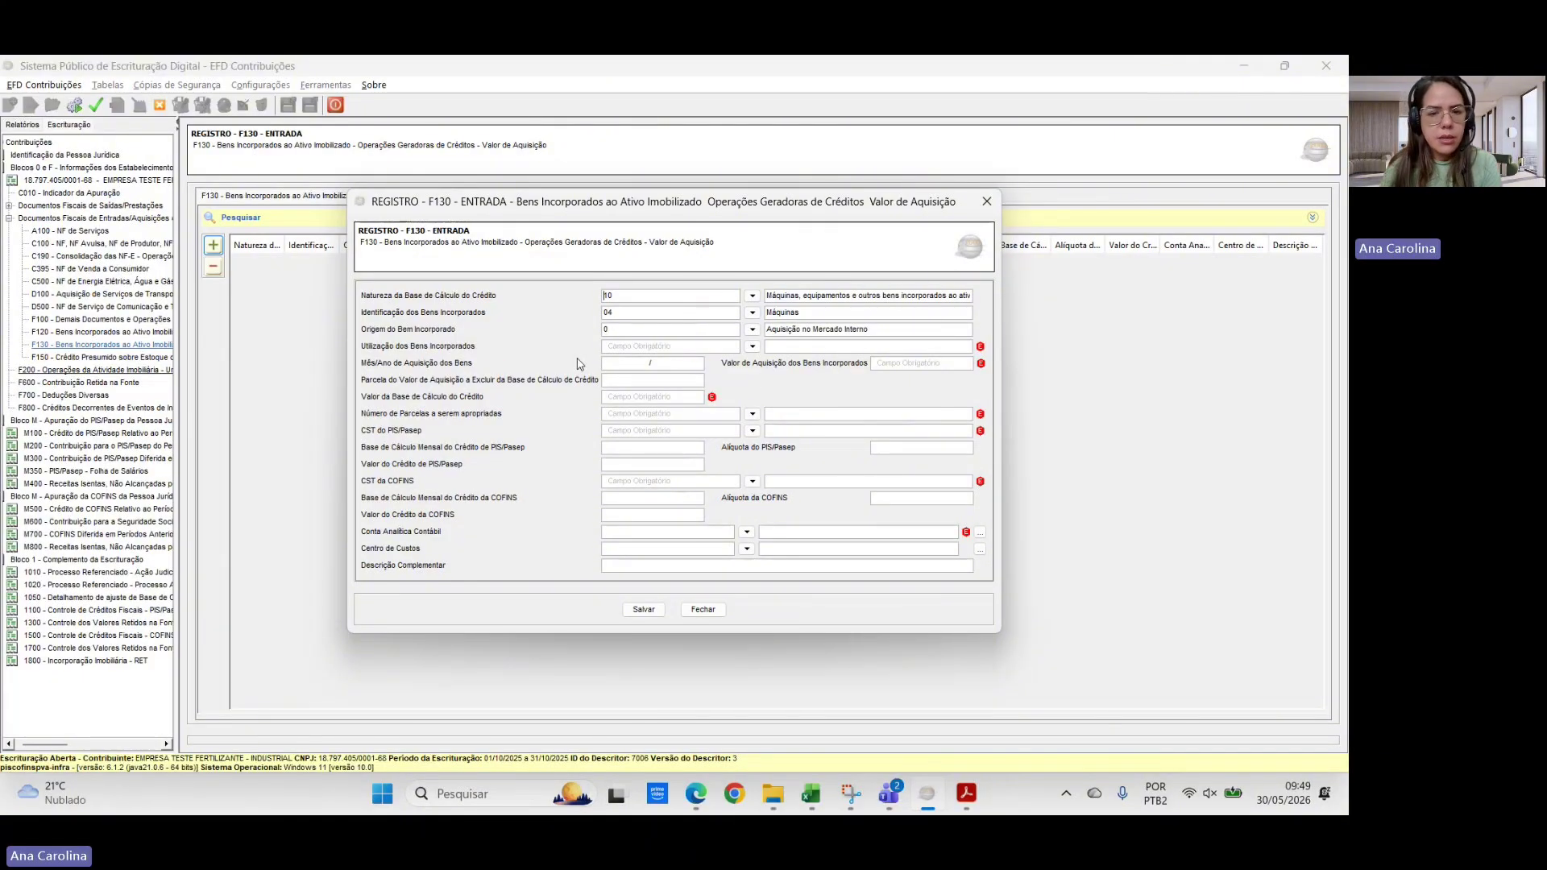
{"action": "left_click", "coordinate": [752, 346]}
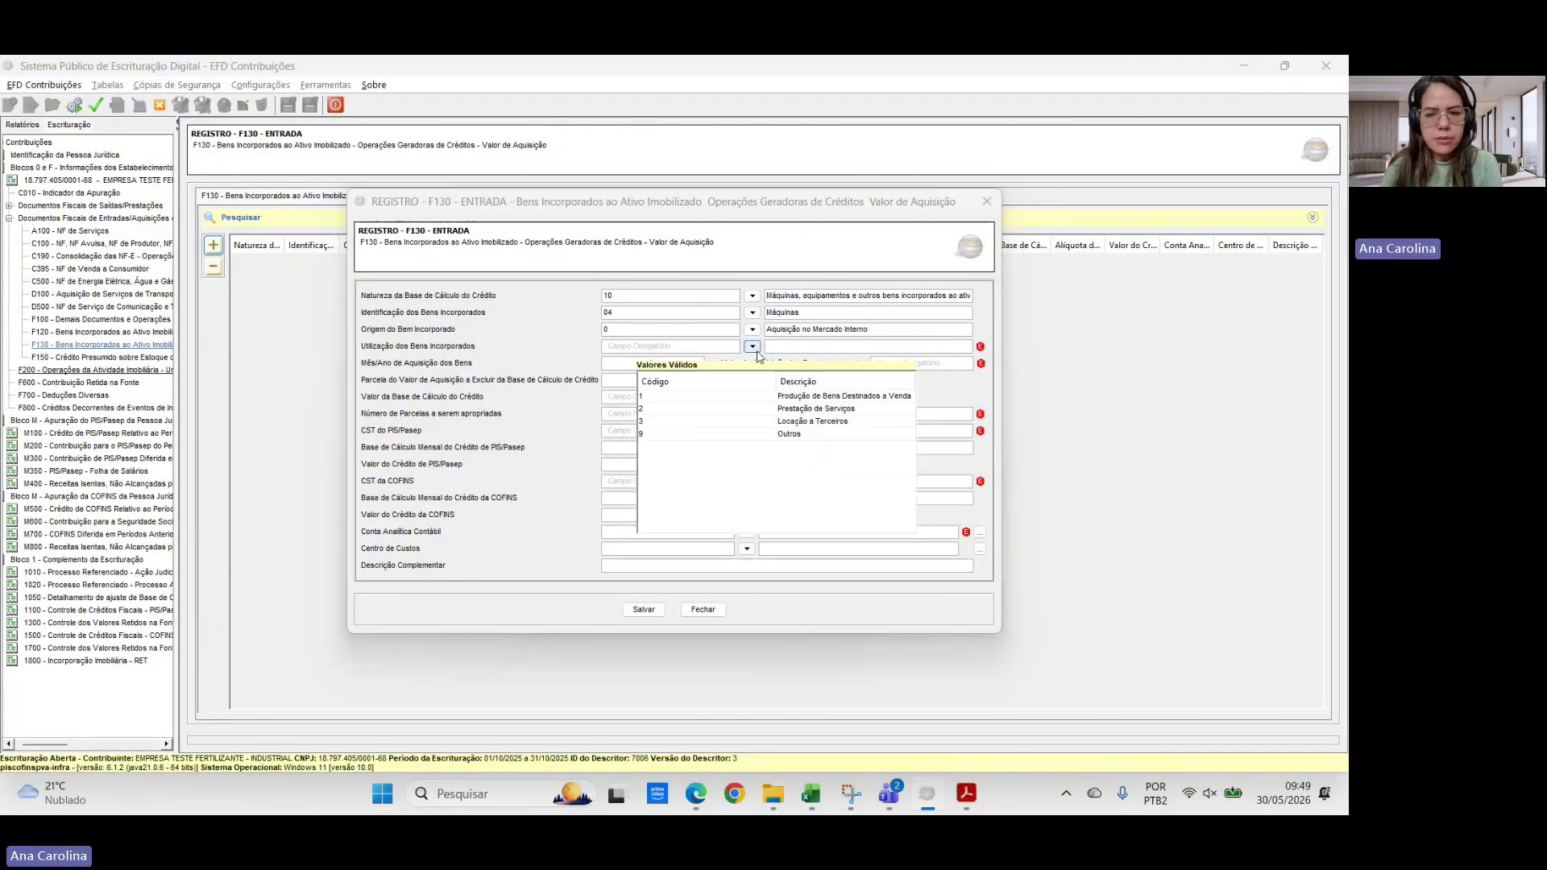
{"action": "left_click", "coordinate": [881, 397]}
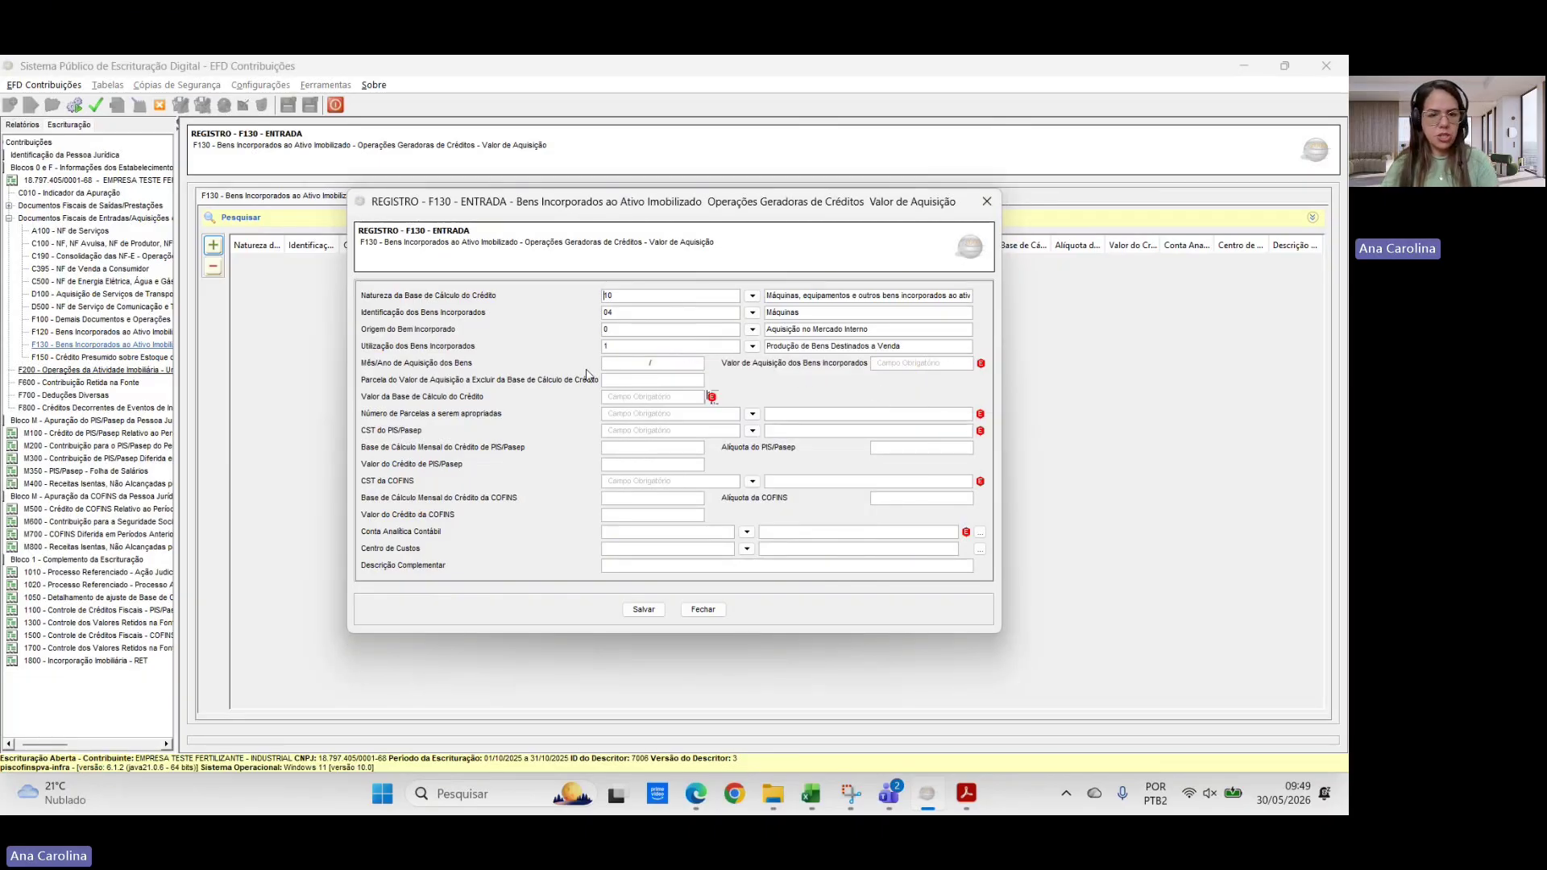
- Enter acquisition month 10/2025, acquisition value and credit base of R$ 680.000,00, and installment option 1 Integral (Mês de Aquisição)
{"action": "left_click", "coordinate": [645, 364]}
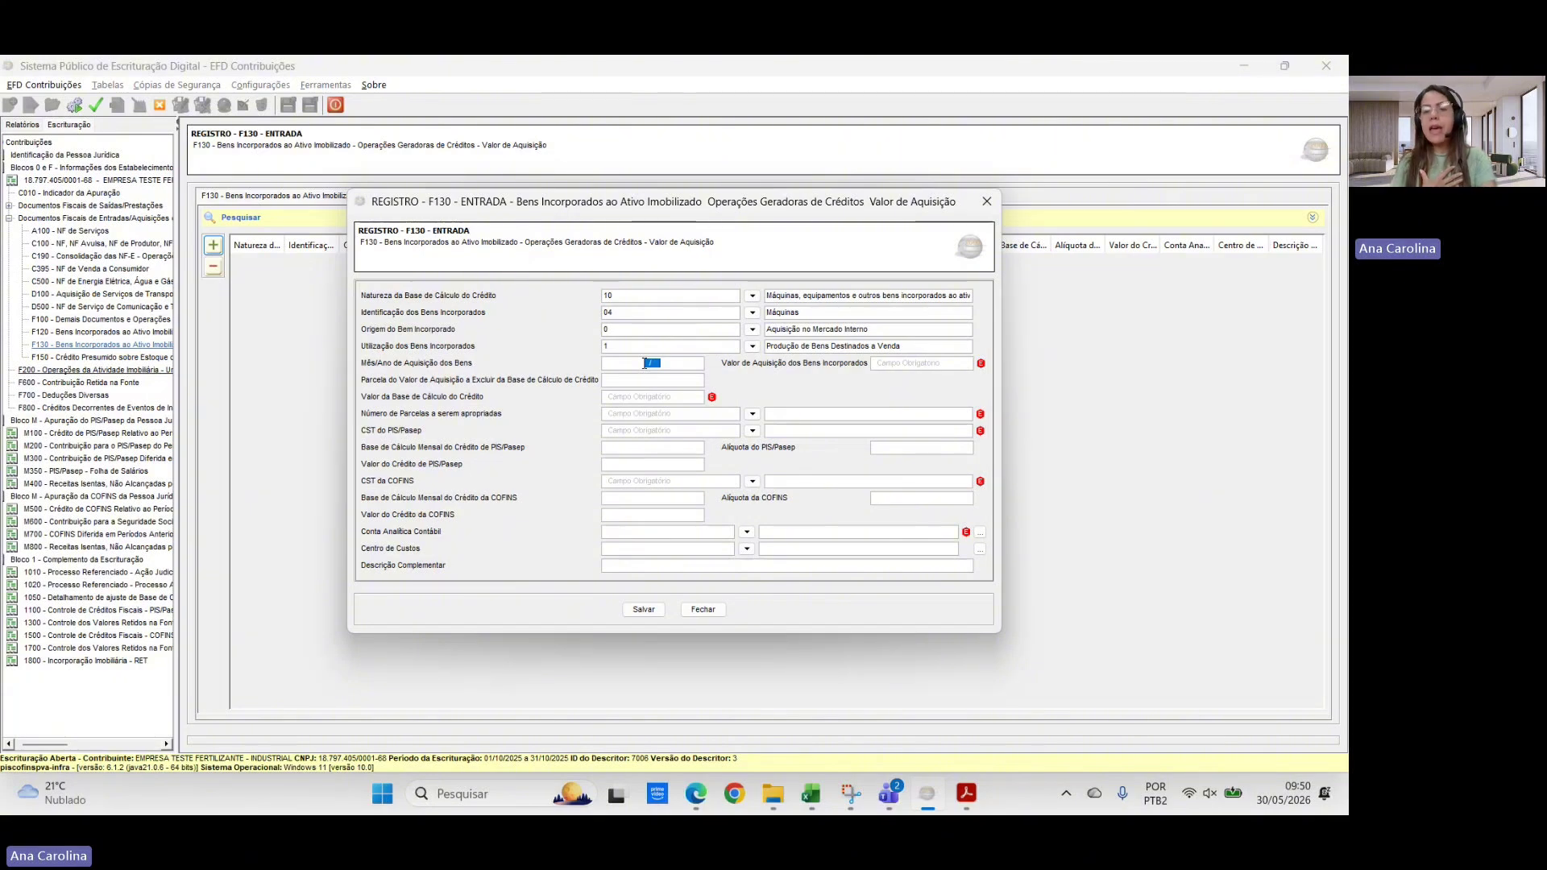
{"action": "type", "text": "102025"}
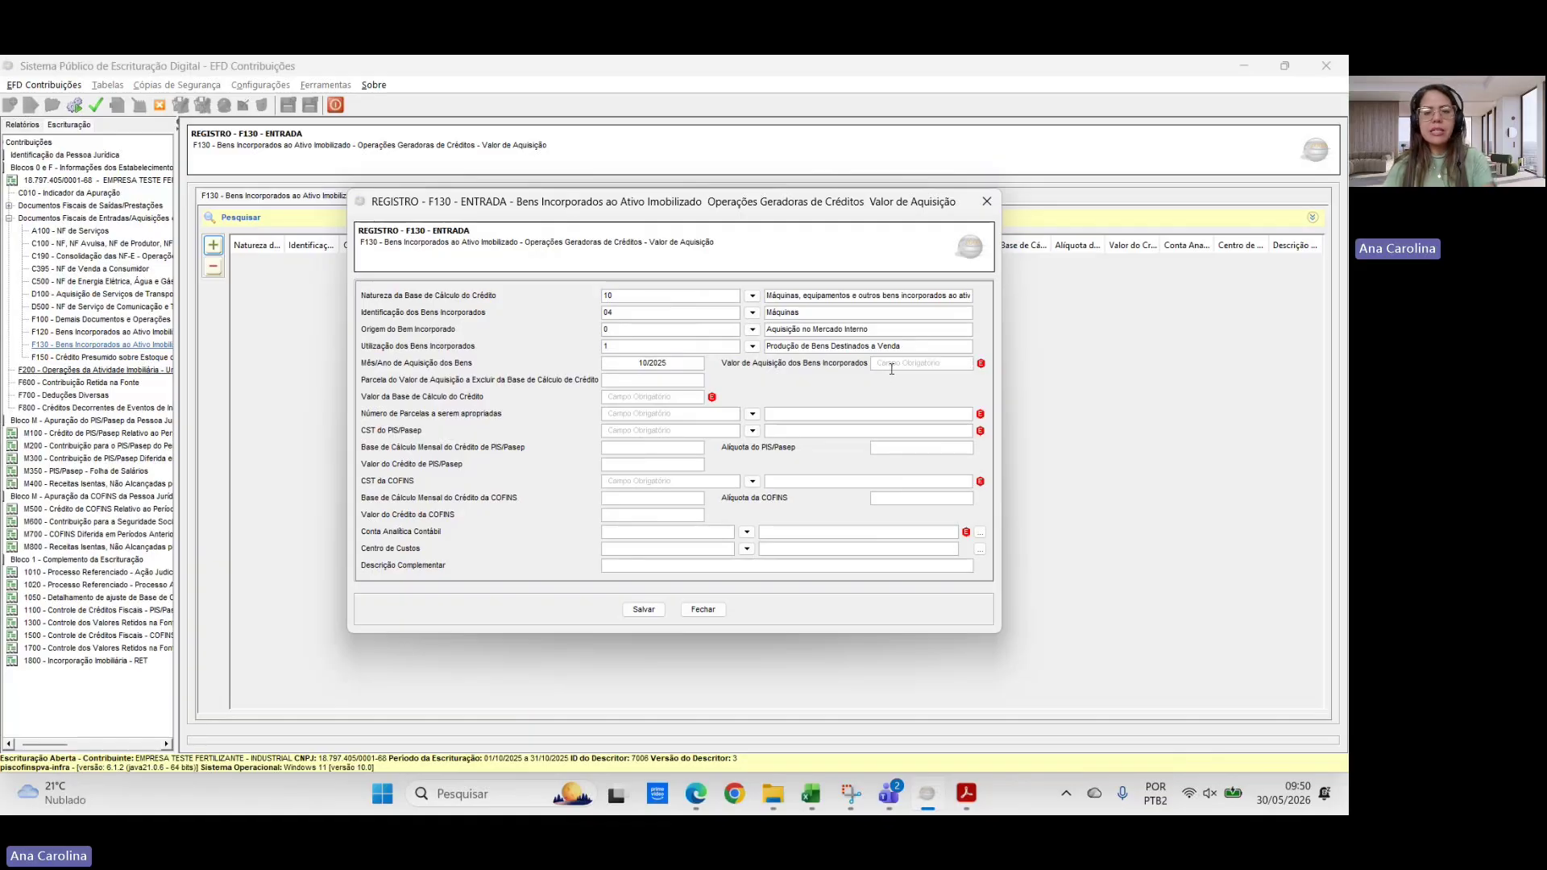
{"action": "key", "text": "alt+Tab"}
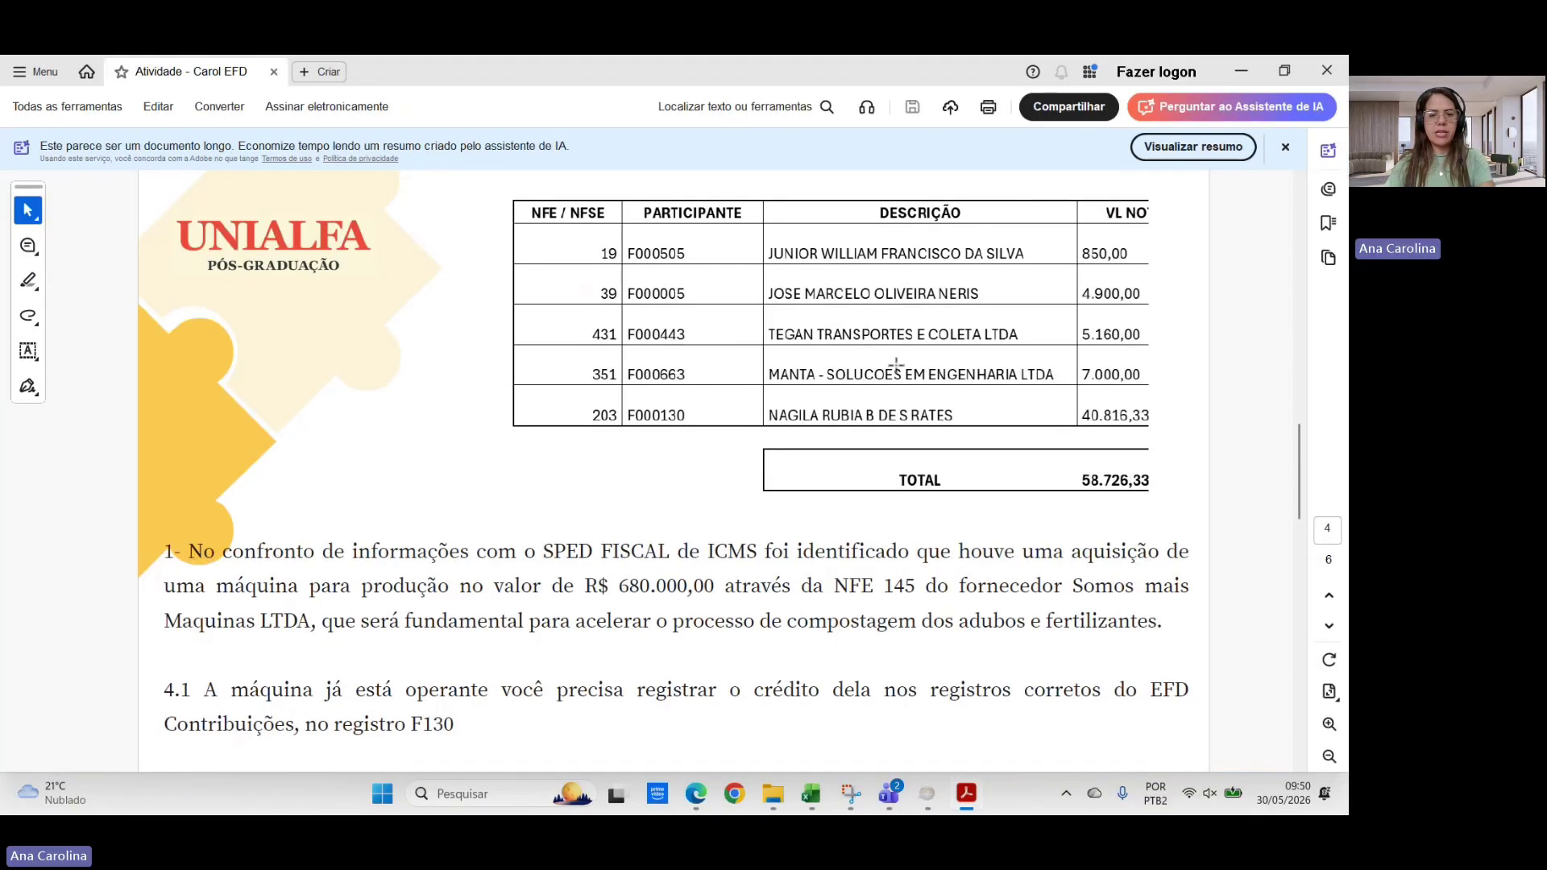
{"action": "key", "text": "alt+Tab"}
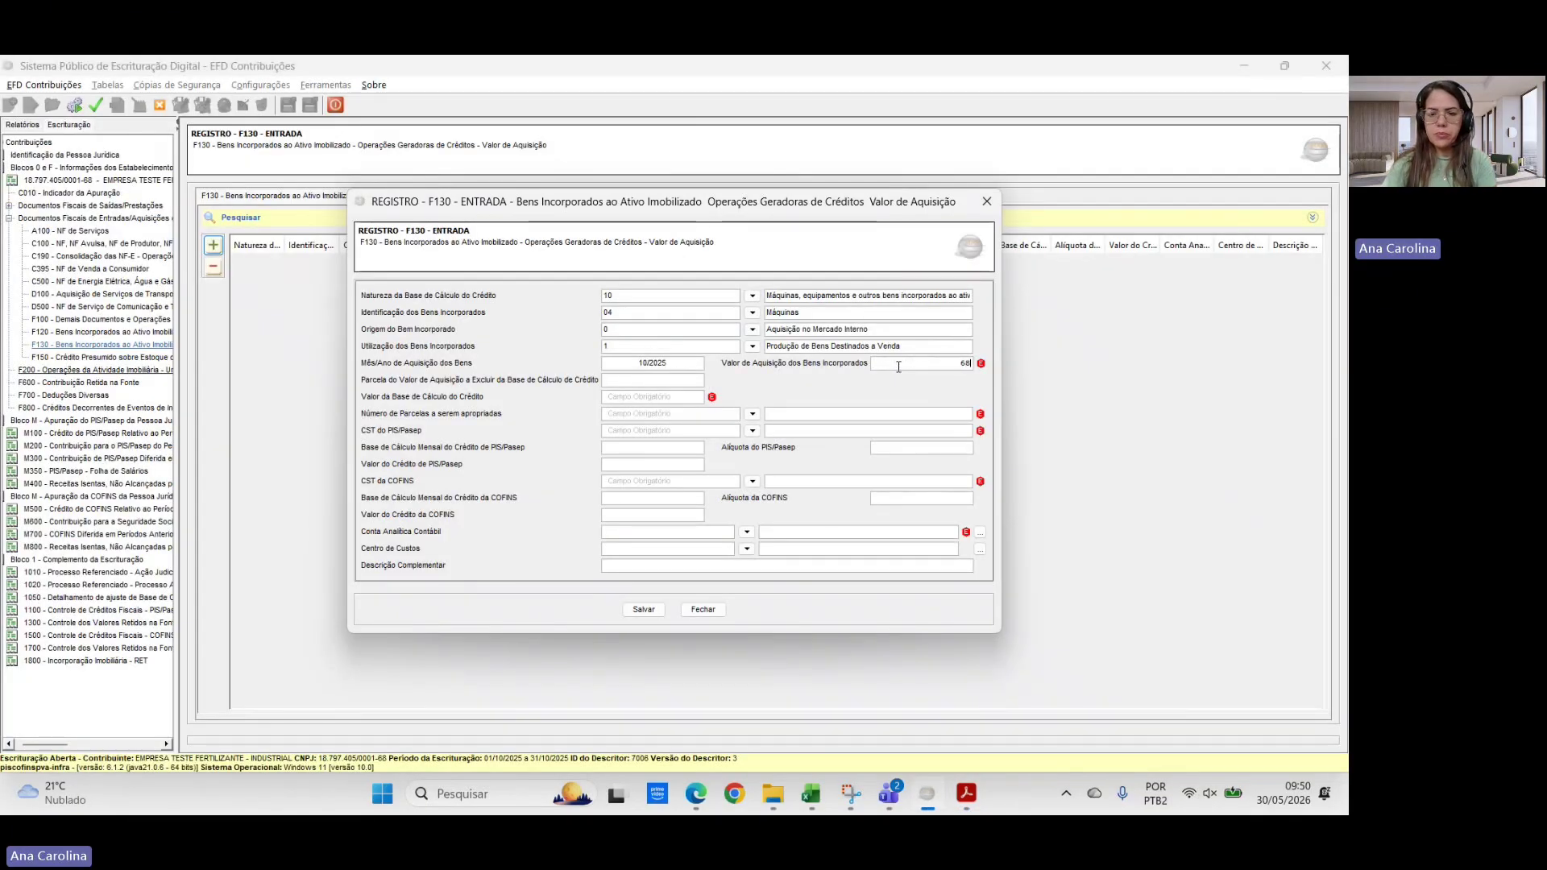
{"action": "type", "text": "000"}
{"action": "key", "text": "Tab"}
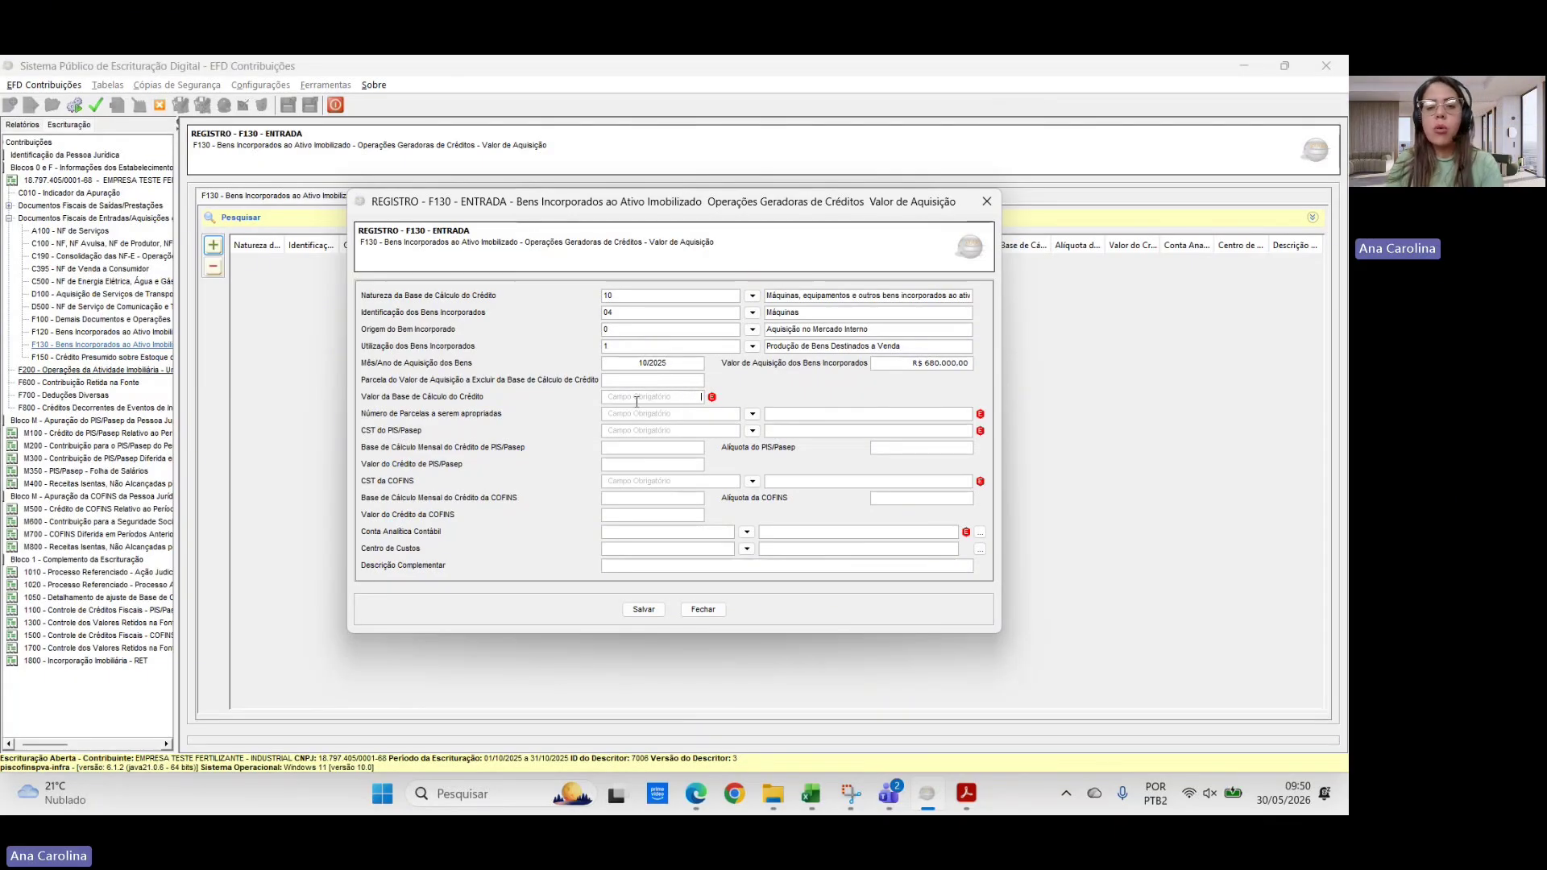
{"action": "key", "text": "Tab"}
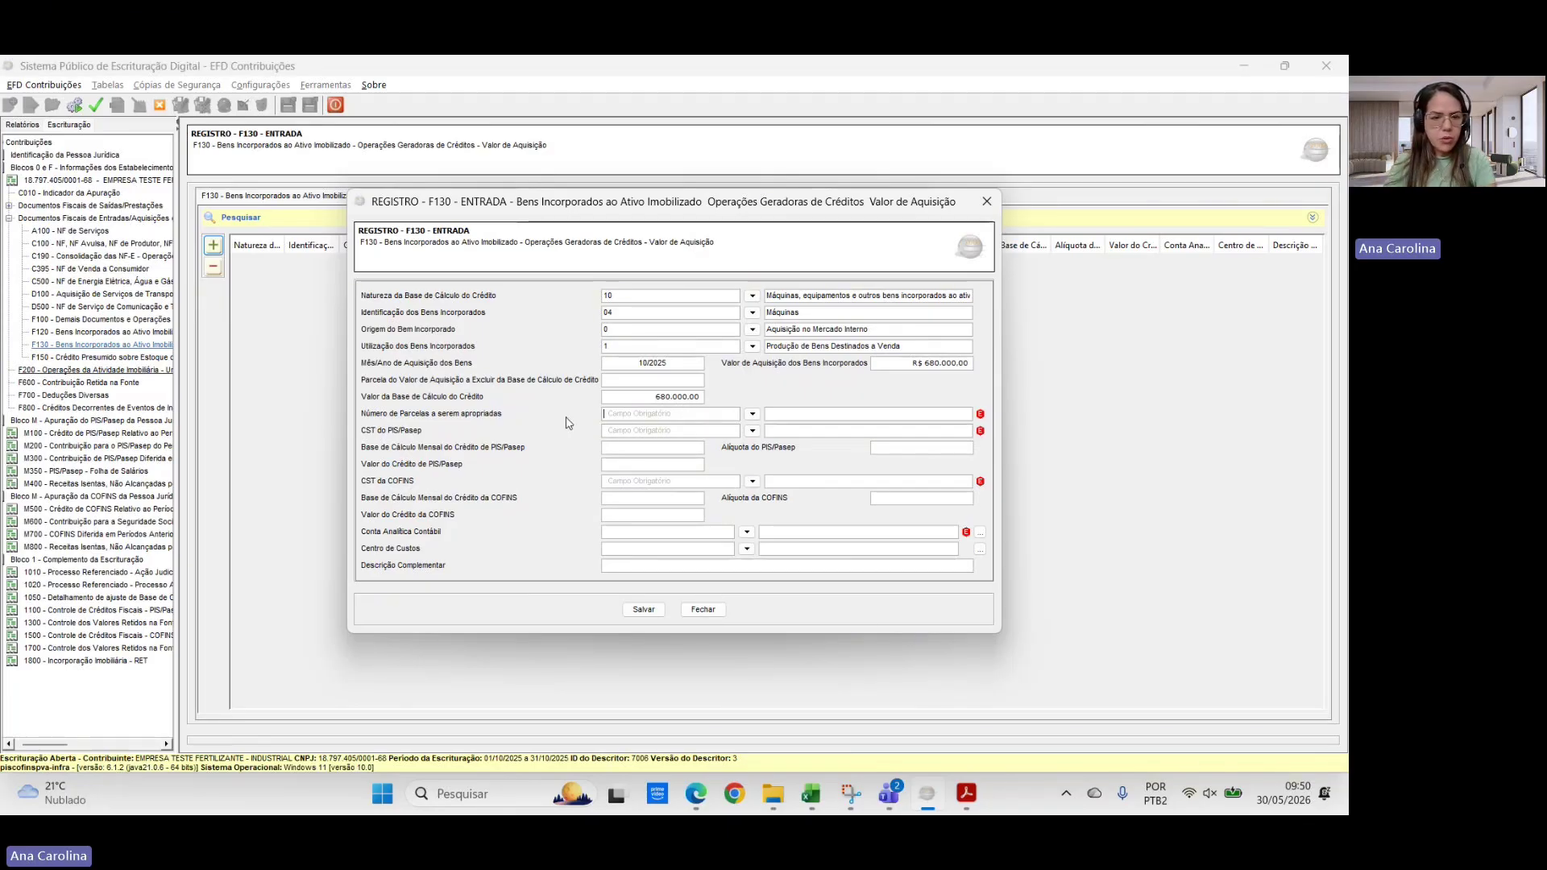
{"action": "left_click", "coordinate": [752, 415]}
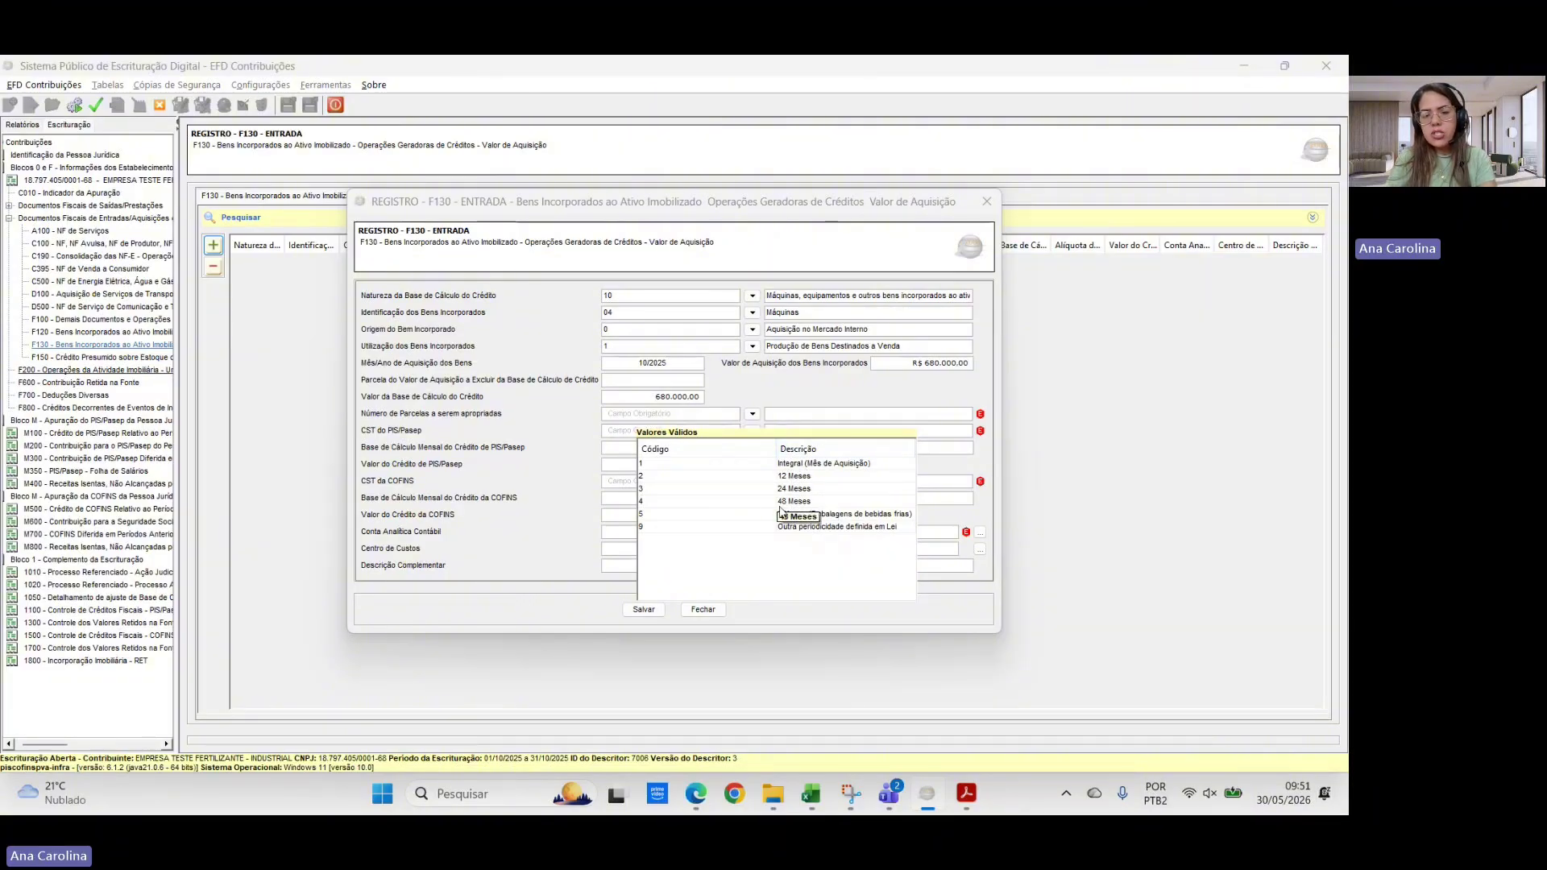
{"action": "double_click", "coordinate": [804, 466]}
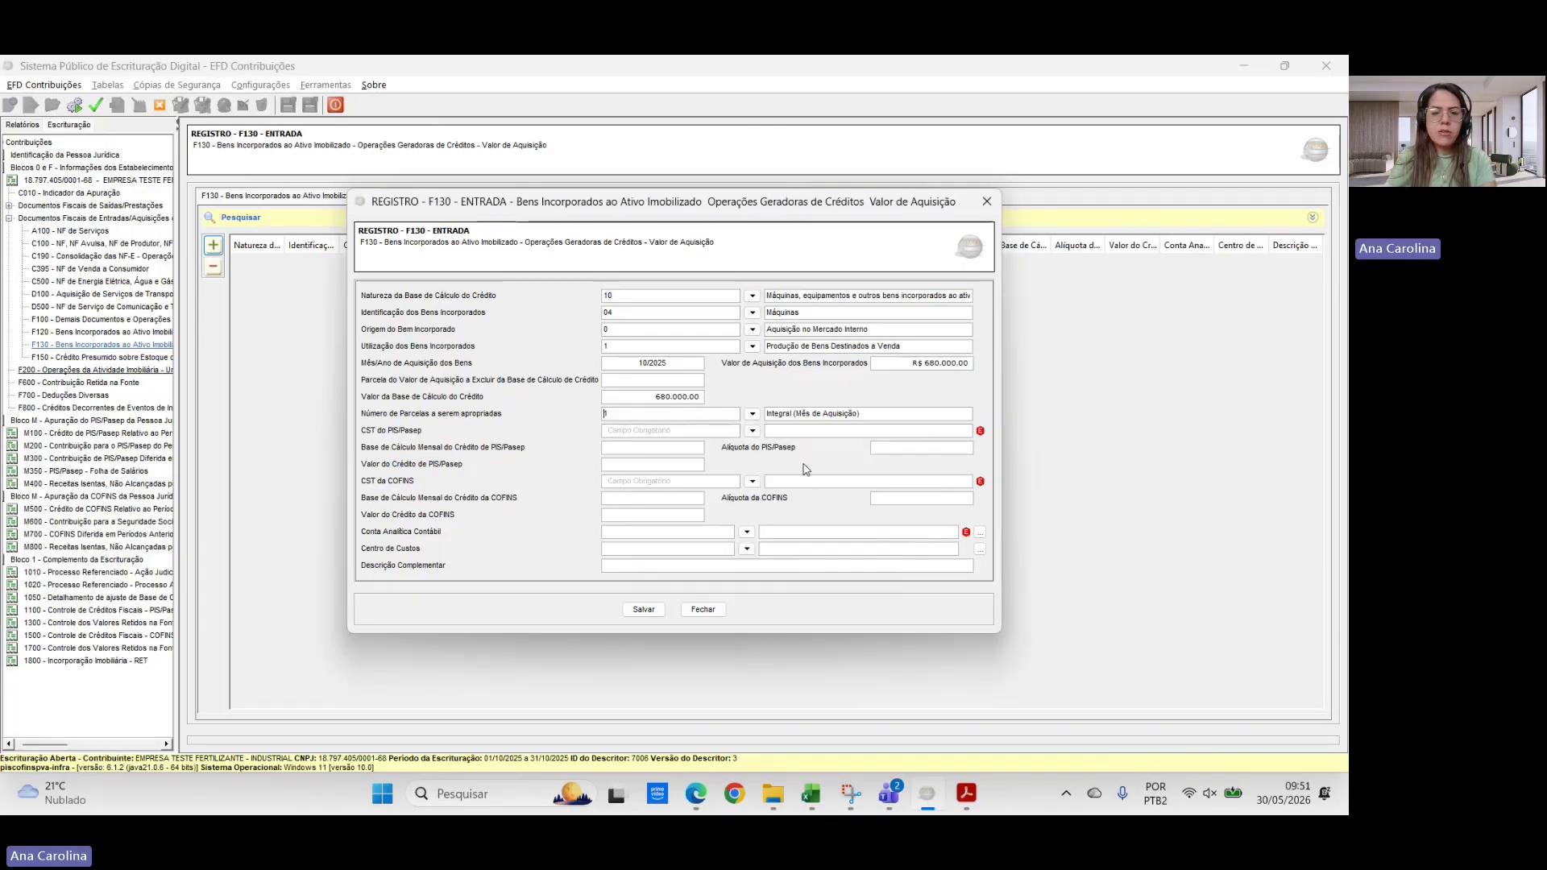
- Fill in the PIS/Pasep data with CST 50, a monthly credit base of 680.000,00 and a rate of 1,65
{"action": "left_click", "coordinate": [636, 431]}
{"action": "type", "text": "50"}
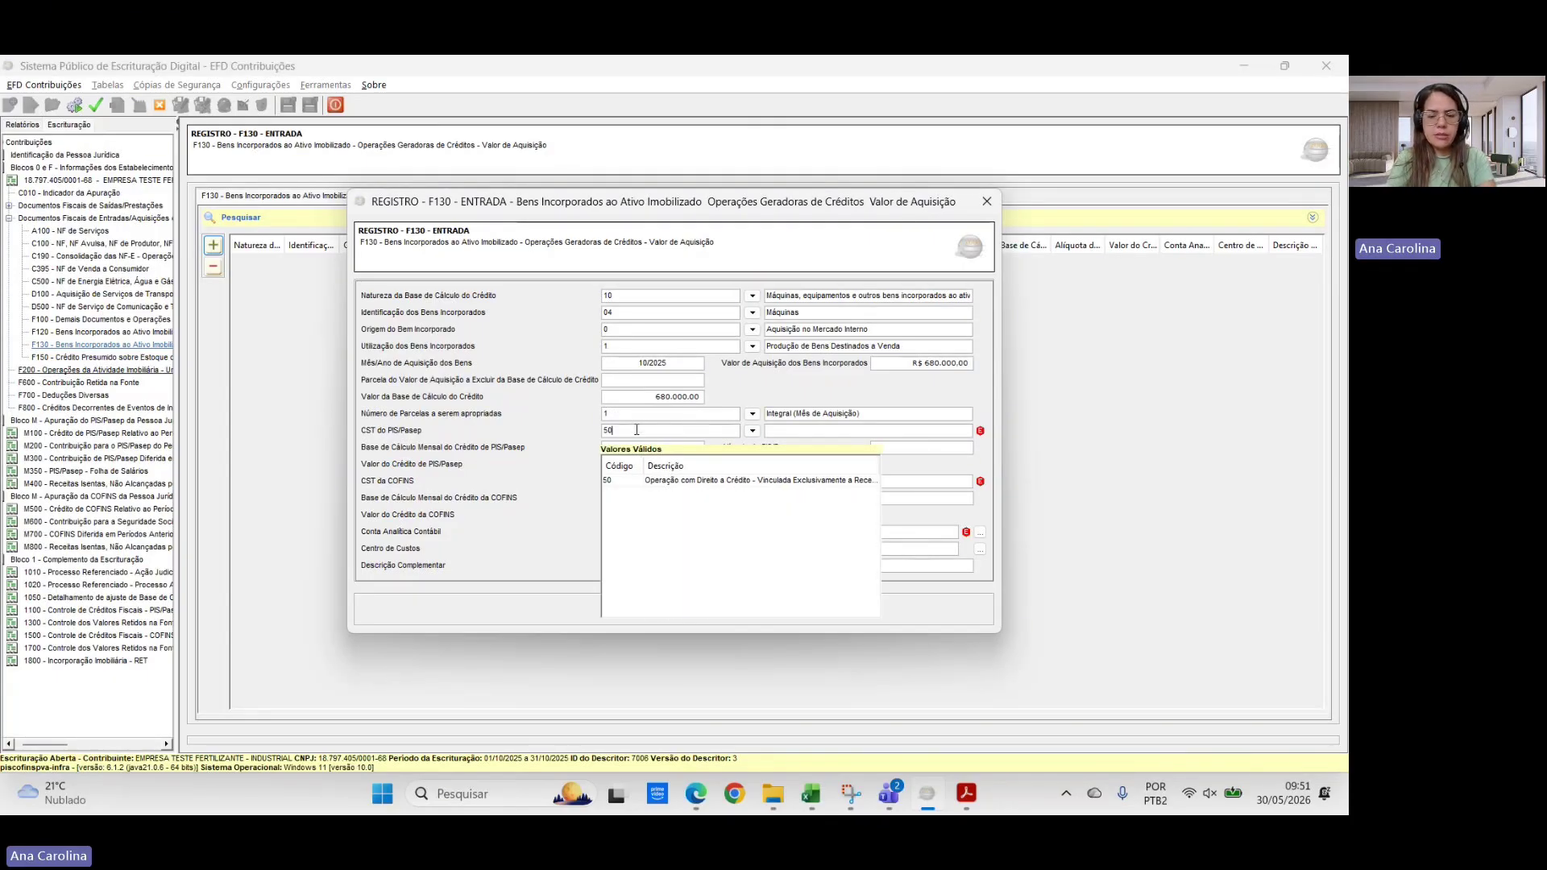
{"action": "key", "text": "Return"}
{"action": "left_click", "coordinate": [612, 446]}
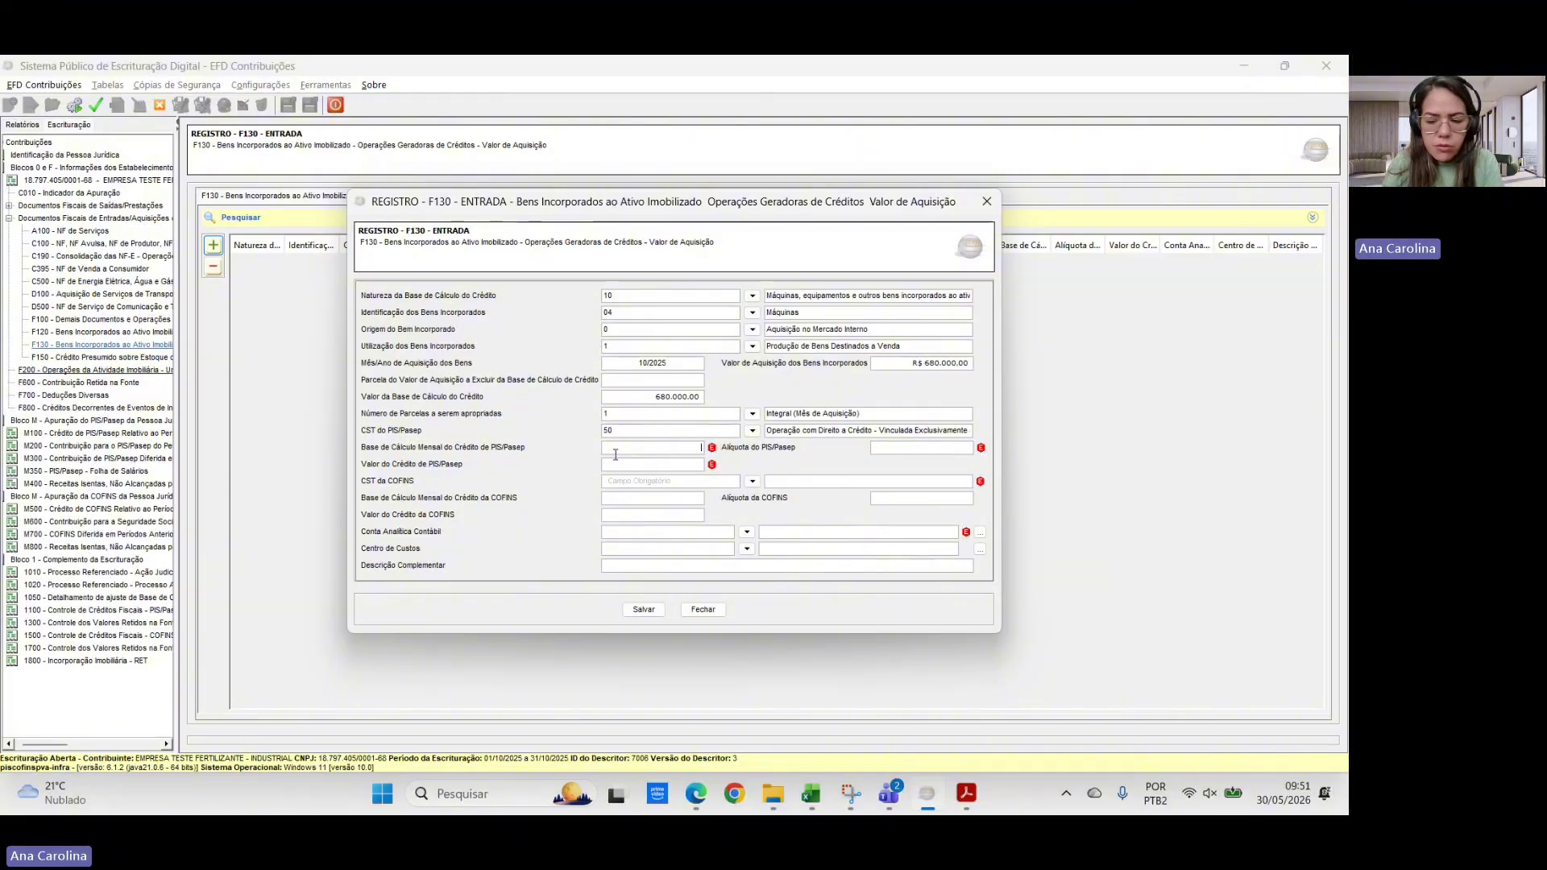
{"action": "type", "text": "680000"}
{"action": "key", "text": "Tab"}
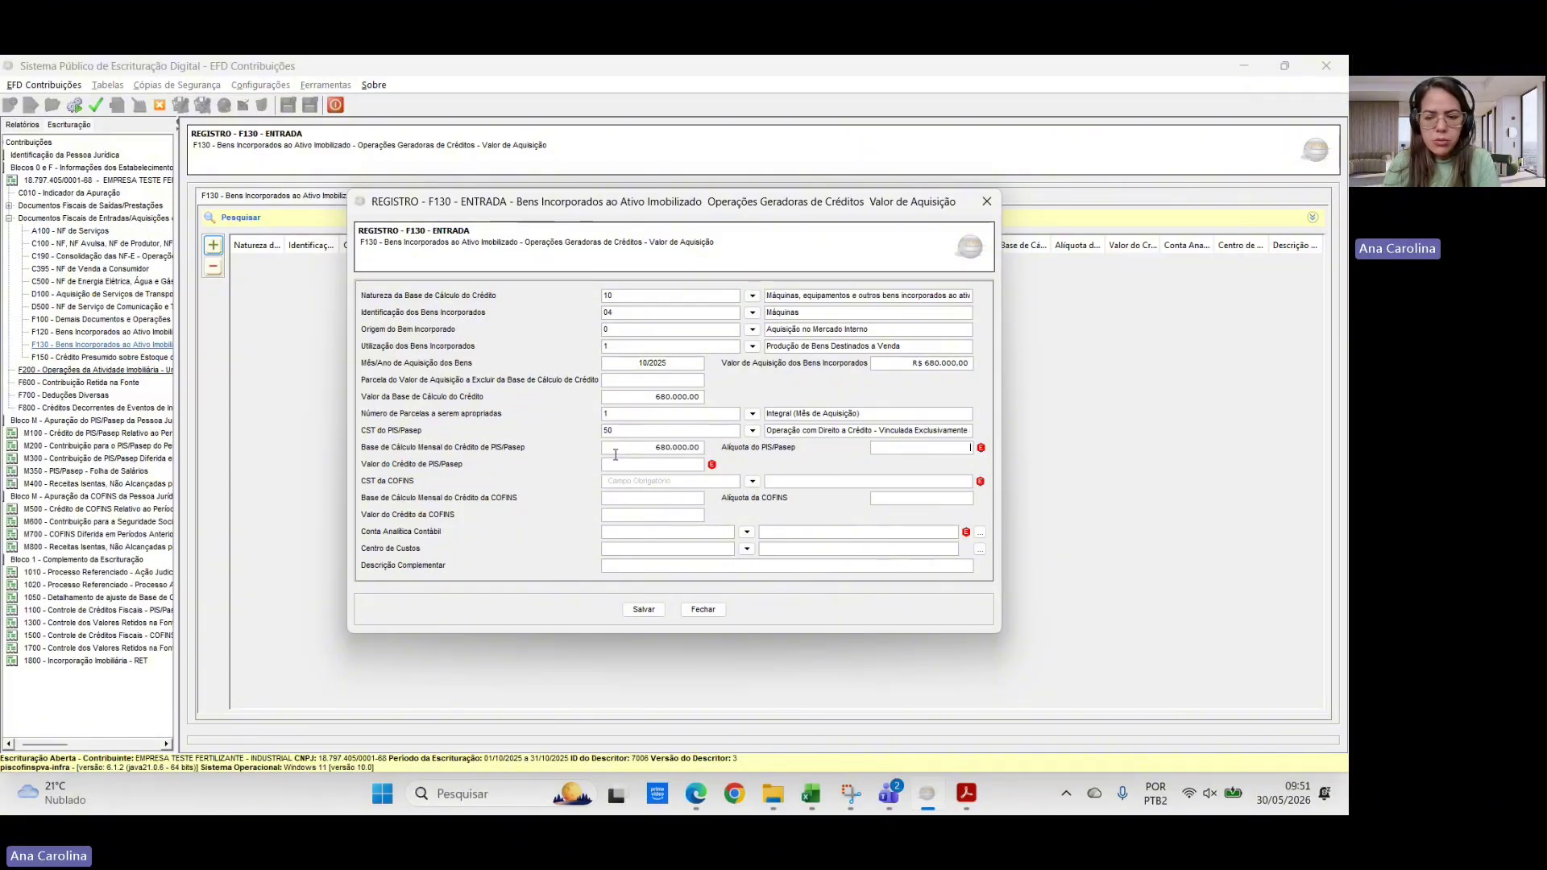
{"action": "type", "text": "1,65"}
{"action": "key", "text": "Tab"}
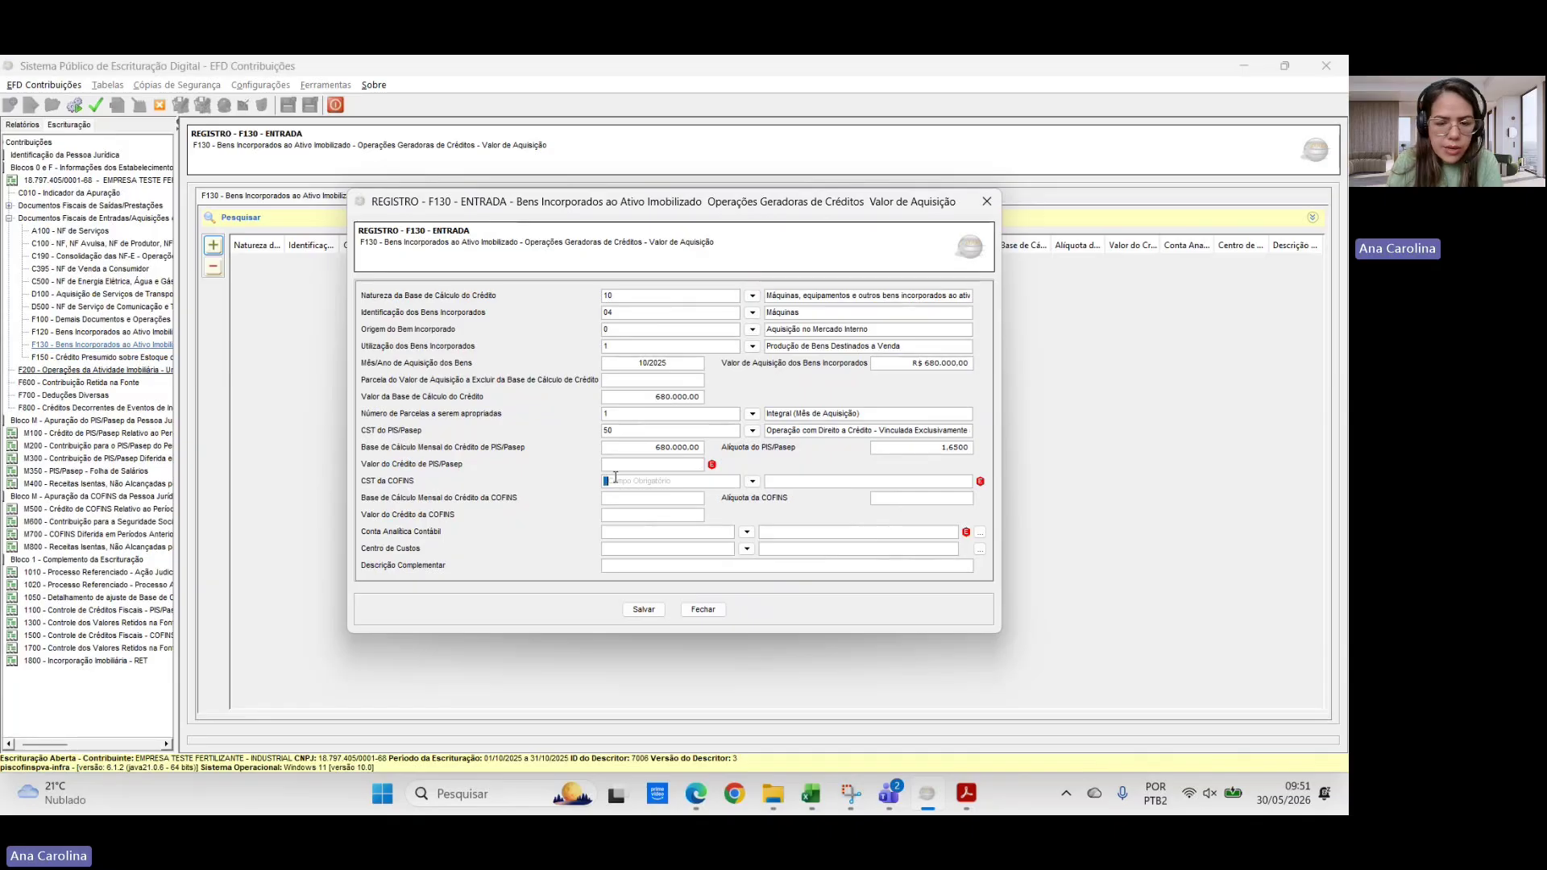
- Fill in the COFINS data with CST 50, a monthly credit base of 680.000,00 and a rate of 7,6
{"action": "left_click", "coordinate": [616, 478]}
{"action": "type", "text": "50"}
{"action": "key", "text": "Tab"}
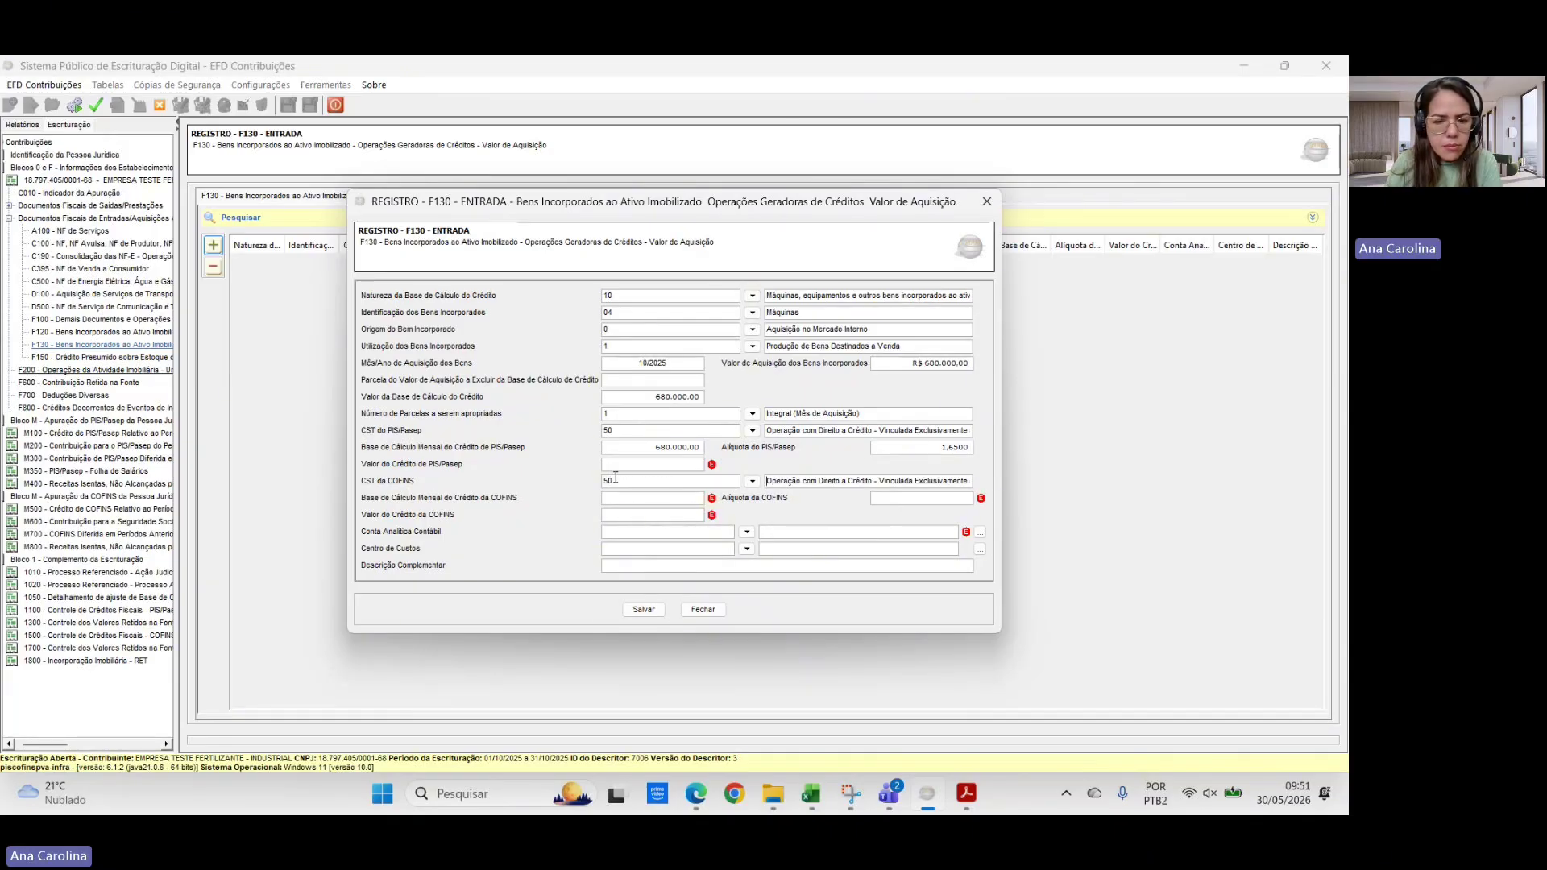
{"action": "left_click", "coordinate": [663, 502]}
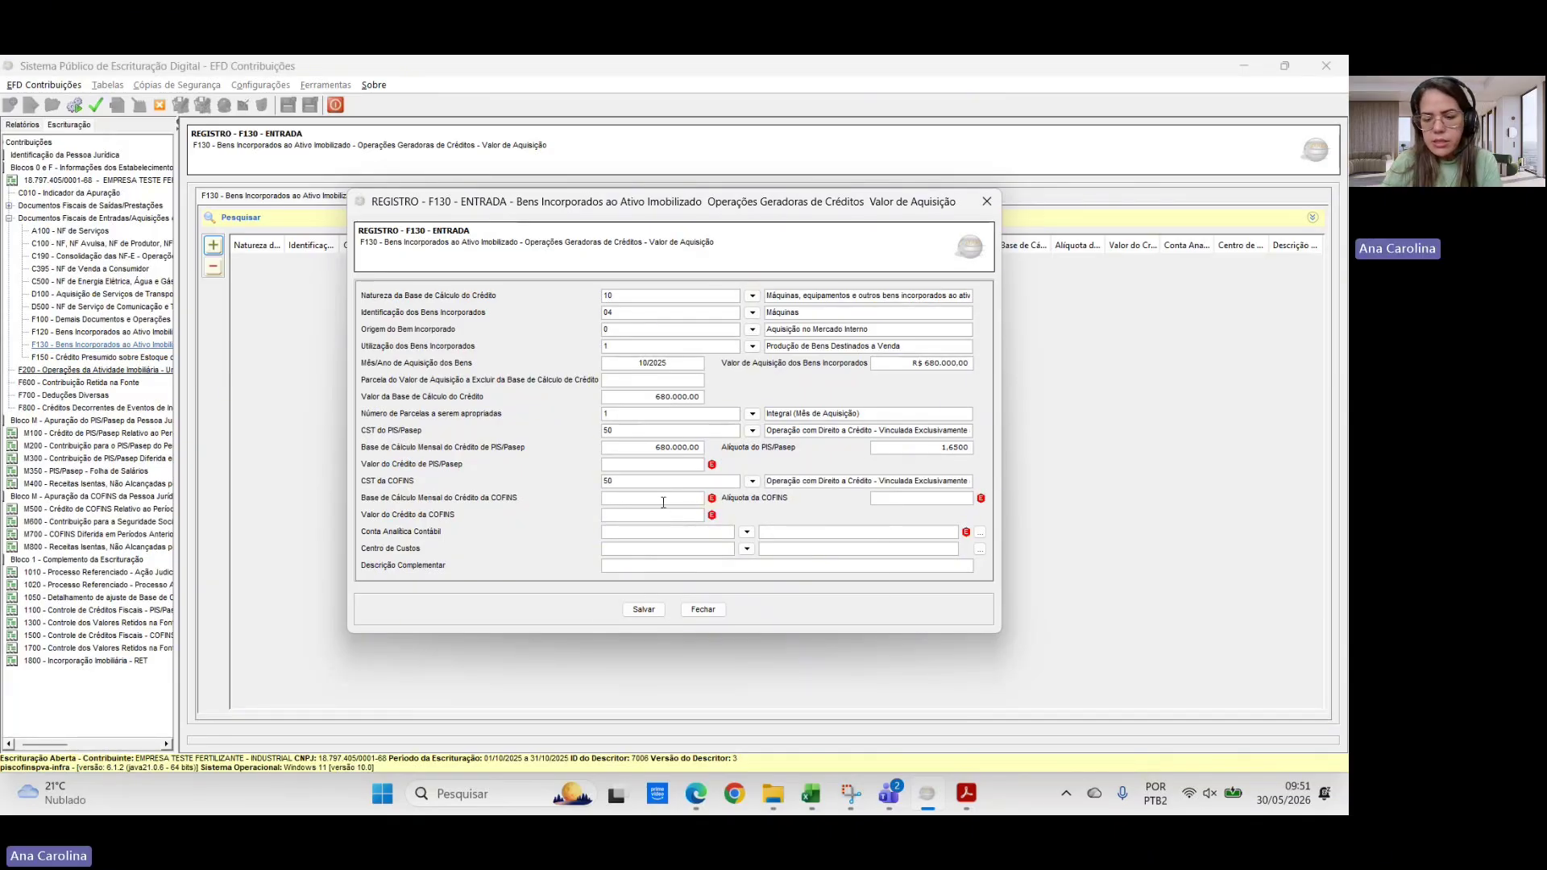
{"action": "type", "text": "680.000"}
{"action": "key", "text": "Tab"}
{"action": "type", "text": "7,6"}
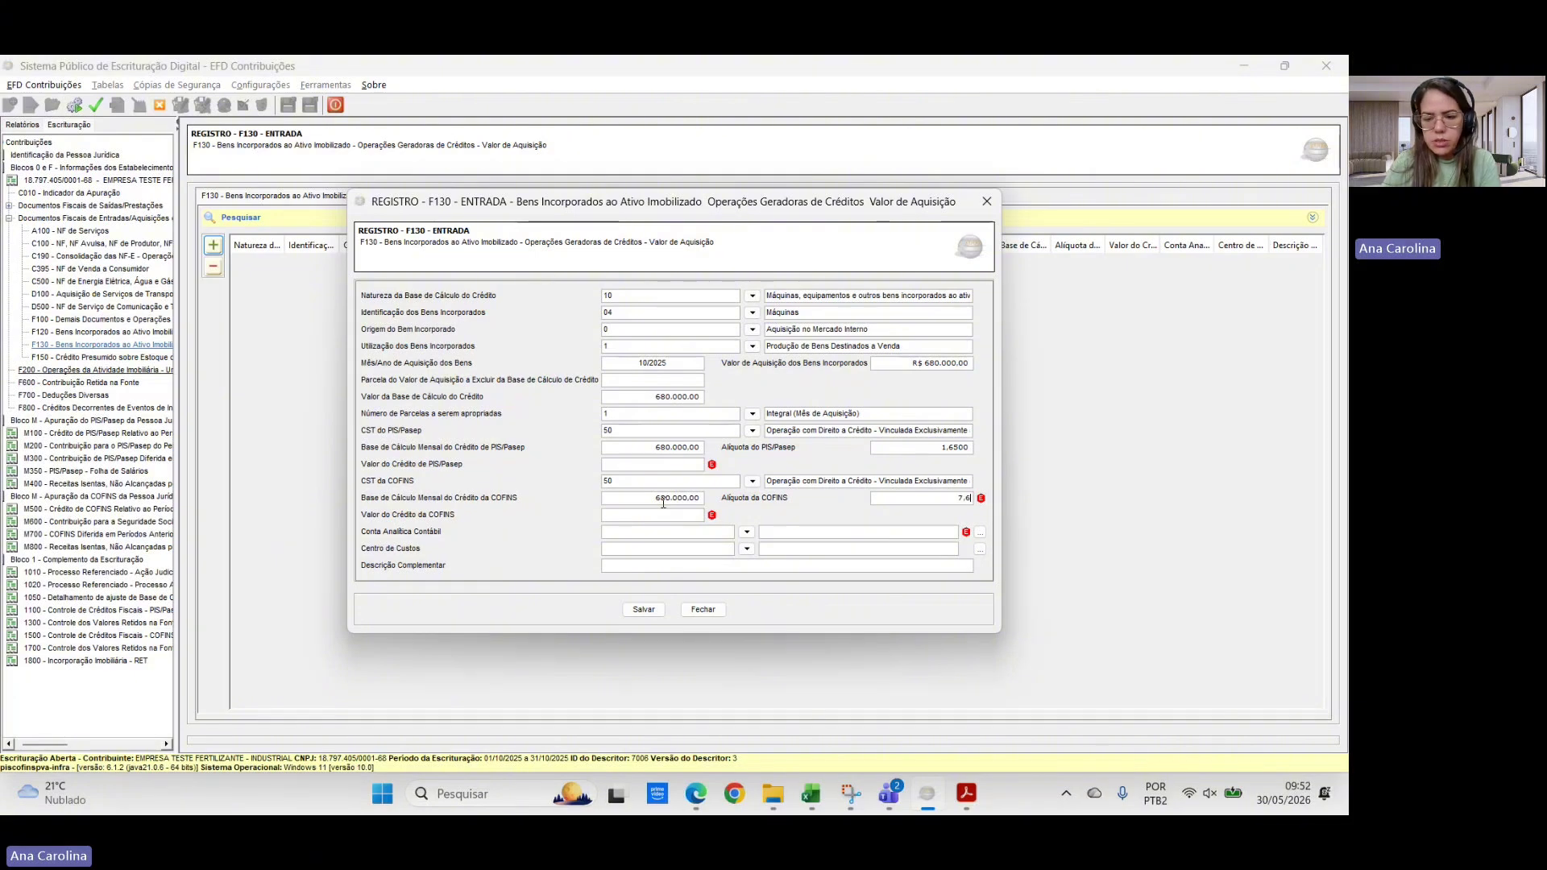
{"action": "key", "text": "Tab"}
- Switch to the Excel workbook Pasta1 and enter 680000 in cell F19
{"action": "left_click", "coordinate": [811, 794]}
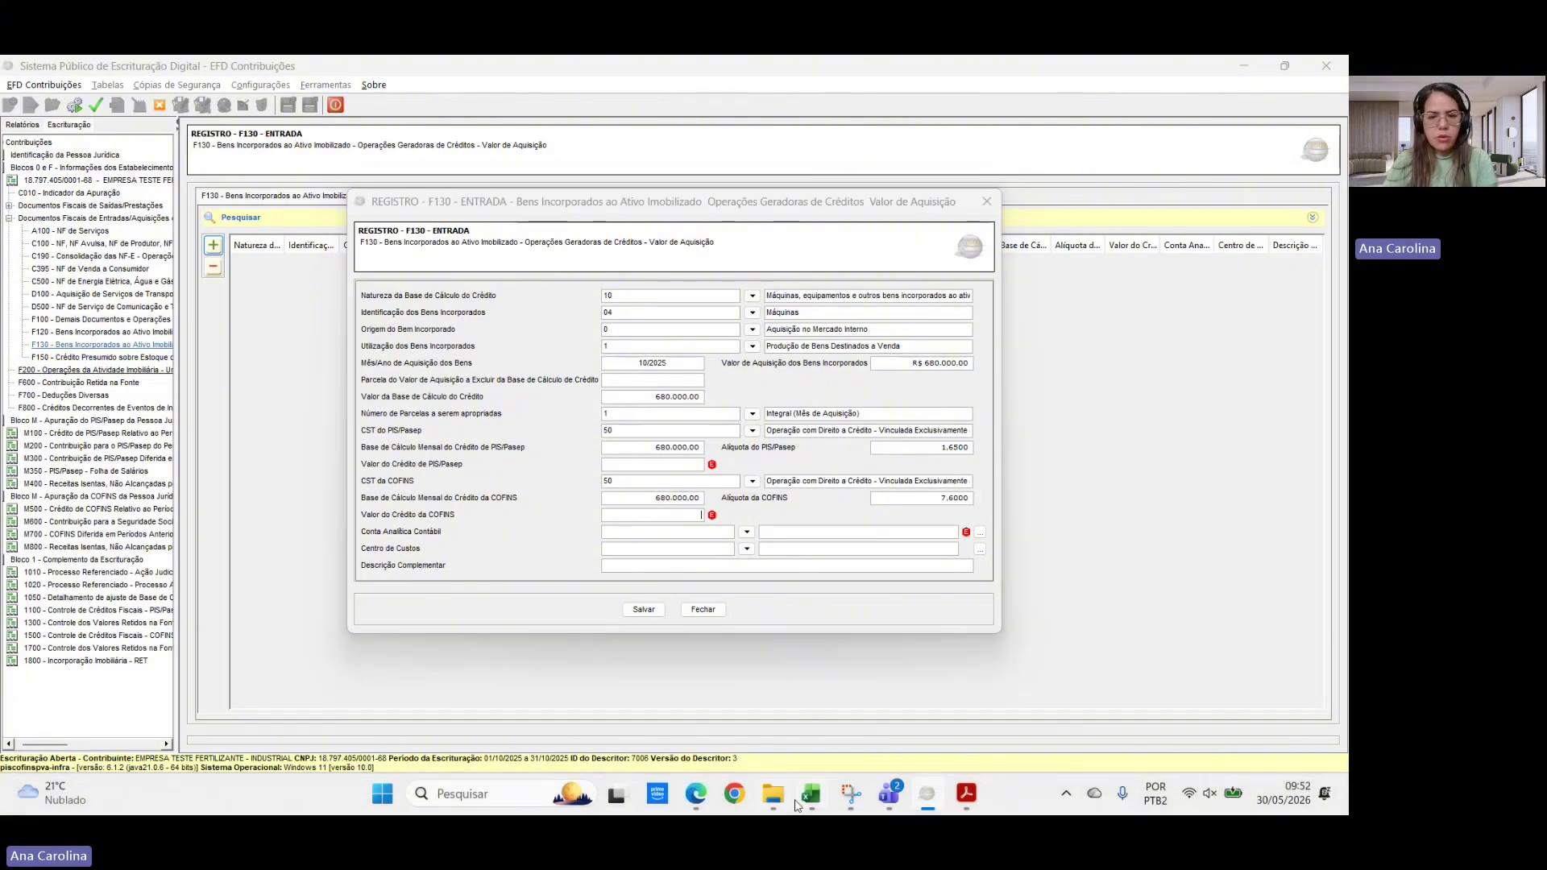
{"action": "left_click", "coordinate": [590, 565]}
{"action": "left_click", "coordinate": [544, 520]}
{"action": "left_click", "coordinate": [497, 478]}
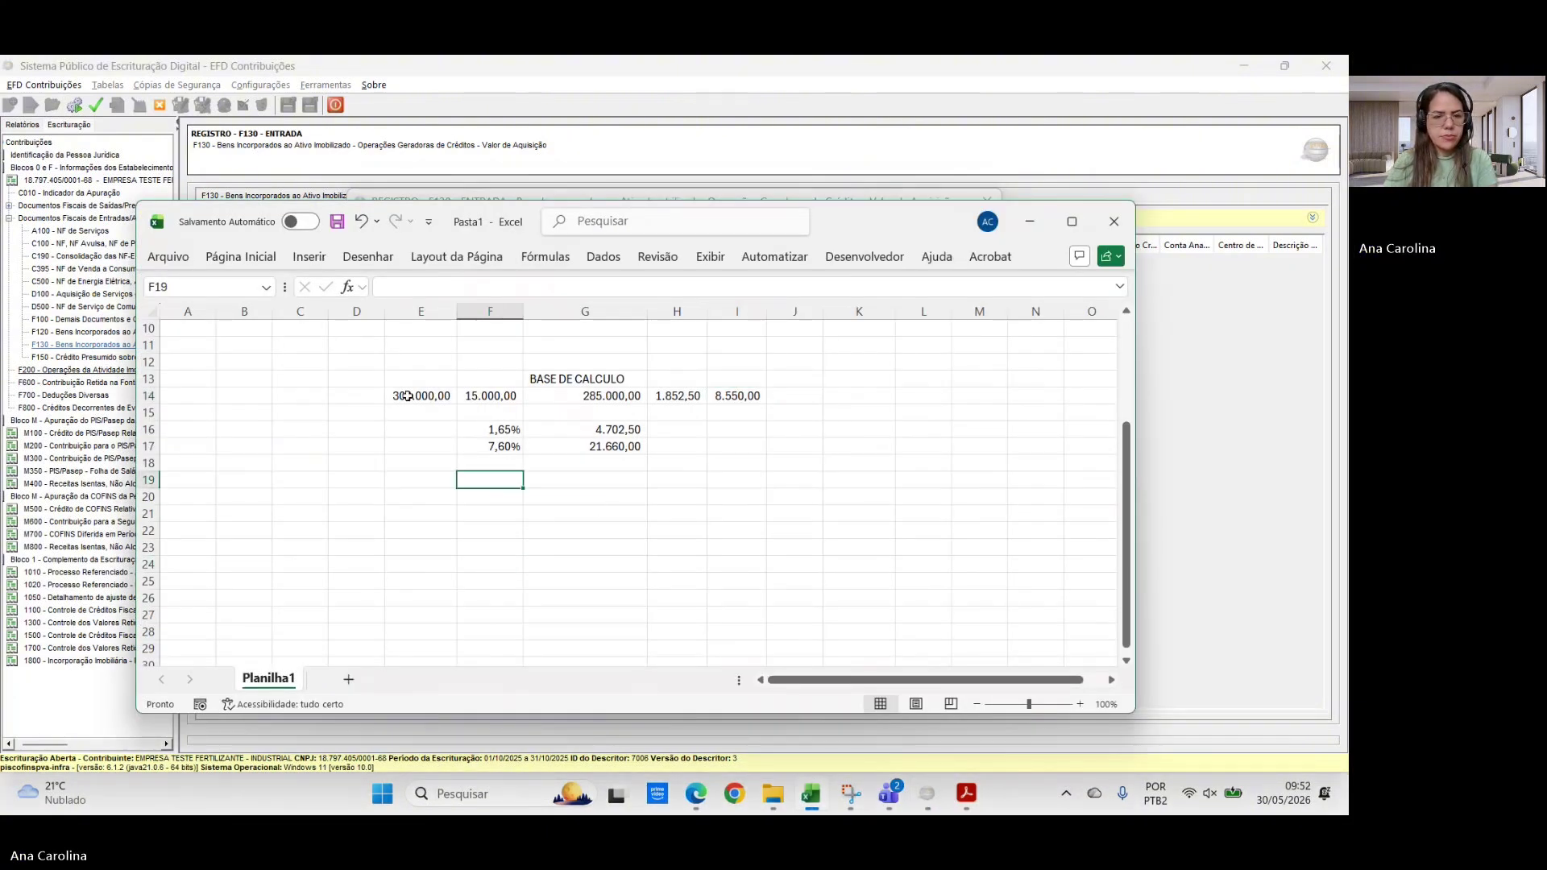
{"action": "left_click", "coordinate": [501, 509]}
{"action": "left_click", "coordinate": [499, 480]}
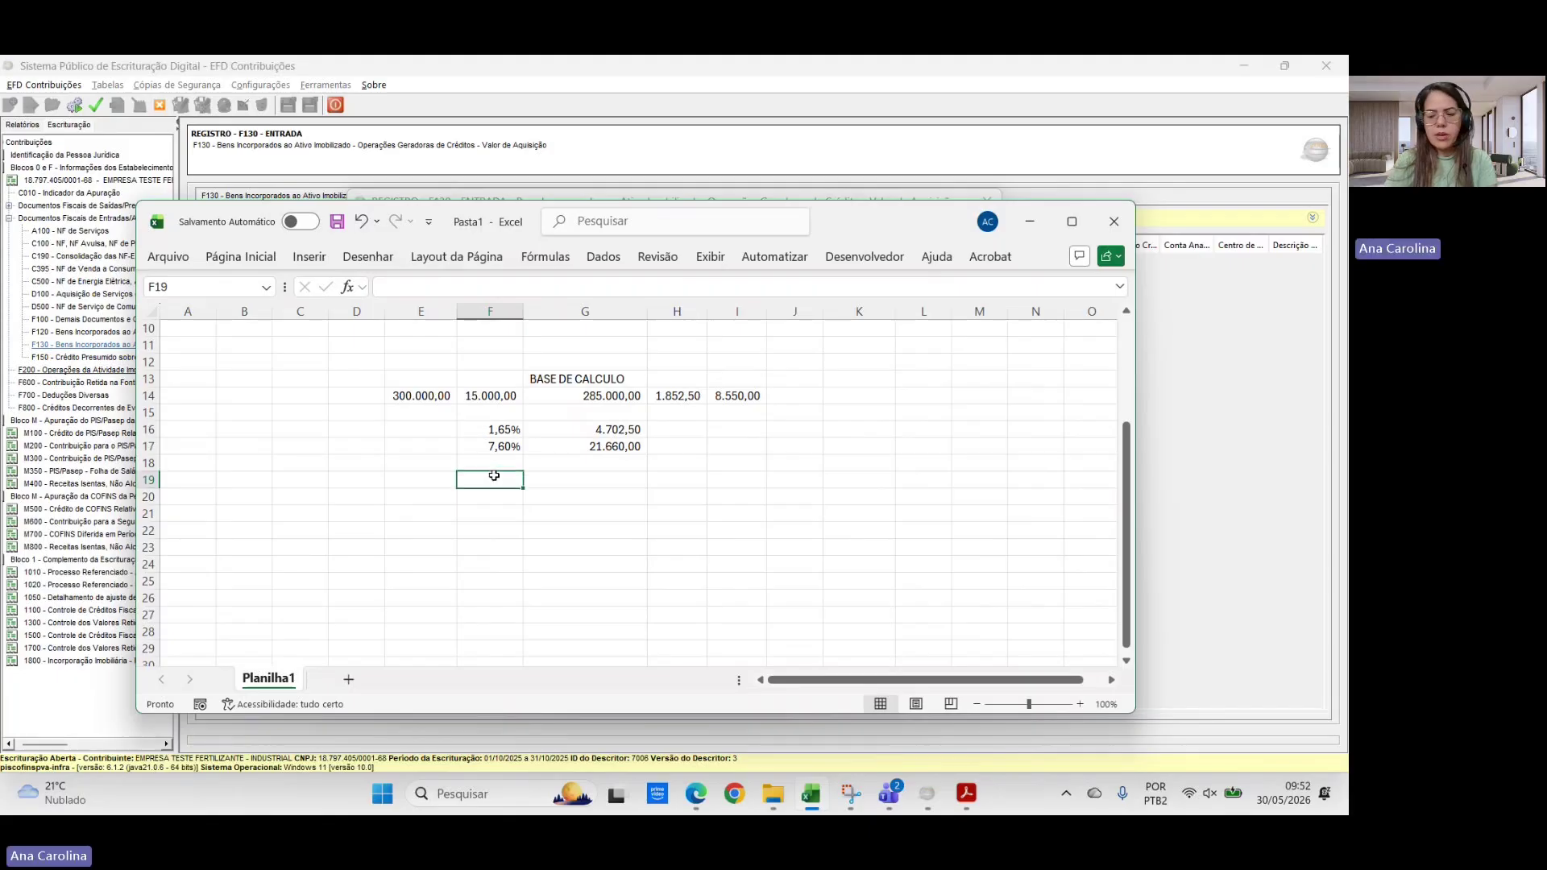
{"action": "type", "text": "680000"}
{"action": "key", "text": "Tab"}
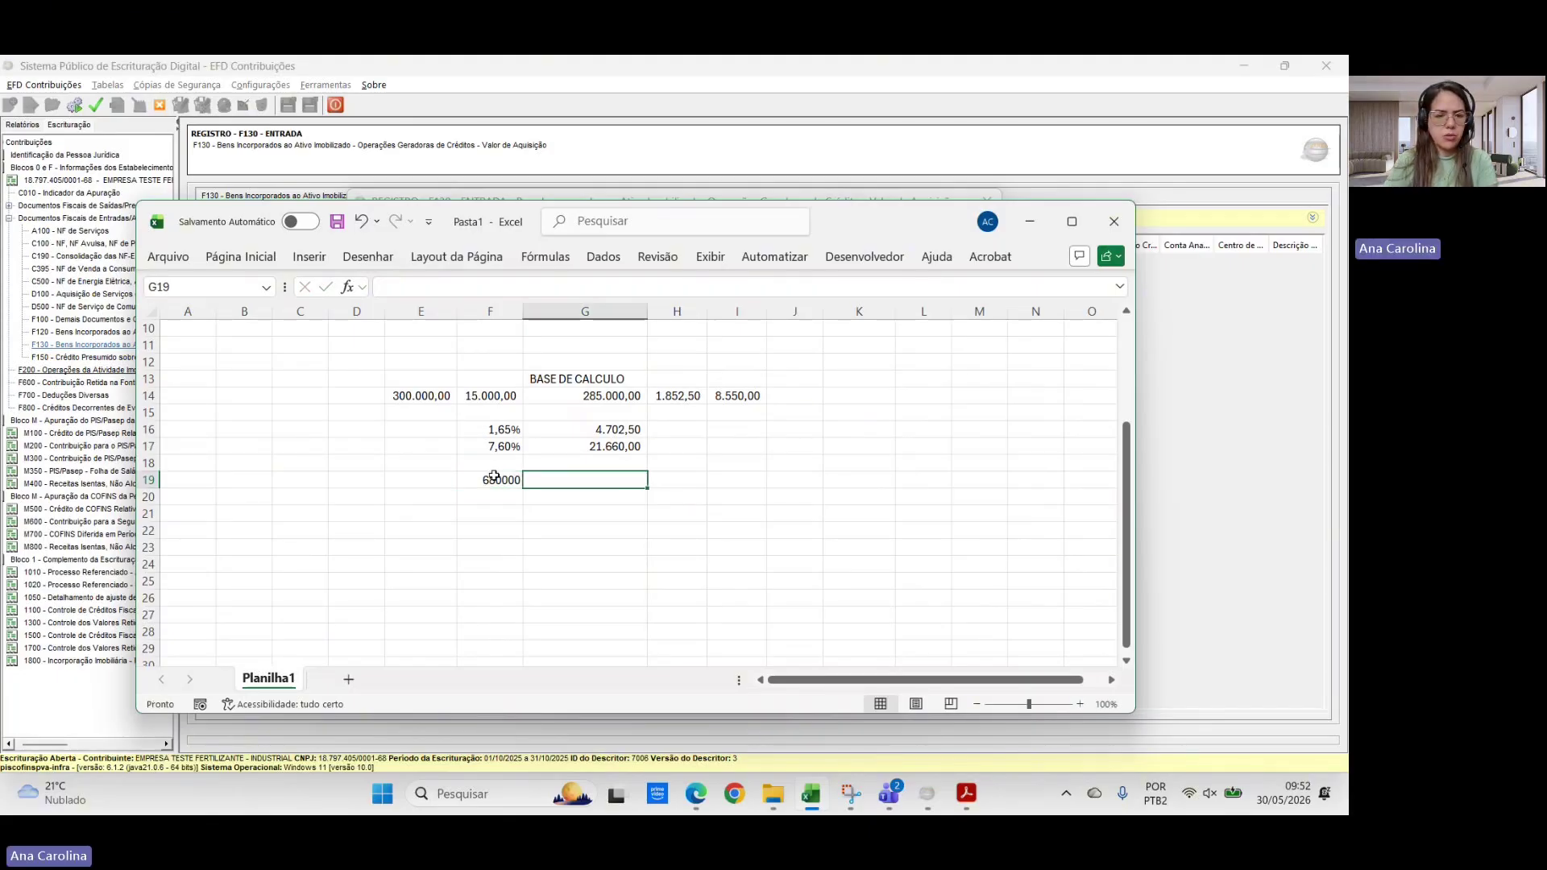
- Move the 680000 value from F19 to E19 and apply the thousands-separator number format with two decimals
{"action": "left_click", "coordinate": [494, 478]}
{"action": "left_click_drag", "start_coordinate": [521, 482], "coordinate": [422, 479]}
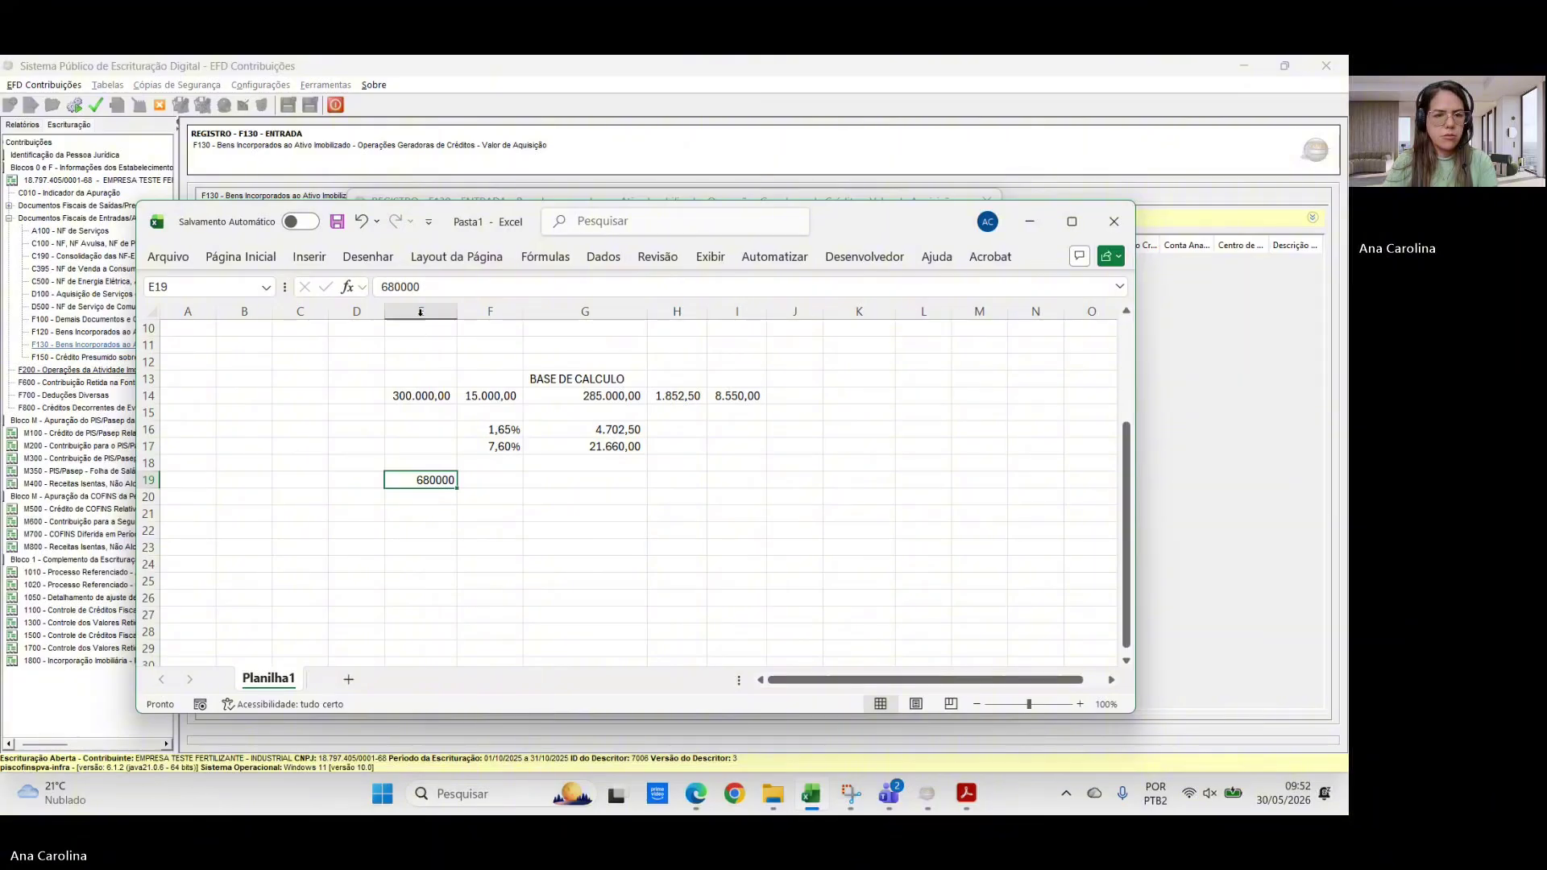
{"action": "left_click", "coordinate": [242, 257]}
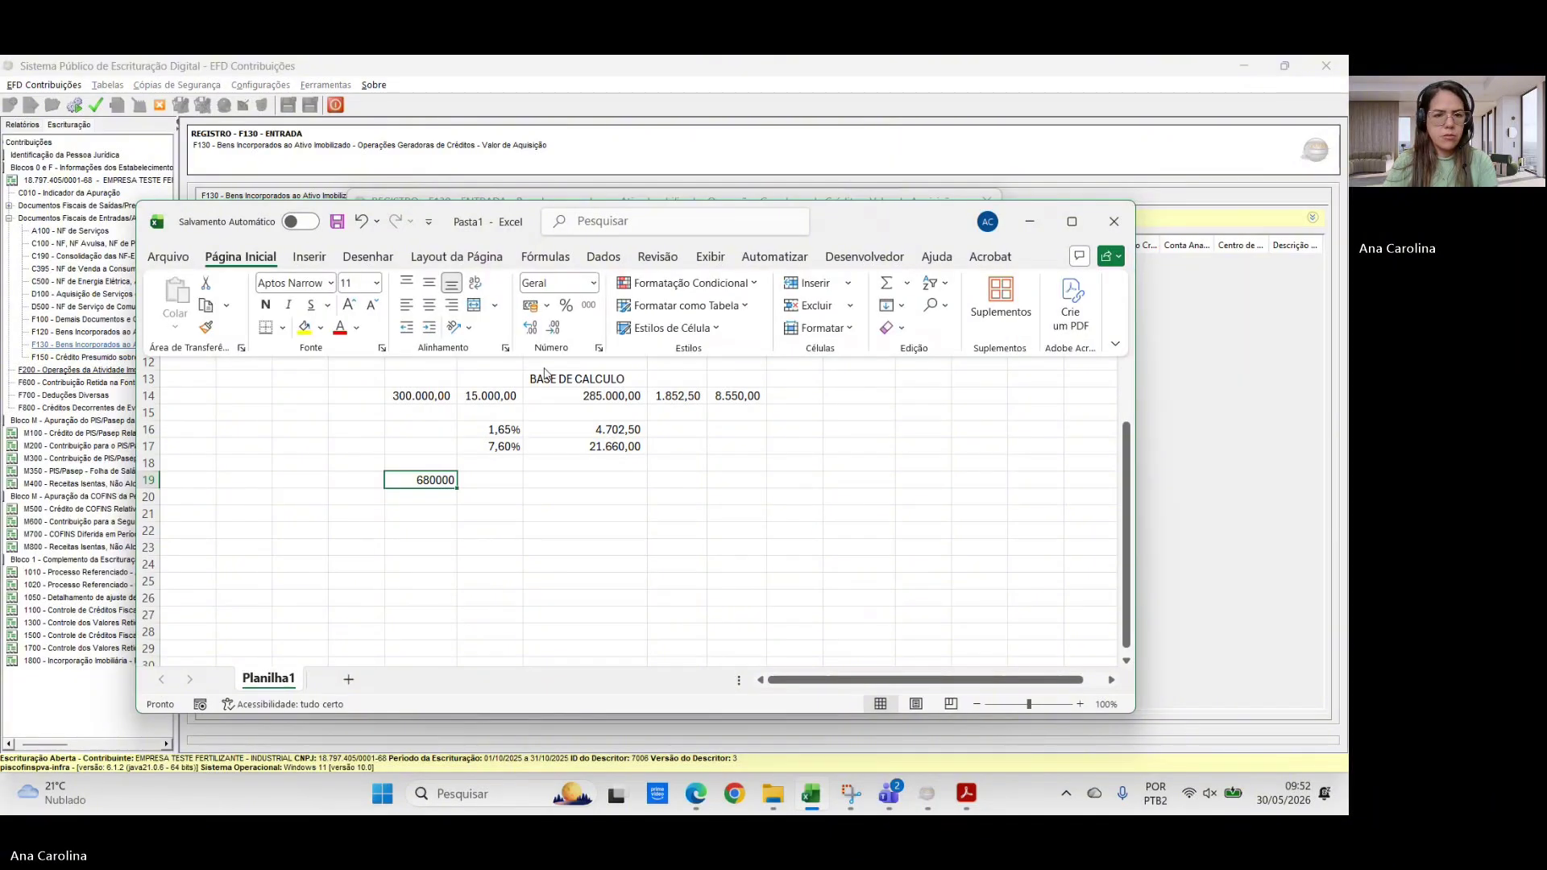
{"action": "left_click", "coordinate": [589, 307]}
- Calculate the PIS credit in cell F19 by multiplying E19 by the 1,65% rate in F16
{"action": "left_click", "coordinate": [475, 481]}
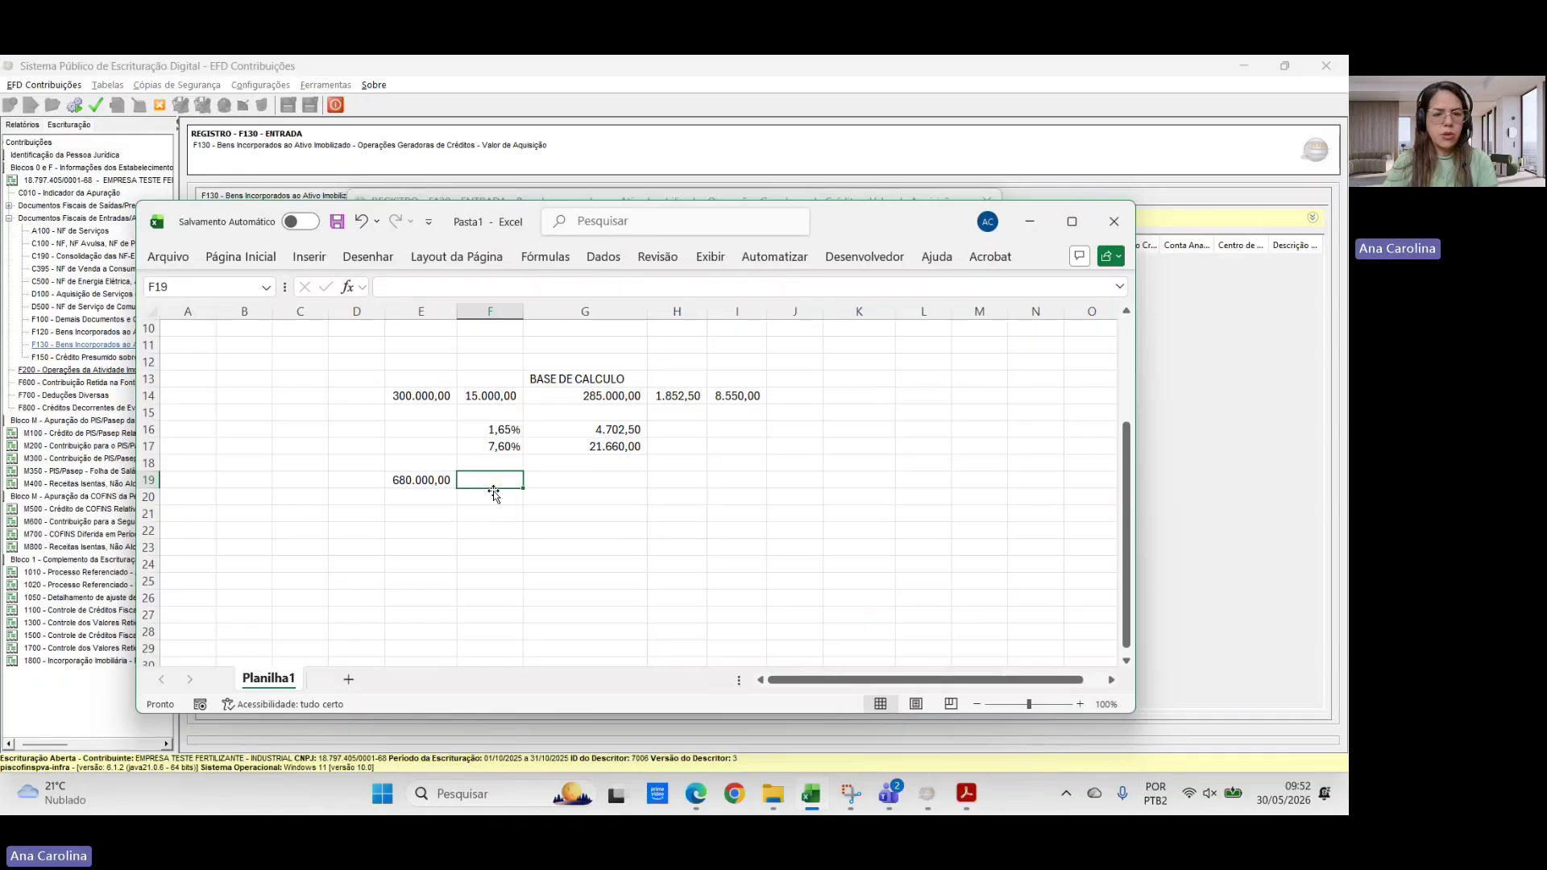
{"action": "type", "text": "="}
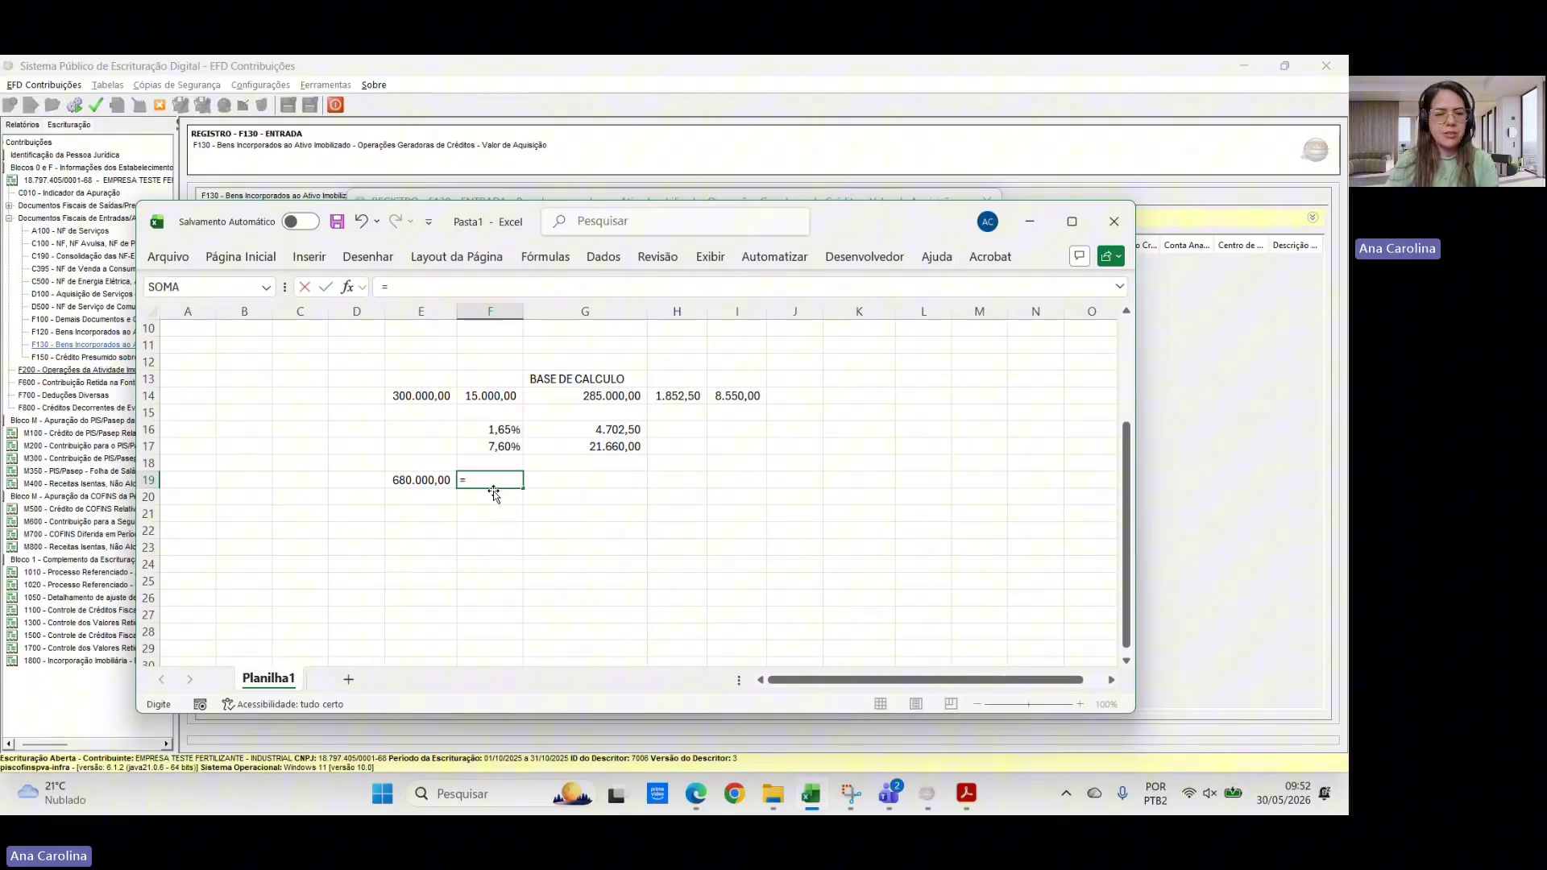
{"action": "left_click", "coordinate": [422, 482]}
{"action": "type", "text": "*"}
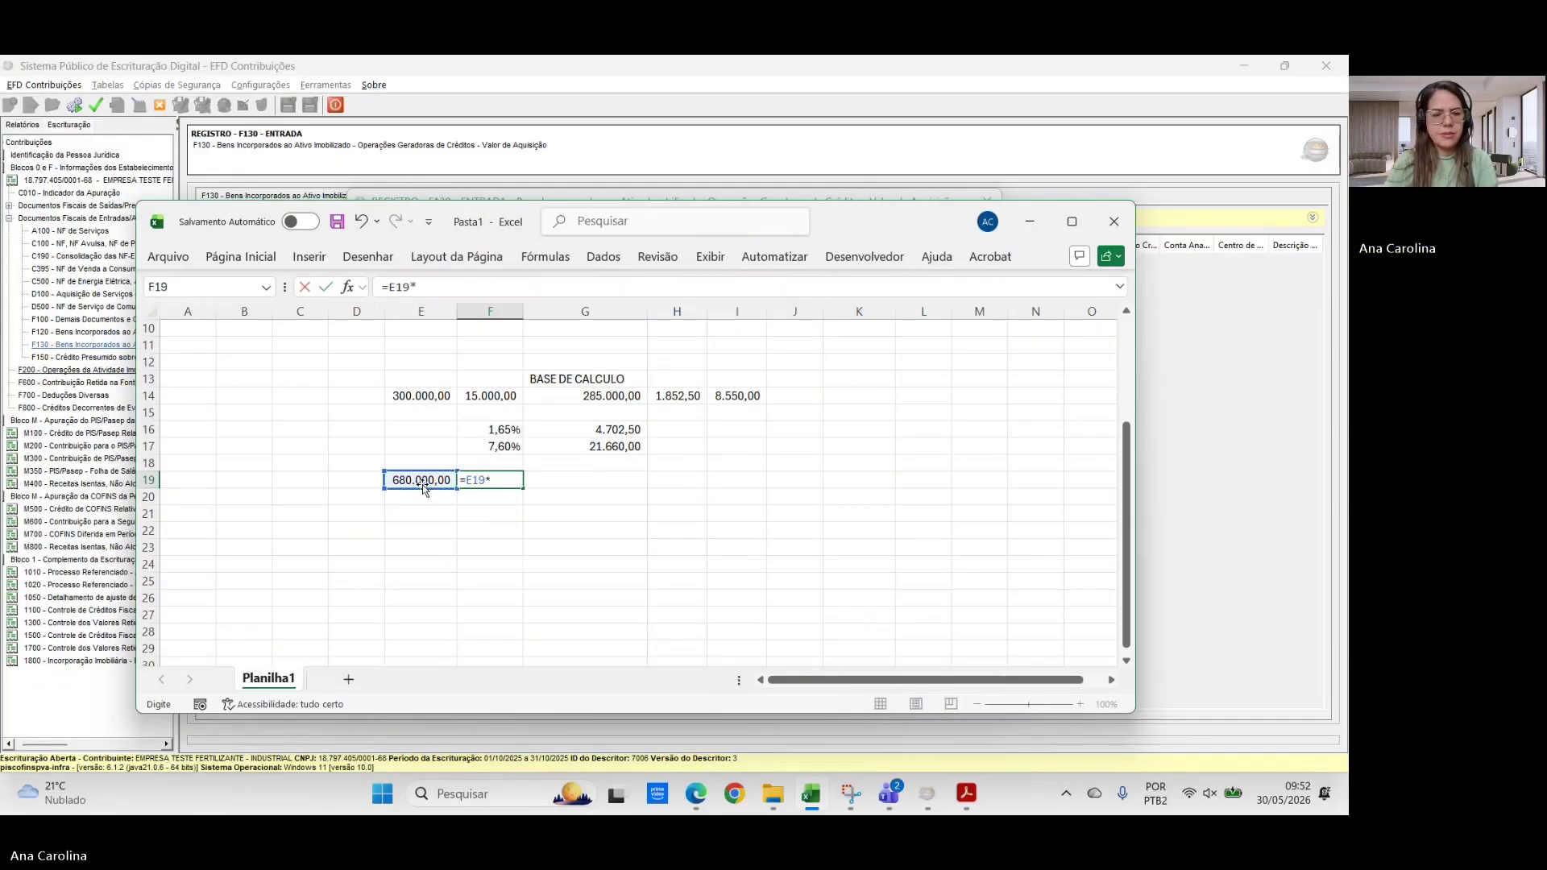
{"action": "left_click", "coordinate": [503, 429]}
{"action": "key", "text": "Return"}
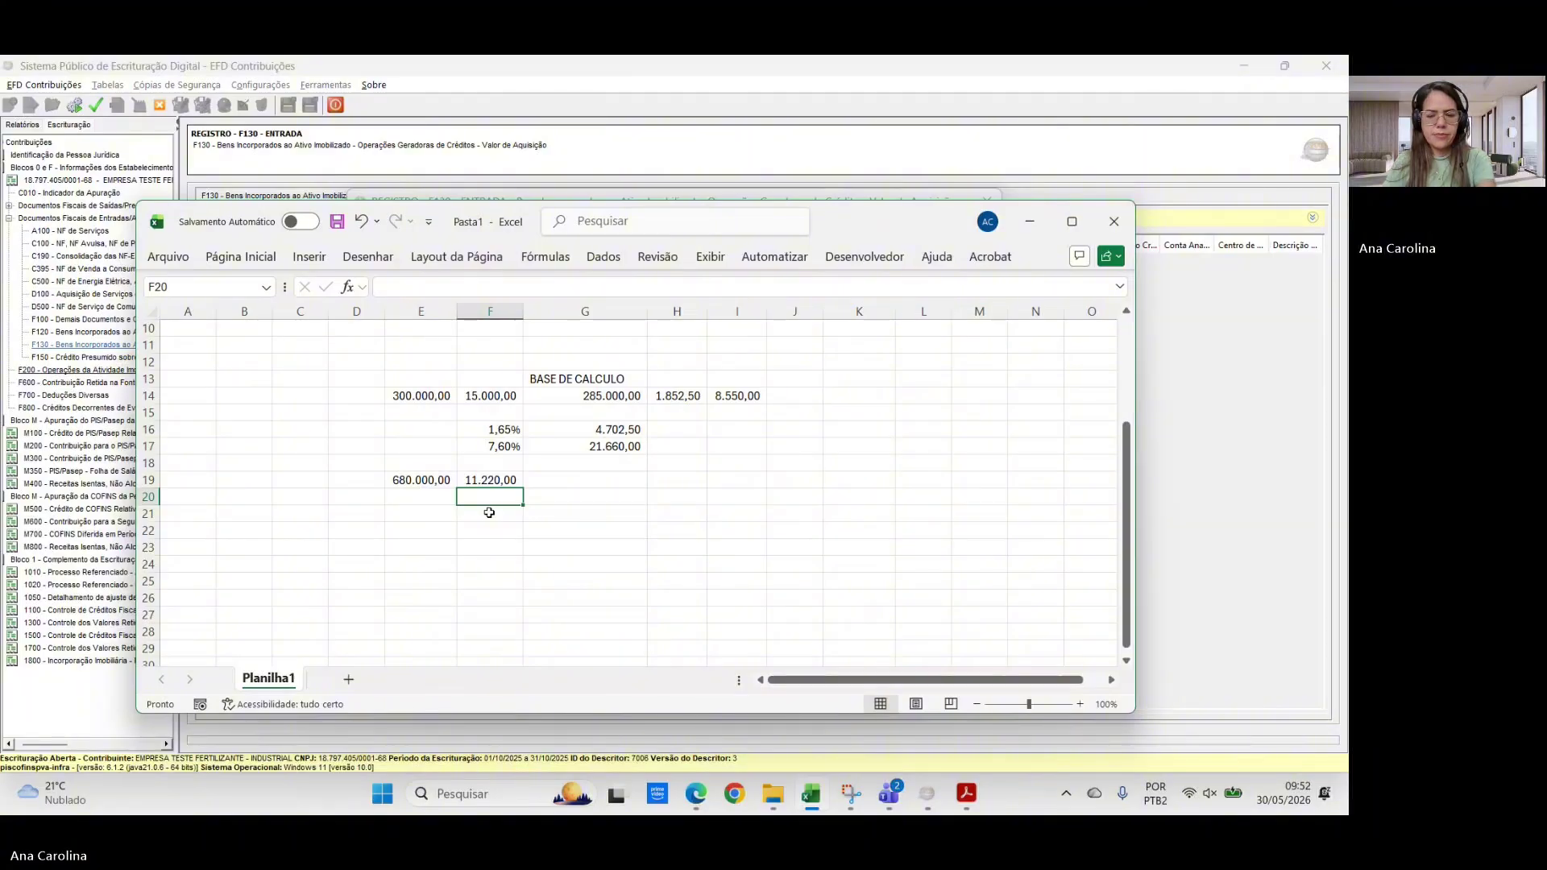
- Calculate the COFINS credit in cell F20 by multiplying E19 by the 7,60% rate in F17
{"action": "type", "text": "="}
{"action": "left_click", "coordinate": [419, 477]}
{"action": "type", "text": "*"}
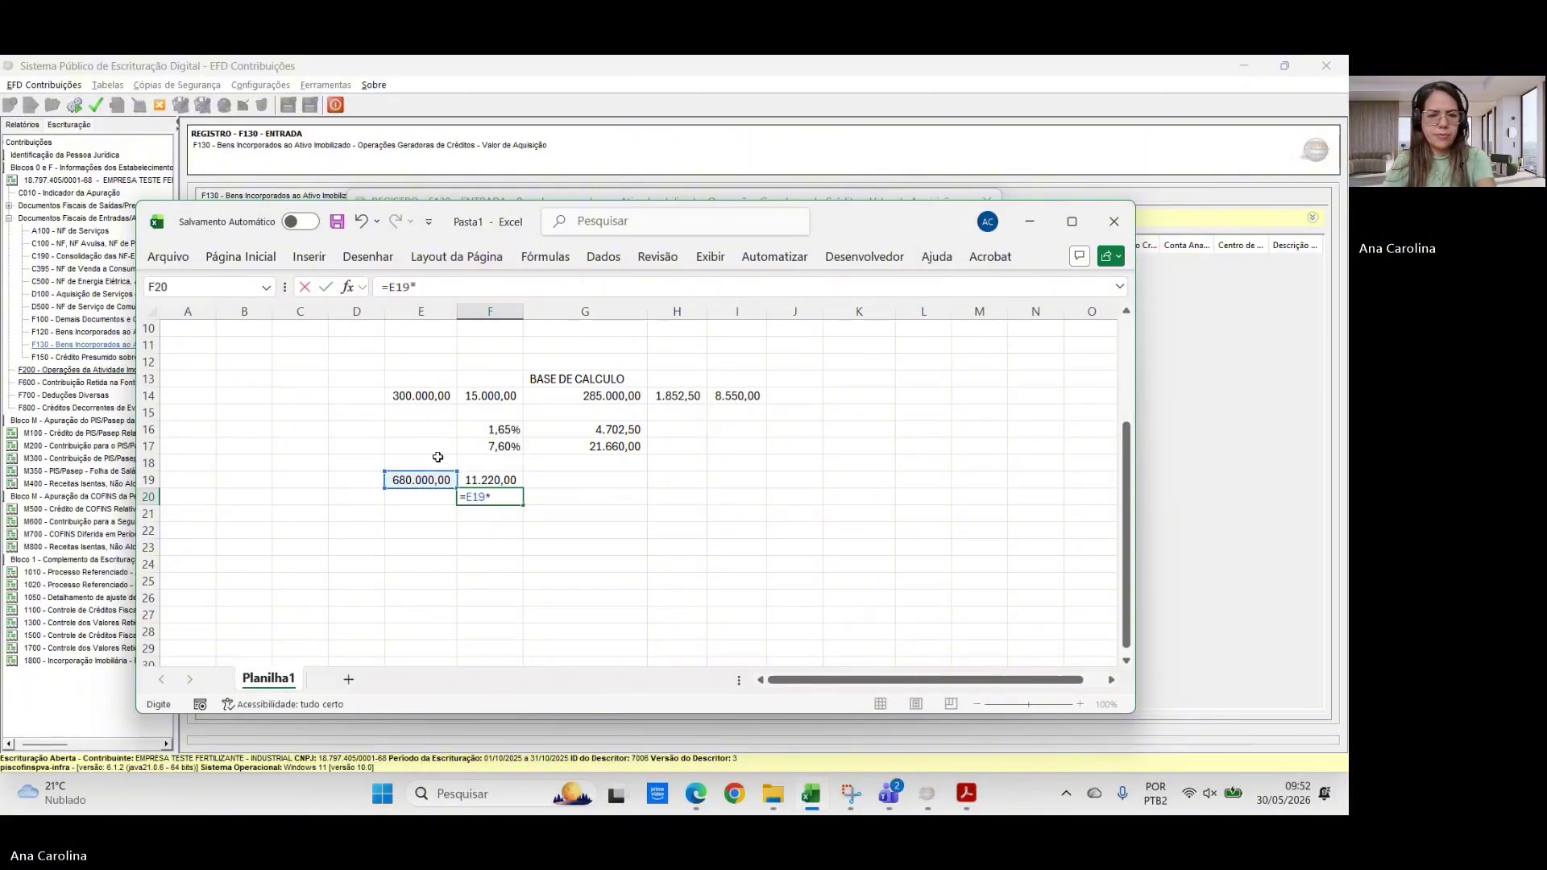
{"action": "left_click", "coordinate": [503, 447]}
{"action": "key", "text": "Return"}
{"action": "left_click", "coordinate": [546, 535]}
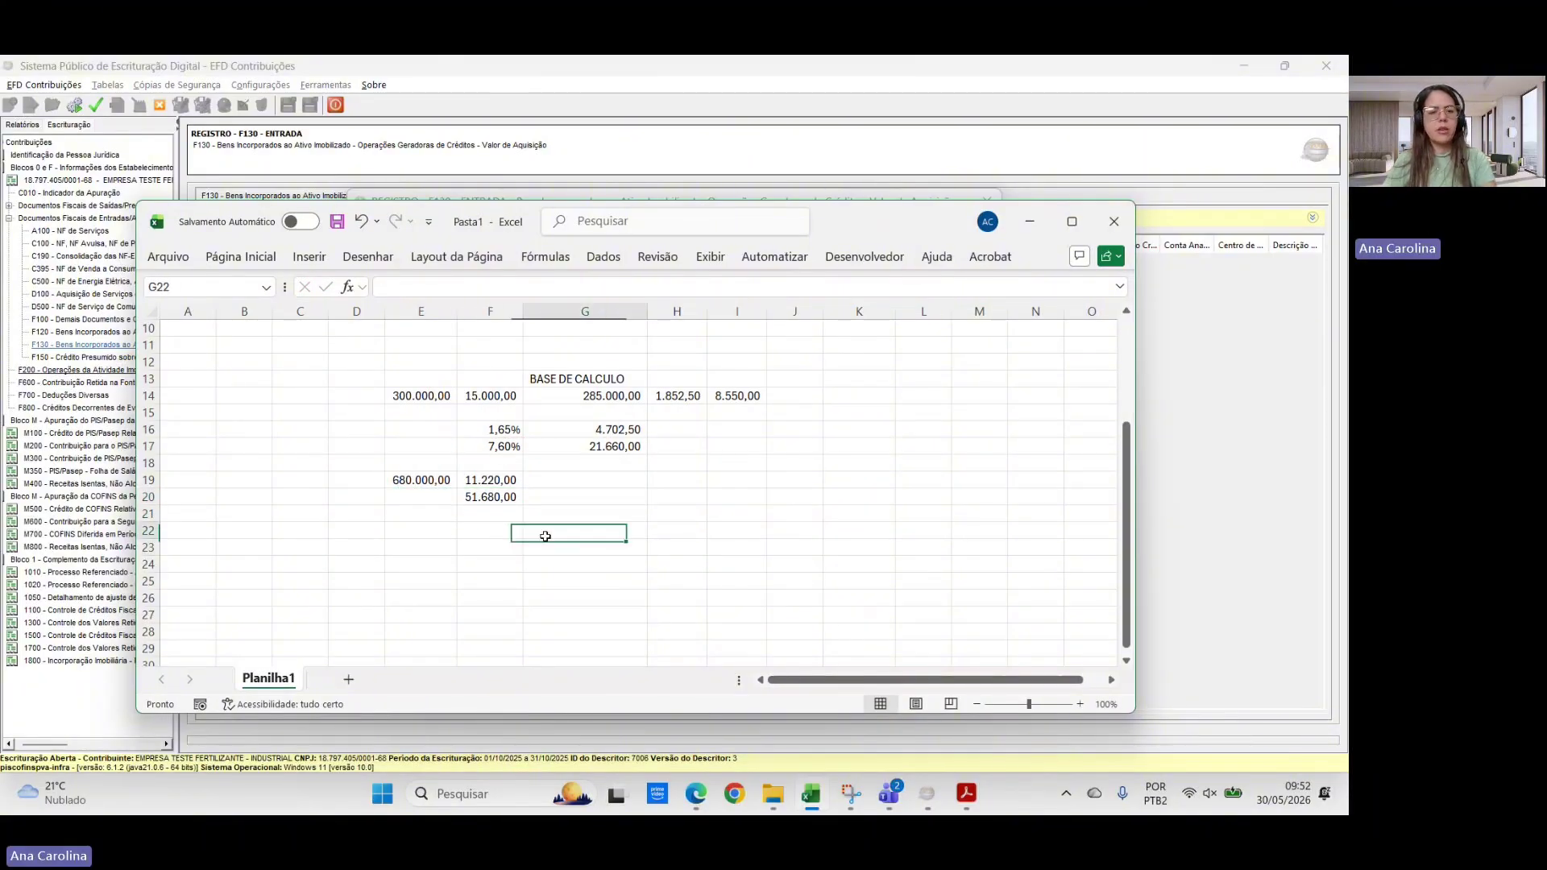
- Switch back to EFD Contribuições and set the PIS/Pasep credit value of the F130 record to 11.220
{"action": "key", "text": "alt+Tab"}
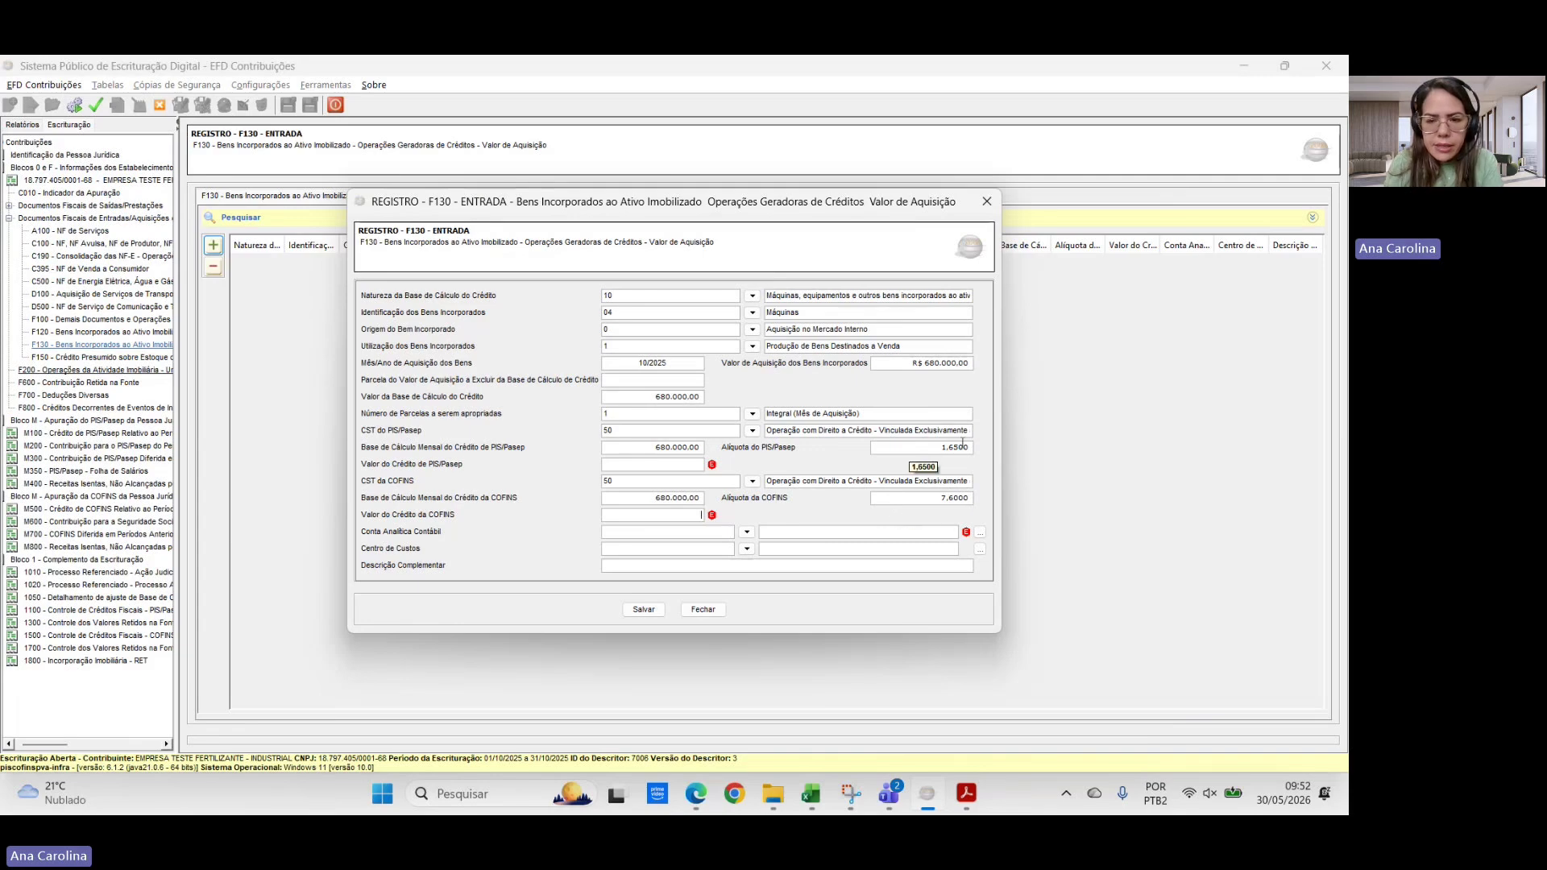
{"action": "left_click", "coordinate": [667, 465]}
{"action": "type", "text": "11"}
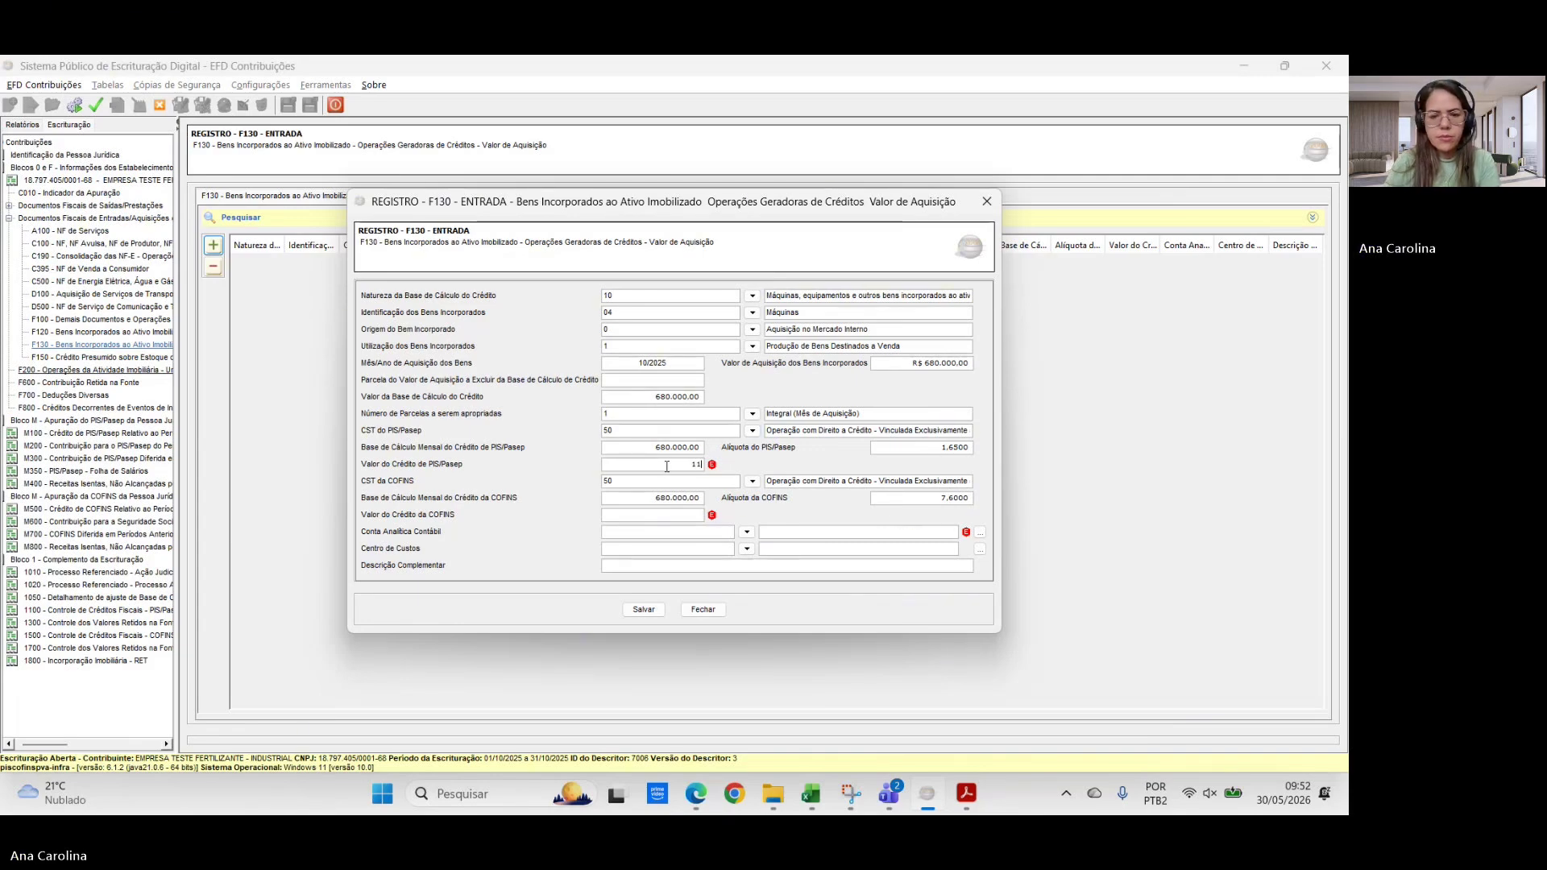
{"action": "type", "text": ".220"}
{"action": "key", "text": "Tab"}
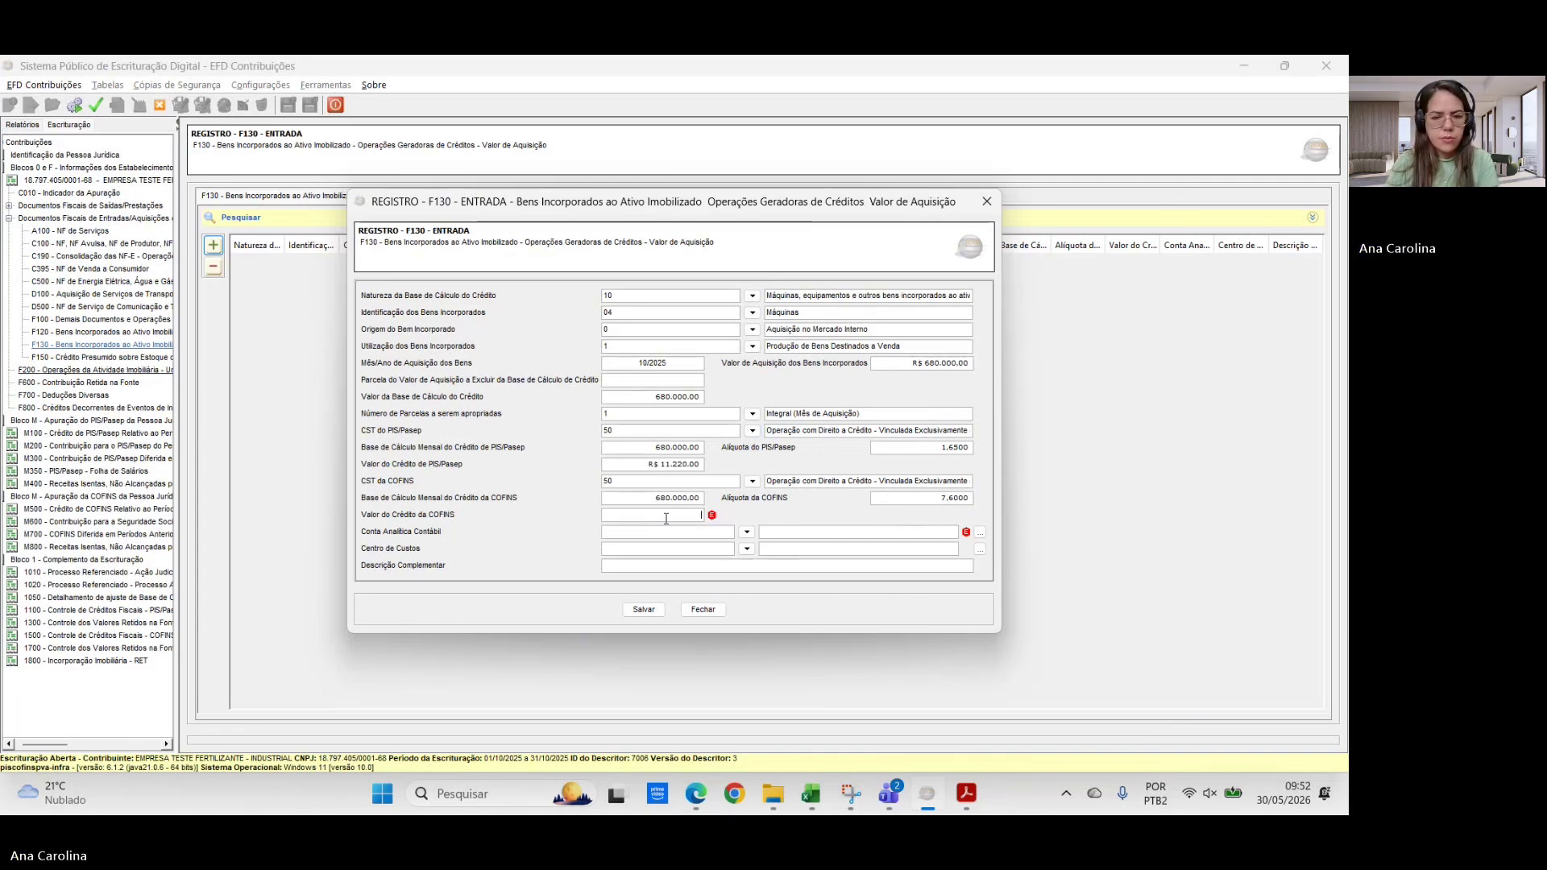
- Recheck the amount in Excel and set the COFINS credit value of the F130 record to 51.680
{"action": "key", "text": "alt+Tab"}
{"action": "key", "text": "alt+Tab"}
{"action": "left_click", "coordinate": [666, 518]}
{"action": "type", "text": "5"}
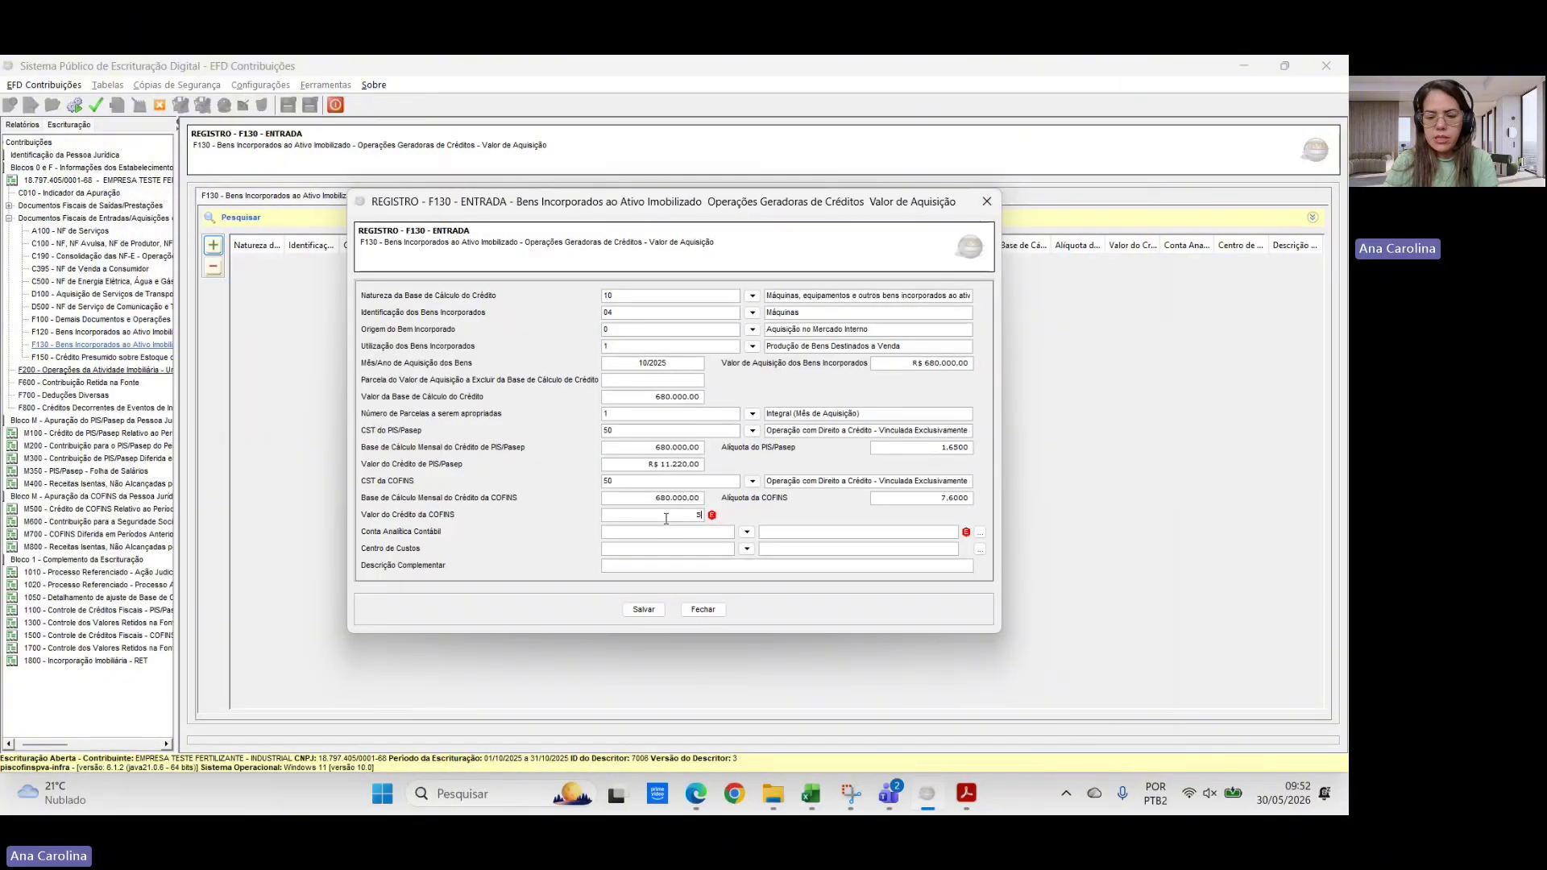
{"action": "type", "text": "1.680"}
{"action": "key", "text": "Tab"}
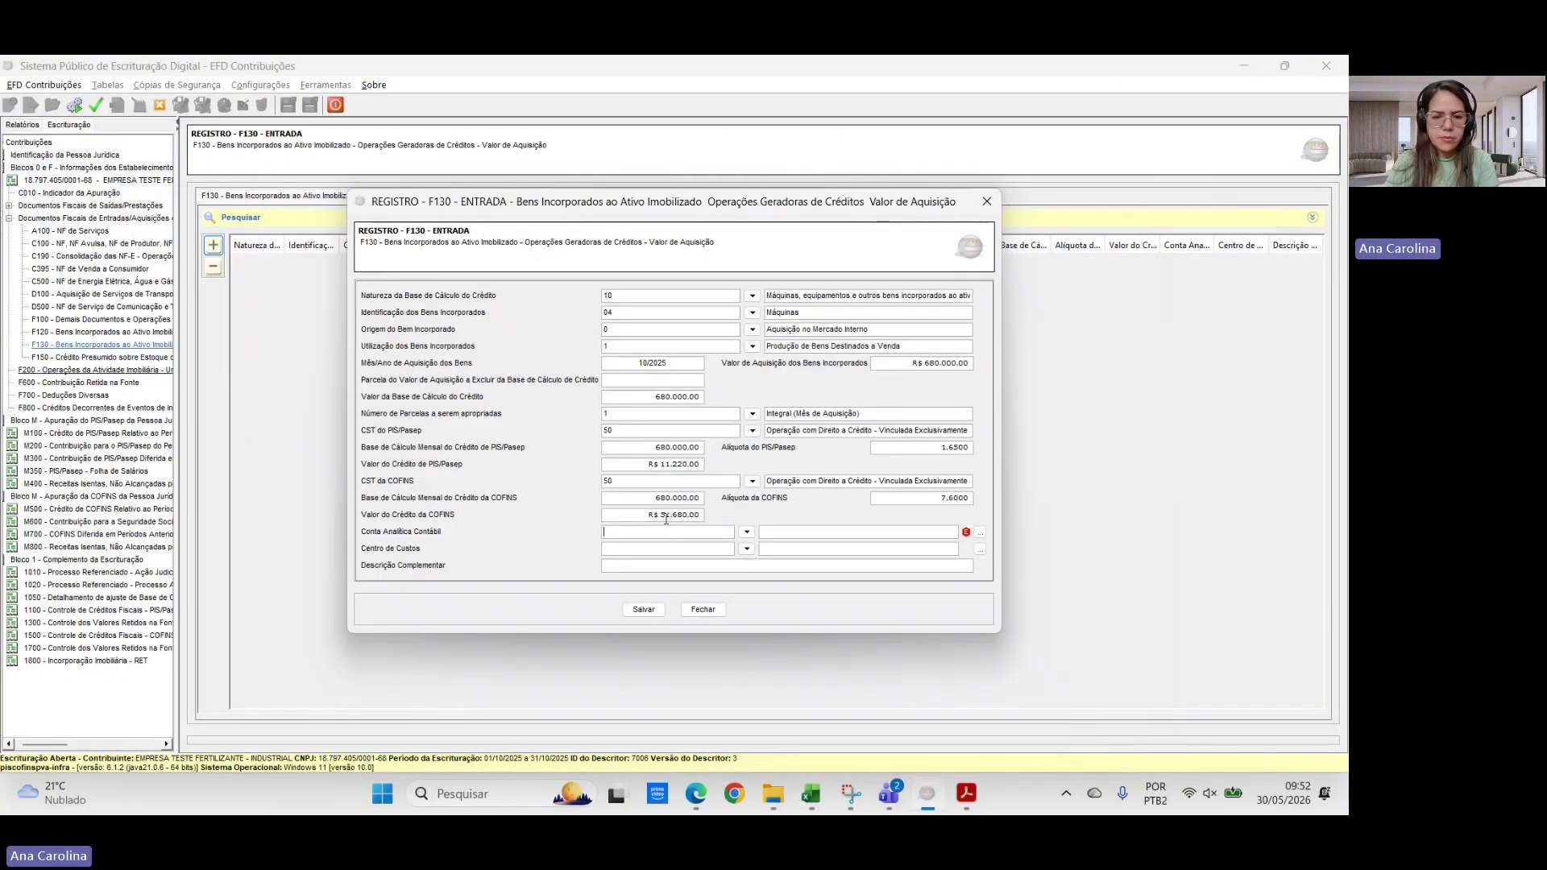
- Create a new 0500 chart-of-accounts entry for the Conta Analítica Contábil, with inclusion date 01/01/2025 and code 123
{"action": "left_click", "coordinate": [745, 533]}
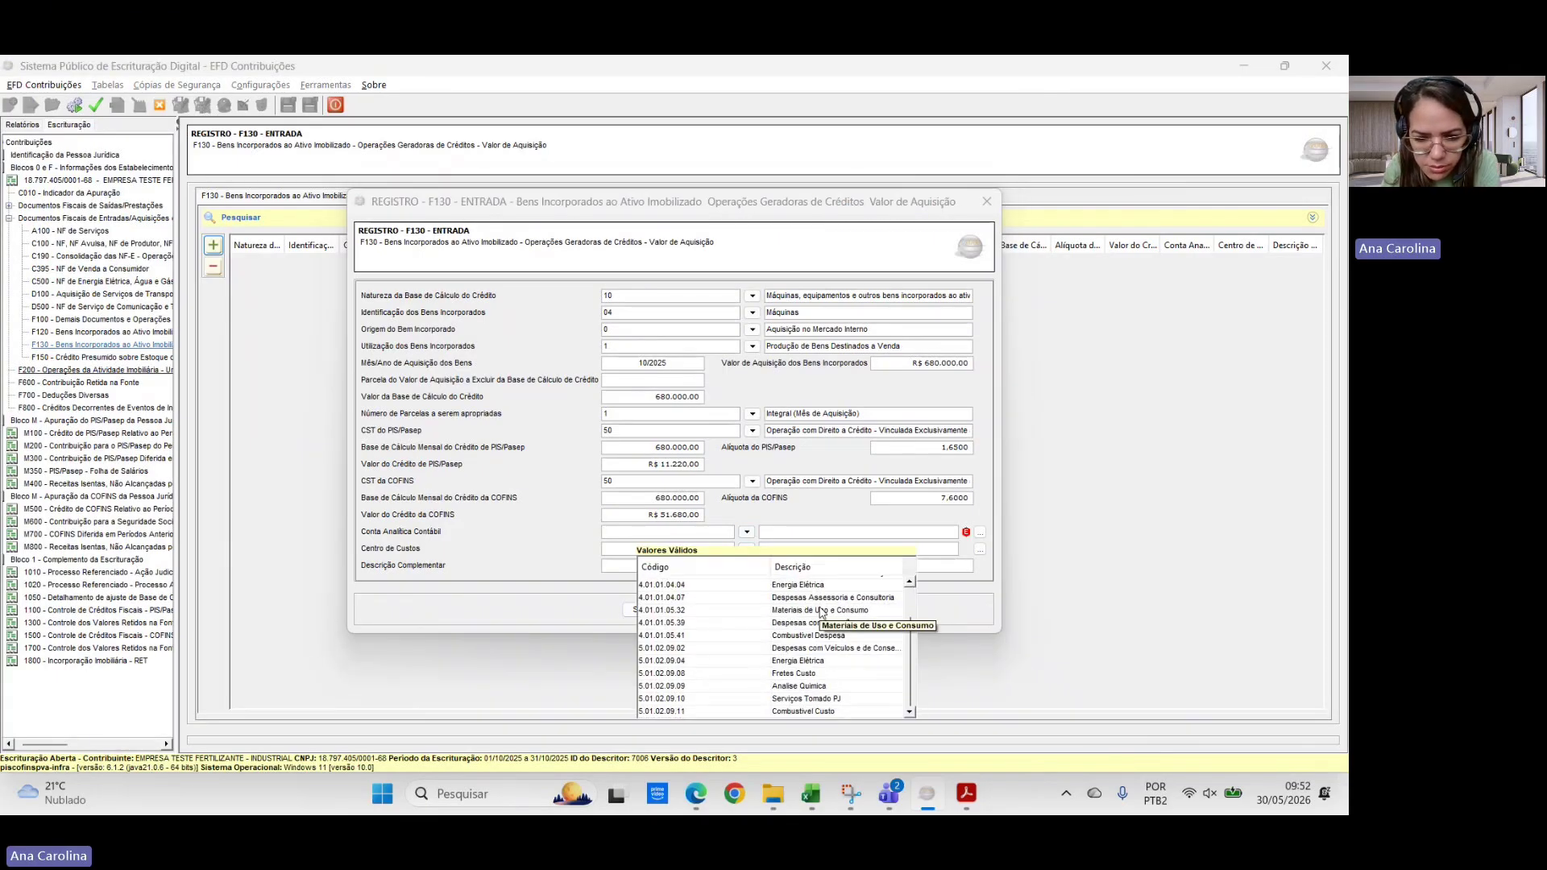
{"action": "left_click", "coordinate": [792, 526]}
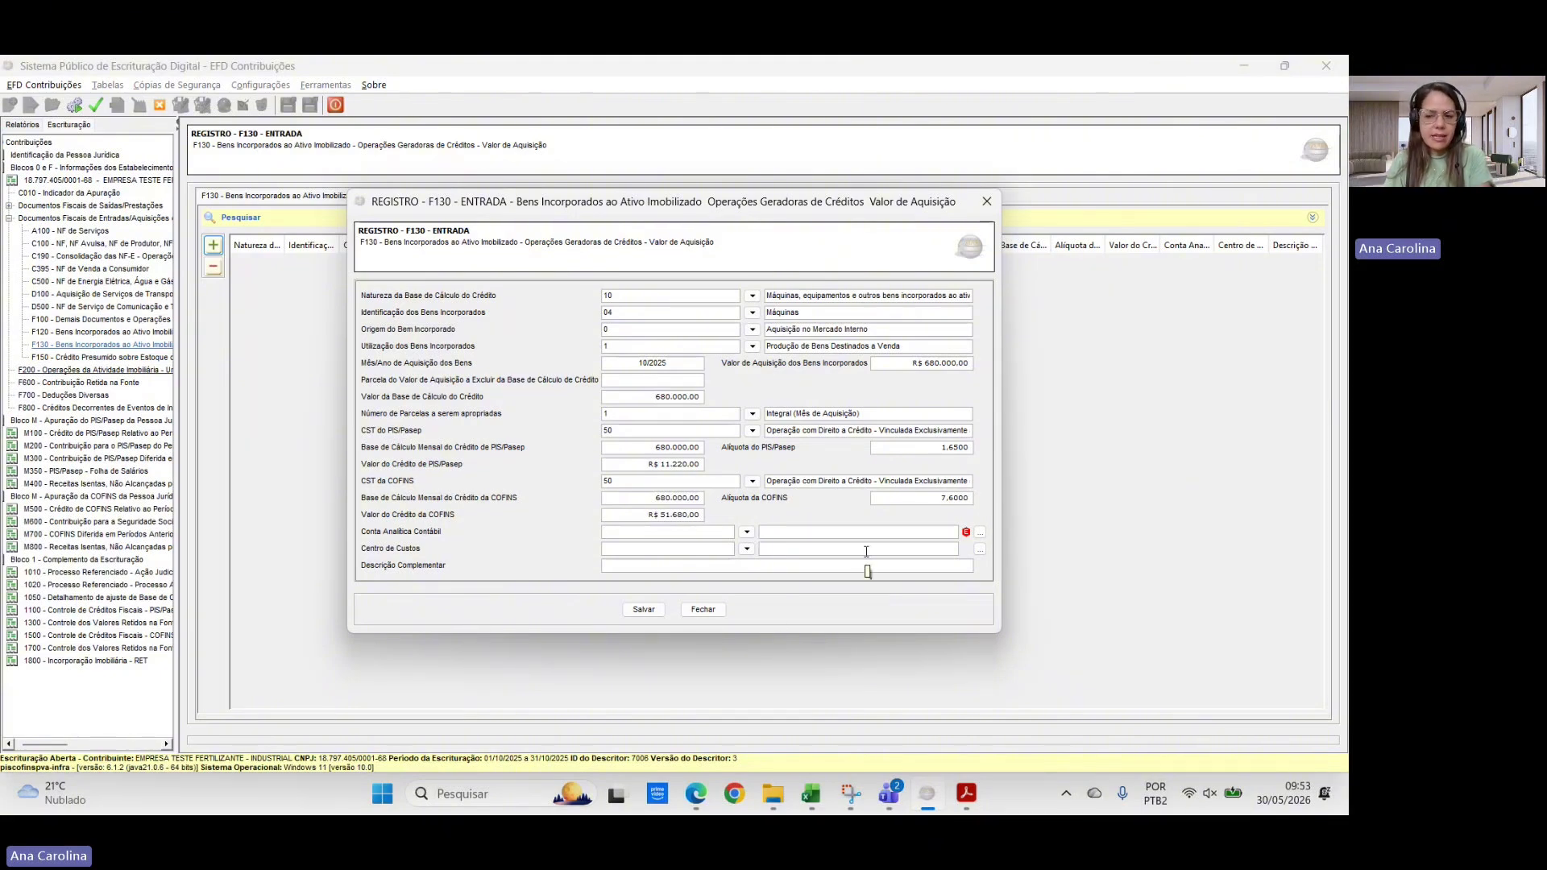
{"action": "left_click", "coordinate": [980, 532]}
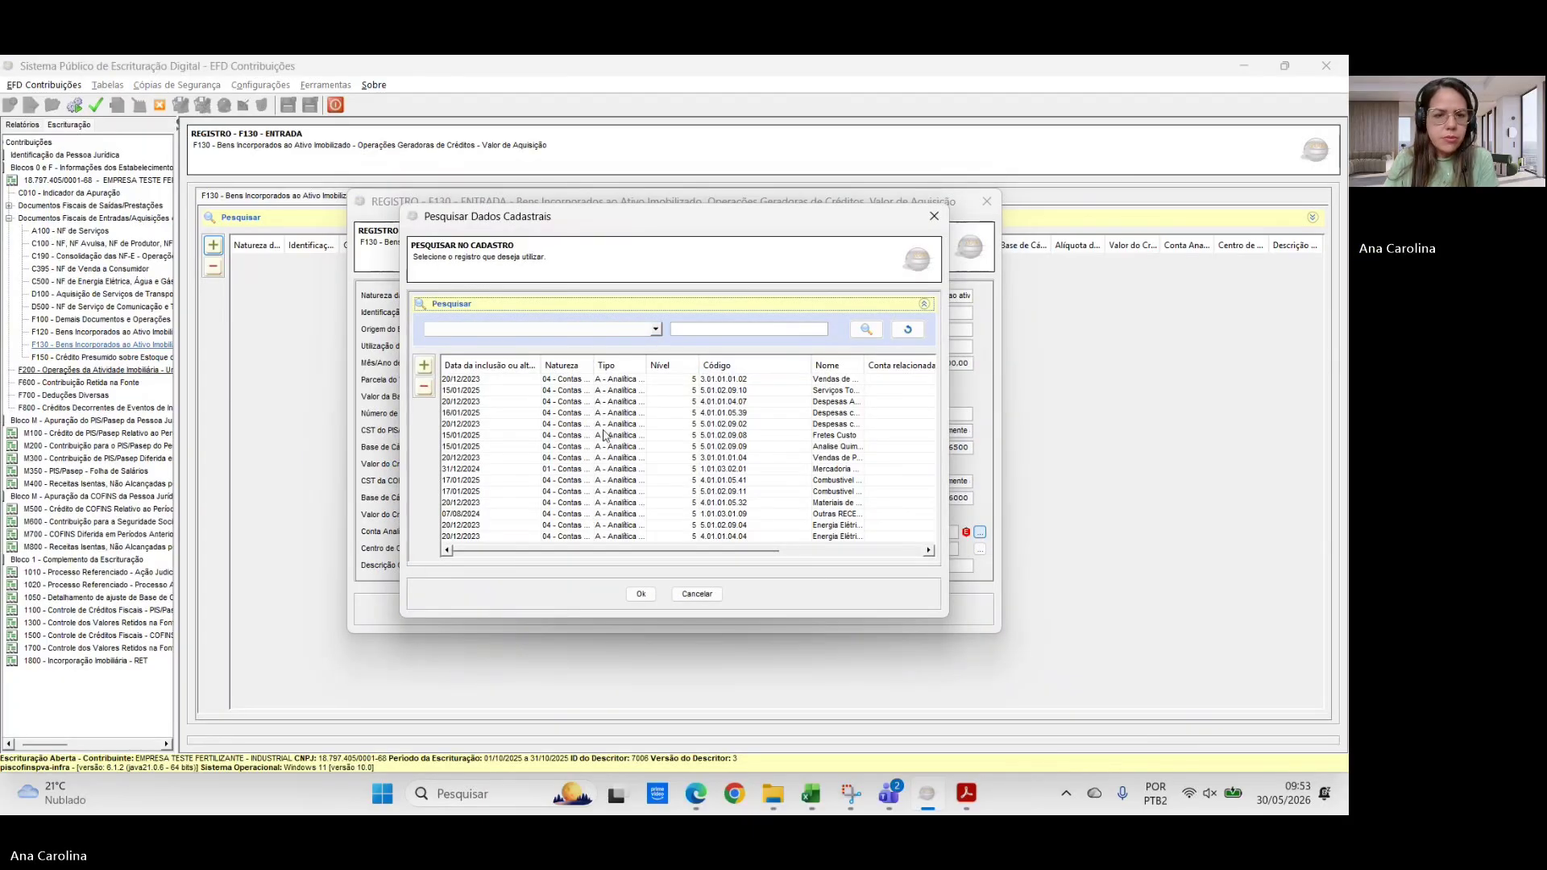
{"action": "left_click", "coordinate": [424, 365]}
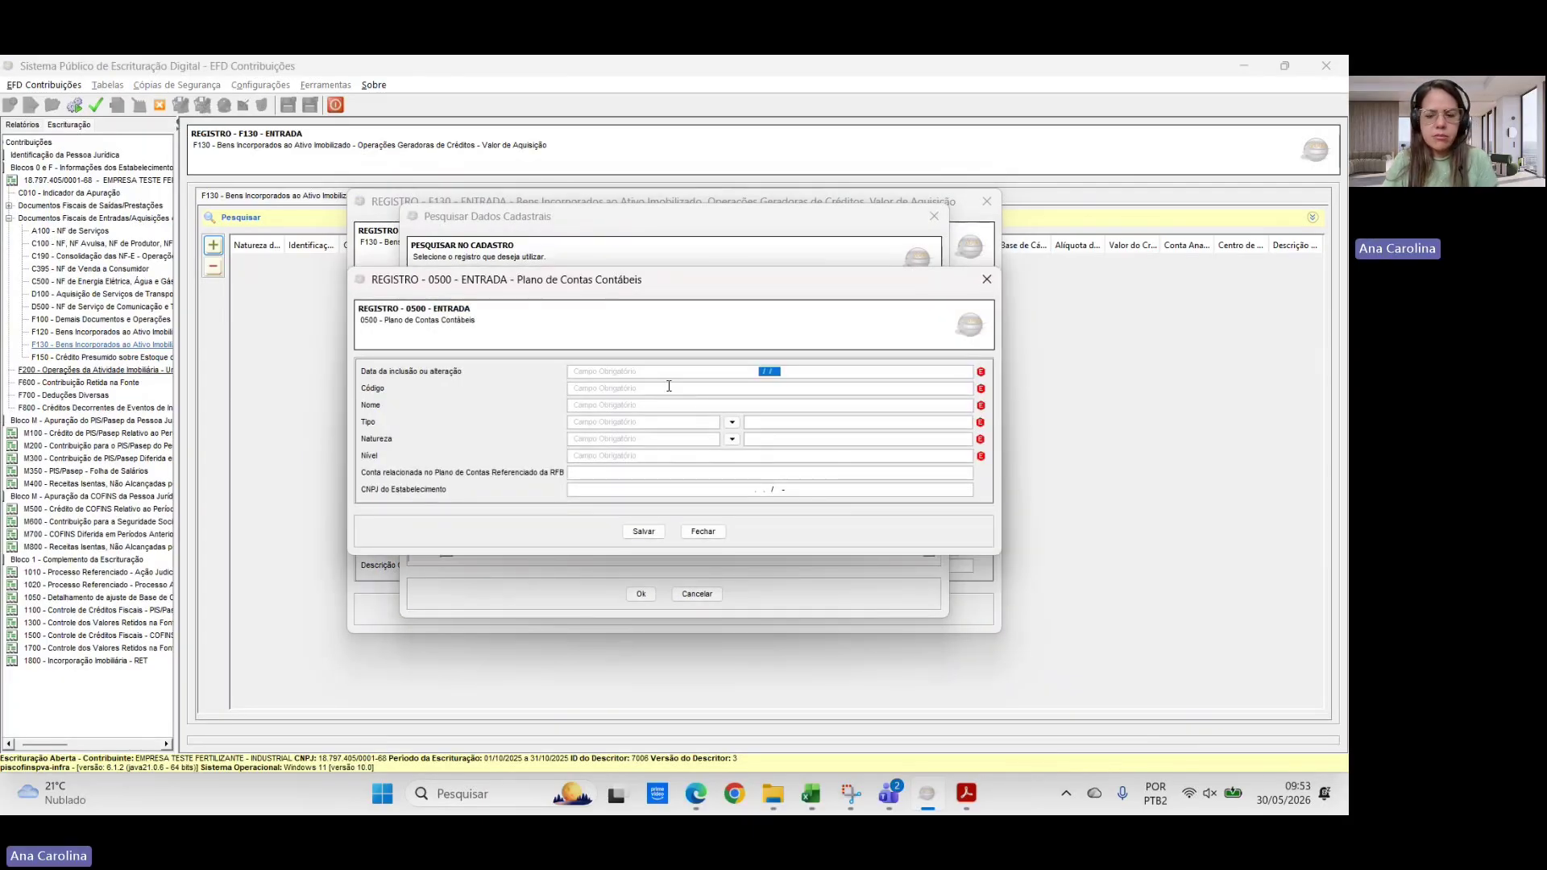
{"action": "type", "text": "01012025"}
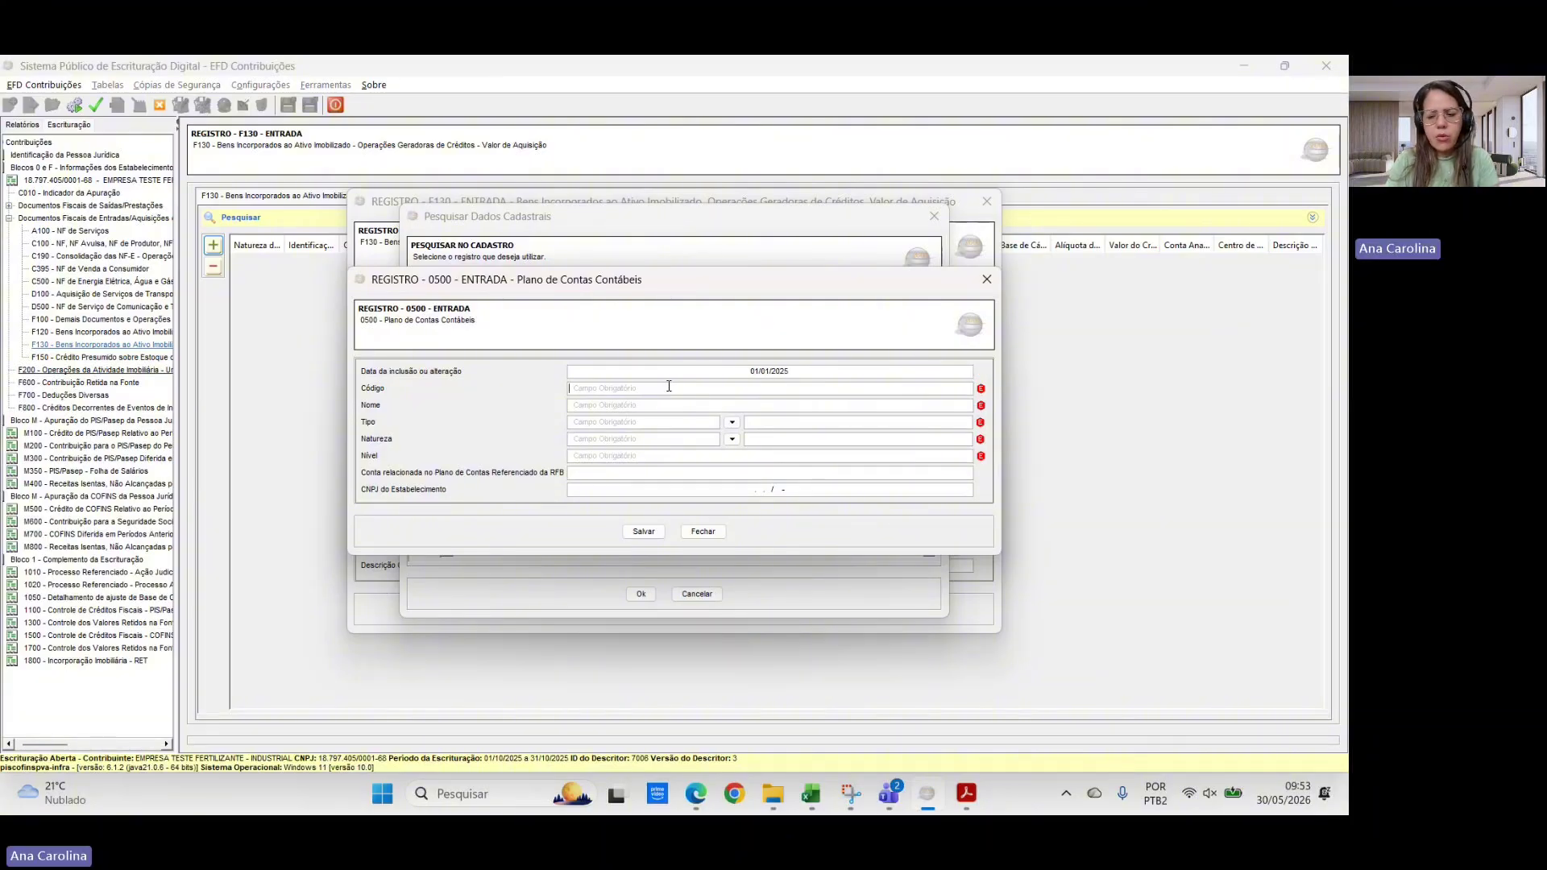
{"action": "type", "text": "123"}
{"action": "key", "text": "Tab"}
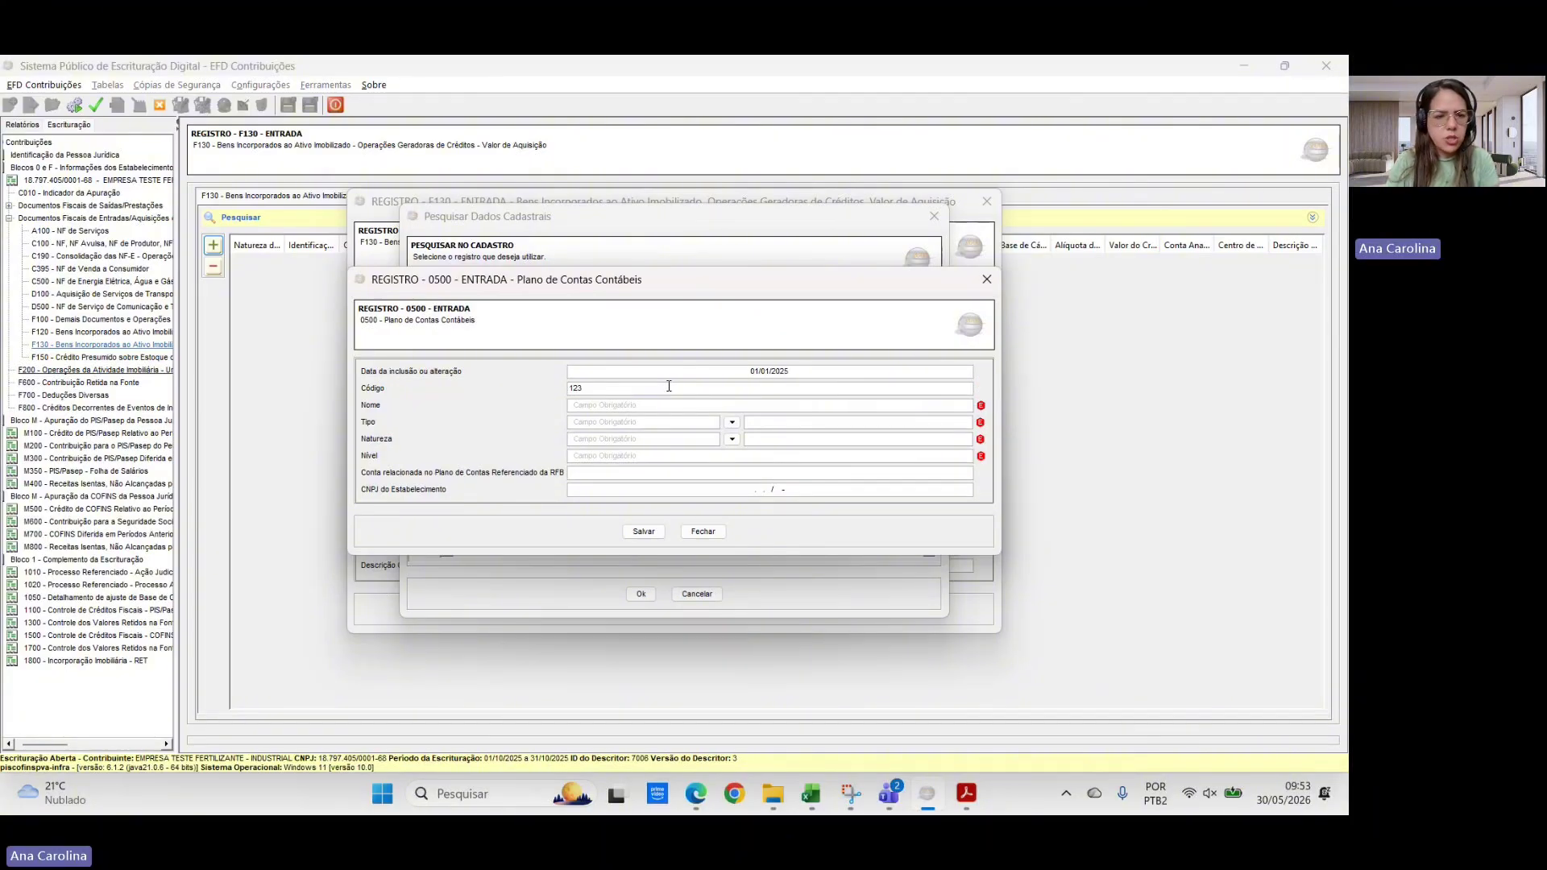
- Name the new account MAQUINAS E EQUIPAMENTOS FABRICA
{"action": "type", "text": "MAQUINAS E Q"}
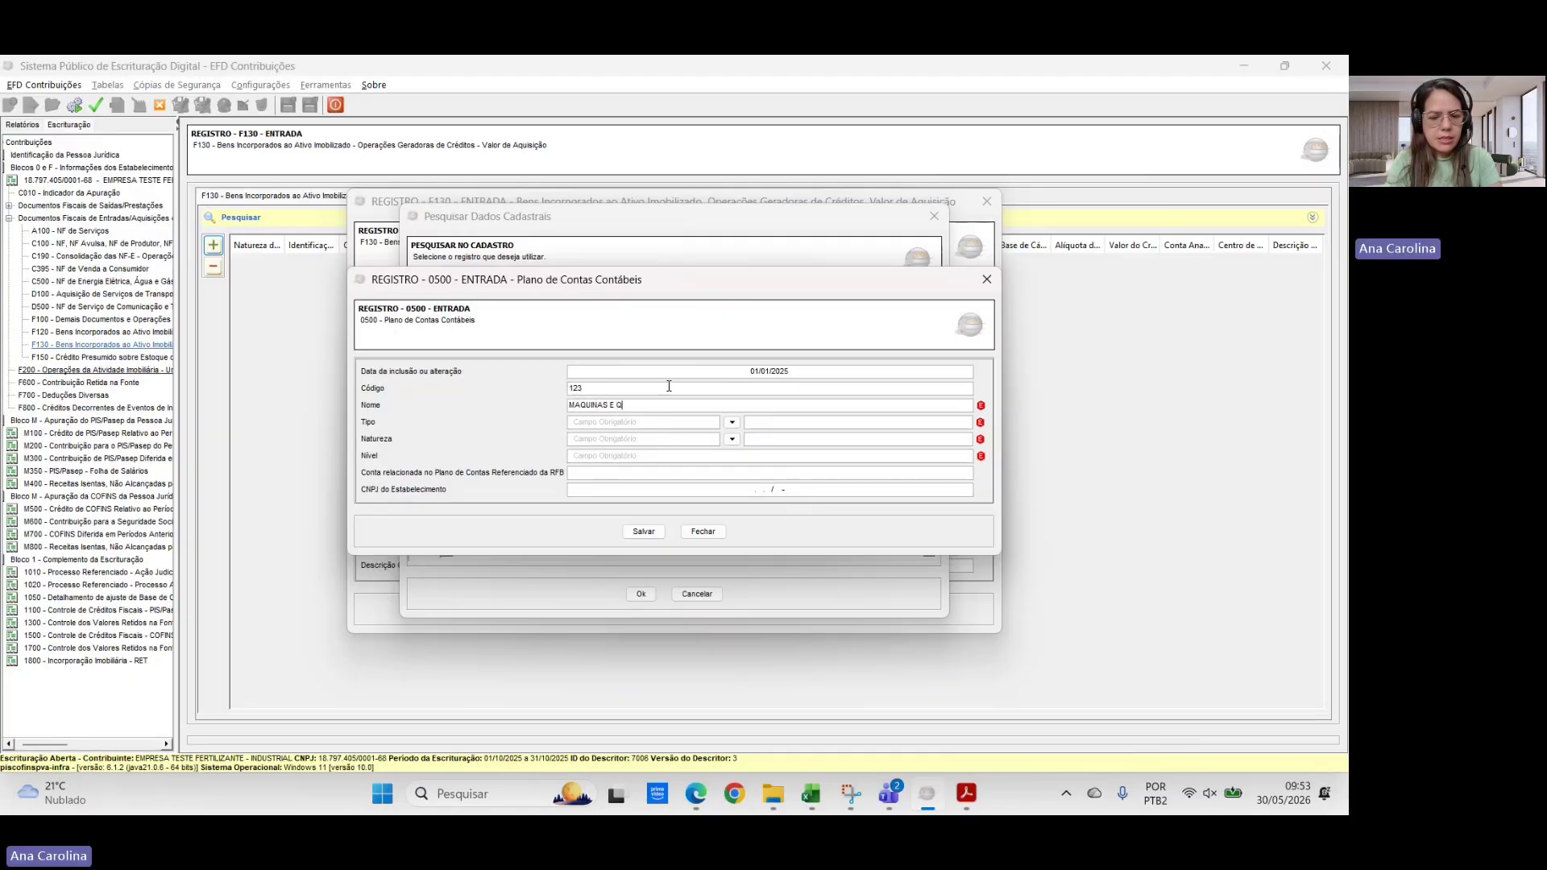
{"action": "key", "text": "BackSpace"}
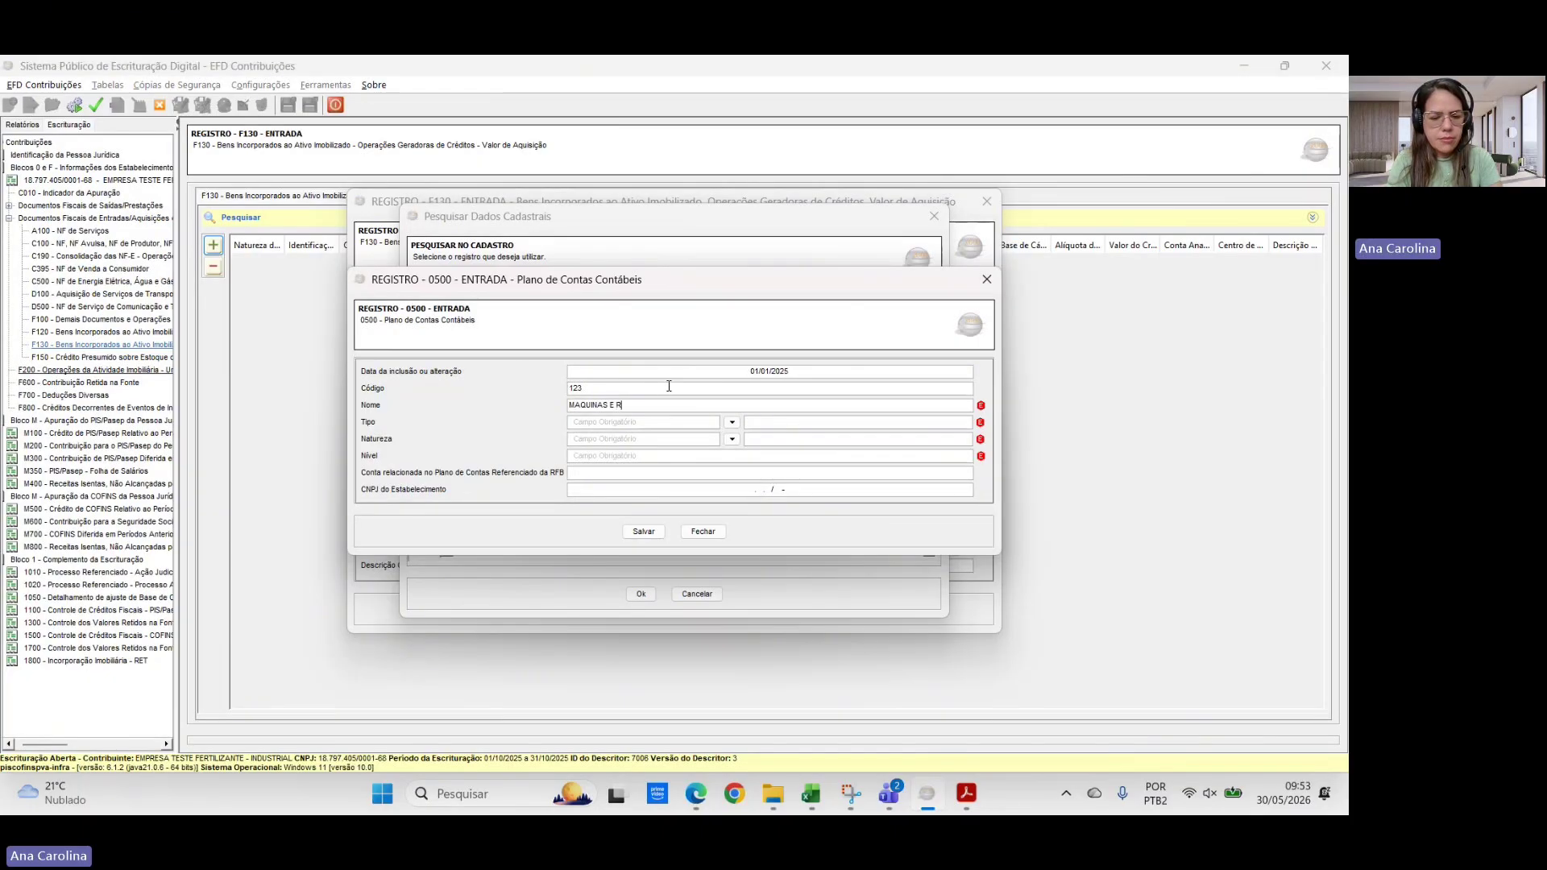
{"action": "type", "text": "EQUIPAMEN"}
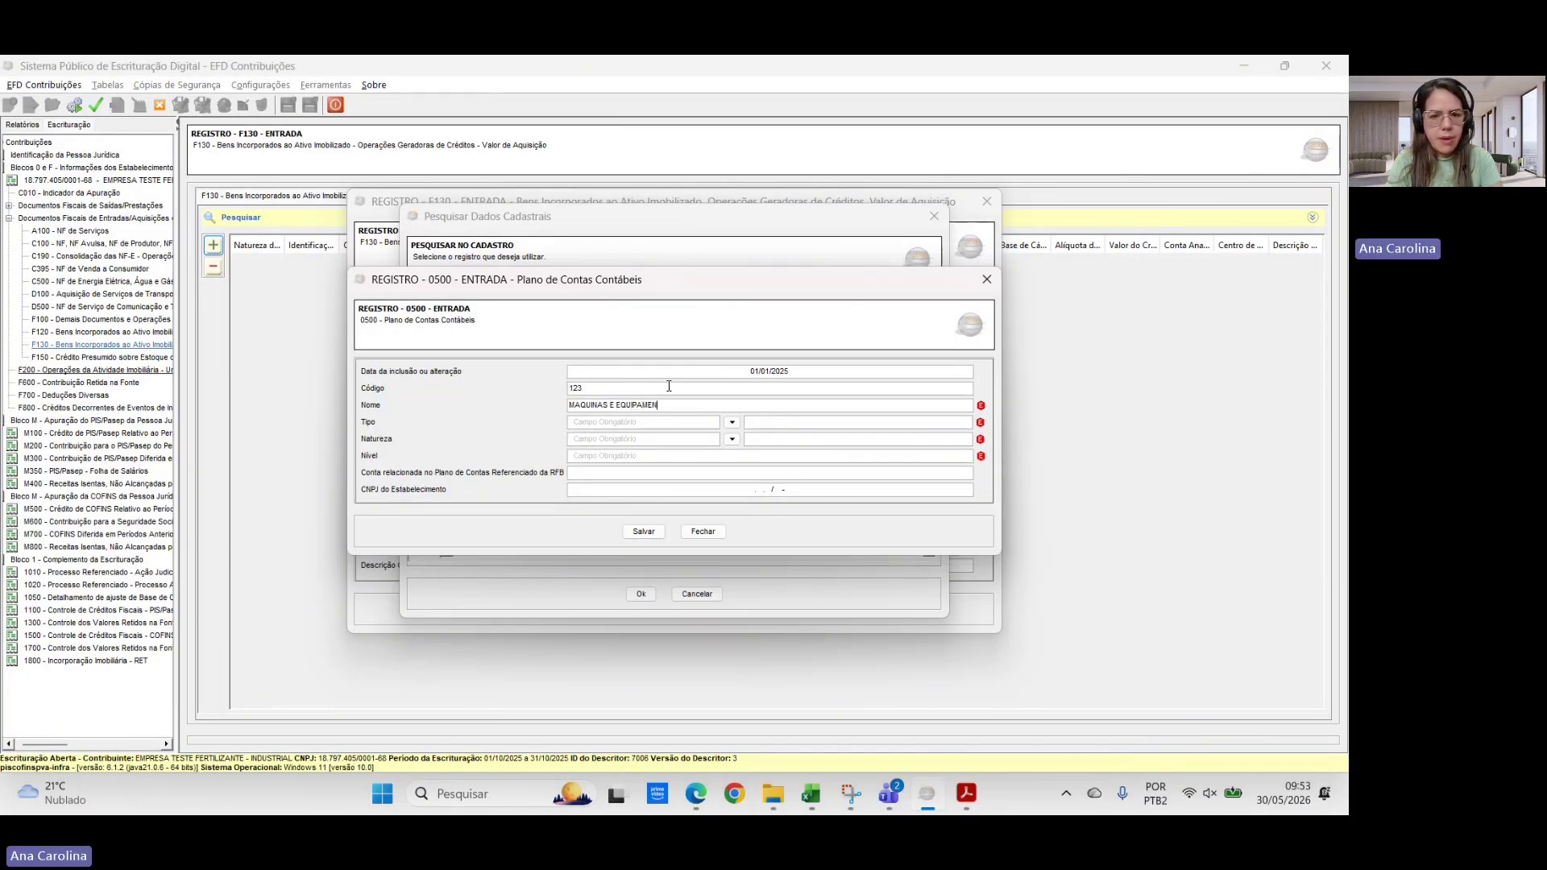
{"action": "type", "text": "TOS FABRICA"}
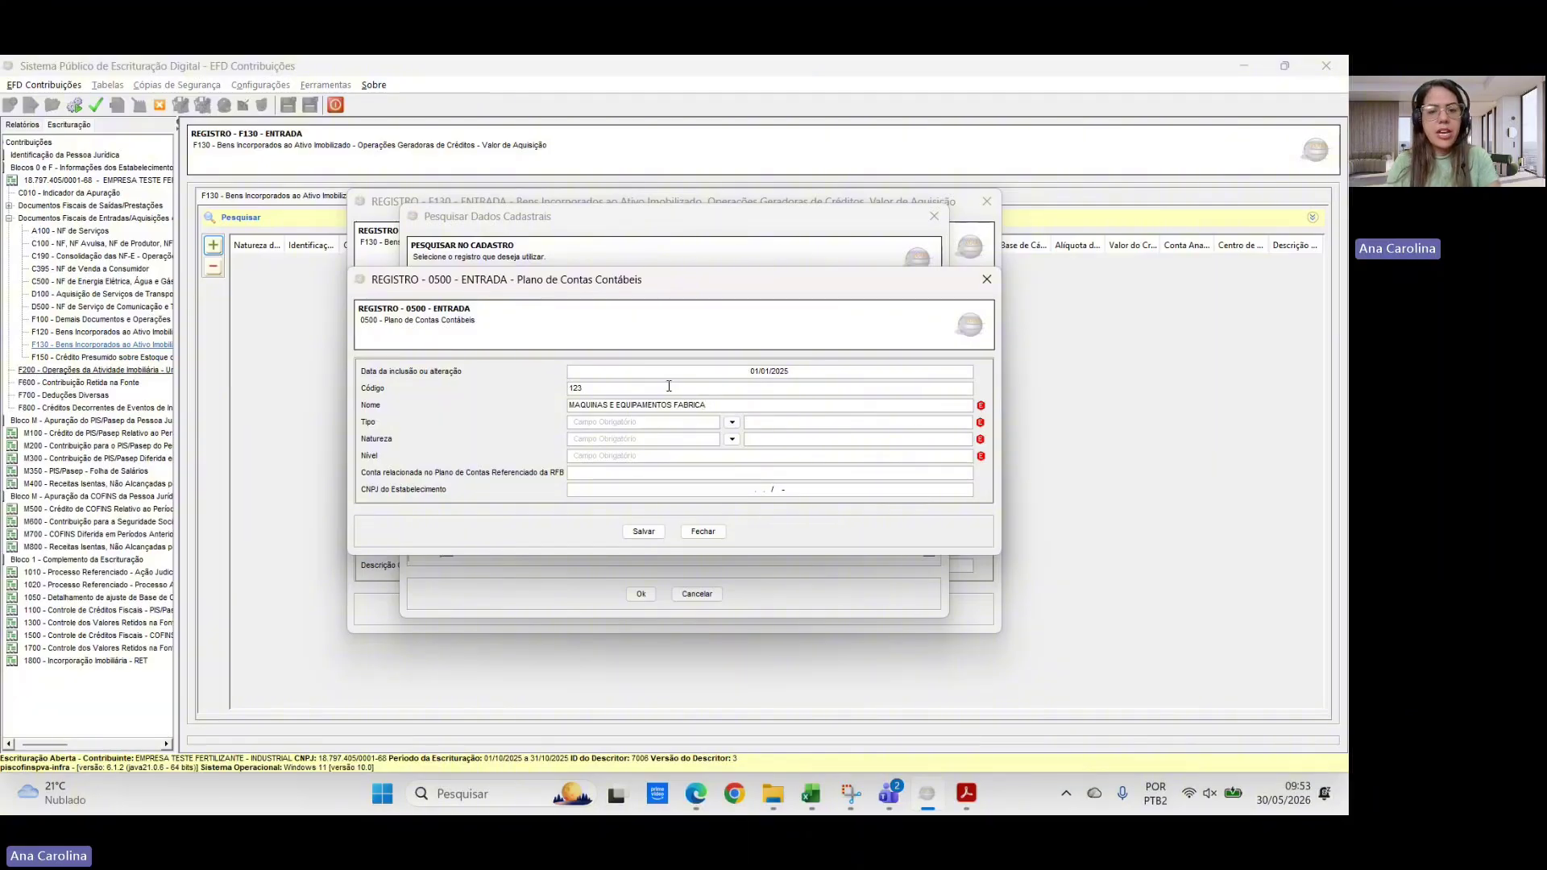
{"action": "key", "text": "Tab"}
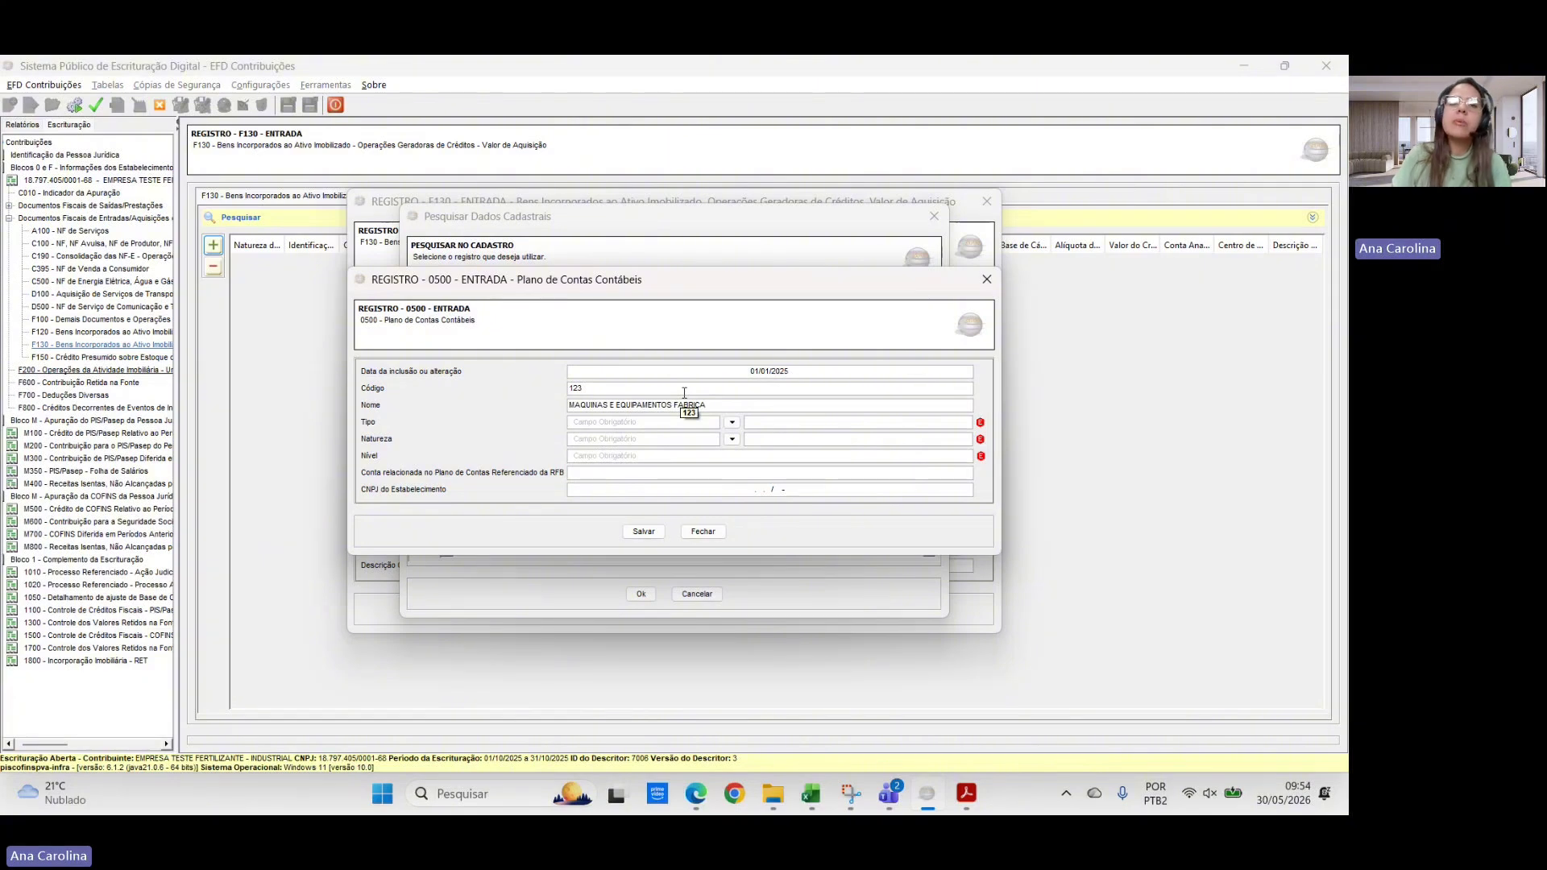
- Save the account with type A Analítica, nature 01 Contas de ativo and level 5, and assign it to the F130 record
{"action": "left_click", "coordinate": [732, 422]}
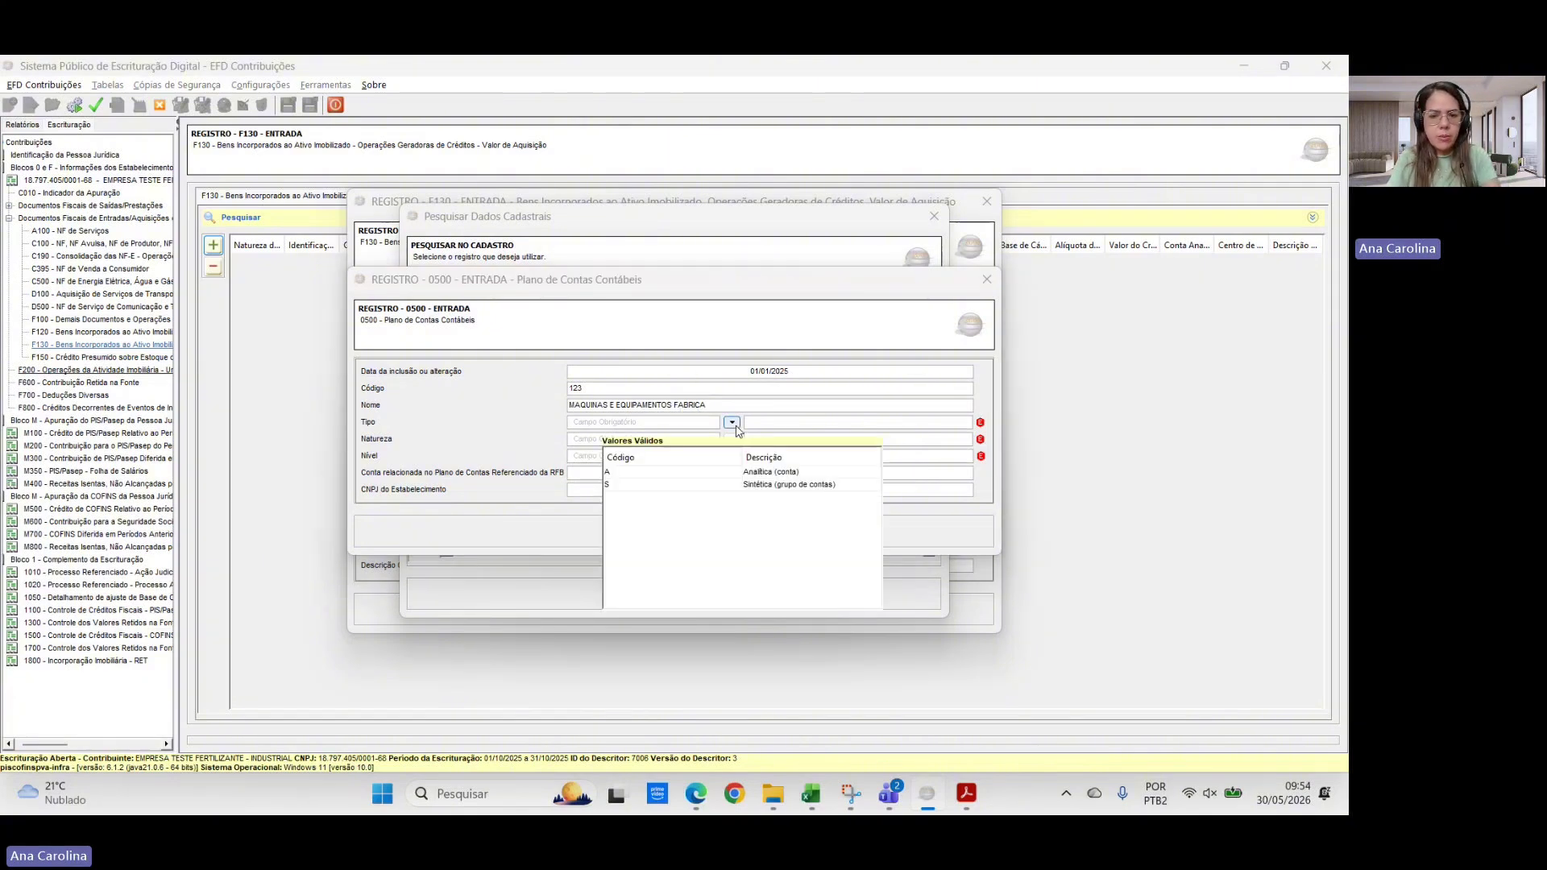
{"action": "left_click", "coordinate": [754, 472]}
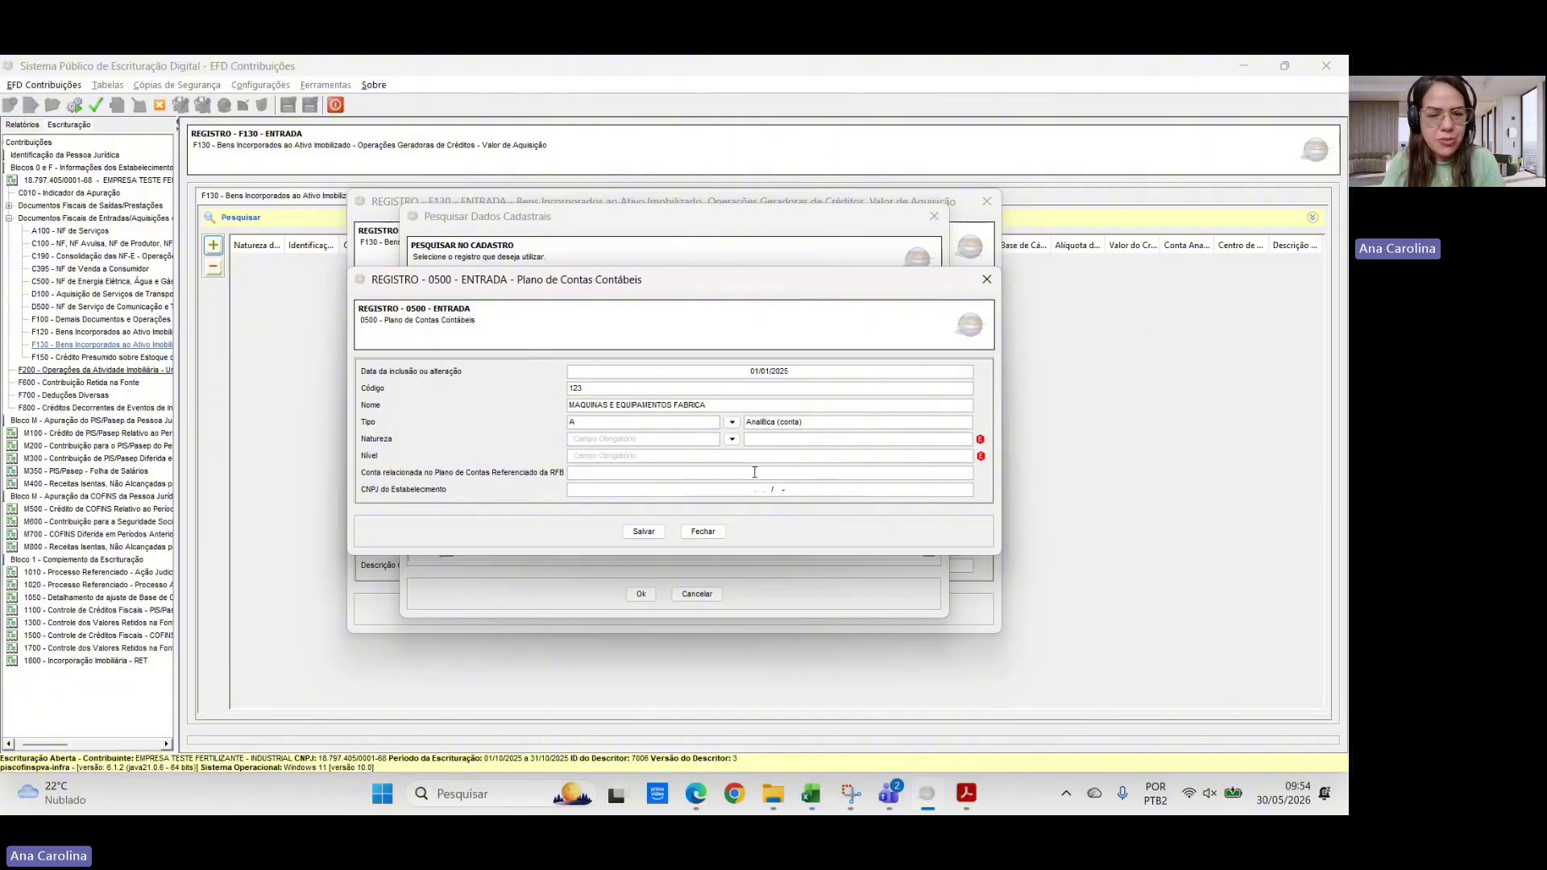
{"action": "left_click", "coordinate": [732, 439]}
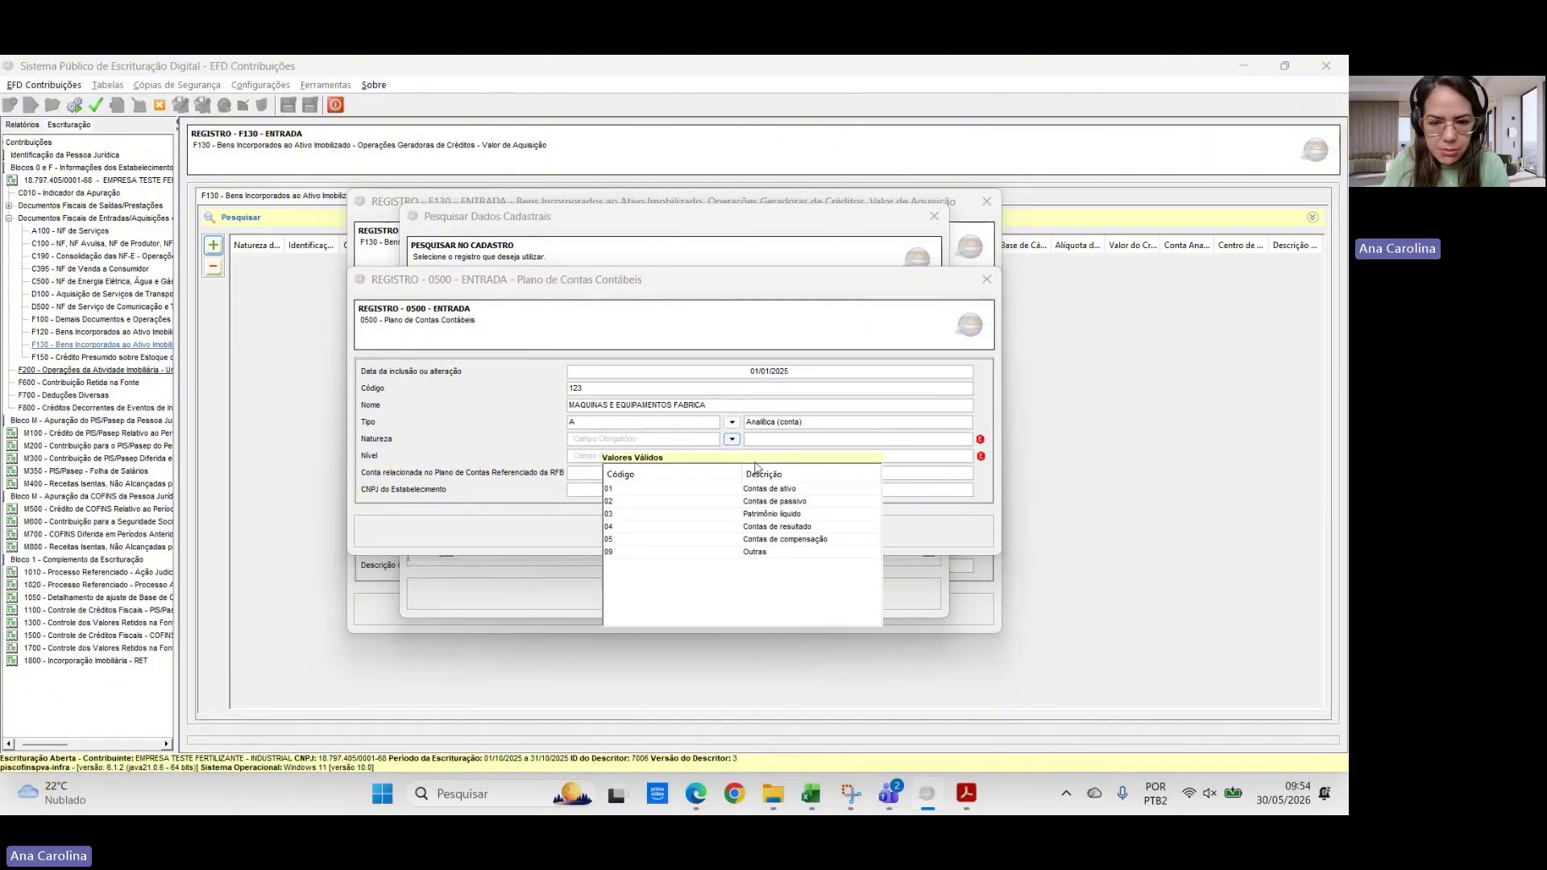
{"action": "left_click", "coordinate": [770, 488]}
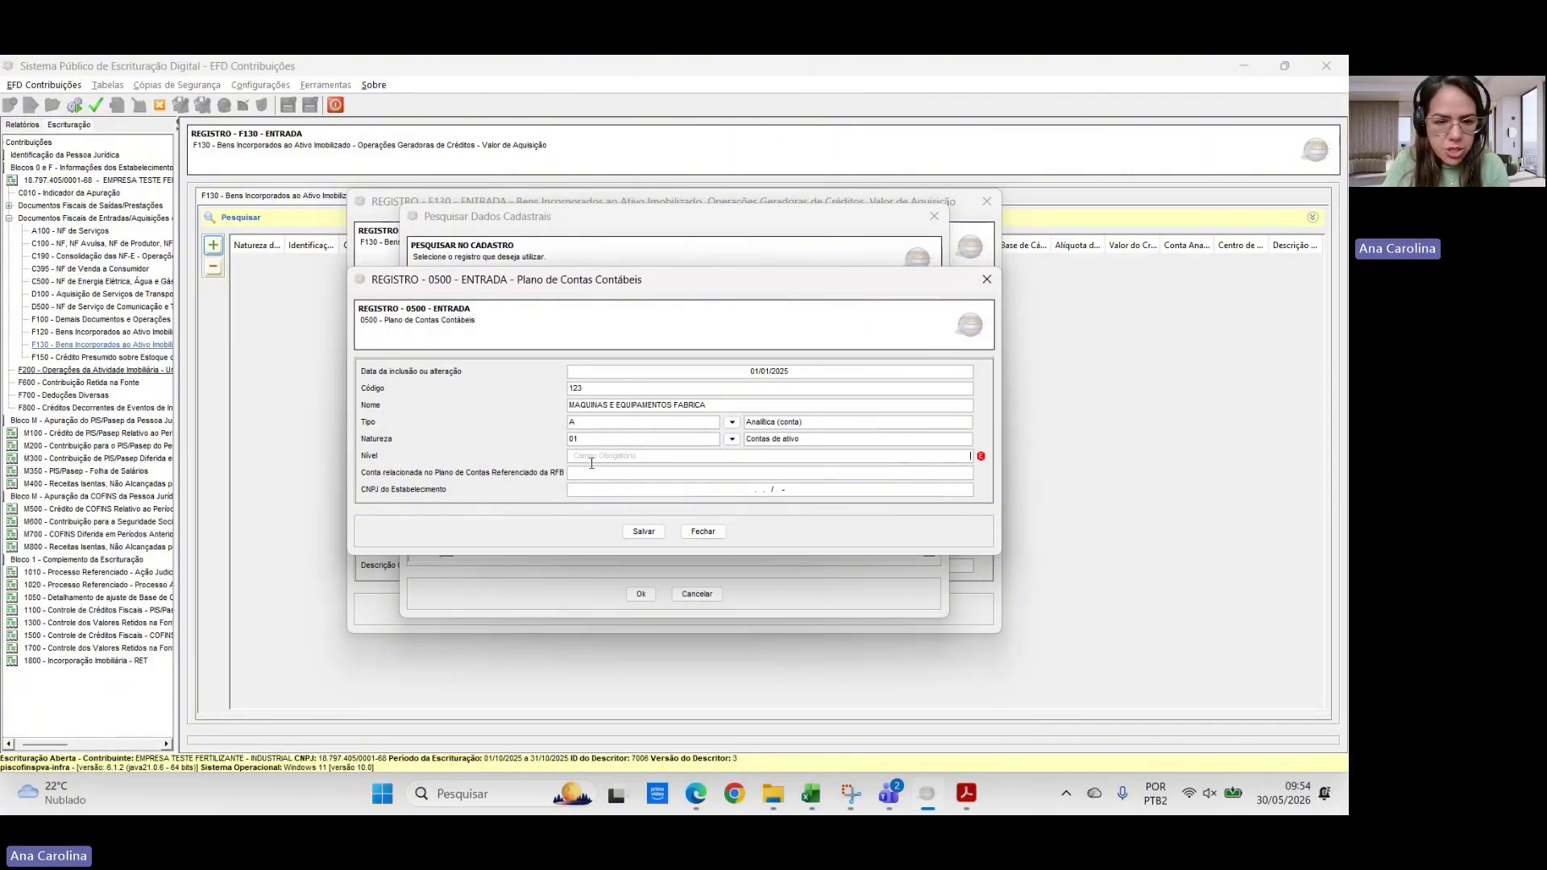
{"action": "type", "text": "5"}
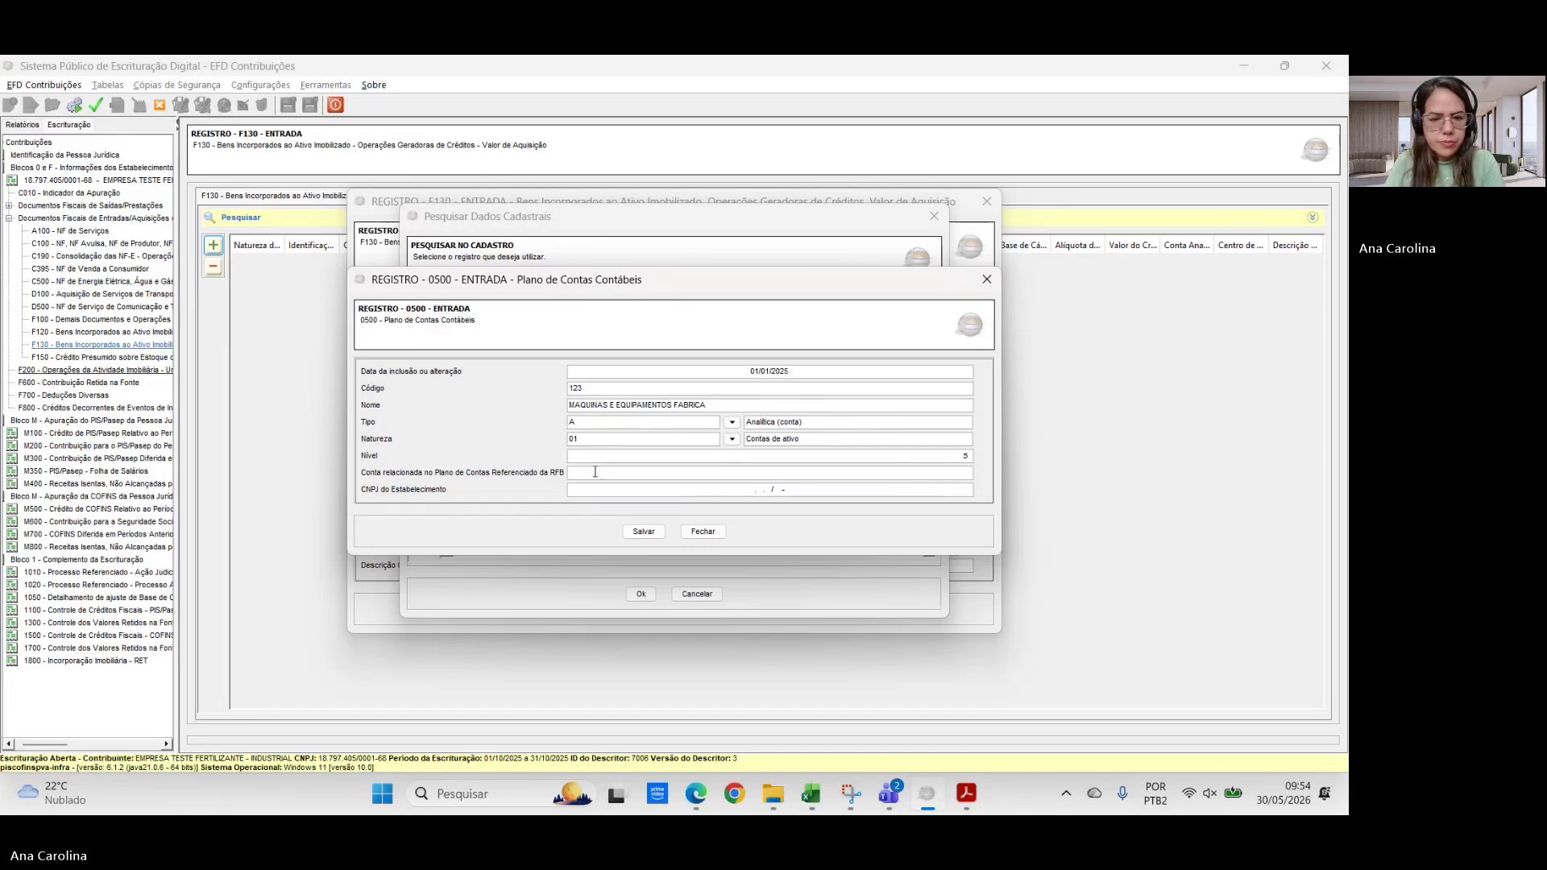
{"action": "left_click", "coordinate": [637, 535]}
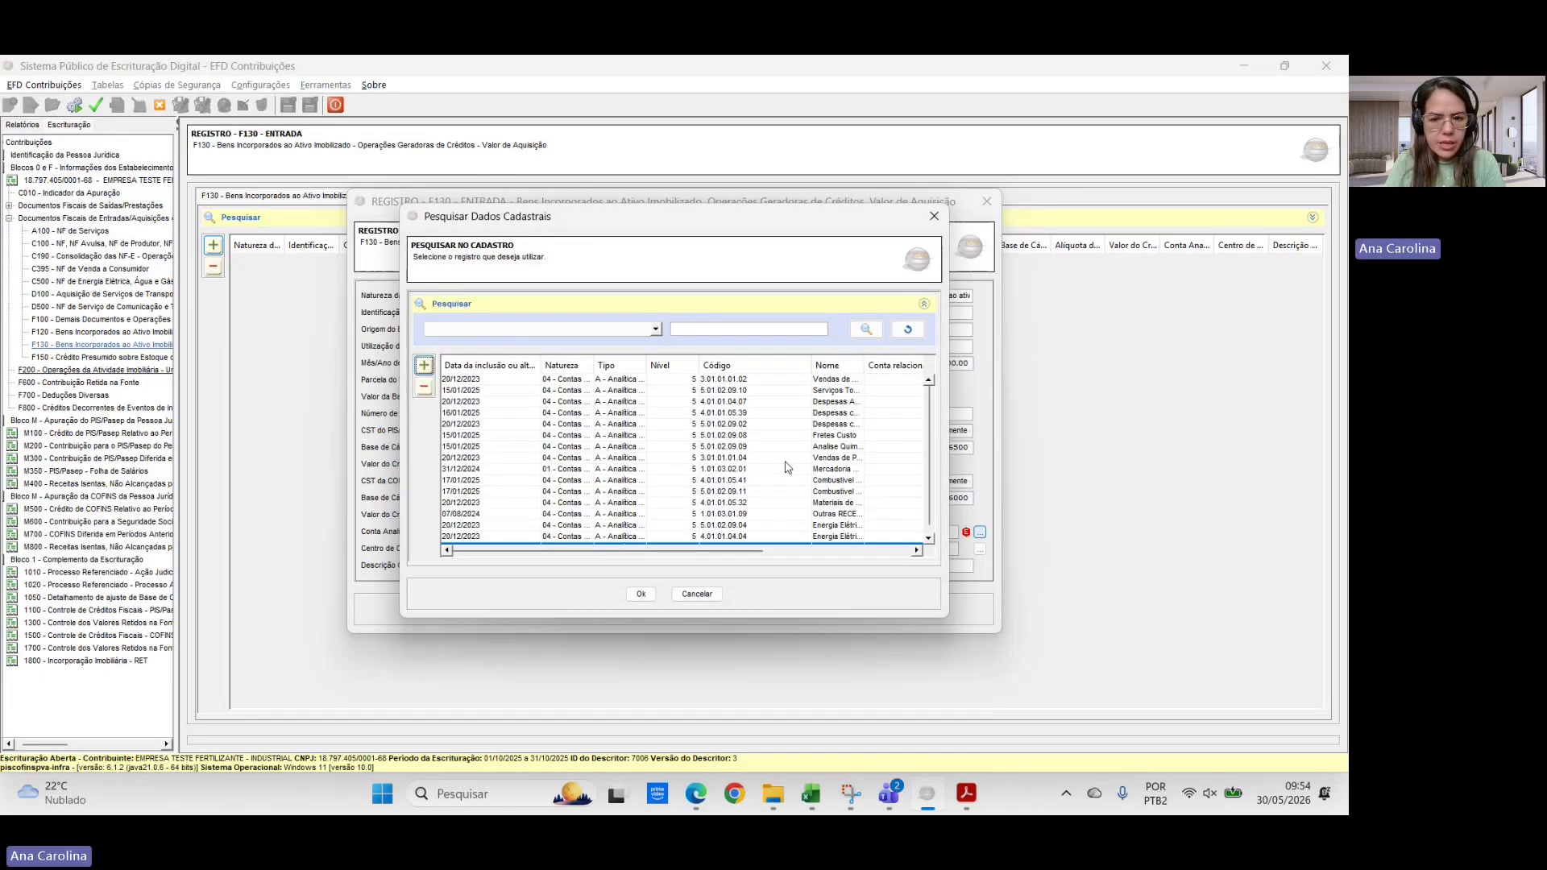
{"action": "left_click", "coordinate": [641, 594]}
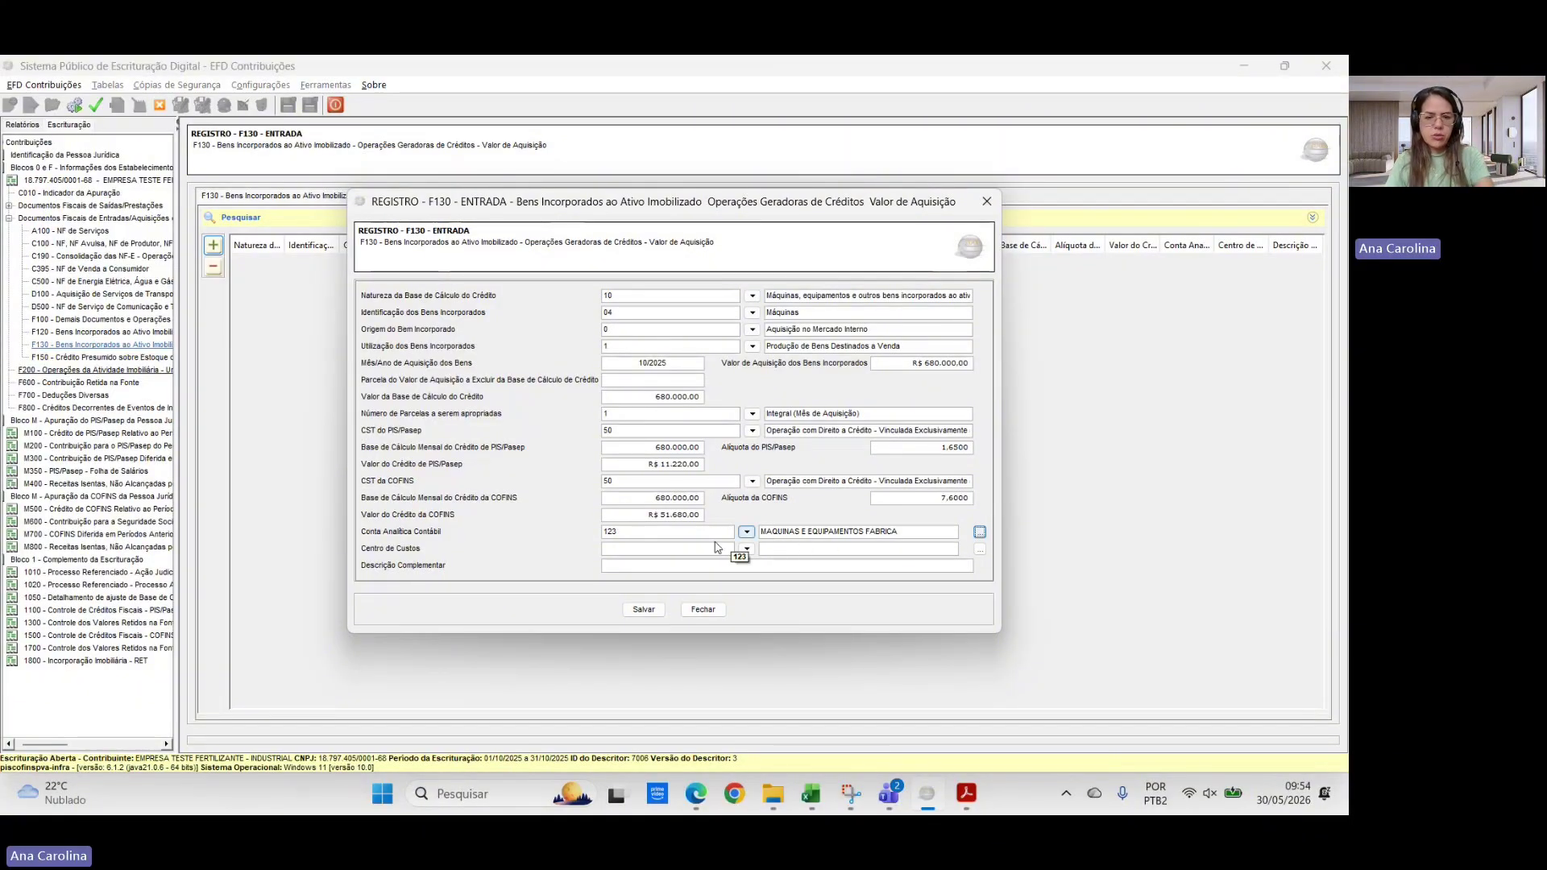
- Save the F130 record, read items 5.1 to 5.3 in the activity PDF, and return to EFD Contribuições
{"action": "left_click", "coordinate": [644, 610]}
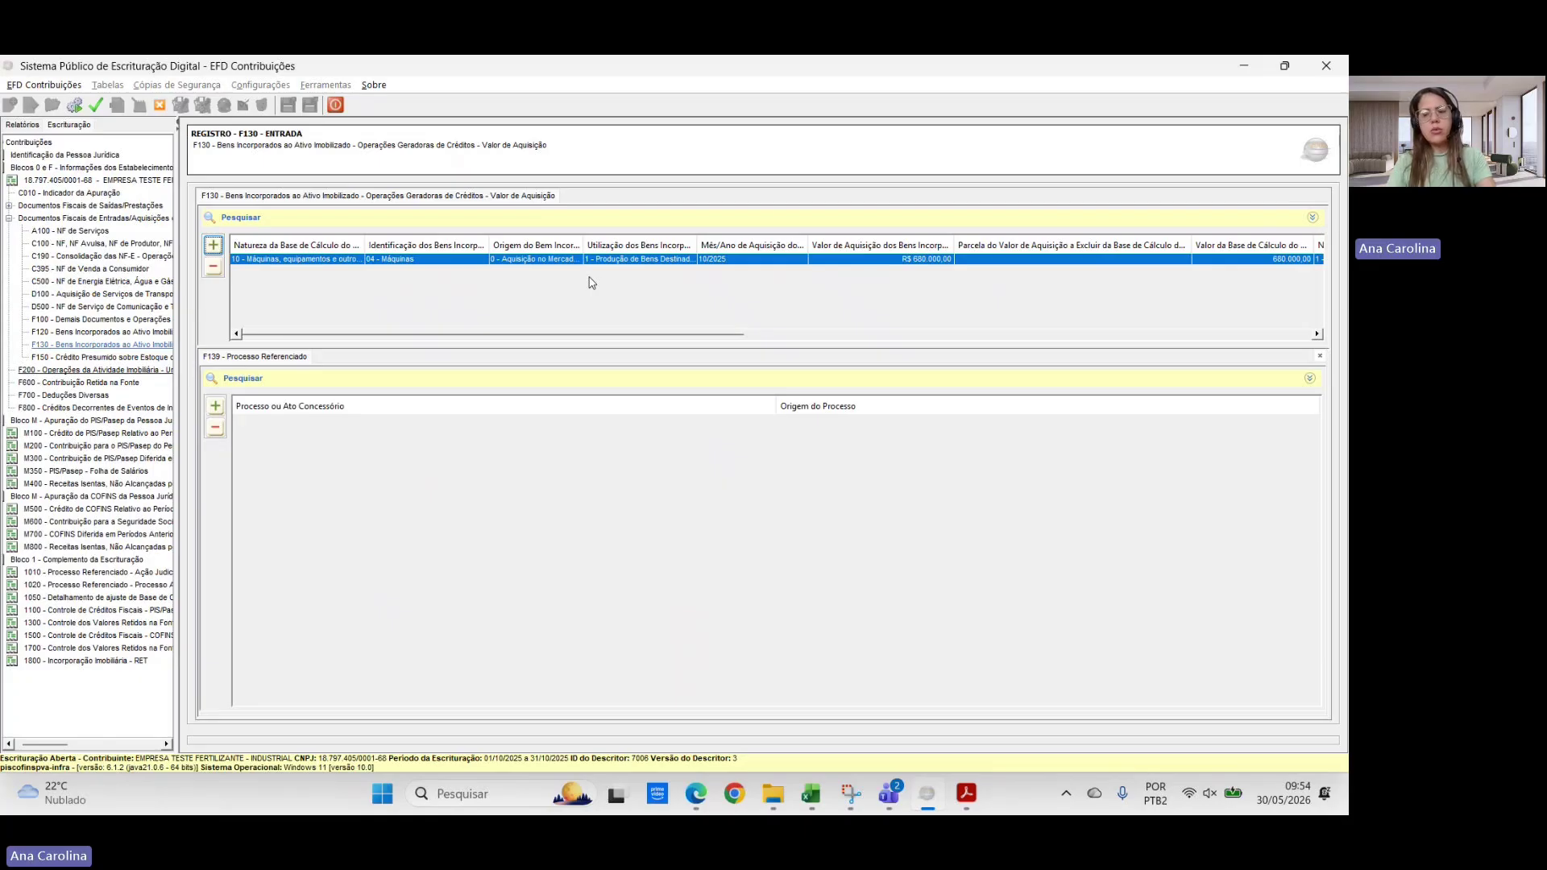
{"action": "left_click", "coordinate": [971, 800]}
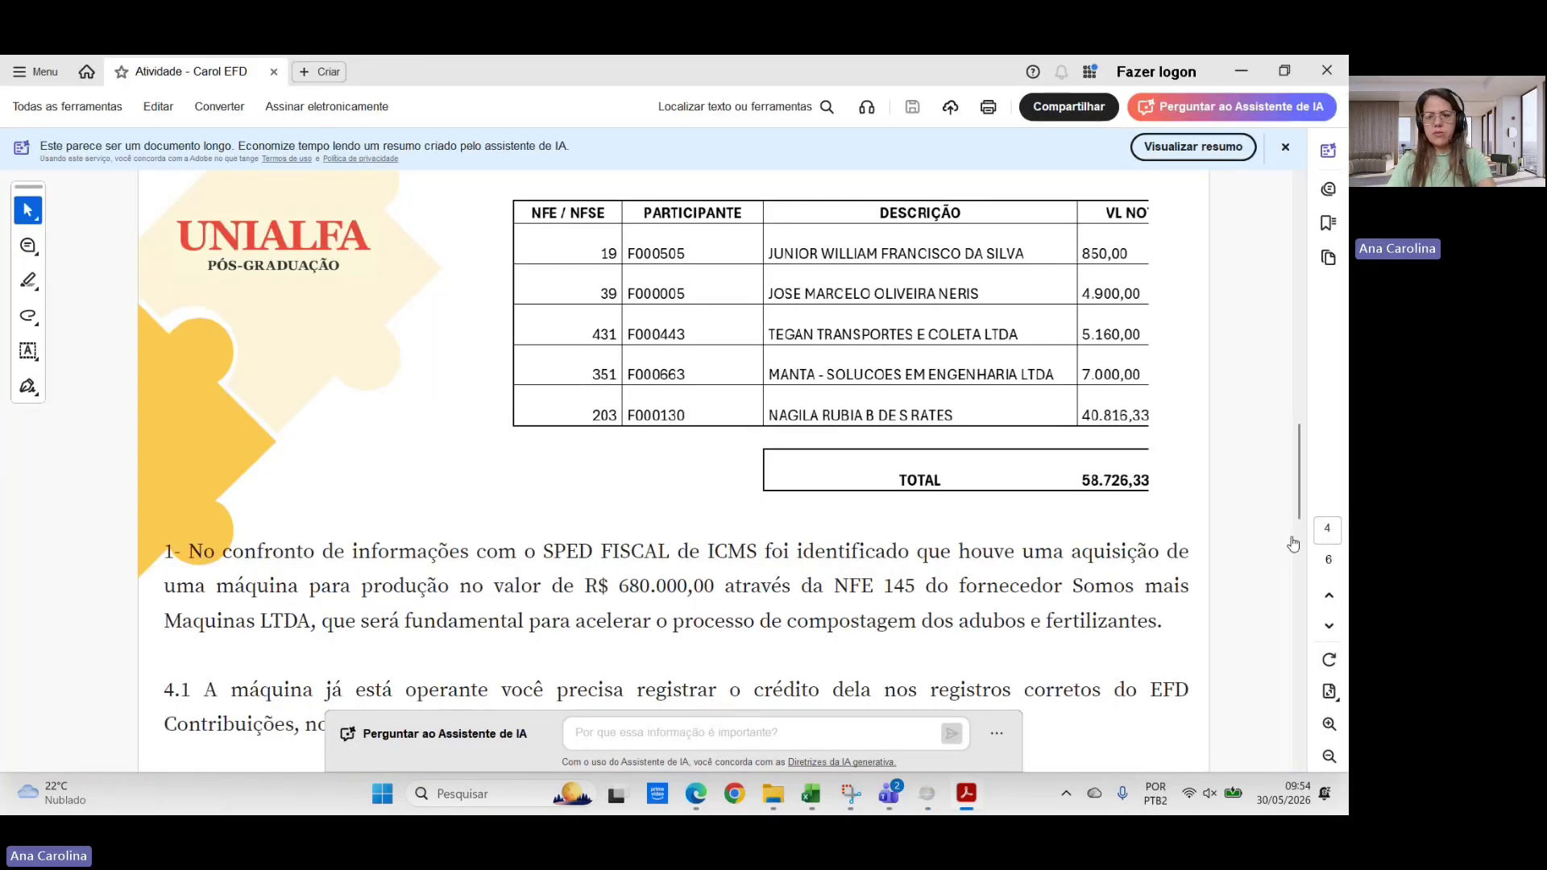
{"action": "left_click", "coordinate": [1329, 627]}
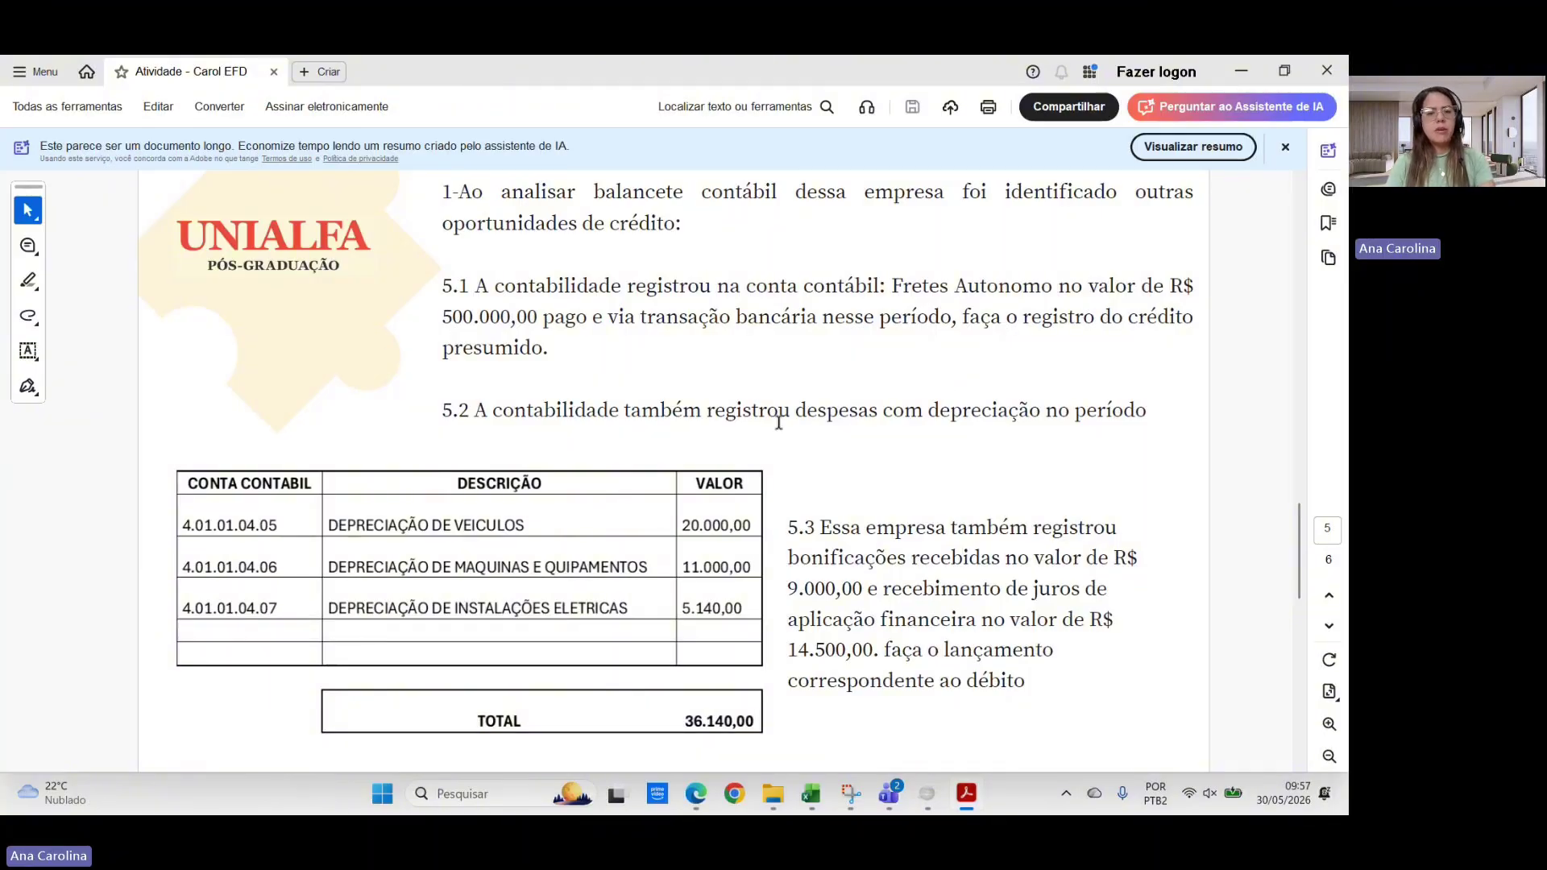
{"action": "key", "text": "alt+Tab"}
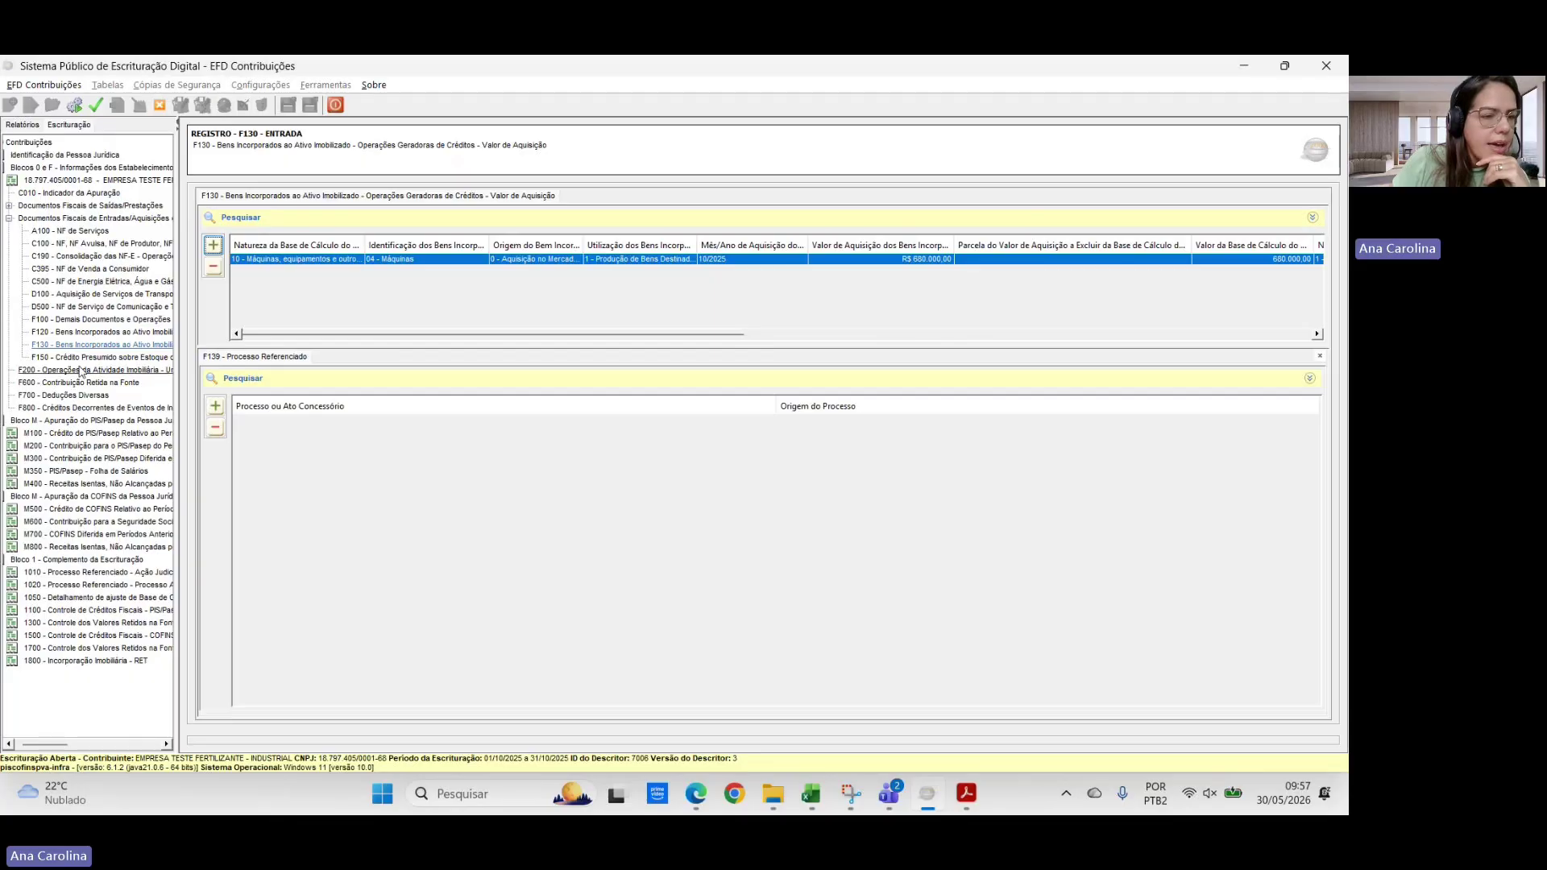
{"action": "left_click", "coordinate": [121, 320]}
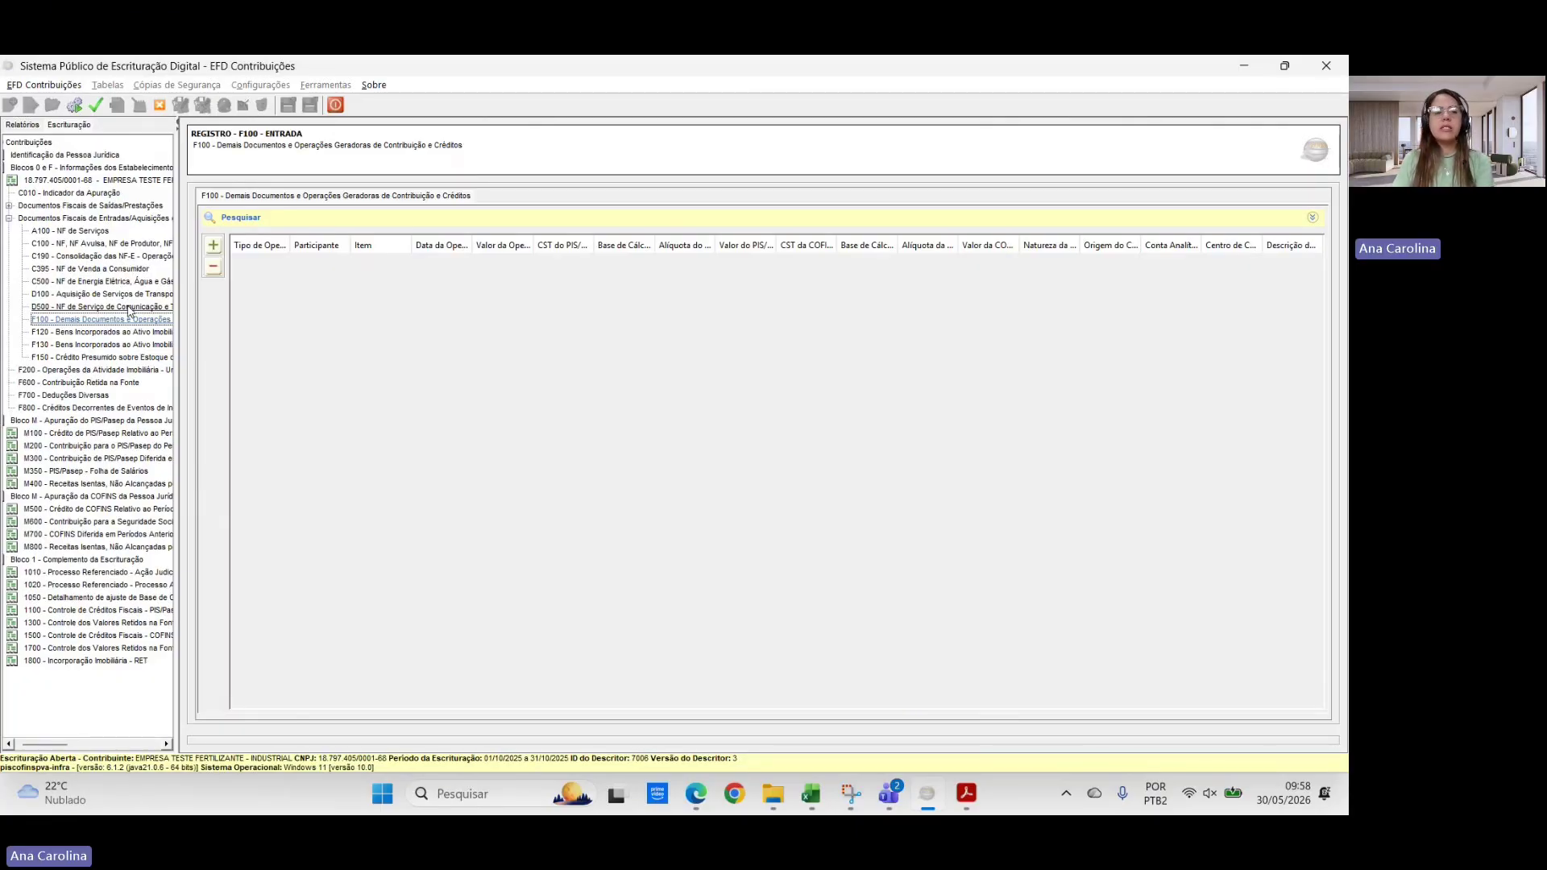
{"action": "left_click", "coordinate": [81, 396]}
{"action": "left_click", "coordinate": [213, 245]}
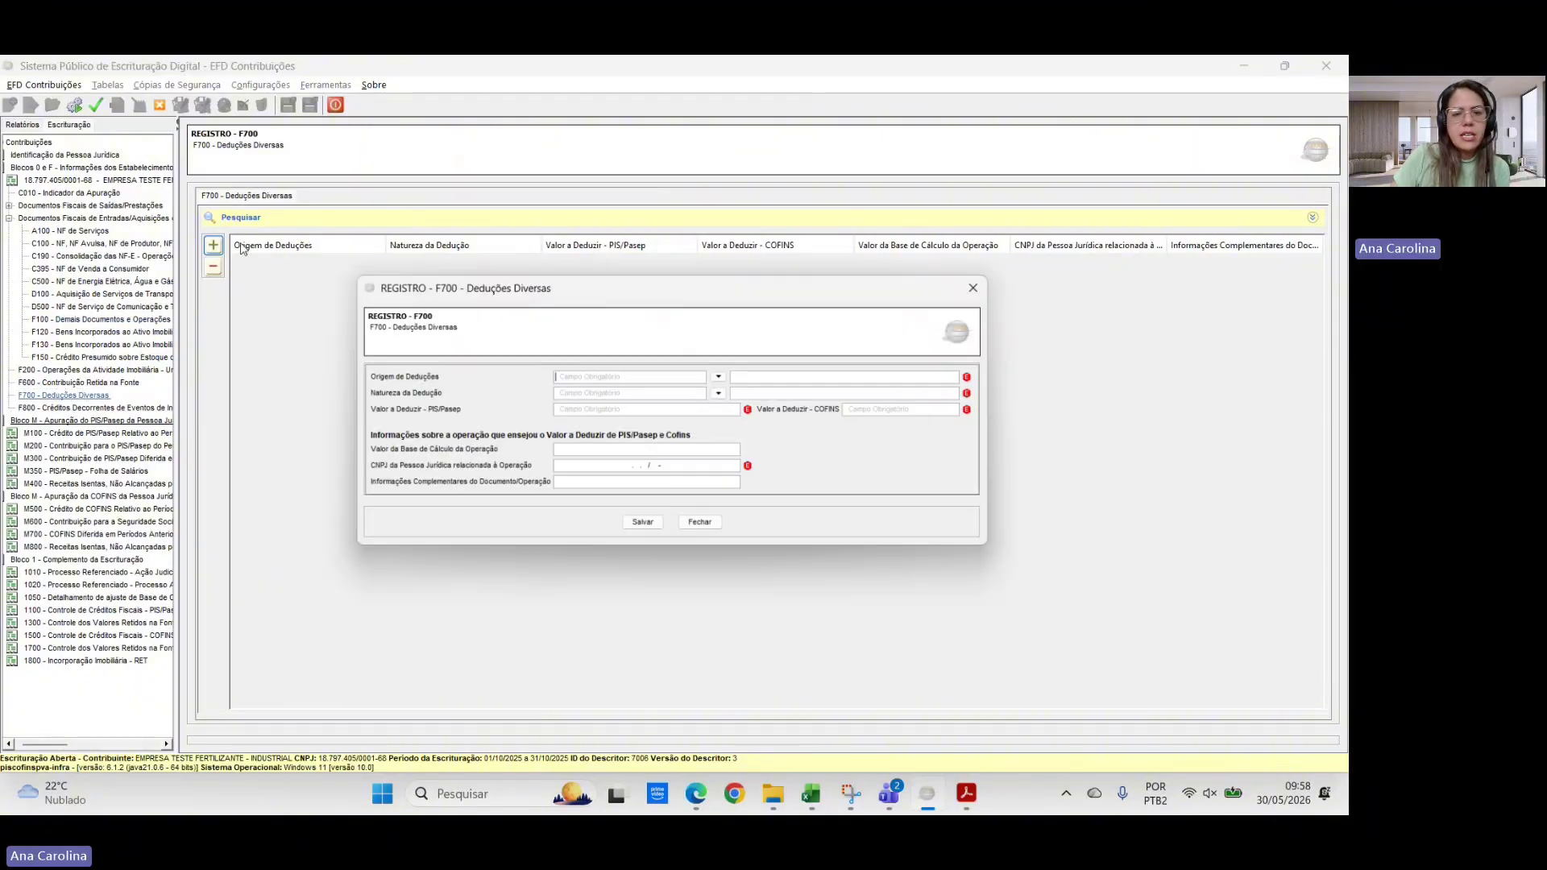
{"action": "left_click", "coordinate": [722, 379]}
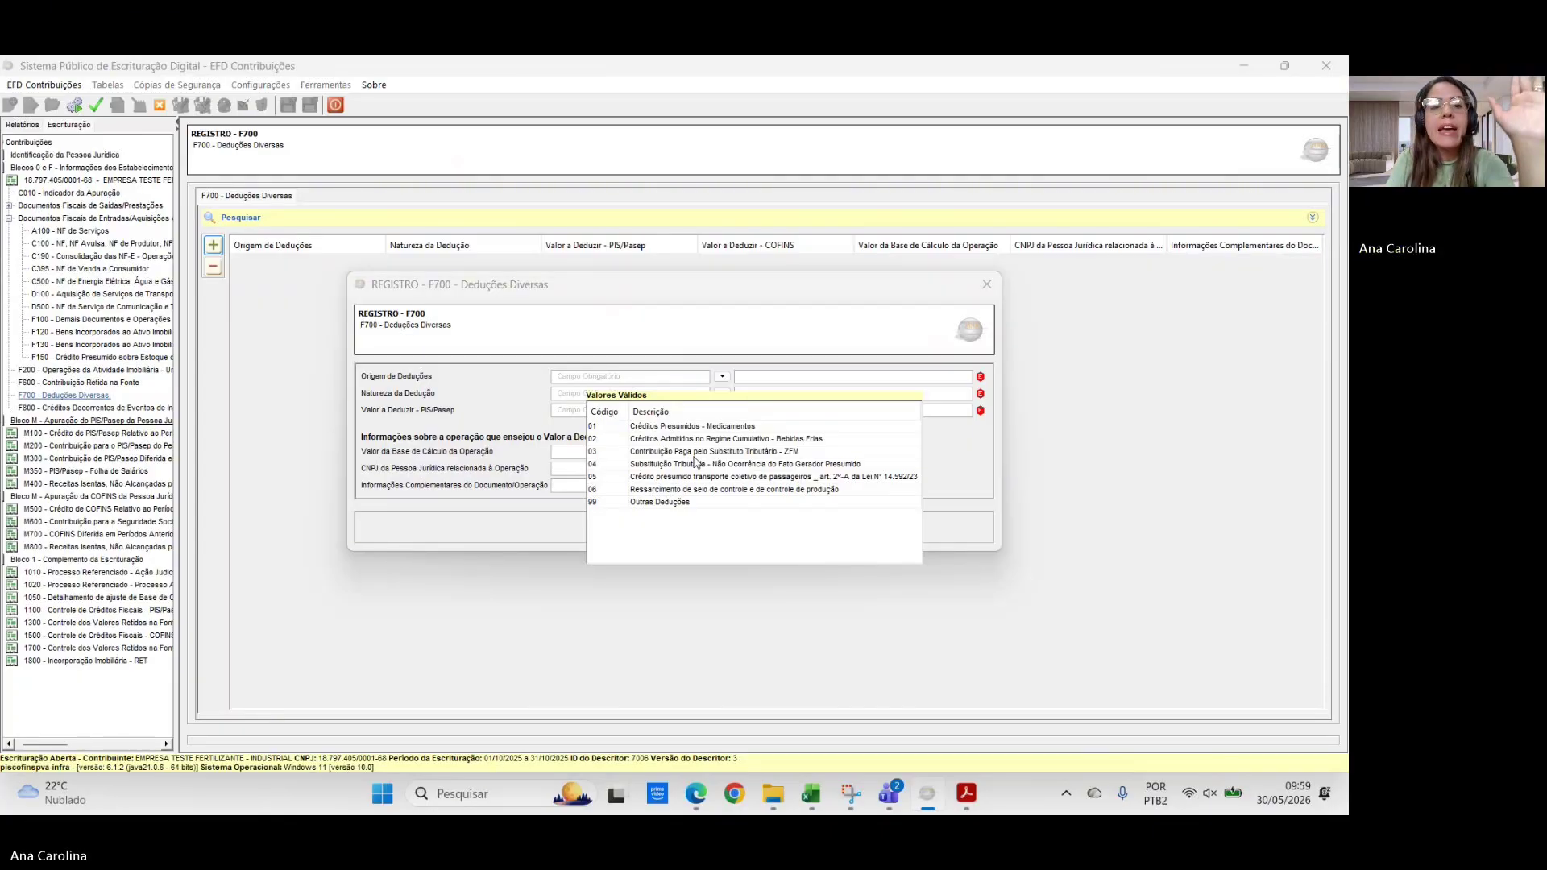
{"action": "left_click", "coordinate": [986, 284]}
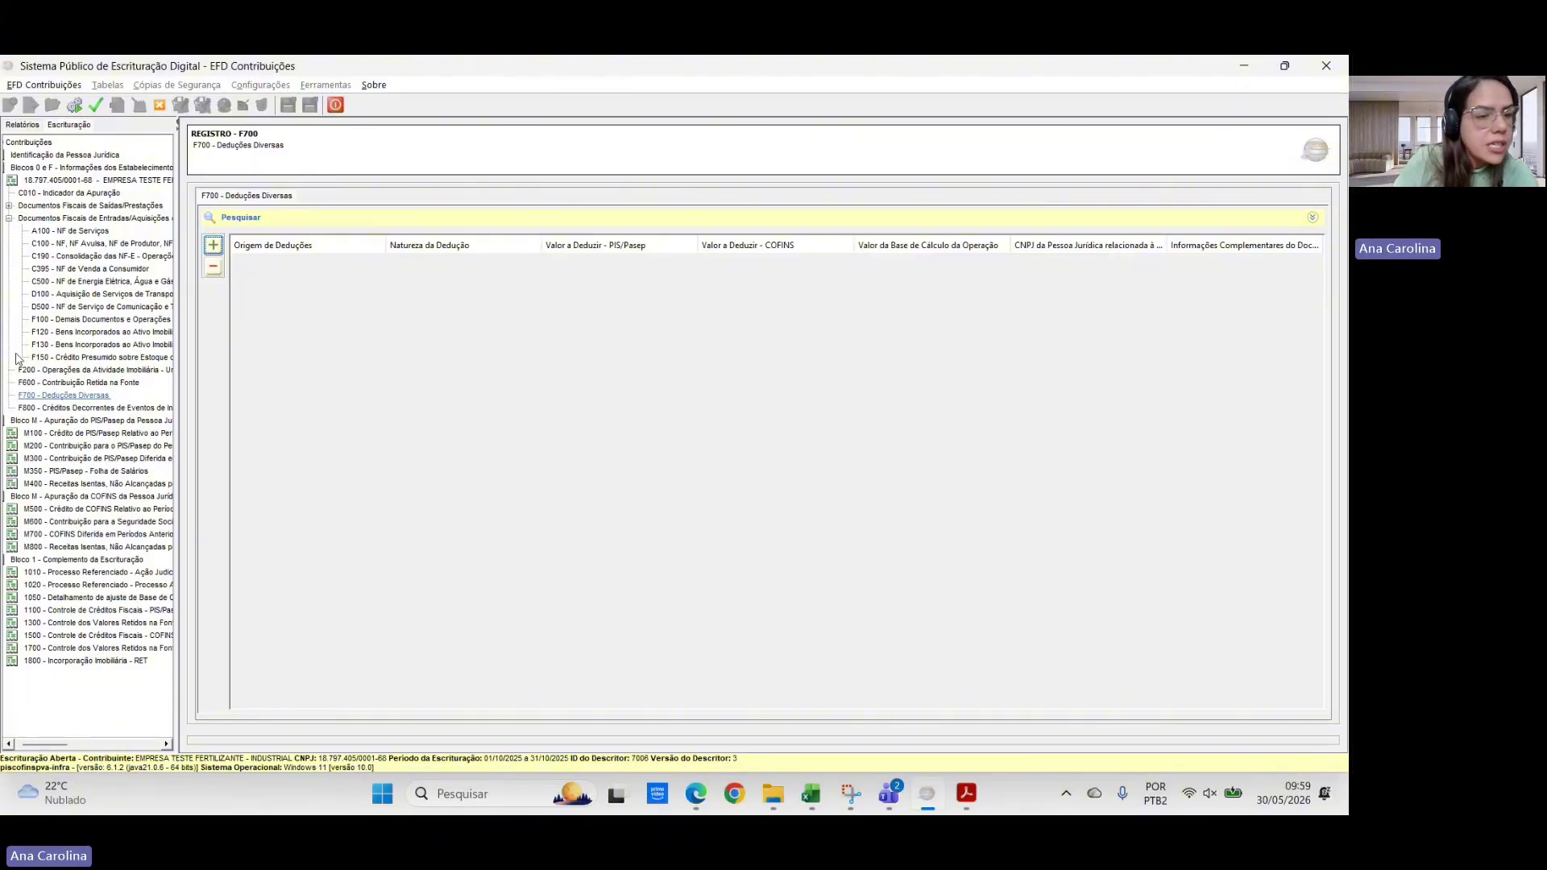
- Start a new F100 record with operation date 01/10/2025 and operation value R$ 500.000,00
{"action": "scroll", "coordinate": [20, 369], "scroll_direction": "left", "scroll_amount": 2}
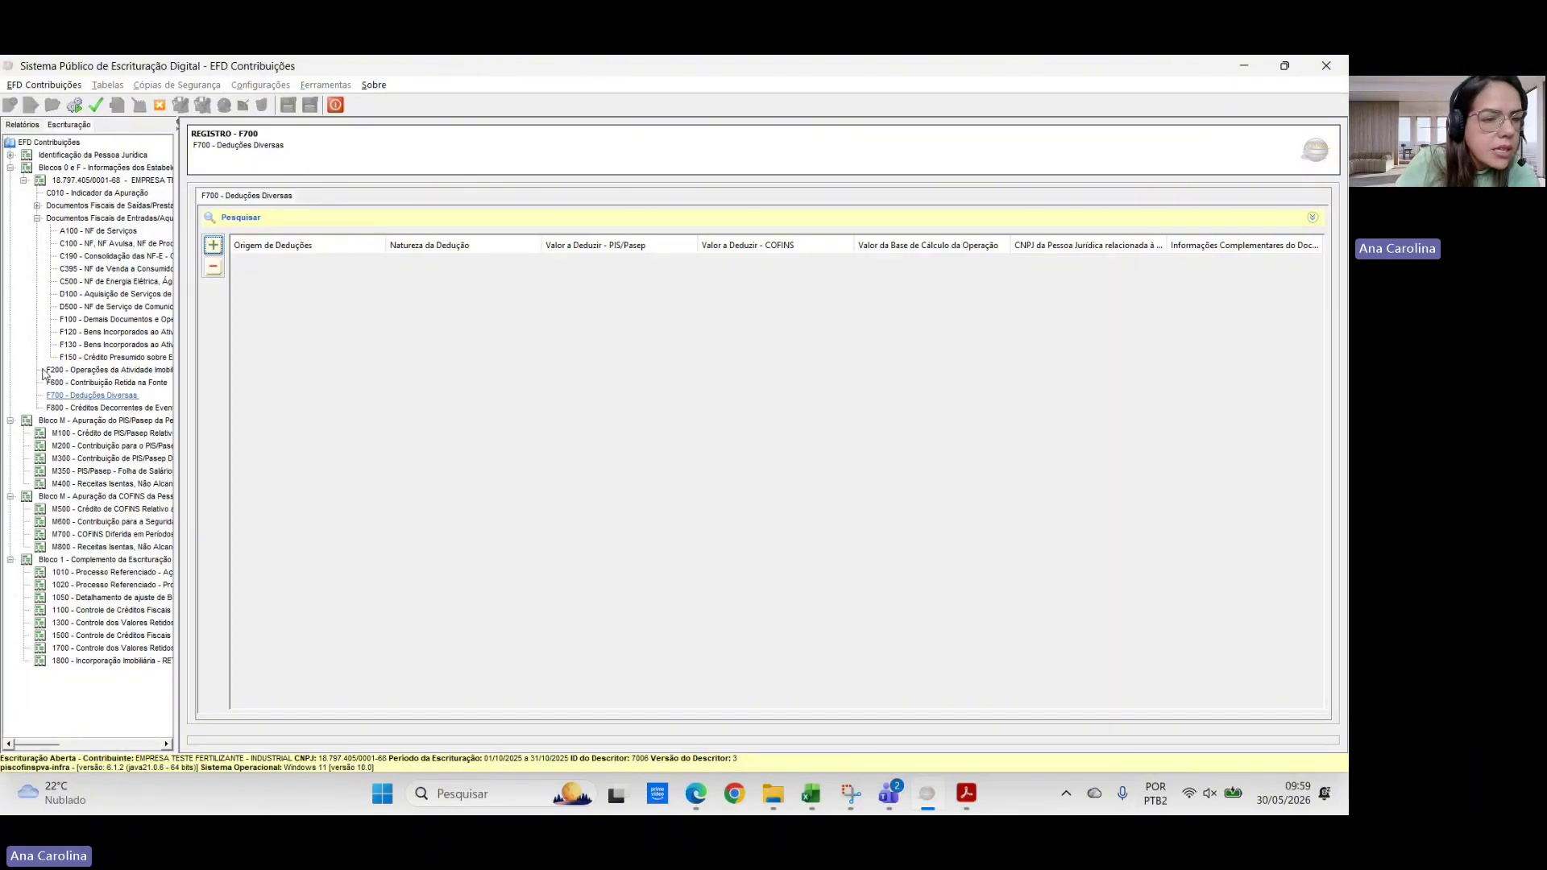
{"action": "left_click", "coordinate": [102, 321]}
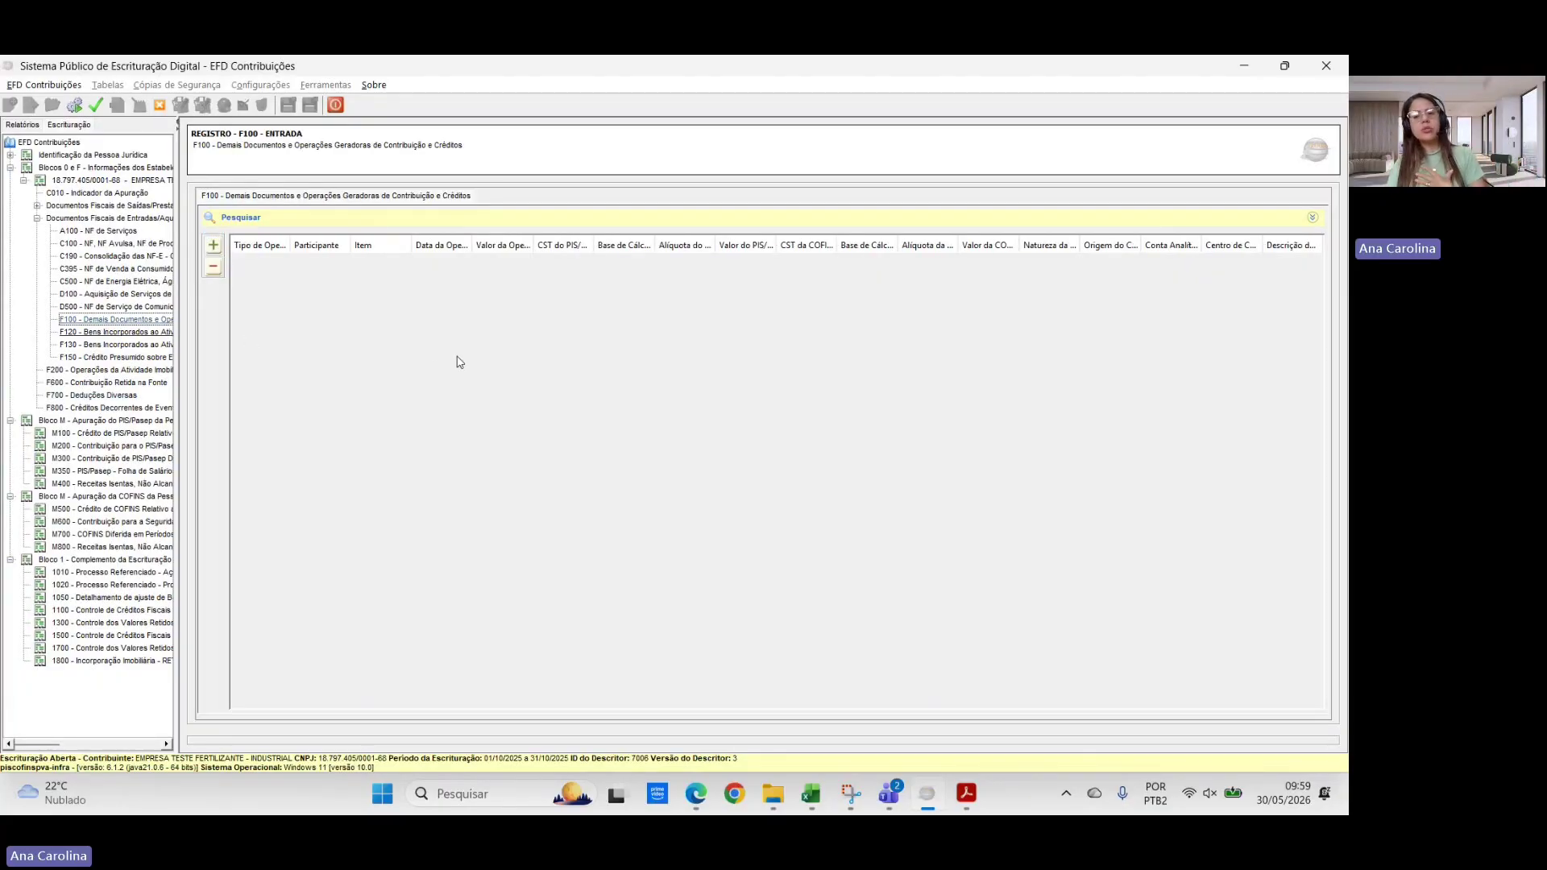
{"action": "left_click", "coordinate": [214, 246]}
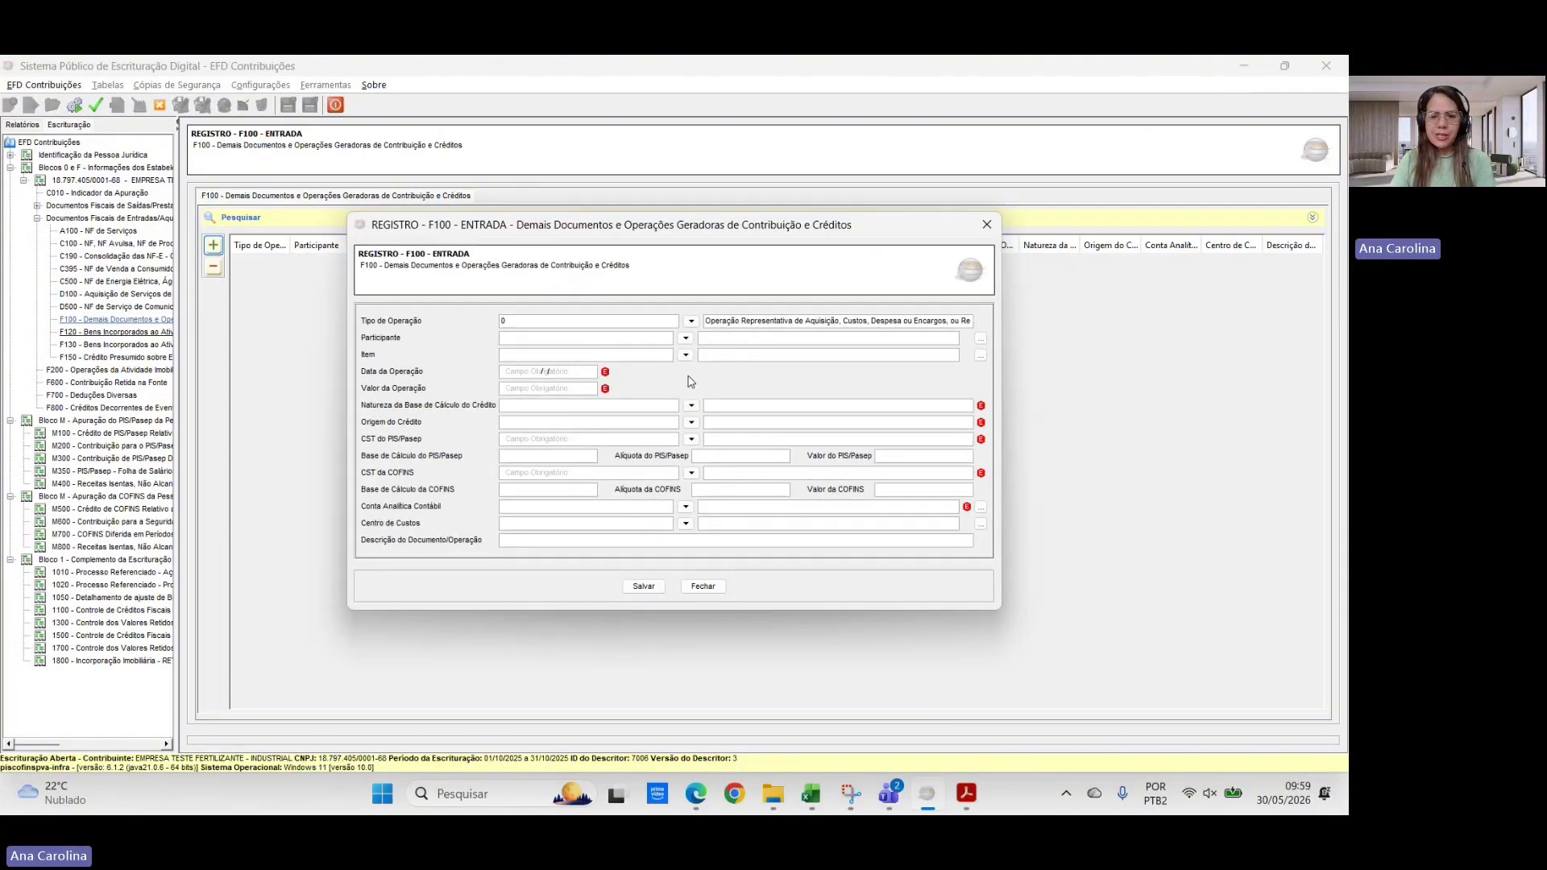
{"action": "left_click", "coordinate": [508, 372]}
{"action": "type", "text": "01102025"}
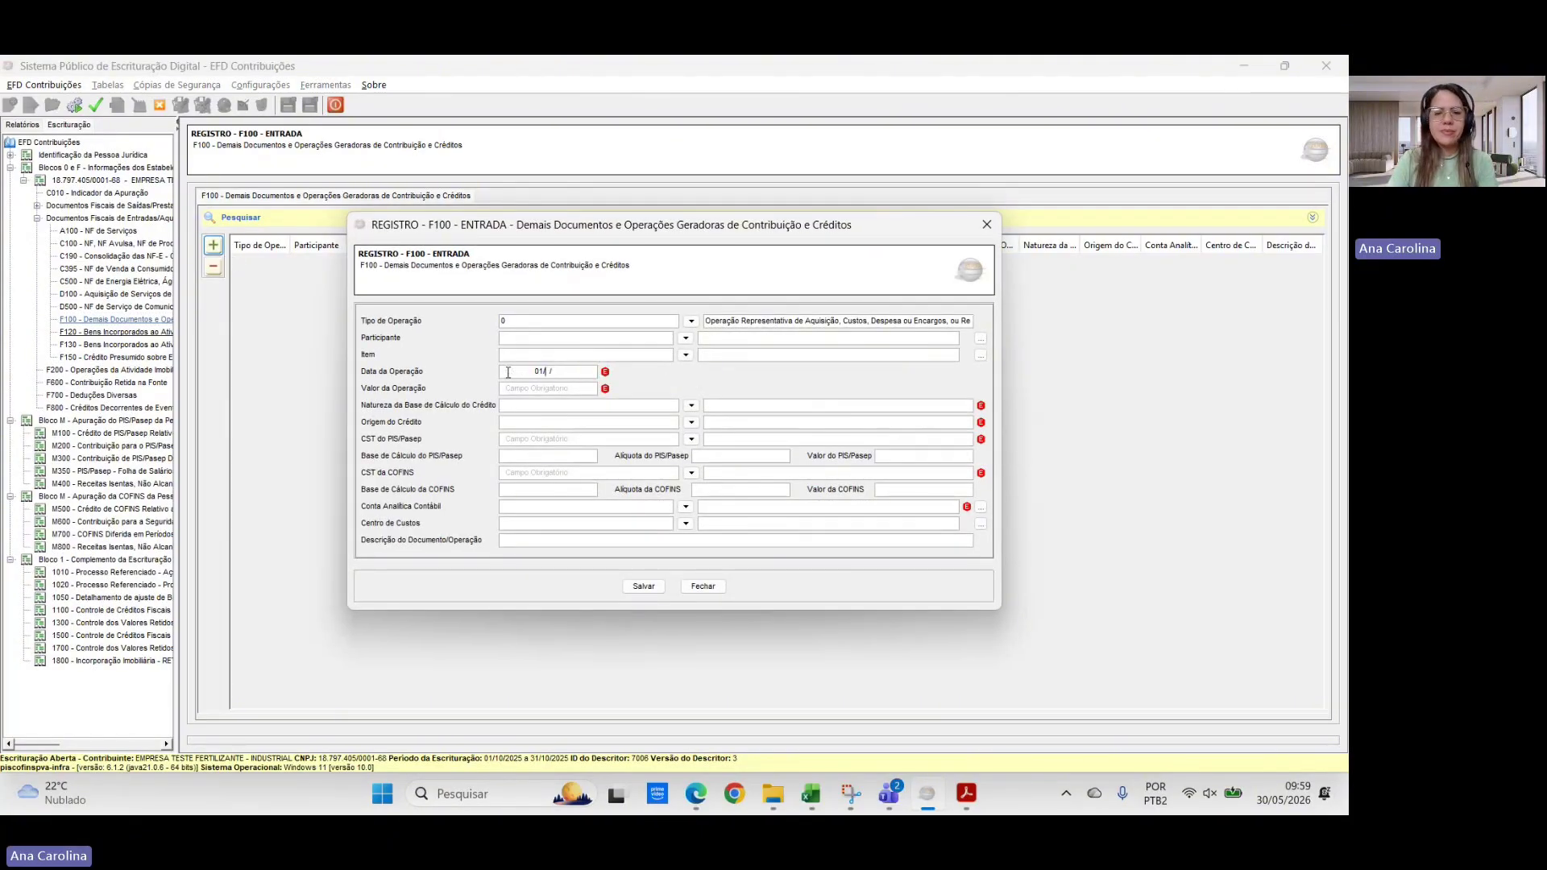
{"action": "key", "text": "Tab"}
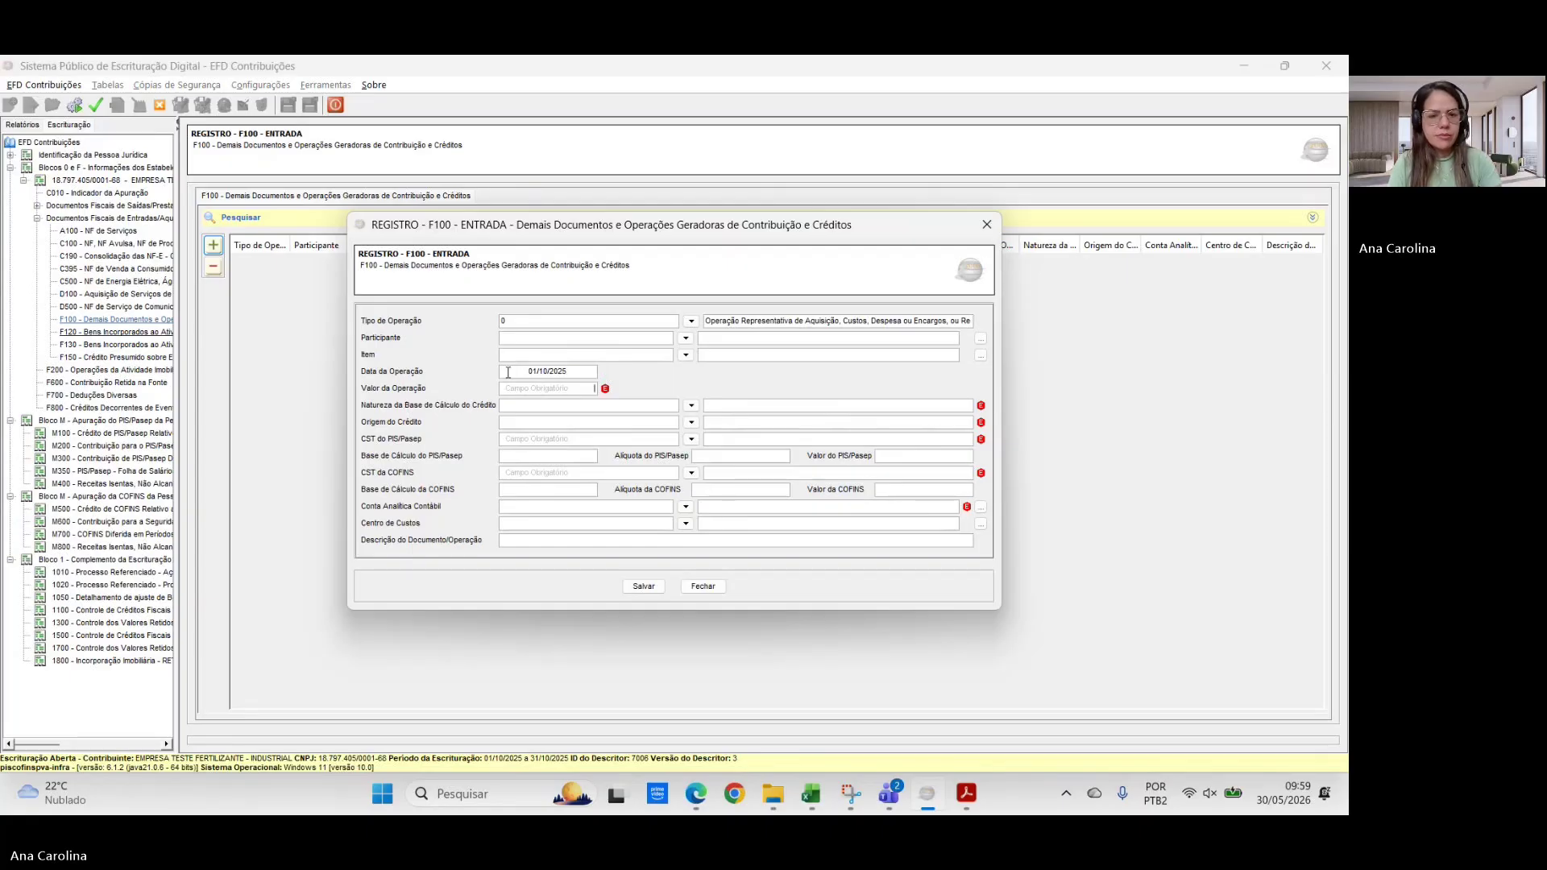
{"action": "type", "text": "500"}
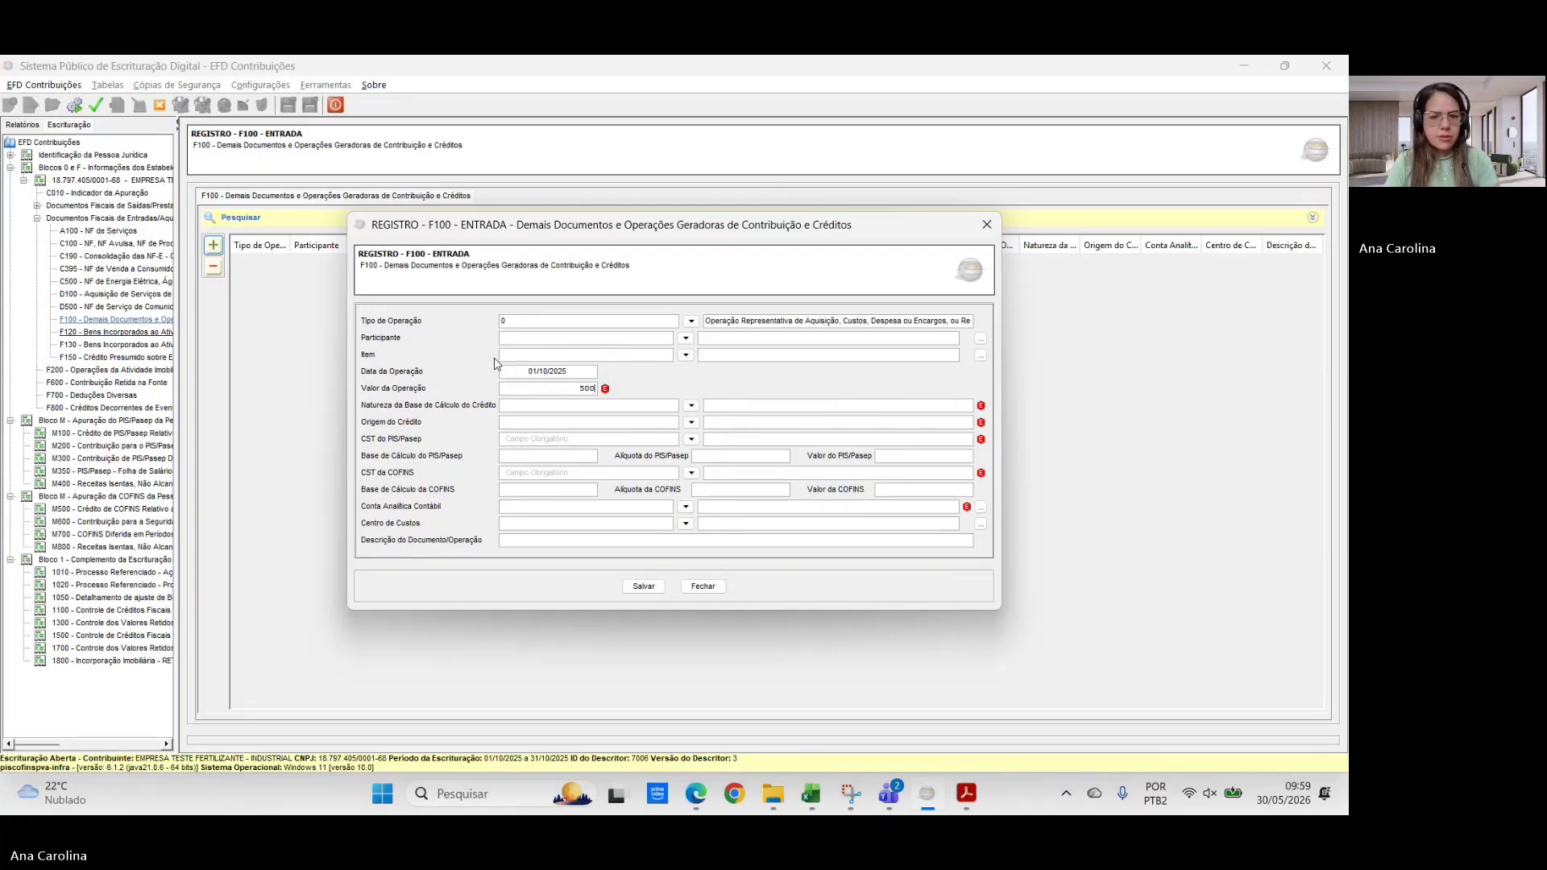
{"action": "type", "text": ".000"}
{"action": "key", "text": "Tab"}
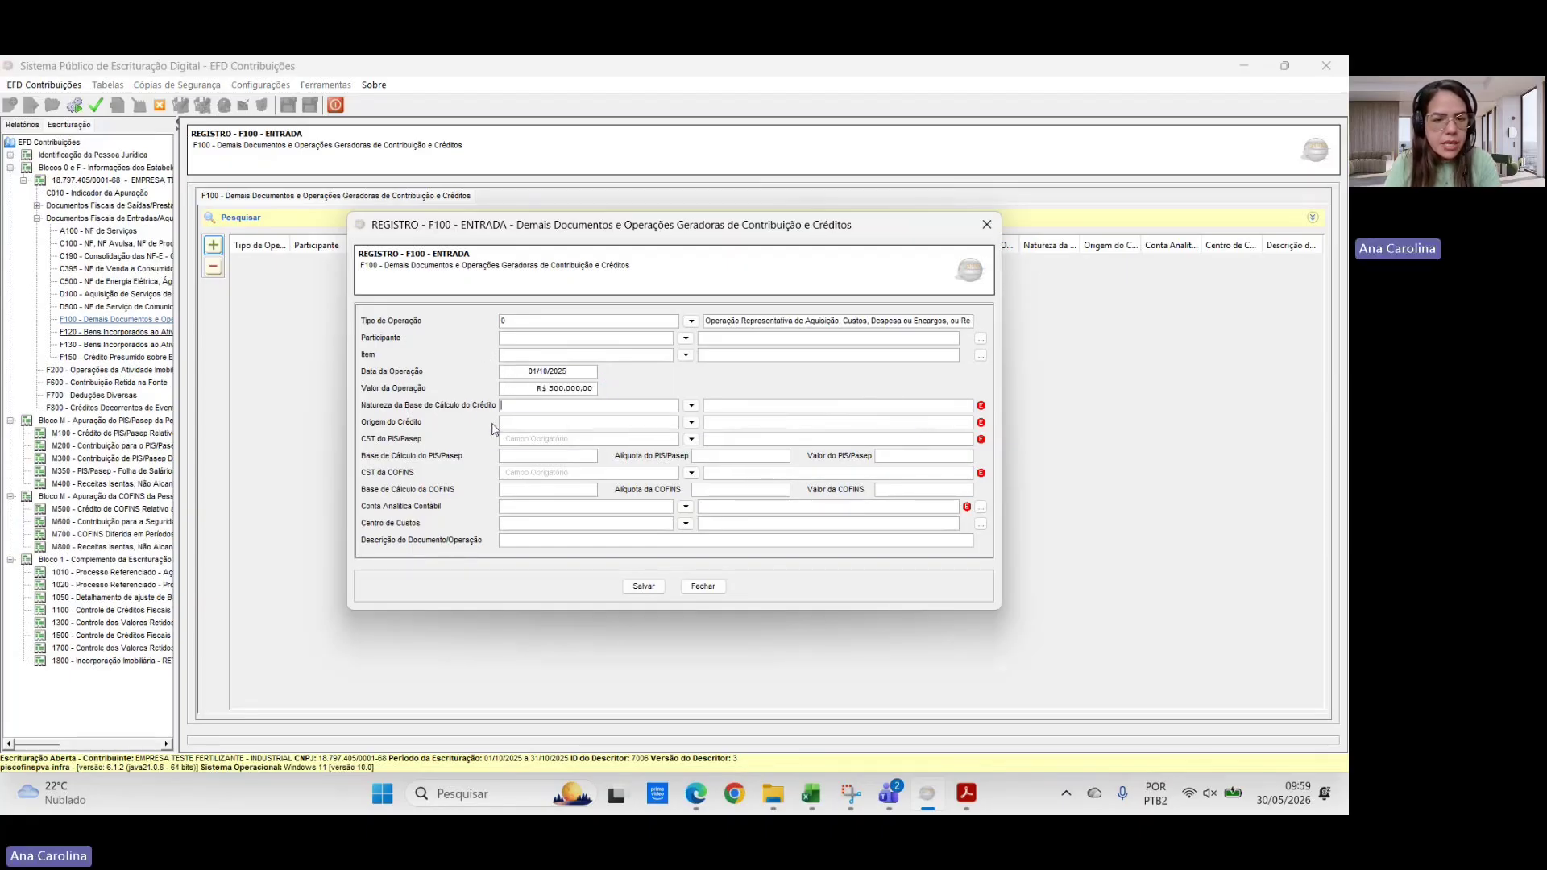
- Set the F100 record's PIS/Pasep CST to 60, credit base nature to 02 Aquisição de bens utilizados como insumo and origin to 0 Operação no Mercado Interno
{"action": "left_click", "coordinate": [539, 440]}
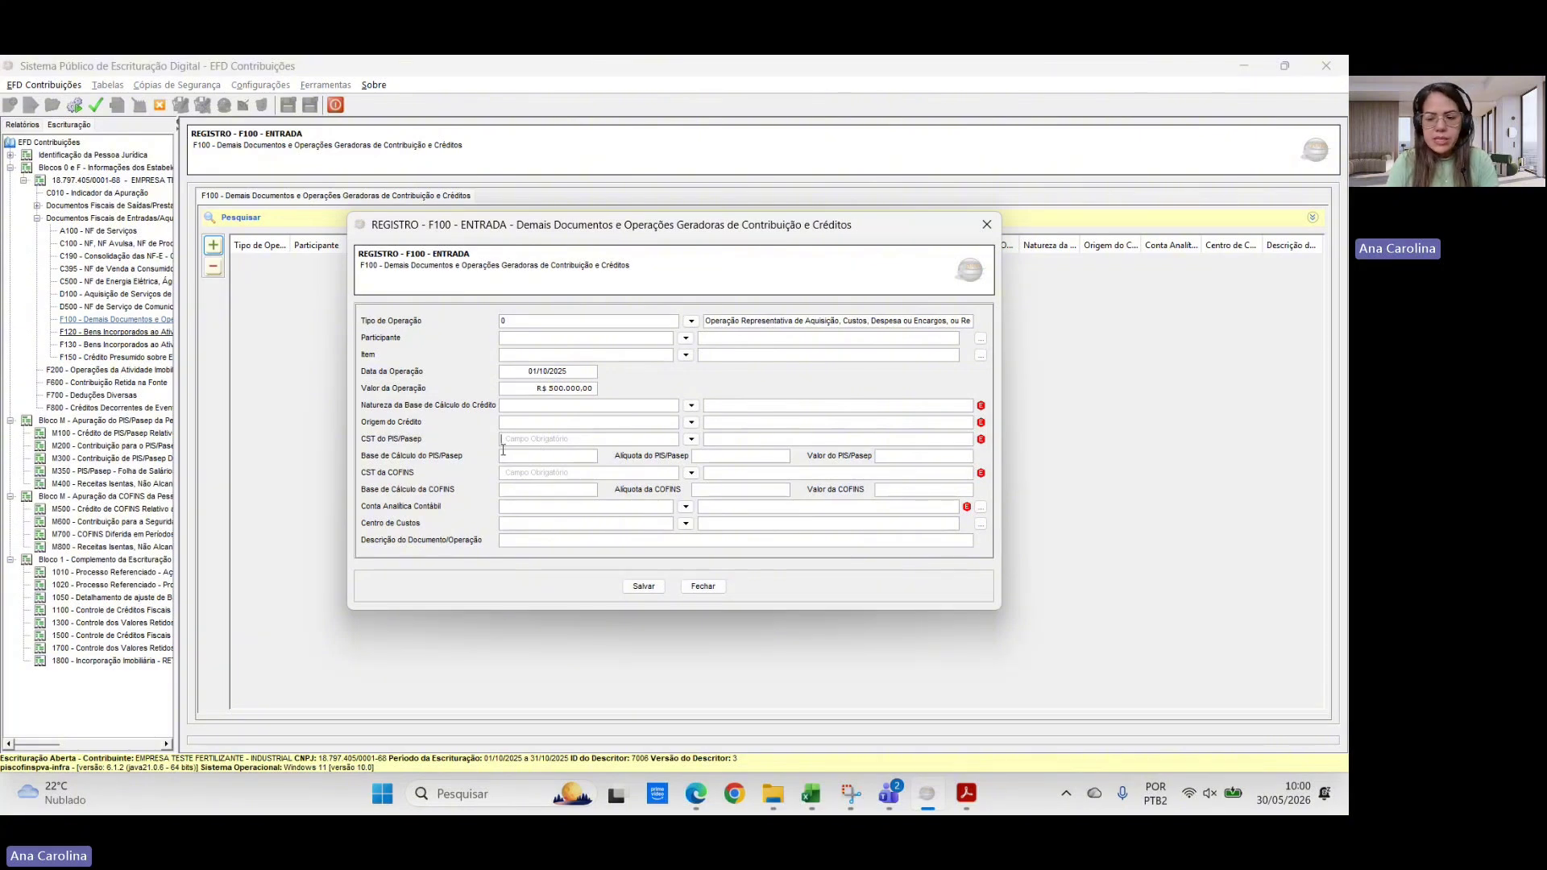
{"action": "type", "text": "60"}
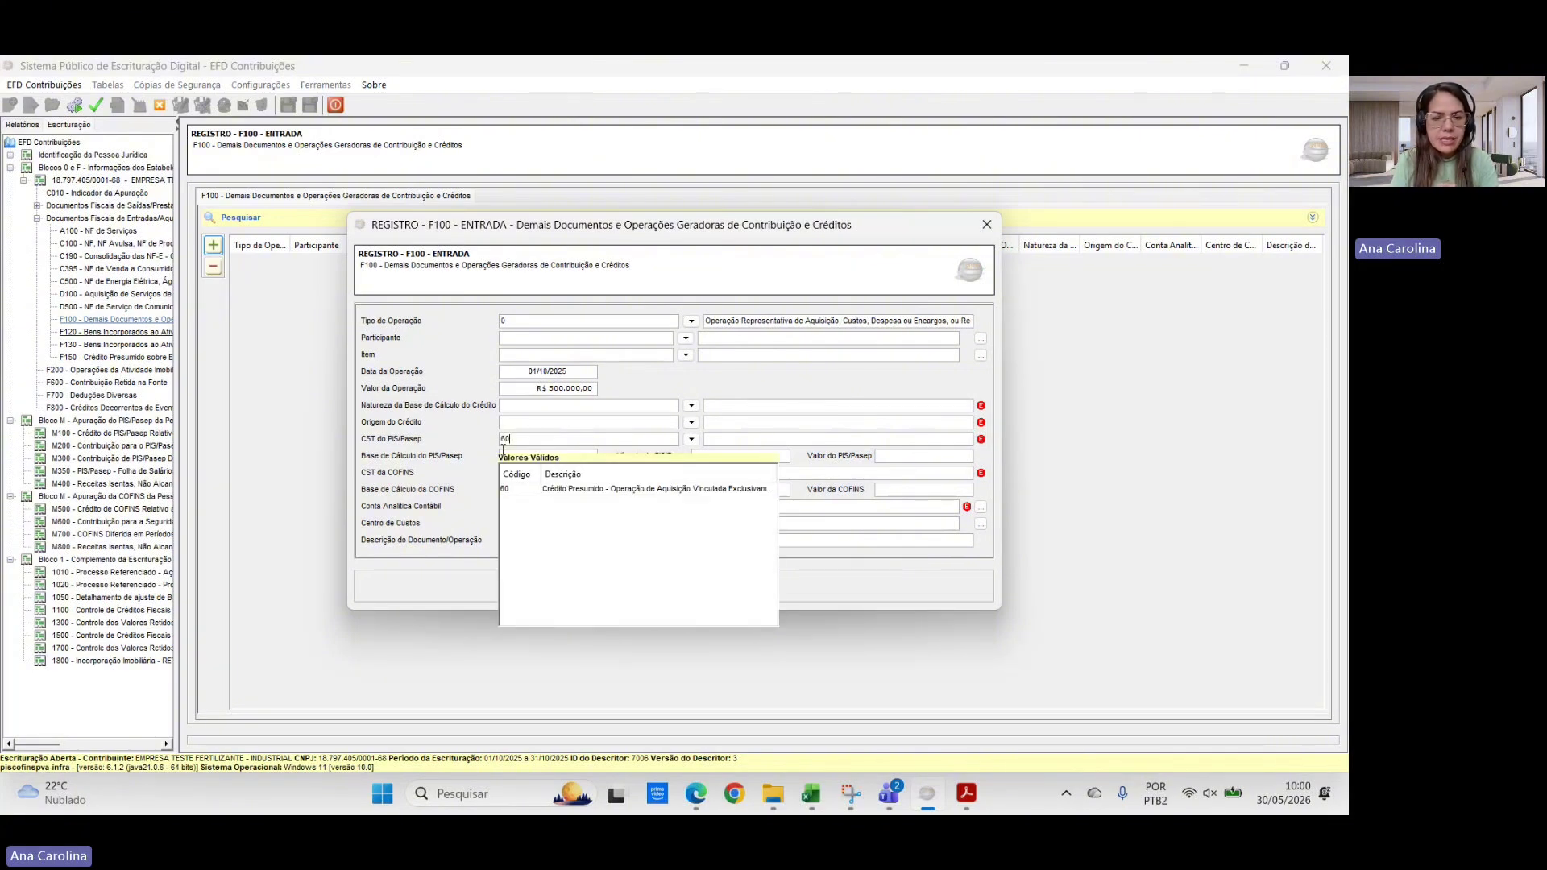
{"action": "key", "text": "Return"}
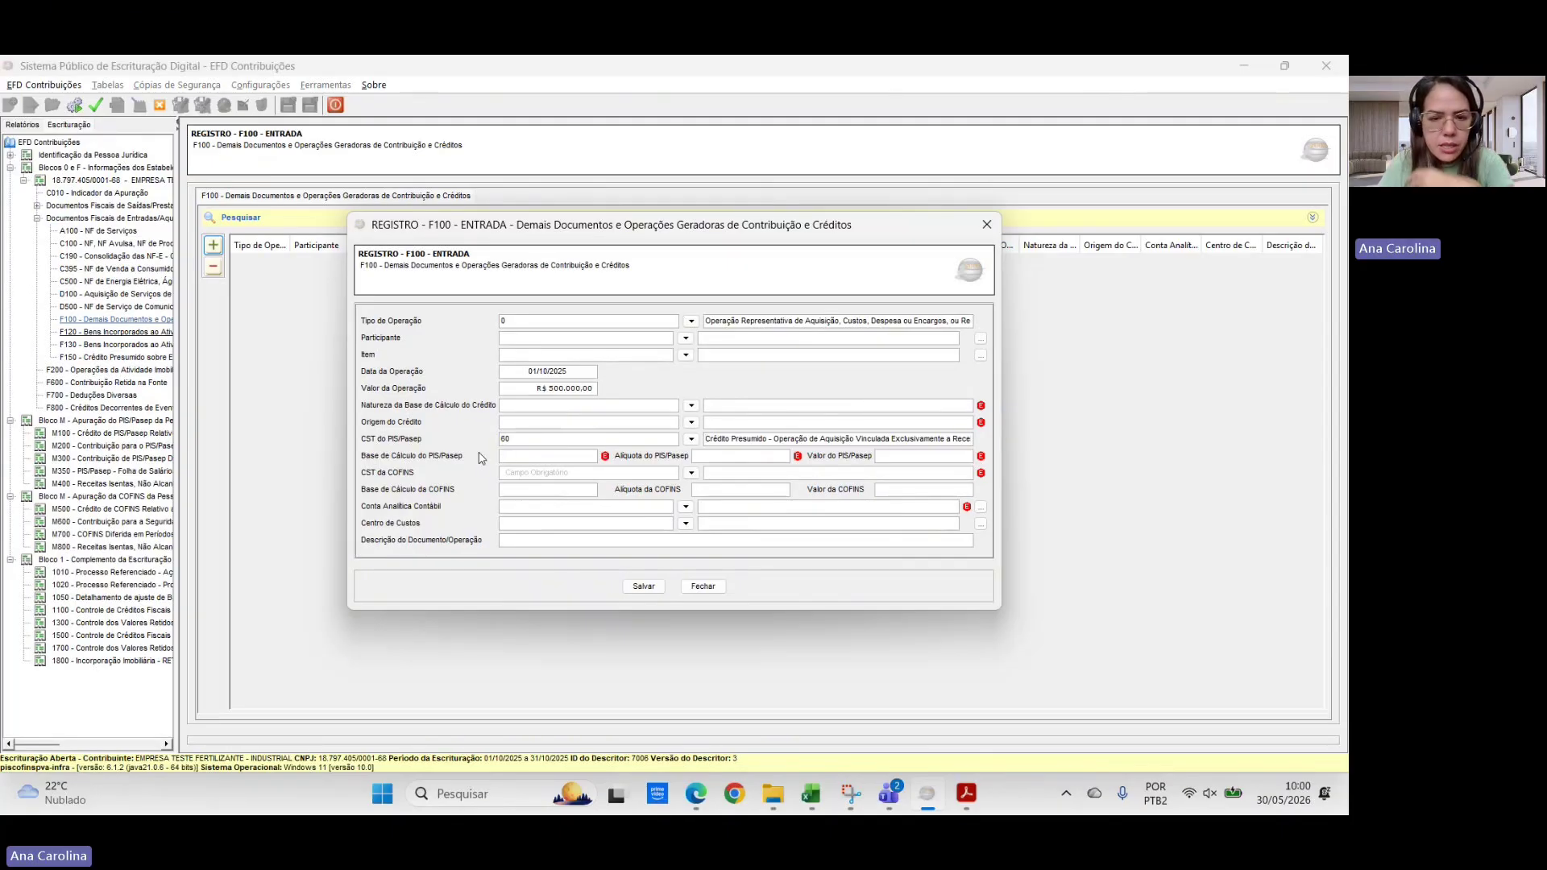
{"action": "left_click", "coordinate": [691, 406]}
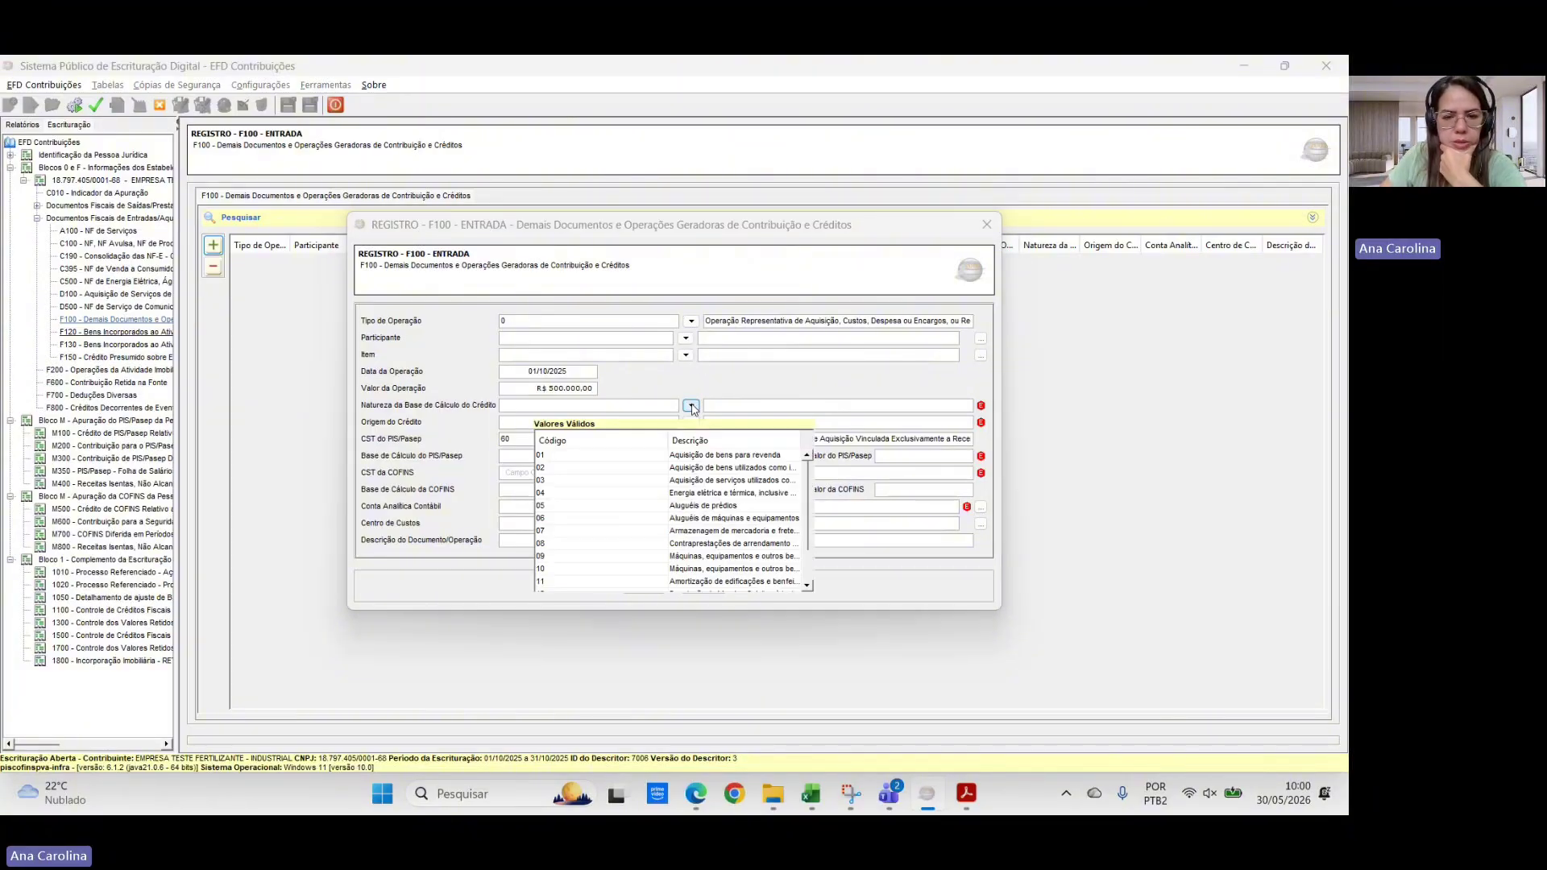
{"action": "left_click", "coordinate": [749, 468]}
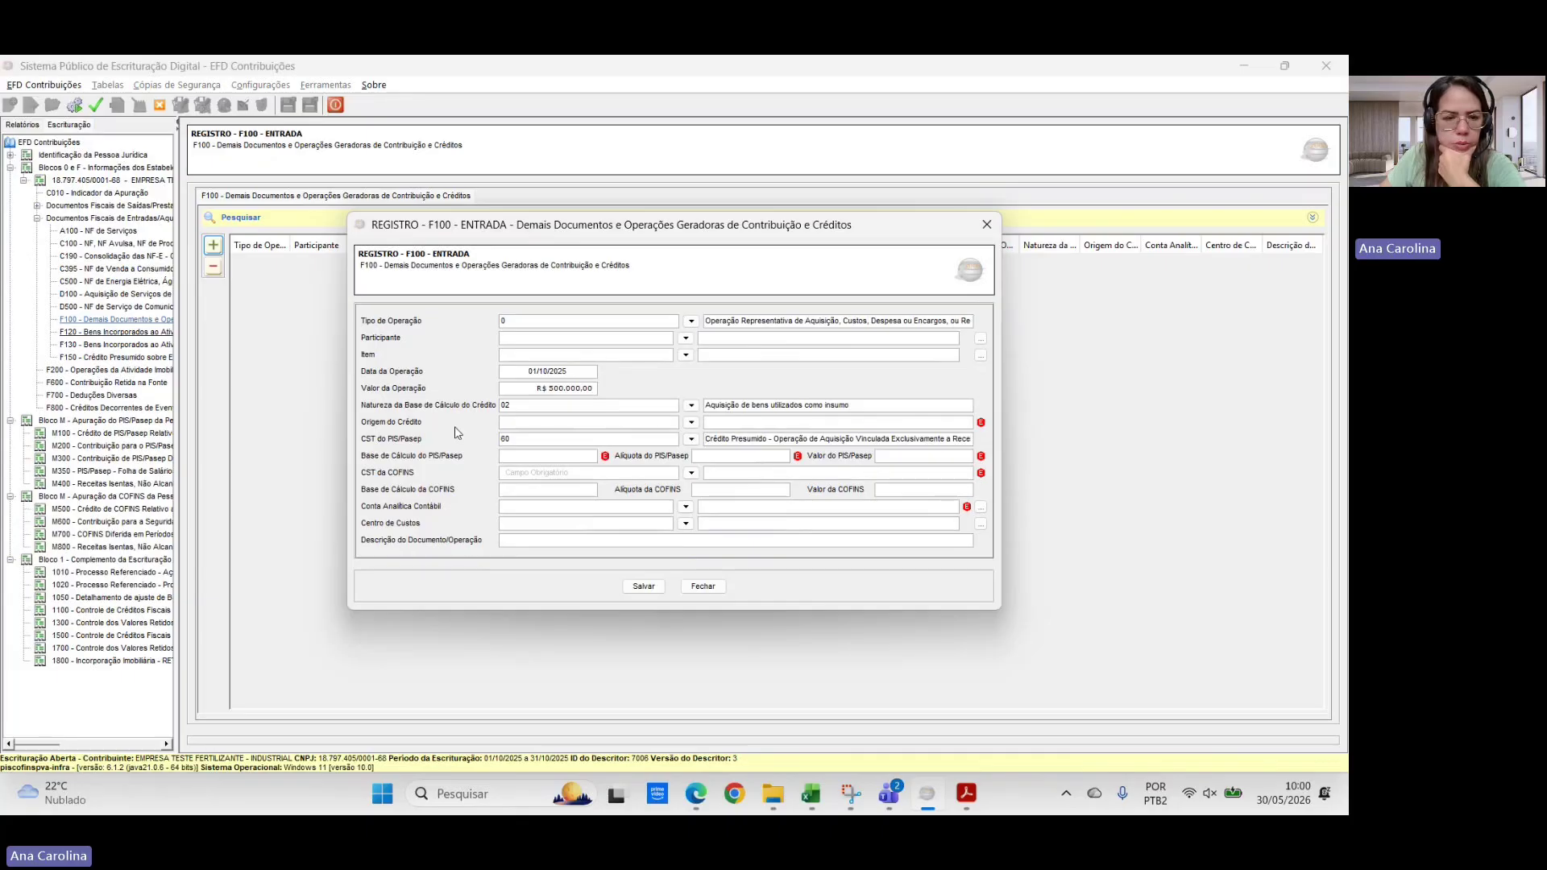
{"action": "left_click", "coordinate": [692, 423]}
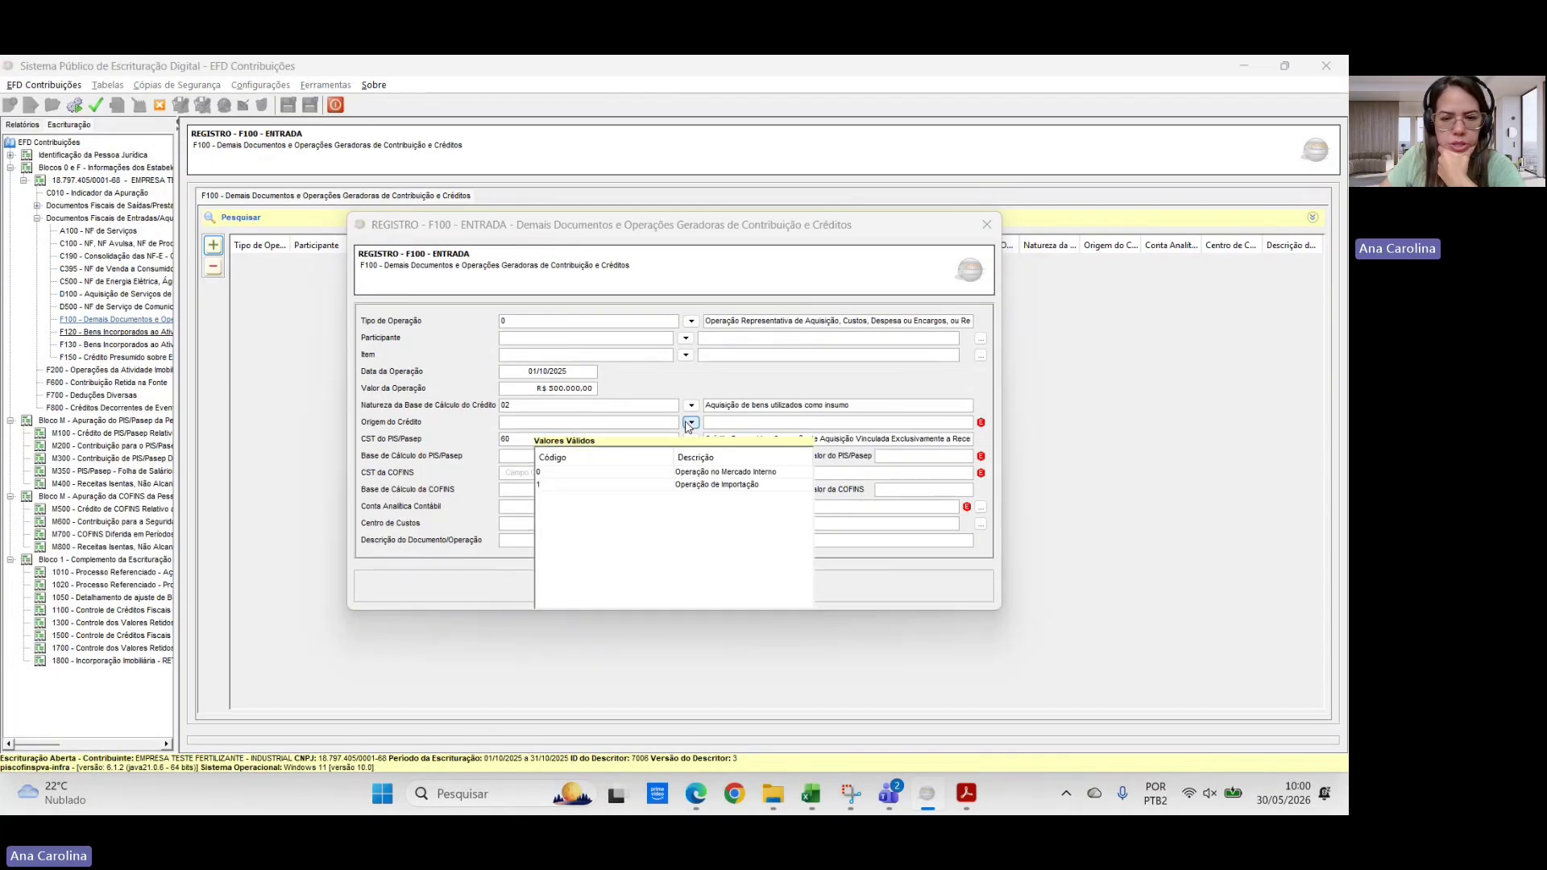
{"action": "left_click", "coordinate": [731, 469]}
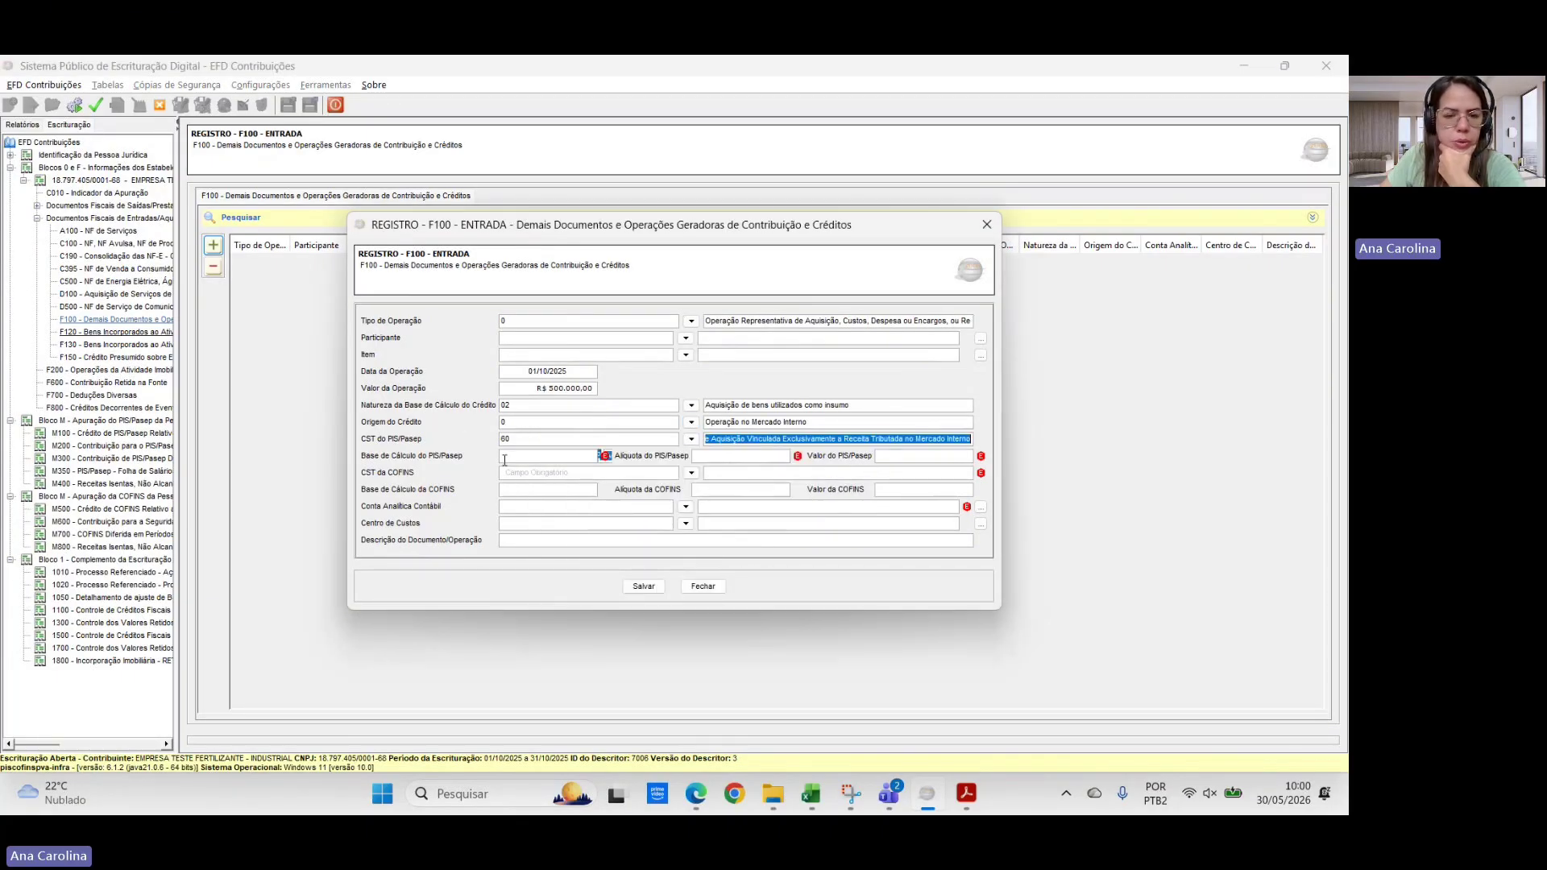
- Switch to the Excel calculation sheet and enter 500000 in cell E22 with the Contábil number format
{"action": "left_click", "coordinate": [504, 459]}
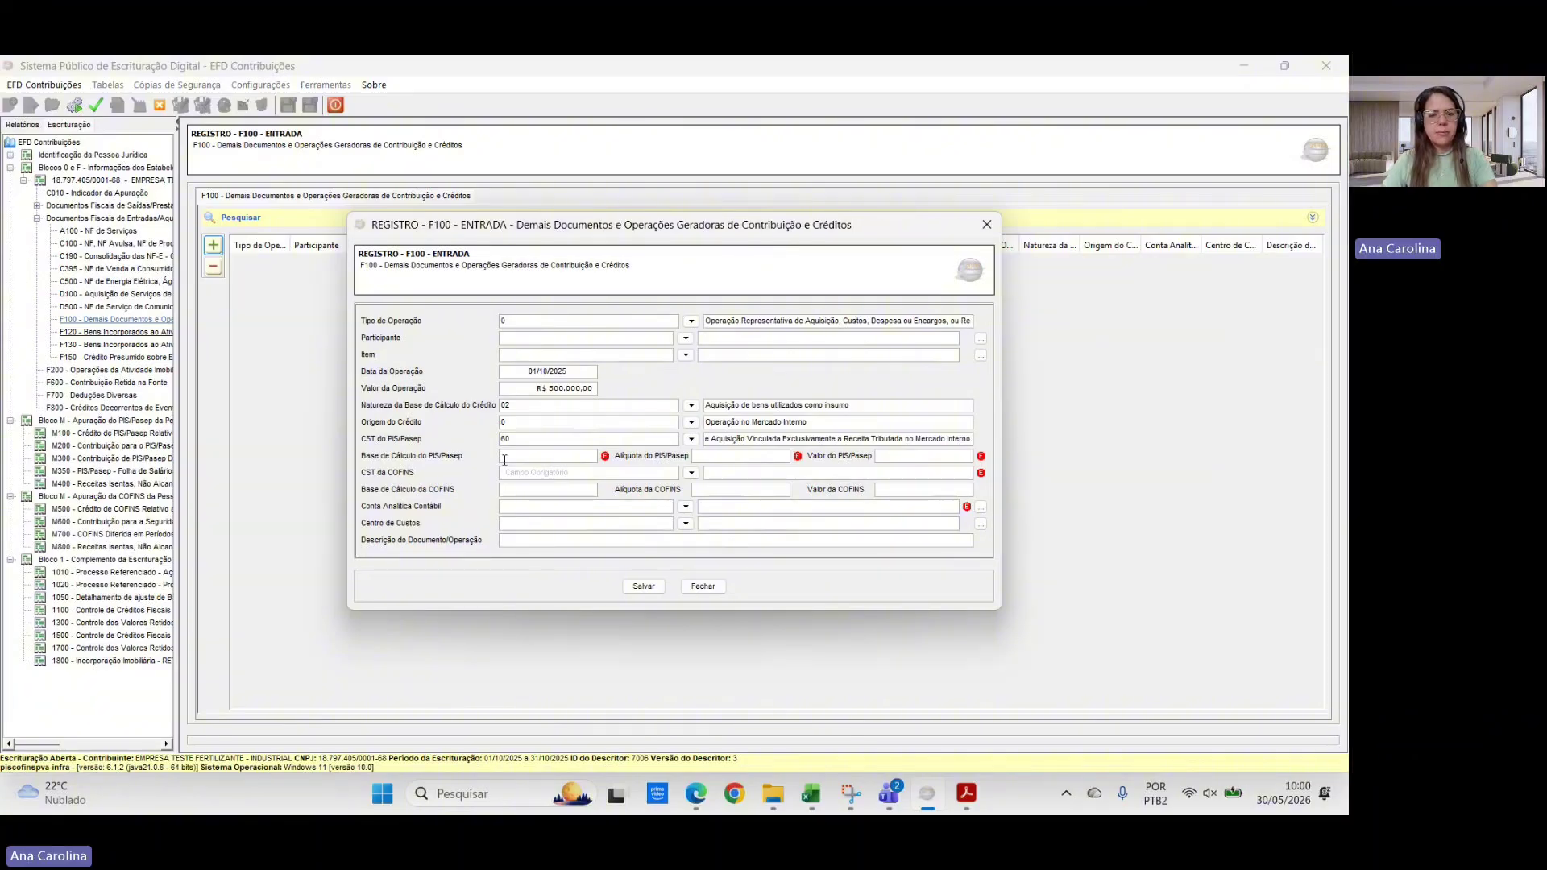
{"action": "key", "text": "alt+Tab"}
{"action": "key", "text": "alt+Tab"}
{"action": "key", "text": "alt+Tab"}
{"action": "left_click", "coordinate": [514, 536]}
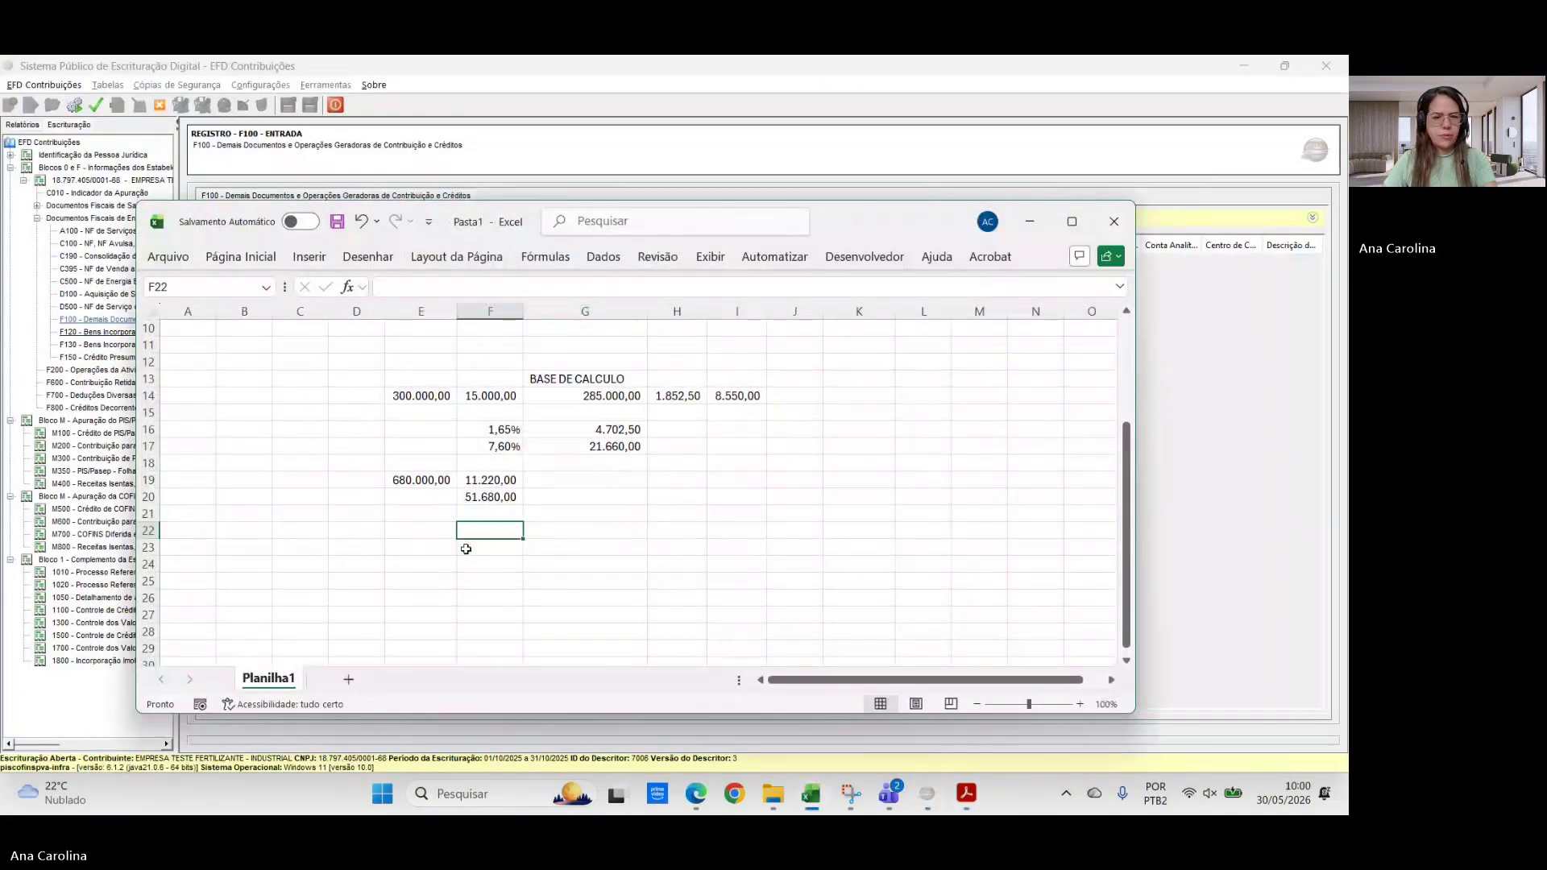
{"action": "scroll", "coordinate": [465, 549], "scroll_direction": "down", "scroll_amount": 2}
{"action": "left_click", "coordinate": [417, 425]}
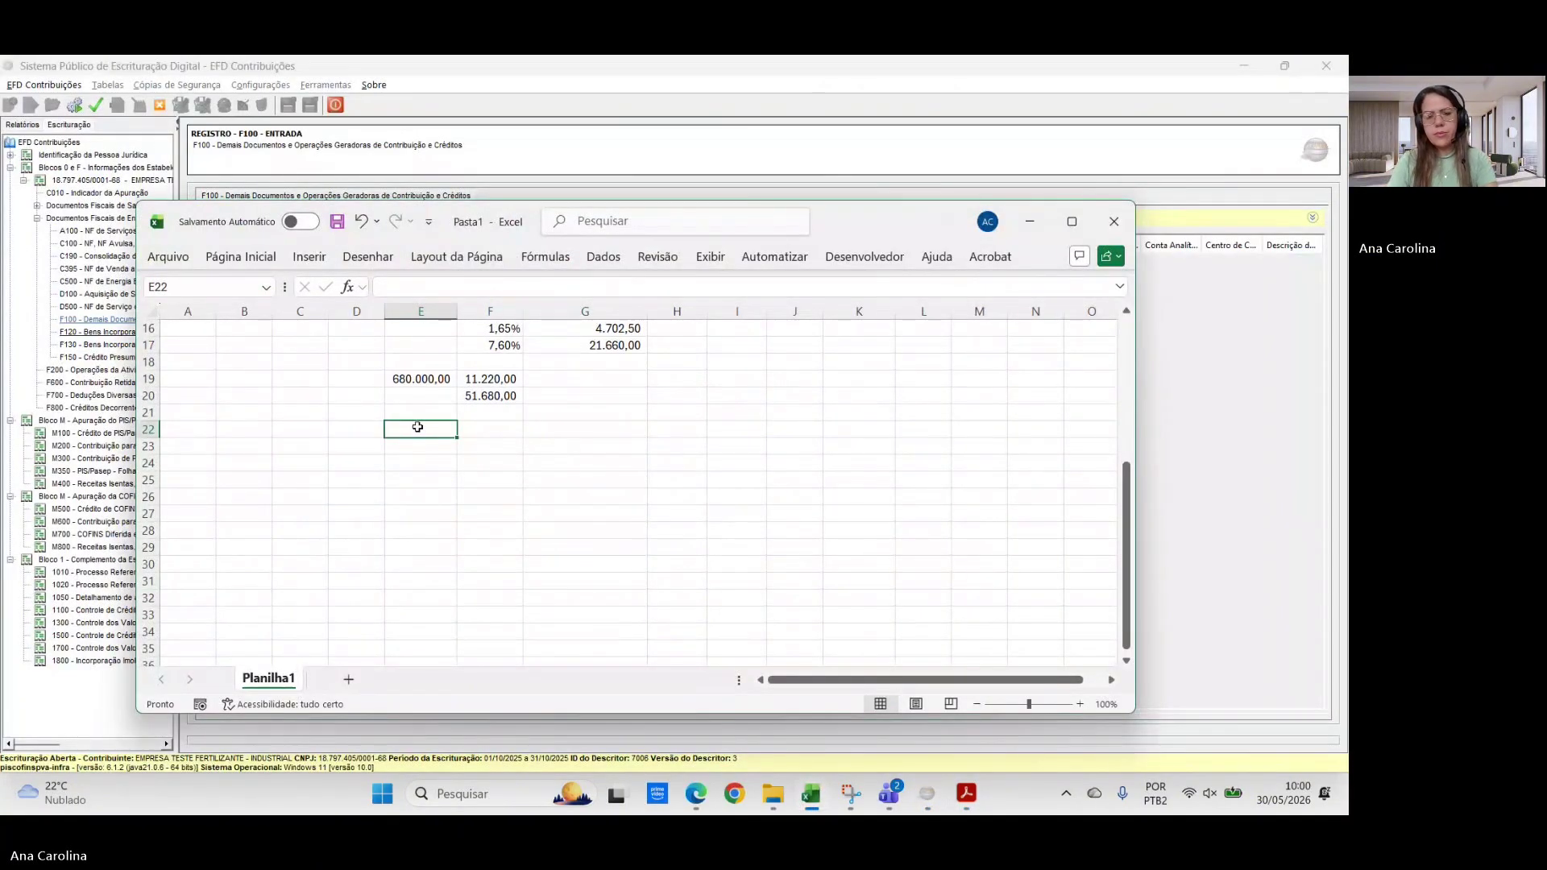
{"action": "type", "text": "800000"}
{"action": "key", "text": "Tab"}
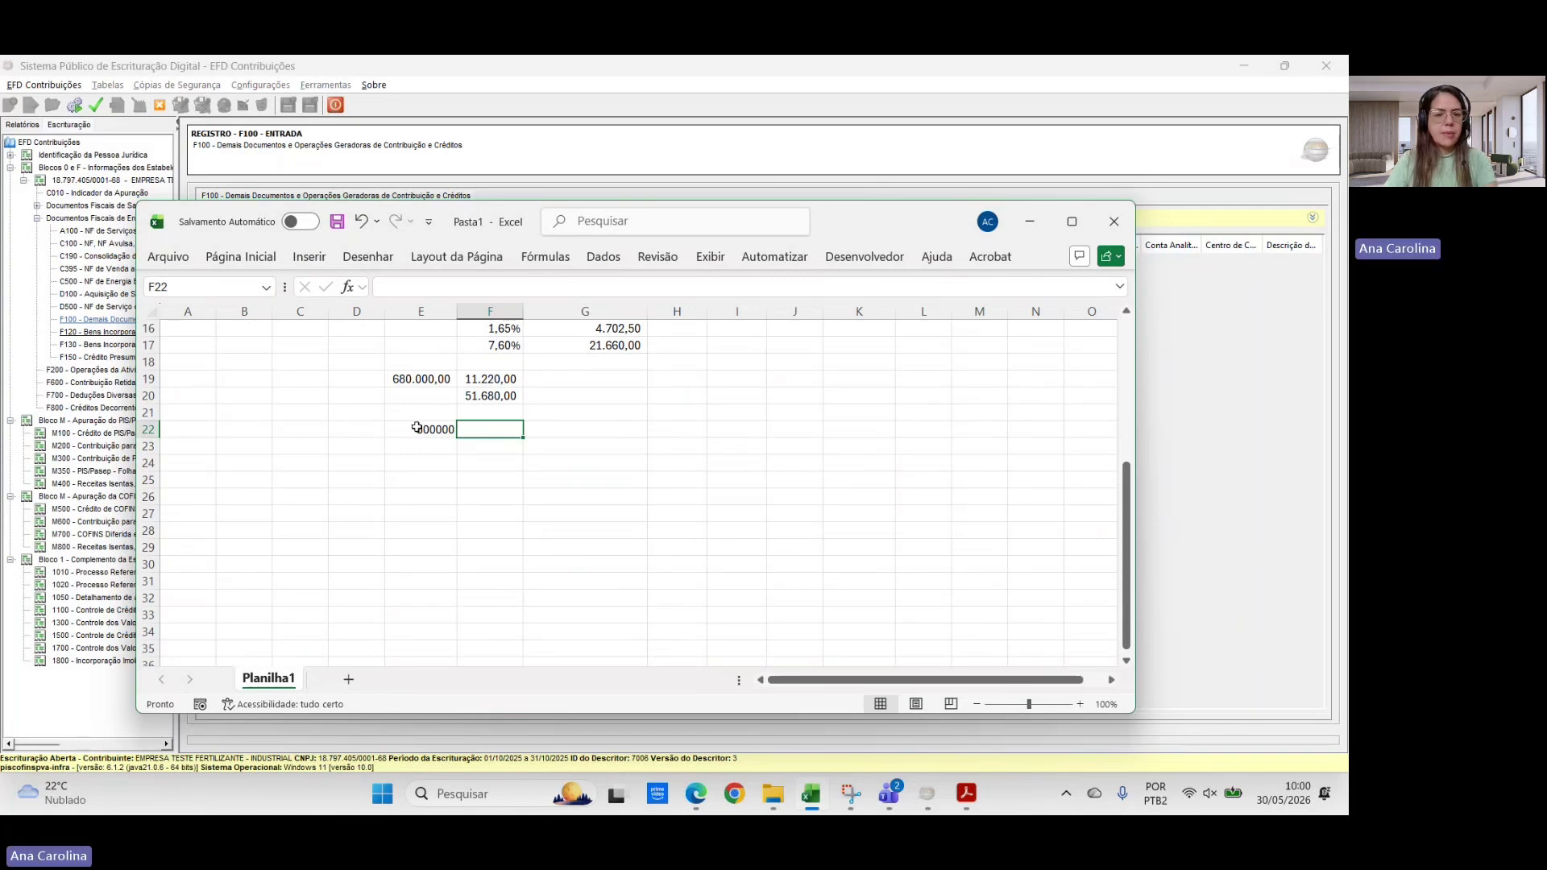
{"action": "left_click", "coordinate": [416, 427]}
{"action": "left_click", "coordinate": [240, 256]}
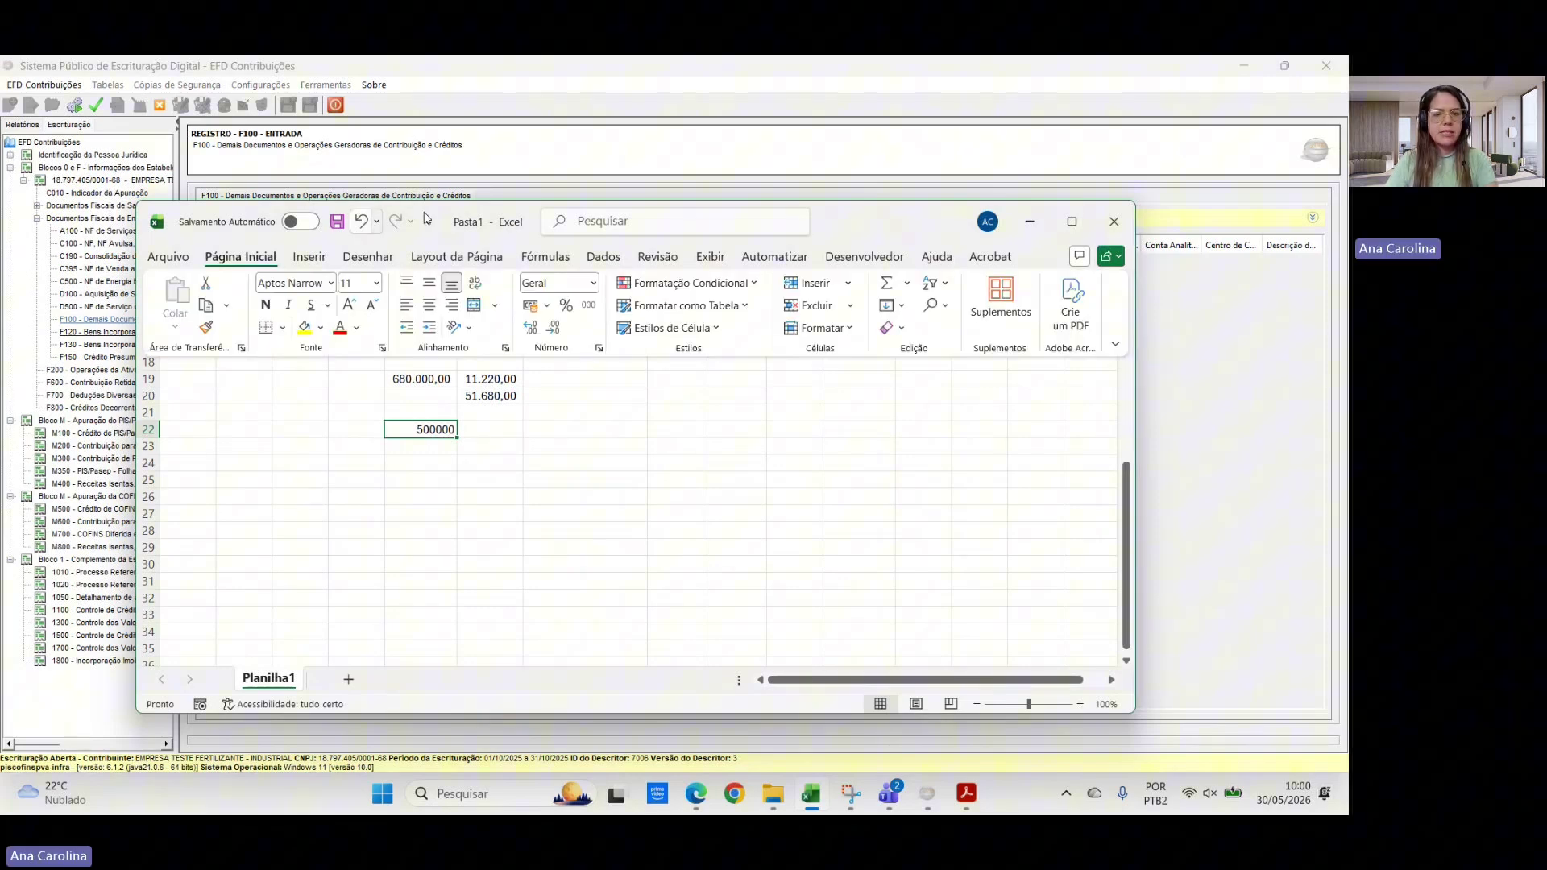
{"action": "left_click", "coordinate": [587, 307]}
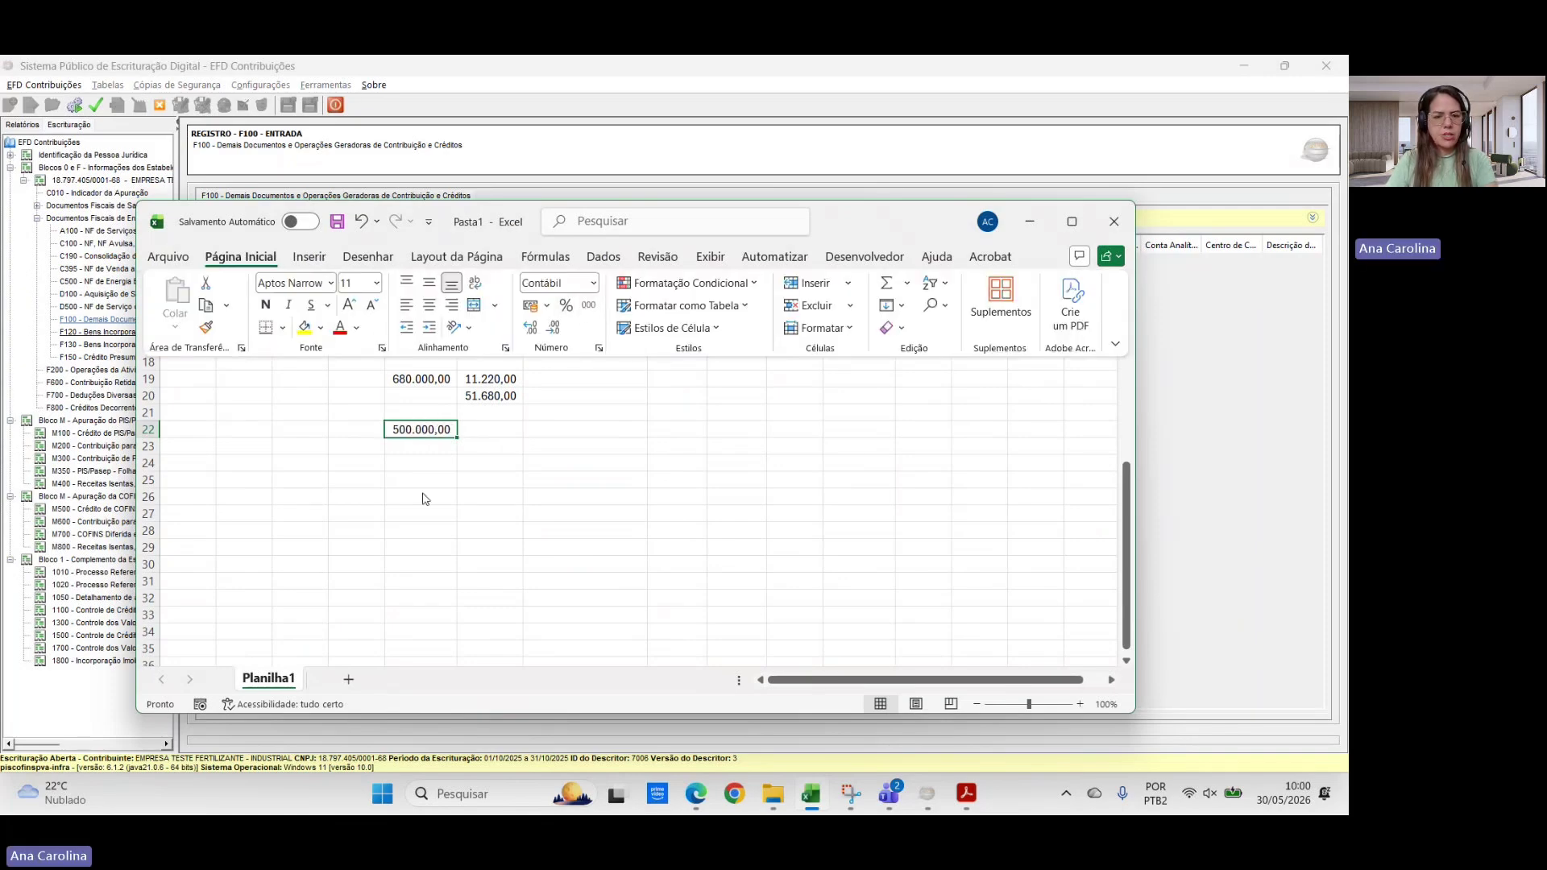
{"action": "left_click", "coordinate": [425, 499]}
- Calculate the presumed-credit PIS rate in cell F22 with the formula =F16*75%
{"action": "left_click", "coordinate": [487, 431]}
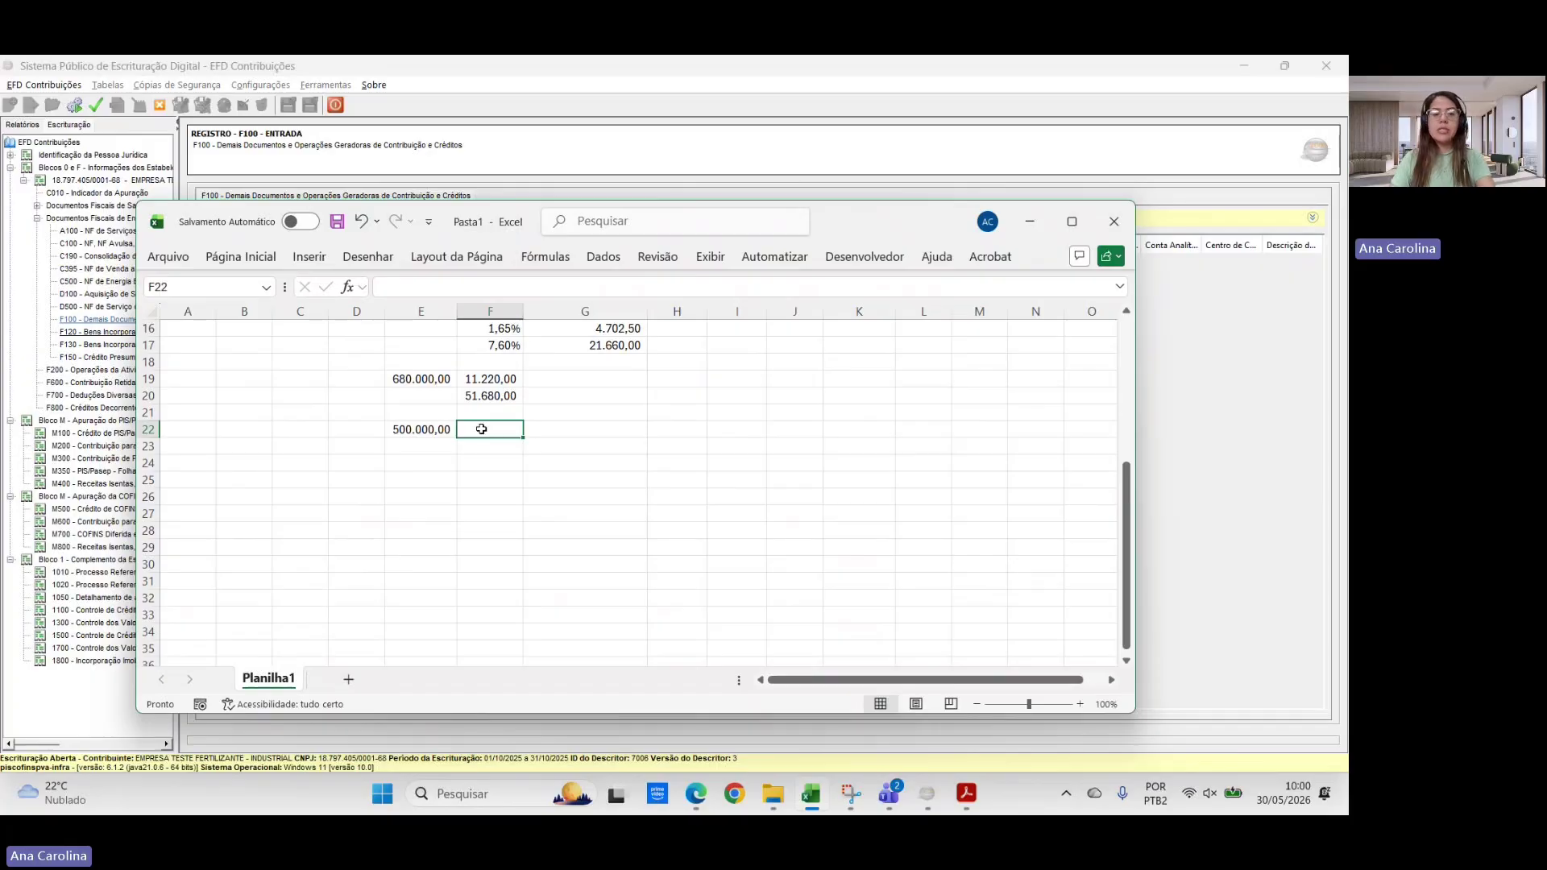
{"action": "scroll", "coordinate": [481, 428], "scroll_direction": "up", "scroll_amount": 1}
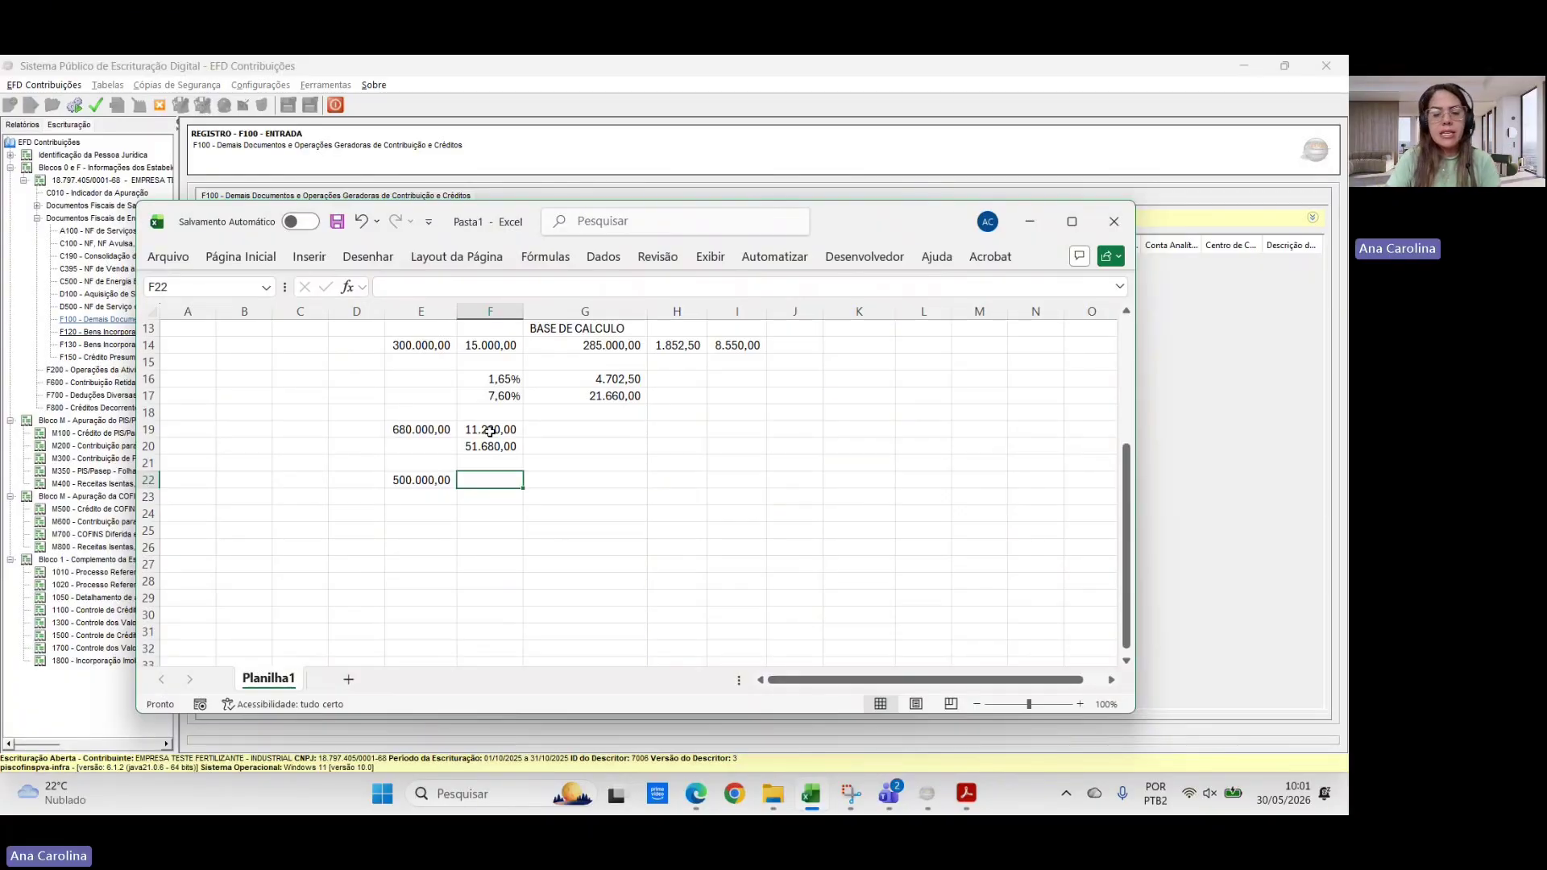
{"action": "type", "text": "="}
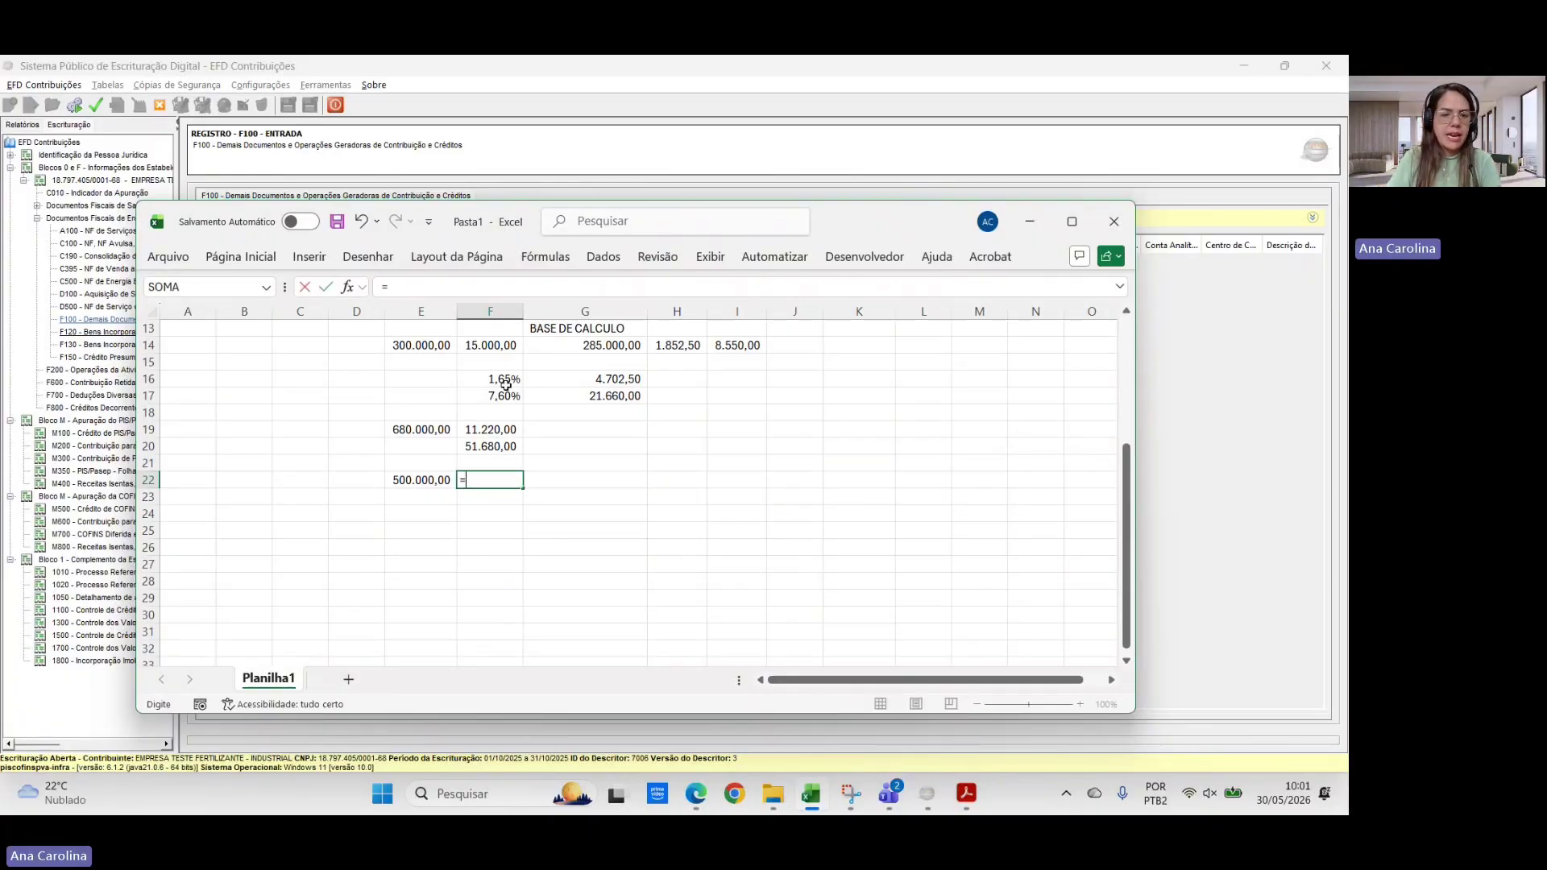
{"action": "left_click", "coordinate": [508, 379]}
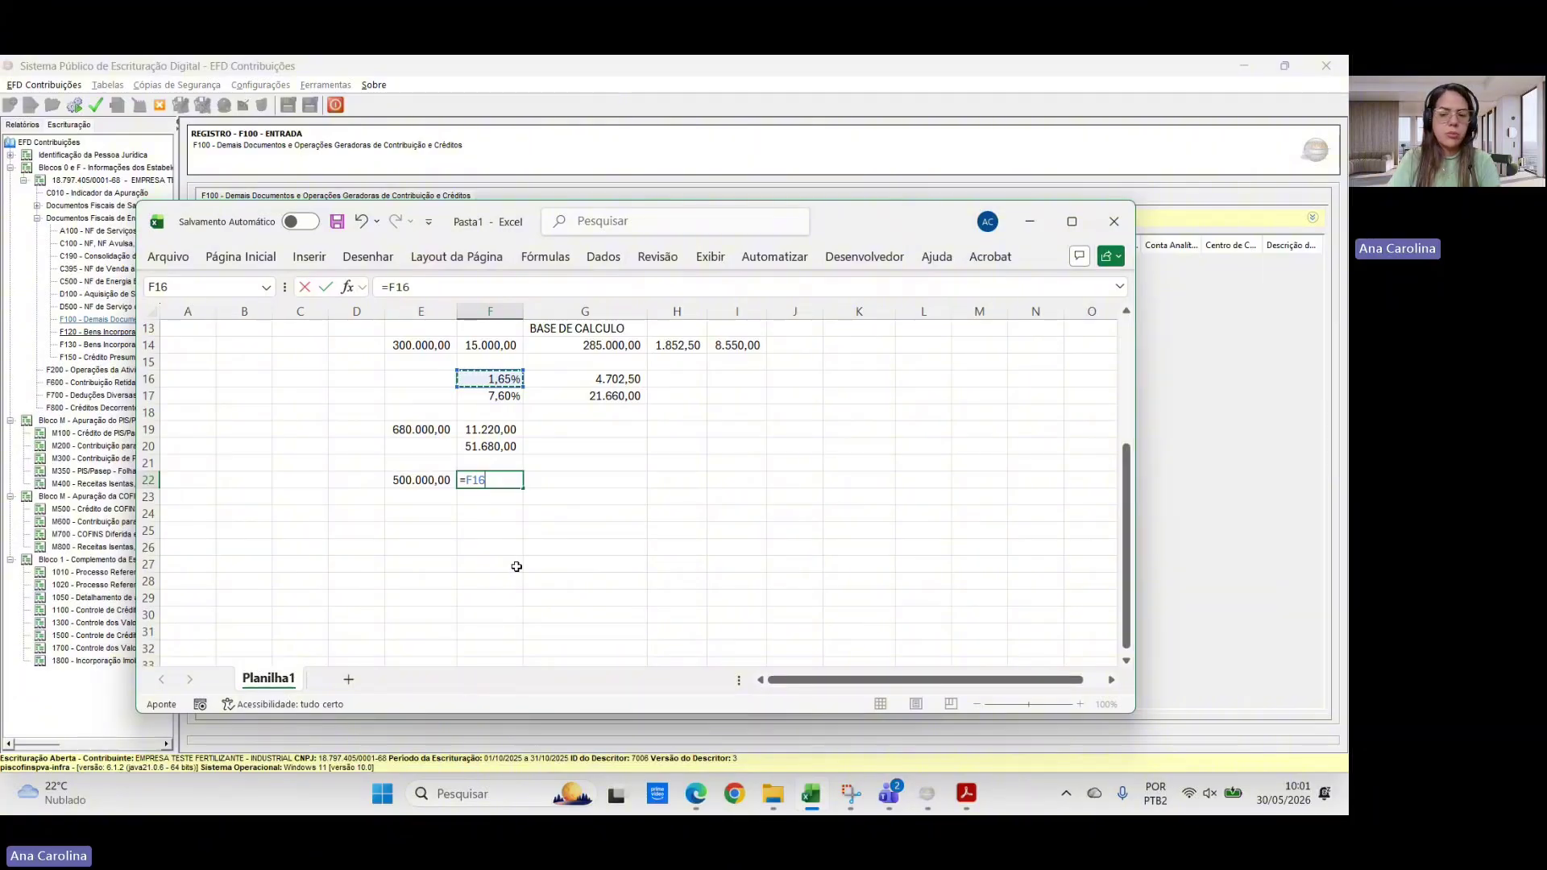
{"action": "type", "text": "*75%"}
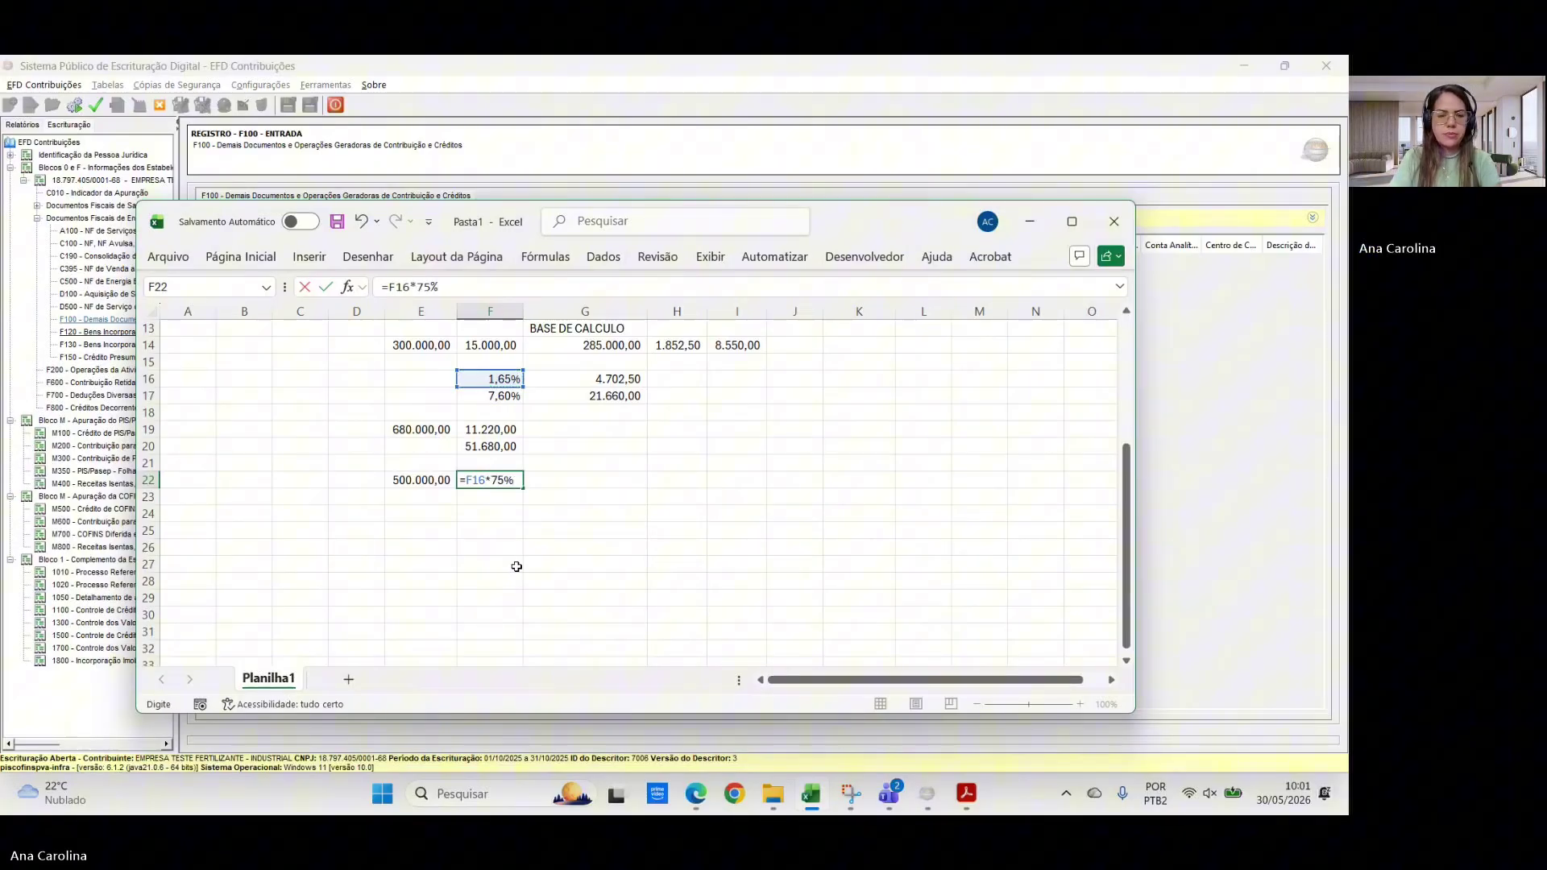
{"action": "key", "text": "Return"}
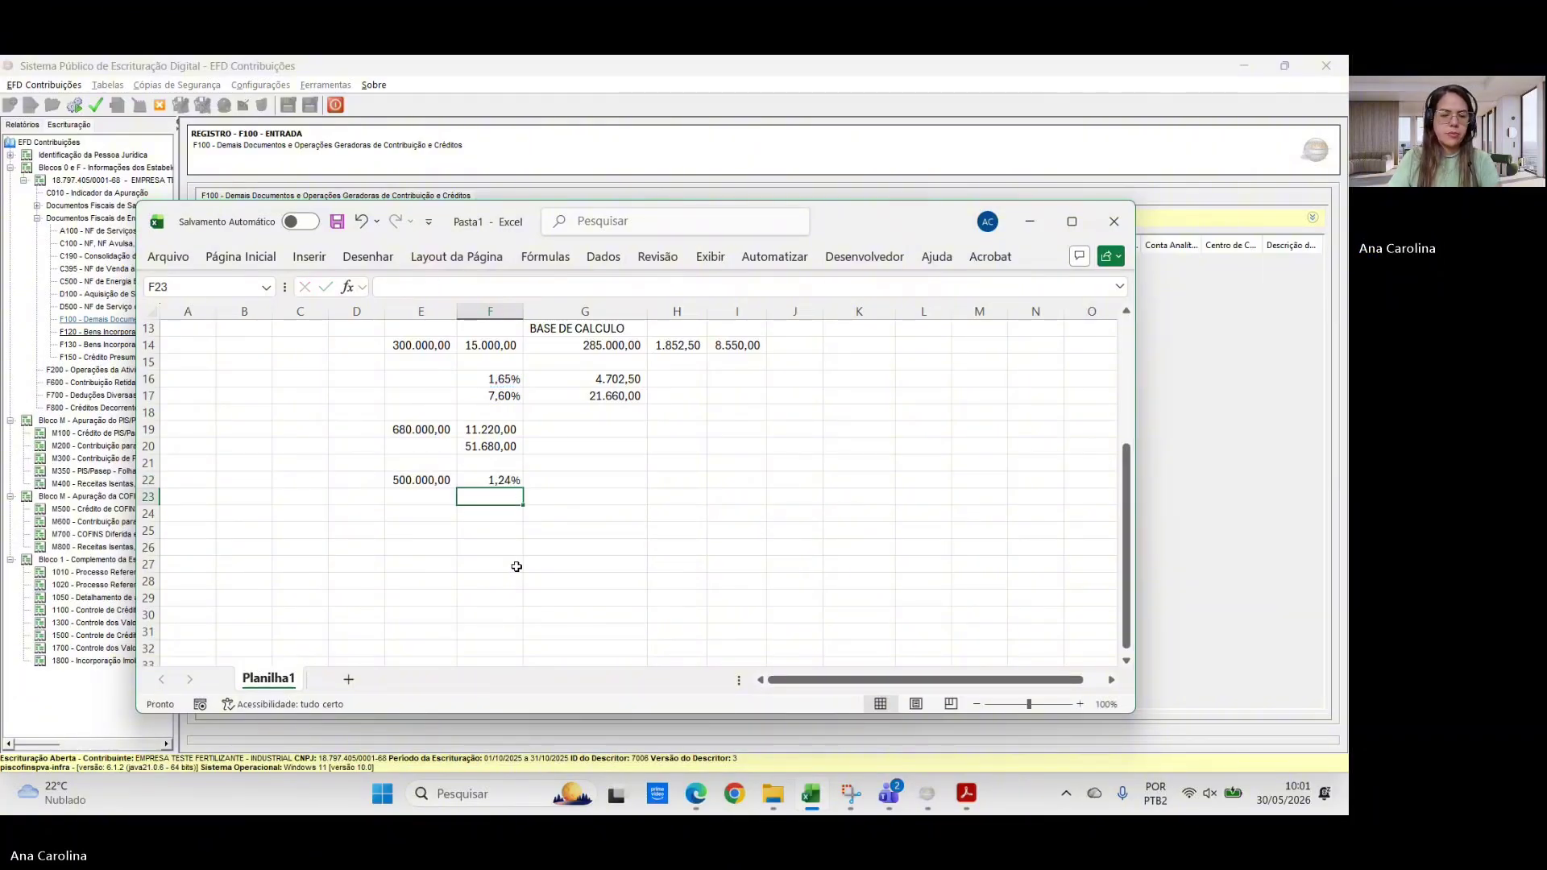
{"action": "left_click", "coordinate": [497, 481]}
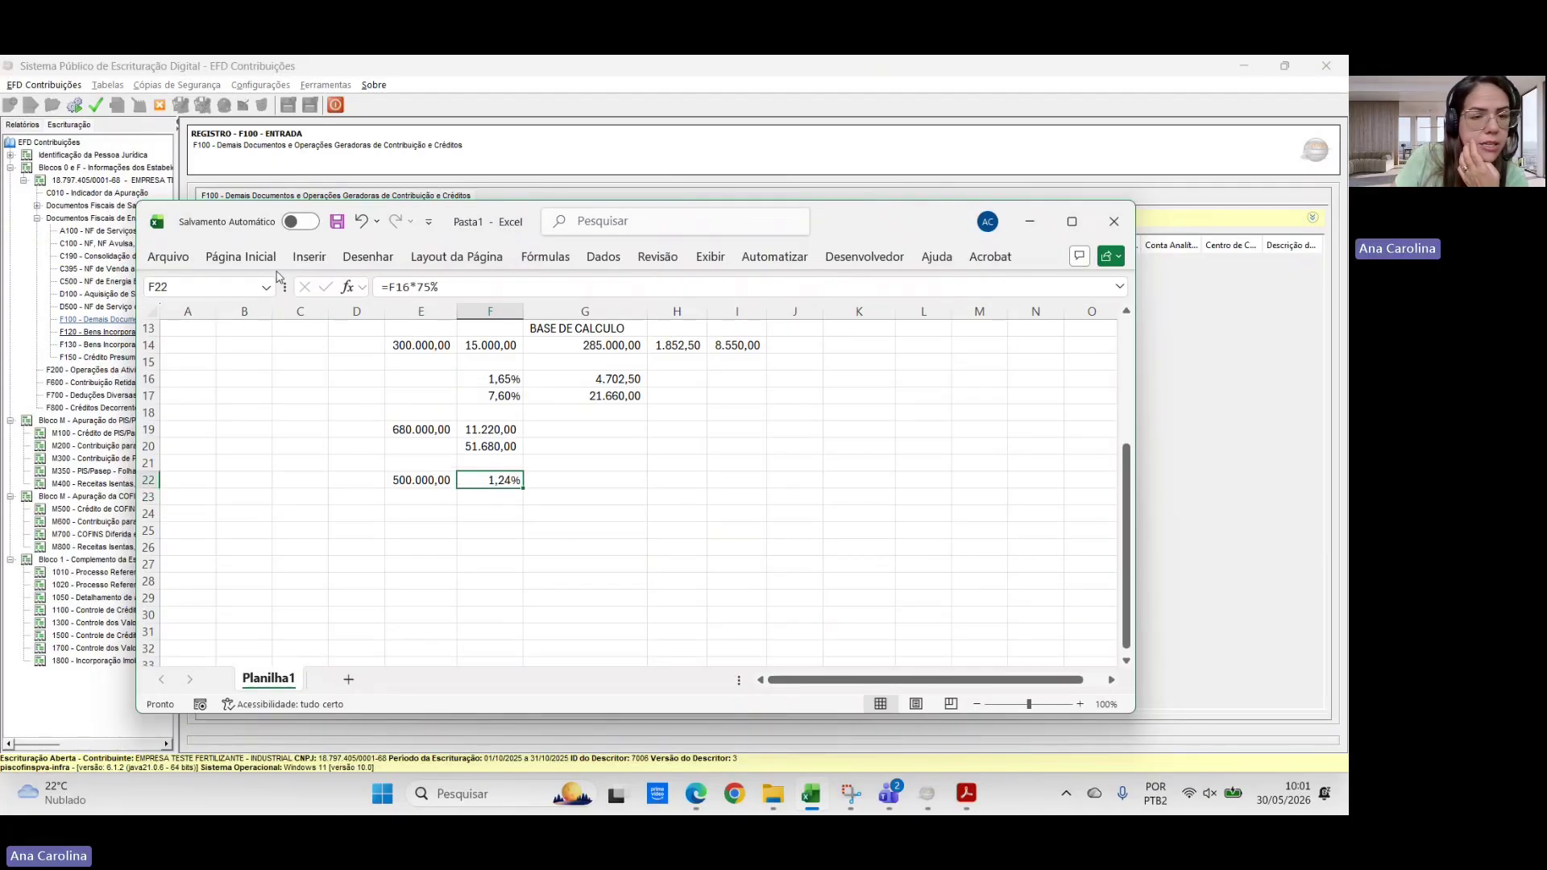
- Show the PIS rate in cell F22 with four decimal places
{"action": "left_click", "coordinate": [254, 260]}
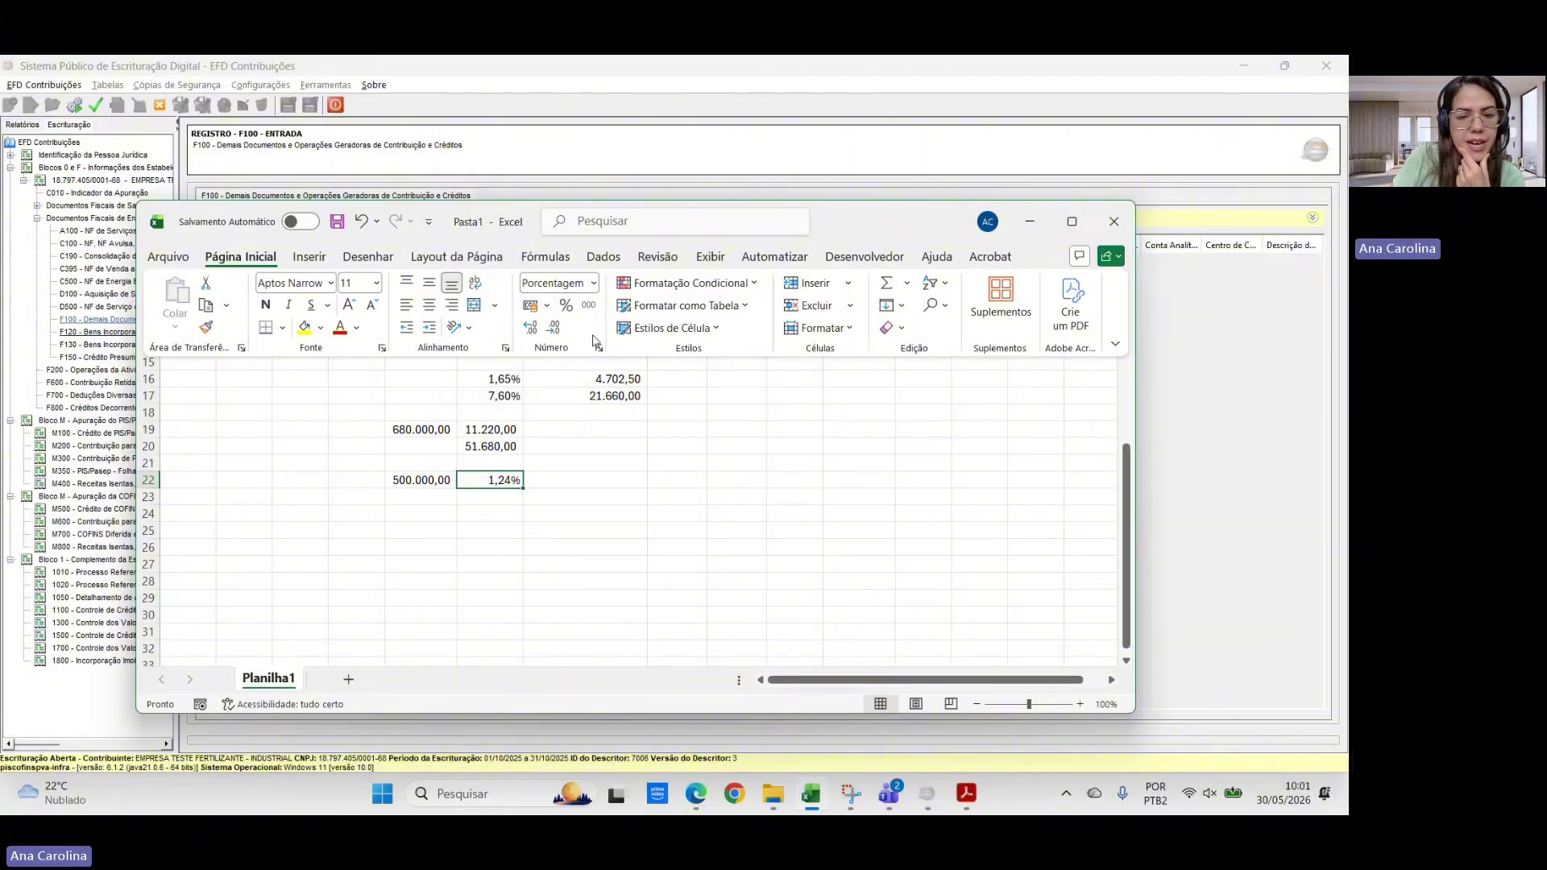
{"action": "left_click", "coordinate": [531, 329]}
{"action": "left_click", "coordinate": [531, 328]}
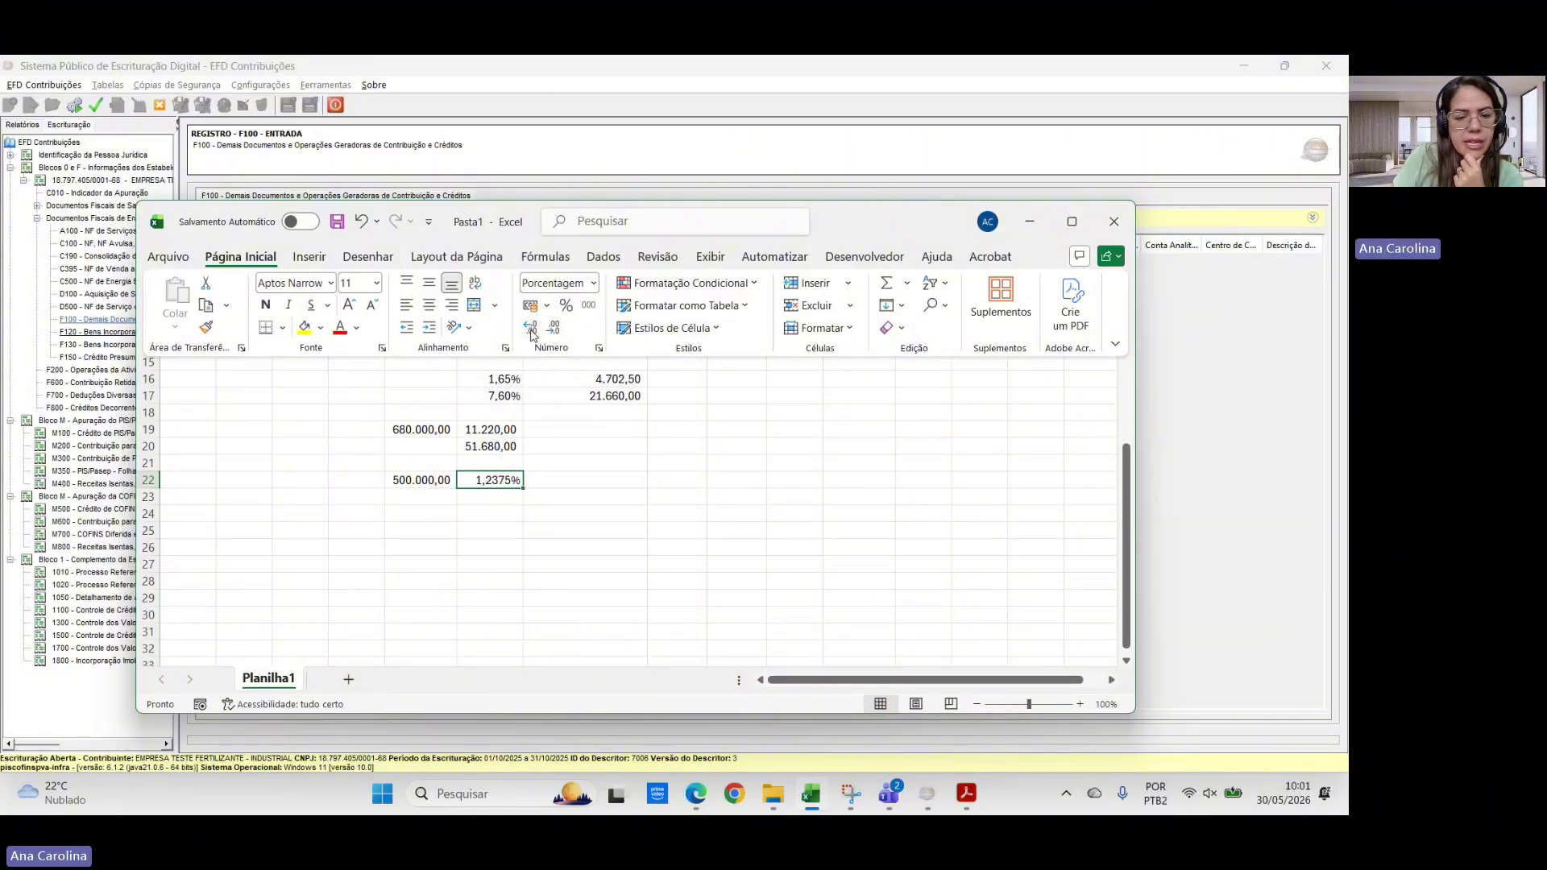
{"action": "left_click", "coordinate": [473, 530]}
{"action": "key", "text": "Down"}
{"action": "key", "text": "Down"}
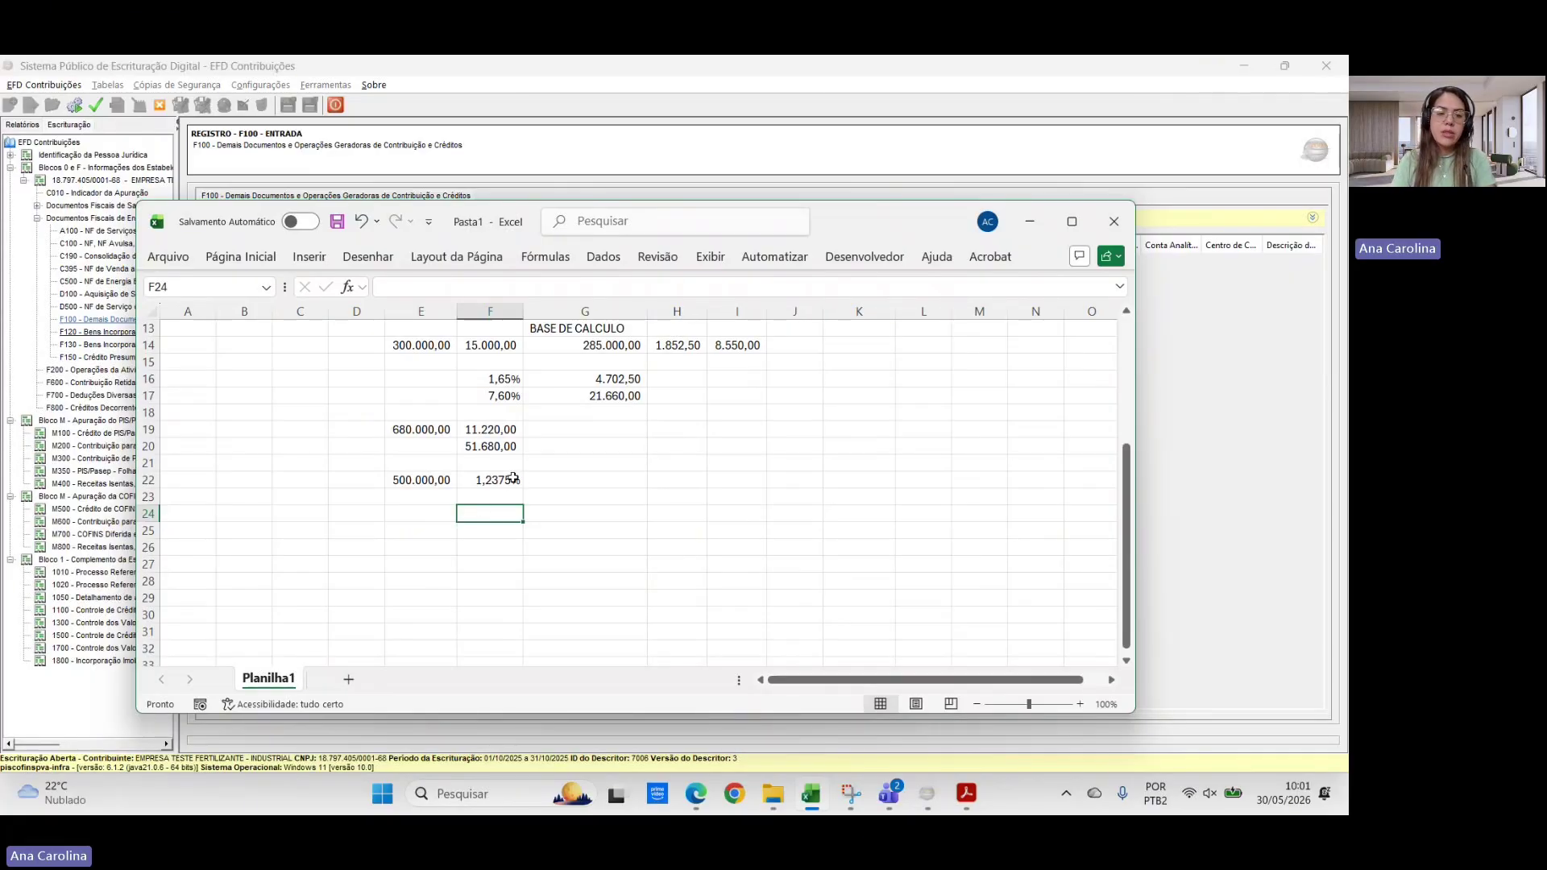
{"action": "left_click", "coordinate": [487, 494]}
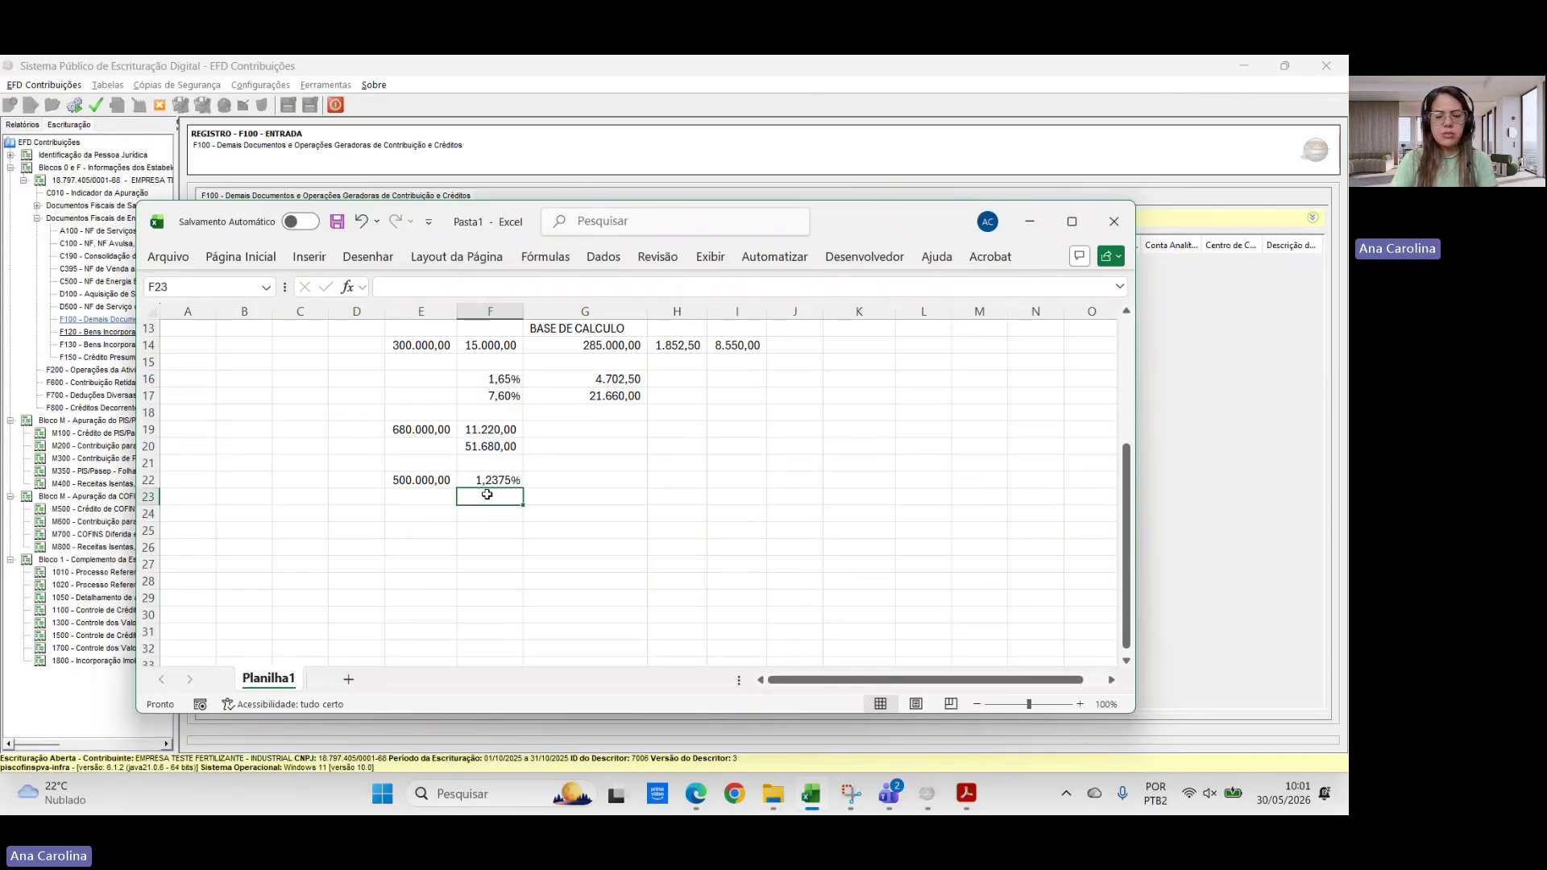
{"action": "type", "text": "="}
{"action": "left_click", "coordinate": [499, 395]}
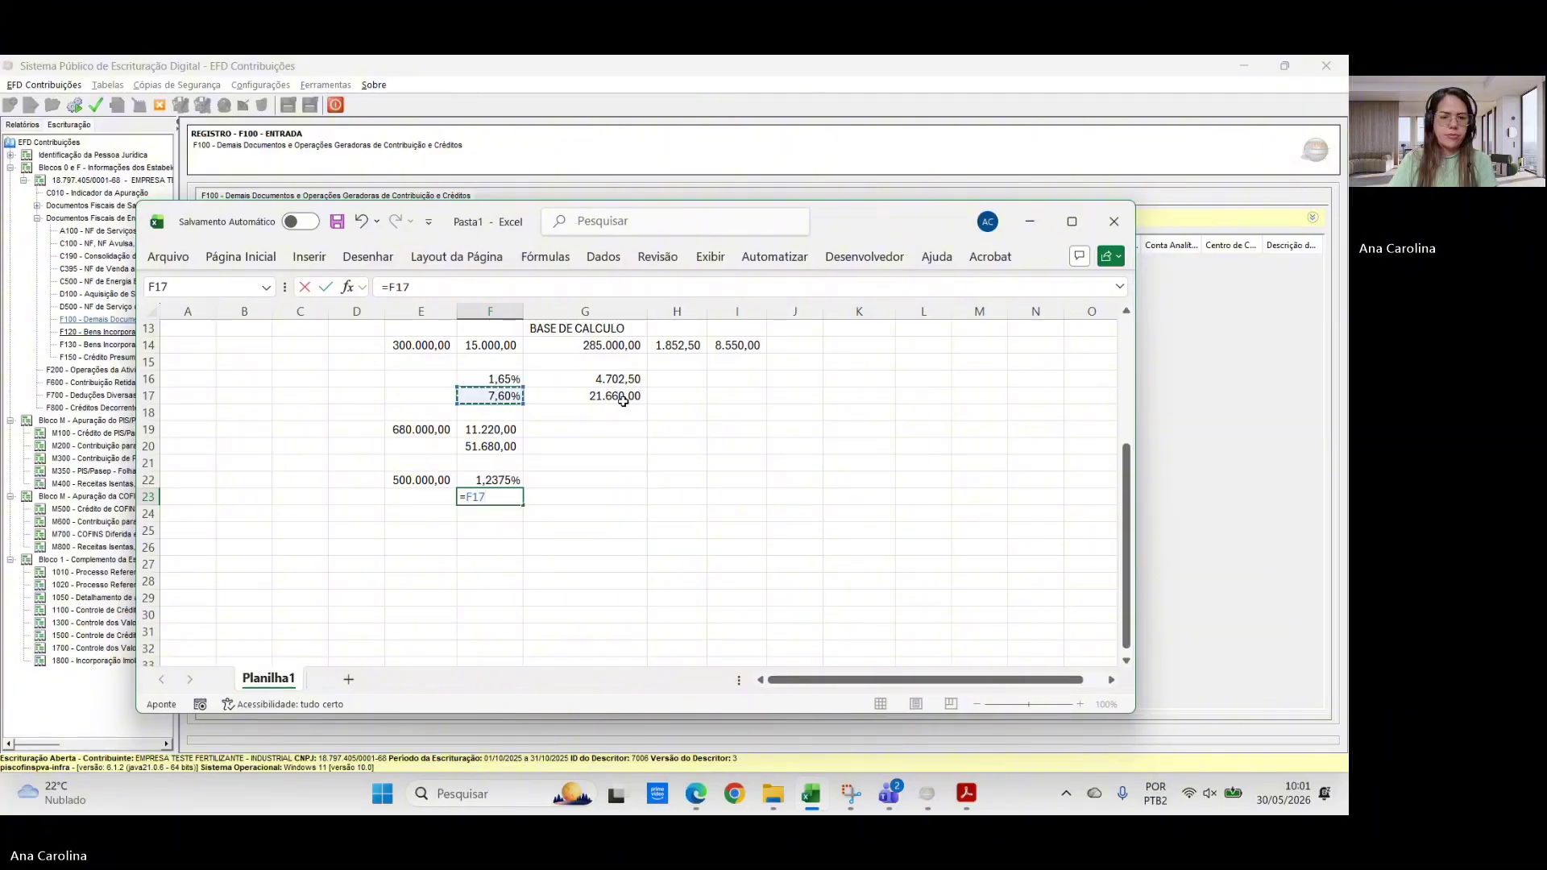
{"action": "type", "text": "75"}
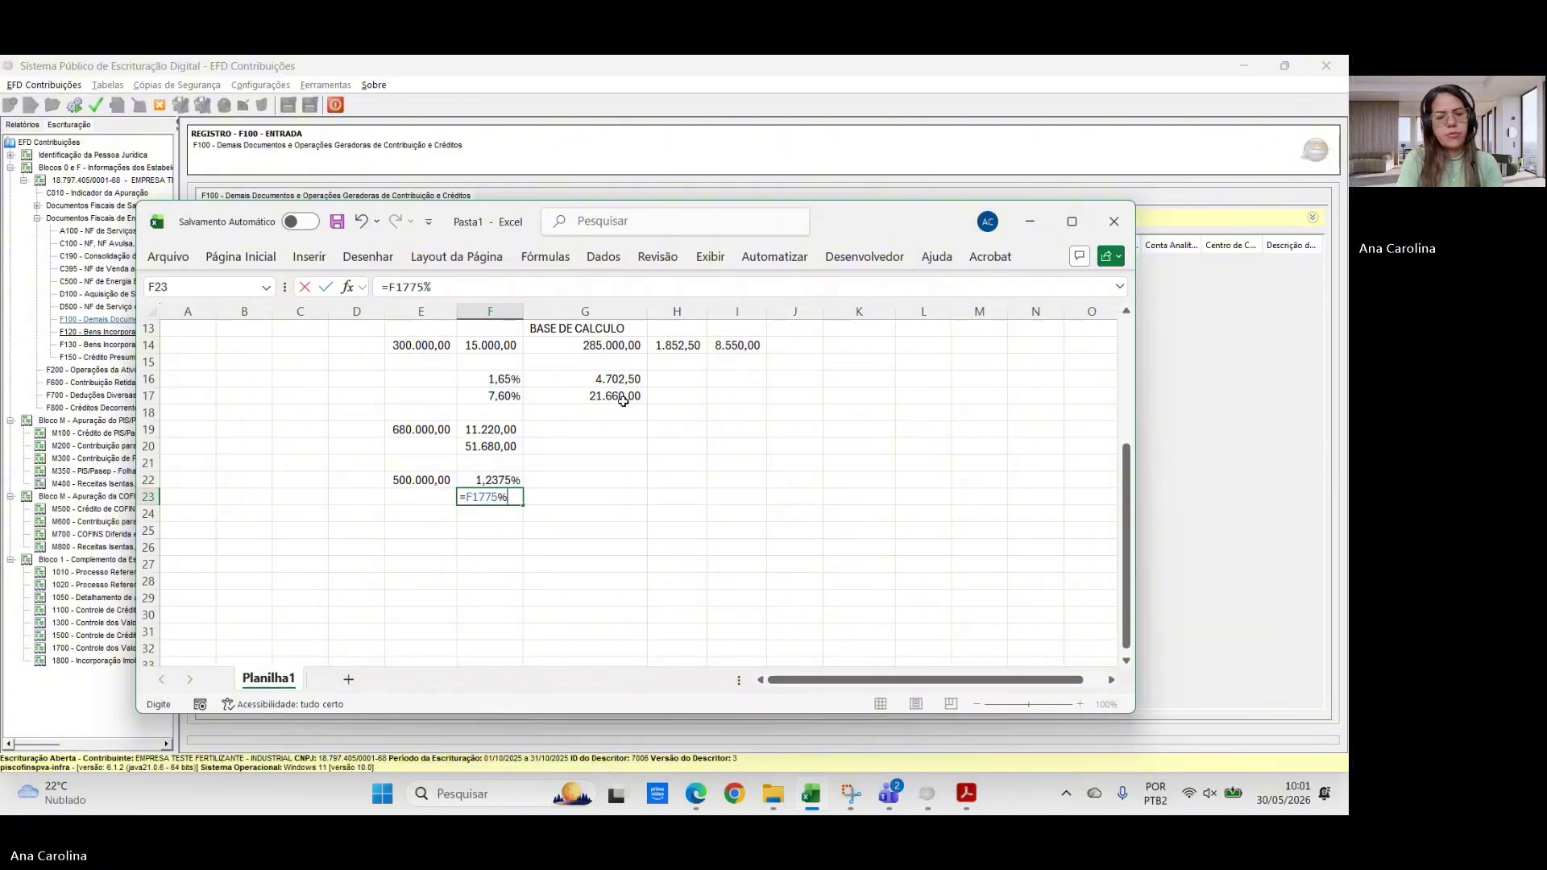
{"action": "key", "text": "Return"}
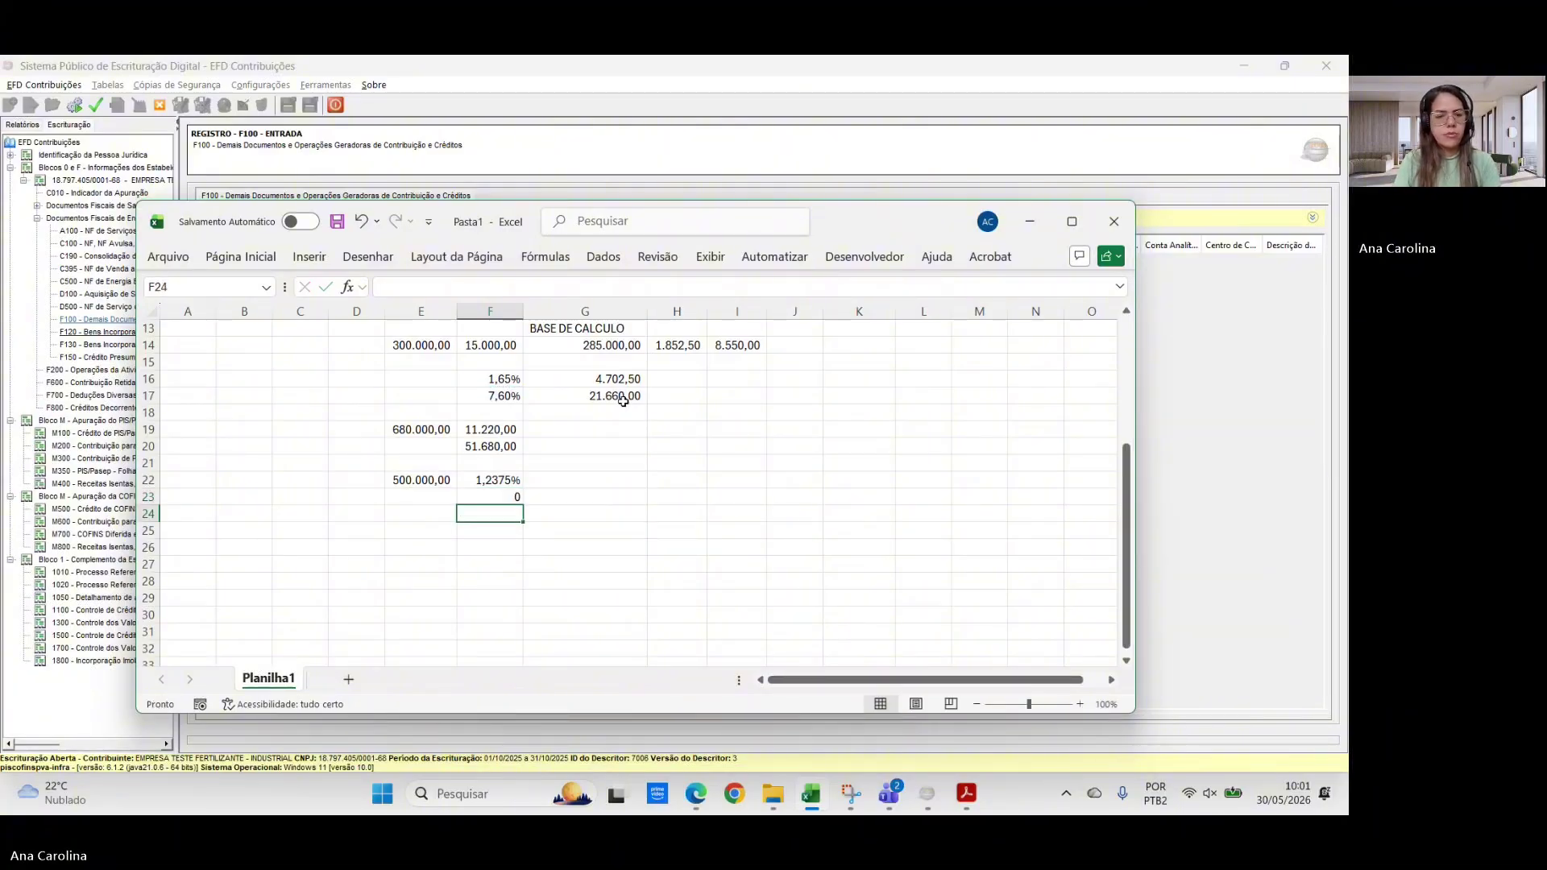
- Calculate the presumed-credit COFINS rate in cell F23 with the formula =F17*75%
{"action": "left_click", "coordinate": [519, 499]}
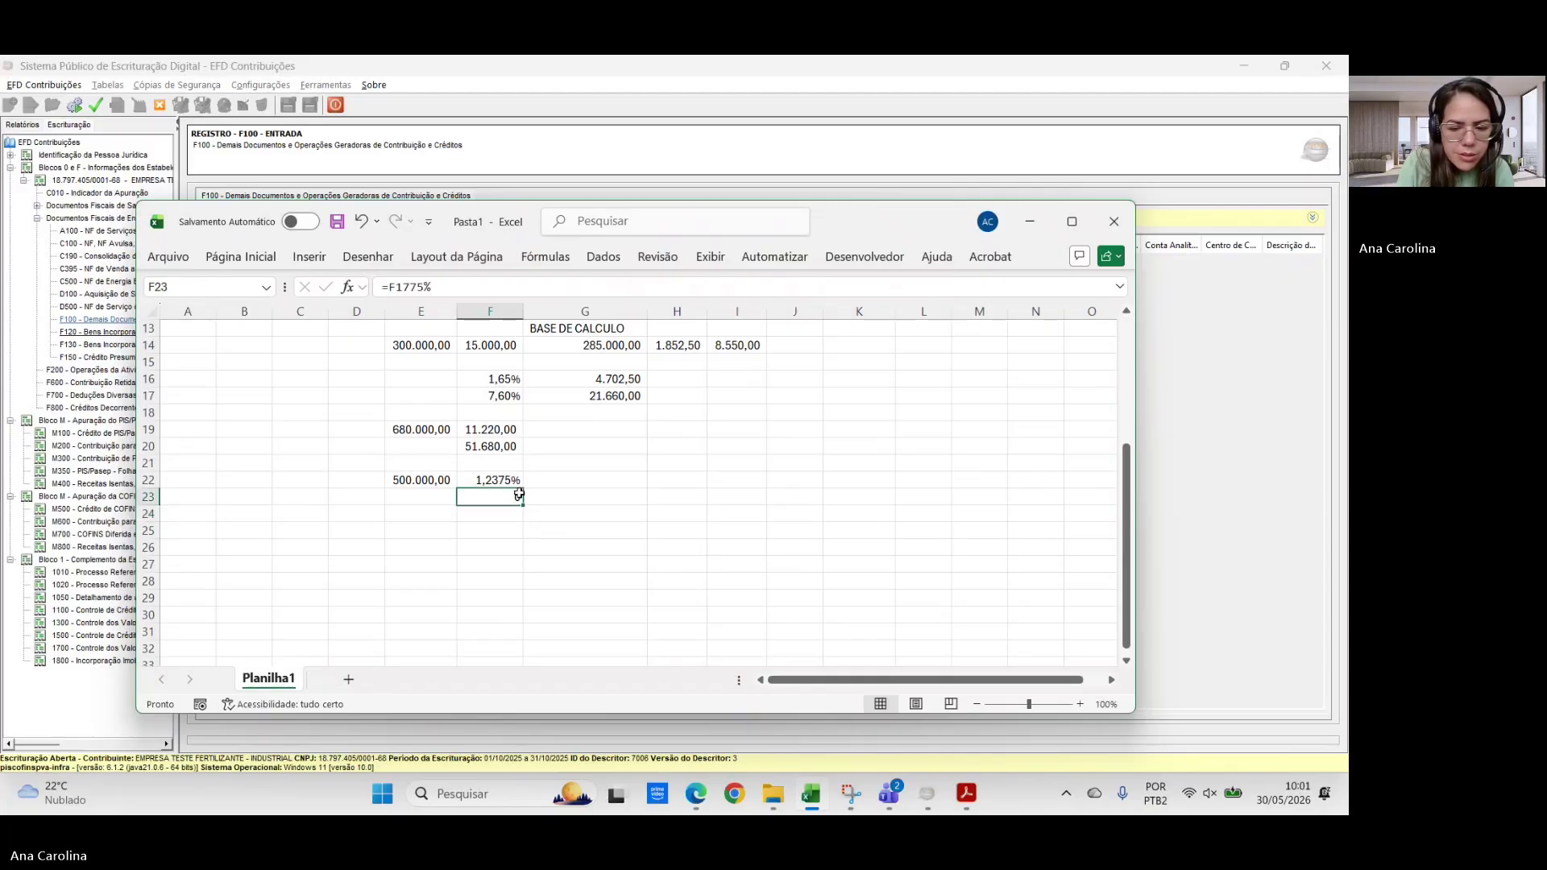
{"action": "type", "text": "="}
{"action": "left_click", "coordinate": [503, 399]}
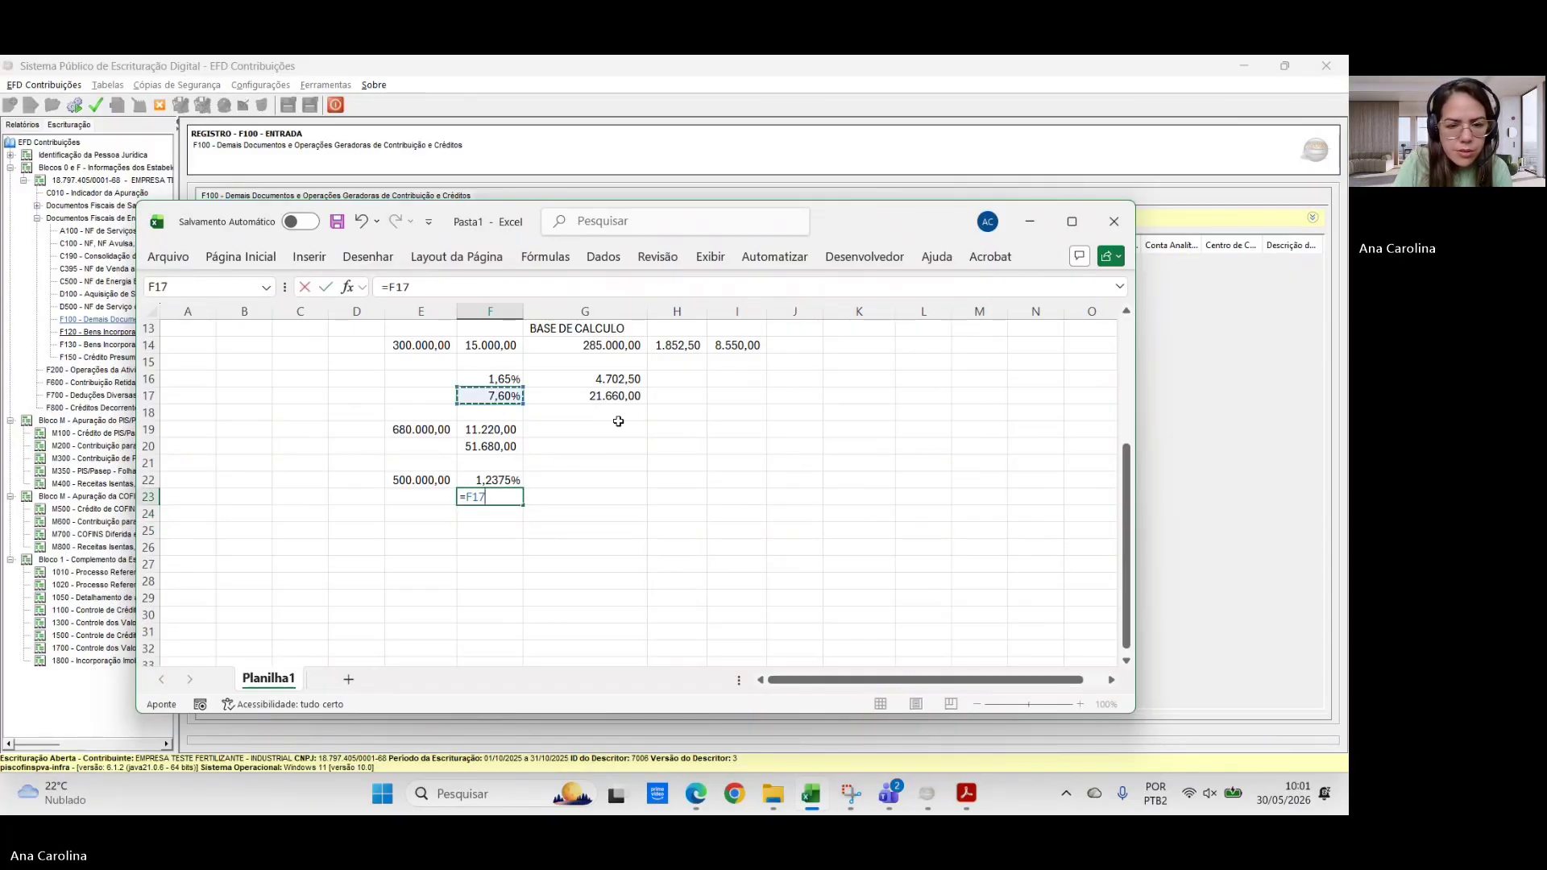
{"action": "type", "text": "*75%"}
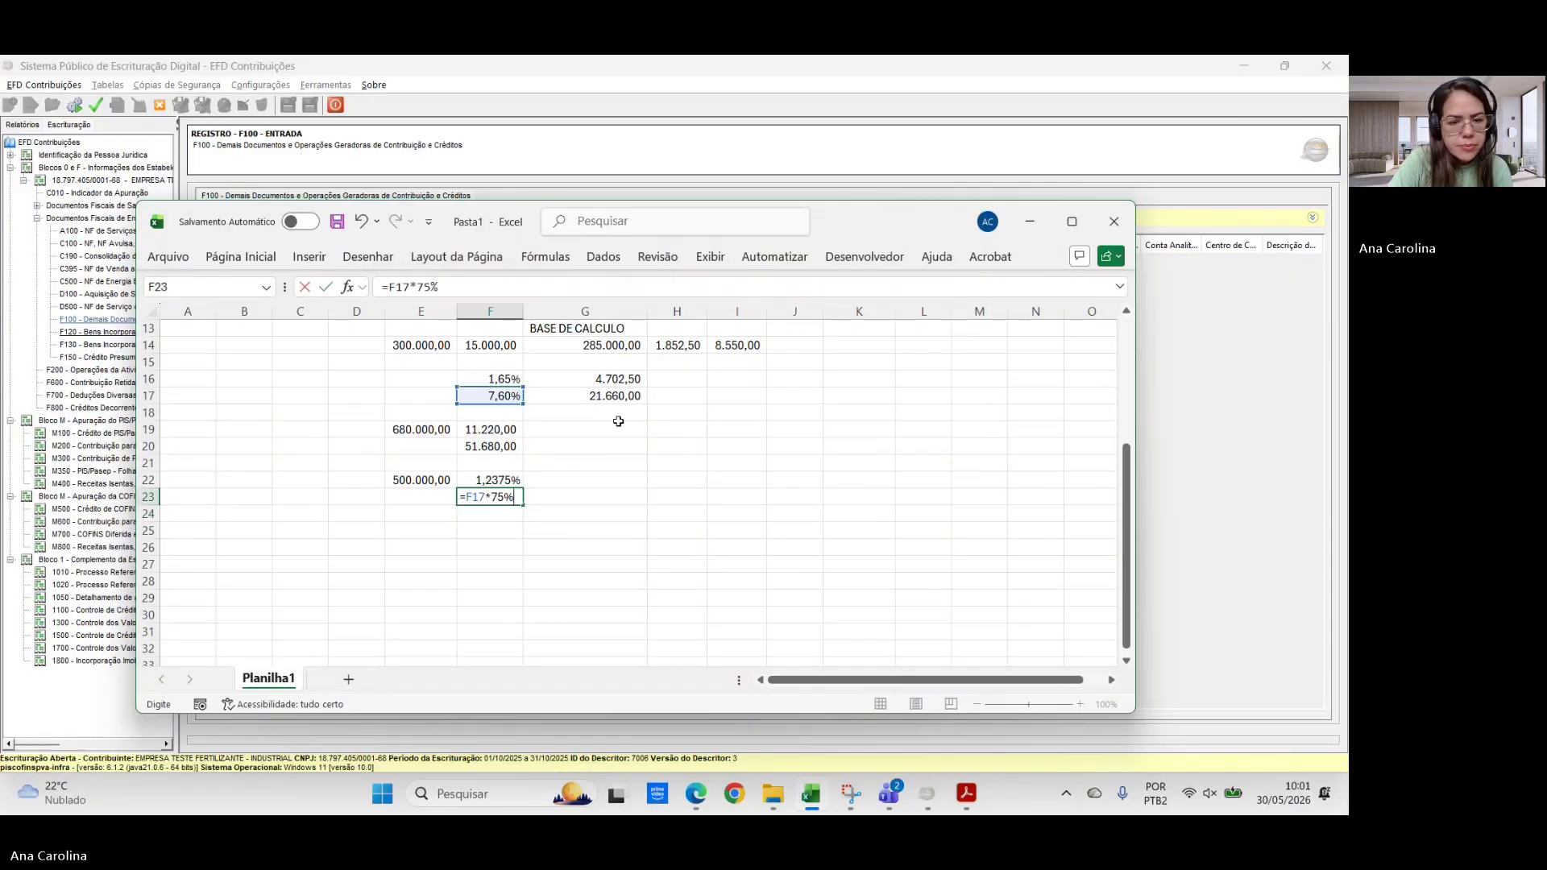
{"action": "key", "text": "Return"}
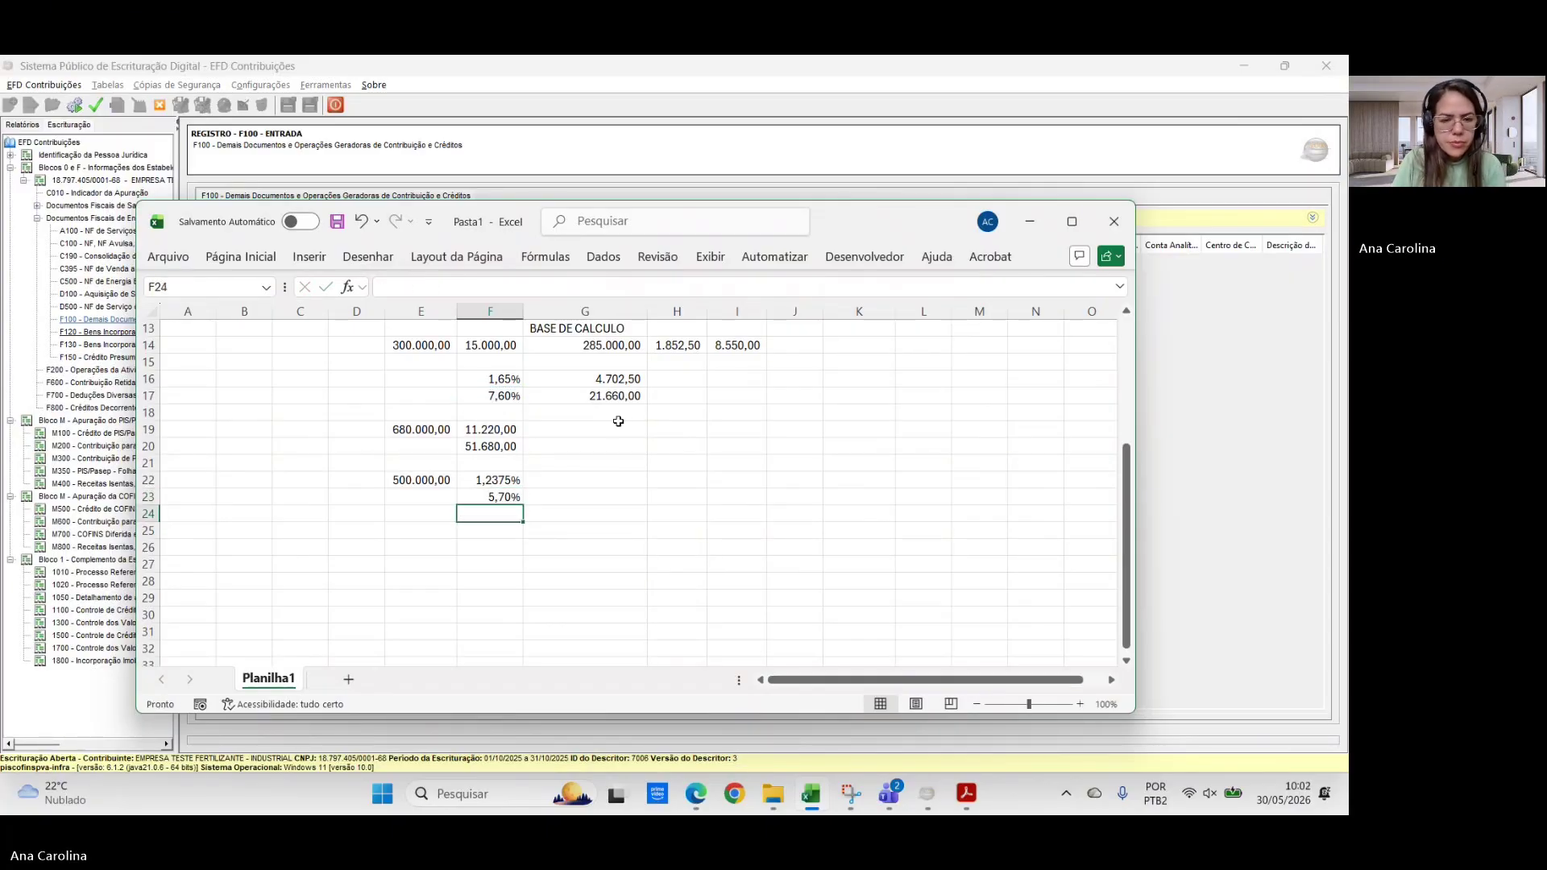
- Show the COFINS rate in cell F23 with three decimal places
{"action": "left_click", "coordinate": [505, 496]}
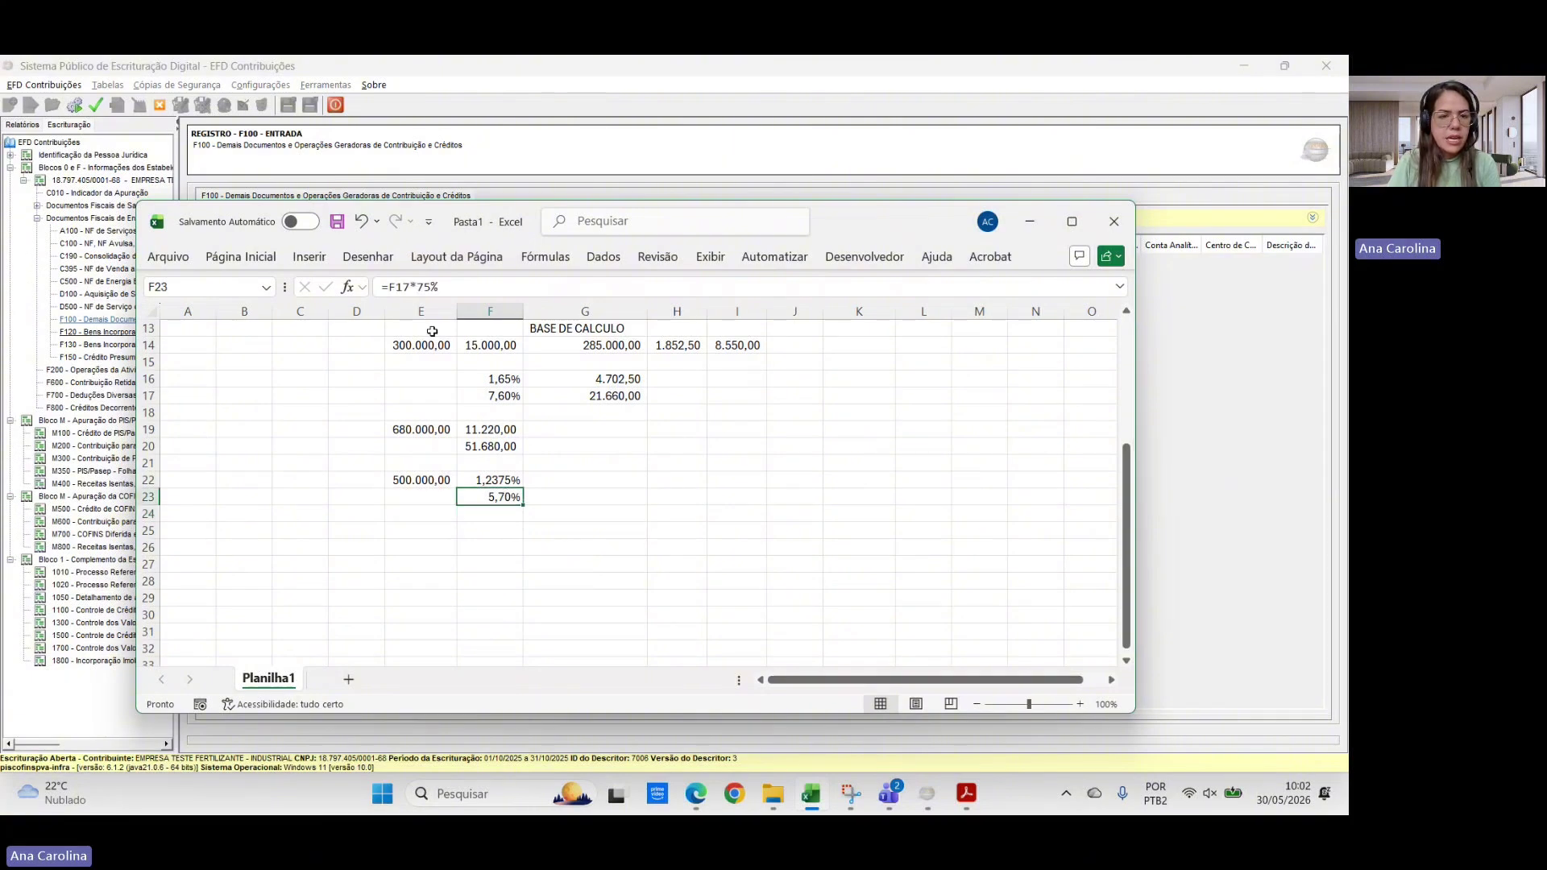
{"action": "left_click", "coordinate": [262, 259]}
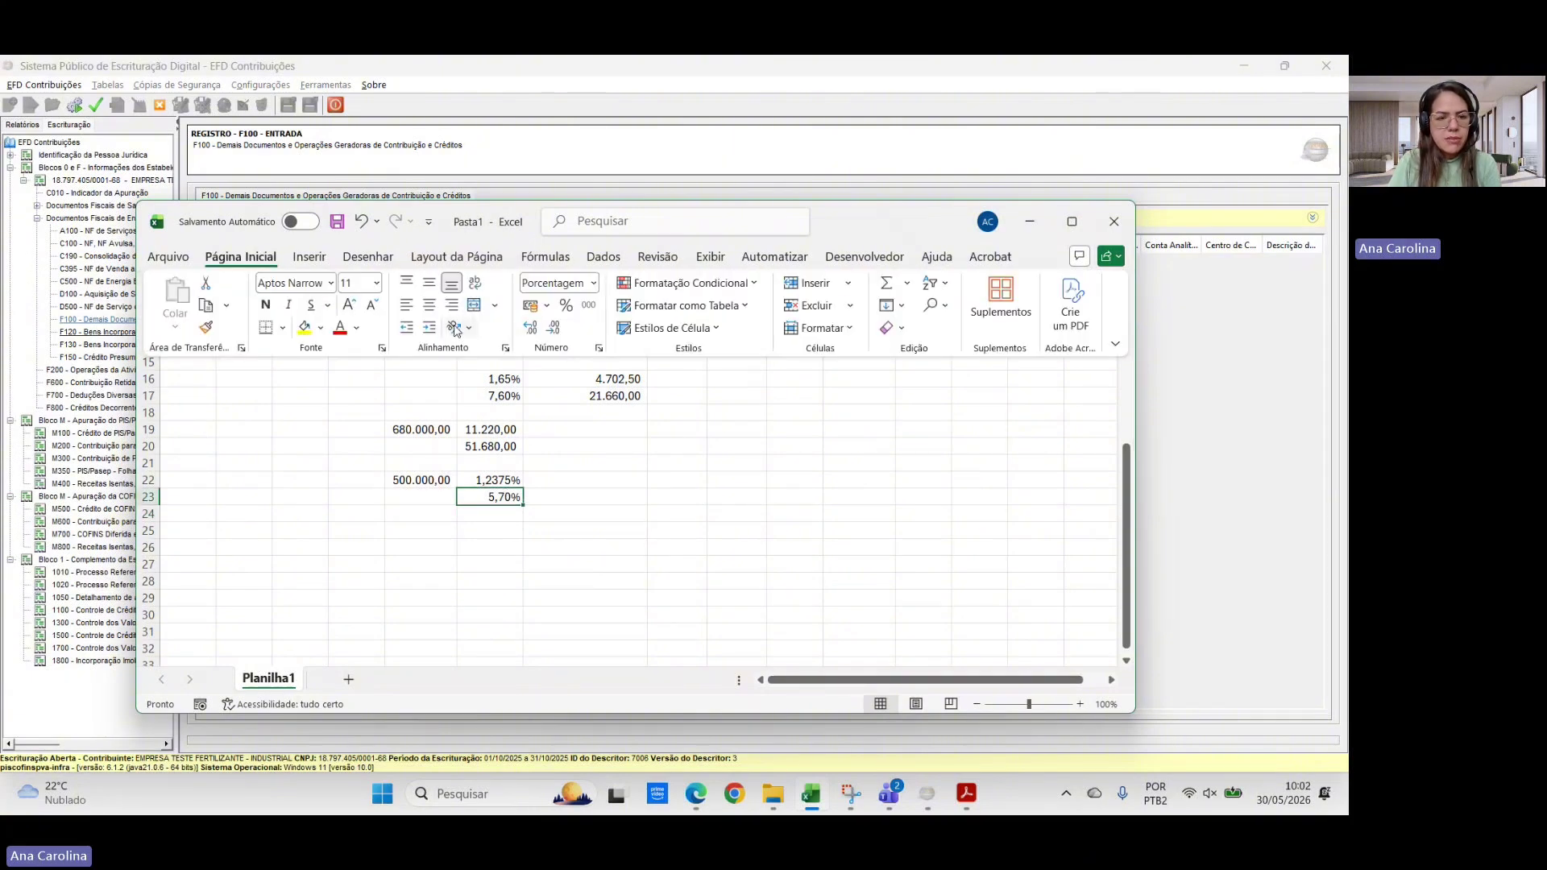
{"action": "left_click", "coordinate": [530, 328]}
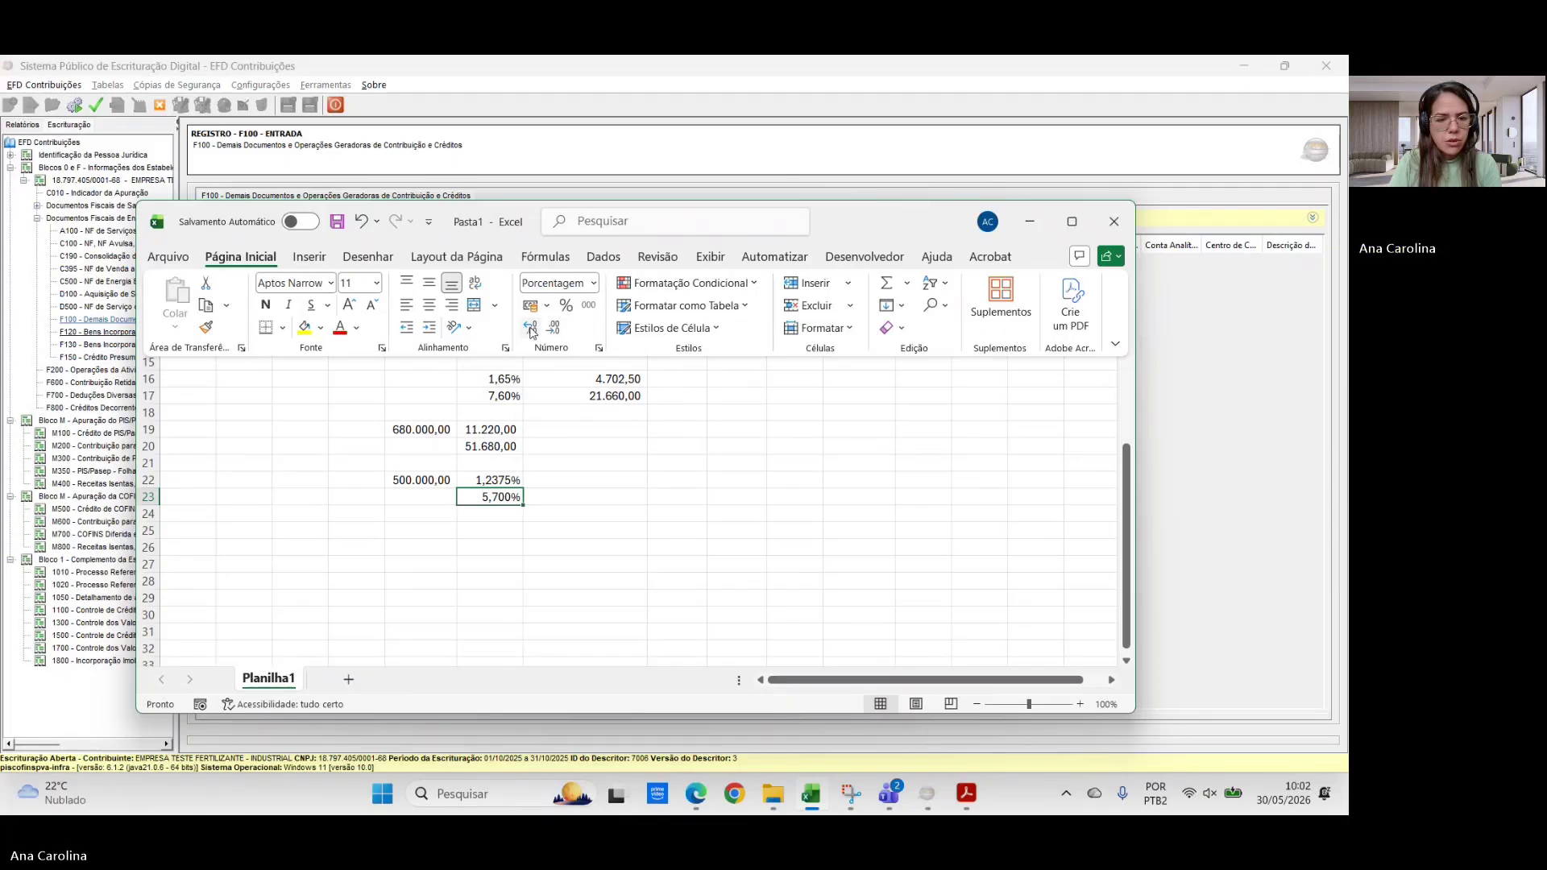
{"action": "left_click", "coordinate": [534, 547]}
{"action": "left_click", "coordinate": [519, 566]}
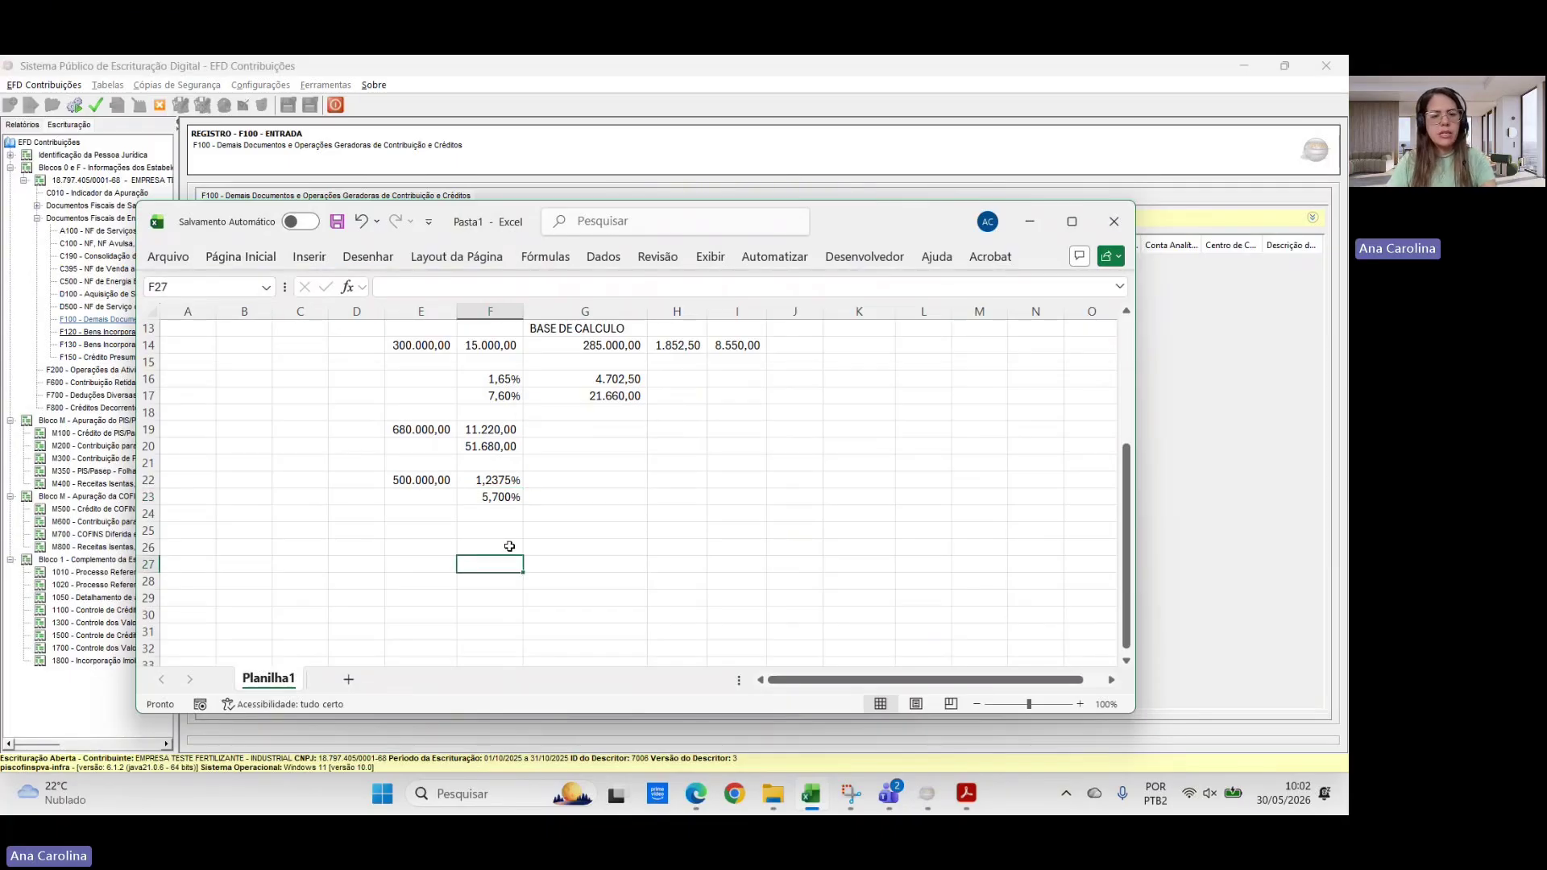
- Switch back to EFD Contribuições and set the F100 record's PIS/Pasep calculation base to 500.000 and its rate to 1,2375
{"action": "key", "text": "alt+Tab"}
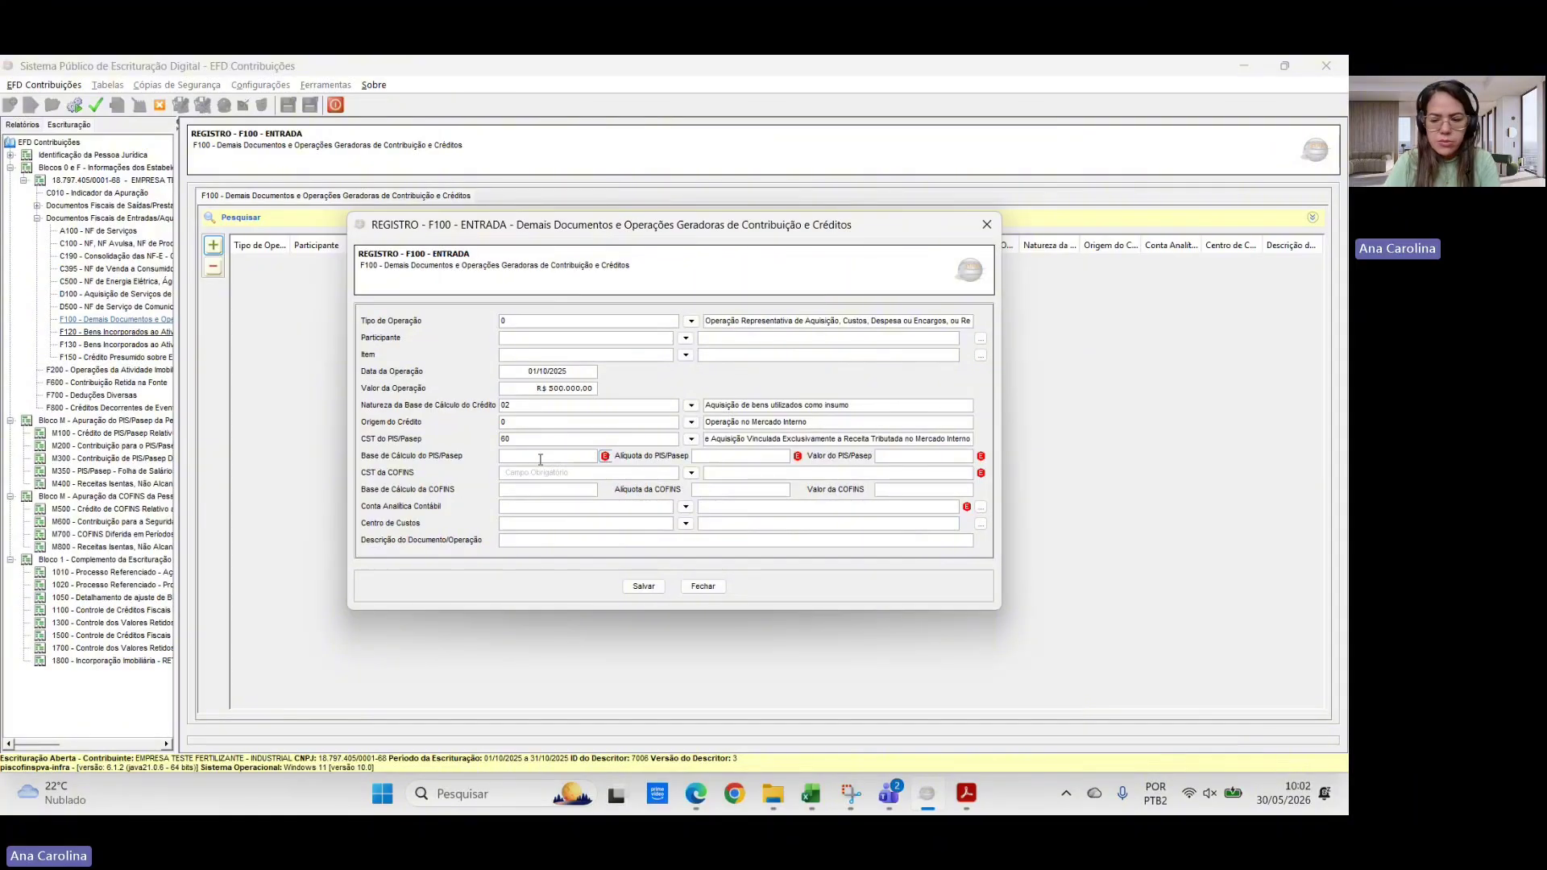
{"action": "type", "text": "00000"}
{"action": "key", "text": "Tab"}
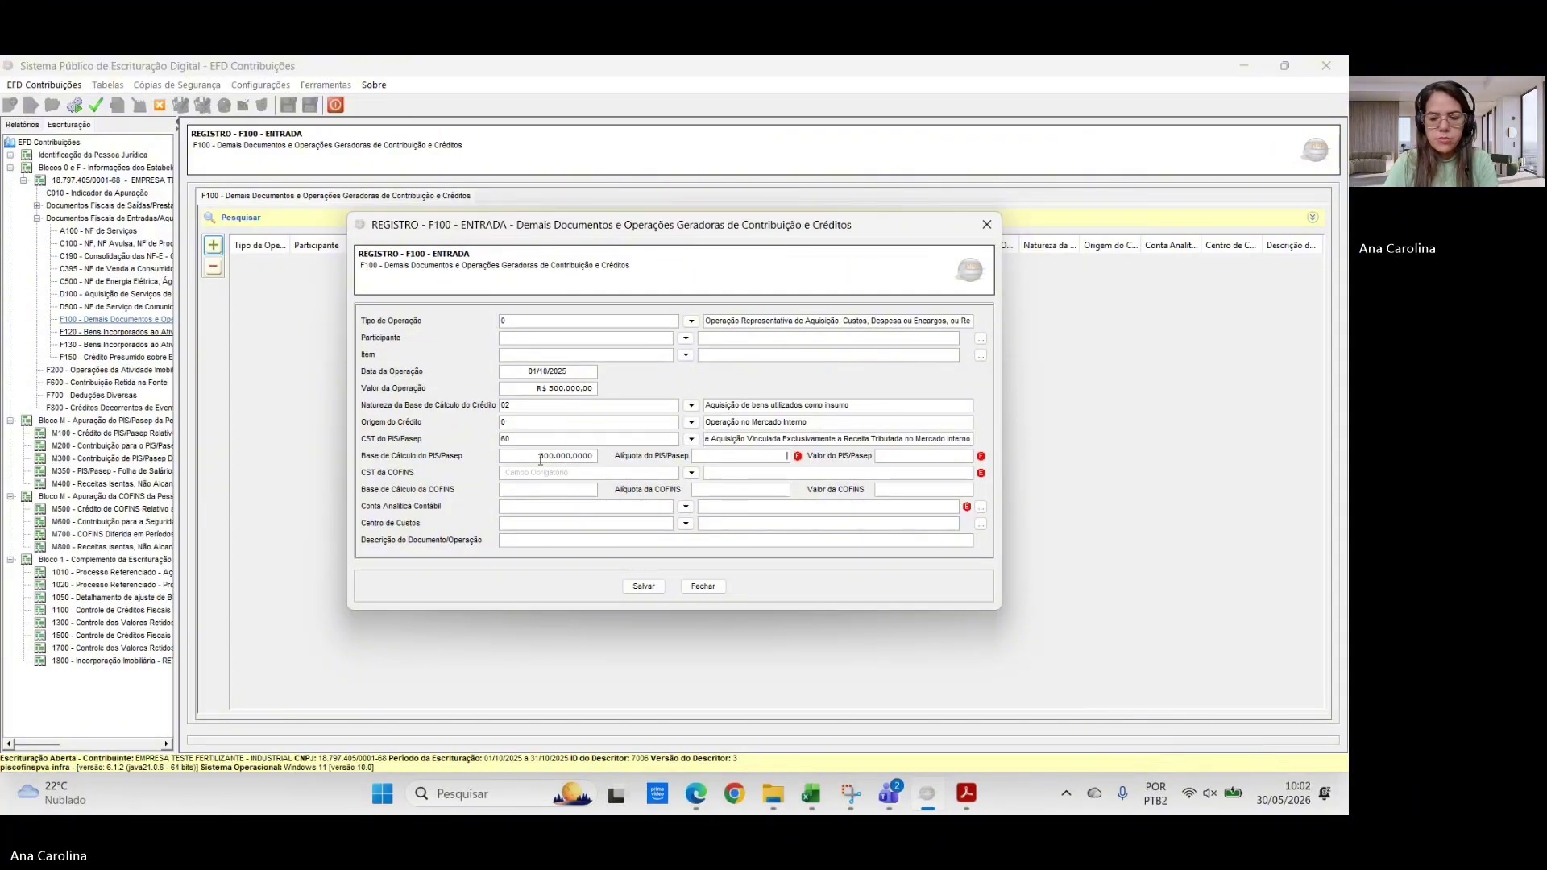
{"action": "type", "text": "1.2375"}
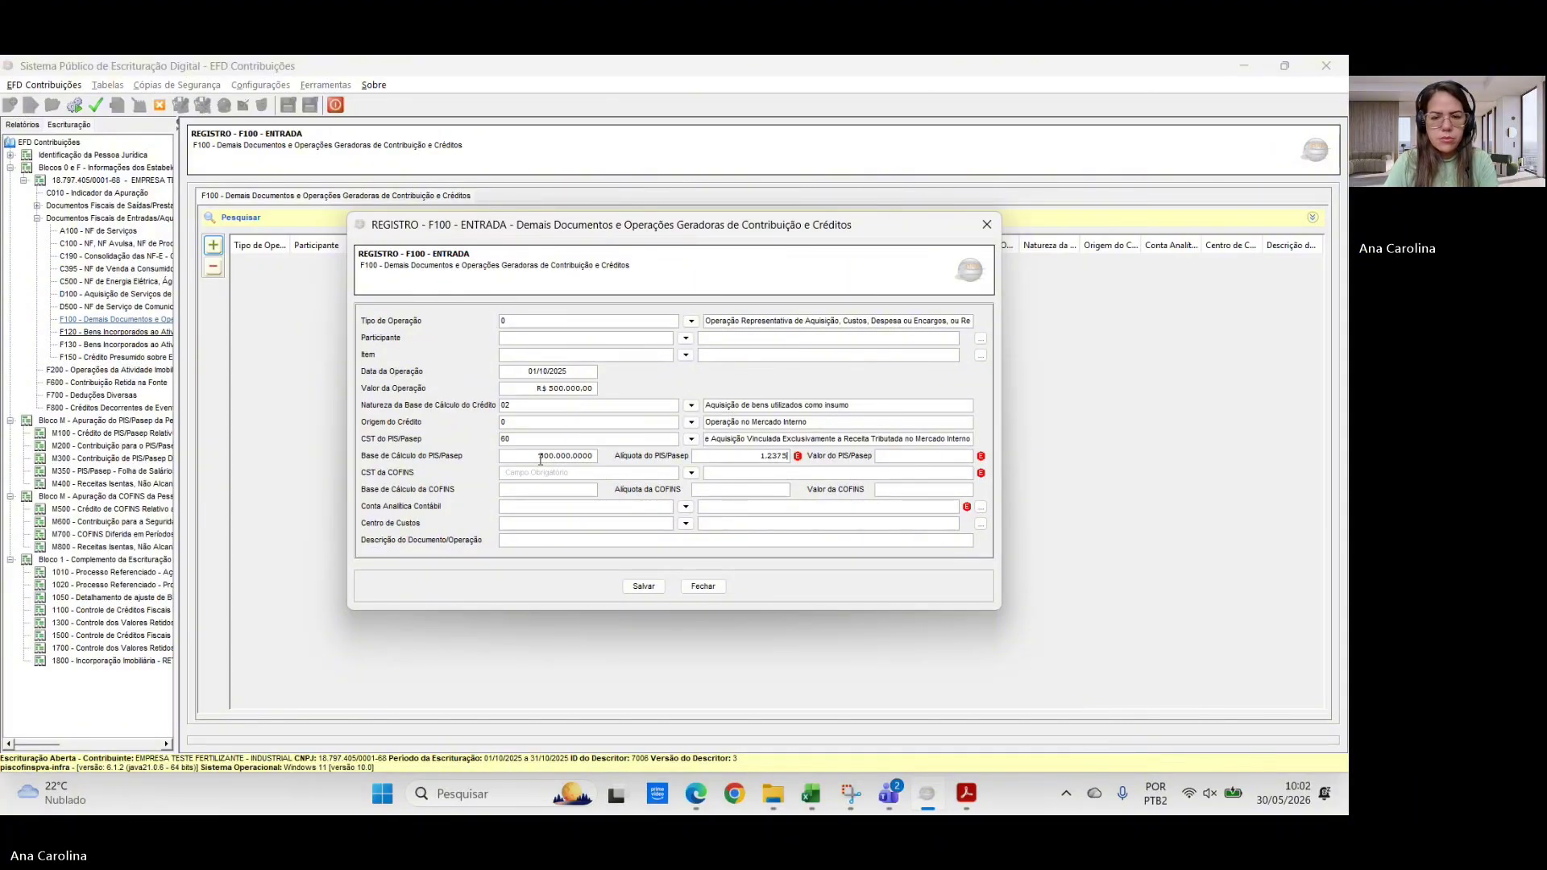
{"action": "key", "text": "Tab"}
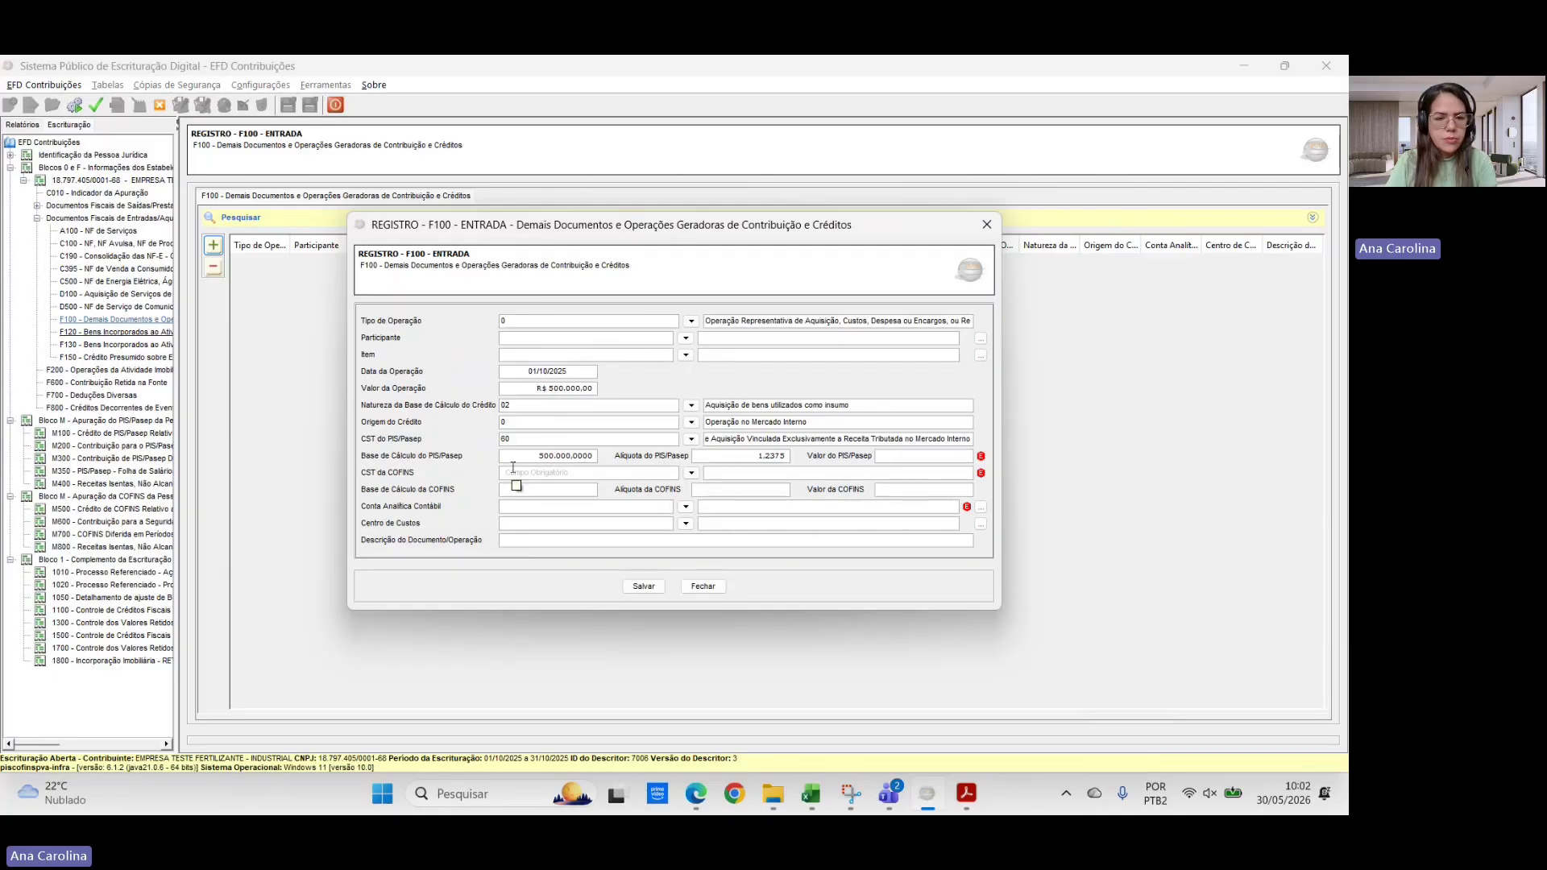
- Set the F100 record's COFINS CST to 60, its calculation base to 500.000 and its rate to 5,7
{"action": "left_click", "coordinate": [514, 475]}
{"action": "type", "text": "60"}
{"action": "key", "text": "Tab"}
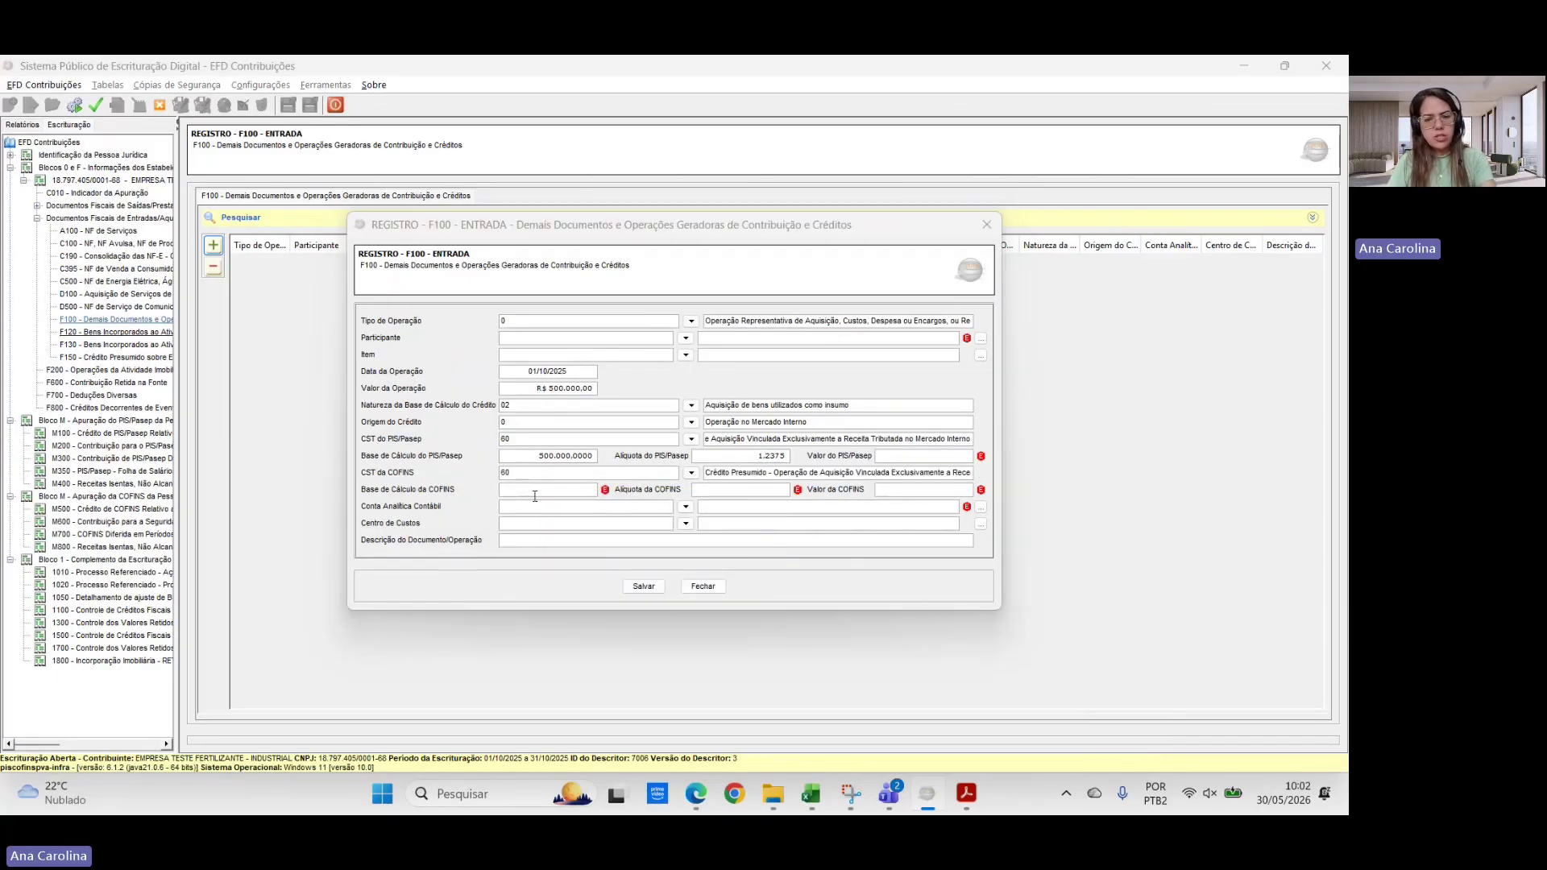
{"action": "key", "text": "alt+Tab"}
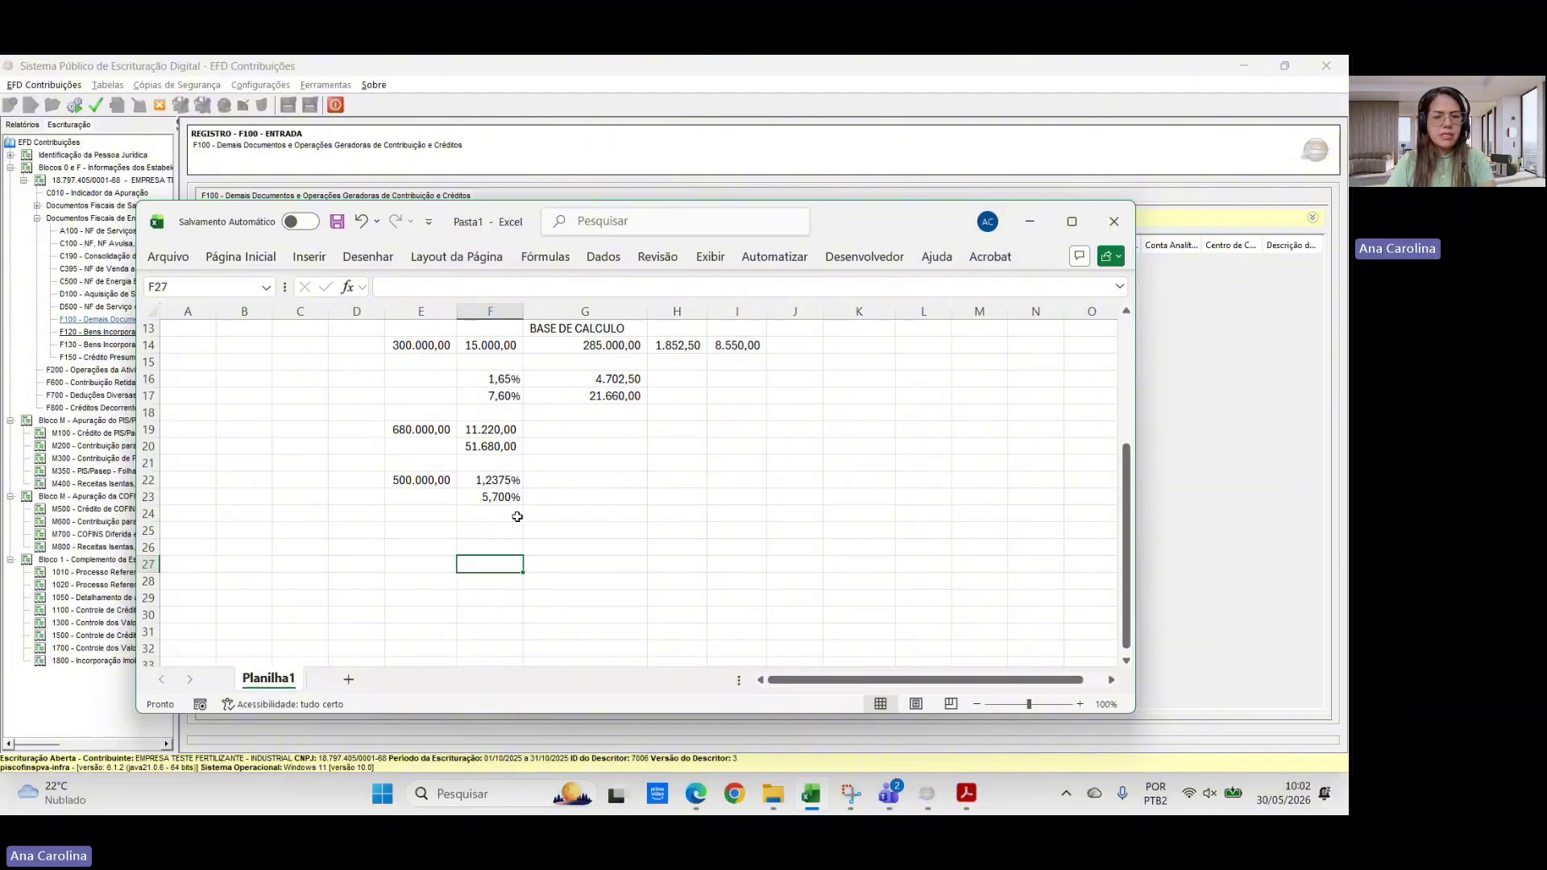
{"action": "key", "text": "alt+Tab"}
{"action": "type", "text": "5"}
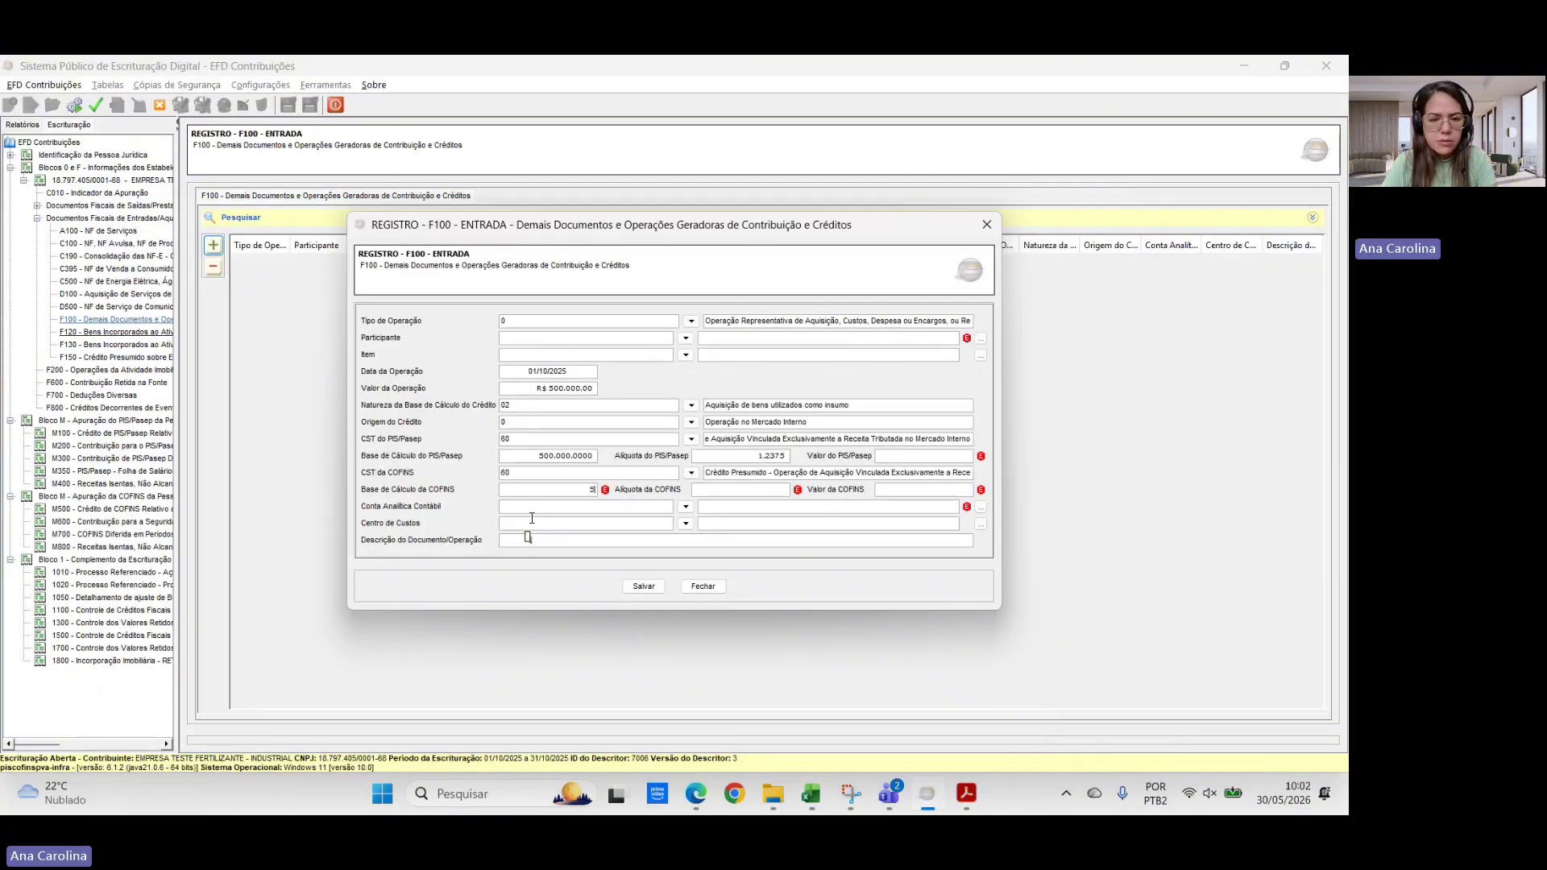
{"action": "type", "text": "00.000"}
{"action": "key", "text": "Tab"}
{"action": "type", "text": "5,7"}
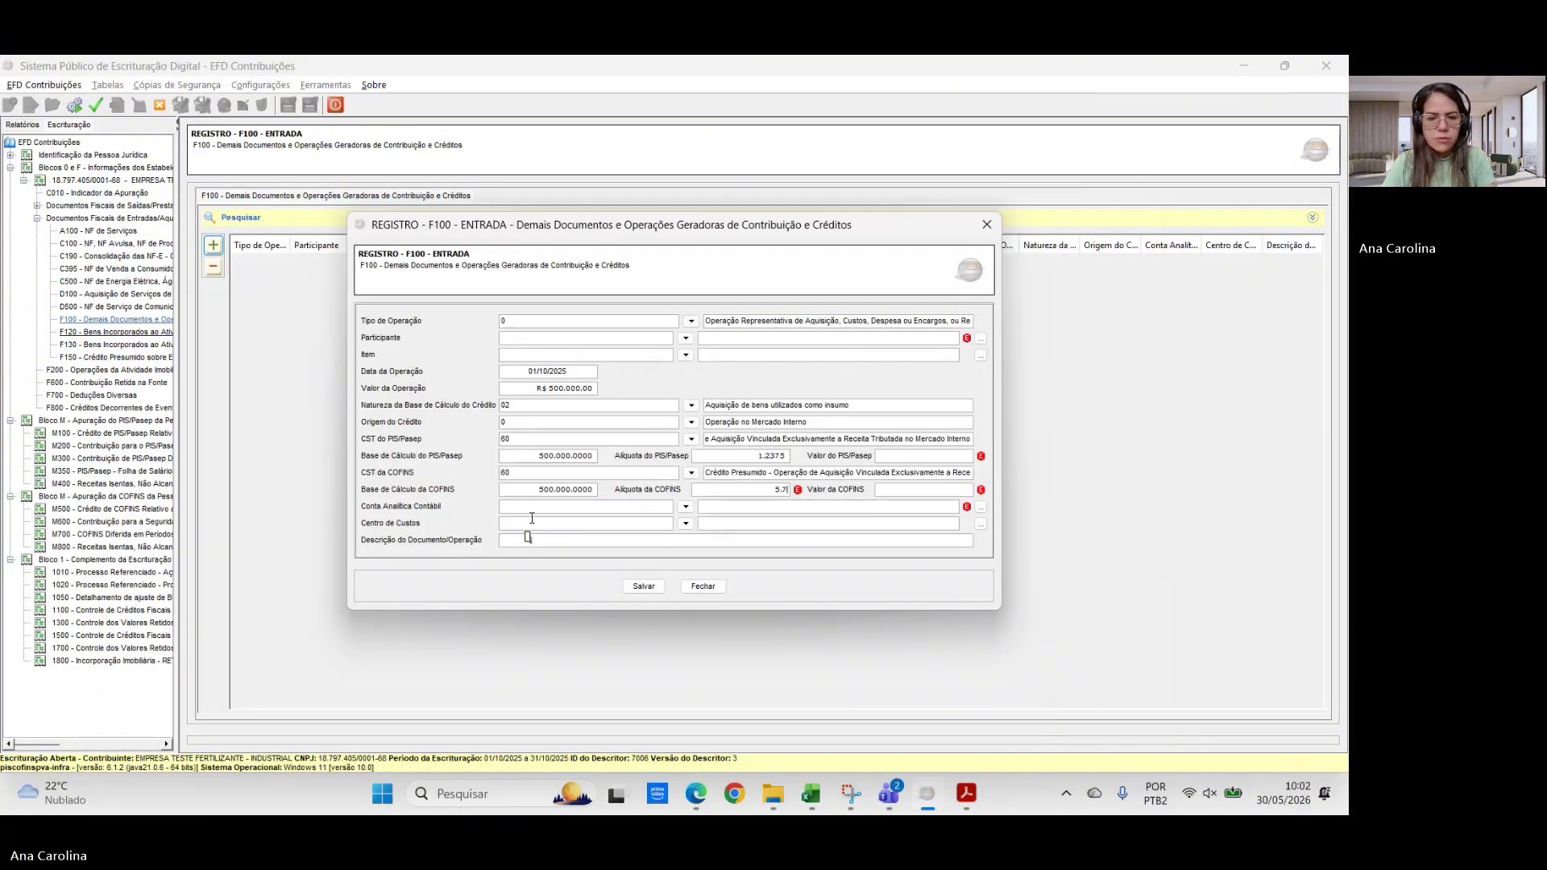
{"action": "key", "text": "Tab"}
- Switch to the Excel sheet and calculate the PIS credit in cell G22 with the formula =E22*F22
{"action": "key", "text": "alt+Tab"}
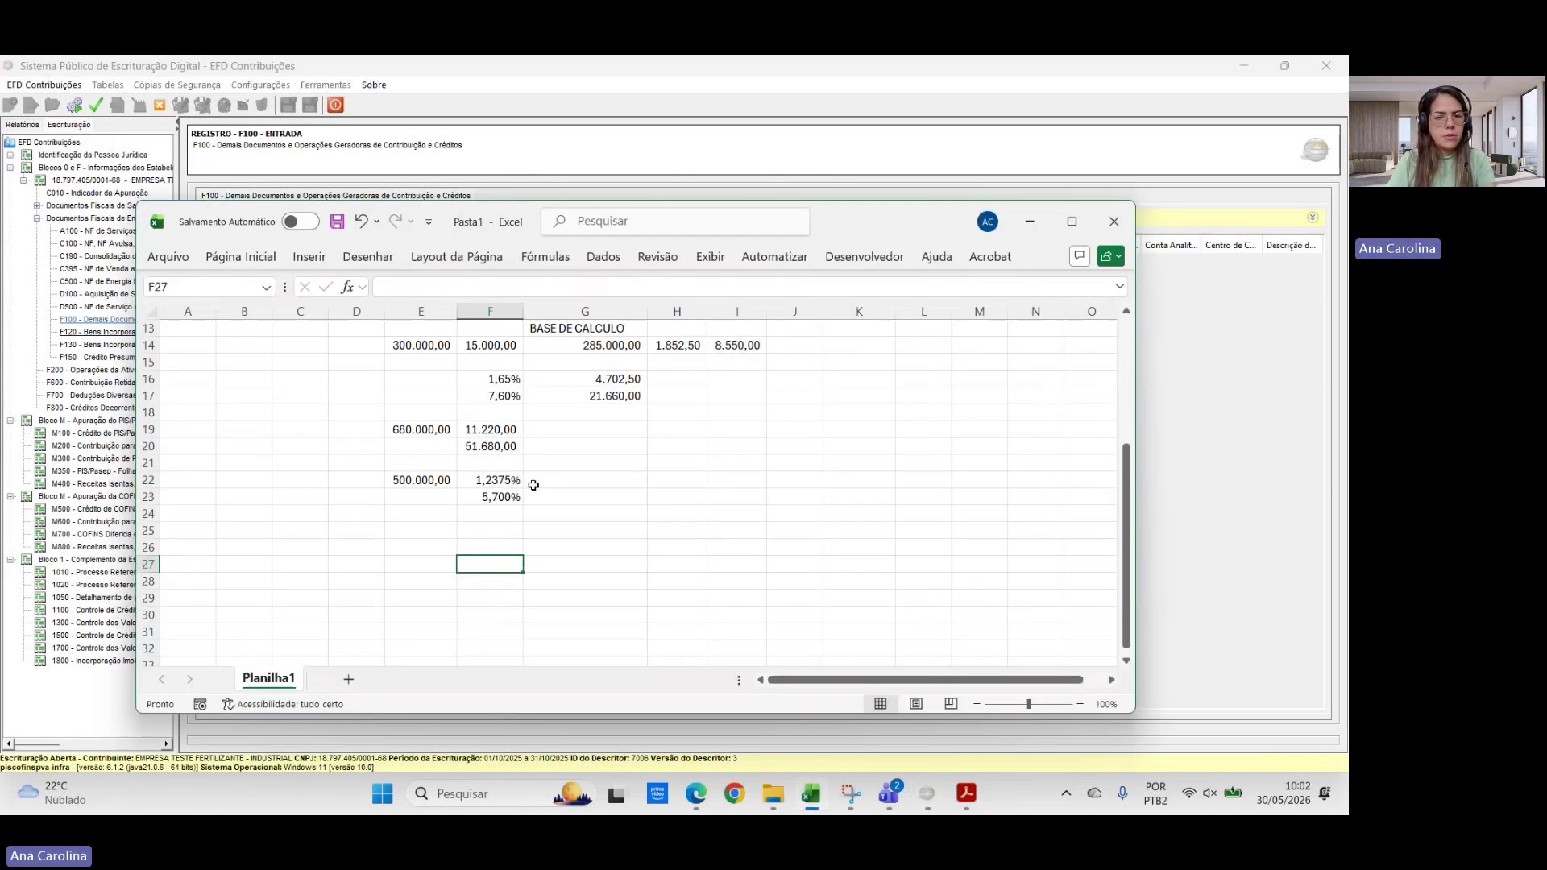
{"action": "left_click", "coordinate": [573, 479]}
{"action": "type", "text": "="}
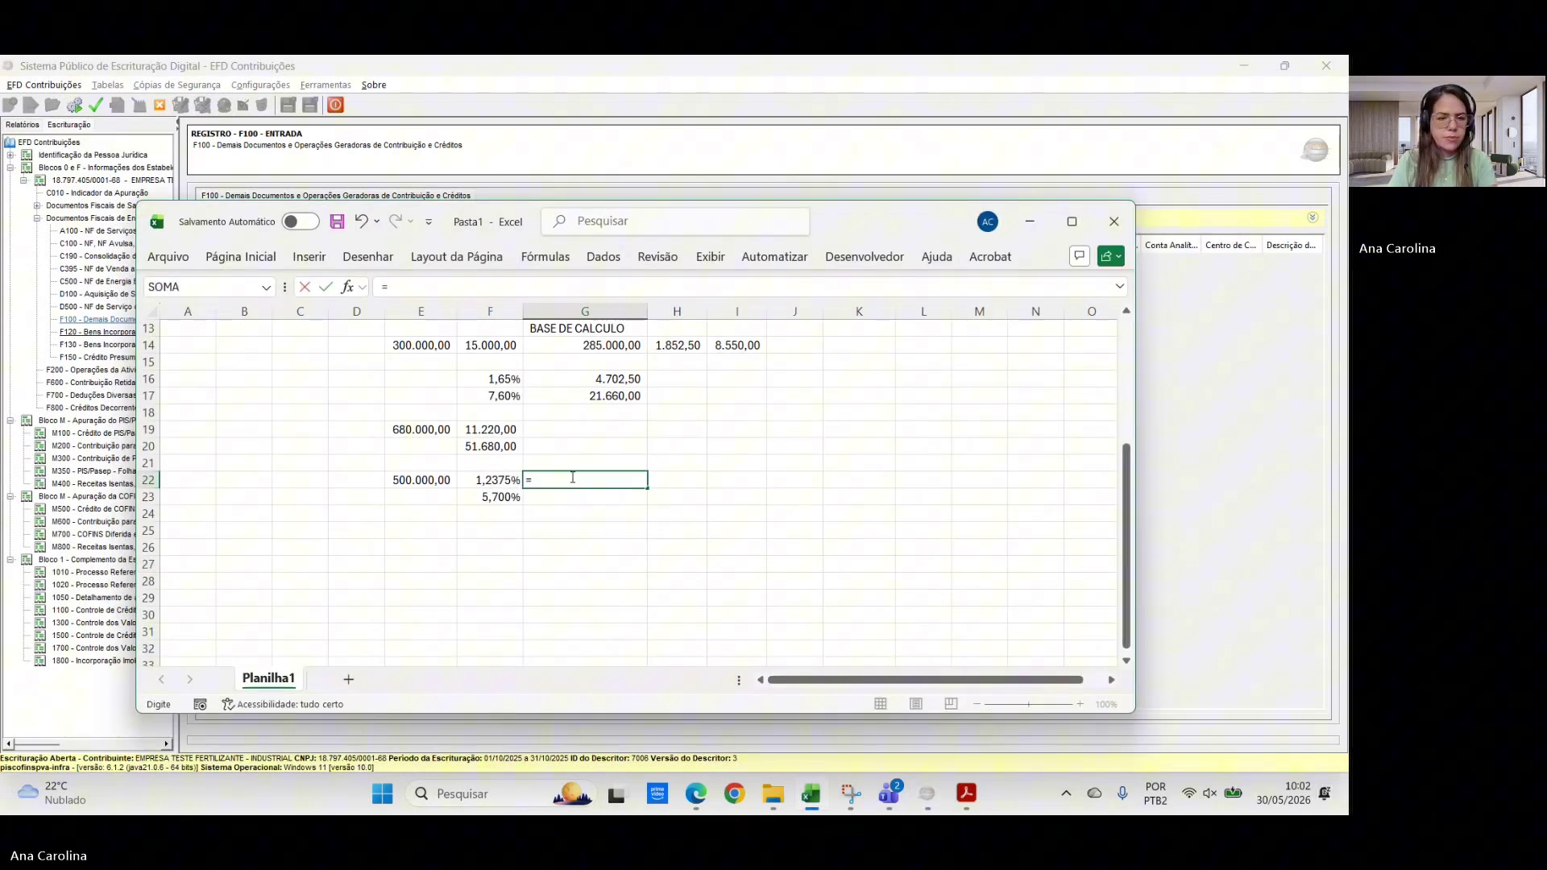
{"action": "left_click", "coordinate": [432, 482]}
{"action": "type", "text": "*"}
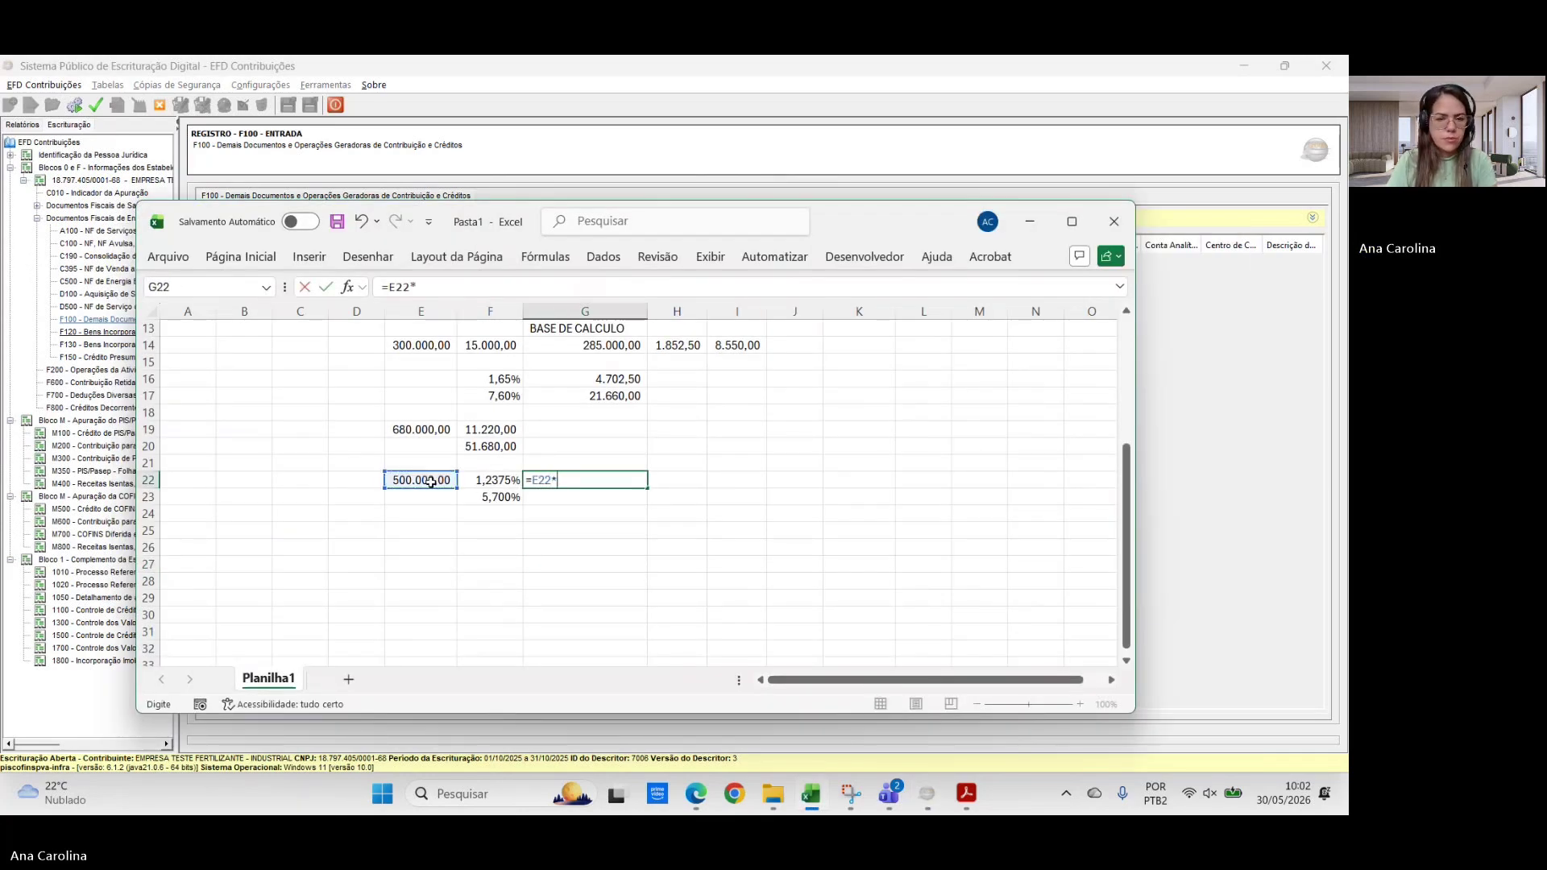
{"action": "left_click", "coordinate": [488, 482]}
{"action": "key", "text": "Return"}
- Calculate the COFINS credit in cell G23 with the formula =E22*F23
{"action": "type", "text": "="}
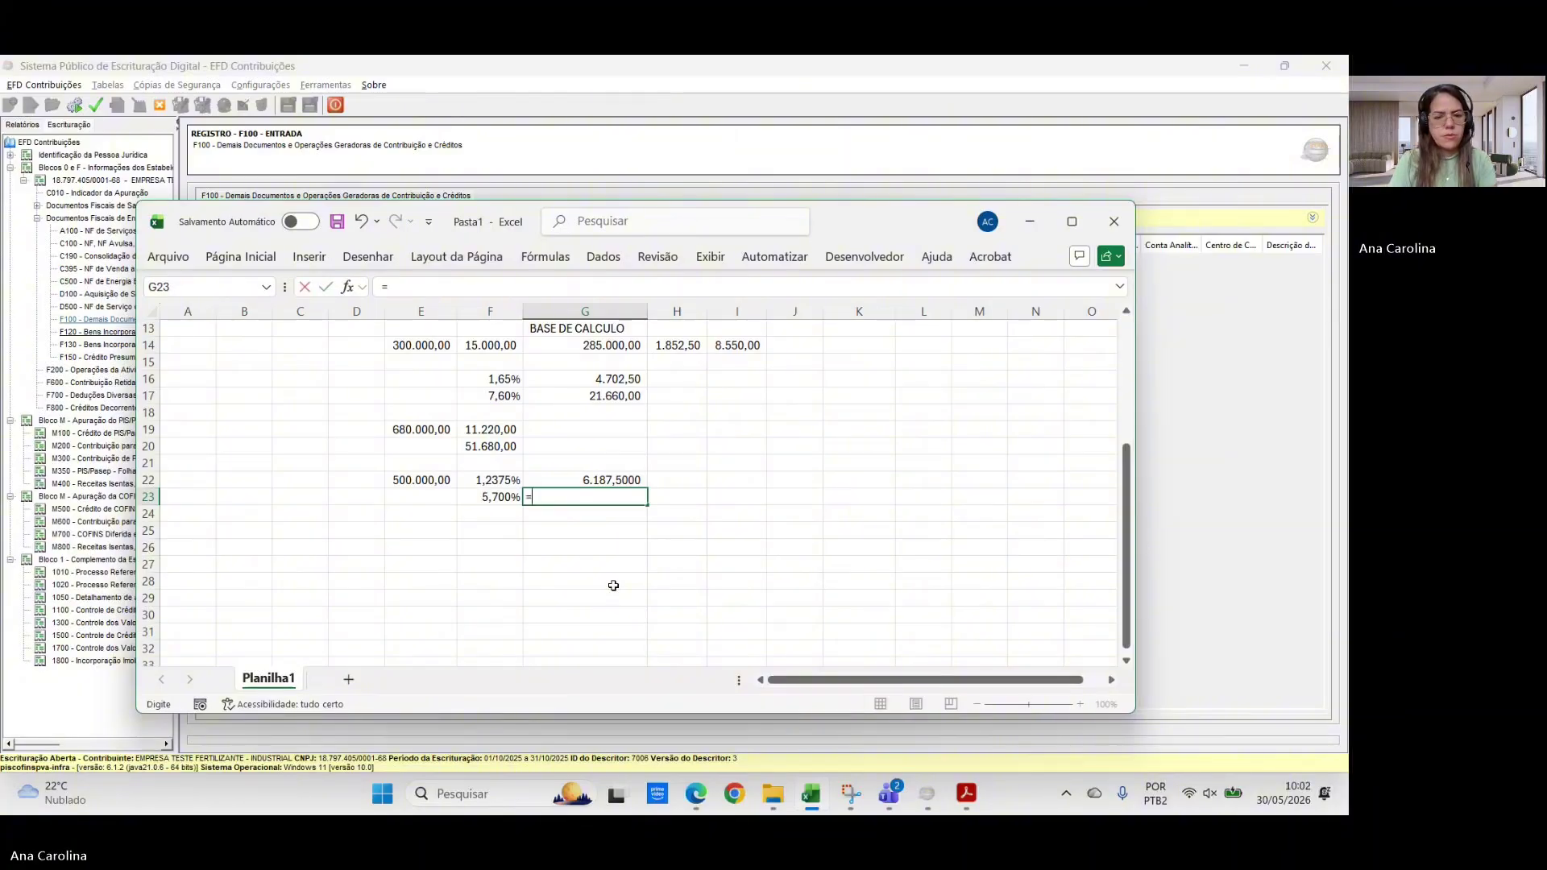
{"action": "left_click", "coordinate": [400, 479]}
{"action": "type", "text": "*"}
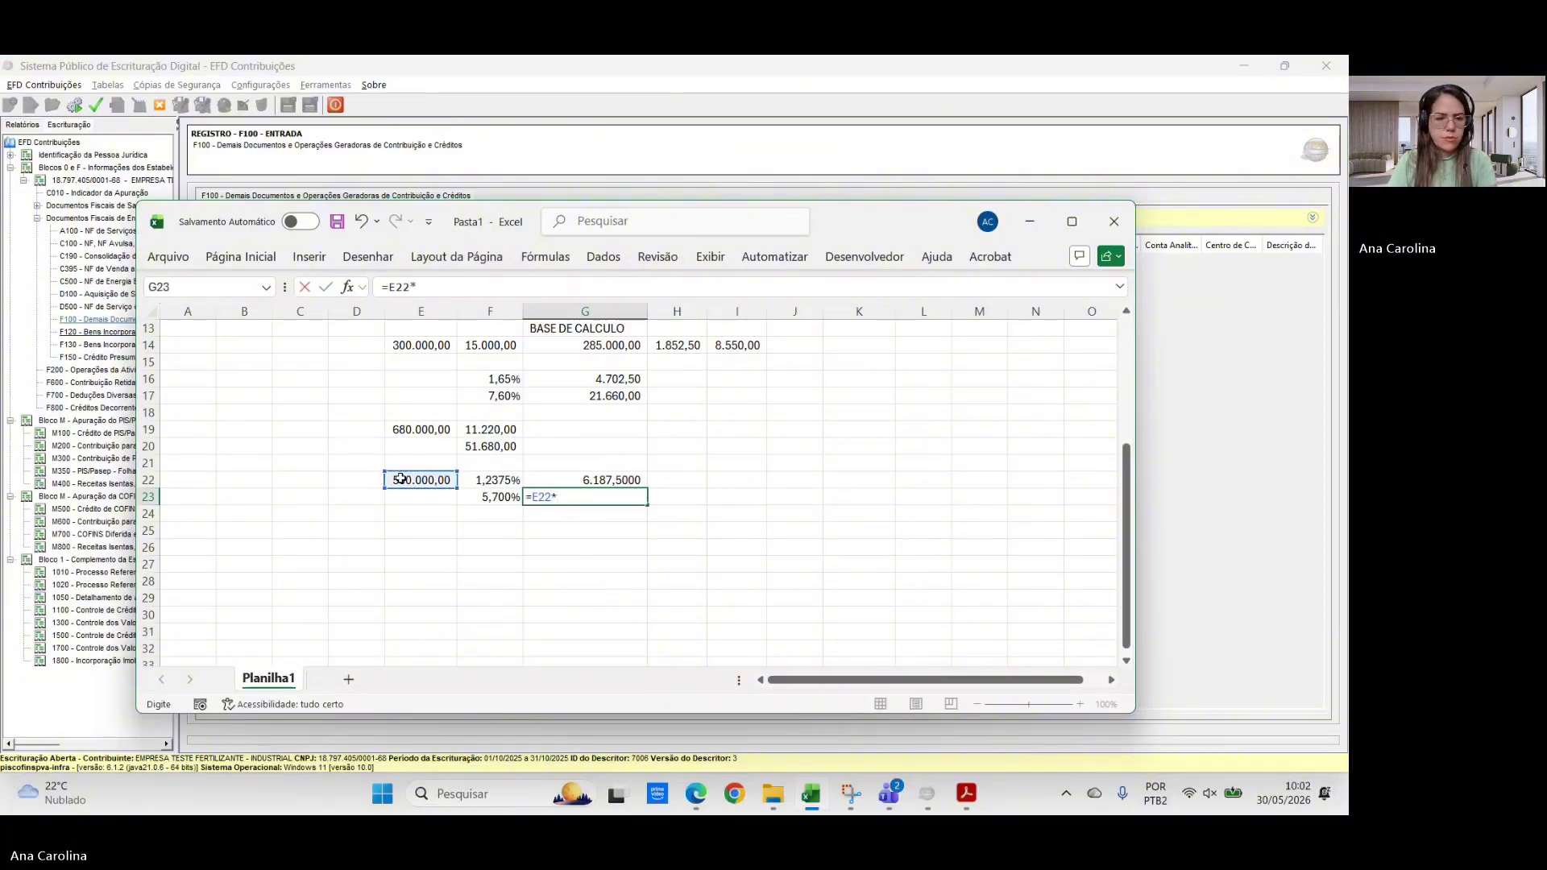
{"action": "left_click", "coordinate": [491, 497]}
{"action": "key", "text": "Return"}
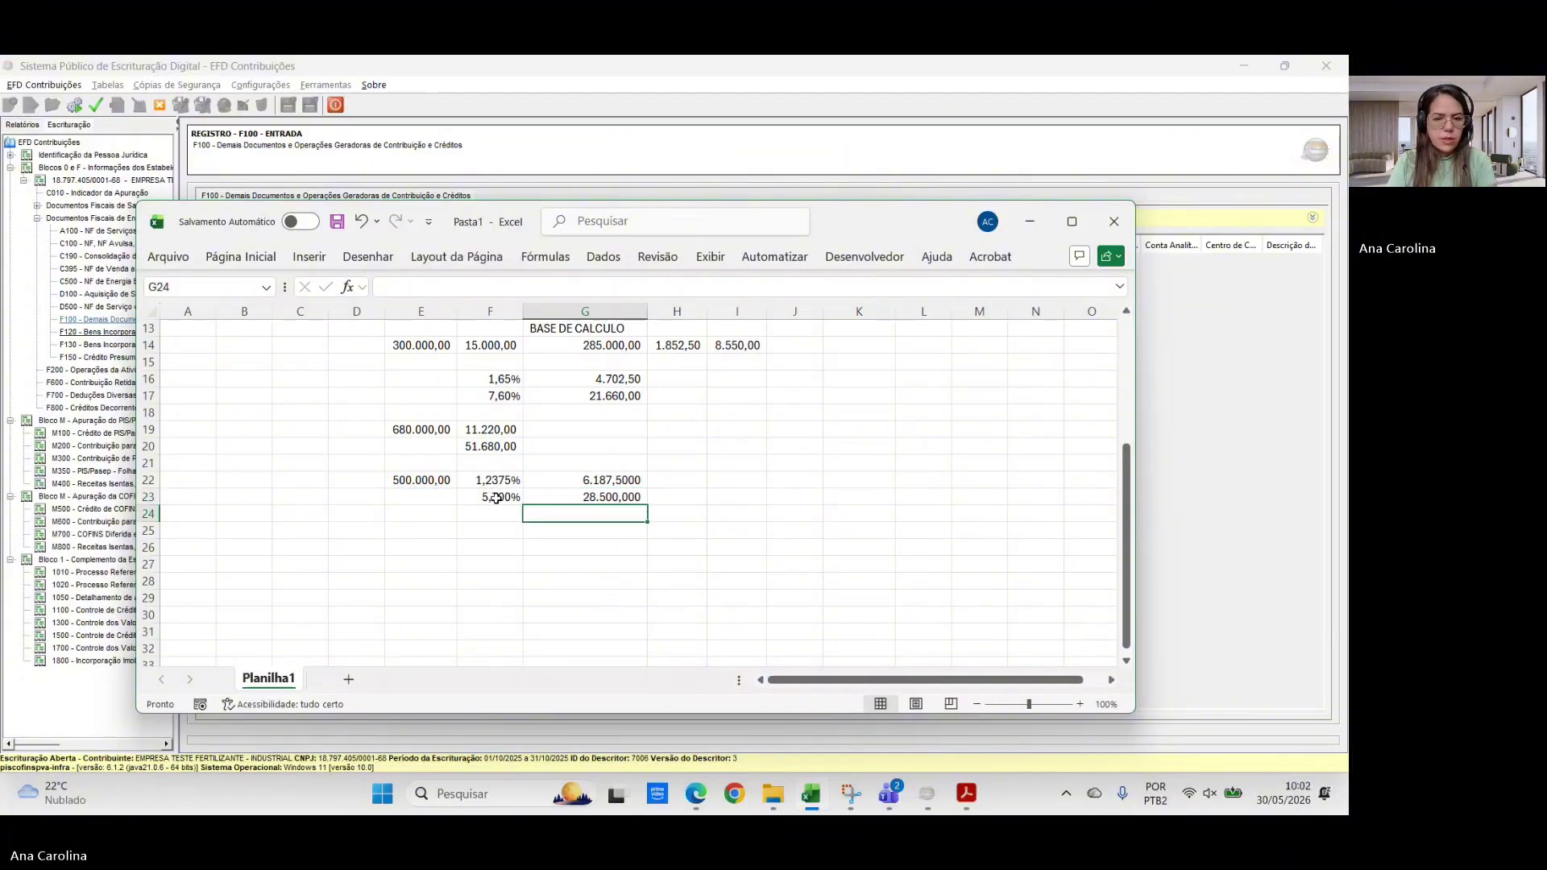
- Switch back to EFD Contribuições and set the F100 record's PIS/Pasep value to R$ 6.187,50 and COFINS value to R$ 28.500,00
{"action": "key", "text": "alt+Tab"}
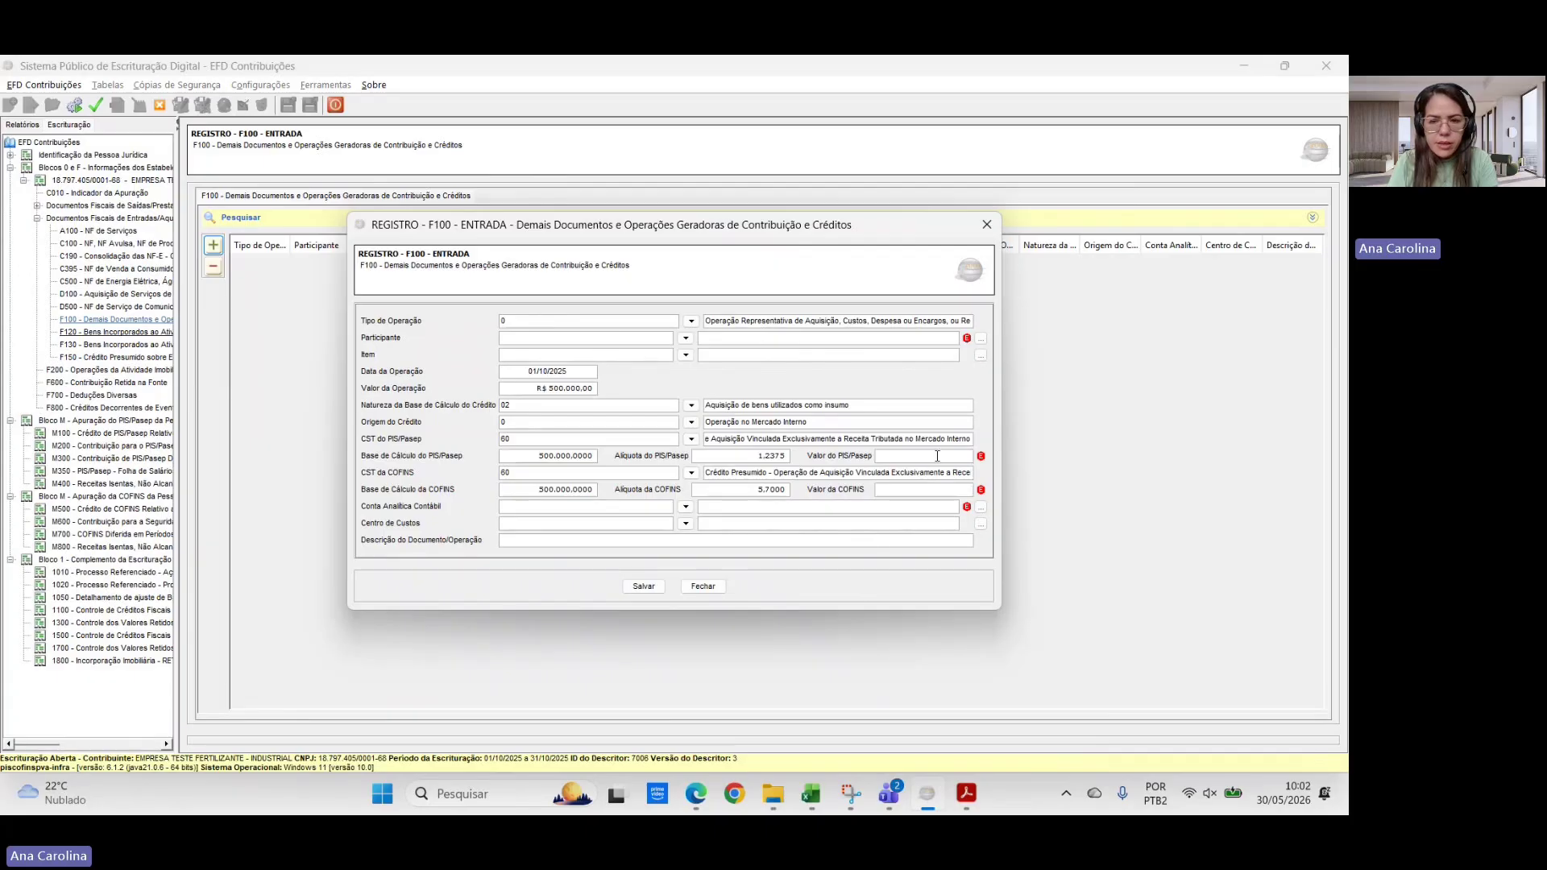
{"action": "type", "text": "87,50"}
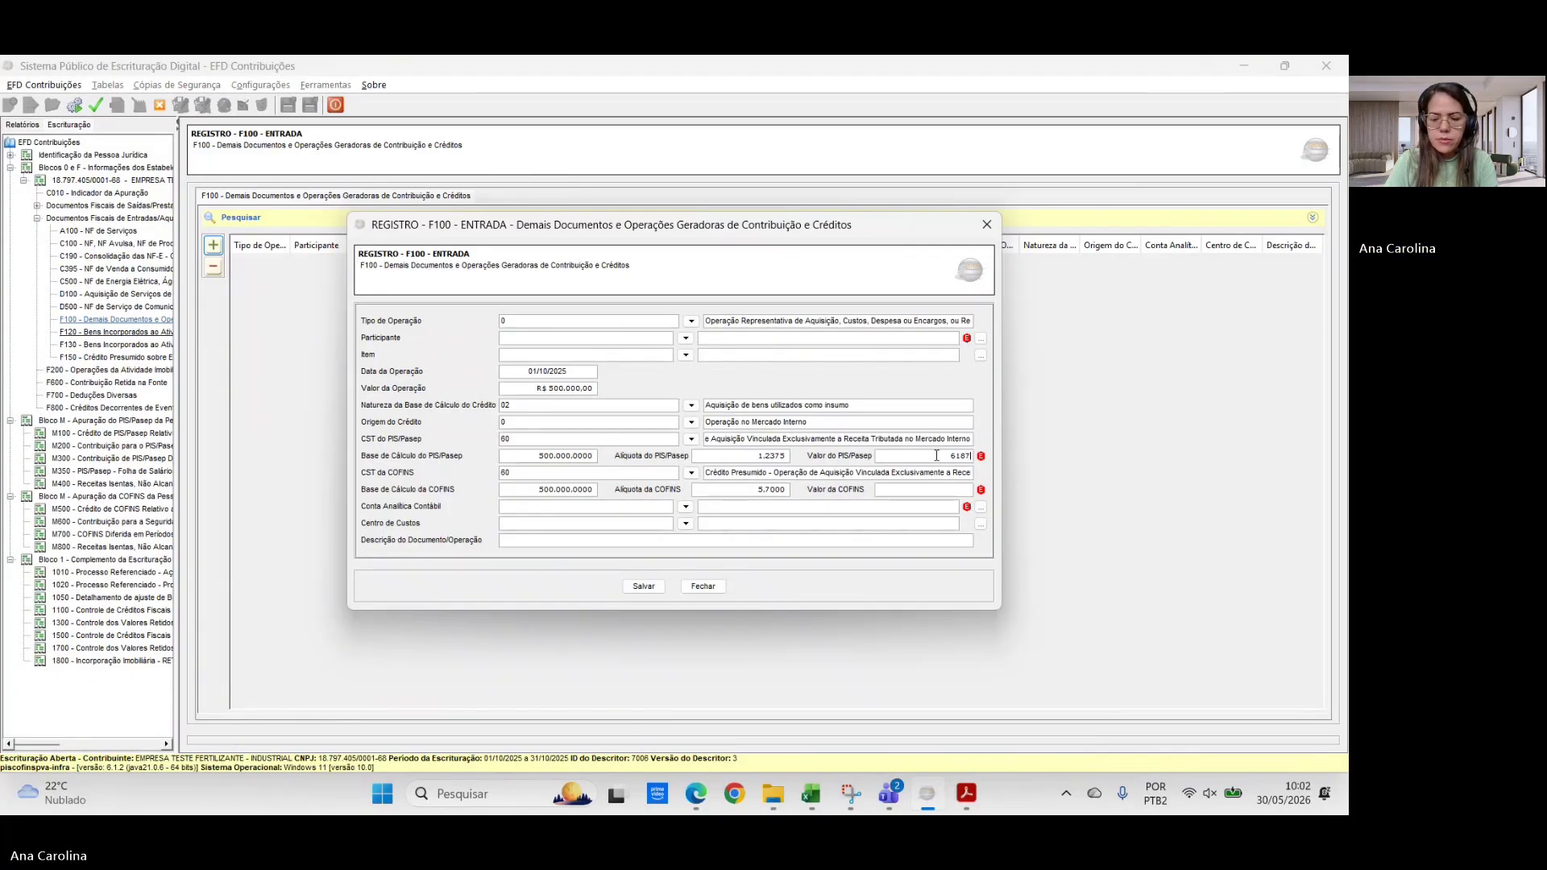
{"action": "left_click", "coordinate": [920, 490]}
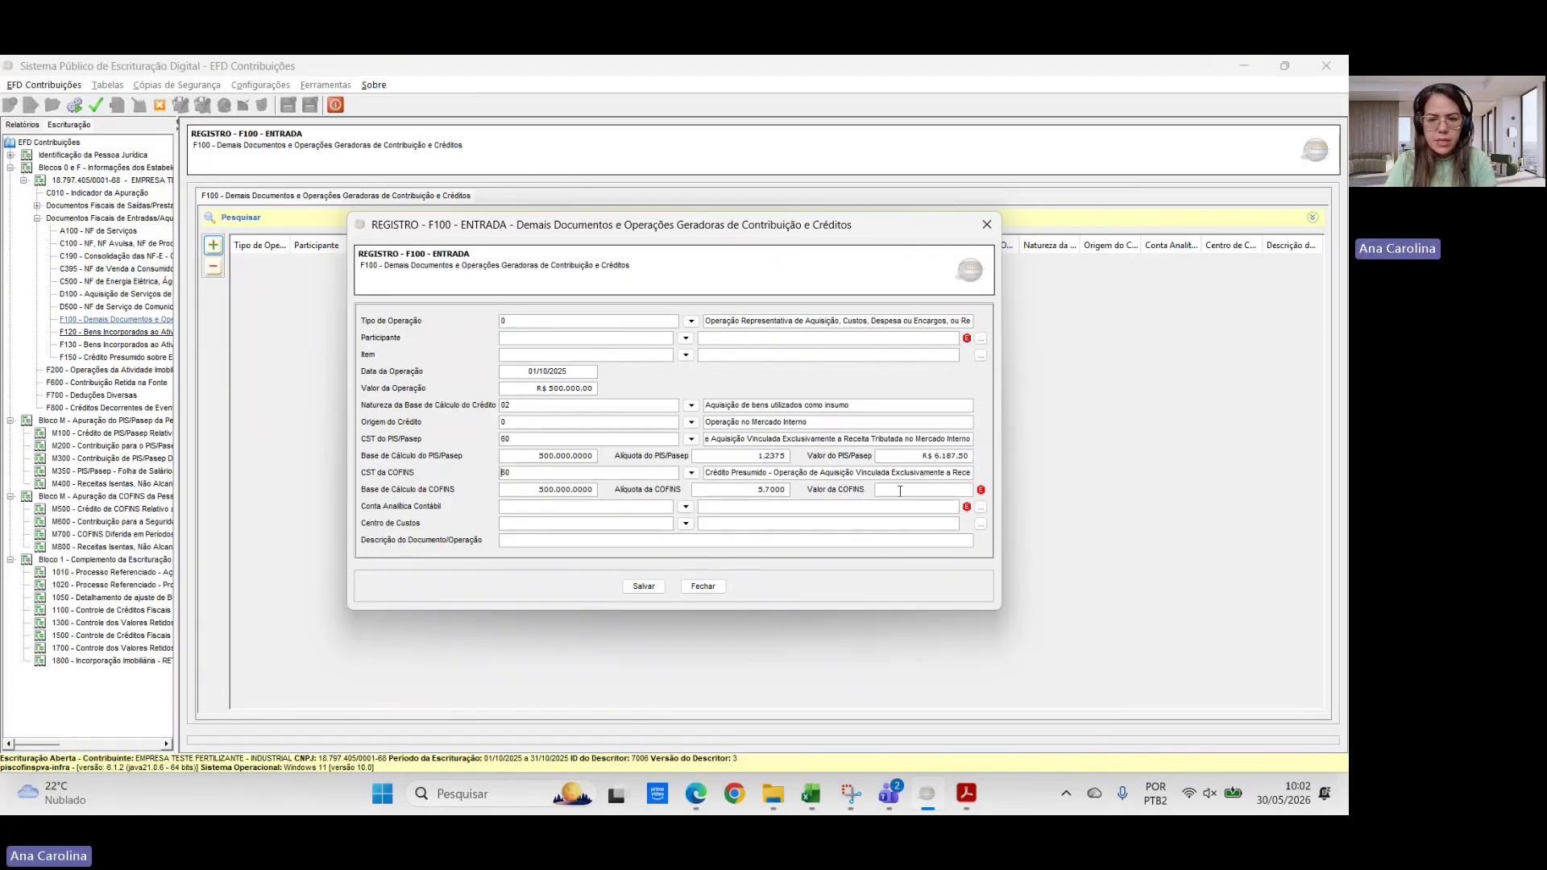
{"action": "key", "text": "alt+Tab"}
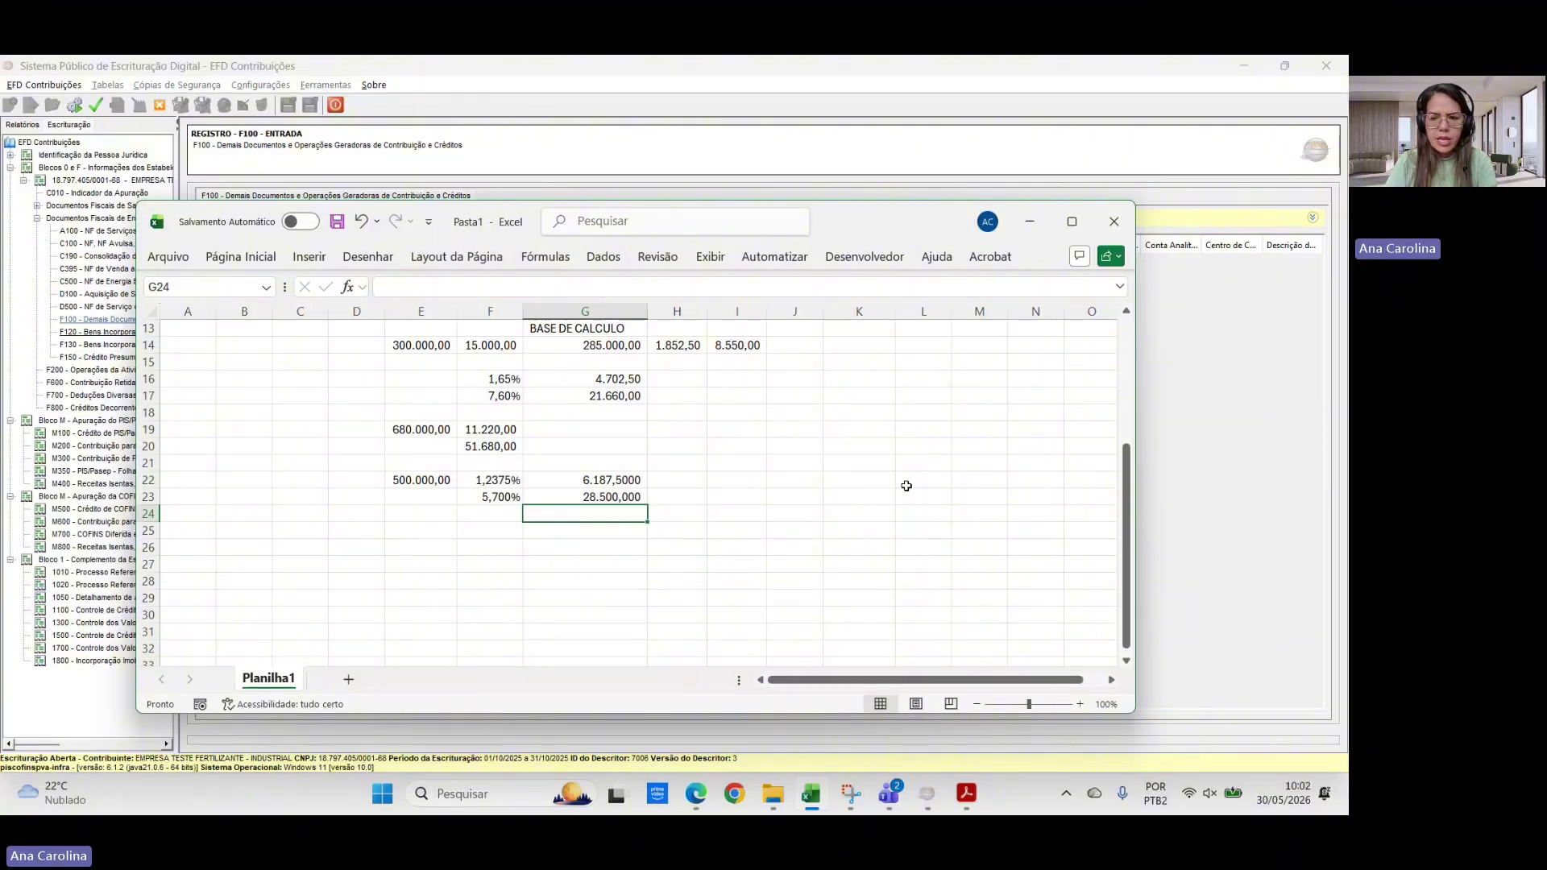
{"action": "key", "text": "alt+Tab"}
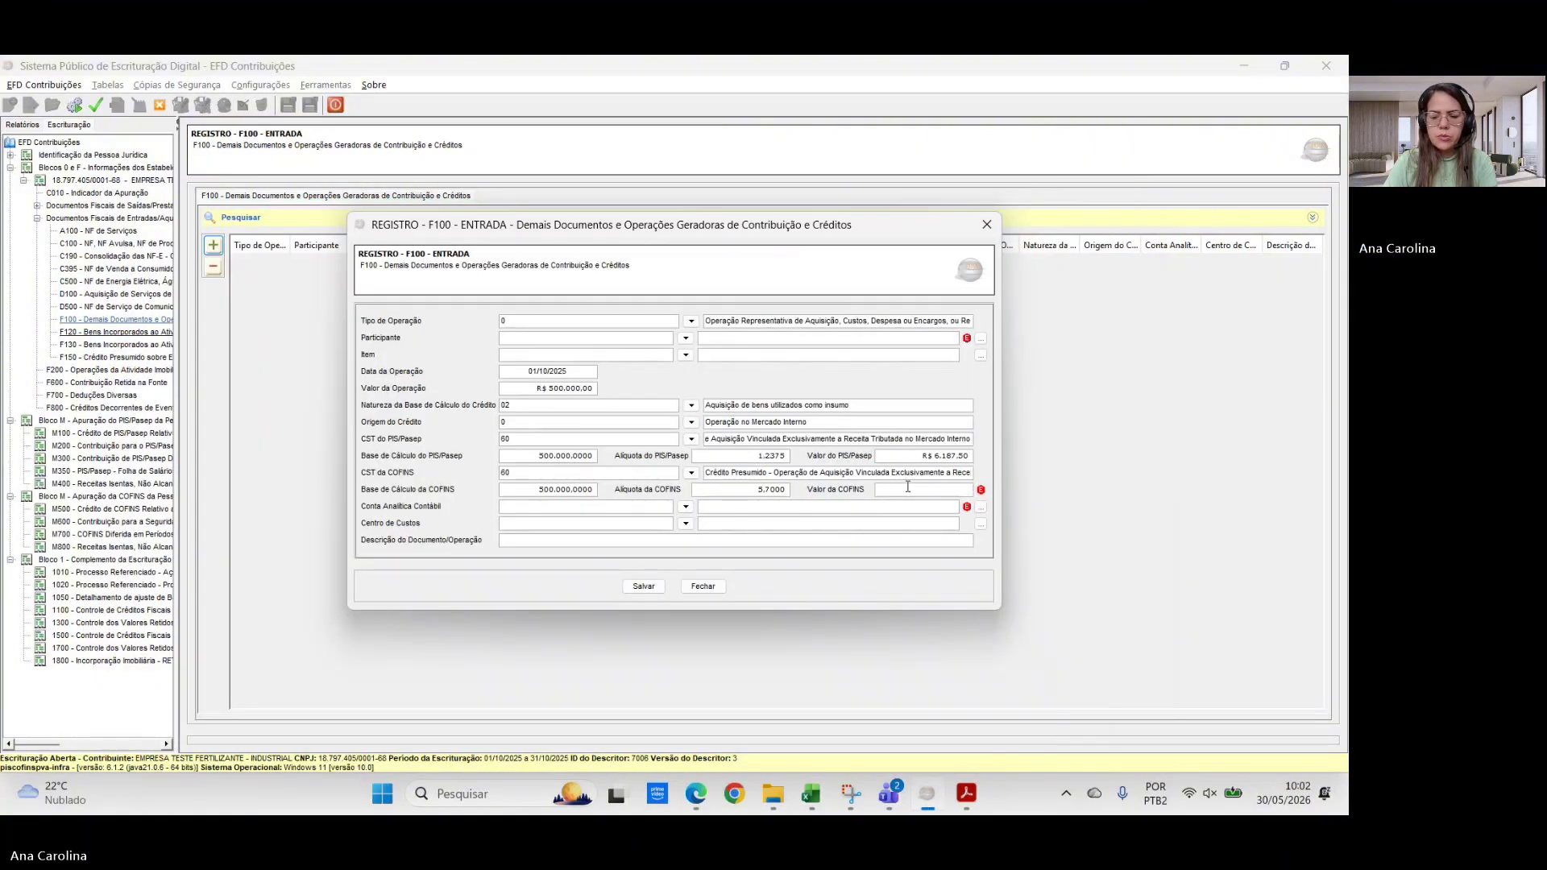
{"action": "type", "text": "28500"}
{"action": "key", "text": "Tab"}
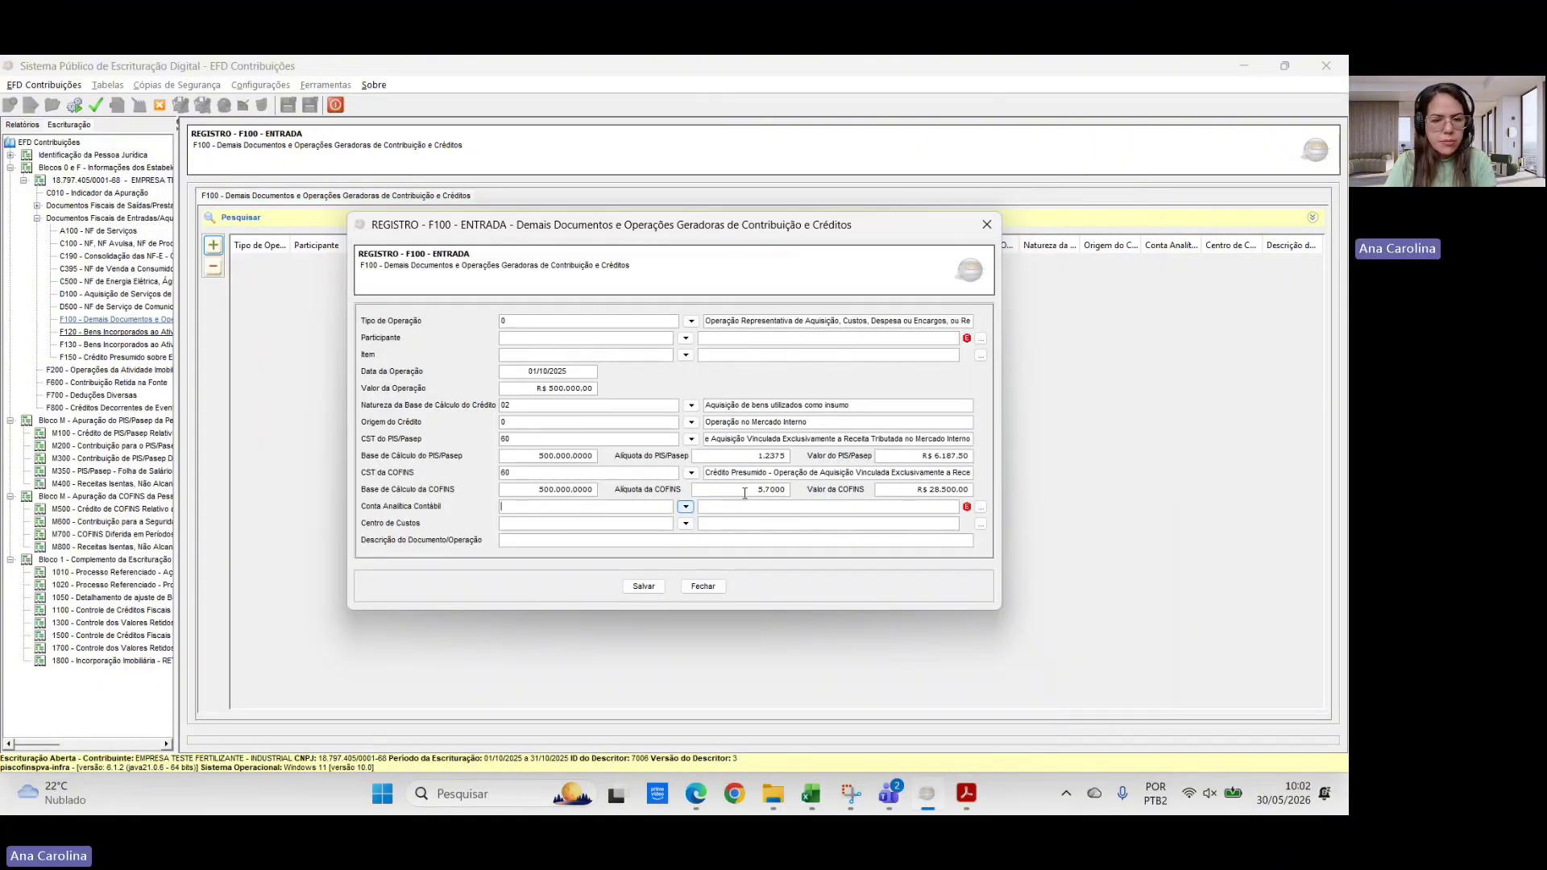
- Start a new 0500 chart of accounts record for the F100 record's Conta Analítica Contábil
{"action": "left_click", "coordinate": [686, 507]}
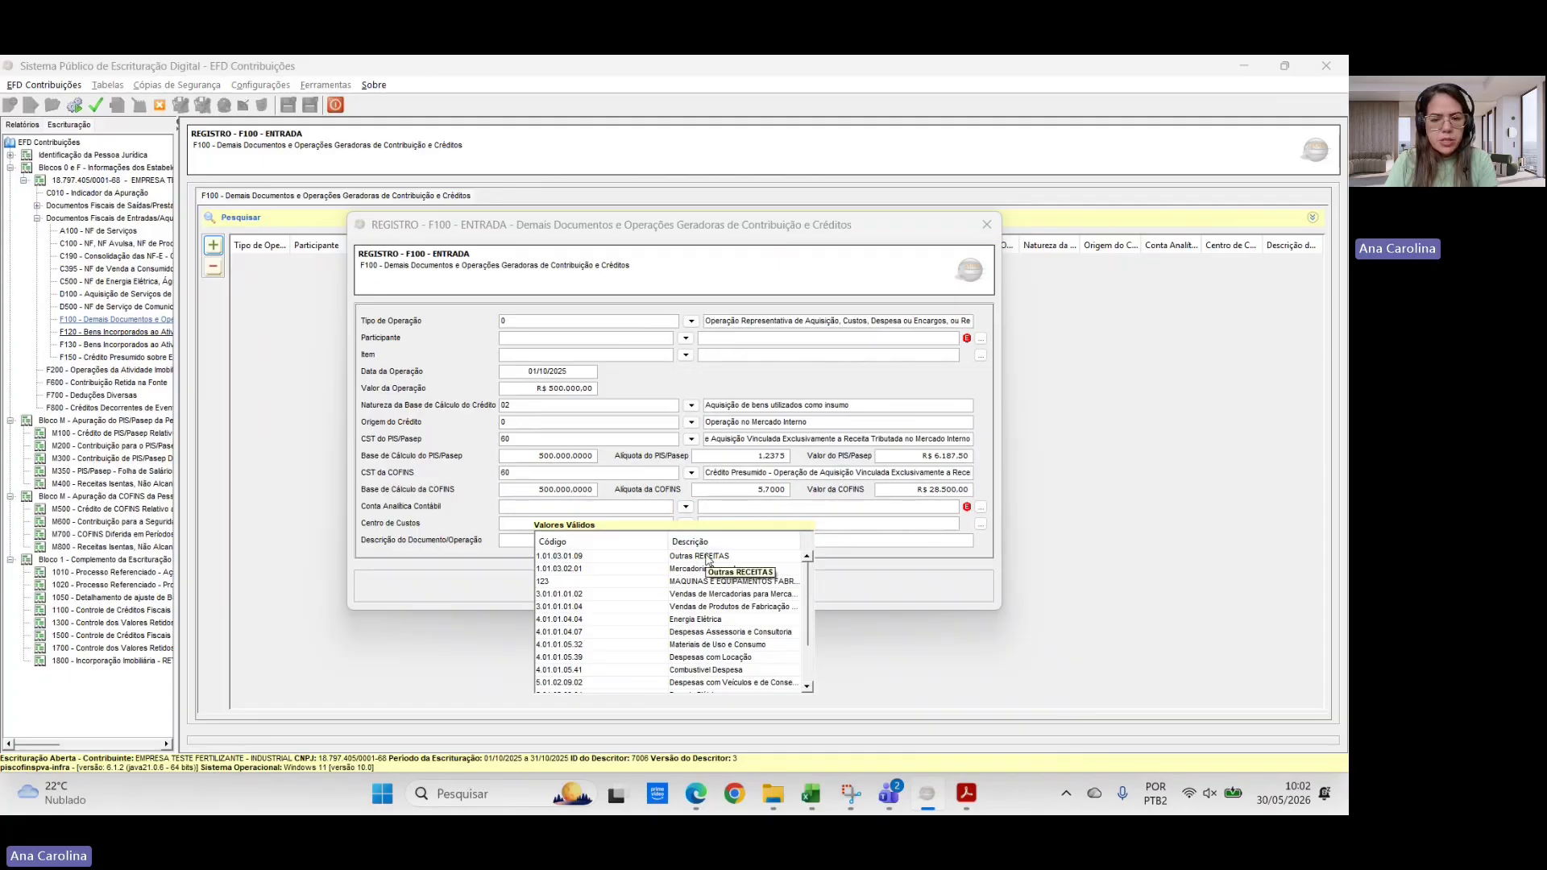
{"action": "scroll", "coordinate": [715, 597], "scroll_direction": "down", "scroll_amount": 2}
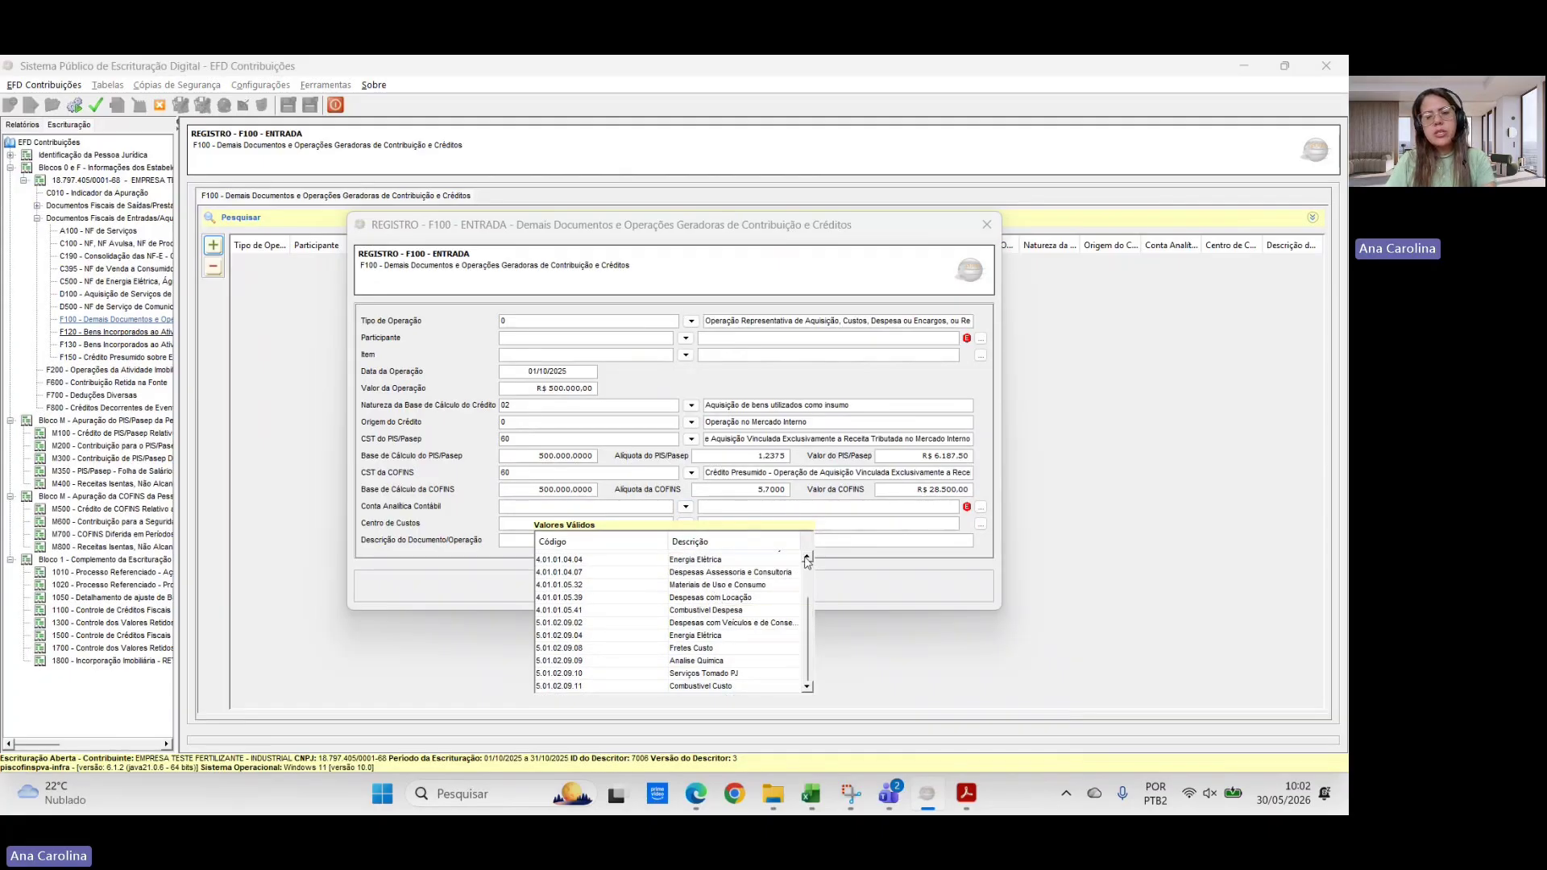
{"action": "left_click", "coordinate": [854, 508]}
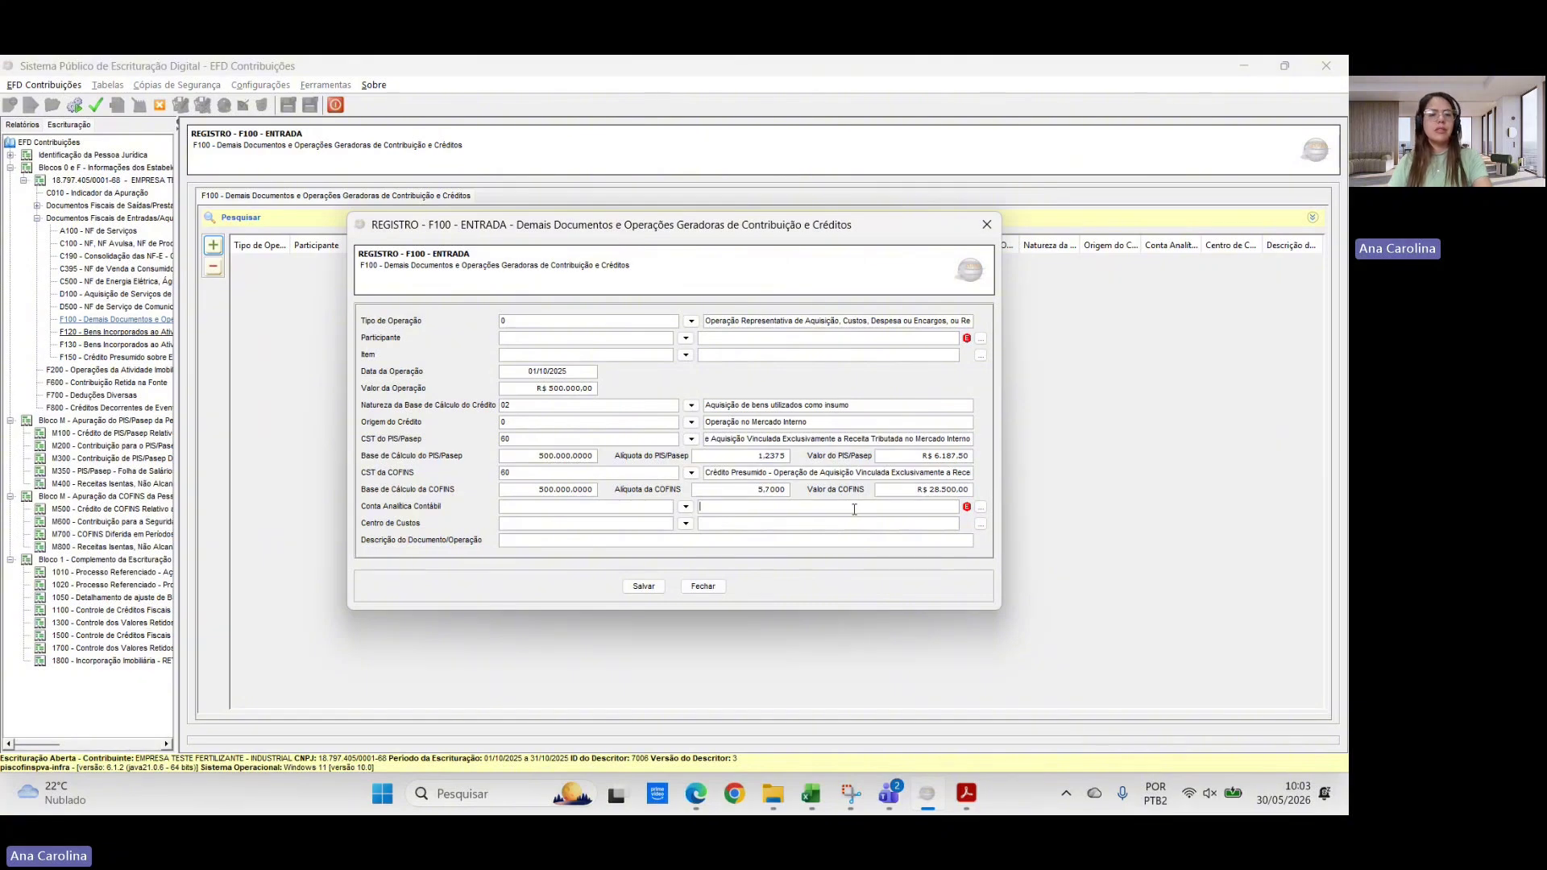
{"action": "left_click", "coordinate": [981, 508]}
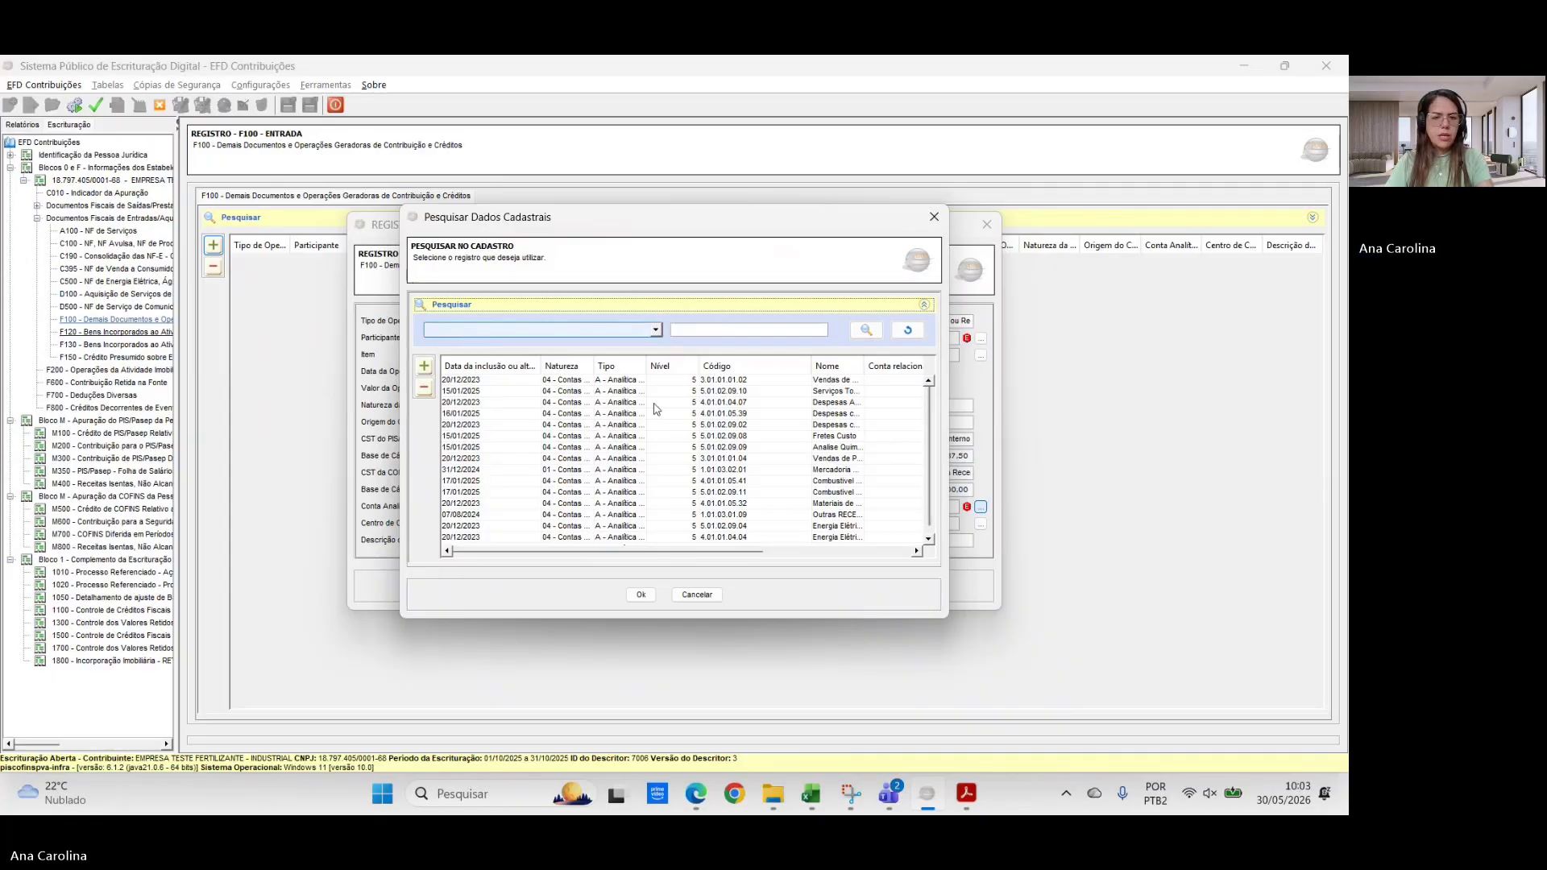
{"action": "left_click", "coordinate": [424, 366]}
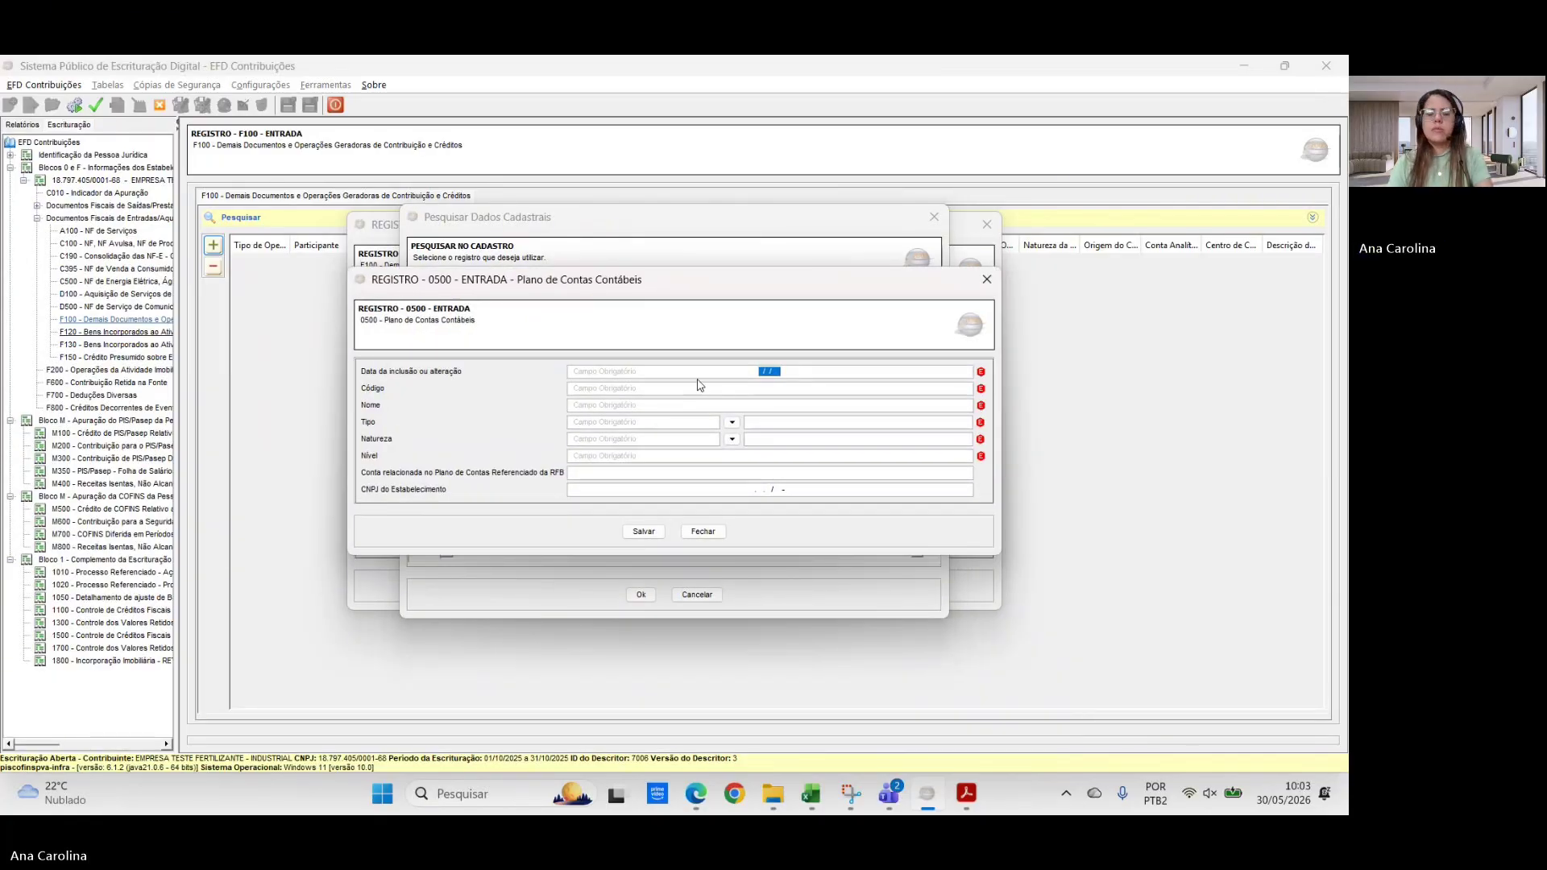
- Set the new 0500 account's inclusion date to 01/01/2025 and its code to 12345
{"action": "type", "text": "01013202"}
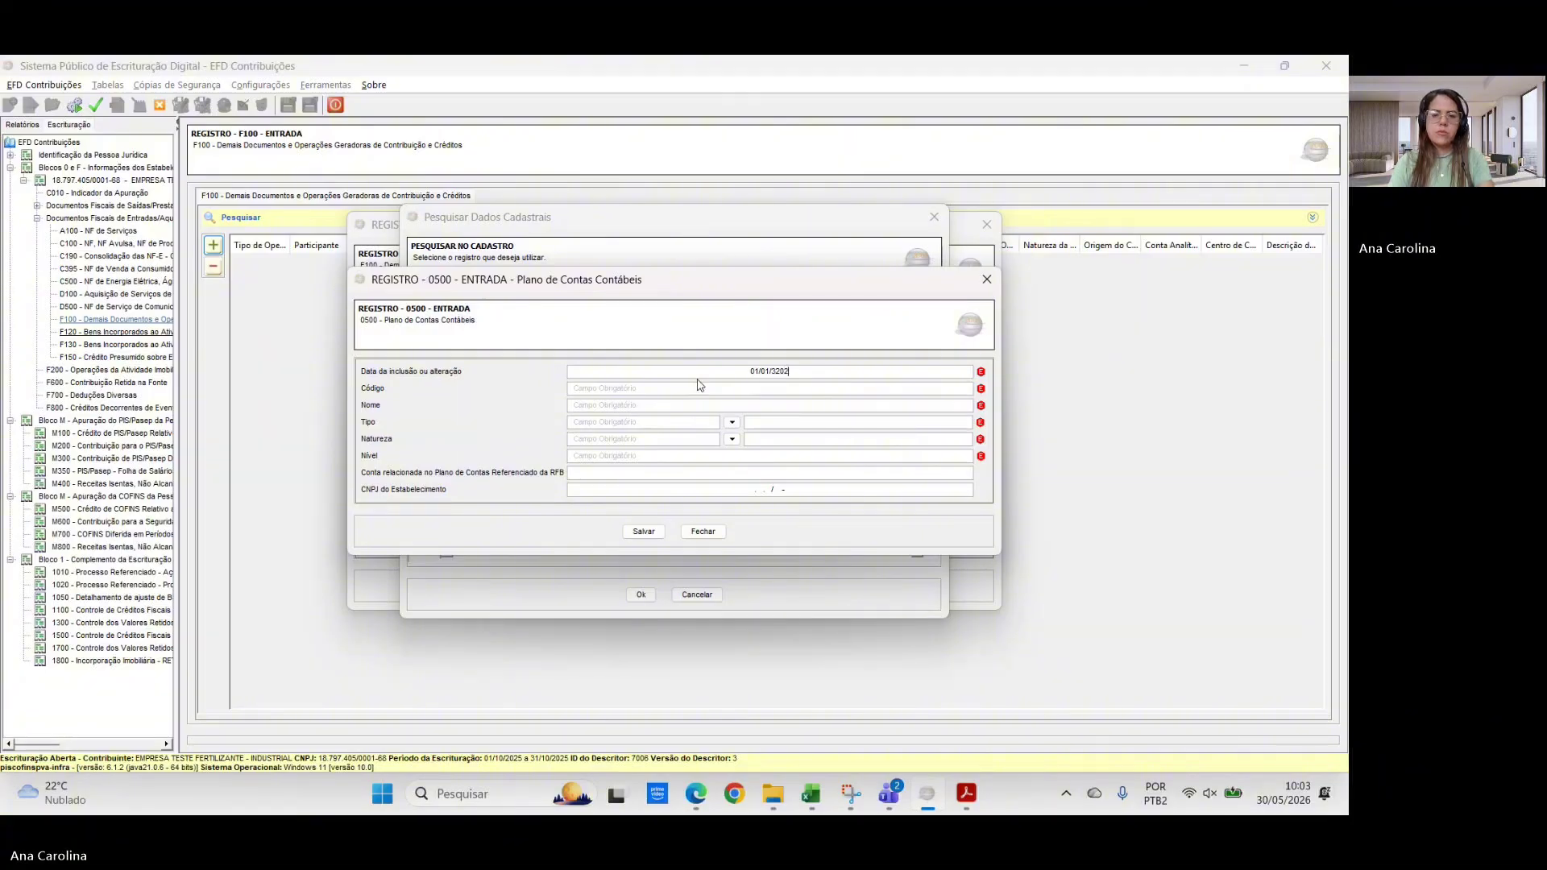
{"action": "key", "text": "BackSpace"}
{"action": "key", "text": "BackSpace"}
{"action": "key", "text": "BackSpace"}
{"action": "key", "text": "BackSpace"}
{"action": "key", "text": "BackSpace"}
{"action": "key", "text": "BackSpace"}
{"action": "key", "text": "BackSpace"}
{"action": "key", "text": "BackSpace"}
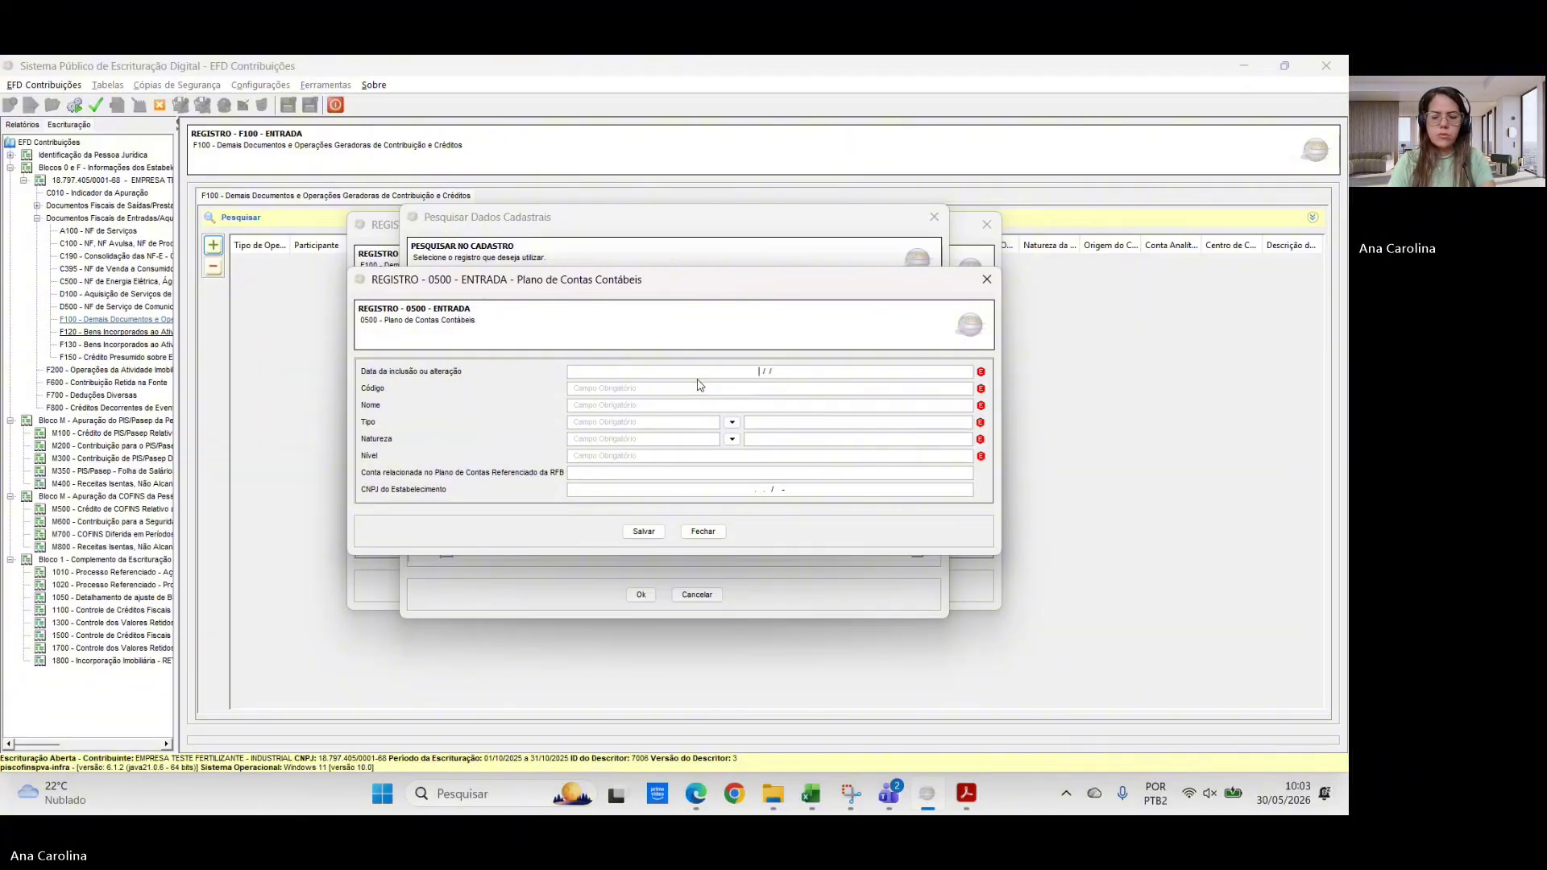
{"action": "type", "text": "01/01/2025"}
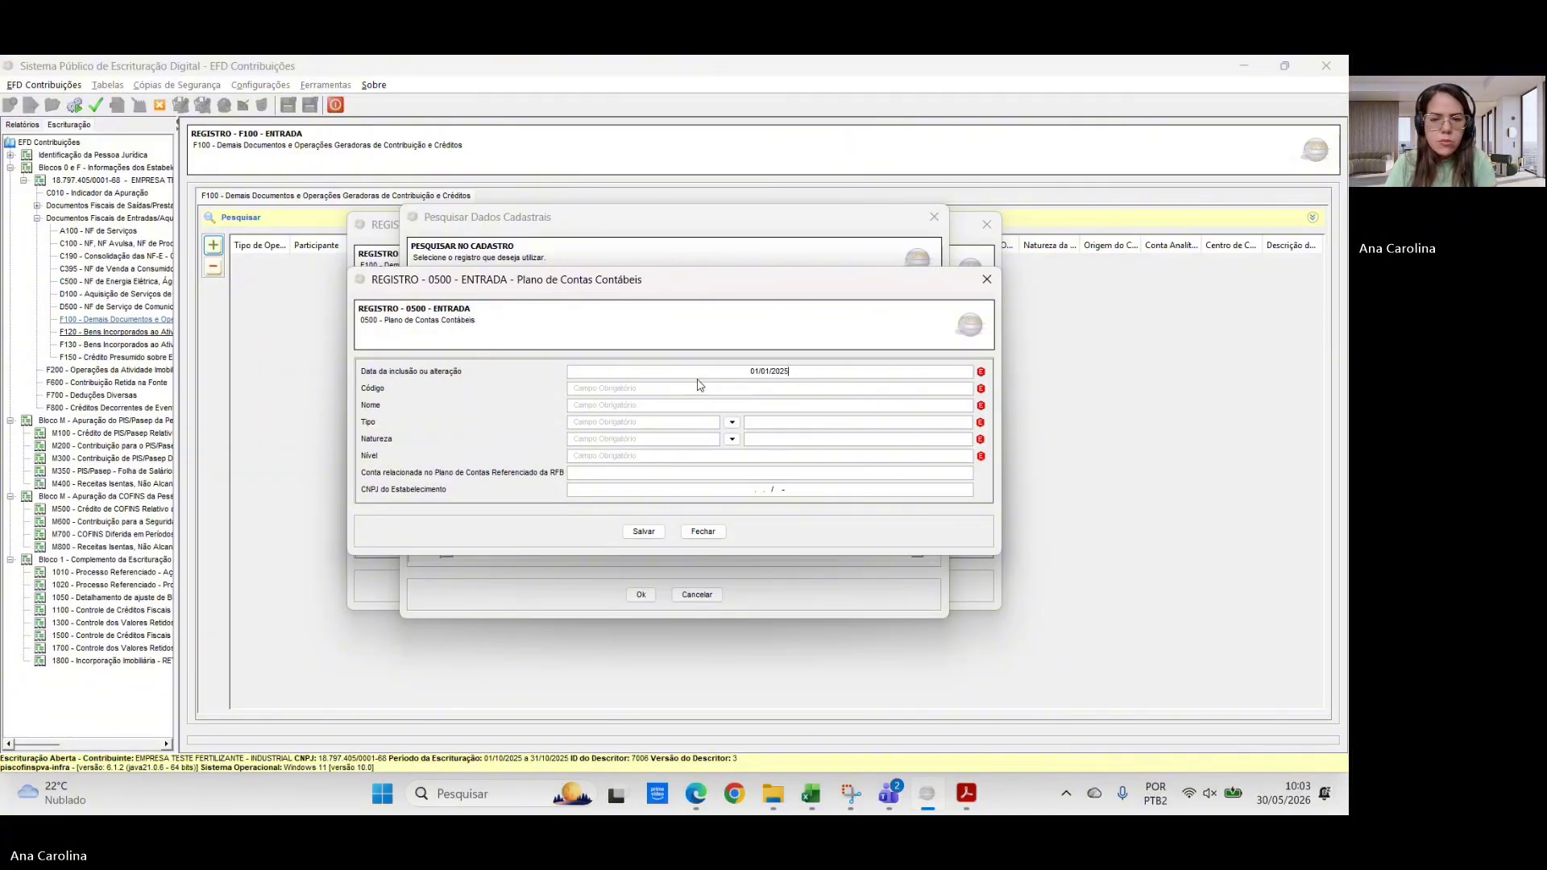
{"action": "left_click", "coordinate": [699, 388]}
{"action": "type", "text": "12"}
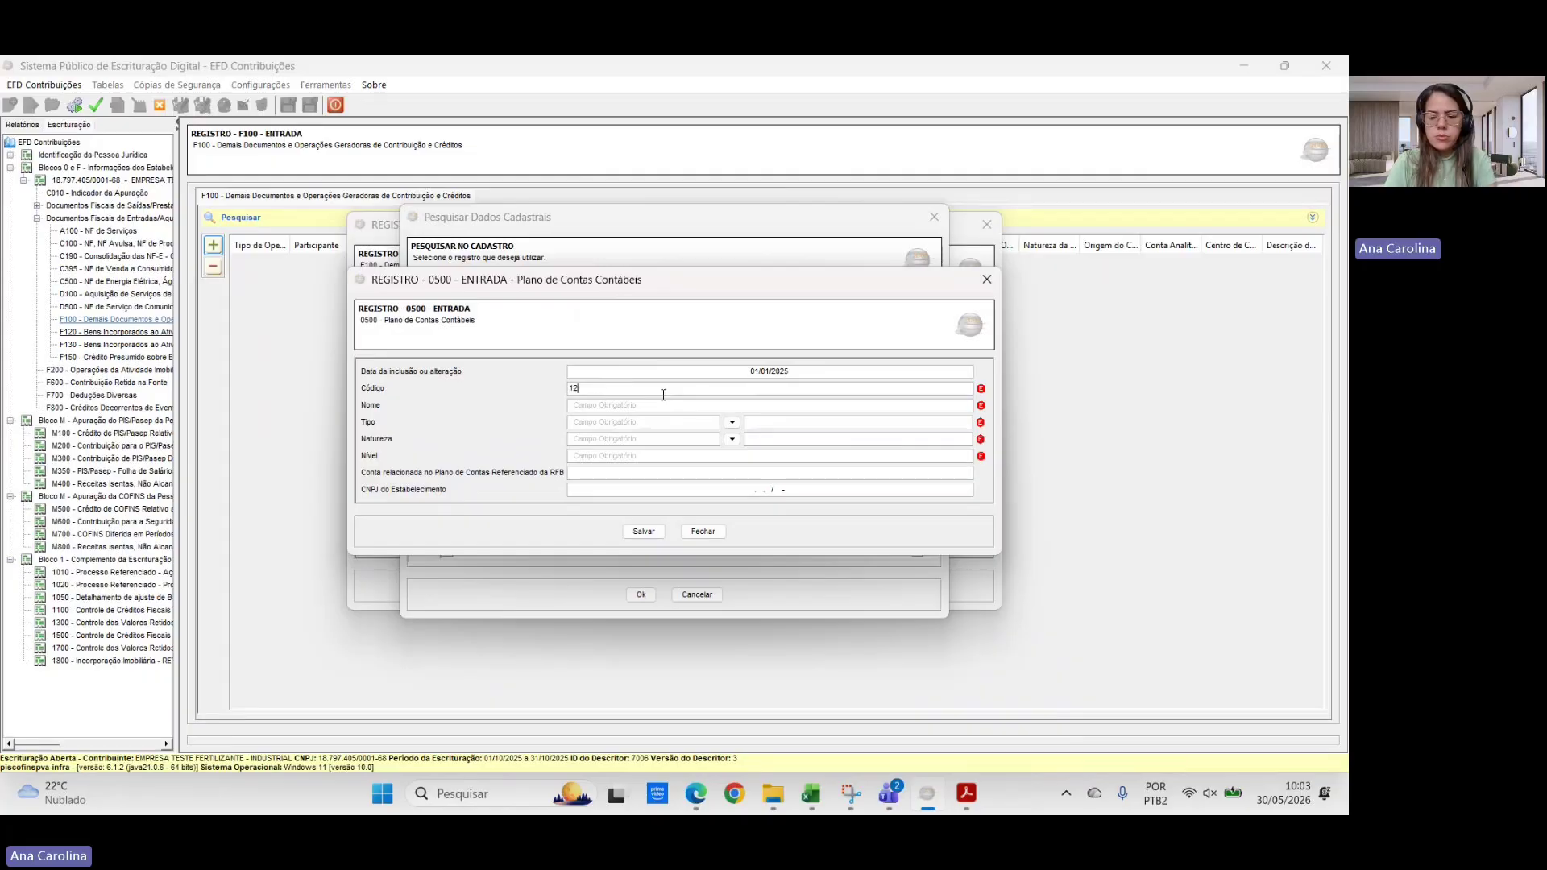
{"action": "type", "text": "345"}
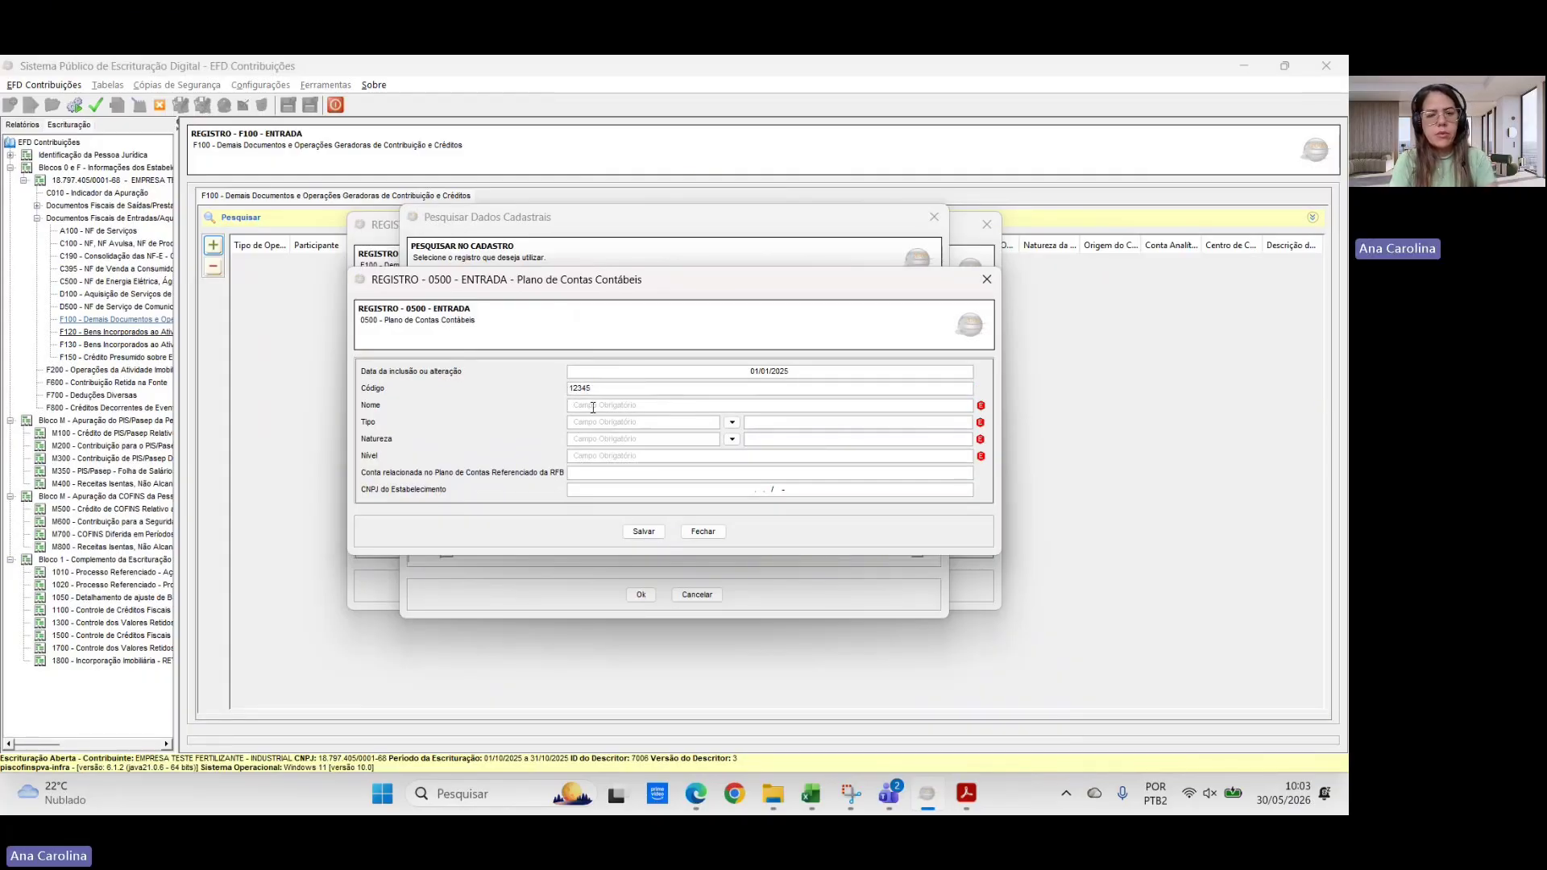
- Name the new 0500 account FRETES SUBCONTRATADOS
{"action": "type", "text": "fret"}
{"action": "key", "text": "BackSpace"}
{"action": "key", "text": "BackSpace"}
{"action": "key", "text": "BackSpace"}
{"action": "key", "text": "BackSpace"}
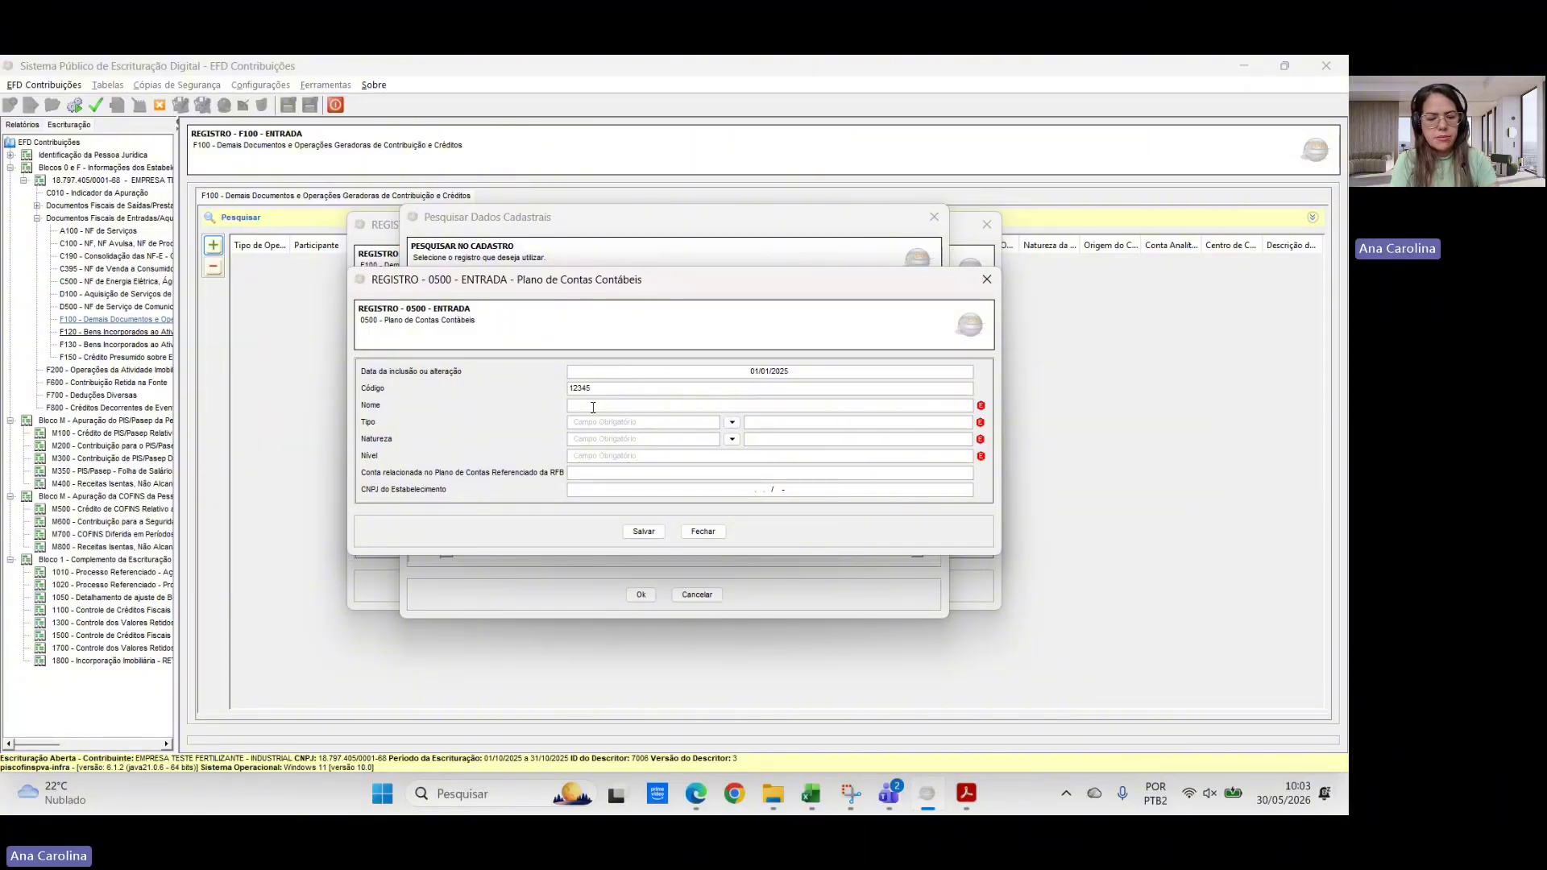
{"action": "type", "text": "FRETES E"}
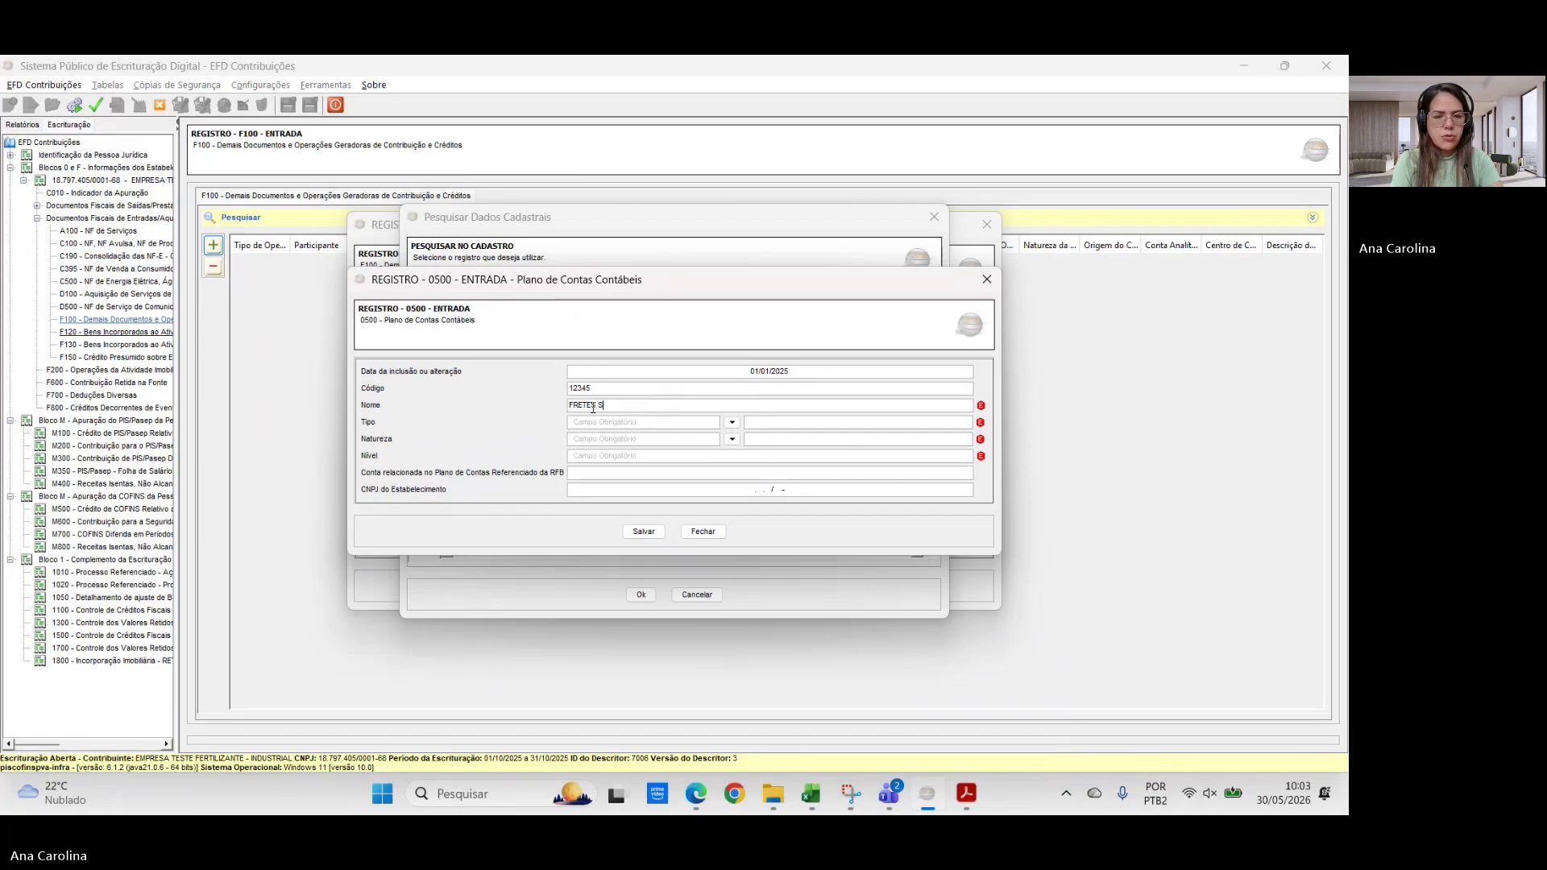
{"action": "type", "text": "UB"}
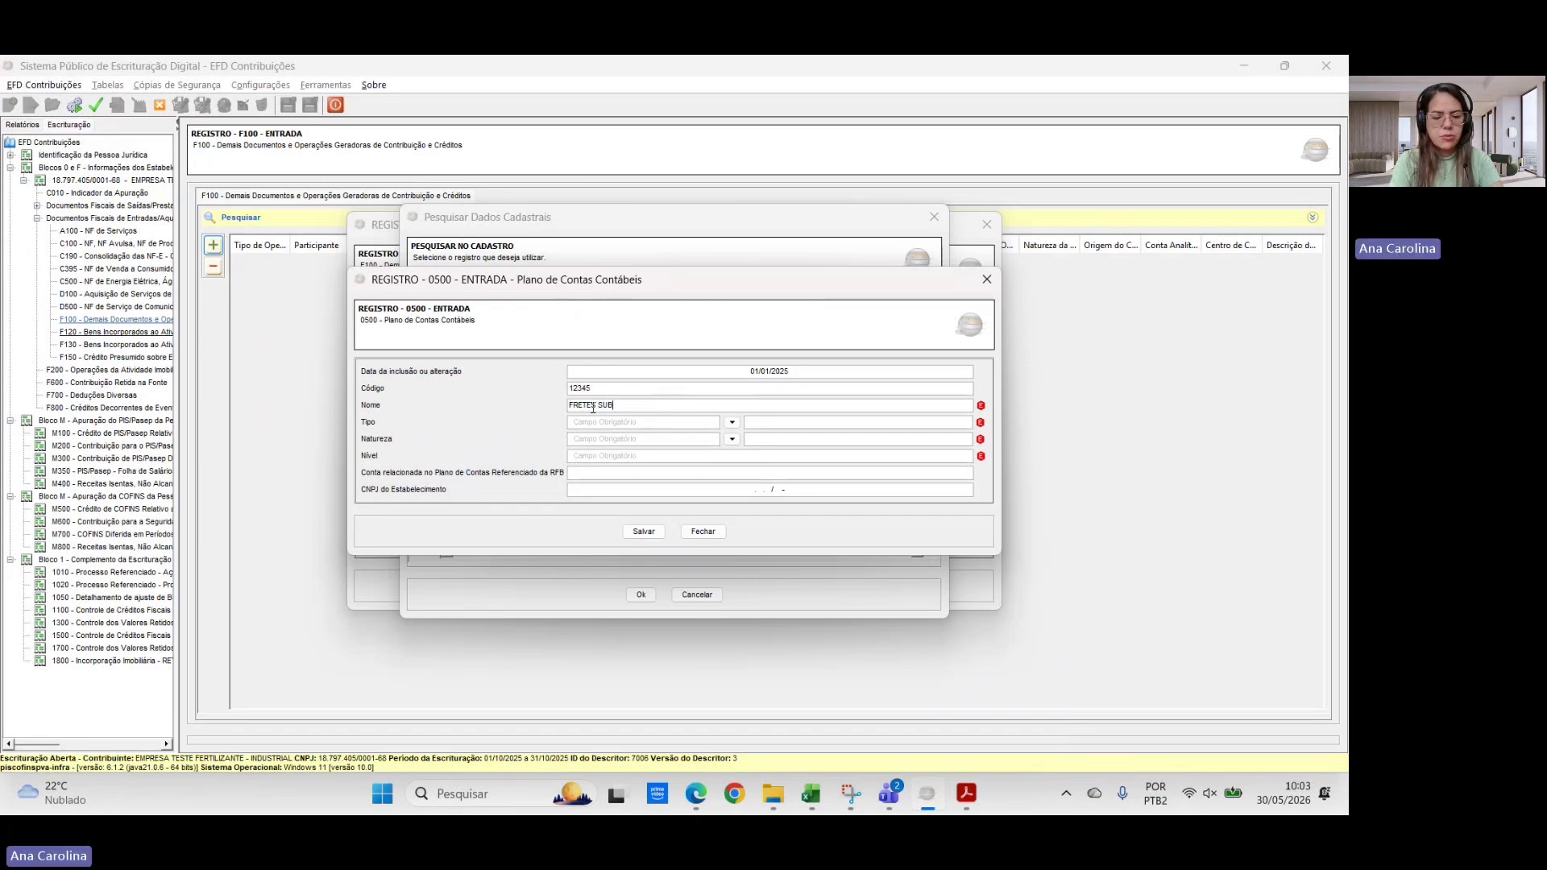
{"action": "type", "text": "CONTRATADO "}
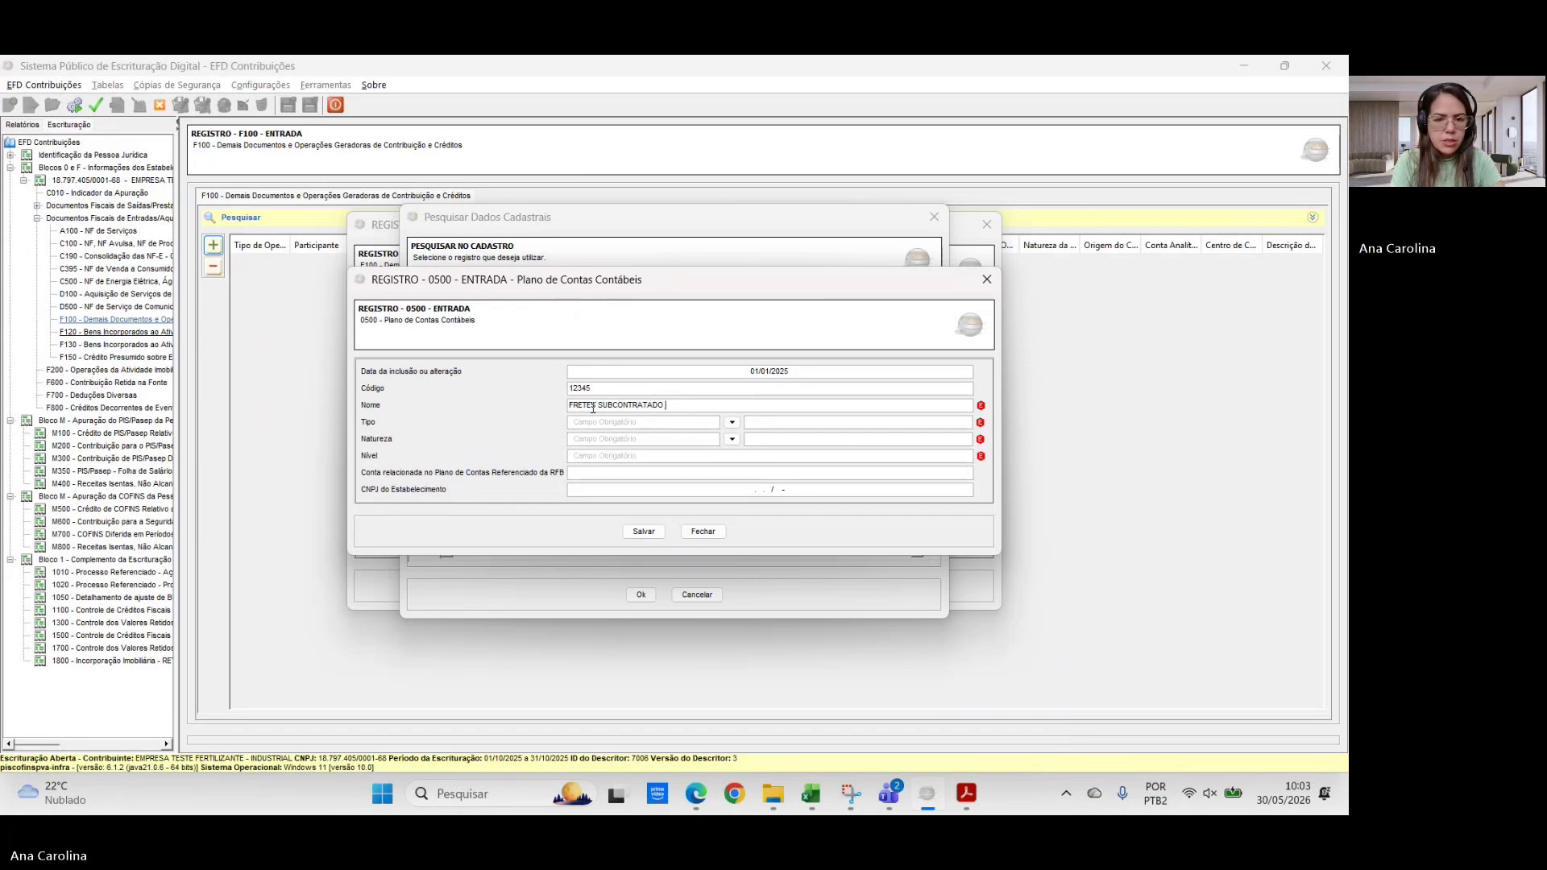
{"action": "type", "text": "S"}
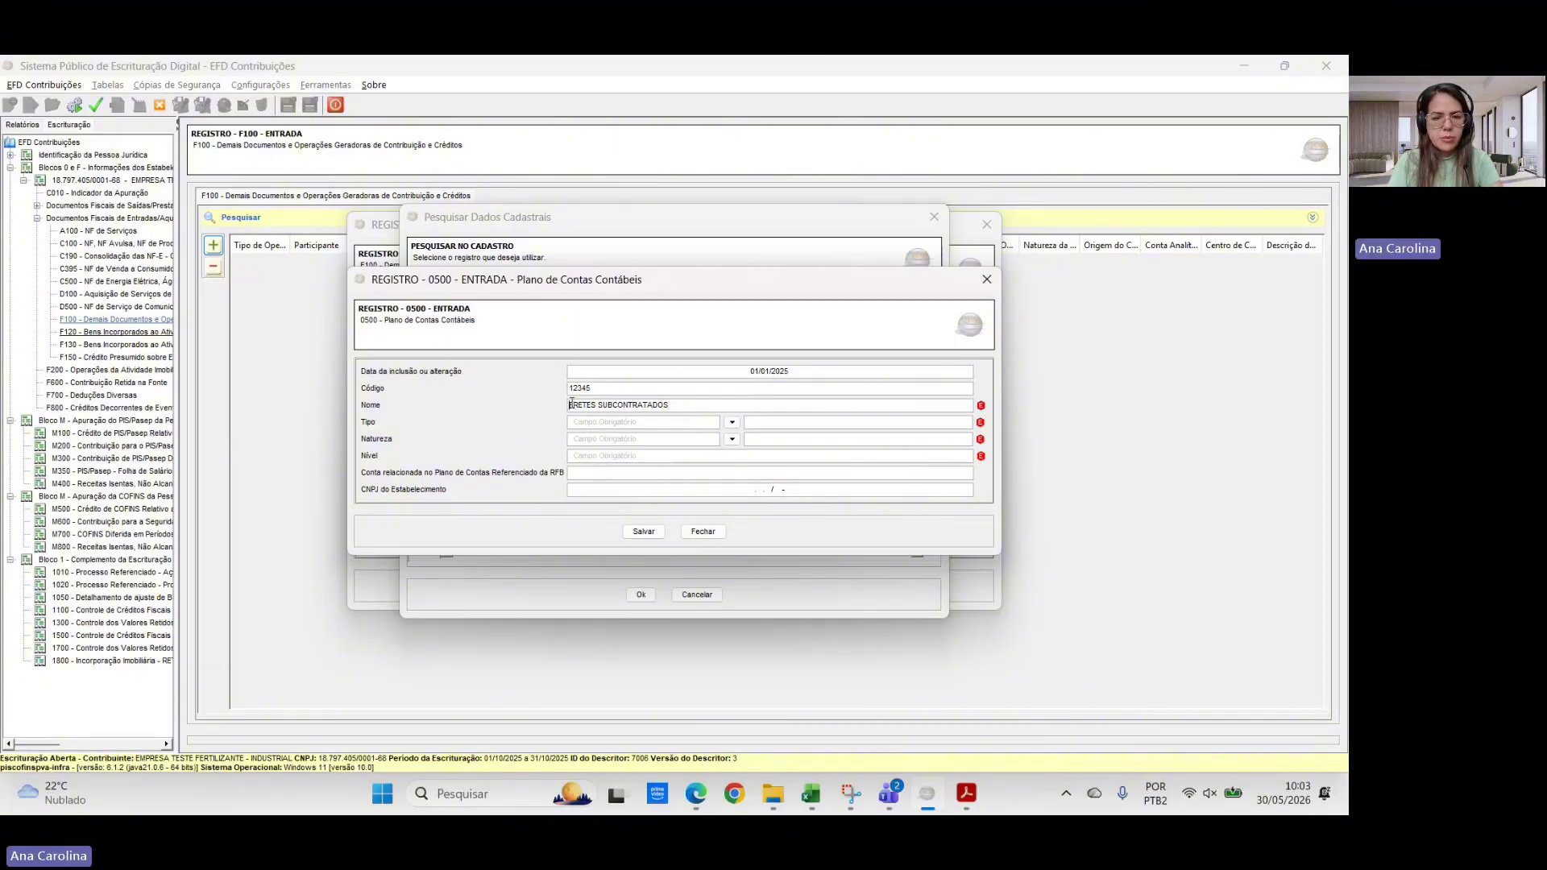
- Extend the start of the account name so it reads FRETES E CARRETOS - FRETES SUBCONTRATADOS
{"action": "type", "text": "RRTE "}
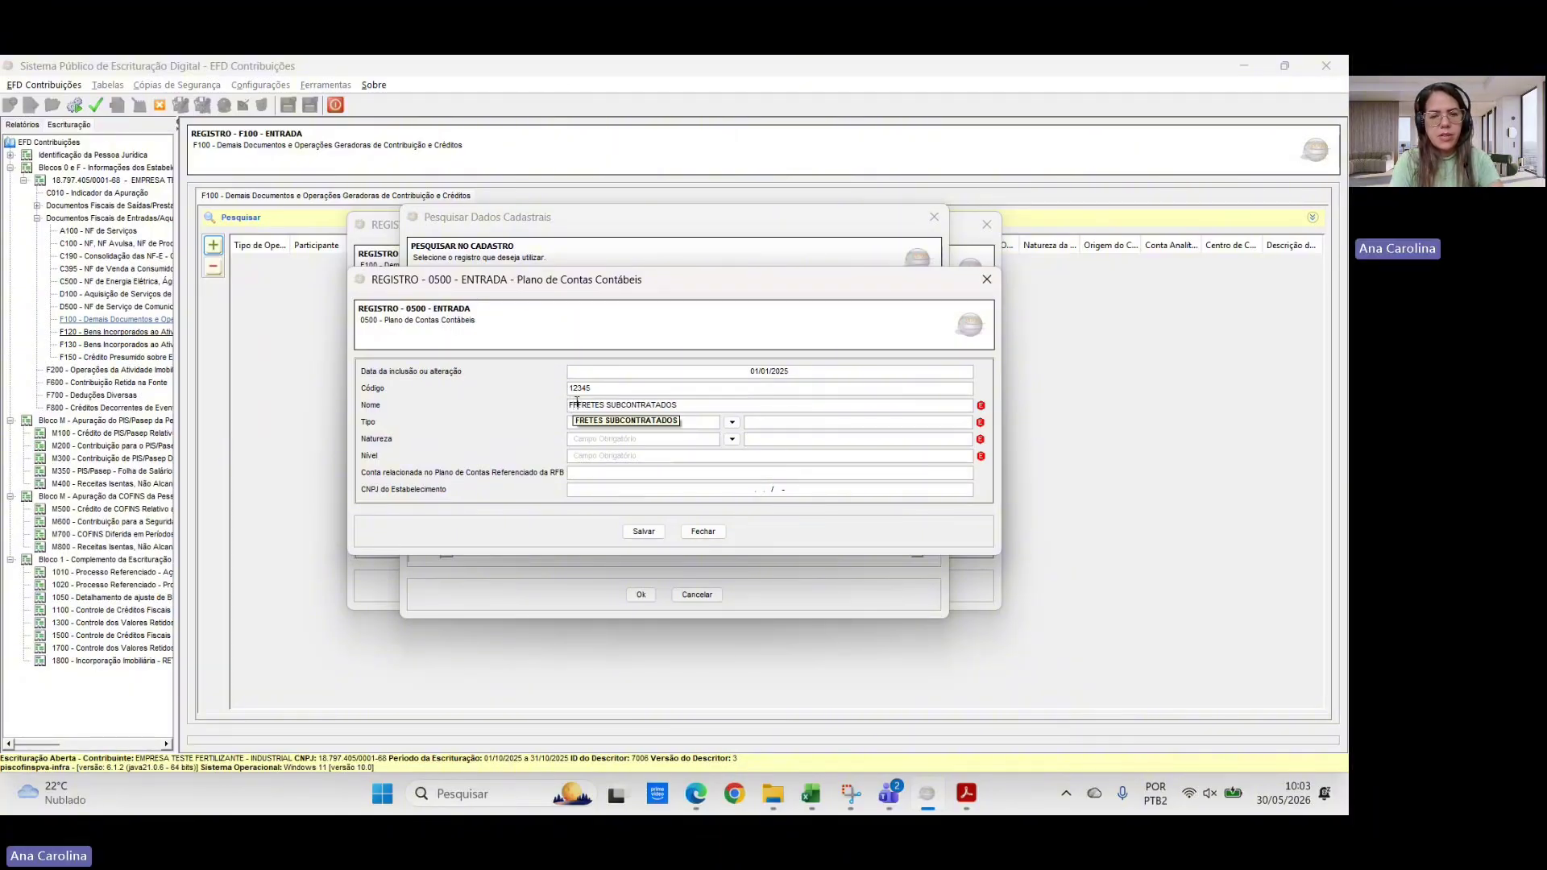
{"action": "type", "text": "D"}
{"action": "key", "text": "BackSpace"}
{"action": "key", "text": "BackSpace"}
{"action": "key", "text": "BackSpace"}
{"action": "key", "text": "BackSpace"}
{"action": "key", "text": "BackSpace"}
{"action": "key", "text": "BackSpace"}
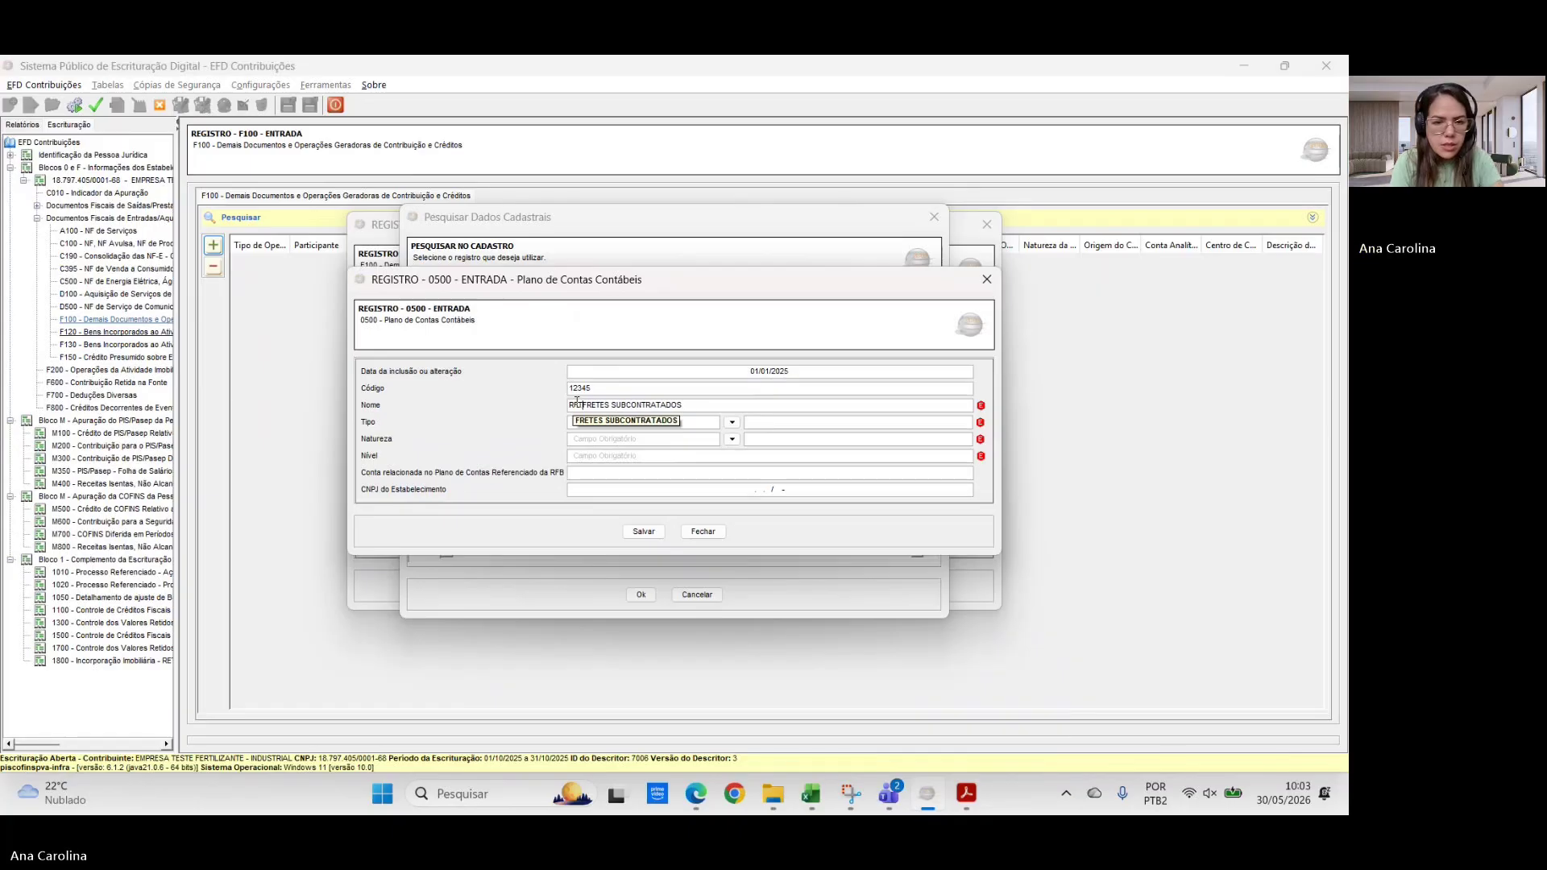
{"action": "type", "text": "FRETES E CARRET"}
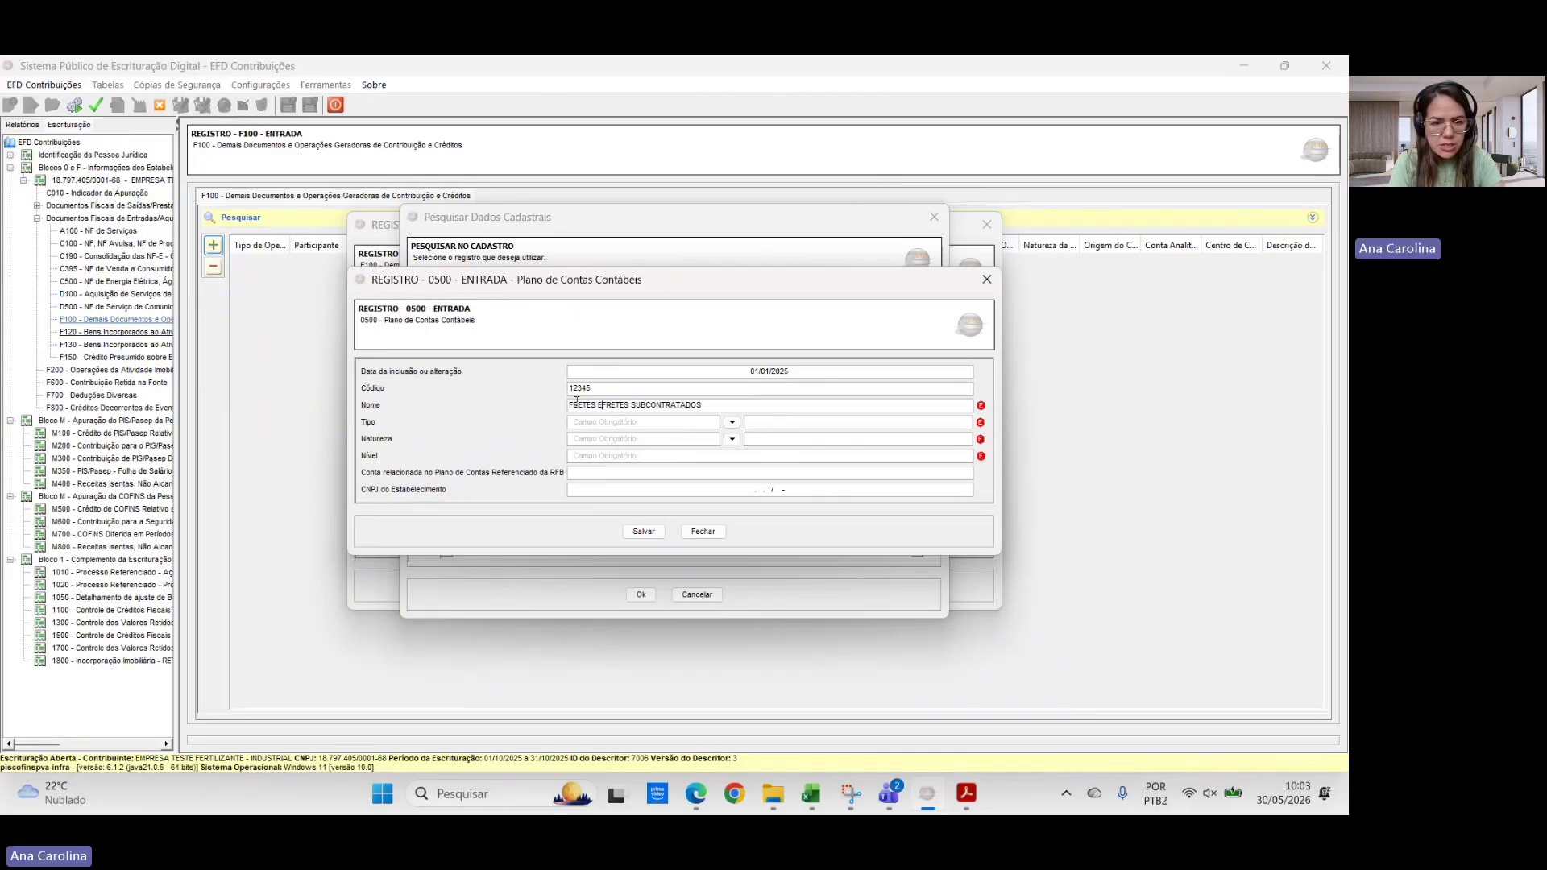
{"action": "type", "text": "OS "}
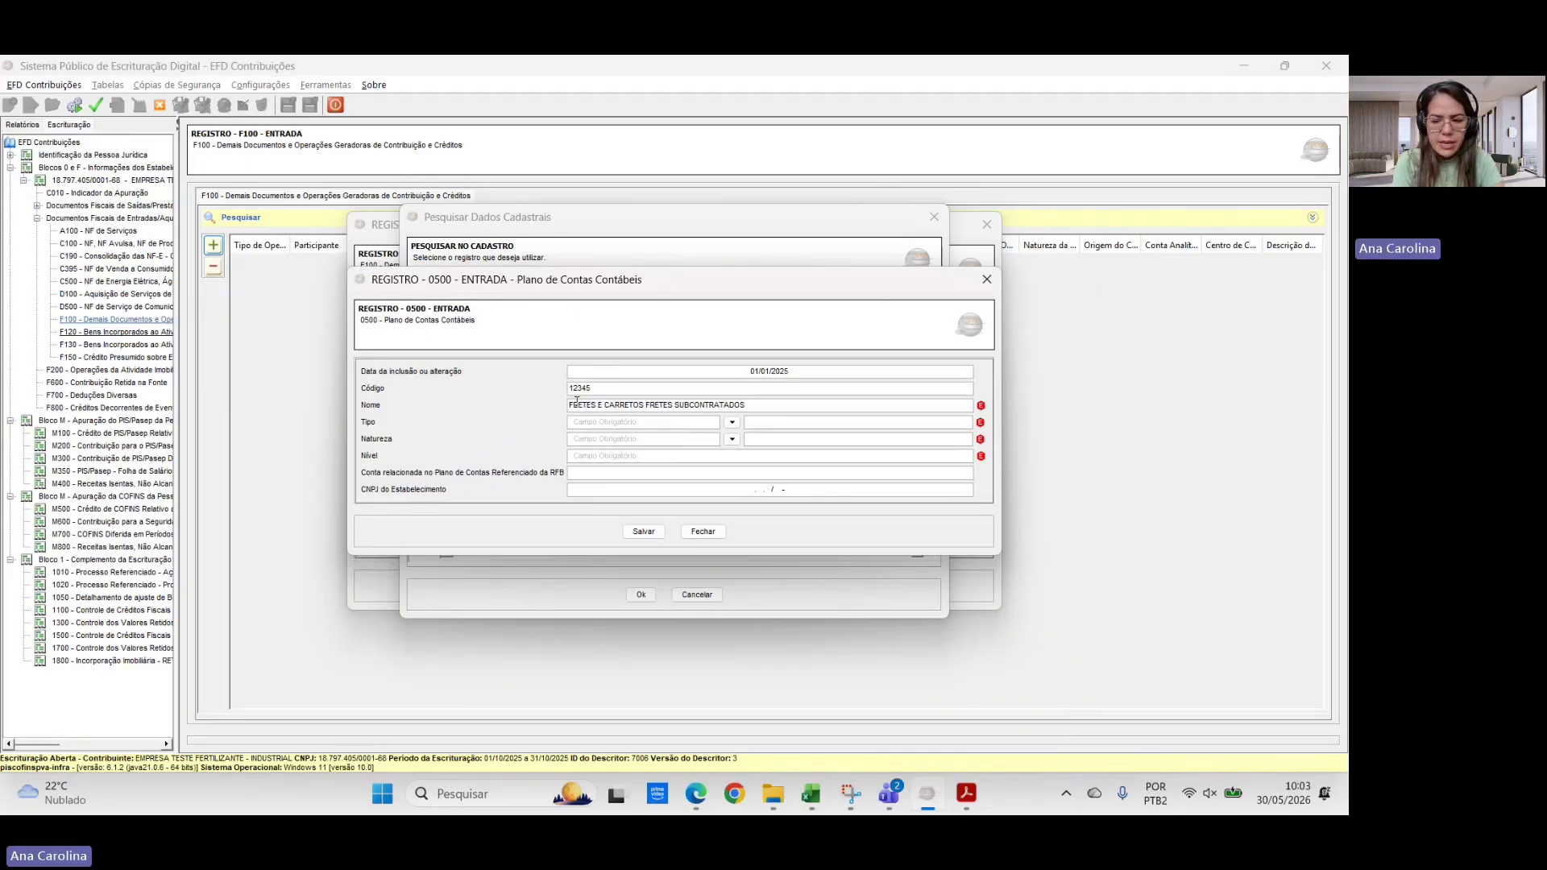
{"action": "type", "text": "-"}
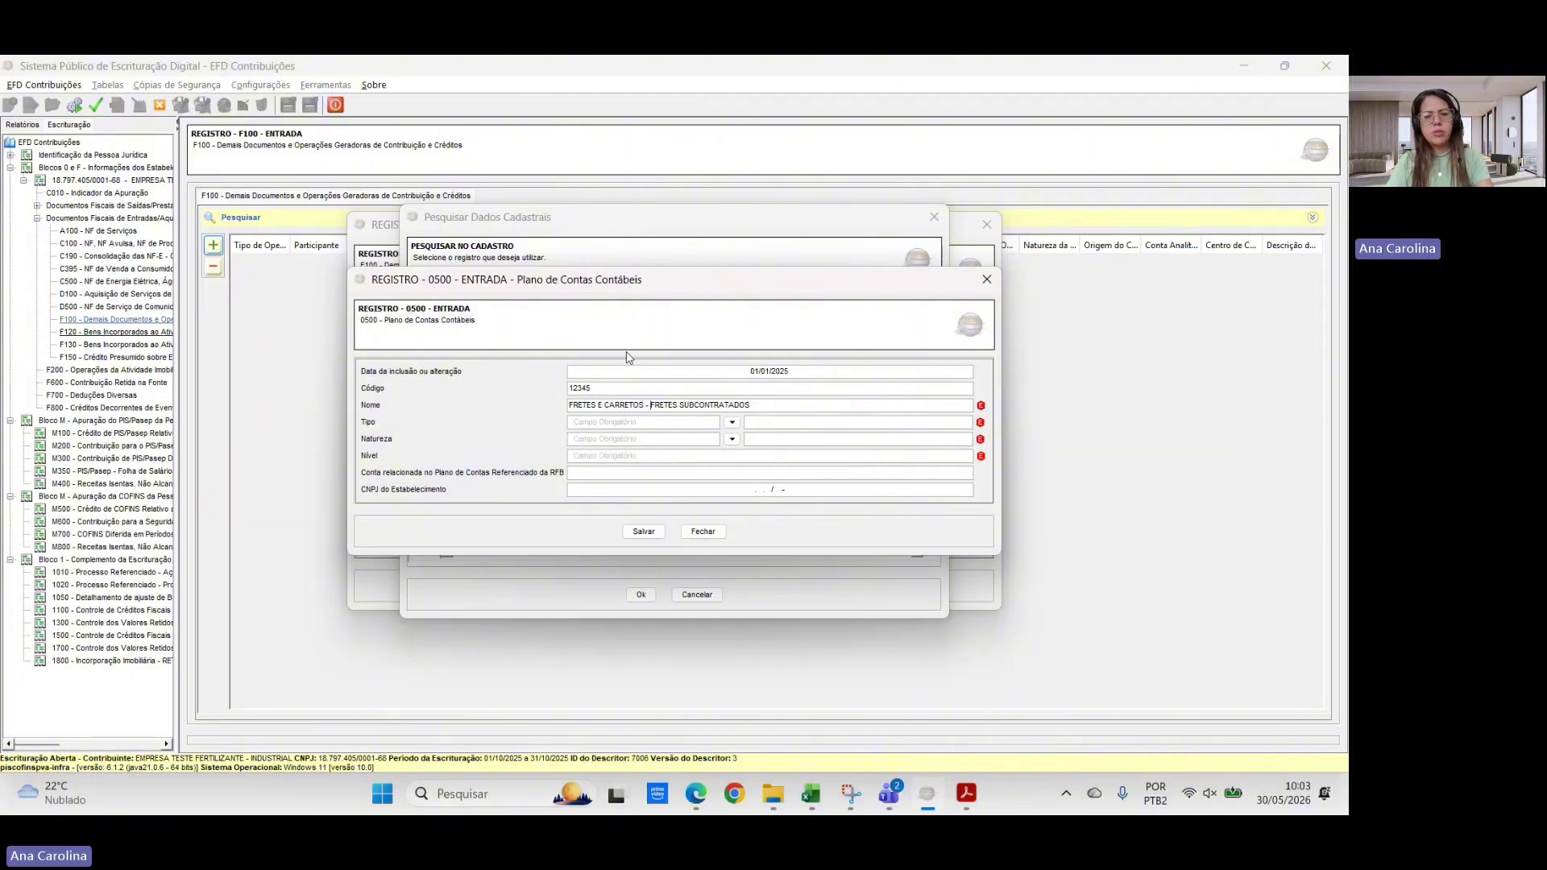
- Set the account's type to A - Analítica (conta) and its nature to 04 - Contas de resultado
{"action": "left_click", "coordinate": [633, 423]}
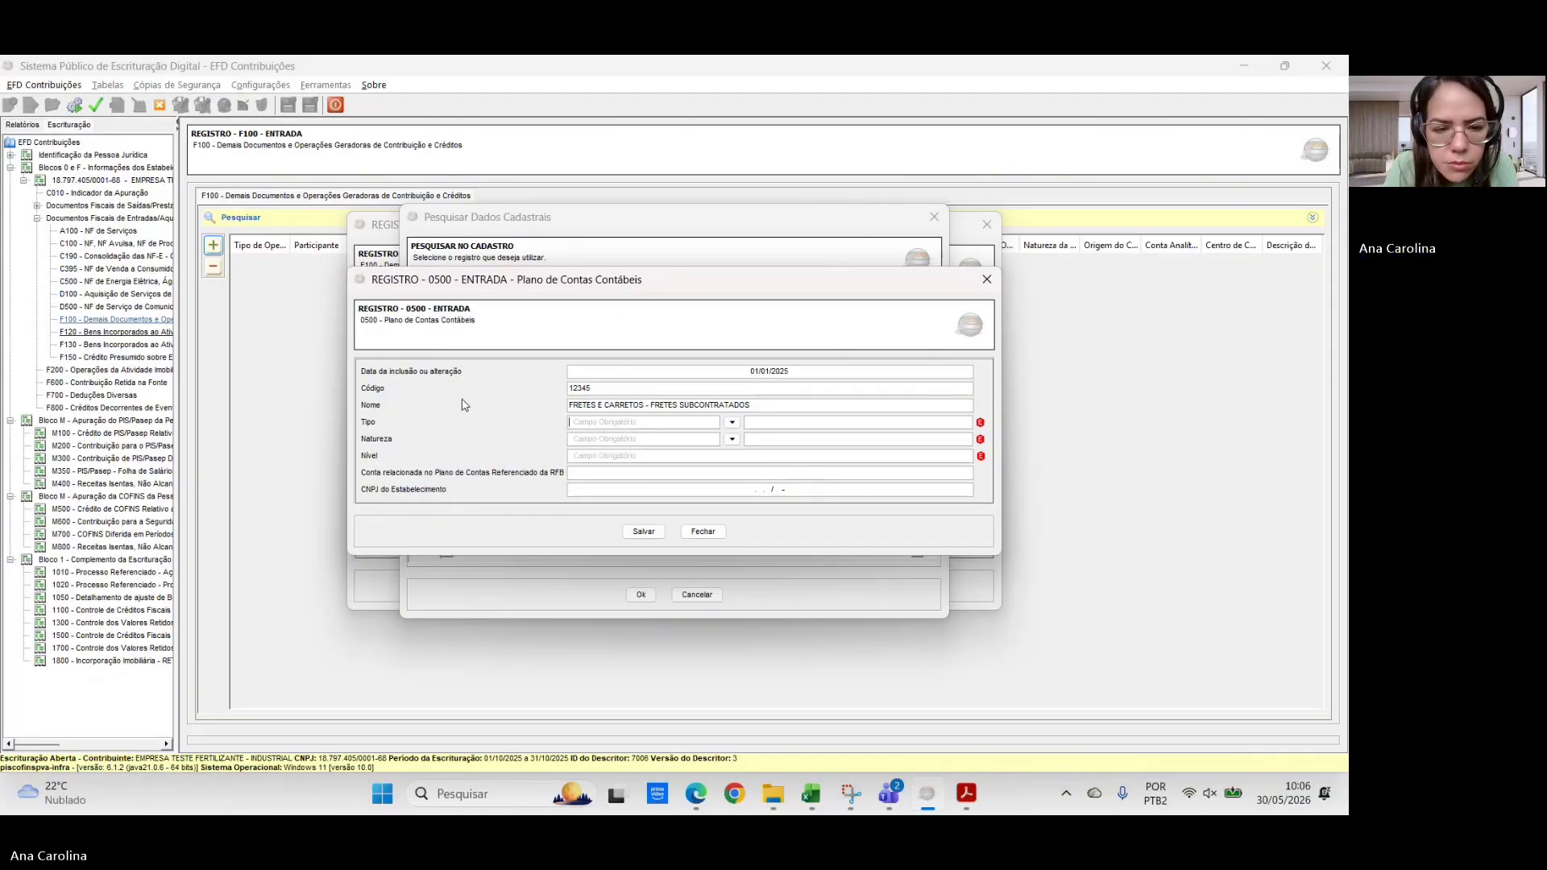
{"action": "left_click", "coordinate": [731, 422]}
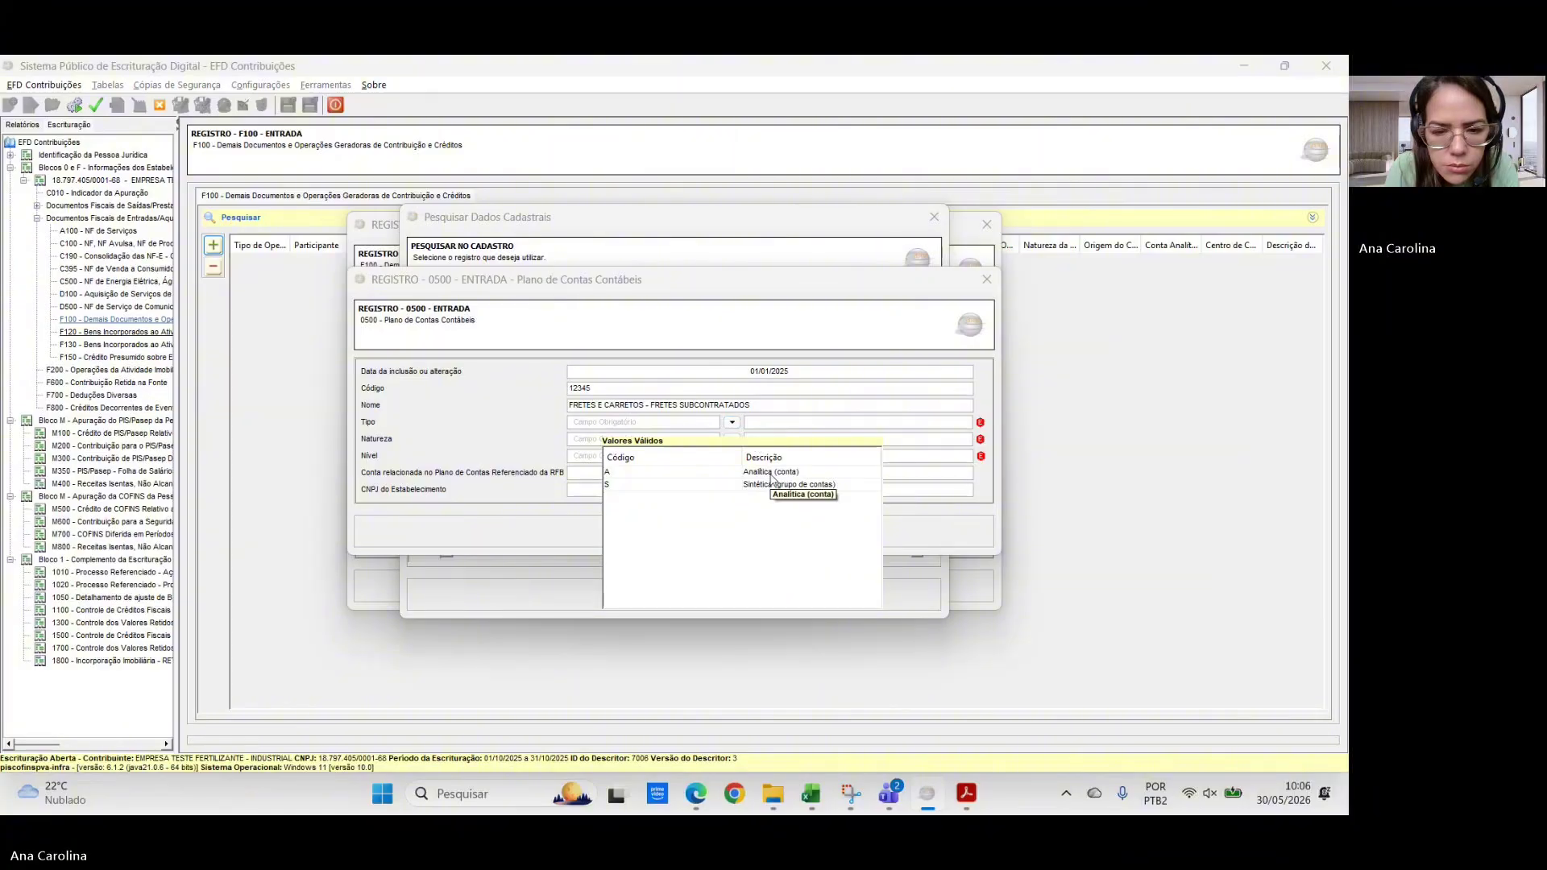
{"action": "double_click", "coordinate": [772, 483]}
{"action": "left_click", "coordinate": [731, 439]}
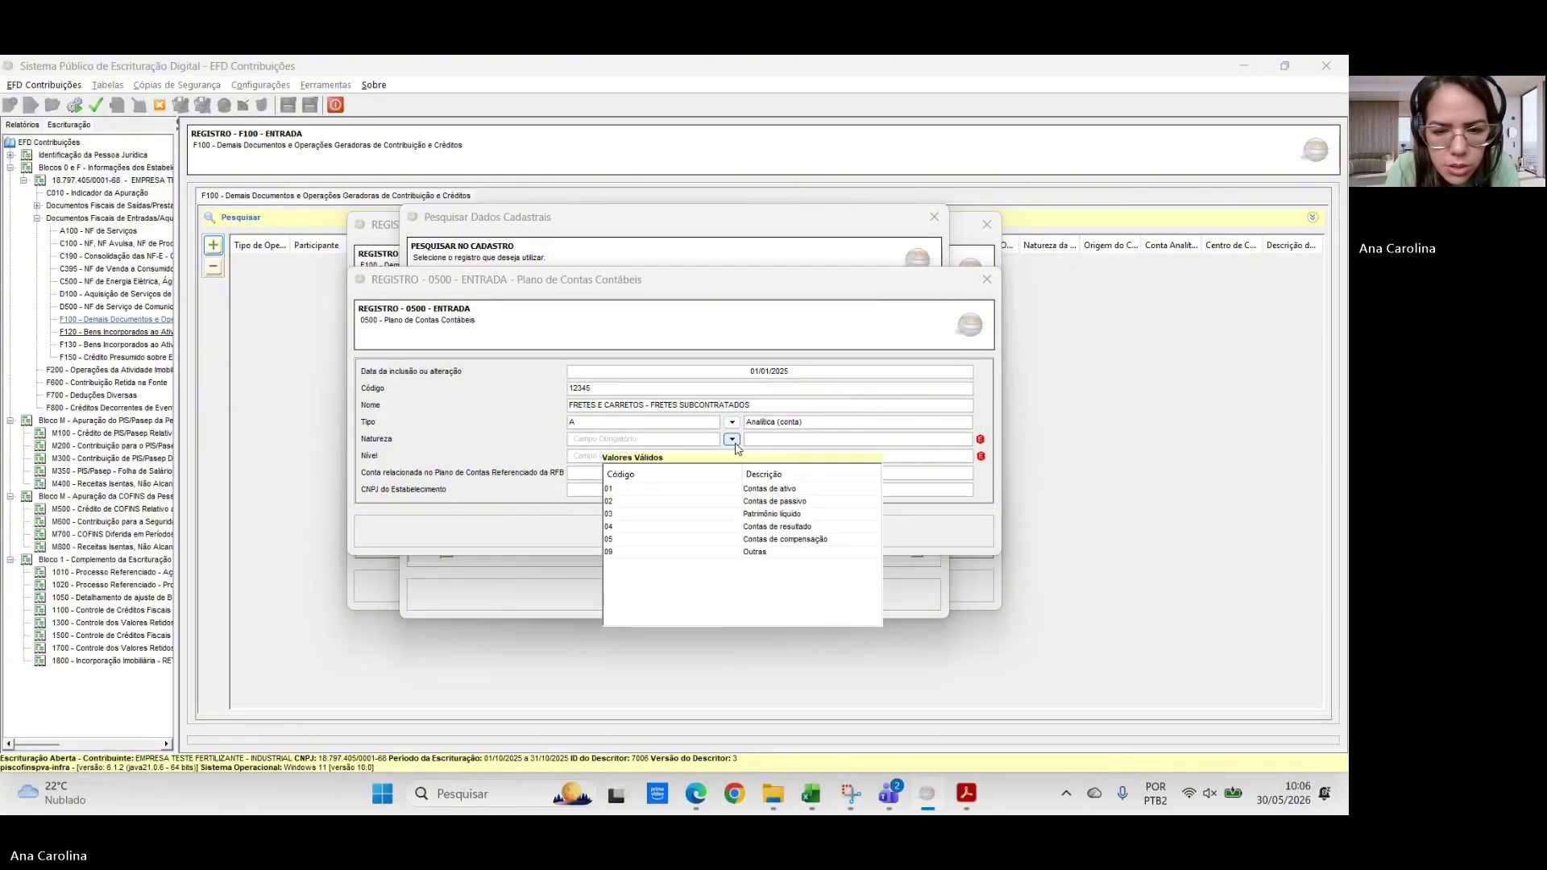
{"action": "double_click", "coordinate": [768, 487]}
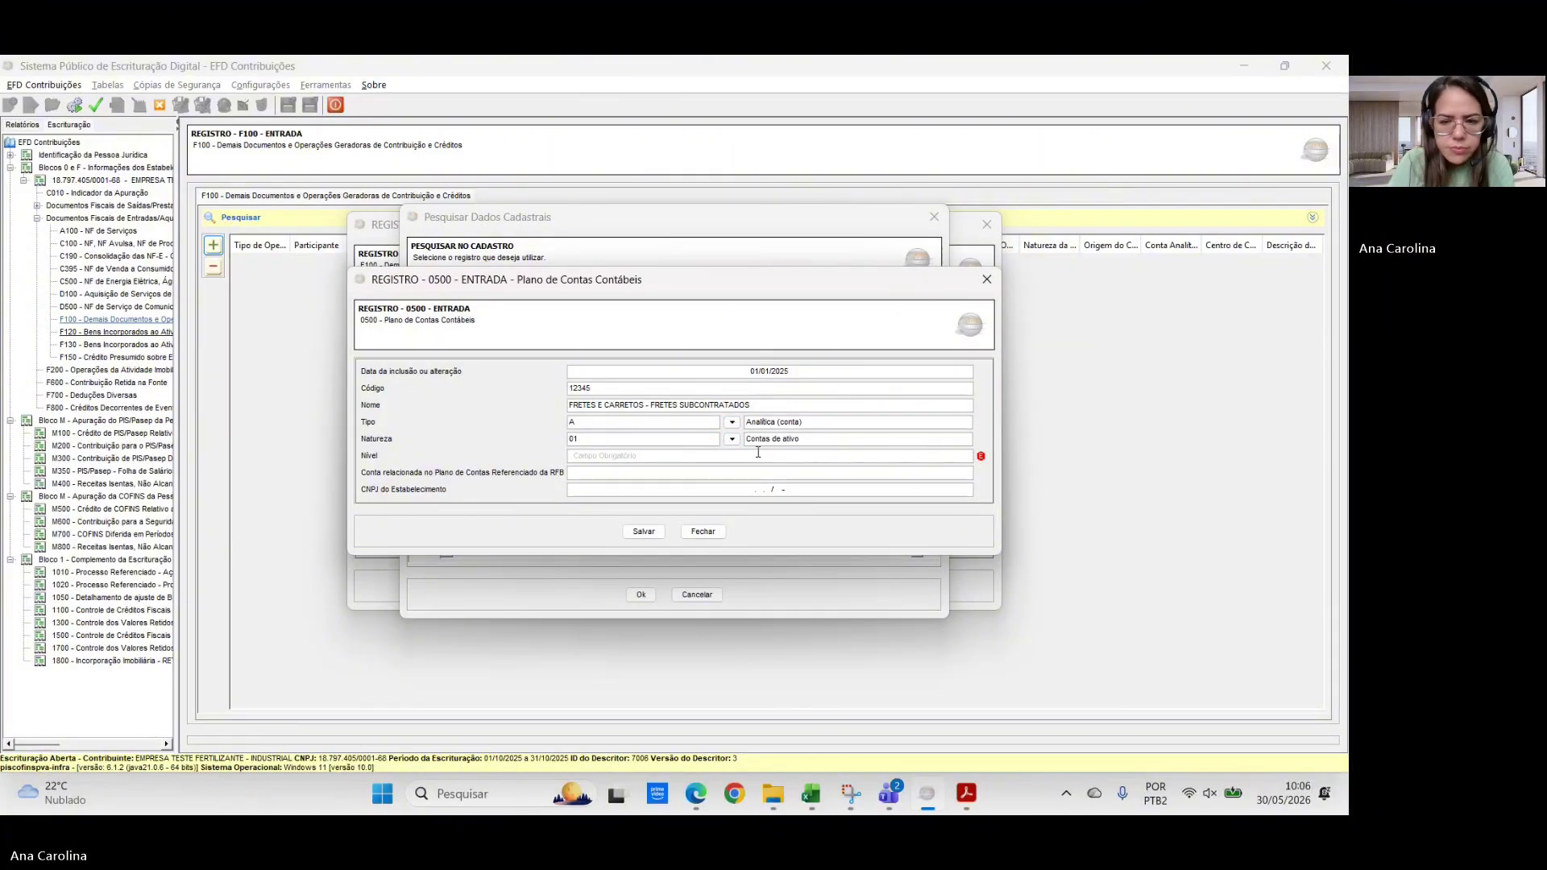
{"action": "left_click", "coordinate": [732, 439]}
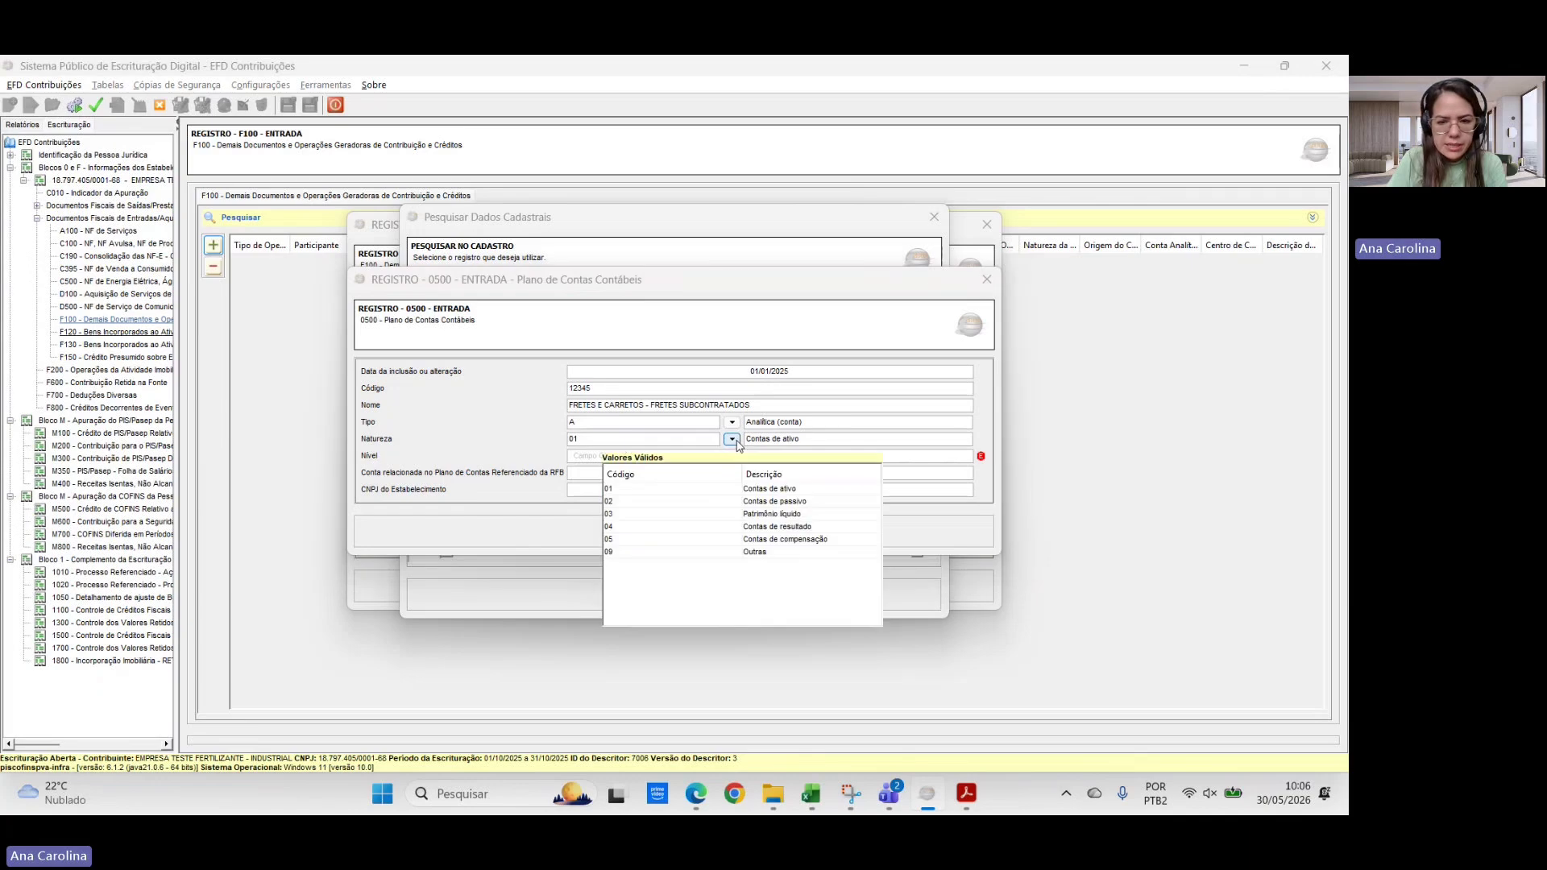
{"action": "double_click", "coordinate": [764, 531]}
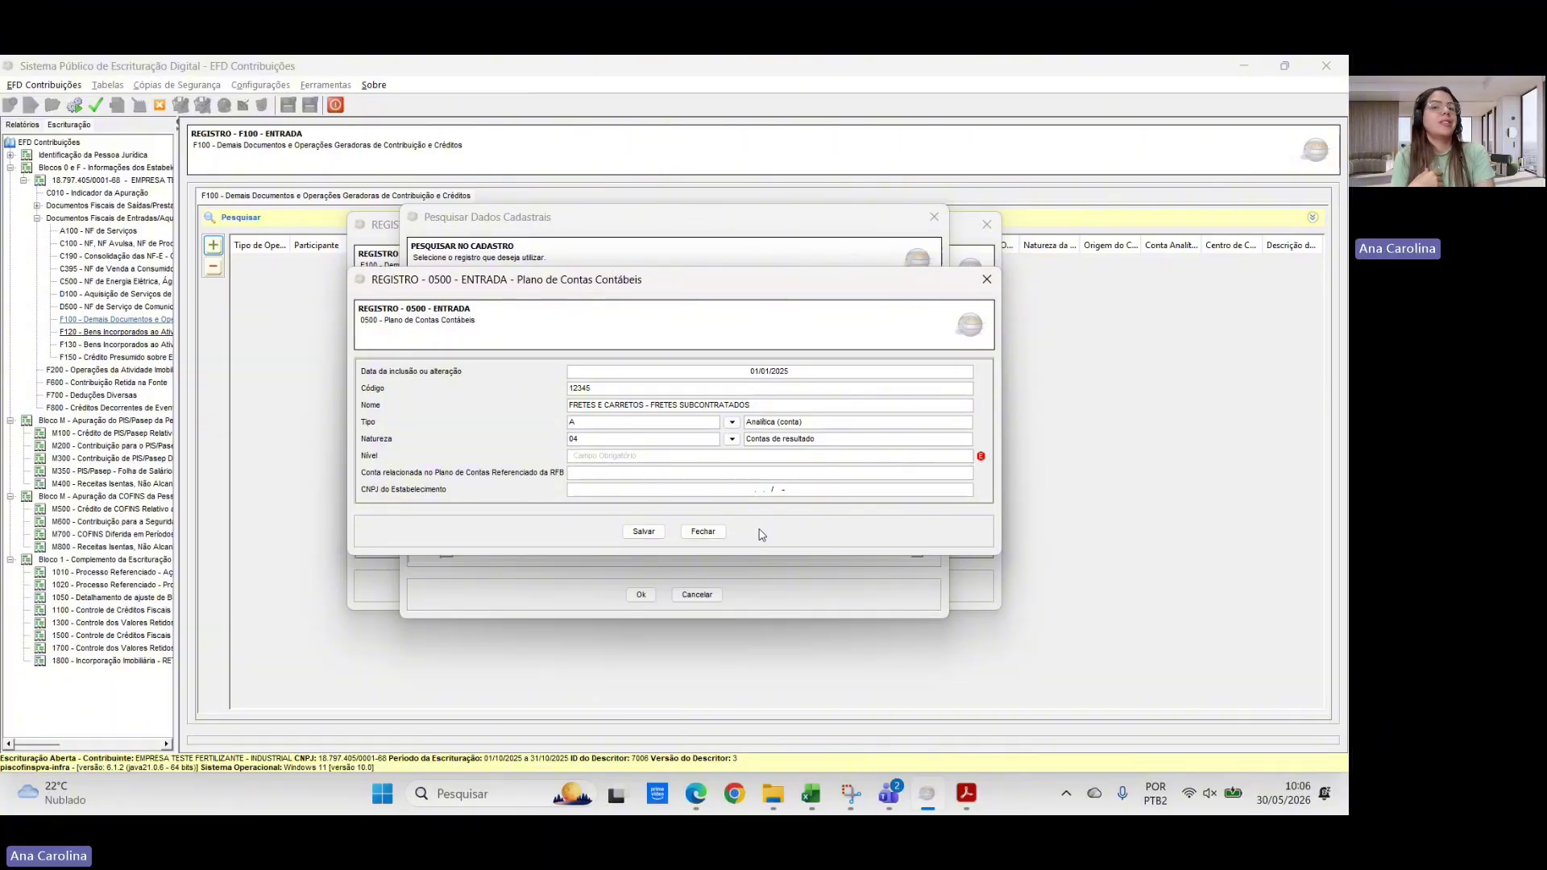
- Set the account's level to 6, save it and assign it to the F100 record as Conta Analítica Contábil
{"action": "left_click", "coordinate": [855, 457]}
{"action": "type", "text": "6"}
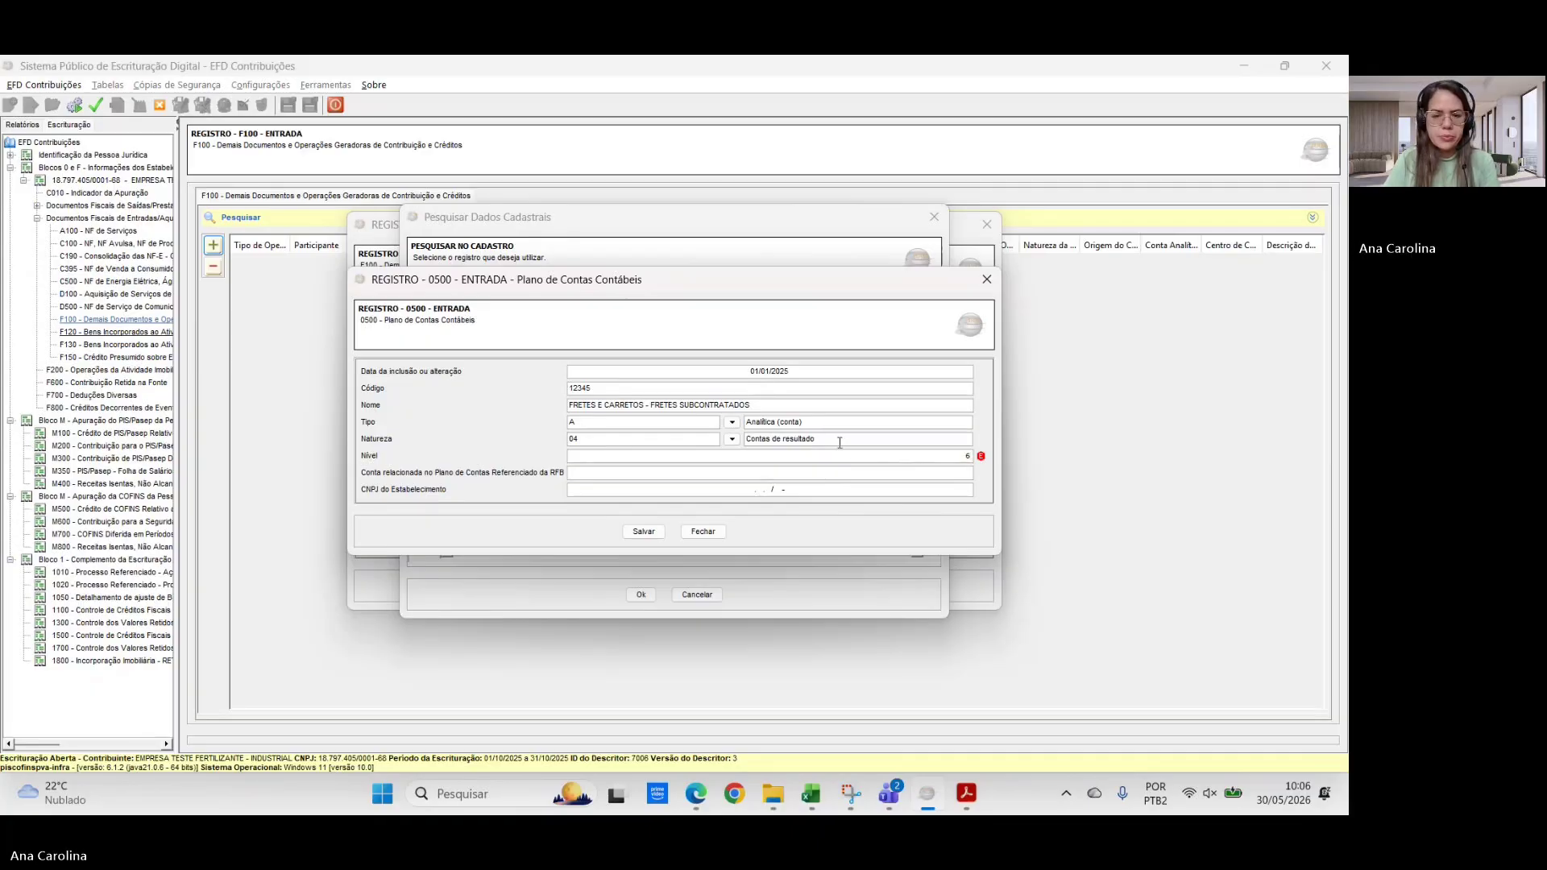
{"action": "left_click", "coordinate": [643, 532]}
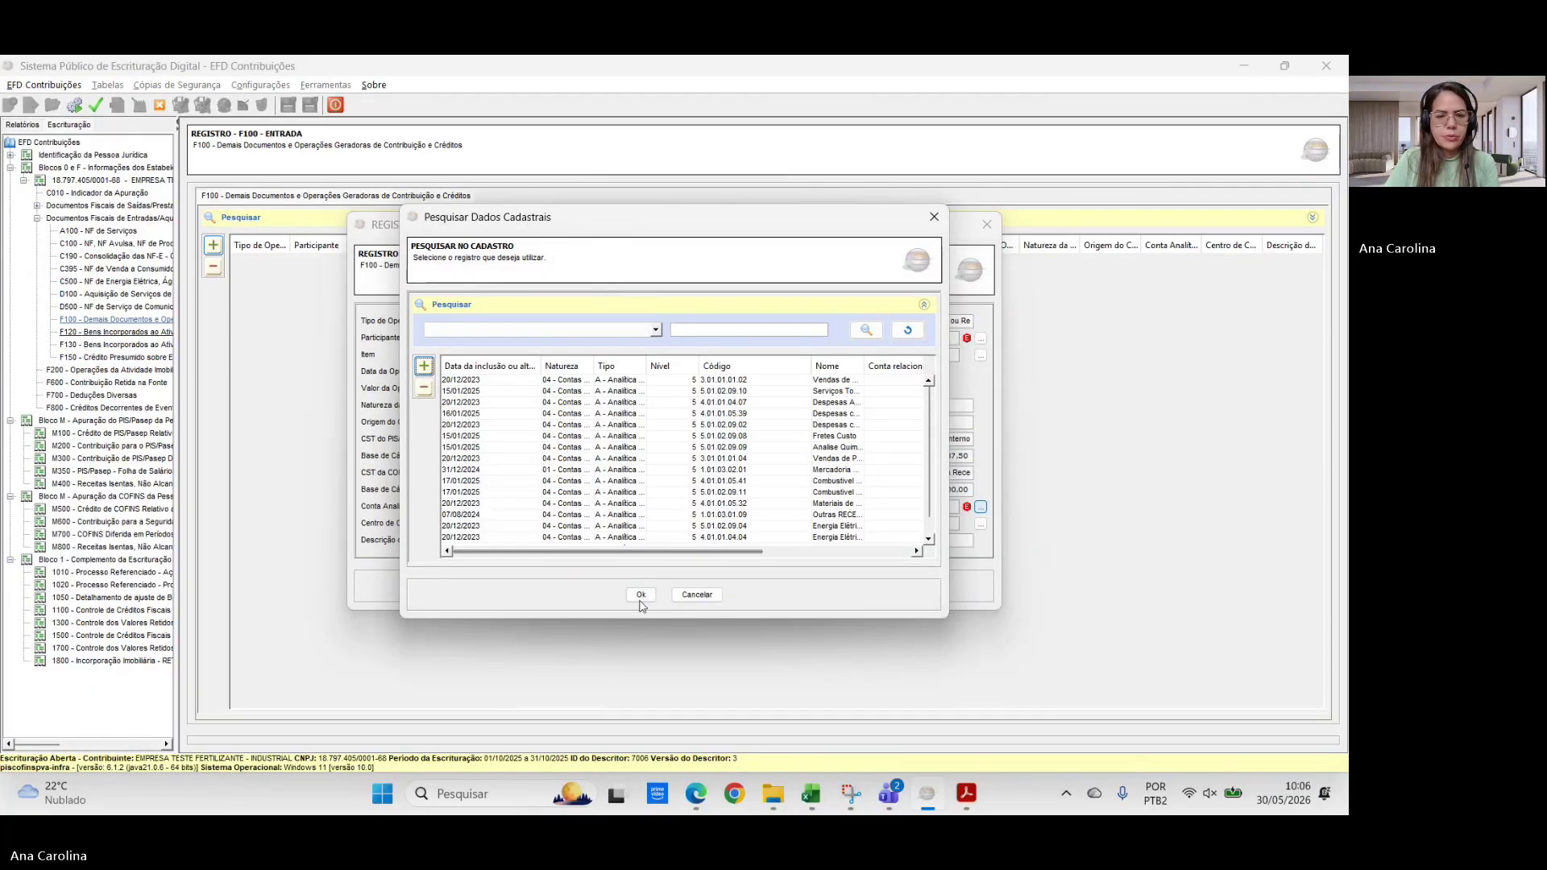
{"action": "left_click", "coordinate": [641, 594]}
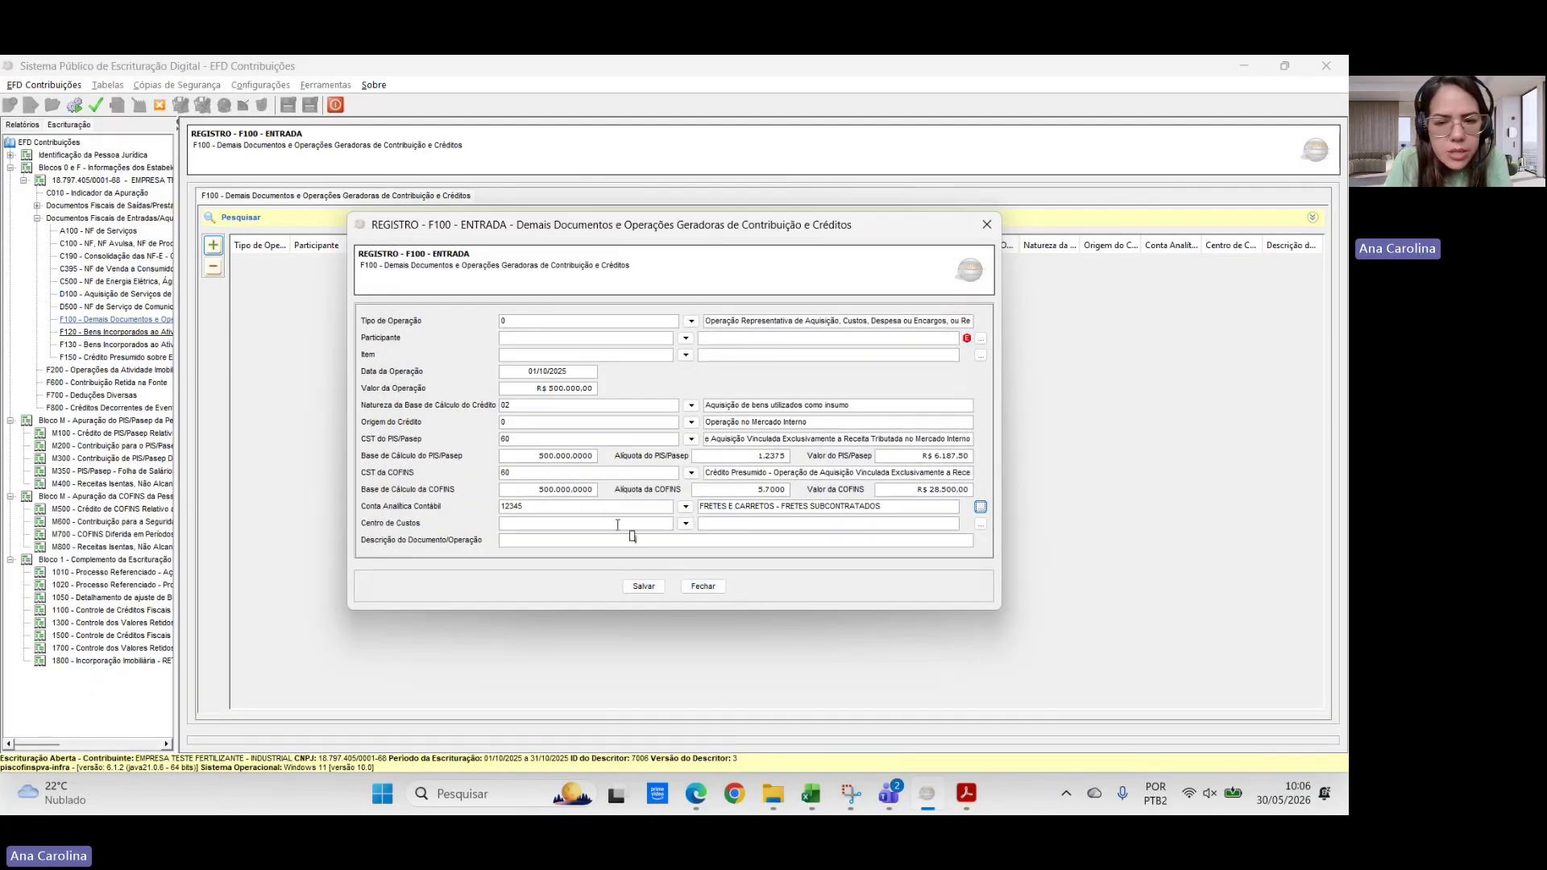
- Choose a registered individual as the F100 record's participant and save the record
{"action": "left_click", "coordinate": [686, 338]}
{"action": "left_click", "coordinate": [717, 387]}
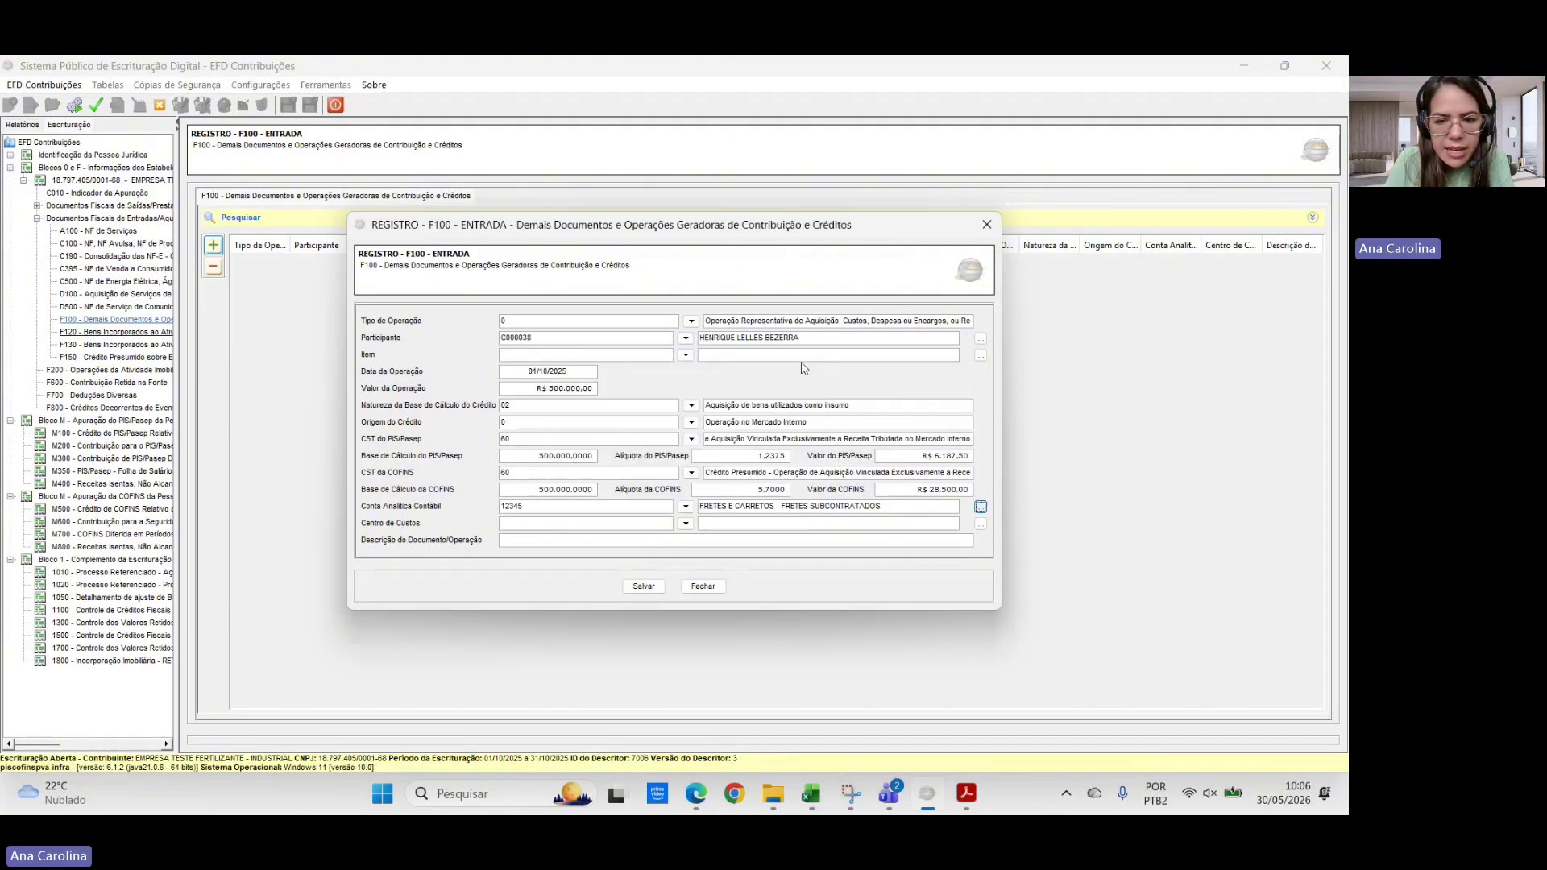
{"action": "left_click", "coordinate": [644, 586]}
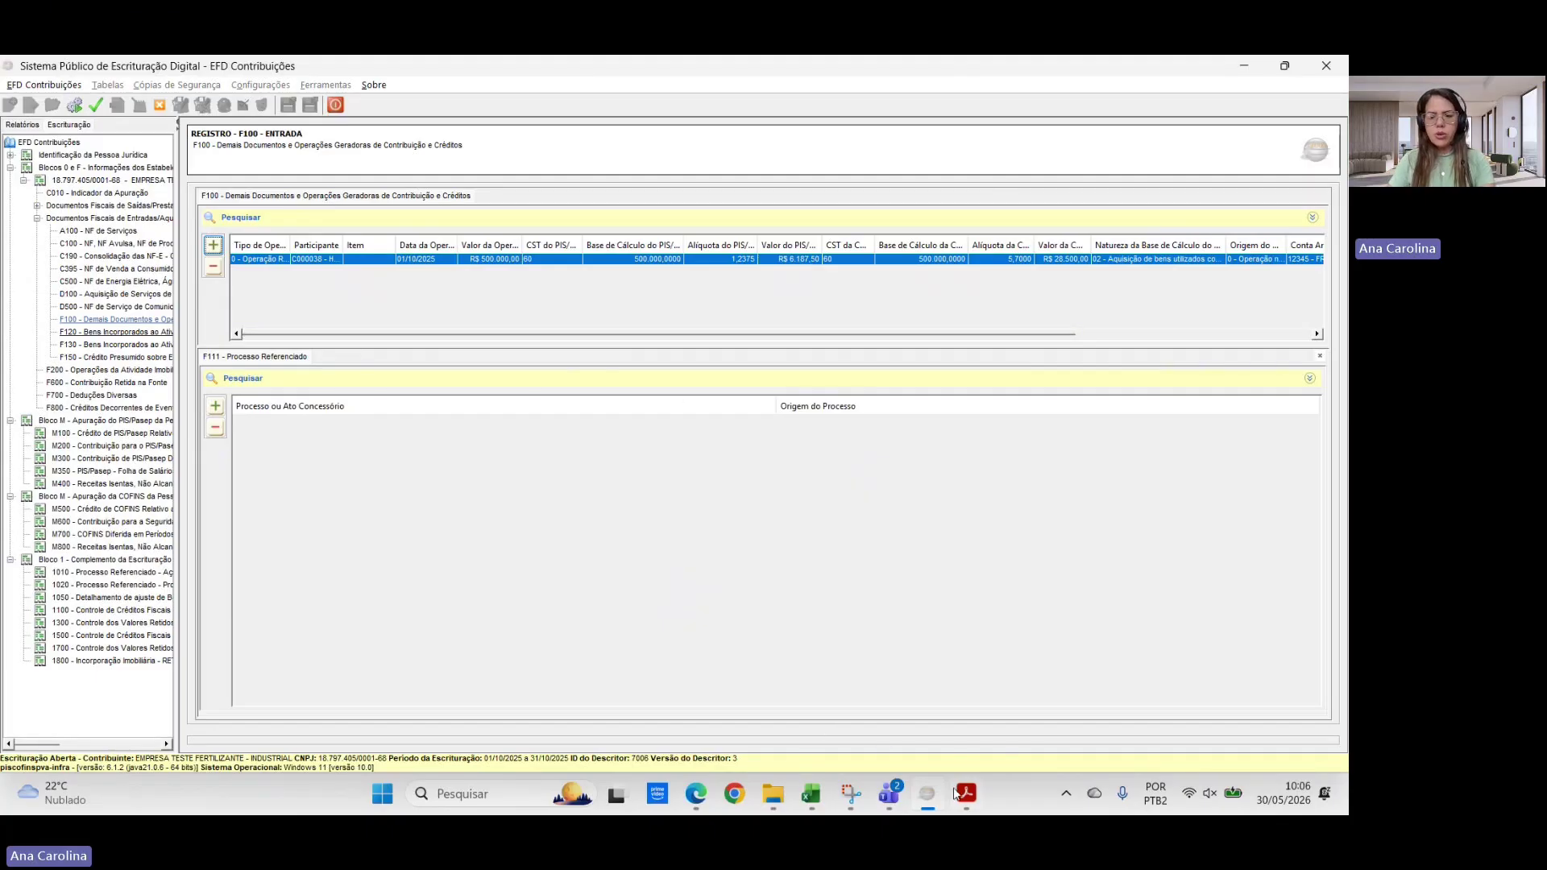
- Consult the depreciation table in the activity PDF and enter the vehicle depreciation of 20000 in cell E26 of the Excel workbook
{"action": "left_click", "coordinate": [961, 788]}
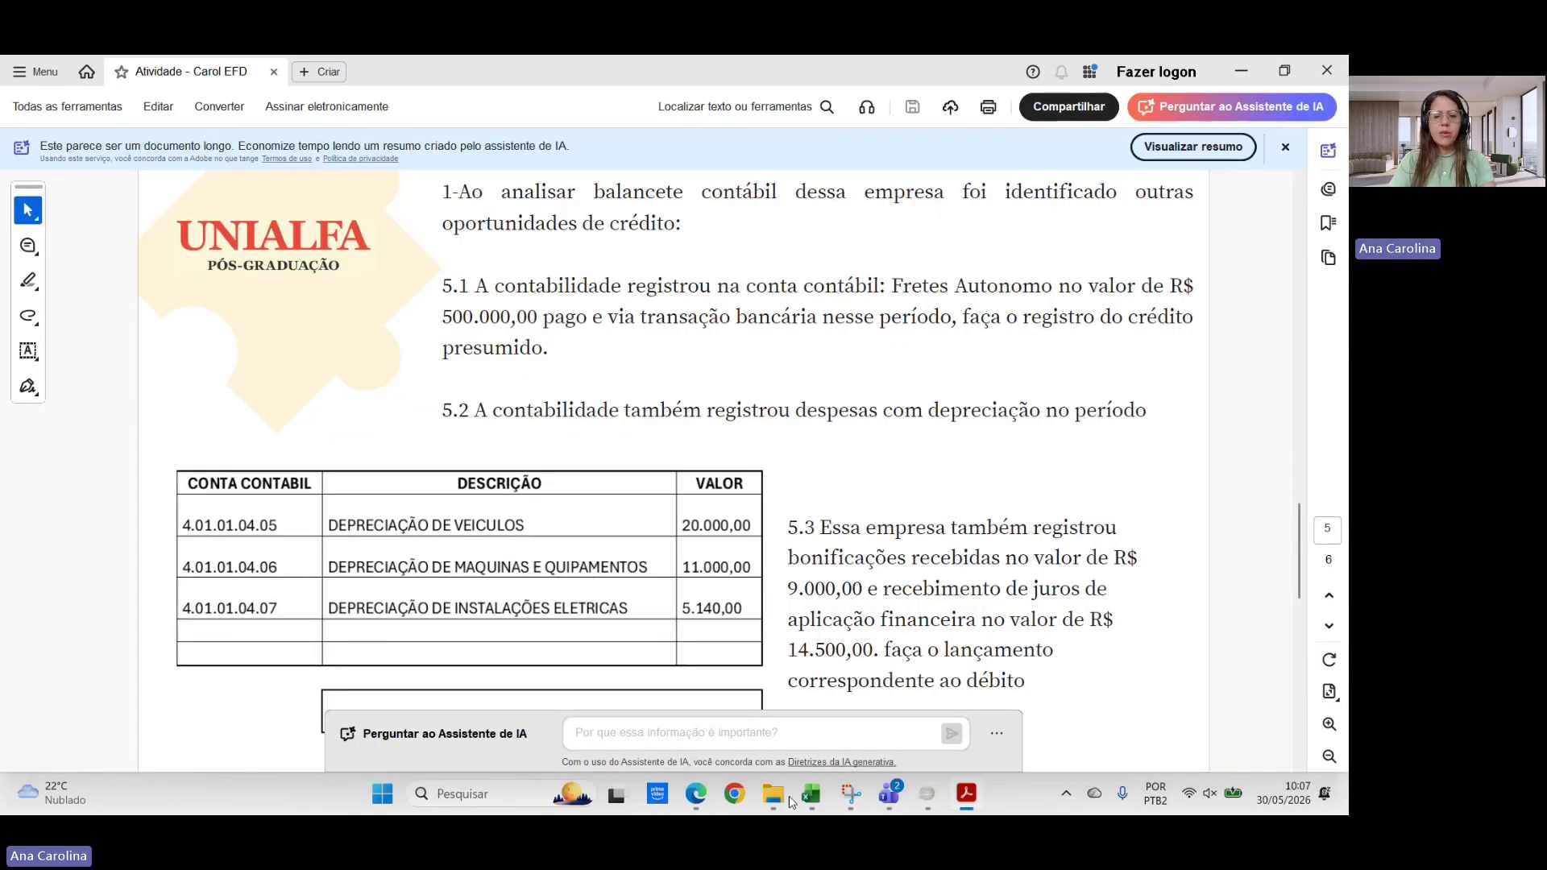
{"action": "left_click", "coordinate": [810, 796]}
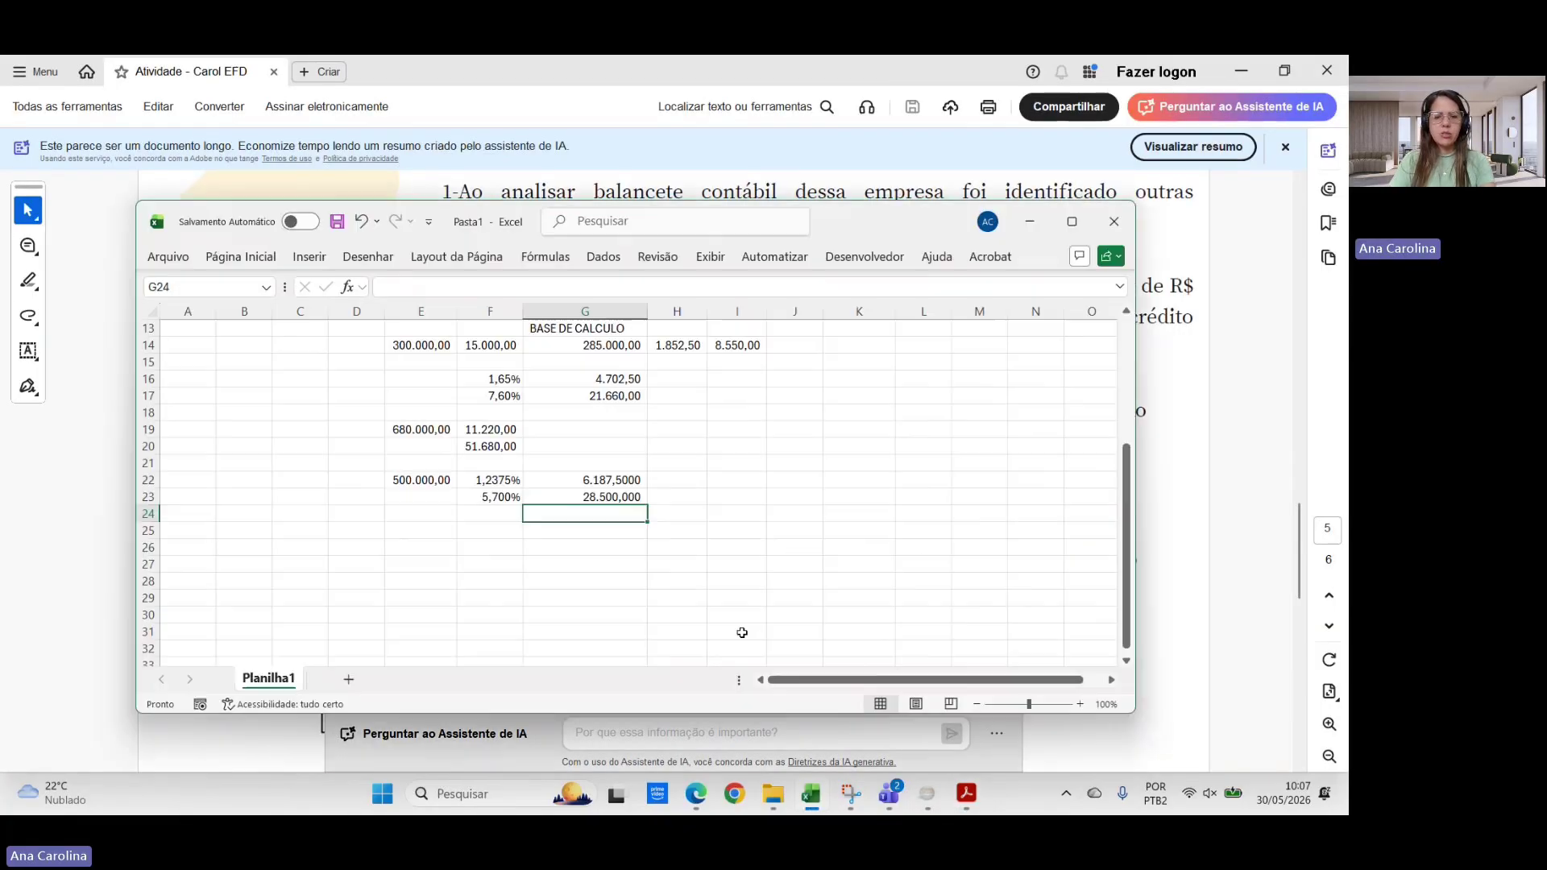
{"action": "left_click", "coordinate": [525, 540]}
{"action": "scroll", "coordinate": [500, 516], "scroll_direction": "down", "scroll_amount": 1}
{"action": "left_click", "coordinate": [476, 493]}
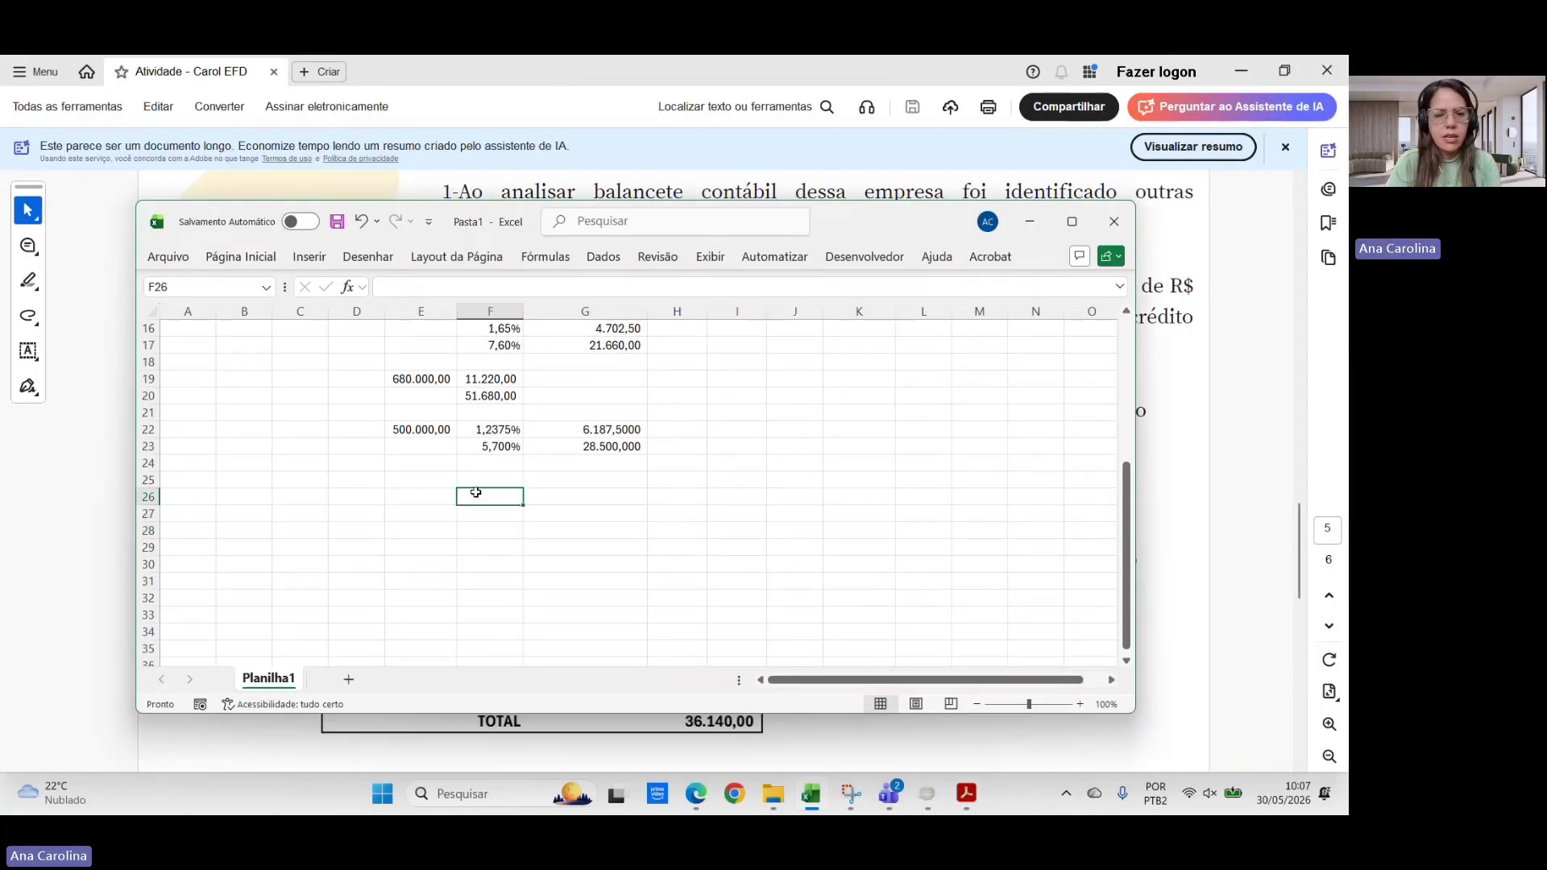
{"action": "left_click", "coordinate": [406, 496]}
{"action": "type", "text": "2"}
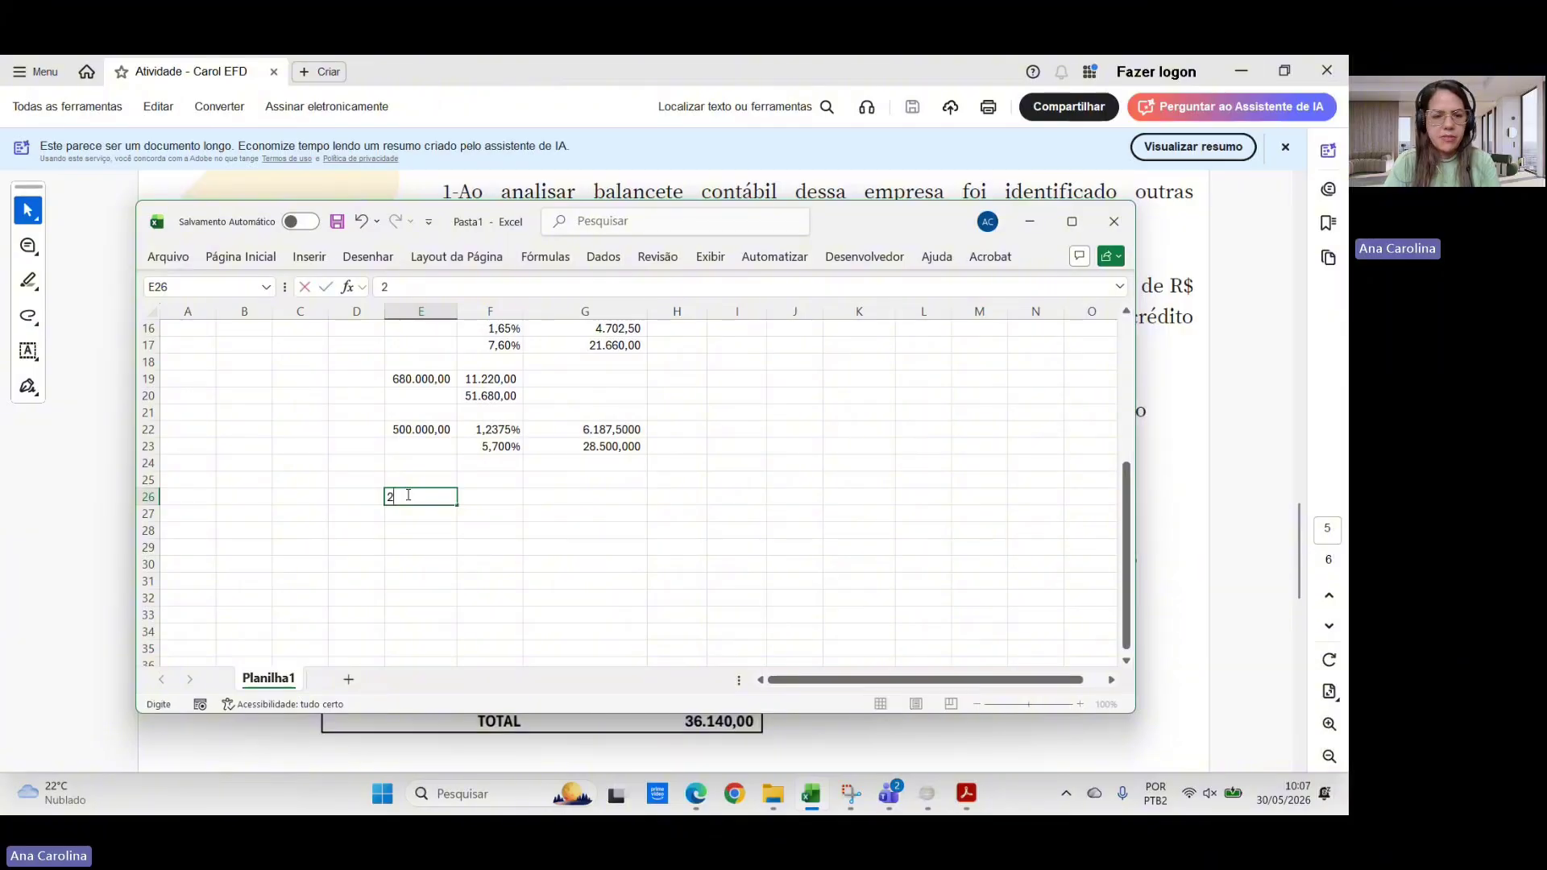
{"action": "type", "text": "0000"}
{"action": "key", "text": "Tab"}
- Enter the machinery depreciation of 11000 in cell E27 and the electrical installations depreciation of 5140 in cell E28
{"action": "left_click", "coordinate": [424, 516]}
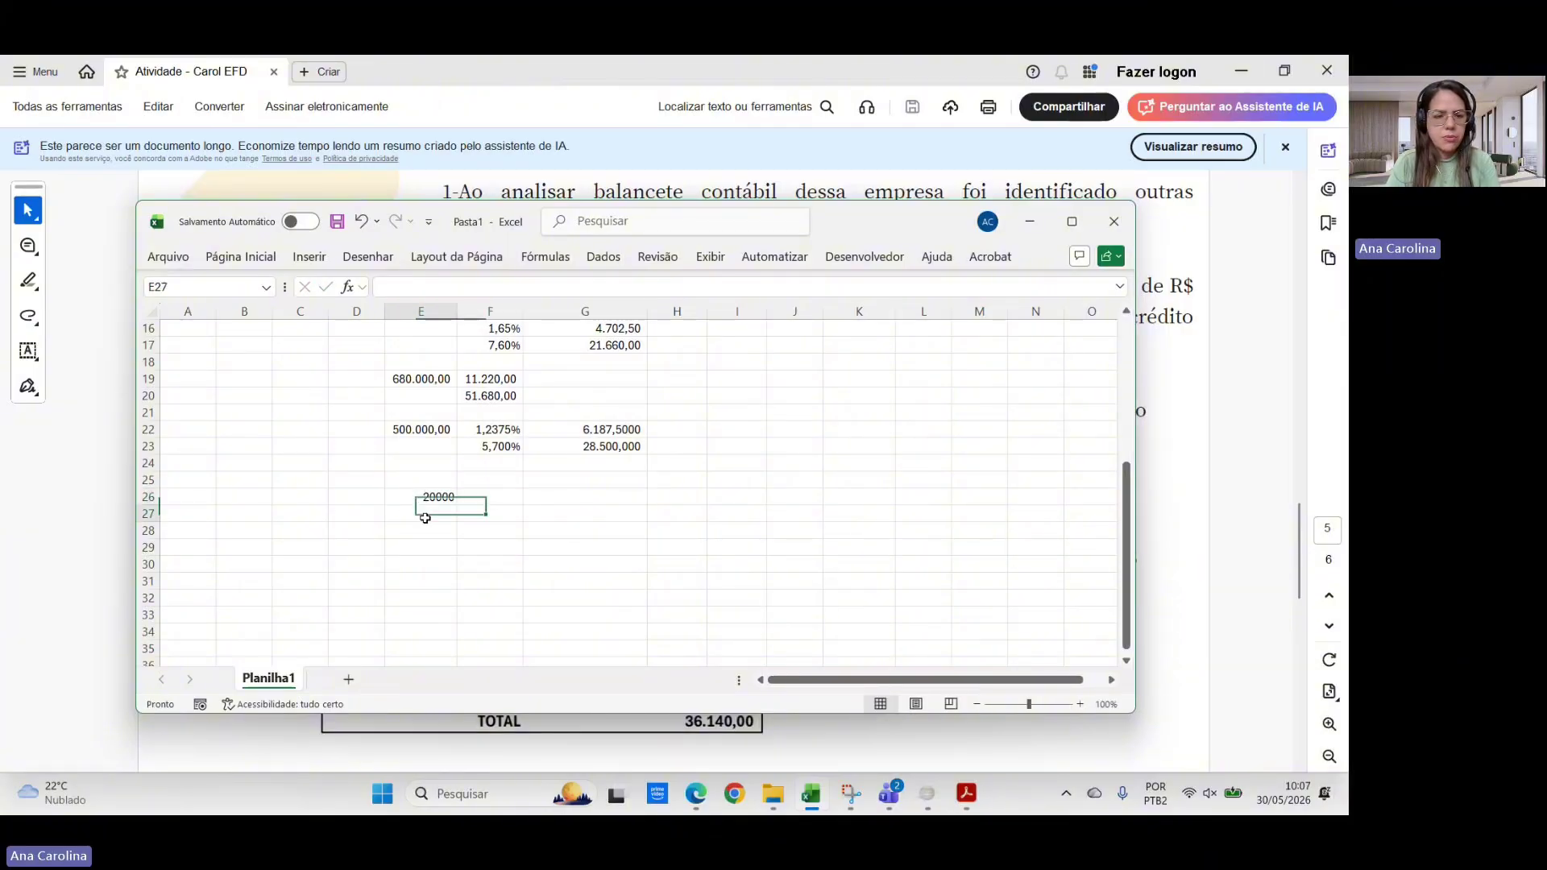
{"action": "type", "text": "11"}
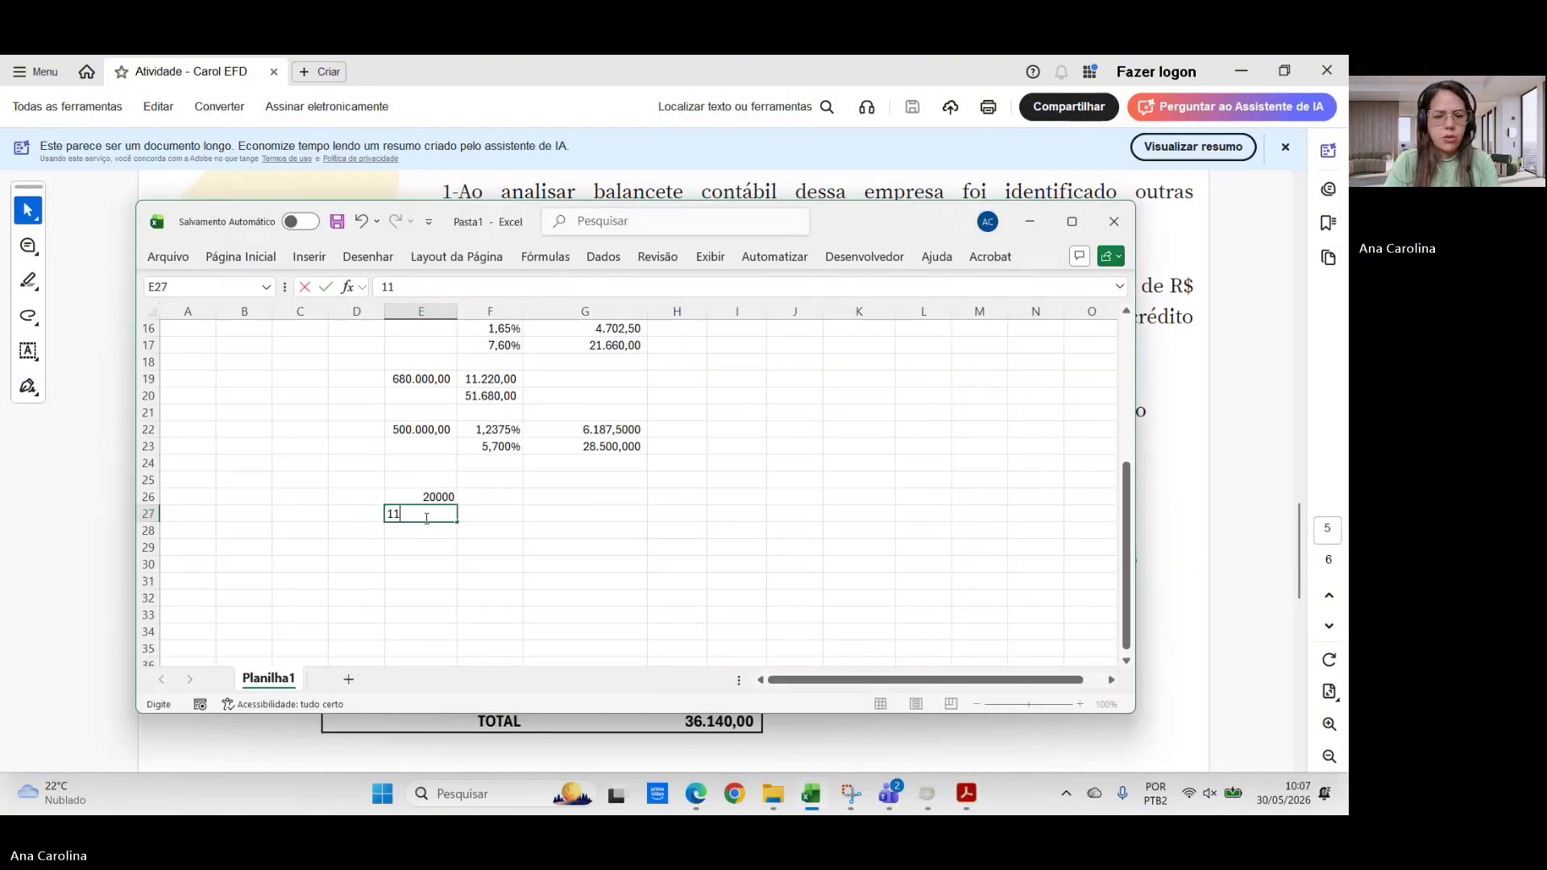
{"action": "type", "text": "000"}
{"action": "key", "text": "Tab"}
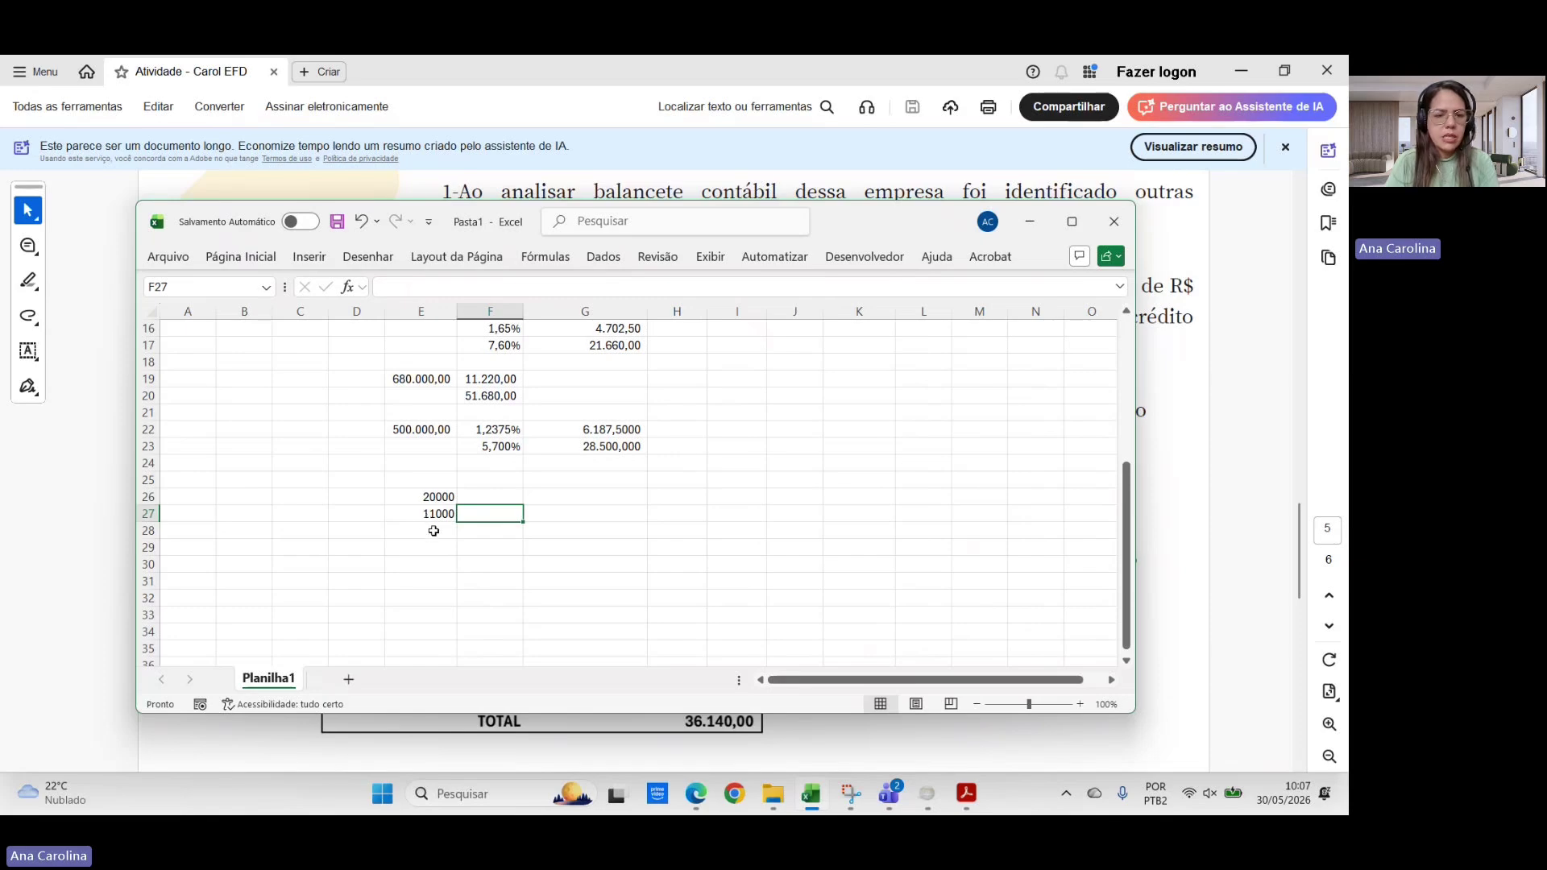
{"action": "left_click", "coordinate": [434, 531]}
{"action": "type", "text": "5"}
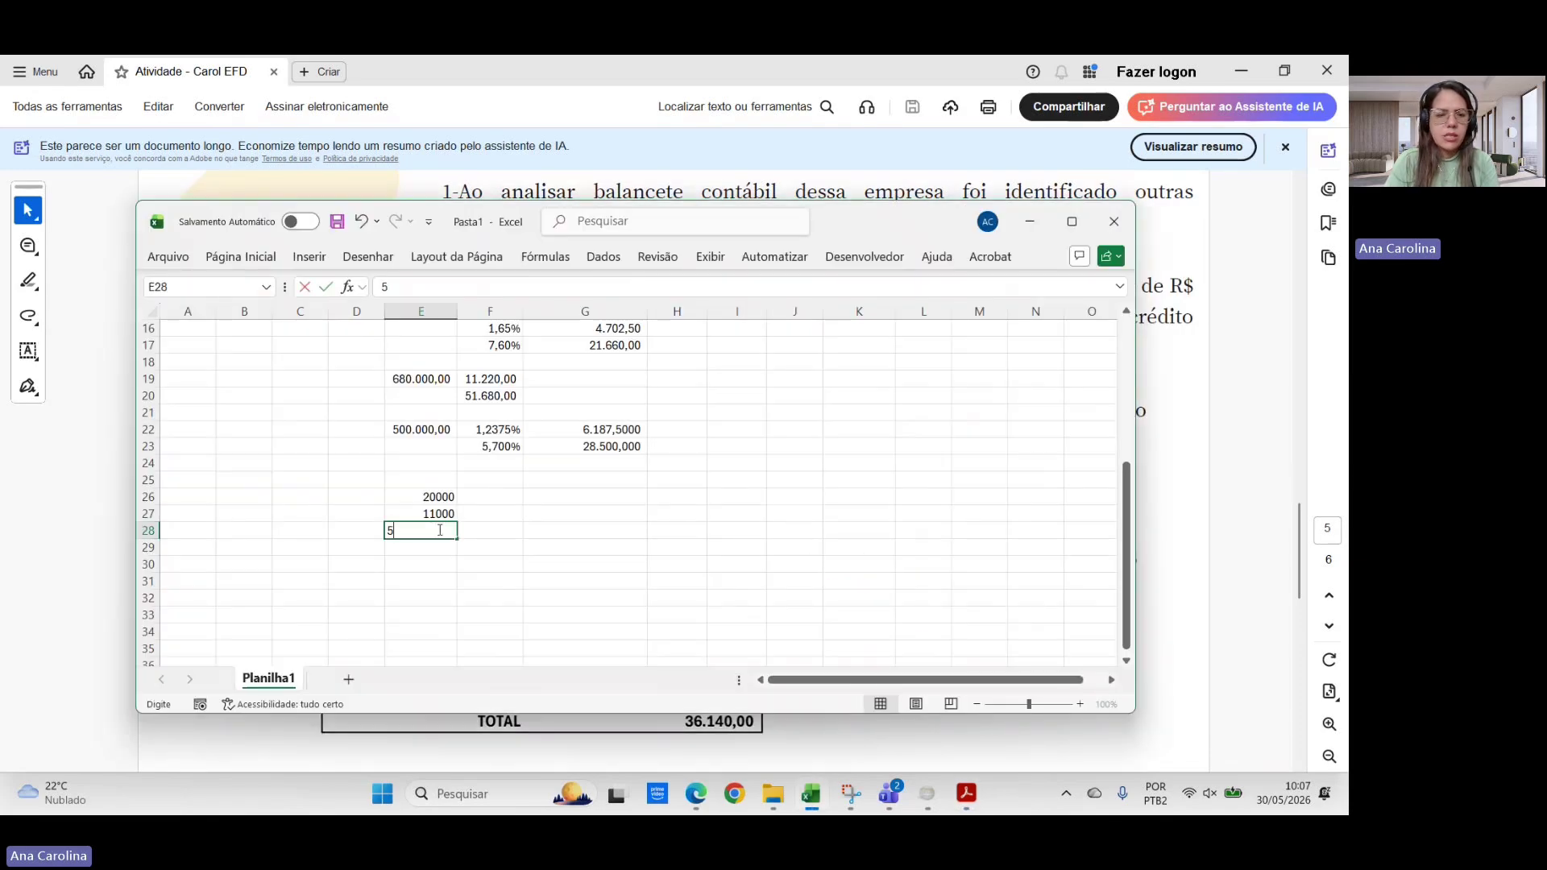
{"action": "type", "text": "140"}
{"action": "key", "text": "Return"}
- Format the depreciation values in E26:E28 with a thousands separator and two decimals
{"action": "left_click_drag", "start_coordinate": [420, 496], "coordinate": [435, 530]}
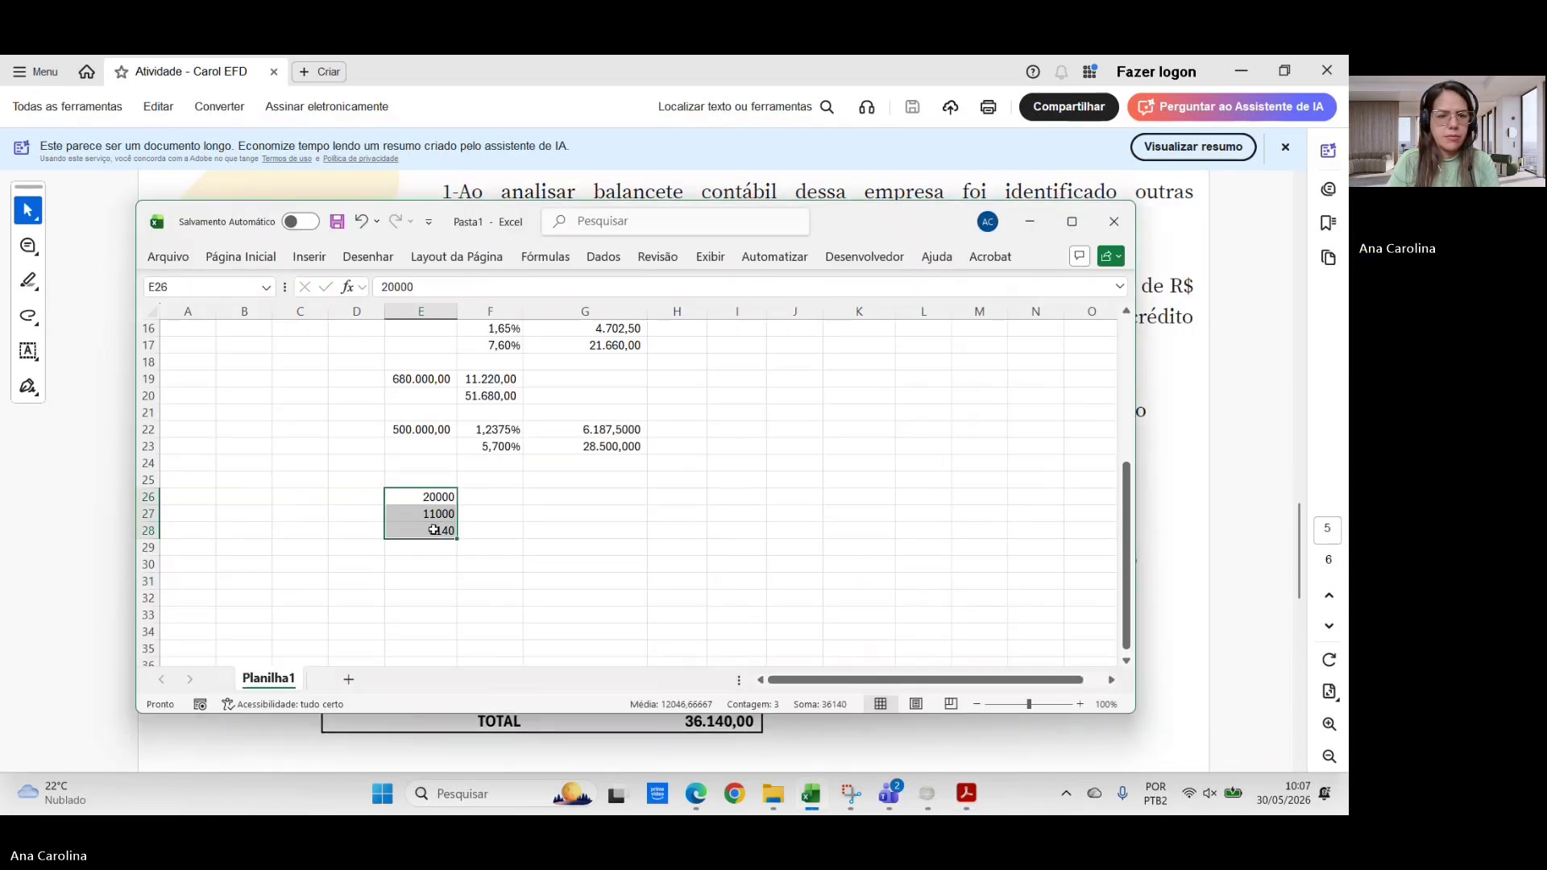
{"action": "left_click", "coordinate": [253, 259]}
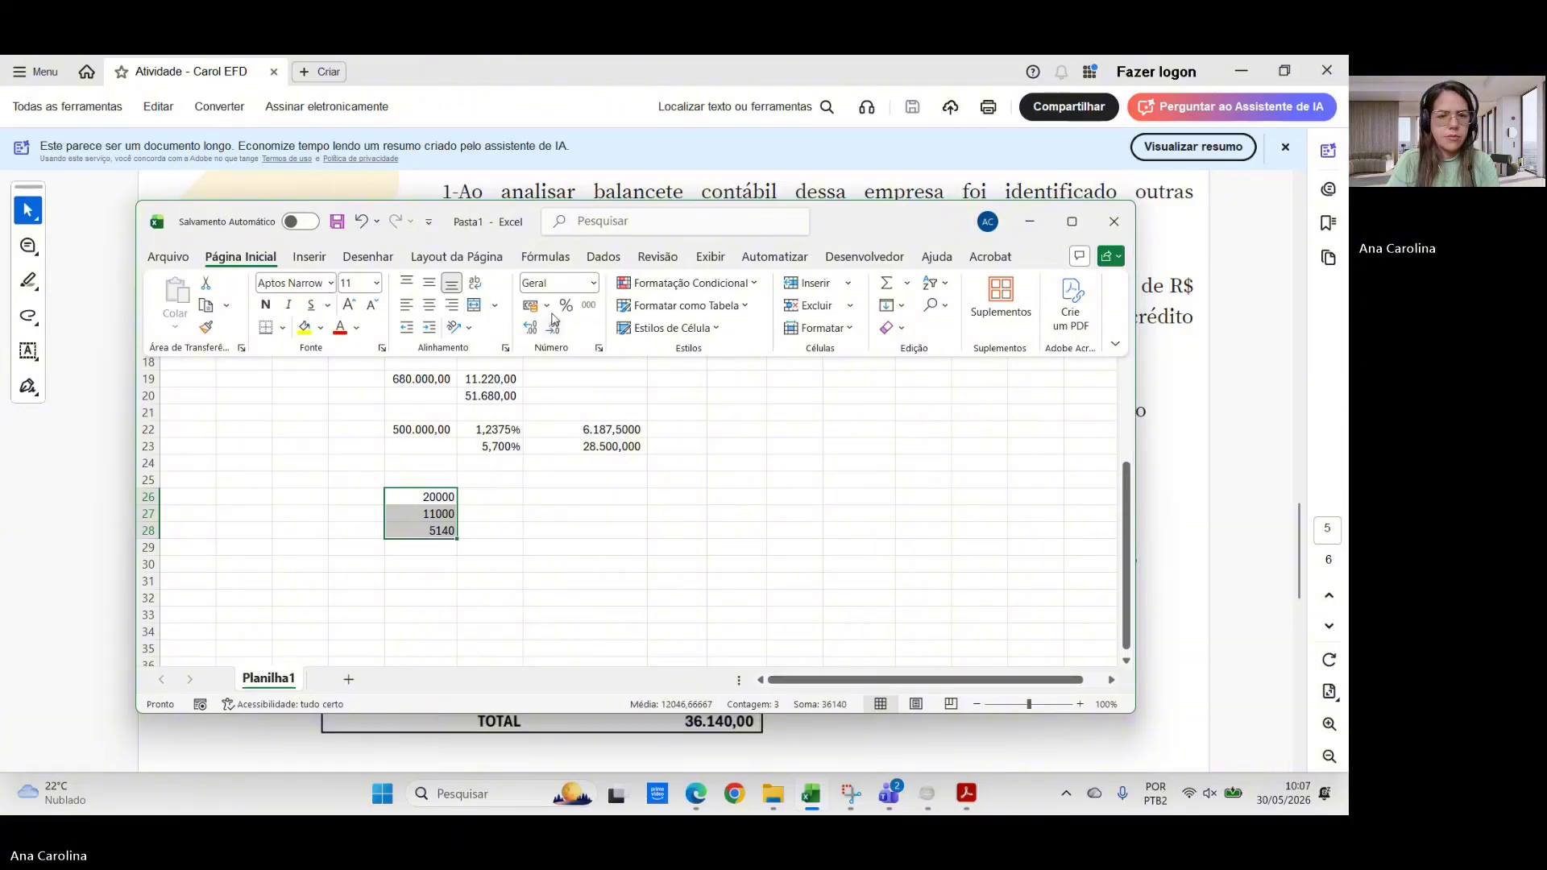
{"action": "left_click", "coordinate": [588, 305]}
- Calculate the PIS credit on the vehicle depreciation in F26 with the formula =E26*1,65%
{"action": "left_click", "coordinate": [496, 497]}
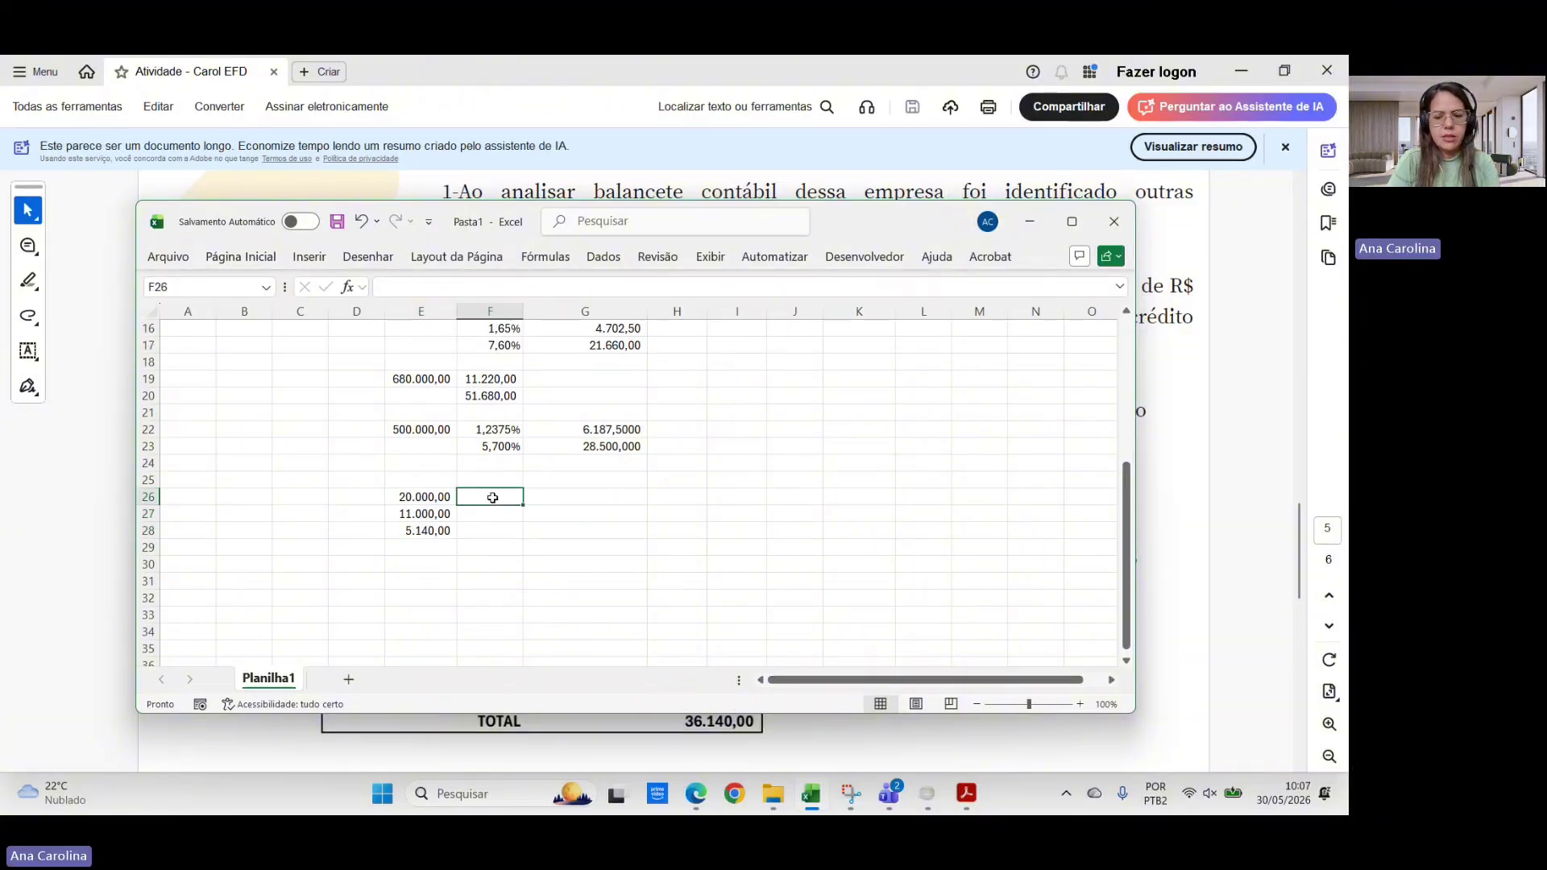
{"action": "type", "text": "="}
{"action": "left_click", "coordinate": [416, 495]}
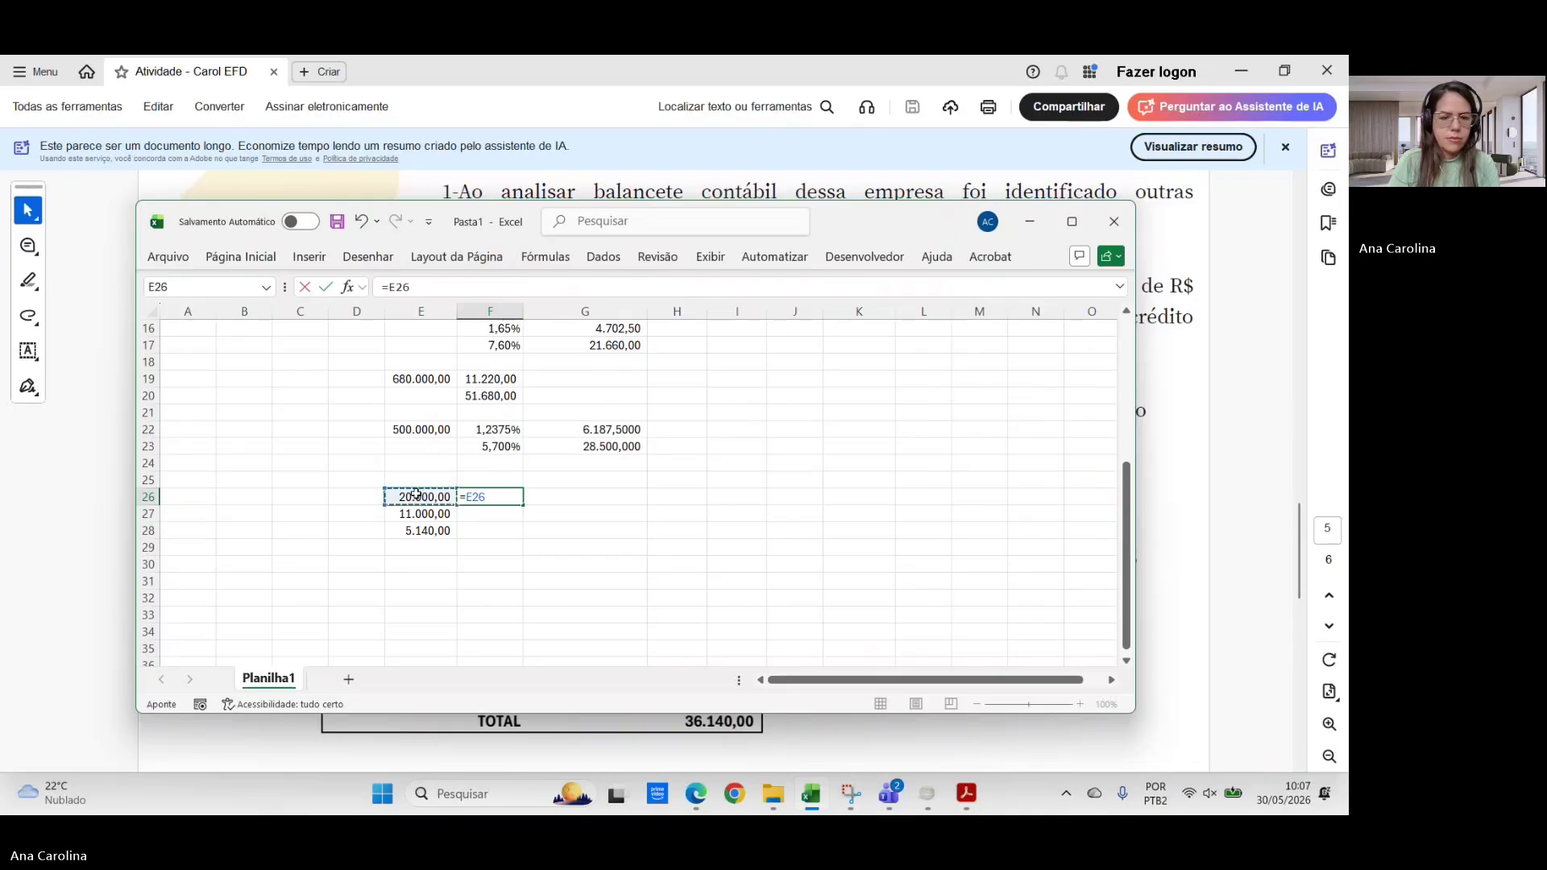
{"action": "type", "text": "*1,65%"}
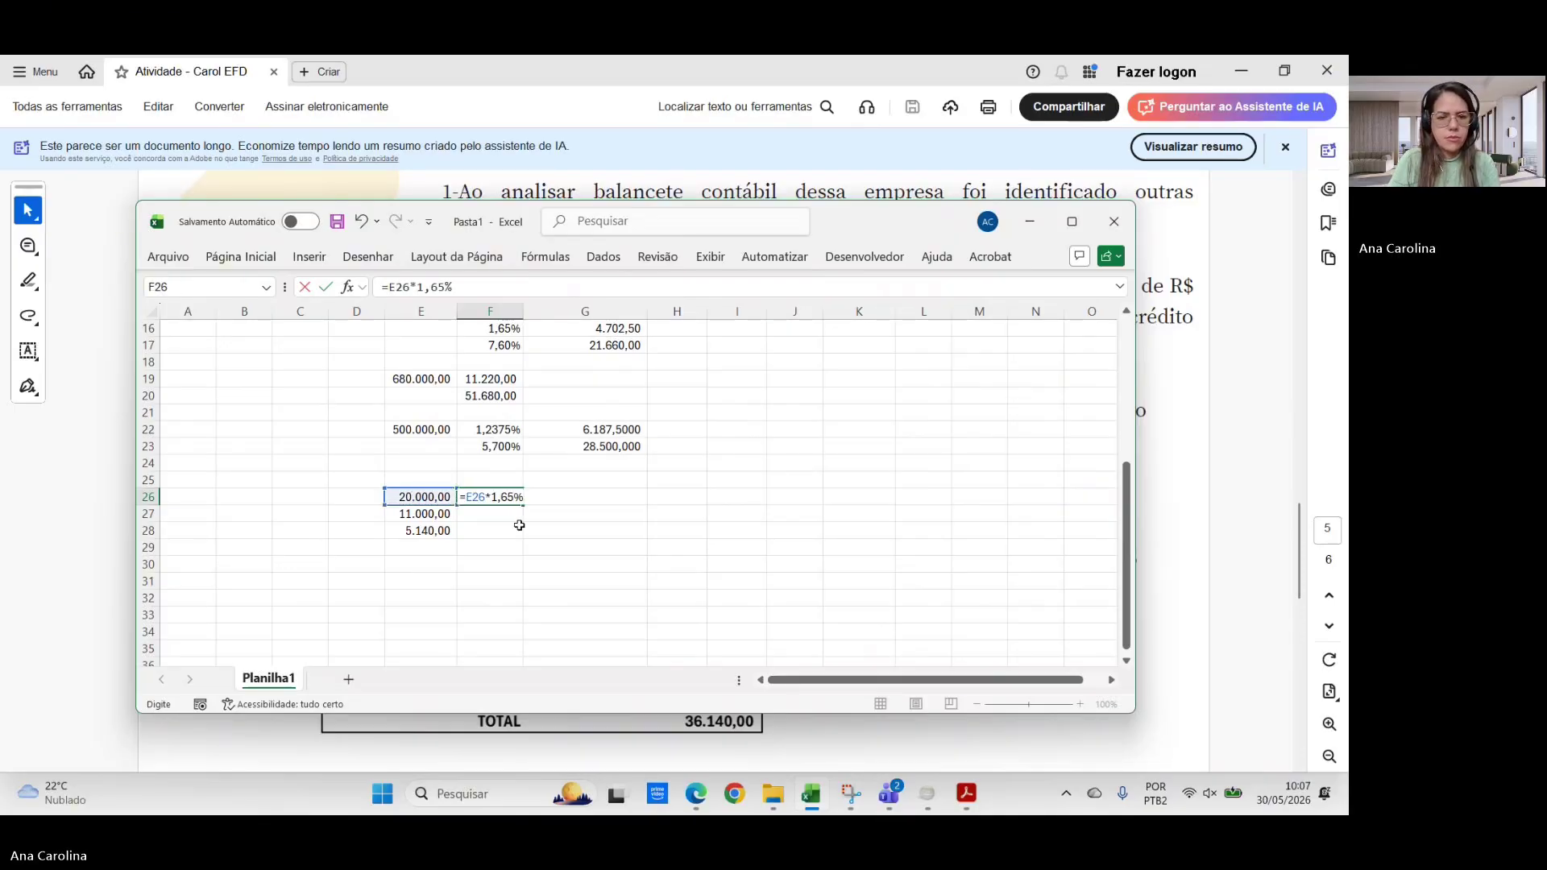
- Calculate the COFINS credit on the vehicle depreciation in G26 with the formula =E26*7,6%
{"action": "left_click", "coordinate": [556, 494]}
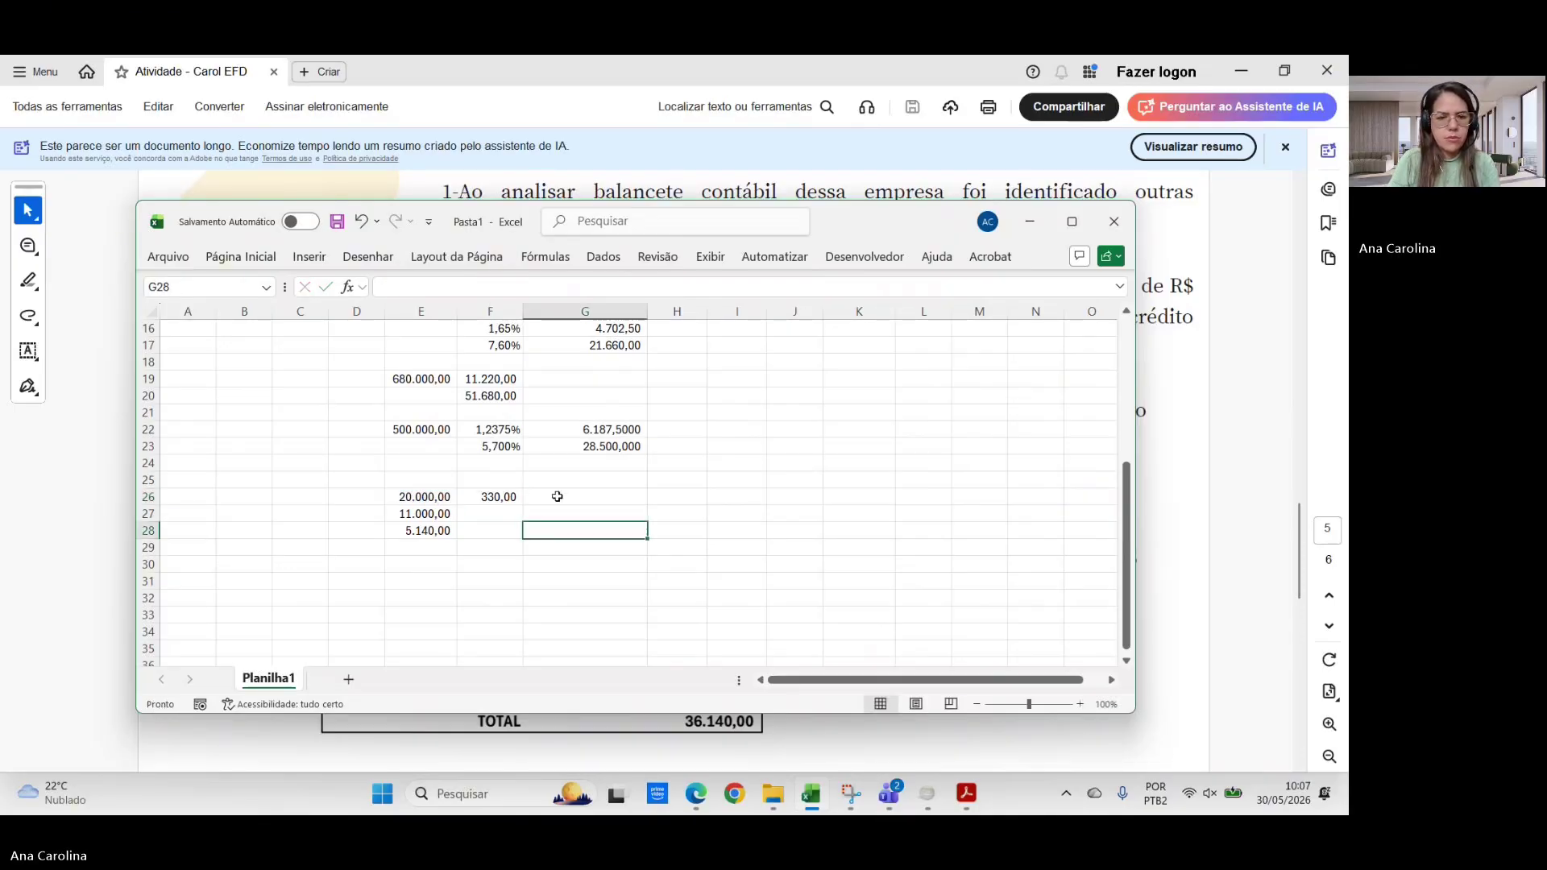
{"action": "type", "text": "="}
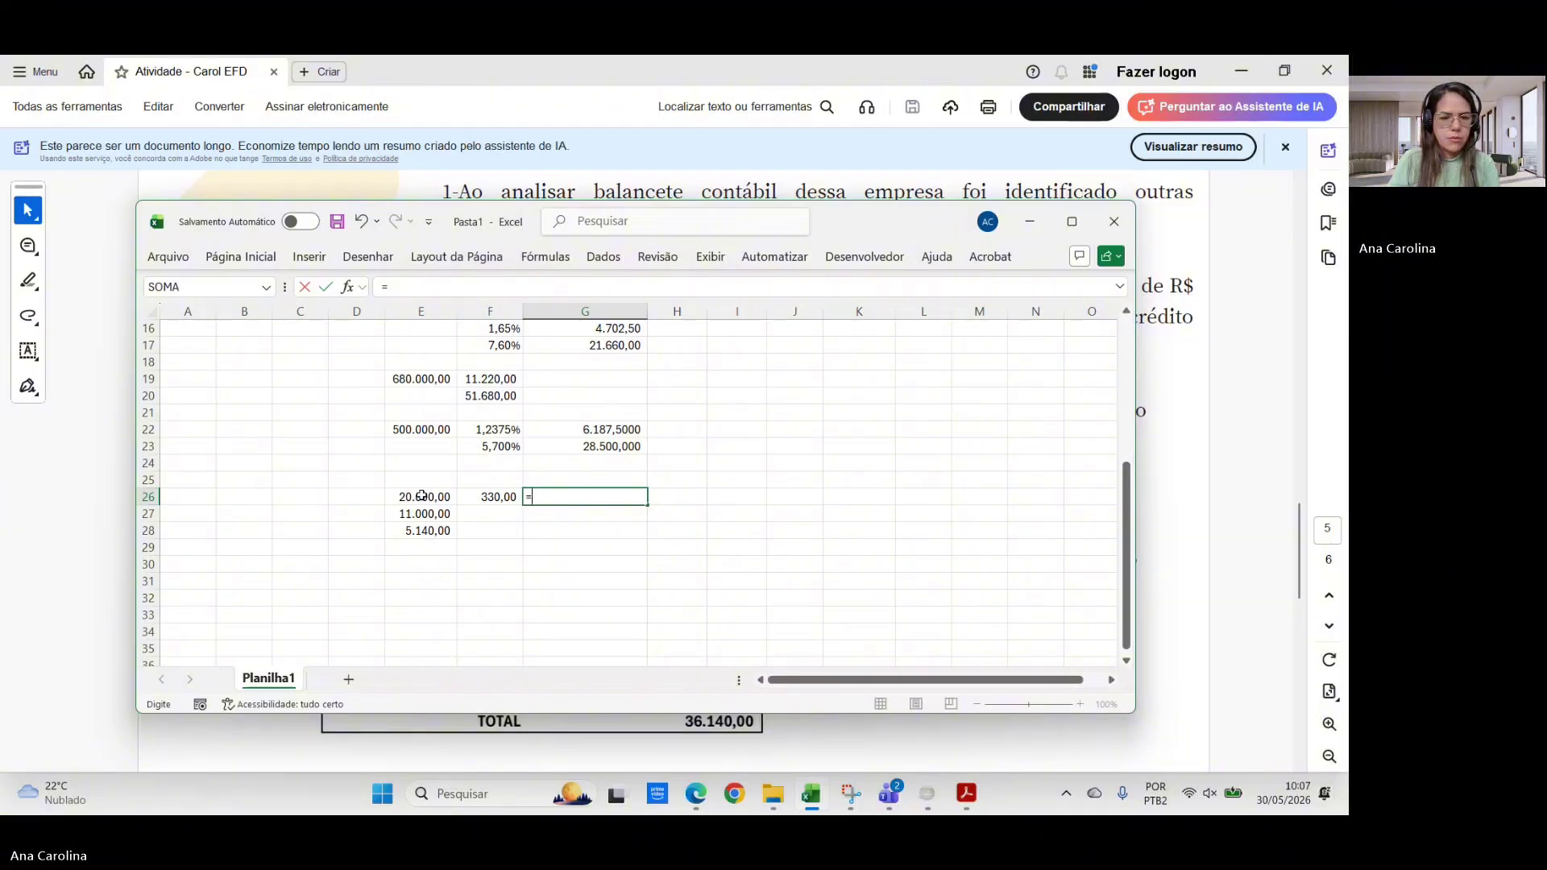
{"action": "left_click", "coordinate": [419, 494]}
{"action": "type", "text": "*"}
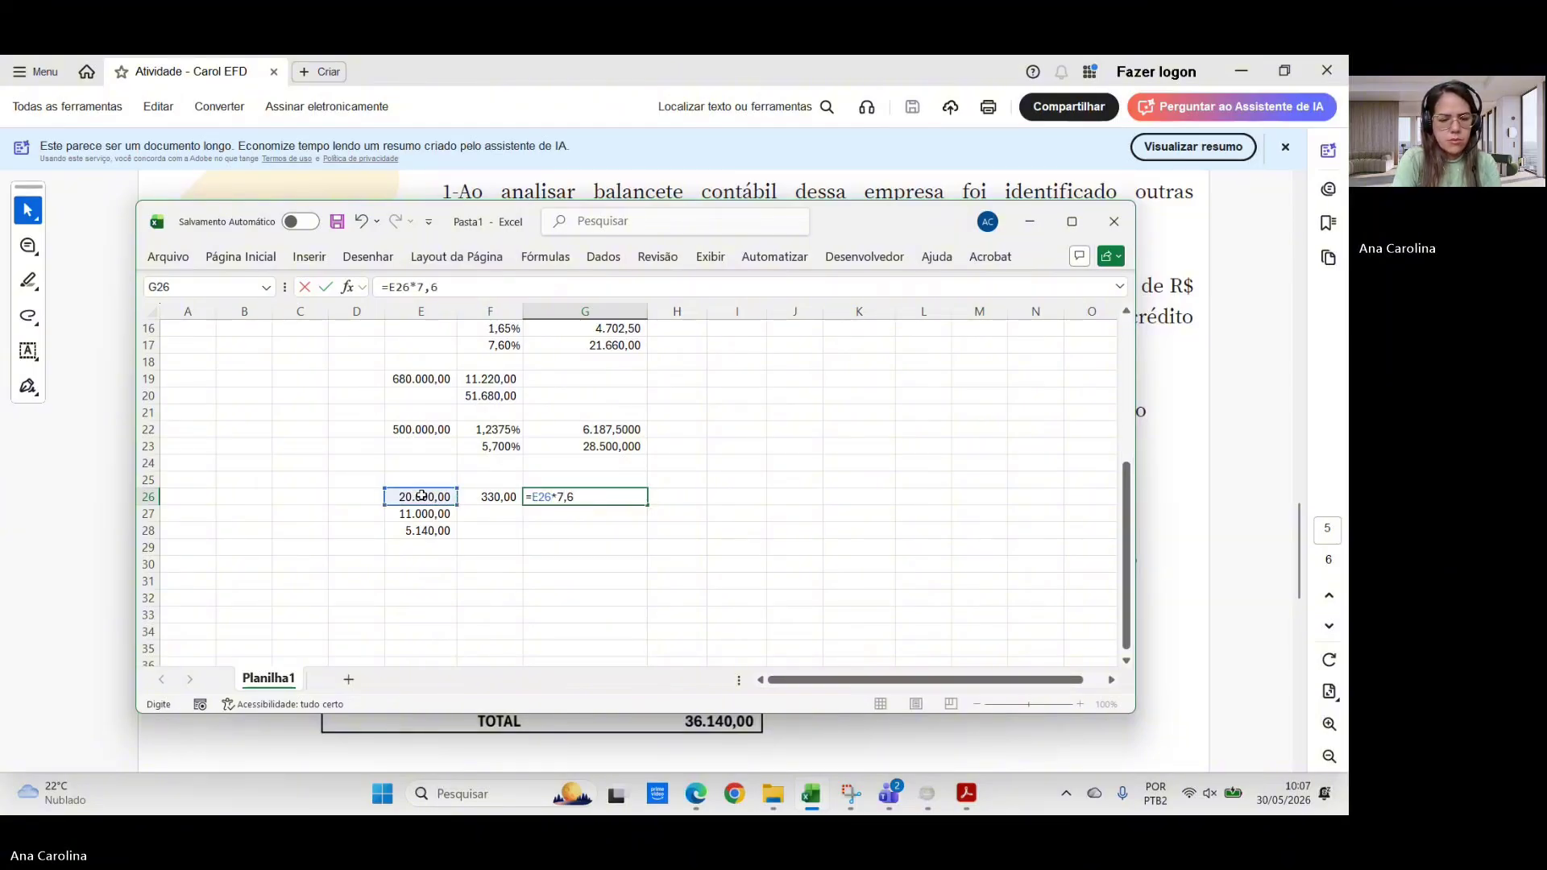
{"action": "type", "text": "%"}
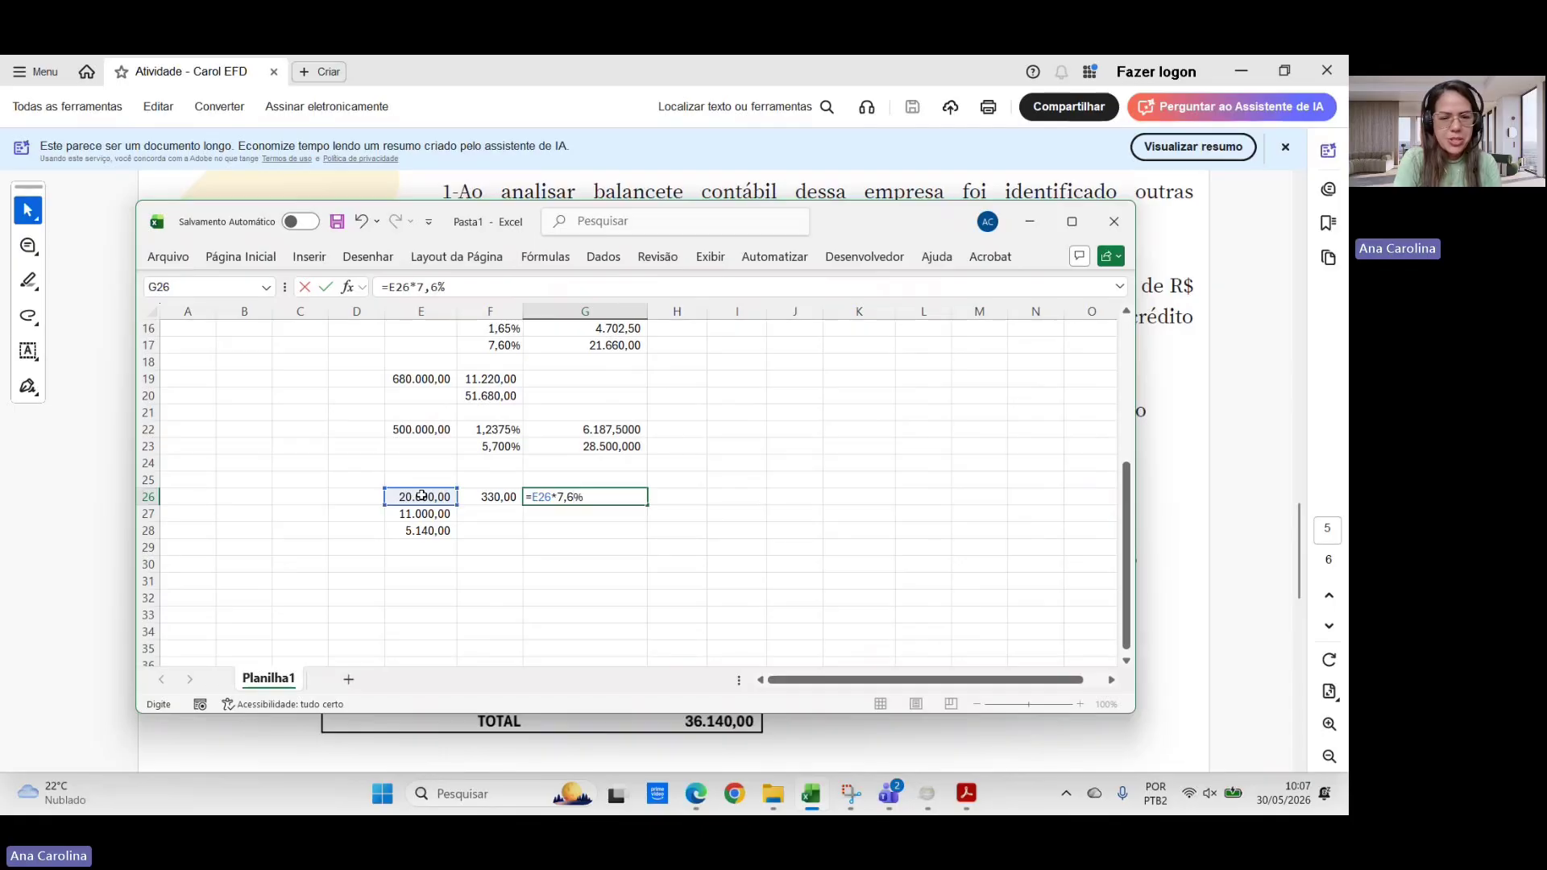
{"action": "key", "text": "Return"}
- Copy the PIS and COFINS formulas from F26:G26 to the other two depreciation rows, F27:G28
{"action": "left_click", "coordinate": [488, 532]}
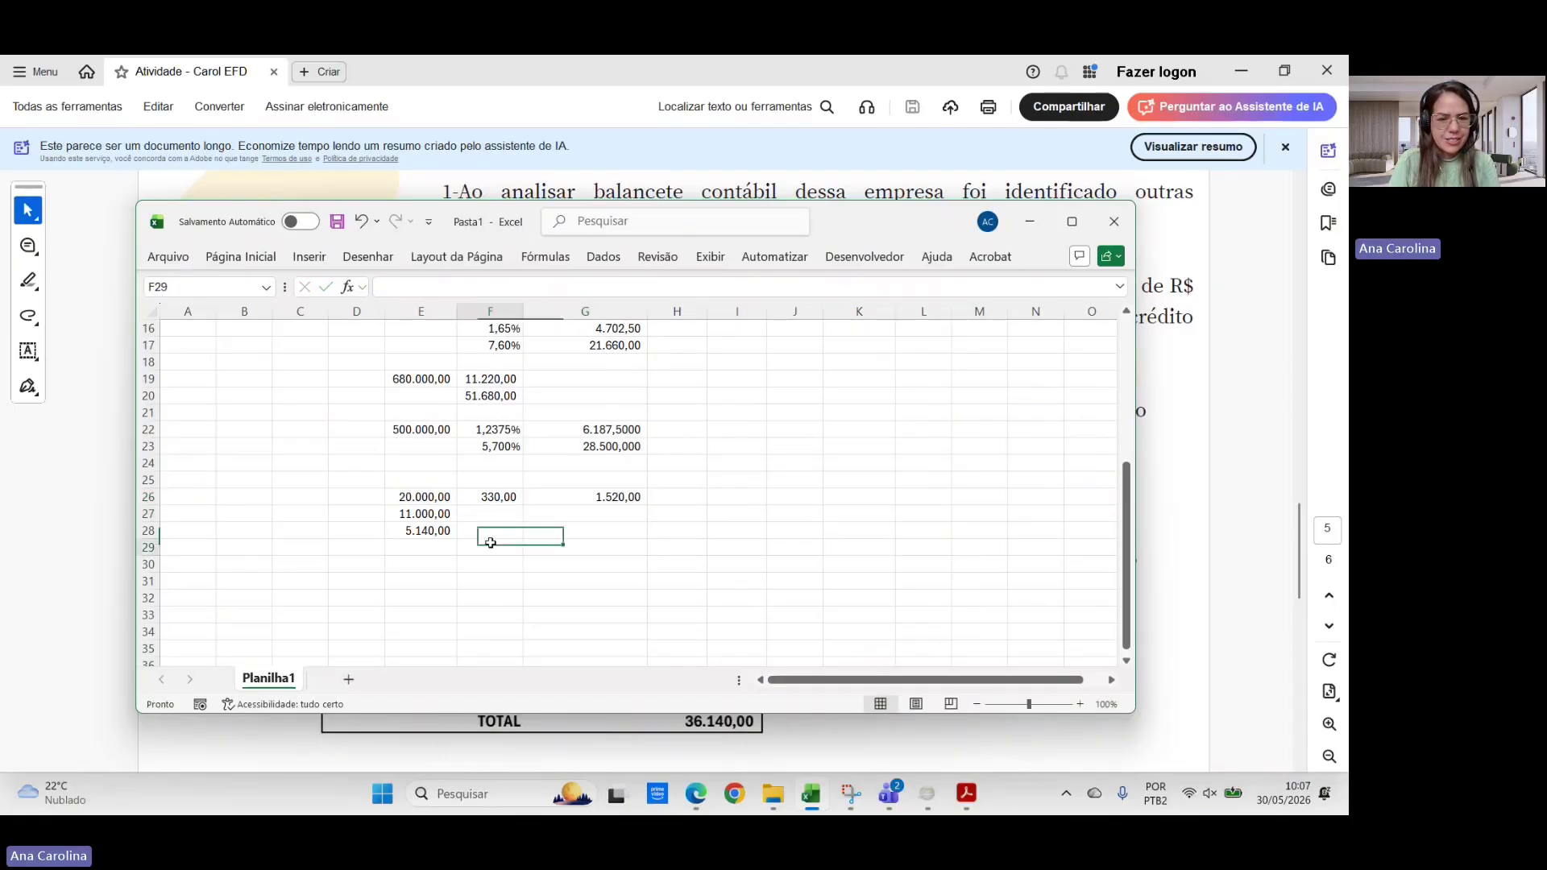
{"action": "left_click", "coordinate": [499, 500]}
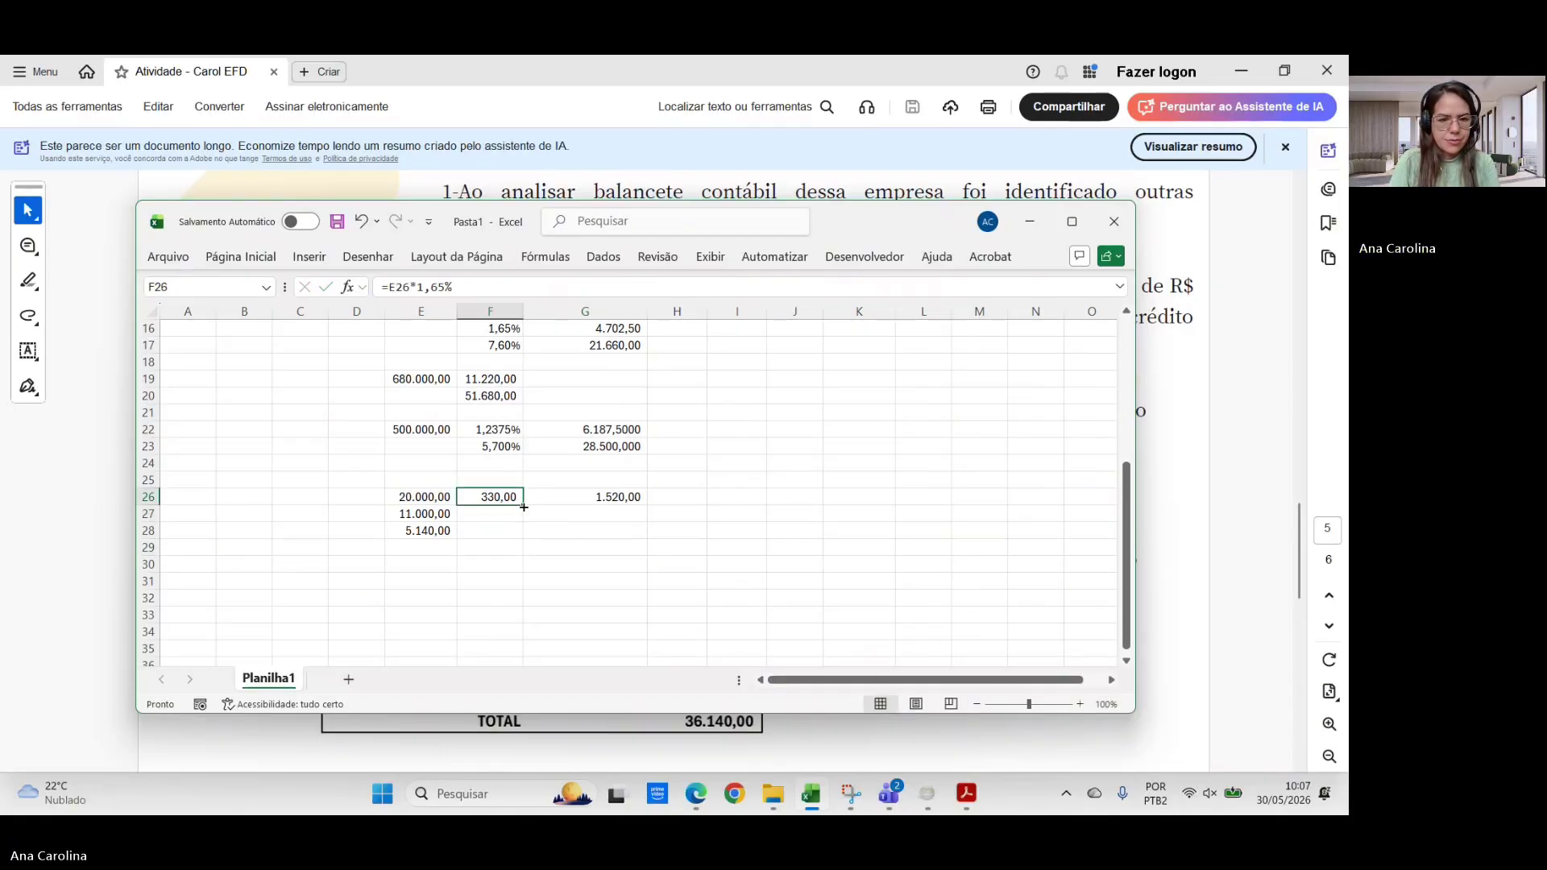
{"action": "key", "text": "shift+Right"}
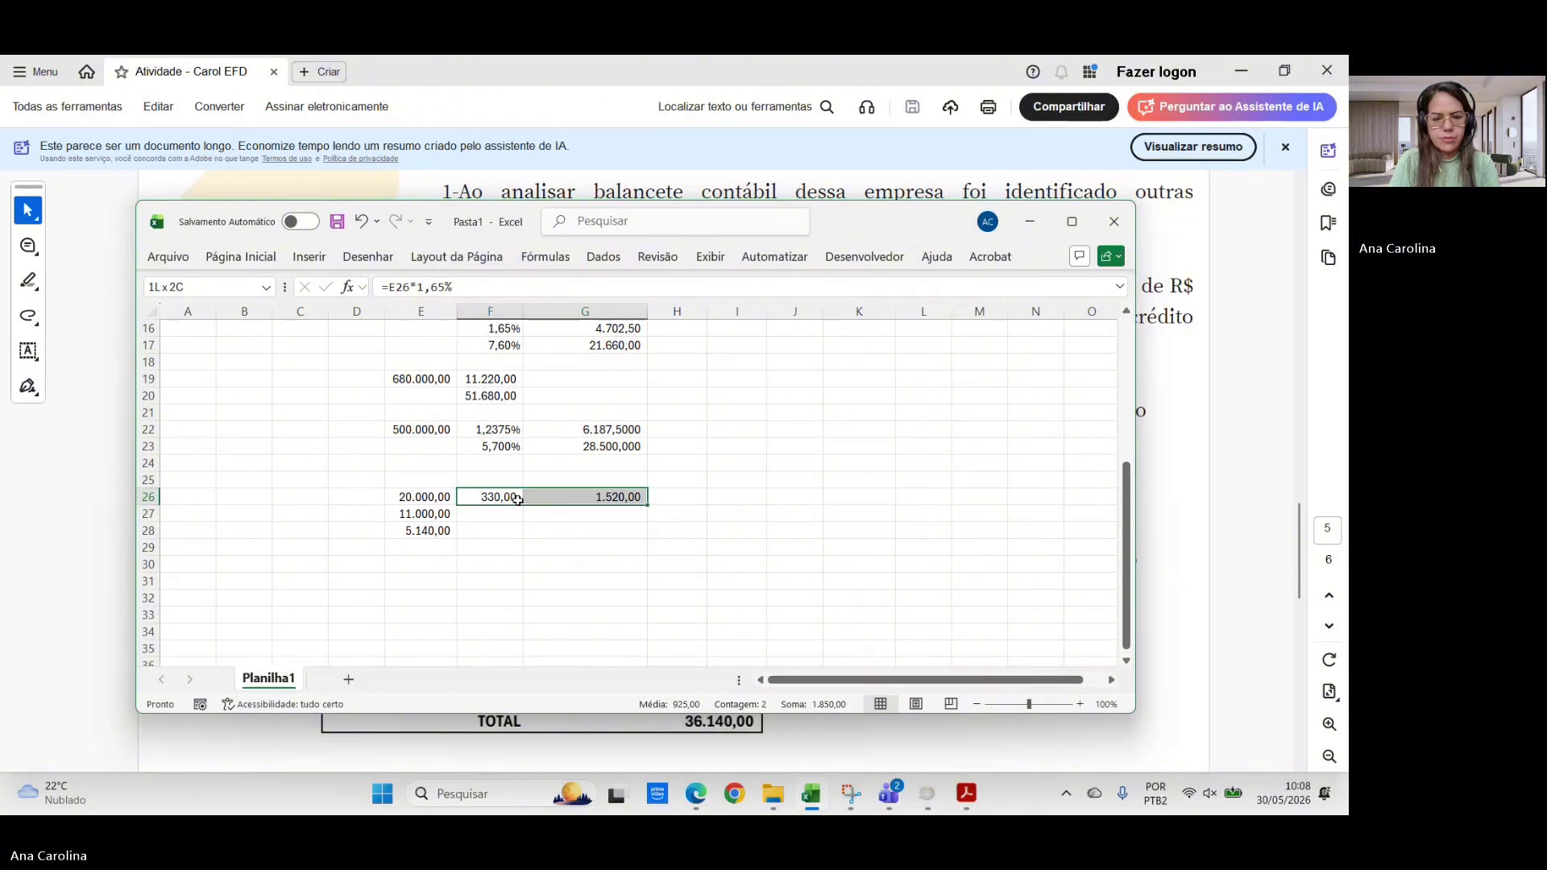
{"action": "key", "text": "ctrl+c"}
{"action": "key", "text": "Down"}
{"action": "key", "text": "shift+Down"}
{"action": "key", "text": "shift+Right"}
{"action": "key", "text": "ctrl+v"}
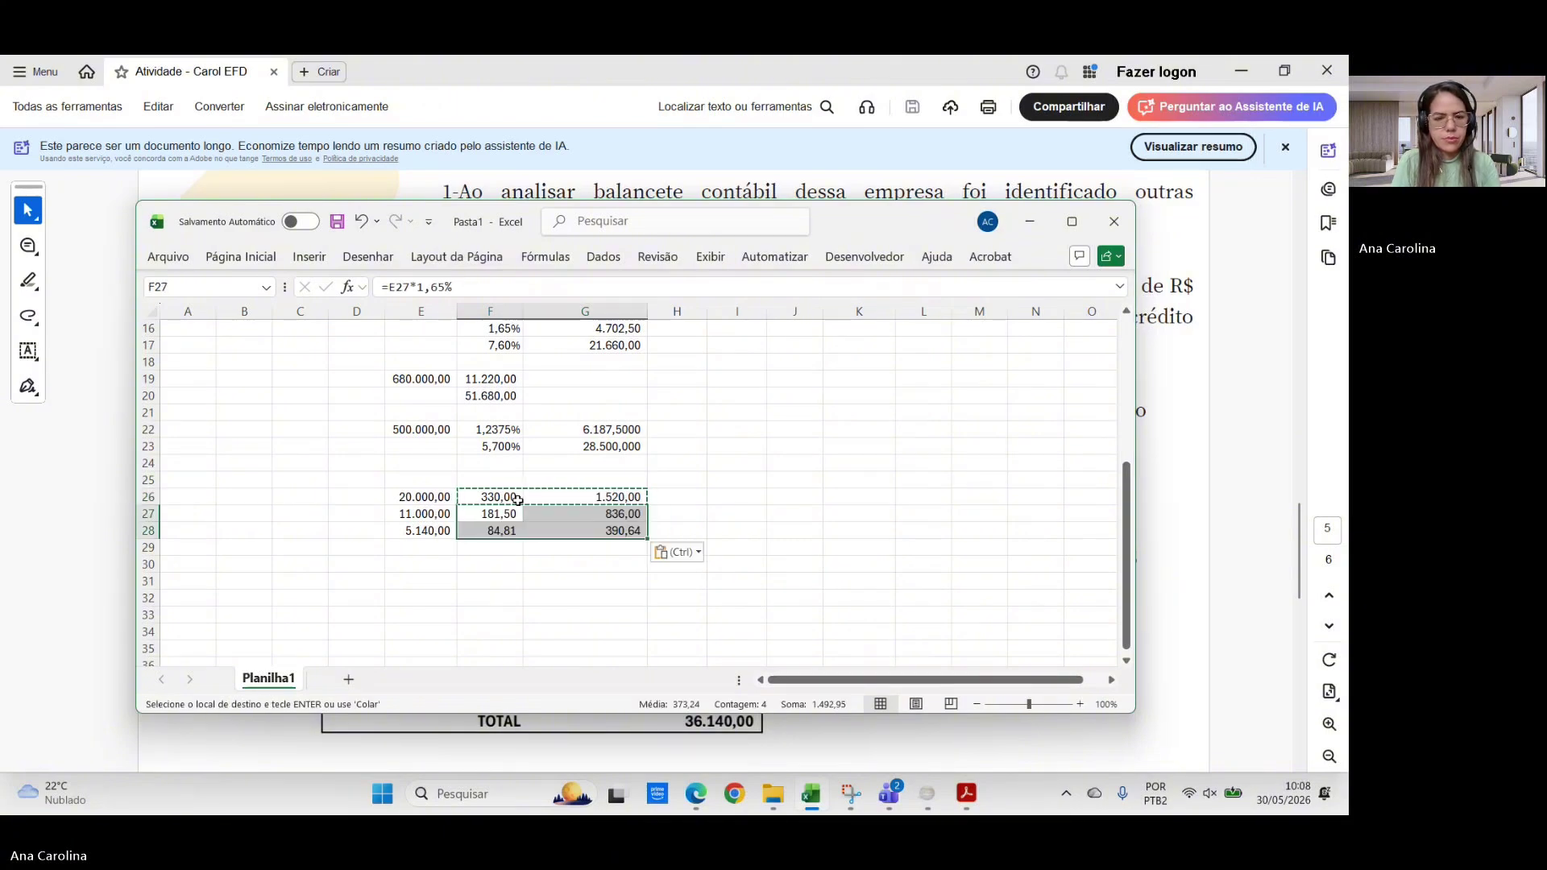
{"action": "left_click", "coordinate": [544, 568]}
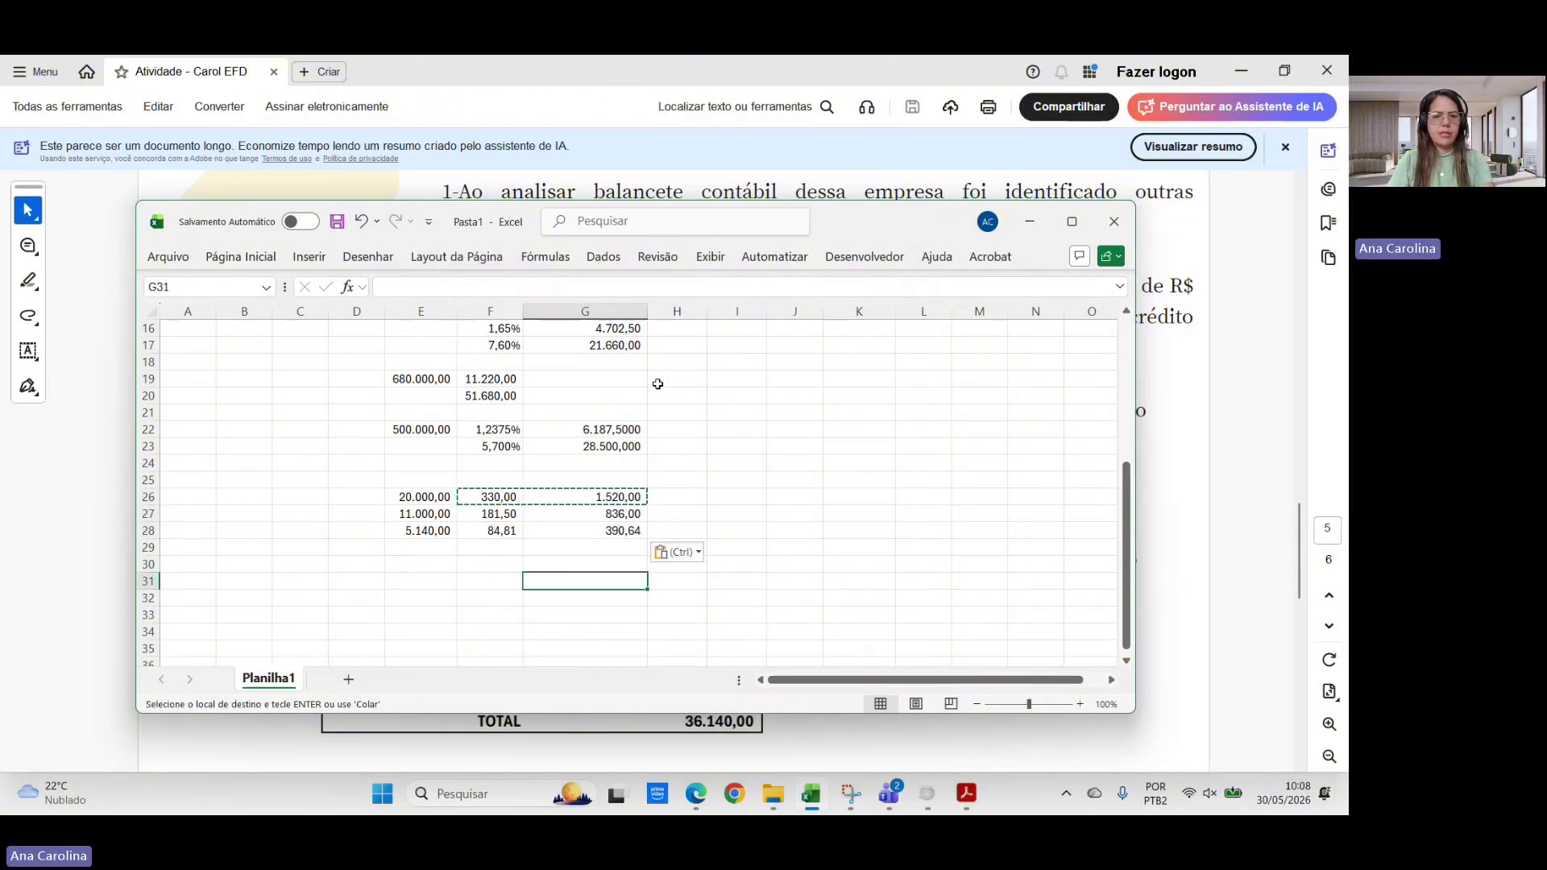
{"action": "left_click", "coordinate": [482, 594]}
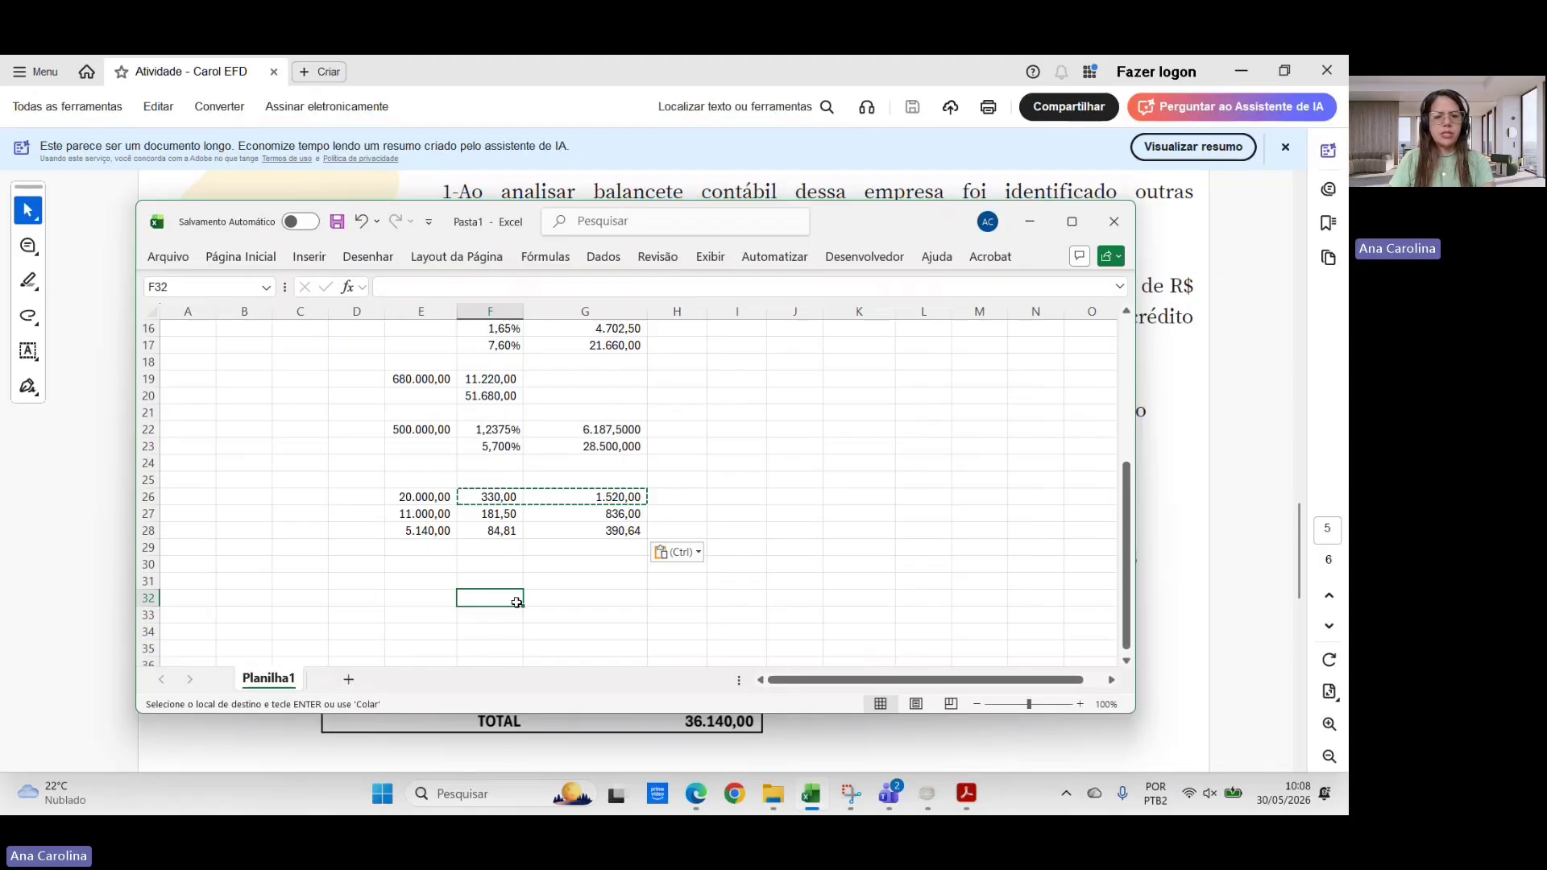
- Switch to EFD Contribuições and add an F120 record with credit base nature 09 - Crédito com Base nos Encargos de Depreciação
{"action": "left_click", "coordinate": [811, 794]}
{"action": "left_click", "coordinate": [926, 798]}
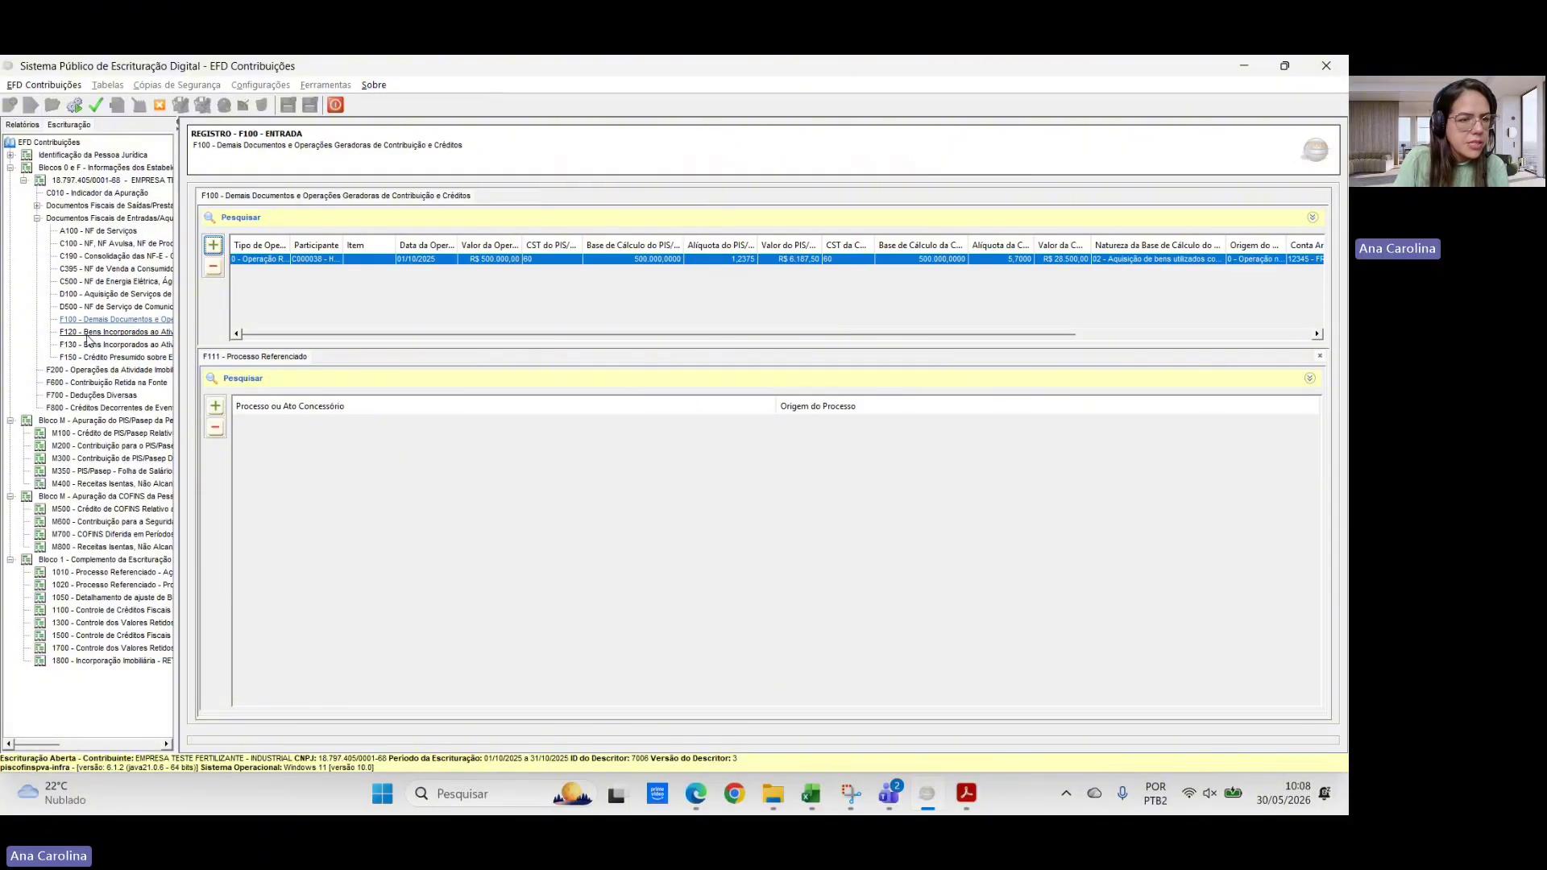
{"action": "left_click", "coordinate": [91, 333]}
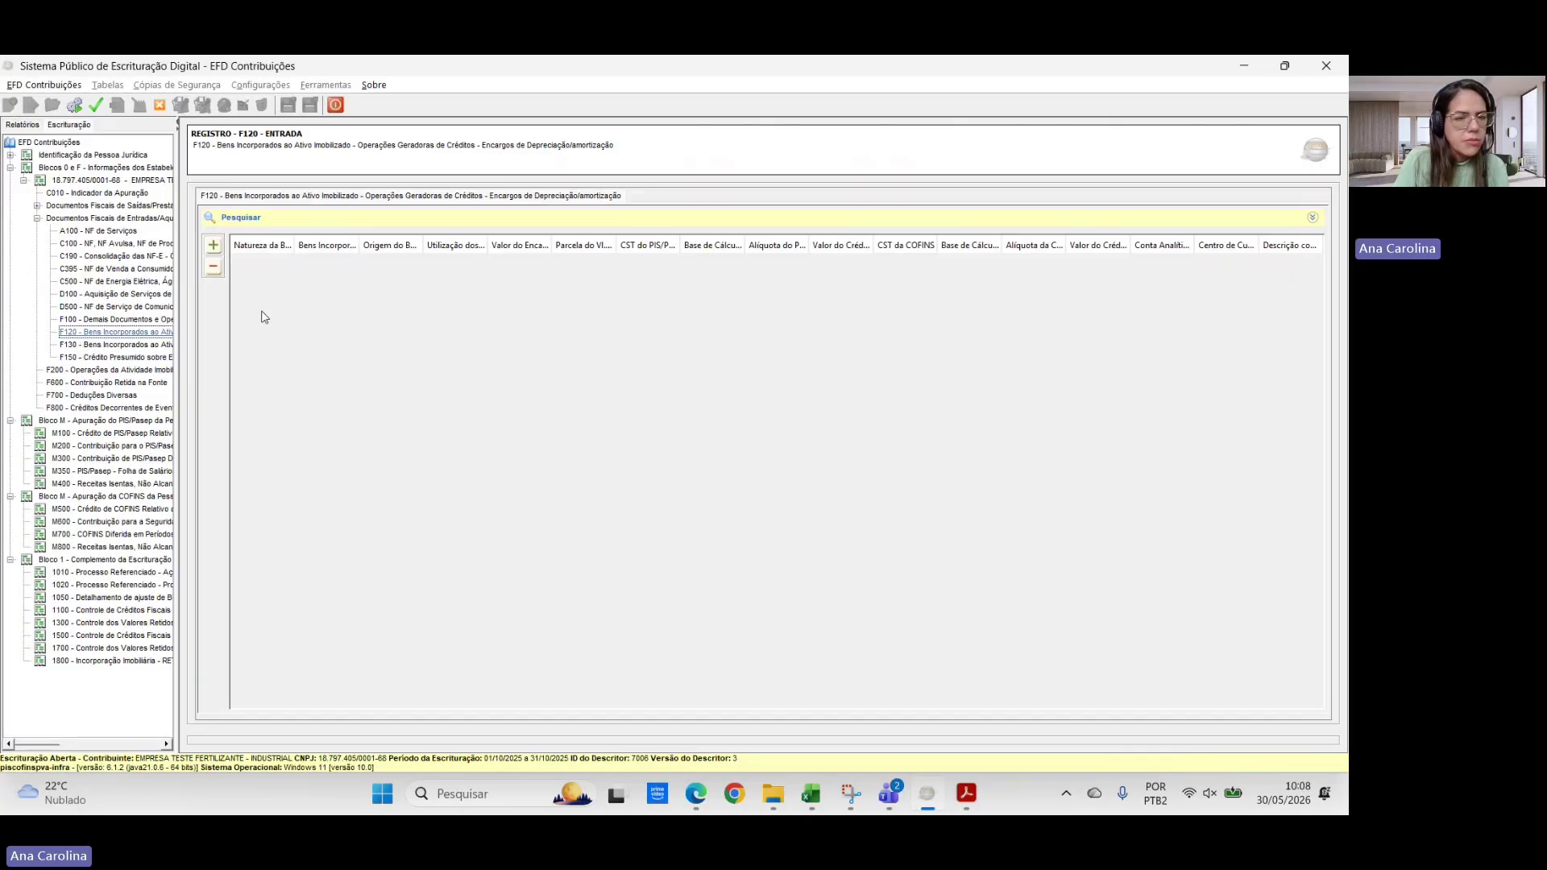
{"action": "left_click", "coordinate": [212, 245]}
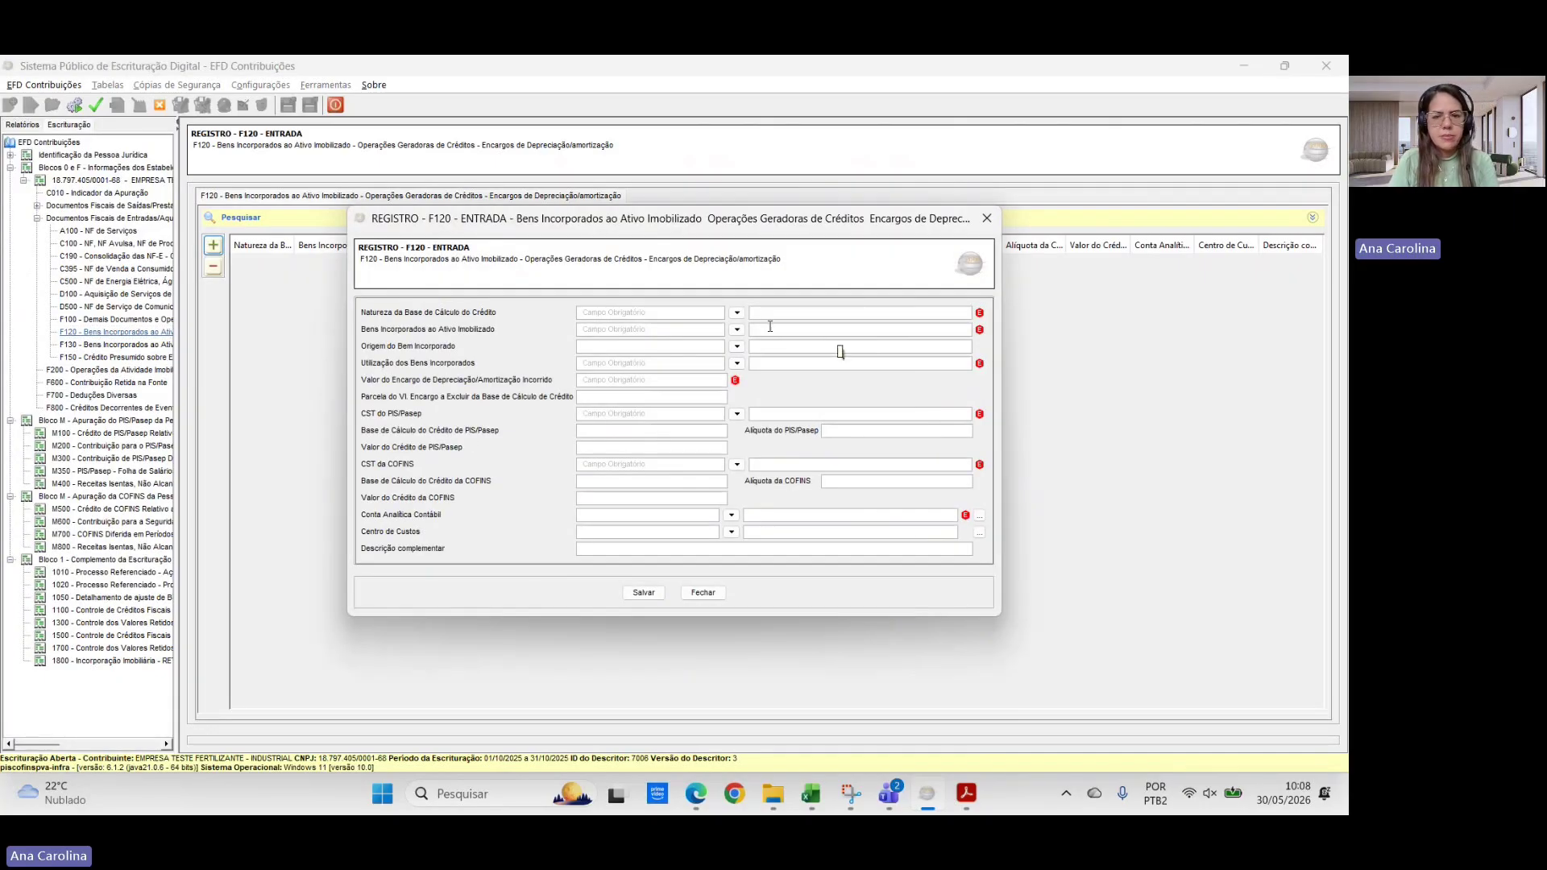
{"action": "left_click", "coordinate": [736, 313]}
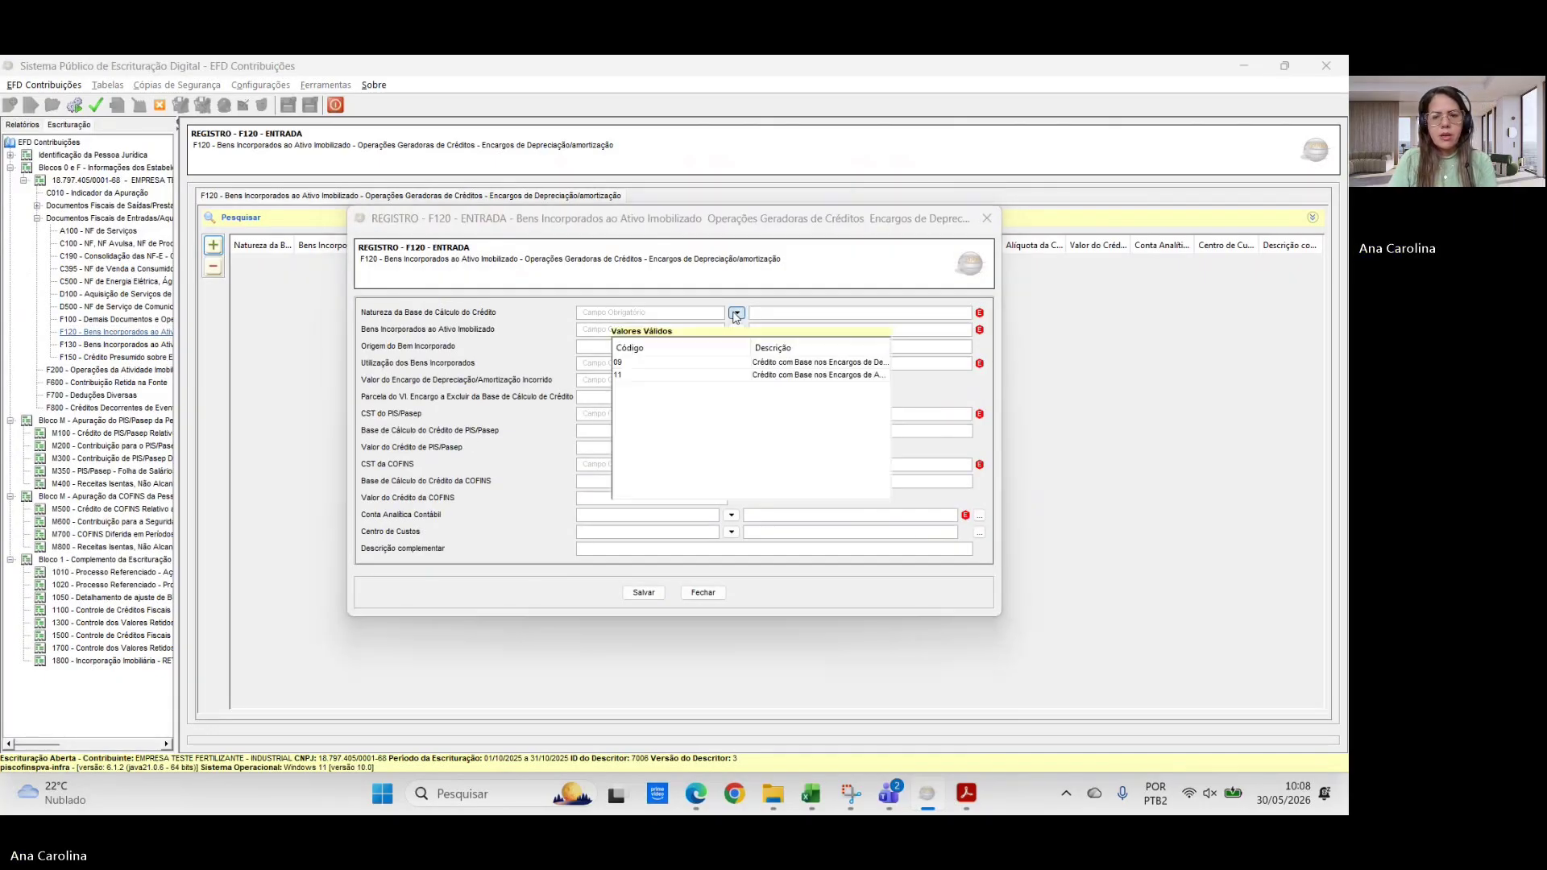
{"action": "left_click", "coordinate": [838, 361]}
{"action": "left_click", "coordinate": [737, 312]}
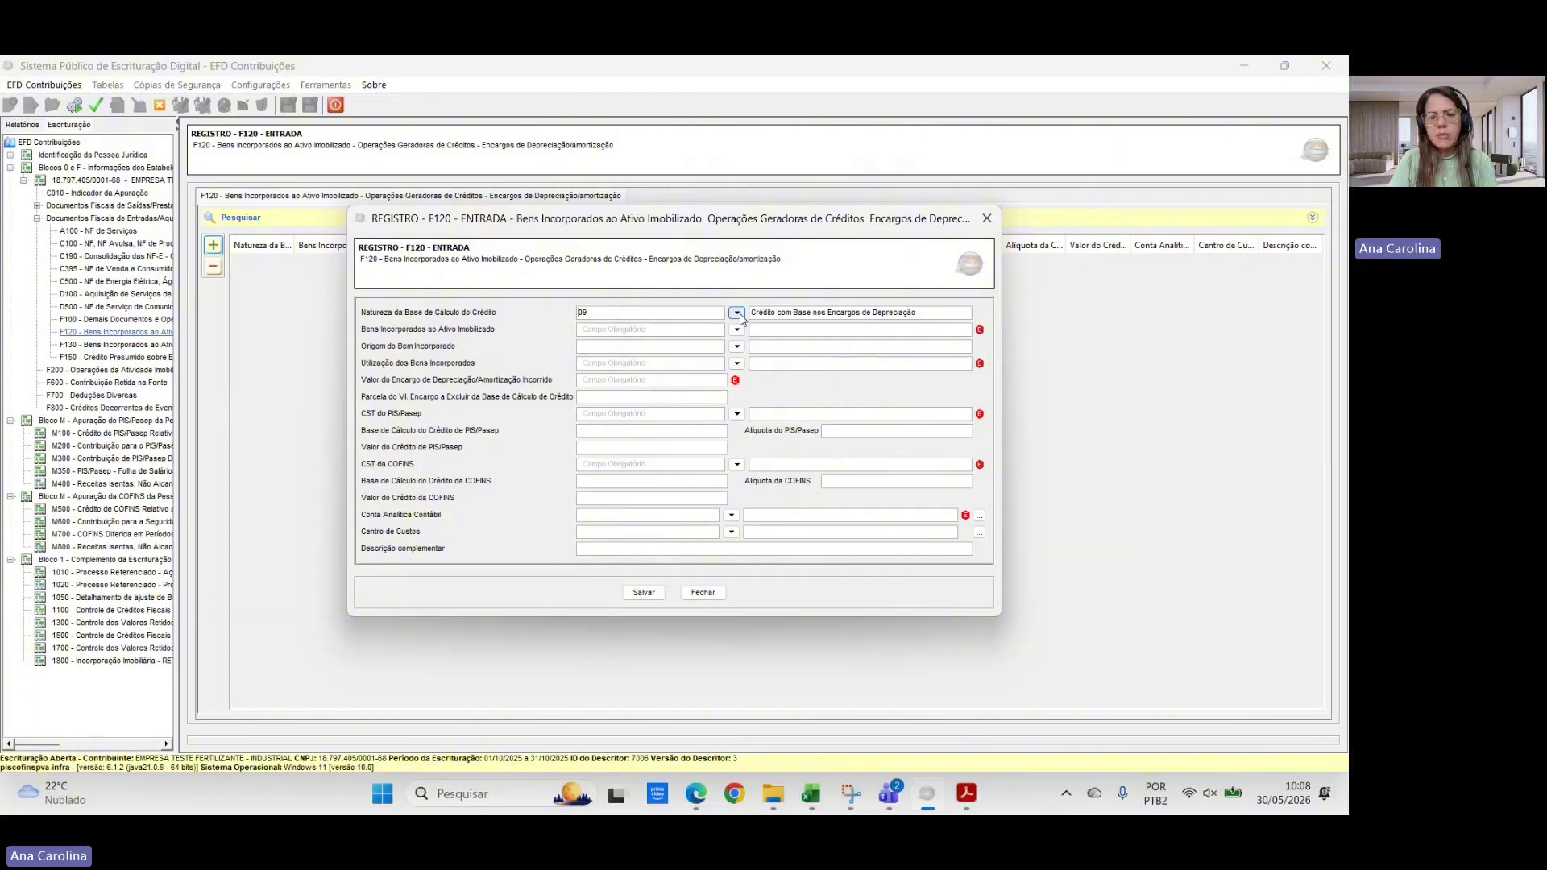
{"action": "left_click", "coordinate": [779, 363]}
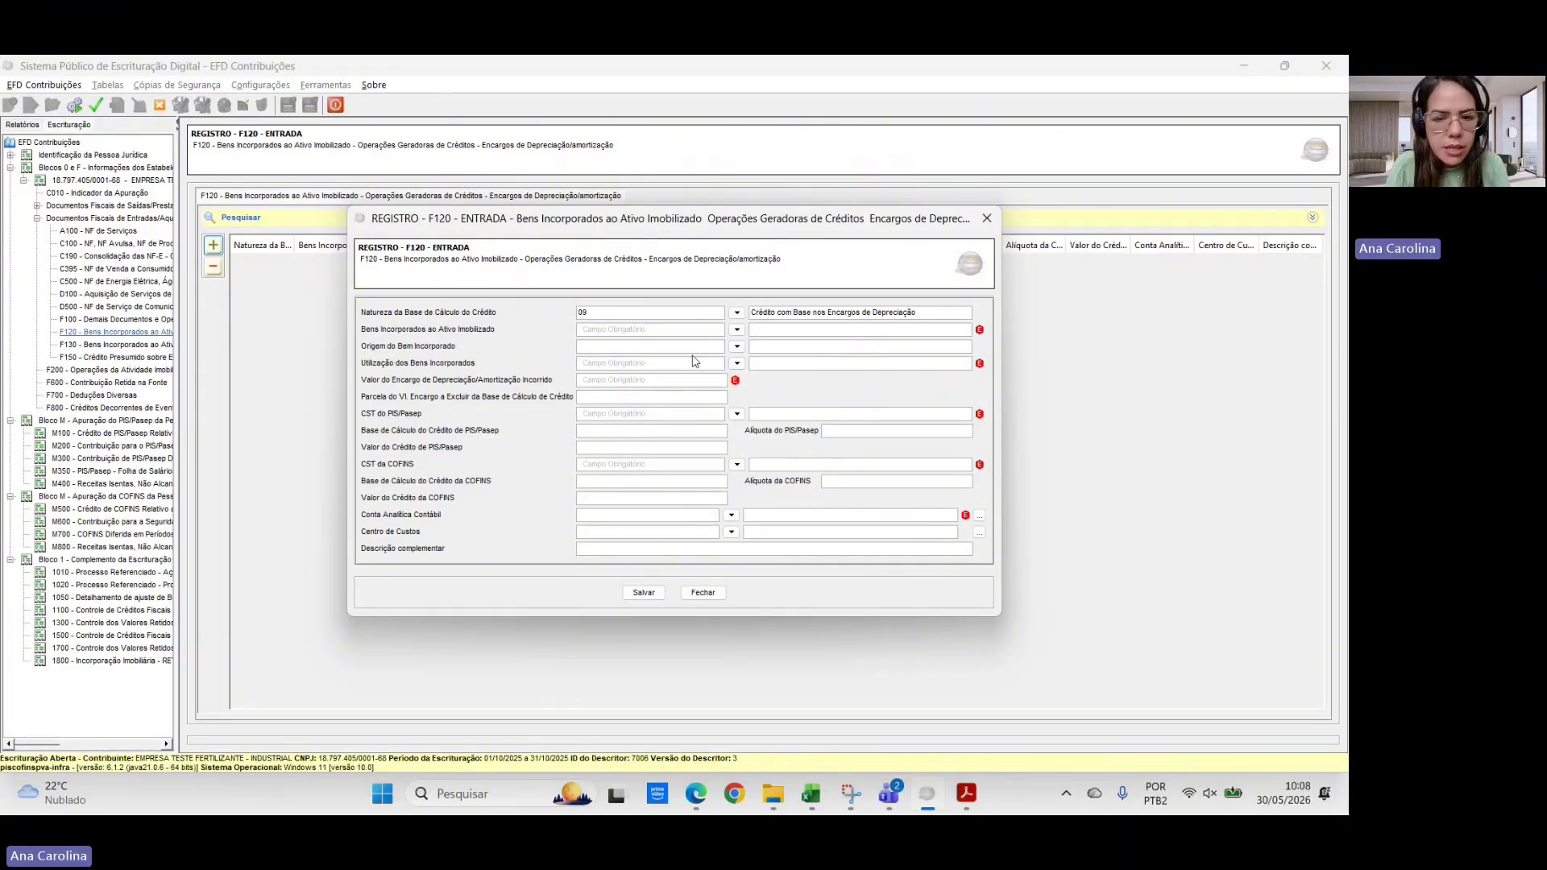
- Set the F120 record's incorporated assets to 06 - Veículos and their use to 1 - Produção de Bens Destinados a Venda
{"action": "left_click", "coordinate": [737, 330]}
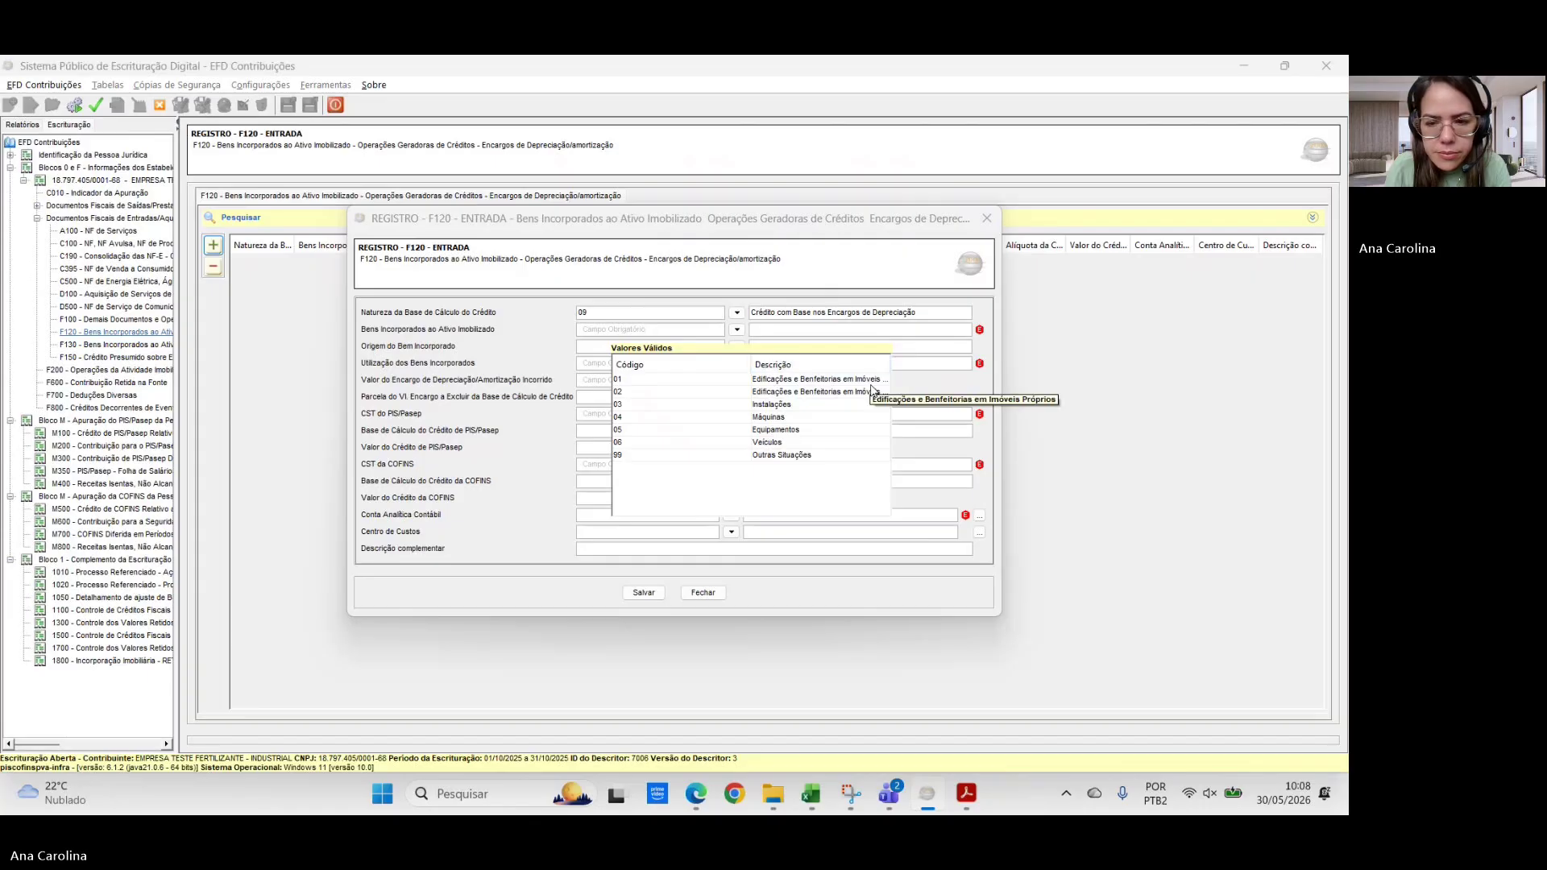
{"action": "key", "text": "alt+Tab"}
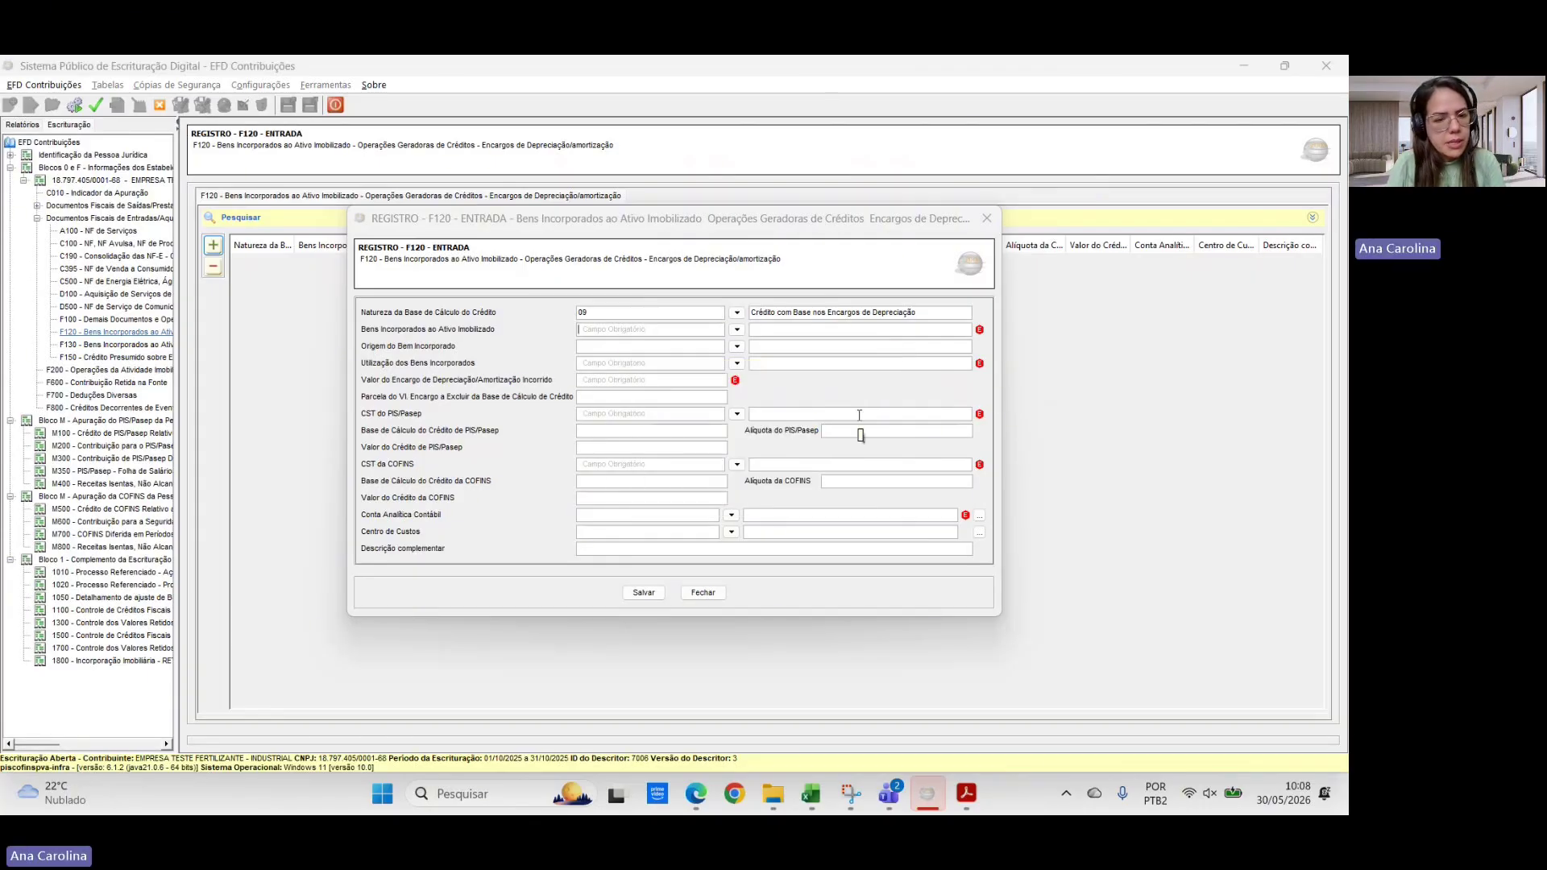
{"action": "key", "text": "alt+Tab"}
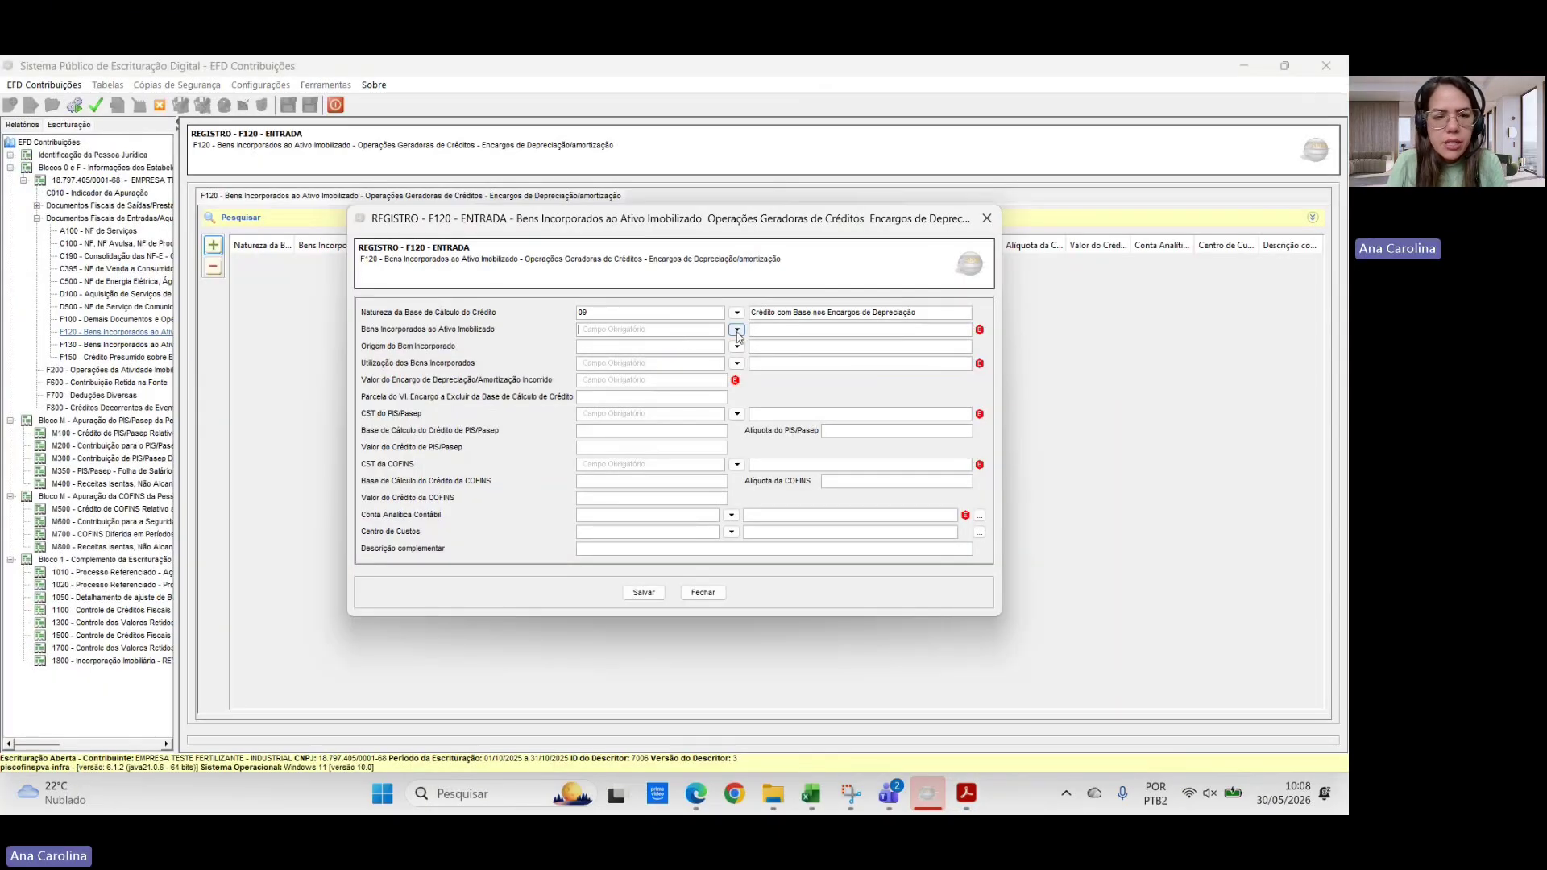
{"action": "left_click", "coordinate": [737, 330]}
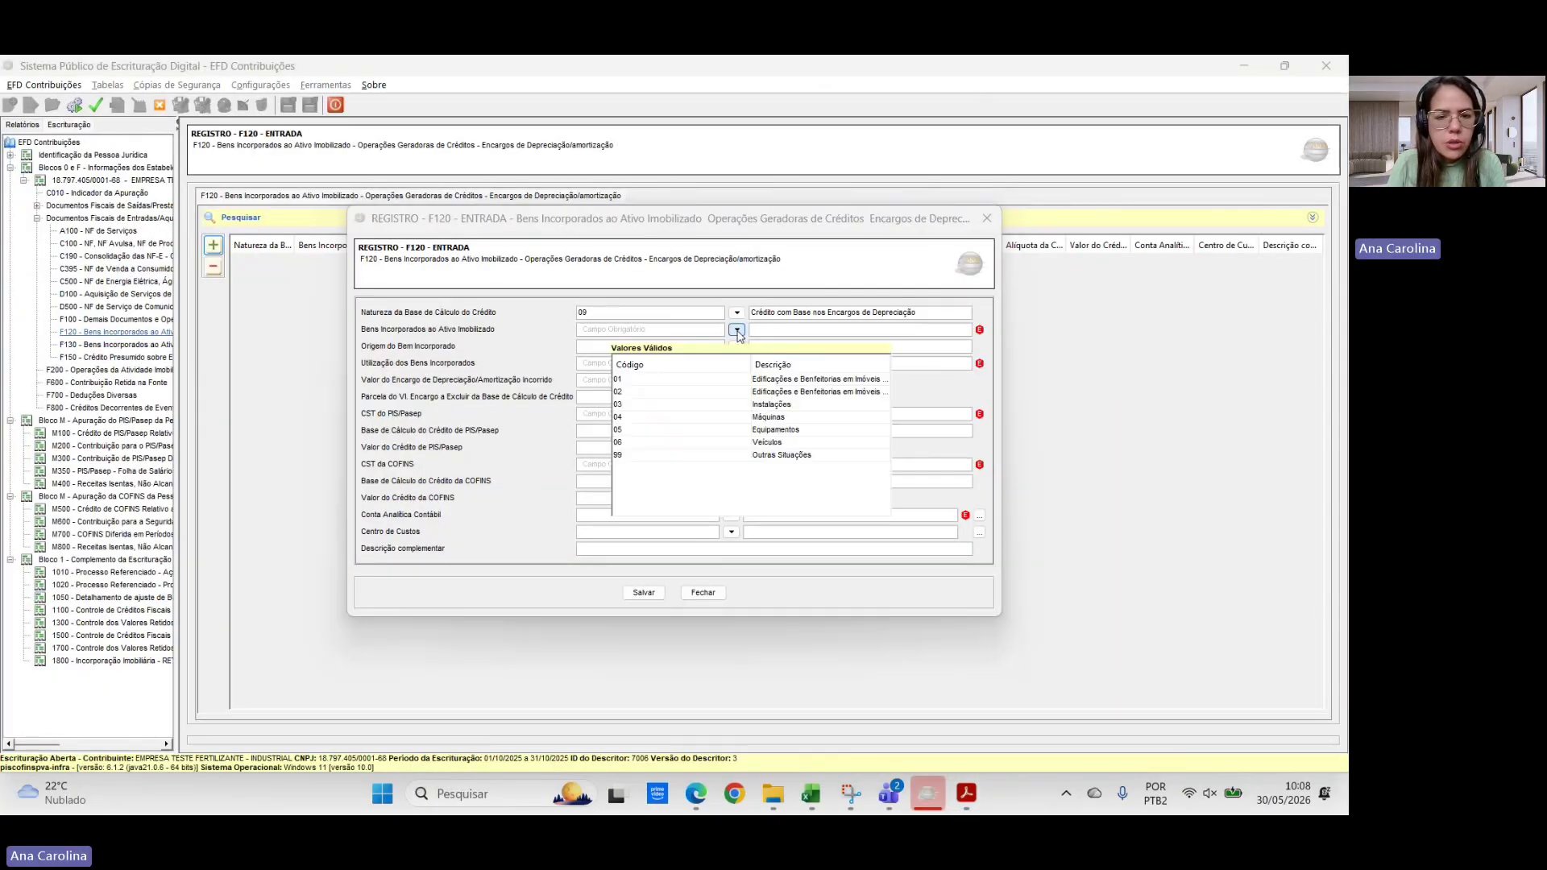
{"action": "double_click", "coordinate": [762, 442]}
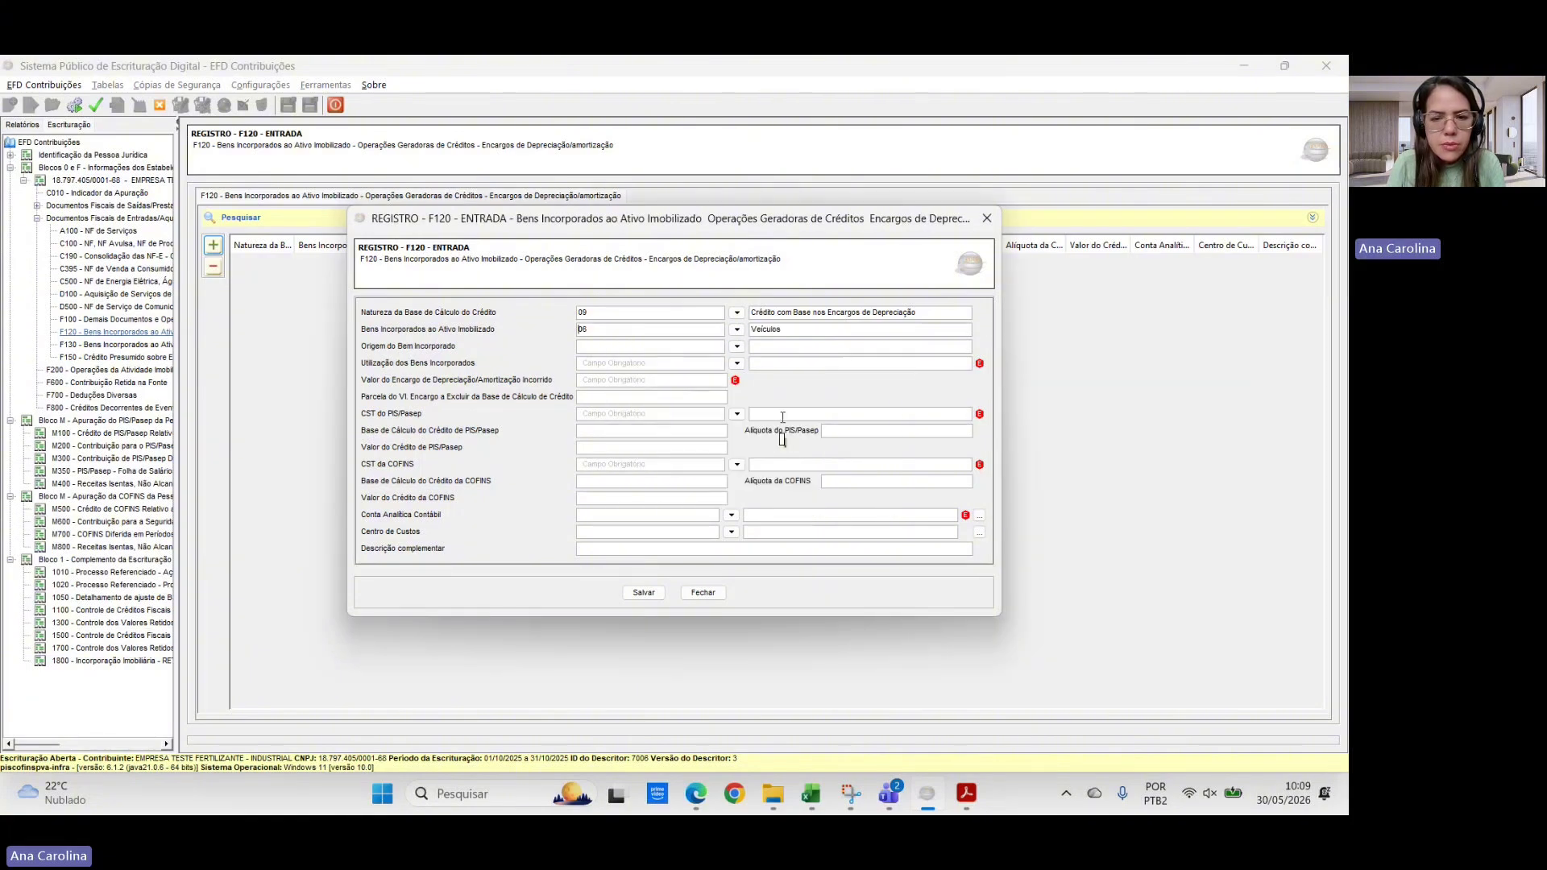
{"action": "left_click", "coordinate": [736, 364]}
{"action": "left_click", "coordinate": [855, 415]}
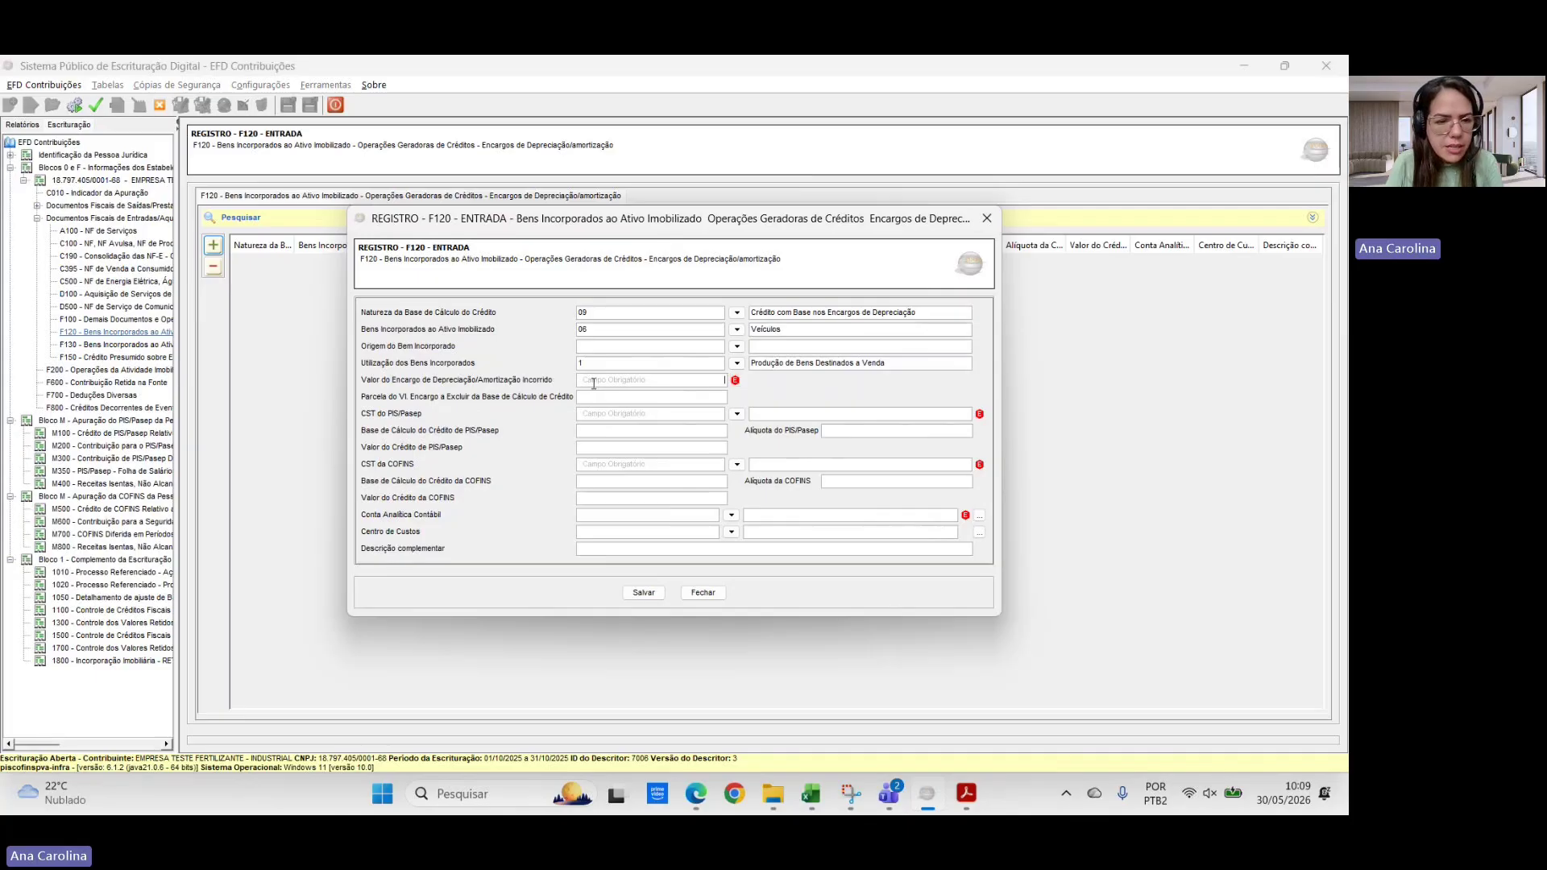
- Check the vehicle depreciation in the activity PDF and set the F120 record's incurred depreciation charge to 20.000,00
{"action": "key", "text": "alt+Tab"}
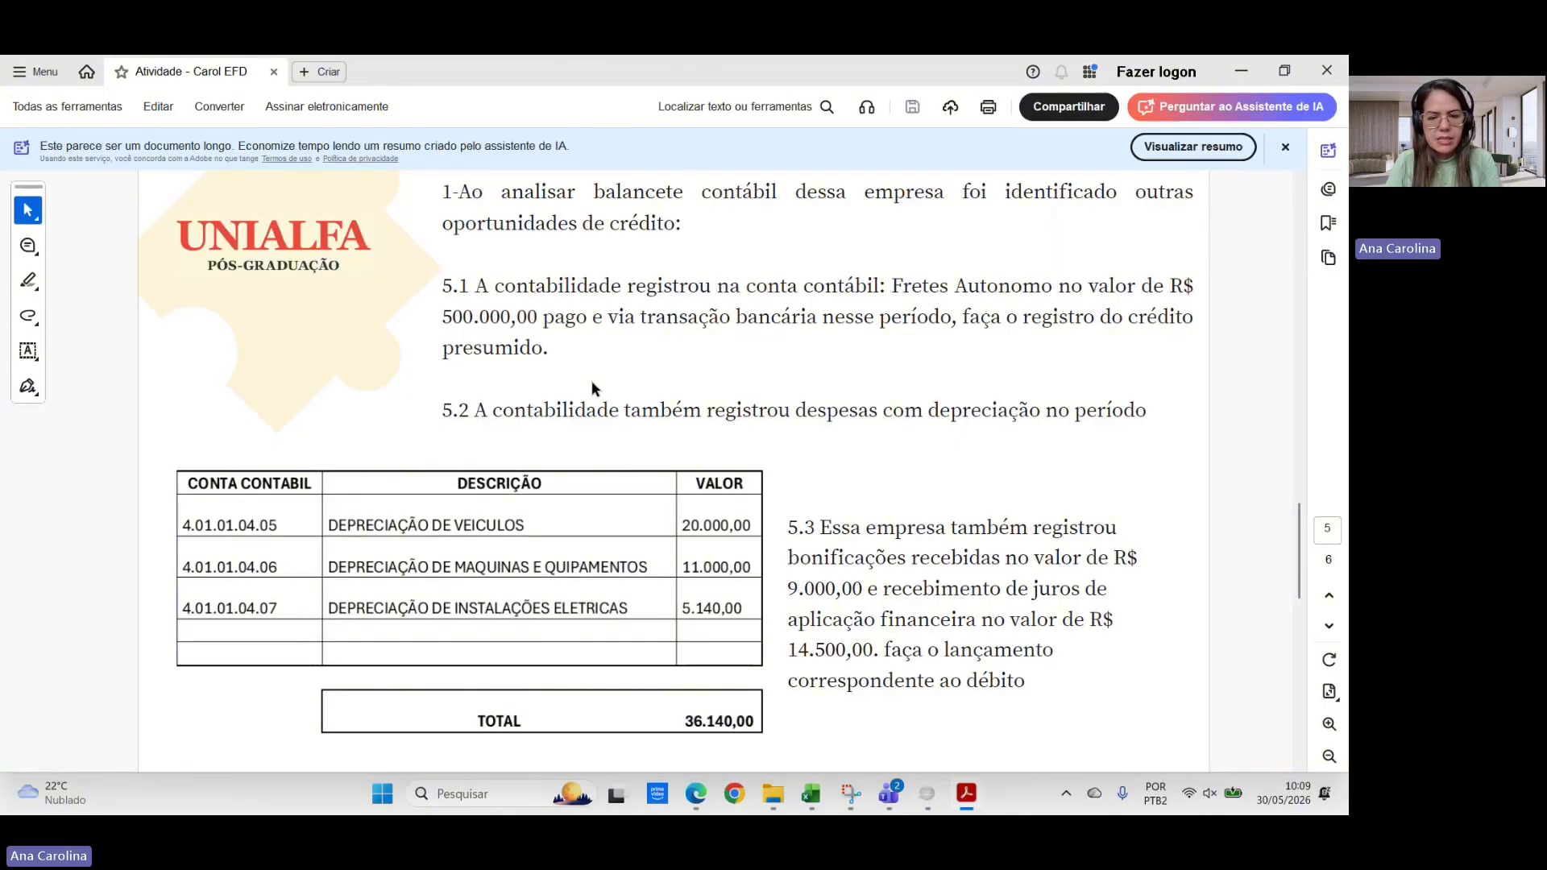
{"action": "key", "text": "alt+Tab"}
{"action": "left_click", "coordinate": [594, 380]}
{"action": "type", "text": "200000,00"}
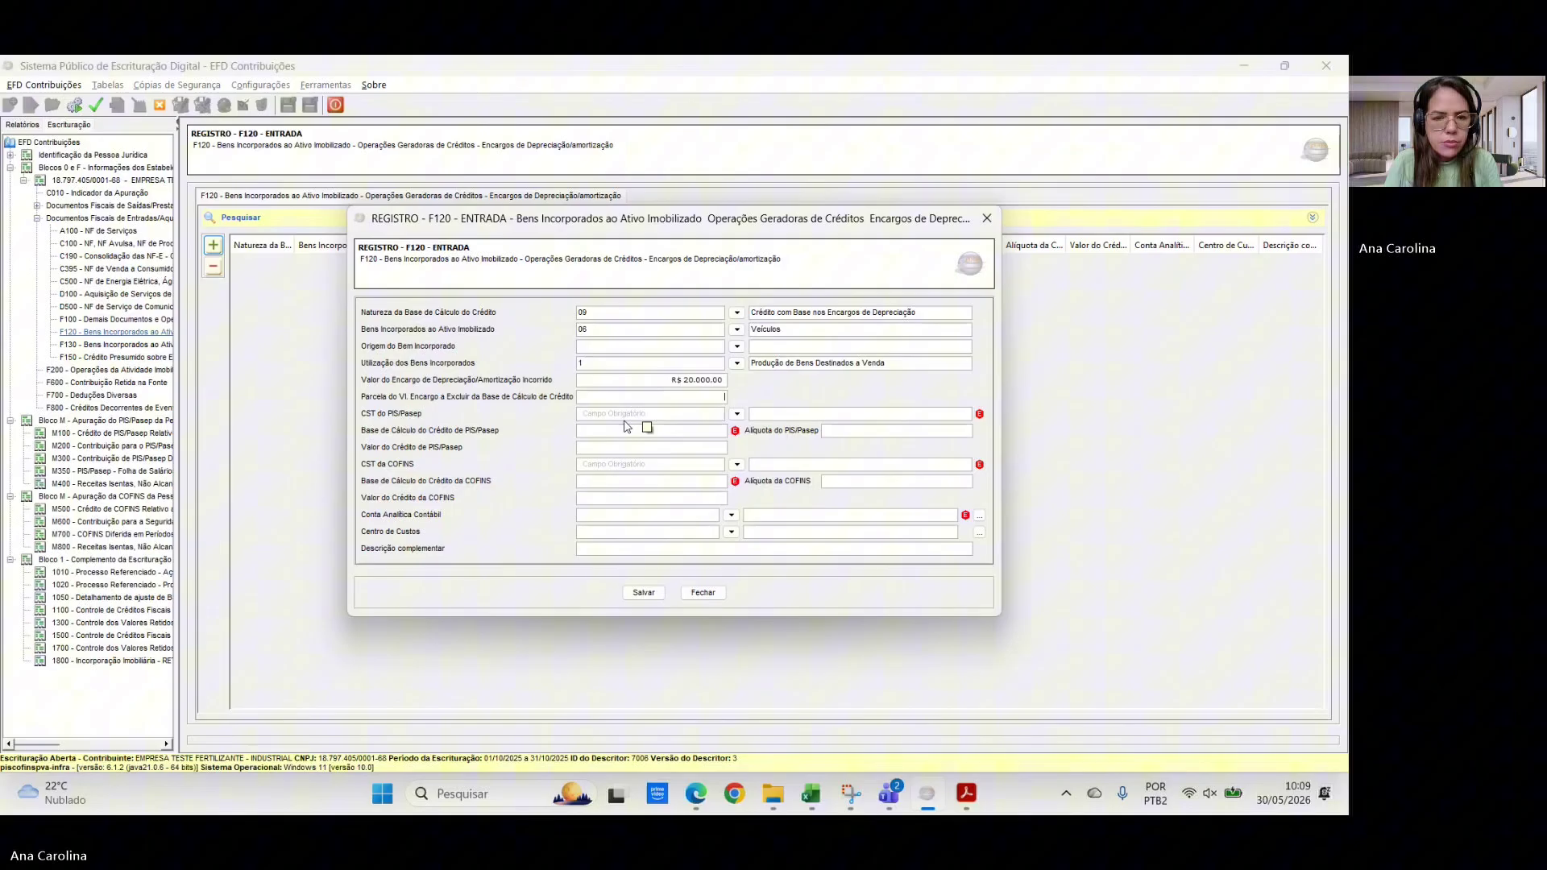
- Set the CST do PIS/Pasep to 50 and the PIS/Pasep credit calculation base to 20.000,00
{"action": "left_click", "coordinate": [624, 415]}
{"action": "type", "text": "50"}
{"action": "key", "text": "Tab"}
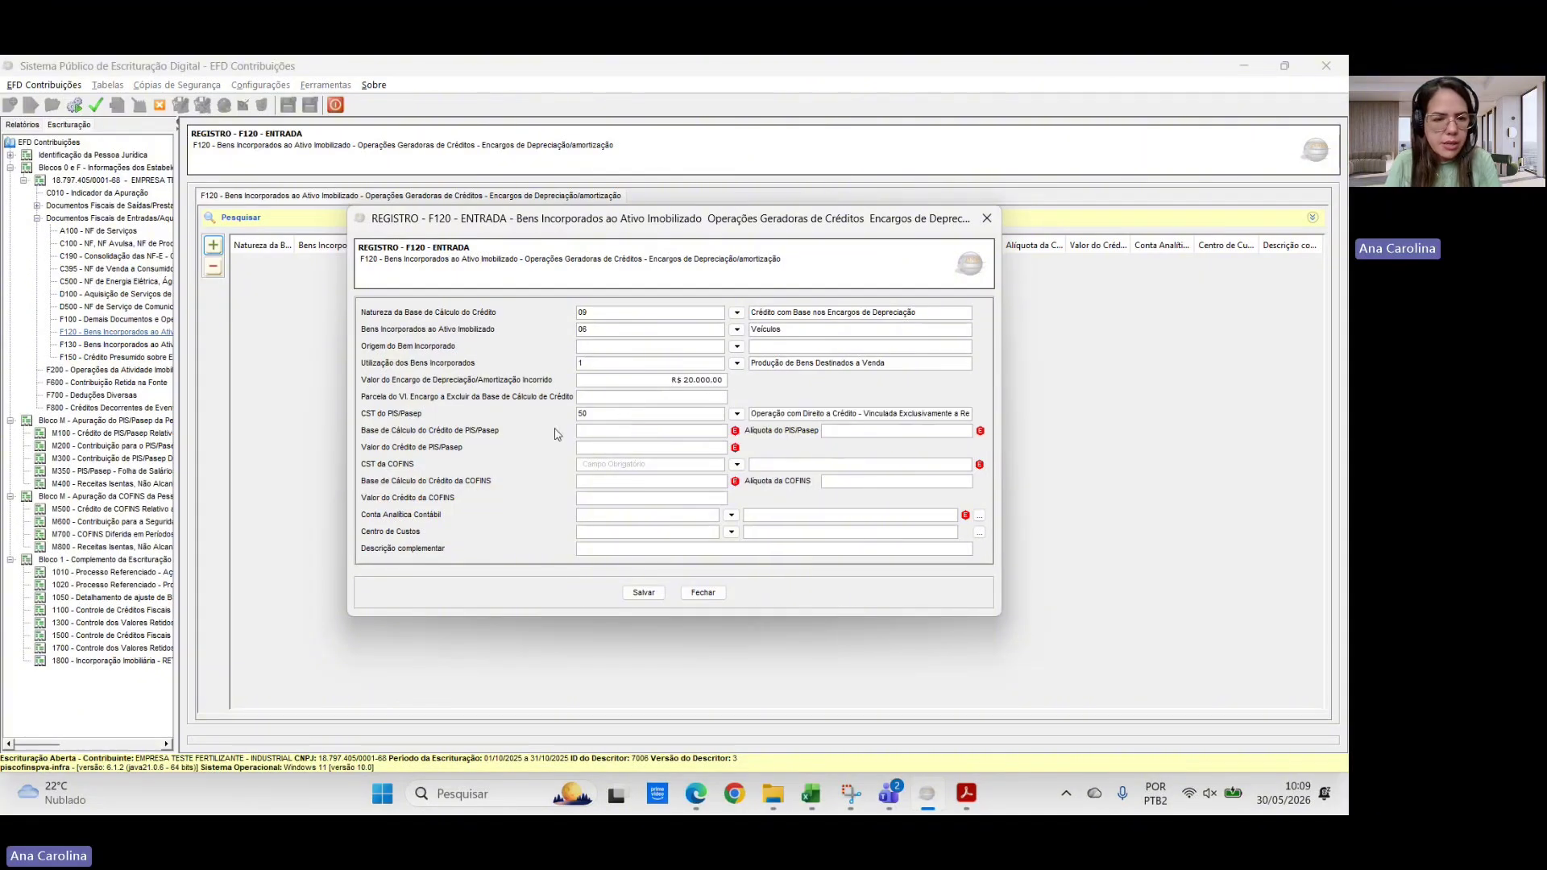
{"action": "type", "text": "20.0"}
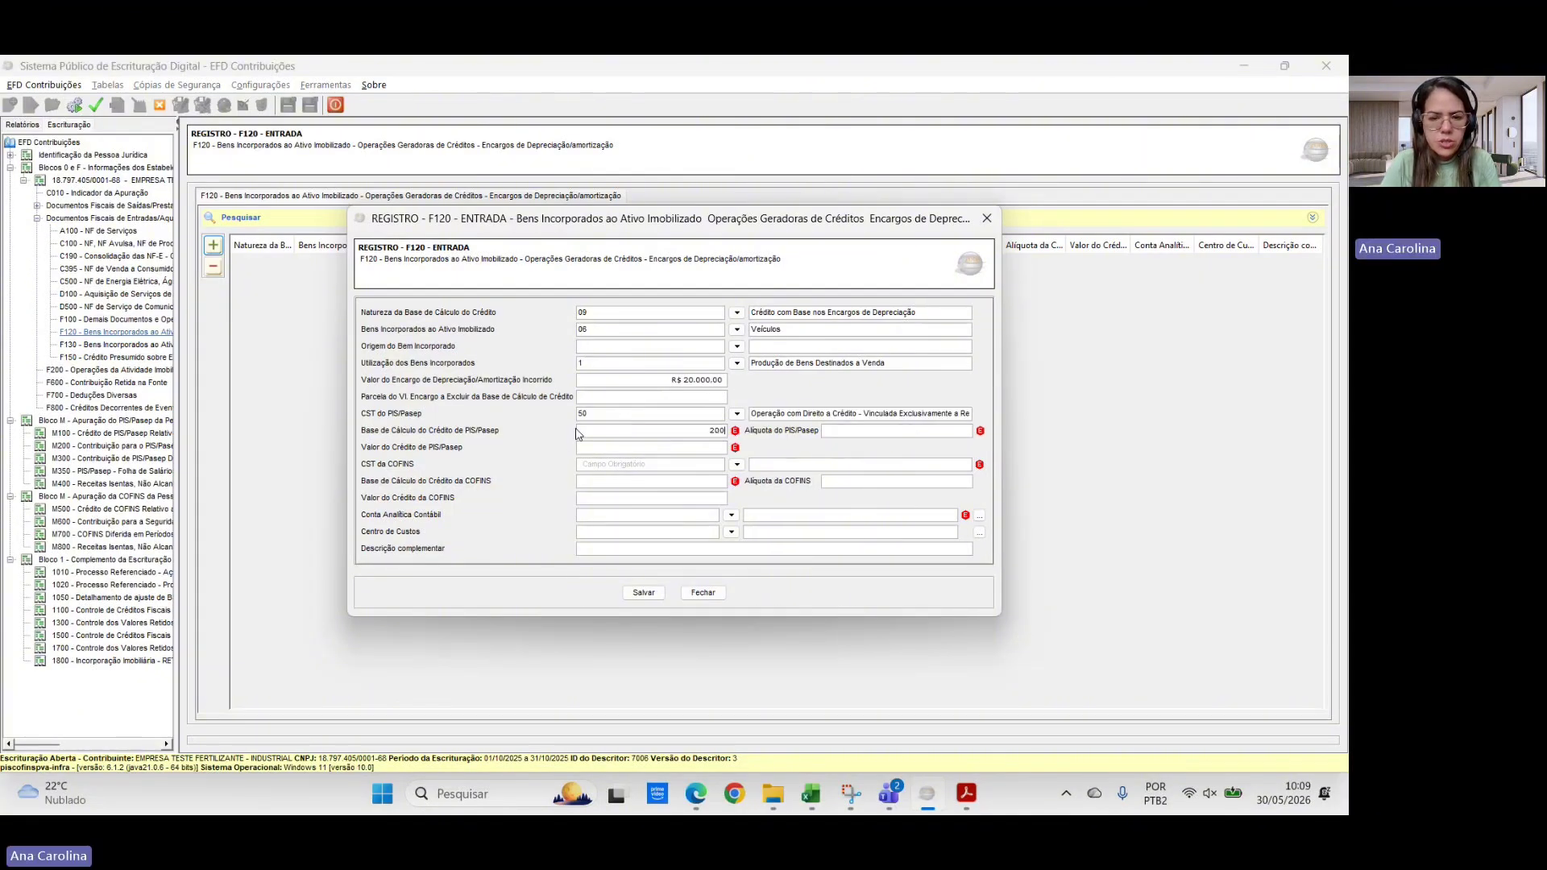
{"action": "type", "text": "00"}
{"action": "key", "text": "Tab"}
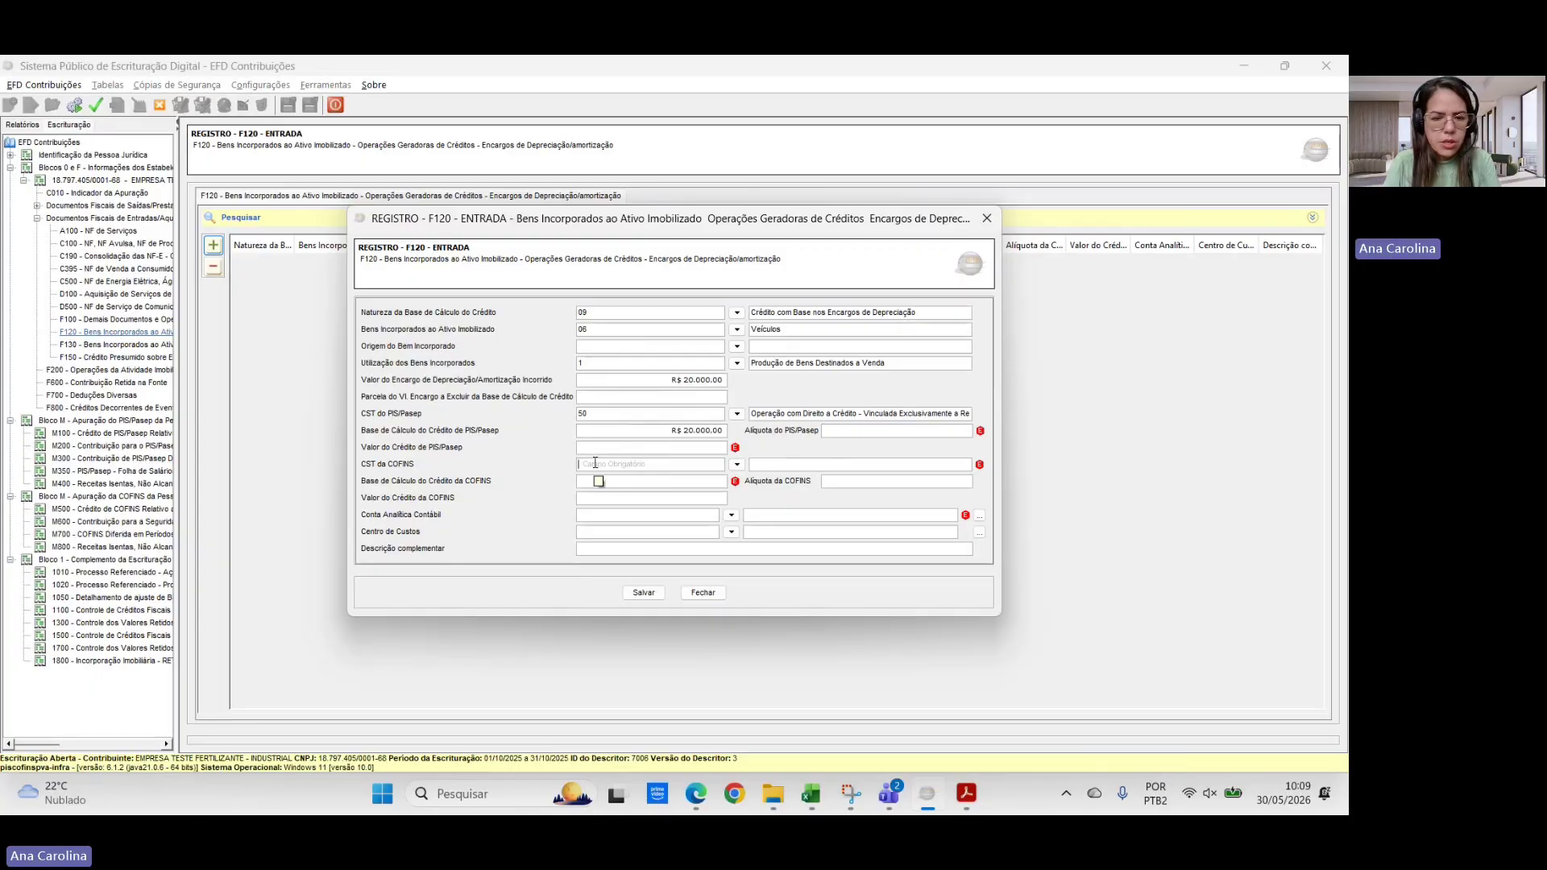
- Set the CST da COFINS to 50 and the COFINS credit calculation base to 20.000,00
{"action": "left_click", "coordinate": [595, 465]}
{"action": "type", "text": "50"}
{"action": "key", "text": "Tab"}
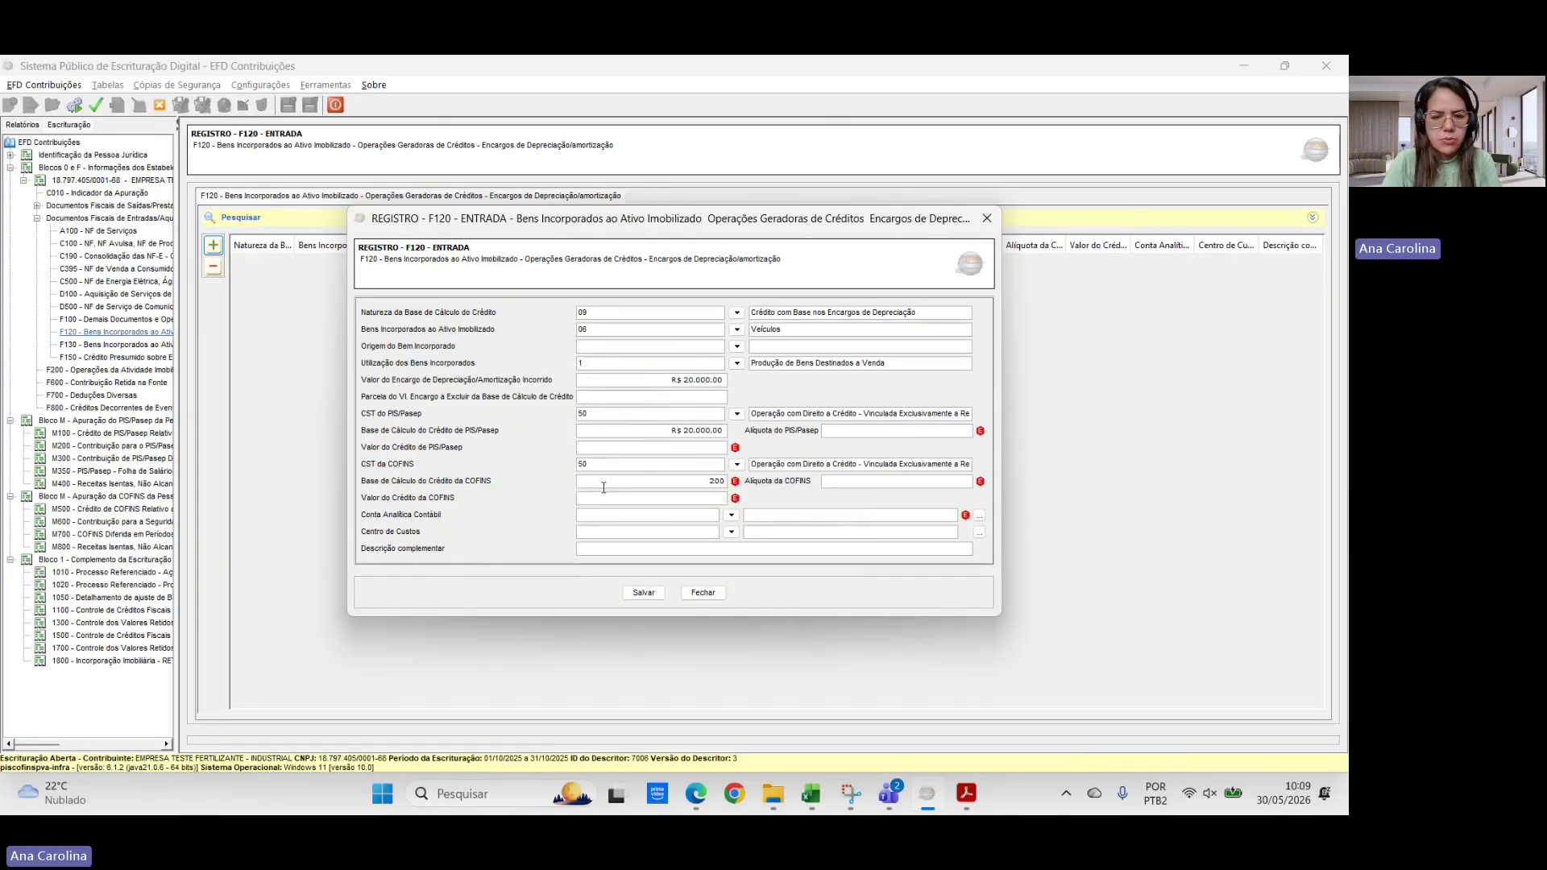
{"action": "key", "text": "Tab"}
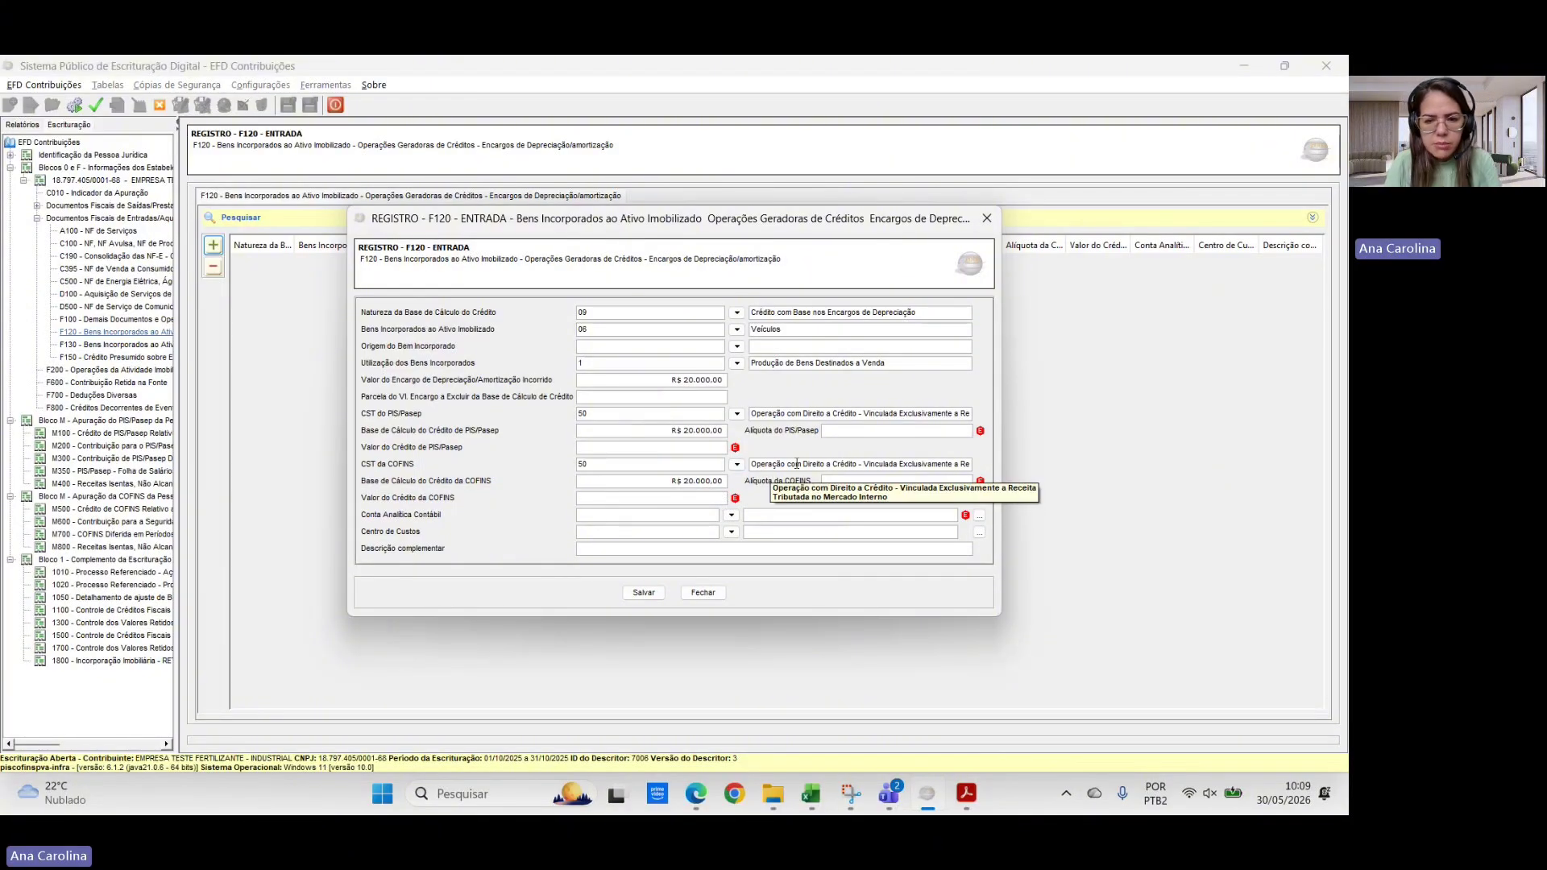
- Set the PIS/Pasep rate to 1,65% and the COFINS rate to 7,6%
{"action": "left_click", "coordinate": [839, 436]}
{"action": "type", "text": "1,65"}
{"action": "key", "text": "Tab"}
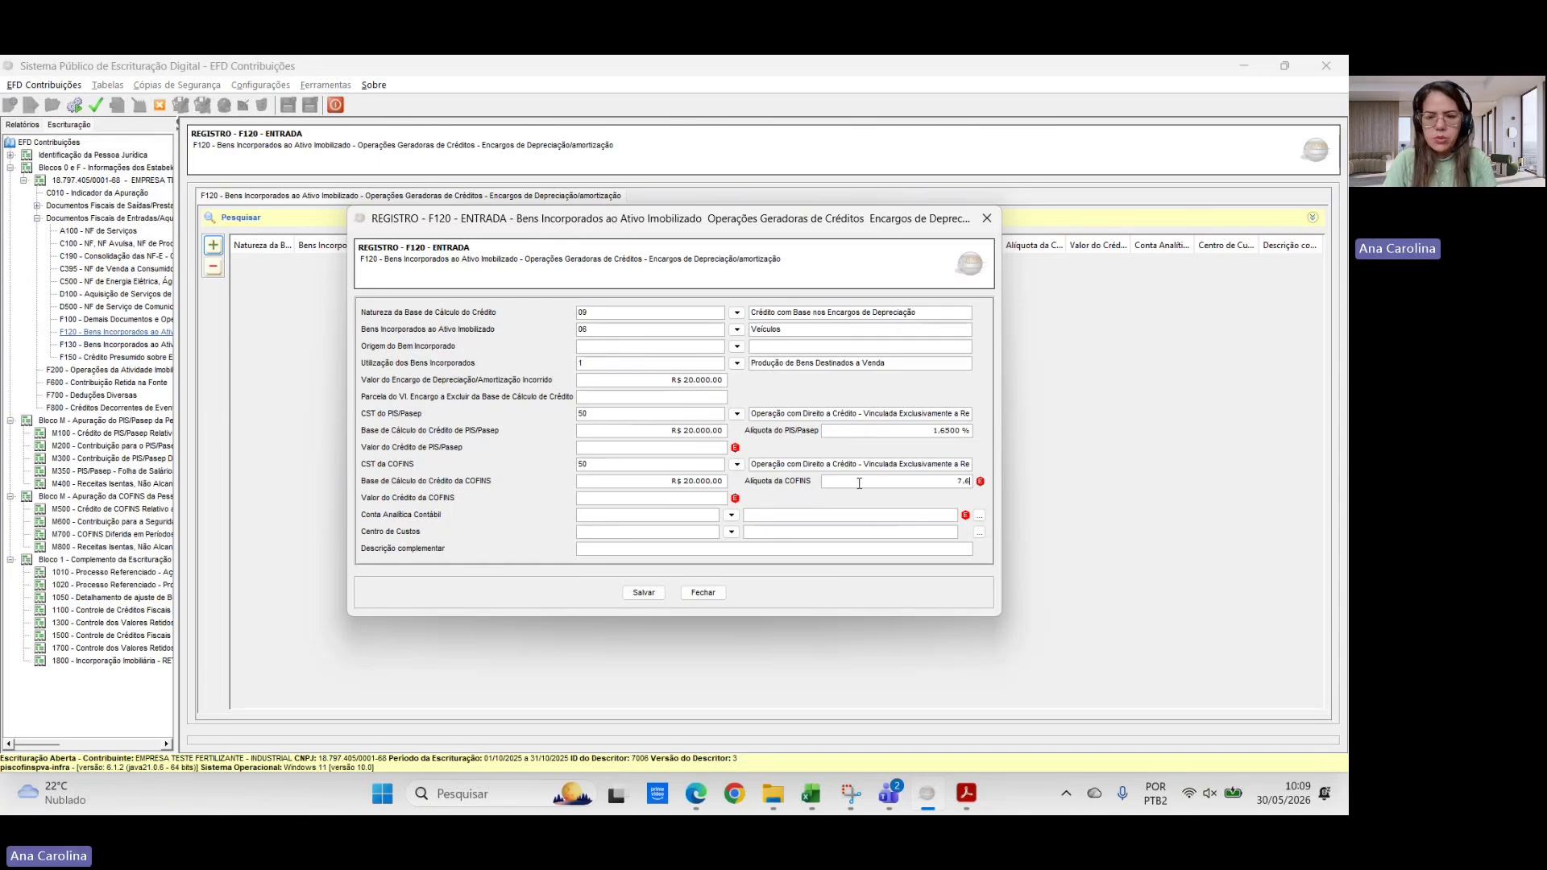
{"action": "type", "text": "7,6"}
- Switch to the Excel workbook and look up the PIS and COFINS credits calculated for the vehicle depreciation
{"action": "key", "text": "alt+Tab"}
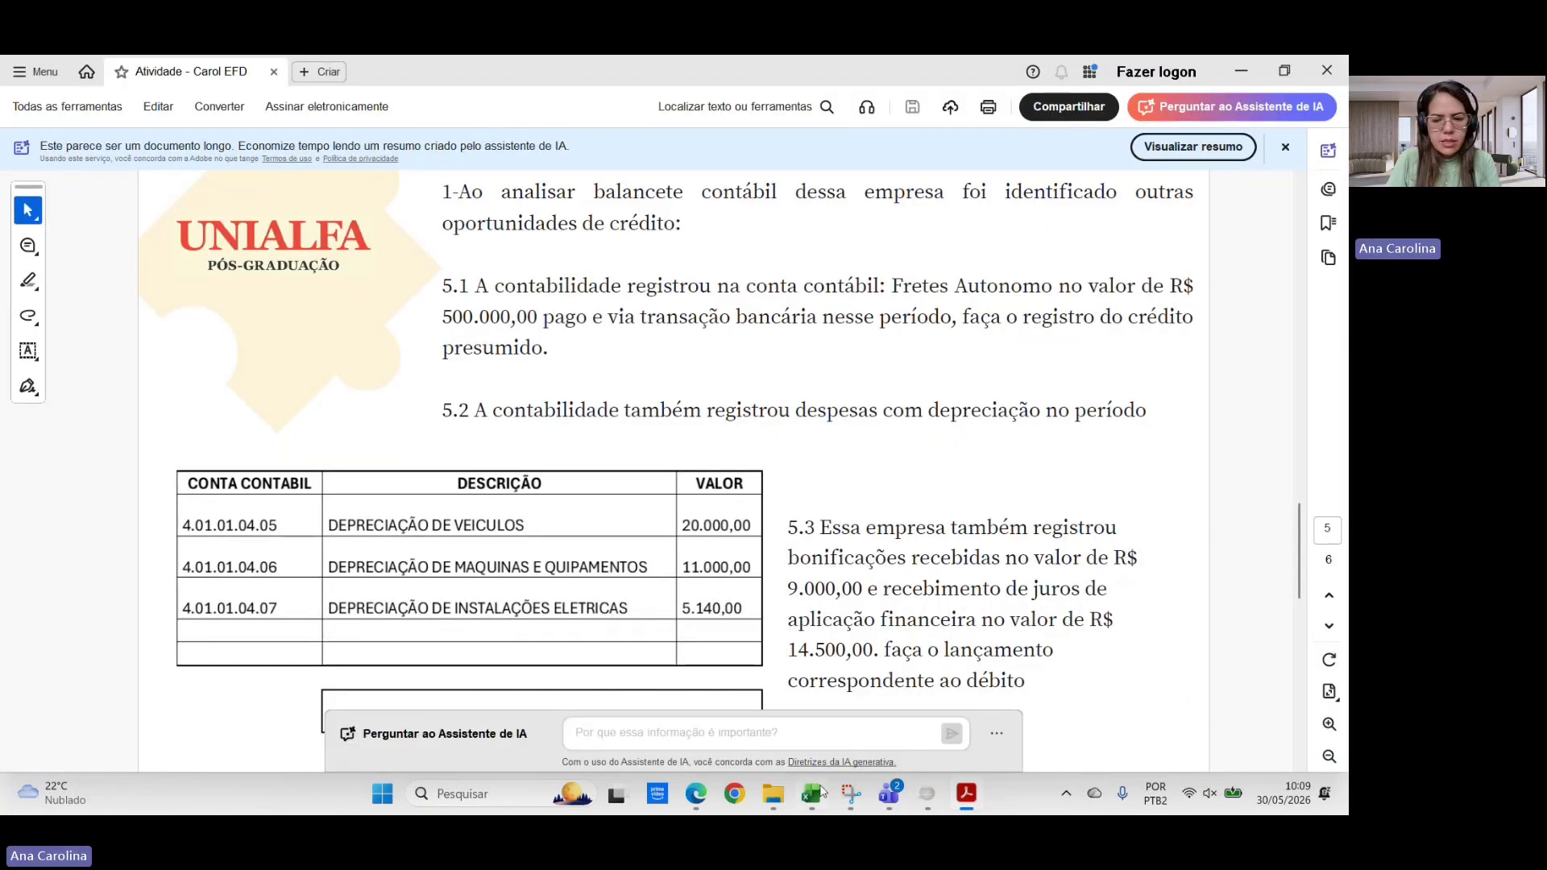
{"action": "left_click", "coordinate": [817, 793]}
{"action": "left_click", "coordinate": [761, 559]}
{"action": "left_click", "coordinate": [588, 614]}
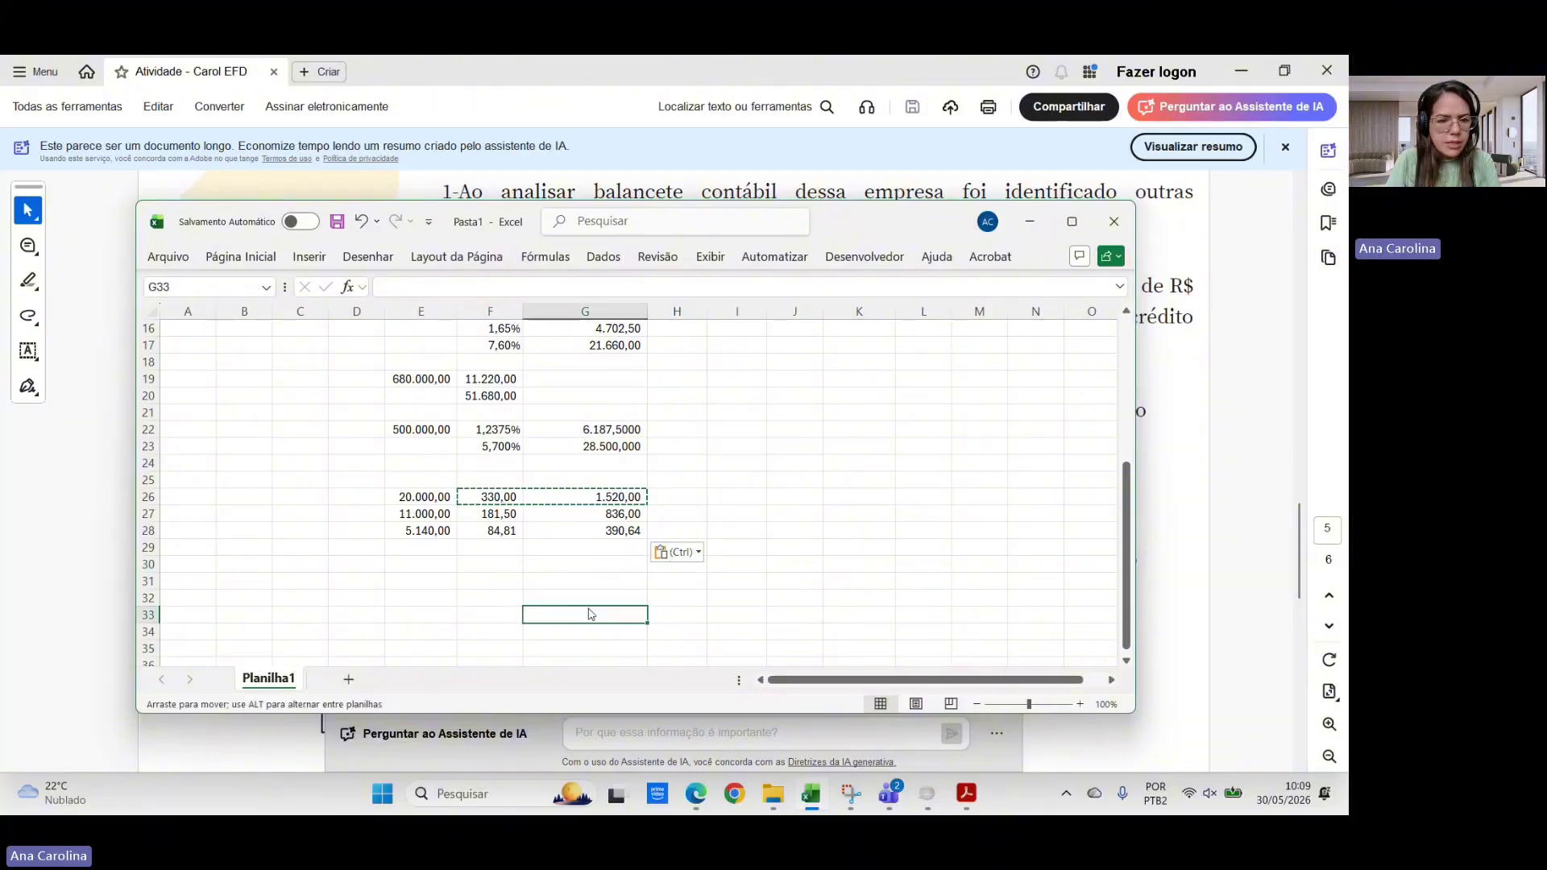
{"action": "key", "text": "Up"}
{"action": "key", "text": "Up"}
{"action": "key", "text": "Up"}
{"action": "key", "text": "Up"}
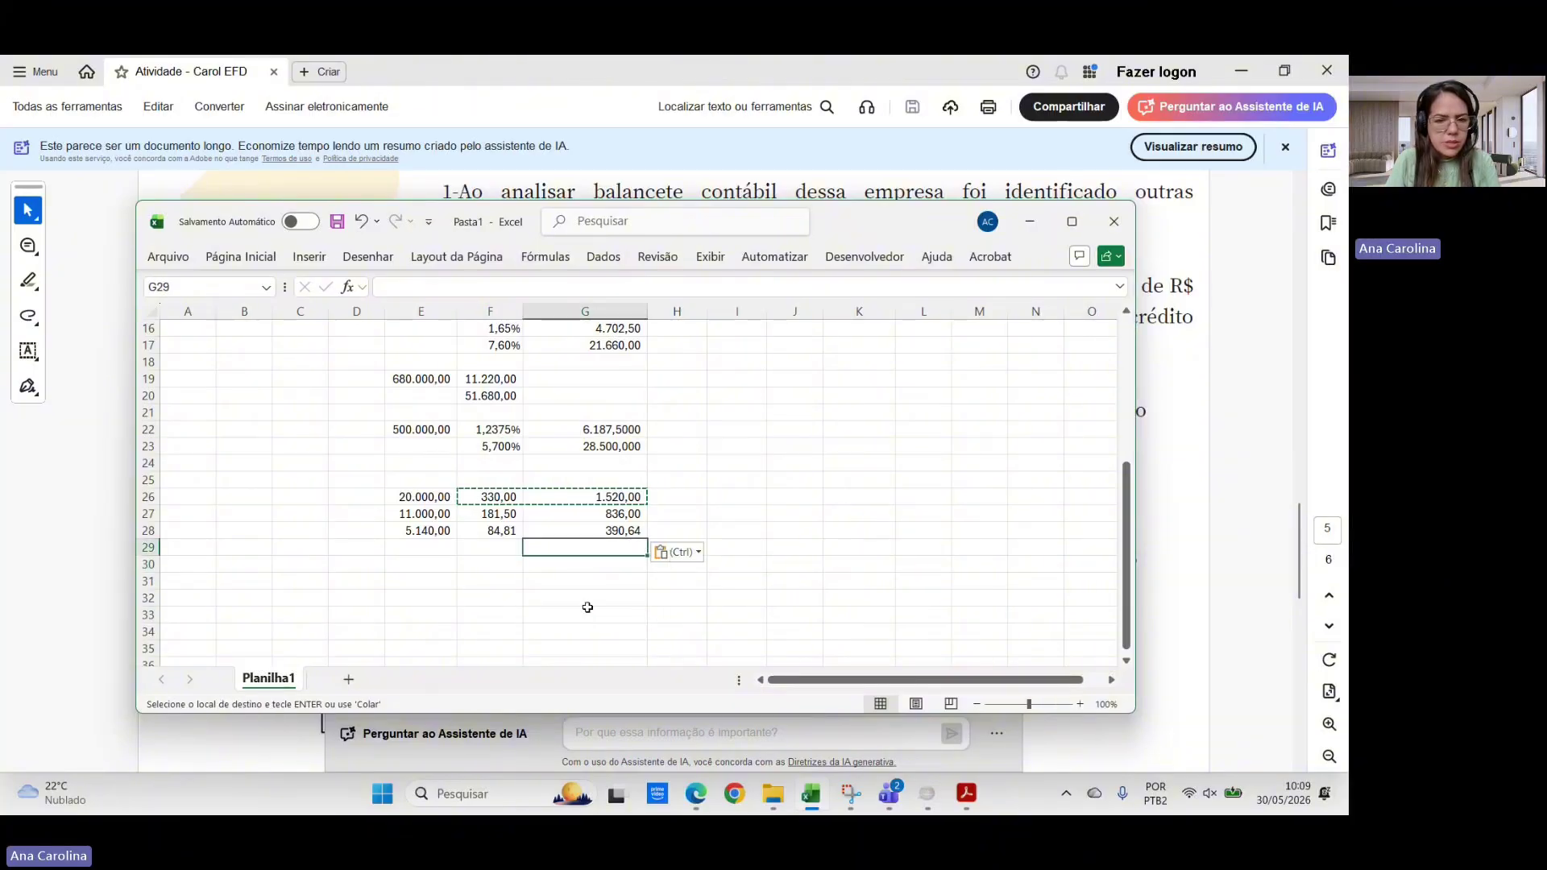
- Return to EFD Contribuições and set the PIS/Pasep credit value to 330,00 and the COFINS credit value to 1.520,00
{"action": "left_click", "coordinate": [927, 798]}
{"action": "left_click", "coordinate": [685, 449]}
{"action": "type", "text": "33"}
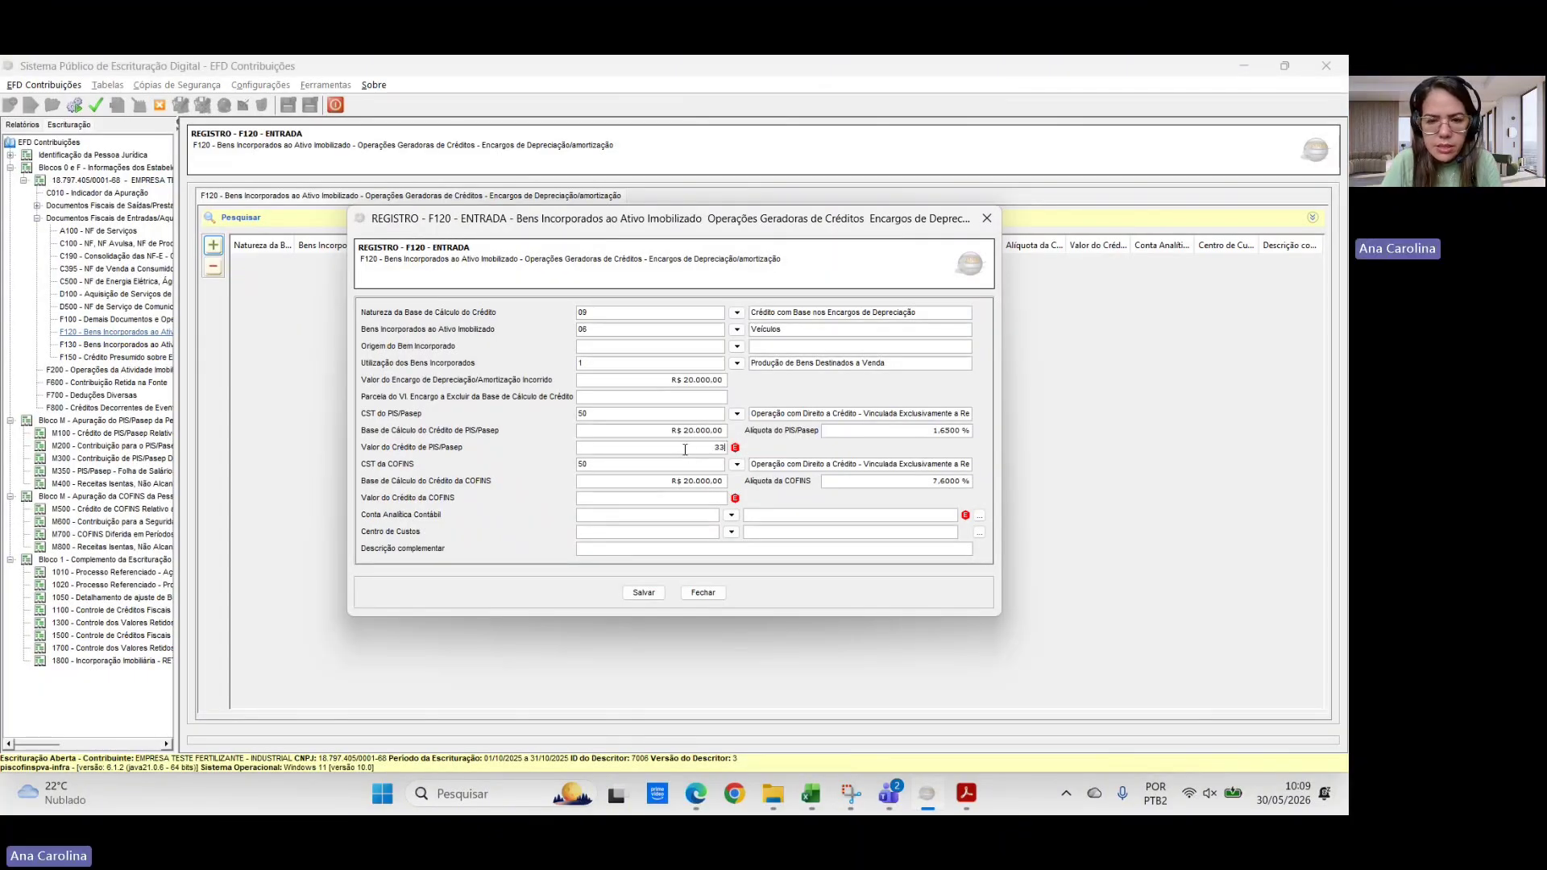
{"action": "type", "text": "0"}
{"action": "key", "text": "Tab"}
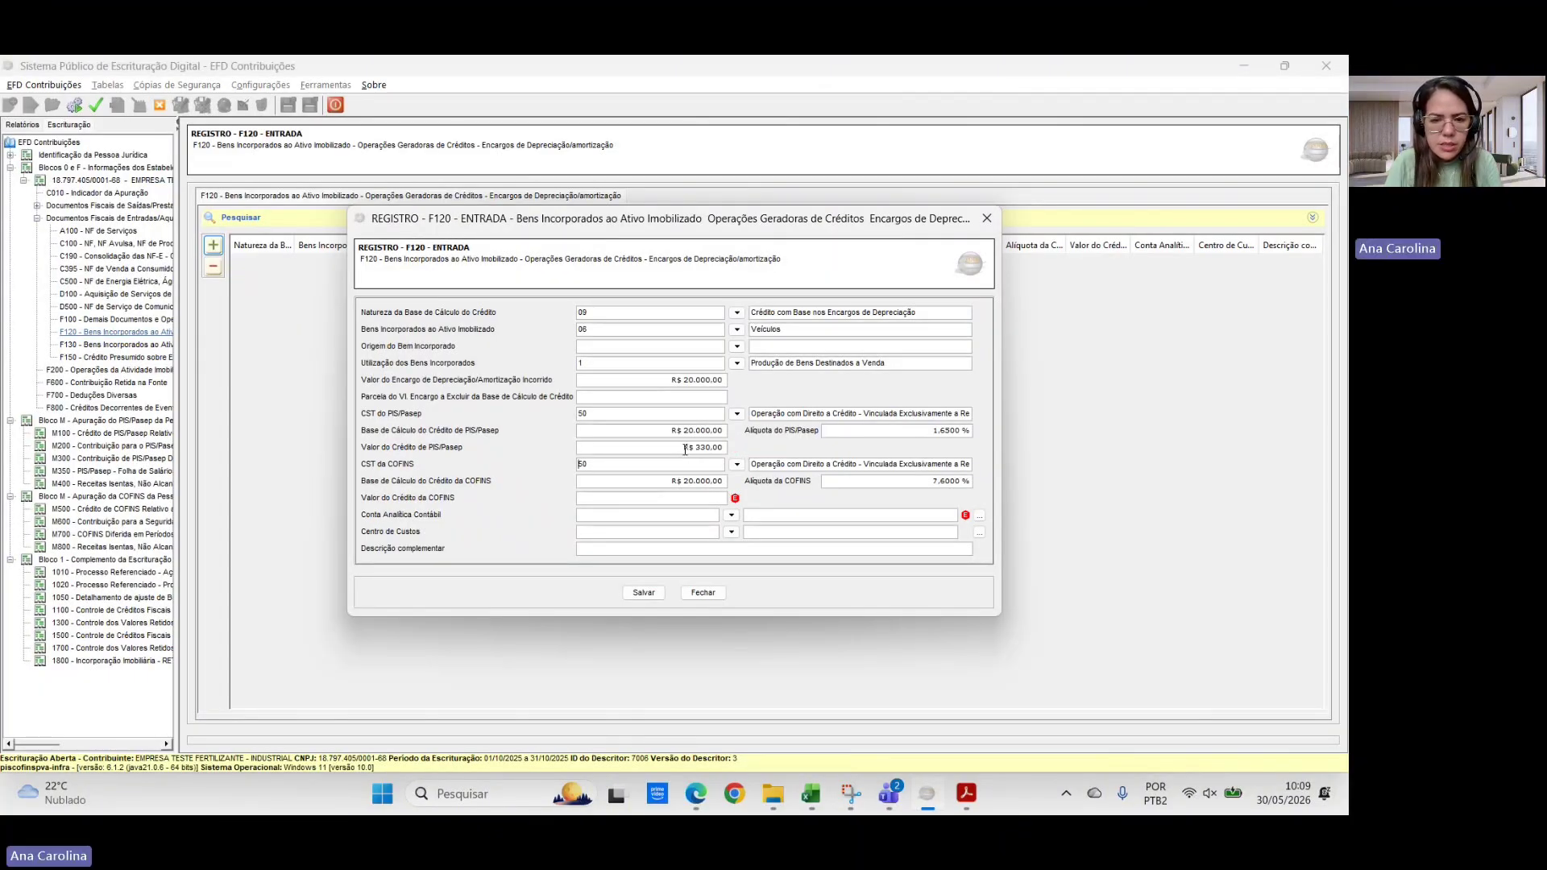
{"action": "left_click", "coordinate": [687, 499]}
{"action": "type", "text": "1.520"}
{"action": "key", "text": "Tab"}
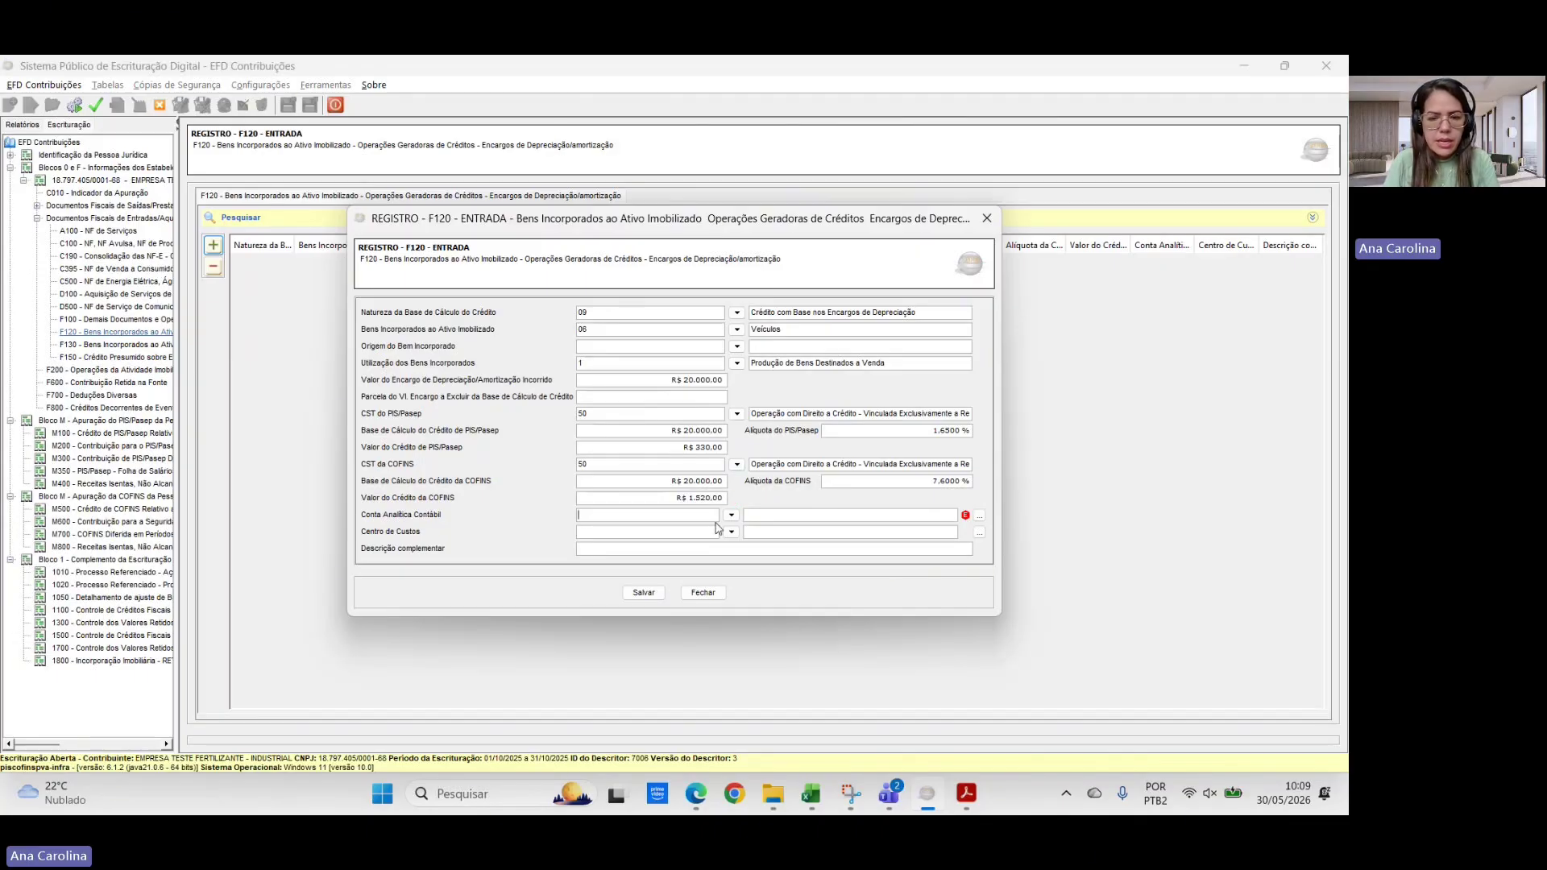
- Add a new 0500 ledger account from the Conta Analítica Contábil lookup, with inclusion date 01/10/2025
{"action": "left_click", "coordinate": [796, 530]}
{"action": "left_click", "coordinate": [792, 516]}
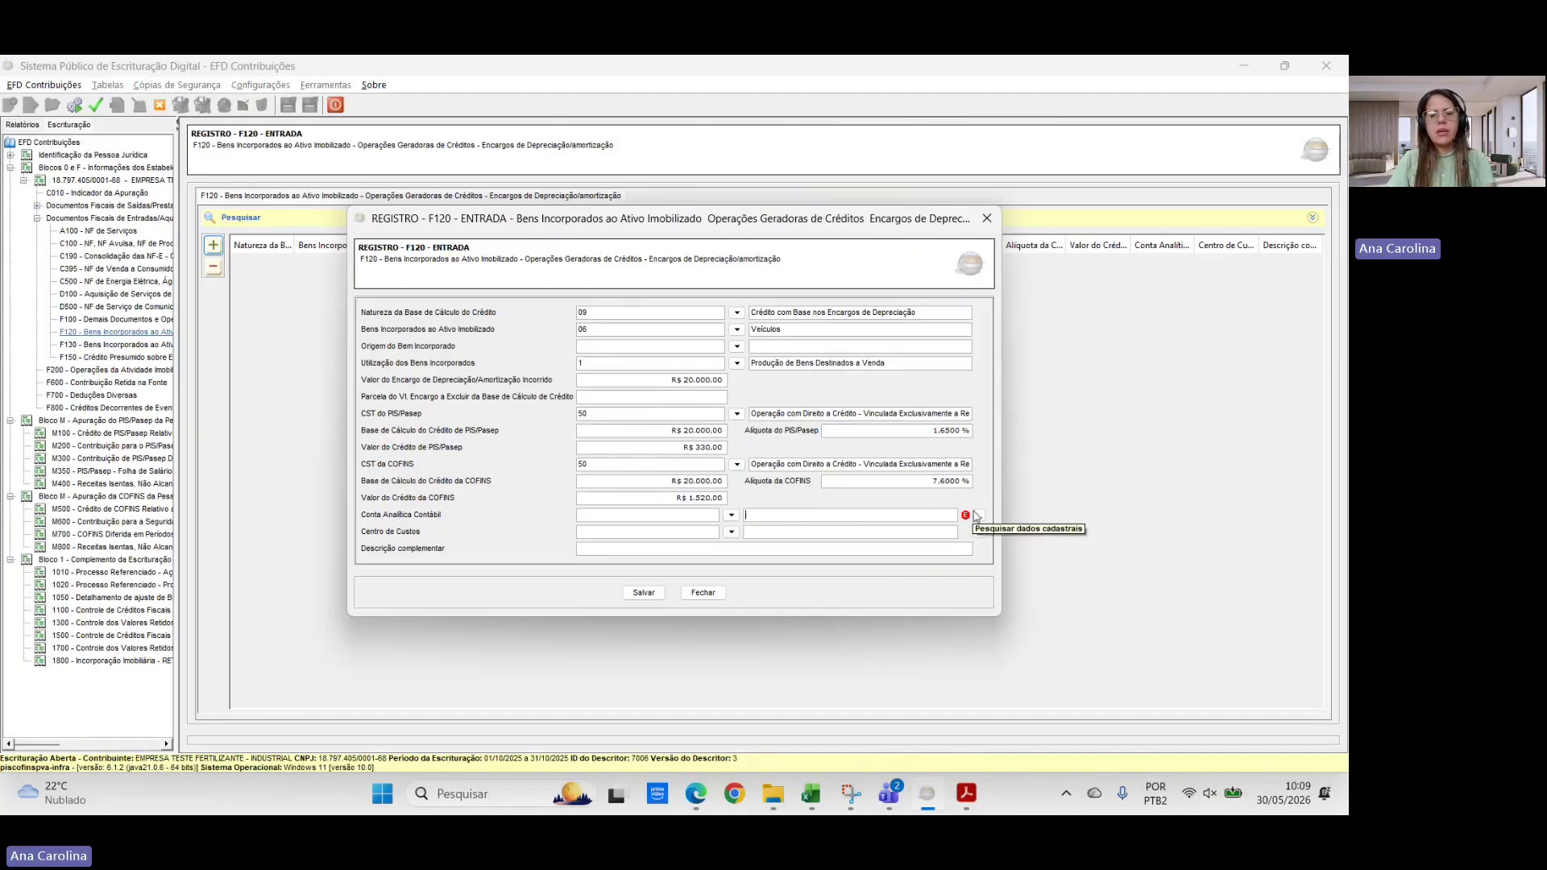
{"action": "left_click", "coordinate": [980, 516]}
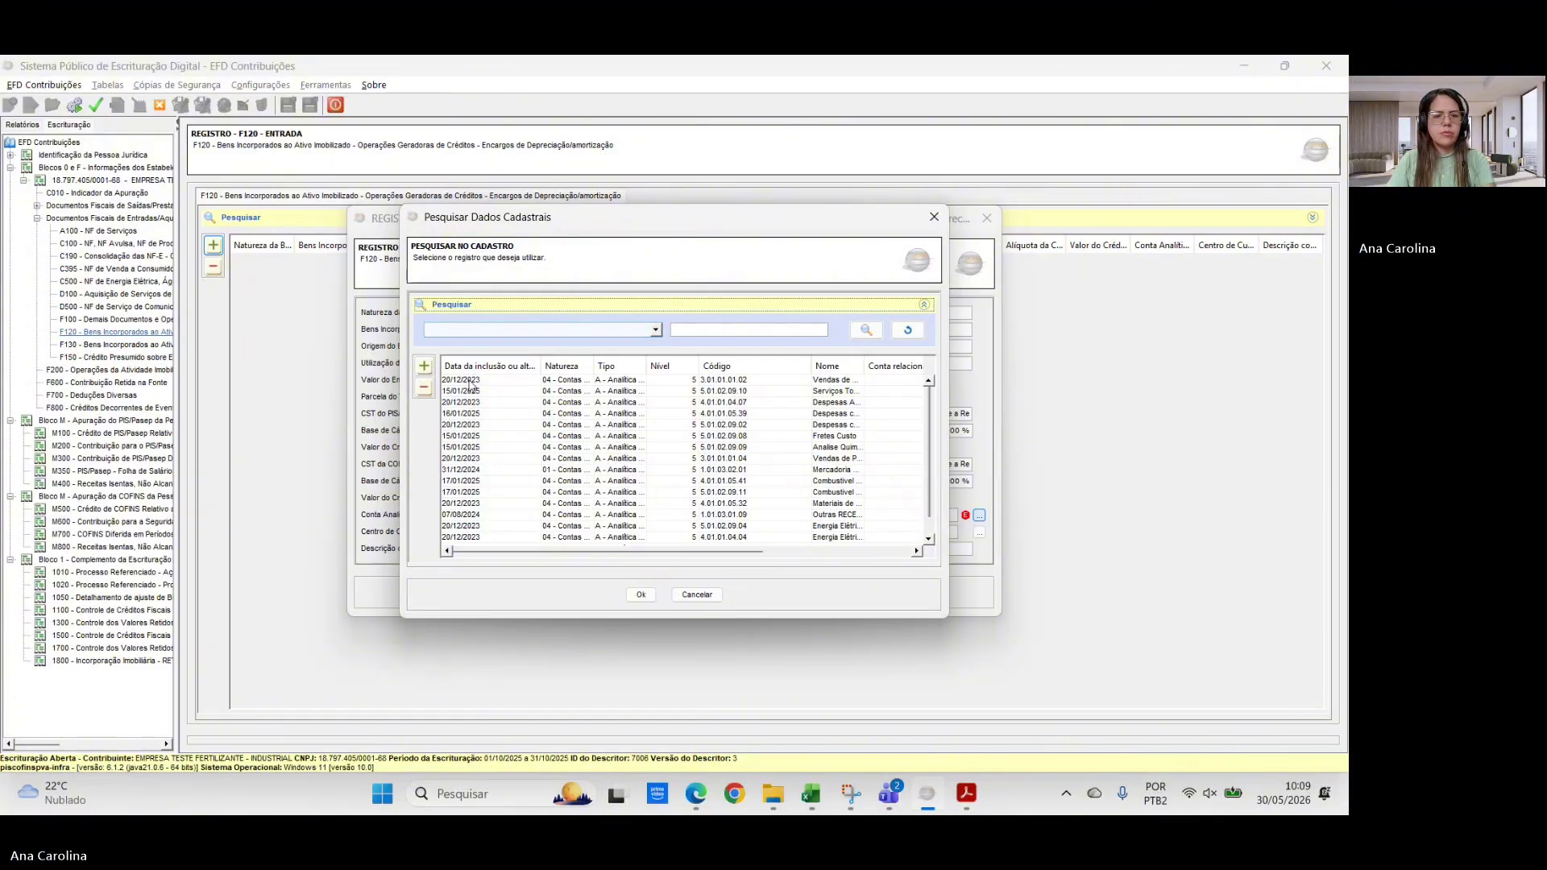
{"action": "left_click", "coordinate": [424, 370]}
{"action": "type", "text": "01/"}
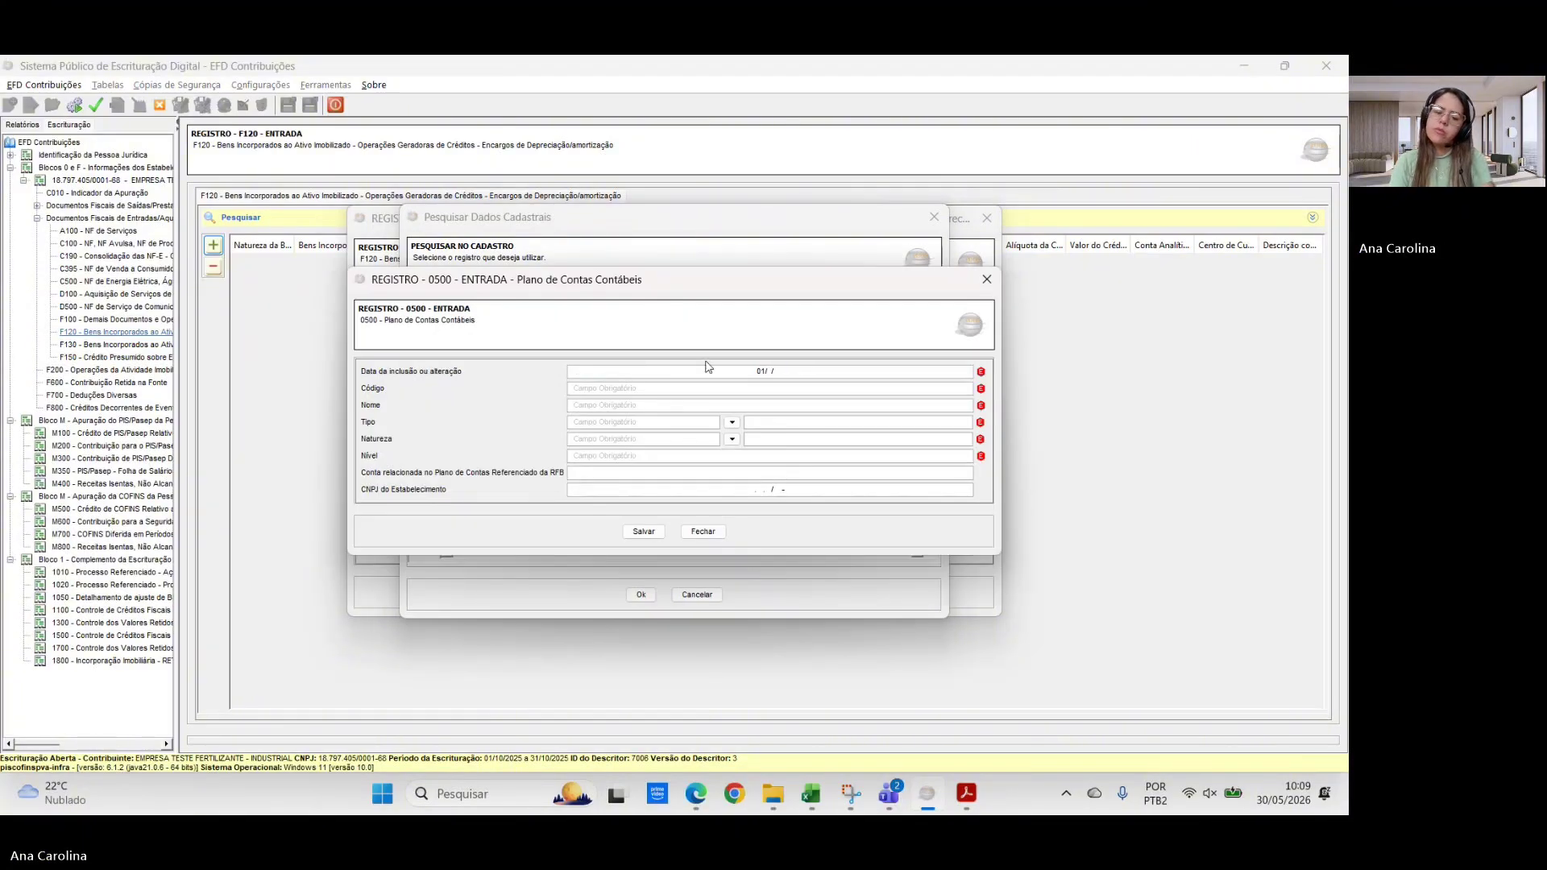
{"action": "type", "text": "10/20"}
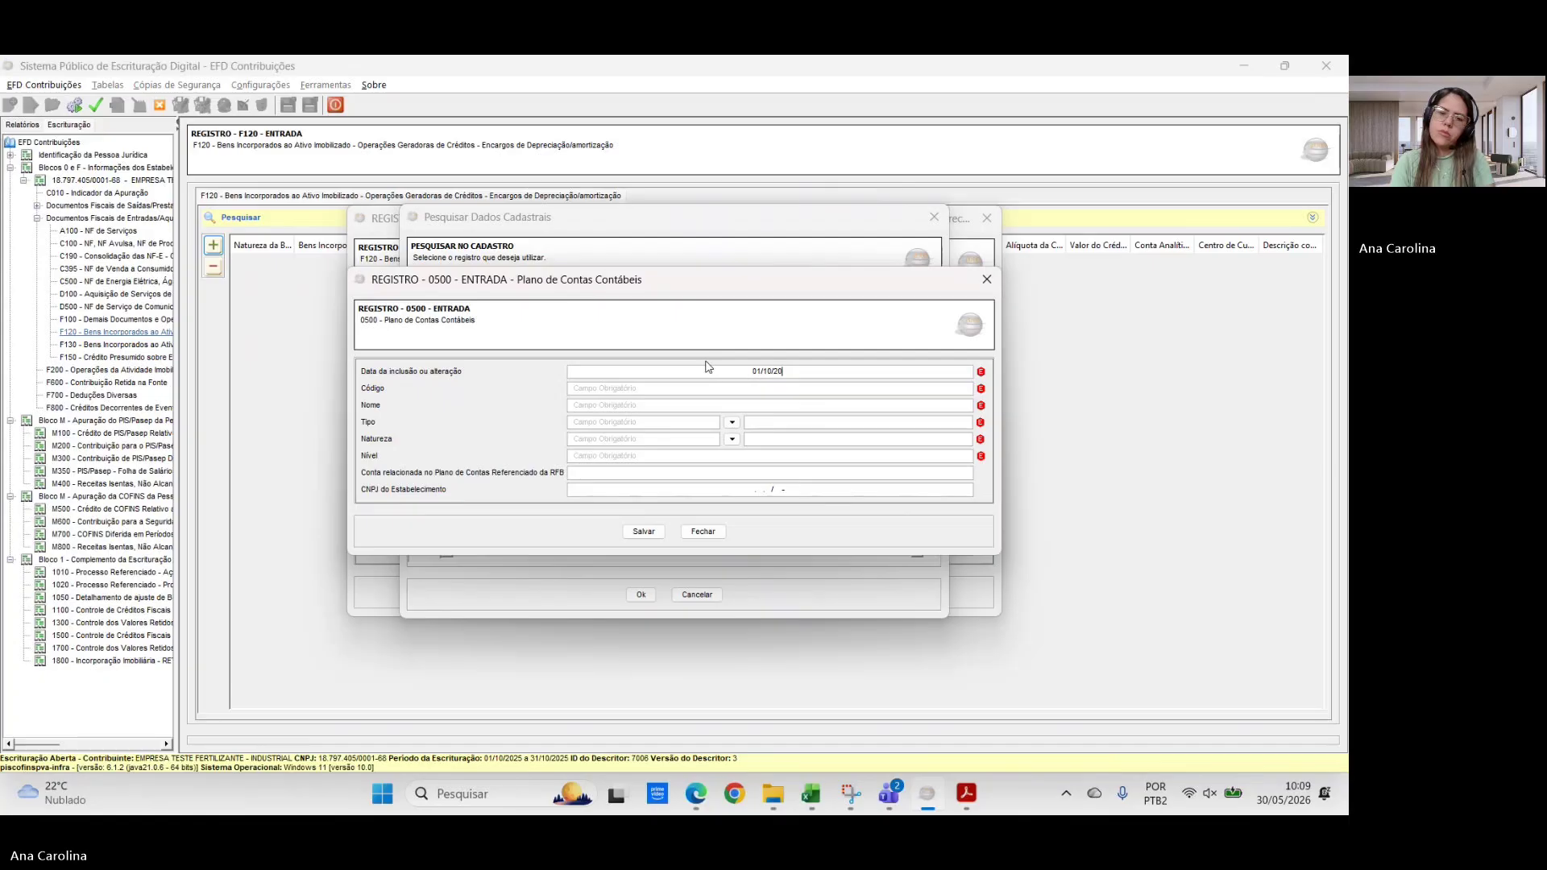
{"action": "type", "text": "25"}
{"action": "key", "text": "Tab"}
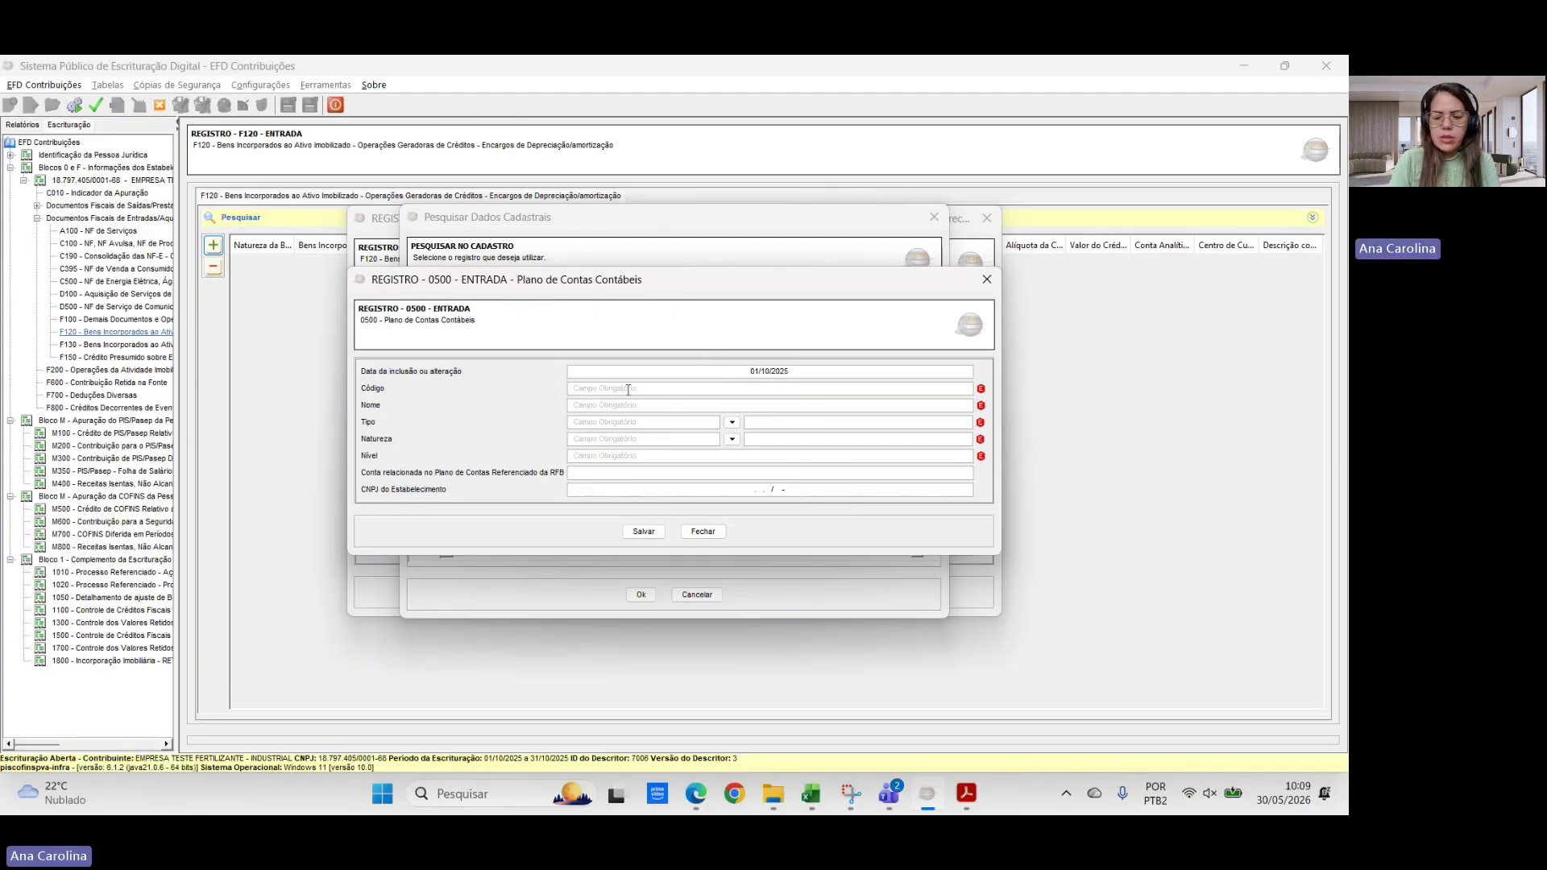
- Give the new ledger account the code 123456 and the name "(-) DEPRECIAÇÃO DE VEICULOS"
{"action": "type", "text": "123456"}
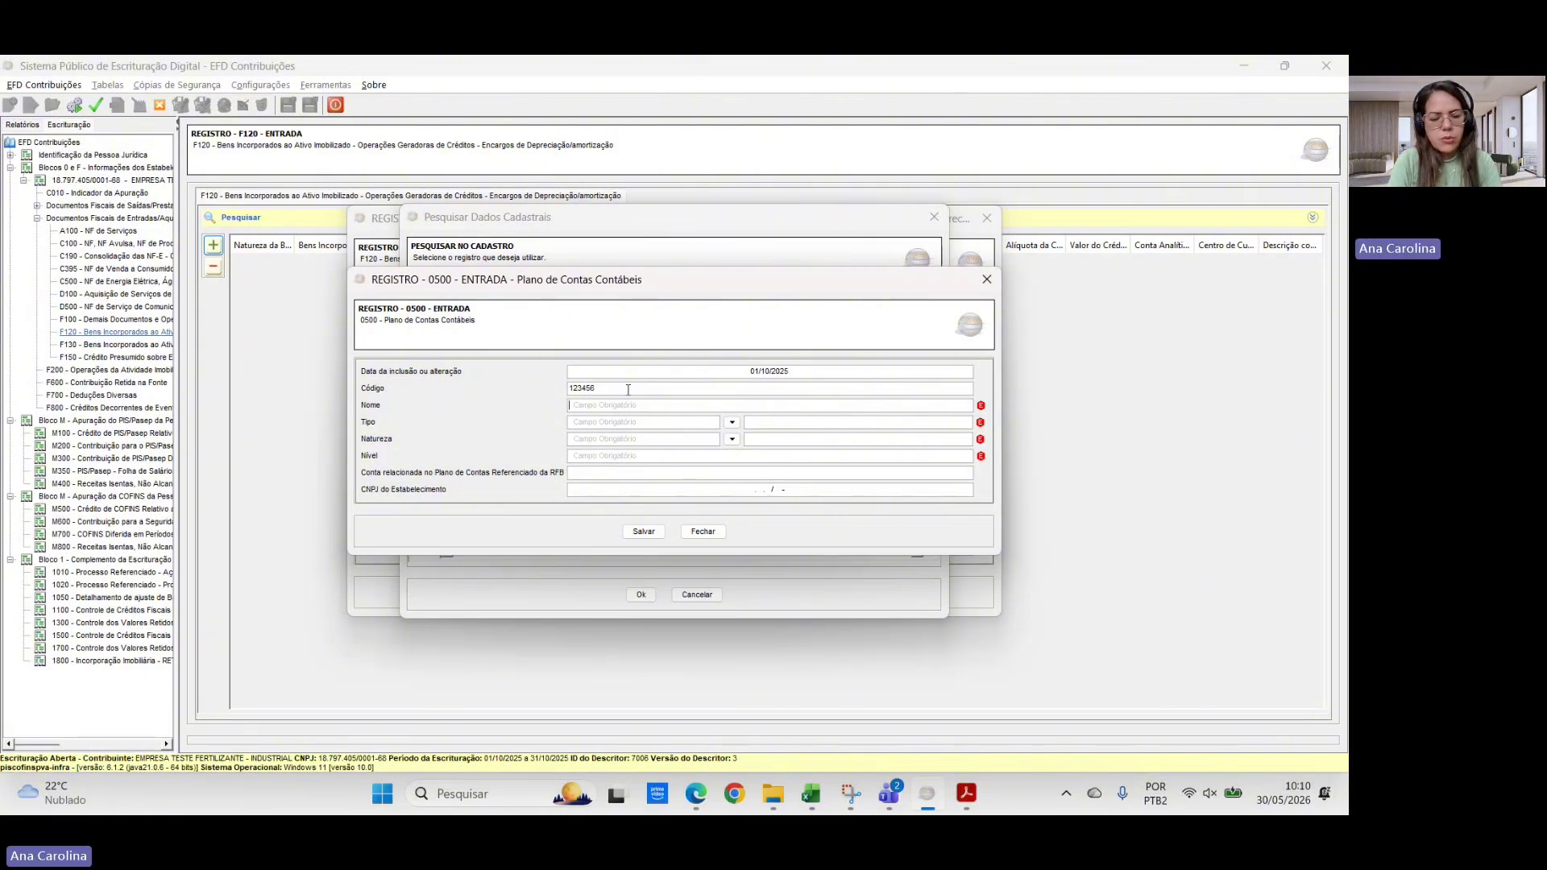
{"action": "type", "text": "De"}
{"action": "key", "text": "BackSpace"}
{"action": "key", "text": "BackSpace"}
{"action": "key", "text": "BackSpace"}
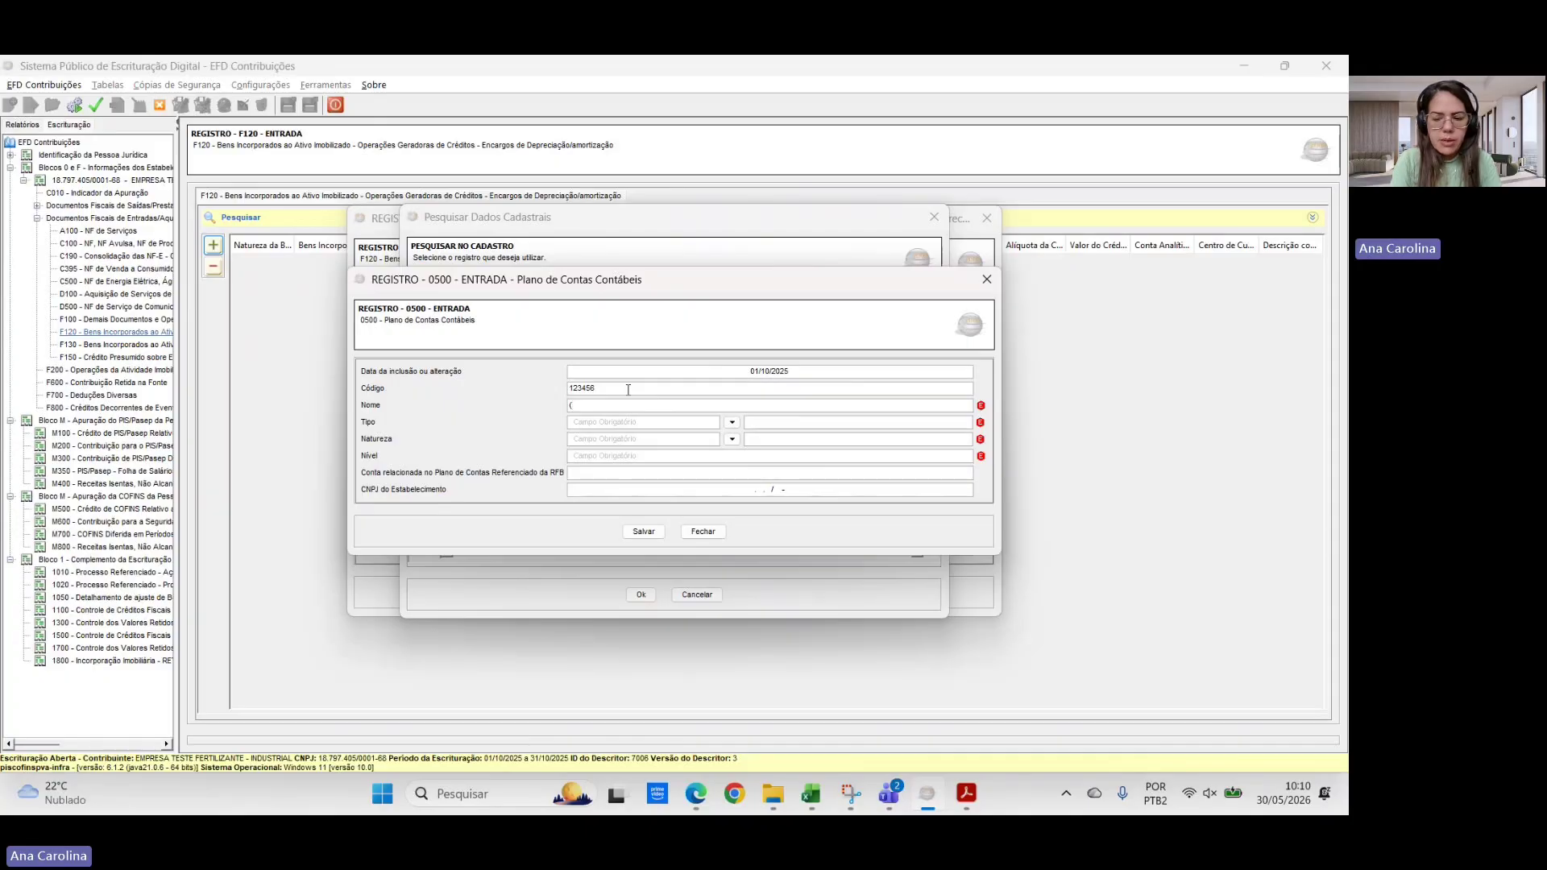
{"action": "type", "text": "(-) "}
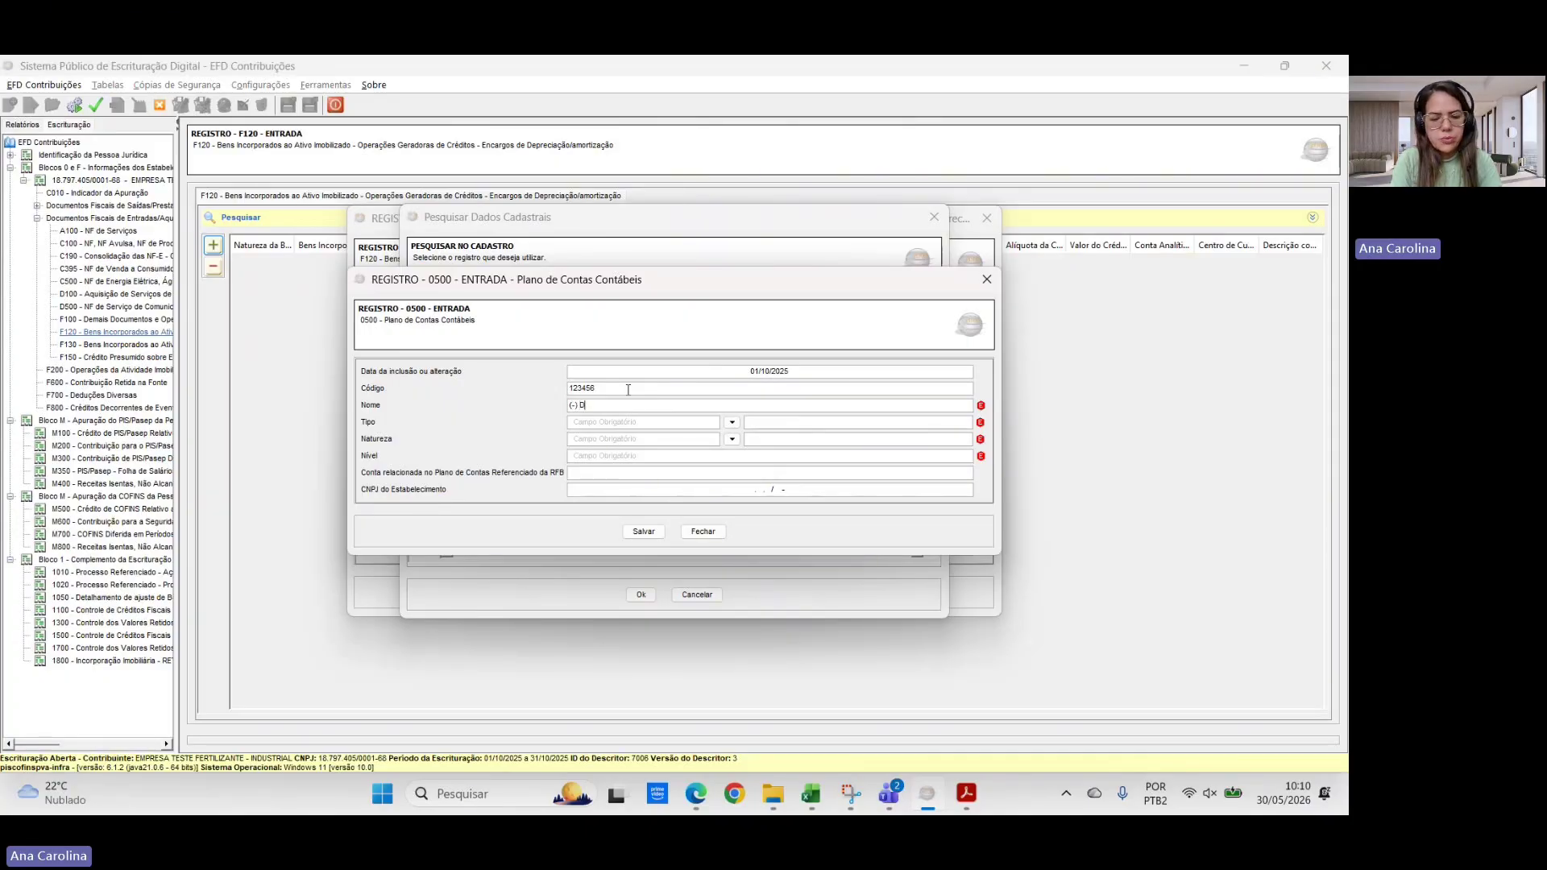
{"action": "type", "text": "DEPREC"}
{"action": "type", "text": "IAÇ"}
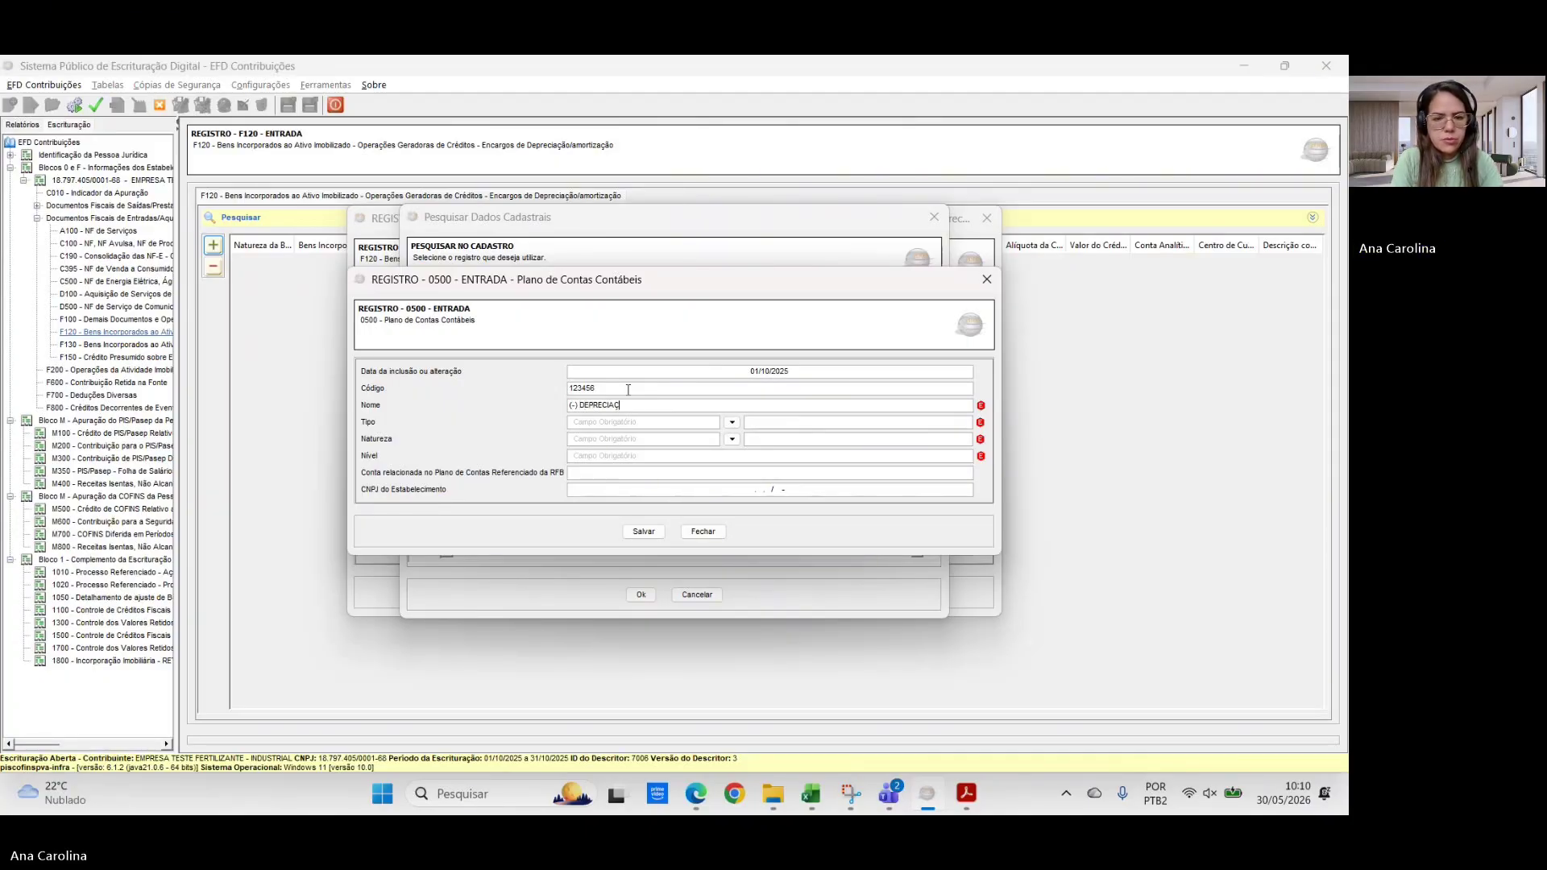
{"action": "type", "text": "ÃO DE VER"}
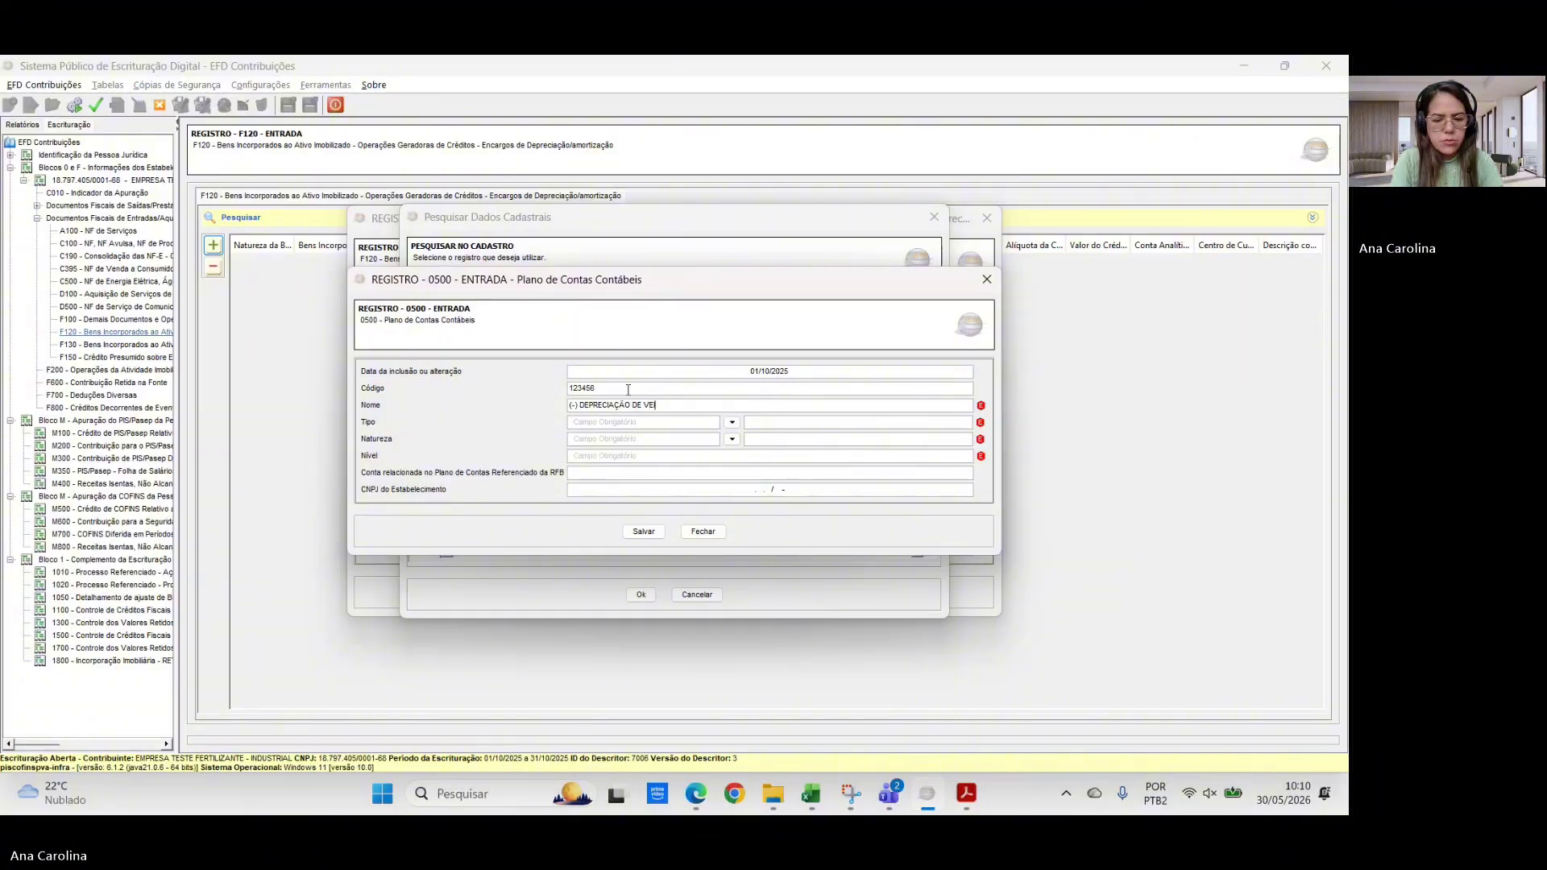
{"action": "type", "text": "CULOS"}
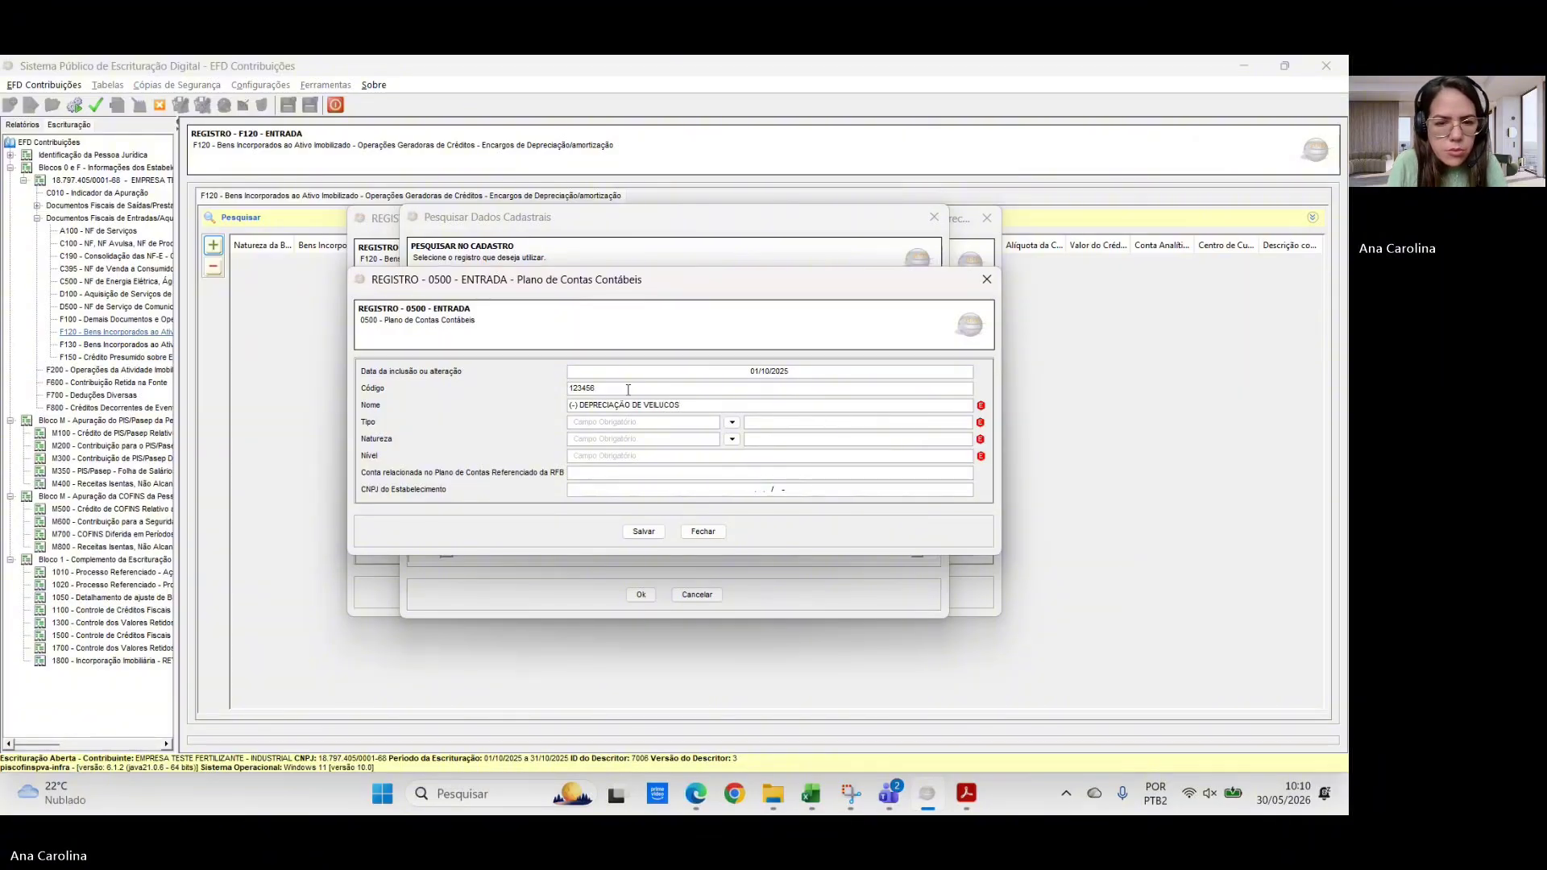
{"action": "key", "text": "BackSpace"}
{"action": "key", "text": "BackSpace"}
{"action": "key", "text": "BackSpace"}
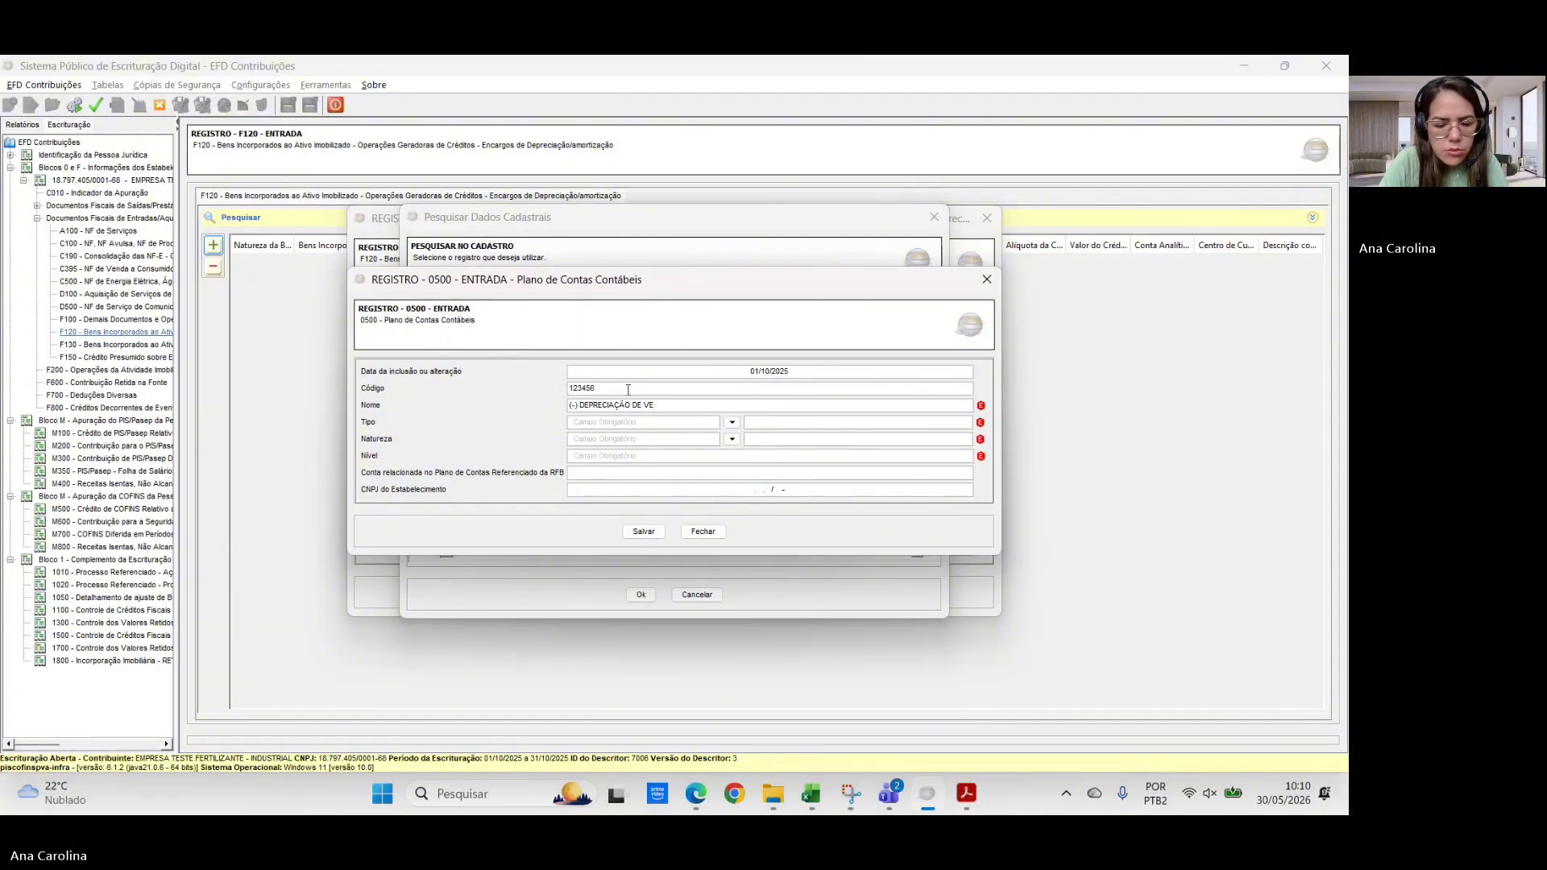
{"action": "type", "text": "ICULOS"}
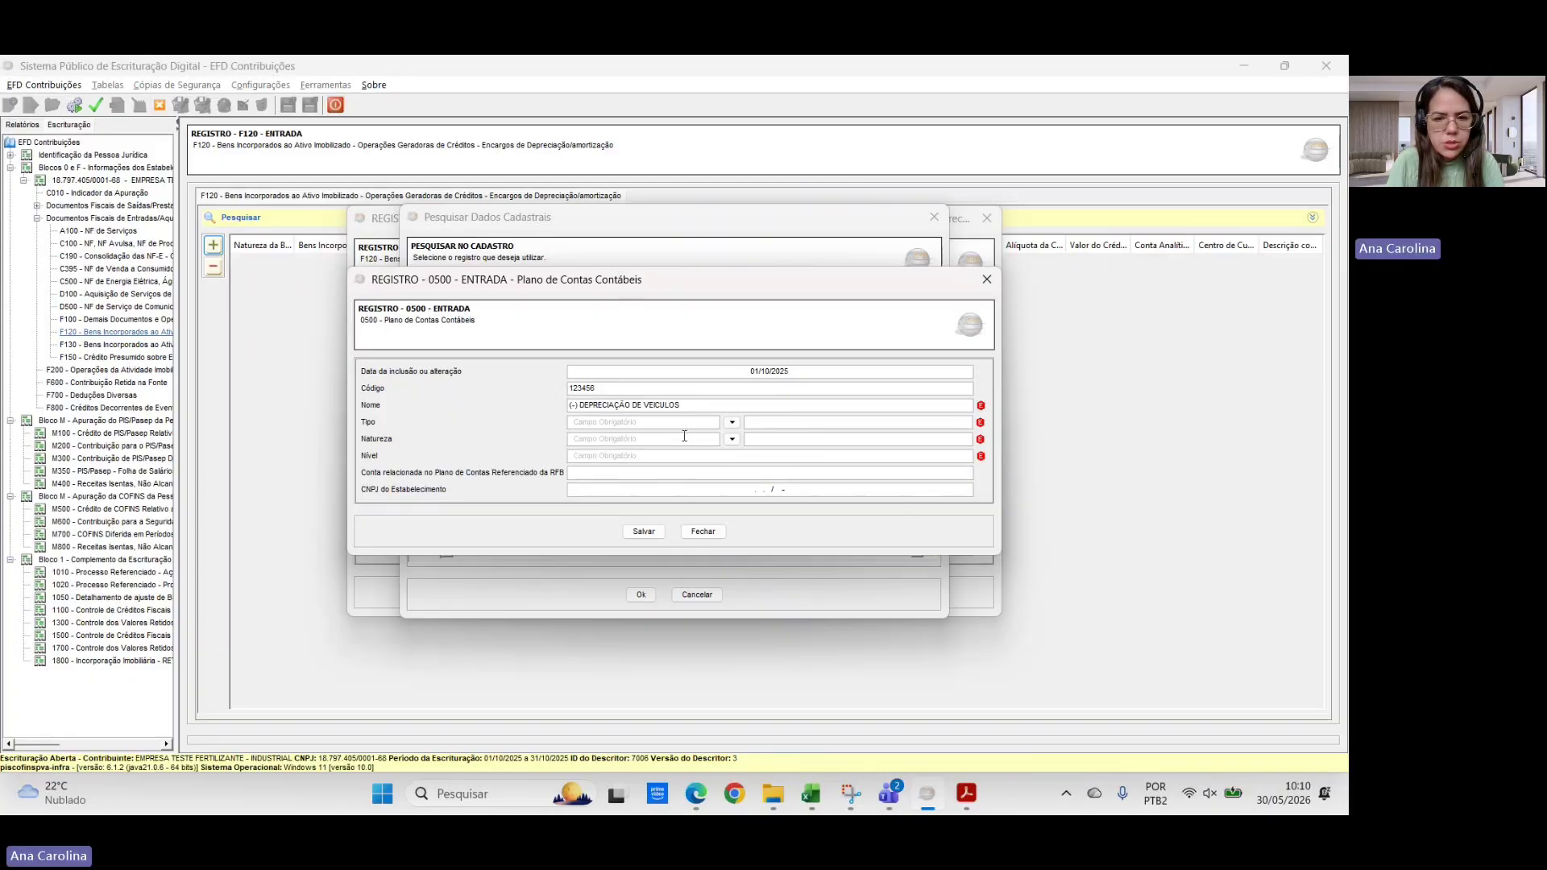
- Set the ledger account's type to A - Analítica (conta), its nature to 01 - Contas de ativo and its level to 5
{"action": "left_click", "coordinate": [732, 422]}
{"action": "left_click", "coordinate": [751, 474]}
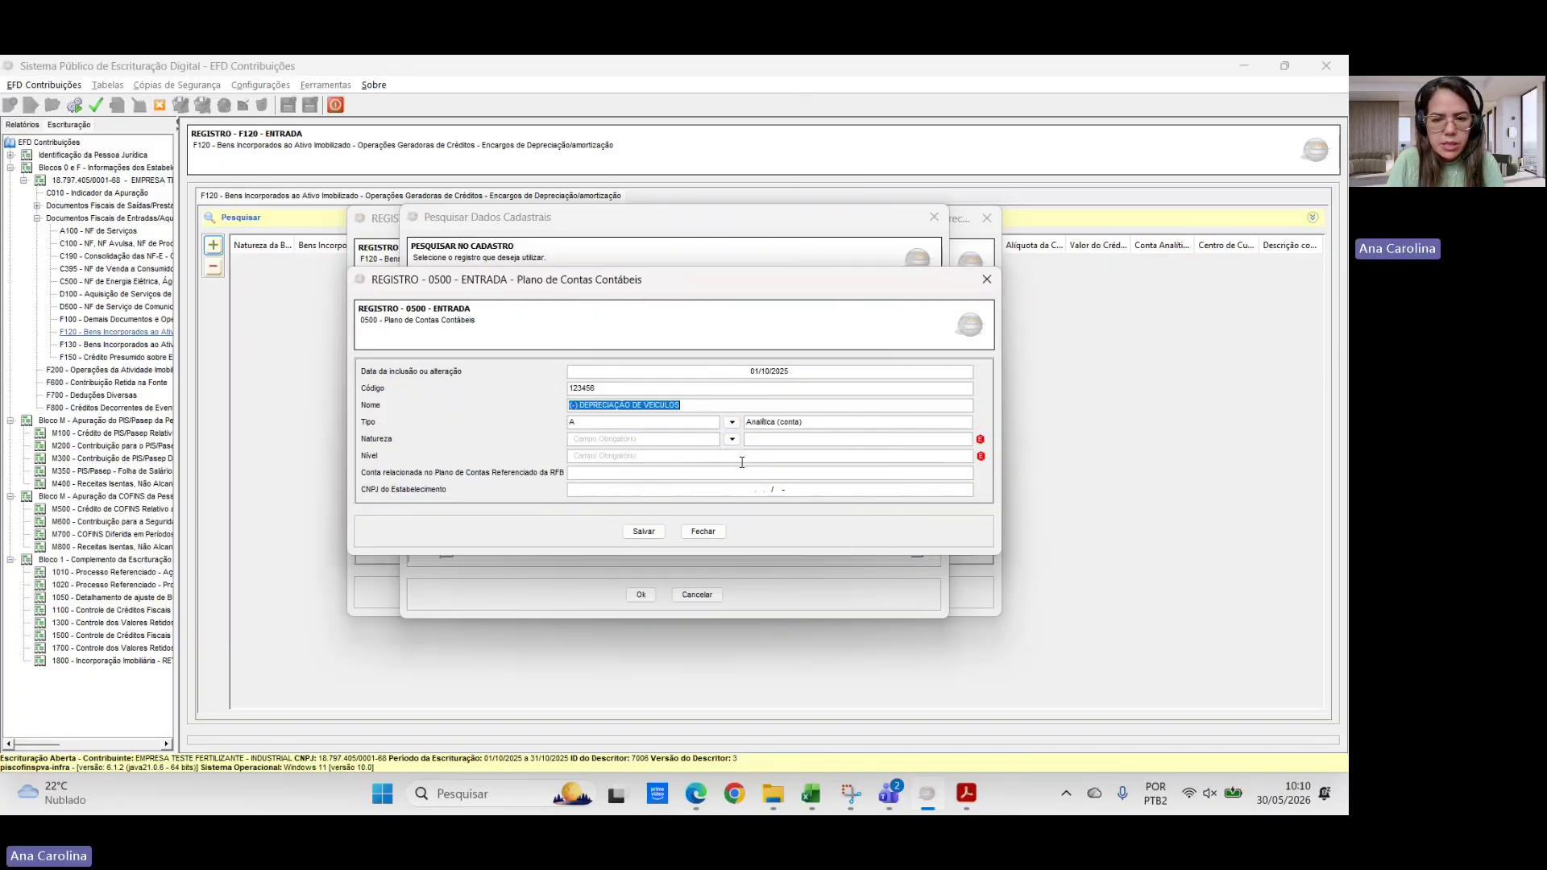
{"action": "left_click", "coordinate": [732, 439]}
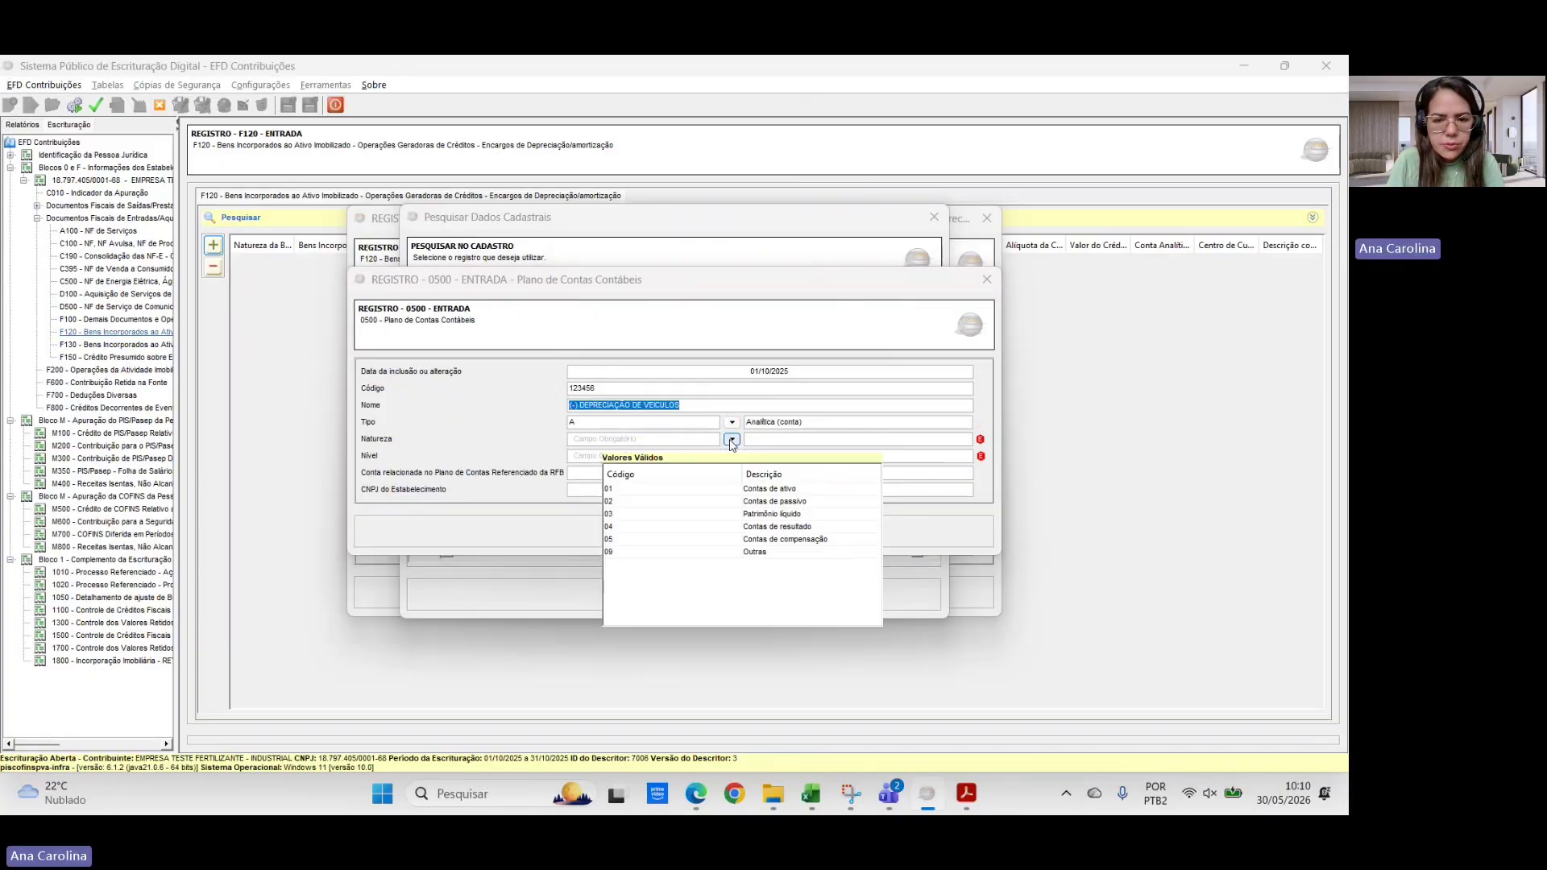
{"action": "left_click", "coordinate": [772, 490]}
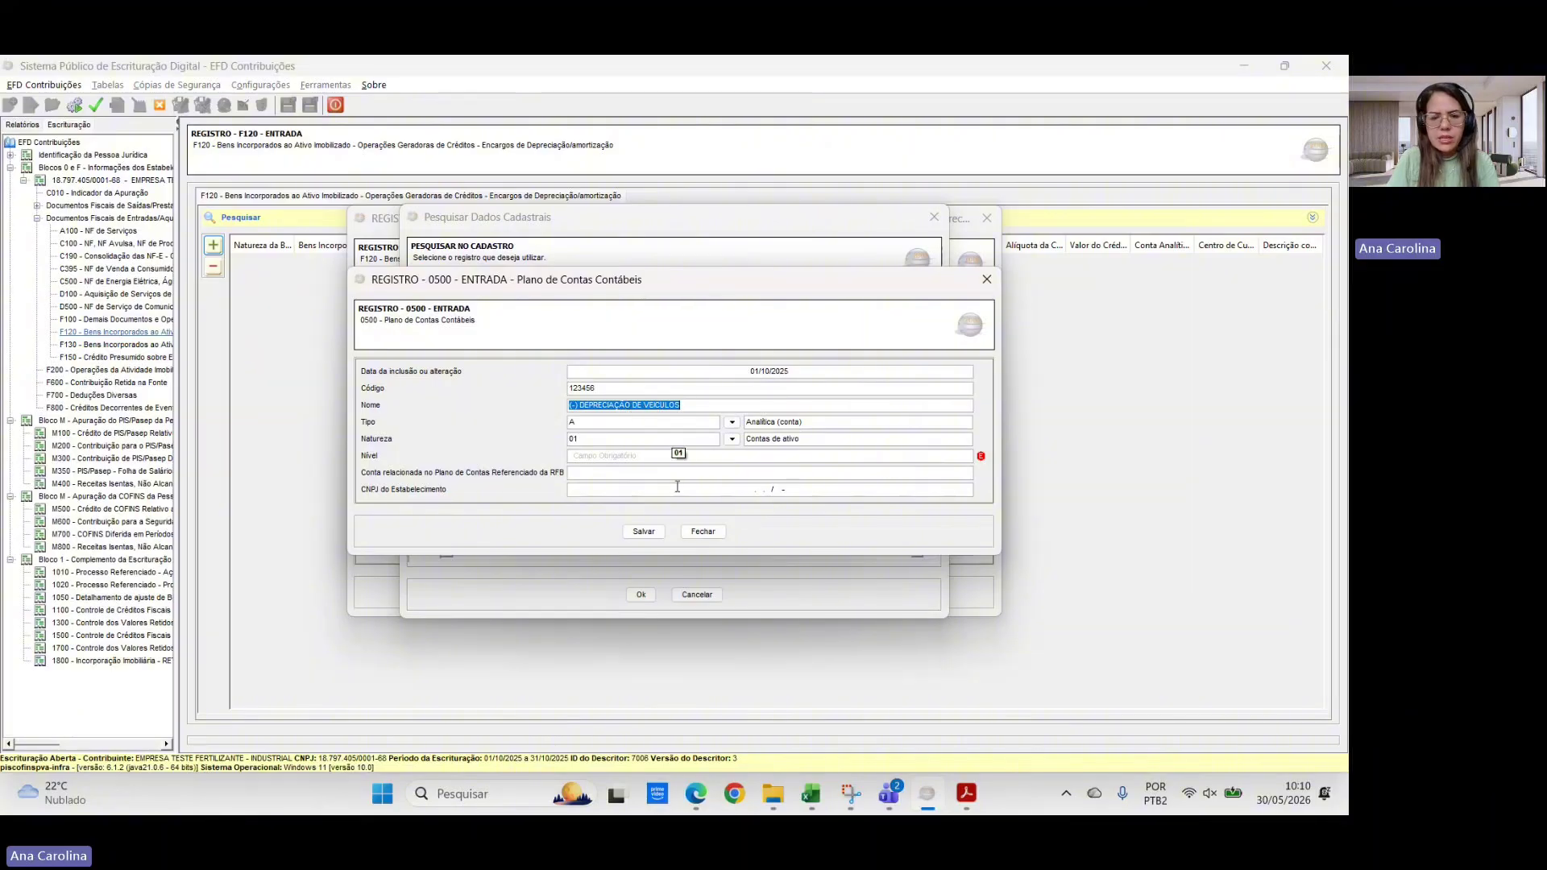
{"action": "left_click", "coordinate": [735, 458]}
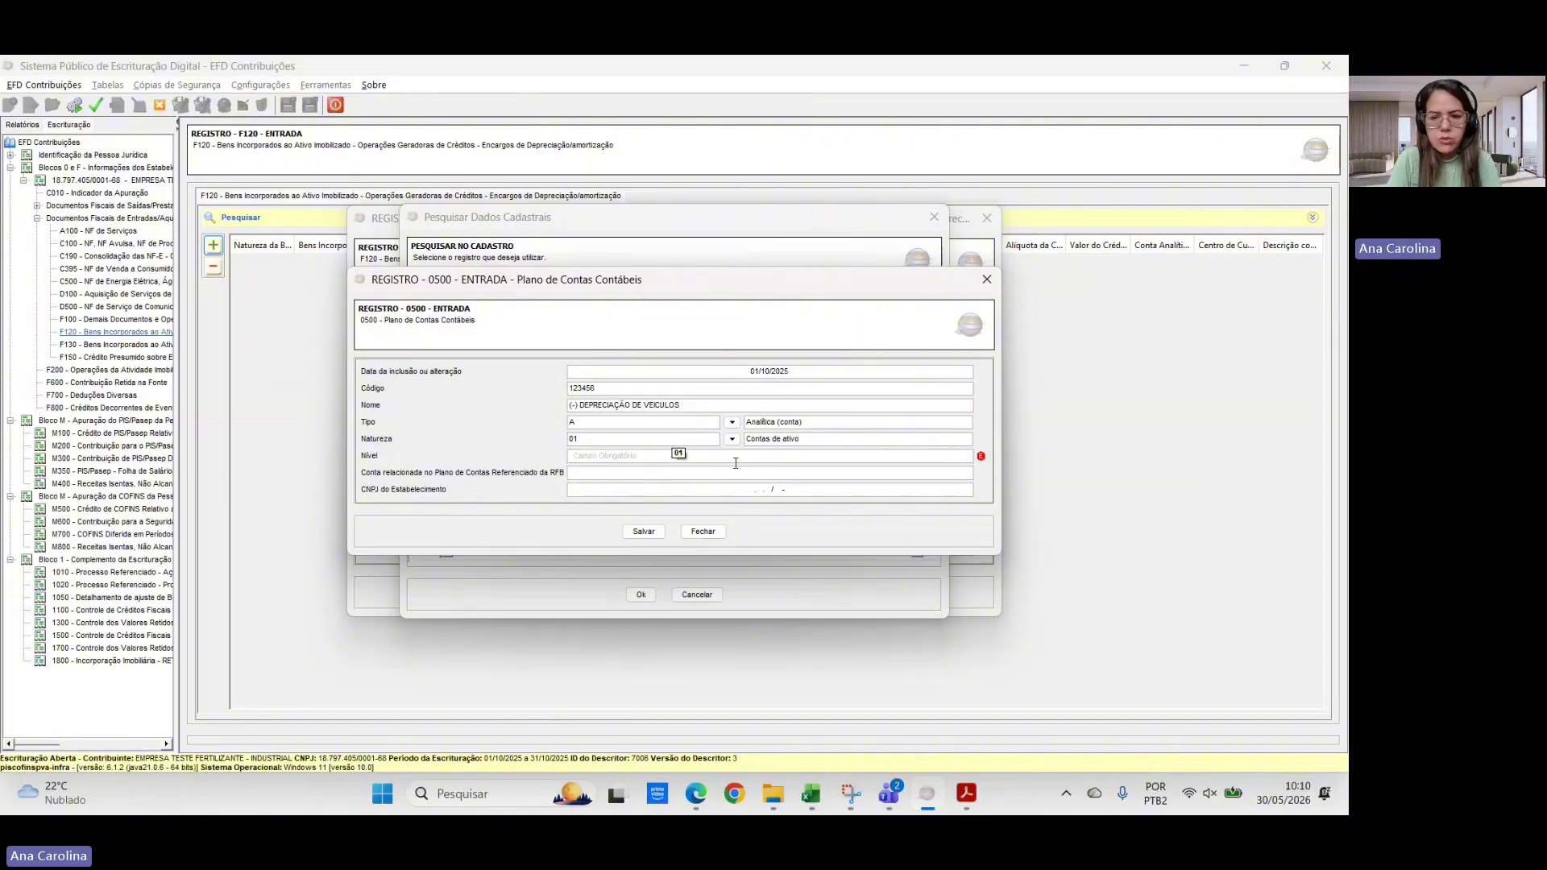
{"action": "type", "text": "5"}
- Save the new ledger account, assign it to the F120 vehicle depreciation record and save that record
{"action": "left_click", "coordinate": [644, 533]}
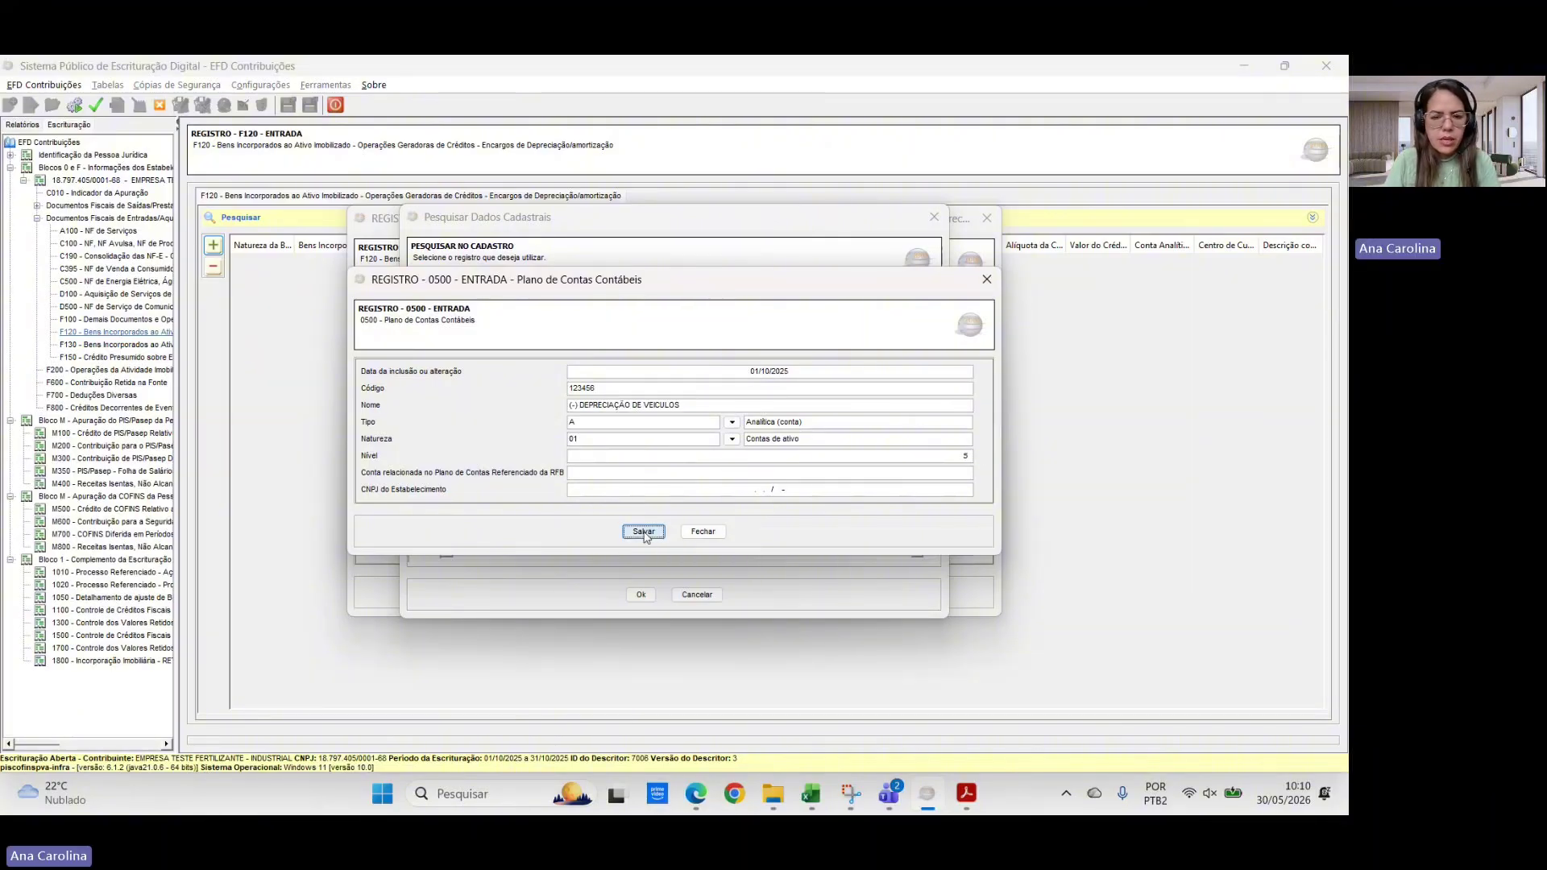
{"action": "left_click", "coordinate": [641, 595]}
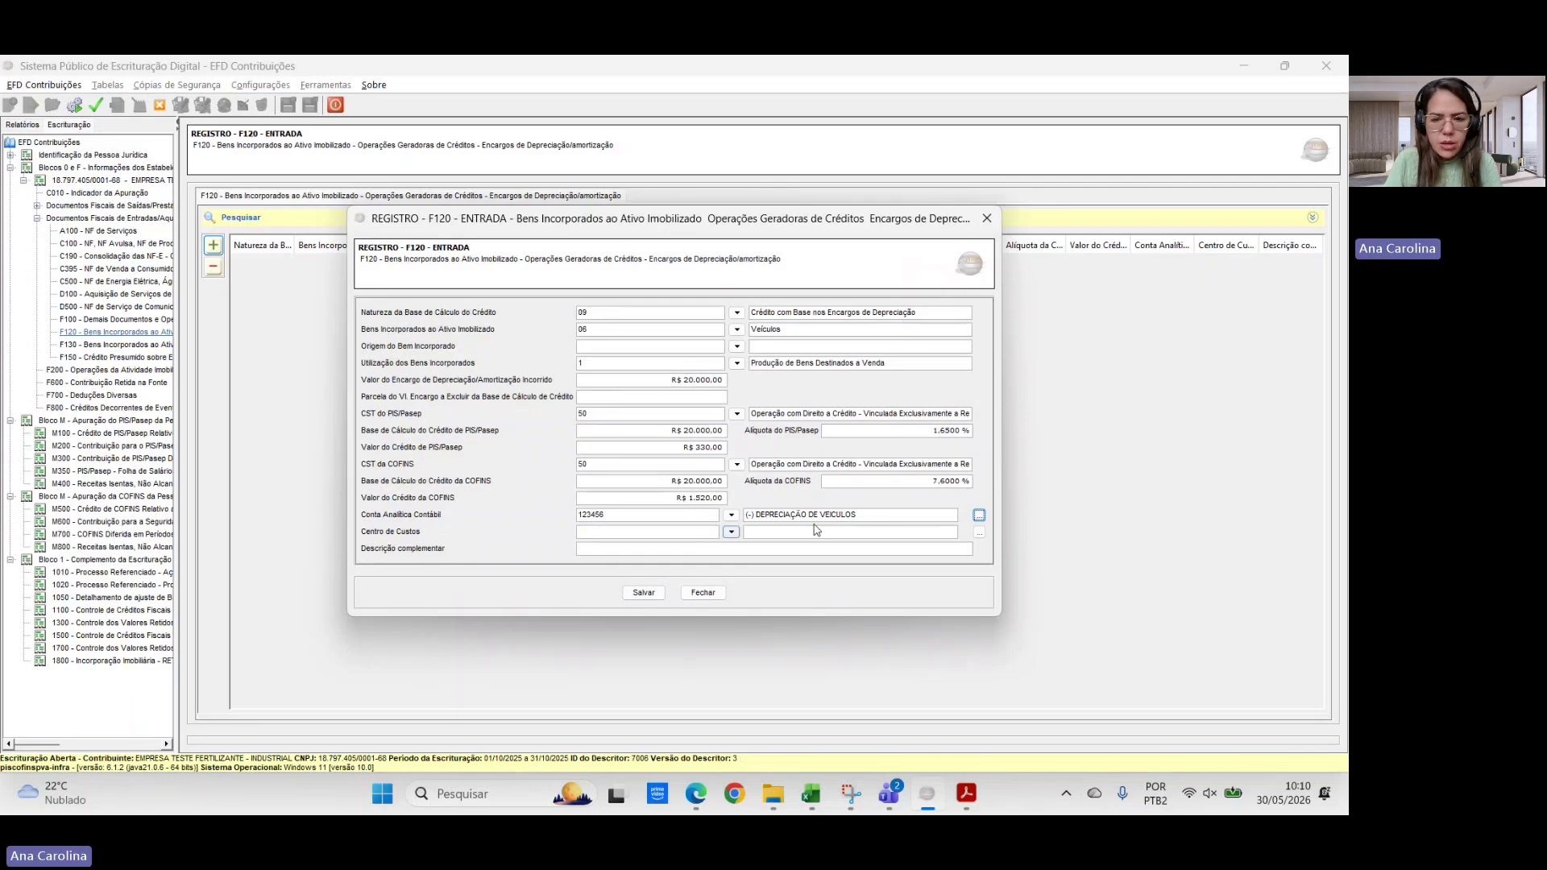
{"action": "left_click", "coordinate": [644, 594]}
- Add another F120 record with credit base nature 09 - Crédito com Base nos Encargos de Depreciação
{"action": "left_click", "coordinate": [213, 247]}
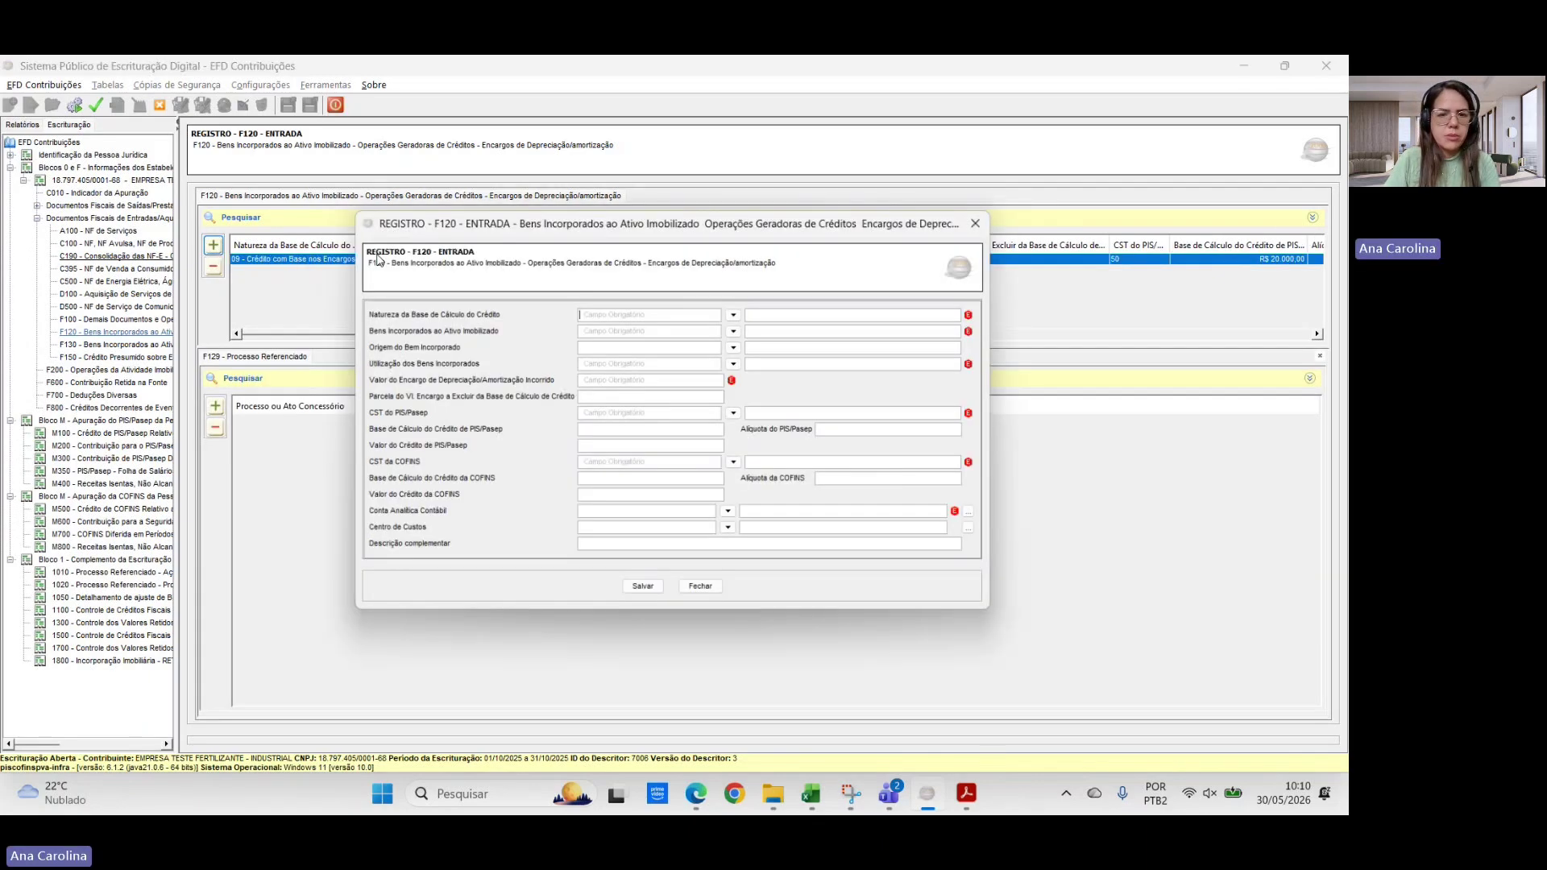
{"action": "left_click", "coordinate": [736, 313]}
{"action": "left_click", "coordinate": [798, 384]}
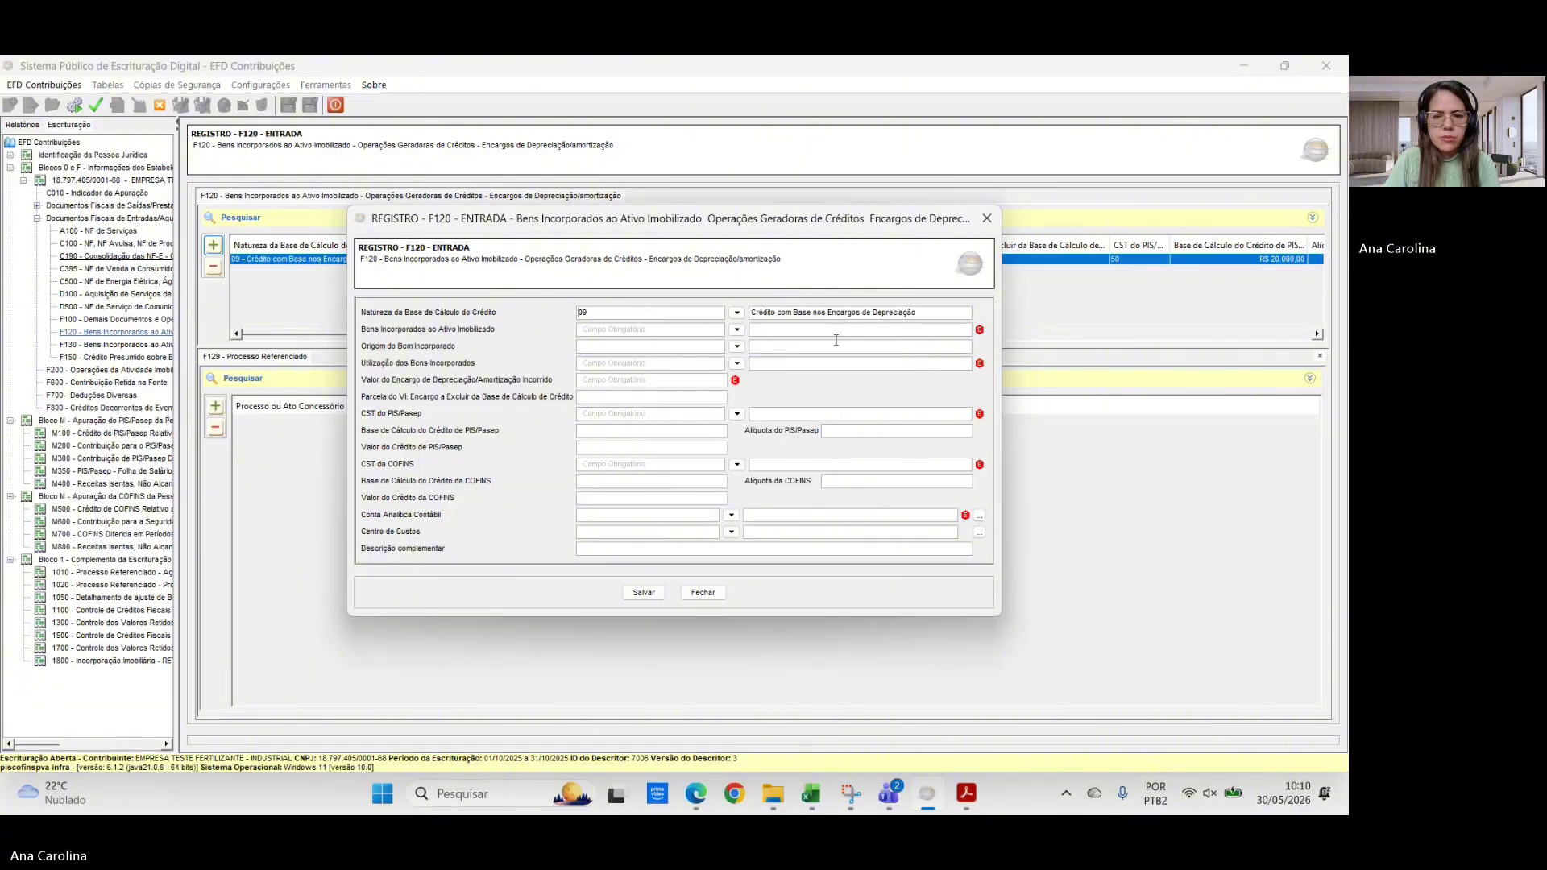
- Consult the depreciation accounts in the activity document and set the new F120 record's incorporated asset to 04 - Máquinas
{"action": "left_click", "coordinate": [737, 330]}
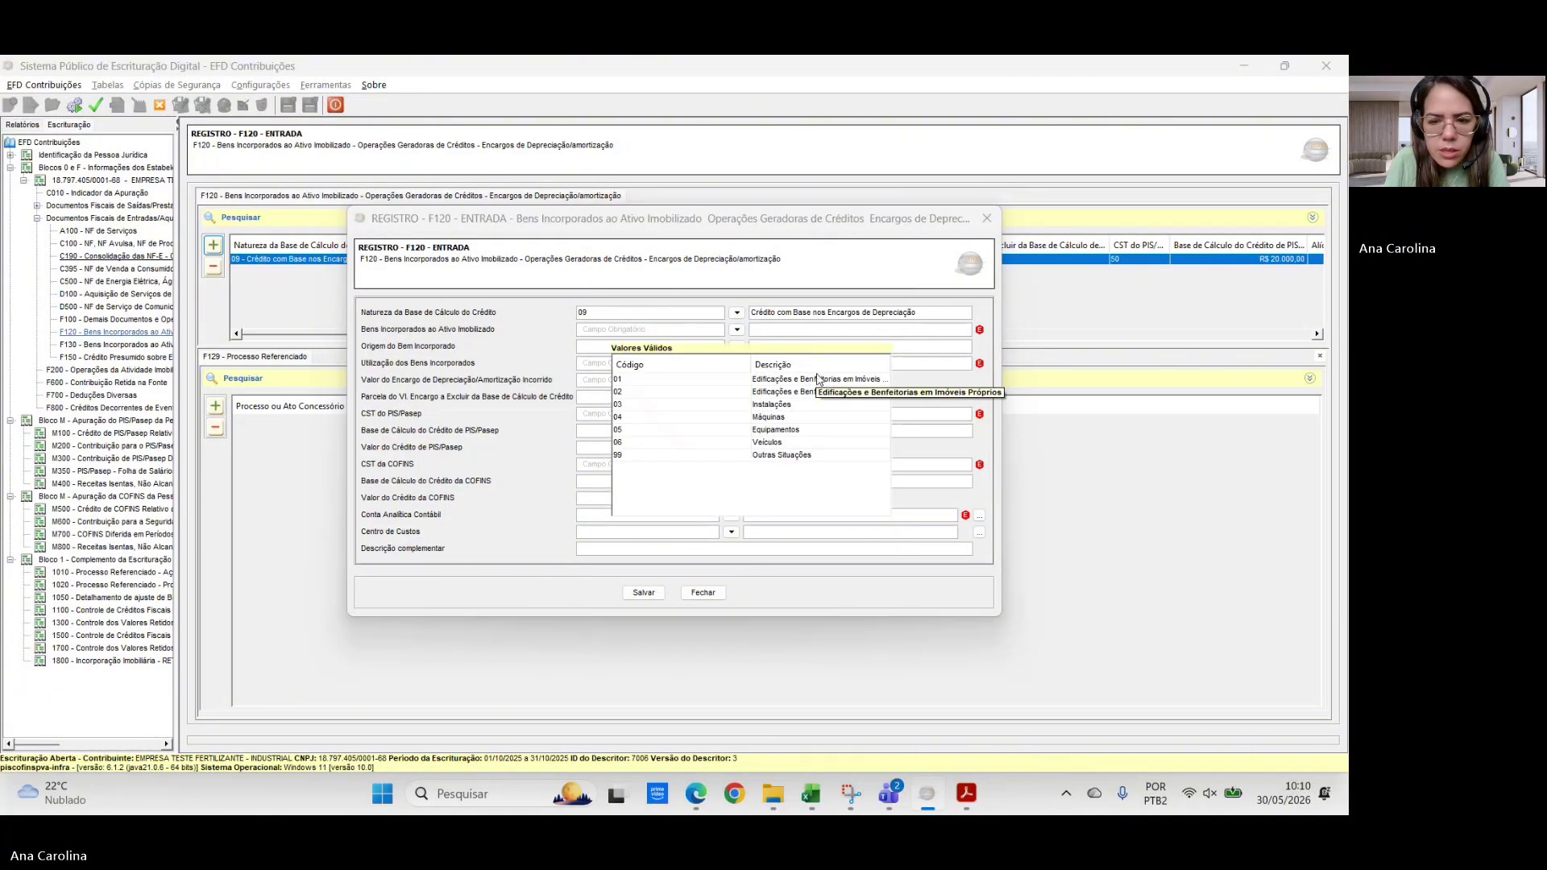
{"action": "key", "text": "alt+Tab"}
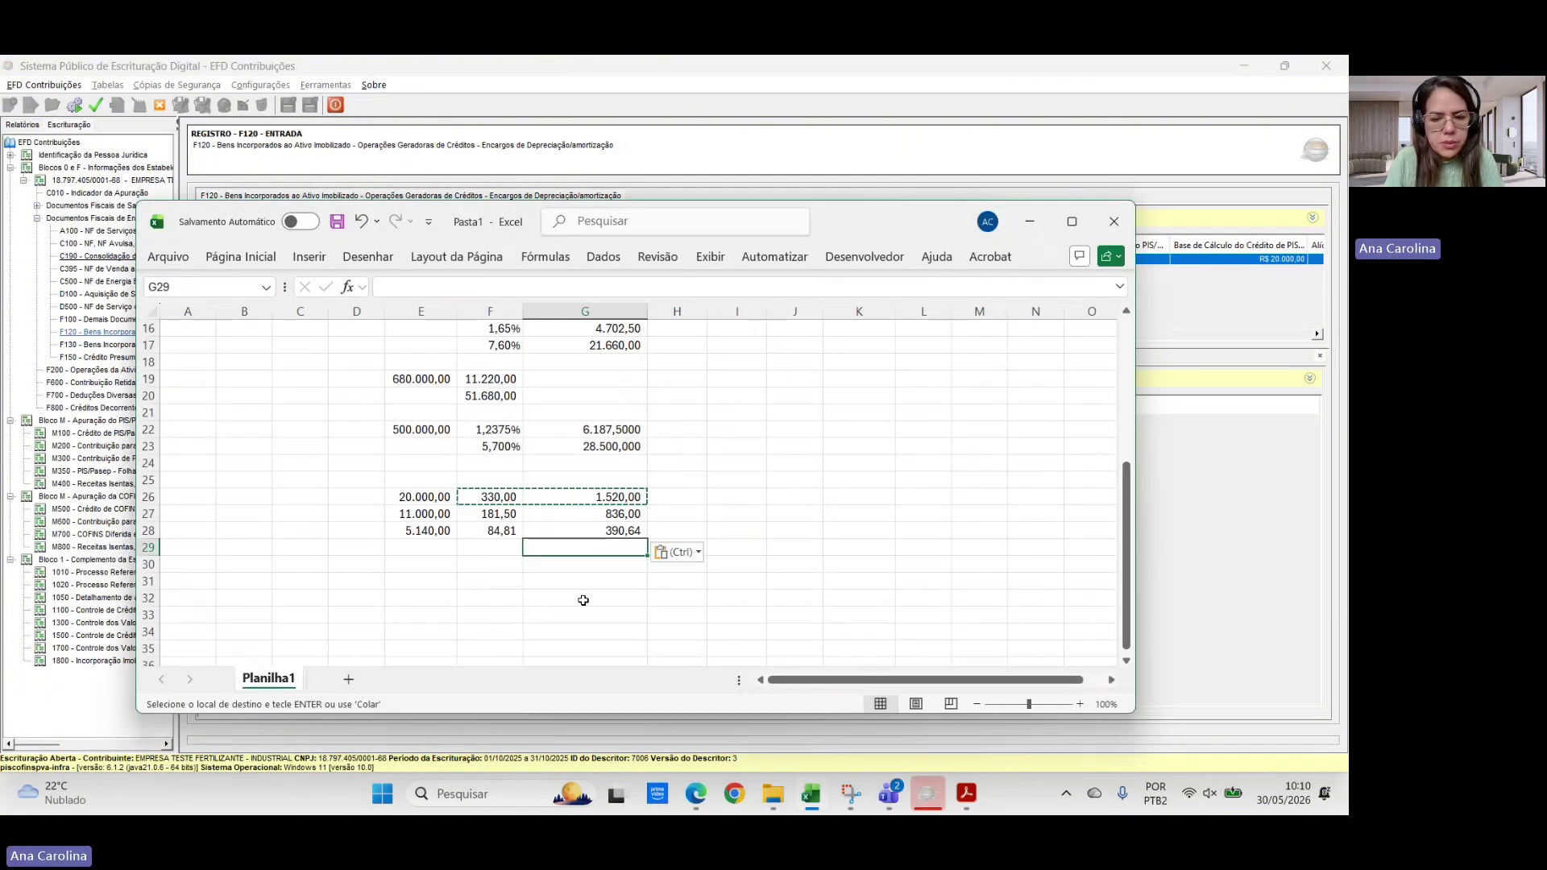
{"action": "key", "text": "alt+Tab"}
{"action": "key", "text": "alt+Tab"}
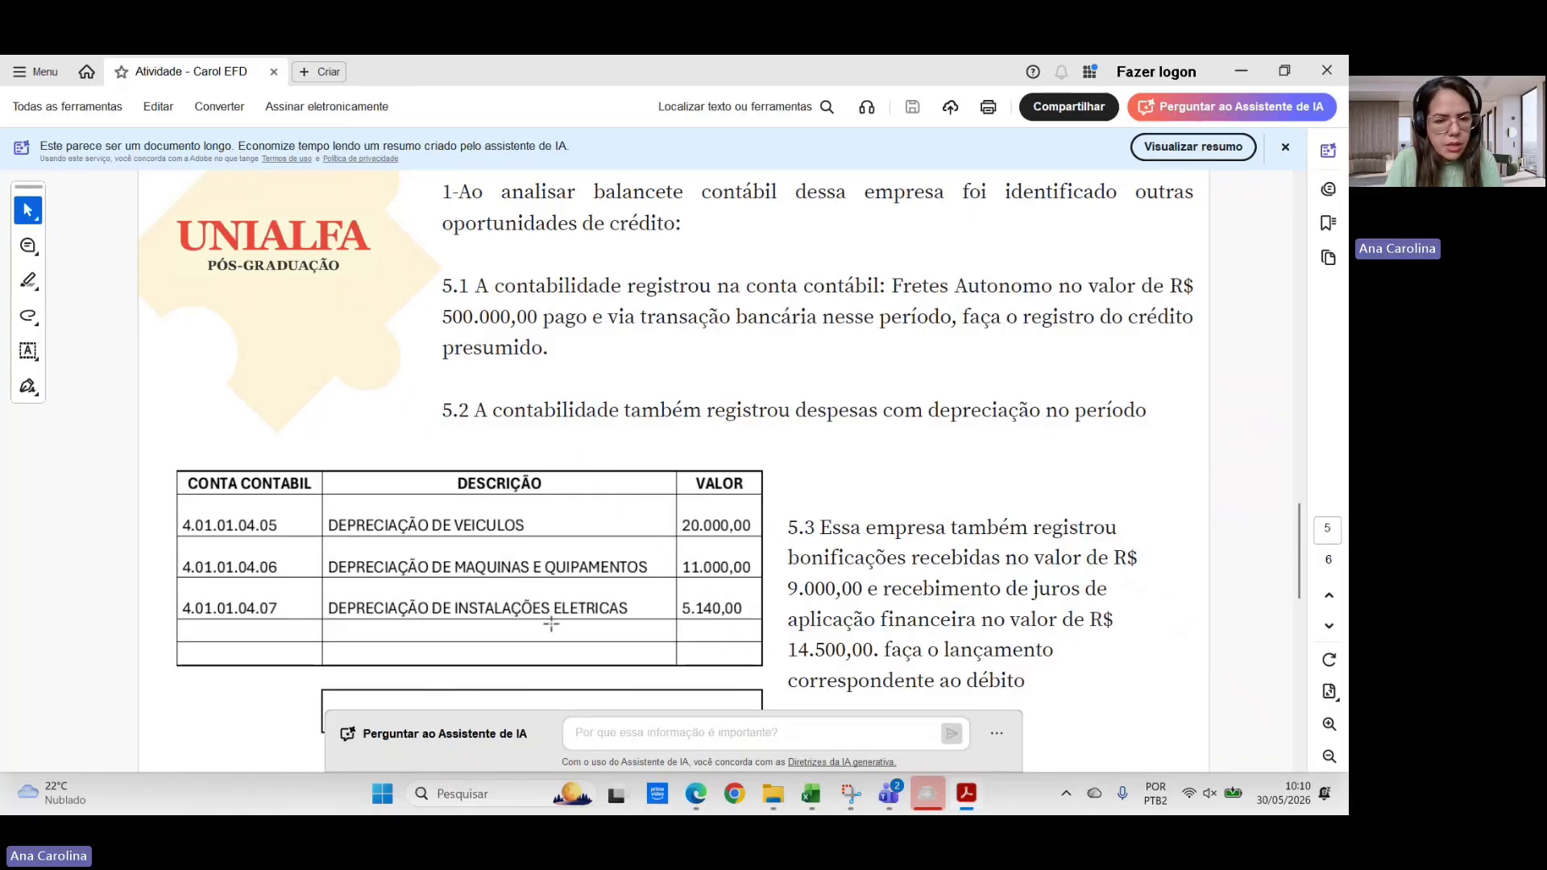
{"action": "key", "text": "alt+Tab"}
{"action": "left_click", "coordinate": [737, 329]}
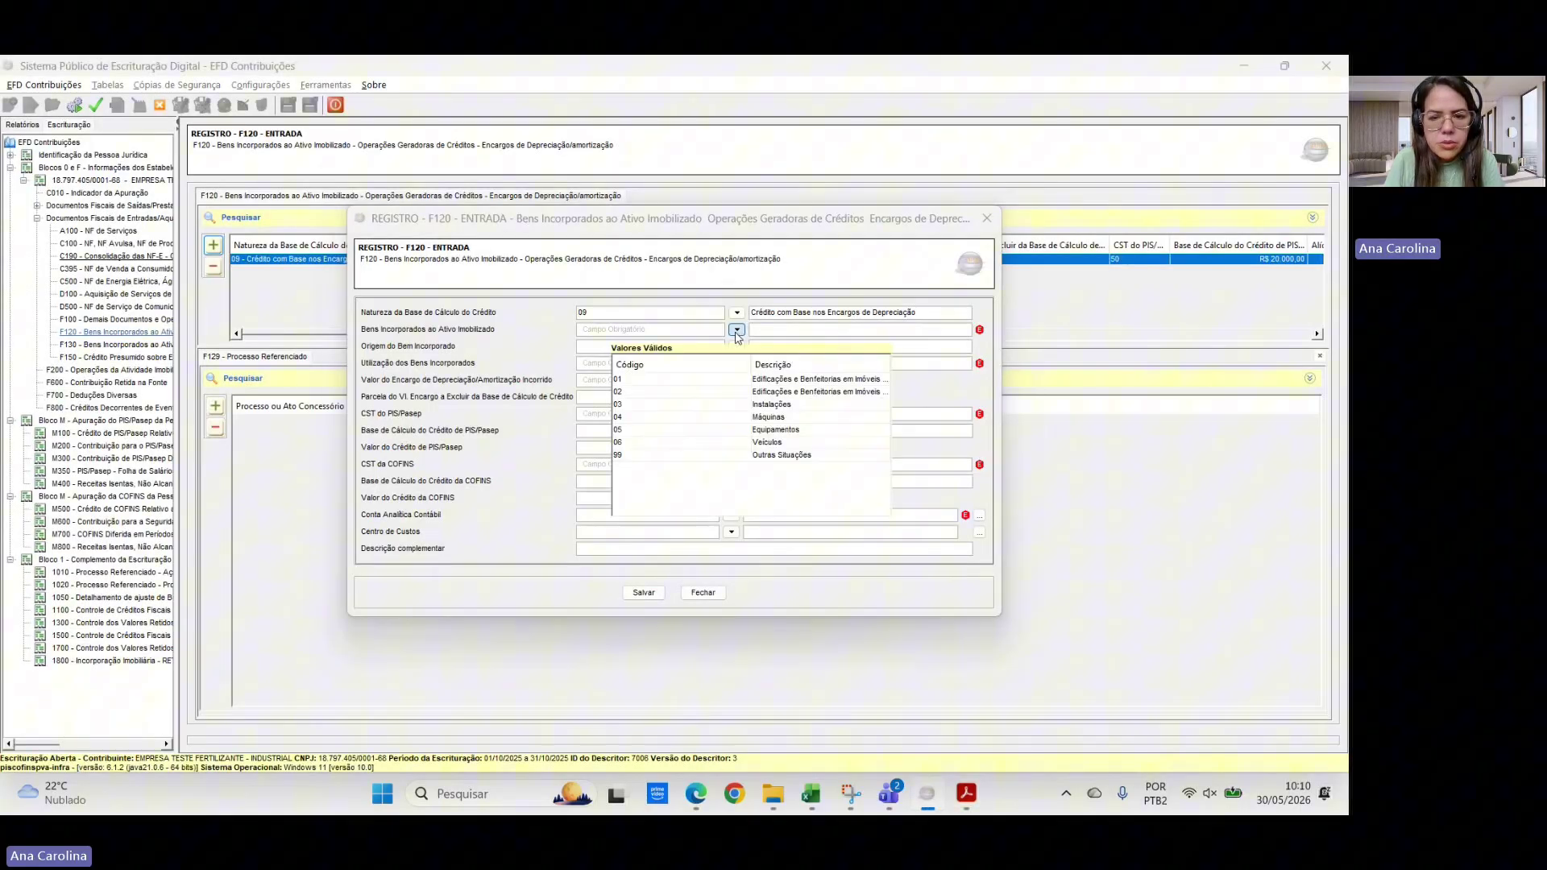
{"action": "left_click", "coordinate": [767, 418]}
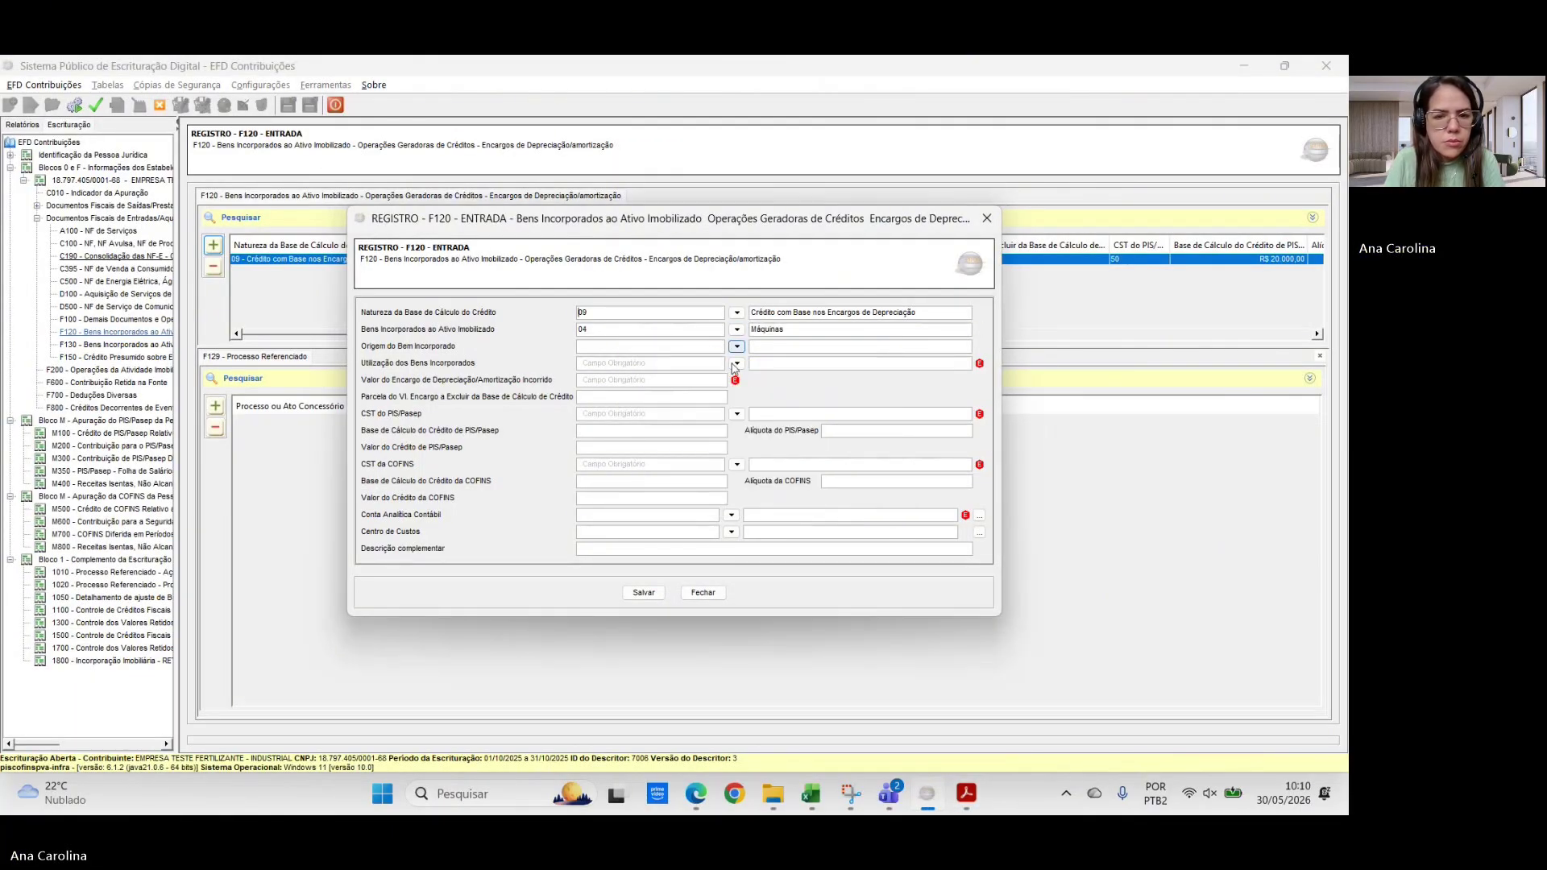
- Leave the asset's origin blank and set its use to 1 - Produção de Bens Destinados a Venda
{"action": "left_click", "coordinate": [737, 348]}
{"action": "left_click", "coordinate": [859, 331]}
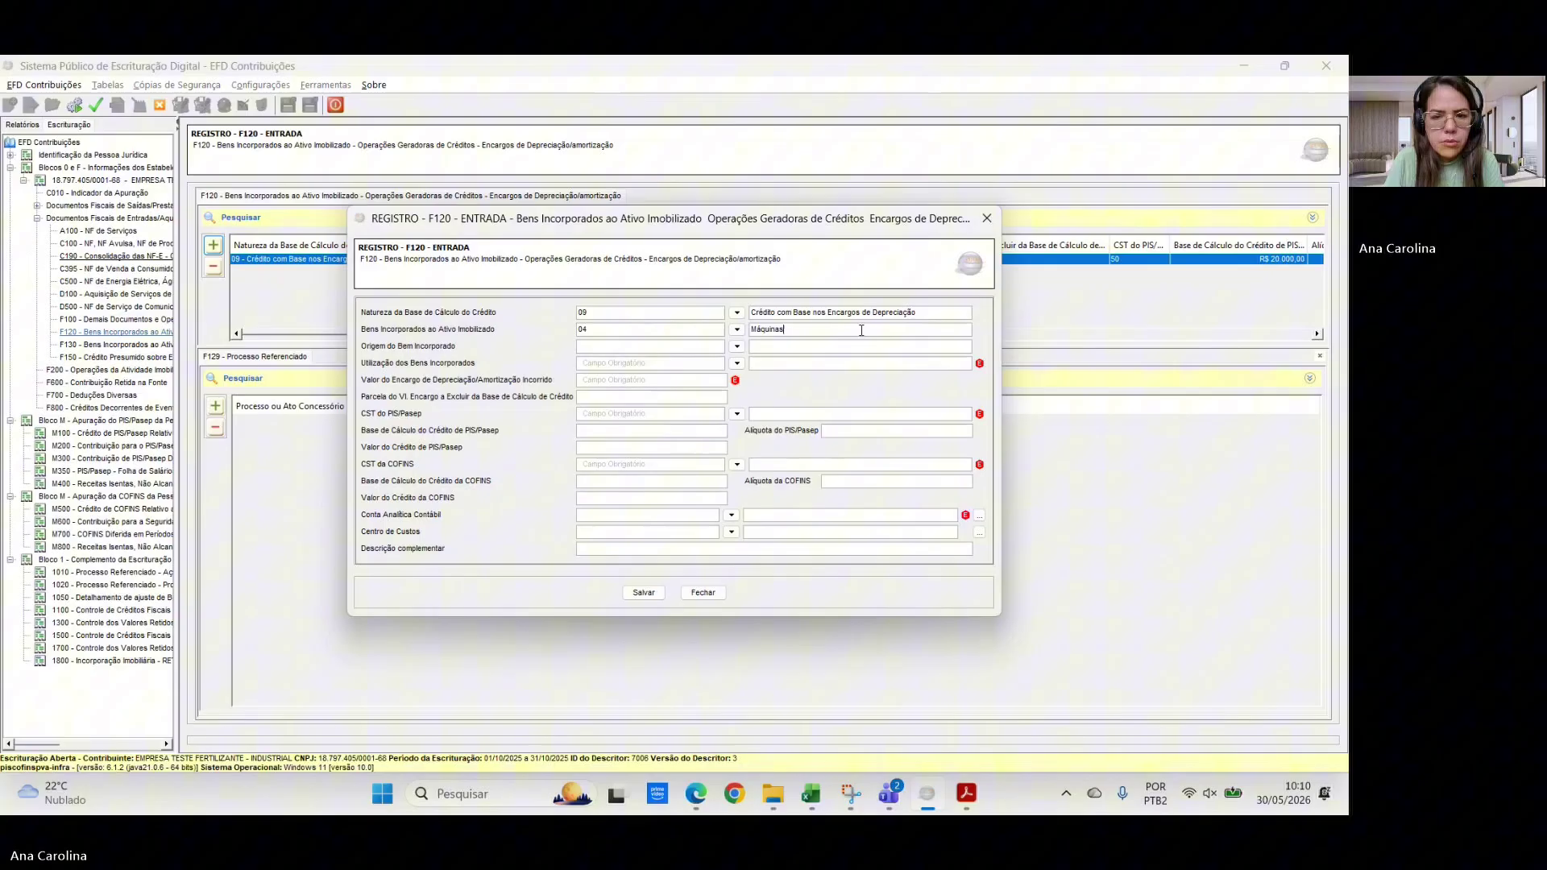
{"action": "left_click", "coordinate": [736, 364]}
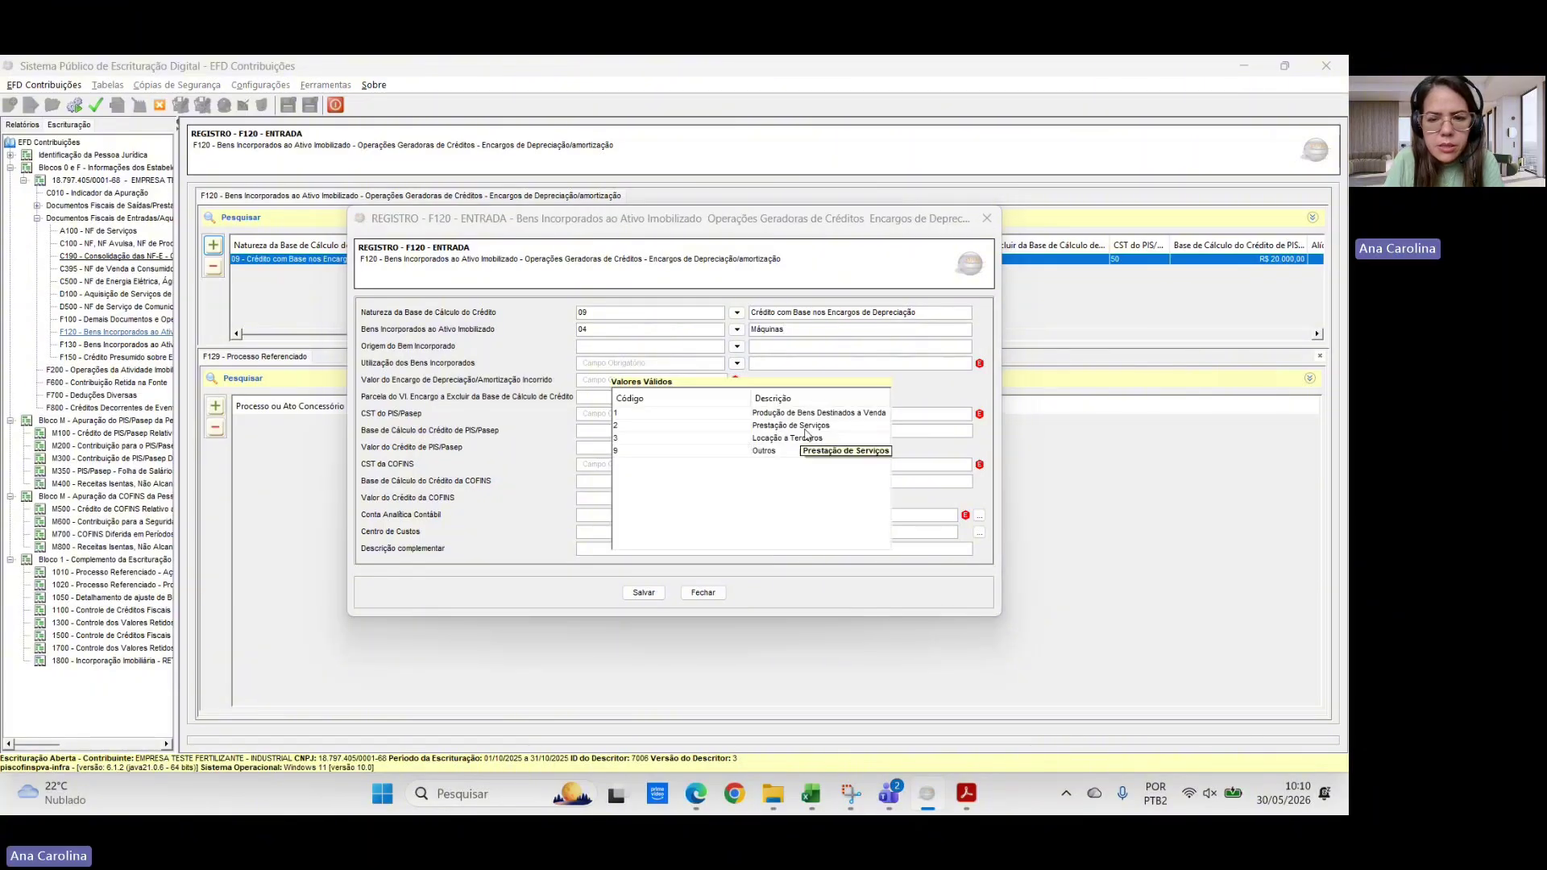
{"action": "left_click", "coordinate": [826, 414]}
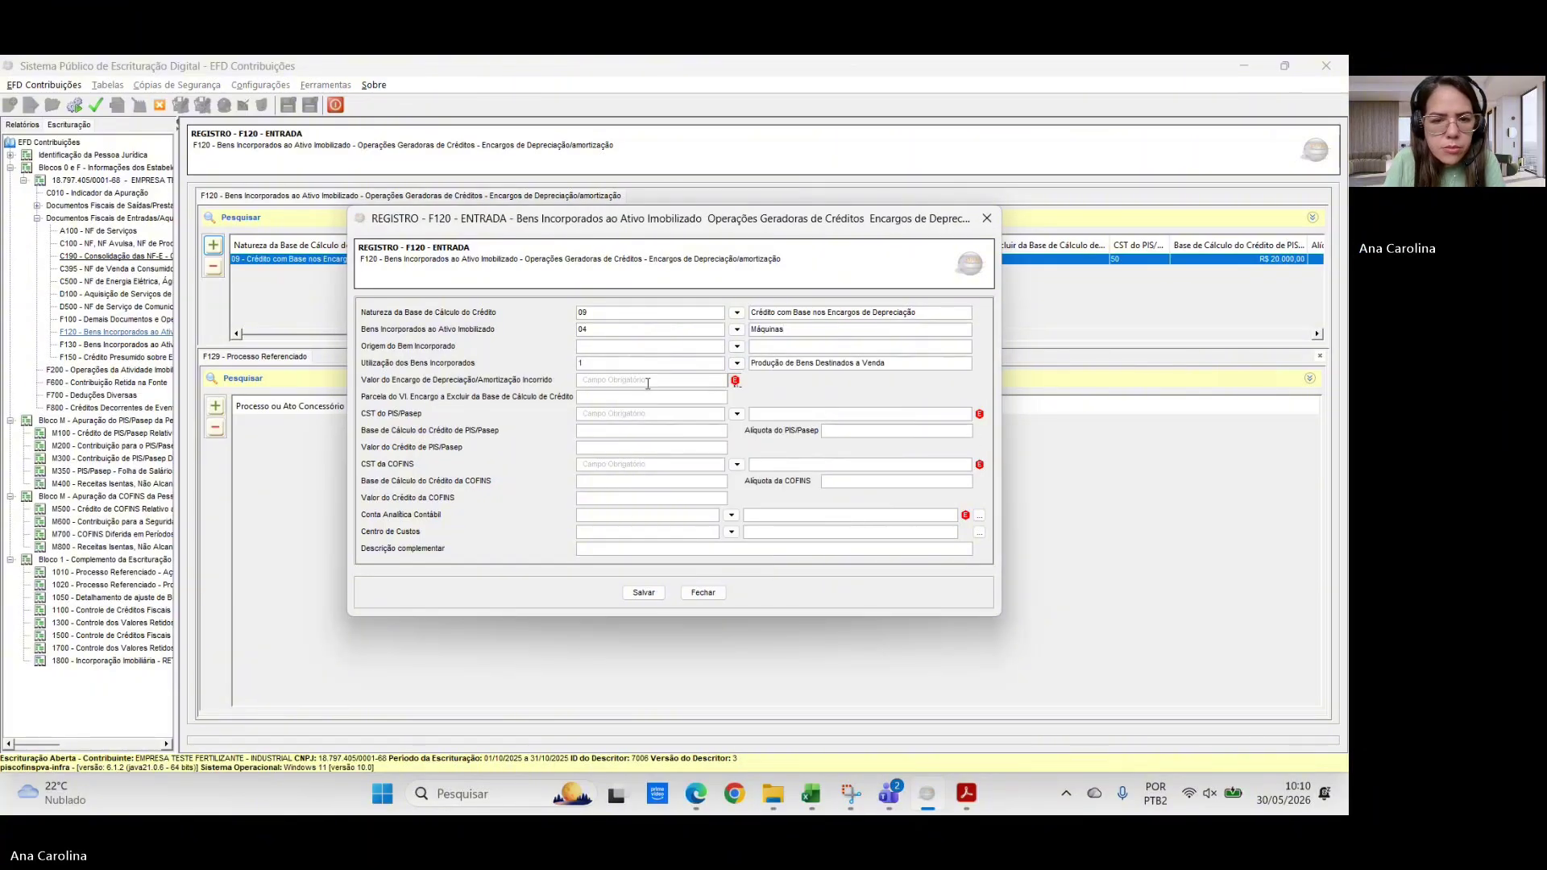
- Look up the machine depreciation in the activity document and set the incurred depreciation charge to R$ 11.000,00
{"action": "key", "text": "alt+Tab"}
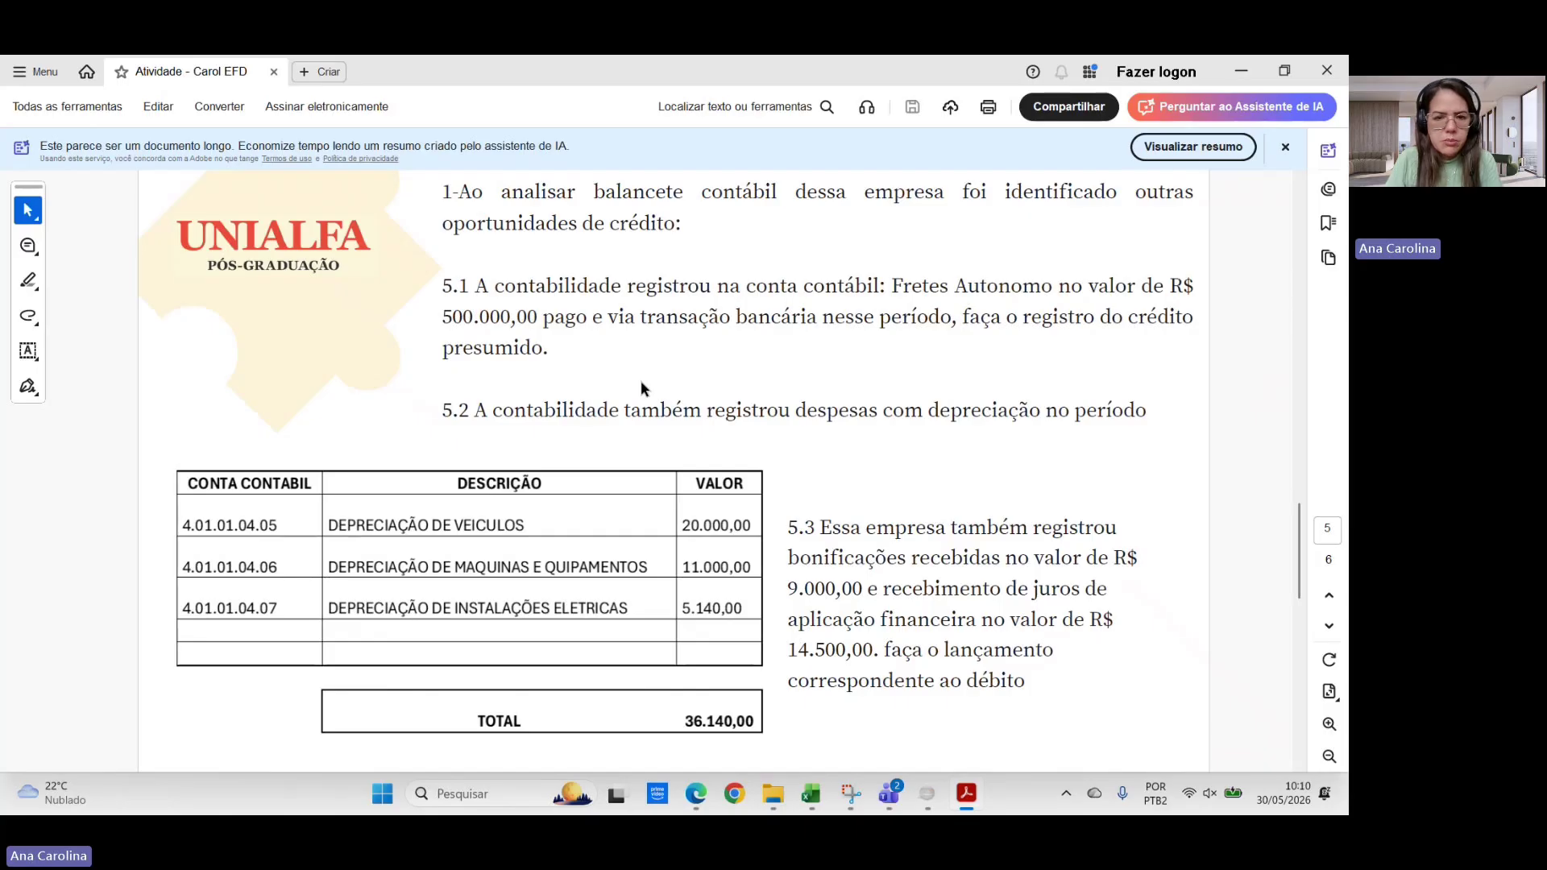
{"action": "key", "text": "alt+Tab"}
{"action": "left_click", "coordinate": [643, 383]}
{"action": "type", "text": "11000"}
{"action": "key", "text": "Tab"}
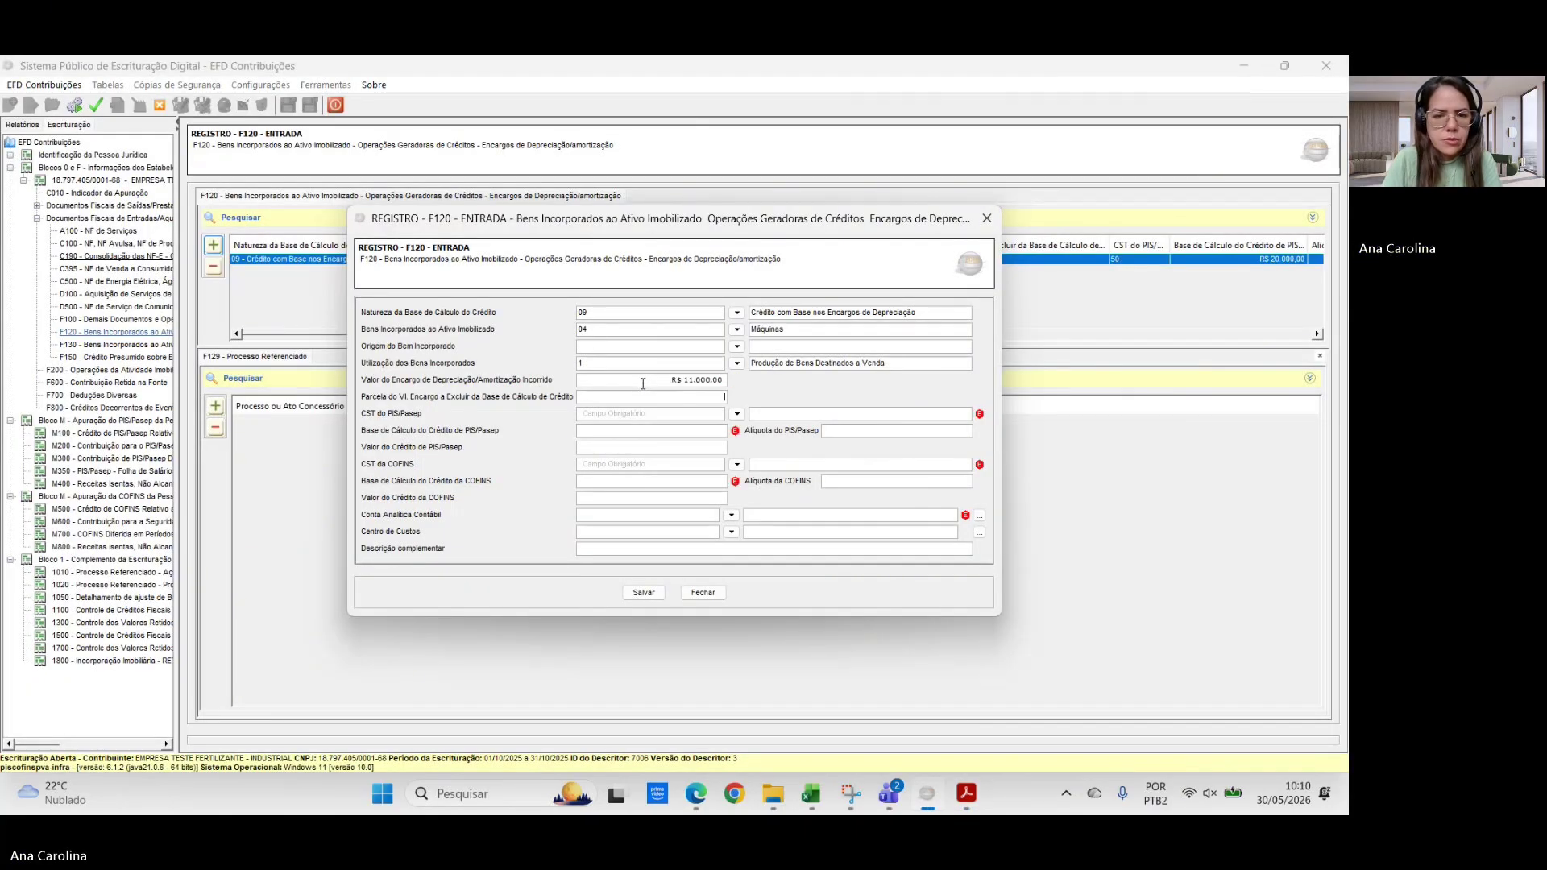
- Set the PIS/Pasep CST to 50, the credit calculation base to R$ 1.100,00 and the rate to 1,65%
{"action": "type", "text": "50"}
{"action": "key", "text": "Tab"}
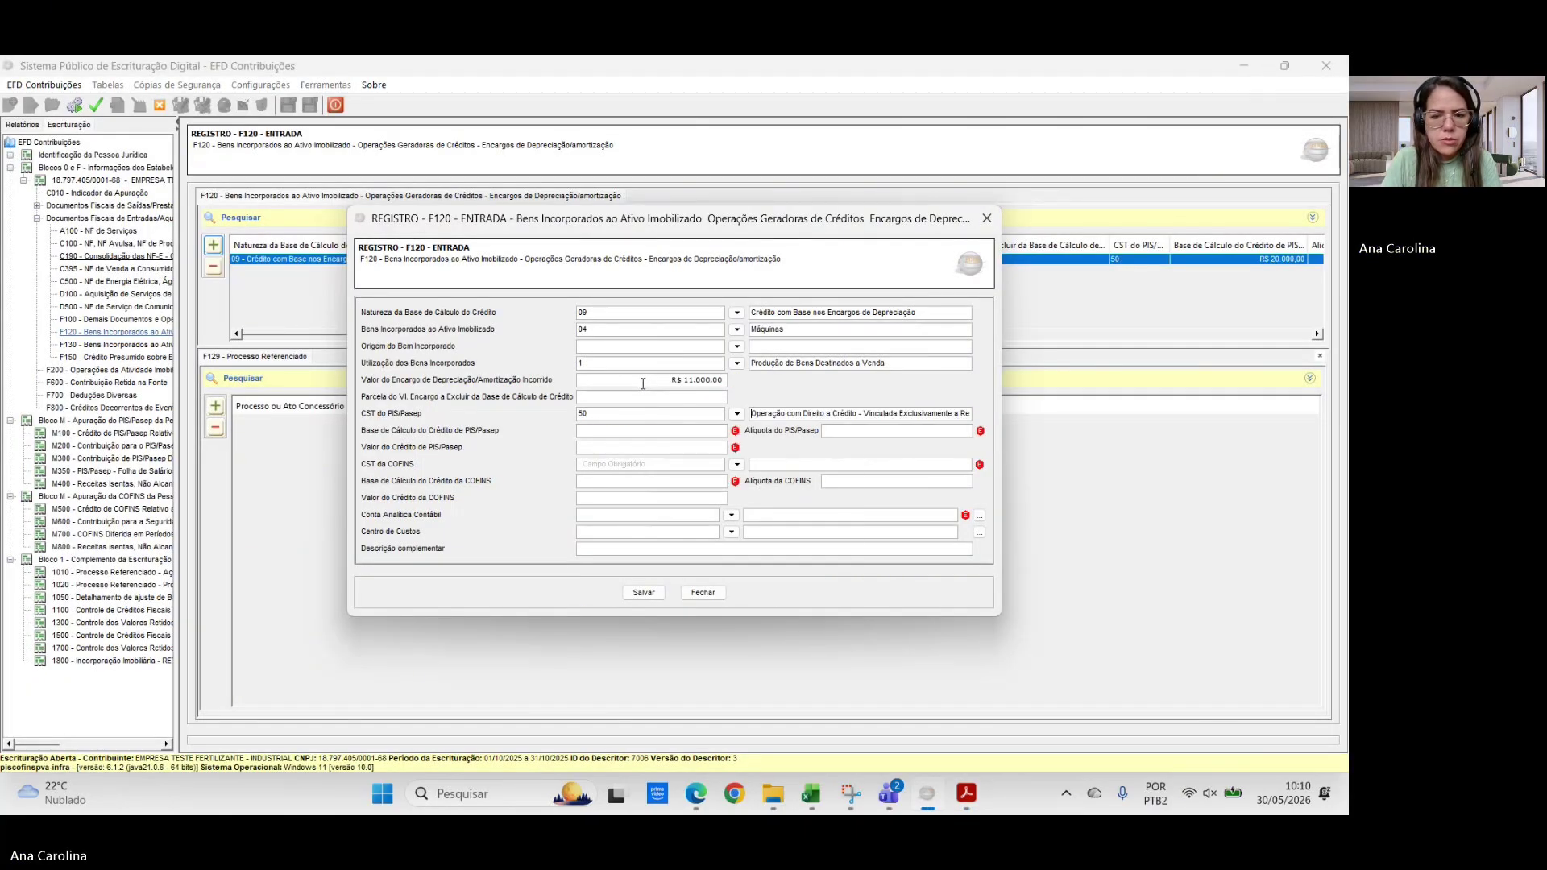
{"action": "type", "text": "1.10"}
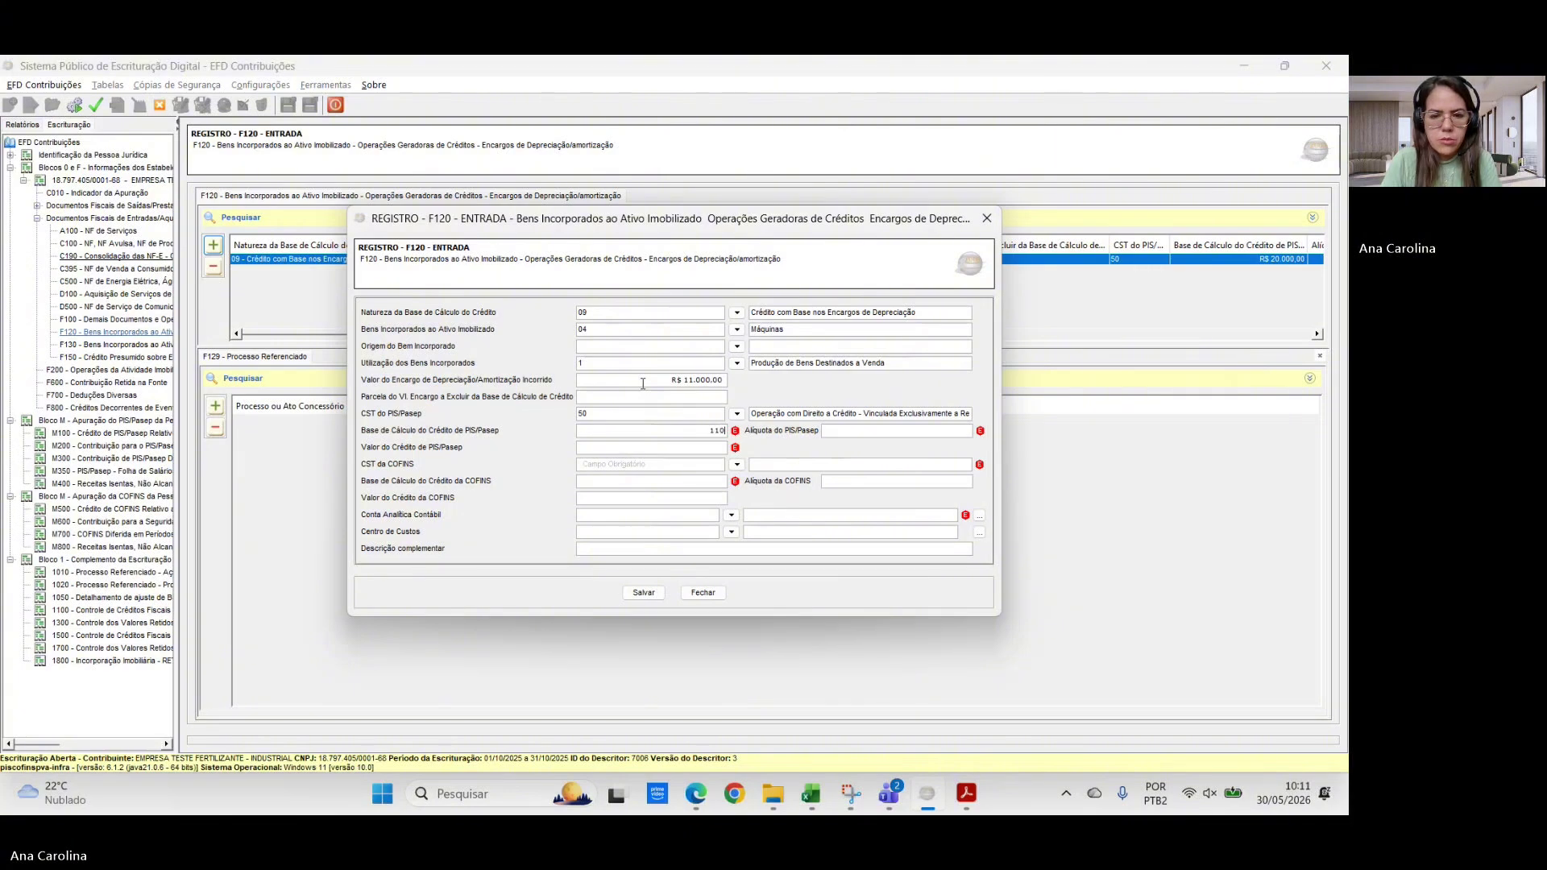
{"action": "type", "text": "0"}
{"action": "key", "text": "Tab"}
{"action": "type", "text": "1,65"}
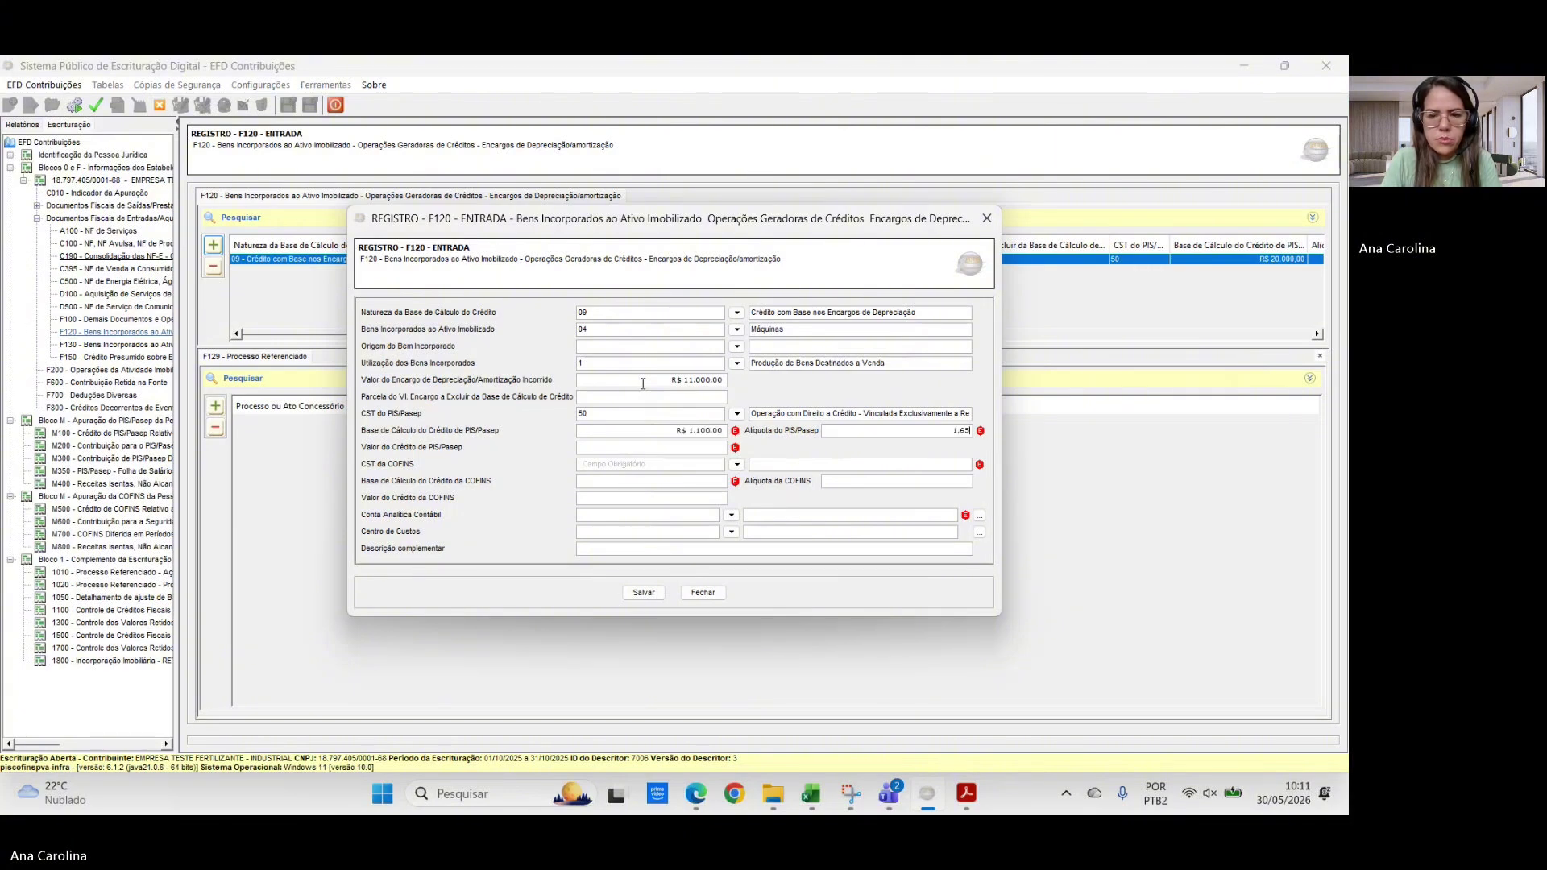
{"action": "key", "text": "Tab"}
- Set the COFINS CST to 50, the credit calculation base to R$ 11.000,00 and the rate to 7,6%
{"action": "type", "text": "50"}
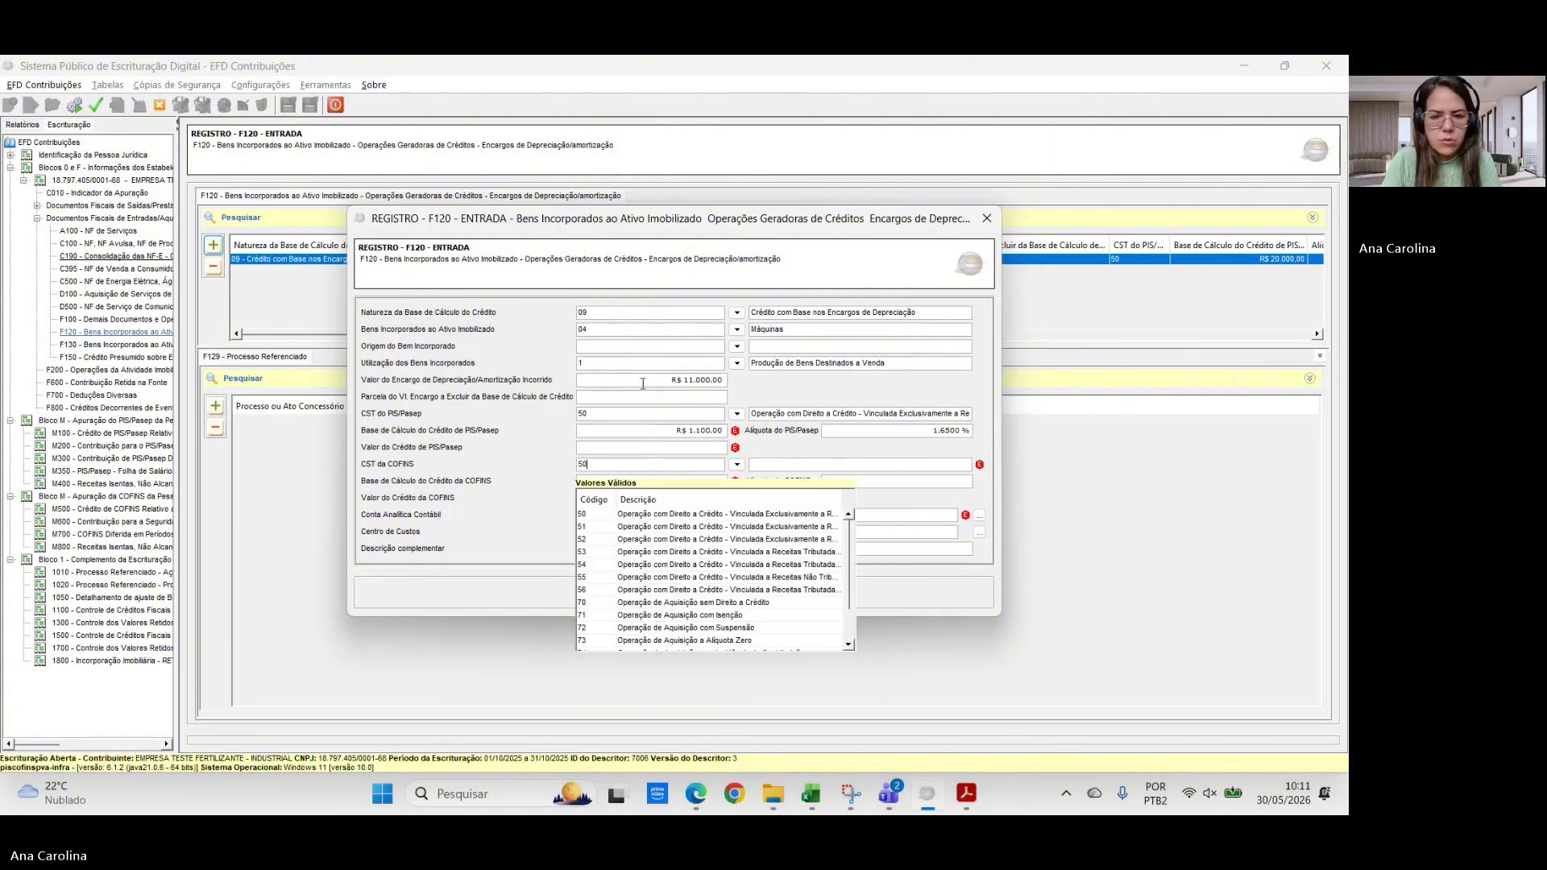
{"action": "key", "text": "Tab"}
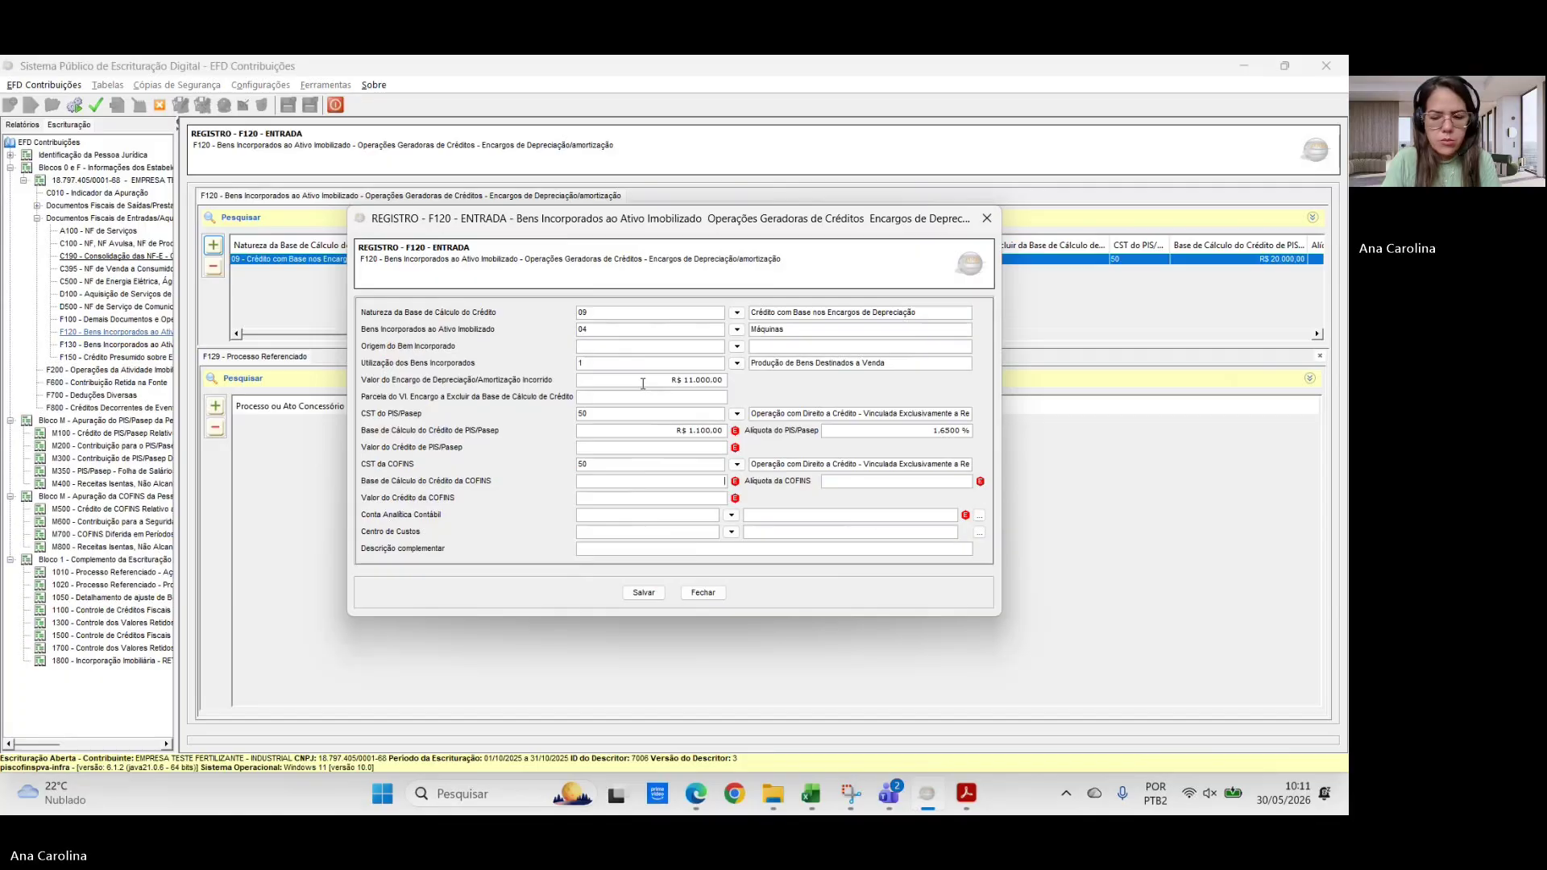
{"action": "type", "text": "11.000"}
{"action": "key", "text": "Tab"}
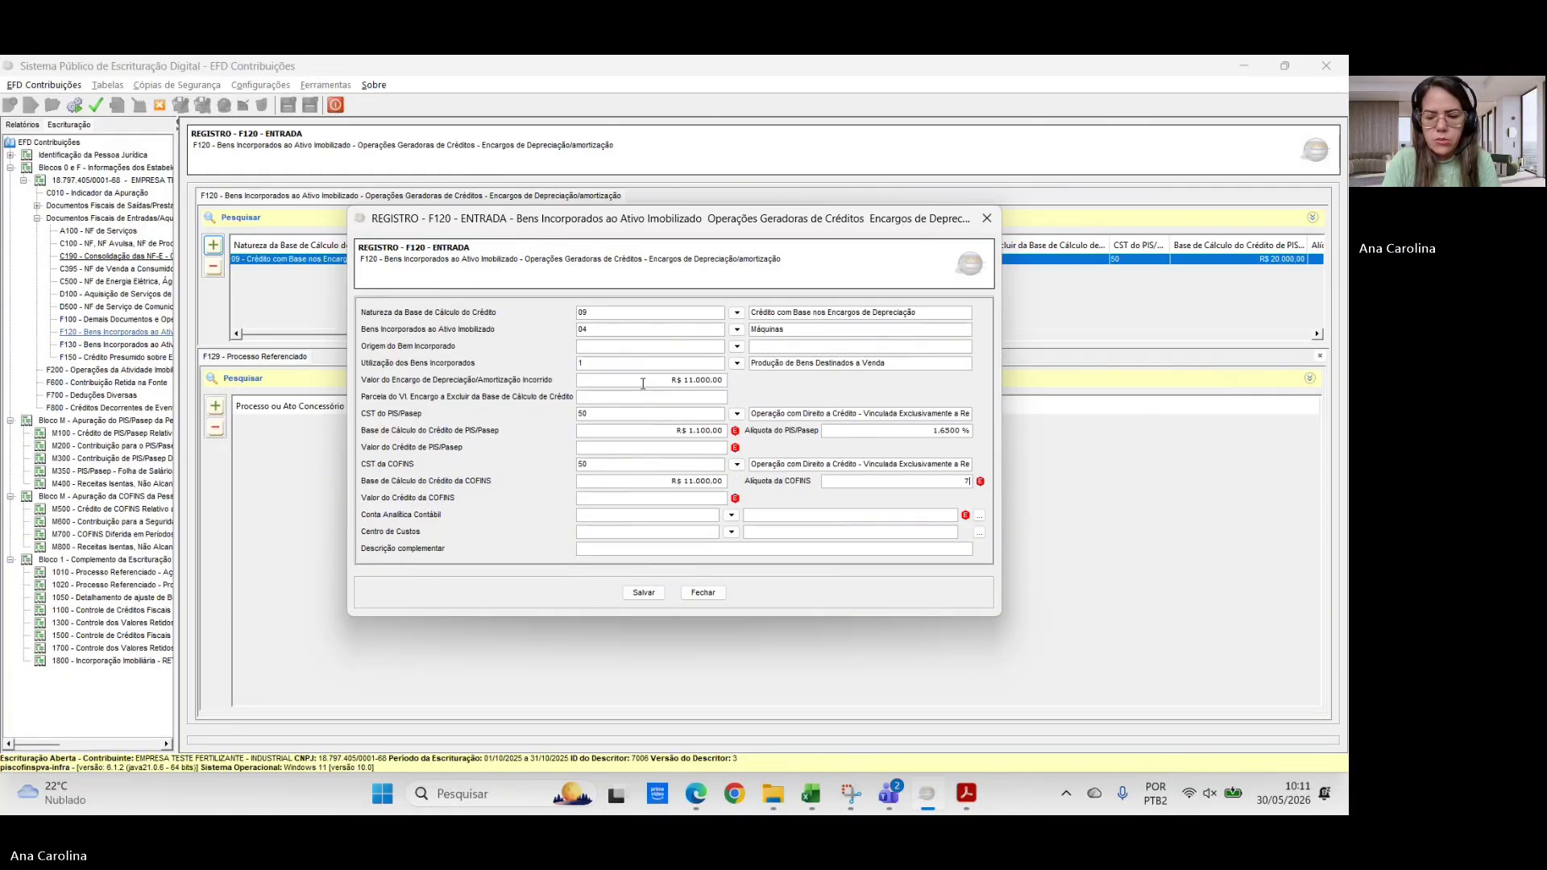
{"action": "type", "text": "7,6"}
{"action": "key", "text": "Tab"}
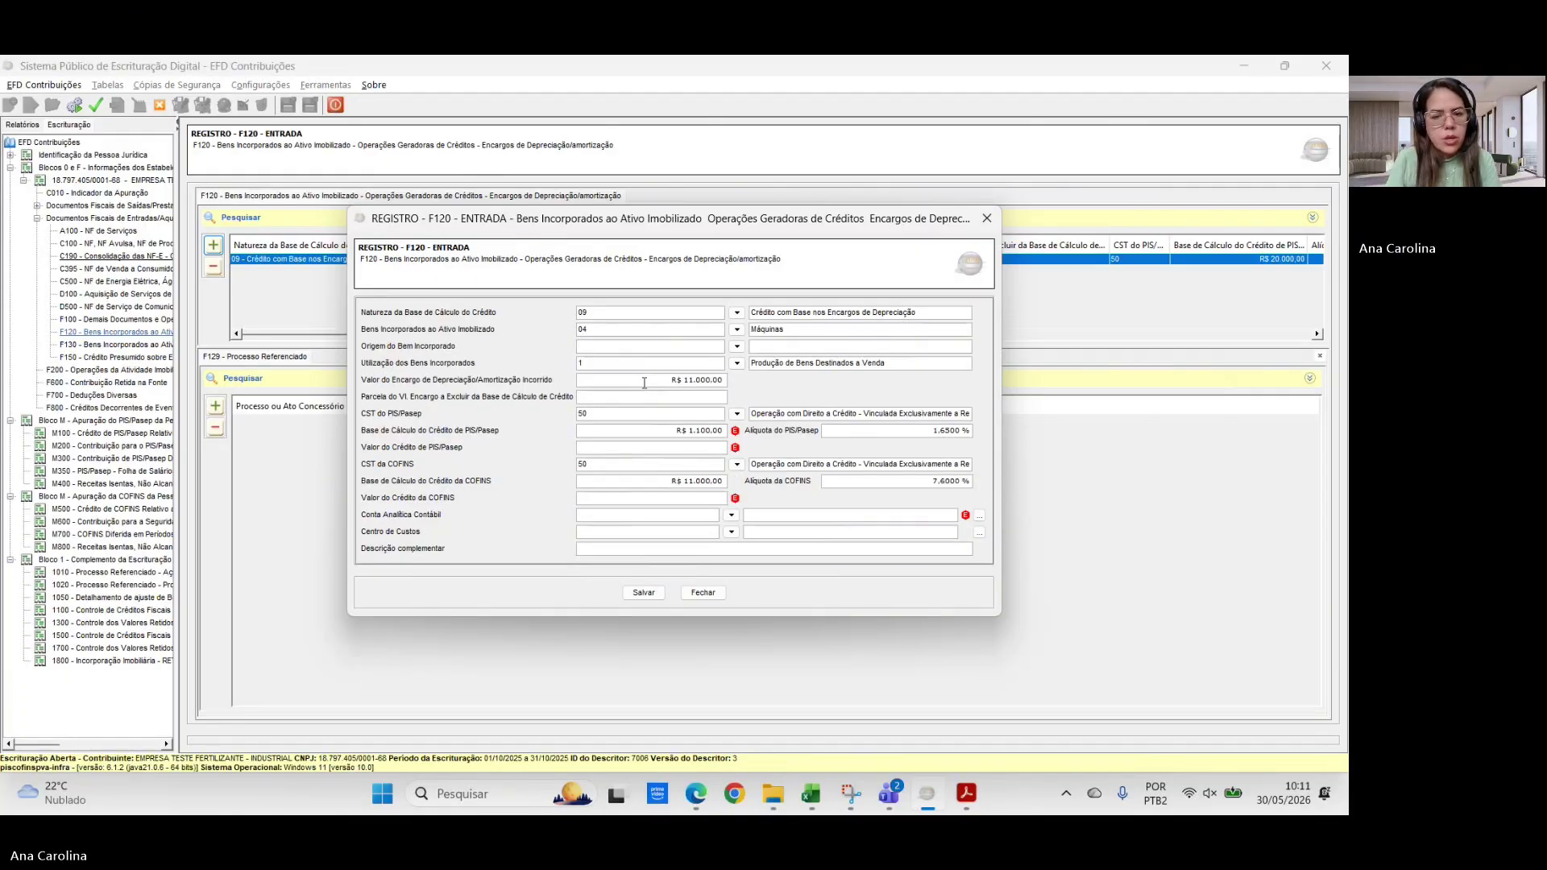
- Look up the machine depreciation's PIS credit in the Excel spreadsheet and set the record's PIS/Pasep credit value to R$ 181,50
{"action": "key", "text": "alt+Tab"}
{"action": "key", "text": "alt+Tab"}
{"action": "left_click", "coordinate": [811, 794]}
{"action": "left_click", "coordinate": [594, 597]}
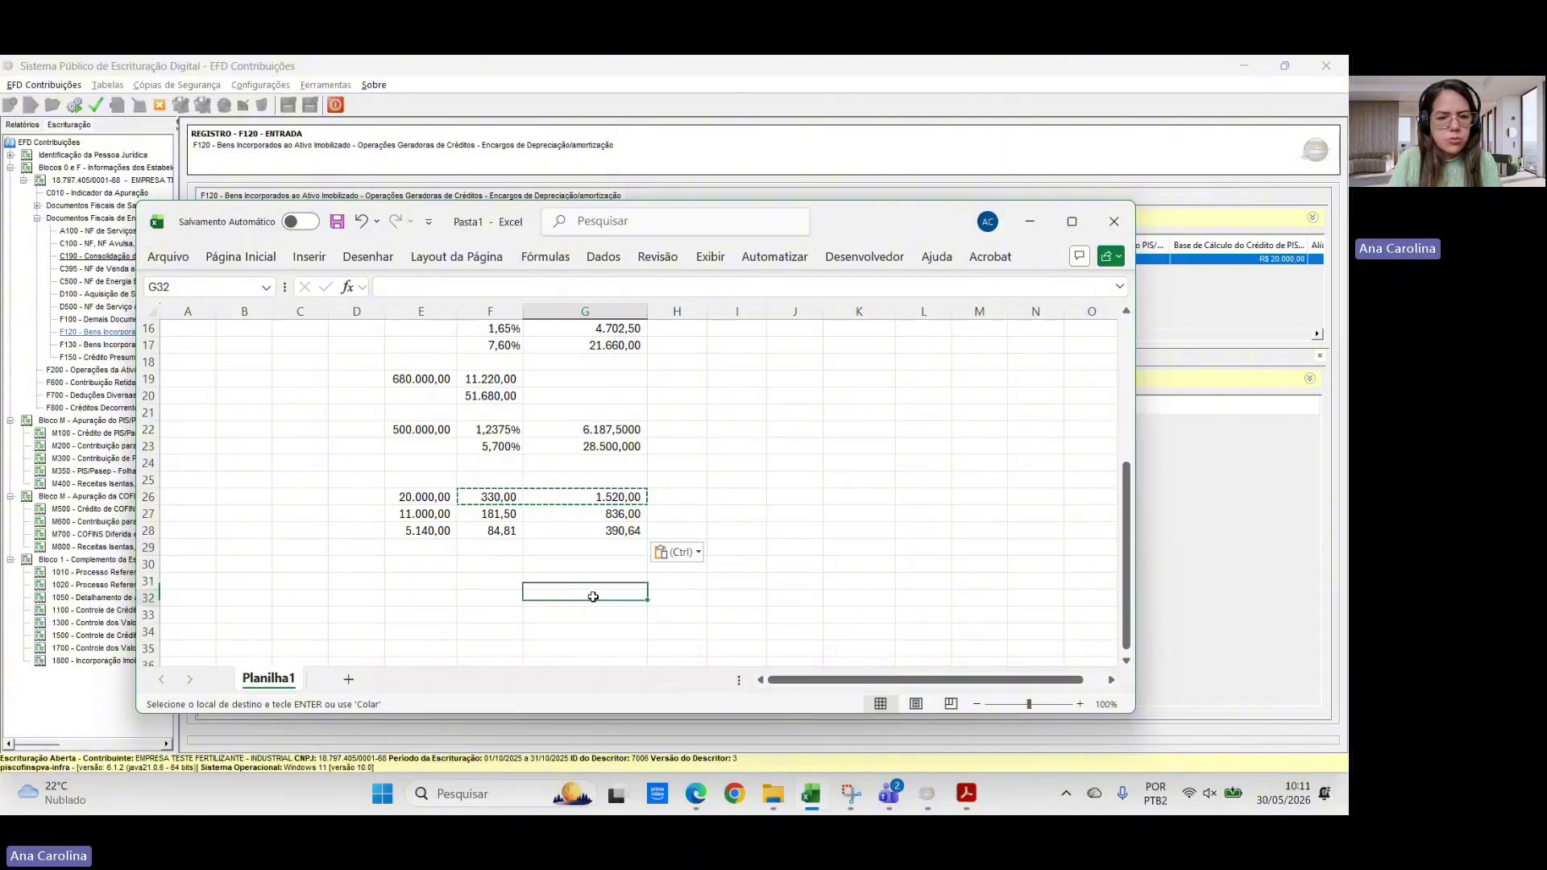
{"action": "left_click", "coordinate": [494, 515]}
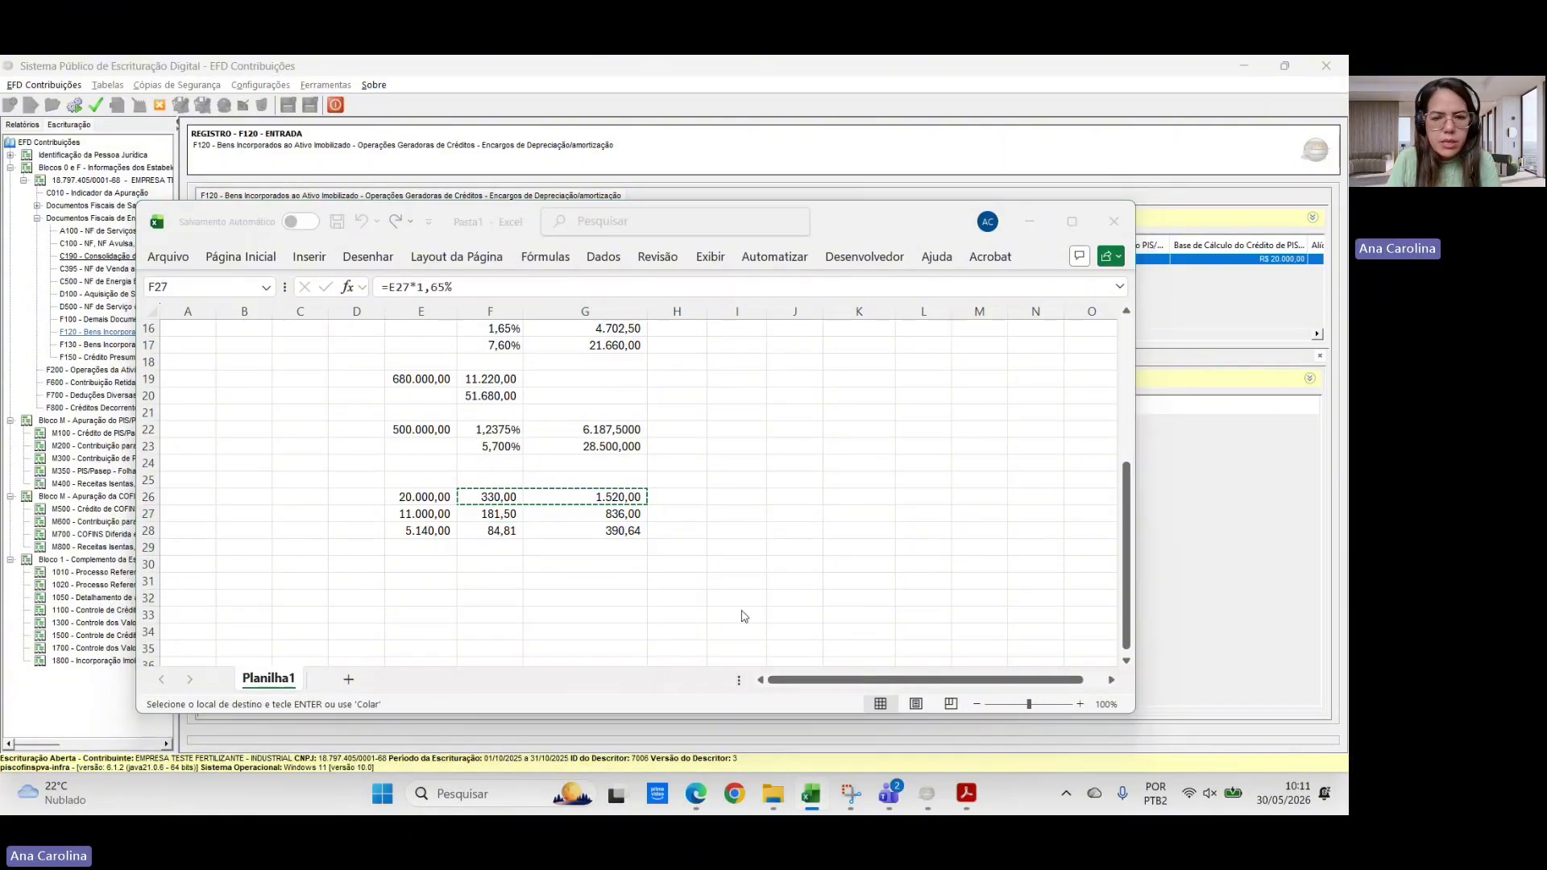
{"action": "key", "text": "alt+Tab"}
{"action": "type", "text": "181"}
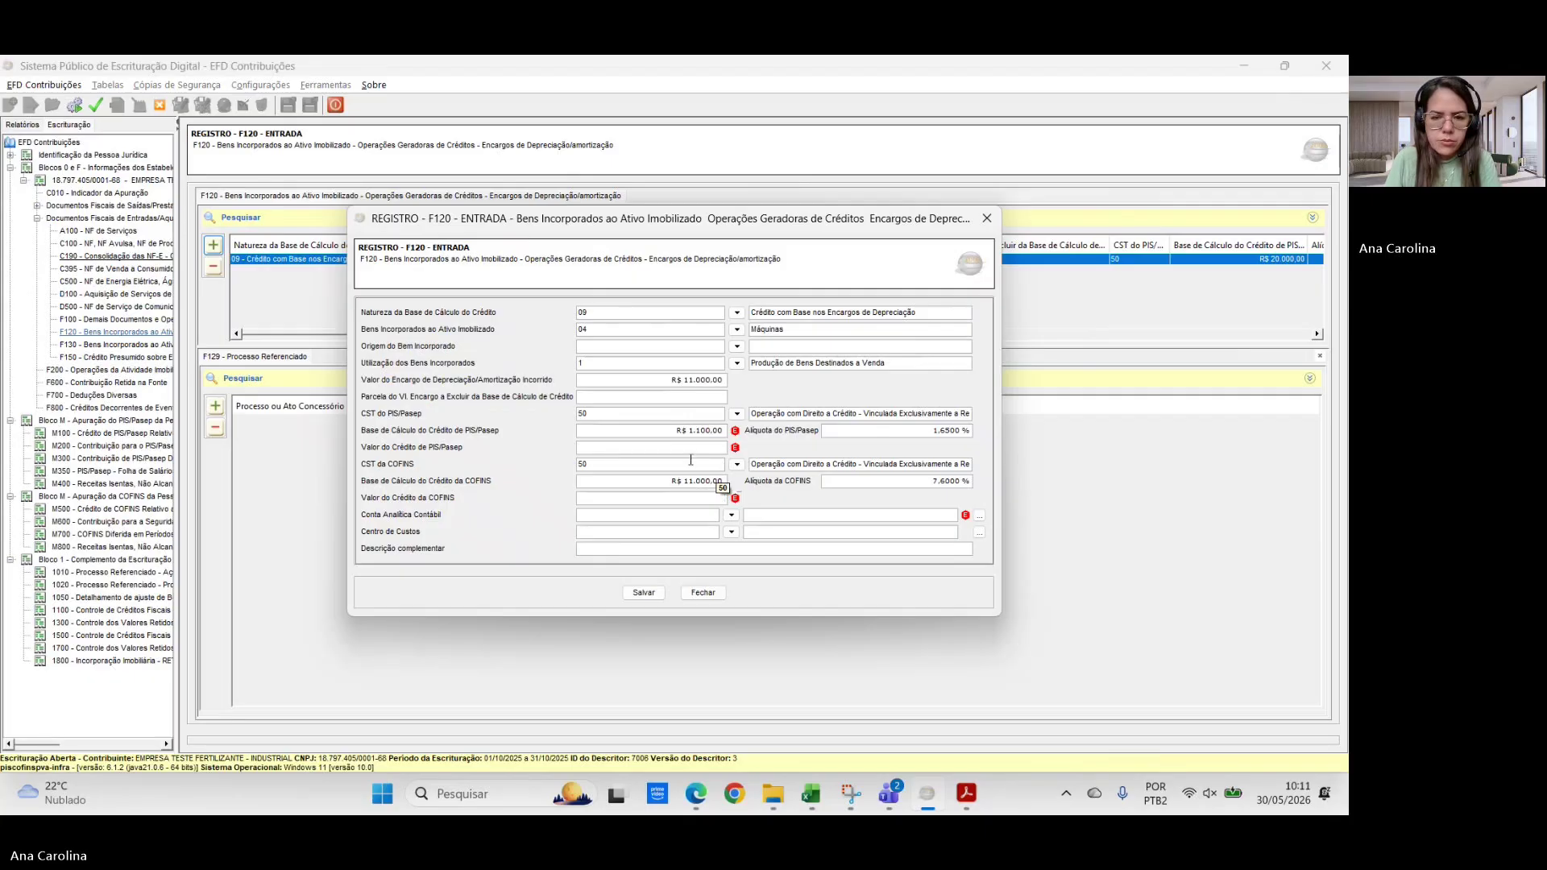
{"action": "left_click", "coordinate": [691, 452]}
{"action": "type", "text": "181,50"}
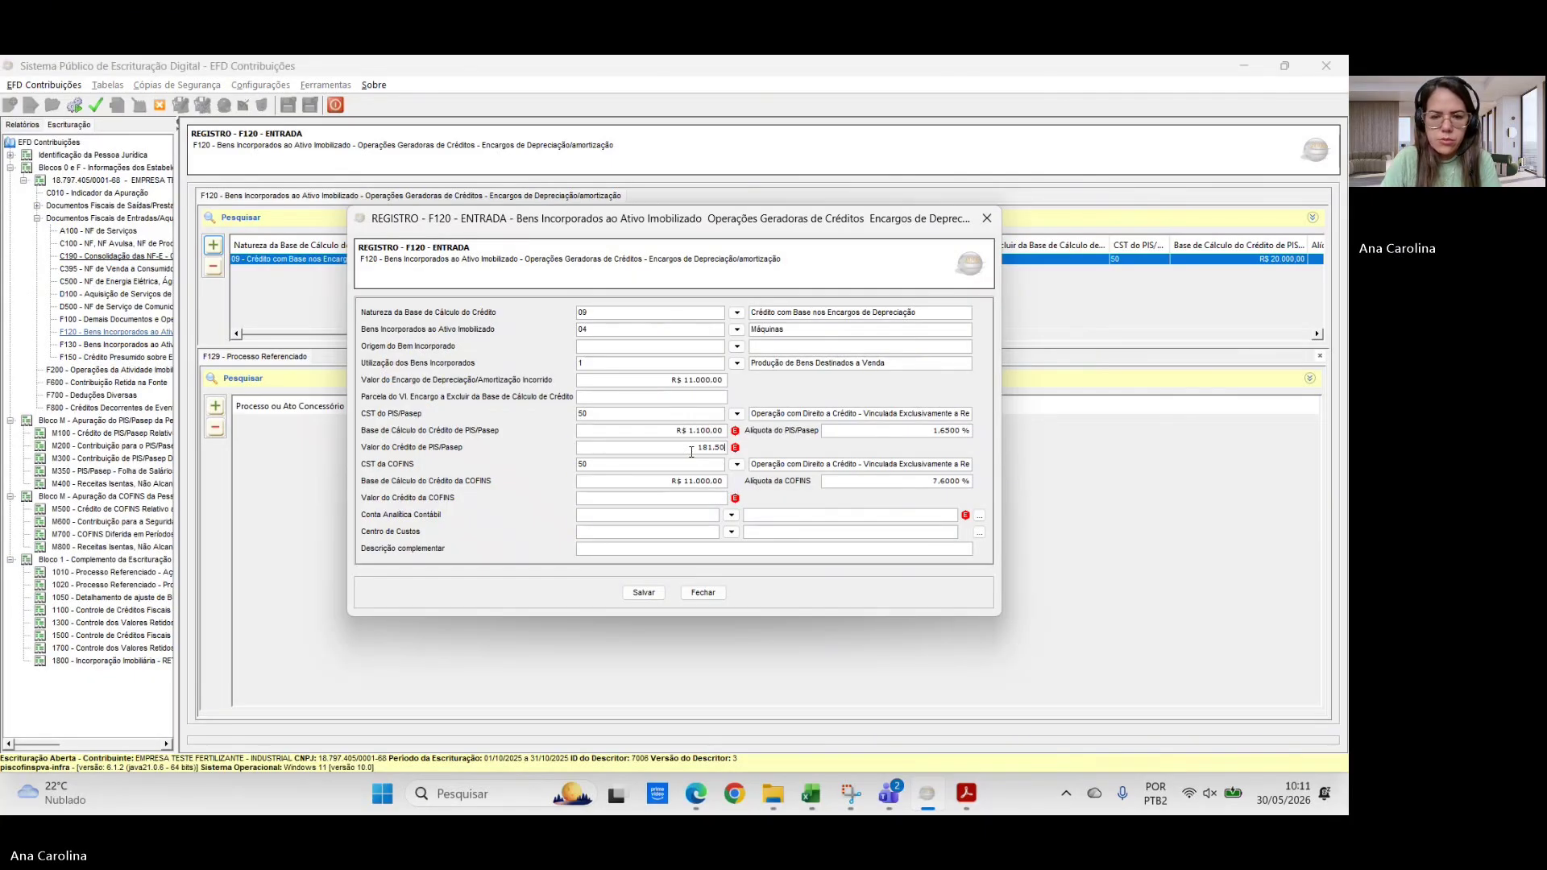
{"action": "key", "text": "Tab"}
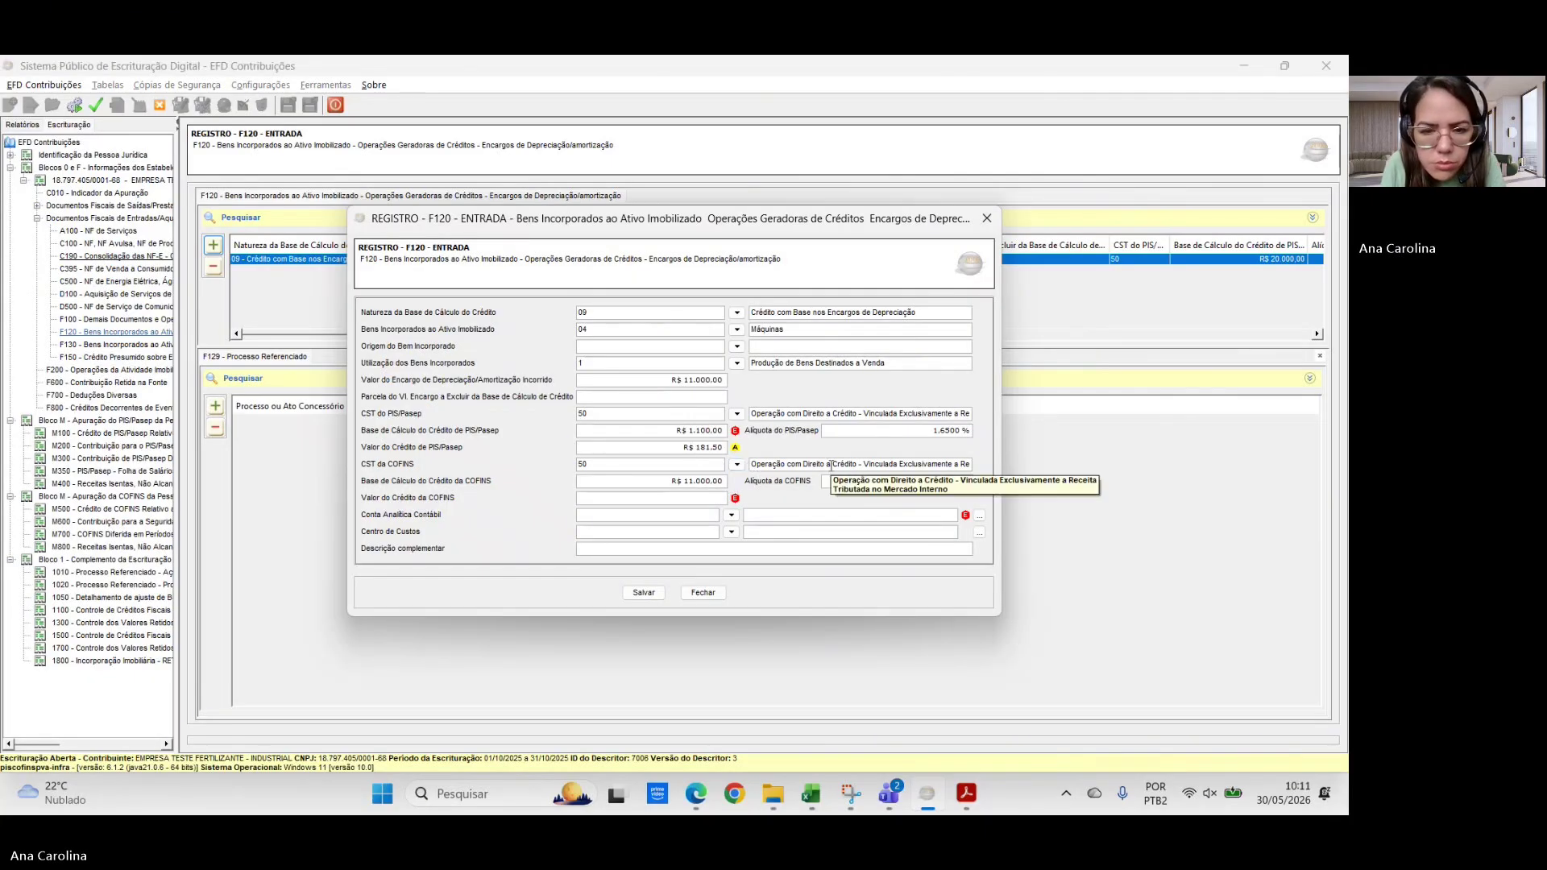
- Correct the PIS/Pasep credit calculation base to R$ 11.000,00
{"action": "left_click", "coordinate": [728, 432]}
{"action": "type", "text": "11000"}
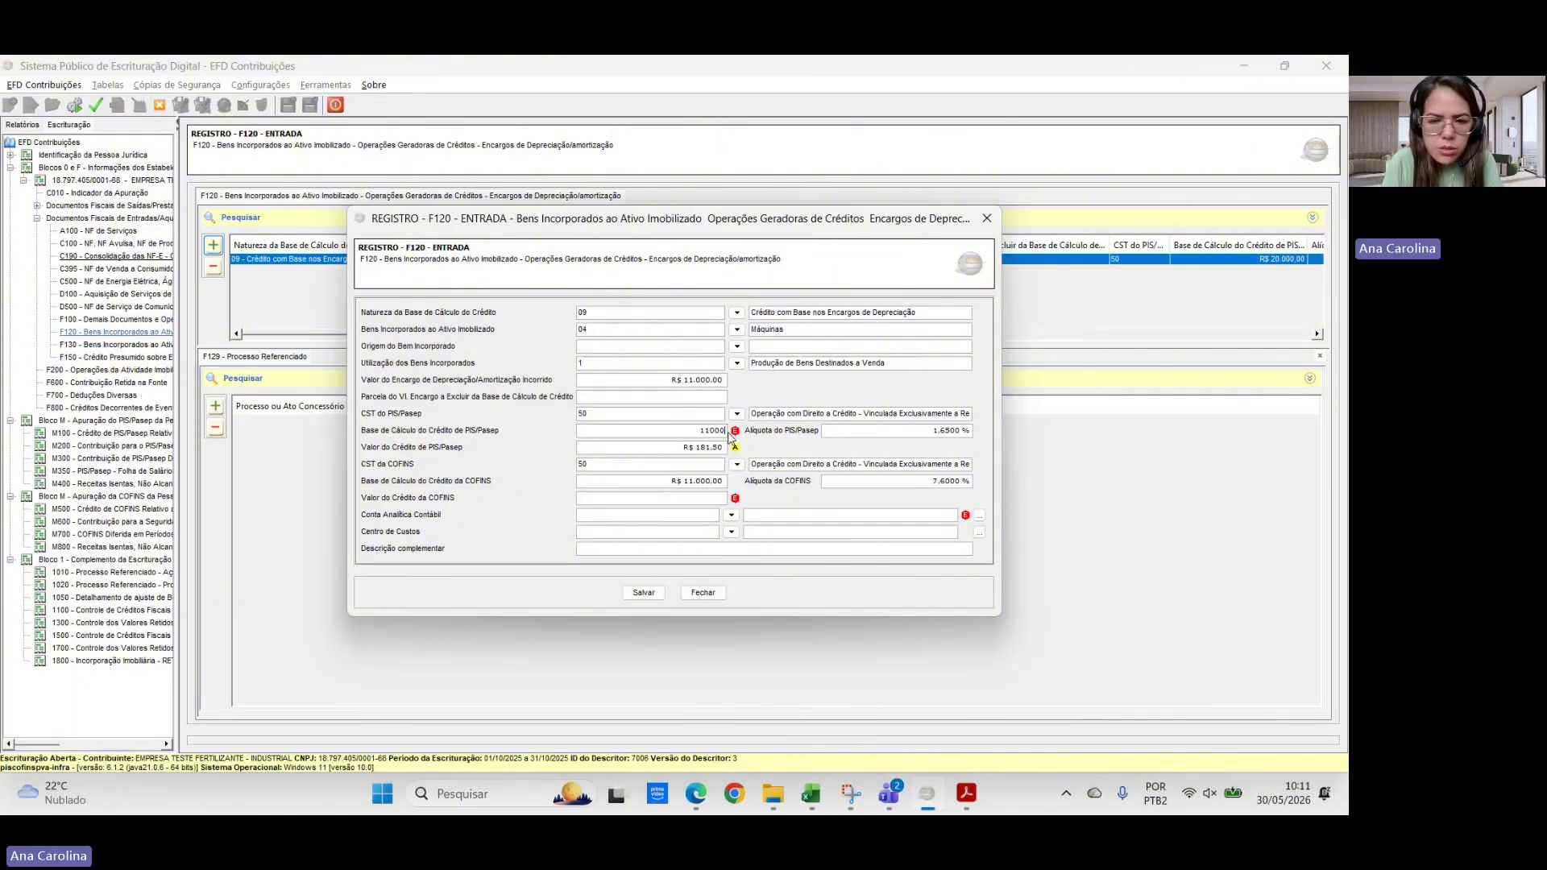
{"action": "key", "text": "Tab"}
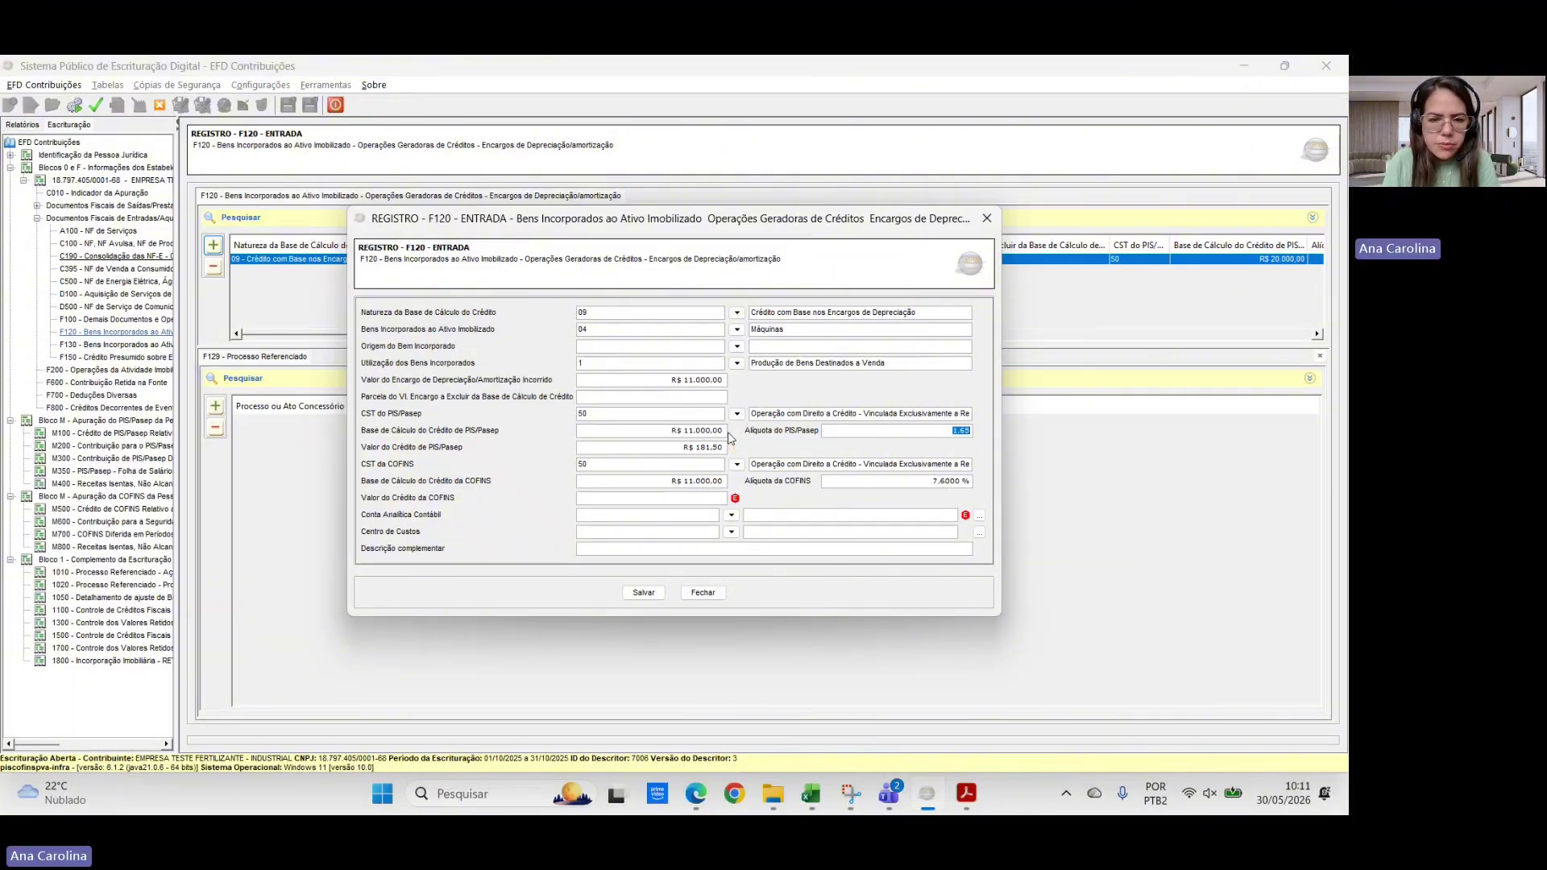
- Look up the machine depreciation's COFINS credit in the Excel spreadsheet and set the record's COFINS credit value to R$ 836,00
{"action": "left_click", "coordinate": [687, 497]}
{"action": "key", "text": "alt+Tab"}
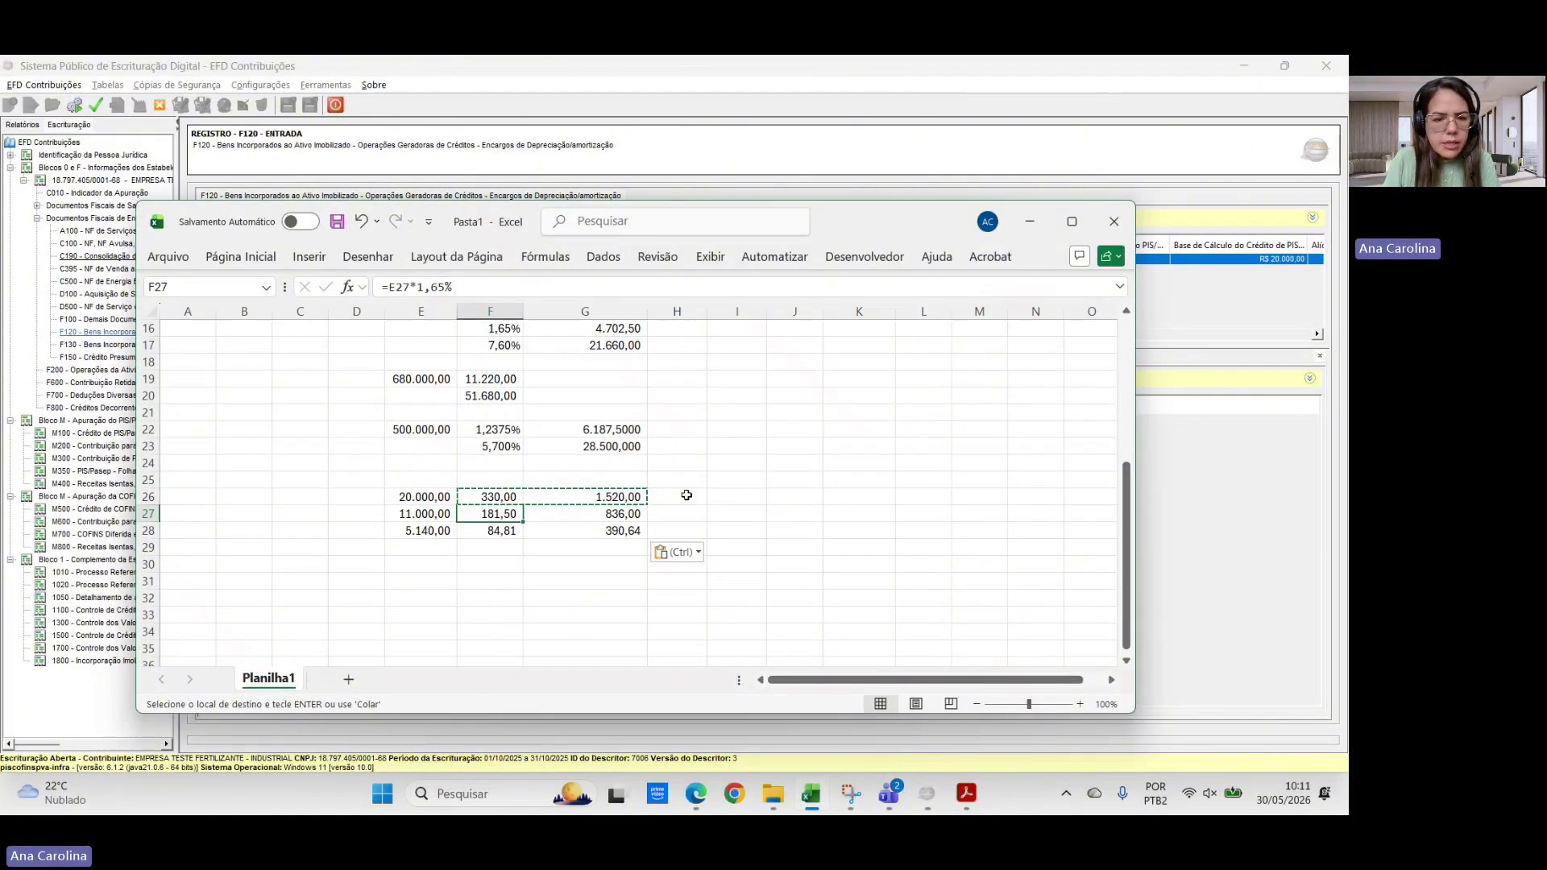
{"action": "key", "text": "alt+Tab"}
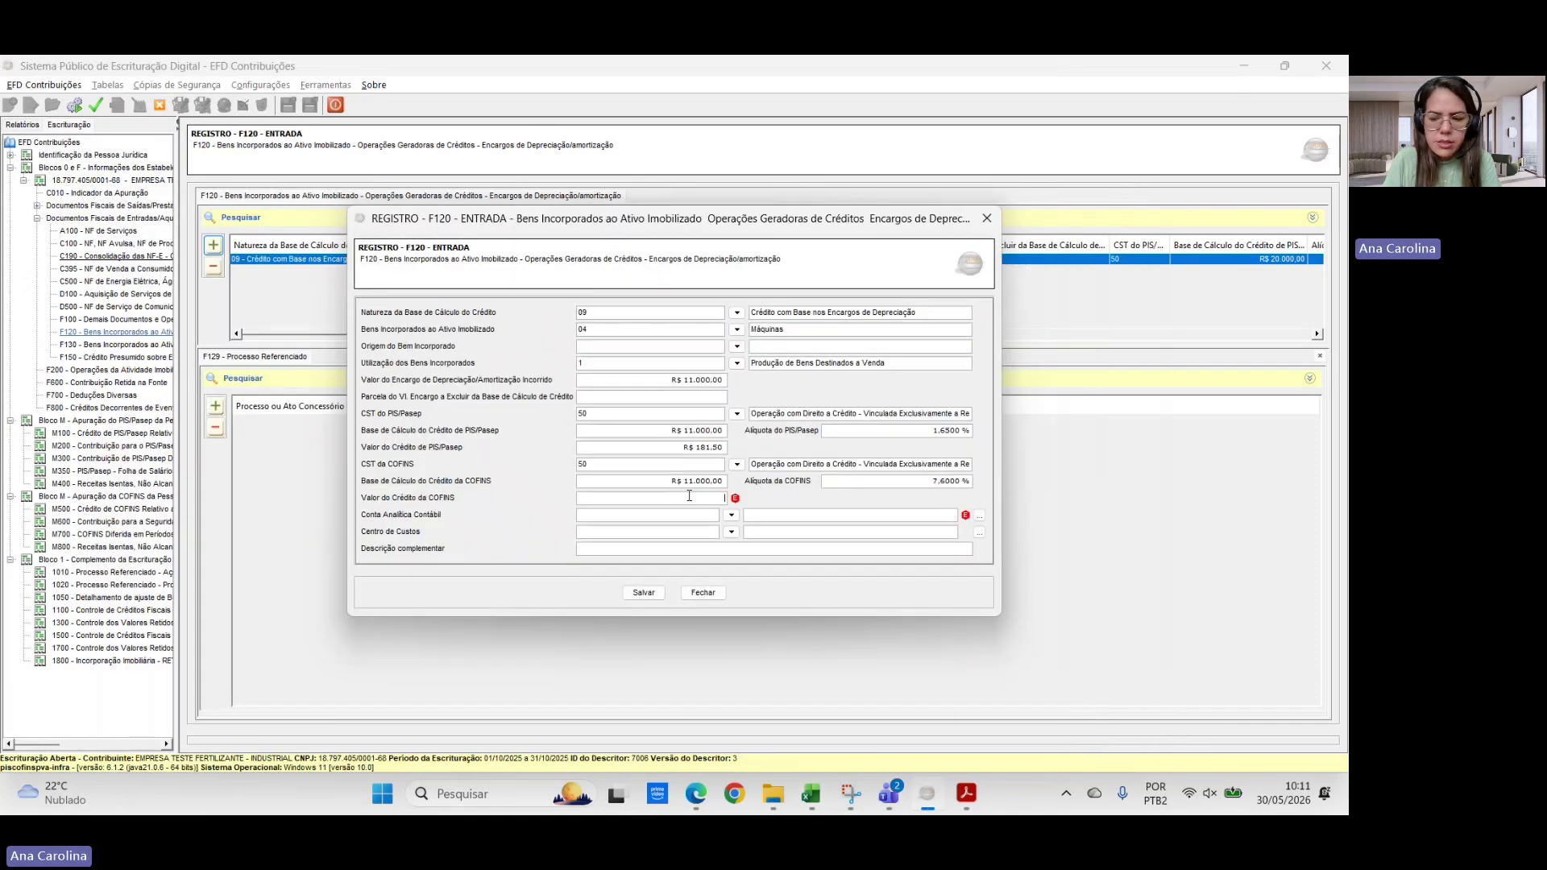
{"action": "type", "text": "836"}
{"action": "key", "text": "Tab"}
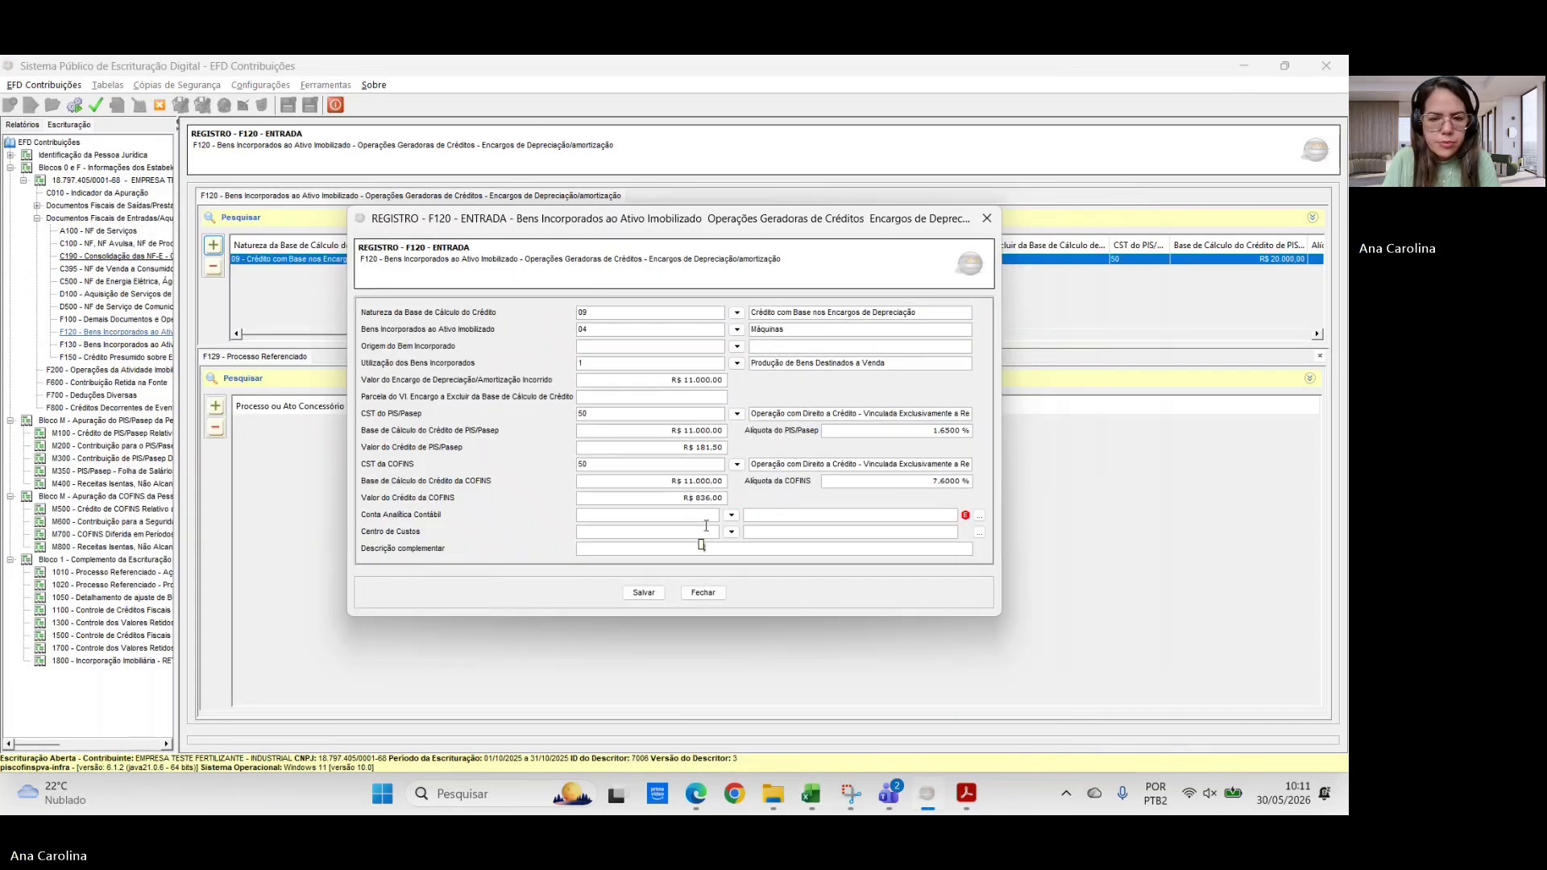
- Start a new 0500 chart-of-accounts entry for the machine depreciation record's ledger account
{"action": "left_click", "coordinate": [979, 515]}
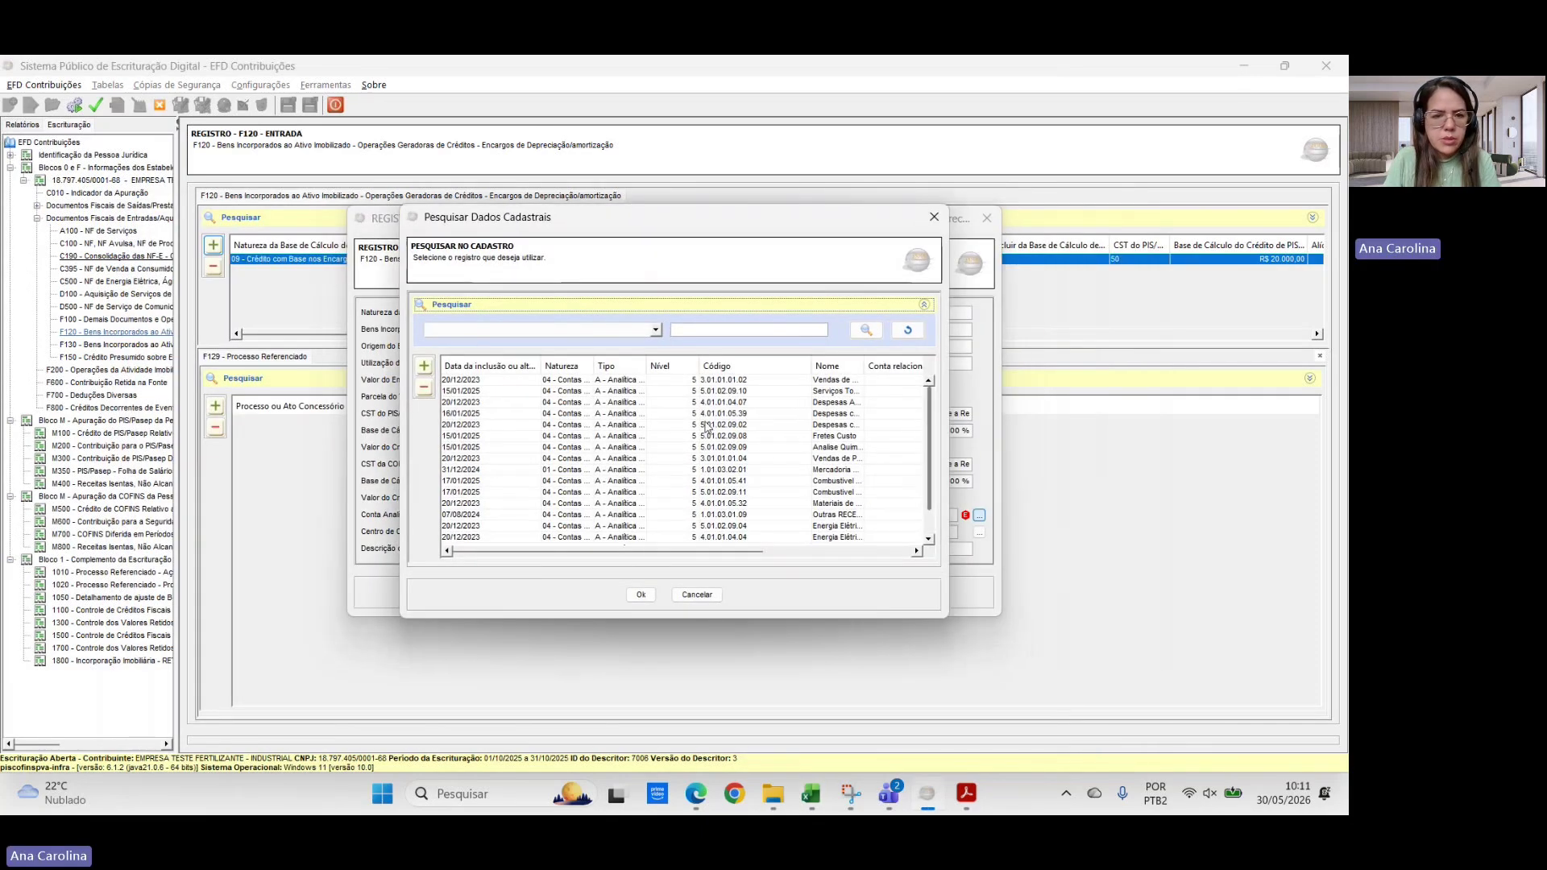
{"action": "left_click", "coordinate": [423, 366]}
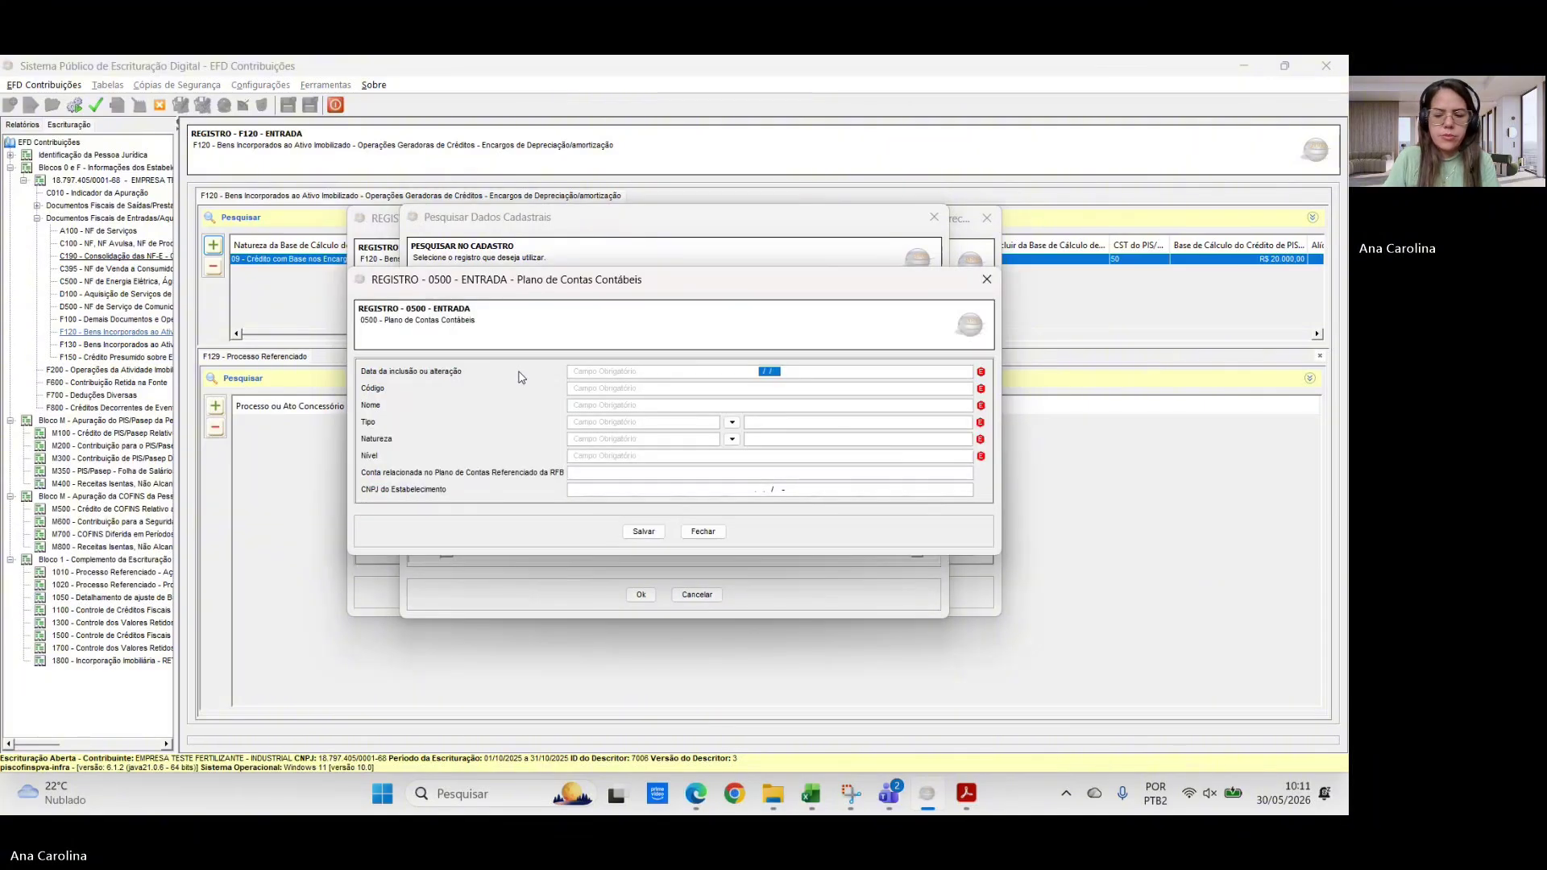
{"action": "type", "text": "011025"}
{"action": "key", "text": "Tab"}
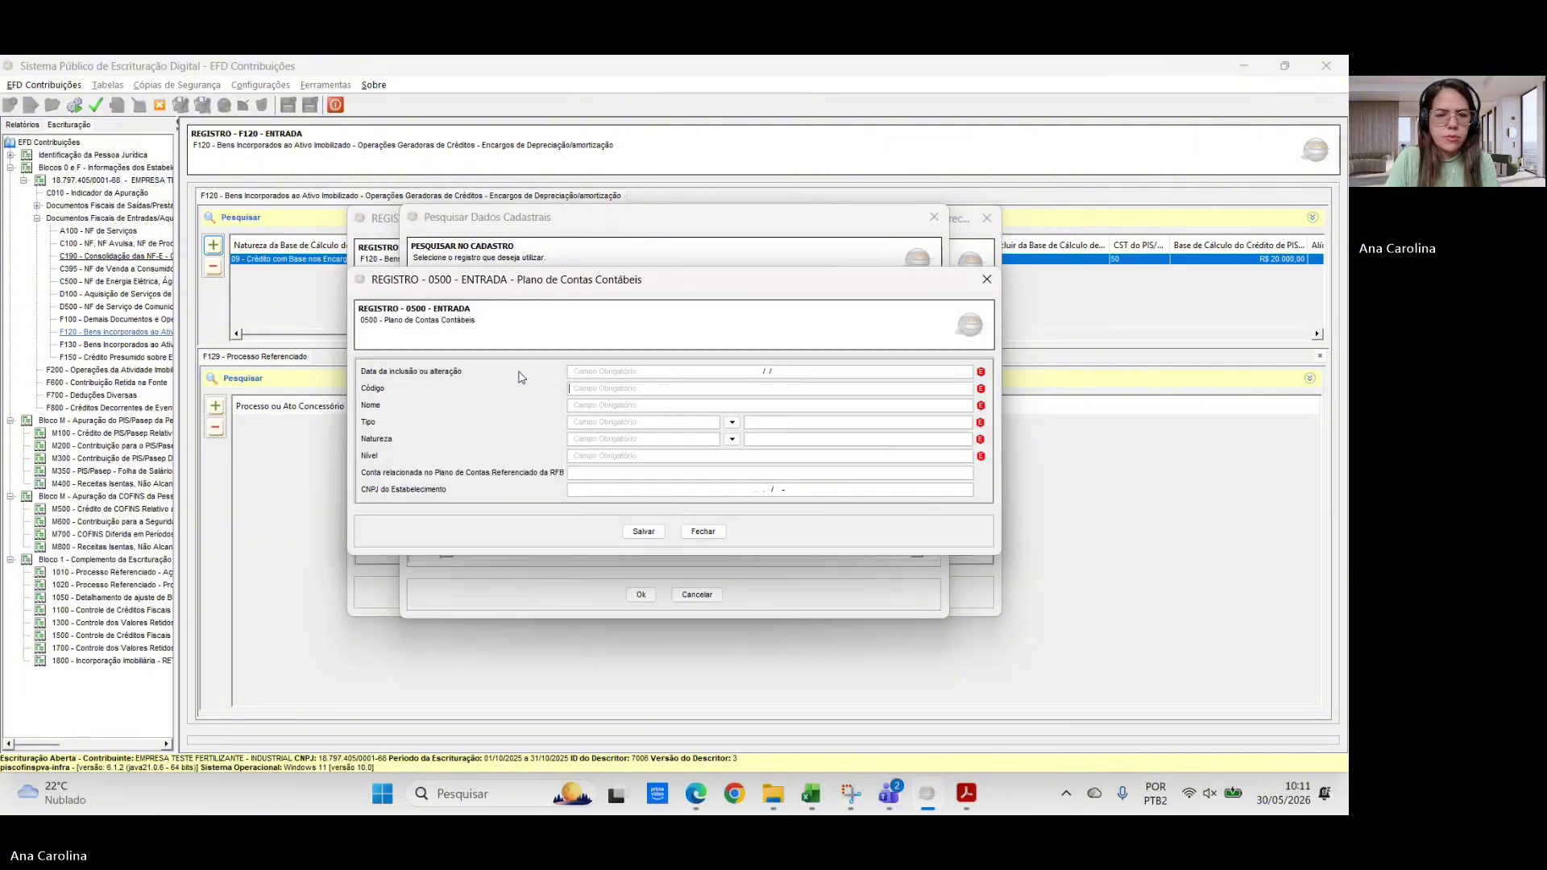
- Enter code 12345678 and name "(-) DEPRECIAÇÃO DE MAQUINAS E EQUIPAMENTOS" for the new chart-of-accounts entry
{"action": "type", "text": "1"}
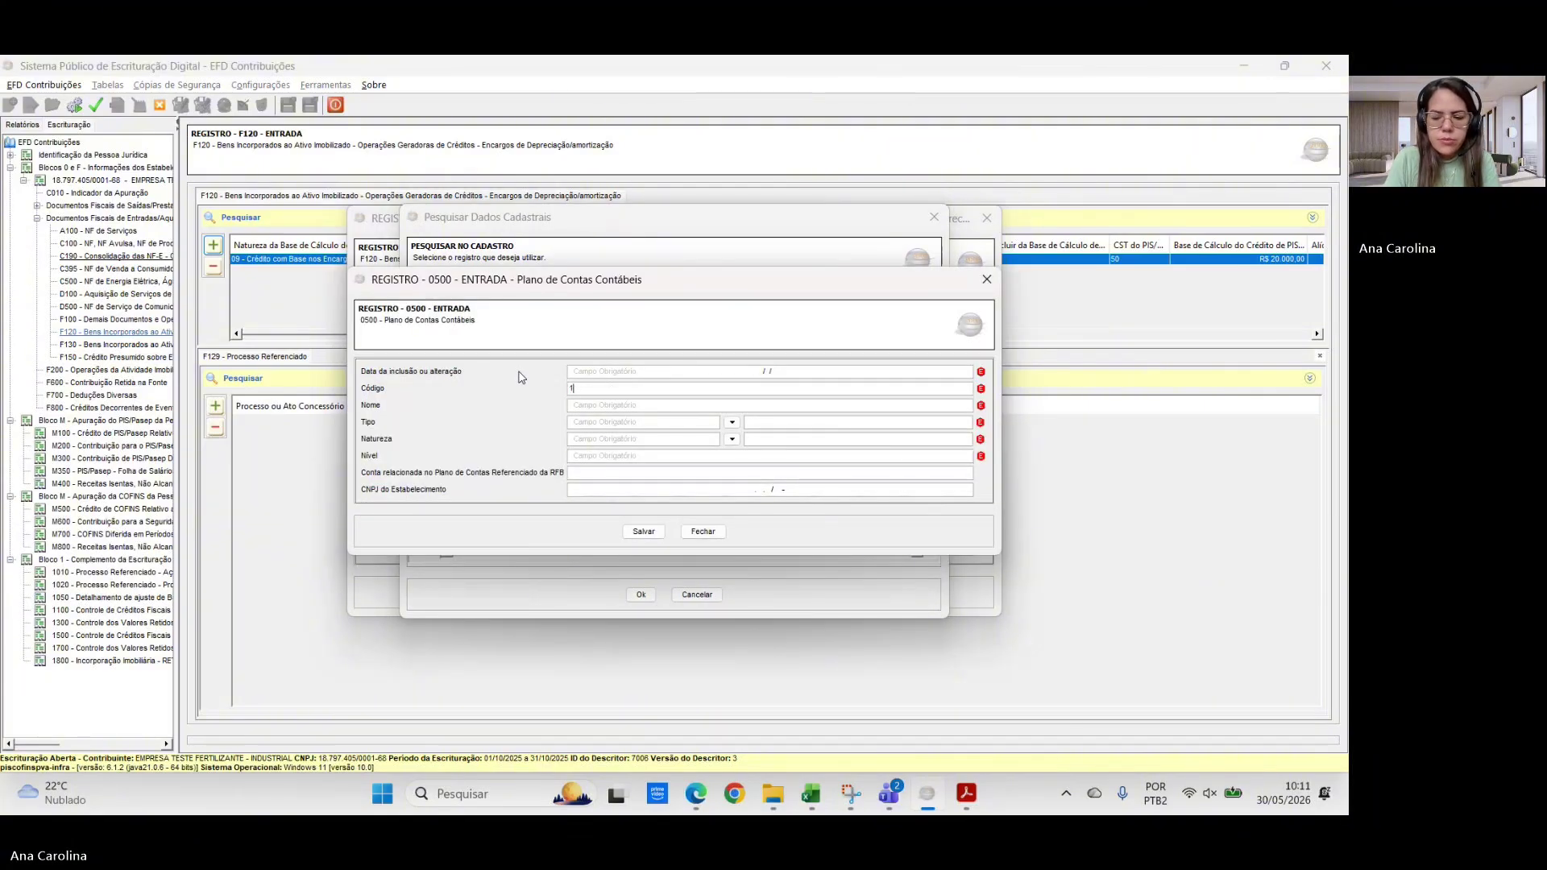
{"action": "type", "text": "2345678"}
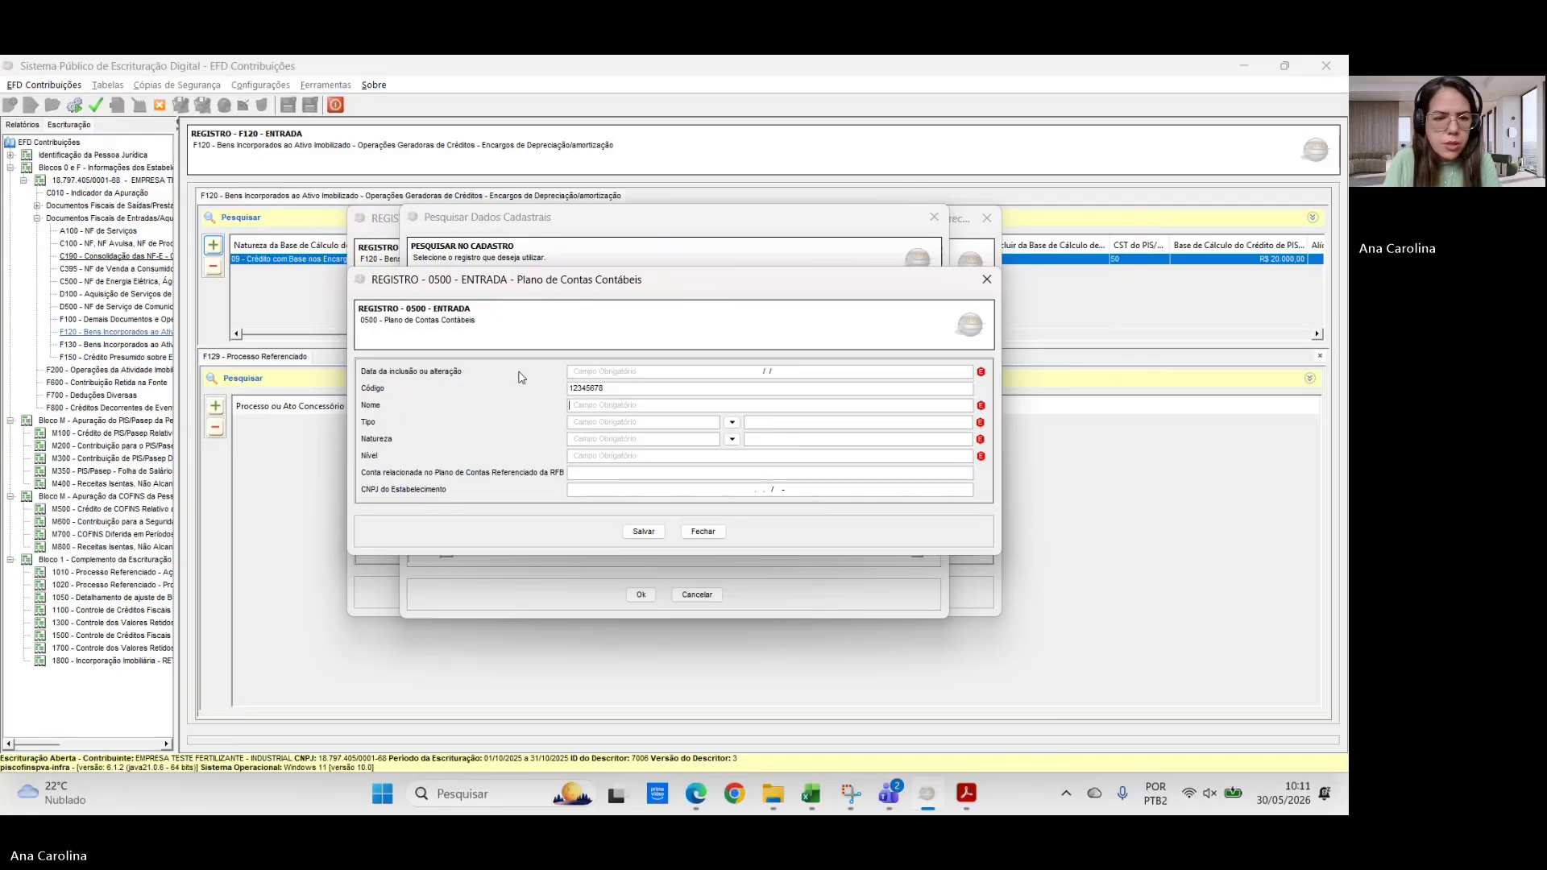
{"action": "key", "text": "Tab"}
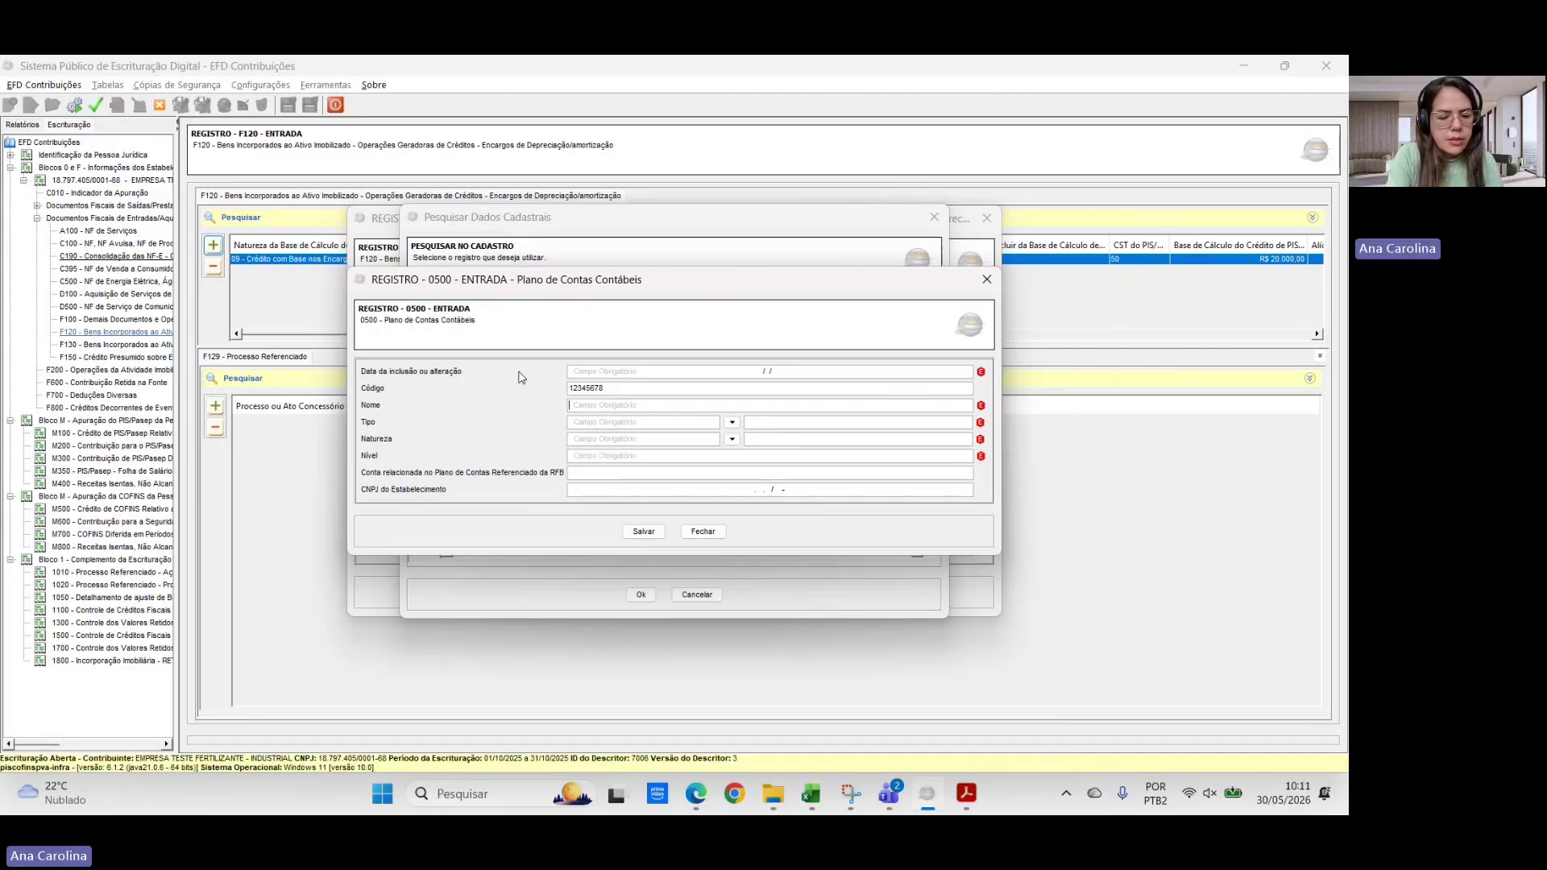
{"action": "type", "text": "("}
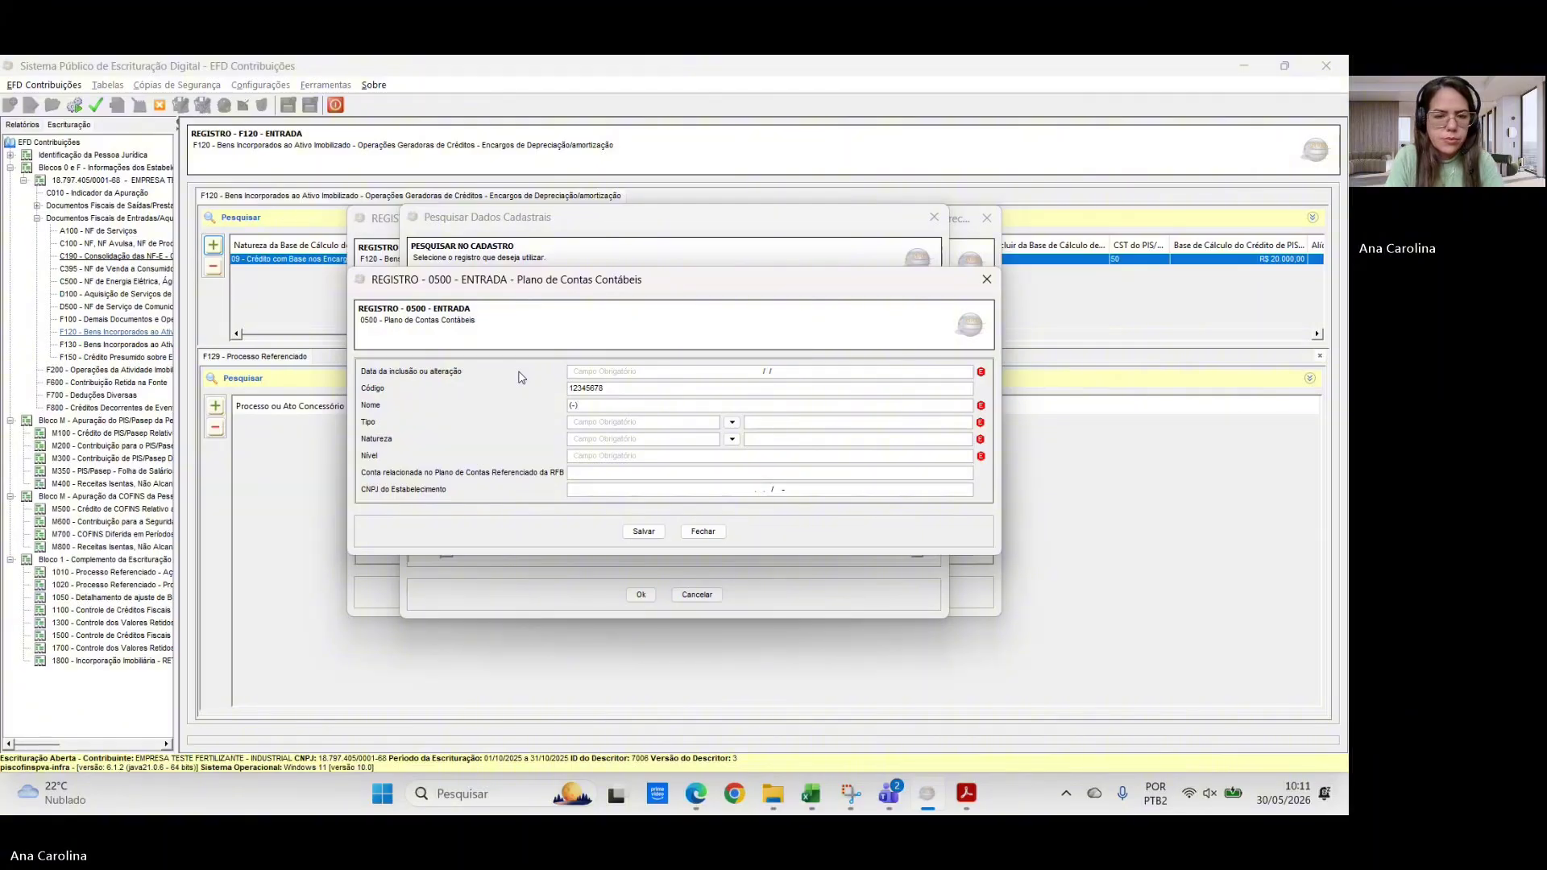
{"action": "type", "text": "-) DEPREC"}
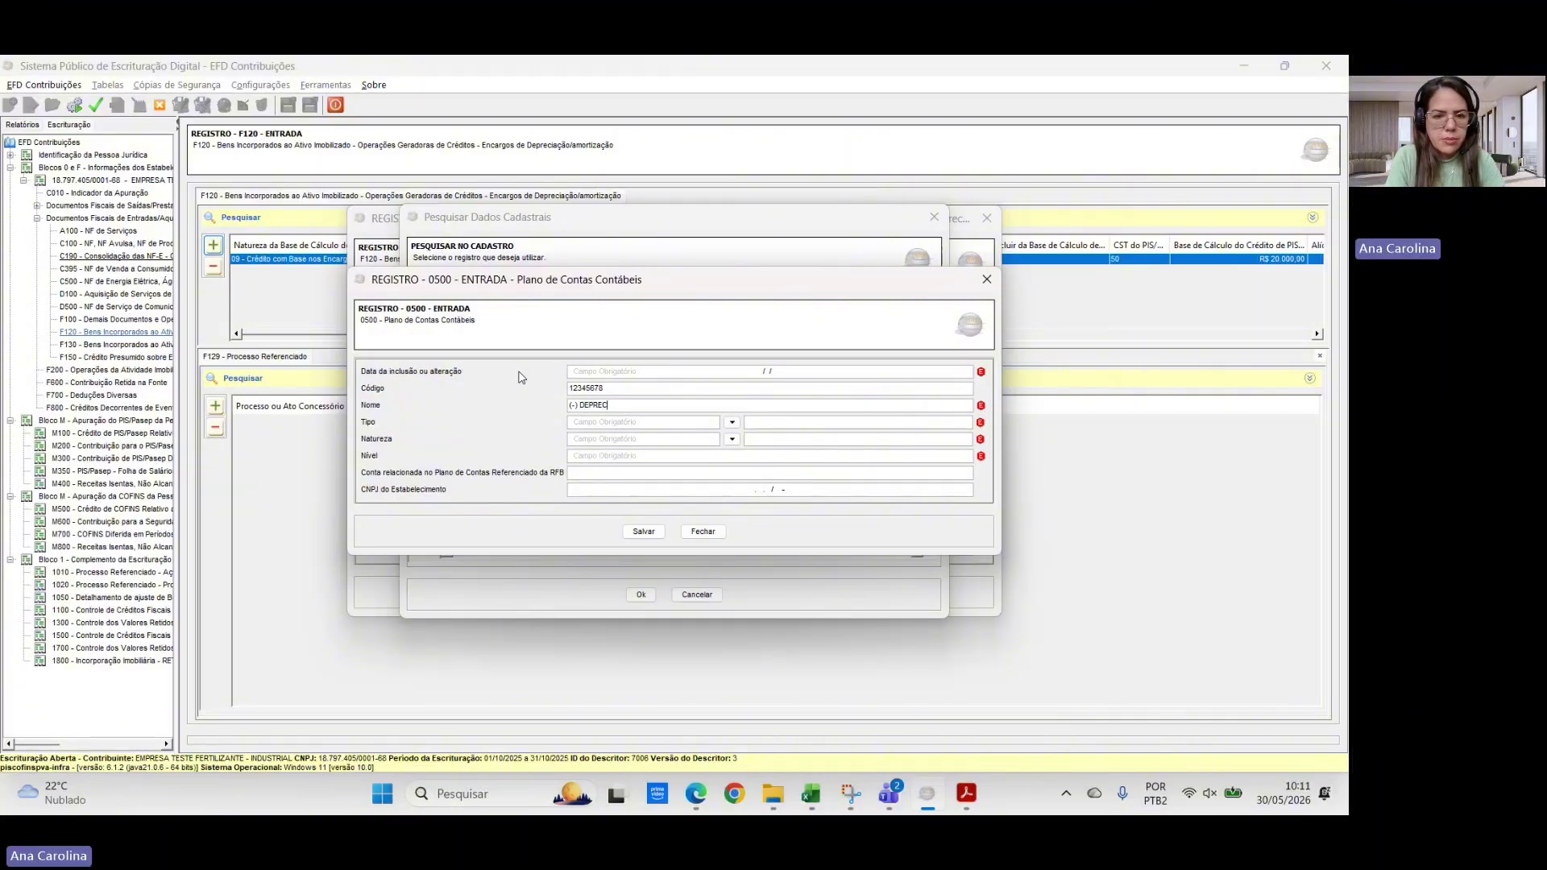
{"action": "type", "text": "IAÇÃO "}
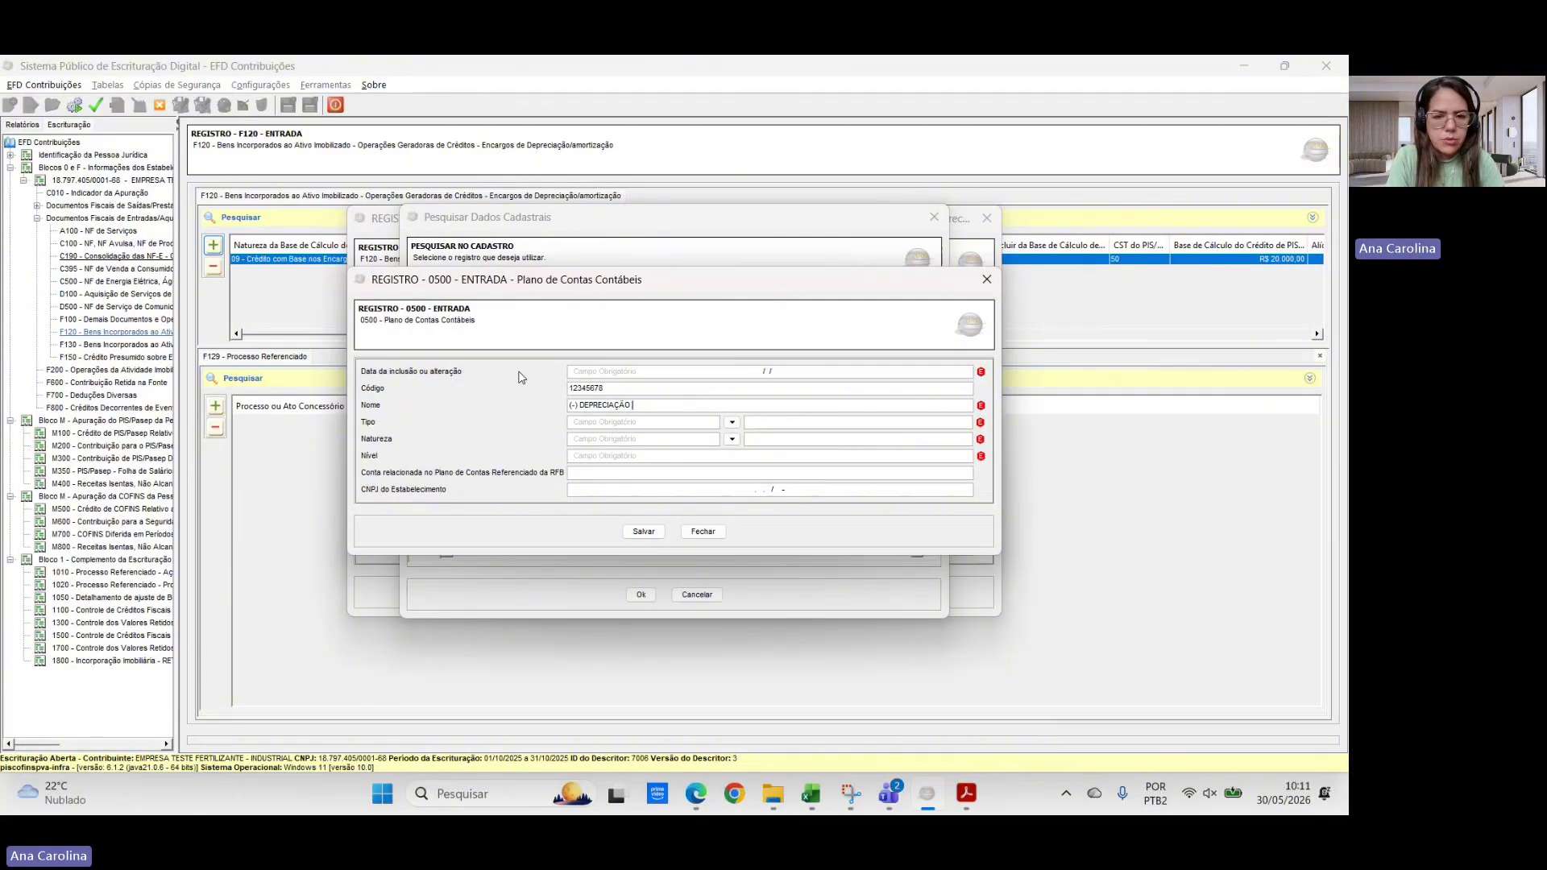
{"action": "type", "text": "DE MAQUINAS E EQUIPA"}
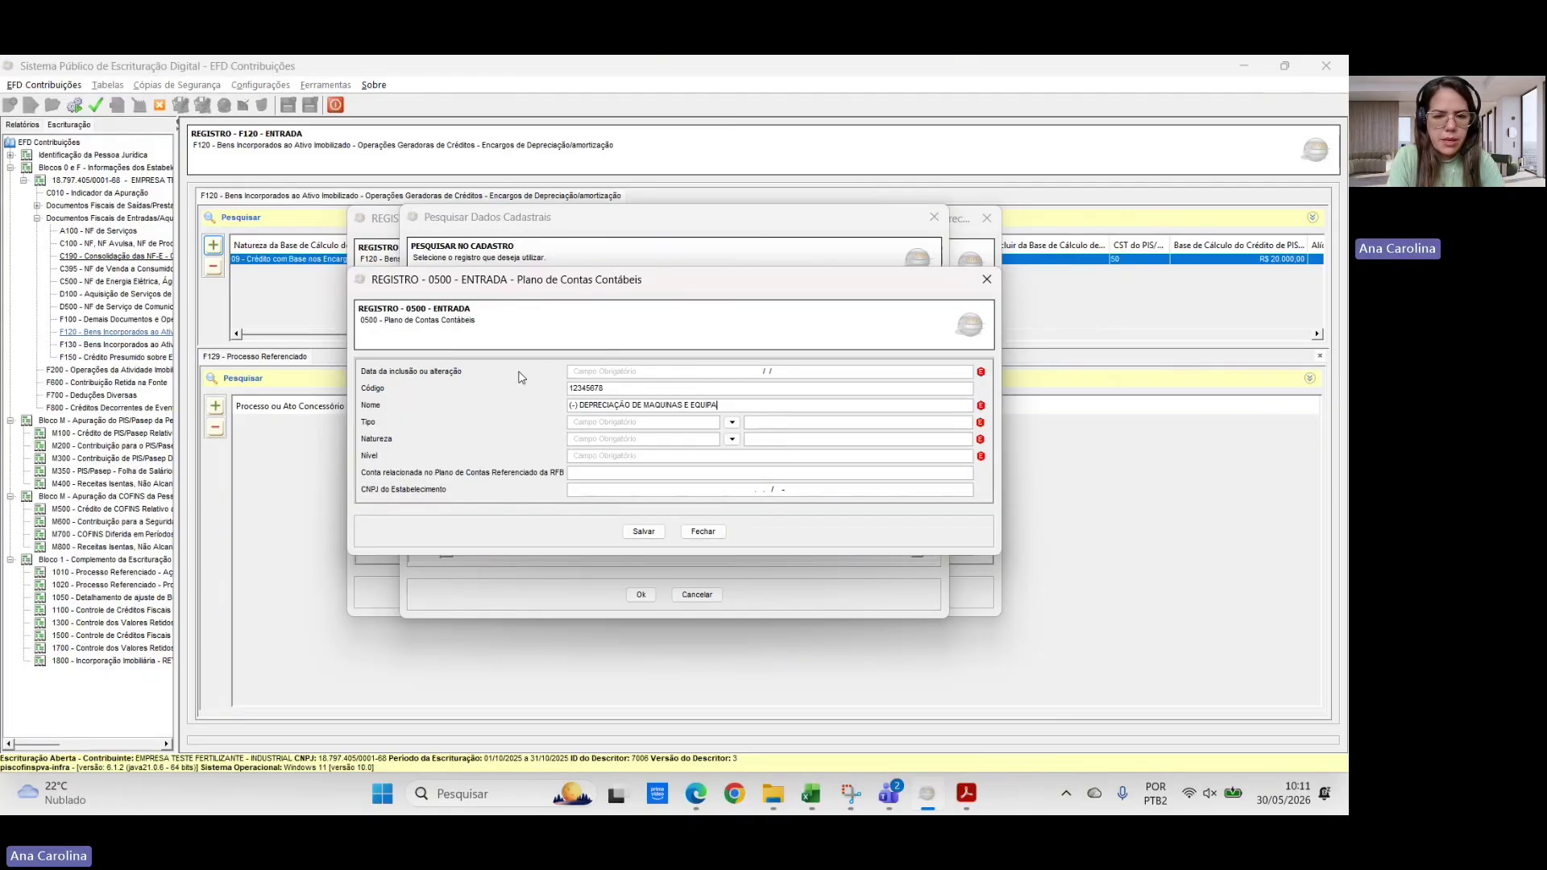
{"action": "type", "text": "MENTOS"}
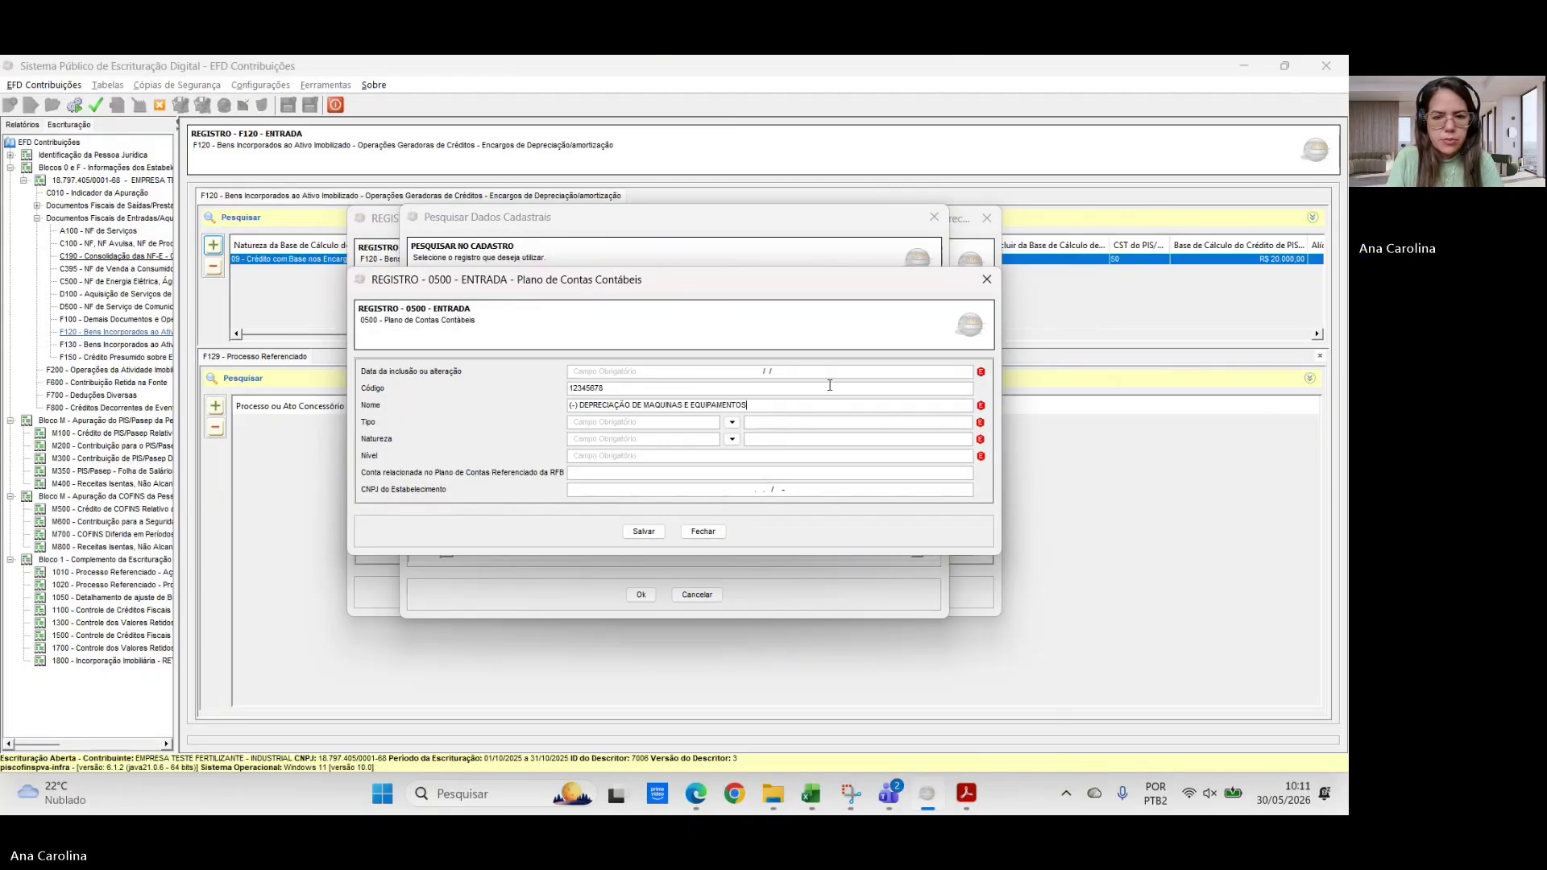
- Classify the new account as type A (Analítica), nature 01 (Contas de ativo) and level 5
{"action": "left_click", "coordinate": [732, 423]}
{"action": "left_click", "coordinate": [771, 475]}
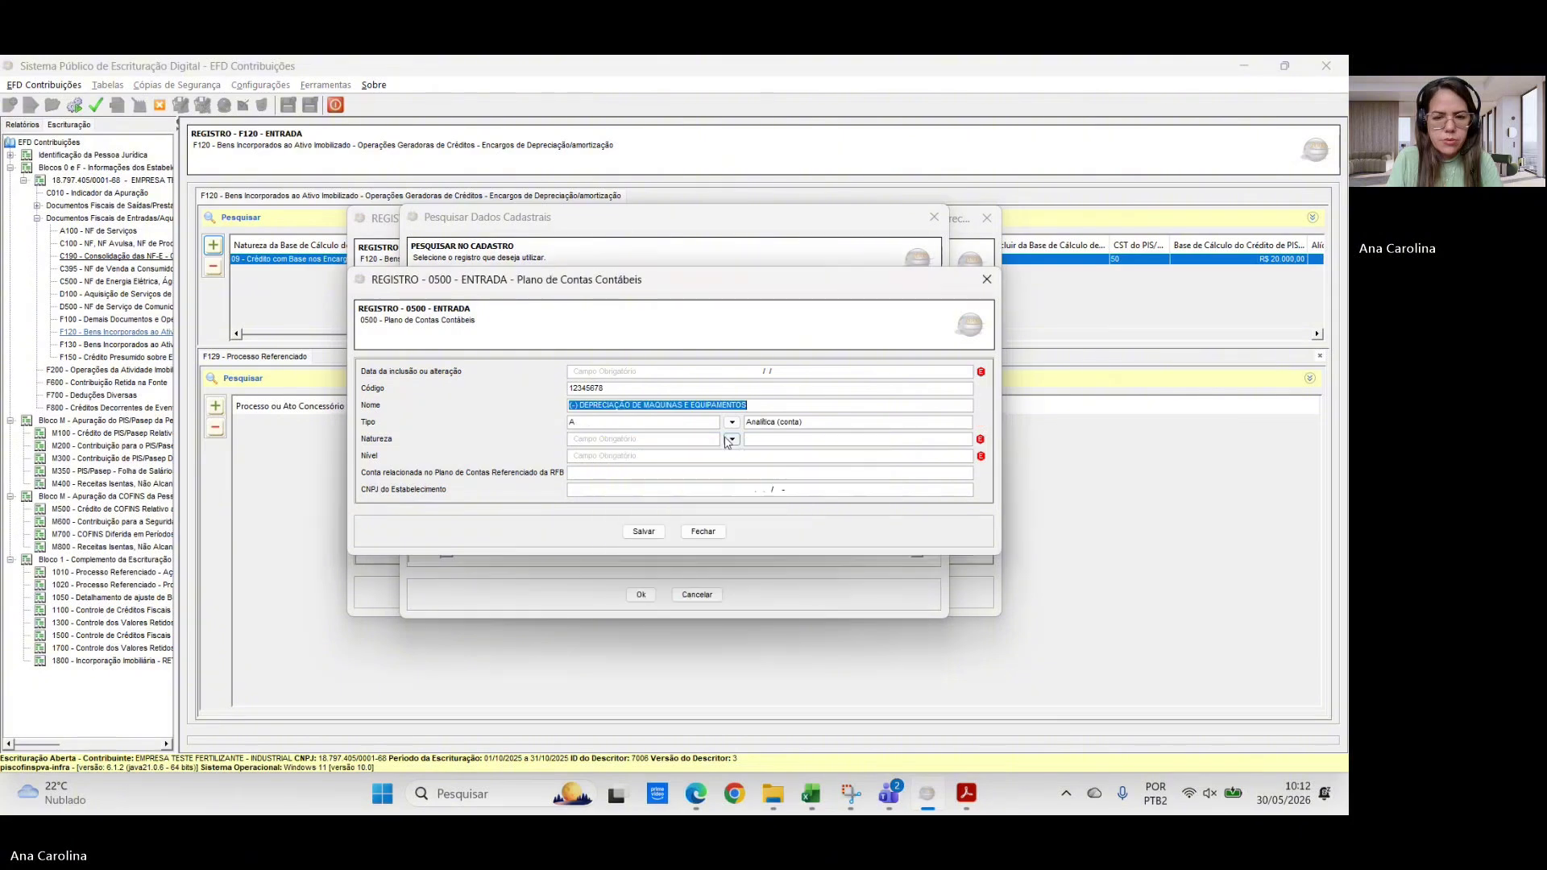
{"action": "left_click", "coordinate": [732, 440]}
{"action": "left_click", "coordinate": [782, 491]}
{"action": "type", "text": "5"}
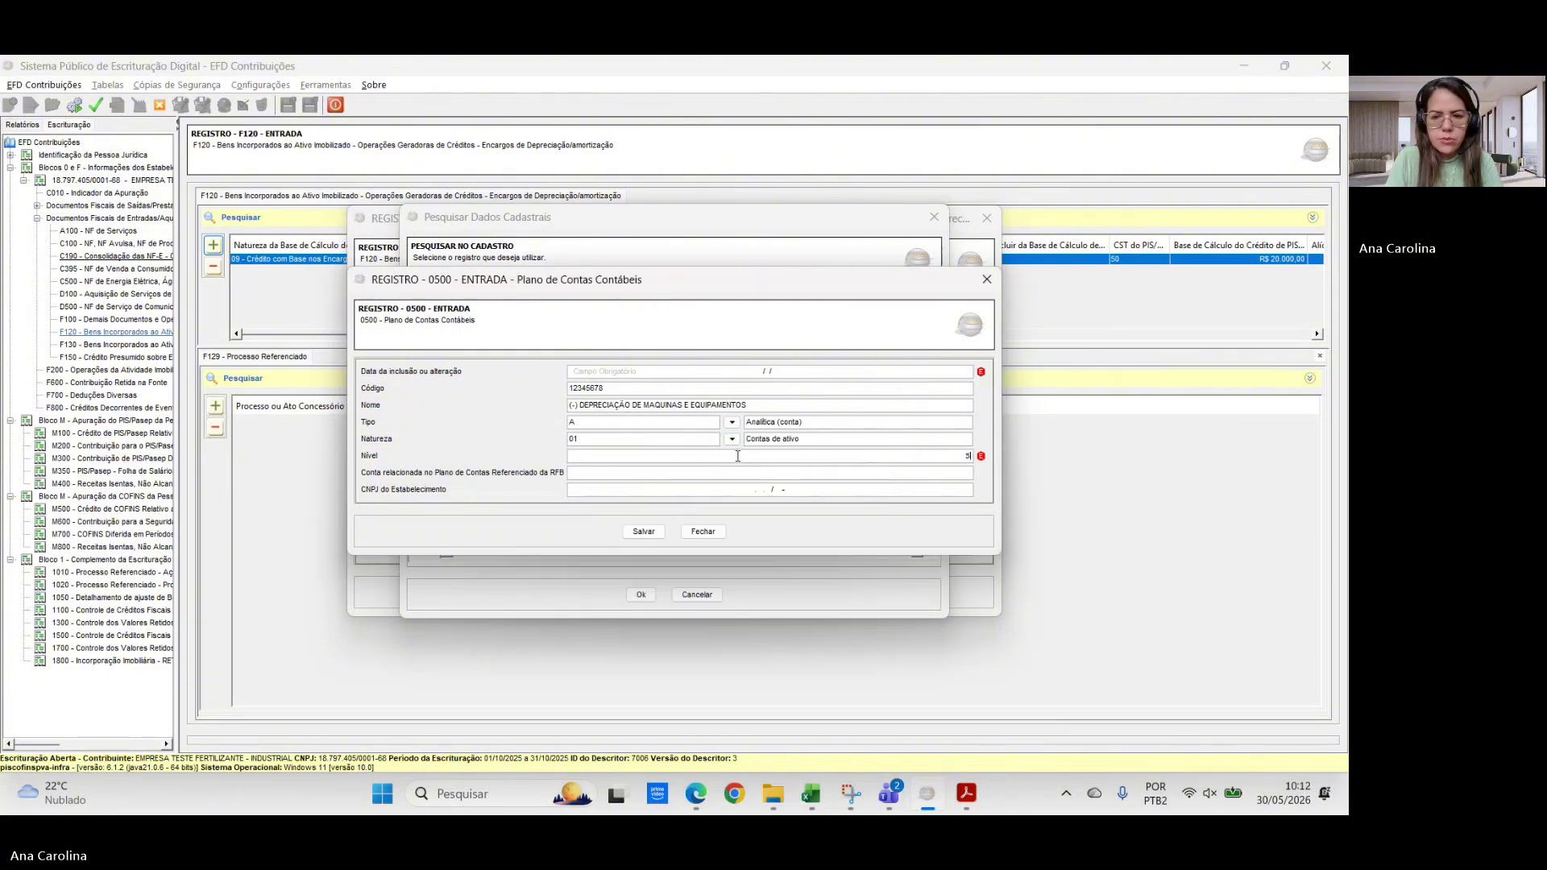
- Save the new account, assign it to the machine depreciation record and save that F120 record
{"action": "left_click", "coordinate": [644, 532]}
{"action": "left_click", "coordinate": [641, 594]}
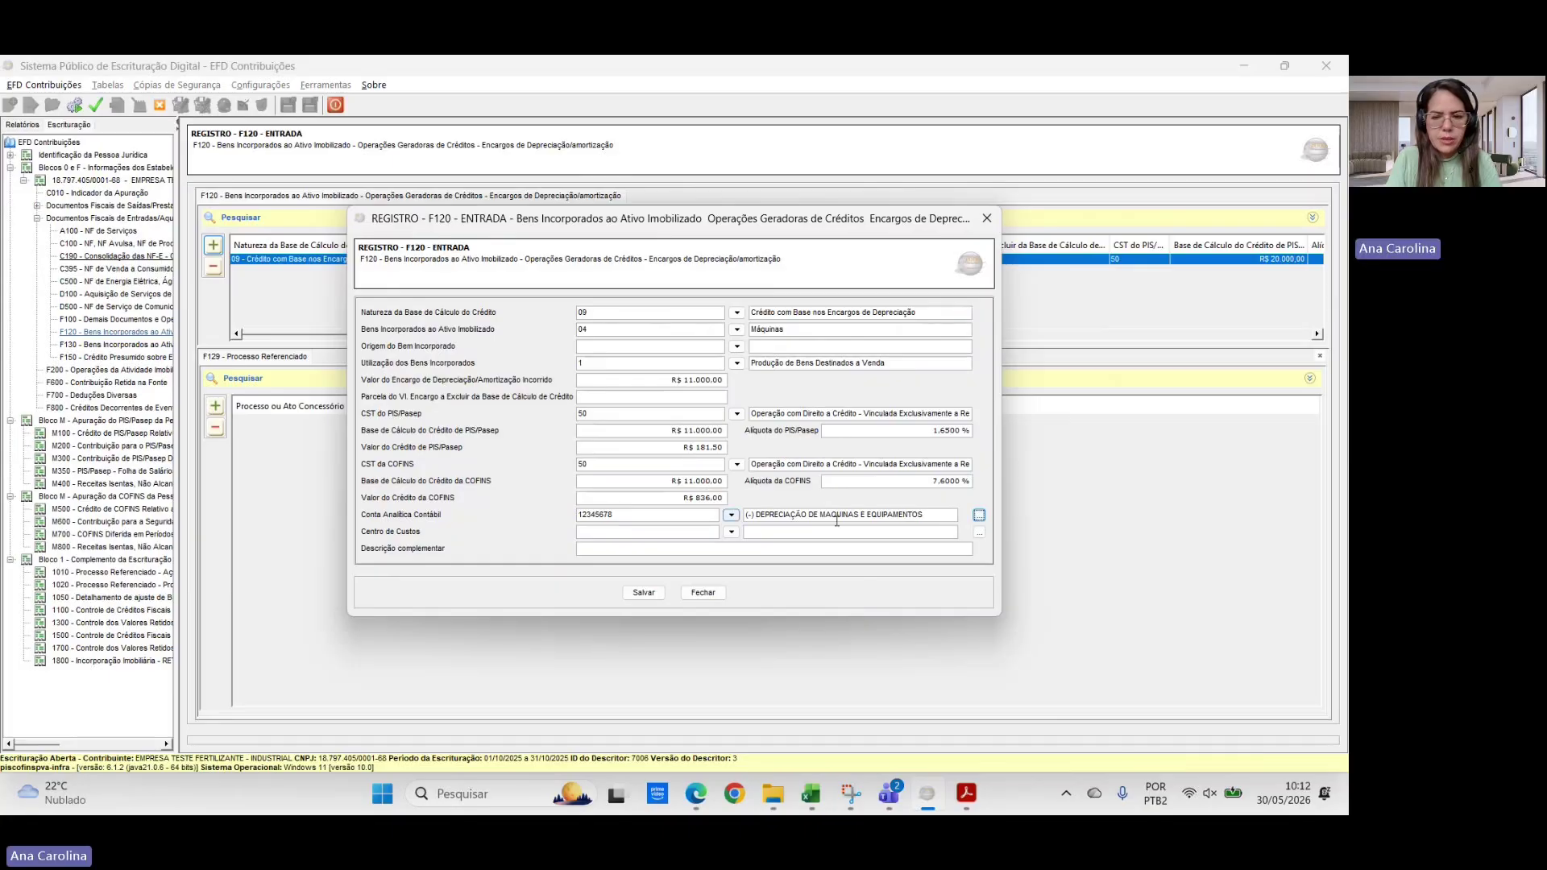
{"action": "left_click", "coordinate": [643, 594]}
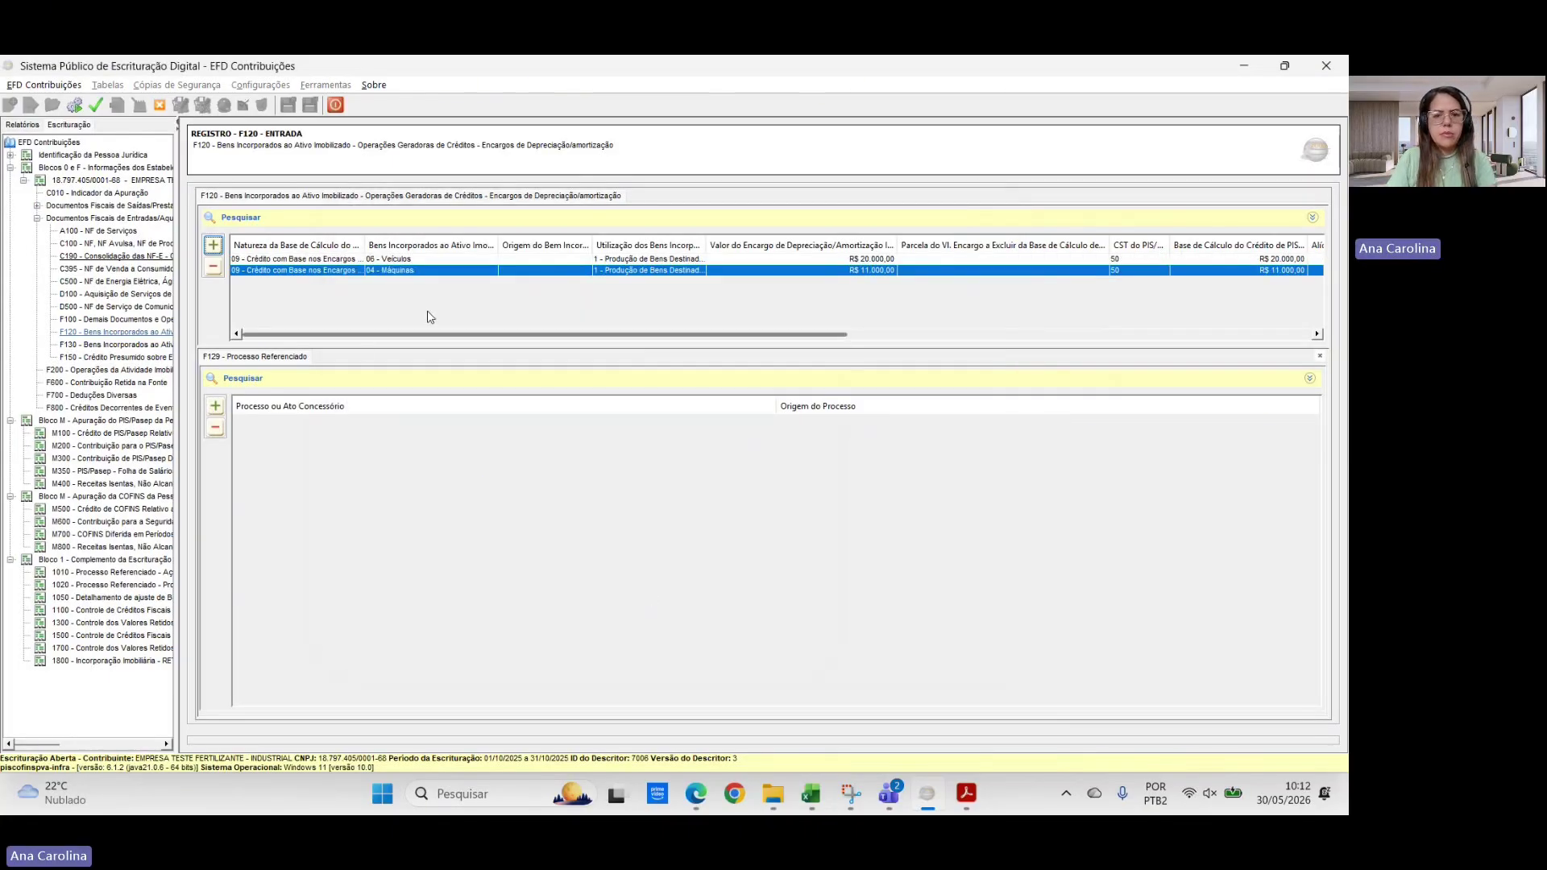
- Switch to the Excel spreadsheet and examine row 28 with the remaining depreciation charge and its PIS and COFINS credits
{"action": "key", "text": "alt+Tab"}
{"action": "left_click", "coordinate": [435, 532]}
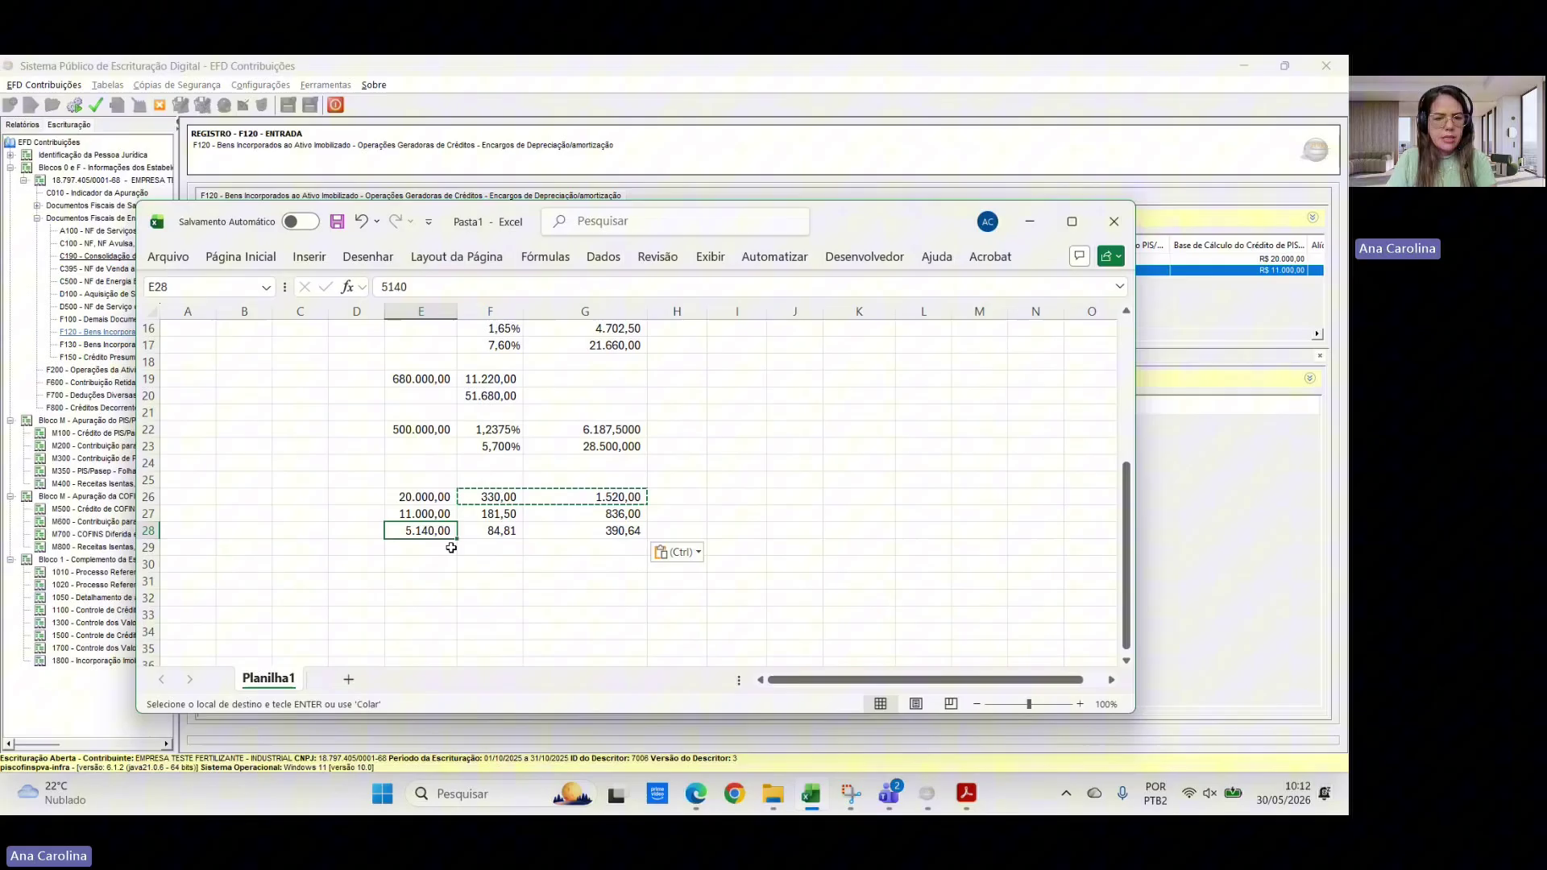
{"action": "left_click", "coordinate": [159, 531]}
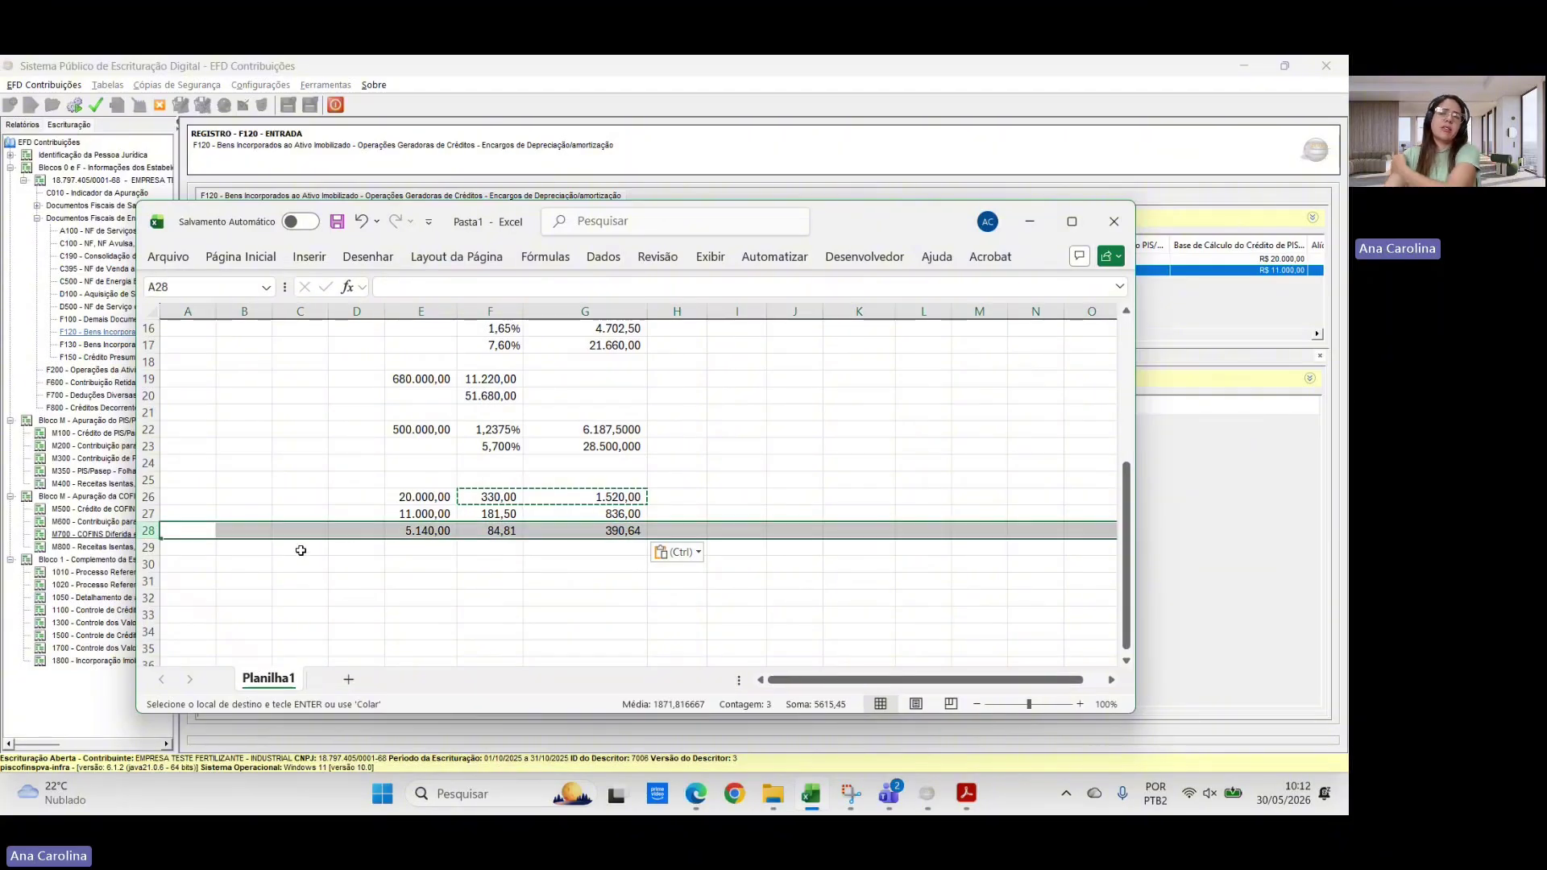
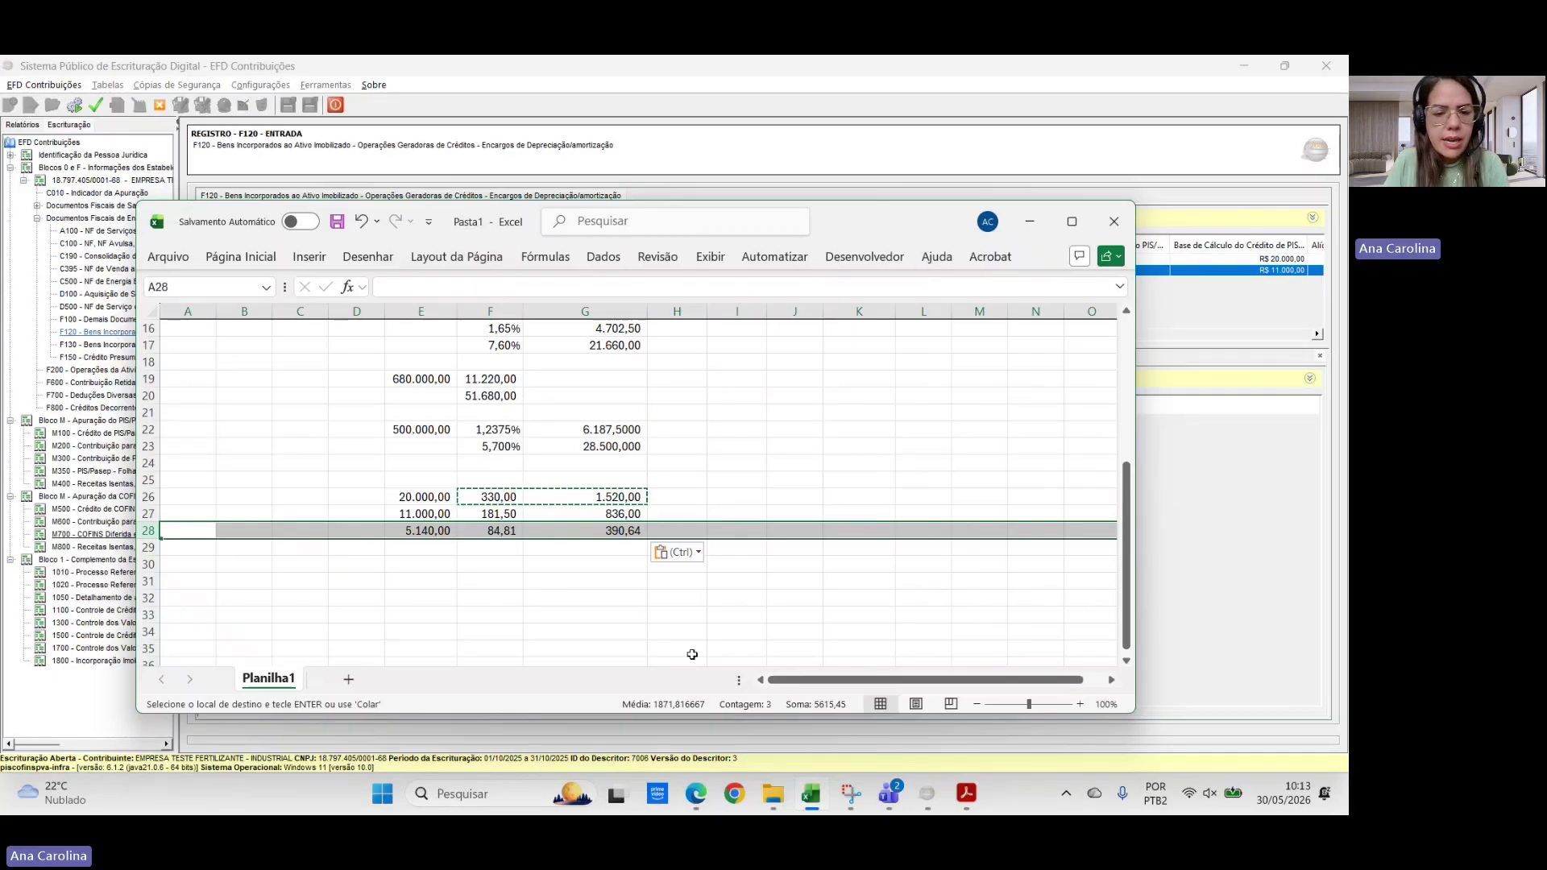
- Back in EFD Contribuições, add an F120 record with credit nature 09, asset type 03 (Instalações) and use 1 (Produção de Bens Destinados a Venda)
{"action": "key", "text": "alt+Tab"}
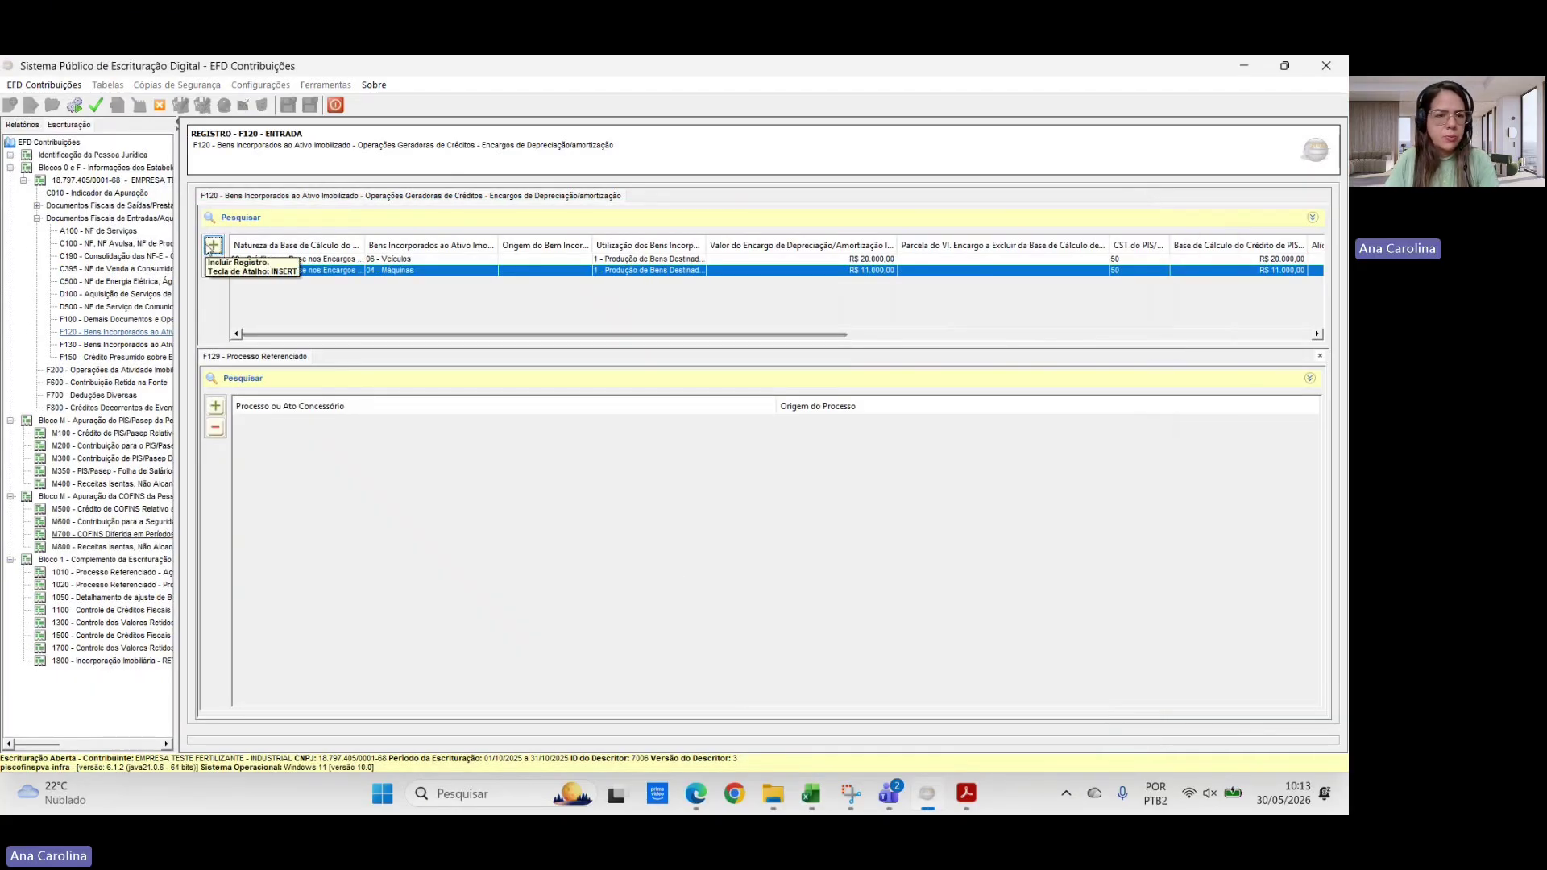
{"action": "left_click", "coordinate": [213, 244]}
{"action": "left_click", "coordinate": [737, 313]}
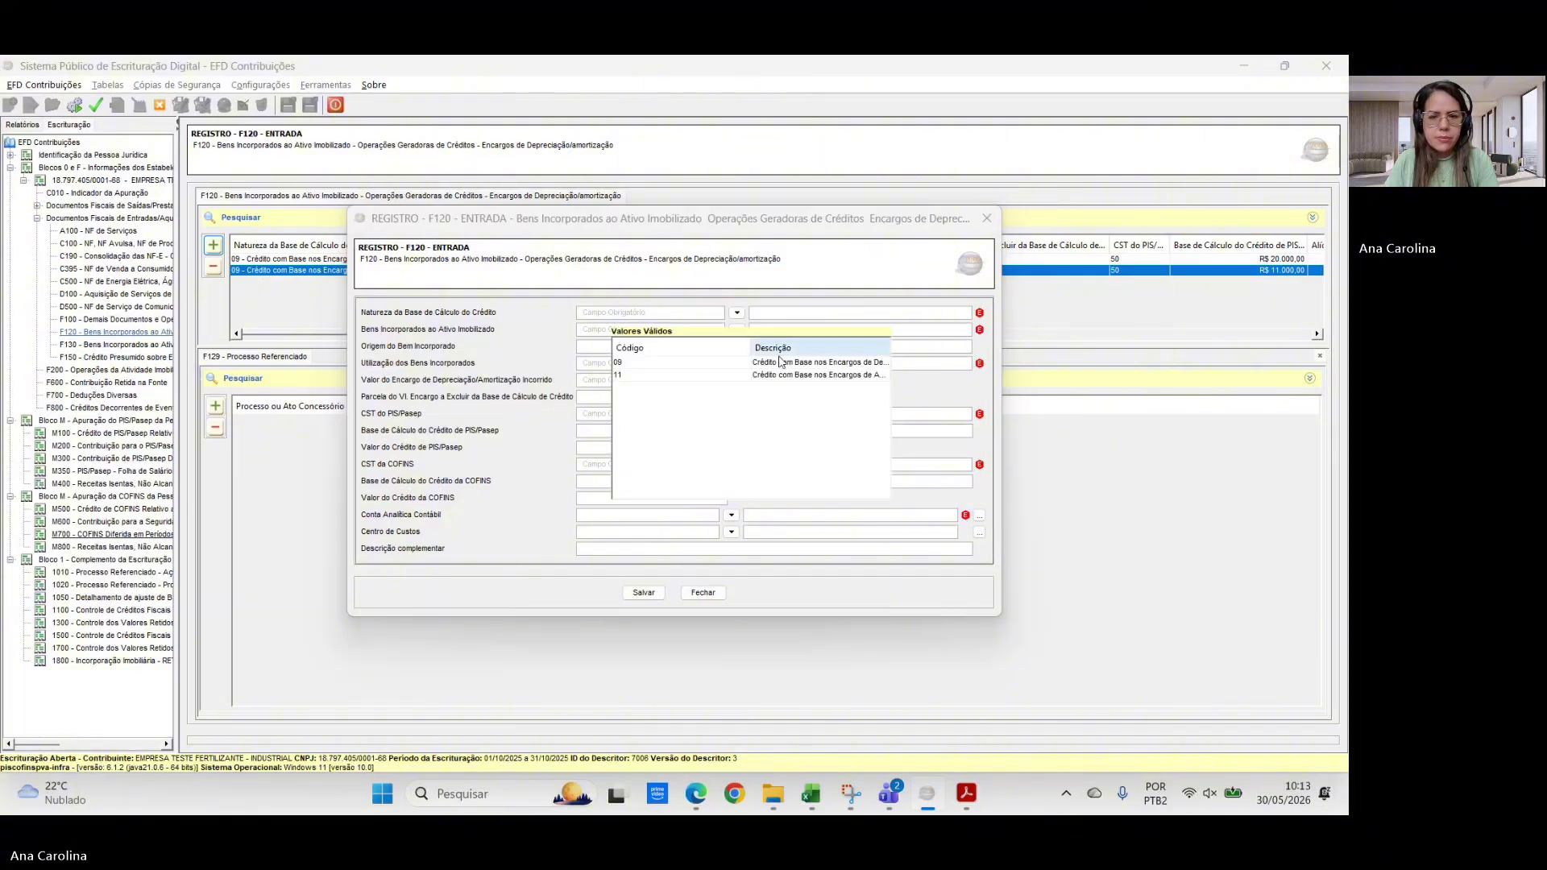
{"action": "left_click", "coordinate": [757, 363]}
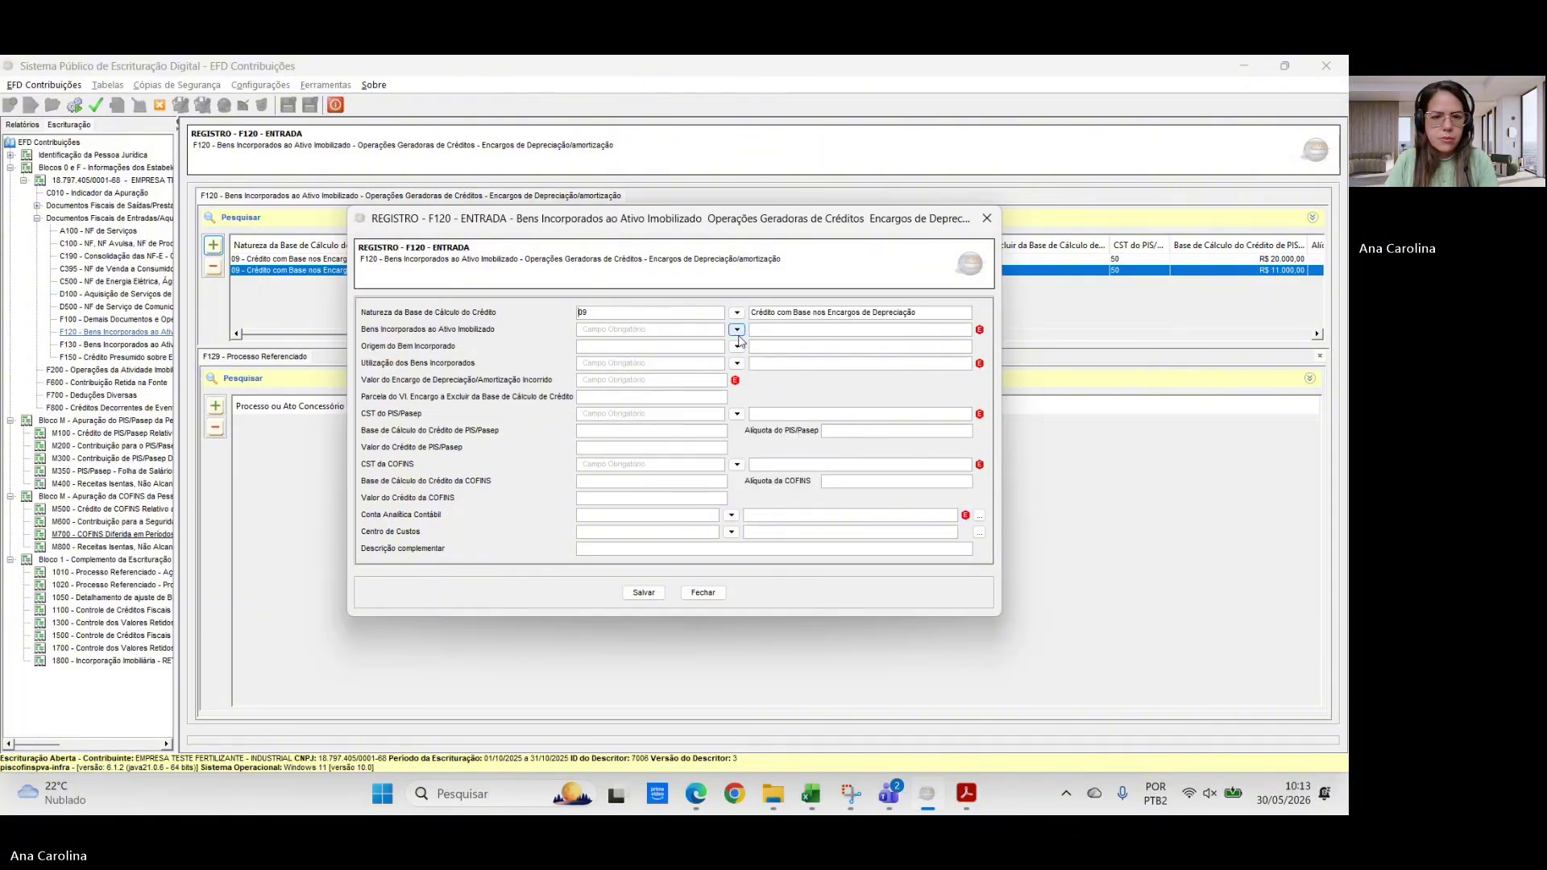
{"action": "left_click", "coordinate": [737, 329]}
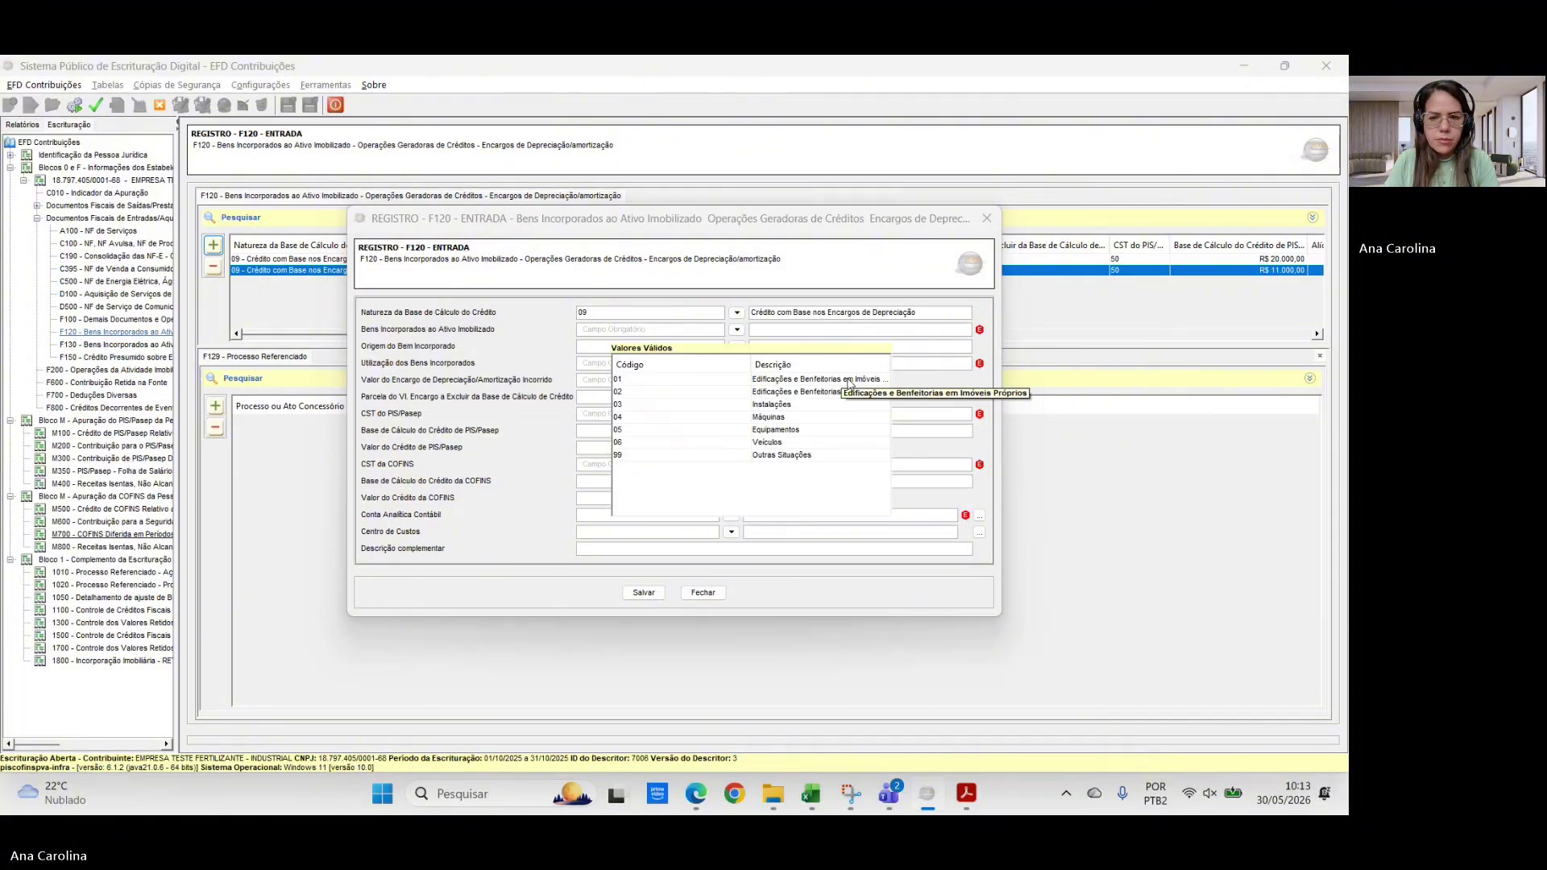
{"action": "left_click", "coordinate": [771, 406]}
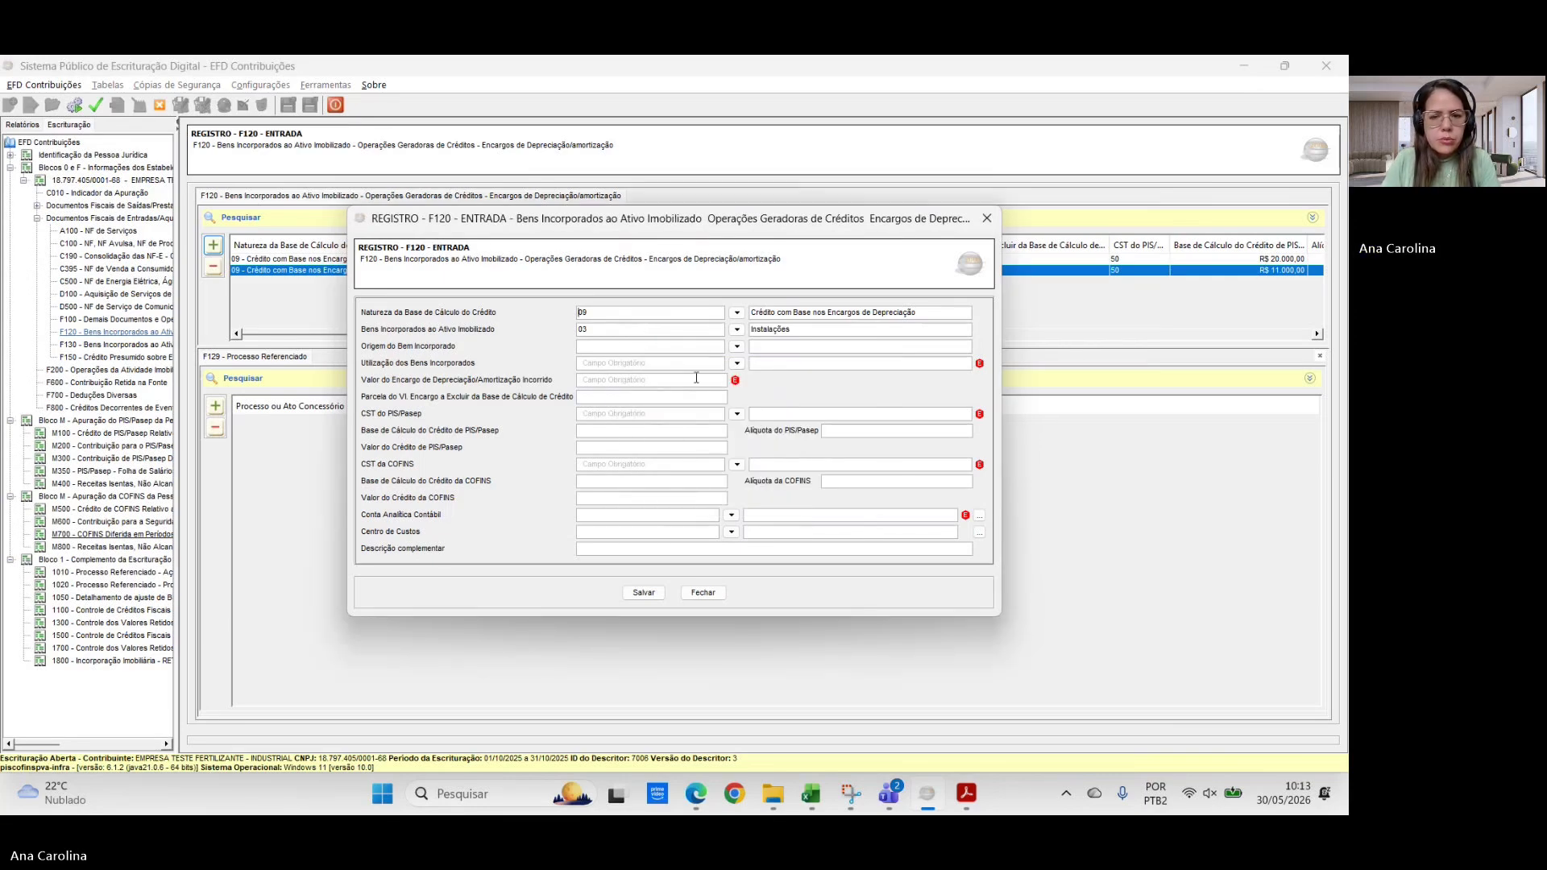
{"action": "left_click", "coordinate": [736, 363]}
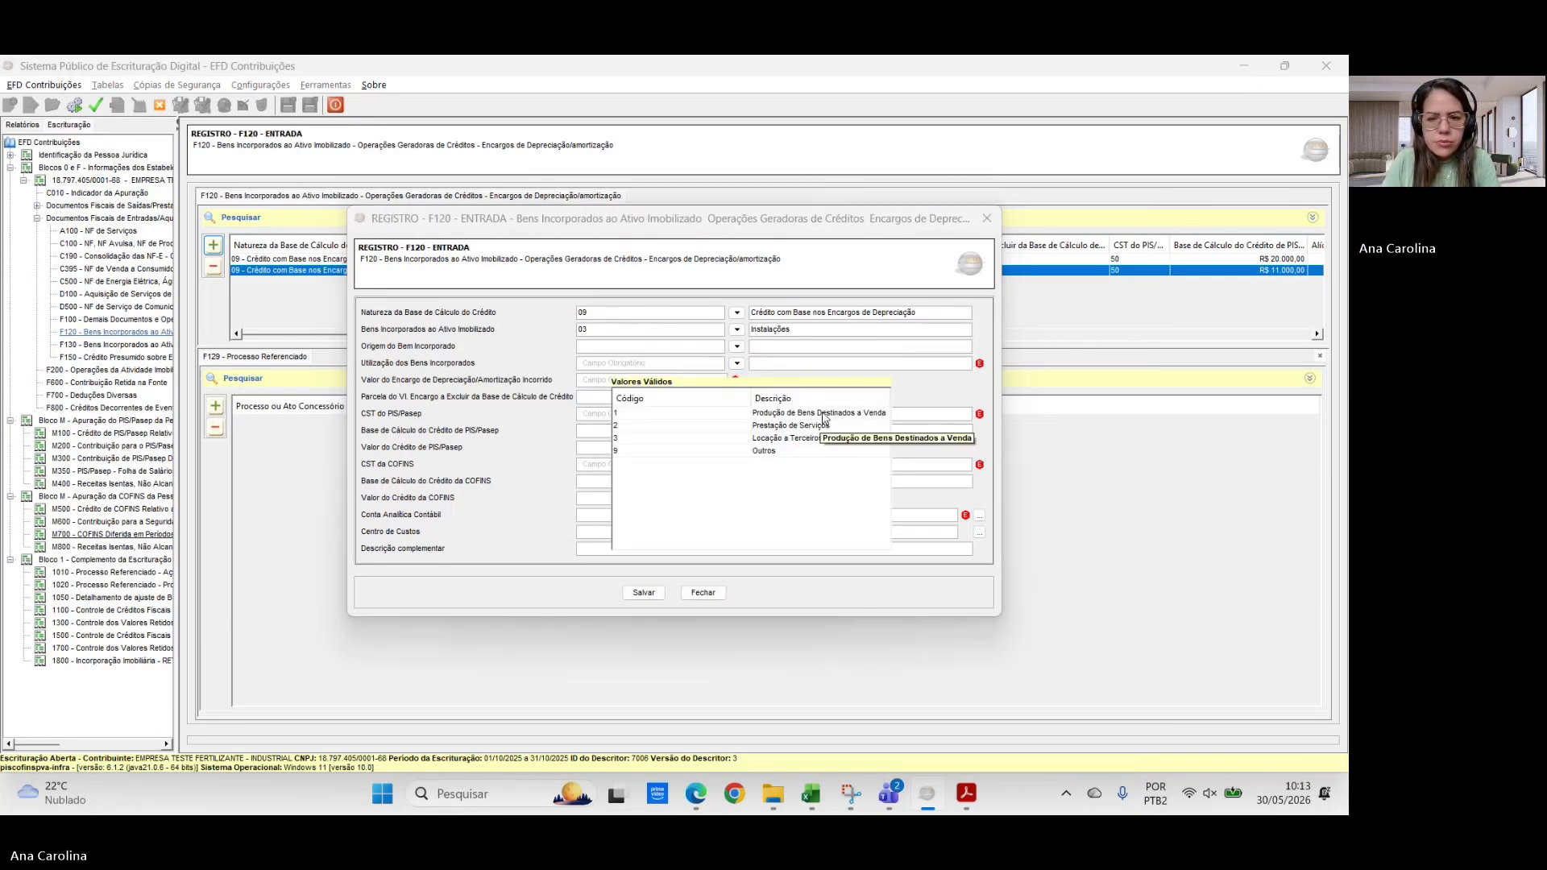
{"action": "left_click", "coordinate": [823, 419]}
- Check the installations depreciation charge in the Excel spreadsheet and enter R$ 5.140,00 as the record's incurred depreciation charge
{"action": "left_click", "coordinate": [619, 380]}
{"action": "key", "text": "alt+Tab"}
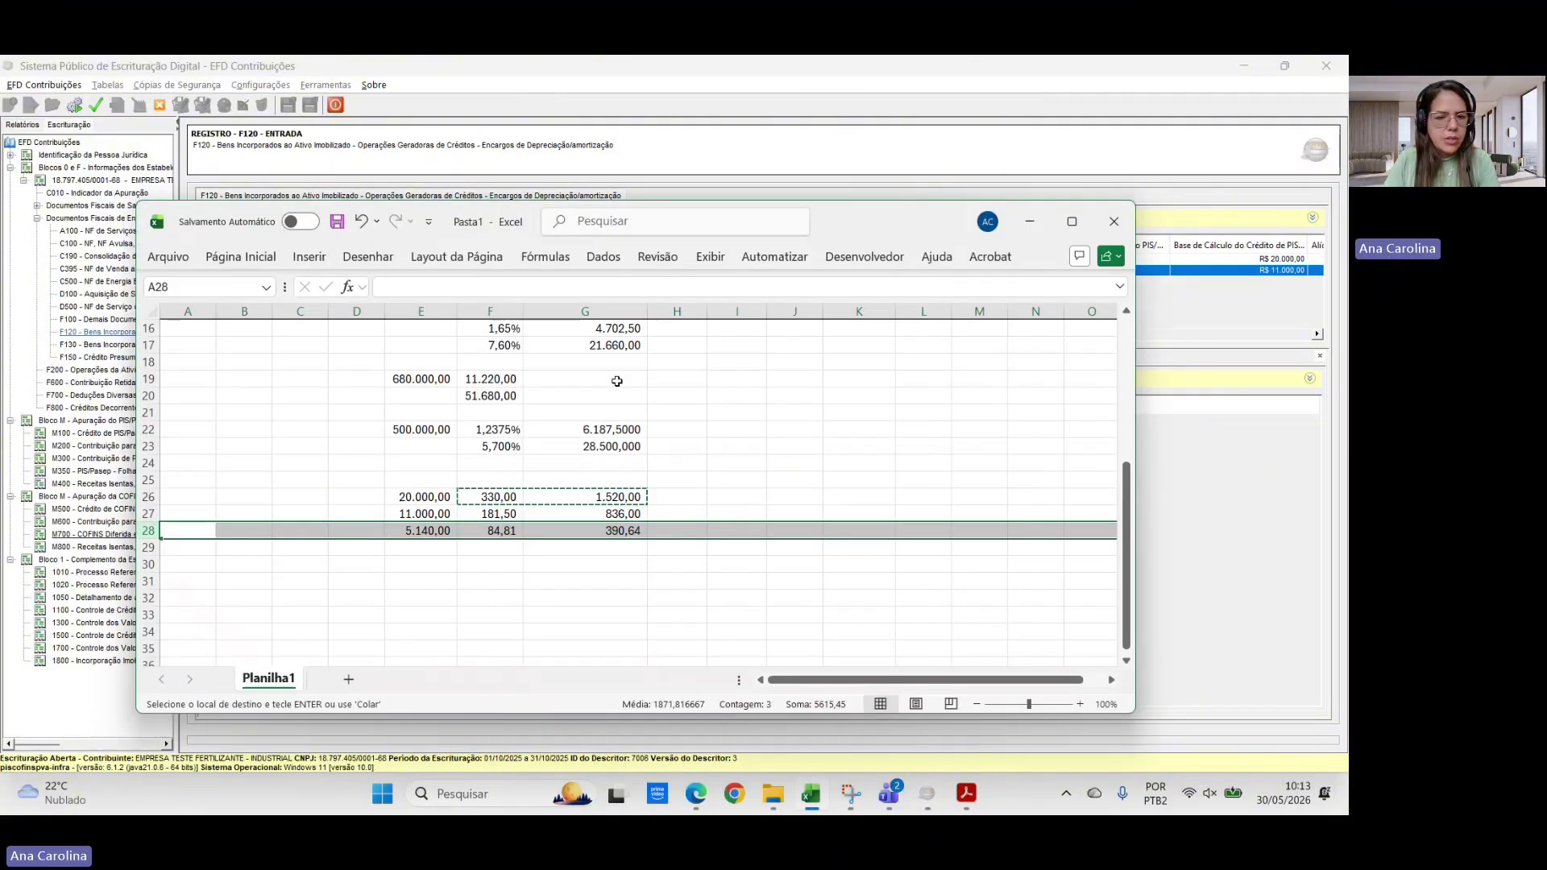
{"action": "key", "text": "alt+Tab"}
{"action": "type", "text": "5140"}
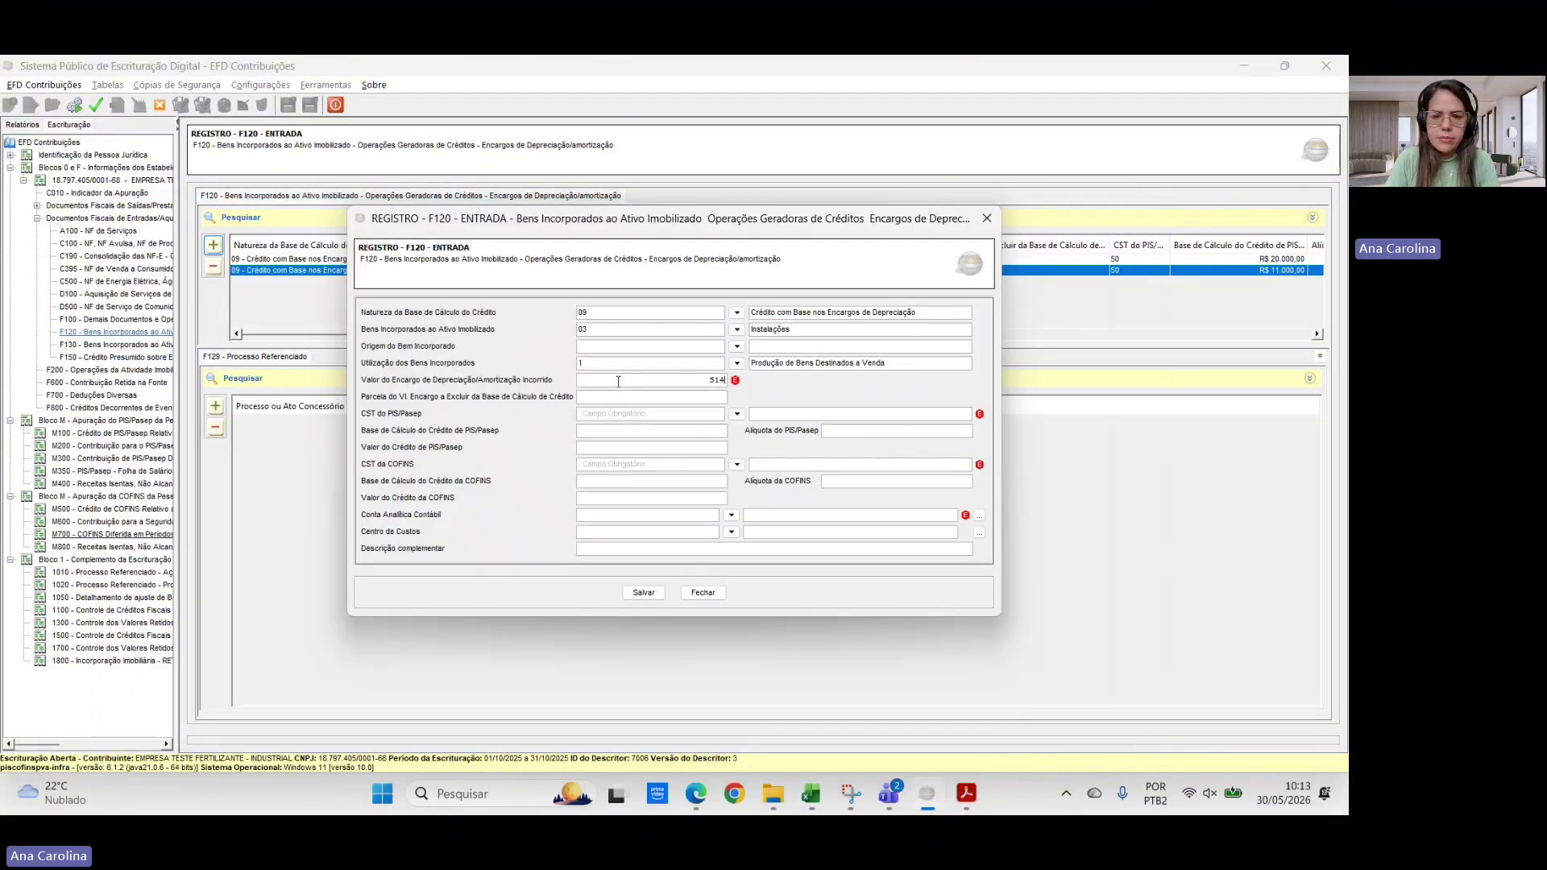
{"action": "key", "text": "Tab"}
- Set the PIS/Pasep CST to 50, the credit calculation base to R$ 5.140,00 and the rate to 1,65 %
{"action": "type", "text": "50"}
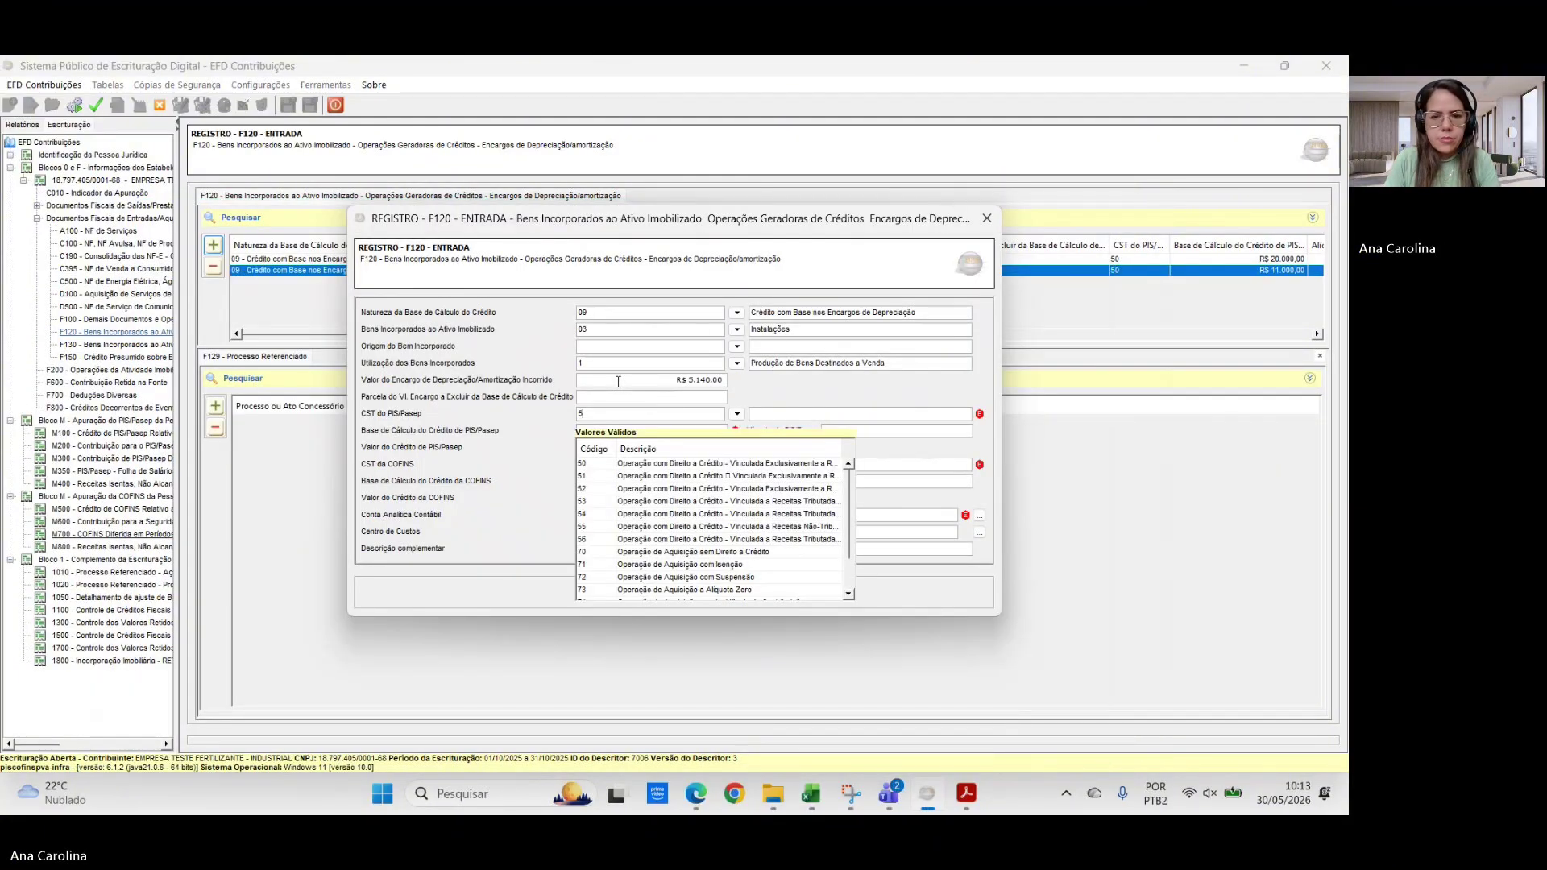
{"action": "key", "text": "Return"}
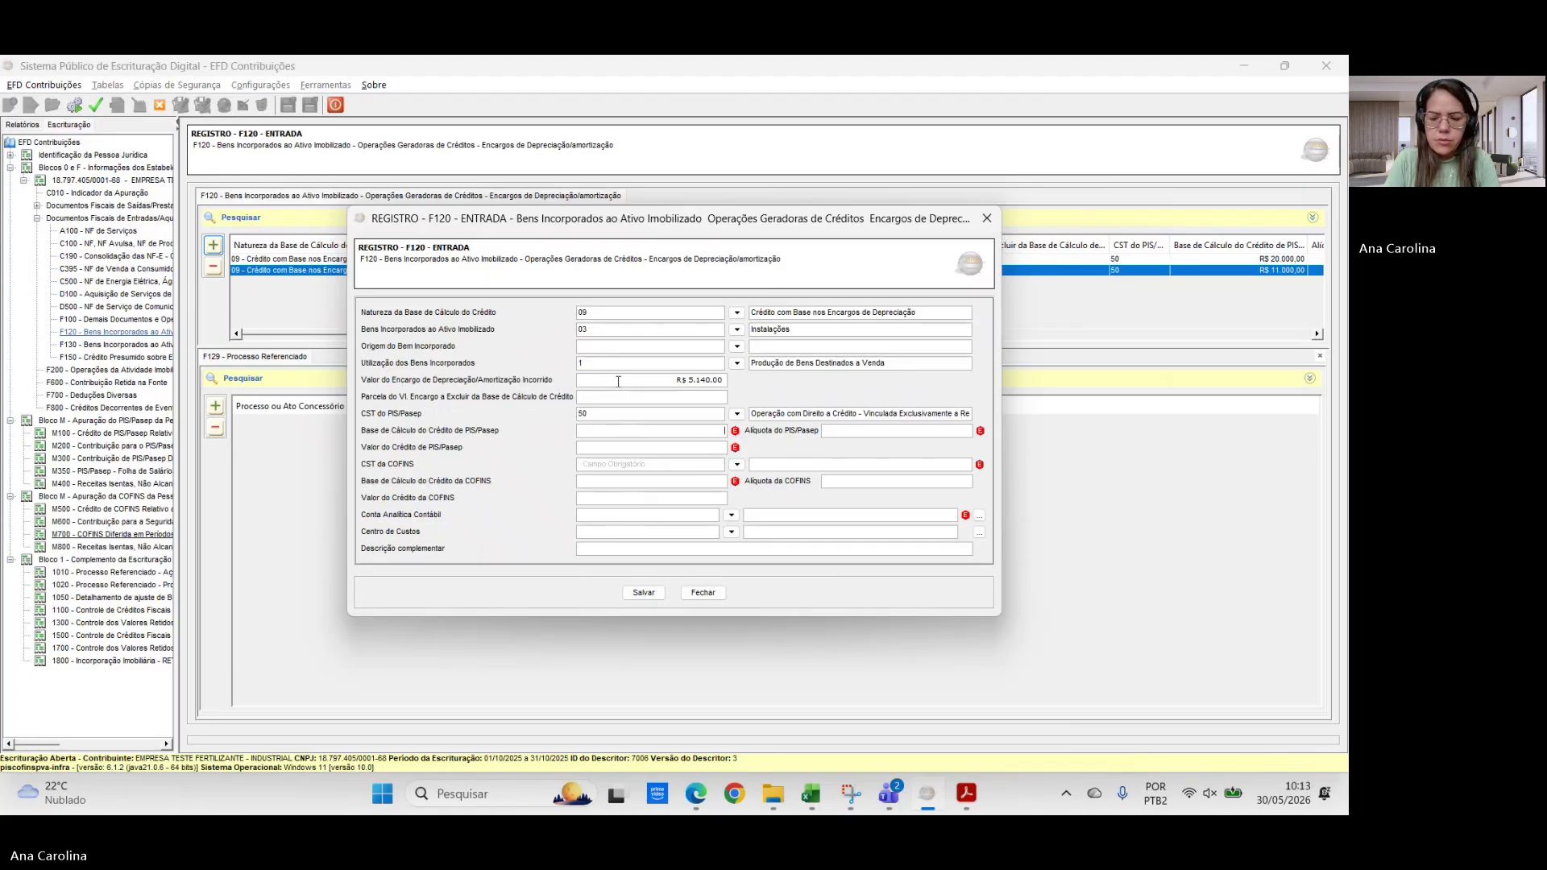
{"action": "type", "text": "5.140"}
{"action": "key", "text": "Tab"}
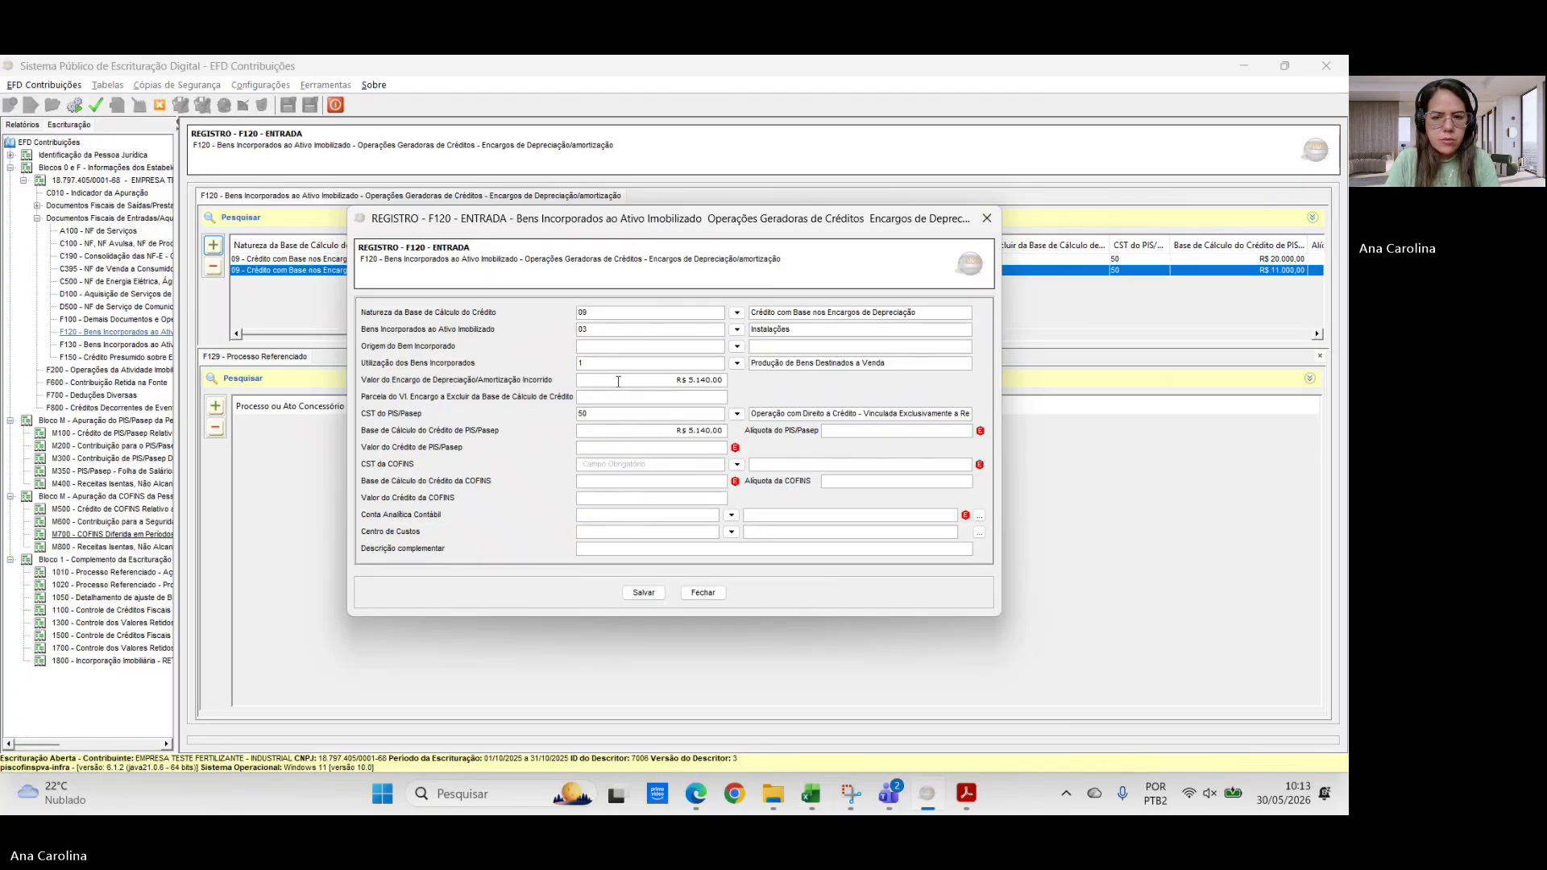
{"action": "type", "text": "1,65"}
{"action": "key", "text": "Tab"}
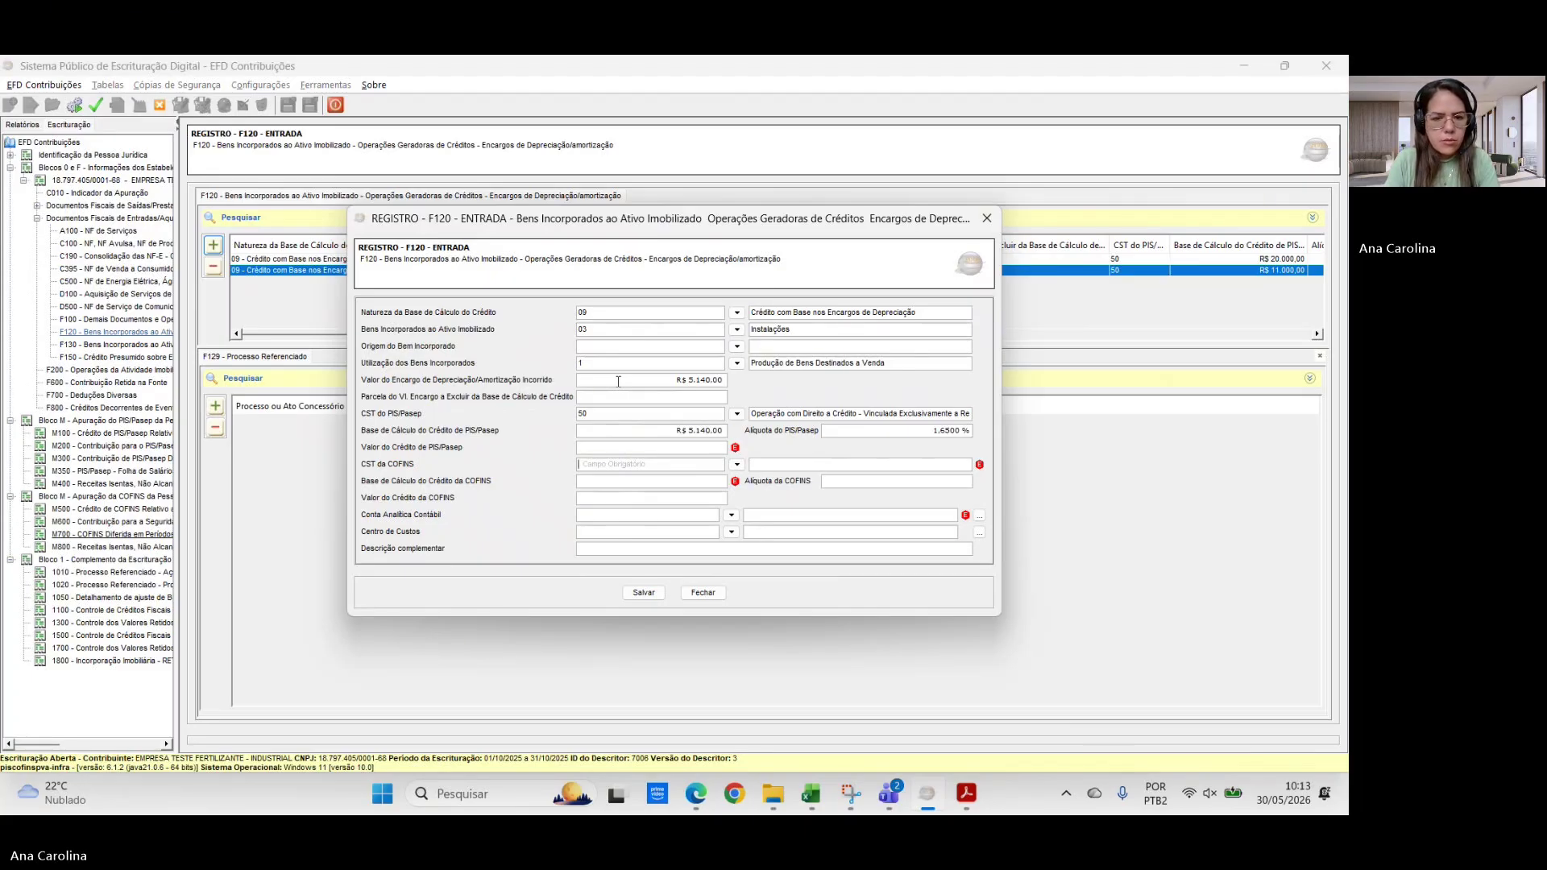
- Set the COFINS CST to 50, the credit calculation base to R$ 5.140,00 and the rate to 7,6 %
{"action": "type", "text": "50"}
{"action": "key", "text": "Tab"}
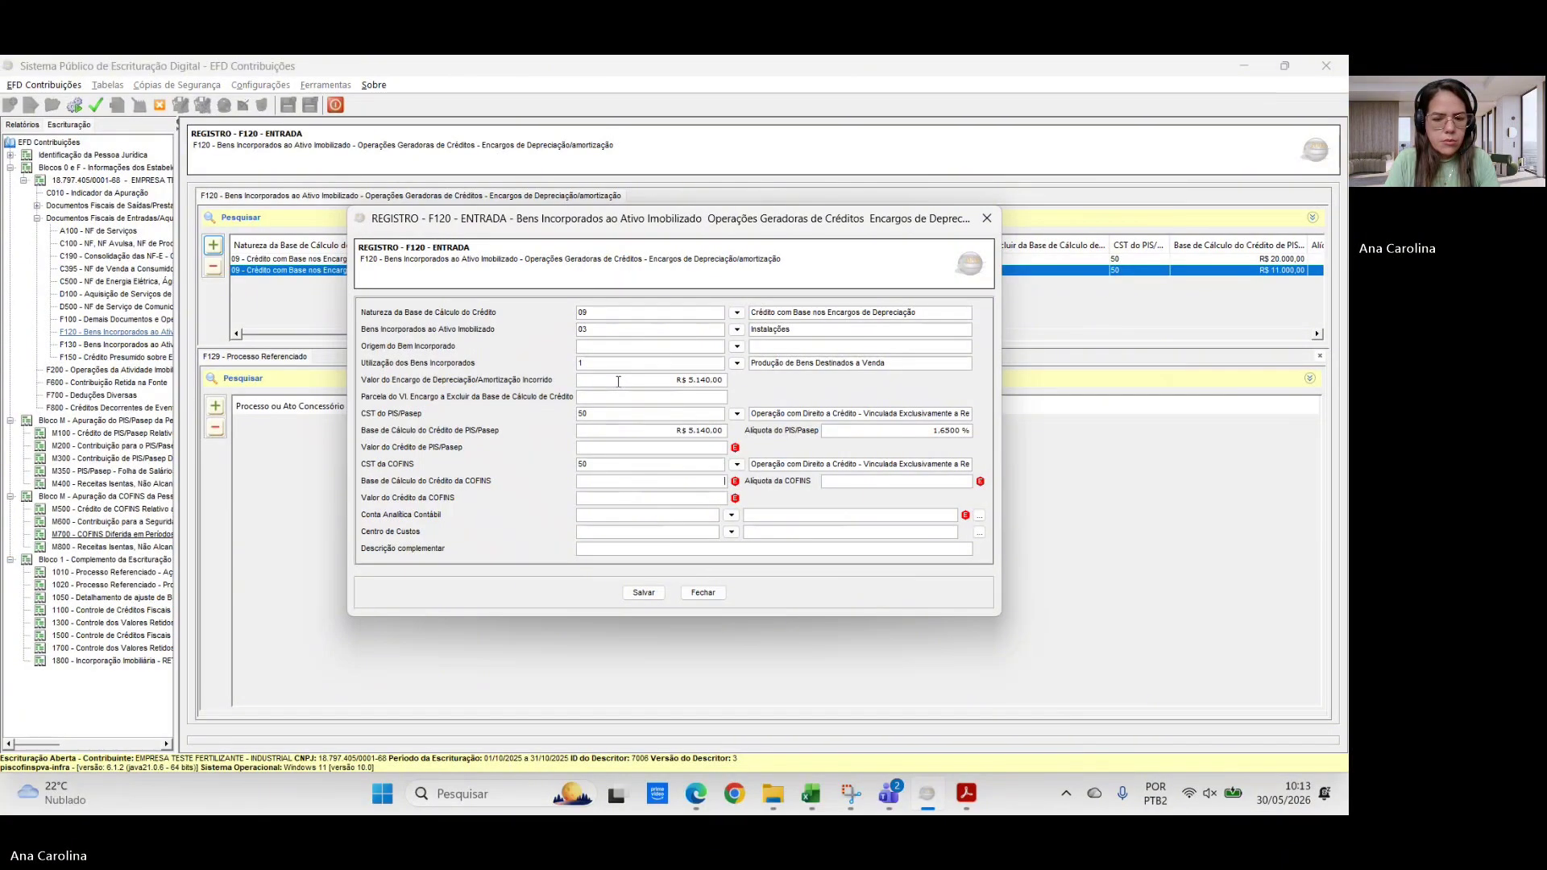
{"action": "type", "text": "5.140"}
{"action": "key", "text": "Tab"}
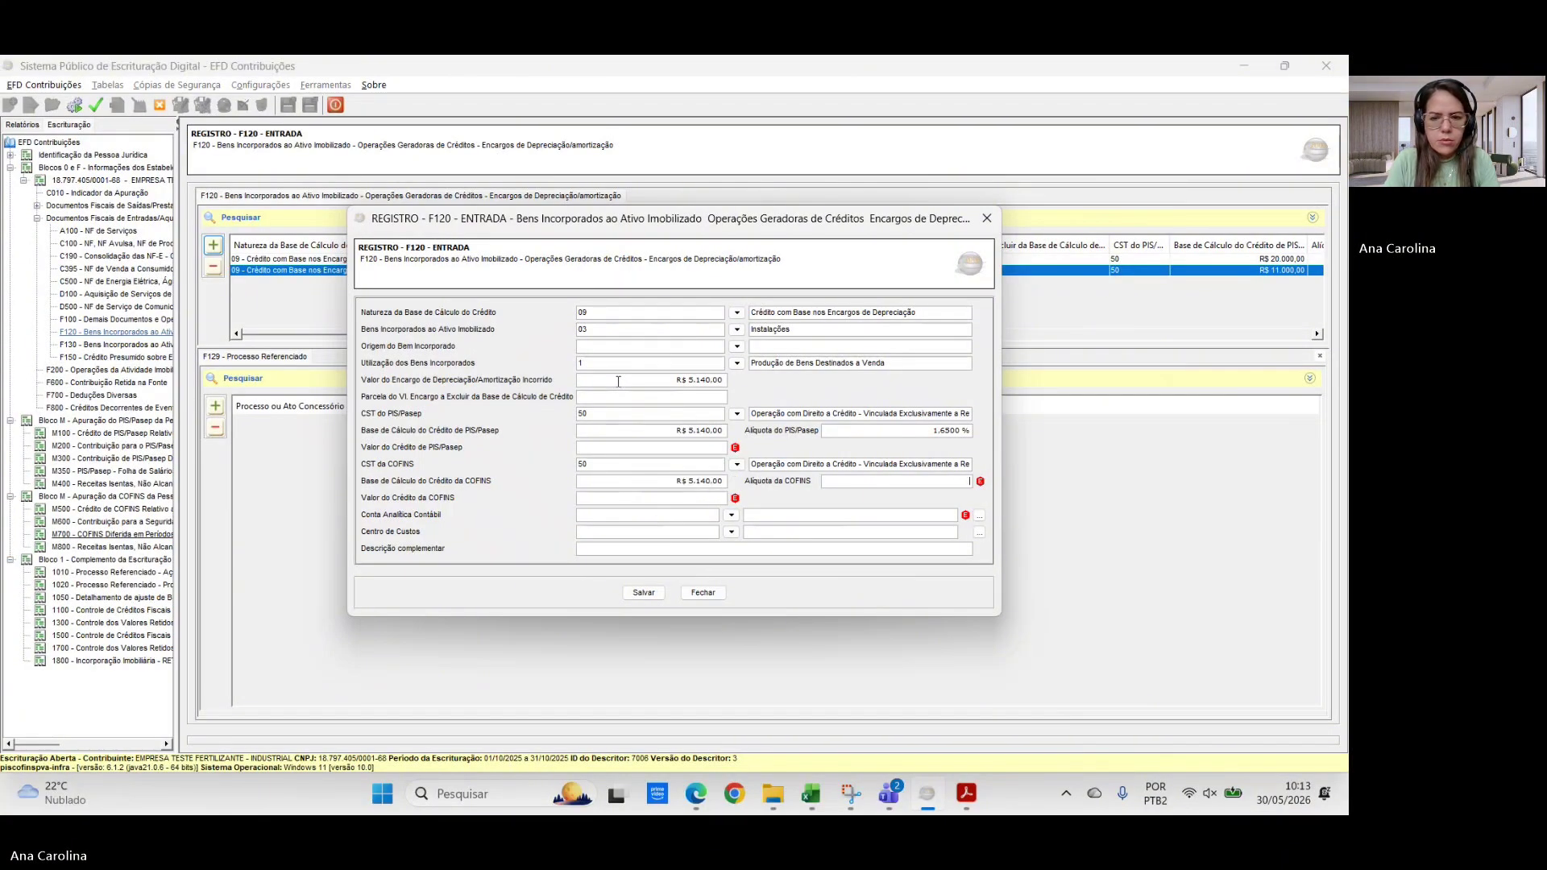
{"action": "key", "text": "Tab"}
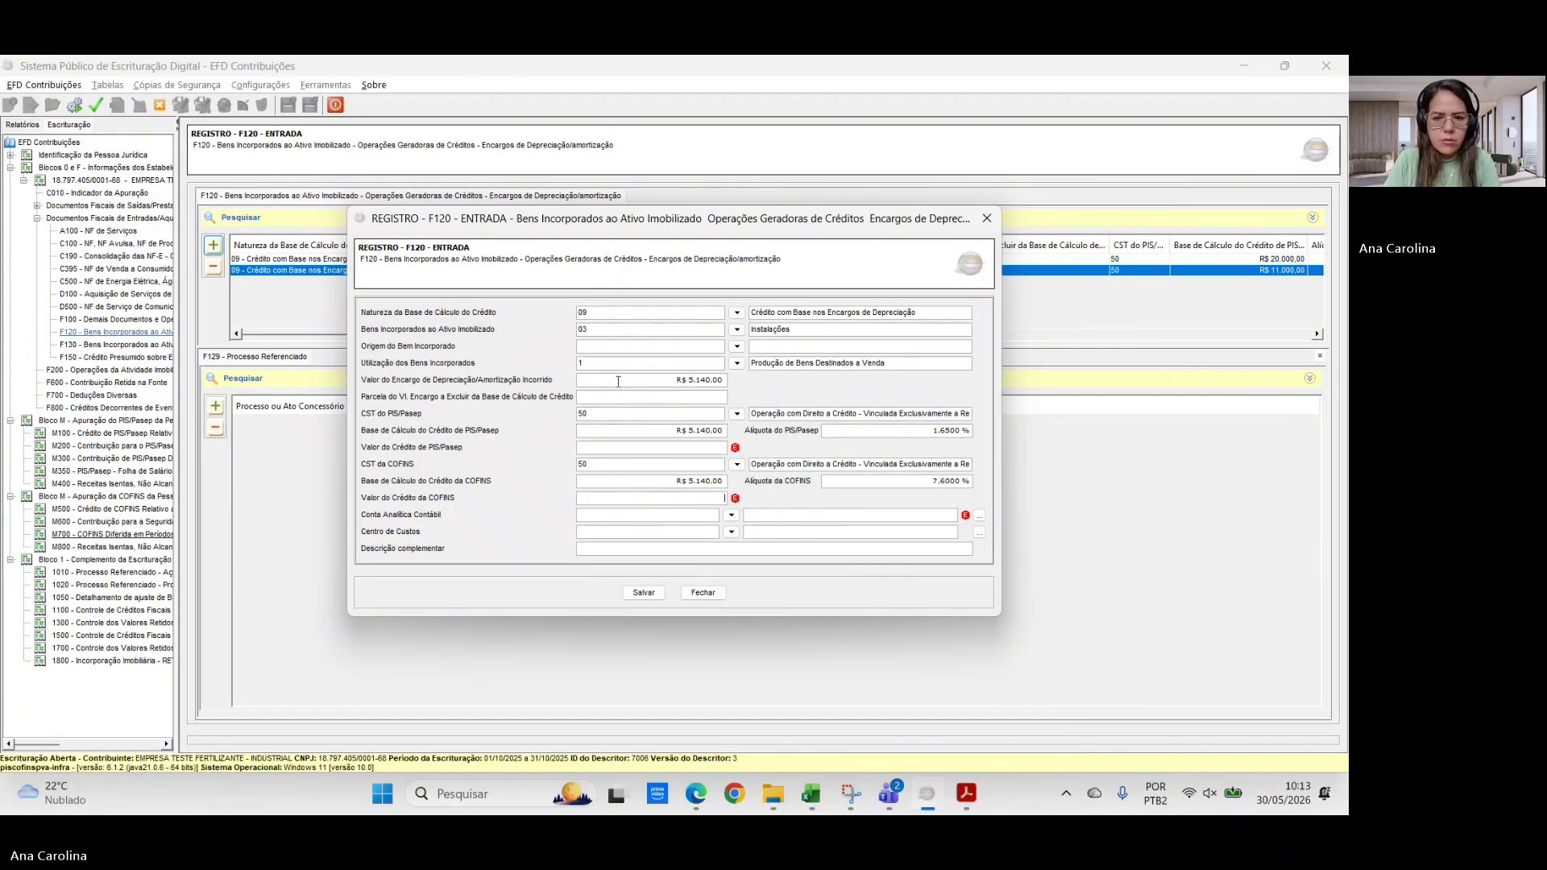
- Look up the installations depreciation credits in Excel and set the record's PIS/Pasep credit to R$ 84,81 and COFINS credit to R$ 390,64
{"action": "key", "text": "alt+Tab"}
{"action": "left_click", "coordinate": [514, 596]}
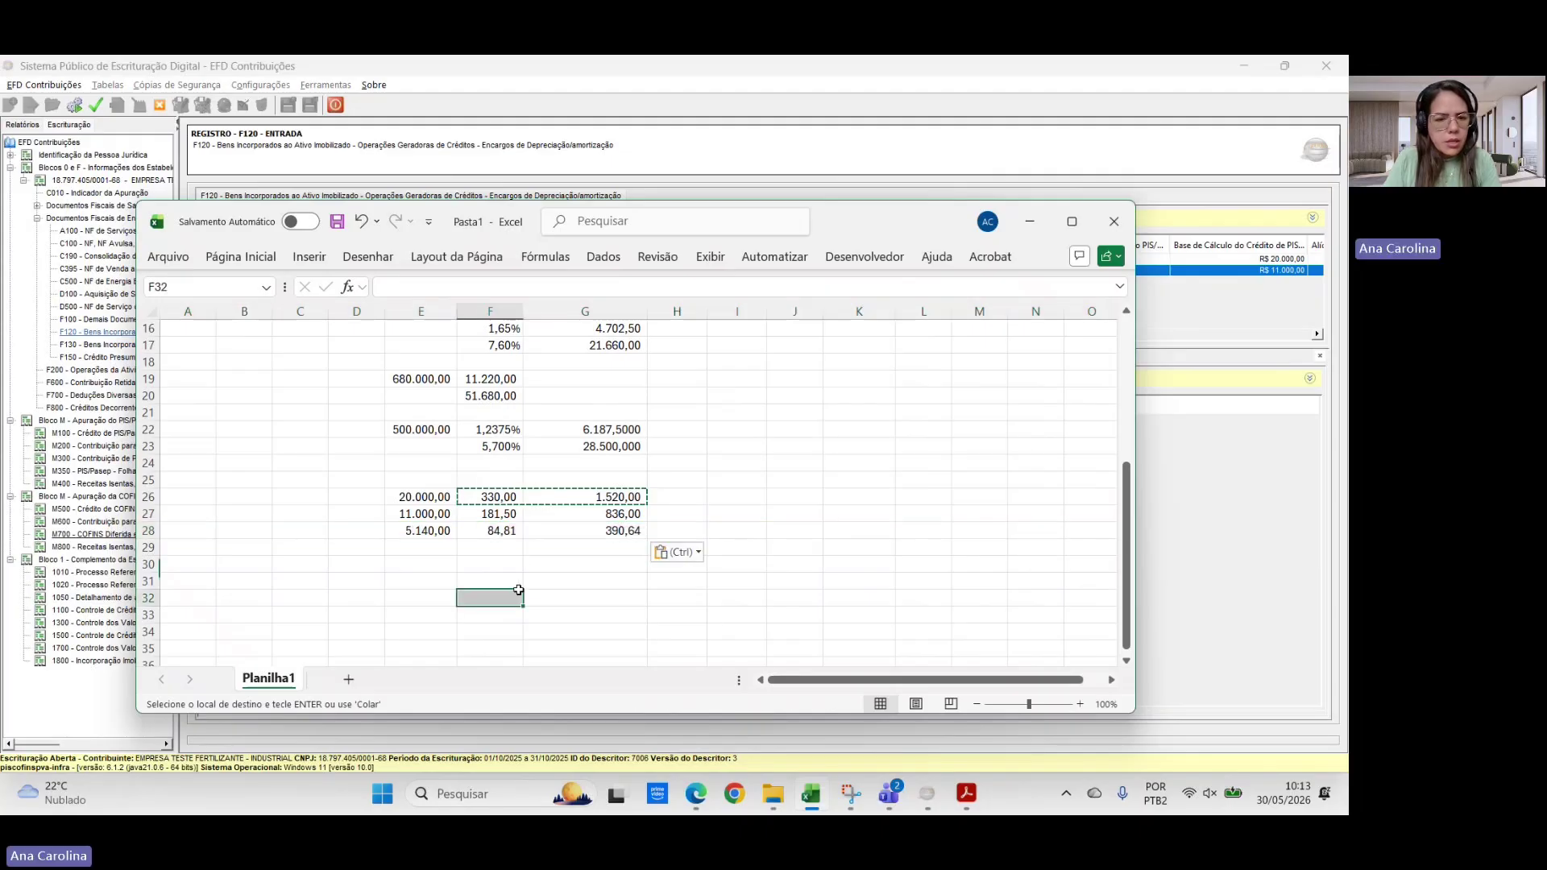
{"action": "key", "text": "alt+Tab"}
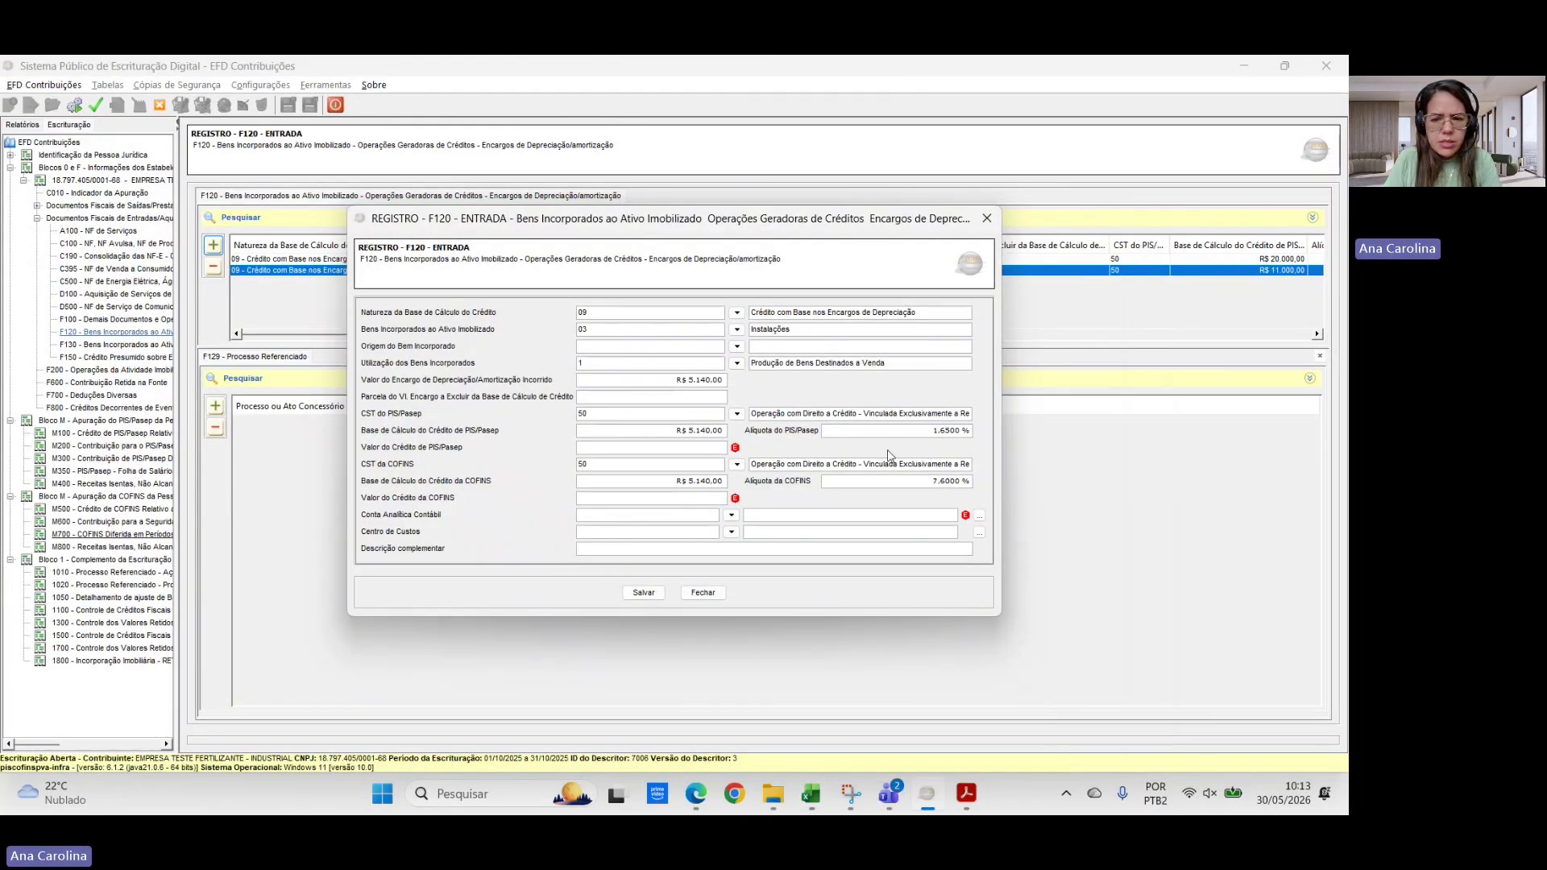
{"action": "left_click", "coordinate": [699, 450]}
{"action": "type", "text": "84,81"}
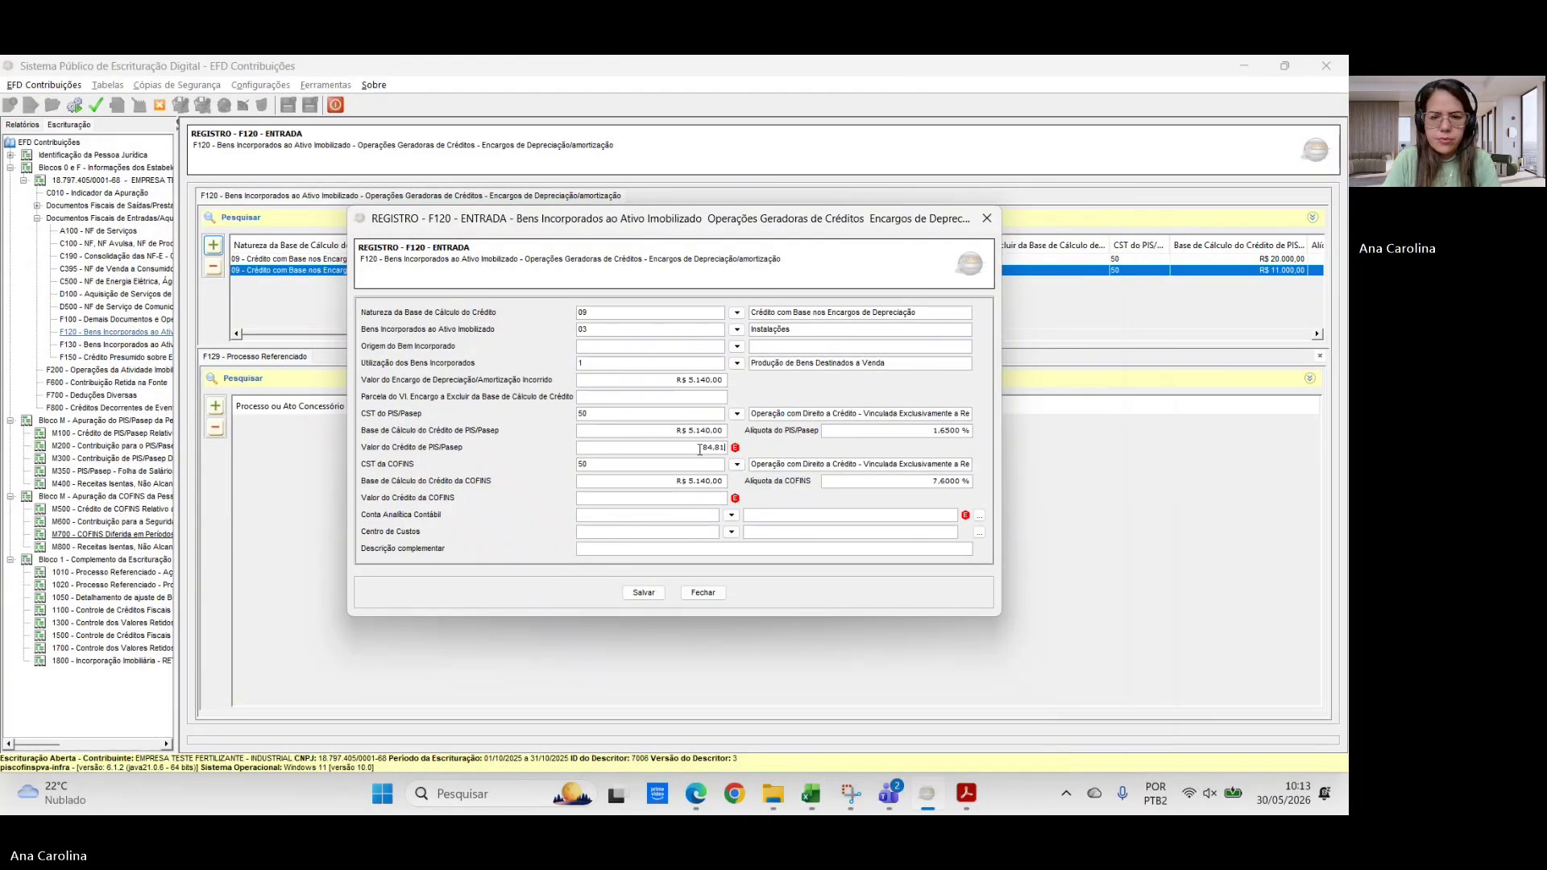
{"action": "key", "text": "Tab"}
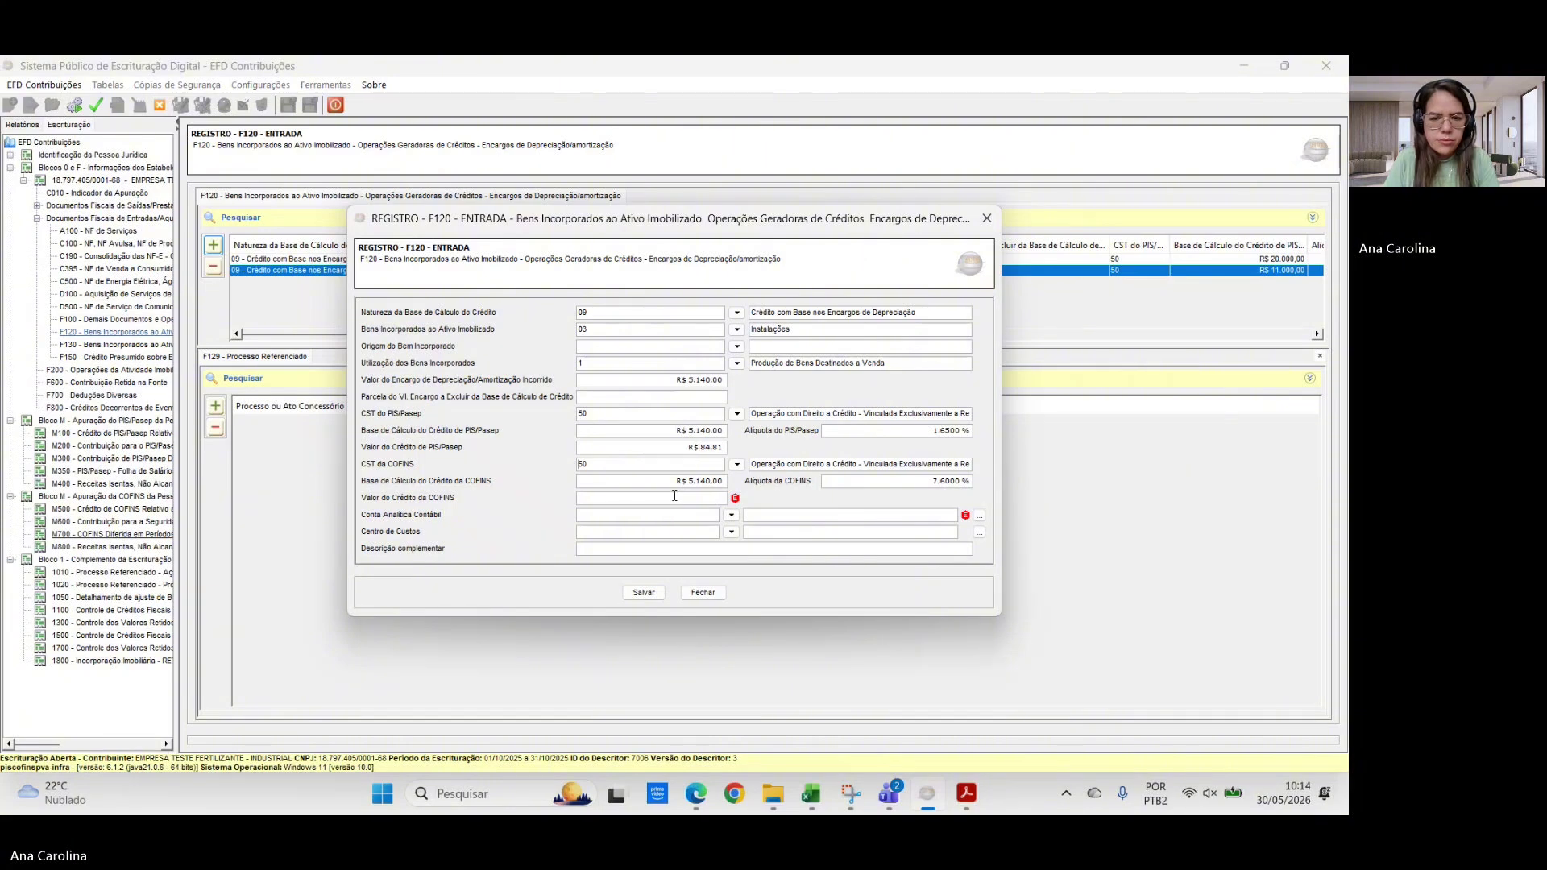
{"action": "left_click", "coordinate": [675, 495]}
{"action": "type", "text": "390,84"}
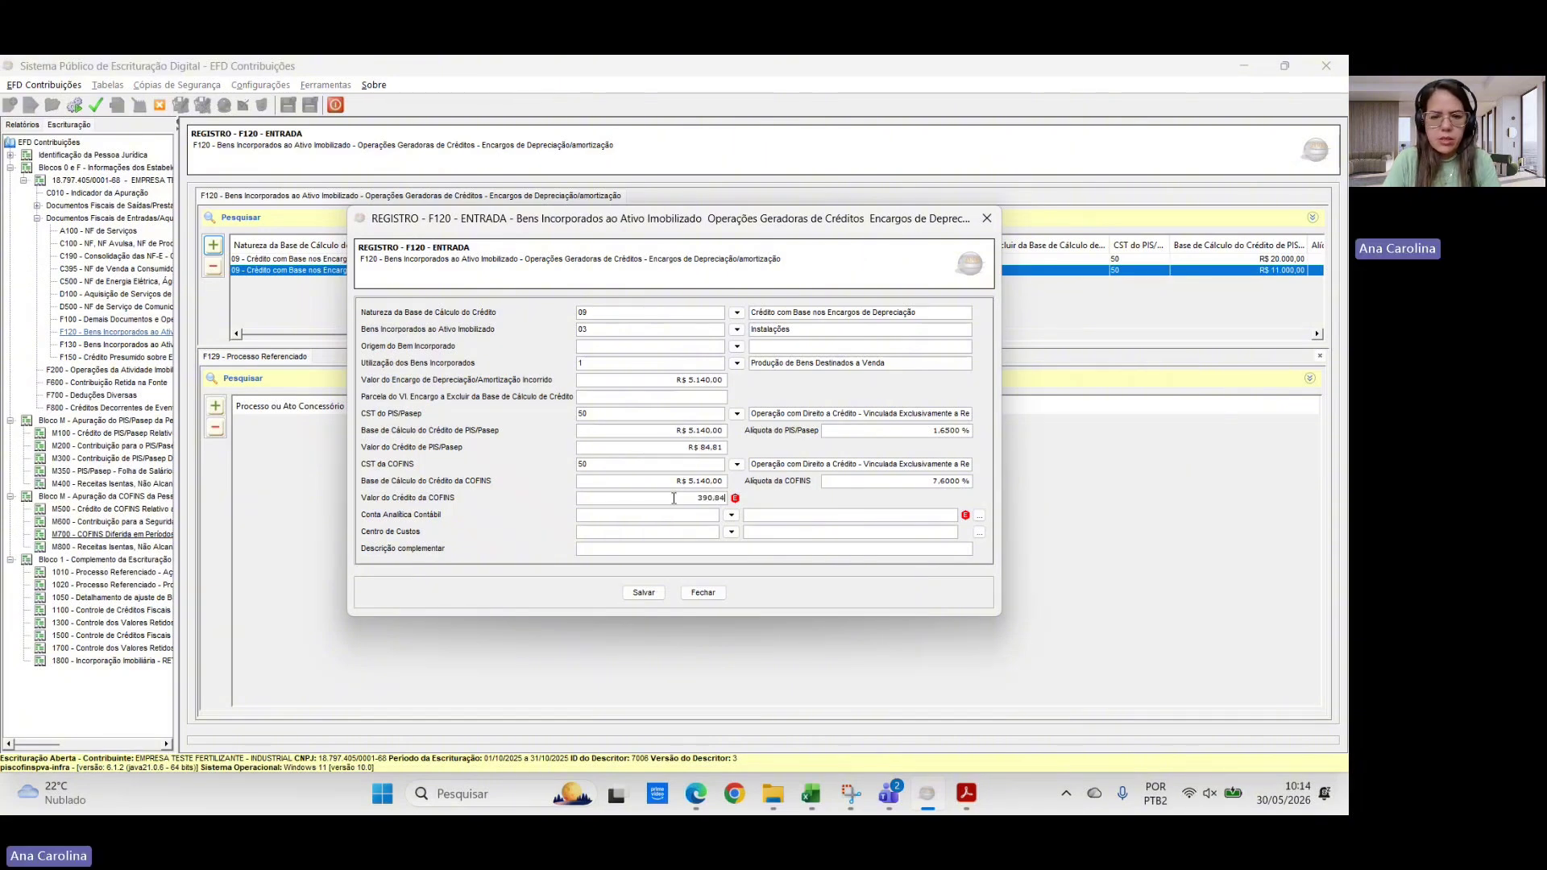
- Start a new 0500 chart of accounts entry for the depreciation record's analytical account
{"action": "key", "text": "Tab"}
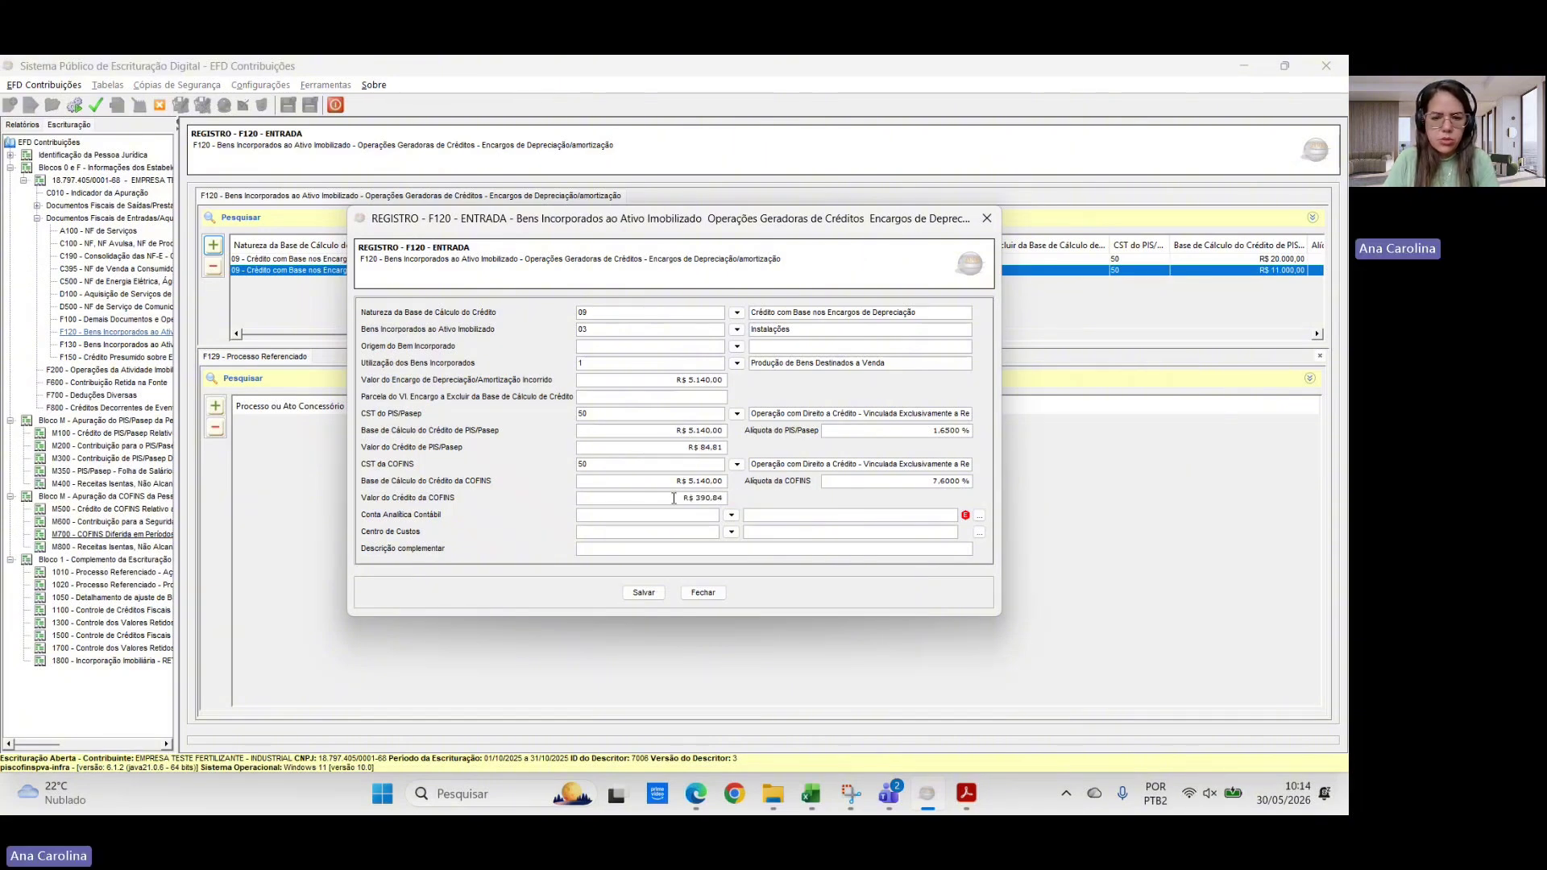
{"action": "left_click", "coordinate": [979, 515]}
{"action": "left_click", "coordinate": [423, 366]}
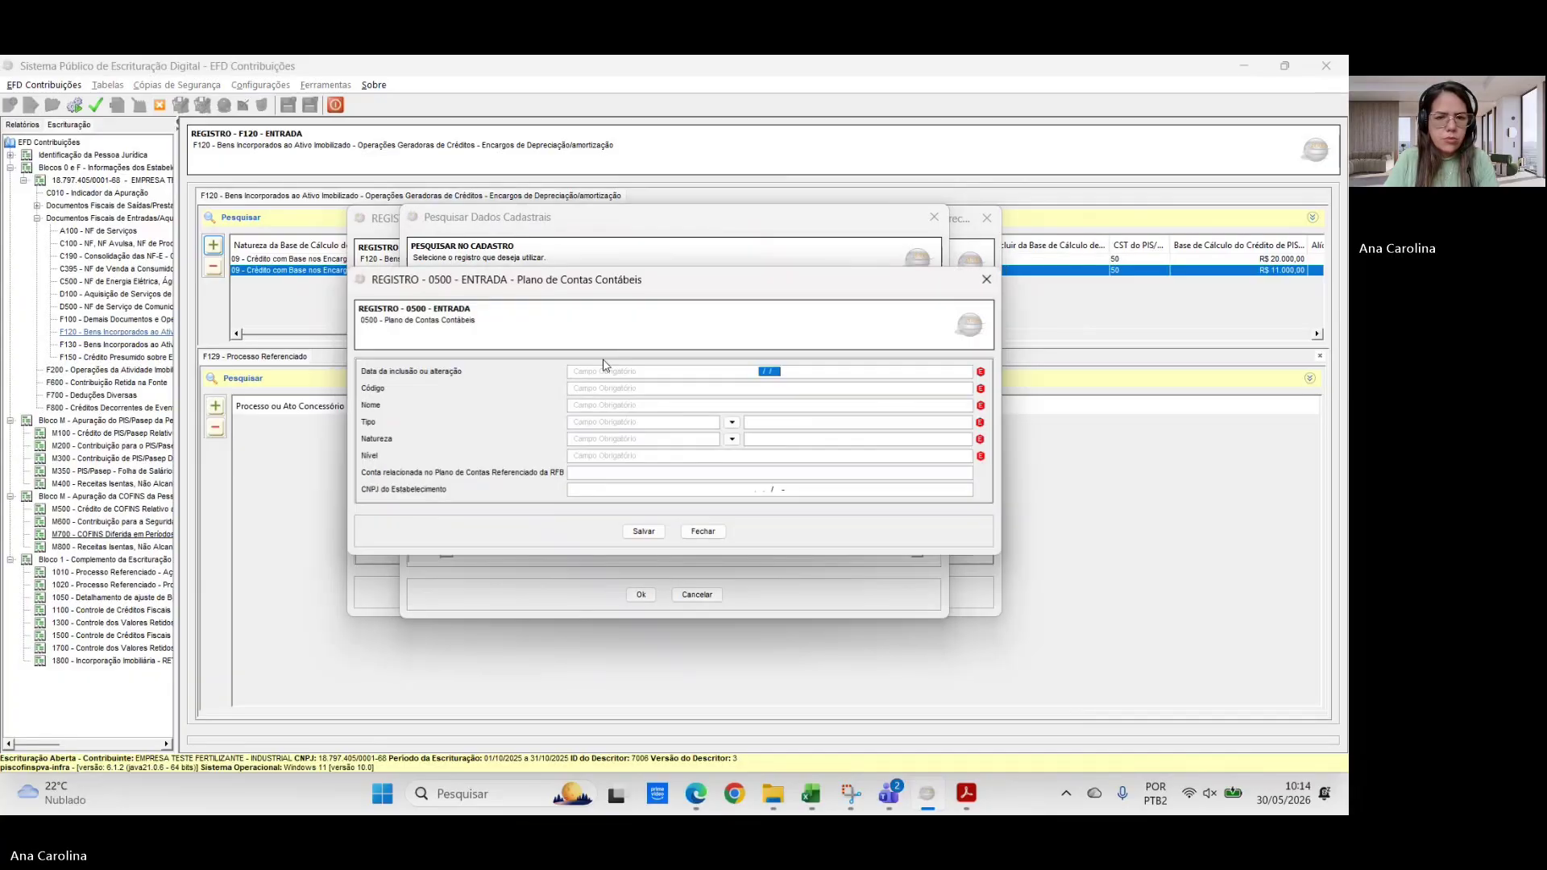
{"action": "left_click", "coordinate": [646, 369]}
{"action": "type", "text": "012025"}
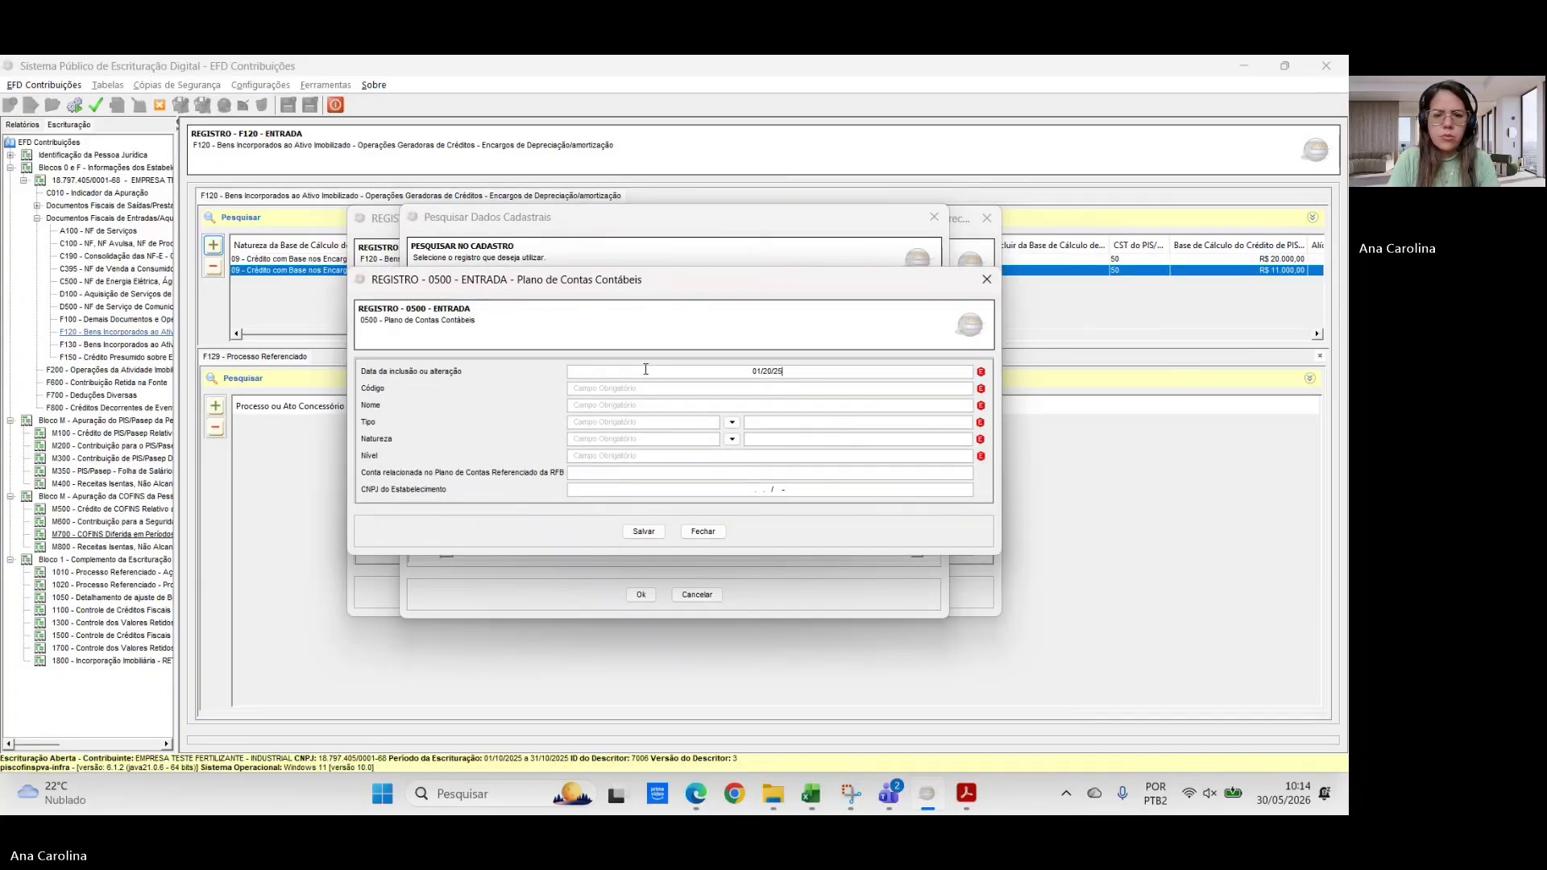
{"action": "key", "text": "Tab"}
{"action": "type", "text": "012025"}
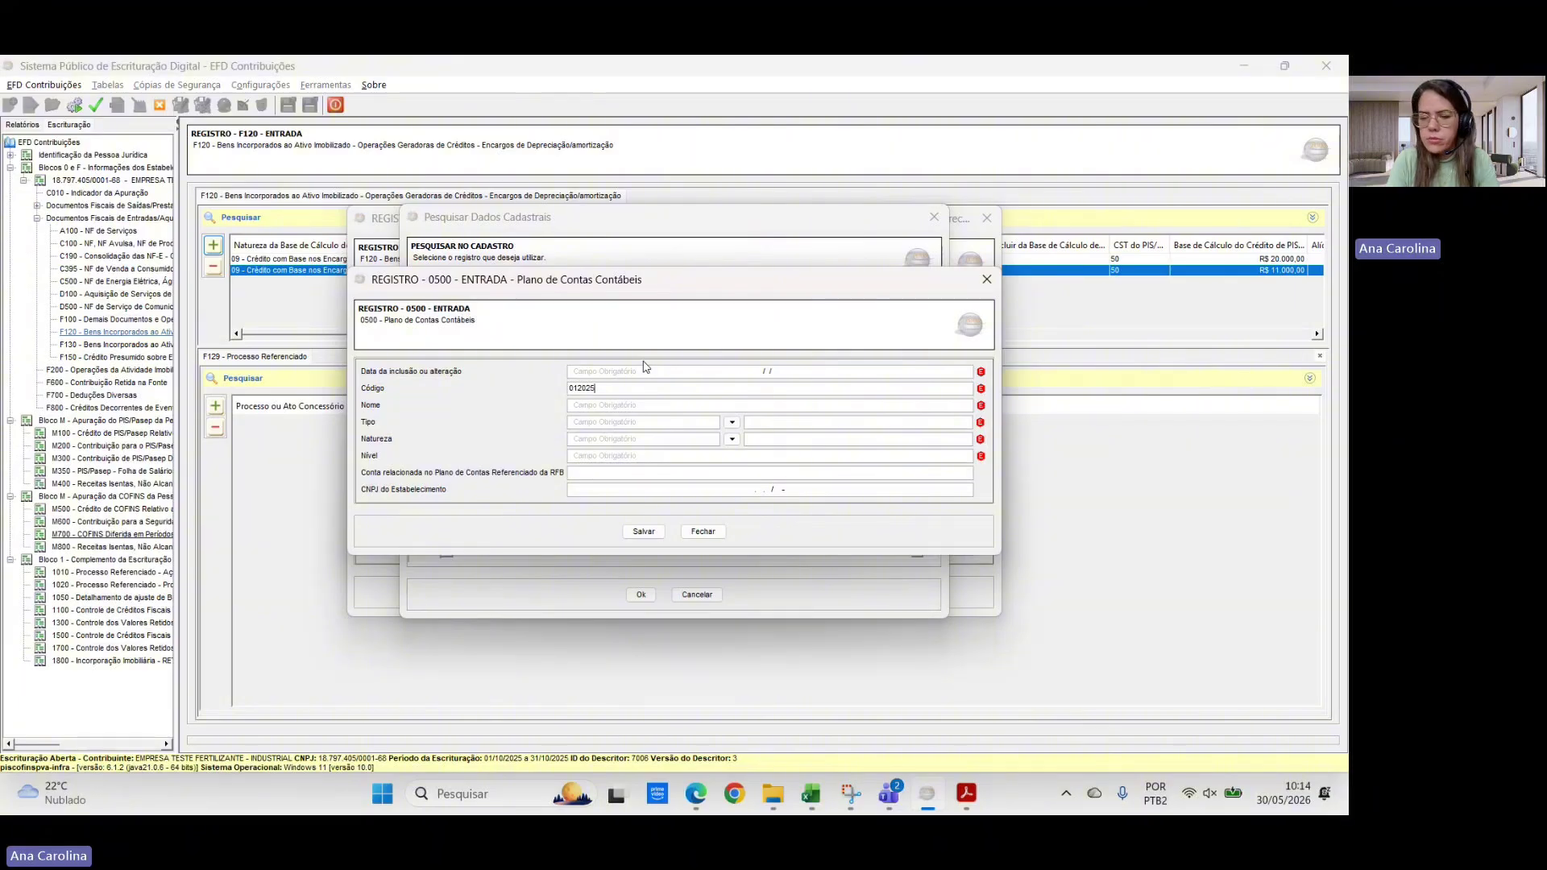
{"action": "key", "text": "BackSpace"}
{"action": "key", "text": "BackSpace"}
{"action": "key", "text": "BackSpace"}
{"action": "key", "text": "BackSpace"}
{"action": "key", "text": "BackSpace"}
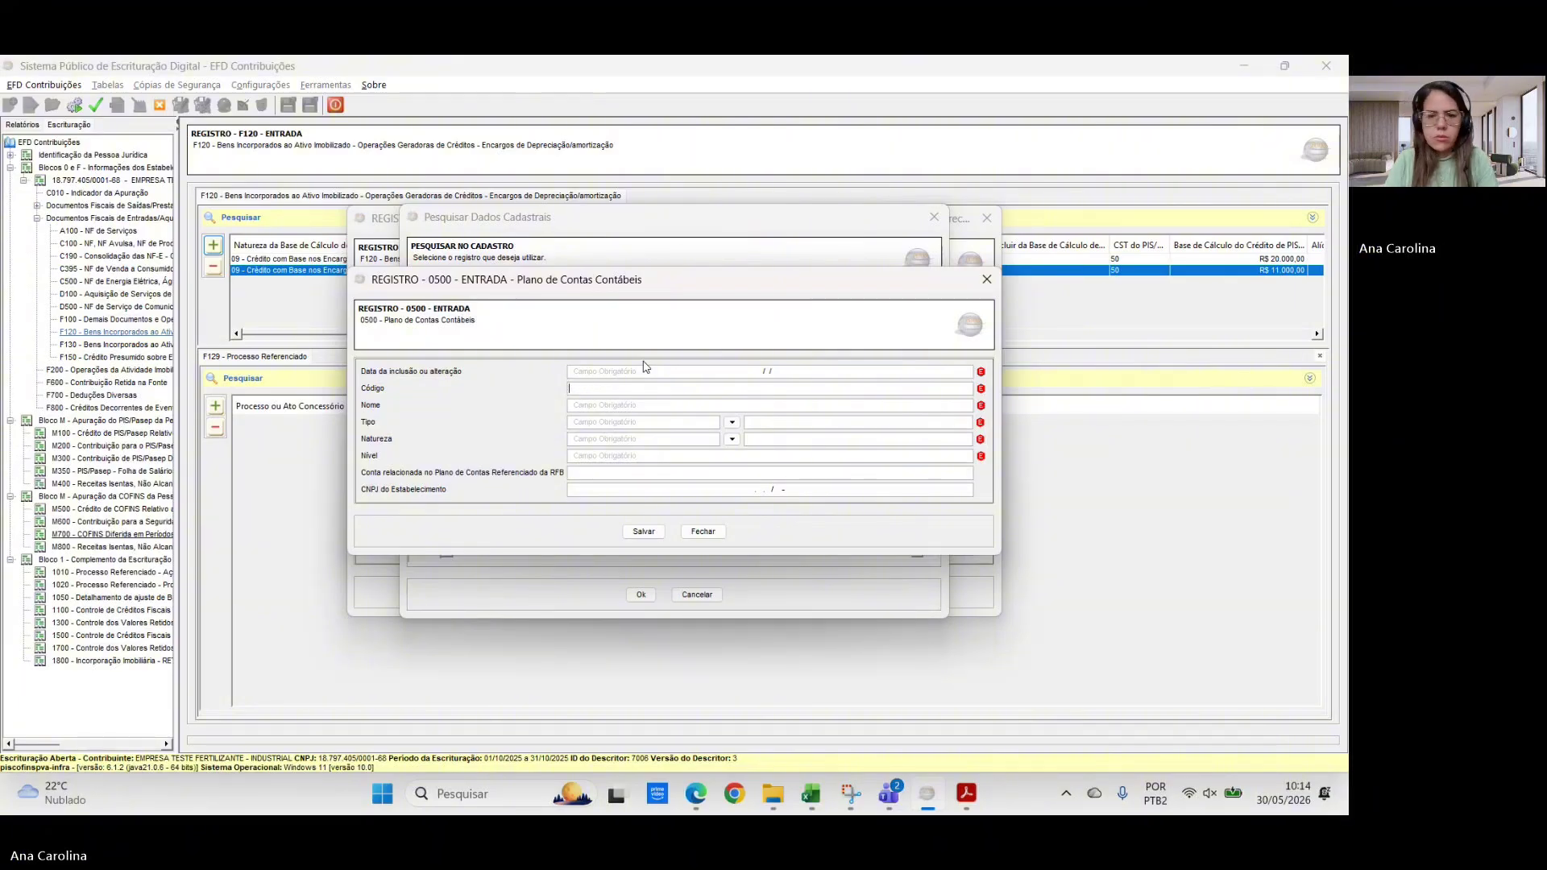
{"action": "left_click", "coordinate": [767, 371]}
{"action": "type", "text": "011025"}
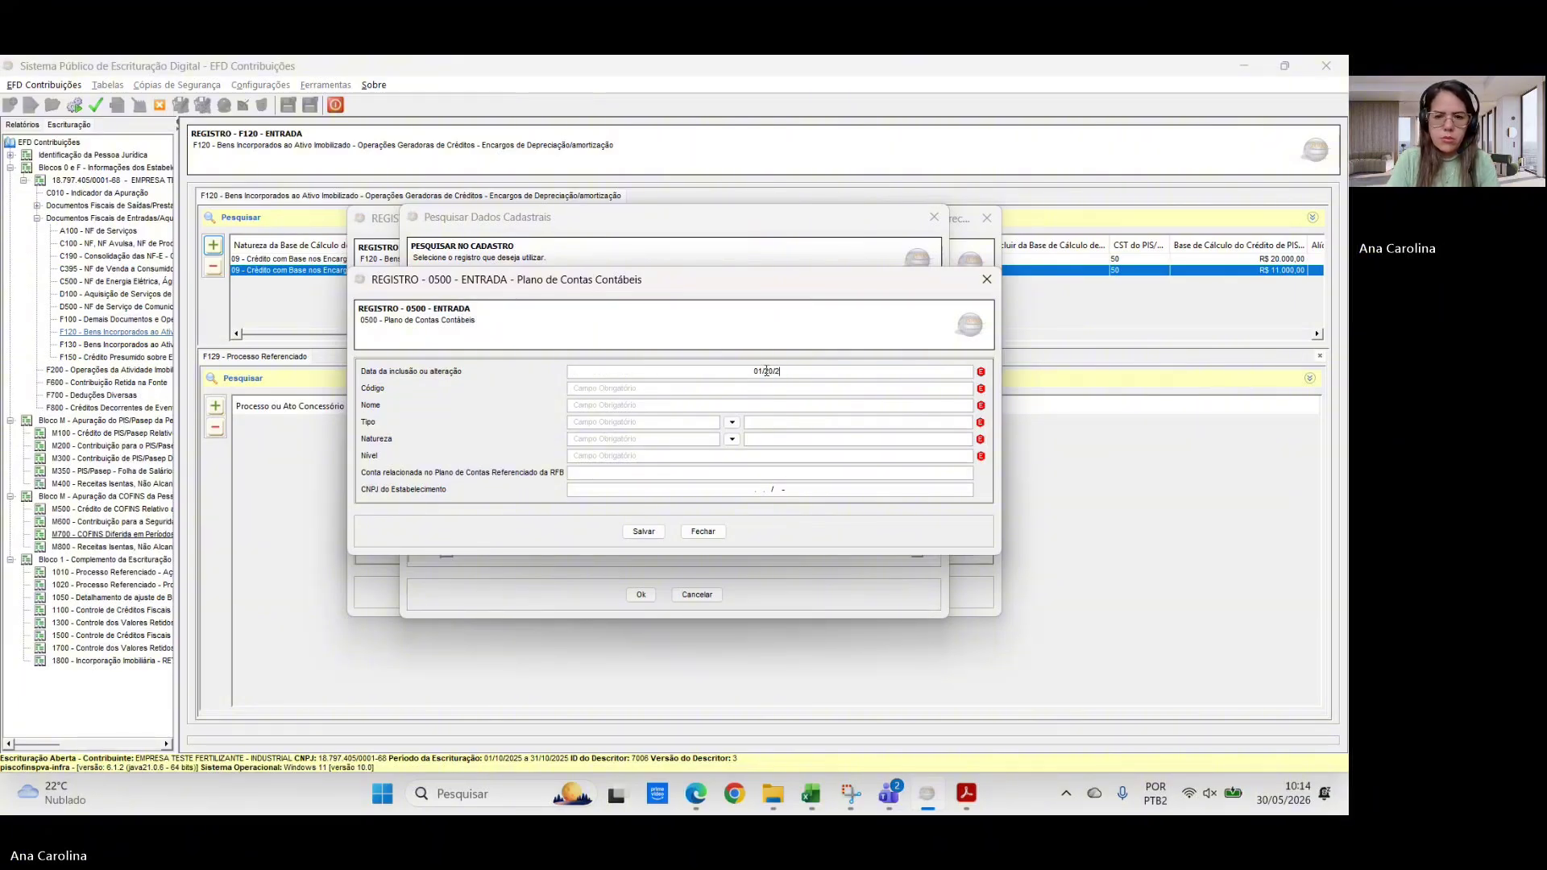
{"action": "key", "text": "BackSpace"}
{"action": "key", "text": "BackSpace"}
{"action": "key", "text": "BackSpace"}
{"action": "key", "text": "BackSpace"}
{"action": "key", "text": "BackSpace"}
{"action": "key", "text": "BackSpace"}
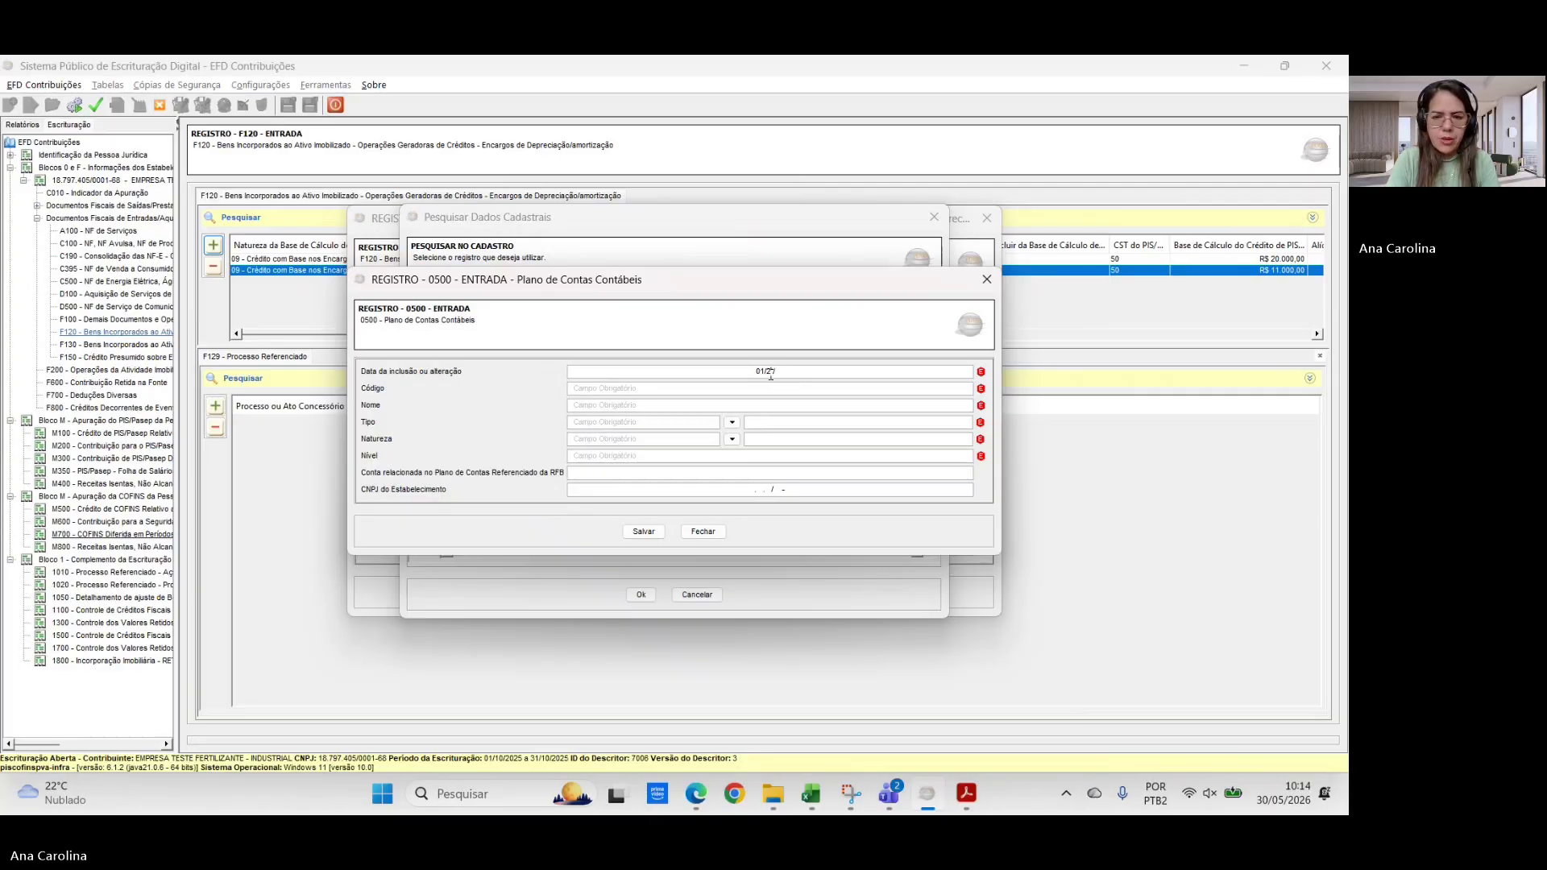
- Set the account's inclusion date to 01/01/2025, its code to 123456789 and its name to "(-) DEPRECIAÇÃO DE INSTALAÇÕES"
{"action": "type", "text": "01/01/202"}
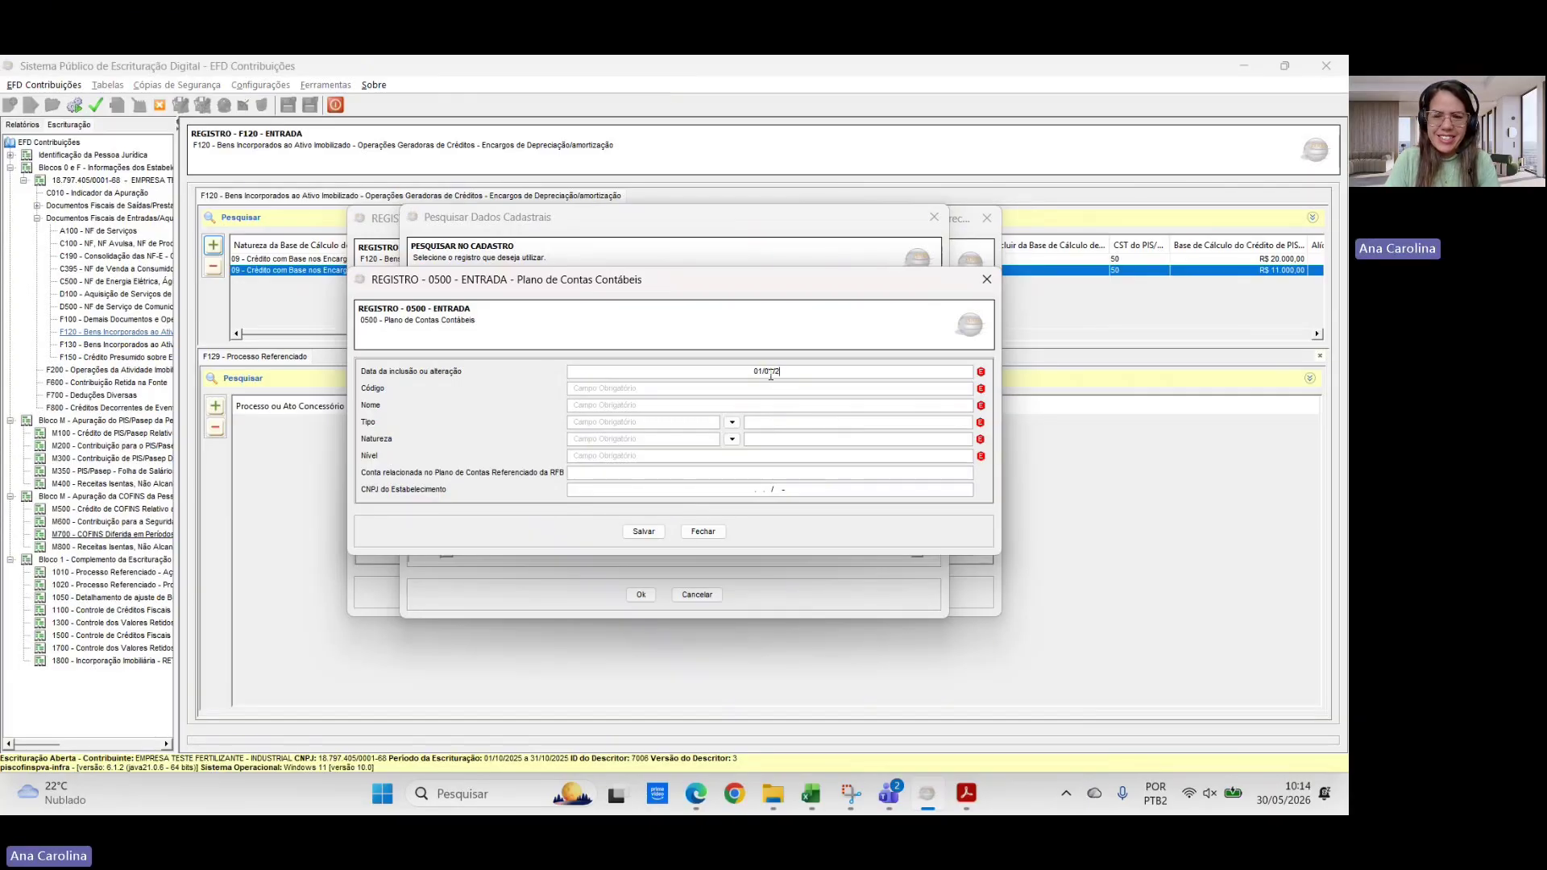
{"action": "type", "text": "5"}
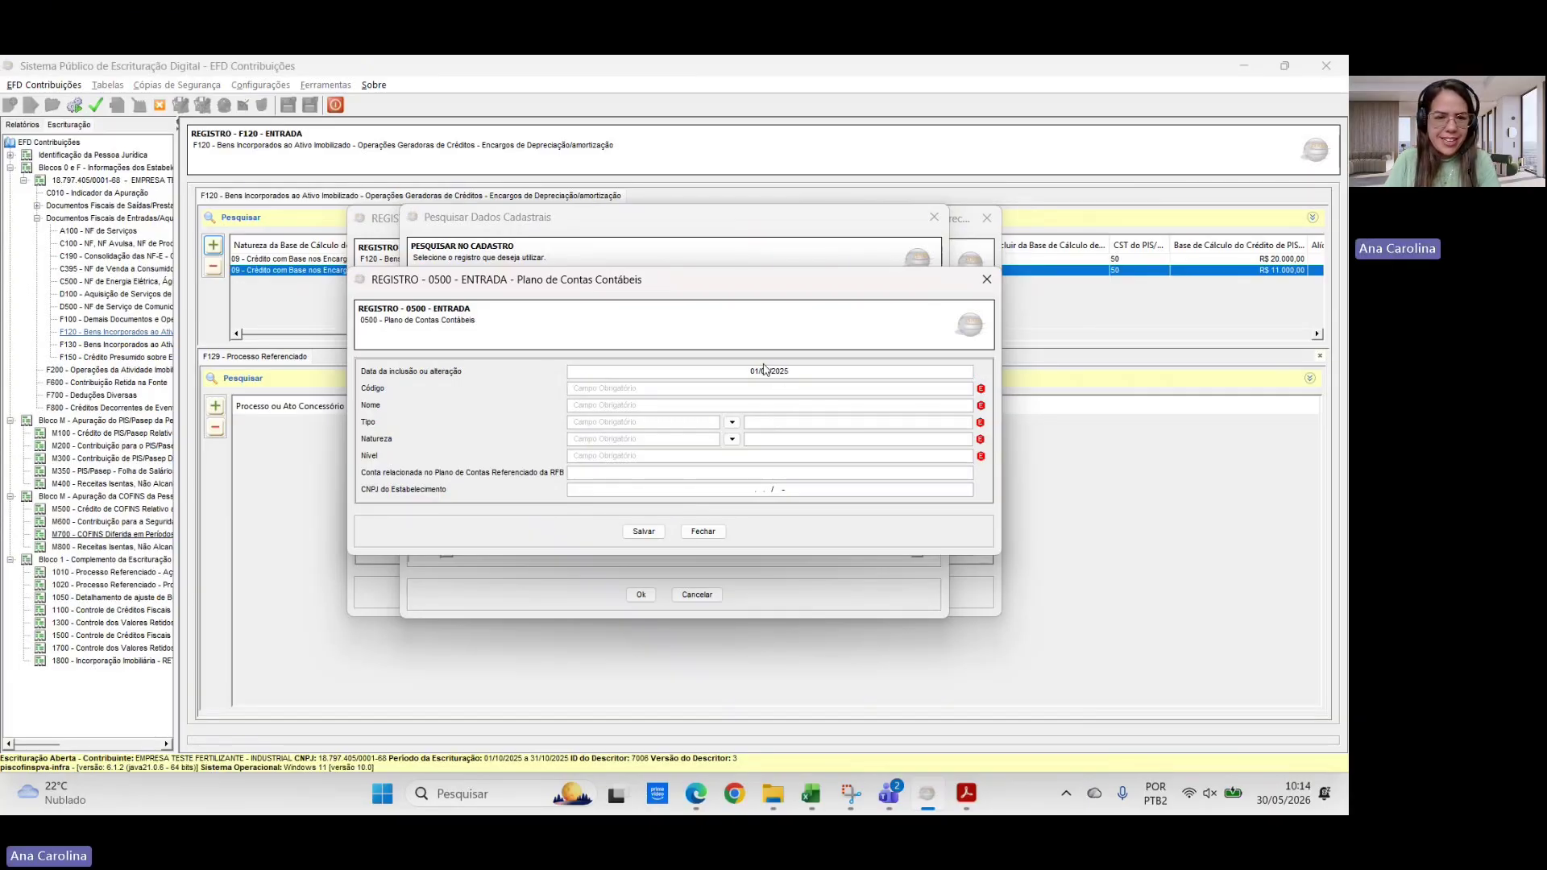
{"action": "left_click", "coordinate": [727, 384]}
{"action": "type", "text": "123456789"}
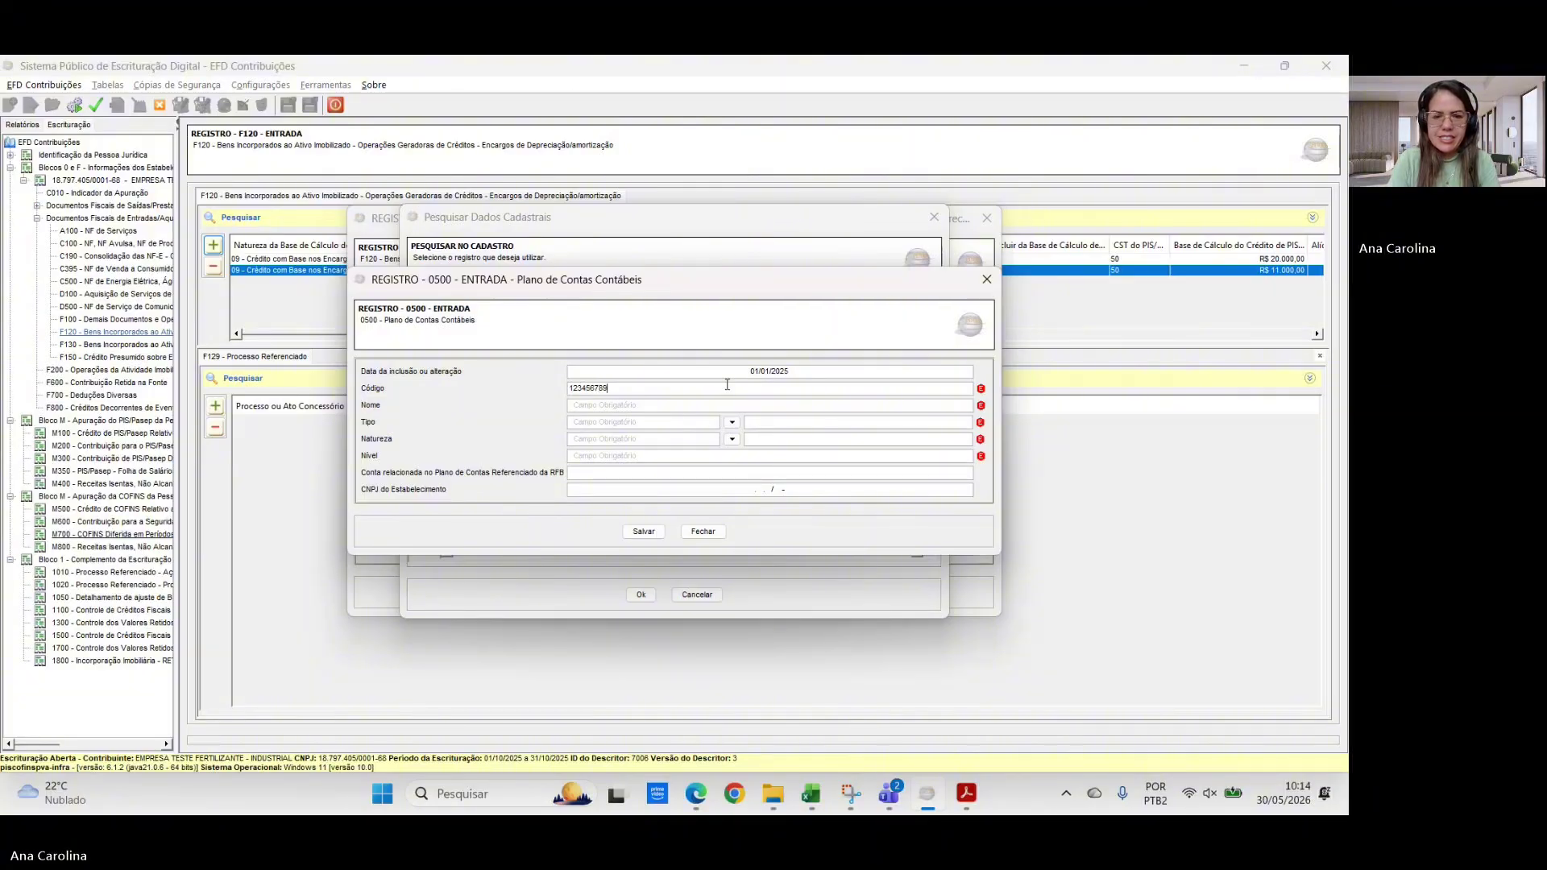
{"action": "key", "text": "Tab"}
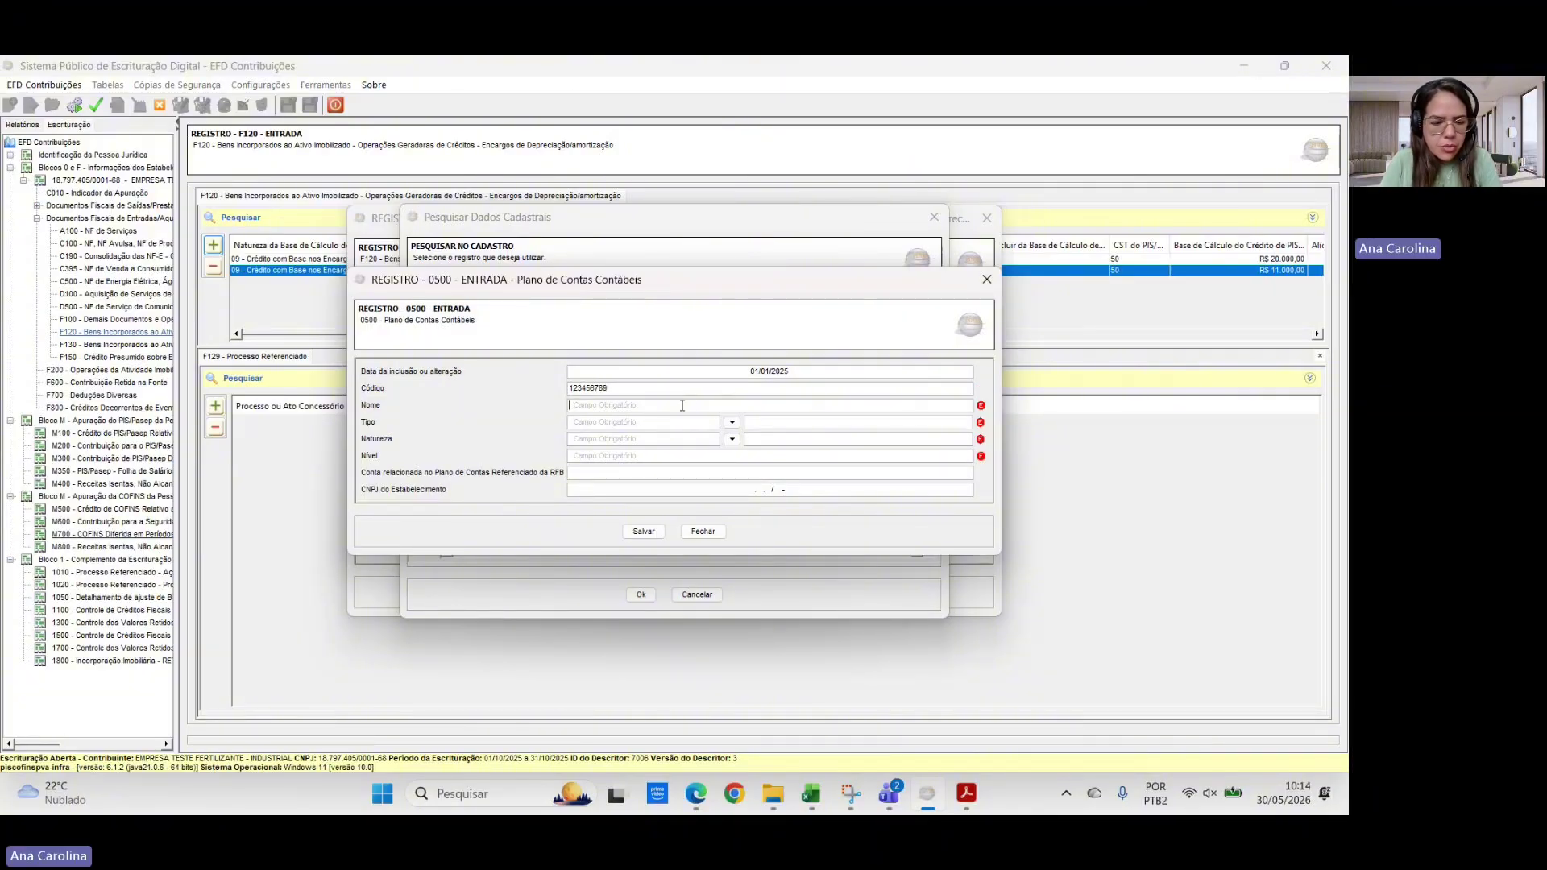
{"action": "type", "text": "C"}
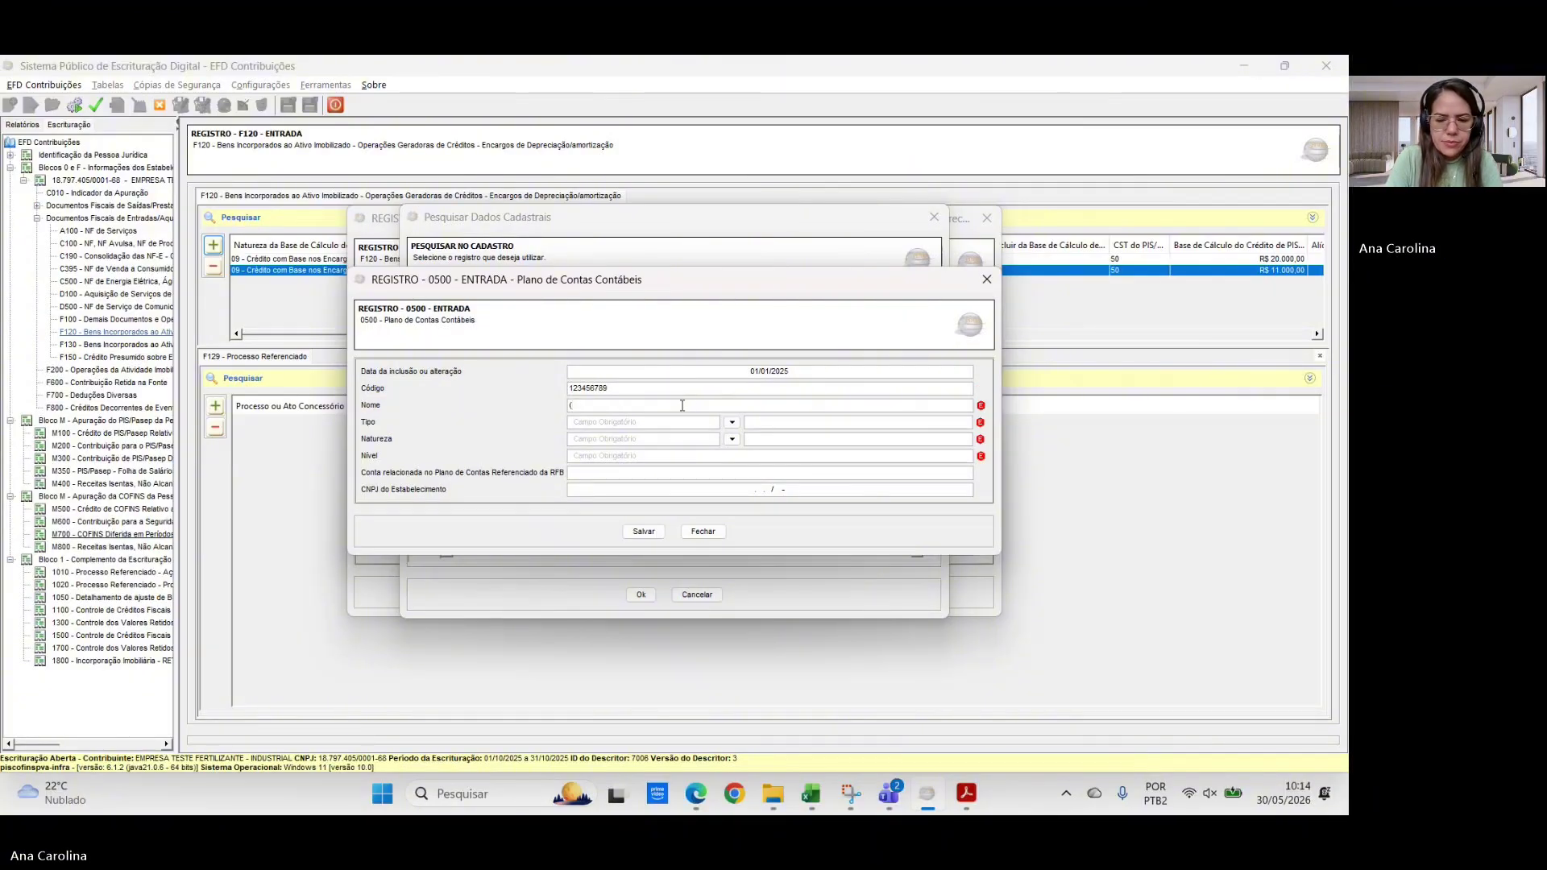
{"action": "type", "text": "-) DEPRE"}
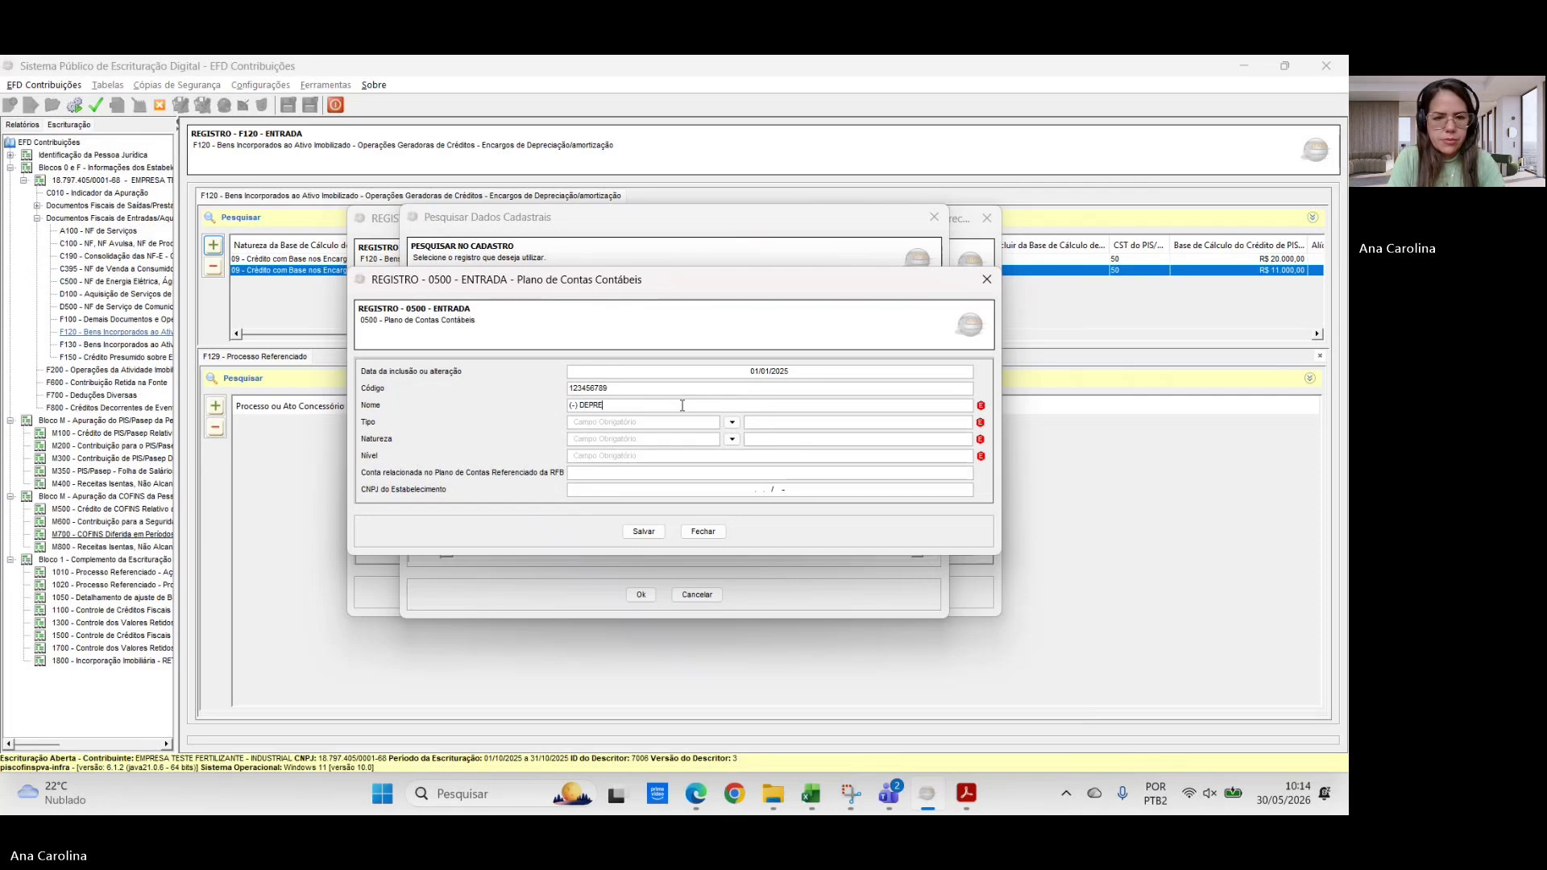
{"action": "type", "text": "CIAÇÃO DE "}
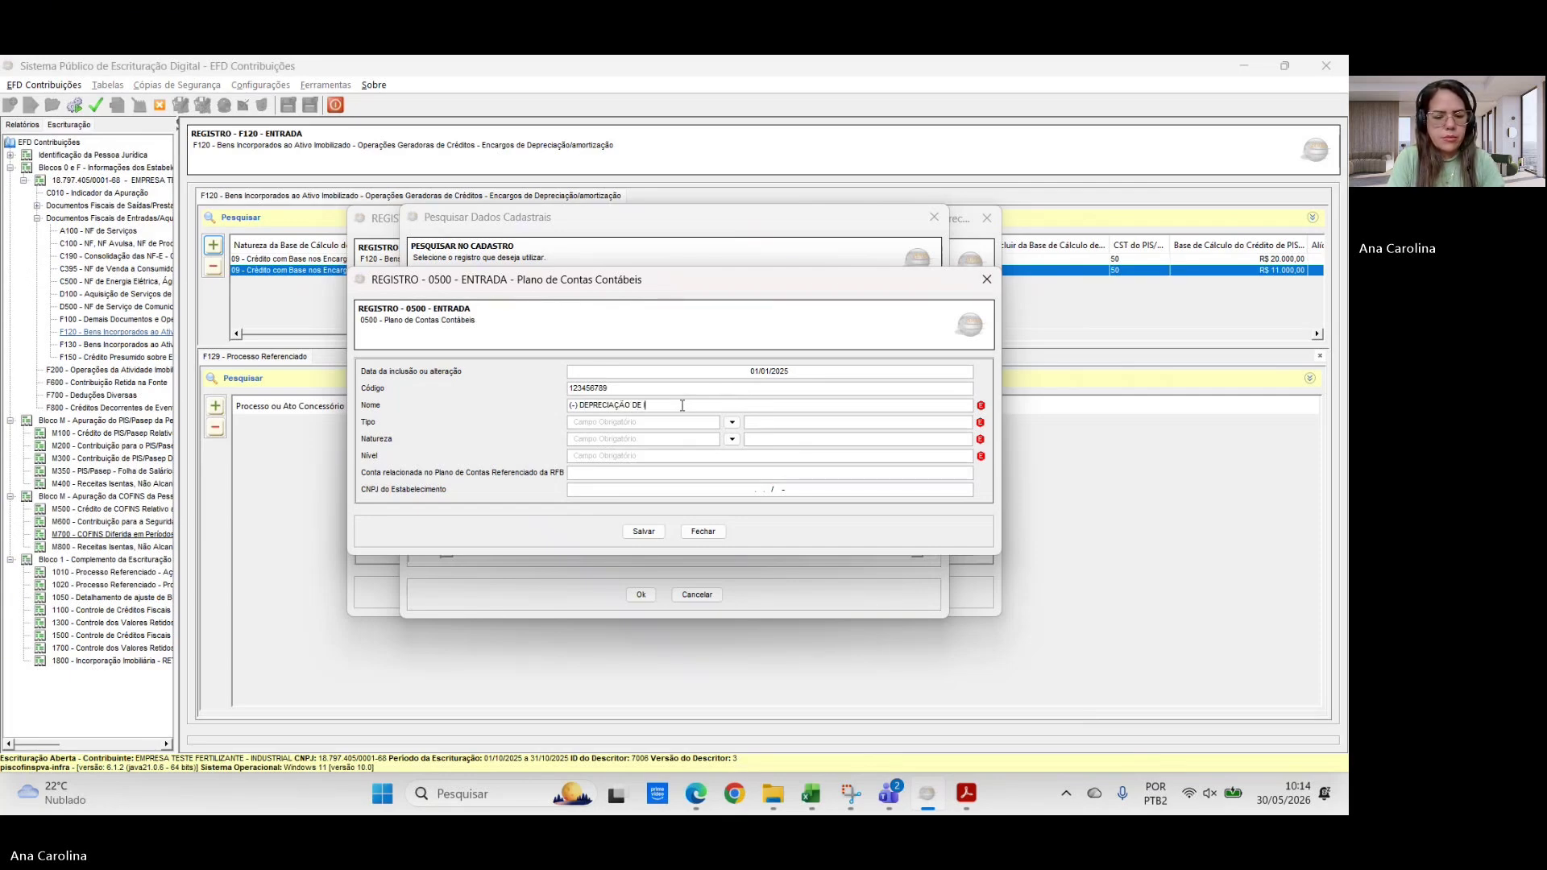
{"action": "type", "text": "INSTALAÇÕES"}
- Set the account's type to A (Analítica), its nature to 01 (Contas de ativo) and its level to 5
{"action": "left_click", "coordinate": [731, 422]}
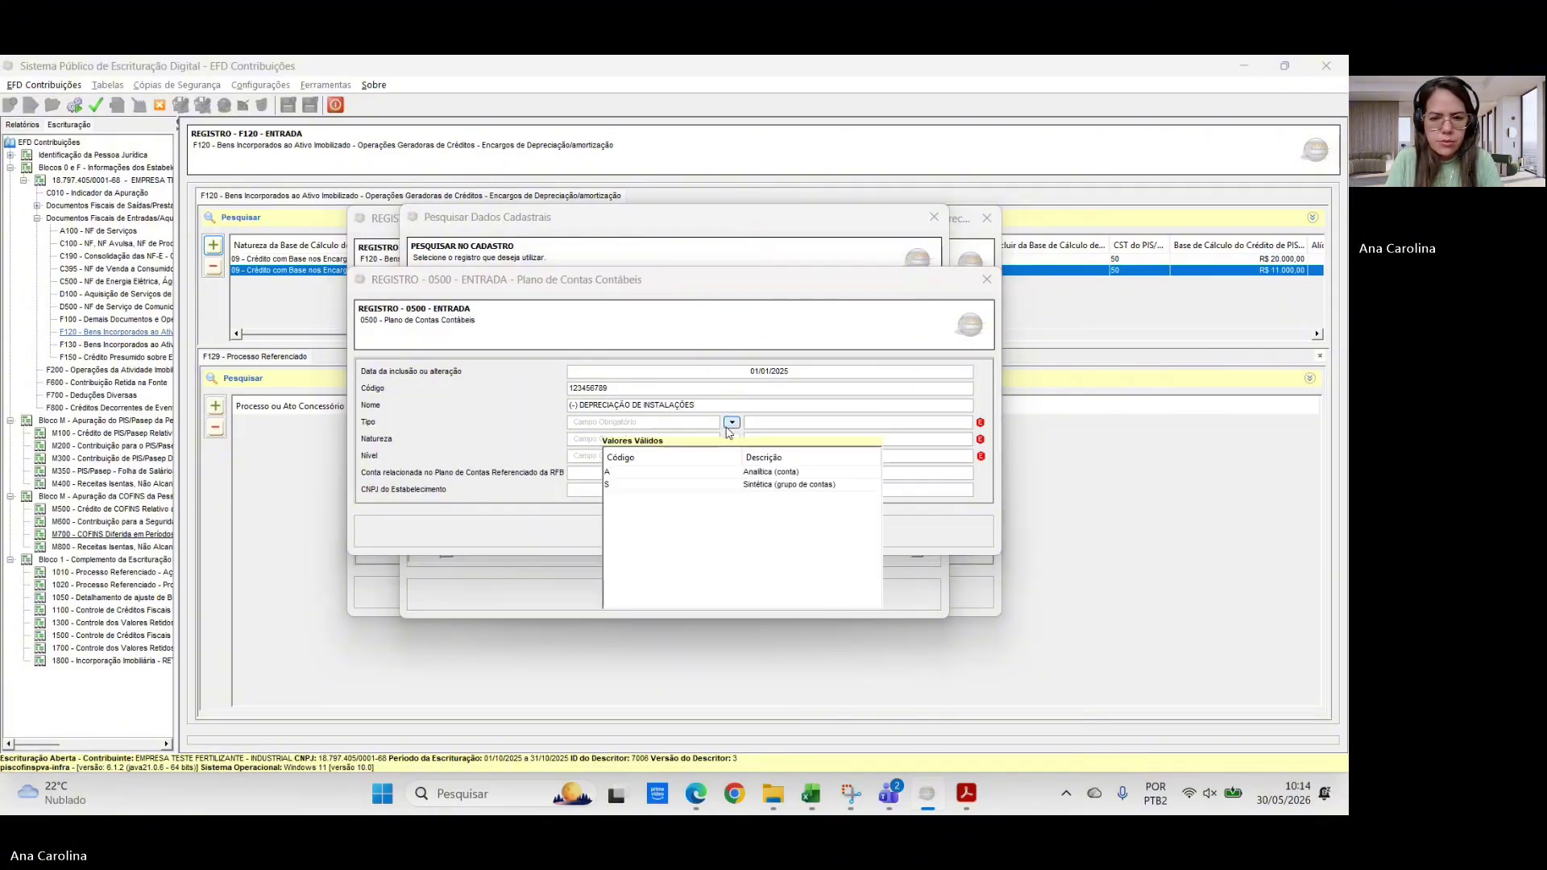
{"action": "left_click", "coordinate": [752, 471]}
{"action": "left_click", "coordinate": [732, 439]}
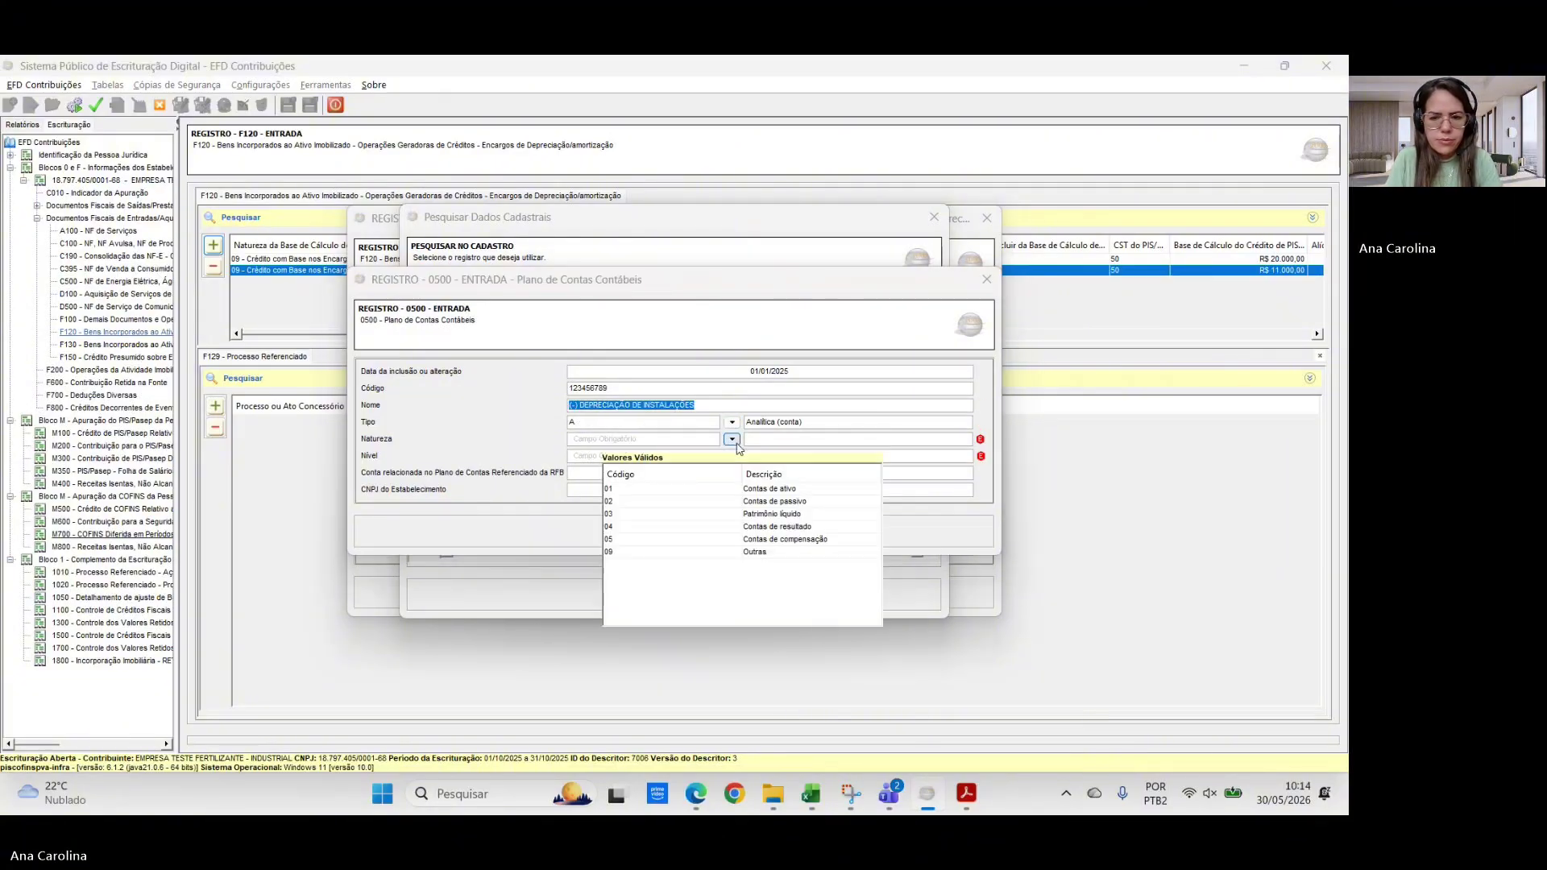
{"action": "left_click", "coordinate": [785, 487]}
{"action": "left_click", "coordinate": [710, 459]}
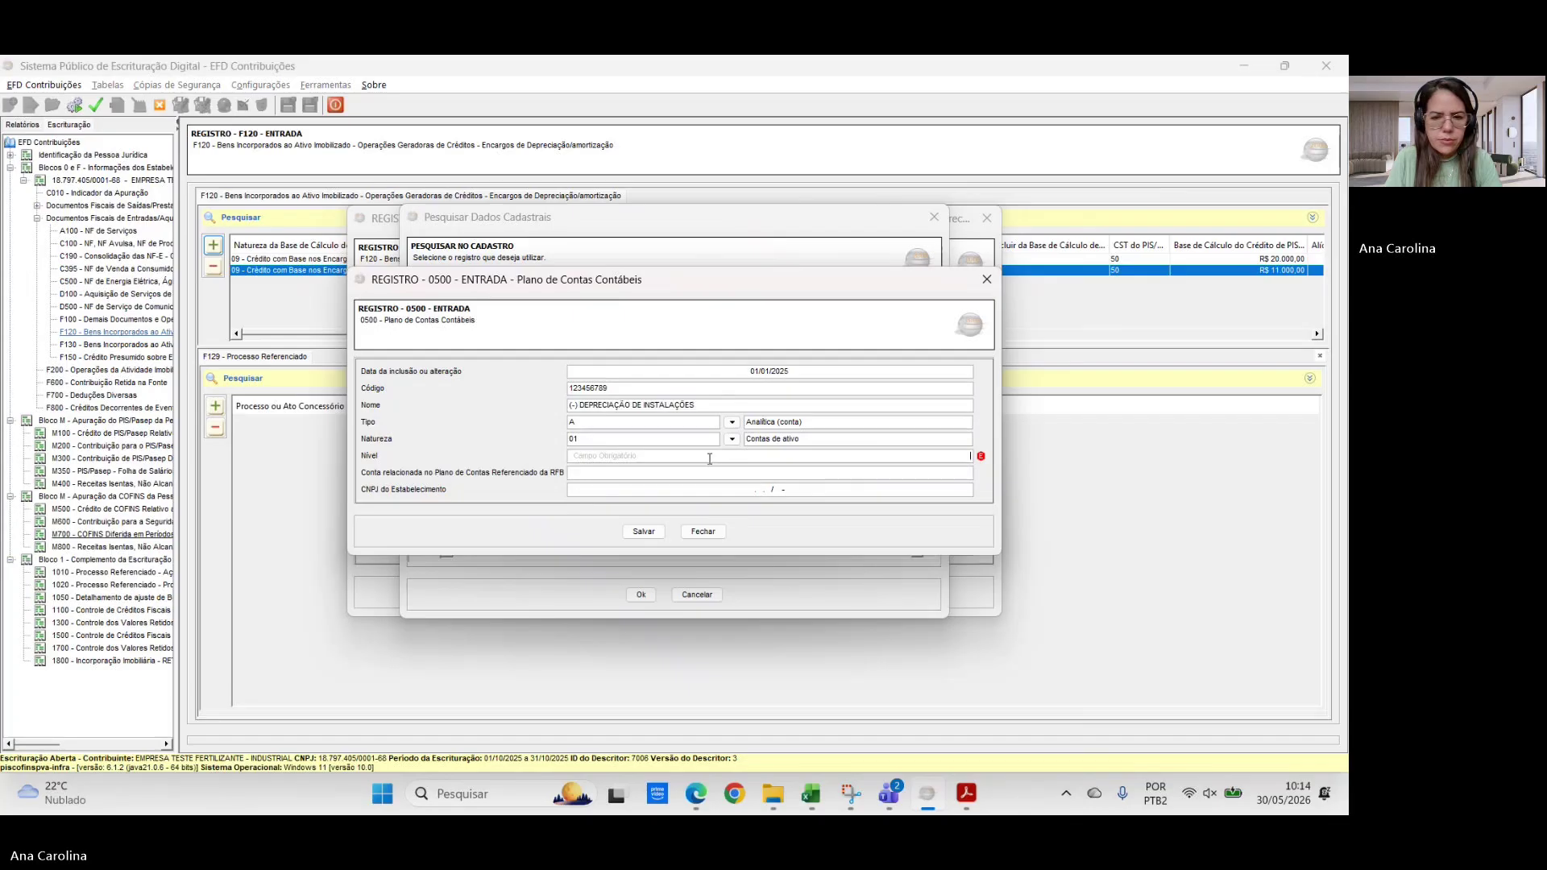
{"action": "type", "text": "5"}
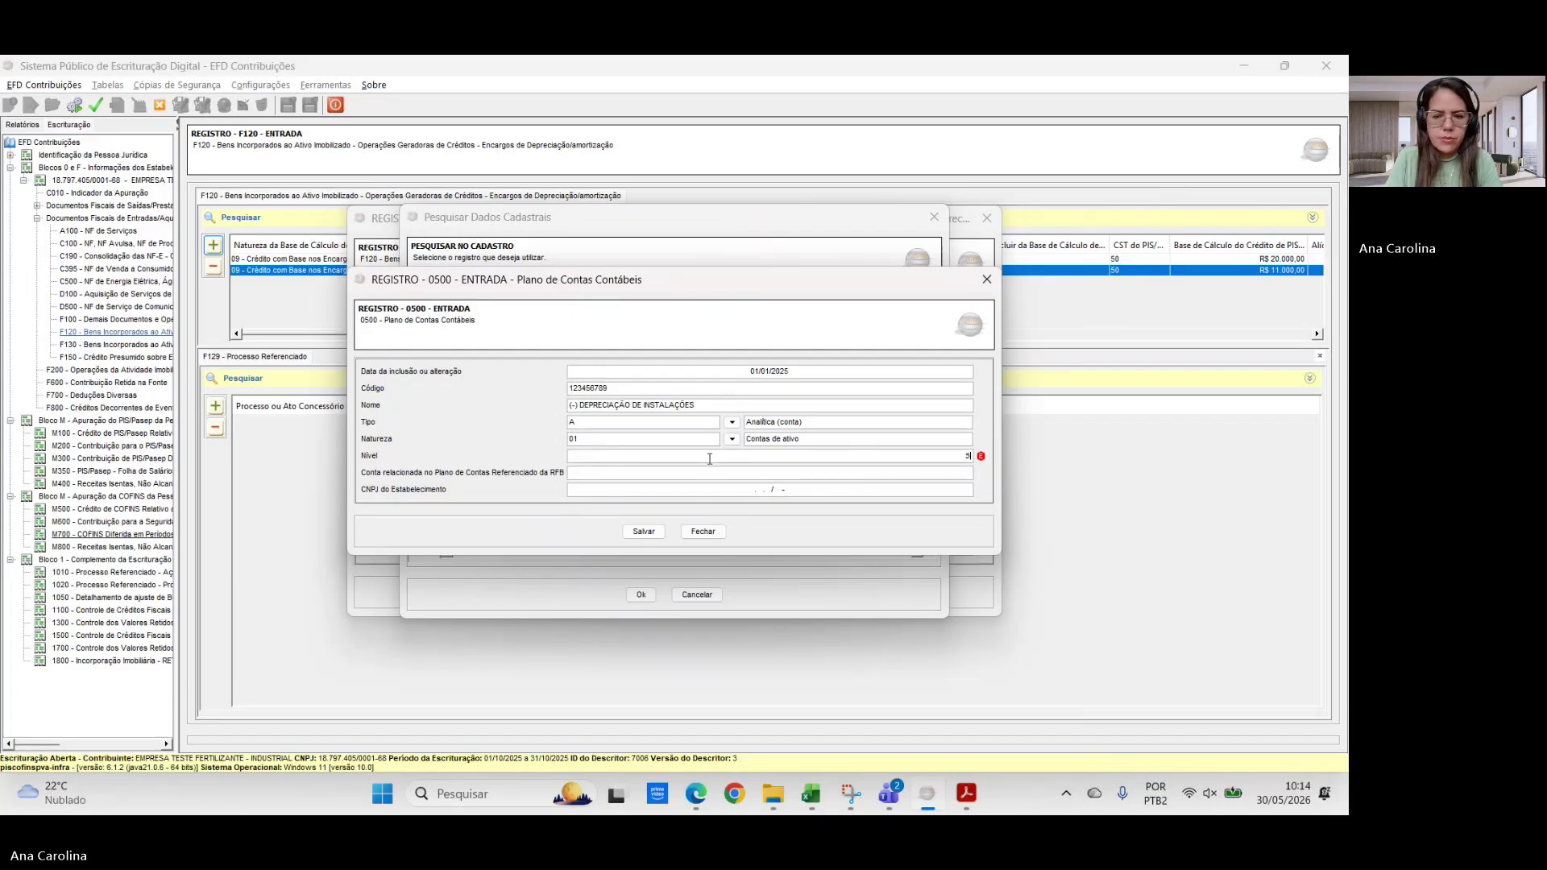
- Save the new account, assign it to the installations F120 record and save that record
{"action": "left_click", "coordinate": [644, 531]}
{"action": "left_click", "coordinate": [641, 595]}
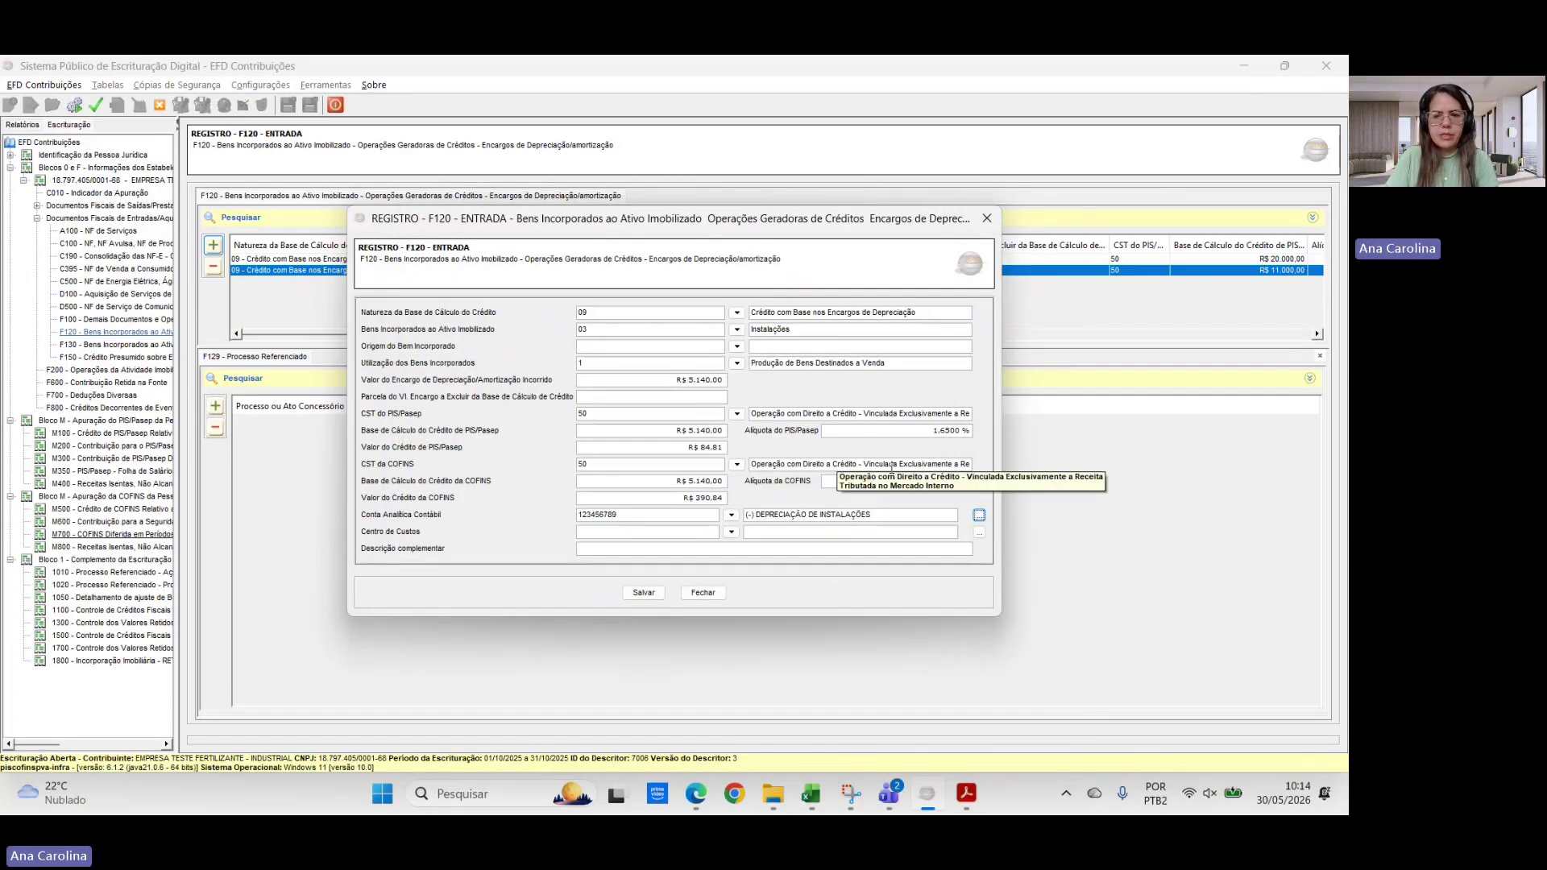
{"action": "left_click", "coordinate": [644, 593]}
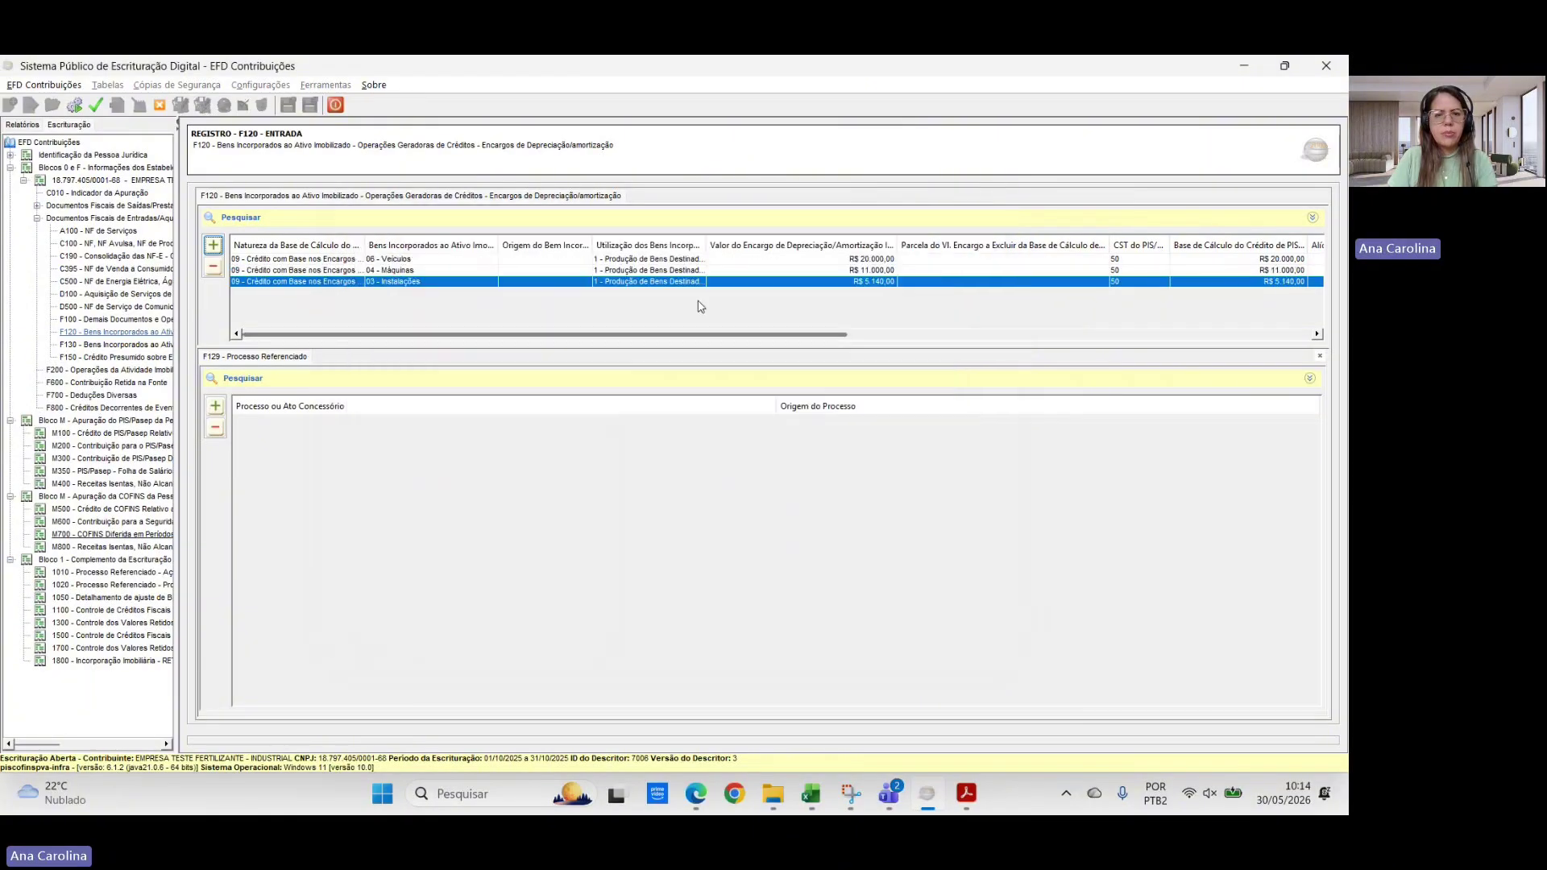
- Switch to the activity PDF and read item 5.3 on bonuses received and financial investment interest
{"action": "key", "text": "alt+Tab"}
{"action": "key", "text": "alt+Tab"}
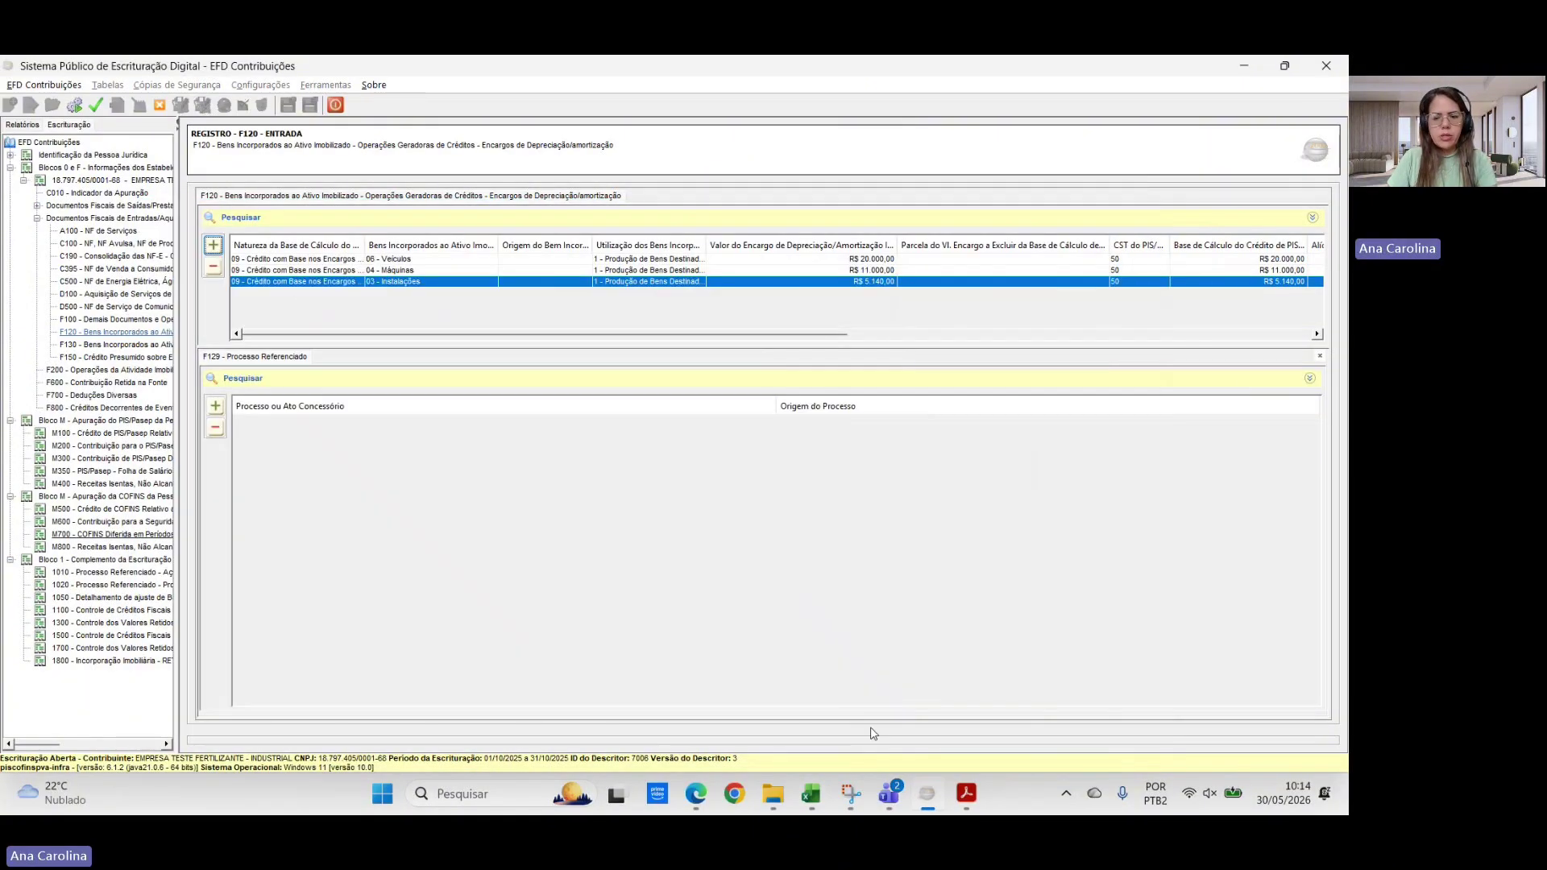
{"action": "left_click", "coordinate": [925, 633]}
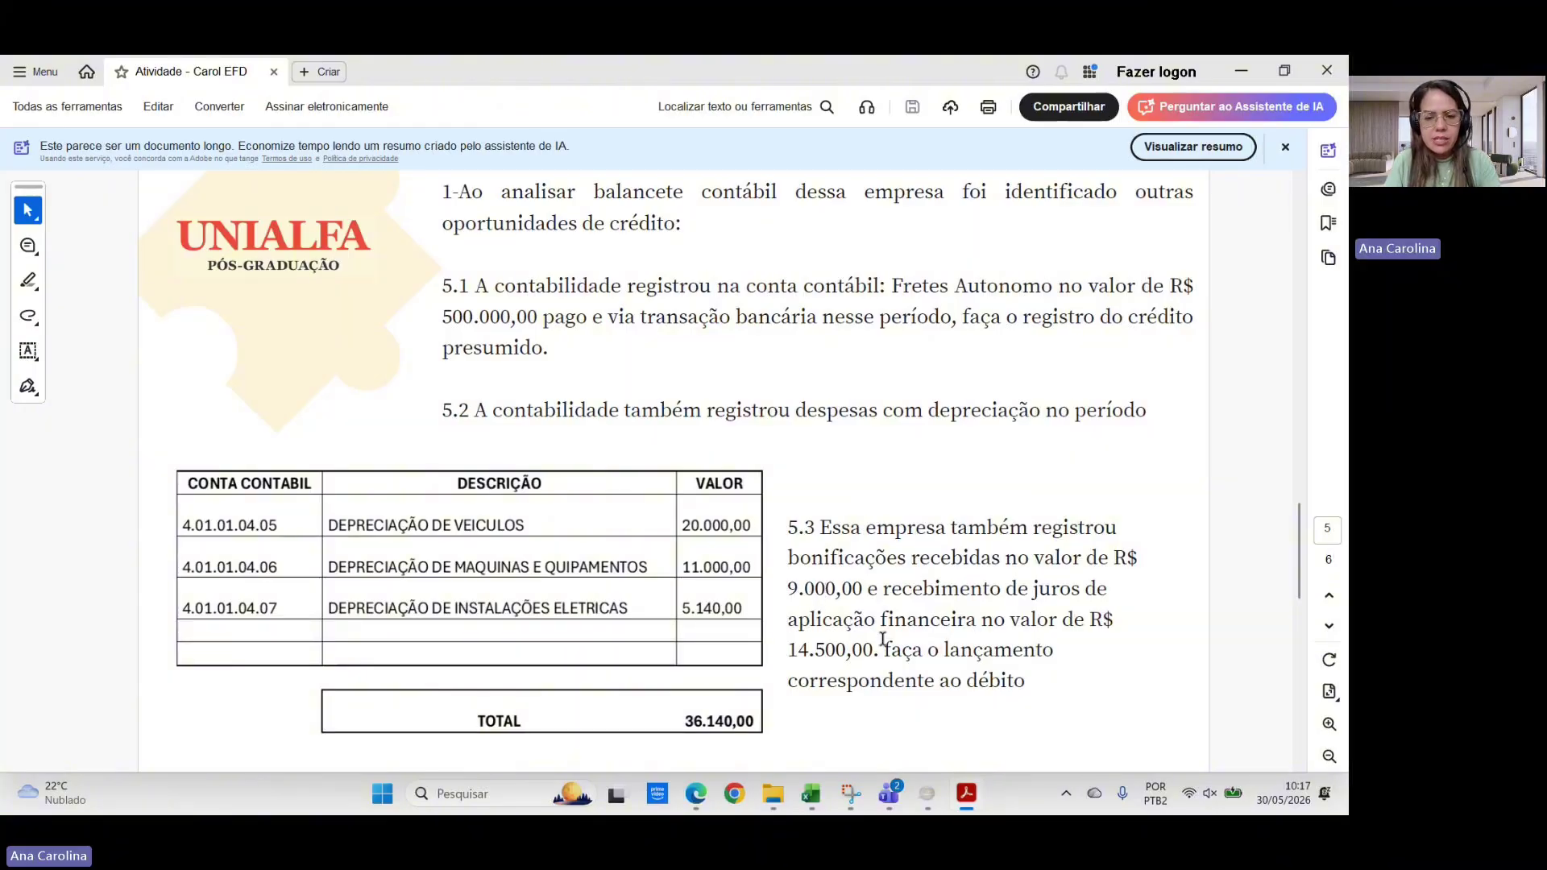
- Return to EFD Contribuições and start a new F100 record under Documentos Fiscais de Saídas
{"action": "left_click", "coordinate": [927, 802]}
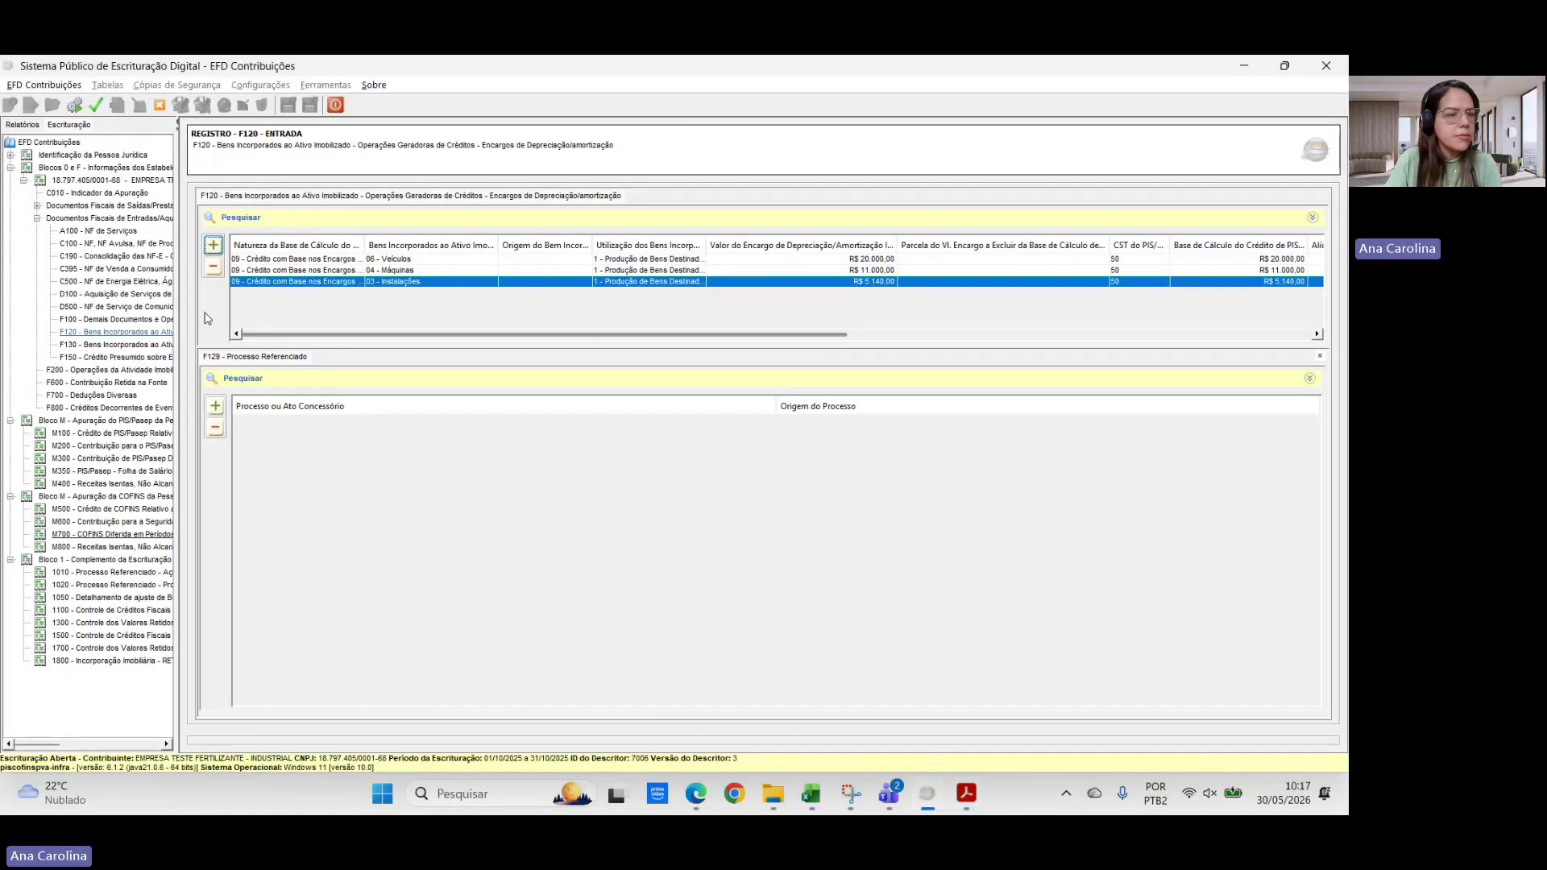
{"action": "left_click", "coordinate": [37, 219]}
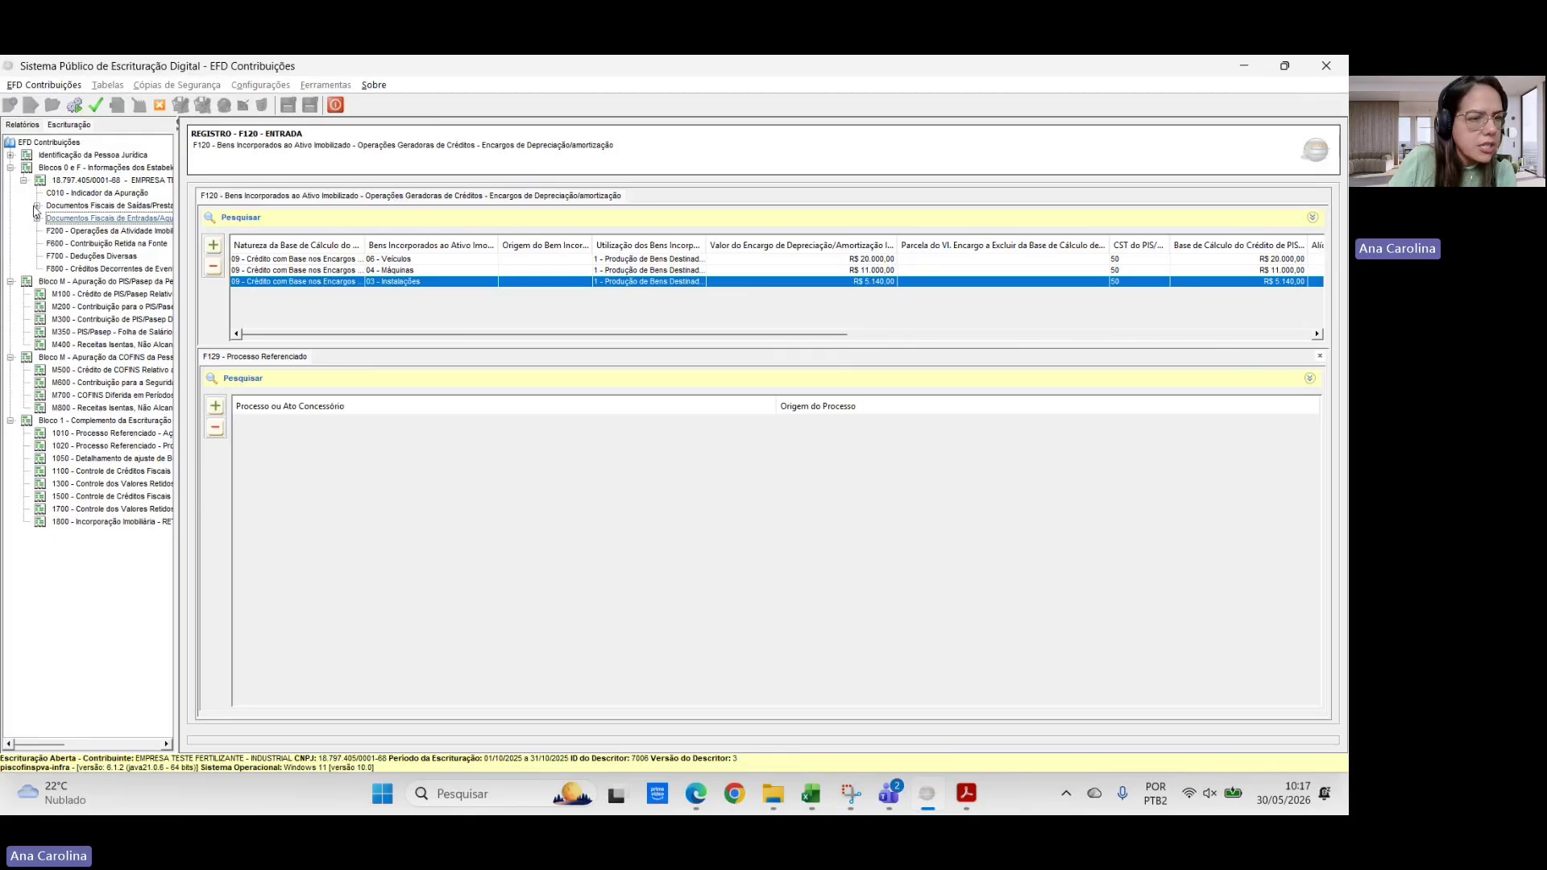
{"action": "left_click", "coordinate": [36, 206]}
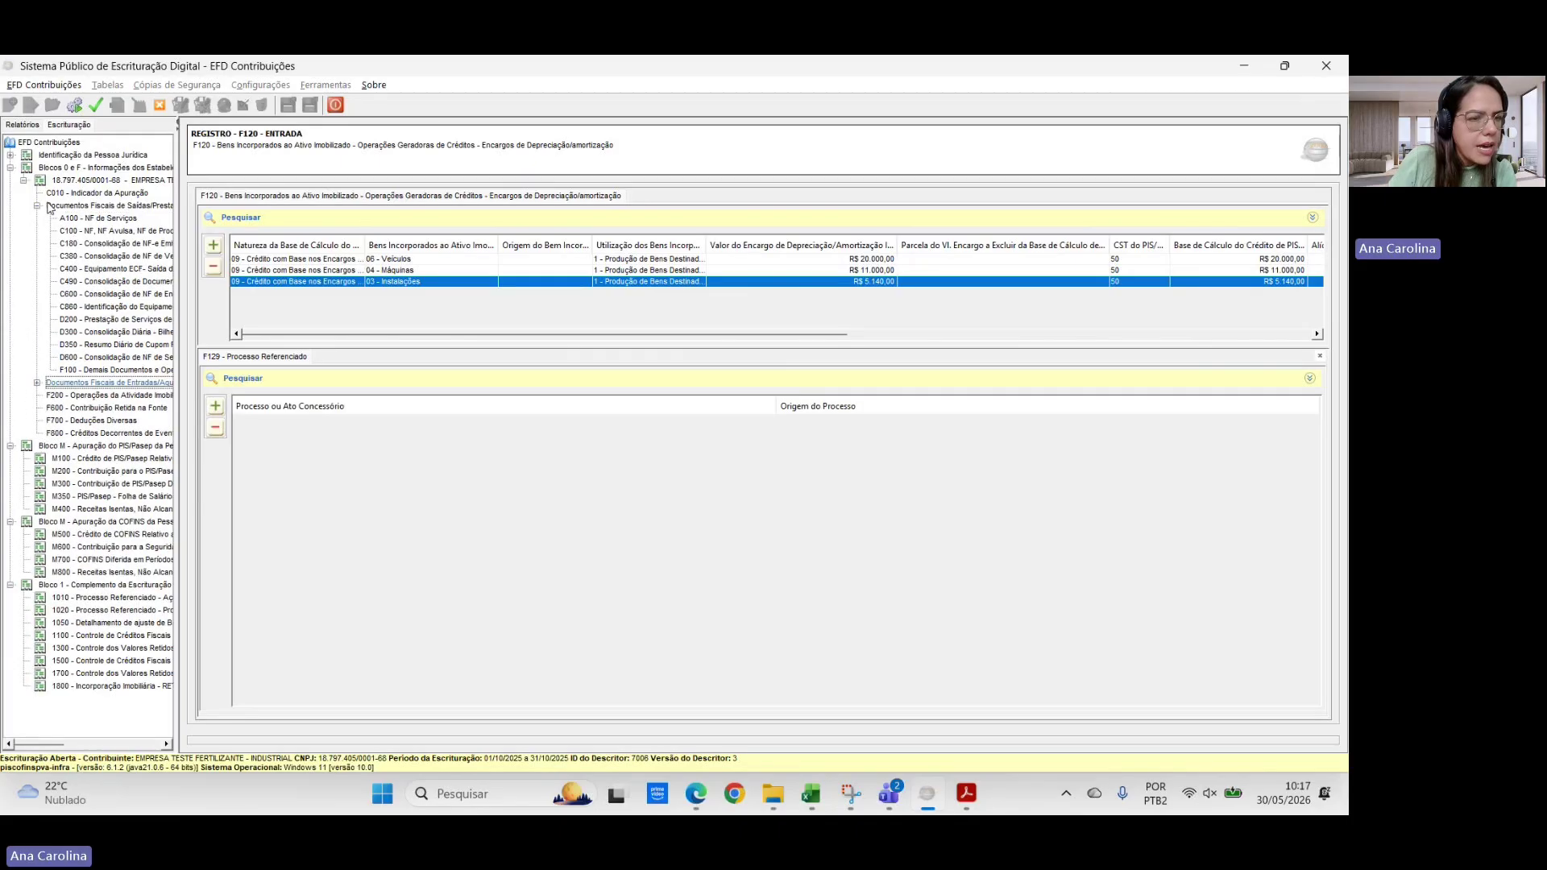
{"action": "left_click", "coordinate": [103, 371]}
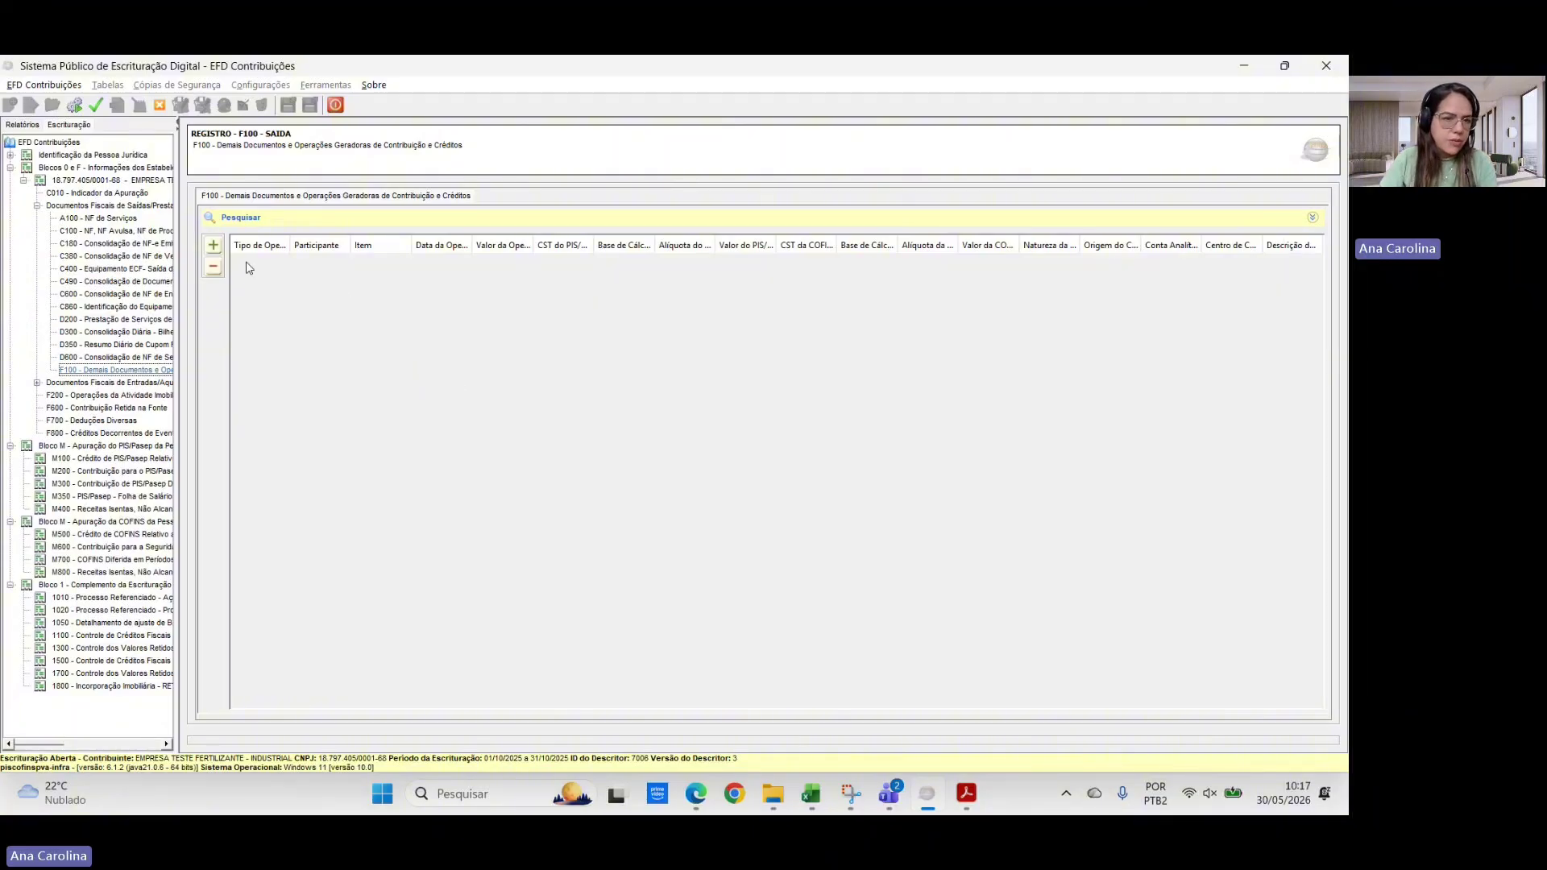
{"action": "left_click", "coordinate": [213, 245]}
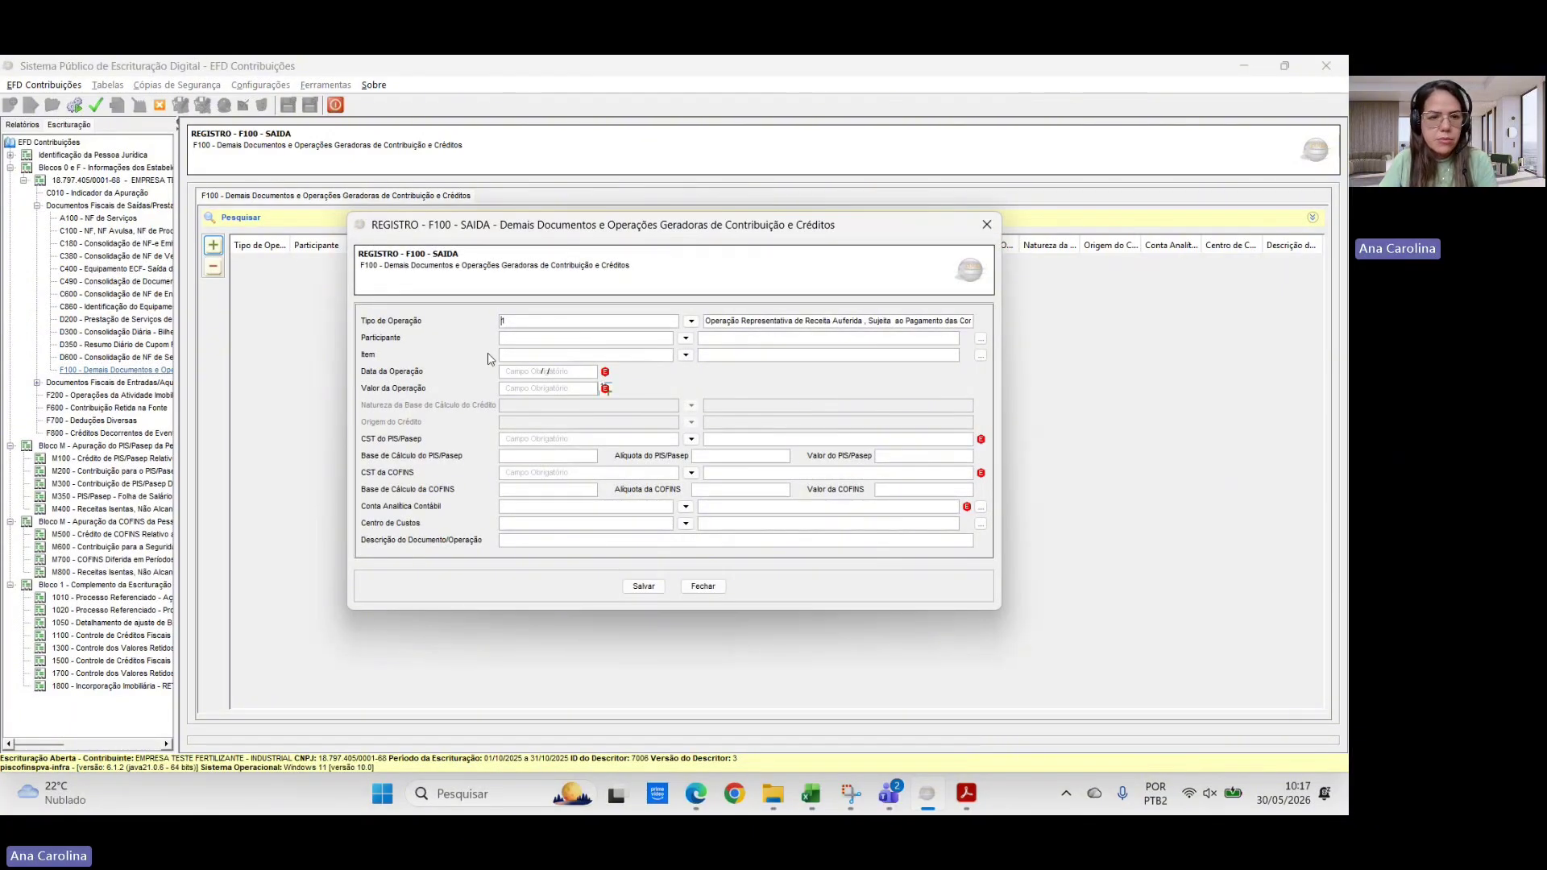
- Set the F100 record's operation date to 01/10/2025 and the operation value to R$ 9.000,00
{"action": "left_click", "coordinate": [529, 372]}
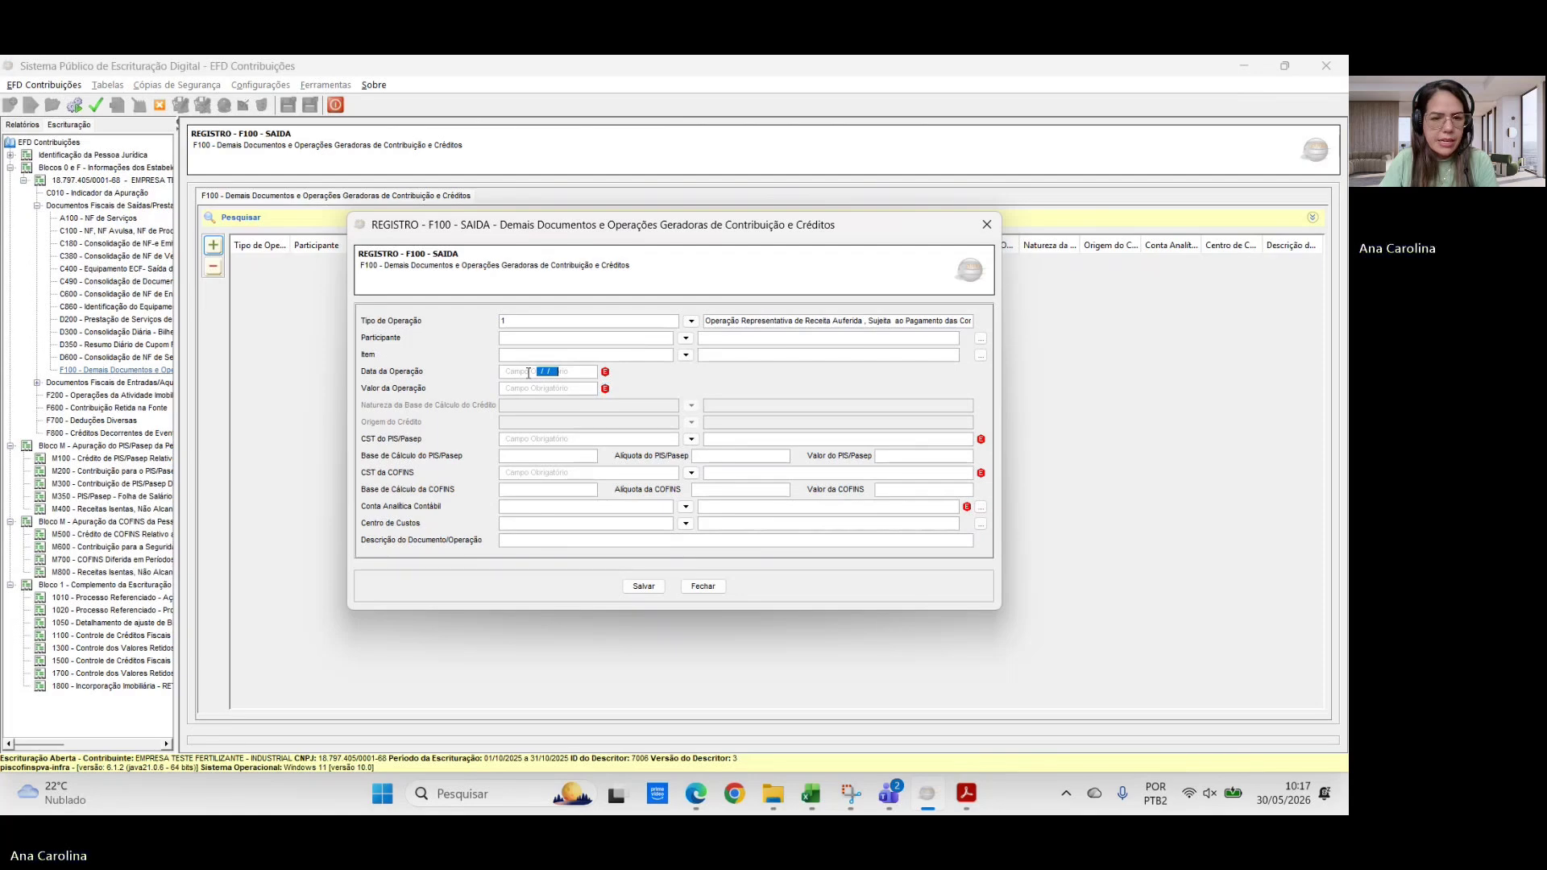
{"action": "type", "text": "01102025"}
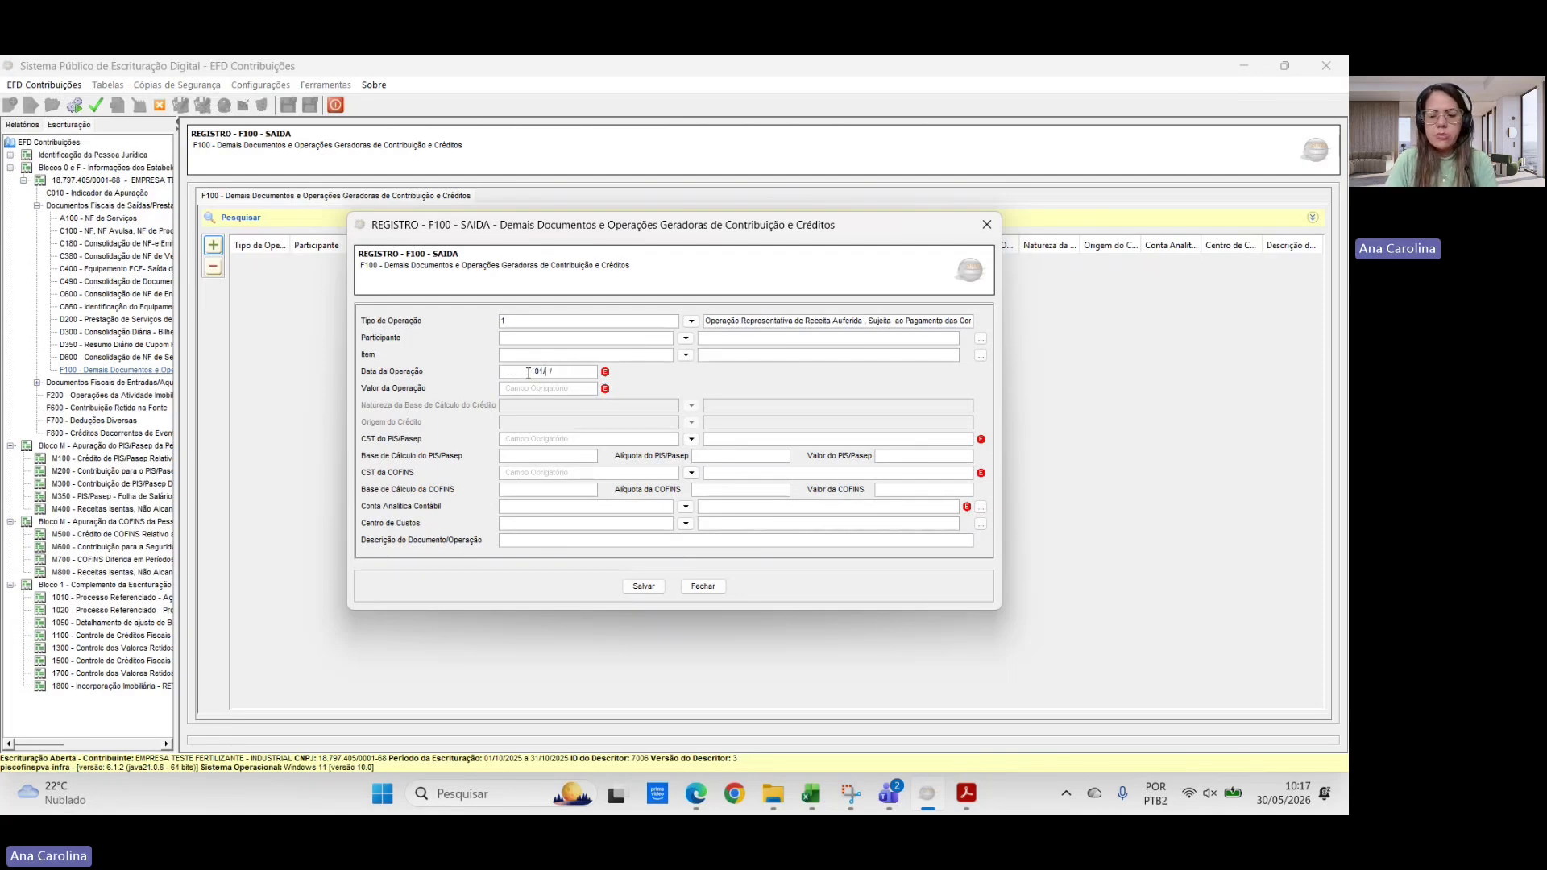
{"action": "key", "text": "Tab"}
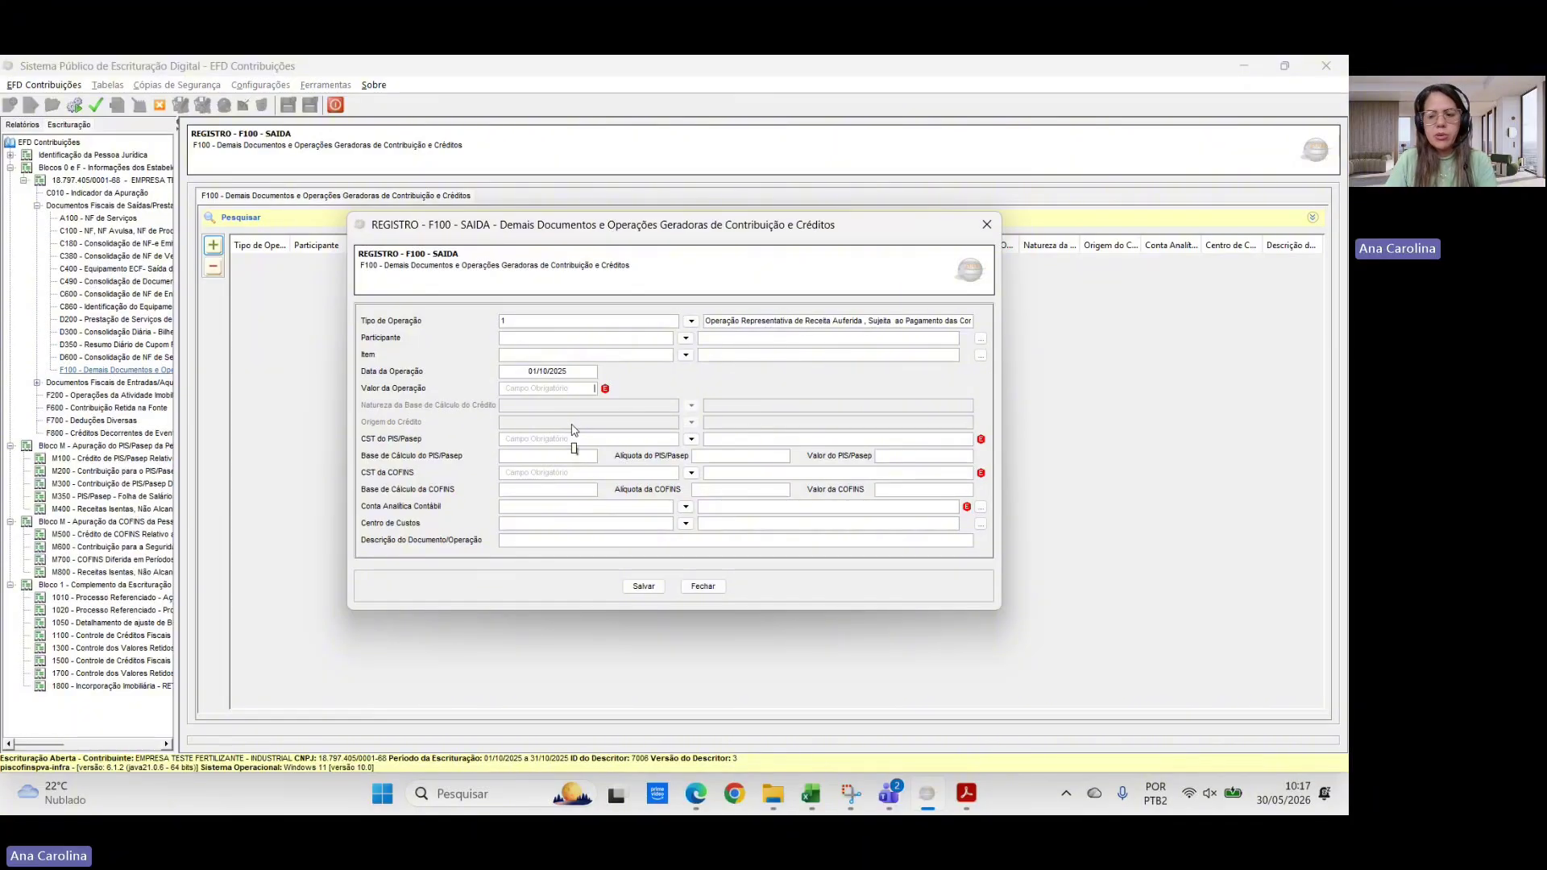
{"action": "type", "text": "90000"}
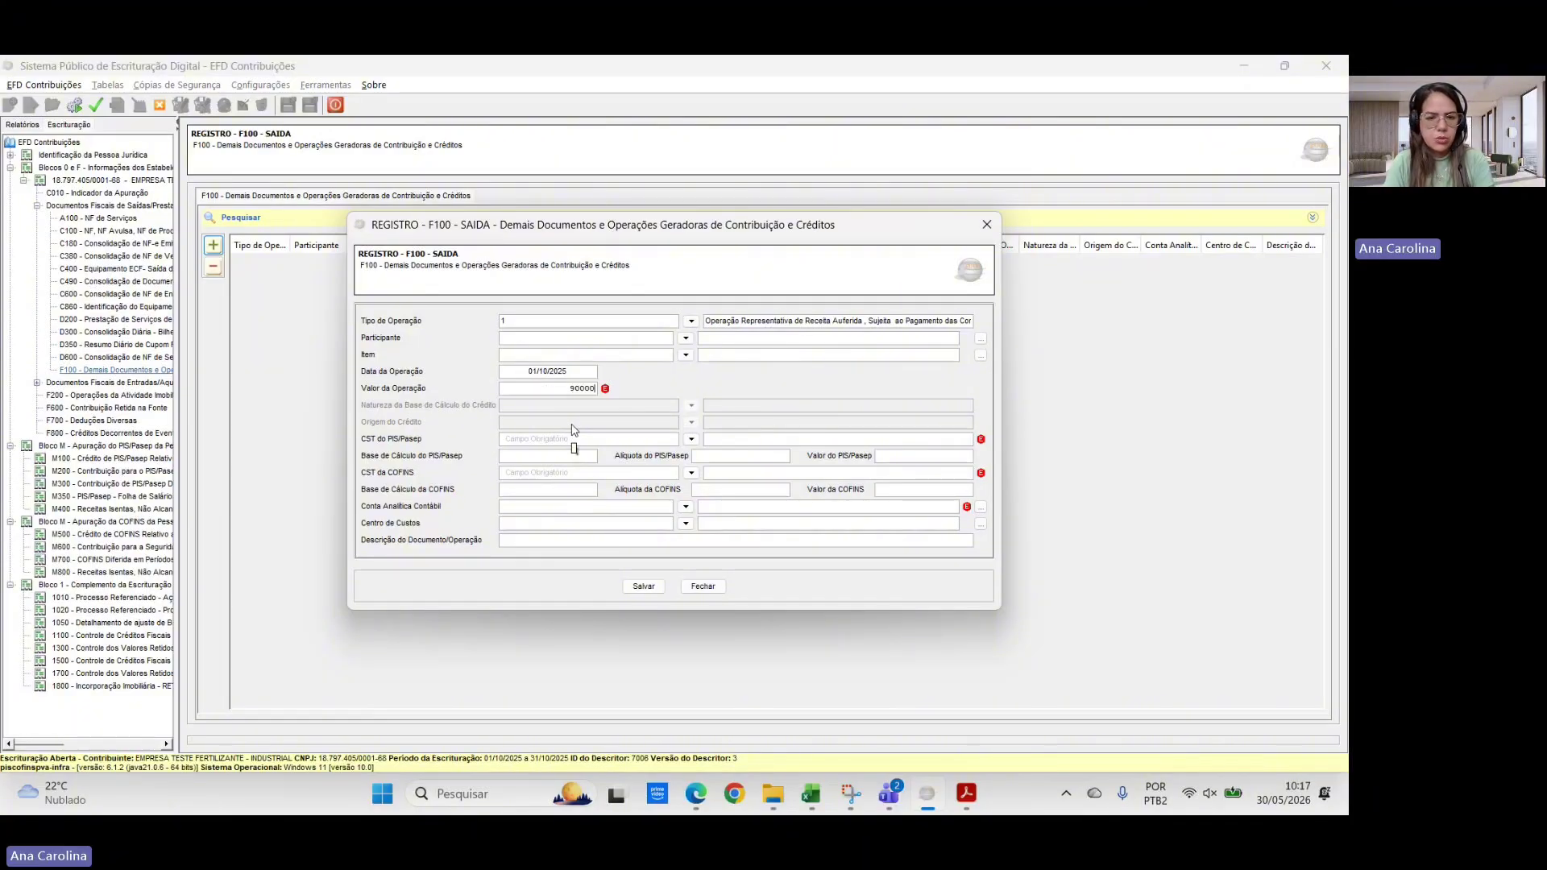
{"action": "key", "text": "Tab"}
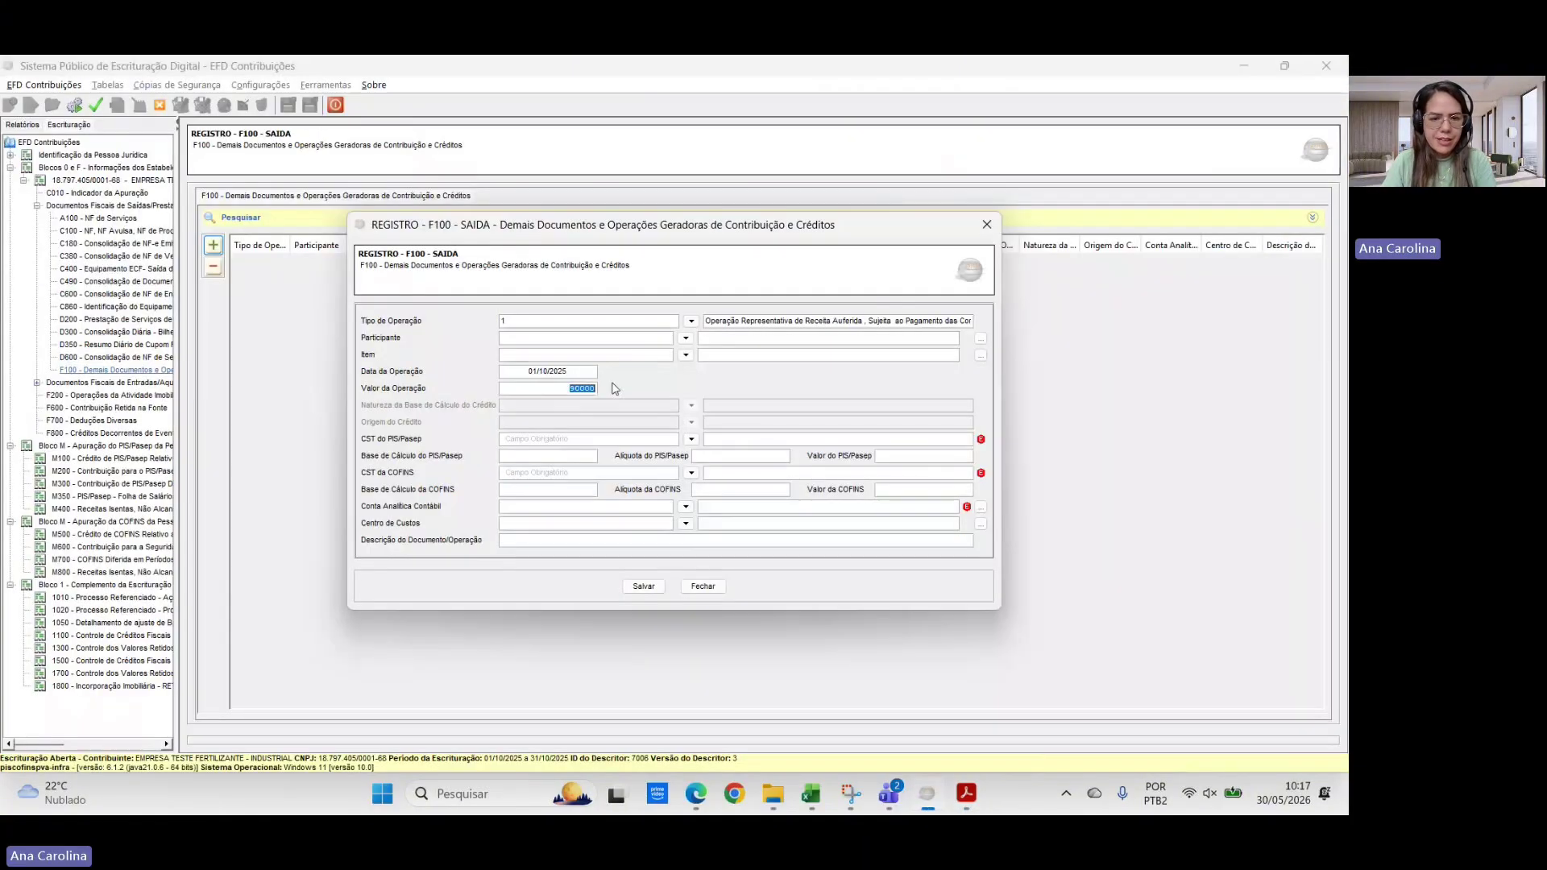
{"action": "type", "text": "9.0"}
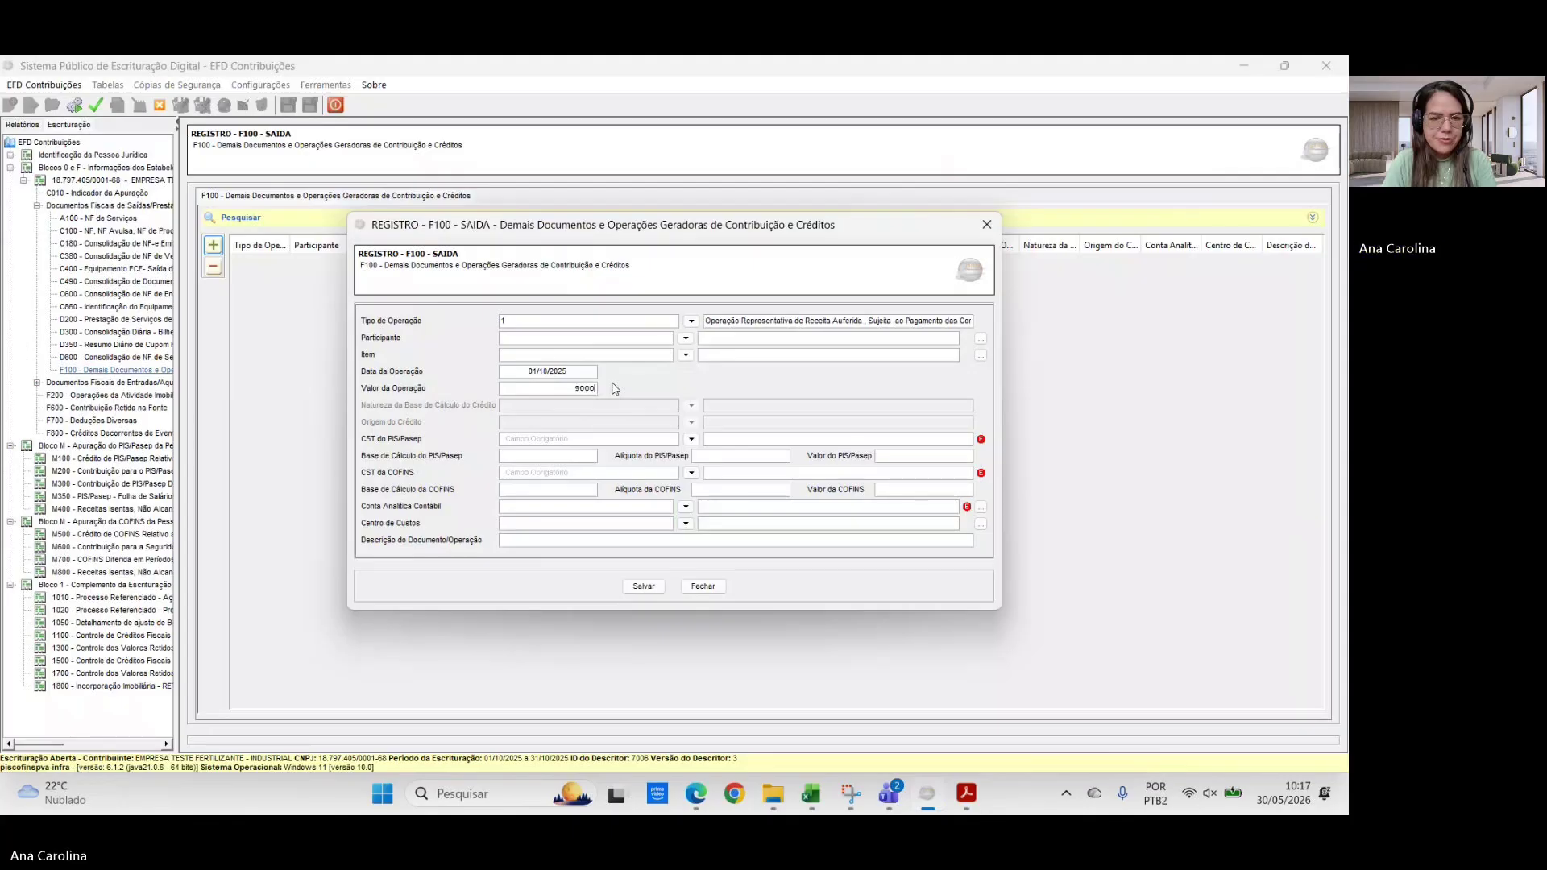
{"action": "type", "text": "00"}
{"action": "key", "text": "Tab"}
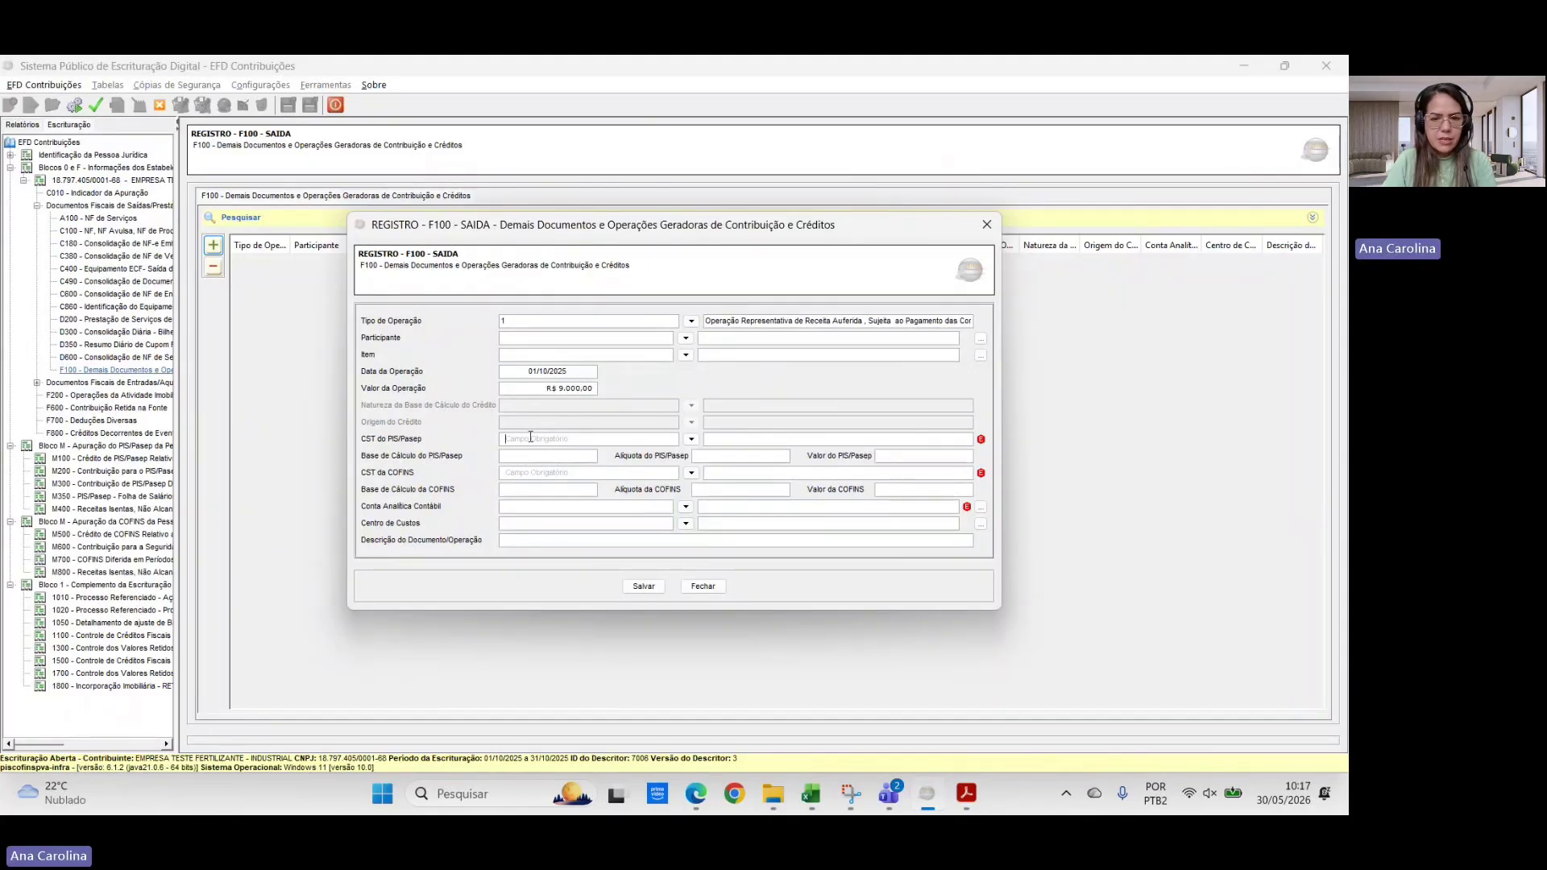
- Set the F100 record's PIS/Pasep CST to 01 (Operação Tributável com Alíquota Básica) and its calculation base to 9.000,00
{"action": "left_click", "coordinate": [531, 437]}
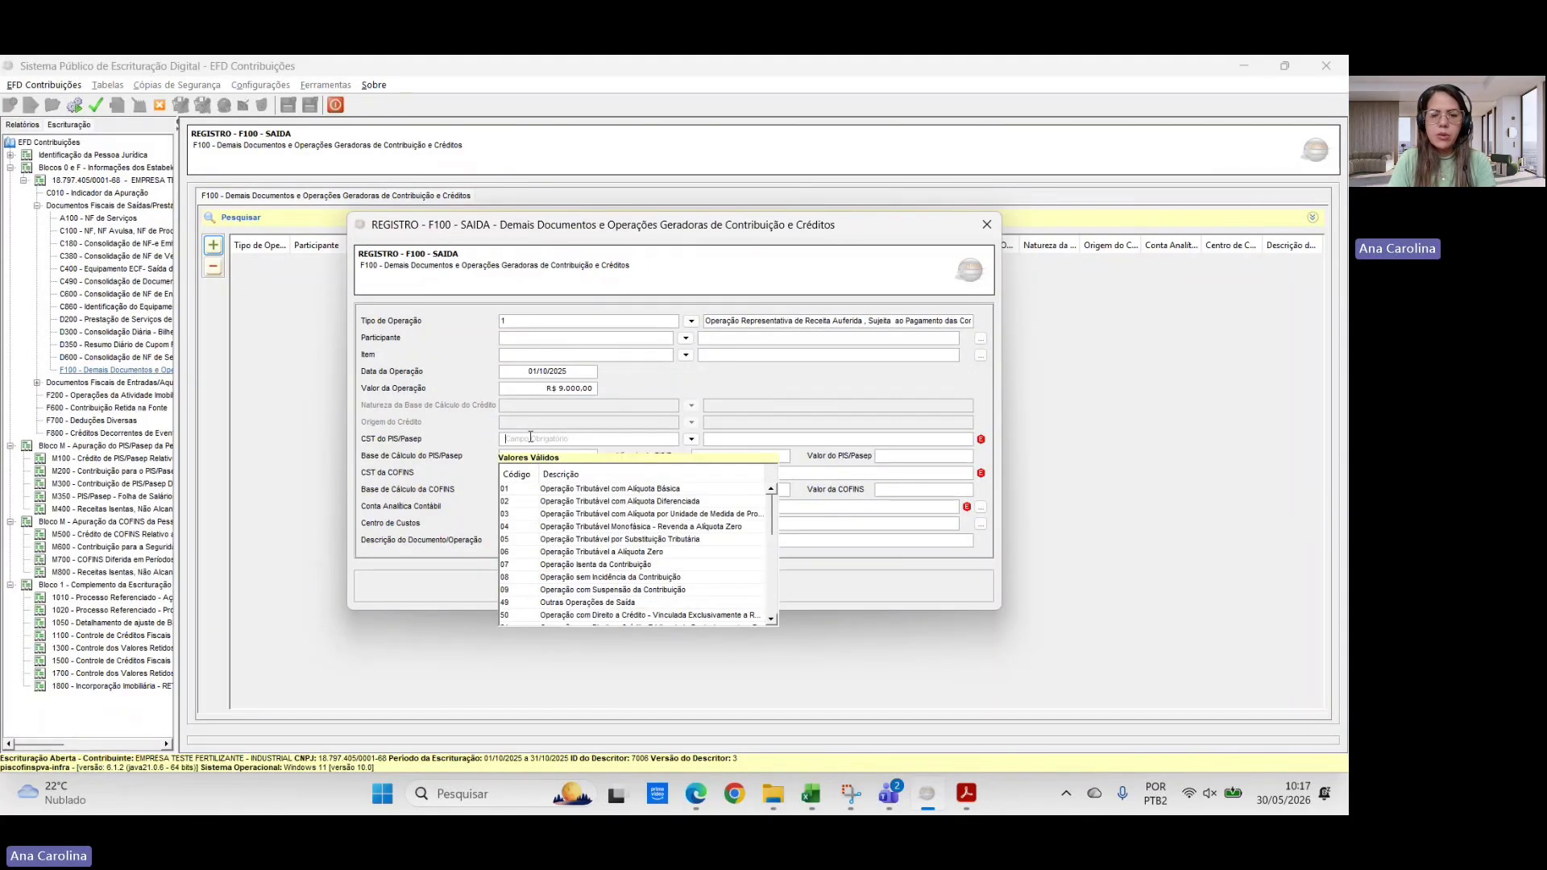
{"action": "key", "text": "Tab"}
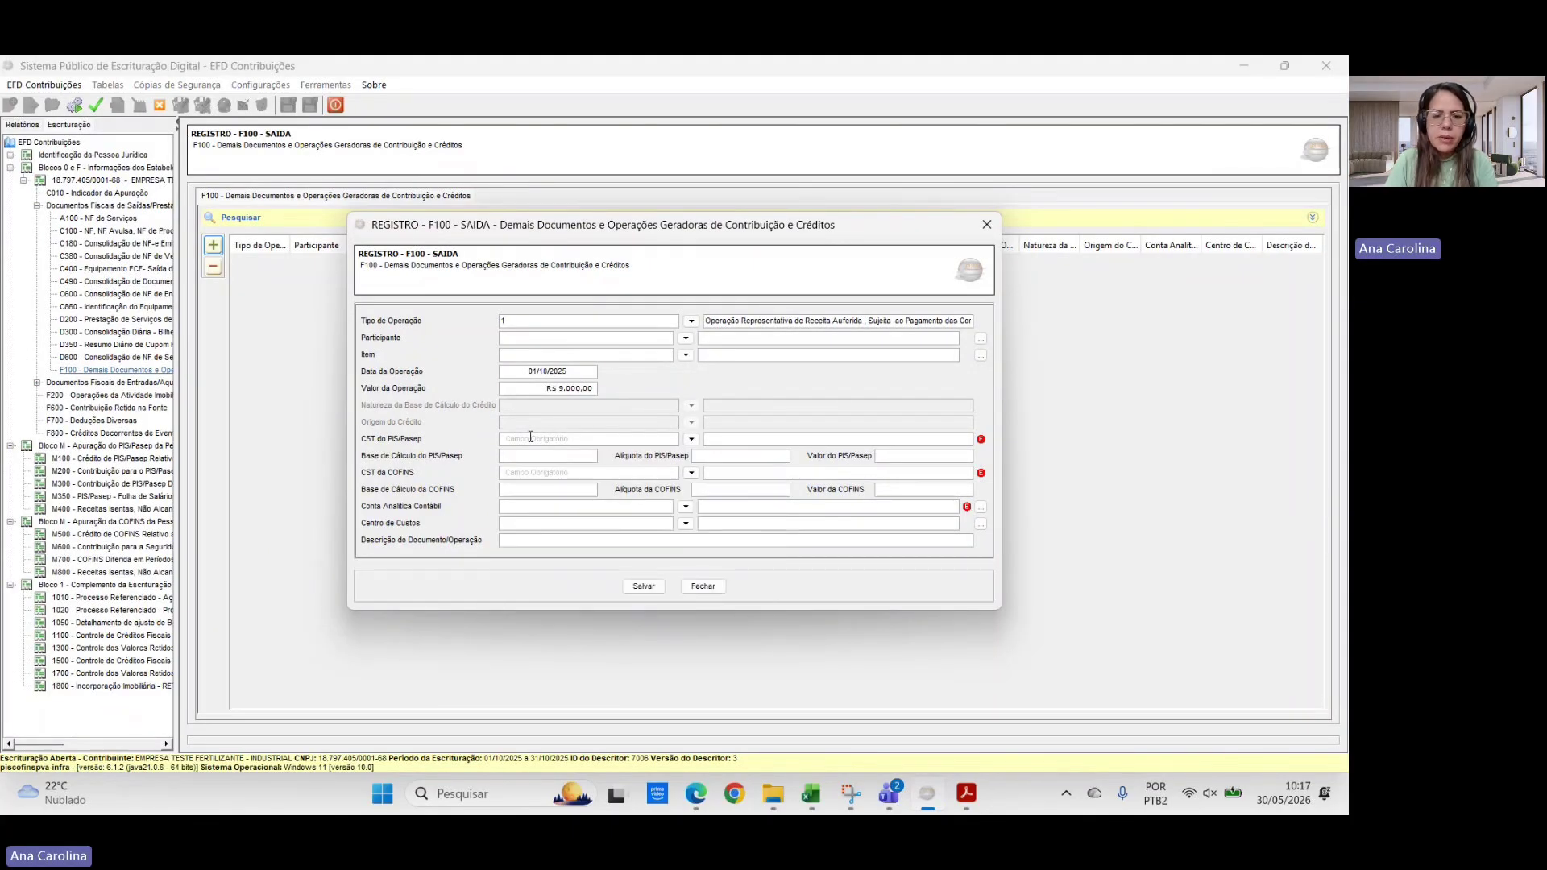
{"action": "left_click", "coordinate": [692, 438]}
{"action": "left_click", "coordinate": [568, 489]}
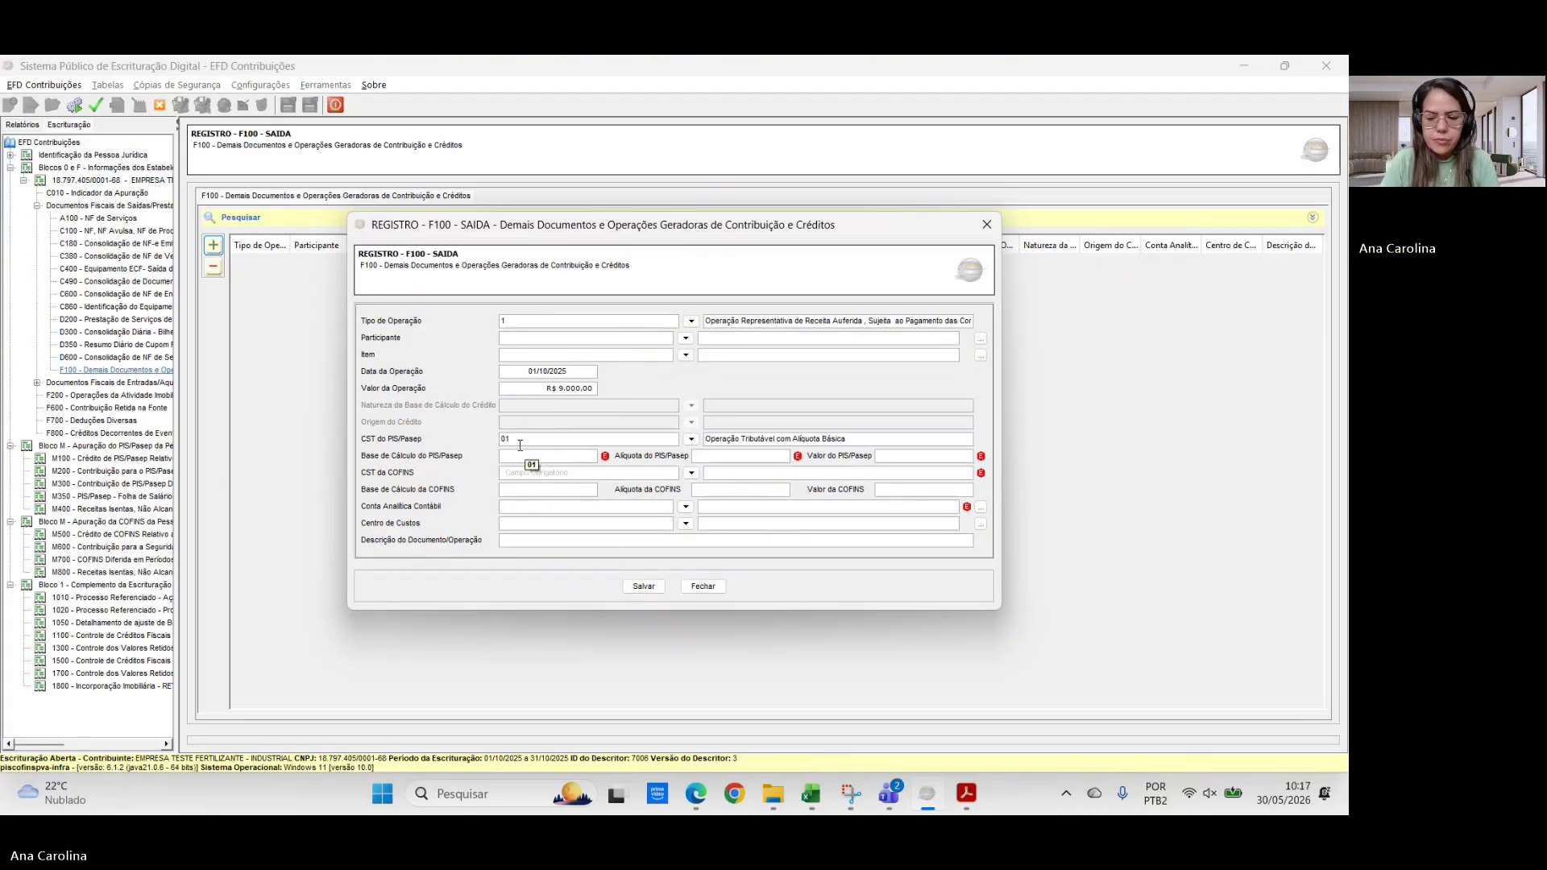
{"action": "type", "text": "00"}
{"action": "key", "text": "Tab"}
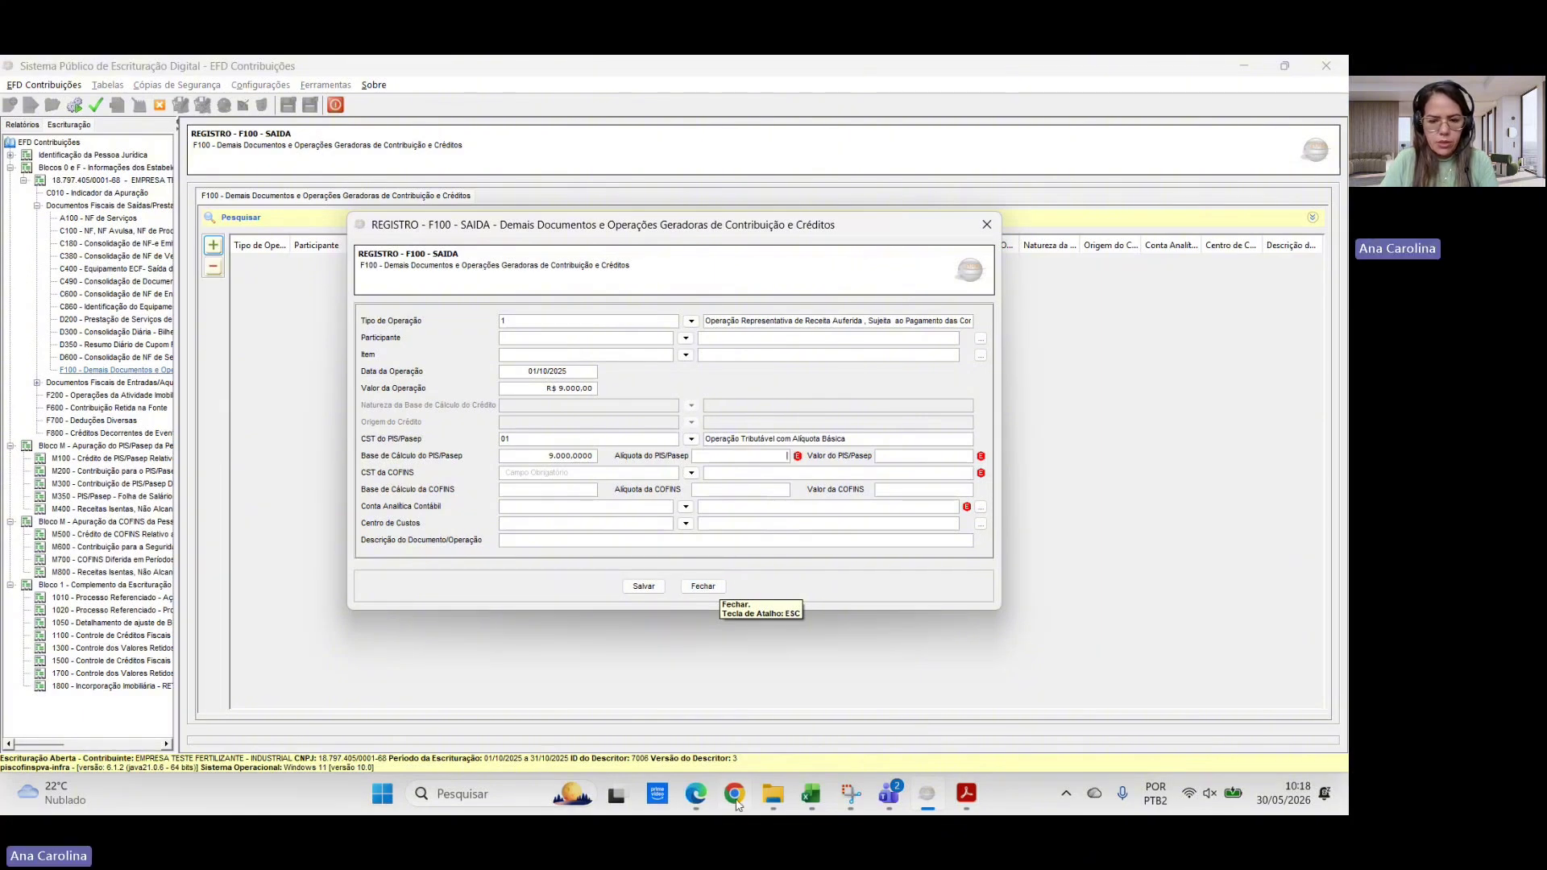
- Switch to the Excel workbook and enter 9.000,00 in E31 and the interest amount from the activity PDF, 14.500,00, in E32
{"action": "left_click", "coordinate": [811, 797]}
{"action": "scroll", "coordinate": [398, 587], "scroll_direction": "down", "scroll_amount": 2}
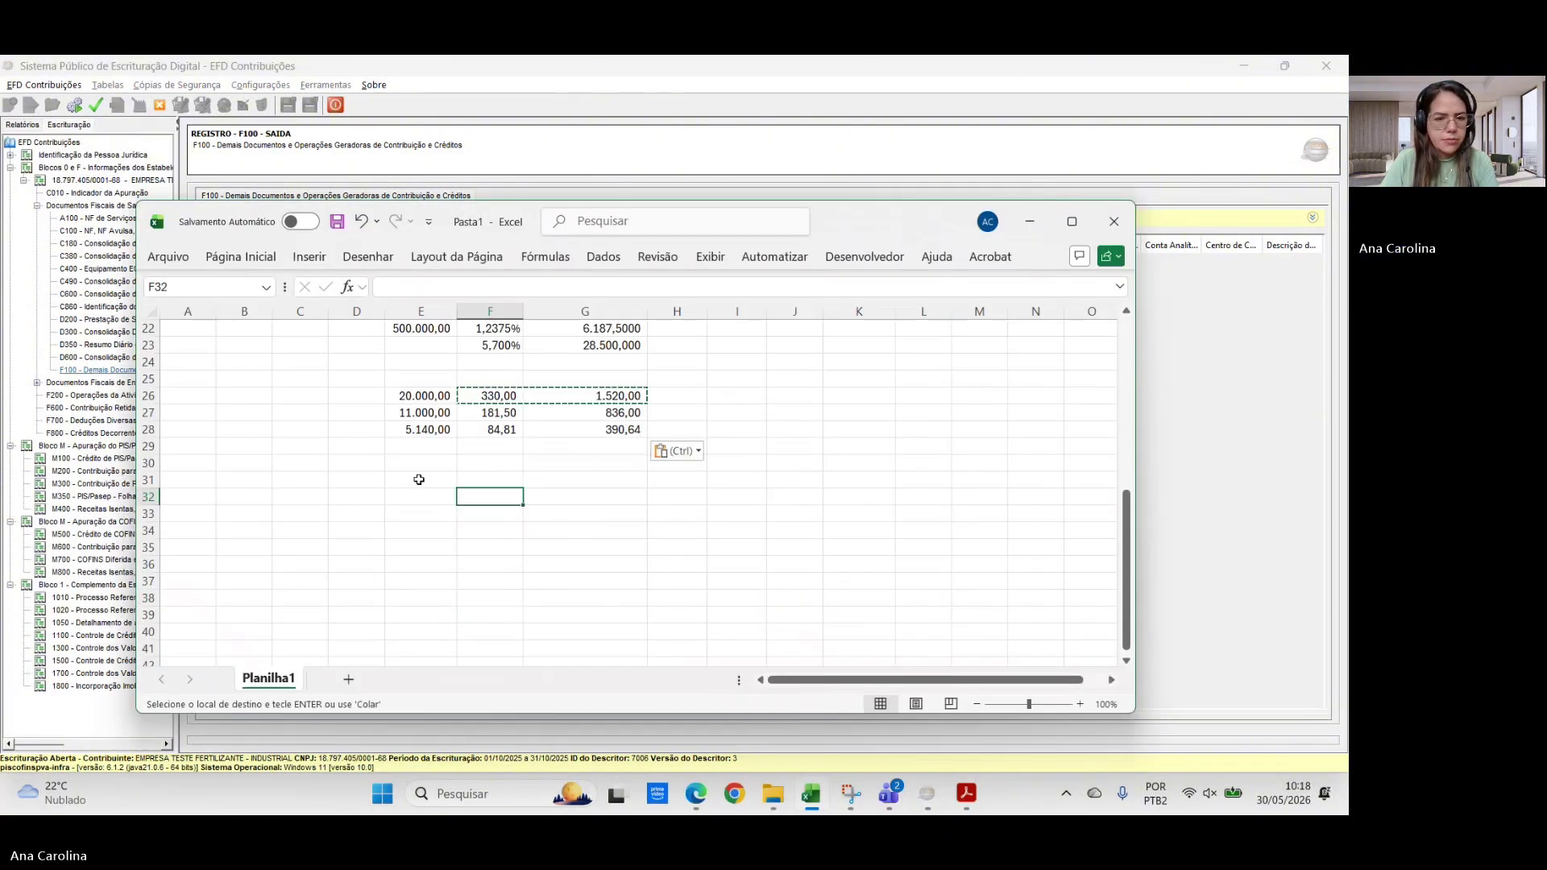
{"action": "left_click", "coordinate": [420, 480]}
{"action": "type", "text": "9000"}
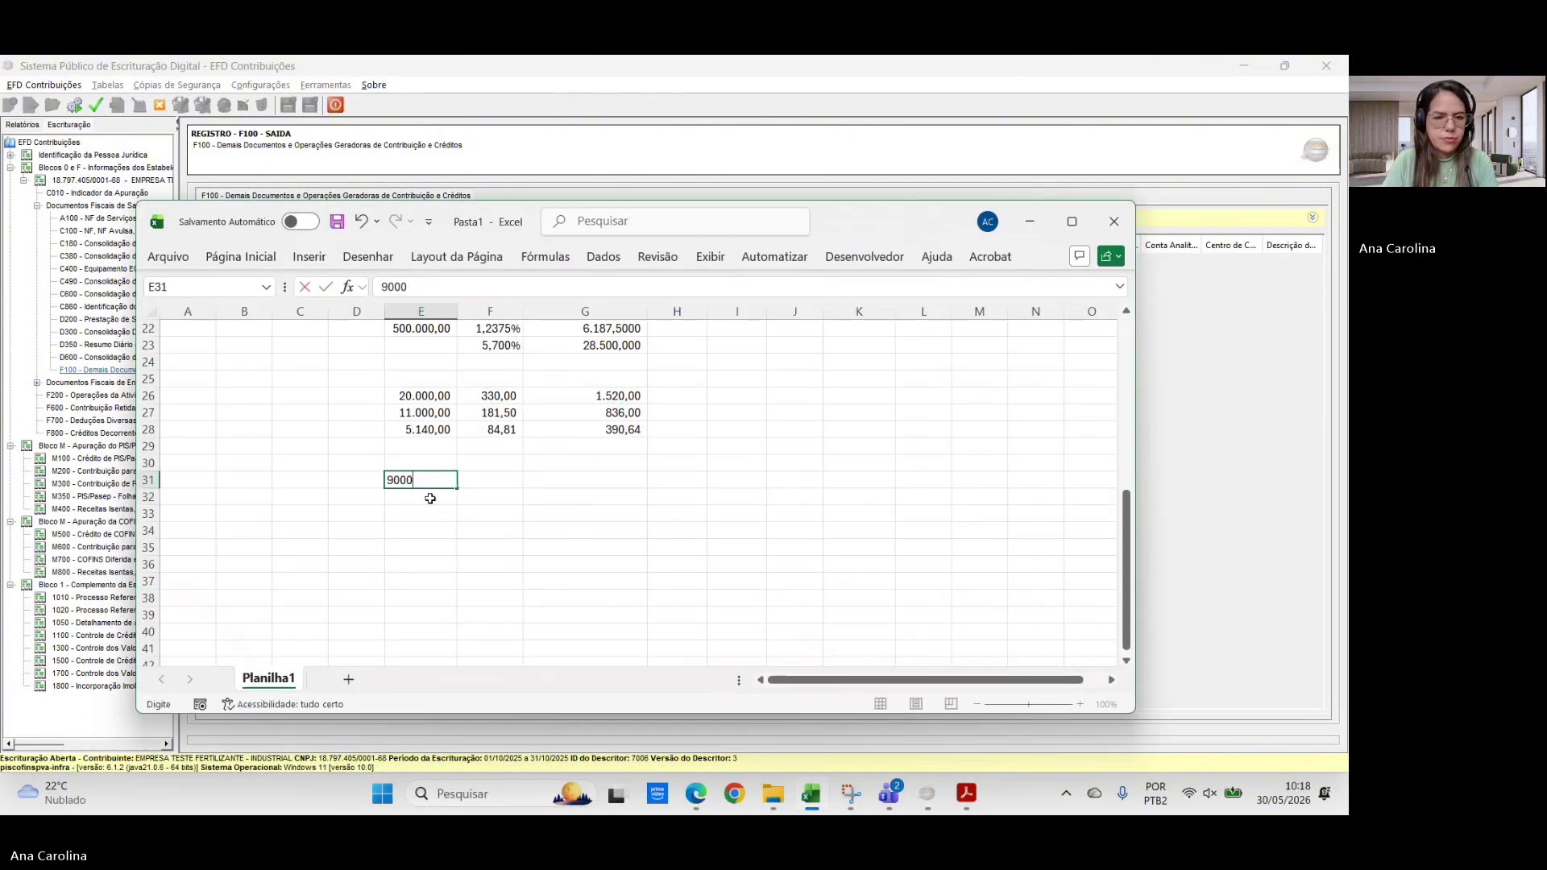
{"action": "left_click", "coordinate": [430, 510]}
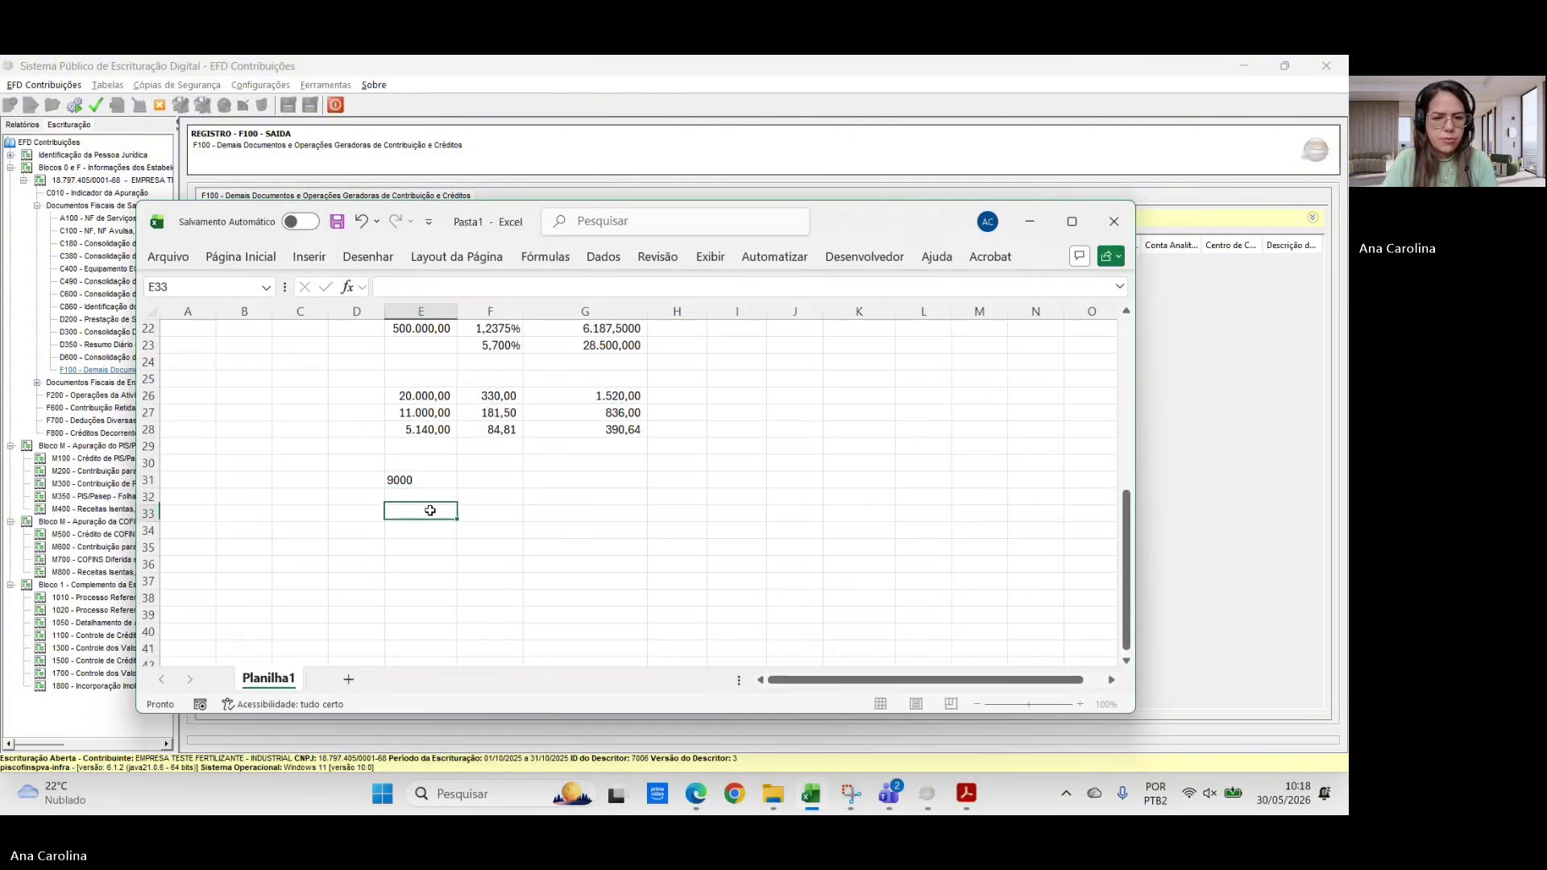
{"action": "left_click", "coordinate": [966, 796]}
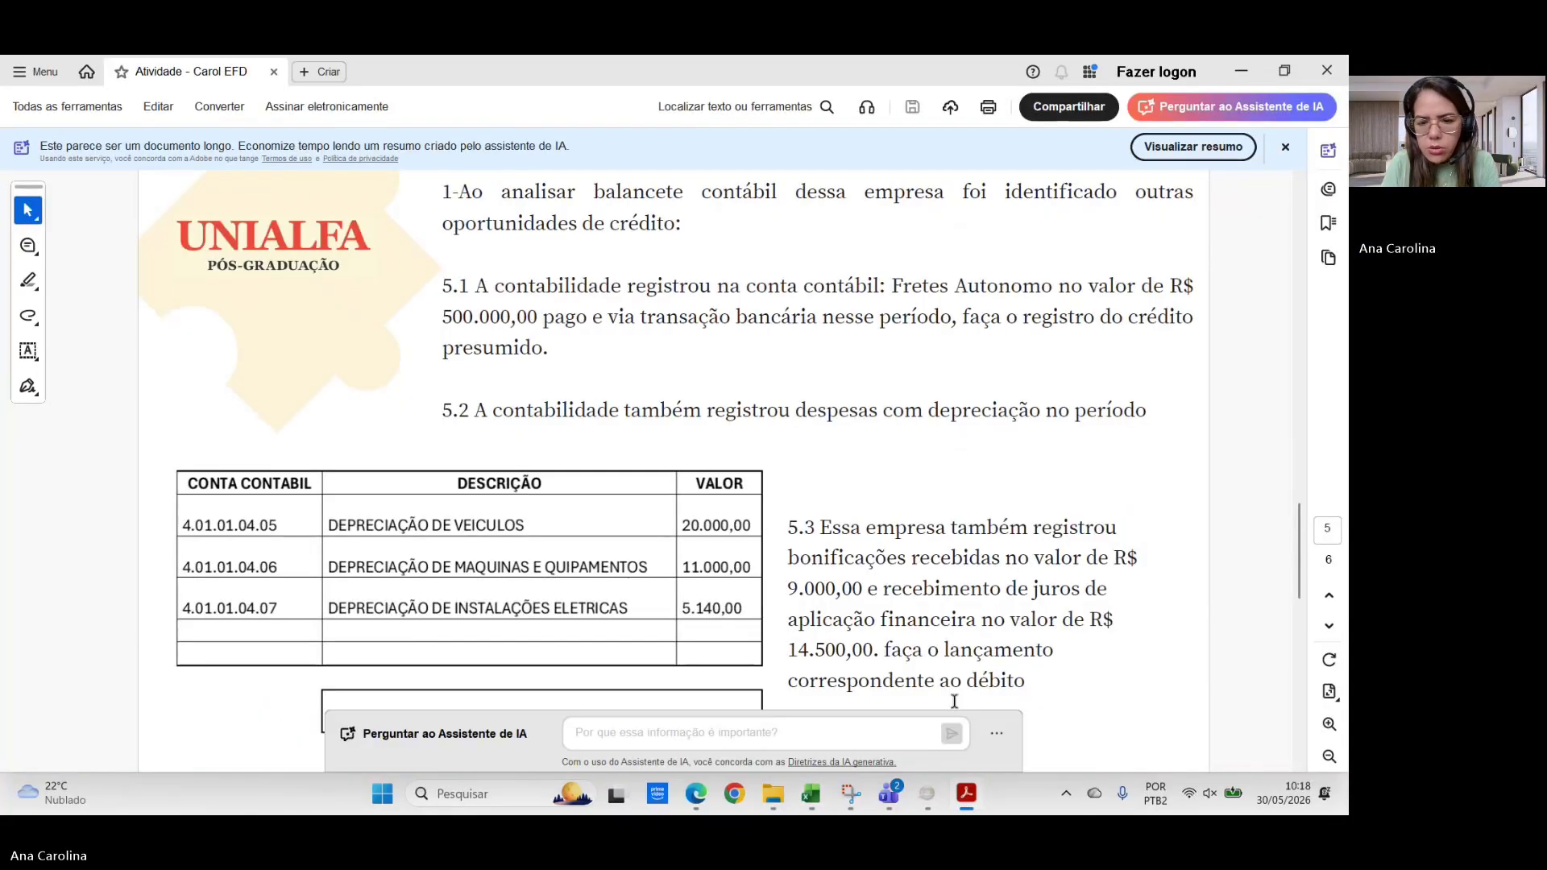
{"action": "key", "text": "alt+Tab"}
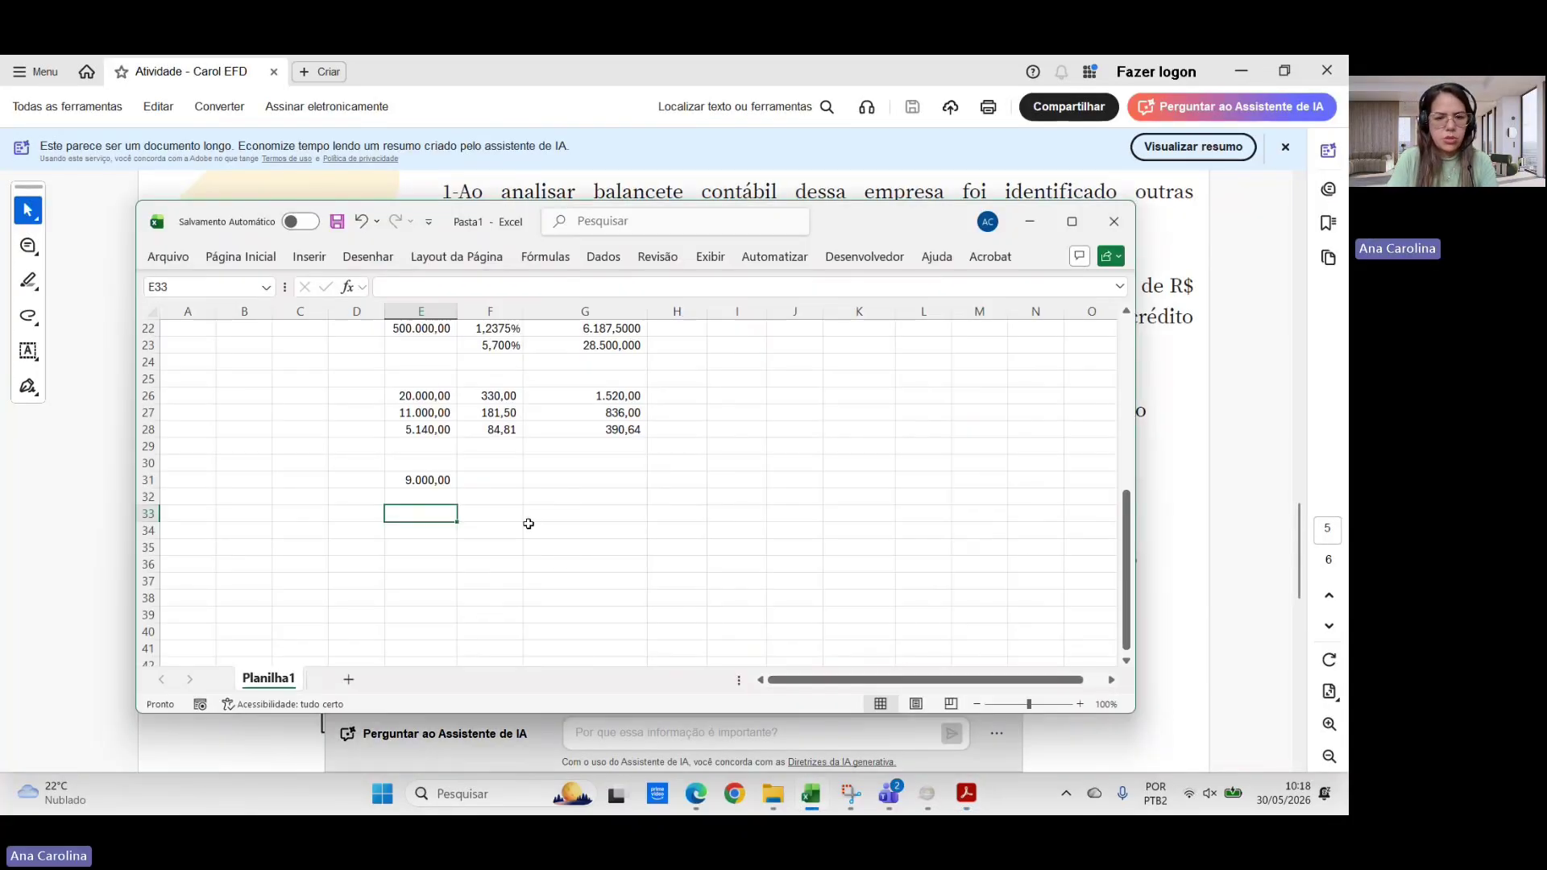
{"action": "left_click", "coordinate": [444, 497]}
{"action": "type", "text": "14"}
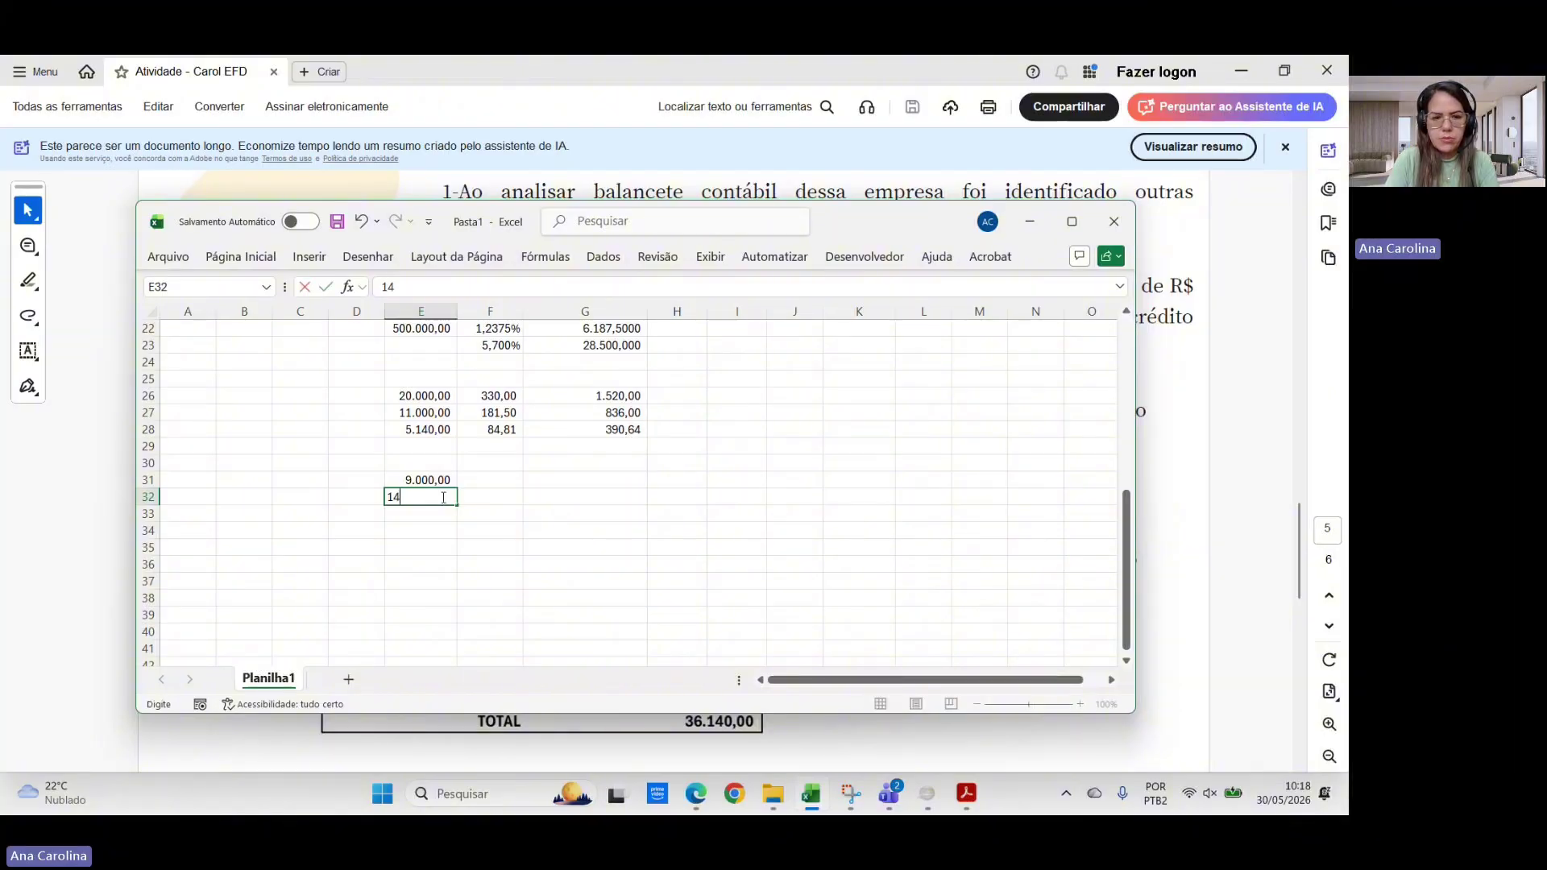
{"action": "type", "text": ".000"}
{"action": "left_click", "coordinate": [488, 548]}
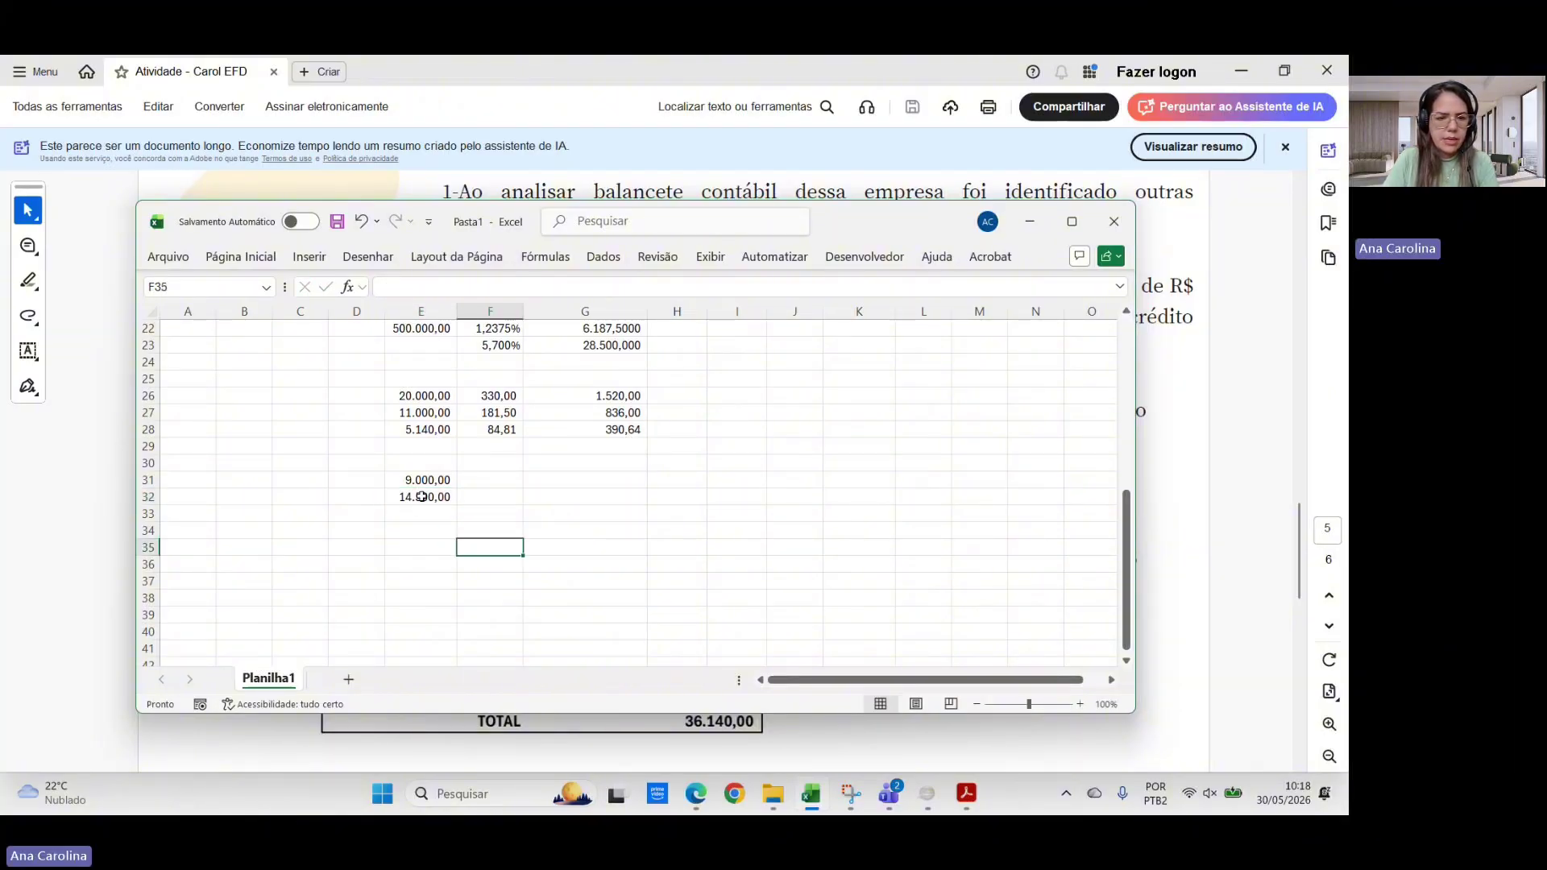
- Calculate PIS and COFINS on the bonuses with =E31*1,65% in F31 and =E31*7,6% in G31
{"action": "left_click", "coordinate": [482, 478]}
{"action": "type", "text": "="}
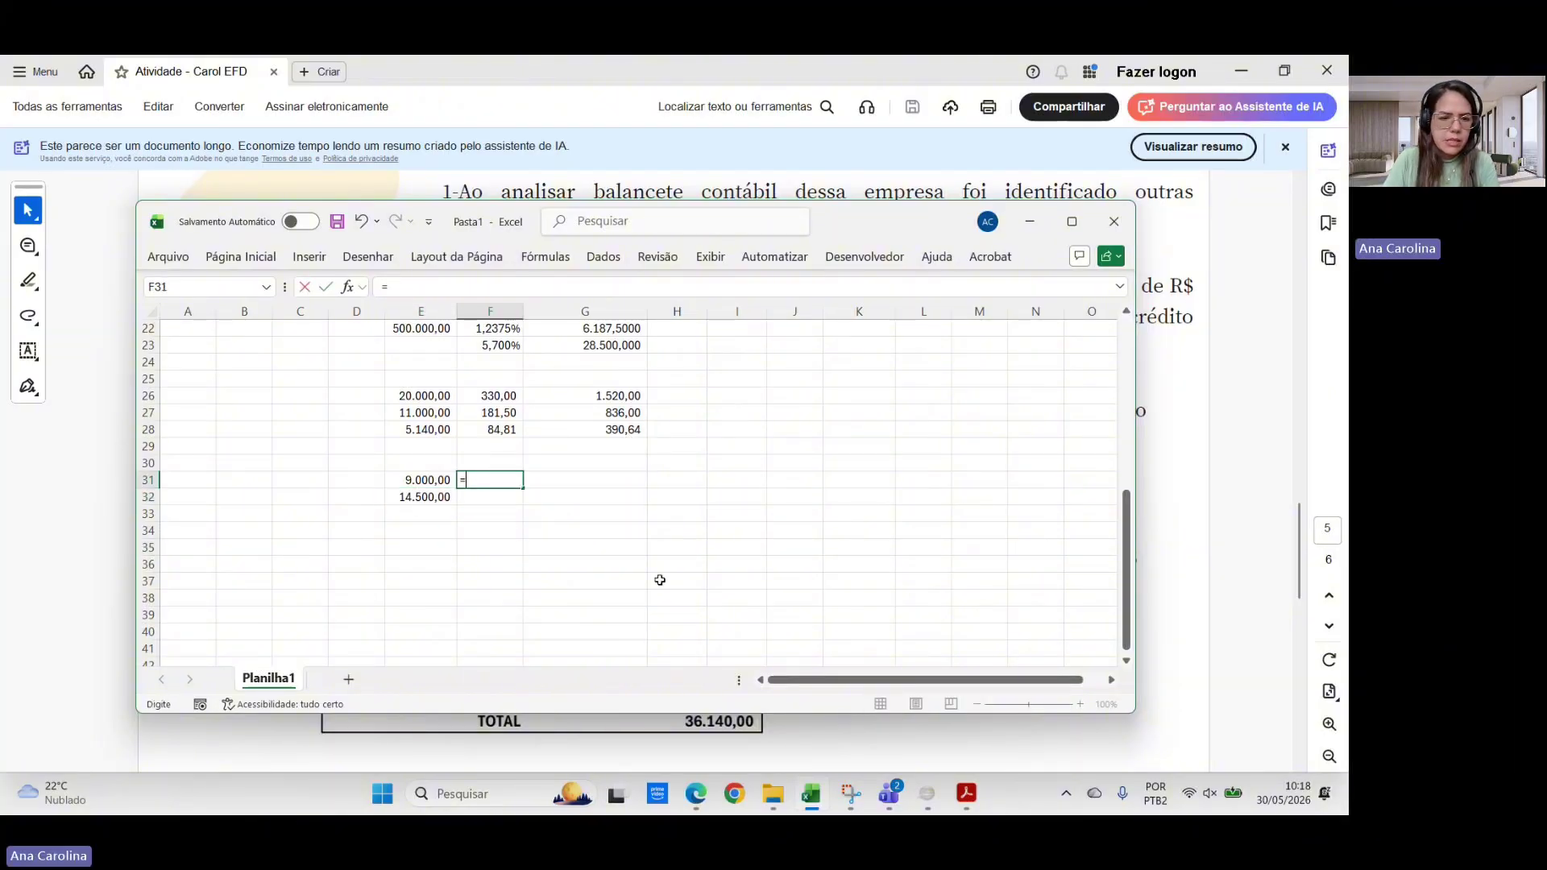
{"action": "left_click", "coordinate": [421, 480]}
{"action": "type", "text": "*"}
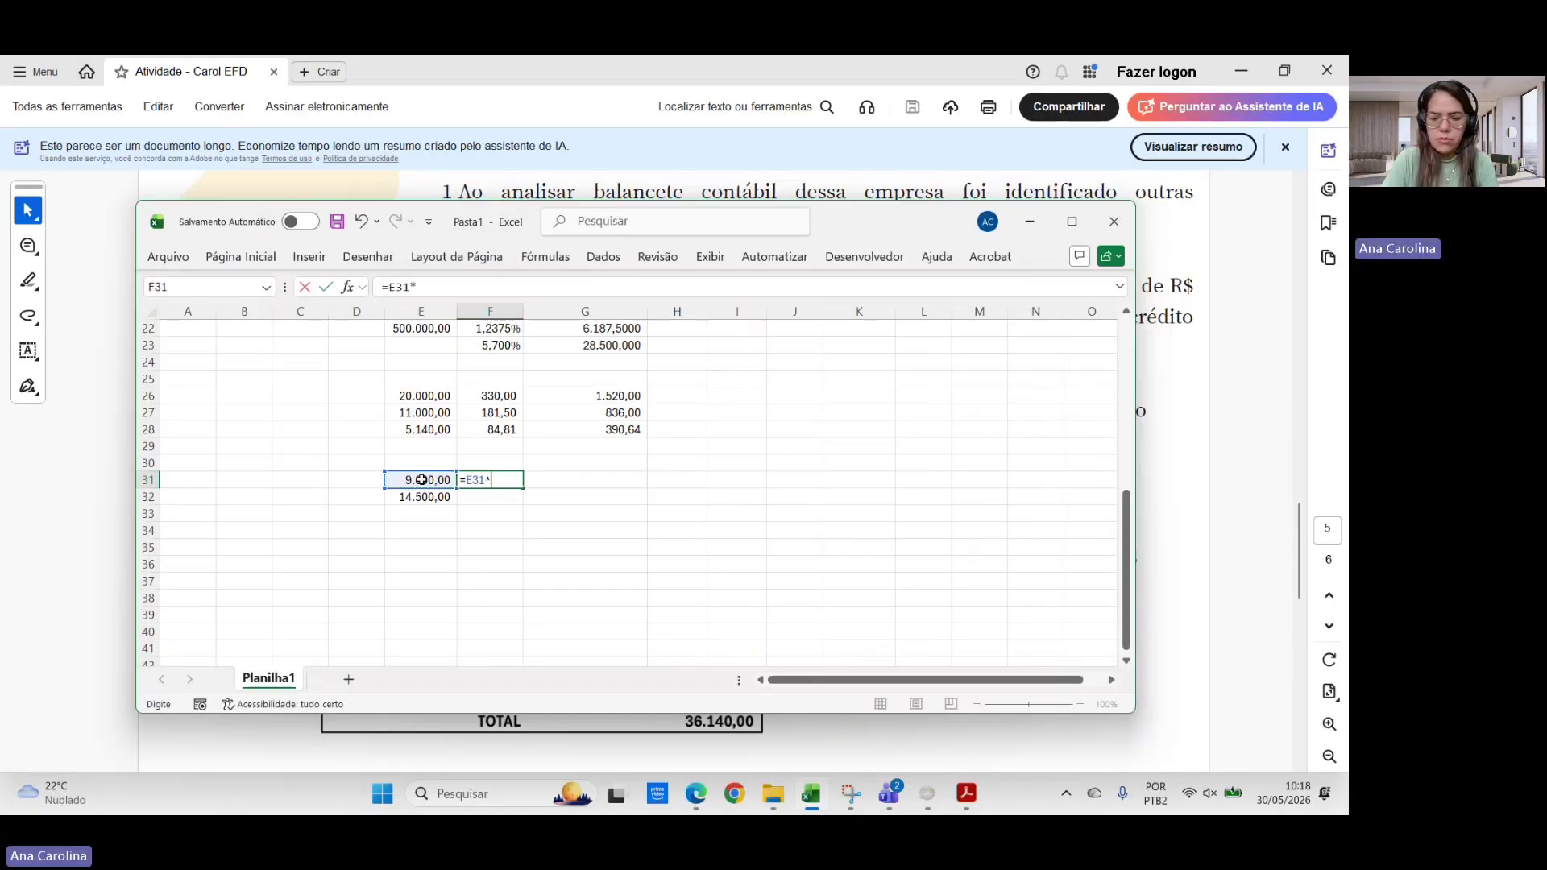
{"action": "type", "text": "1,65%"}
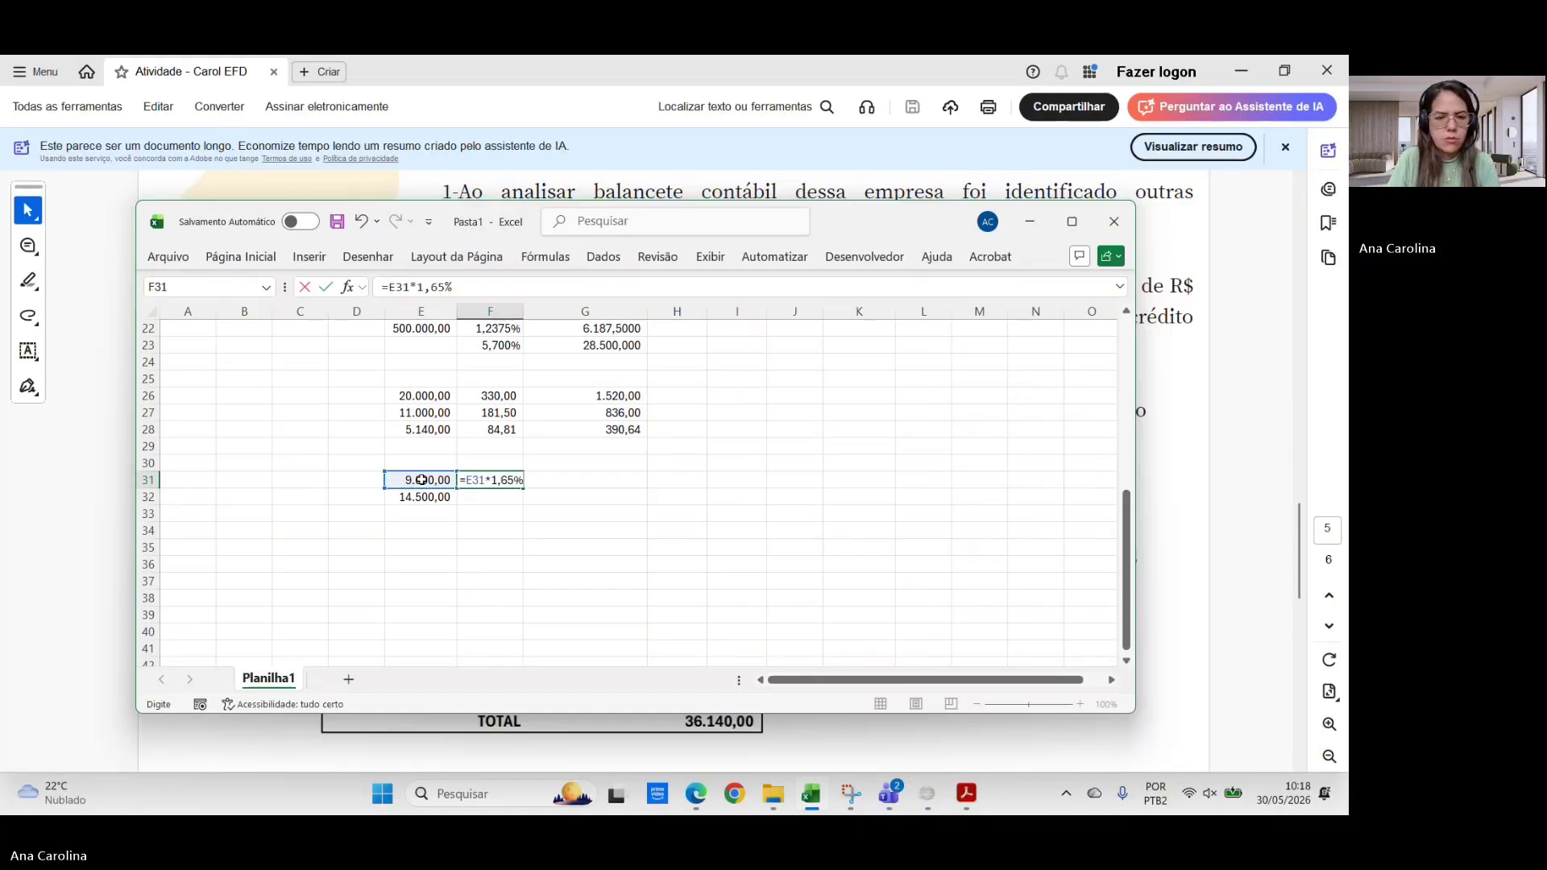
{"action": "left_click", "coordinate": [560, 524]}
{"action": "left_click", "coordinate": [556, 480]}
{"action": "type", "text": "="}
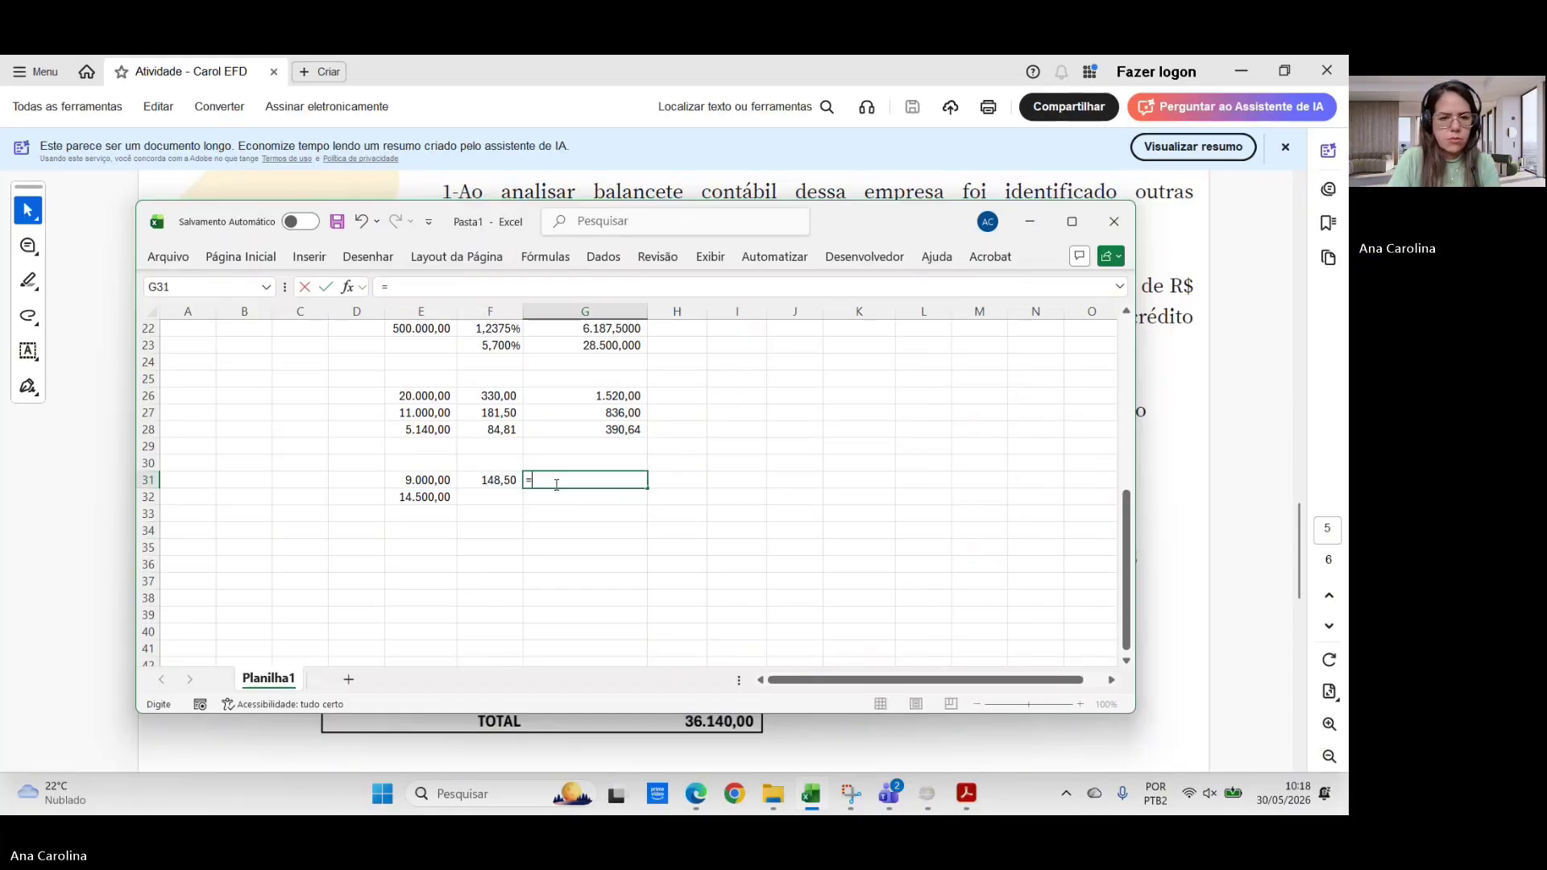
{"action": "left_click", "coordinate": [419, 480]}
{"action": "type", "text": "*"}
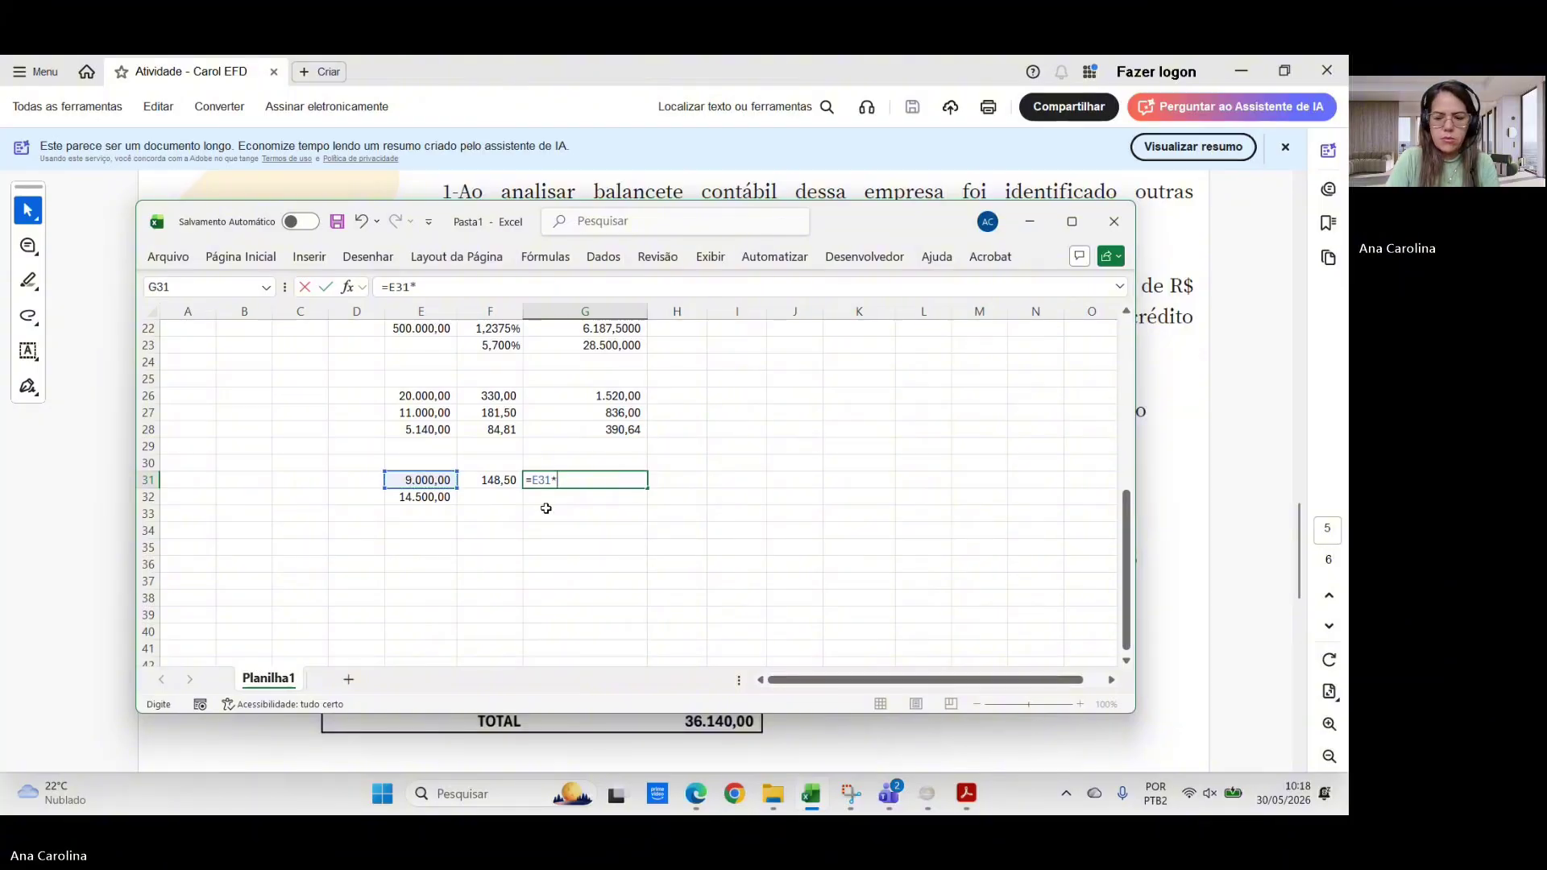
{"action": "type", "text": "7,6%"}
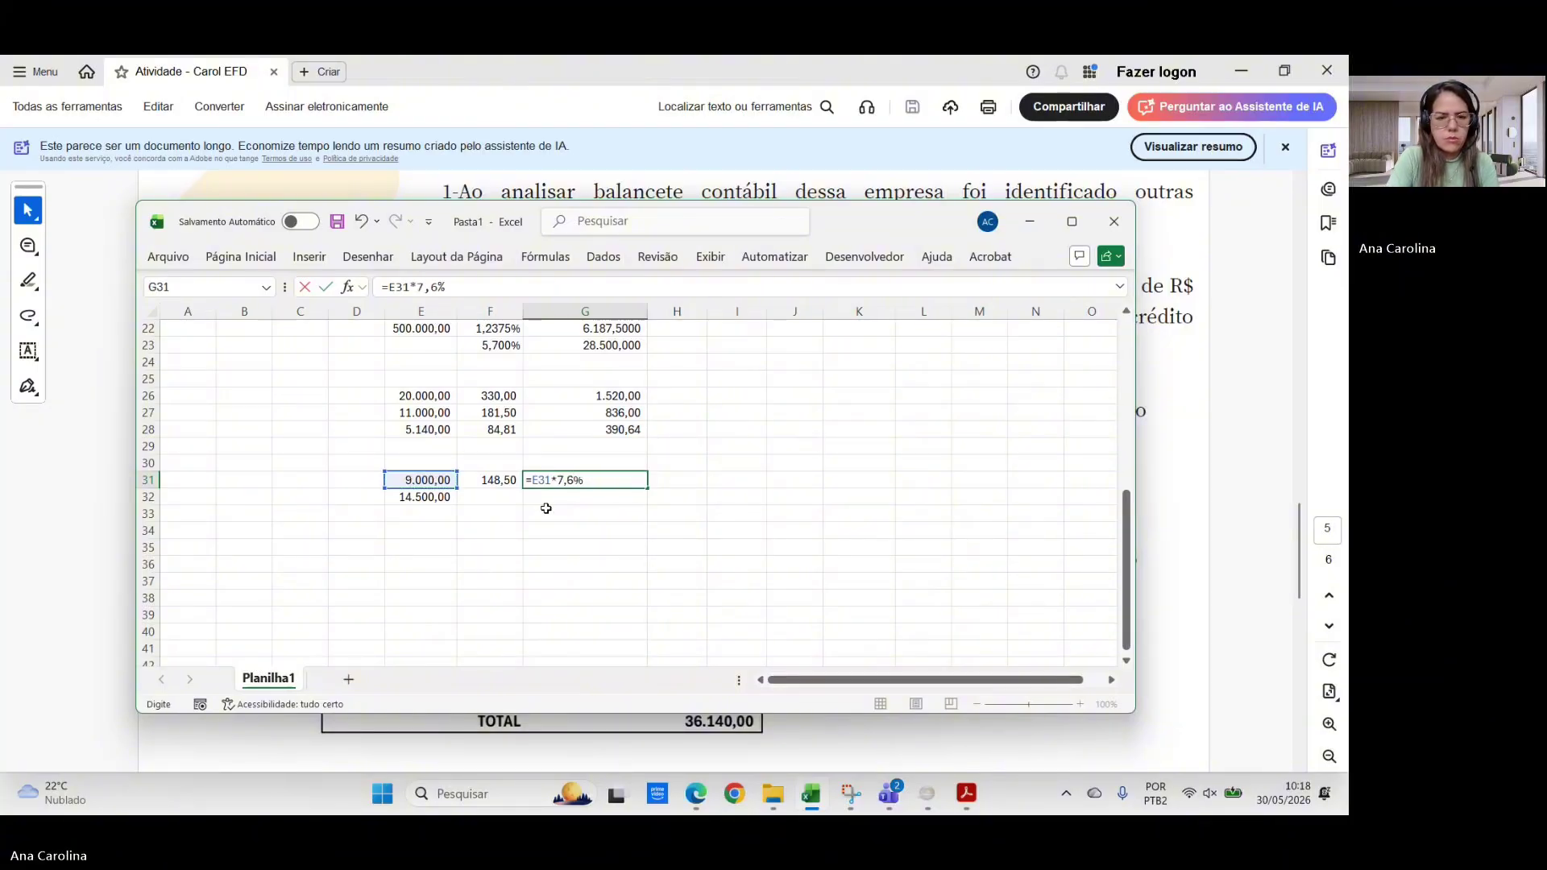
{"action": "key", "text": "Return"}
- Calculate PIS and COFINS on the financial interest with =E32*0,65% in F32 and =E32*4% in G32
{"action": "left_click", "coordinate": [506, 498]}
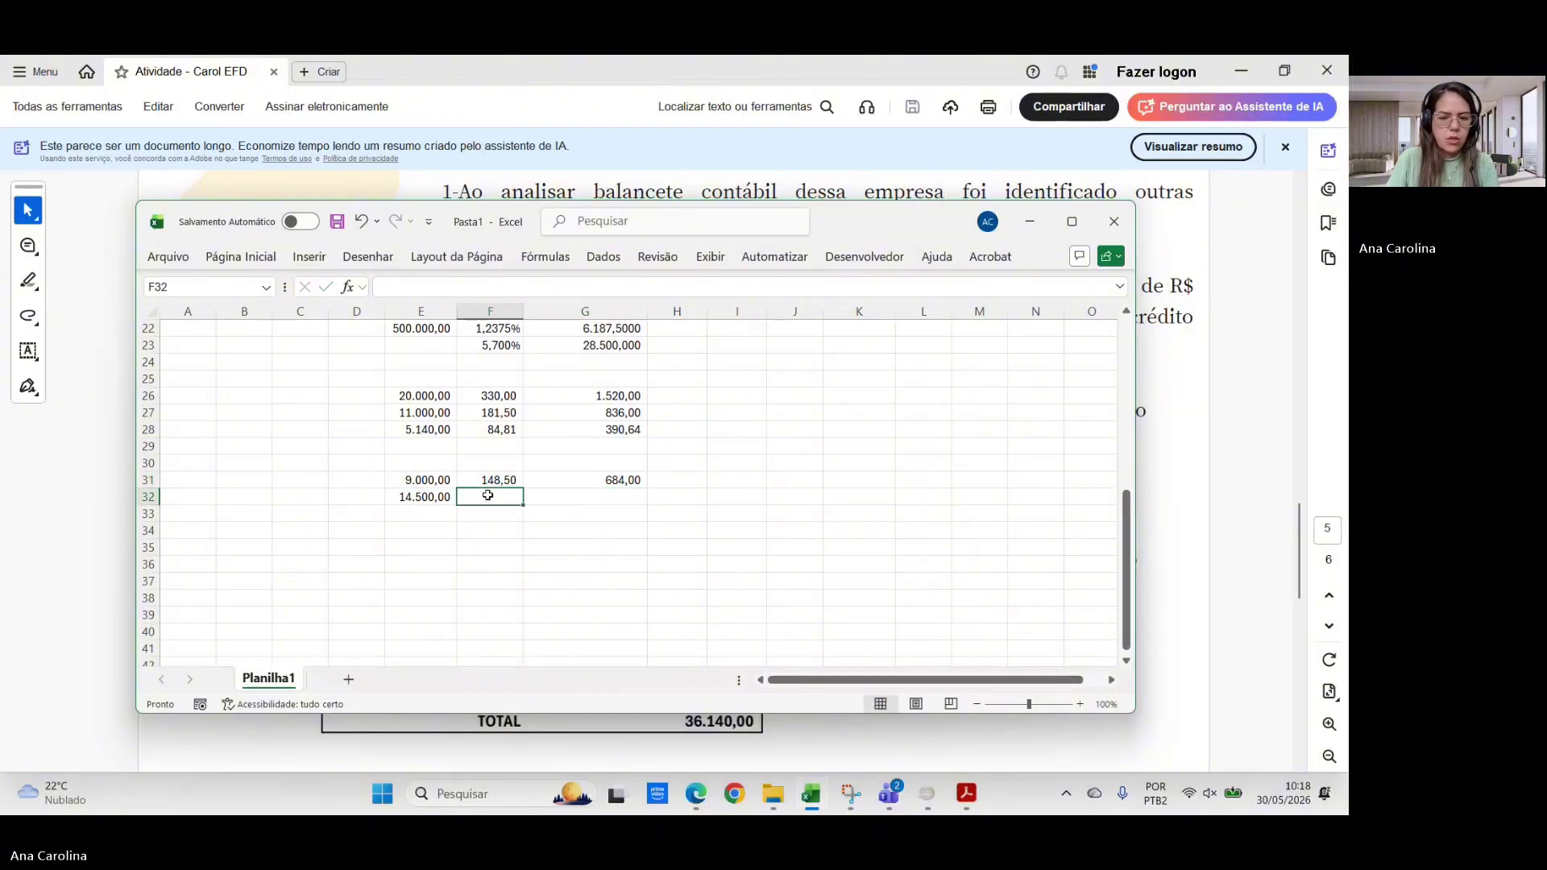
{"action": "type", "text": "="}
{"action": "left_click", "coordinate": [451, 498]}
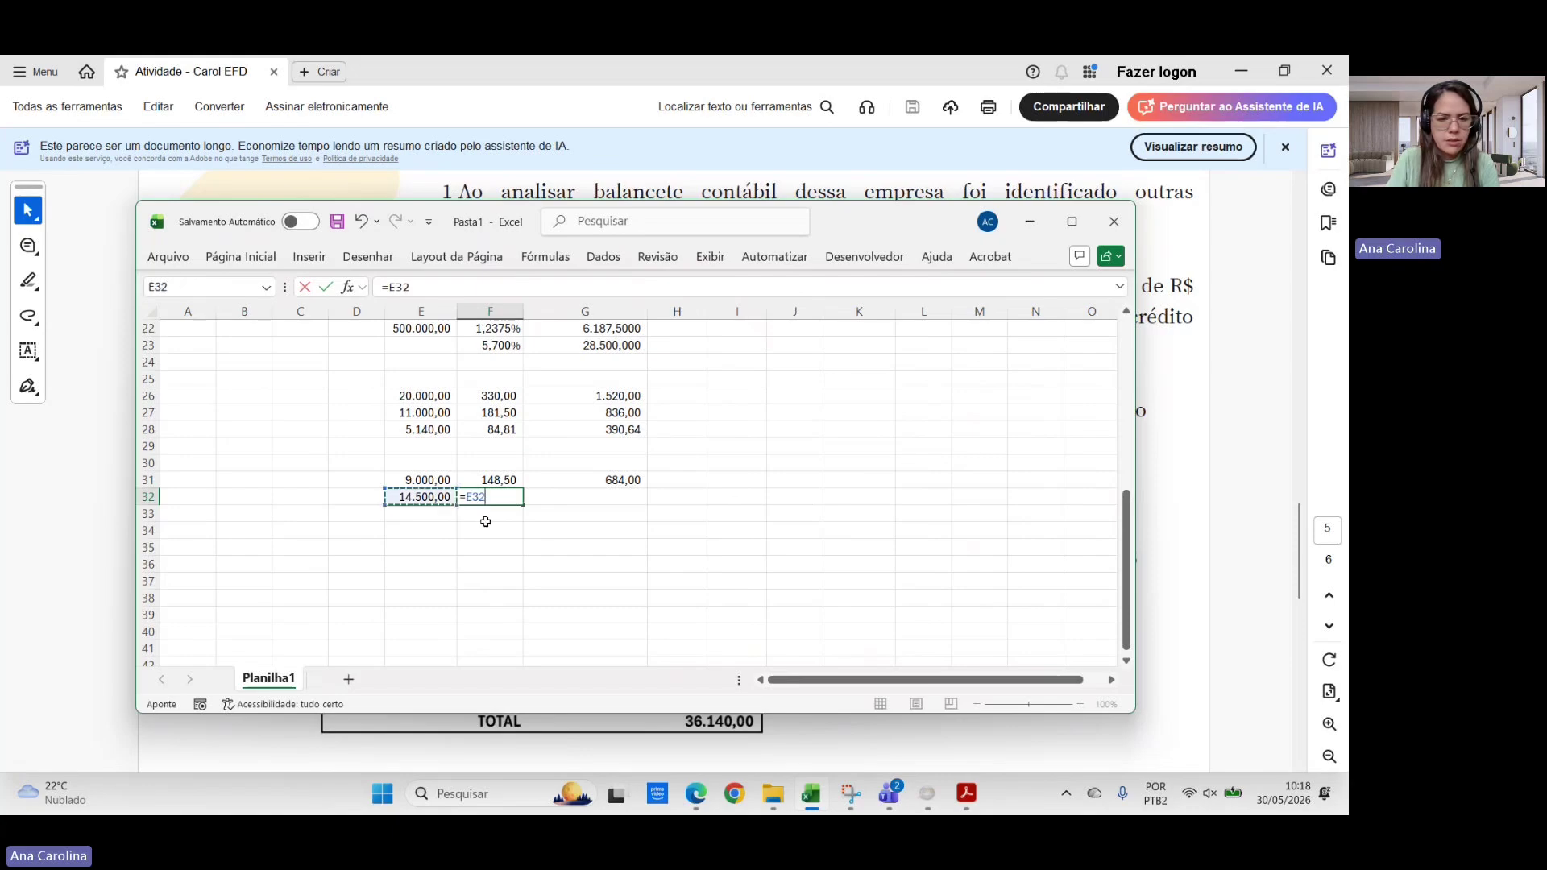
{"action": "type", "text": "*0,65%"}
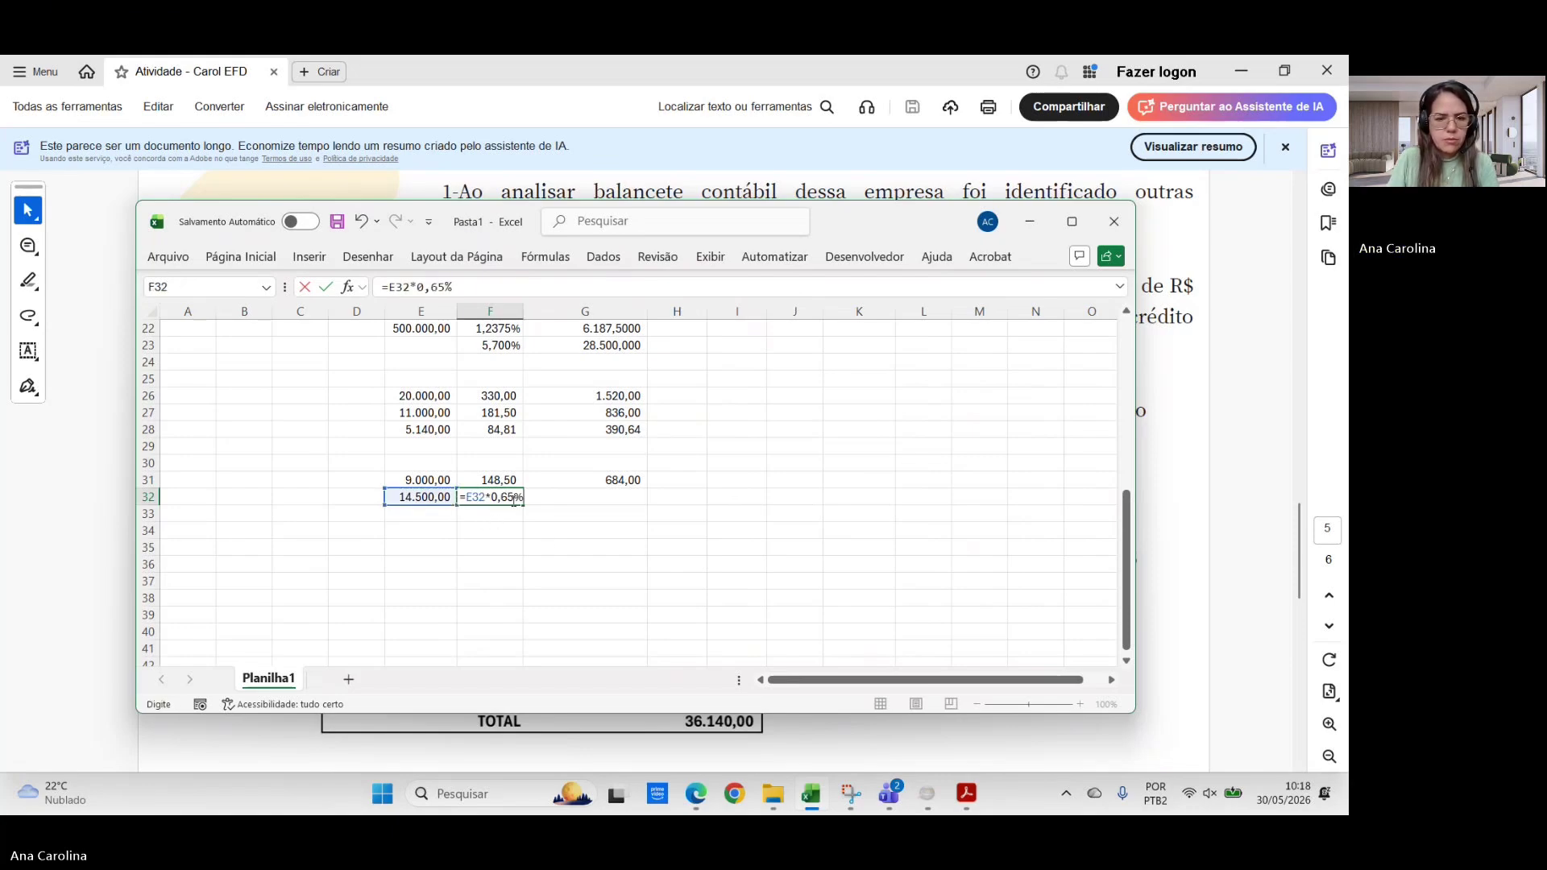
{"action": "left_click", "coordinate": [550, 544]}
{"action": "left_click", "coordinate": [564, 497]}
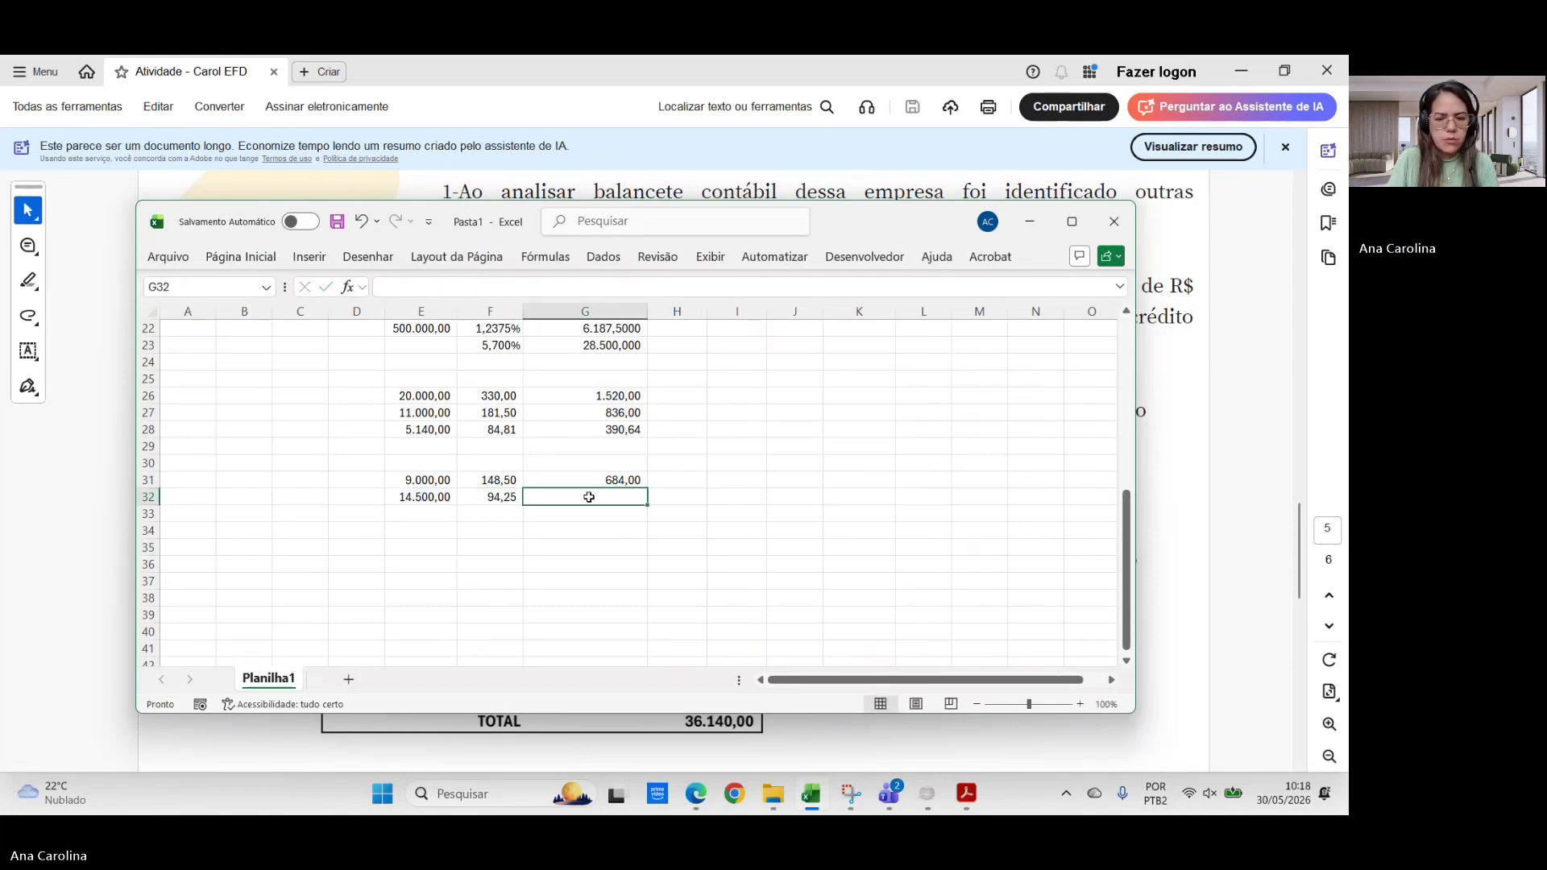
{"action": "type", "text": "="}
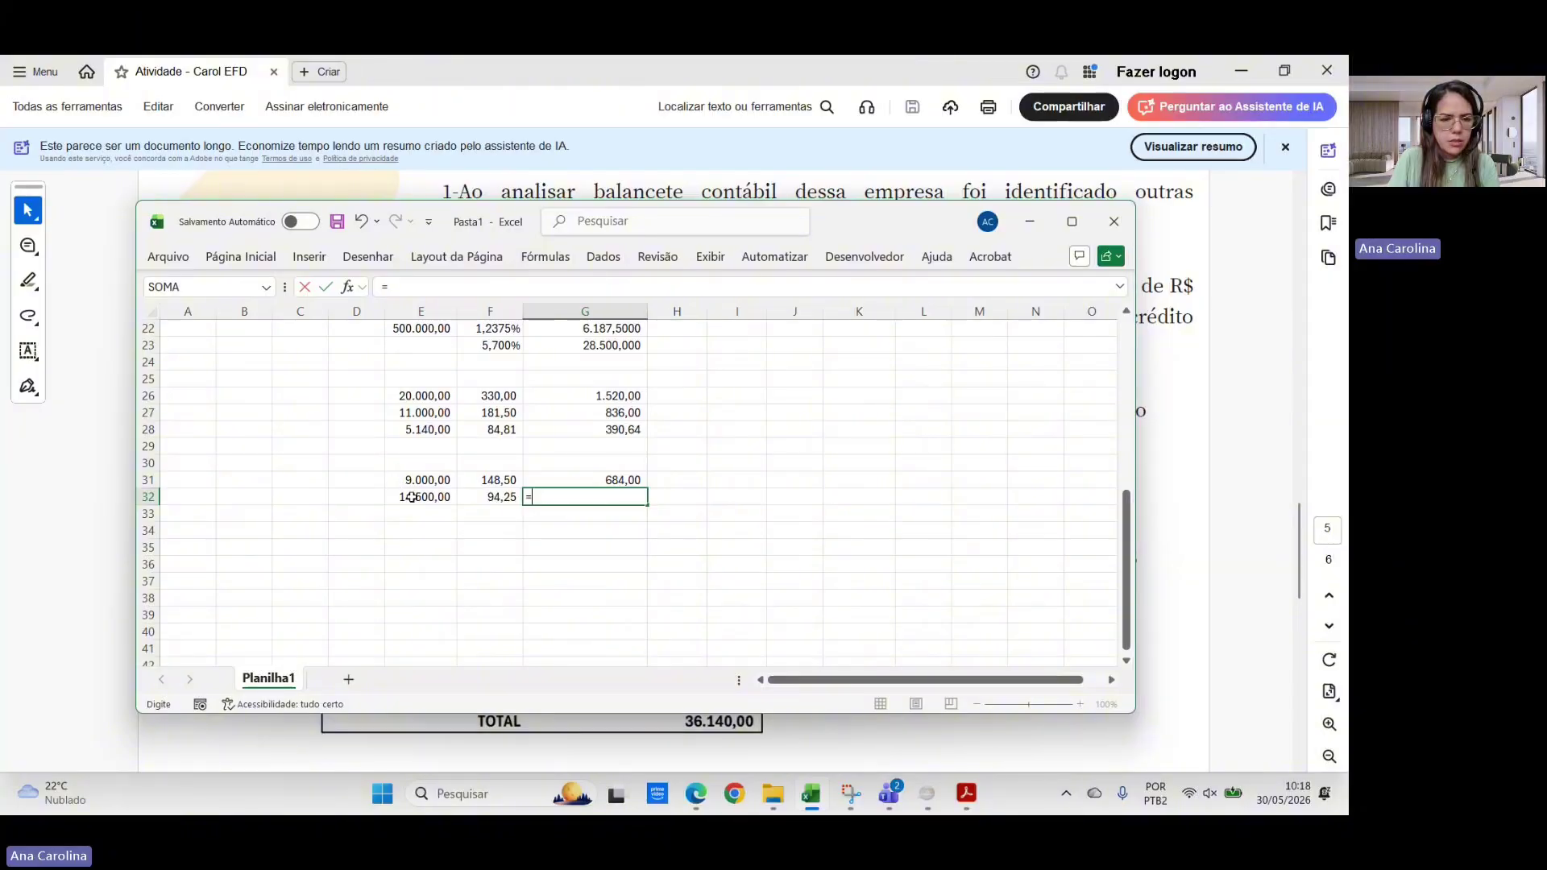
{"action": "left_click", "coordinate": [420, 495]}
{"action": "type", "text": "*4%"}
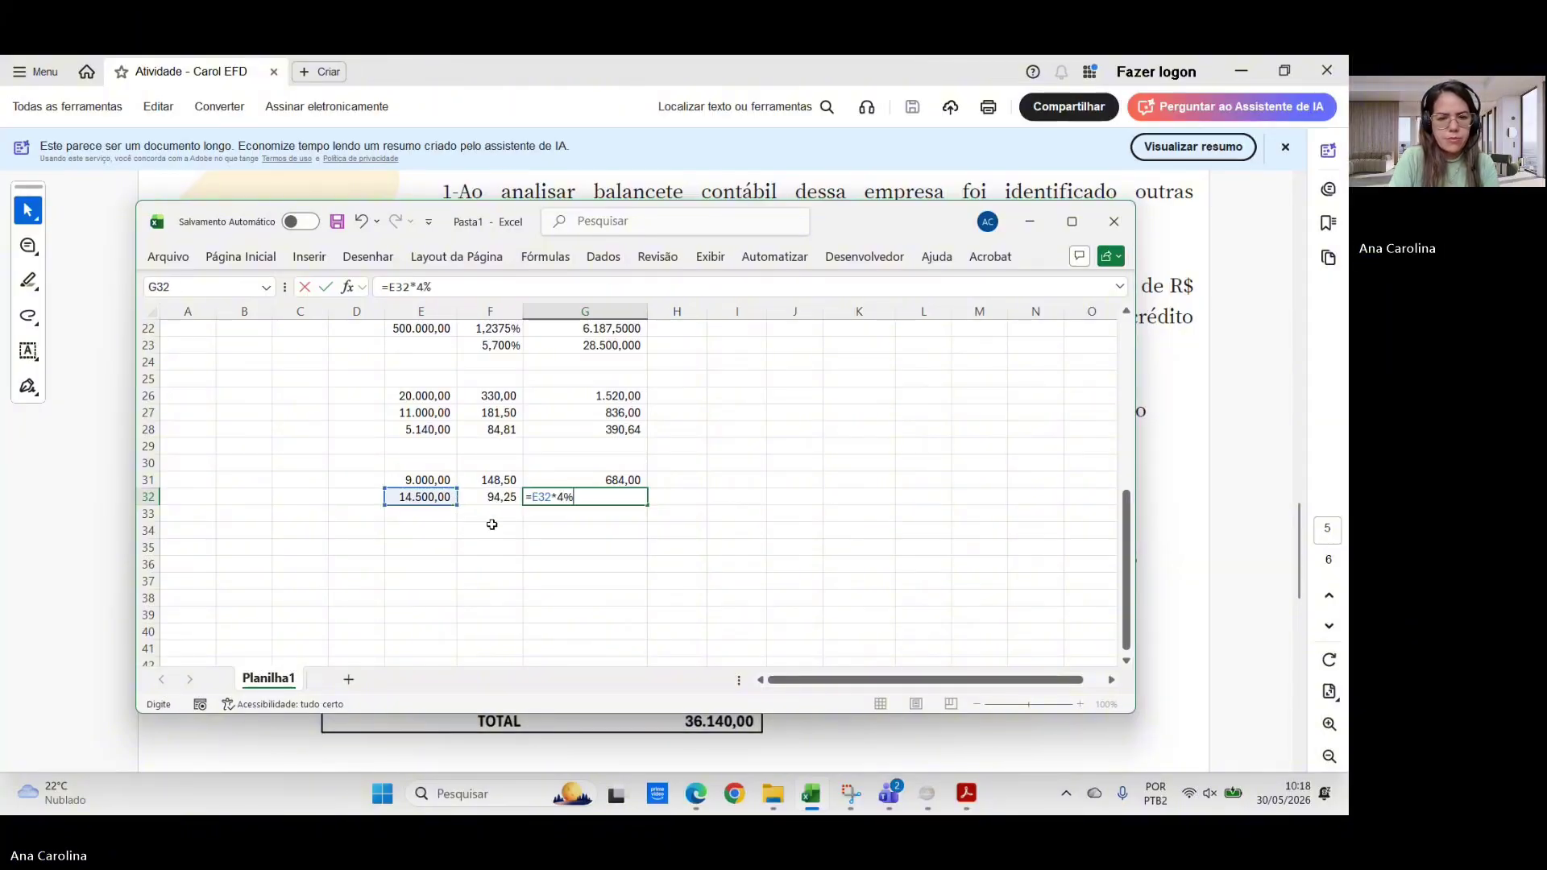
{"action": "key", "text": "Return"}
{"action": "left_click", "coordinate": [795, 597]}
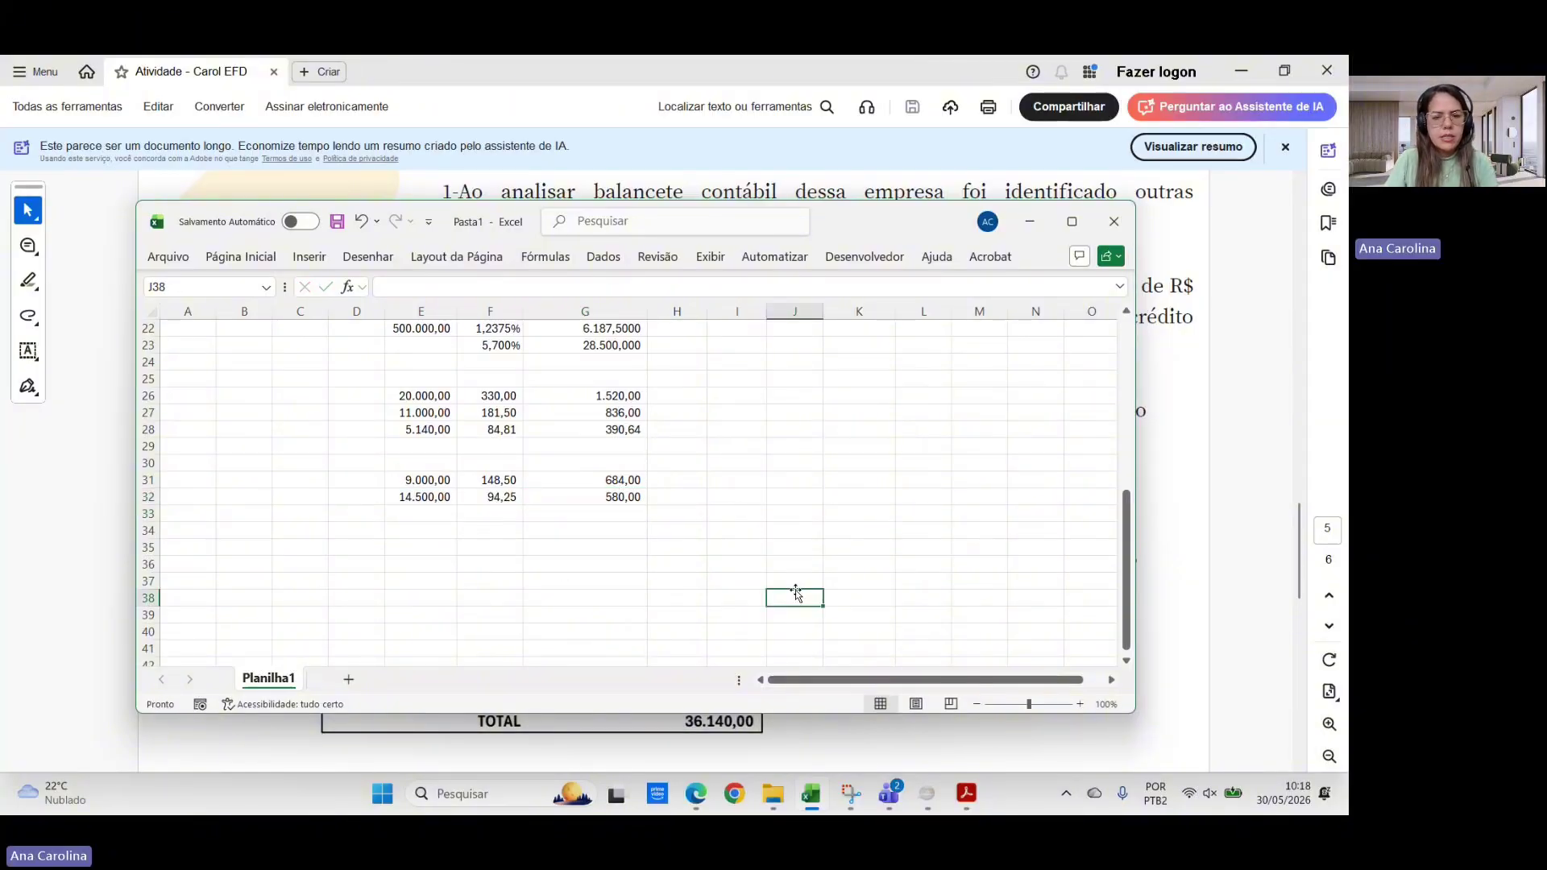
- Return to EFD Contribuições and set the F100 record's PIS/Pasep rate to 1,65 and its value to R$ 148,50
{"action": "left_click", "coordinate": [802, 795]}
{"action": "left_click", "coordinate": [801, 795]}
{"action": "left_click", "coordinate": [924, 801]}
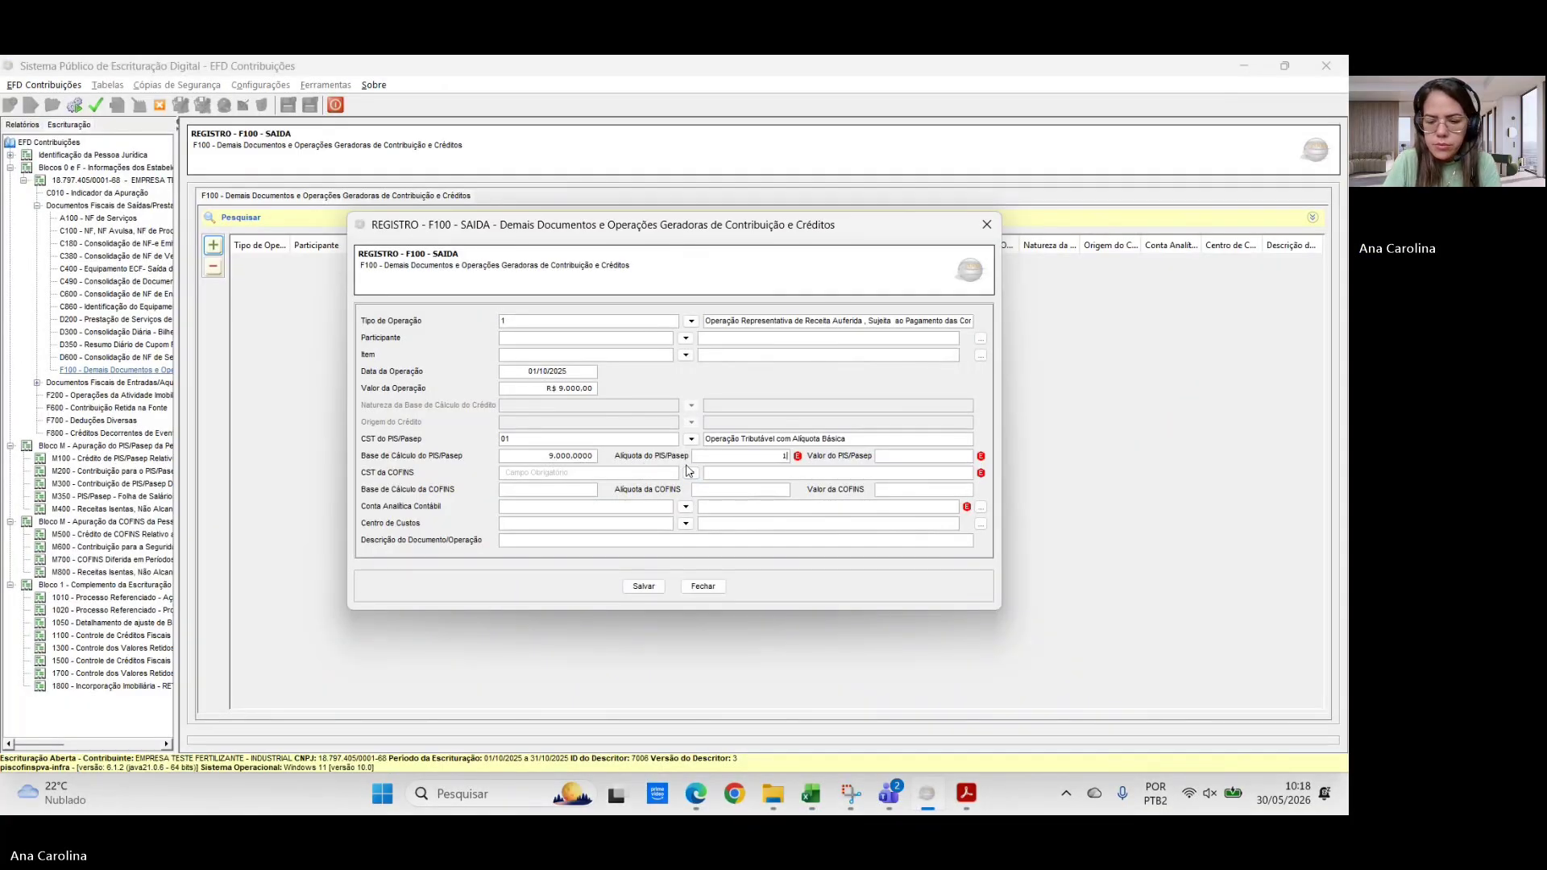
{"action": "type", "text": ",65"}
{"action": "key", "text": "Tab"}
{"action": "type", "text": "148,50"}
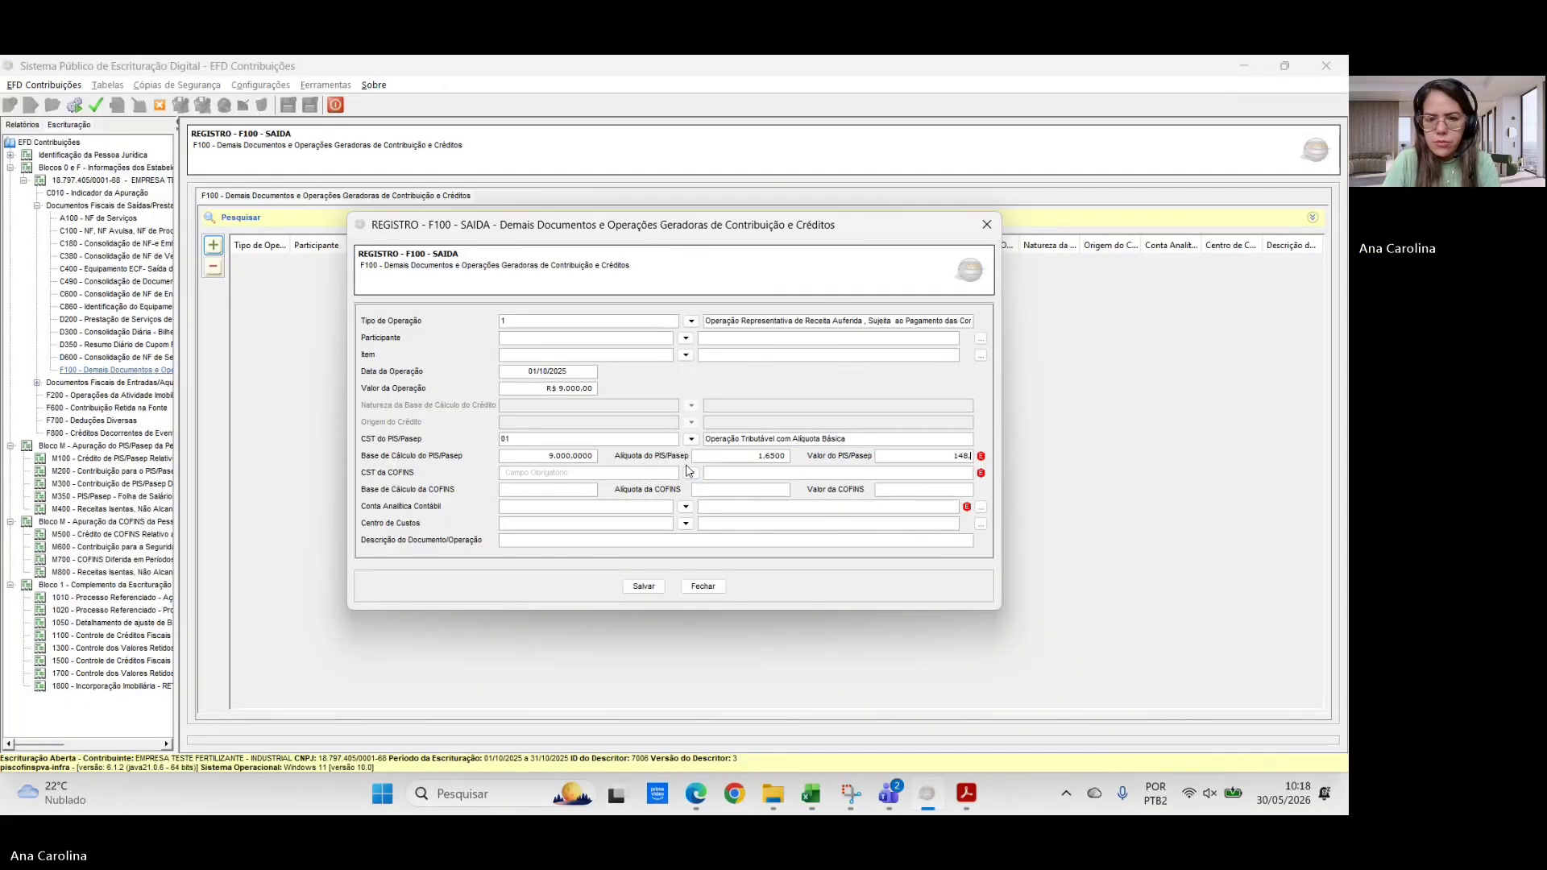
{"action": "key", "text": "Tab"}
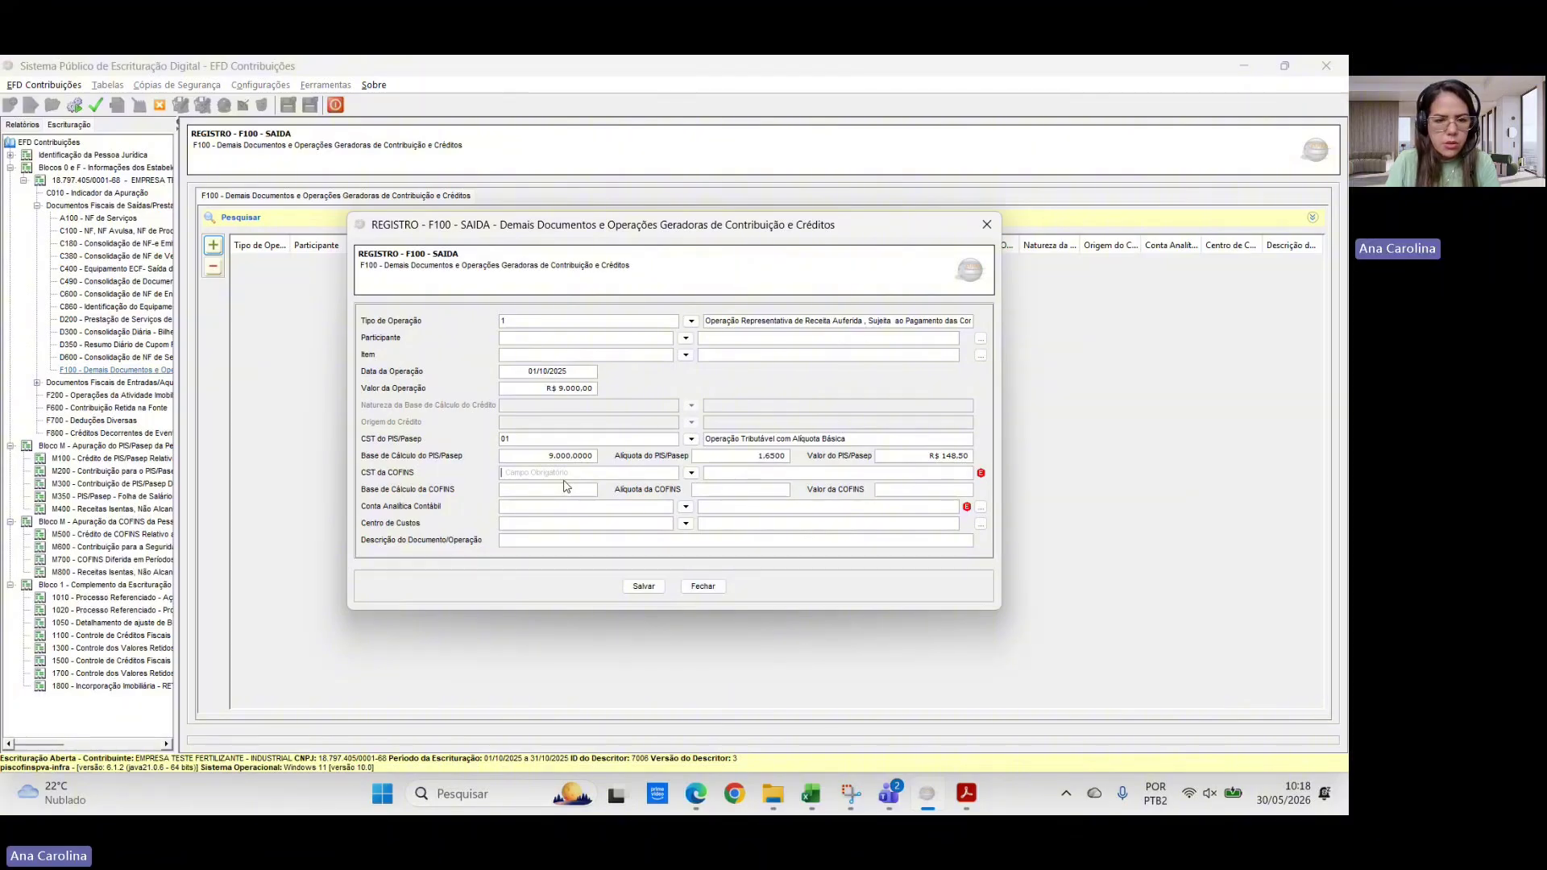
- Fill in the record's COFINS data with CST 01, base 9.000,00, rate 7,6 and the value R$ 684,00 calculated in Excel
{"action": "type", "text": "01"}
{"action": "key", "text": "Tab"}
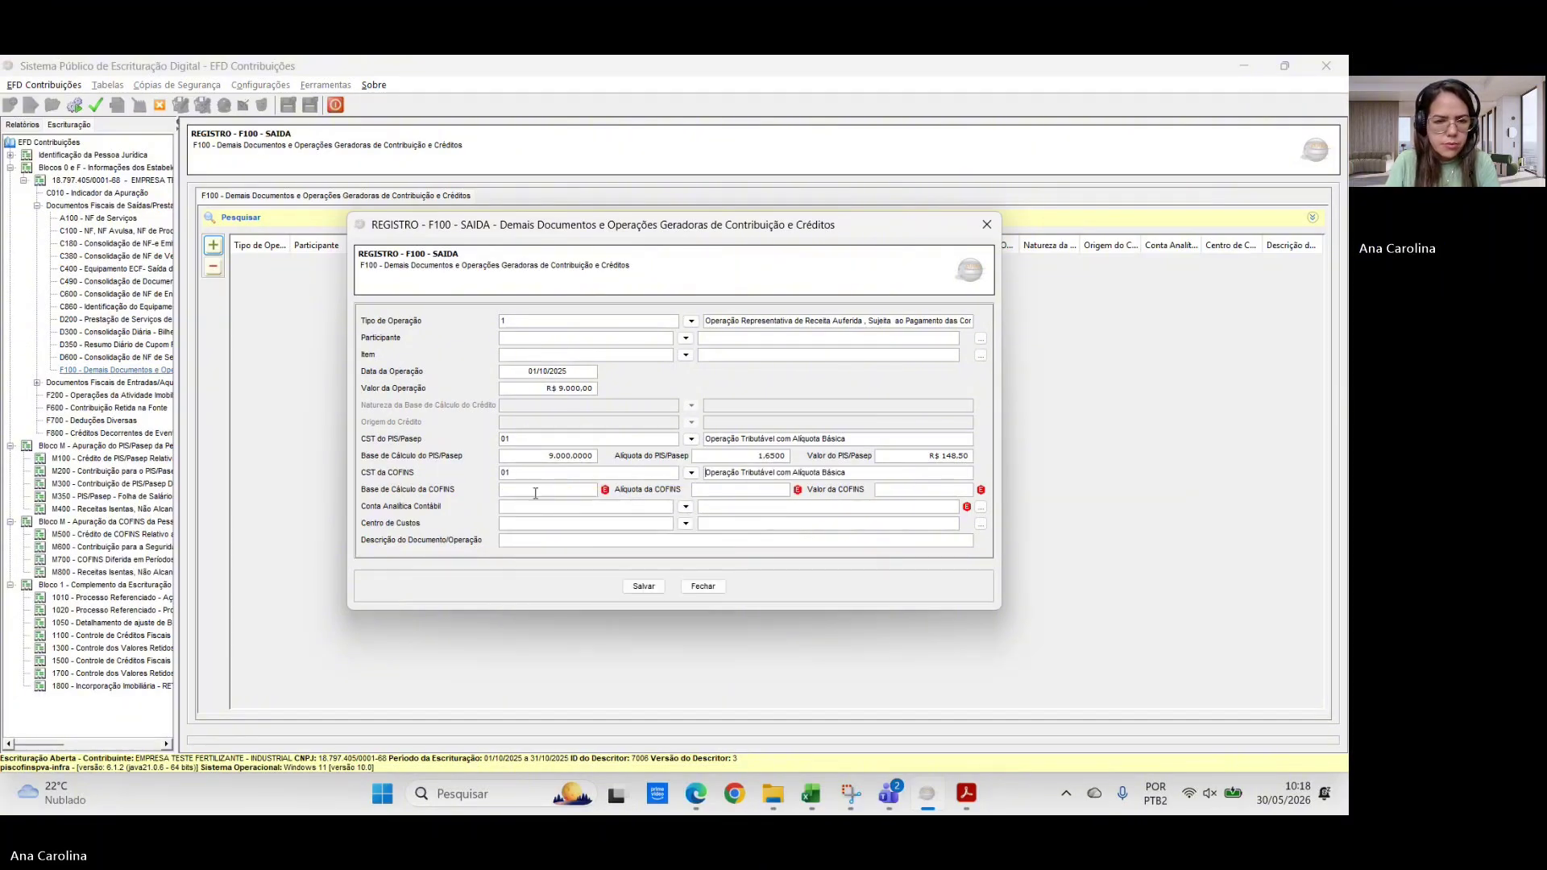
{"action": "type", "text": "9000"}
{"action": "key", "text": "Tab"}
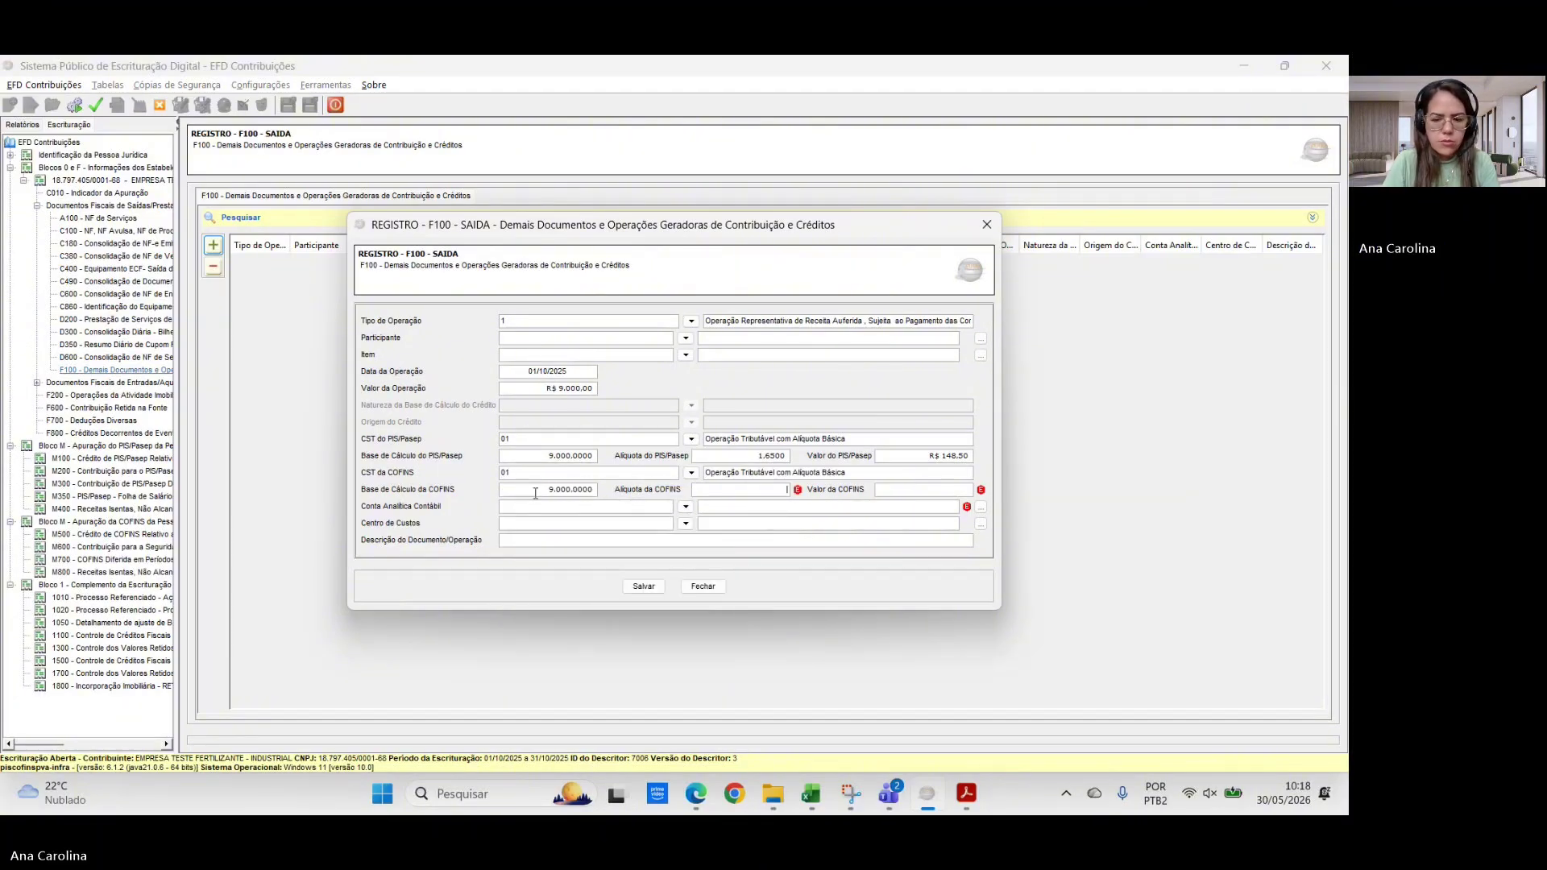
{"action": "type", "text": "7"}
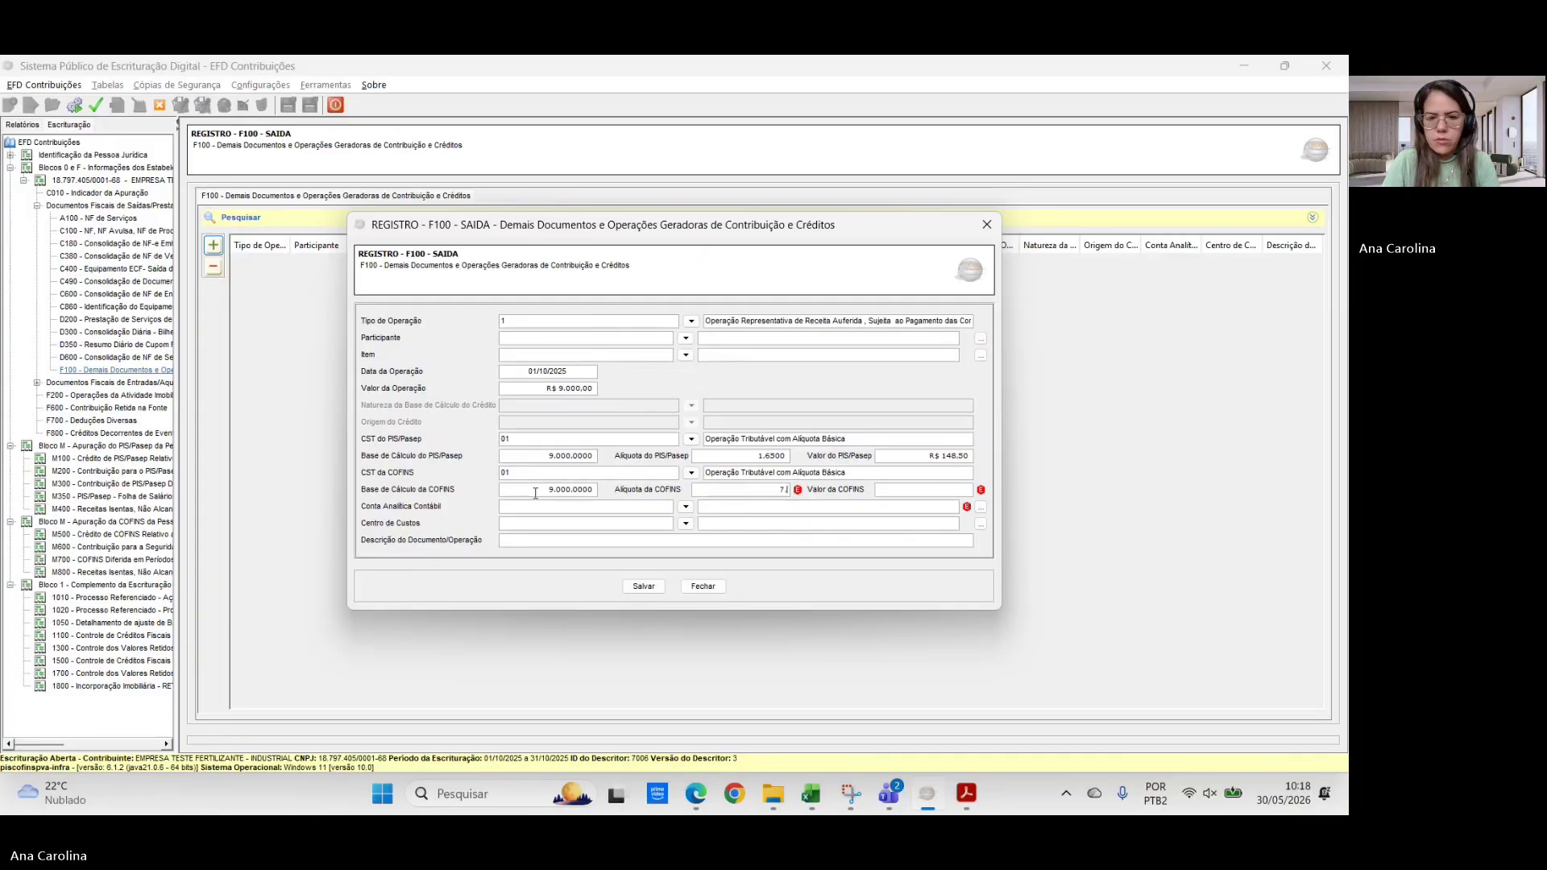
{"action": "type", "text": ".6"}
{"action": "key", "text": "Tab"}
{"action": "key", "text": "alt+Tab"}
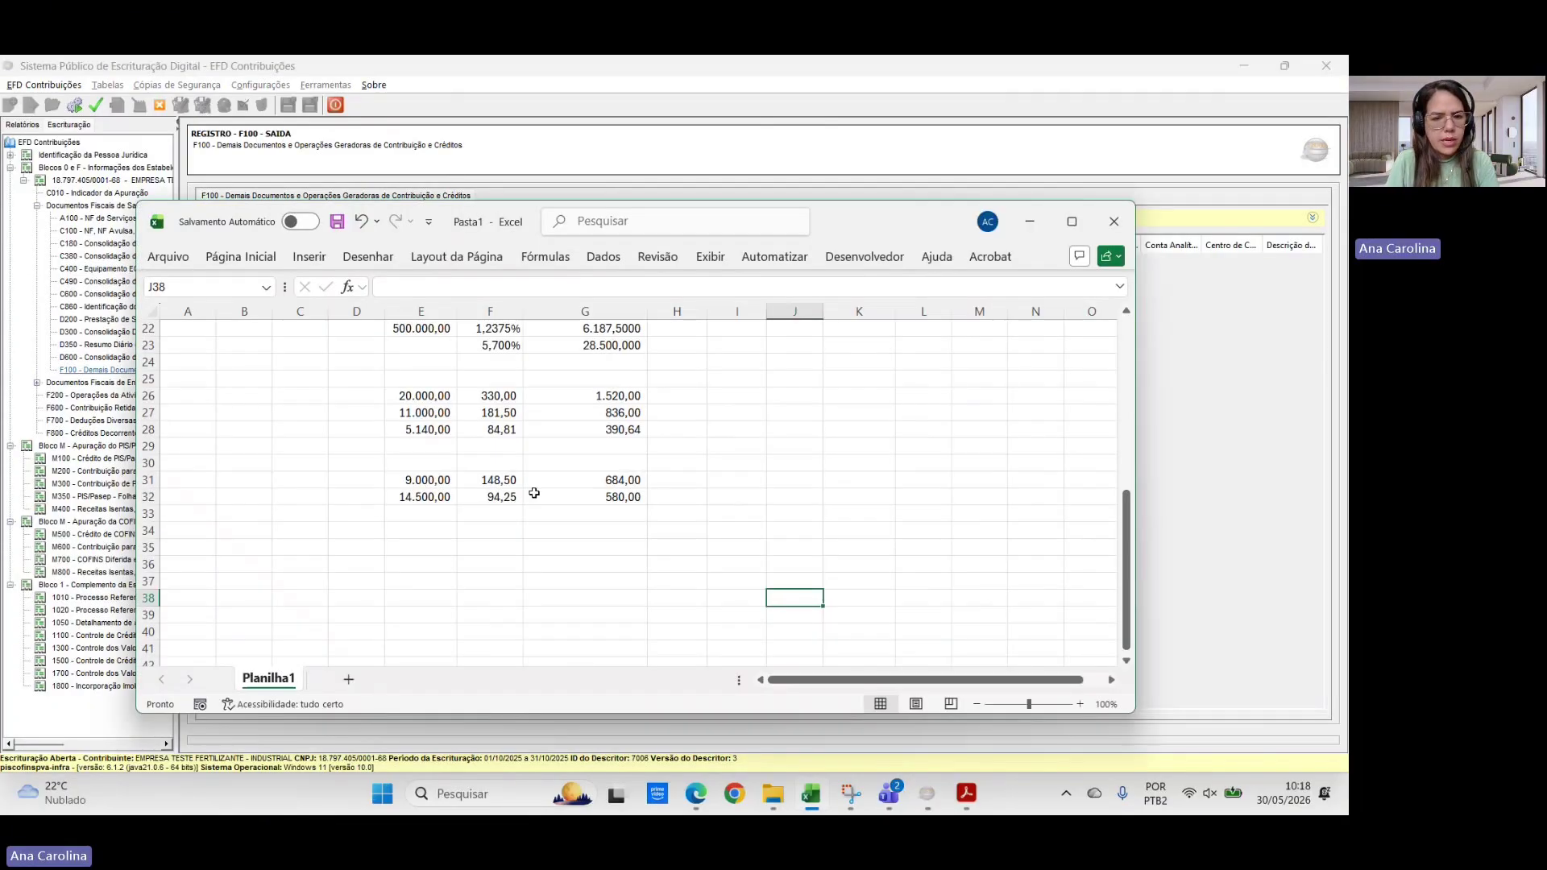
{"action": "key", "text": "alt+Tab"}
{"action": "type", "text": "9"}
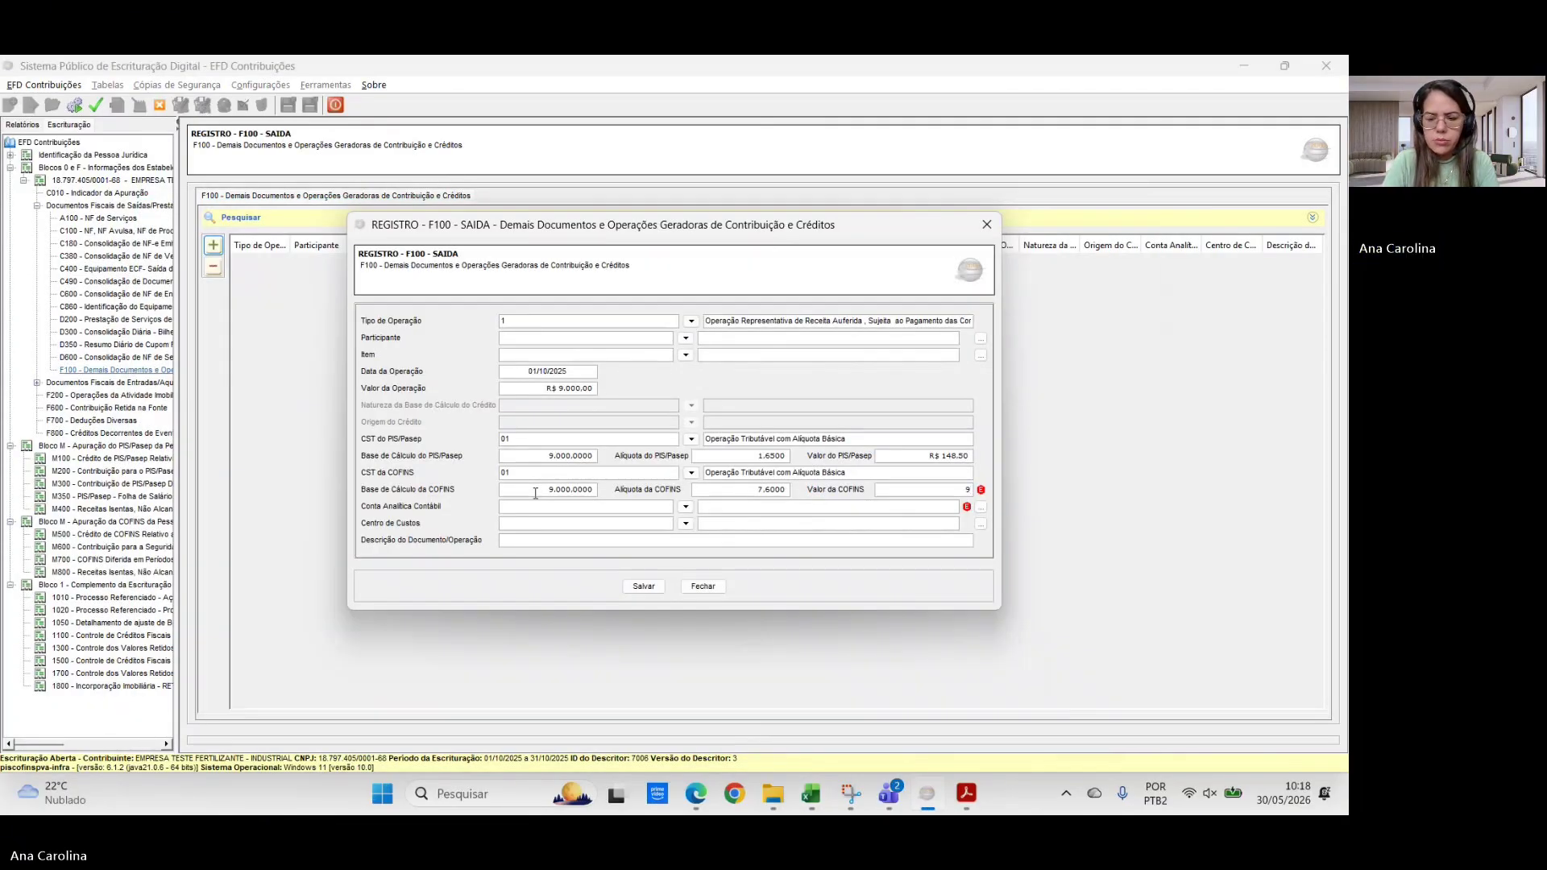
{"action": "key", "text": "BackSpace"}
{"action": "type", "text": "684,00"}
- Assign the accounting account 1.01.03.01.09 Outras RECEITAS to the F100 record and save it
{"action": "key", "text": "Tab"}
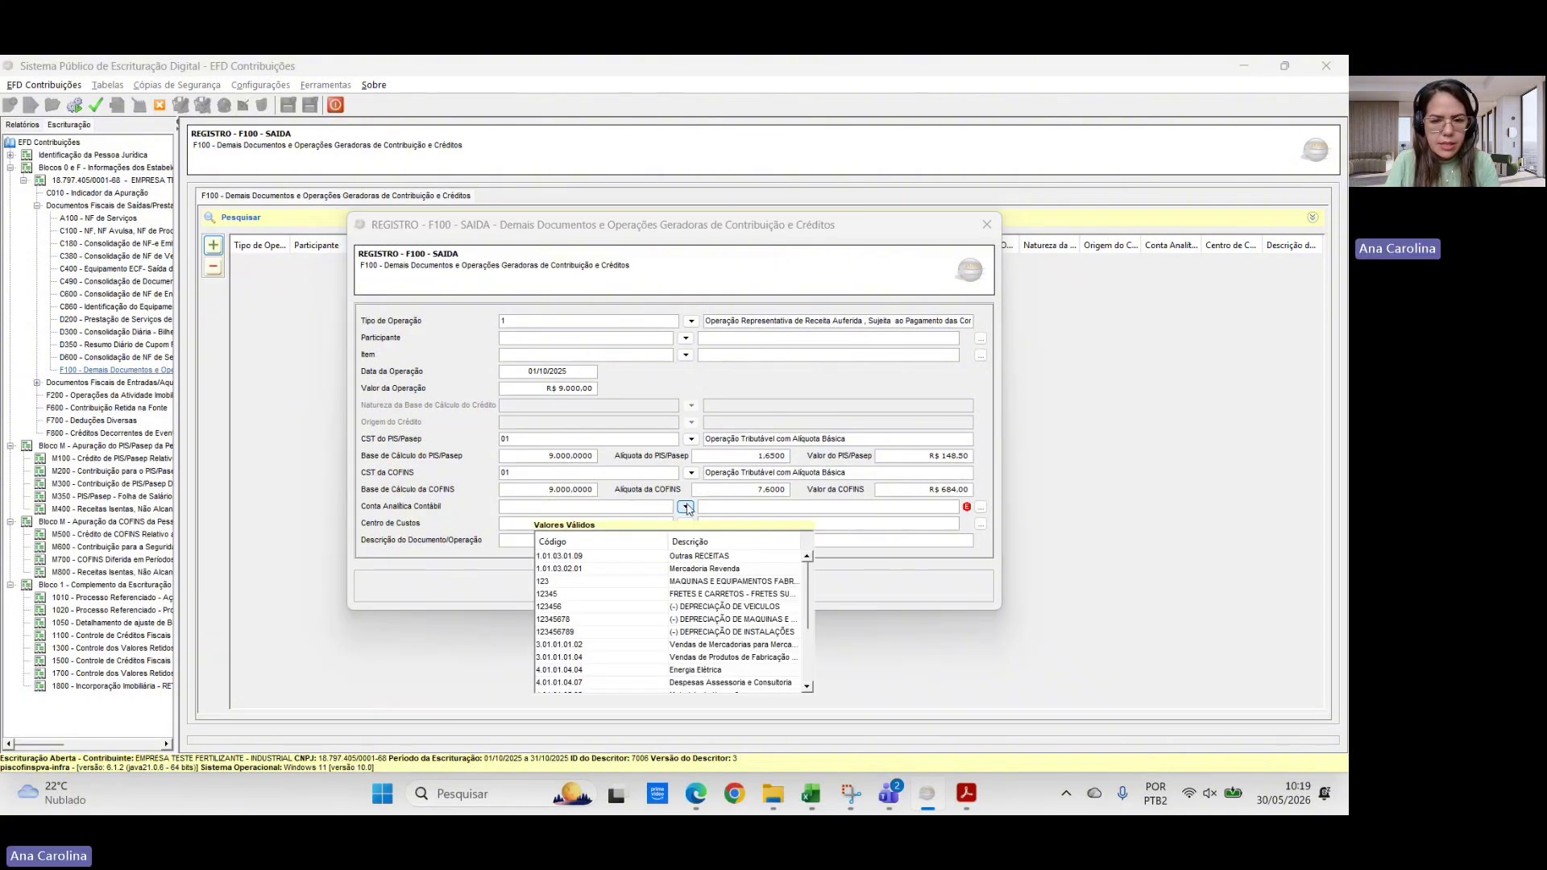
{"action": "left_click", "coordinate": [704, 557]}
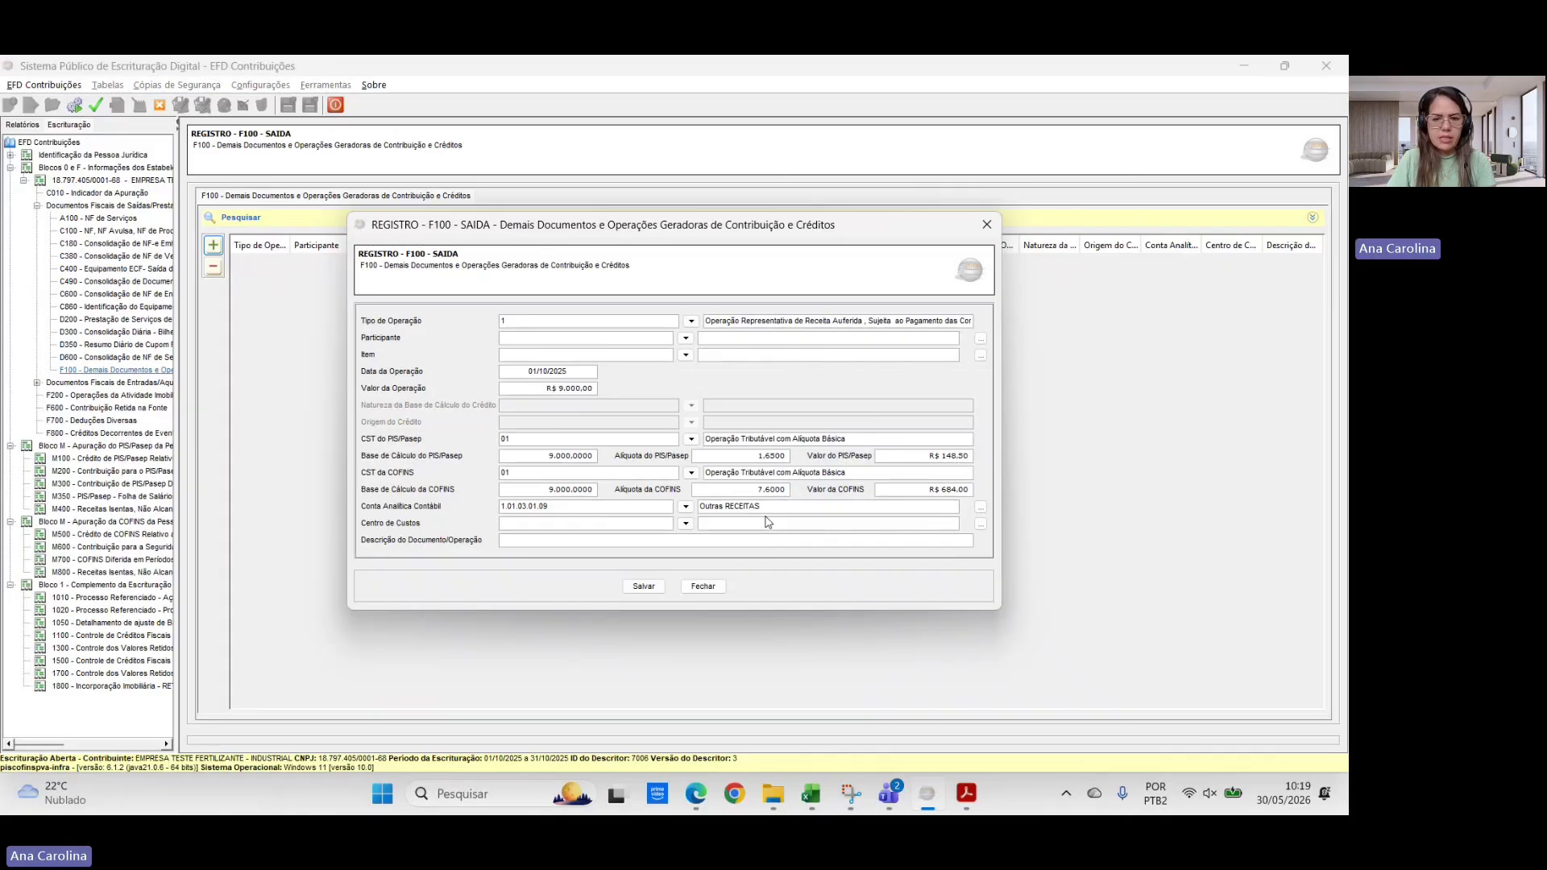
{"action": "left_click", "coordinate": [636, 586]}
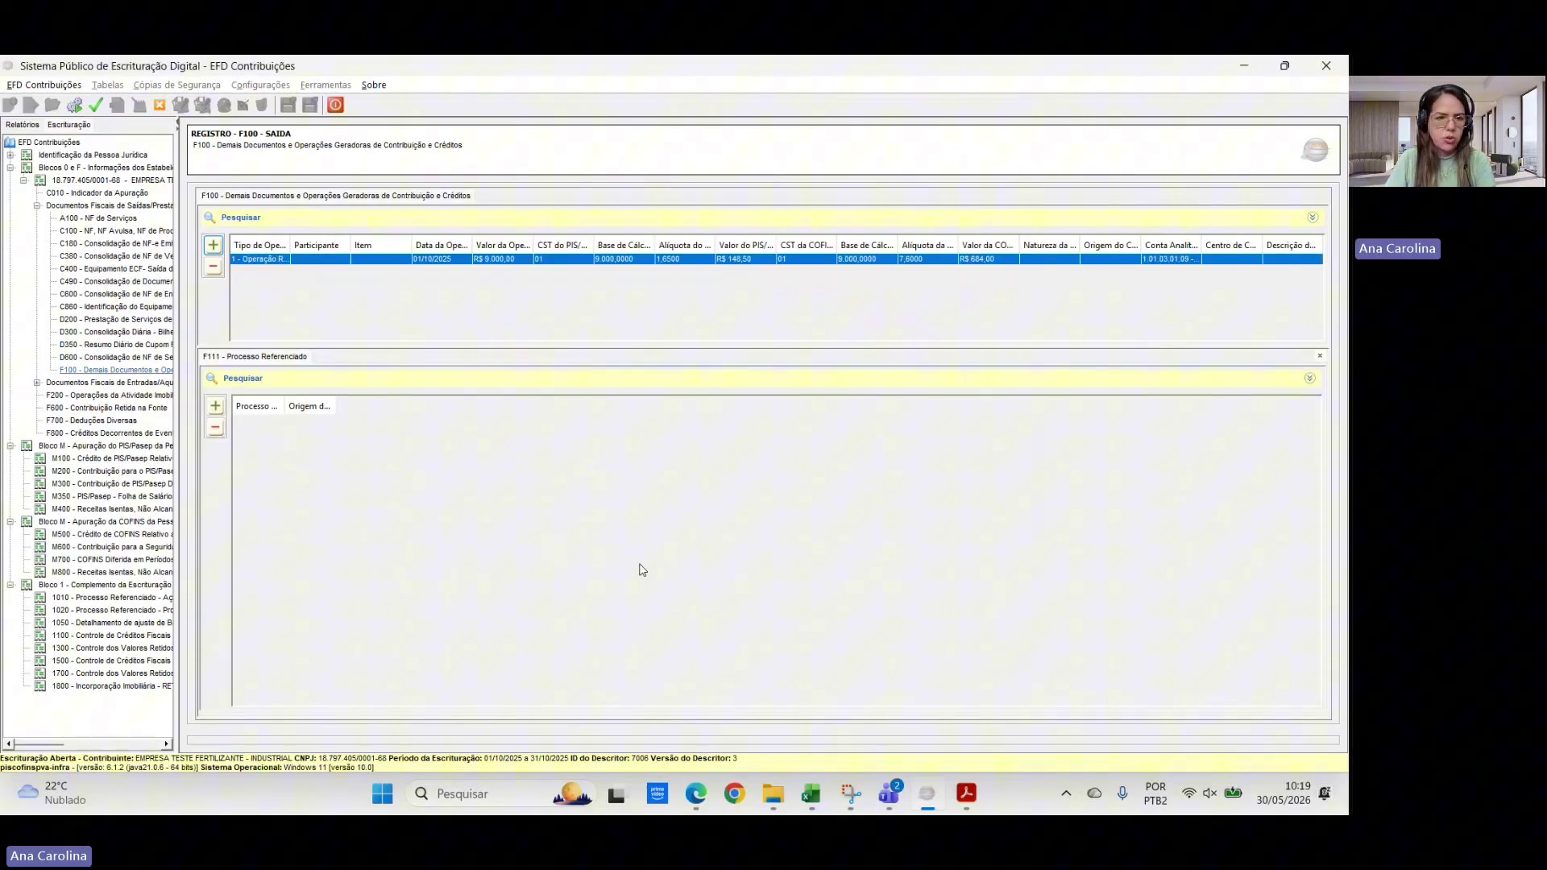
- Add another outgoing F100 record dated 01/10/2025 with an operation value of R$ 14.500,00
{"action": "left_click", "coordinate": [214, 245]}
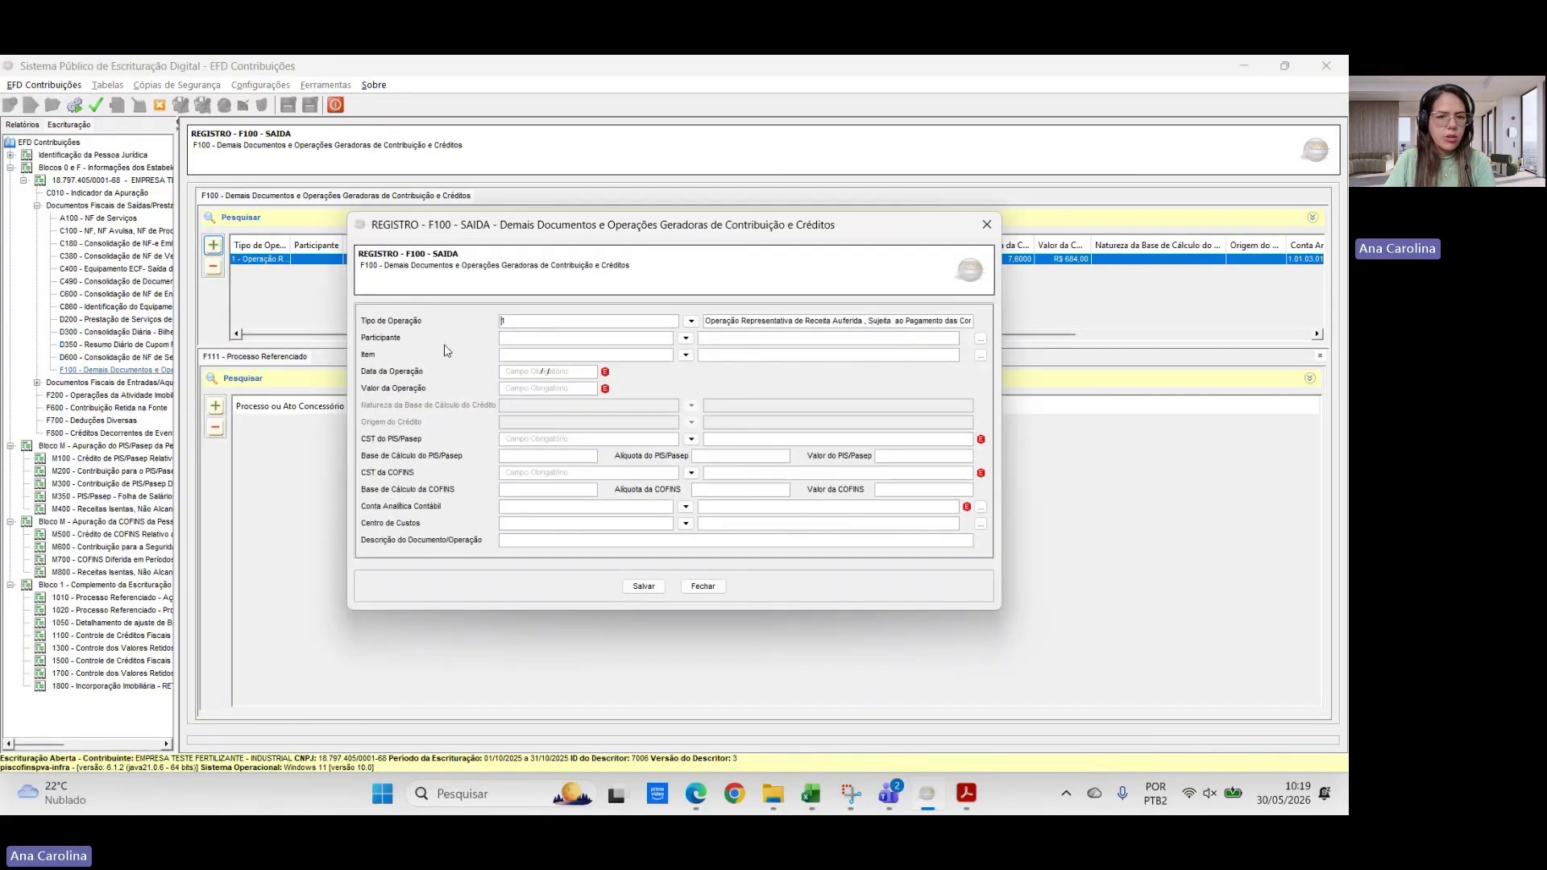
{"action": "left_click", "coordinate": [540, 371]}
{"action": "type", "text": "01/10/"}
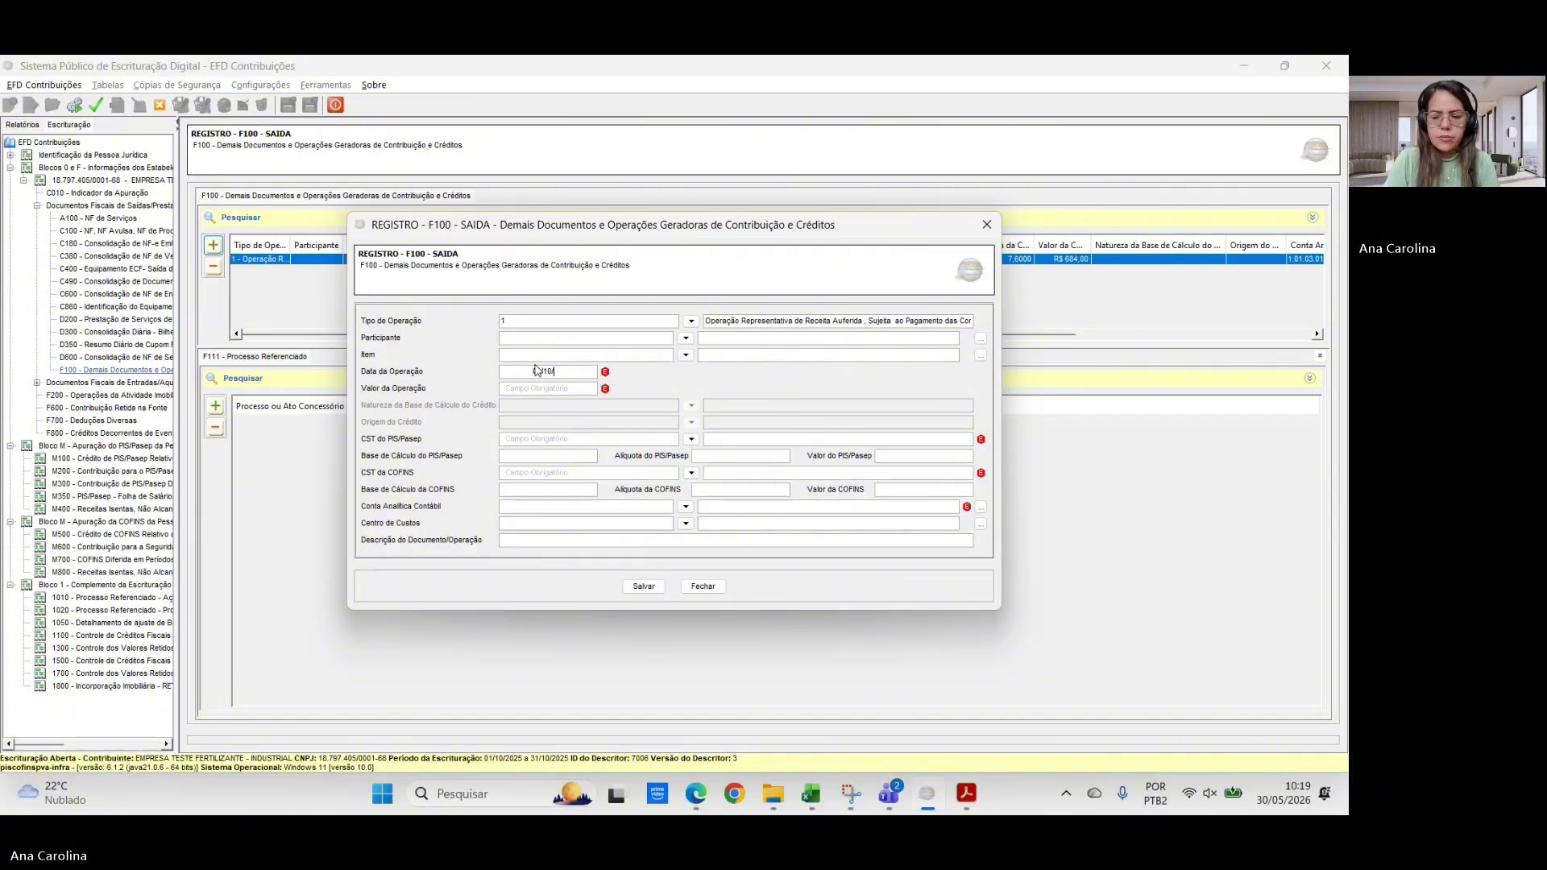
{"action": "type", "text": "2025"}
{"action": "key", "text": "Tab"}
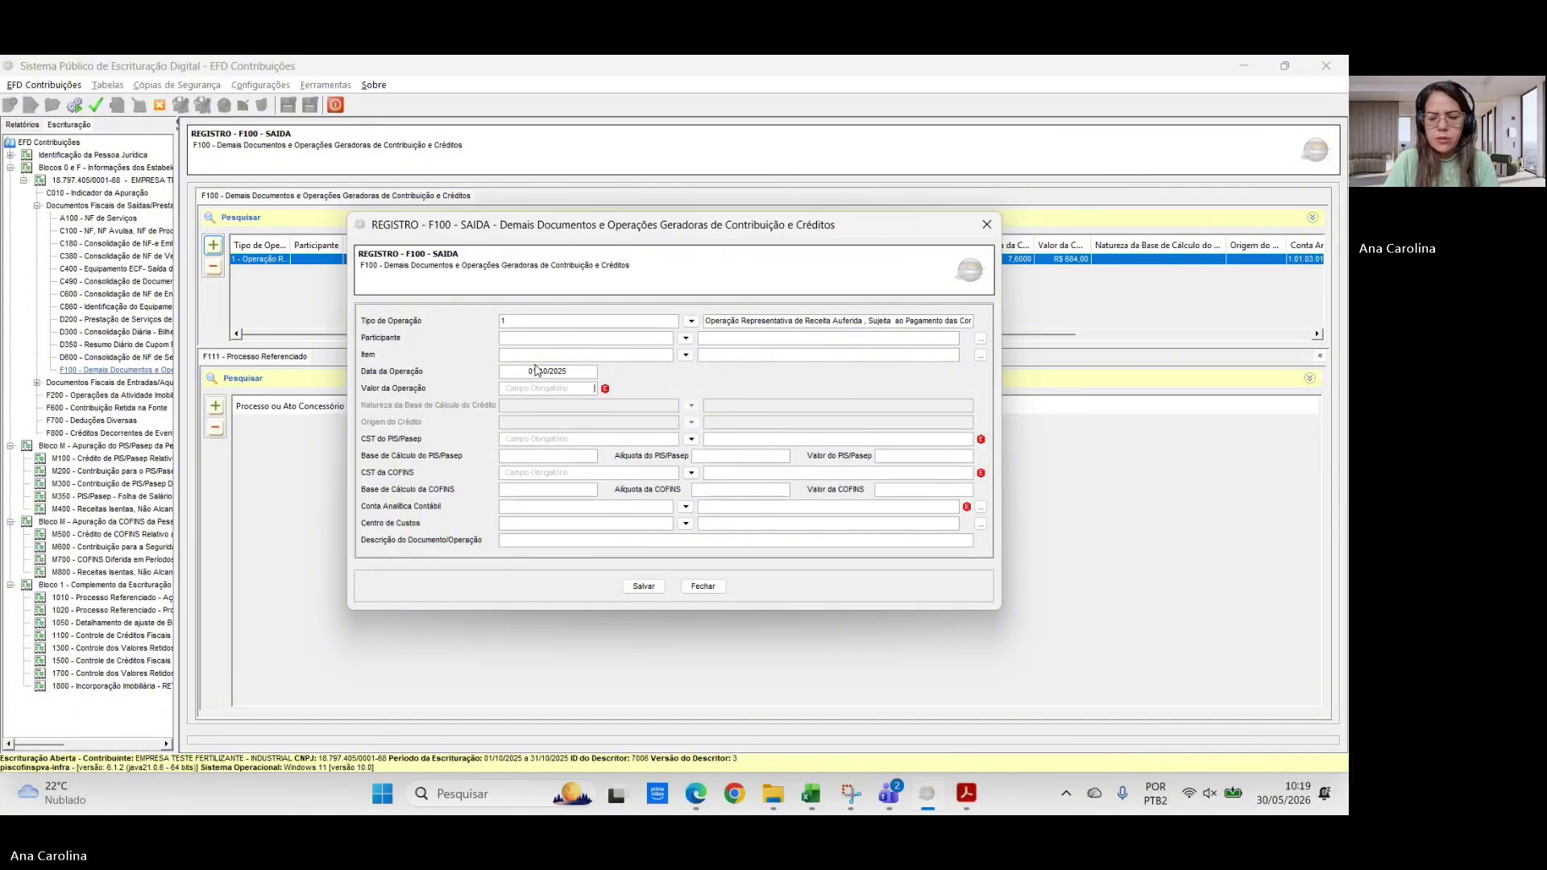
{"action": "type", "text": "14500"}
{"action": "key", "text": "Tab"}
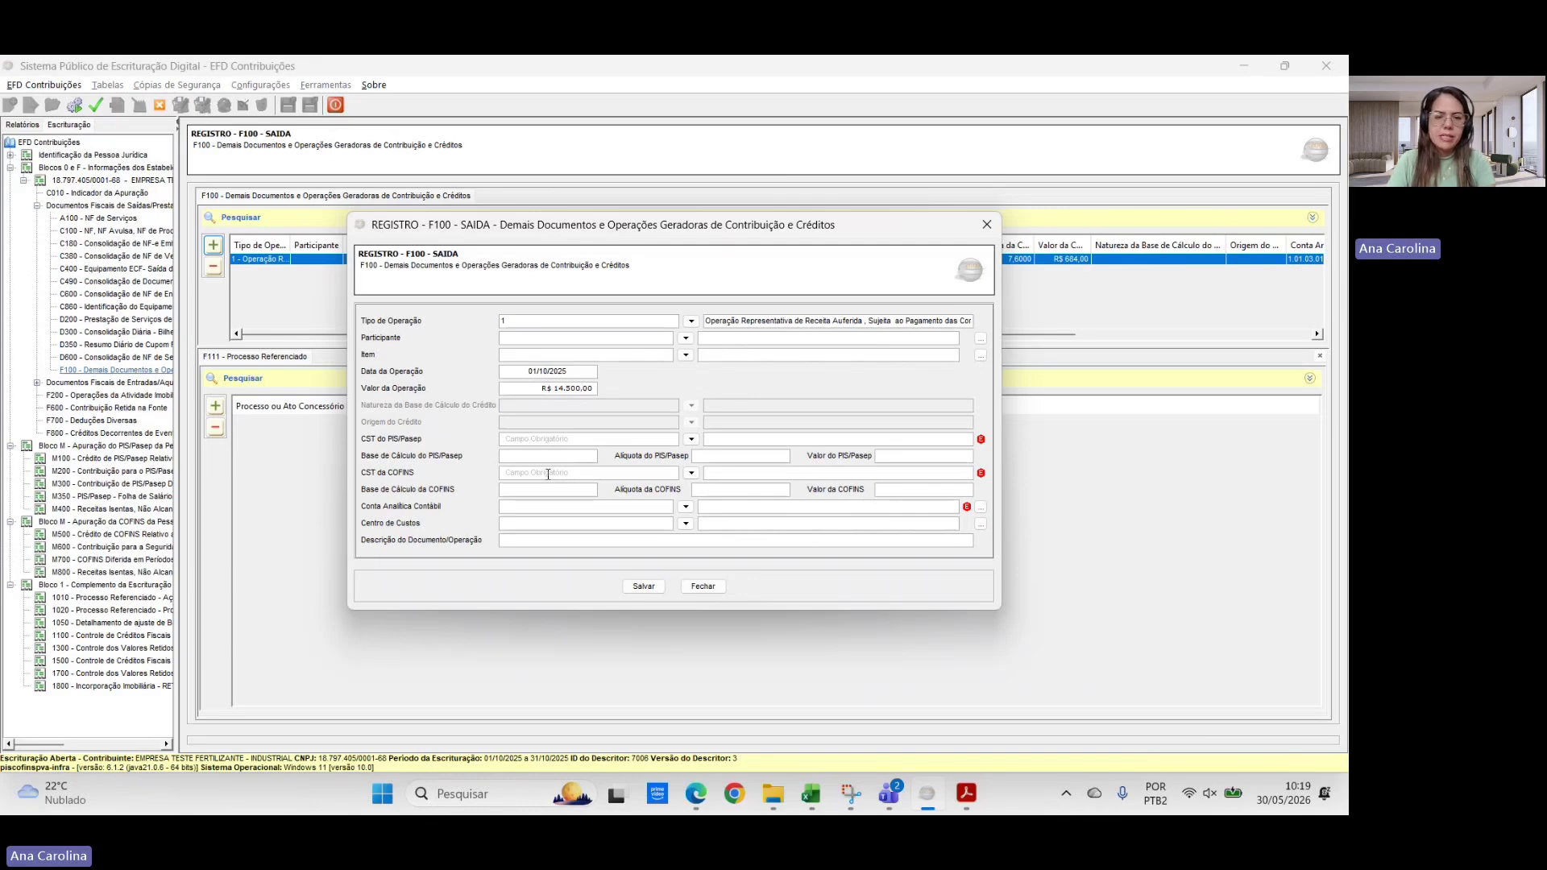
- Fill in the record's PIS/Pasep data with CST 02, base 14.500,00 and rate 0,65
{"action": "left_click", "coordinate": [691, 439]}
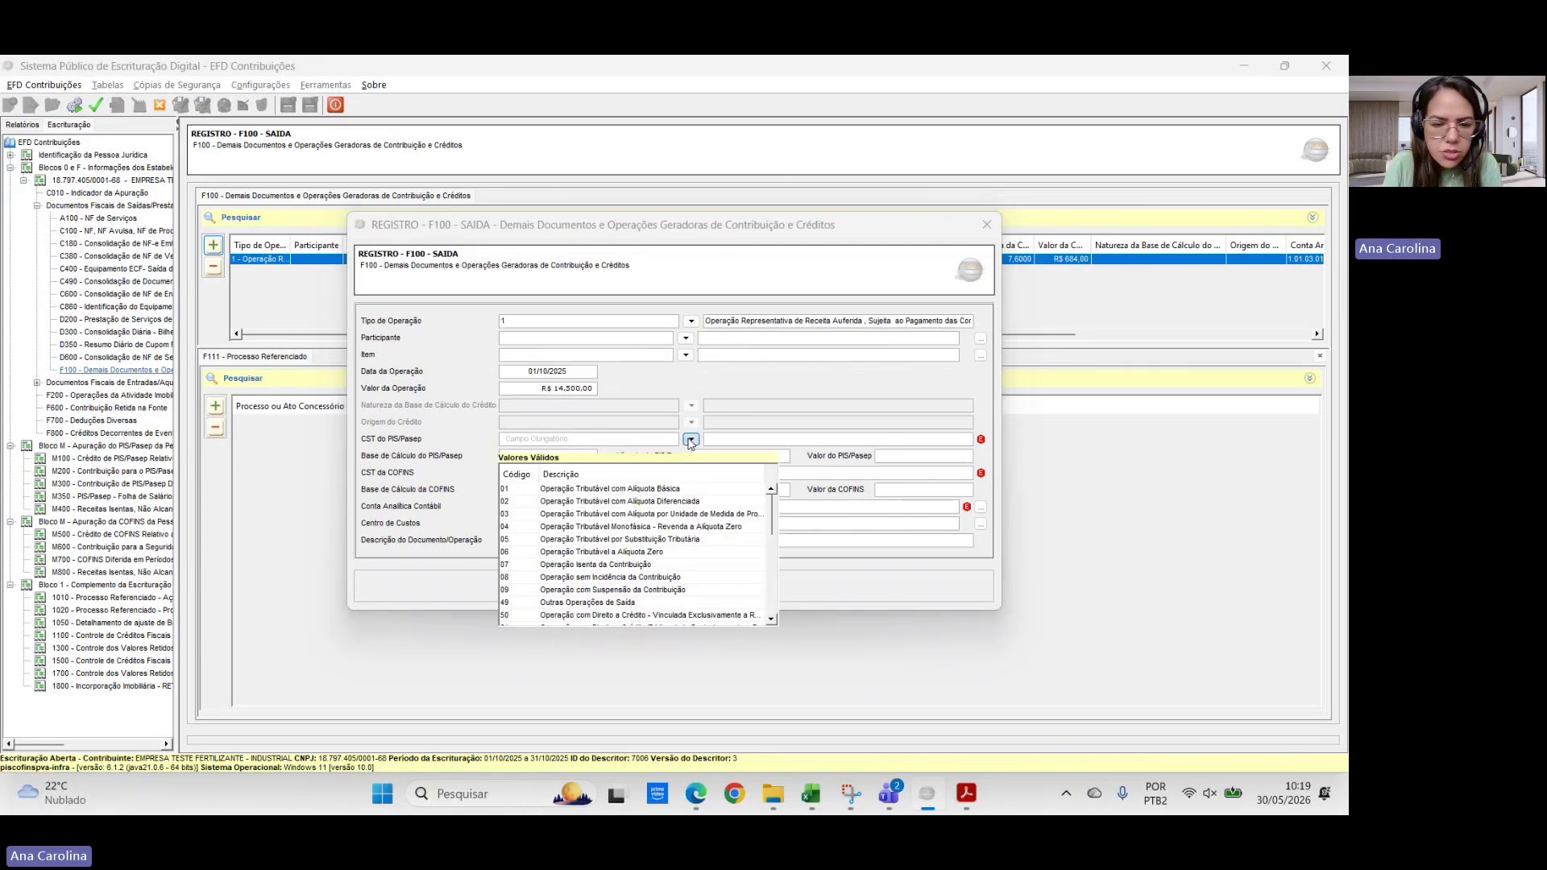
{"action": "left_click", "coordinate": [654, 502]}
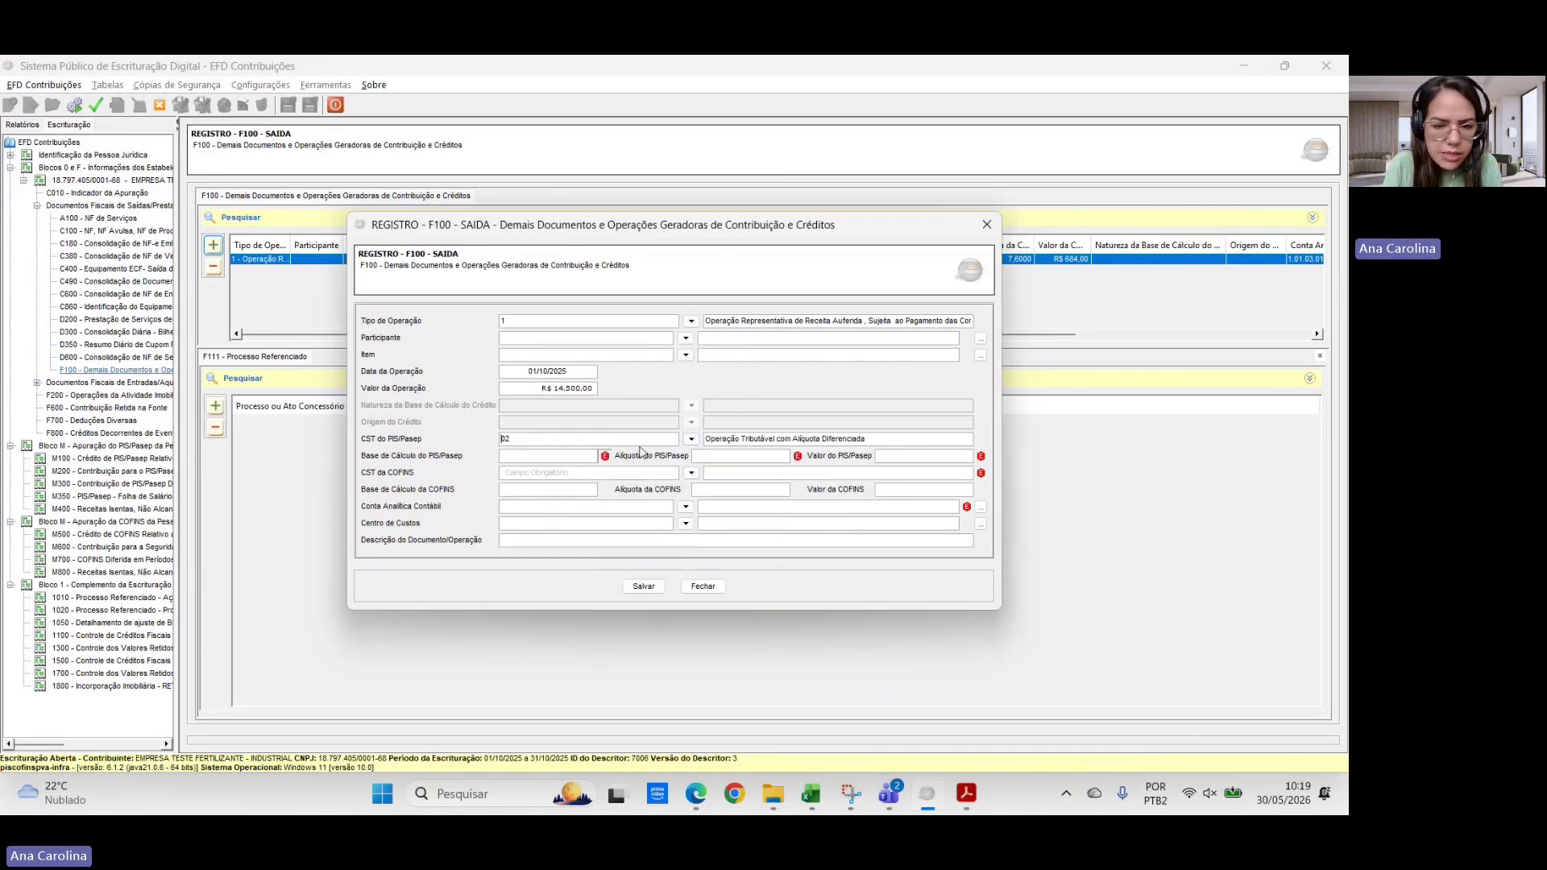
{"action": "left_click", "coordinate": [579, 460]}
{"action": "type", "text": "14.500"}
{"action": "key", "text": "Tab"}
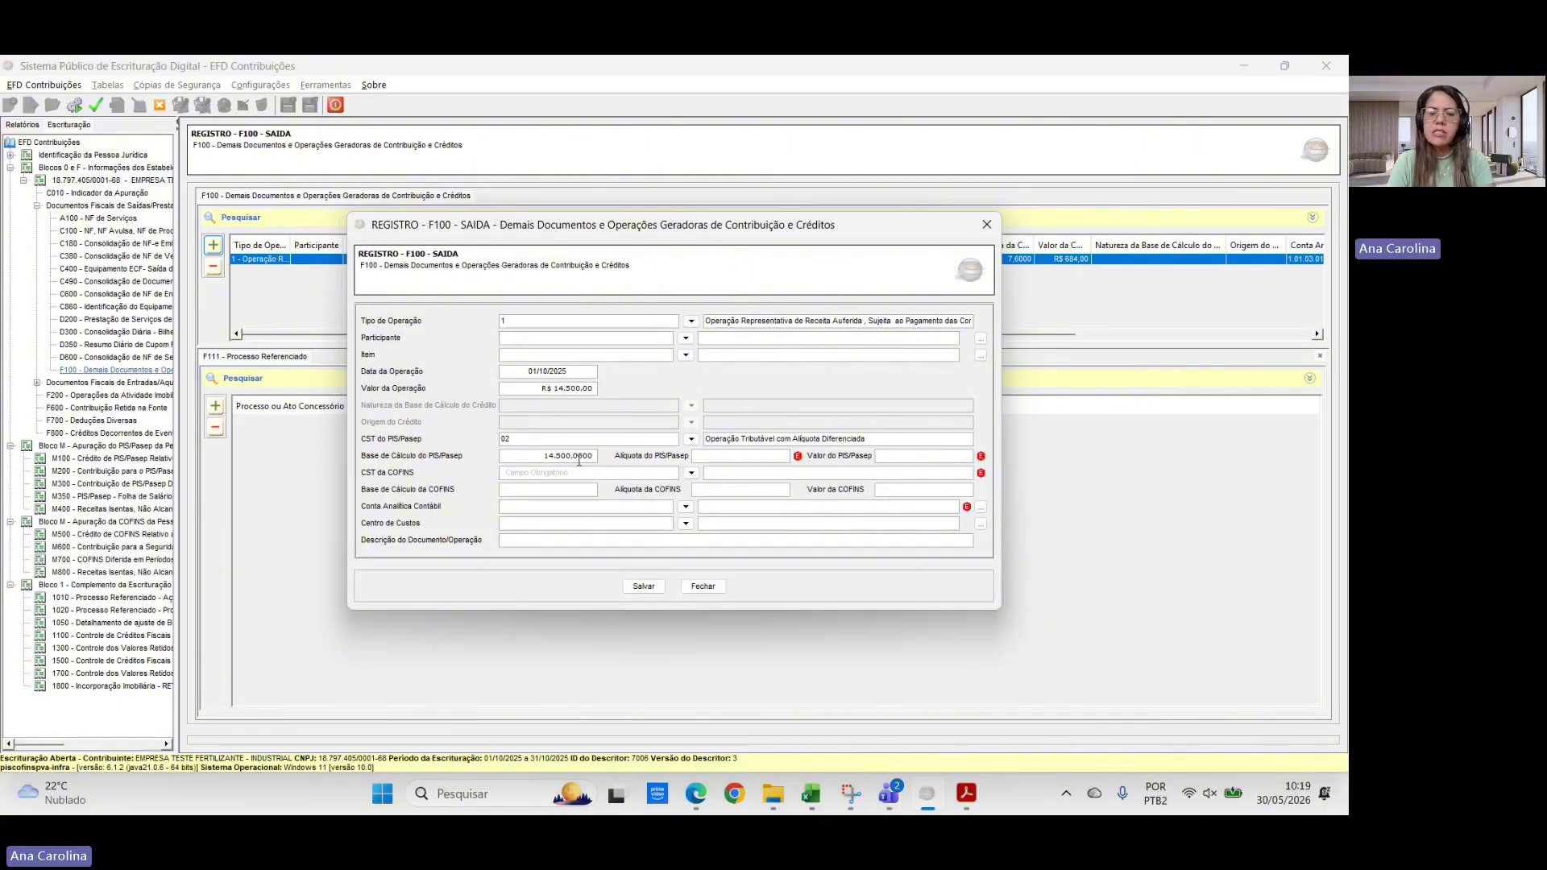
{"action": "type", "text": "0,65"}
- Fill in the record's COFINS data with CST 02, base 14.500,00 and rate 4
{"action": "left_click", "coordinate": [554, 479]}
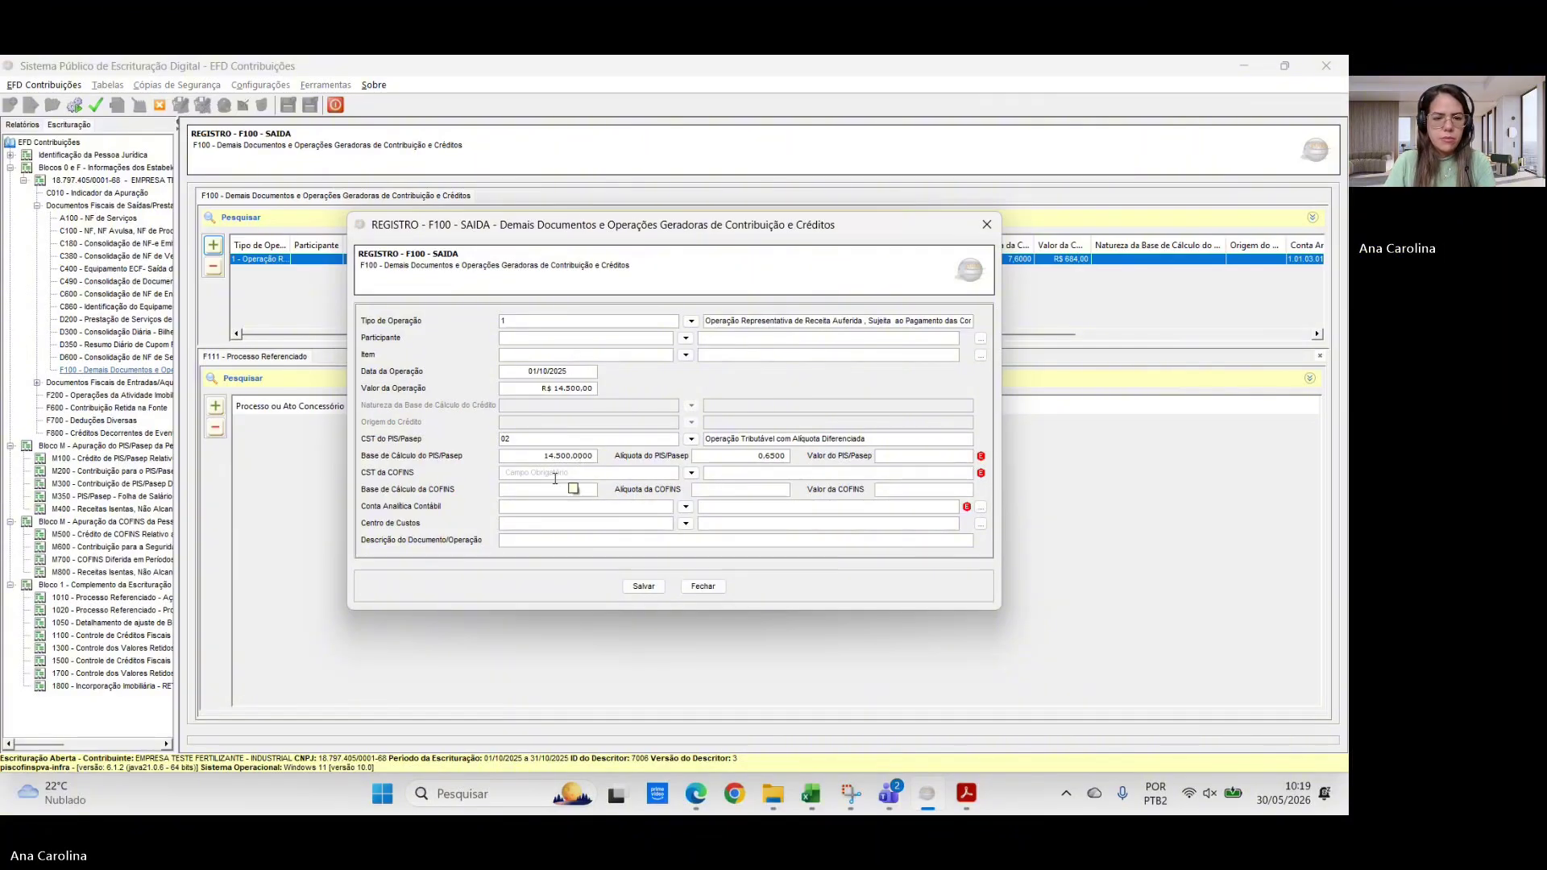
{"action": "type", "text": "02"}
{"action": "key", "text": "Return"}
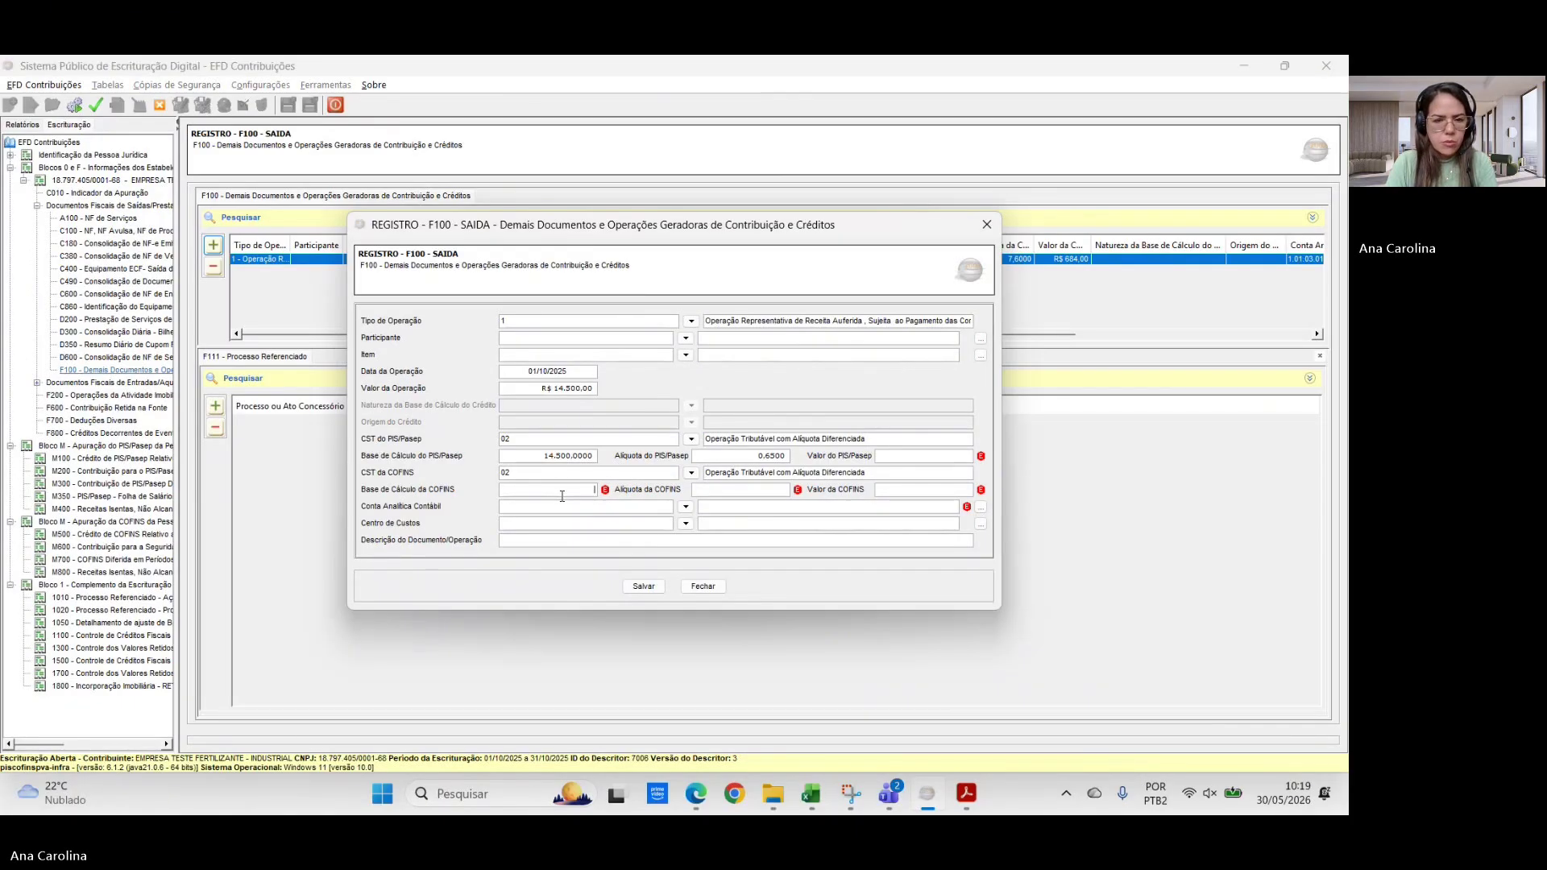
{"action": "left_click", "coordinate": [562, 493]}
{"action": "type", "text": "14.500"}
{"action": "key", "text": "Tab"}
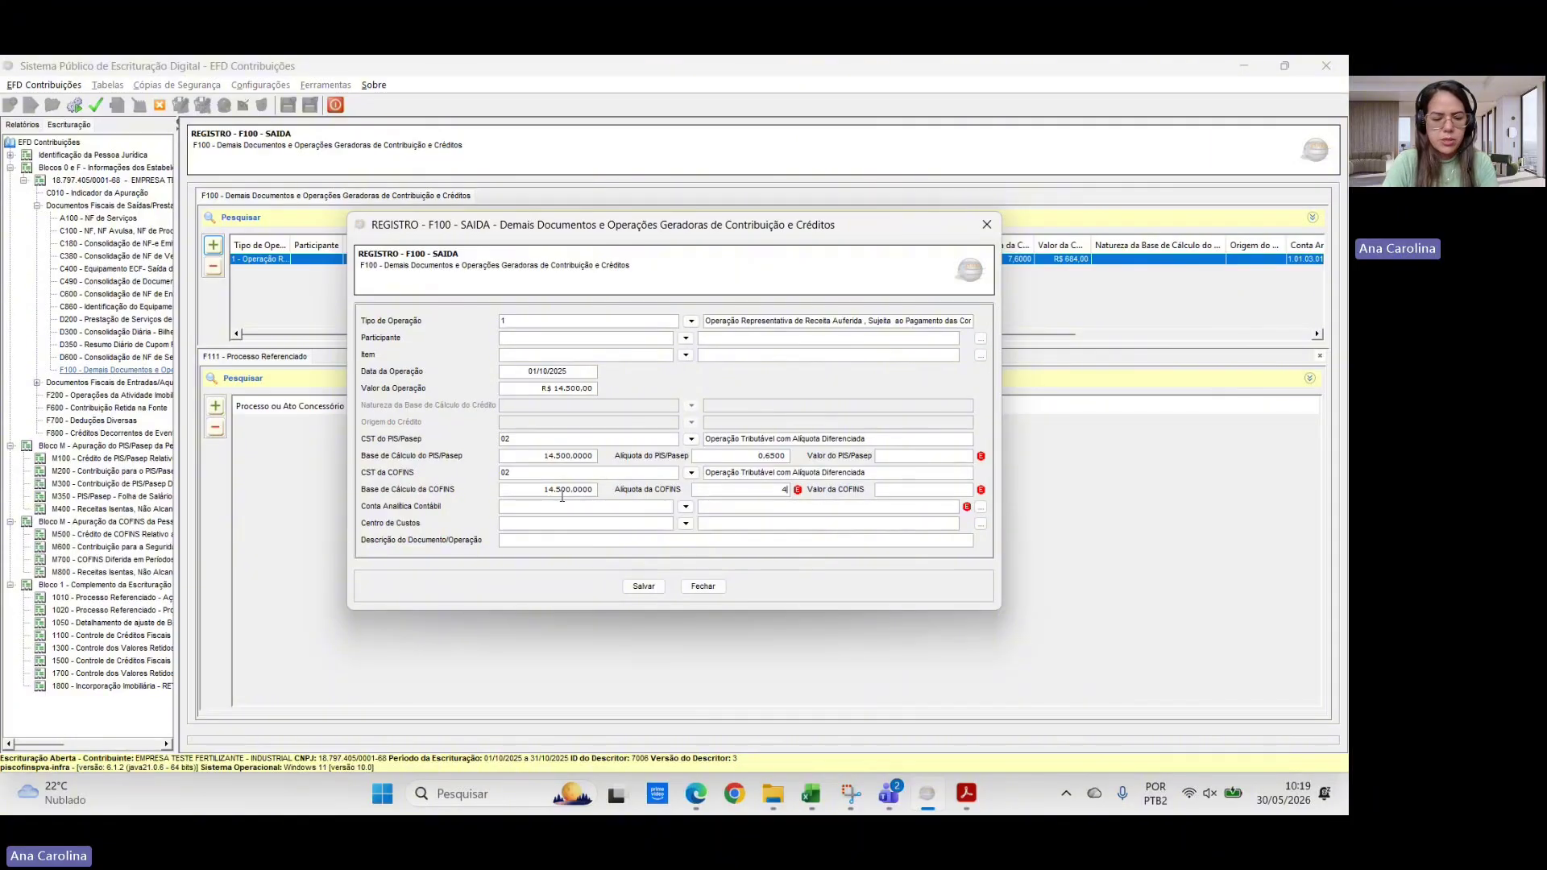
{"action": "type", "text": "4"}
- Enter the amounts calculated in row 32 of the Excel sheet: PIS/Pasep value R$ 94,25 and COFINS value R$ 580,00
{"action": "key", "text": "alt+Tab"}
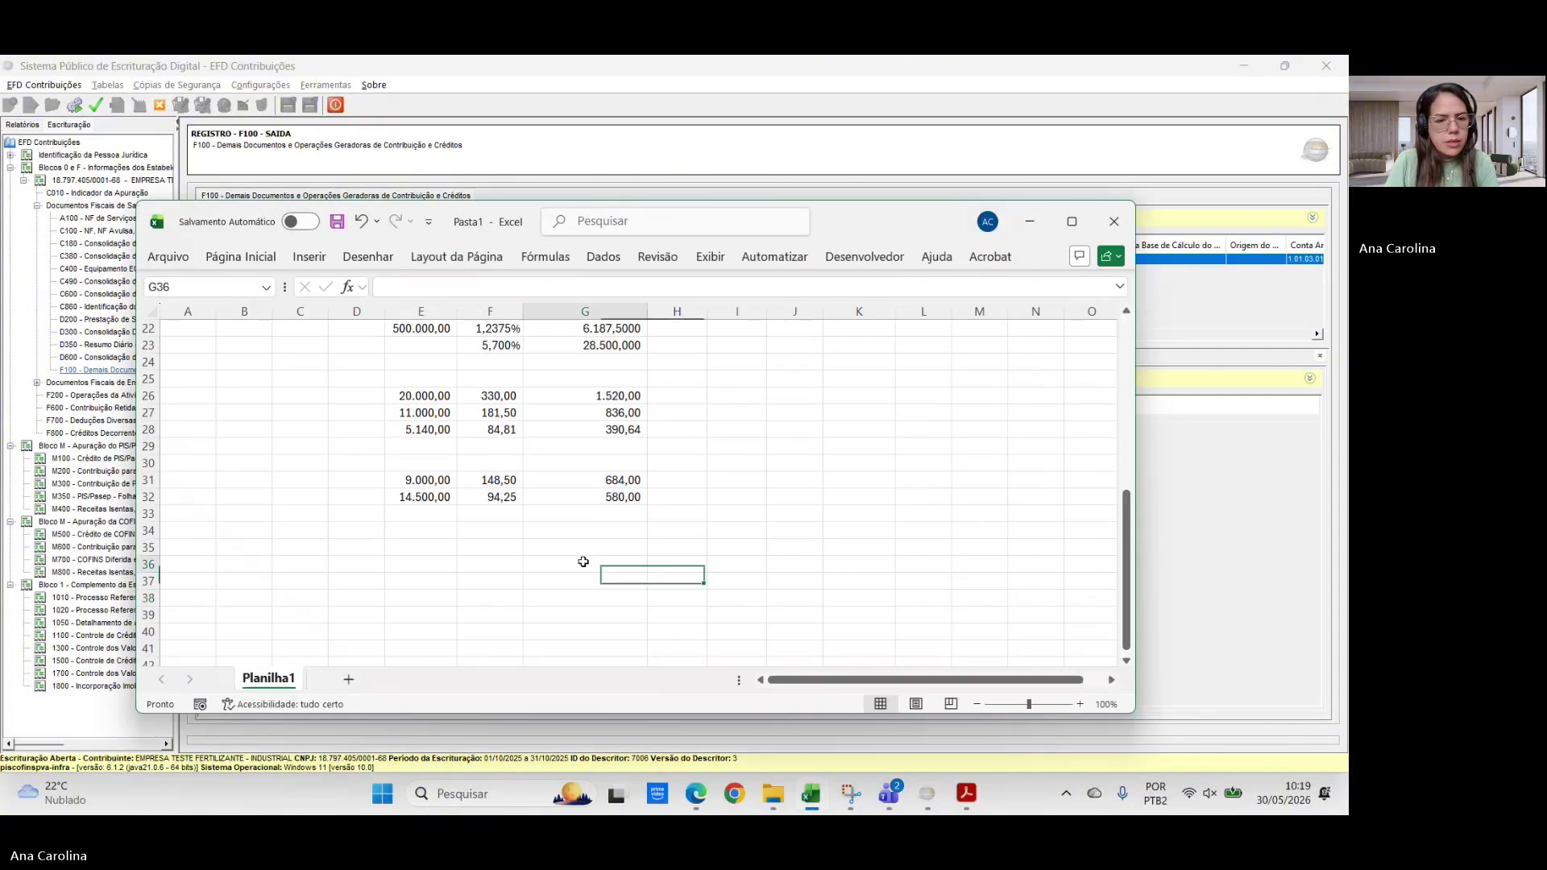
{"action": "left_click", "coordinate": [490, 497]}
{"action": "key", "text": "alt+Tab"}
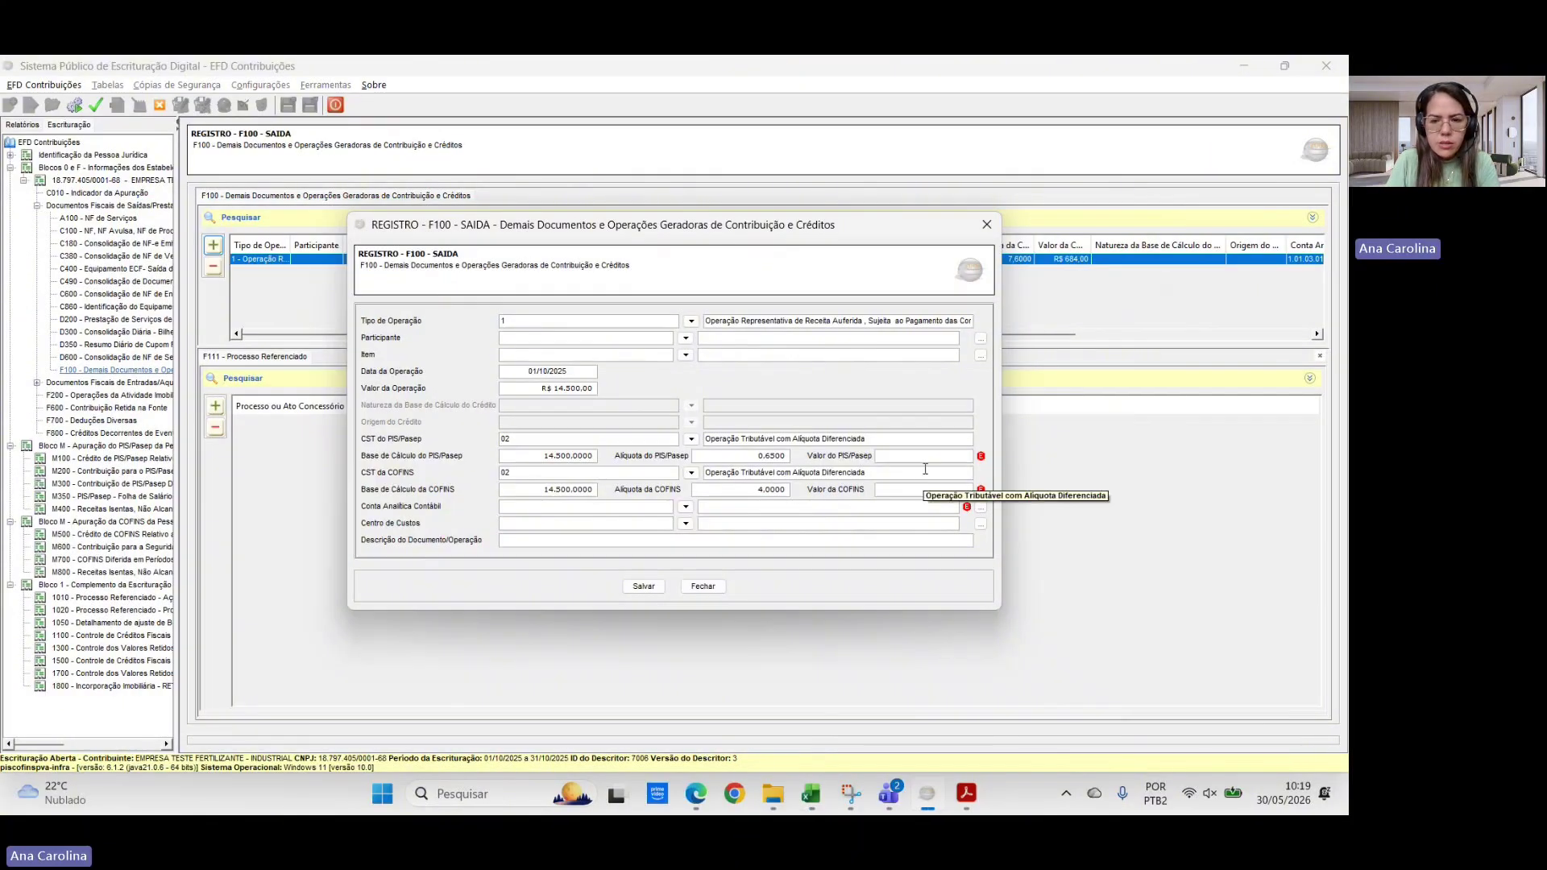
{"action": "left_click", "coordinate": [922, 457]}
{"action": "type", "text": "94,25"}
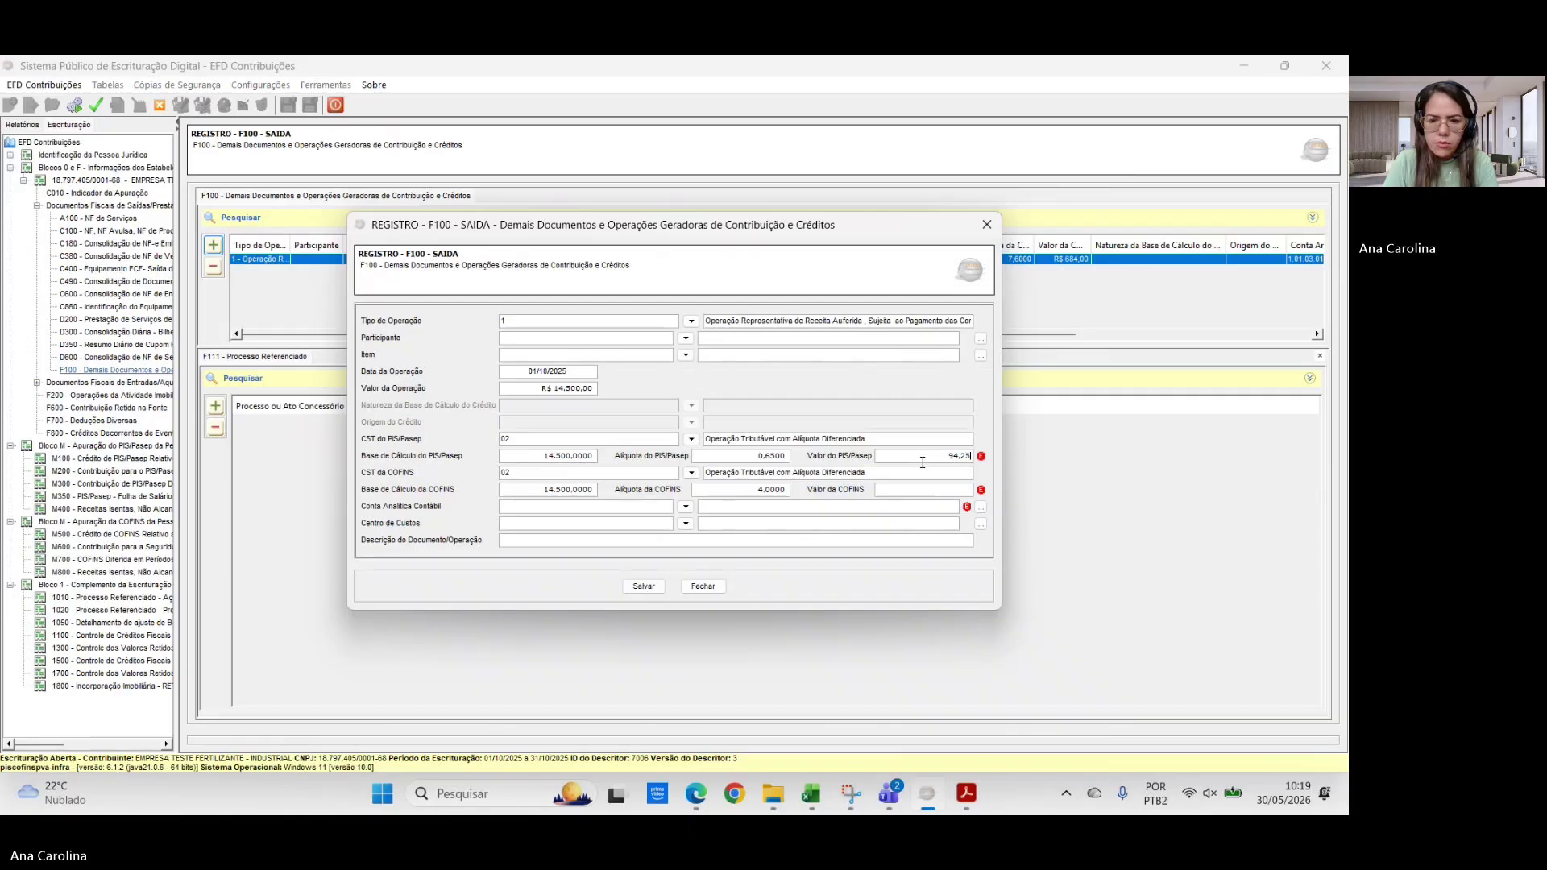
{"action": "key", "text": "alt+Tab"}
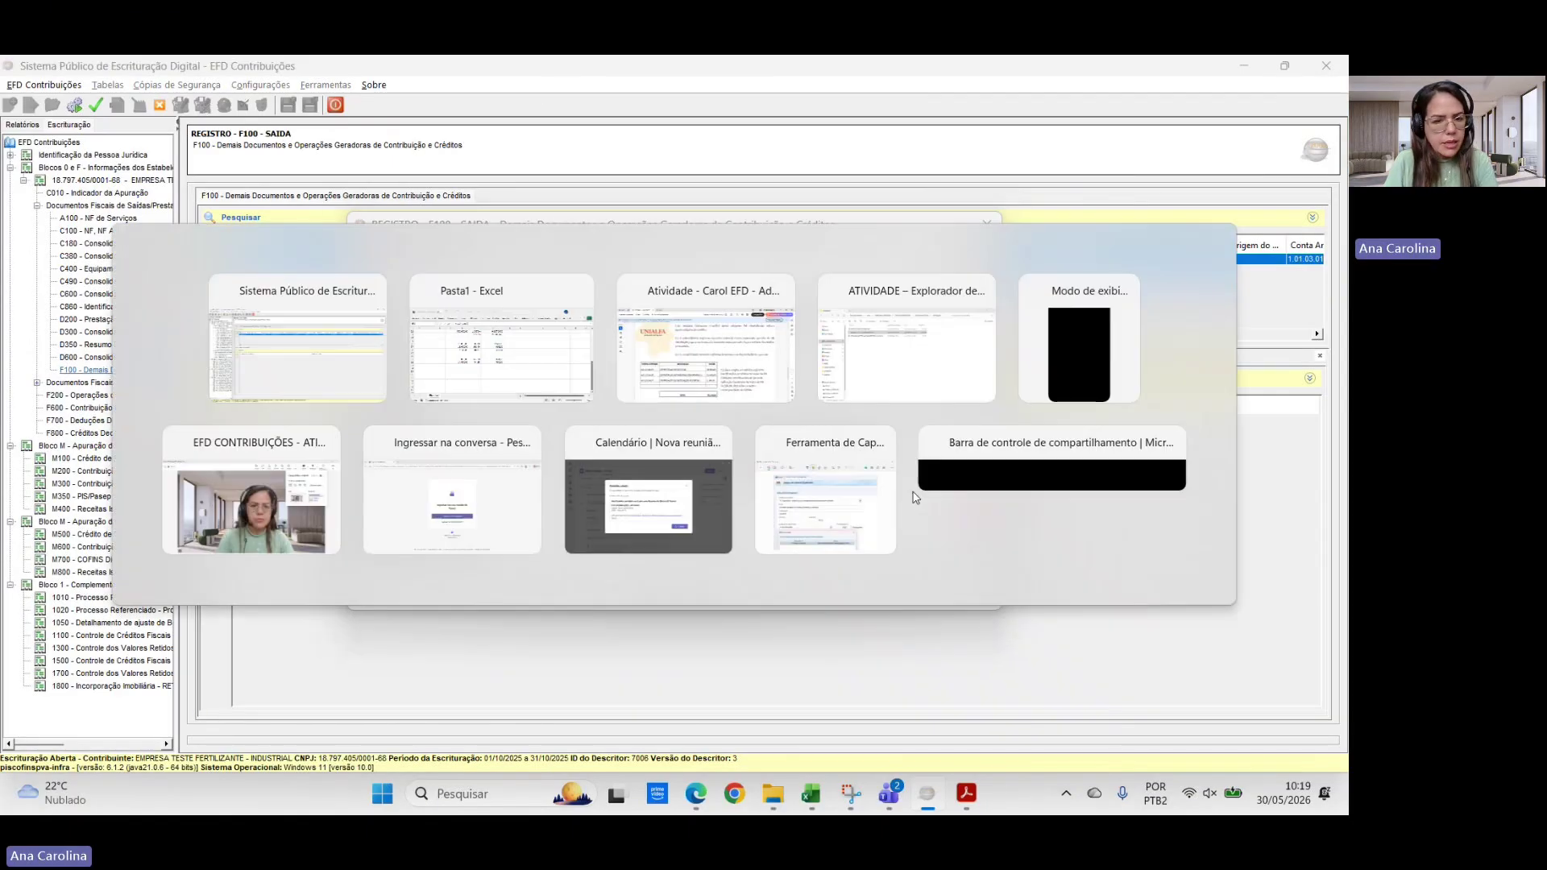
{"action": "key", "text": "alt+Tab"}
{"action": "left_click", "coordinate": [915, 491]}
{"action": "type", "text": "580,00"}
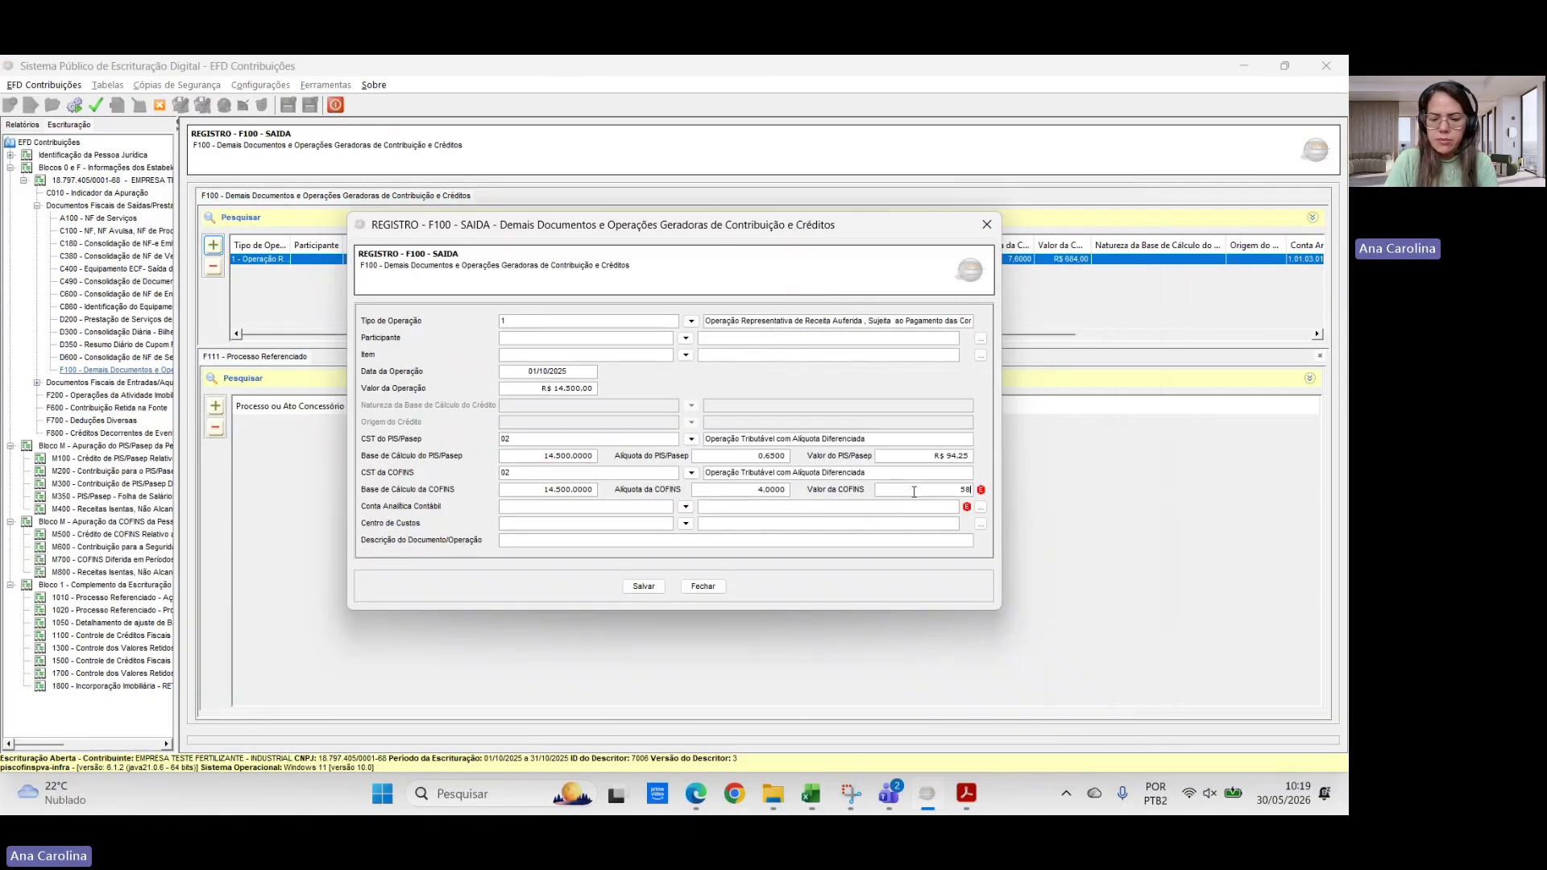
{"action": "key", "text": "Tab"}
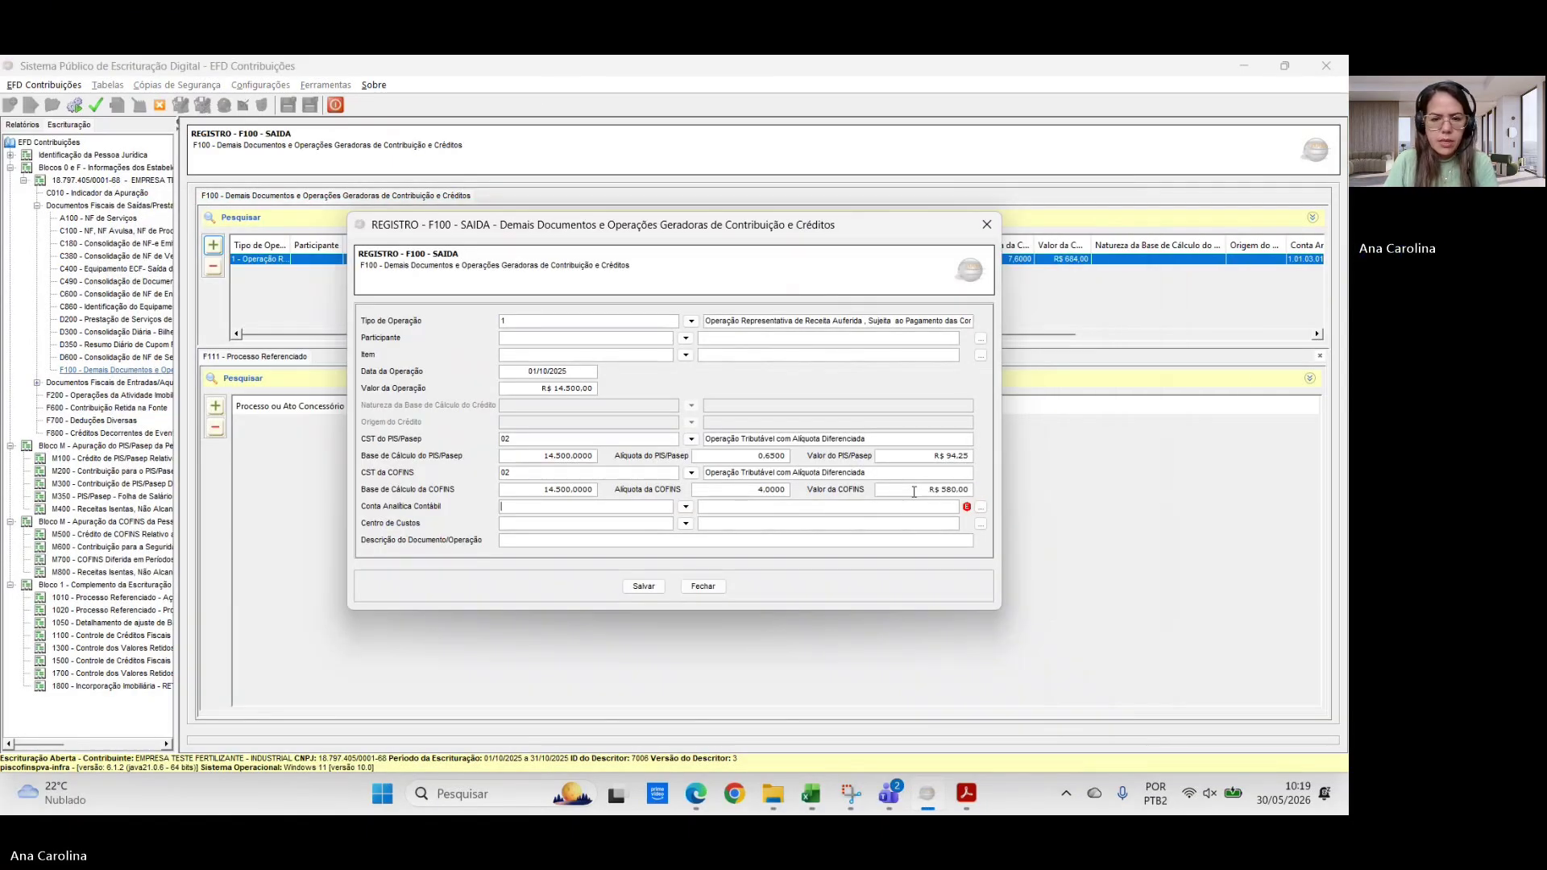
- Assign the accounting account 1.01.03.01.09 Outras RECEITAS to the financial interest record and save it
{"action": "left_click", "coordinate": [685, 507]}
{"action": "left_click", "coordinate": [707, 560]}
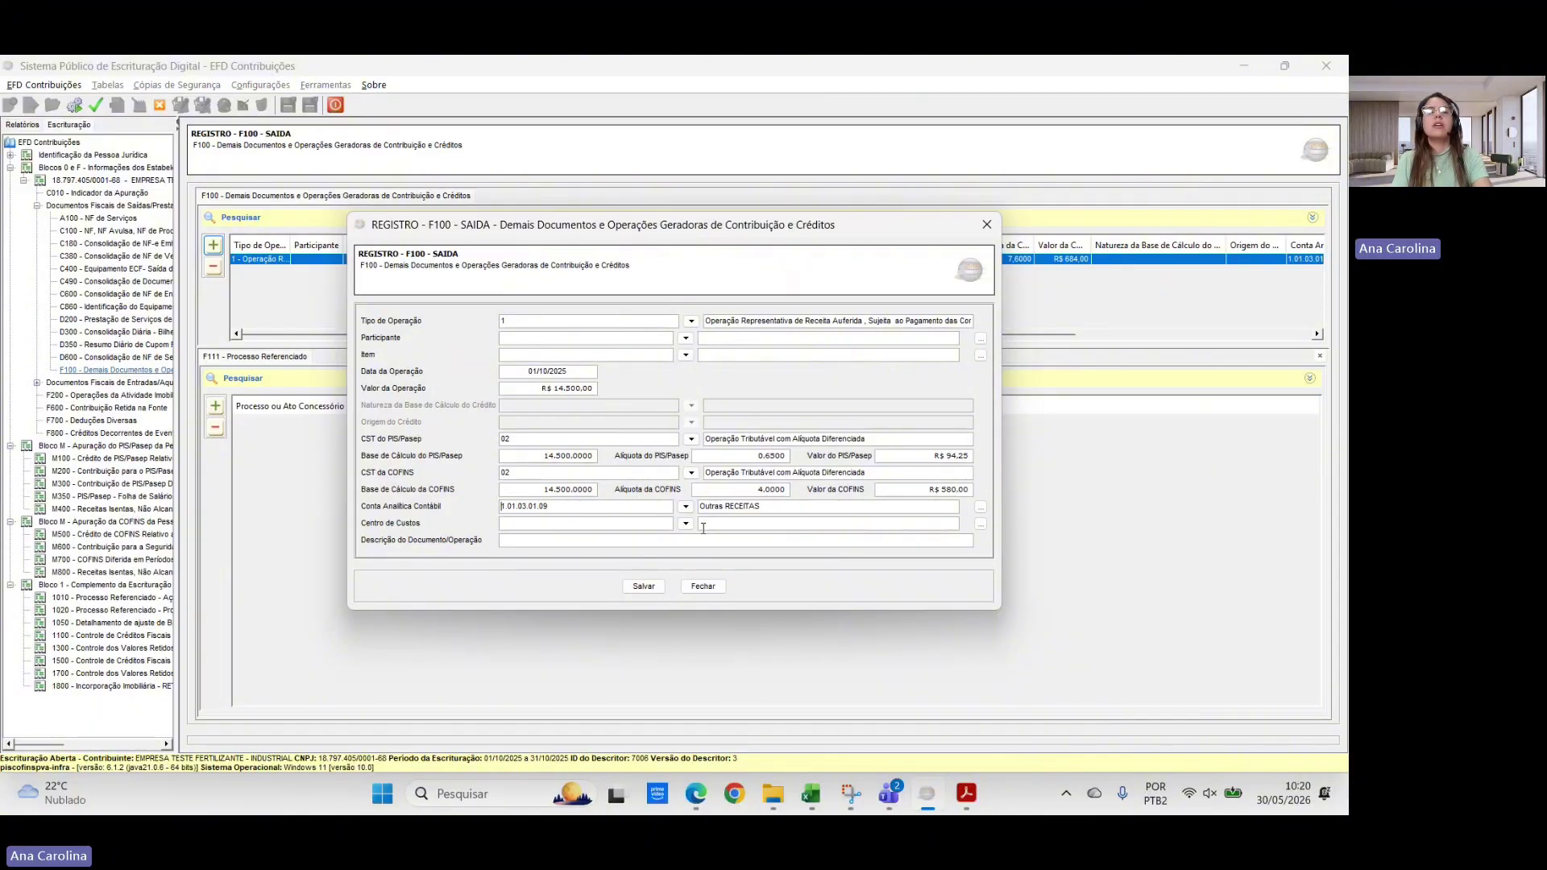
{"action": "left_click", "coordinate": [643, 586]}
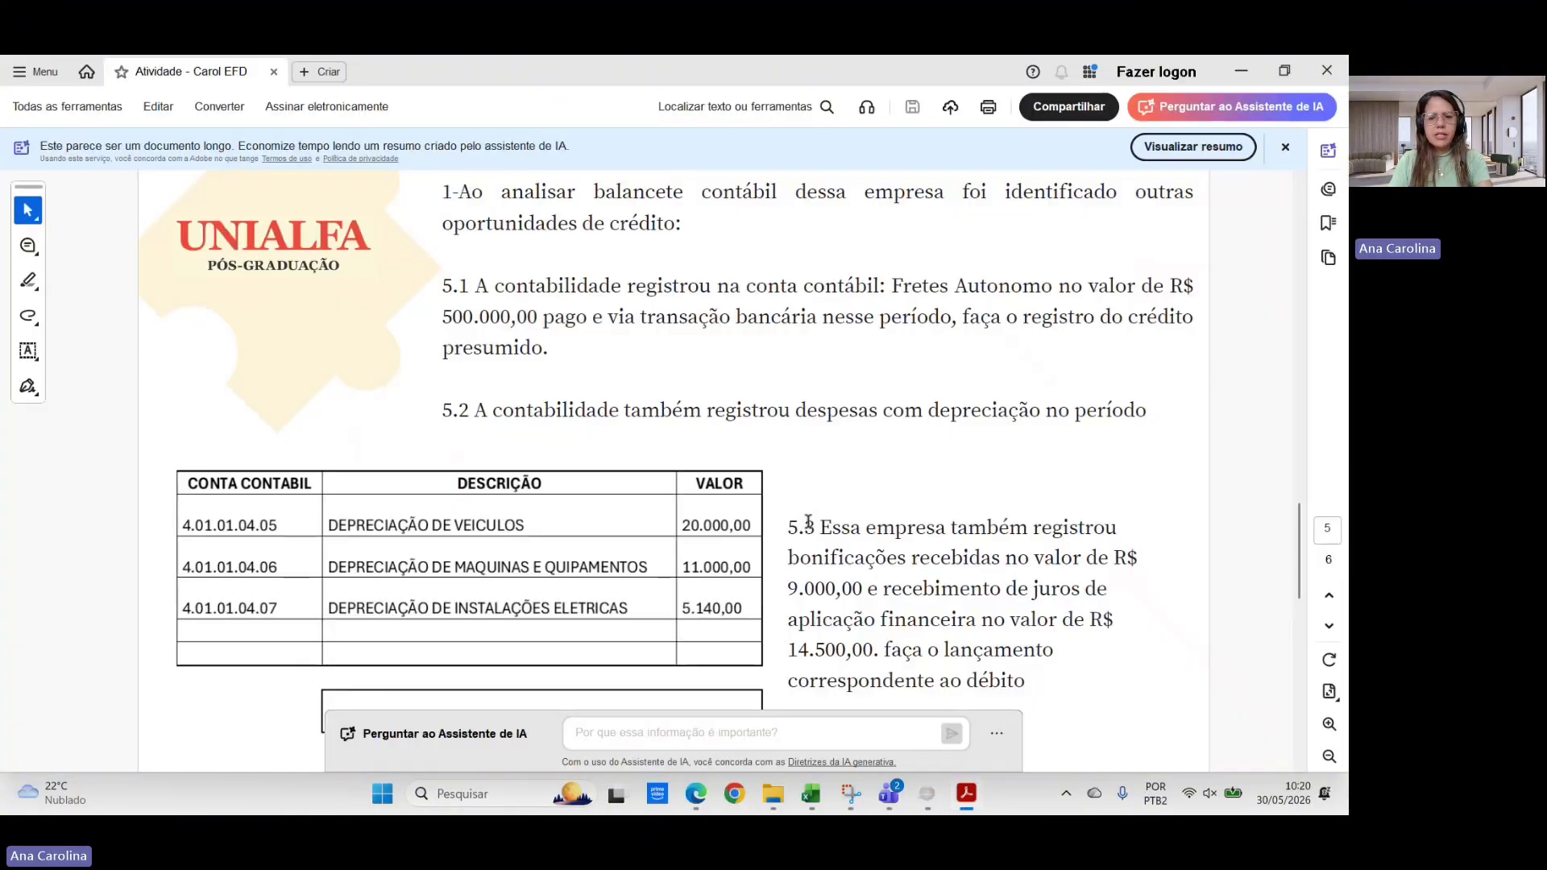
- Switch to the activity PDF in Adobe Acrobat and review the requested tasks and the earlier exercise items
{"action": "left_click", "coordinate": [967, 794]}
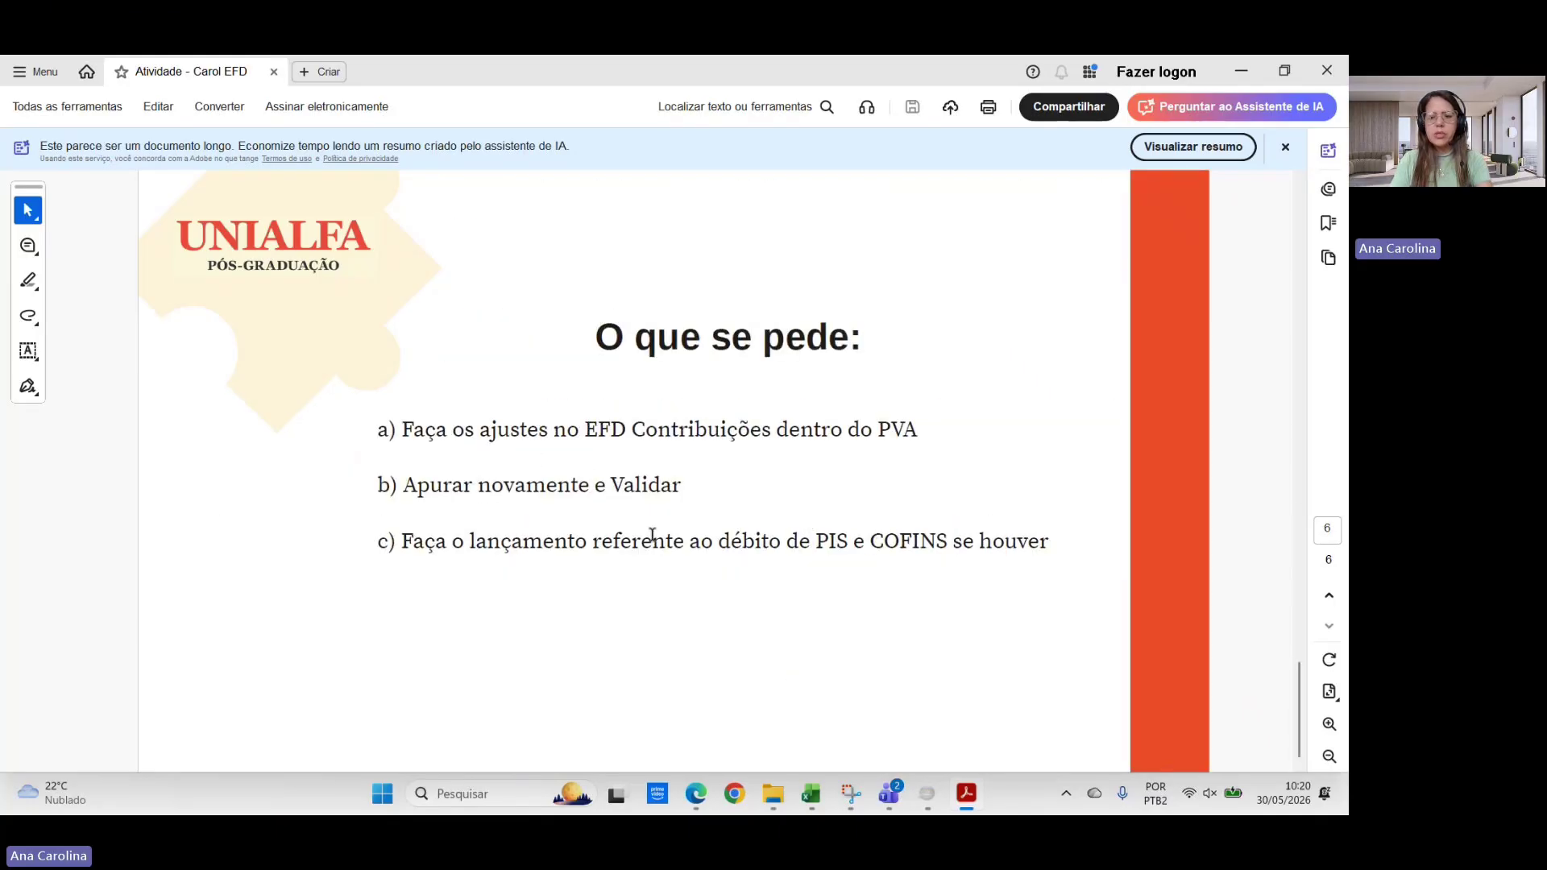
{"action": "scroll", "coordinate": [657, 526], "scroll_direction": "up", "scroll_amount": 5}
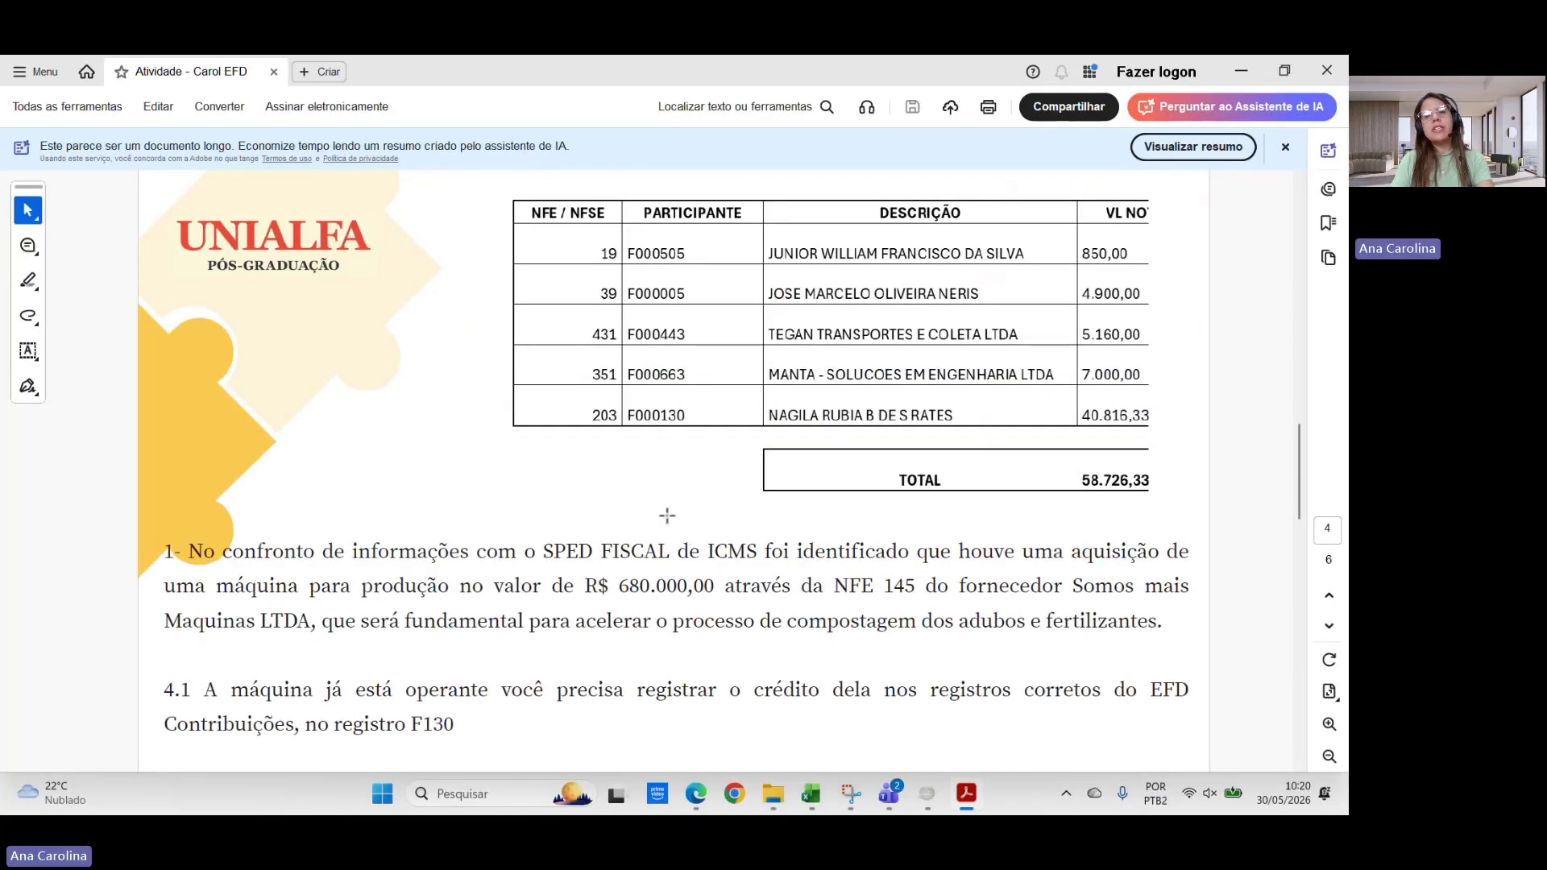